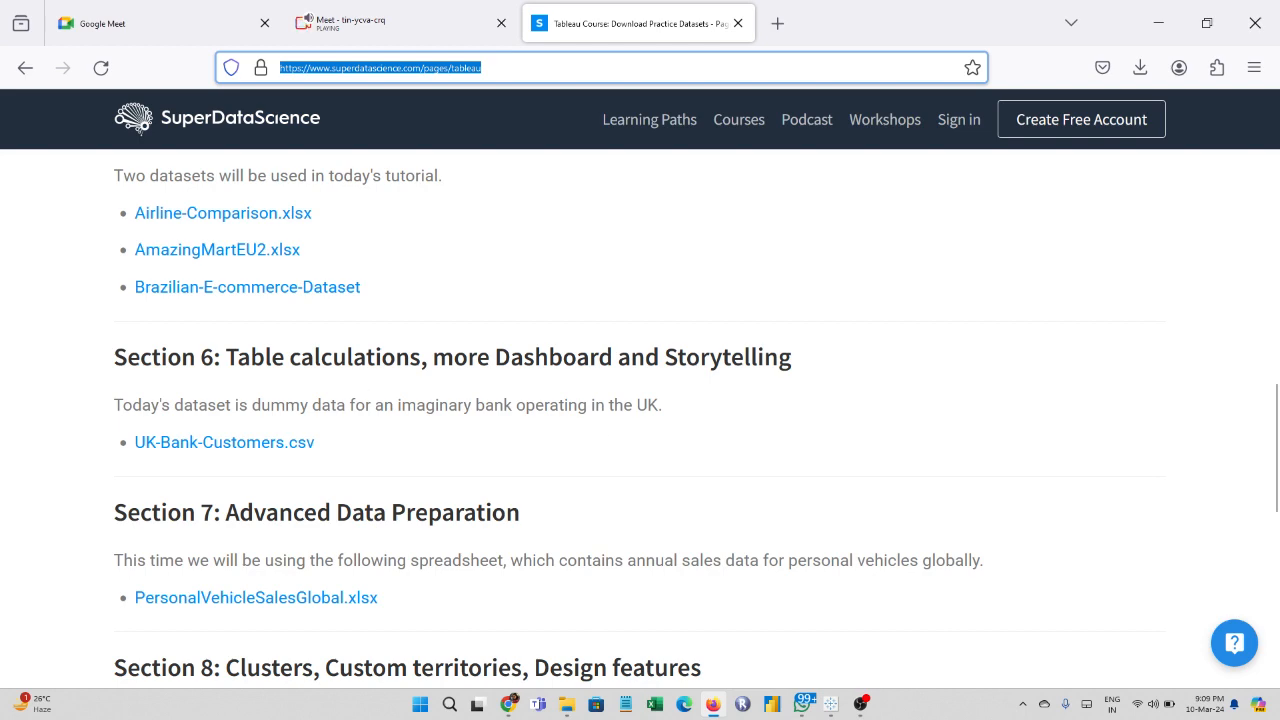
Step: Switch to the Google Meet call and admit the participant who is waiting to join
left_click(831, 704)
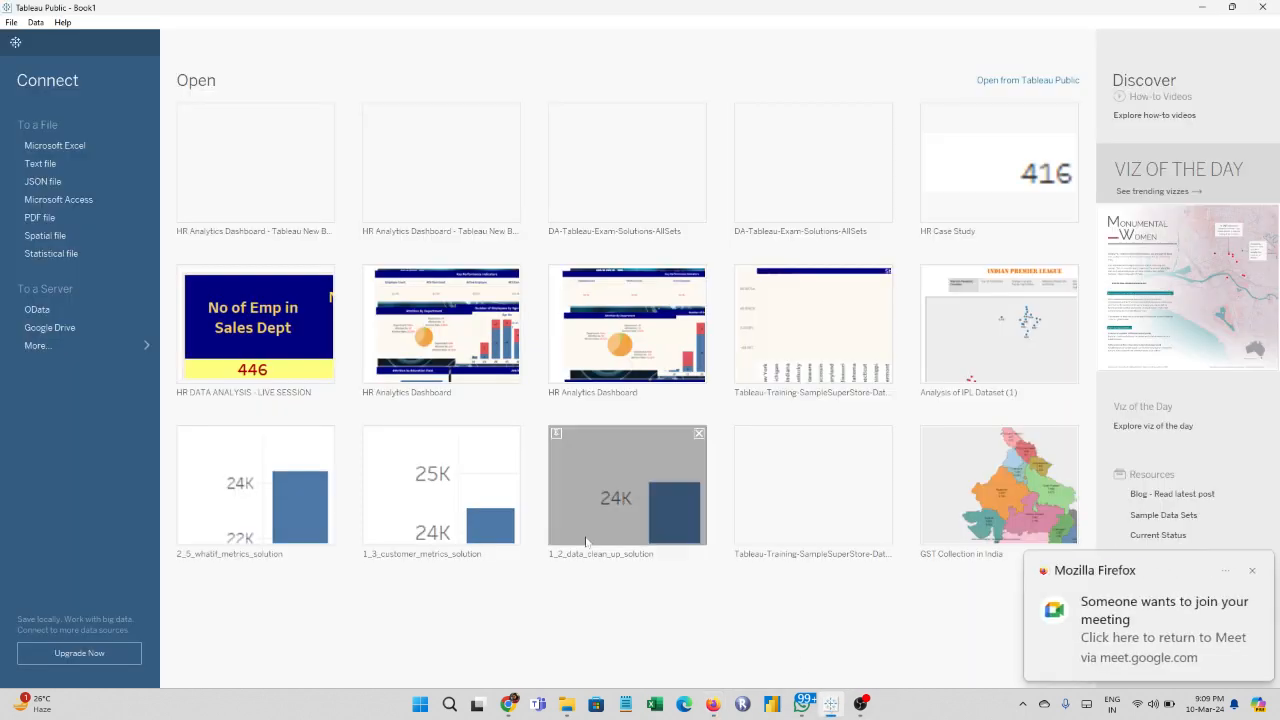
left_click(1075, 611)
left_click(1134, 515)
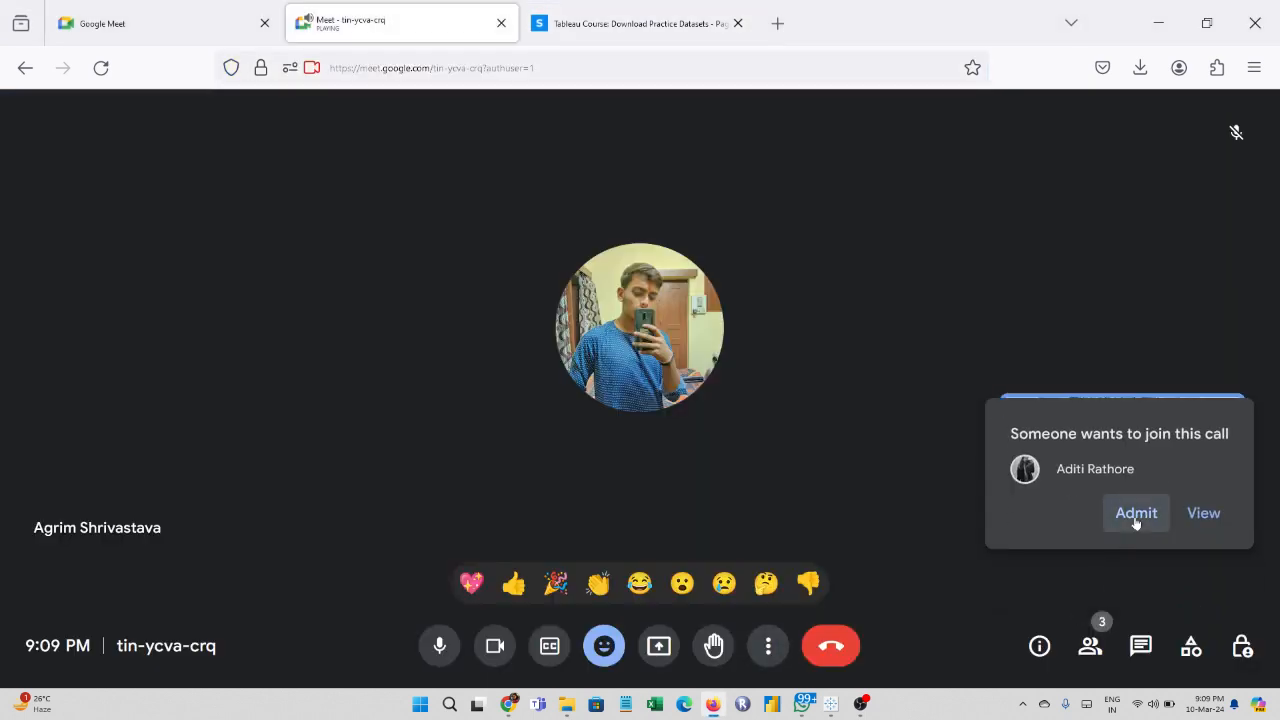
Step: Switch to Tableau Public, connect to the P1-UK-Bank-Customers text file in Downloads, and enlarge the connections and data preview panes
key("alt+Tab")
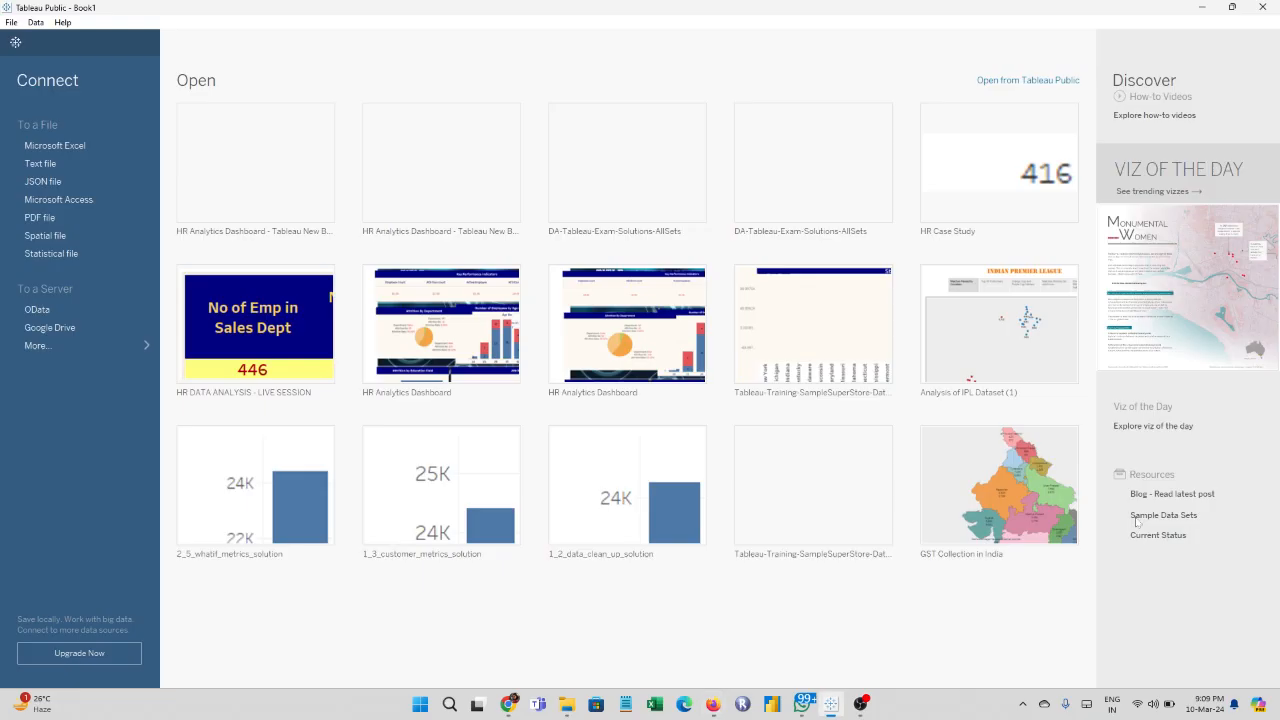
left_click(54, 163)
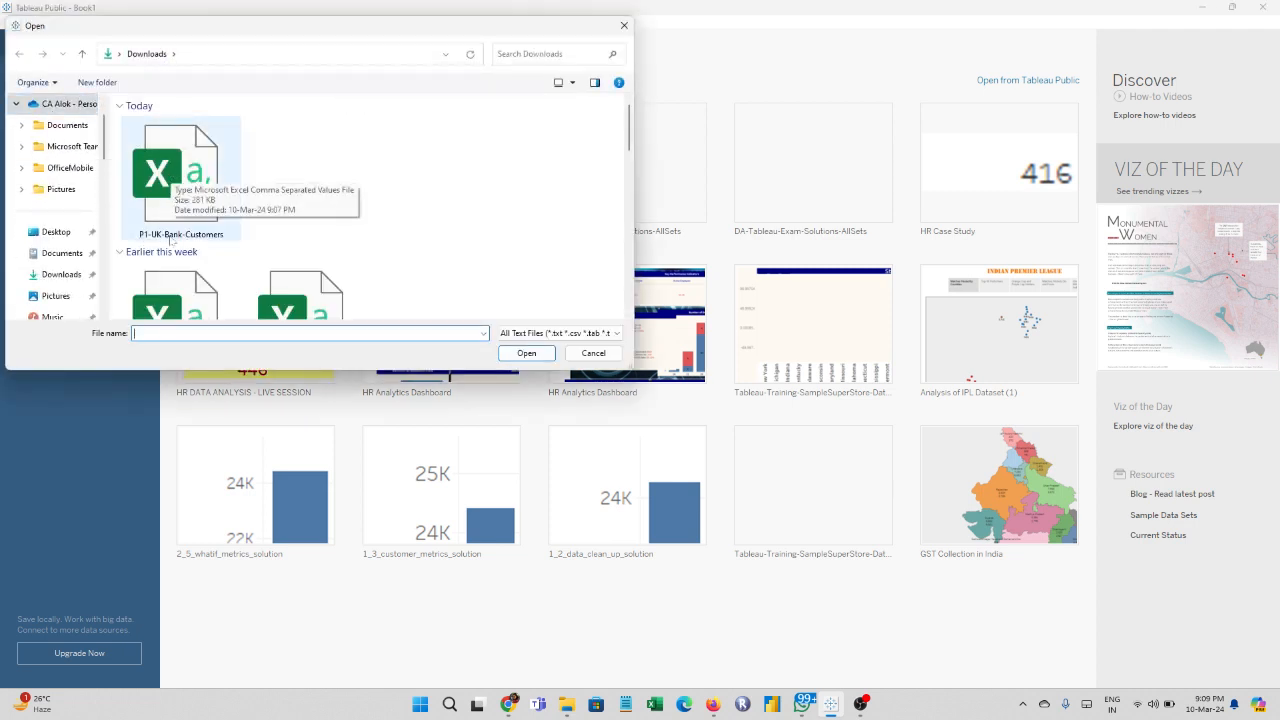
left_click(192, 200)
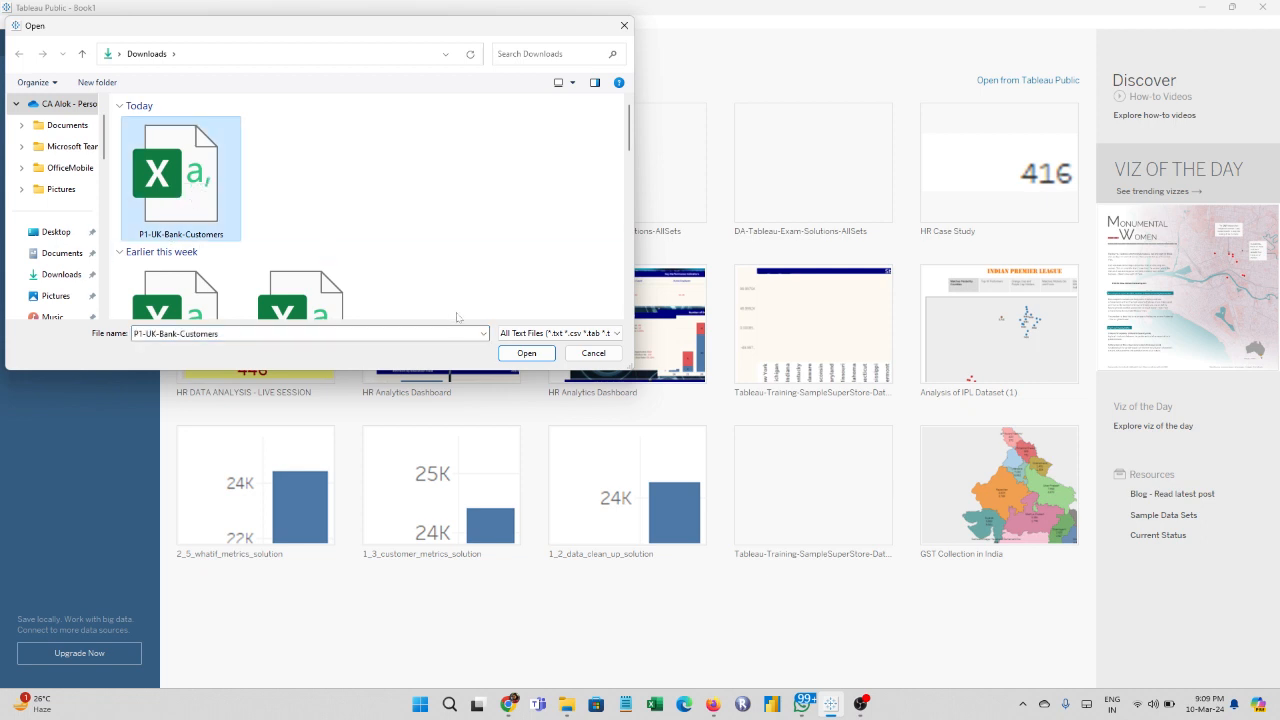
left_click(524, 353)
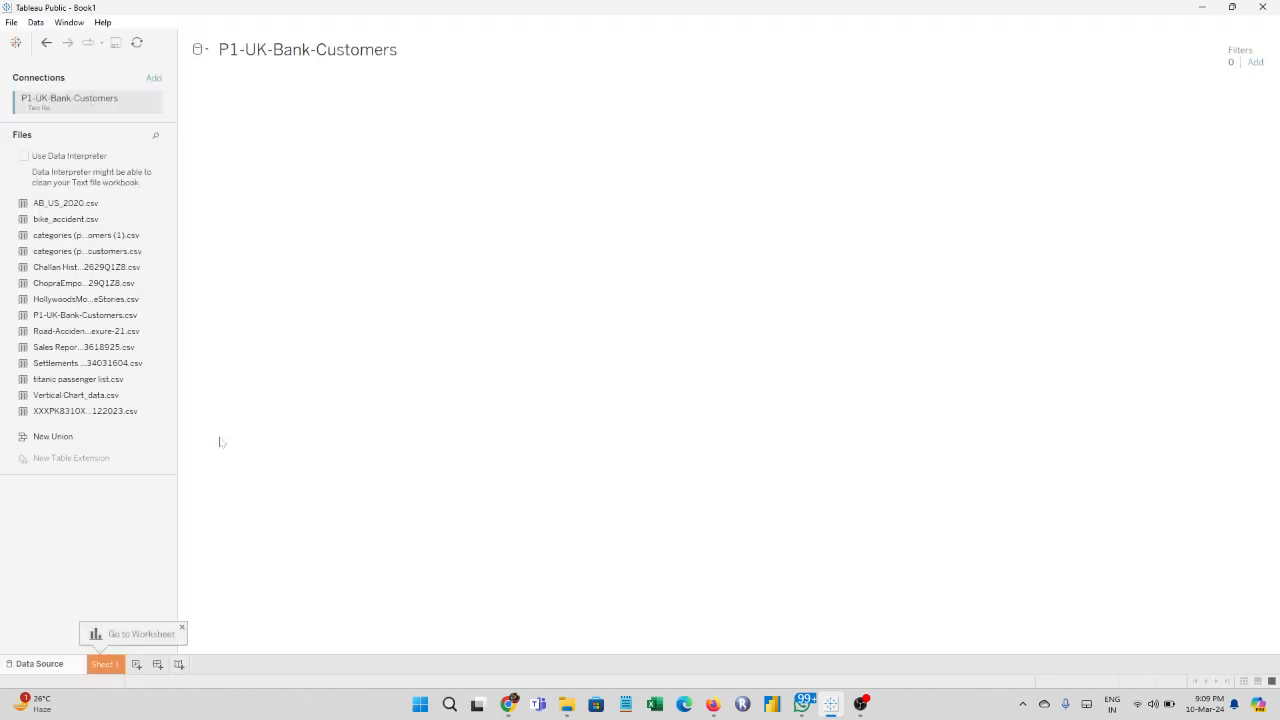
left_click_drag(176, 419, 240, 421)
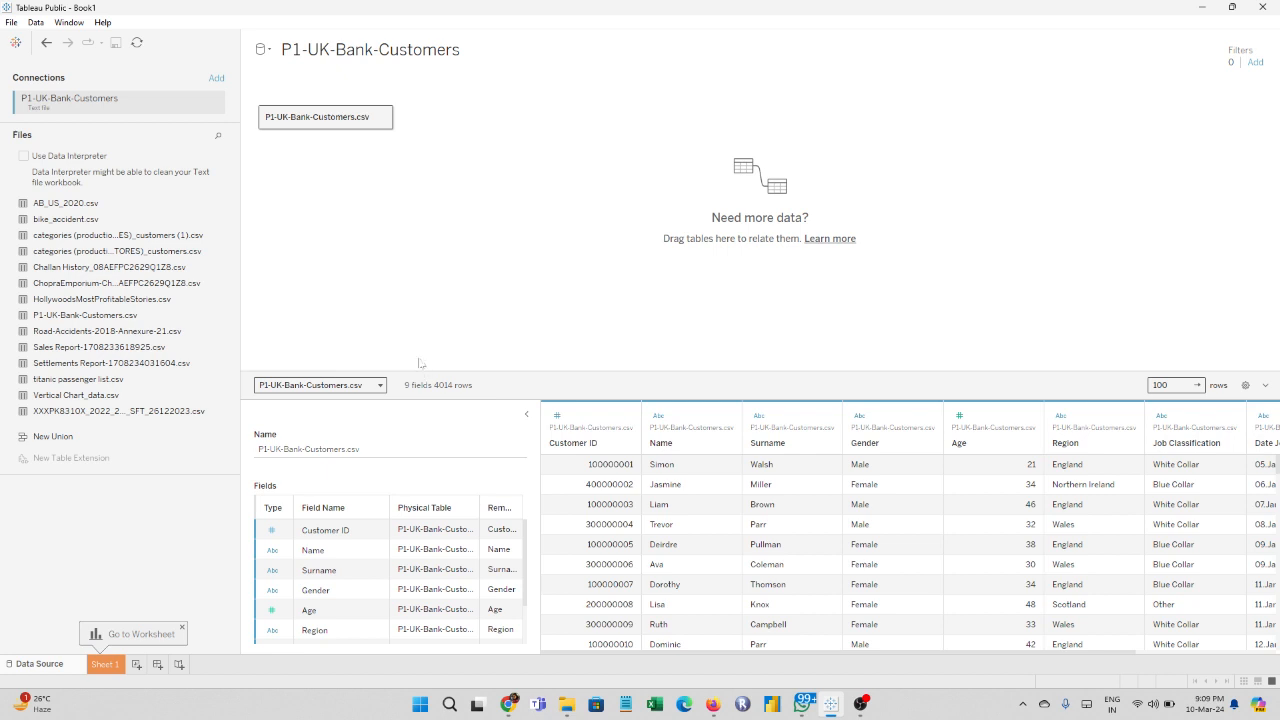
left_click_drag(420, 363, 412, 316)
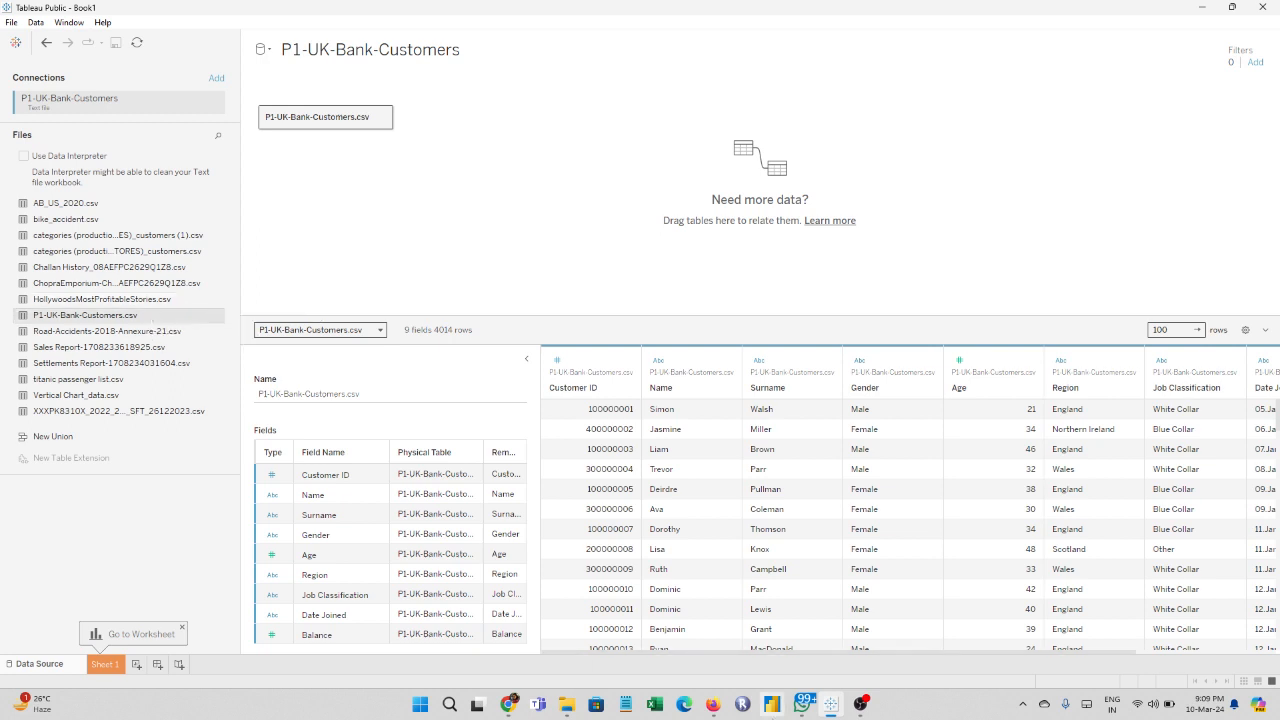
Step: Present the Firefox window in the Google Meet call and show the Tableau practice datasets page with the sharing indicator minimized
left_click(712, 703)
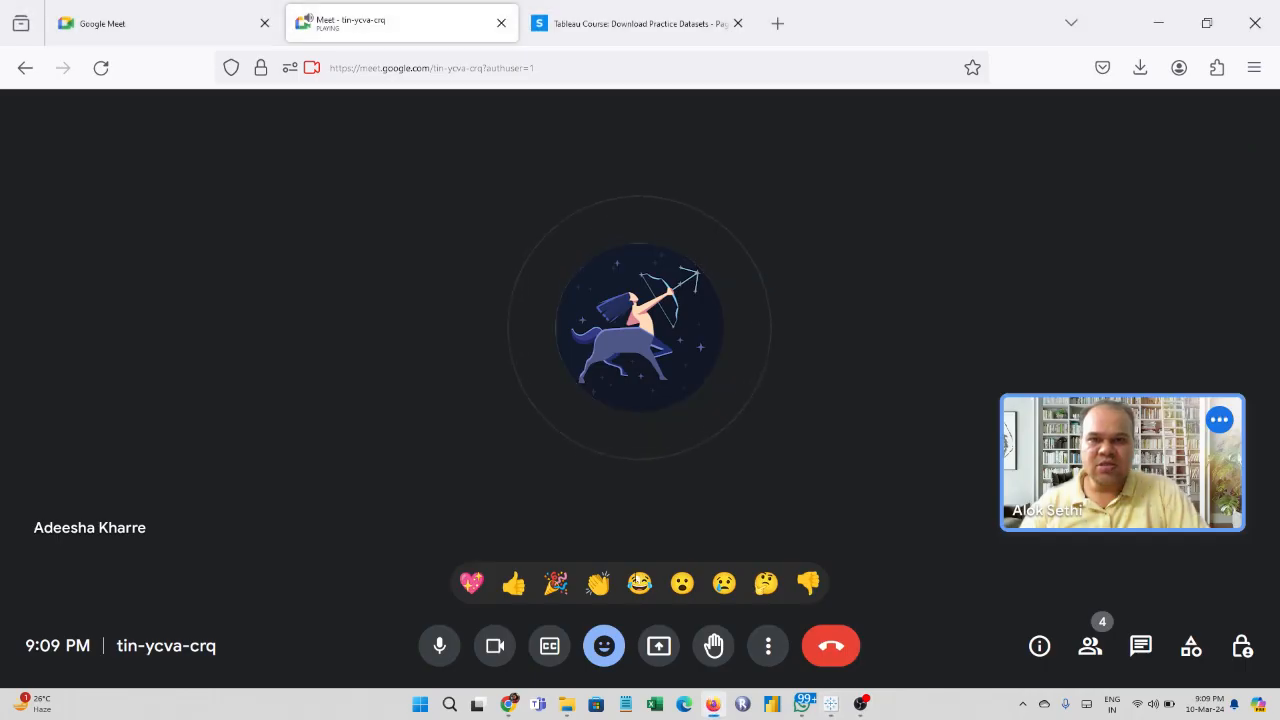
left_click(656, 642)
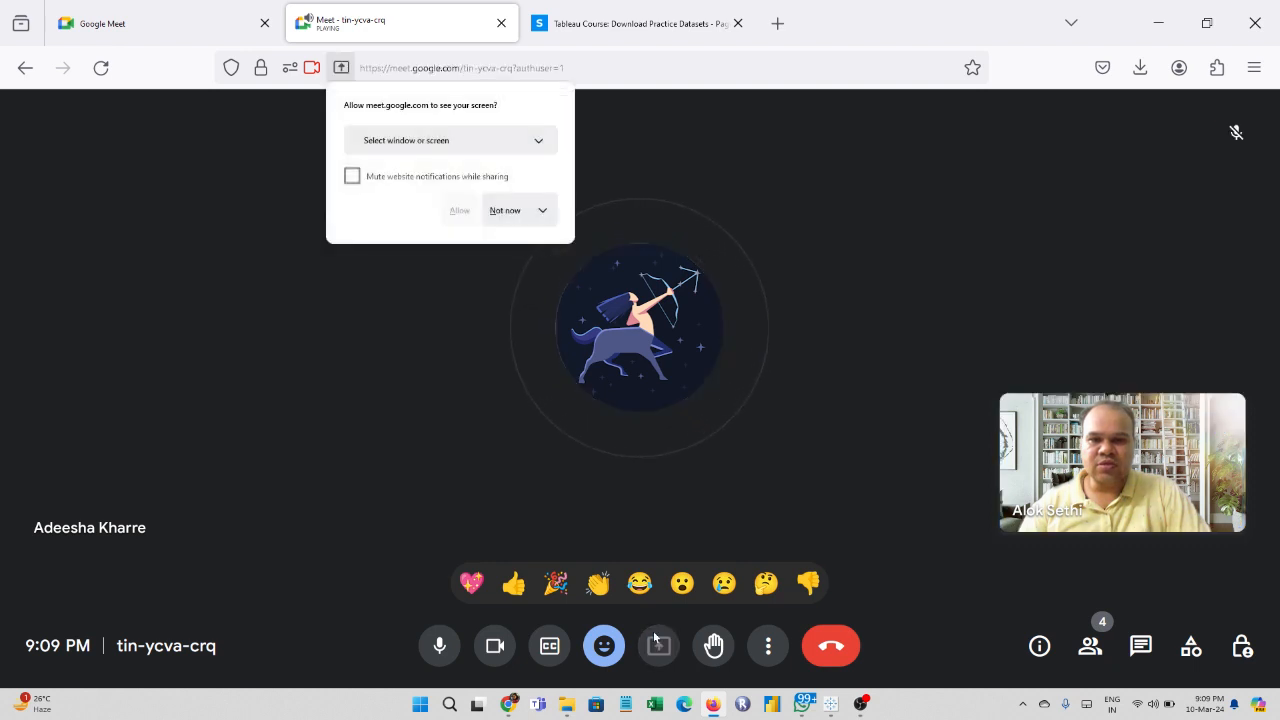
left_click(503, 140)
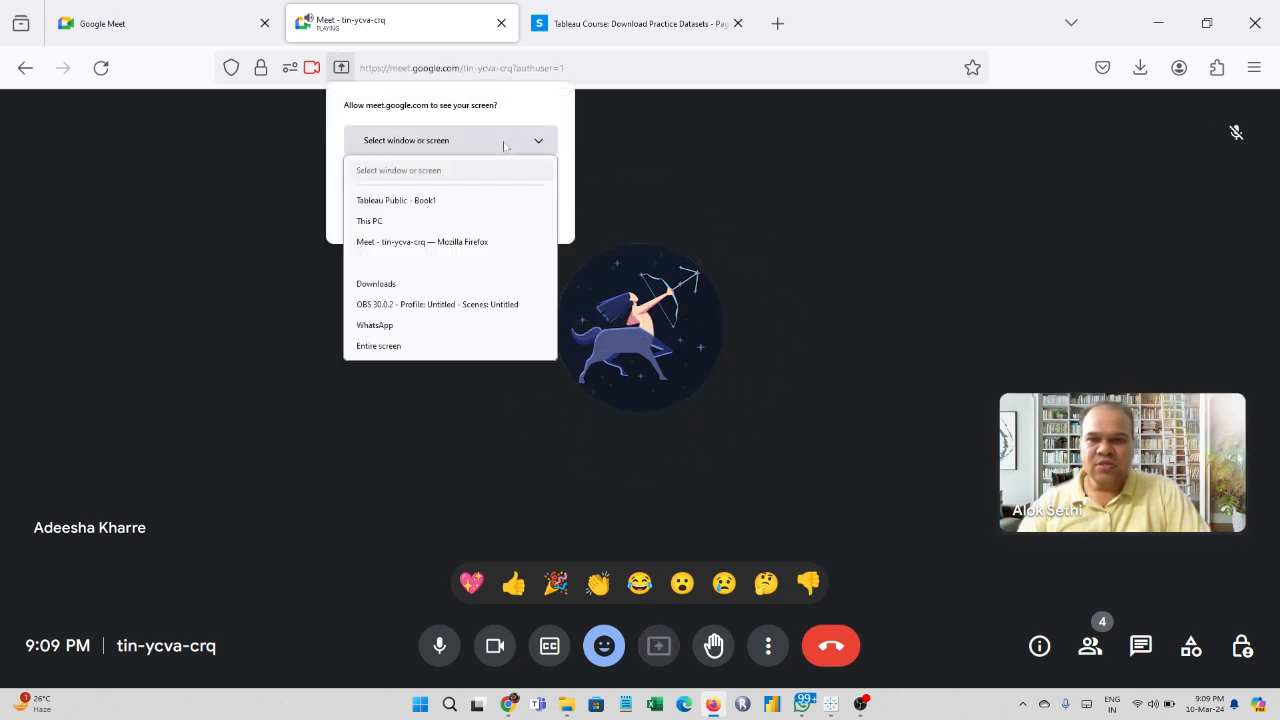
left_click(421, 241)
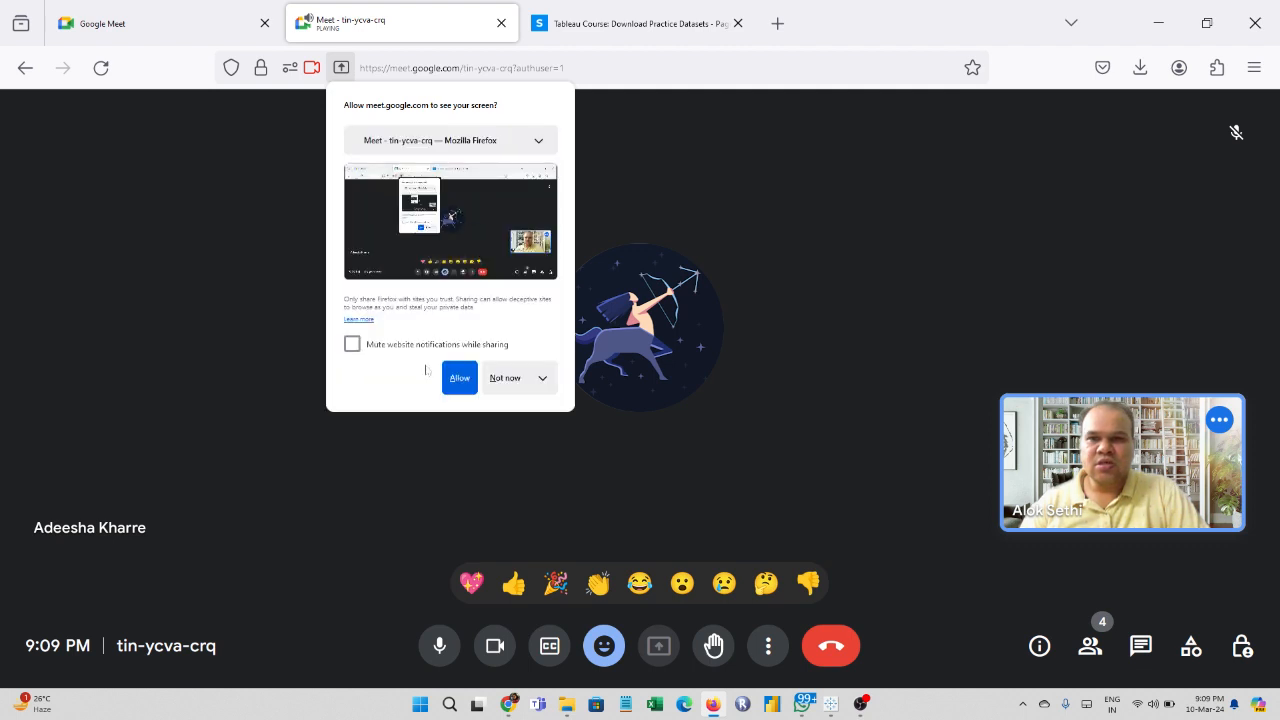
left_click(468, 384)
left_click(629, 20)
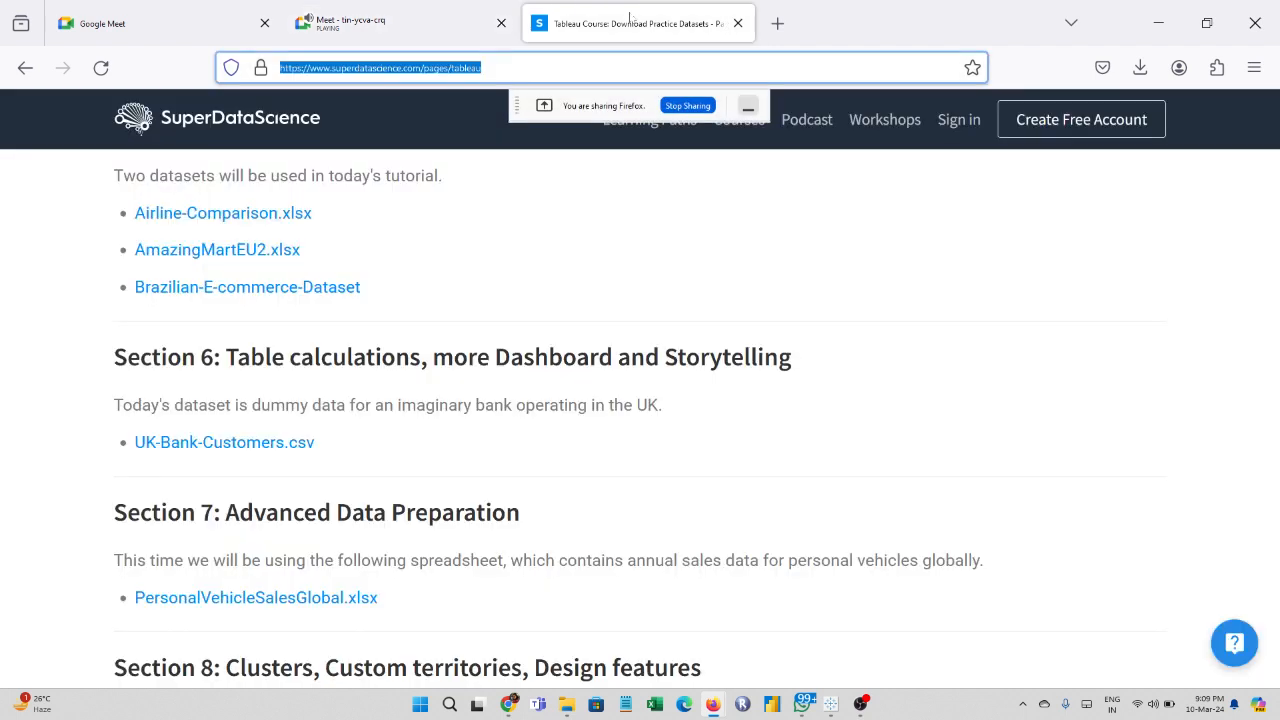
left_click(748, 108)
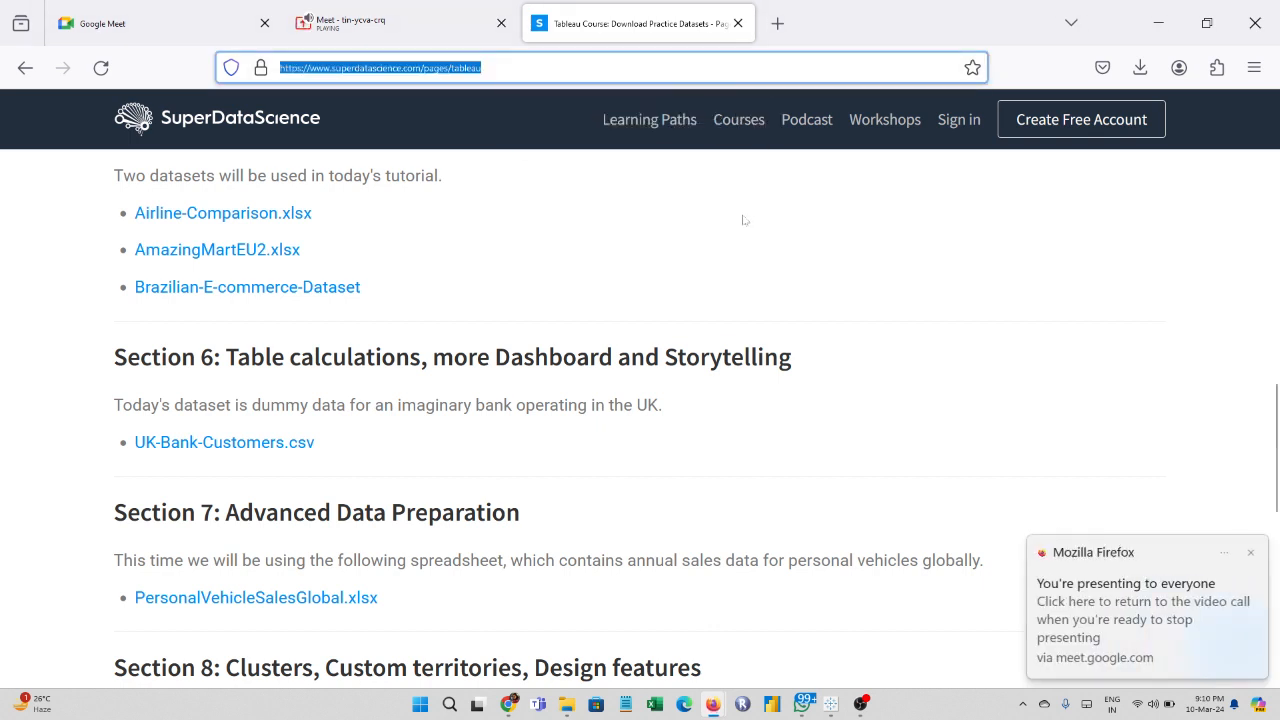
Step: Try to download UK-Bank-Customers.csv from Section 6 of the practice datasets page
scroll(743, 220, "down", 1)
scroll(743, 220, "up", 1)
key("Down")
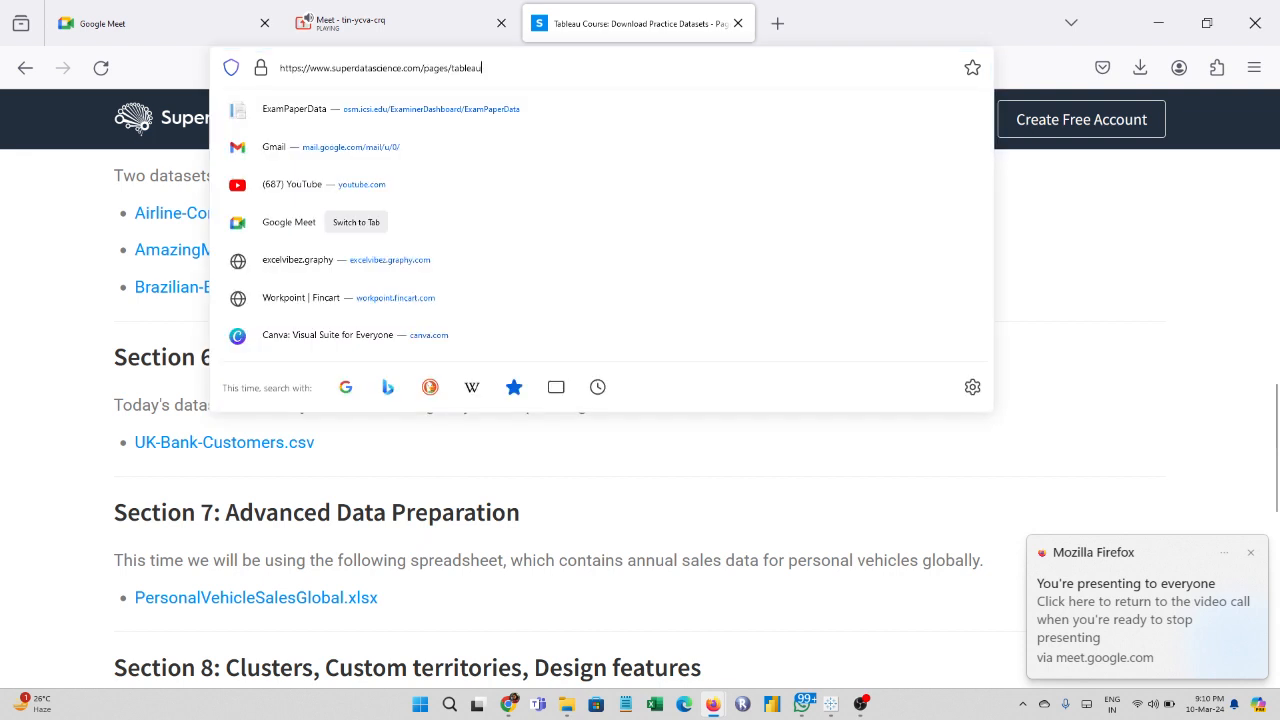
left_click(120, 378)
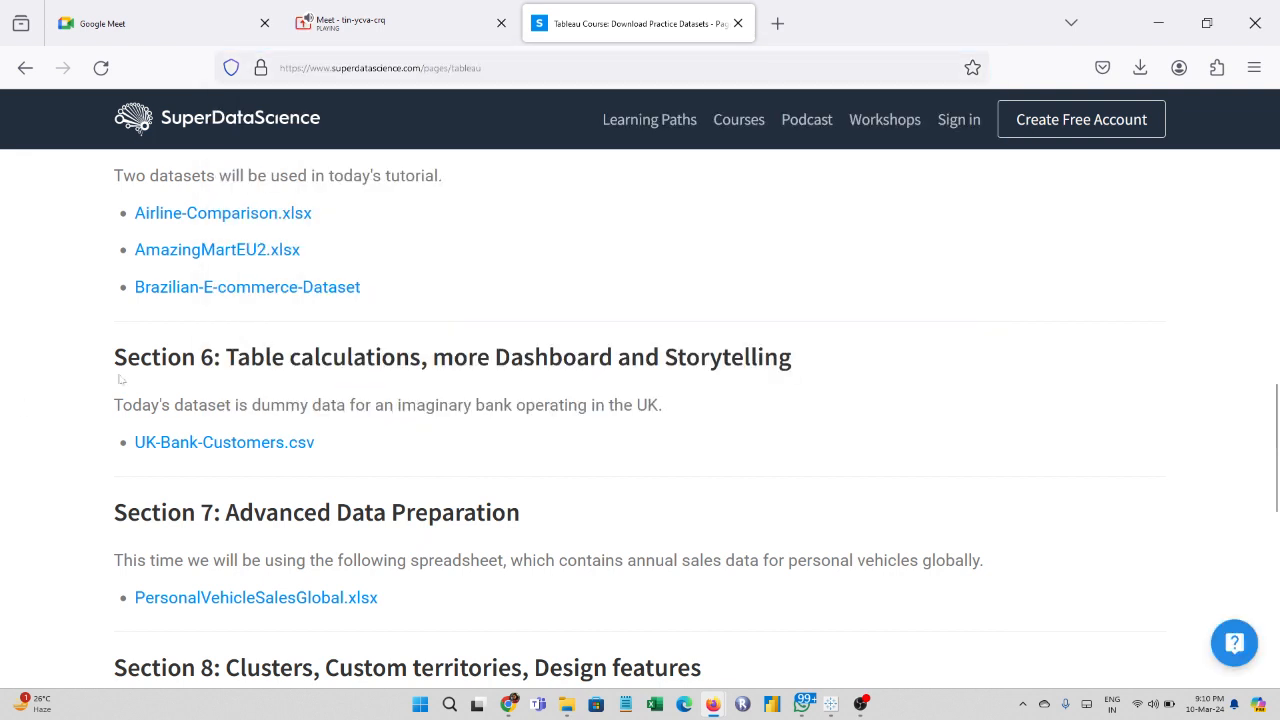
left_click(200, 443)
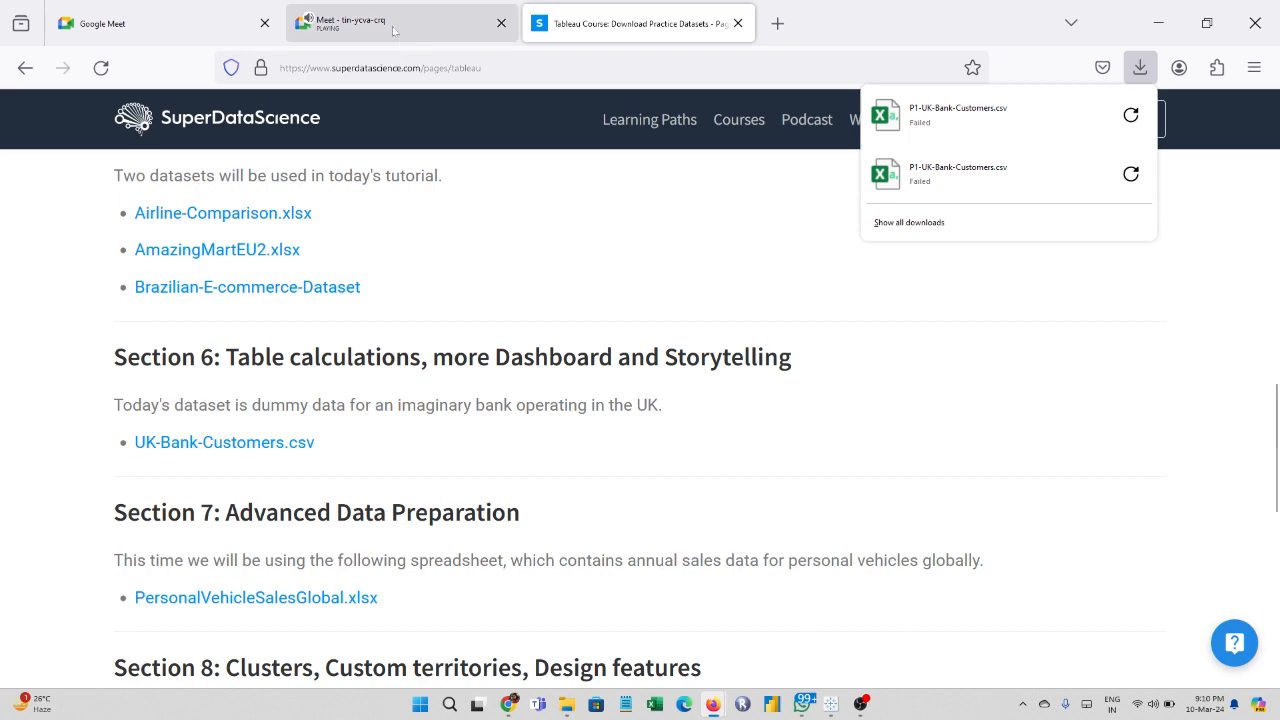
Step: Switch to Tableau Public and create a new blank workbook
left_click(830, 710)
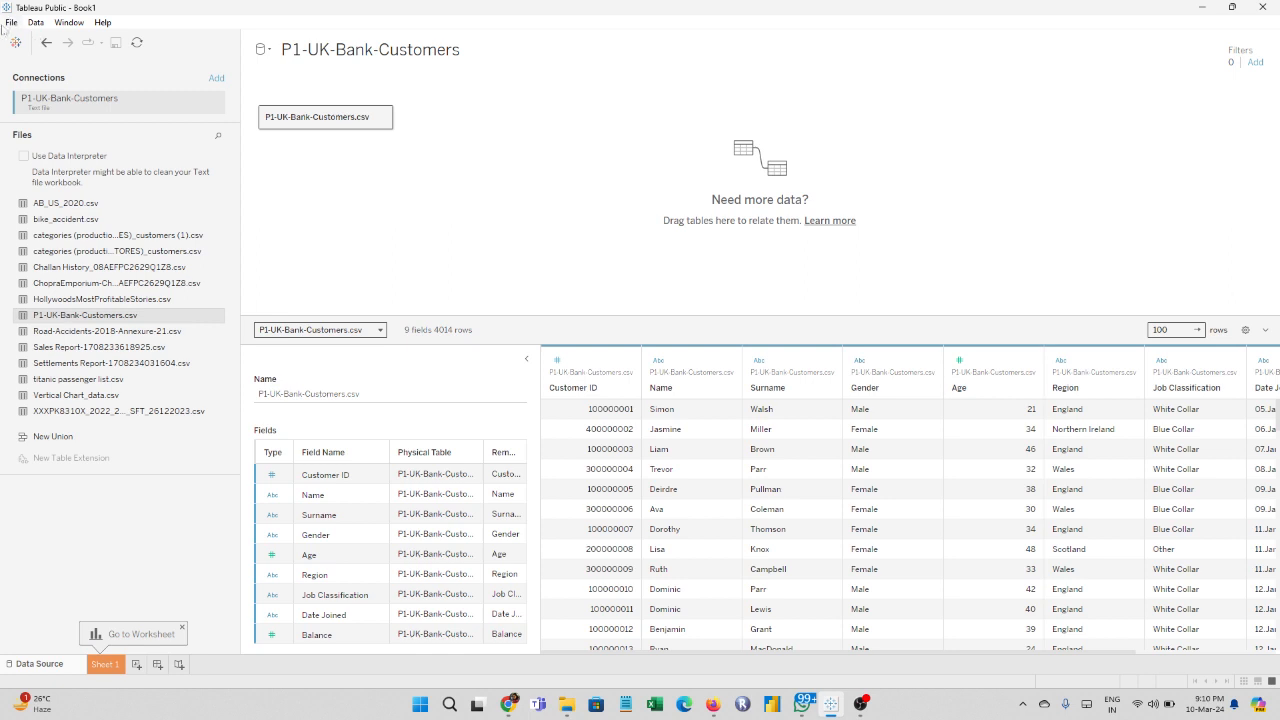
left_click(8, 24)
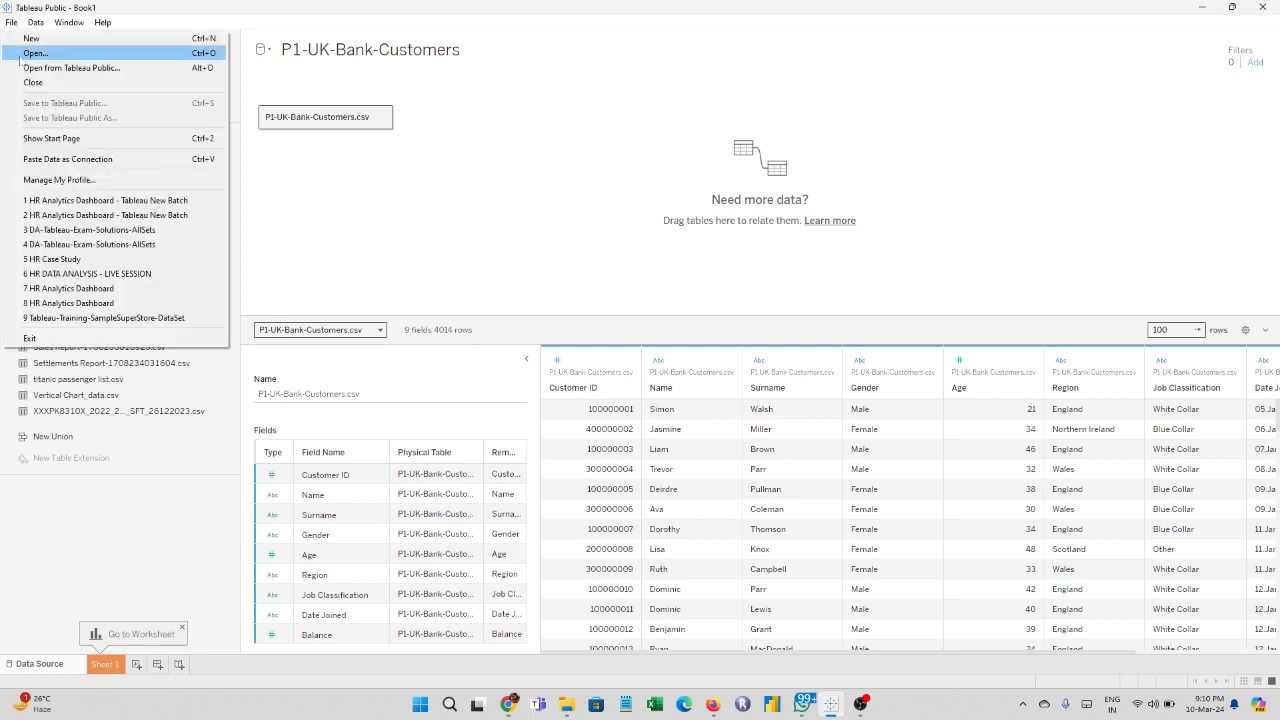
left_click(20, 46)
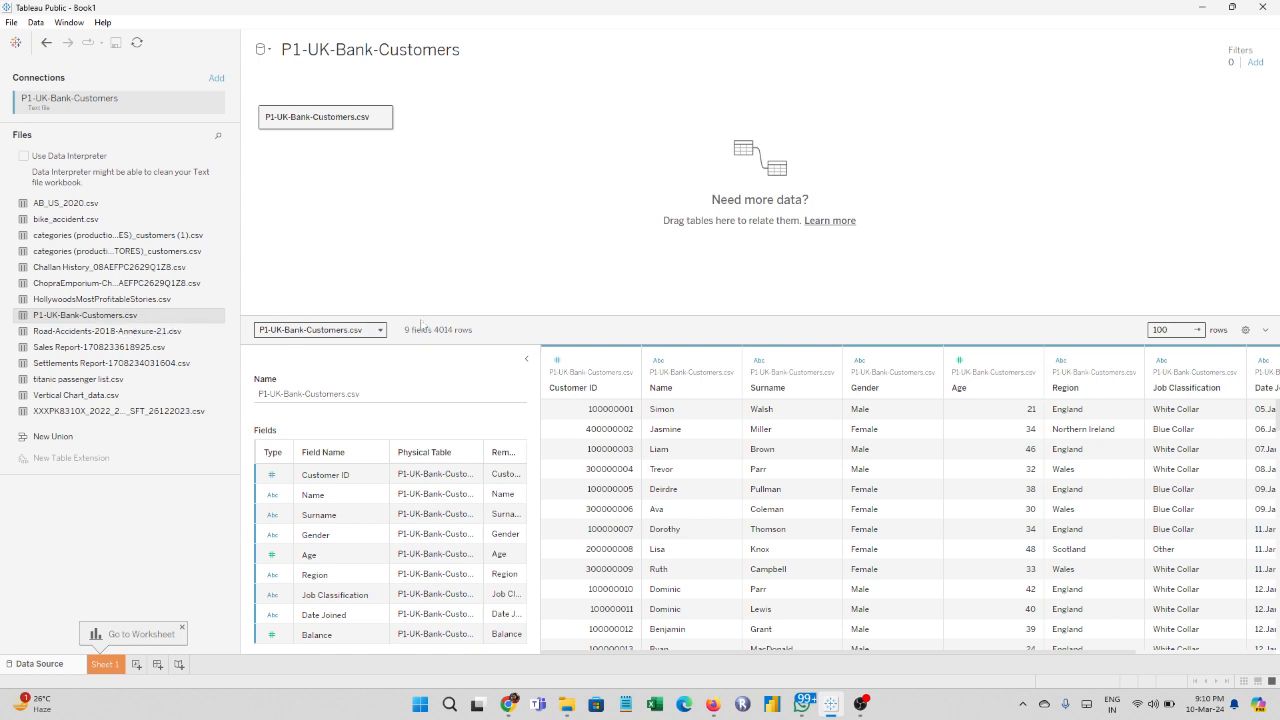
key("ctrl+n")
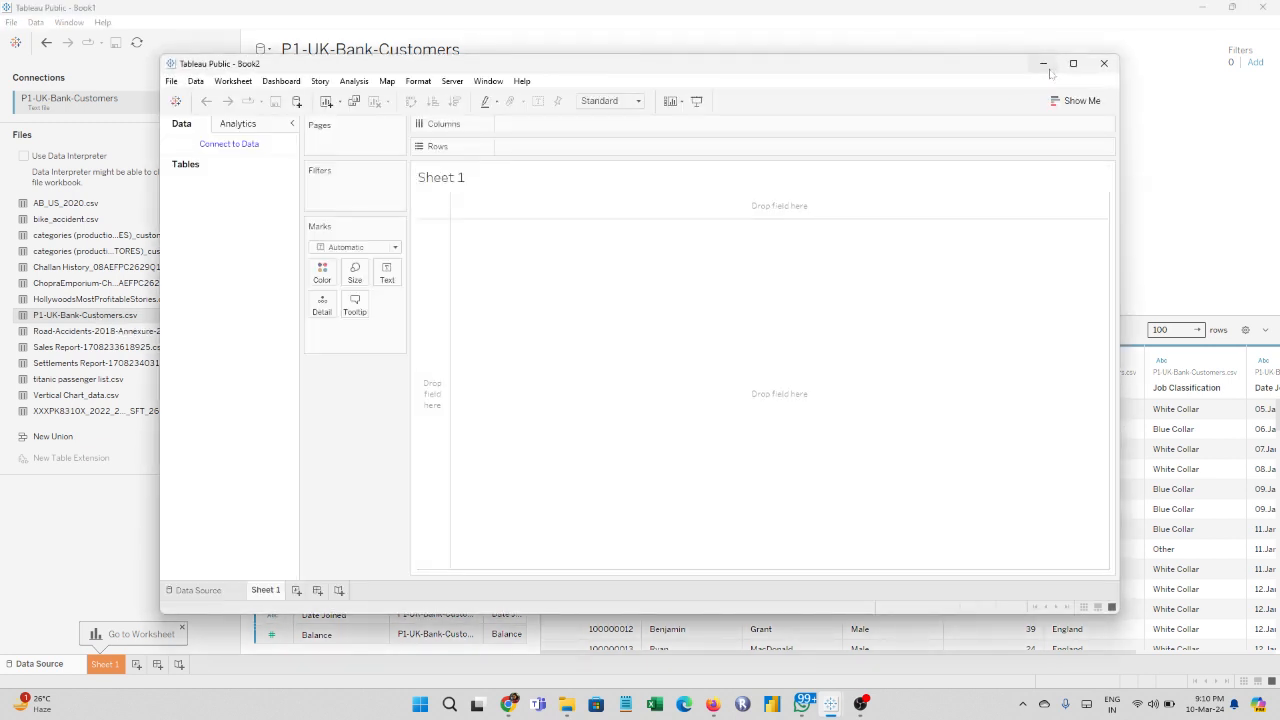
Step: Minimize the new workbook, enlarge the P1-UK-Bank-Customers data preview, and narrow the connections pane
left_click(1046, 65)
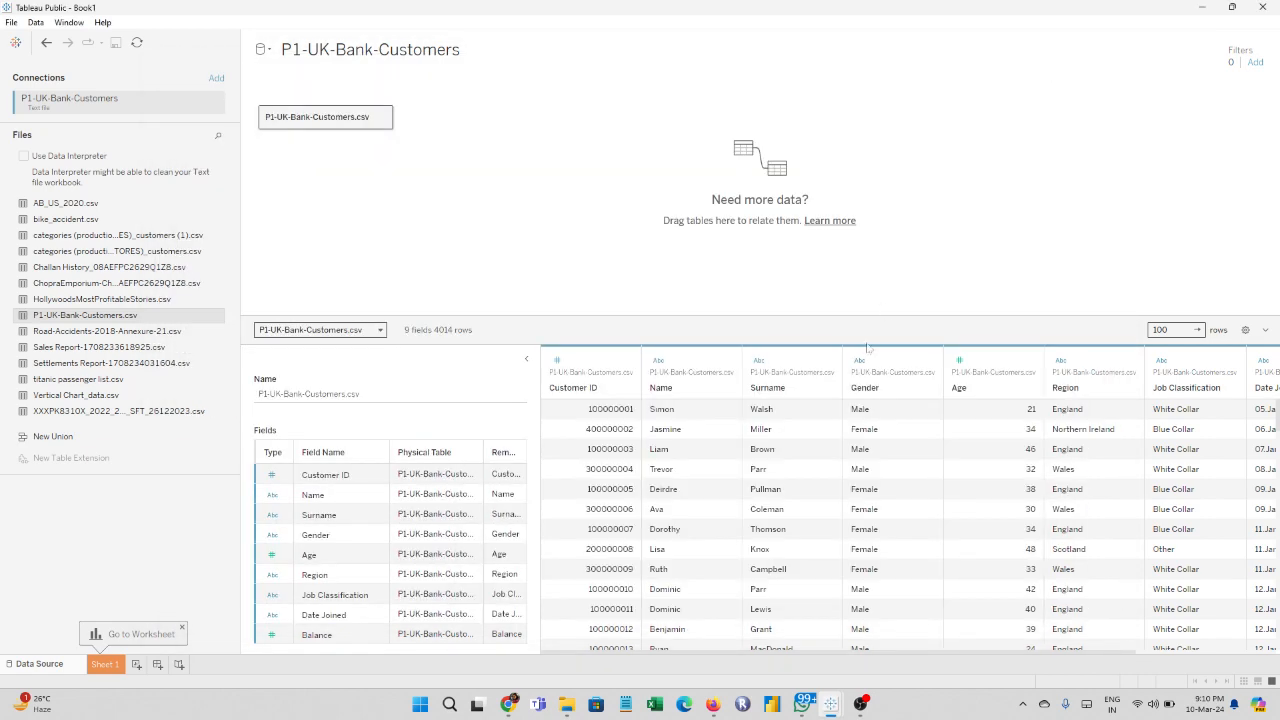
left_click_drag(876, 316, 862, 140)
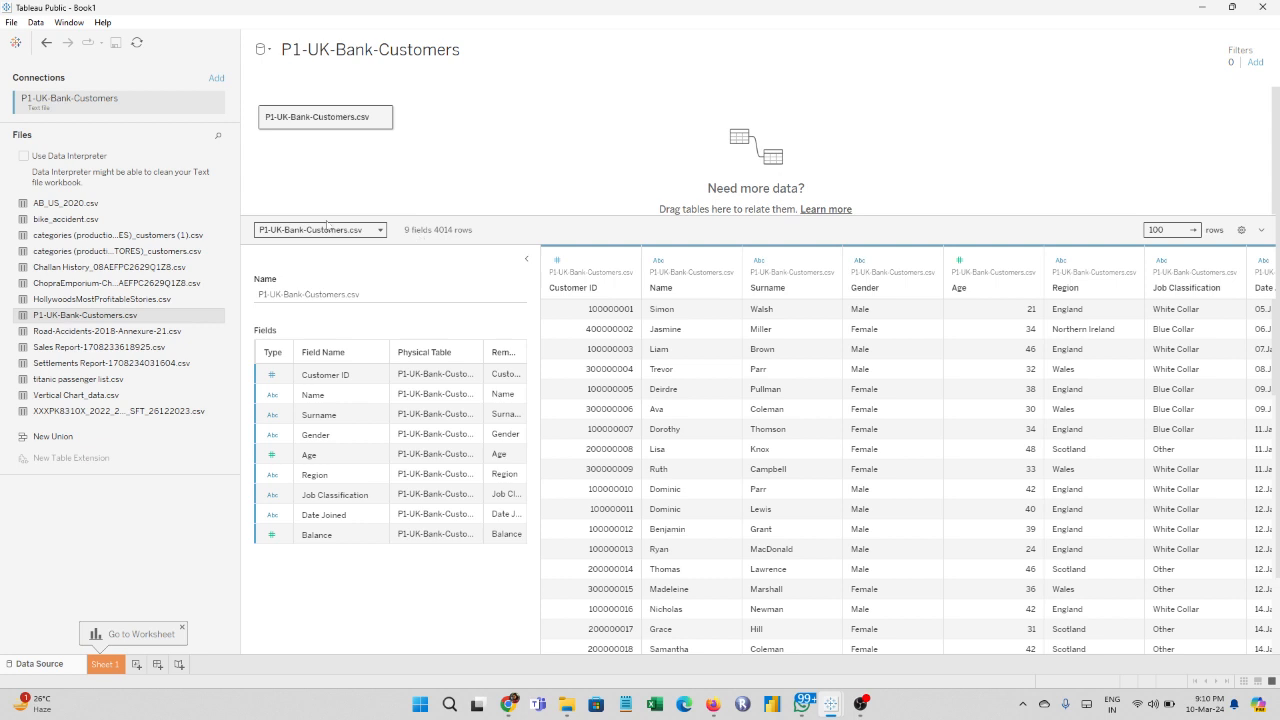
left_click_drag(241, 97, 81, 97)
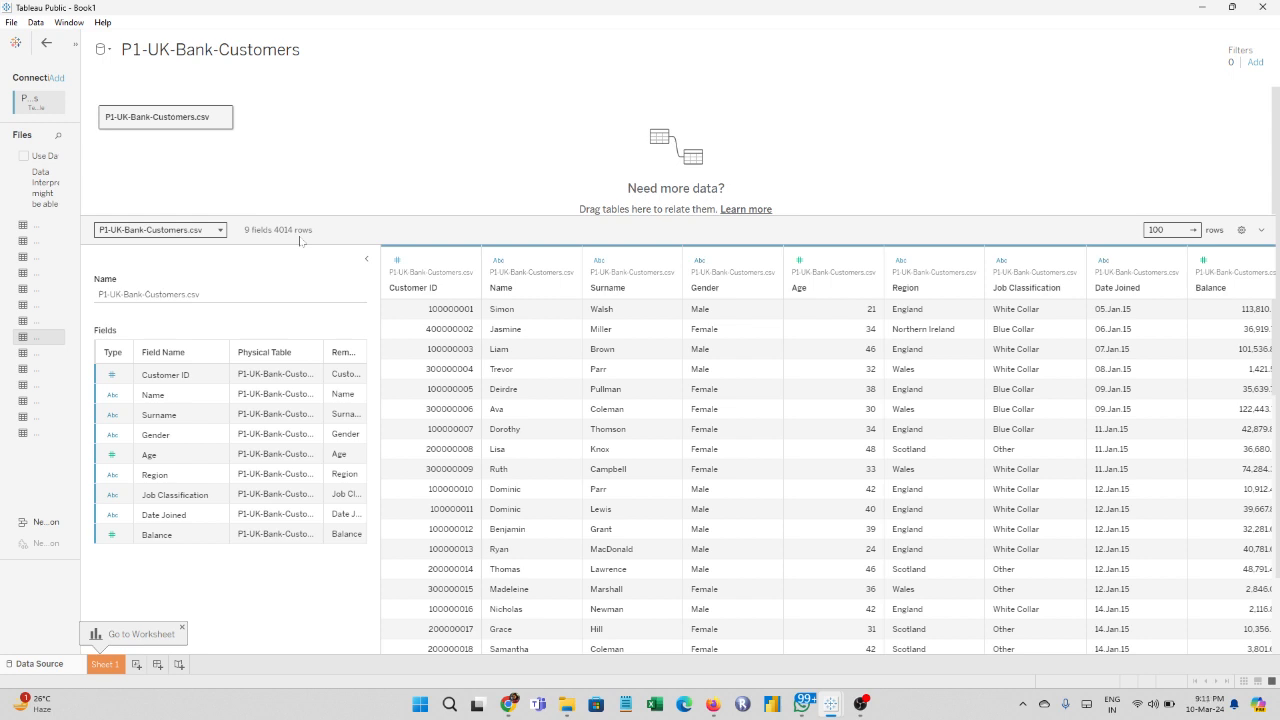
Step: Switch to the Google Meet call in Firefox and stop presenting the browser window
left_click(712, 704)
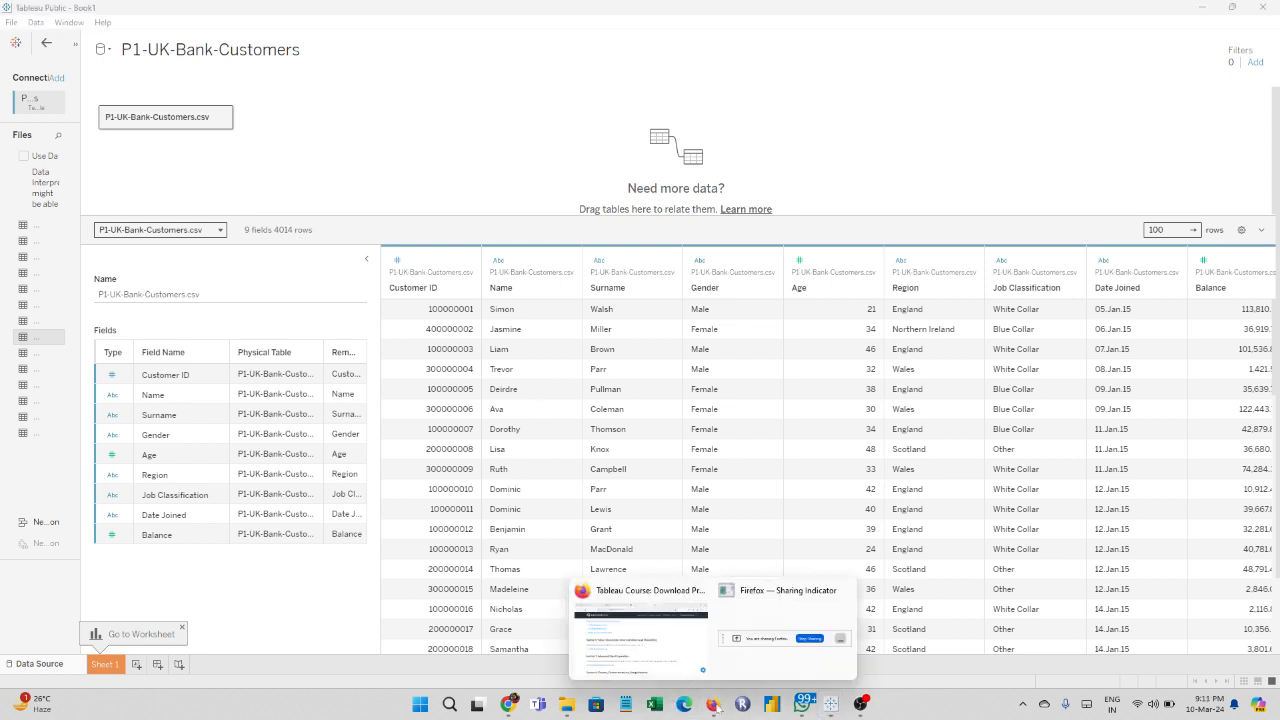
left_click(670, 640)
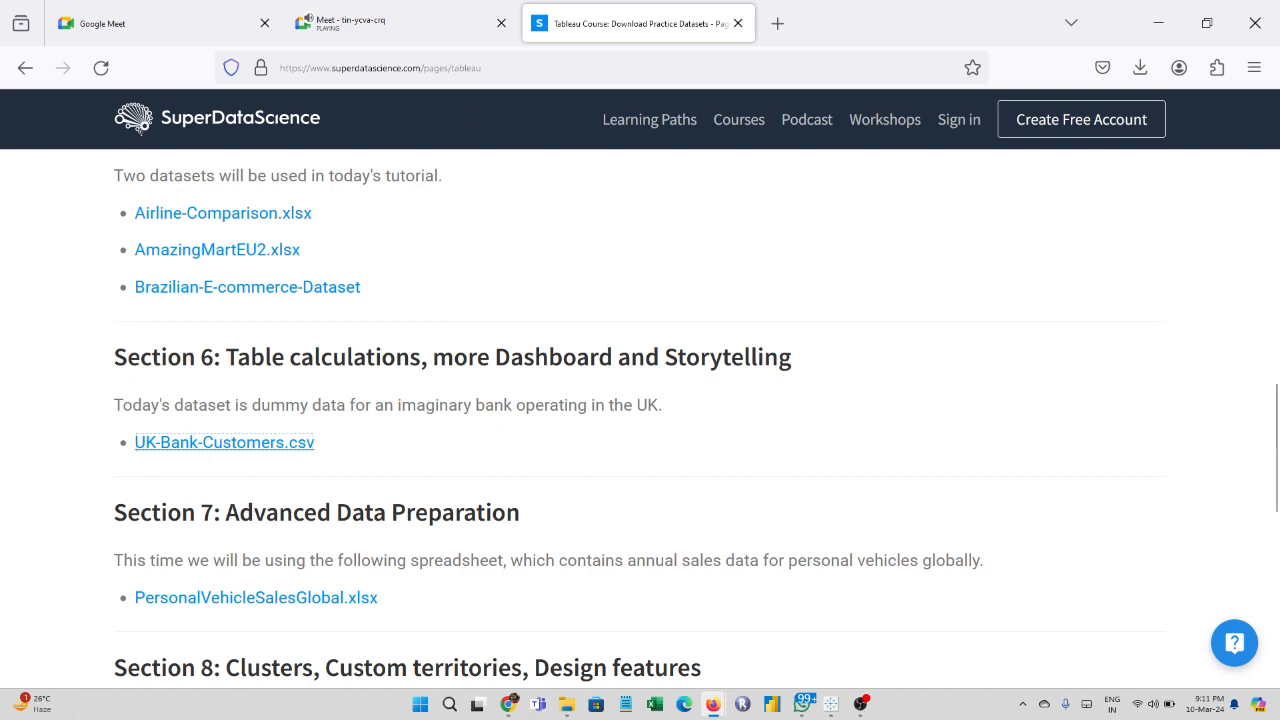
left_click(425, 33)
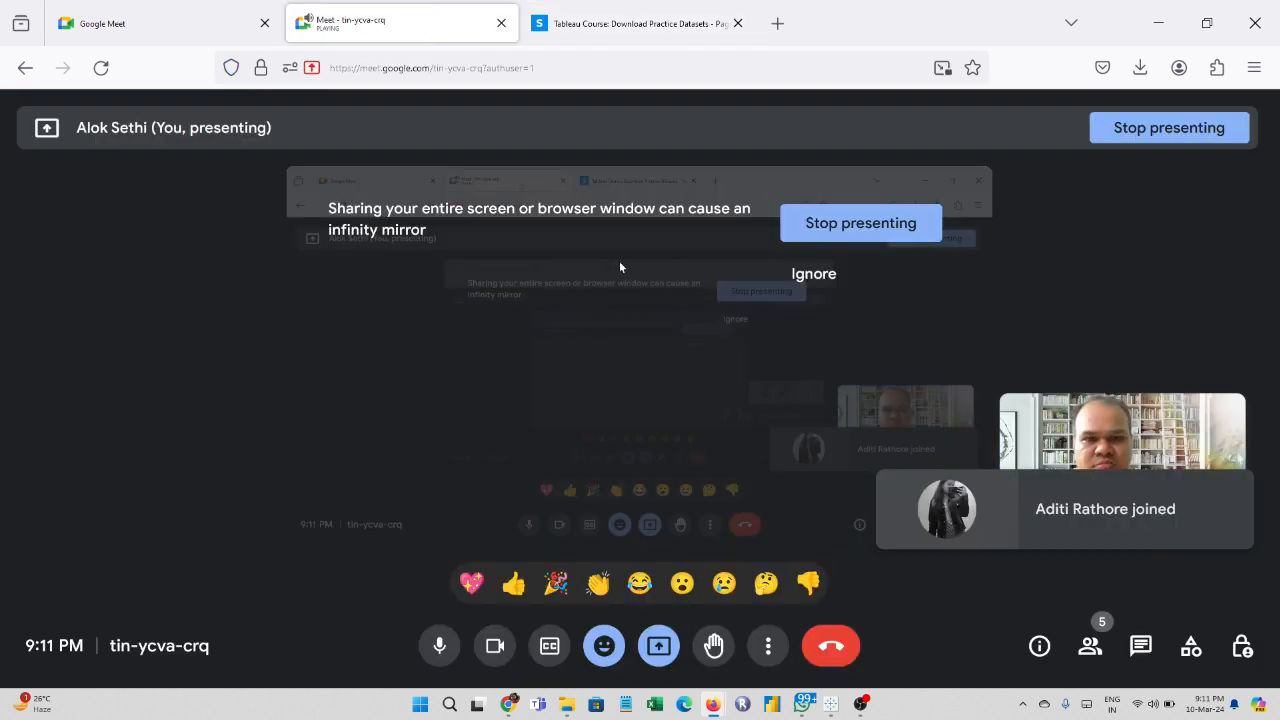
left_click(811, 278)
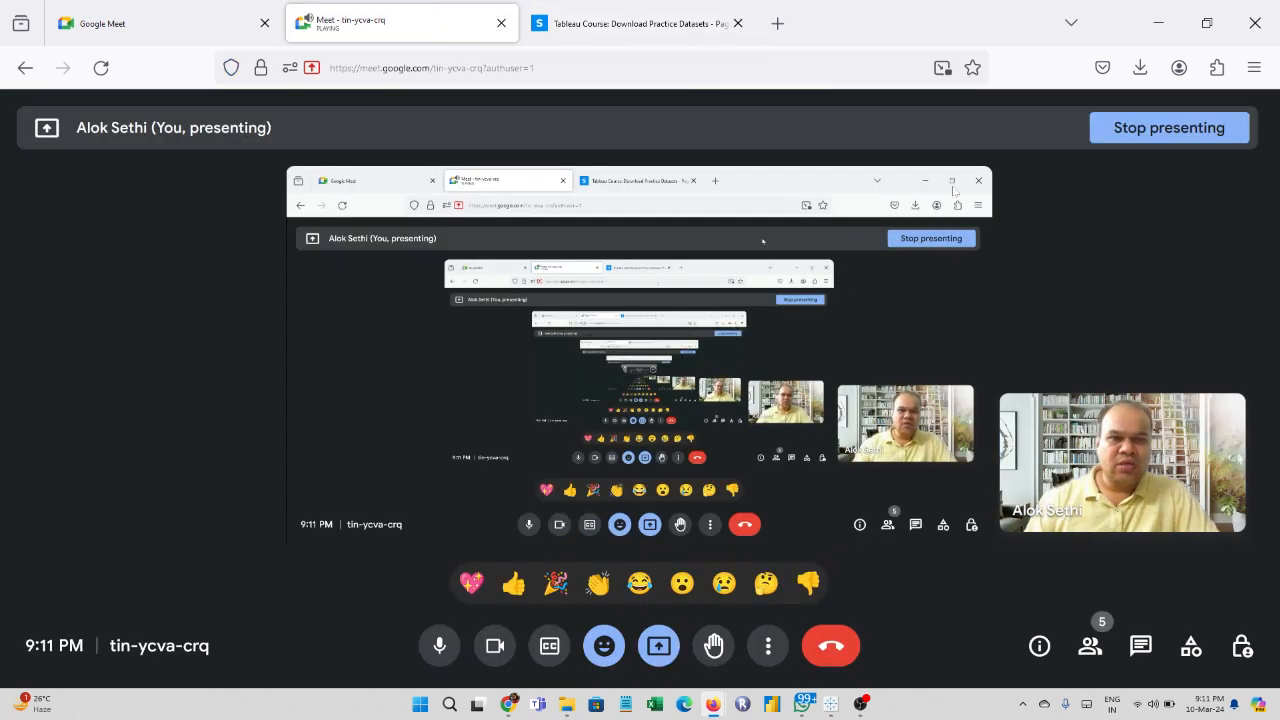
left_click(1132, 138)
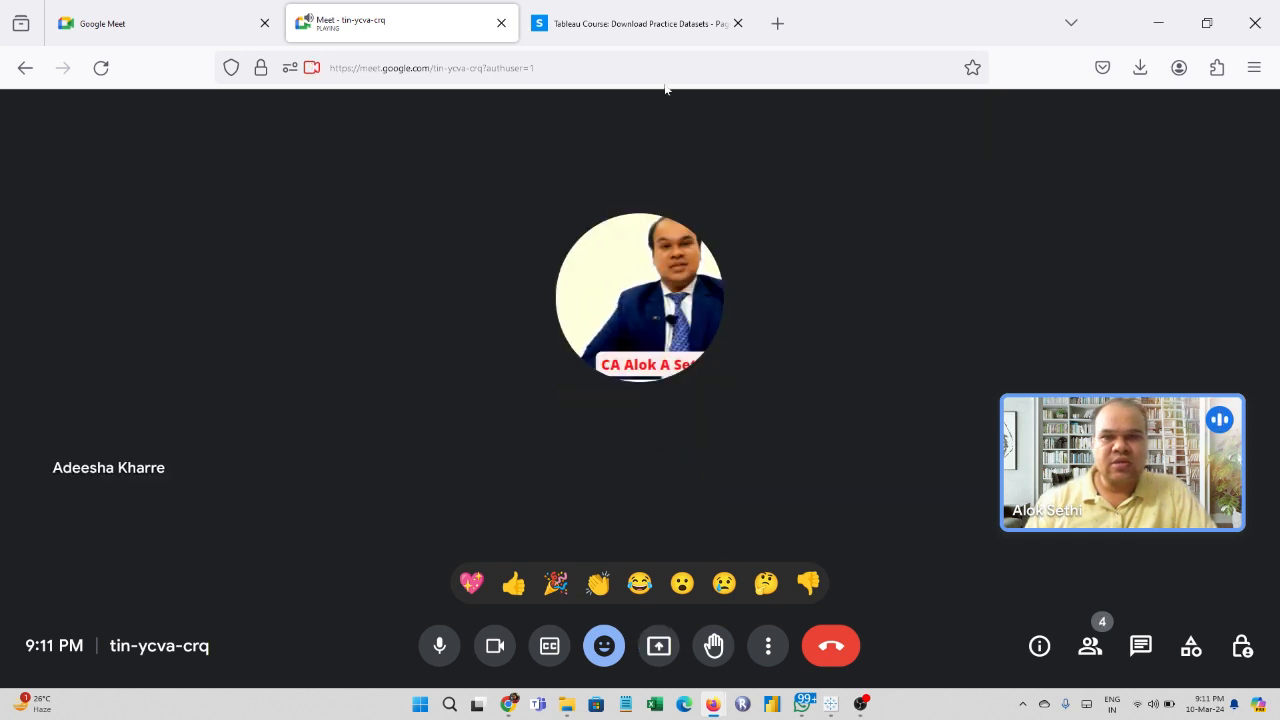
Step: Present the entire screen in the Google Meet call
left_click(659, 648)
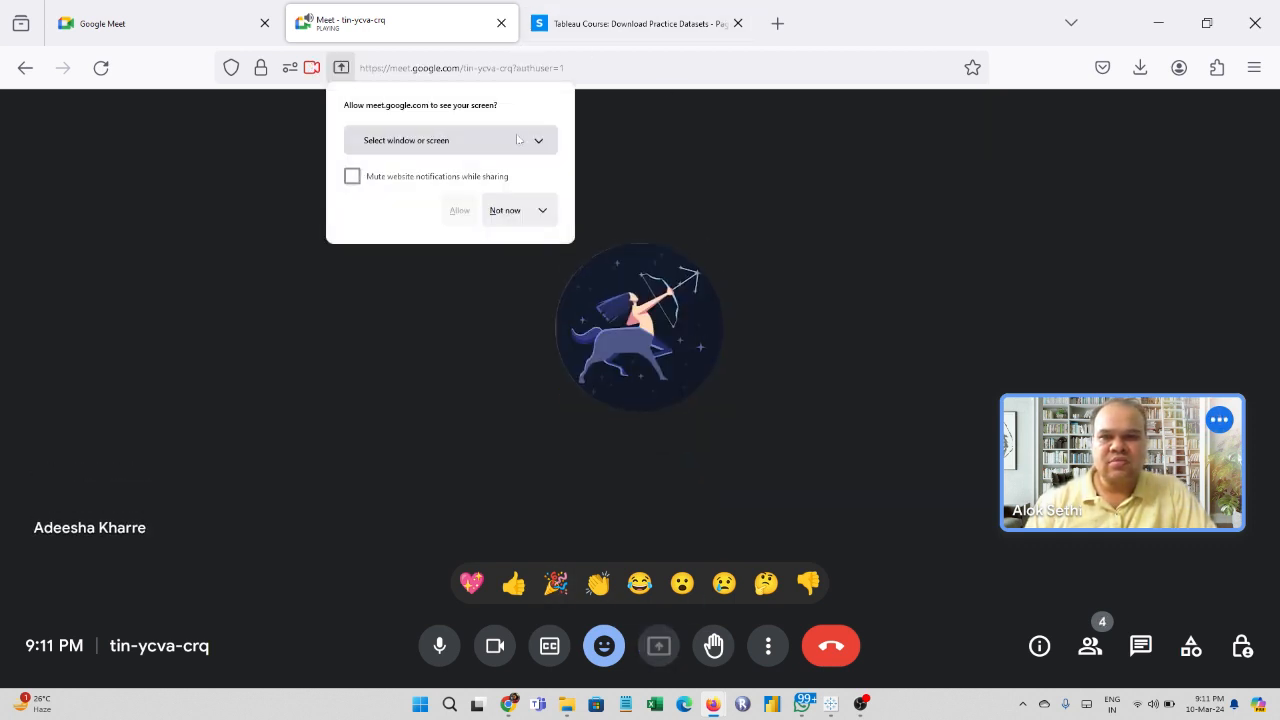
left_click(505, 138)
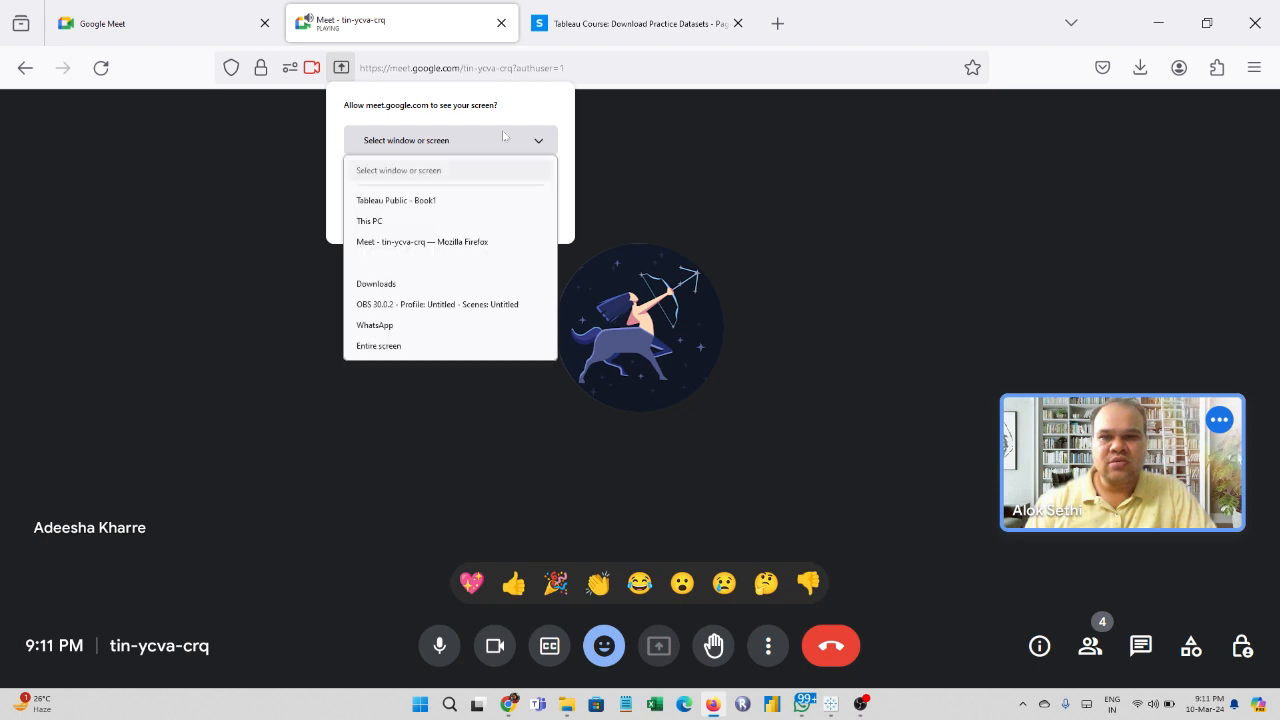
left_click(400, 345)
left_click(459, 396)
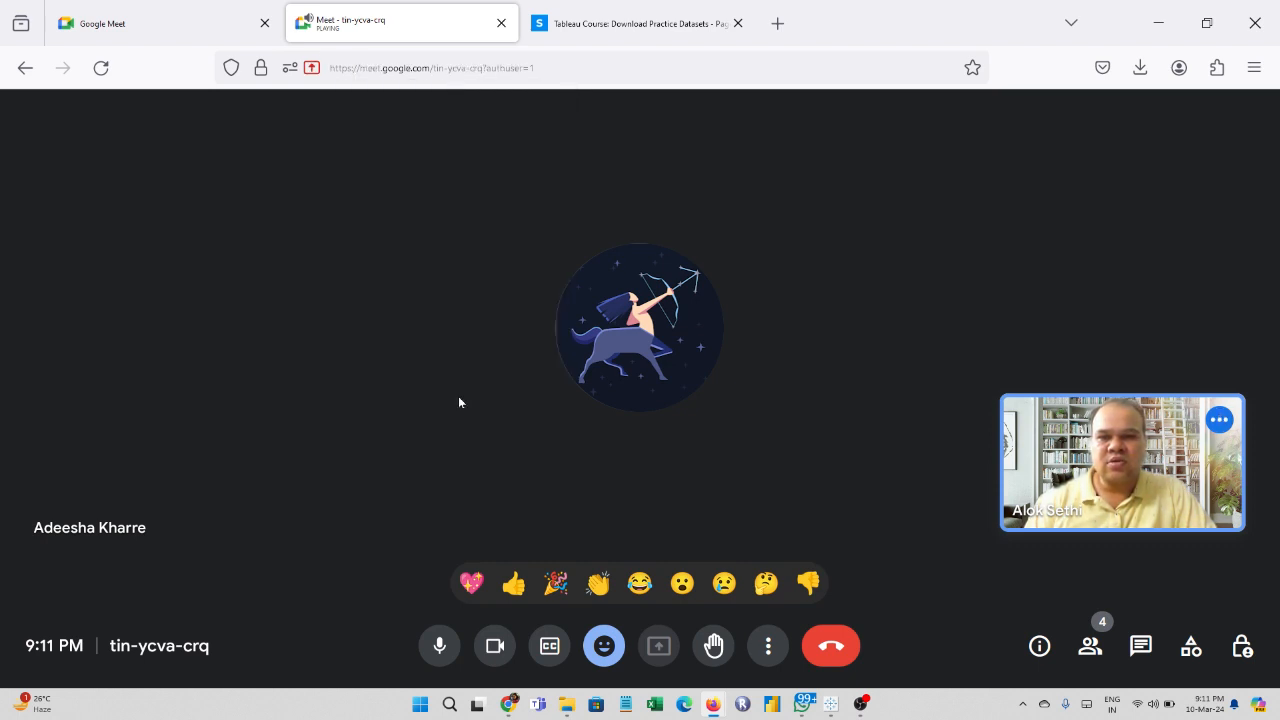
Step: Switch to the blank Book2 workbook in Tableau Public and maximize its window
mouse_move(831, 703)
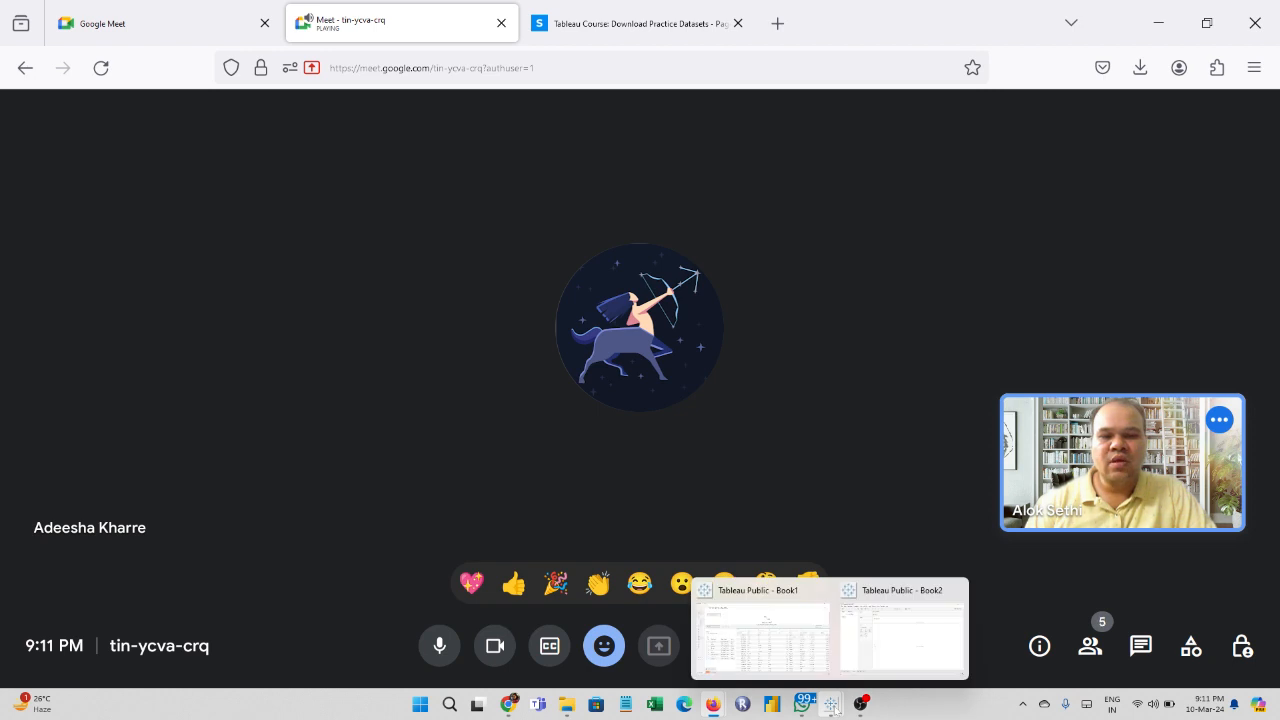
left_click(870, 636)
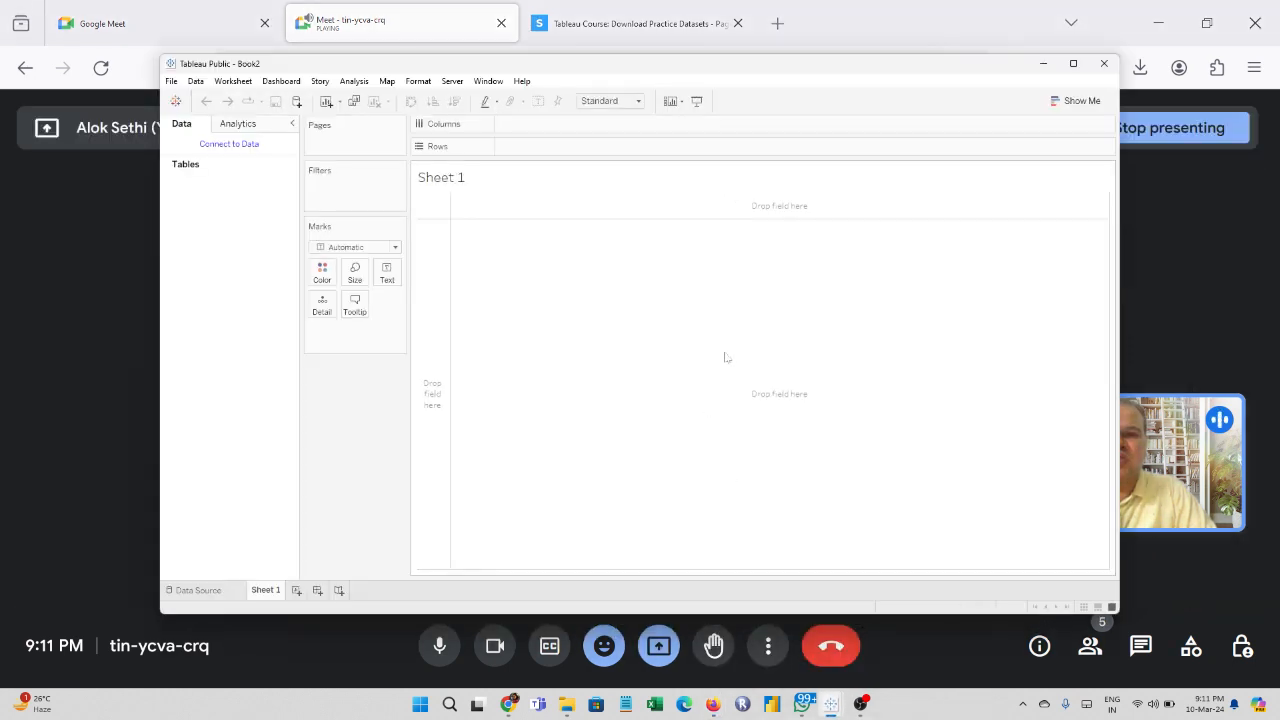
left_click(1073, 63)
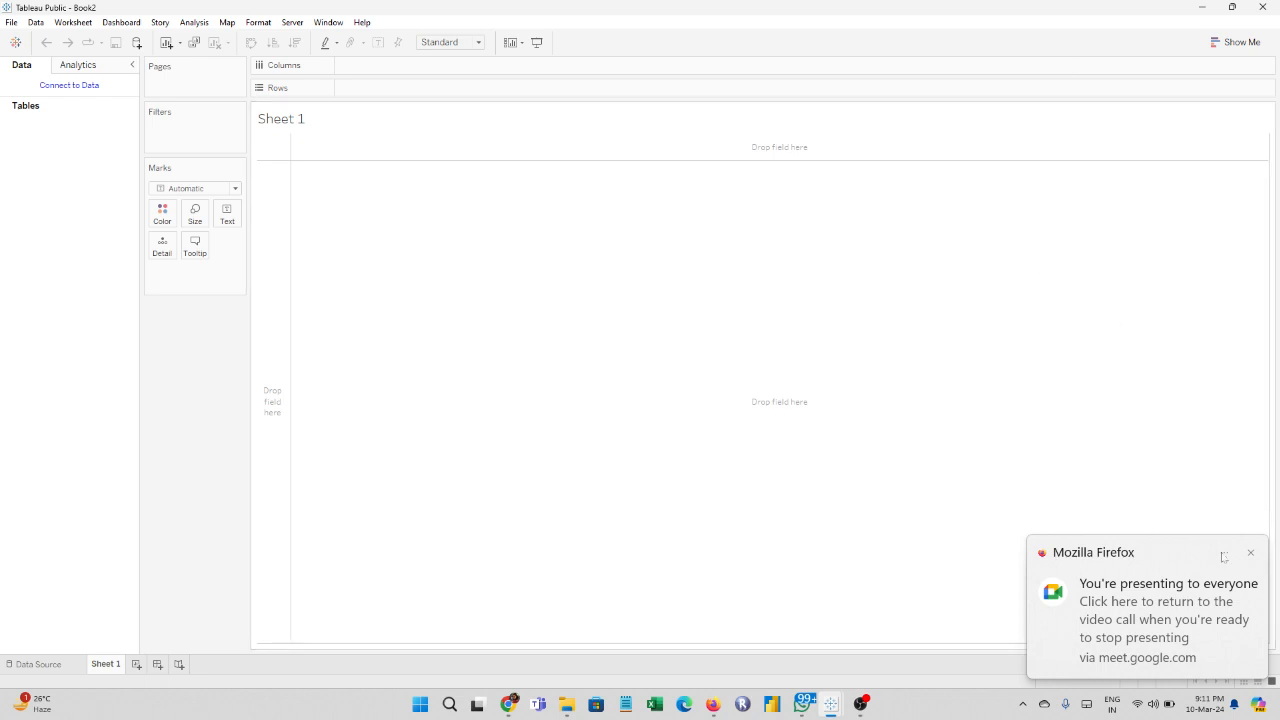
Step: Dismiss the presenting notification and connect the workbook to the P1-UK-Bank-Customers text file in Downloads
left_click(1250, 553)
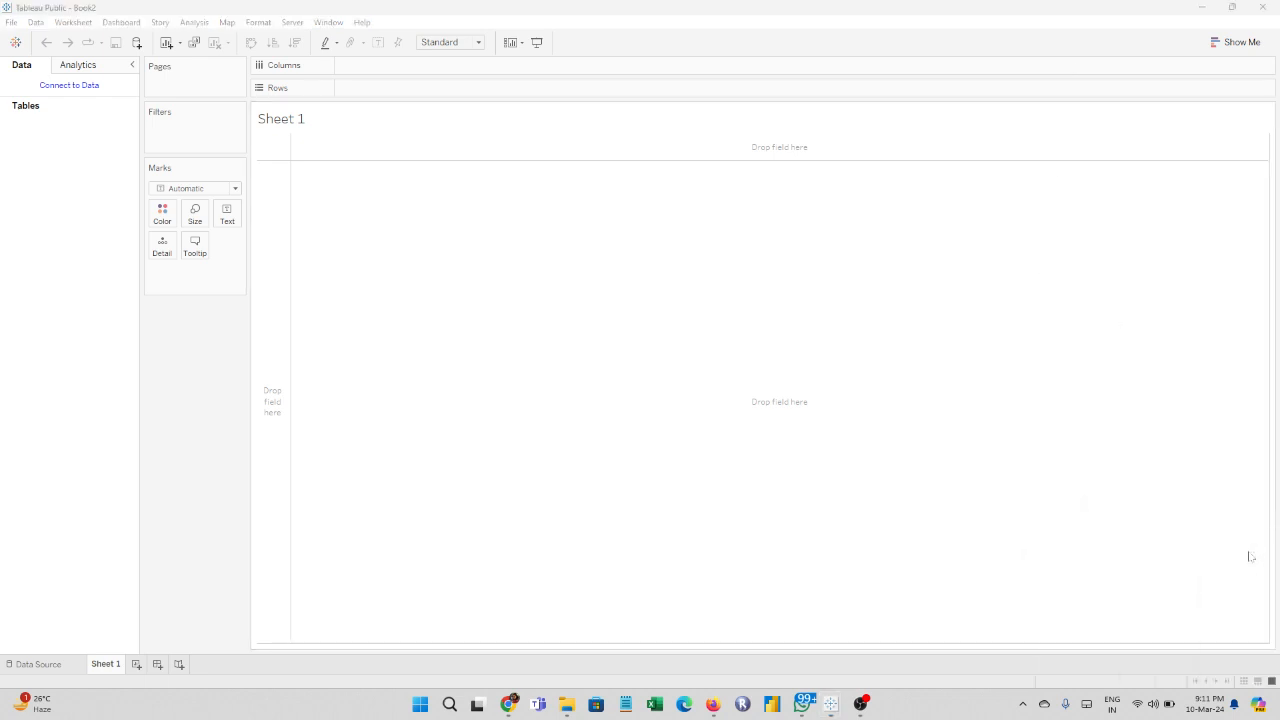
left_click(89, 88)
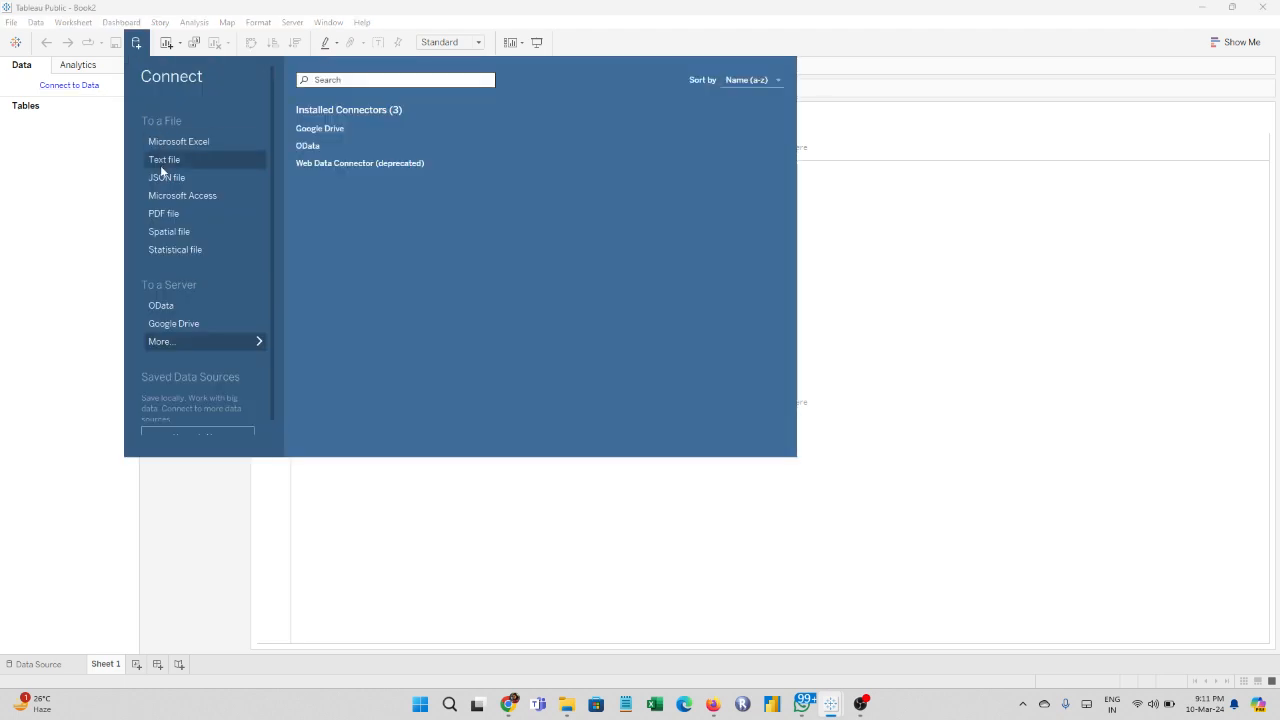
left_click(175, 166)
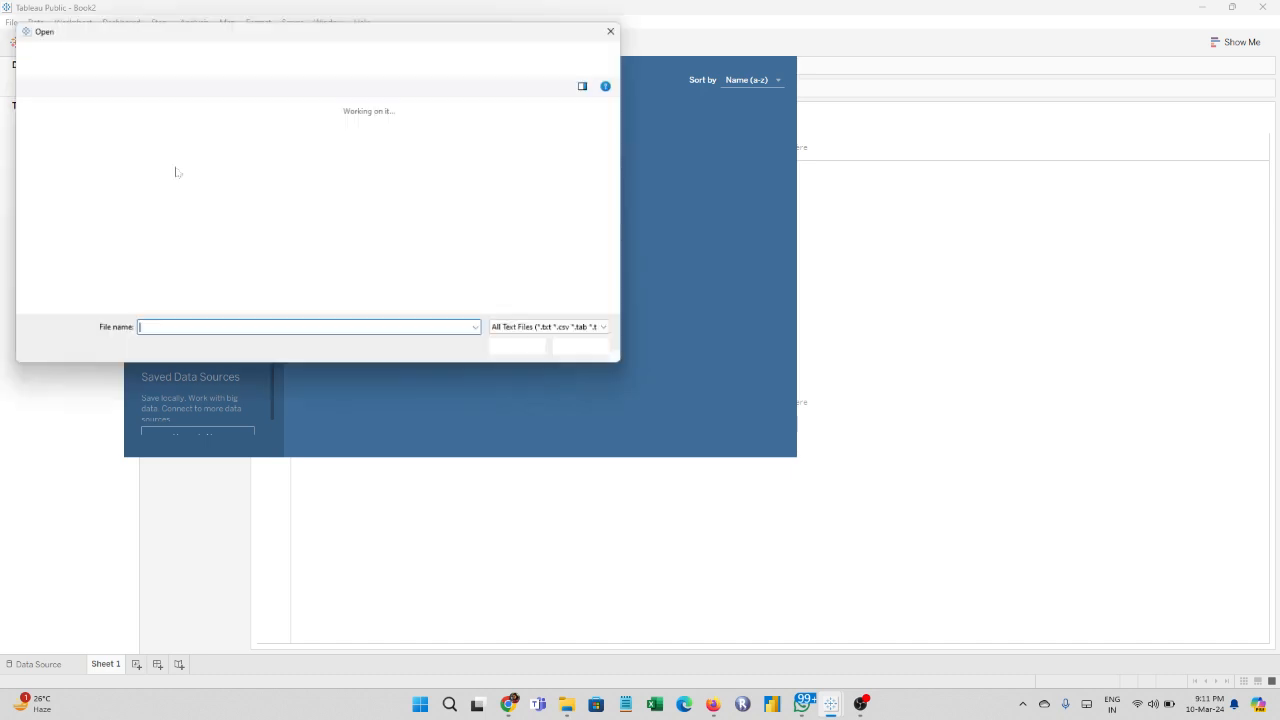
left_click(176, 173)
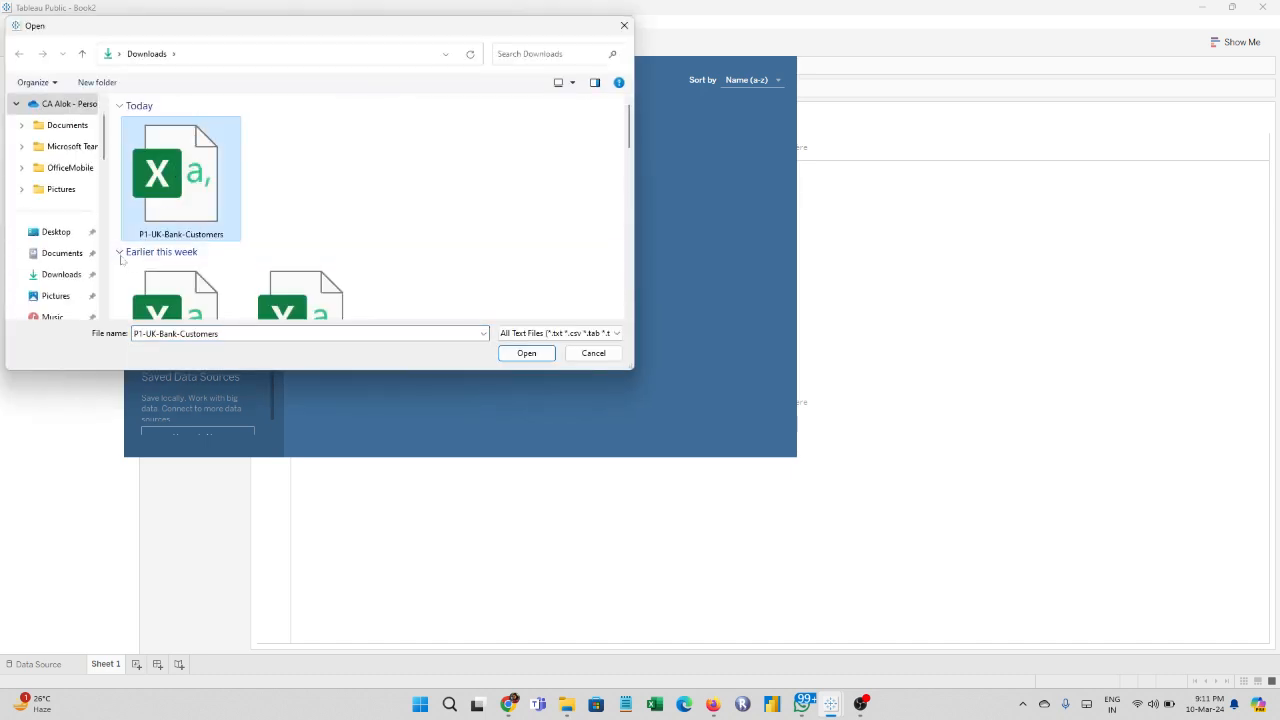
left_click(528, 355)
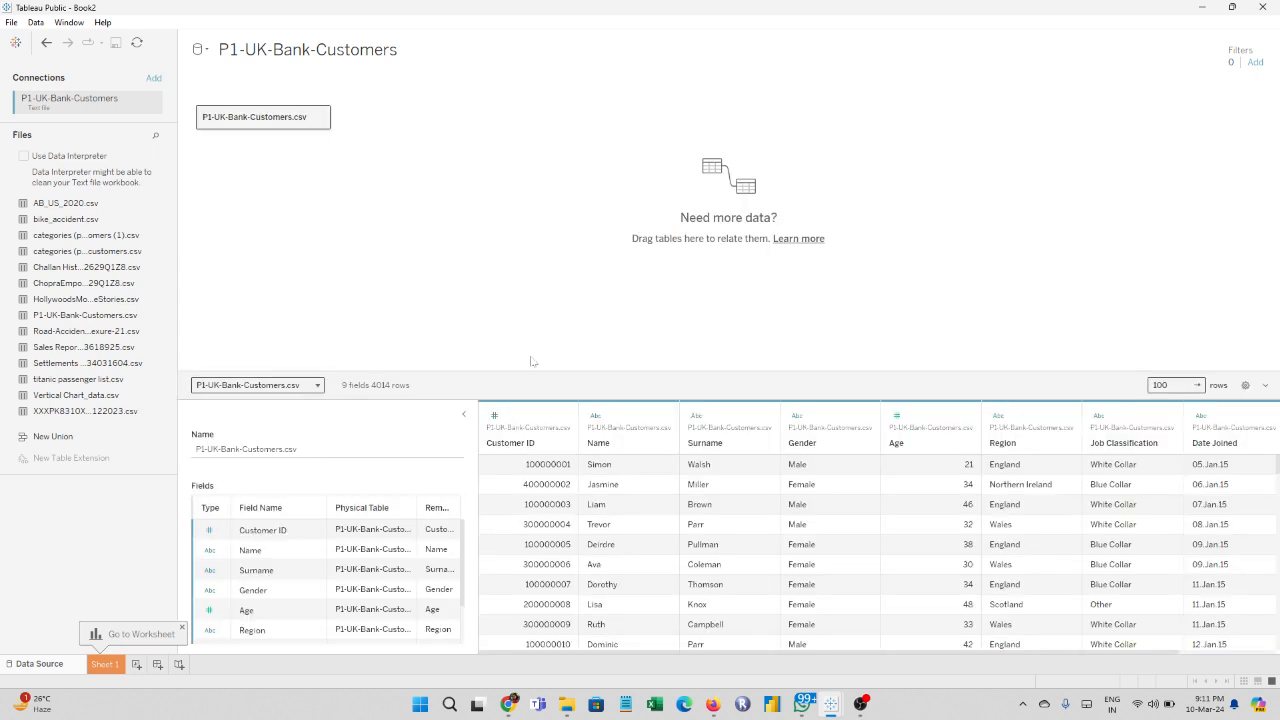
Step: Enlarge the P1-UK-Bank-Customers data preview and review its columns from Customer ID through Balance
left_click_drag(530, 371, 520, 194)
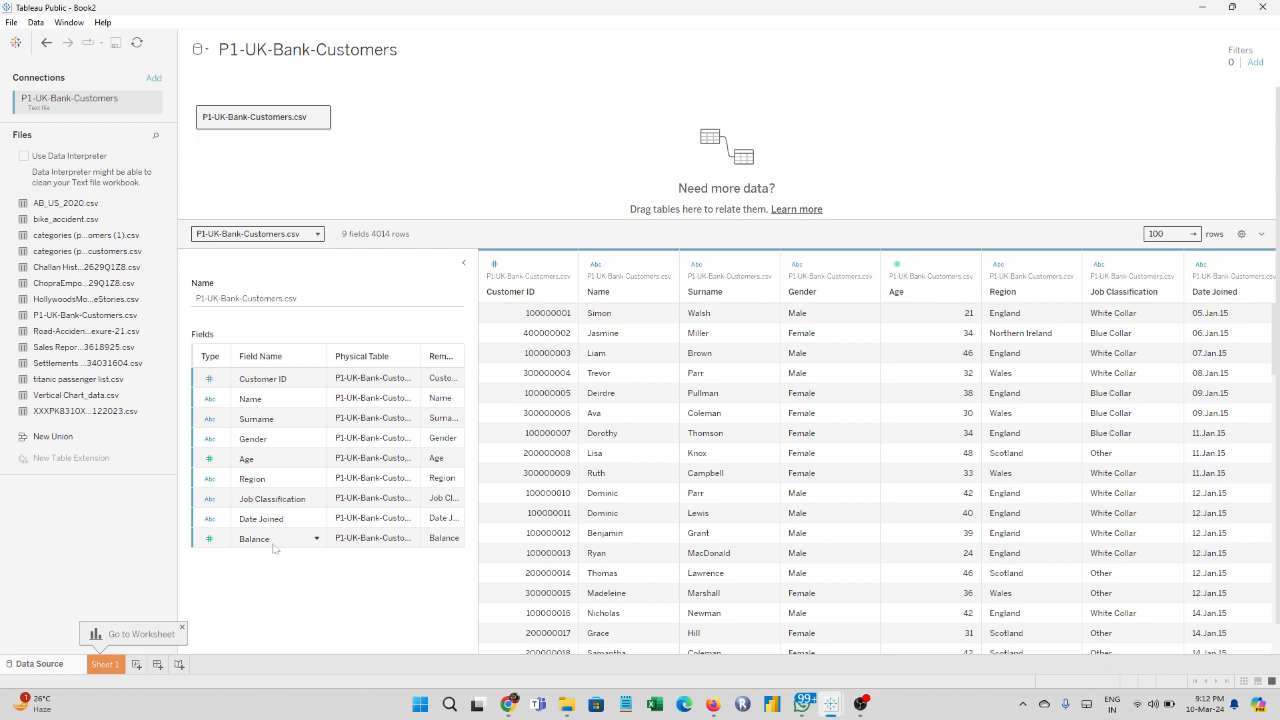
scroll(745, 532, "right", 3)
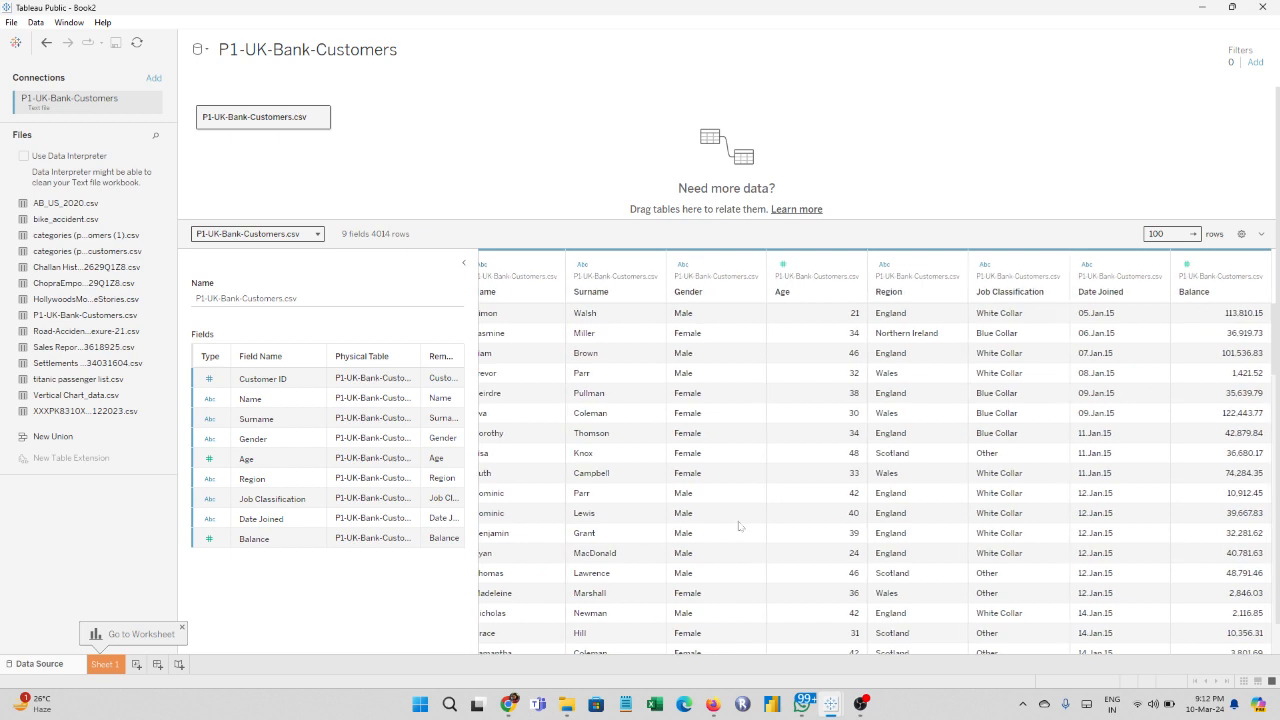
scroll(739, 526, "left", 3)
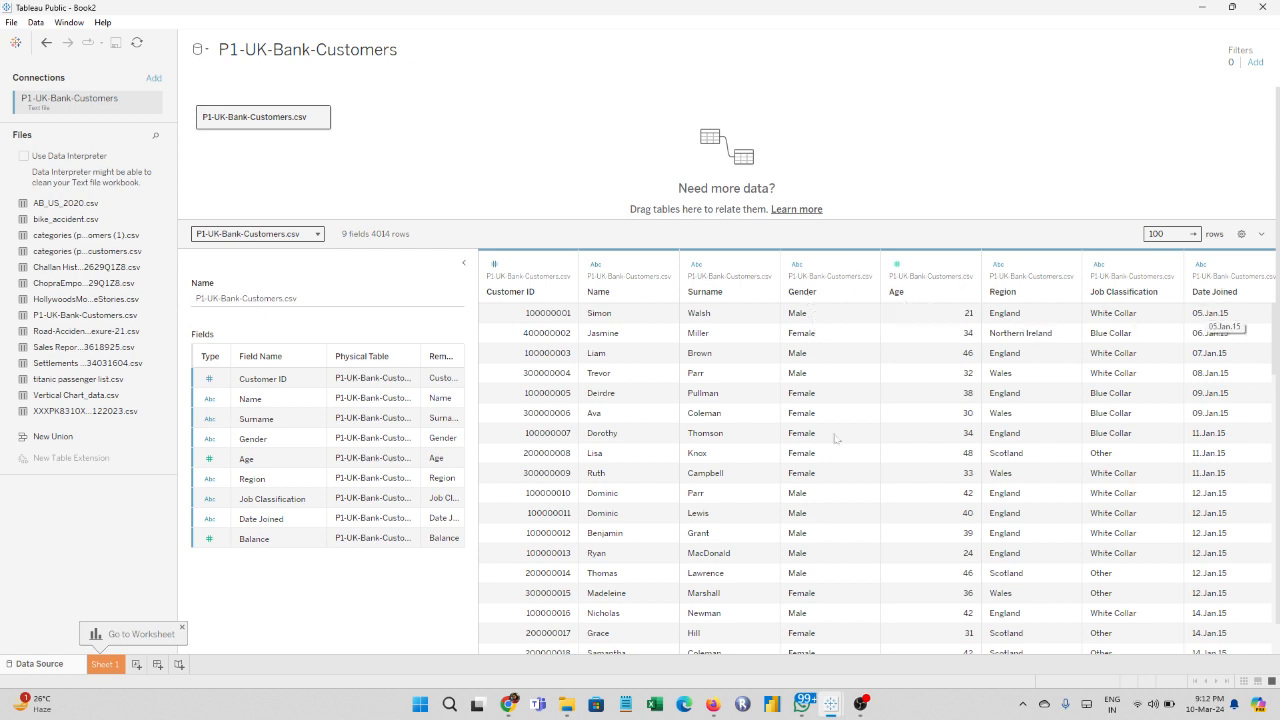
Step: Go to Sheet 1 and add 24 more blank worksheets, up to Sheet 25
left_click(106, 665)
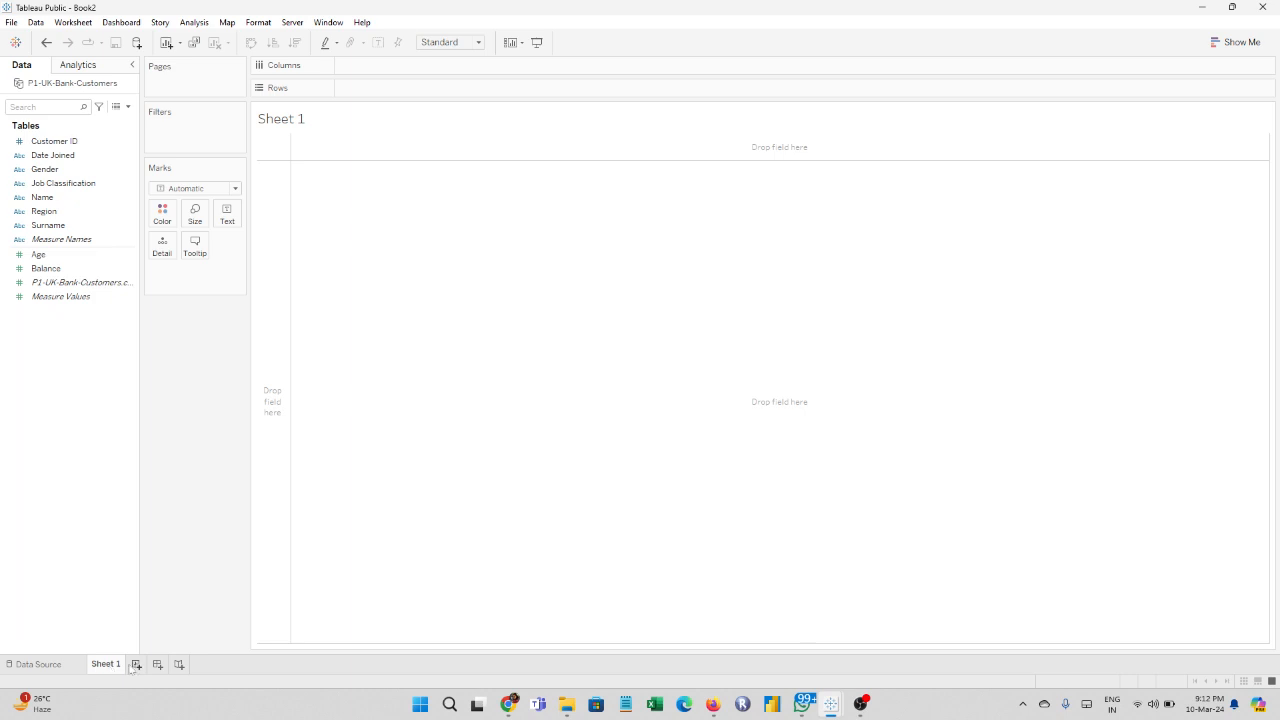
left_click(137, 666)
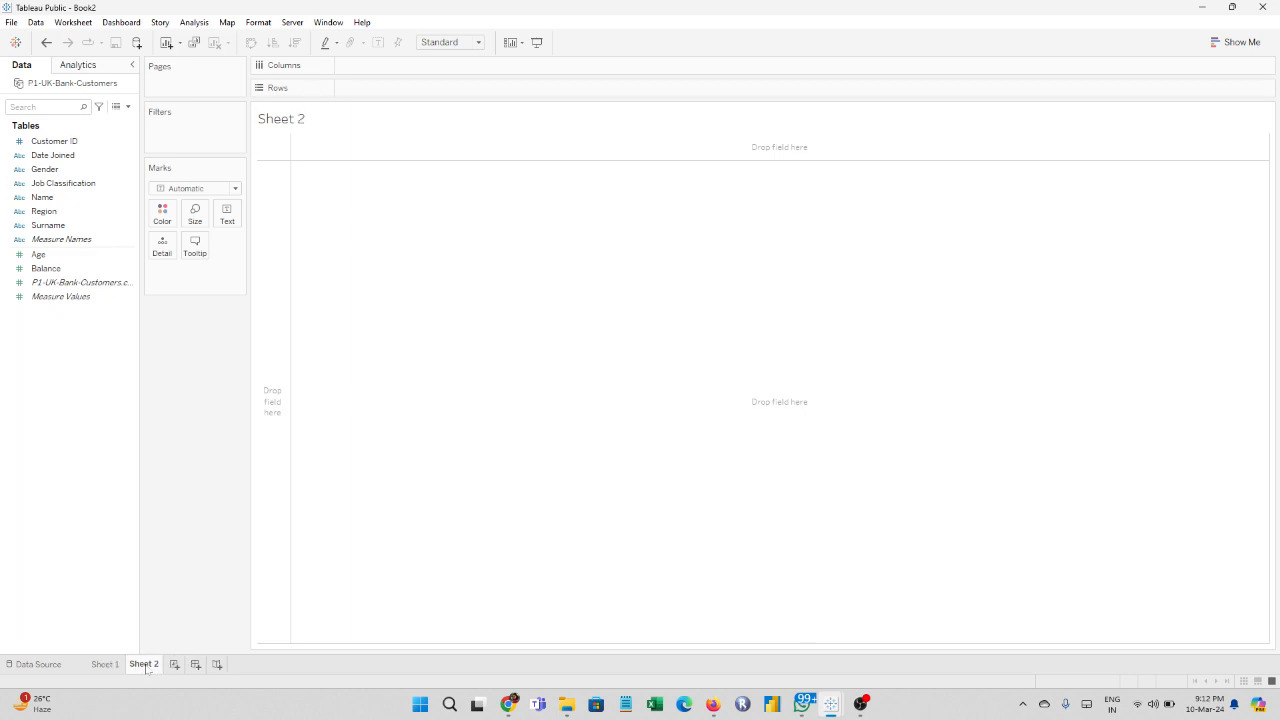
left_click(174, 665)
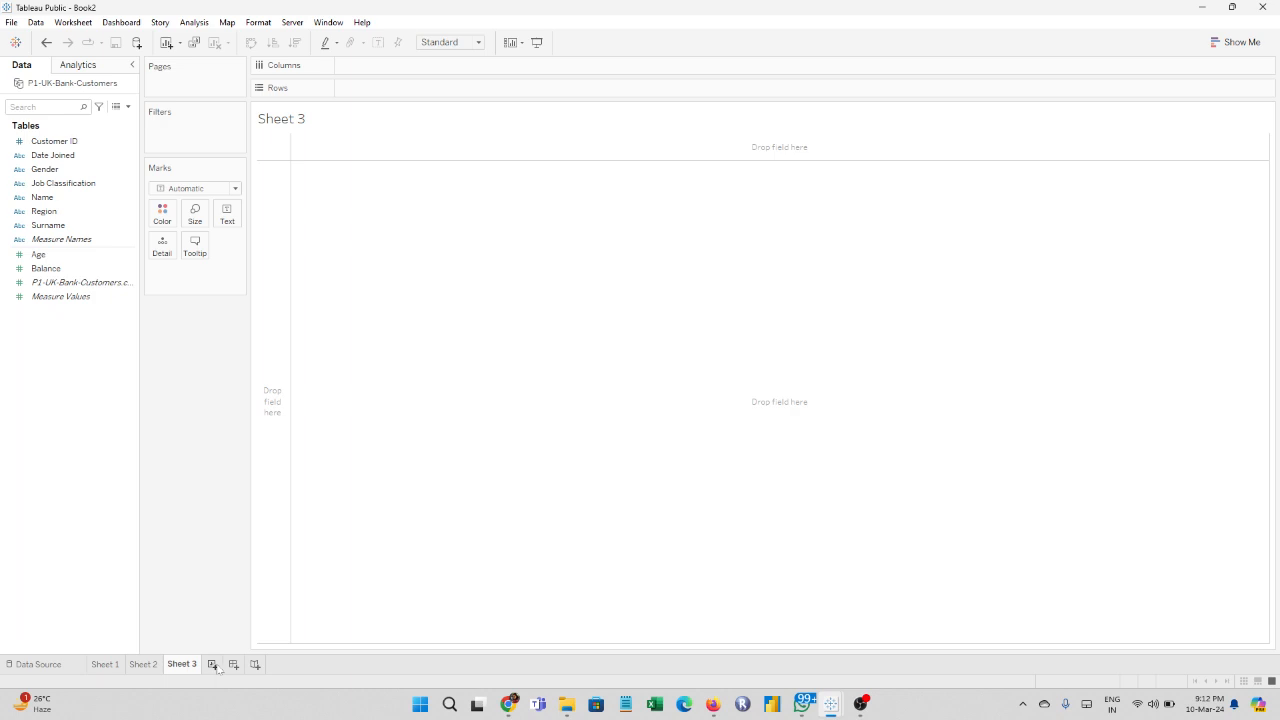
left_click(212, 665)
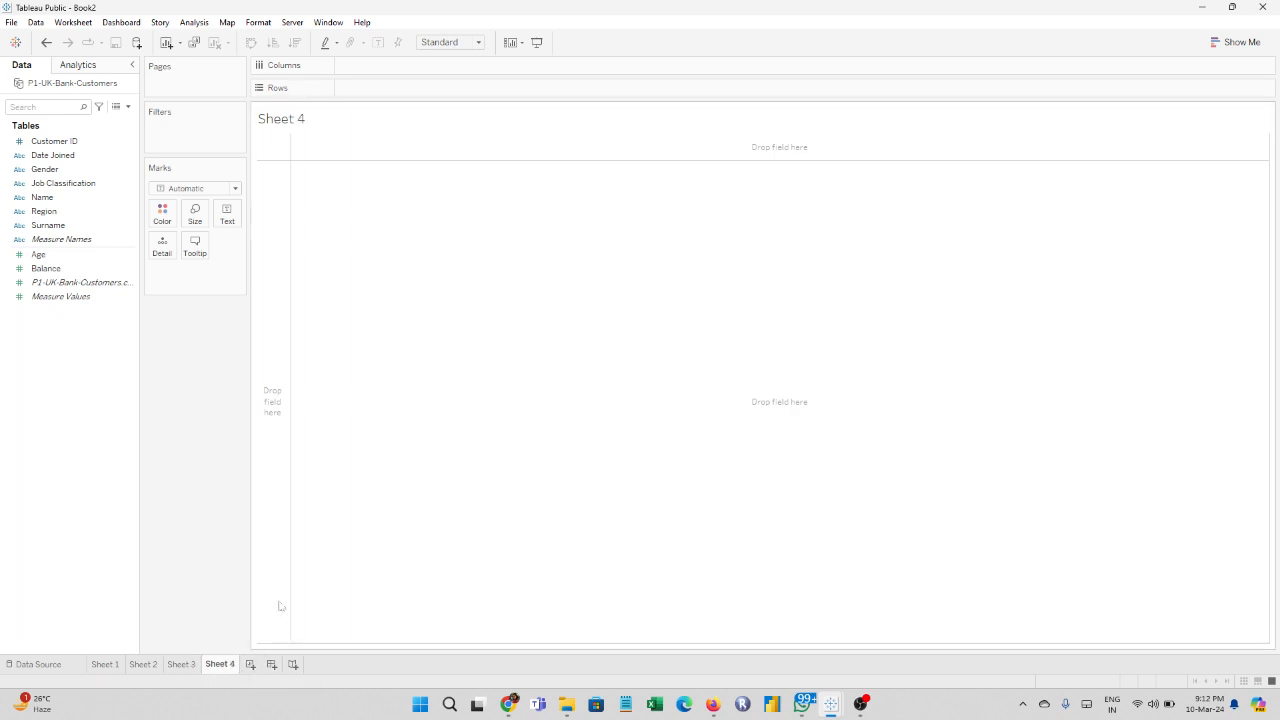
key("ctrl+m")
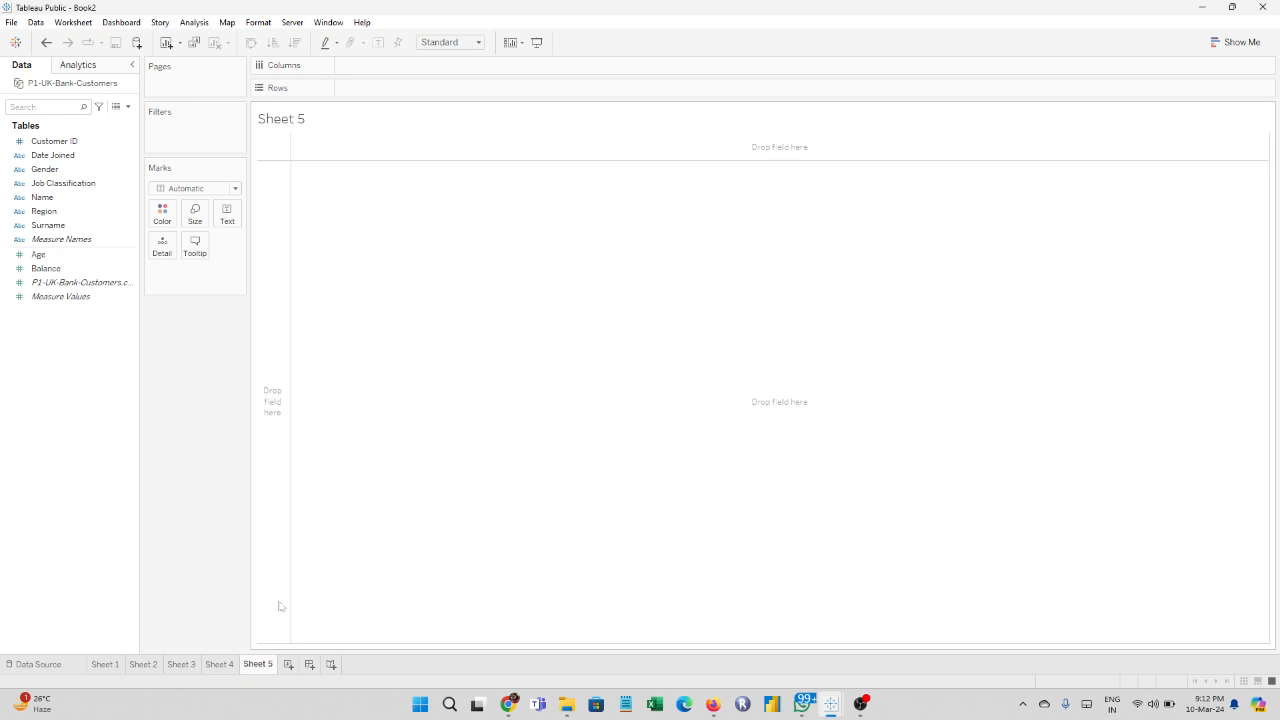
key("ctrl+m")
key("ctrl+m")
key("ctrl+m")
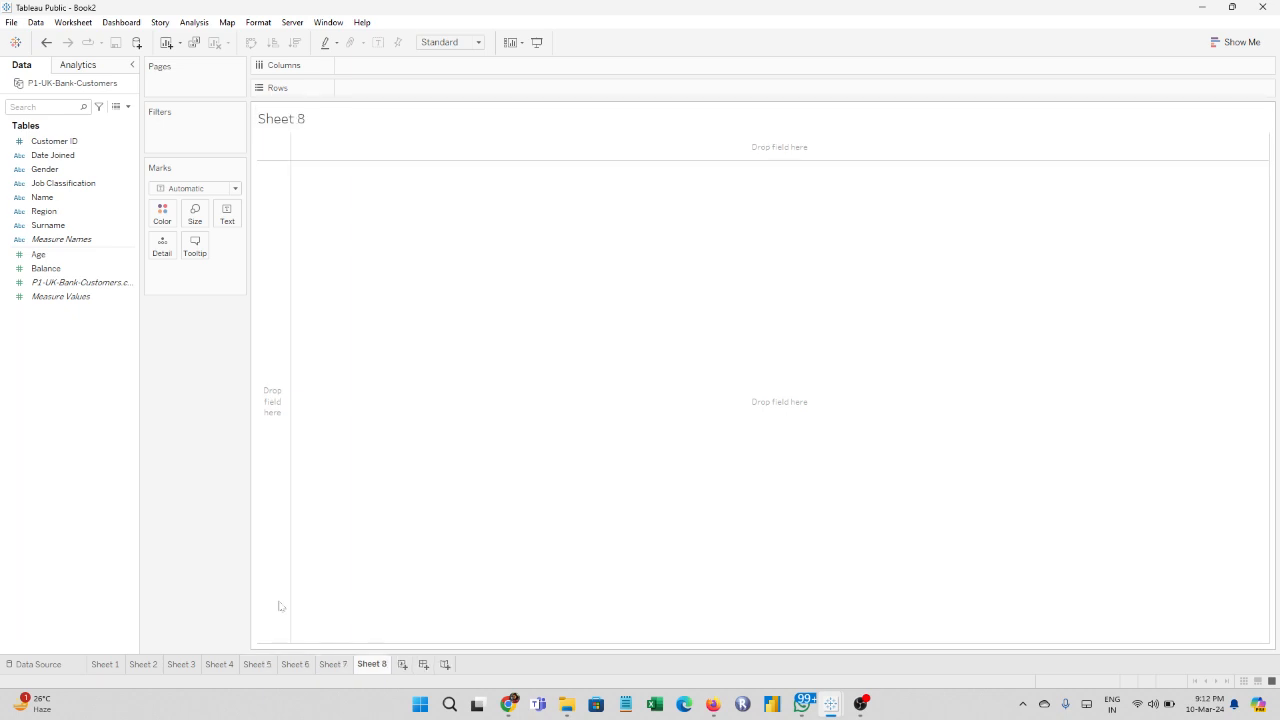
key("ctrl+m")
key("ctrl+m")
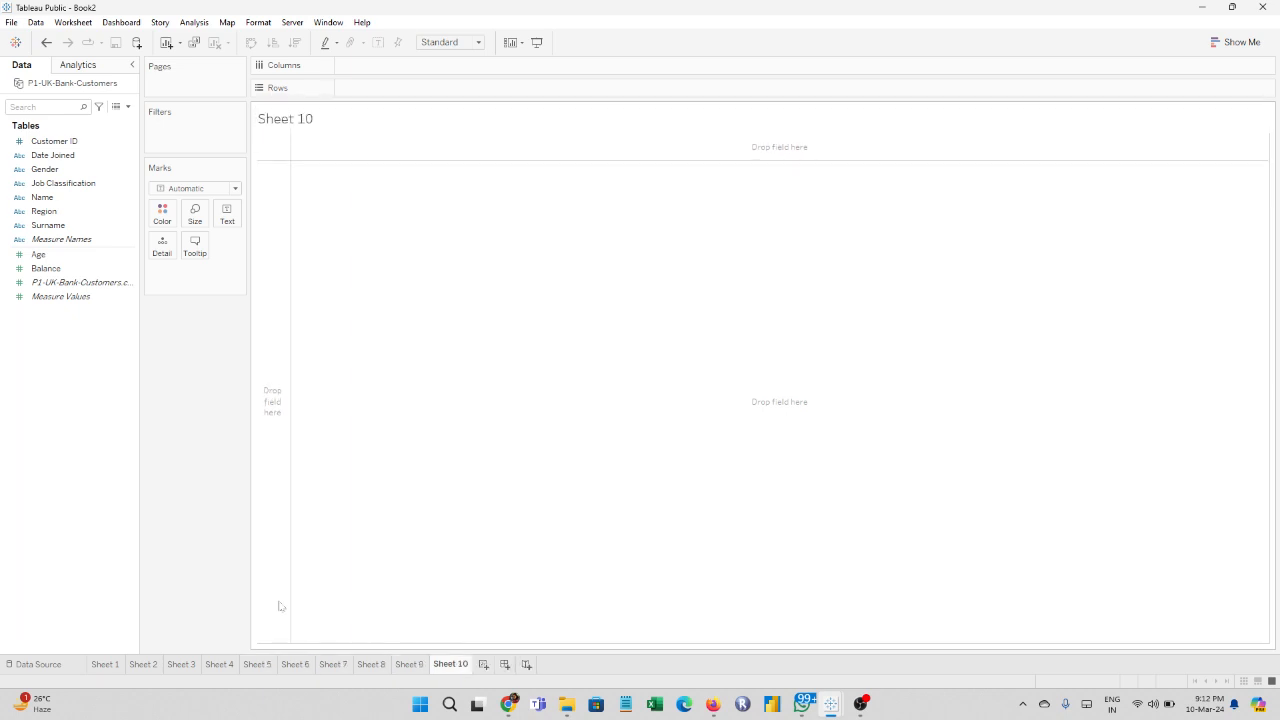
key("ctrl+m")
key("ctrl+m")
key("ctrl+m")
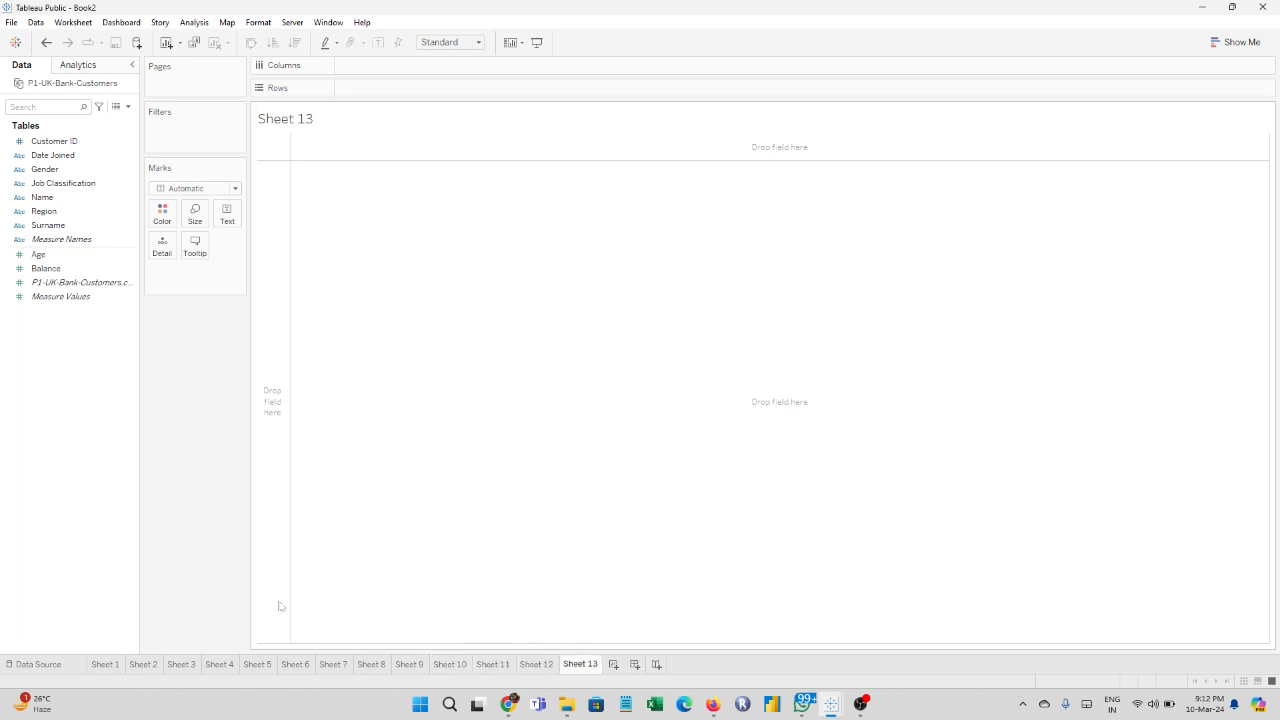
key("ctrl+m")
key("ctrl+m")
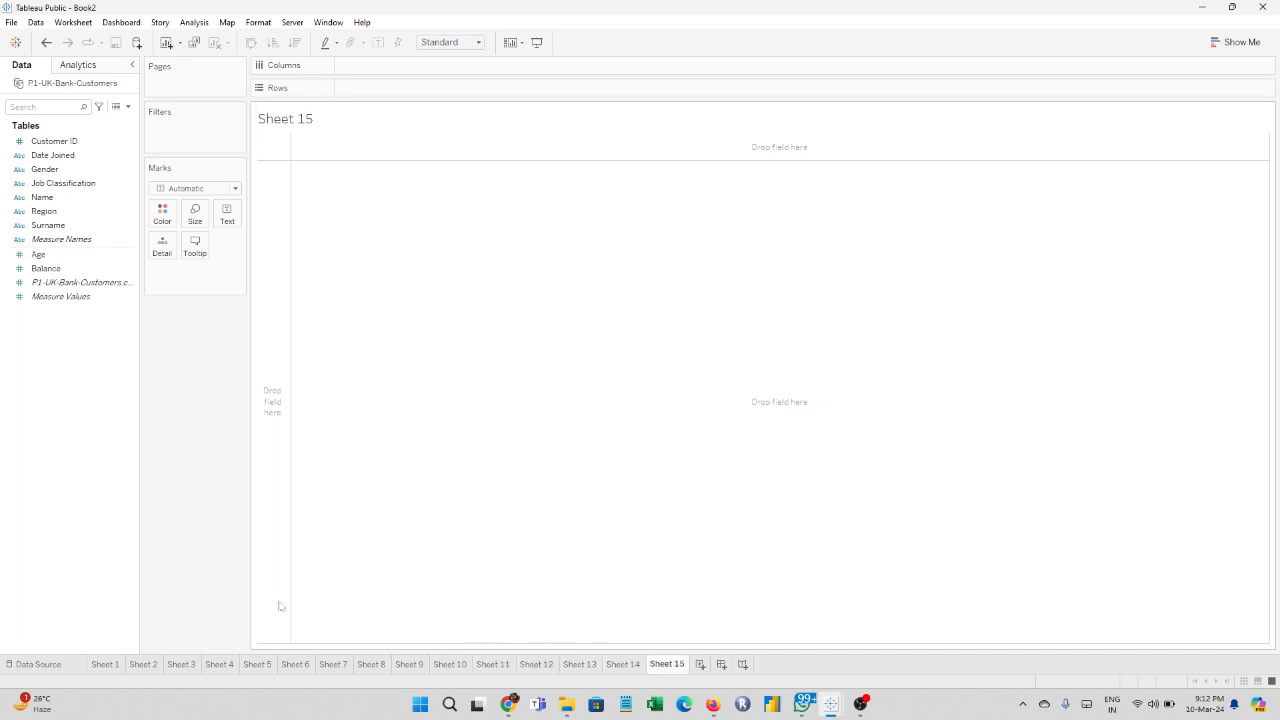
key("ctrl+m")
key("ctrl+m")
key("ctrl+m")
key("ctrl+m")
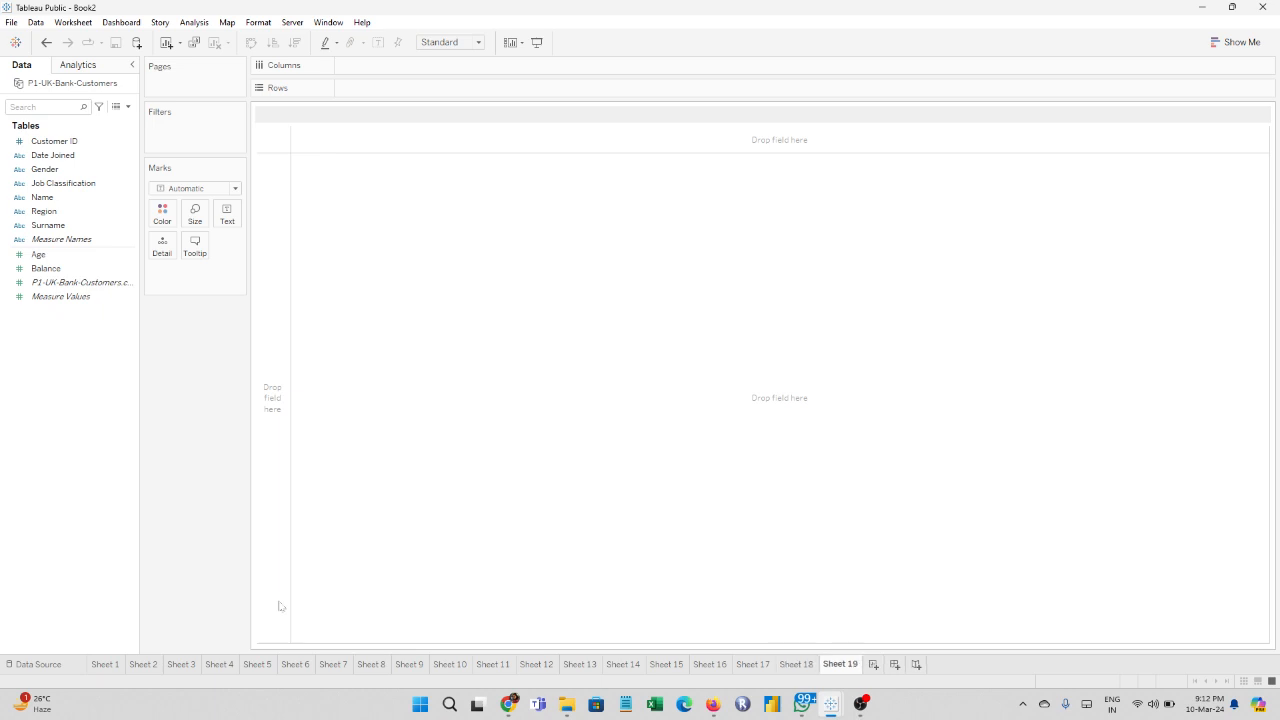
key("ctrl+m")
key("ctrl+m")
key("ctrl+m")
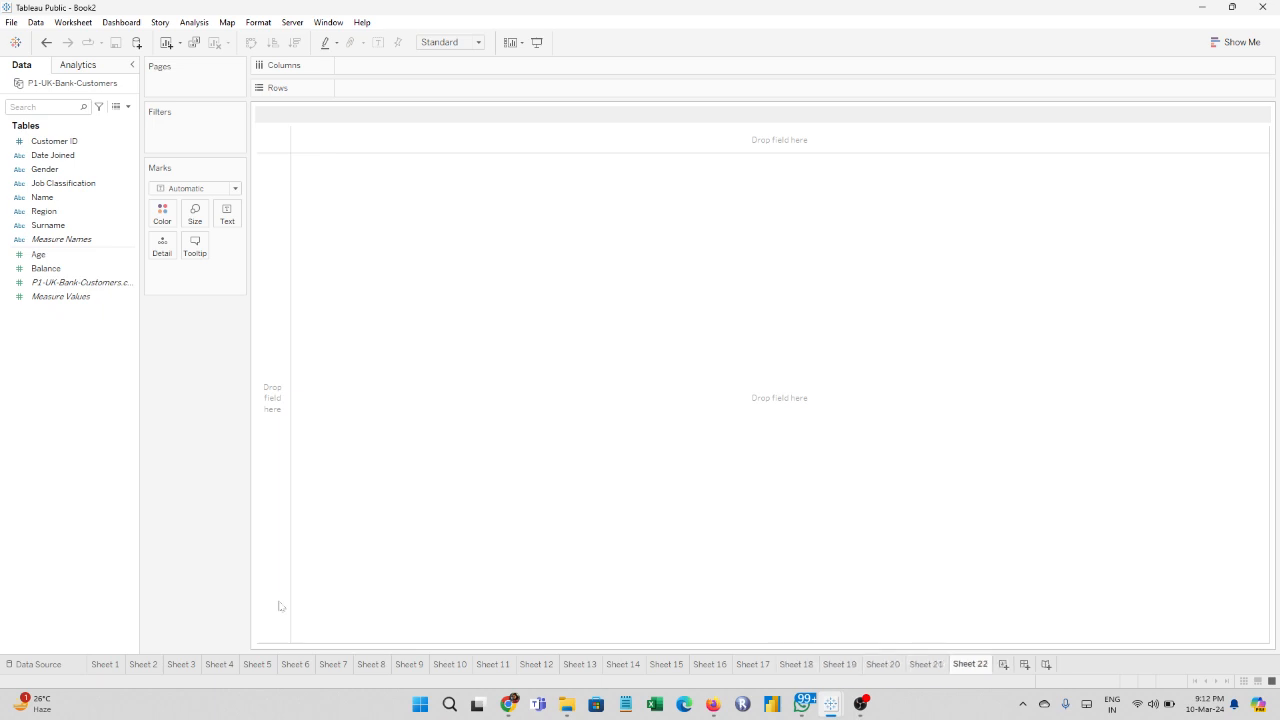
key("ctrl+m")
key("ctrl+m")
key("ctrl+m")
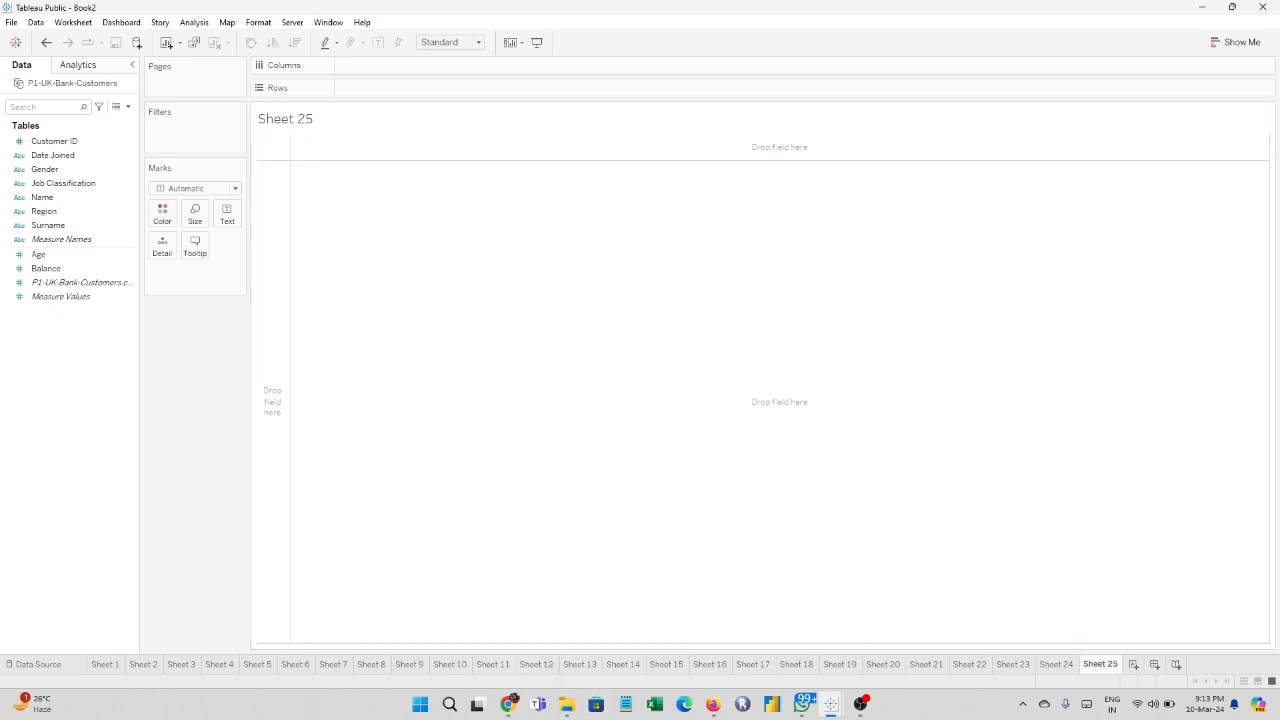
Step: Delete Sheet 25 and return to Sheet 1
right_click(1110, 665)
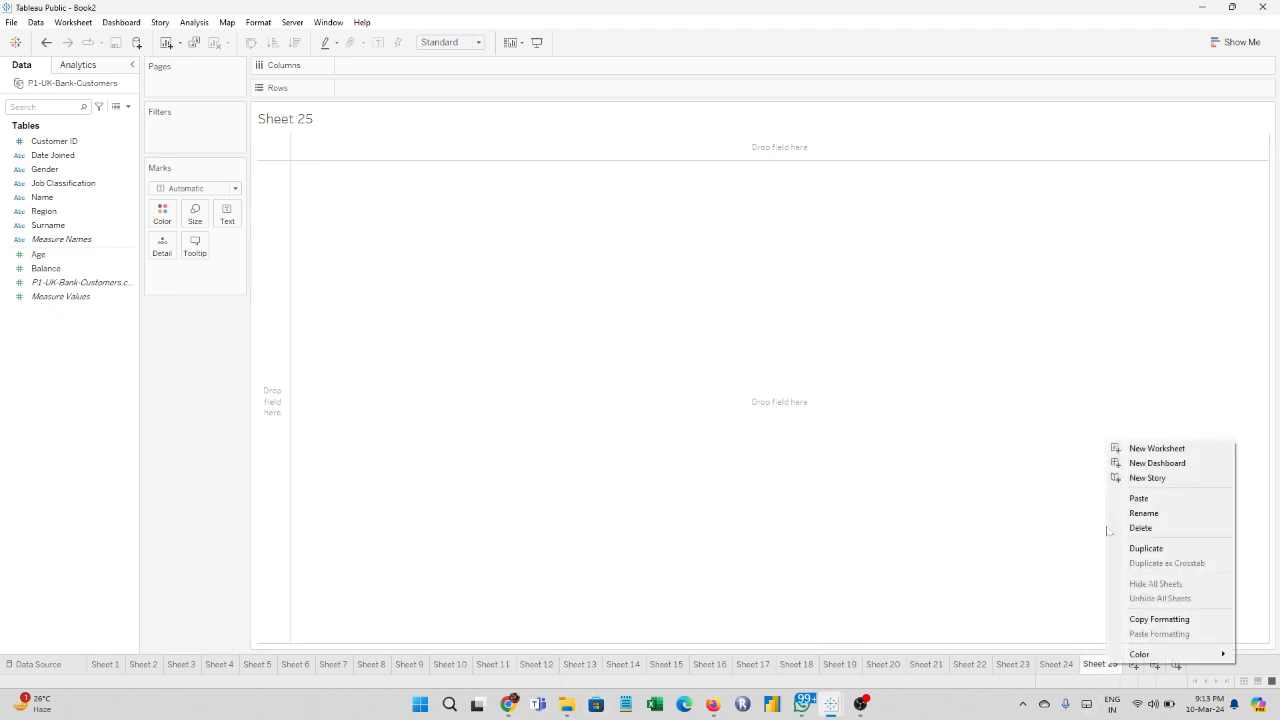
left_click(1124, 528)
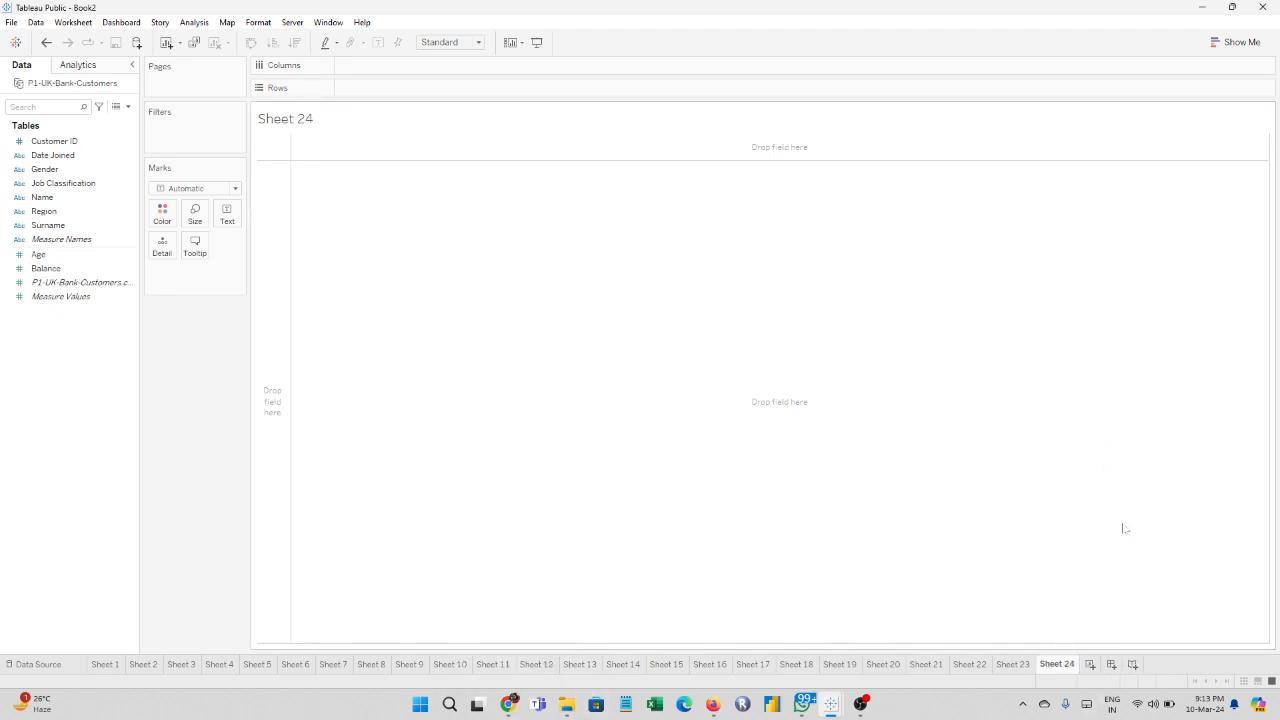
left_click(95, 666)
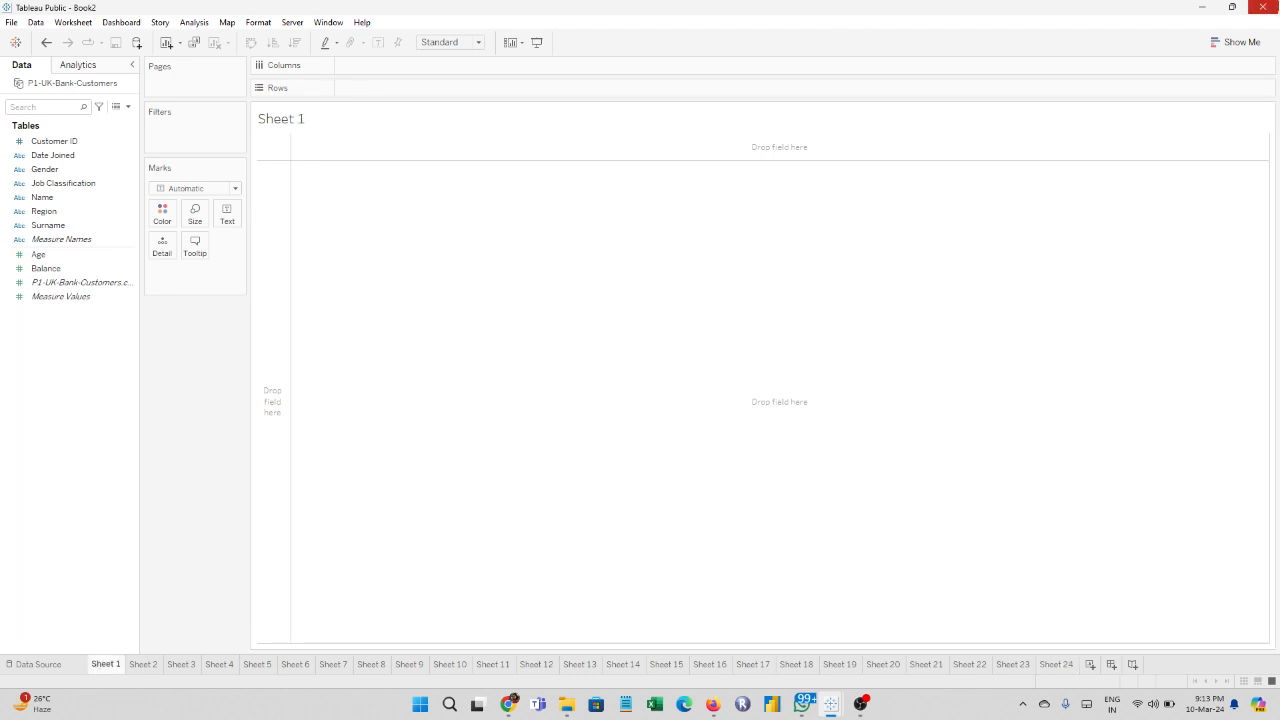
Step: Show the Show Me chart palette, select the Customer ID field, and place the palette over the middle of the canvas
left_click(1227, 42)
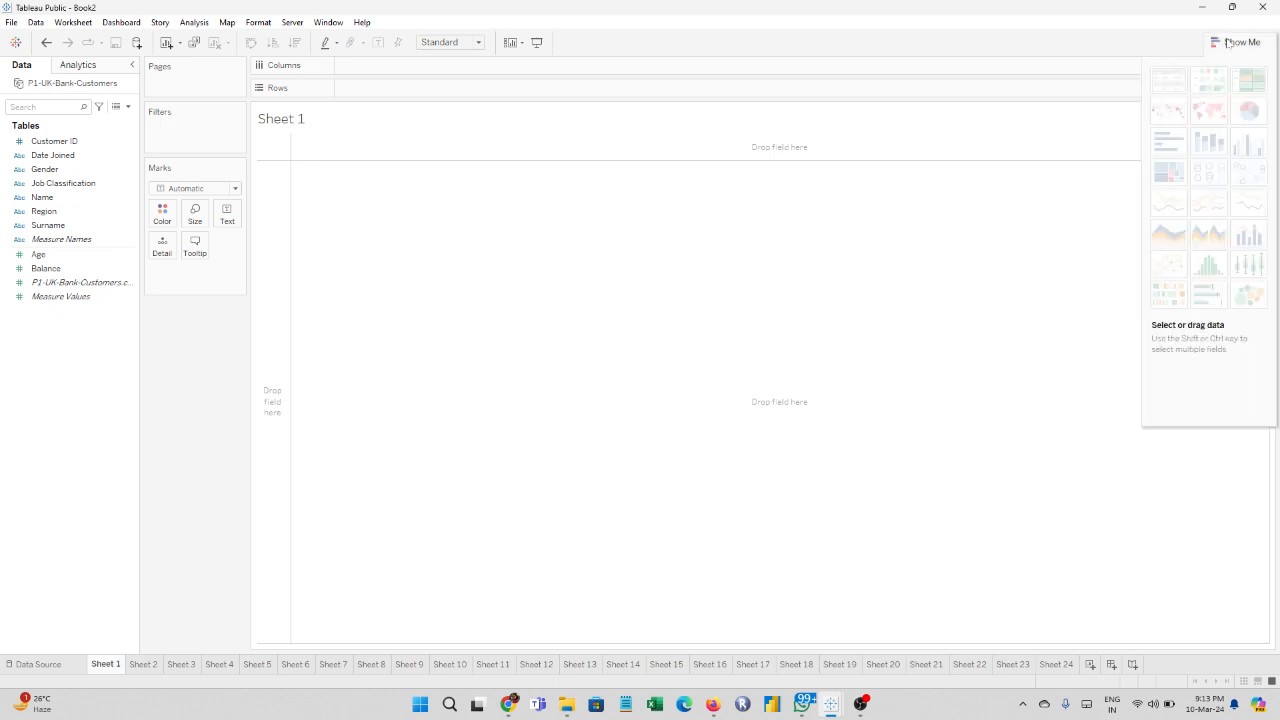
left_click_drag(1227, 42, 860, 167)
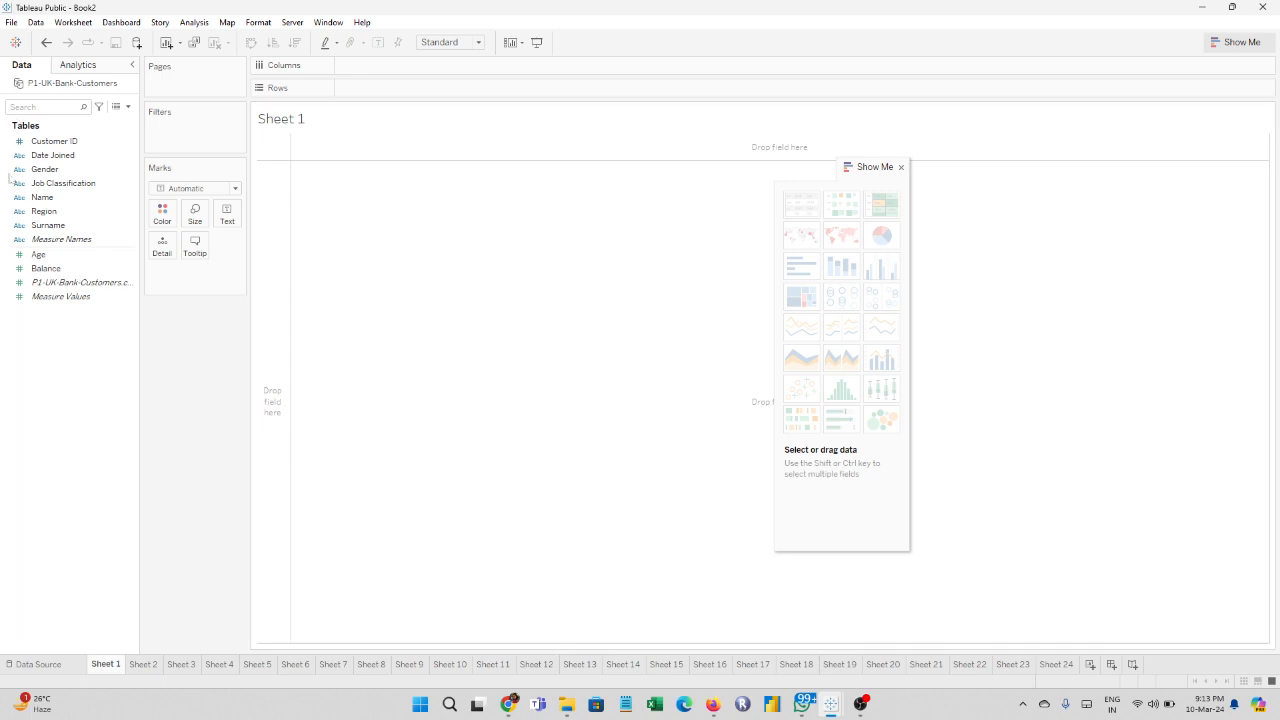
left_click(42, 142)
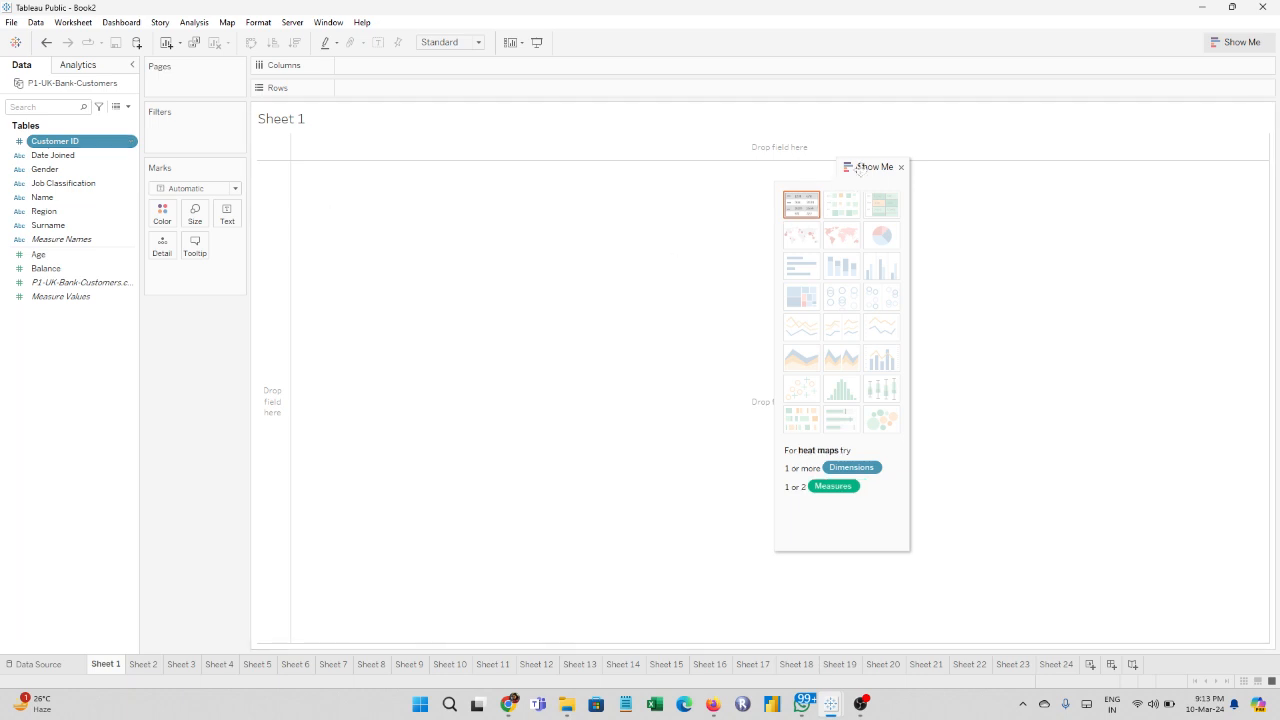
left_click_drag(847, 171, 649, 210)
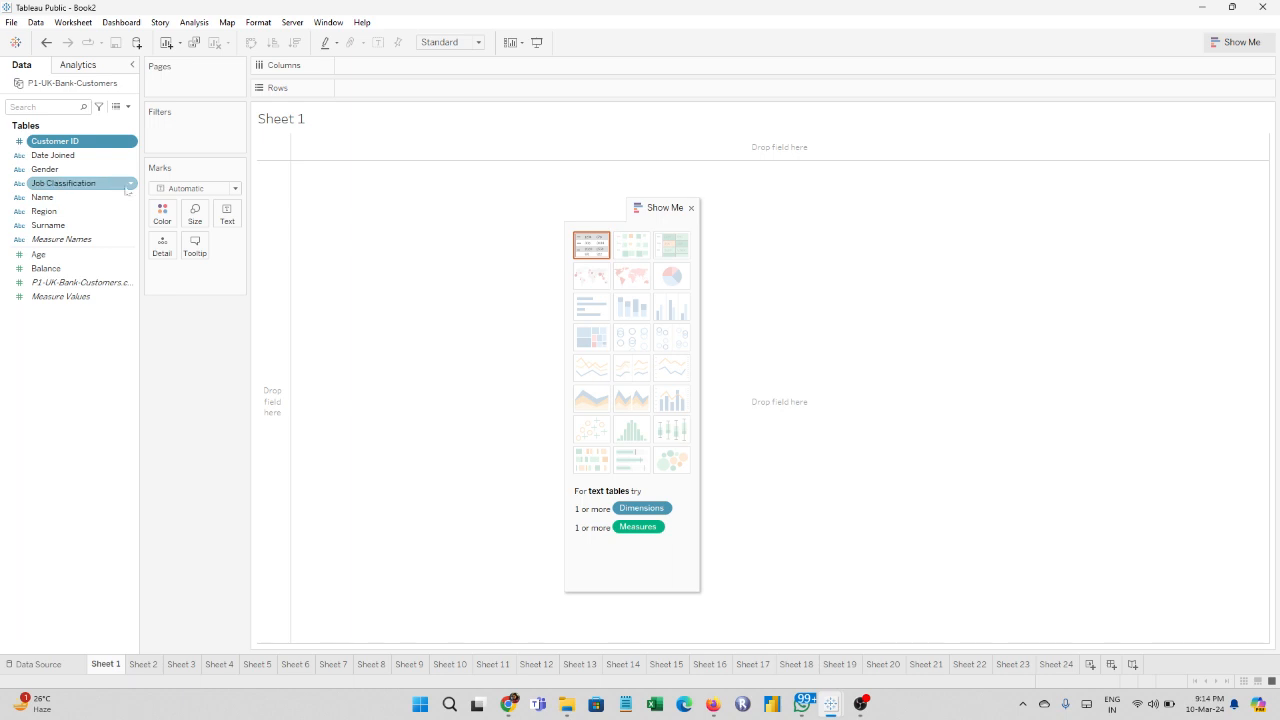
Step: Widen the data pane to fit the full field names and magnify the screen to 125%
left_click_drag(139, 185, 220, 185)
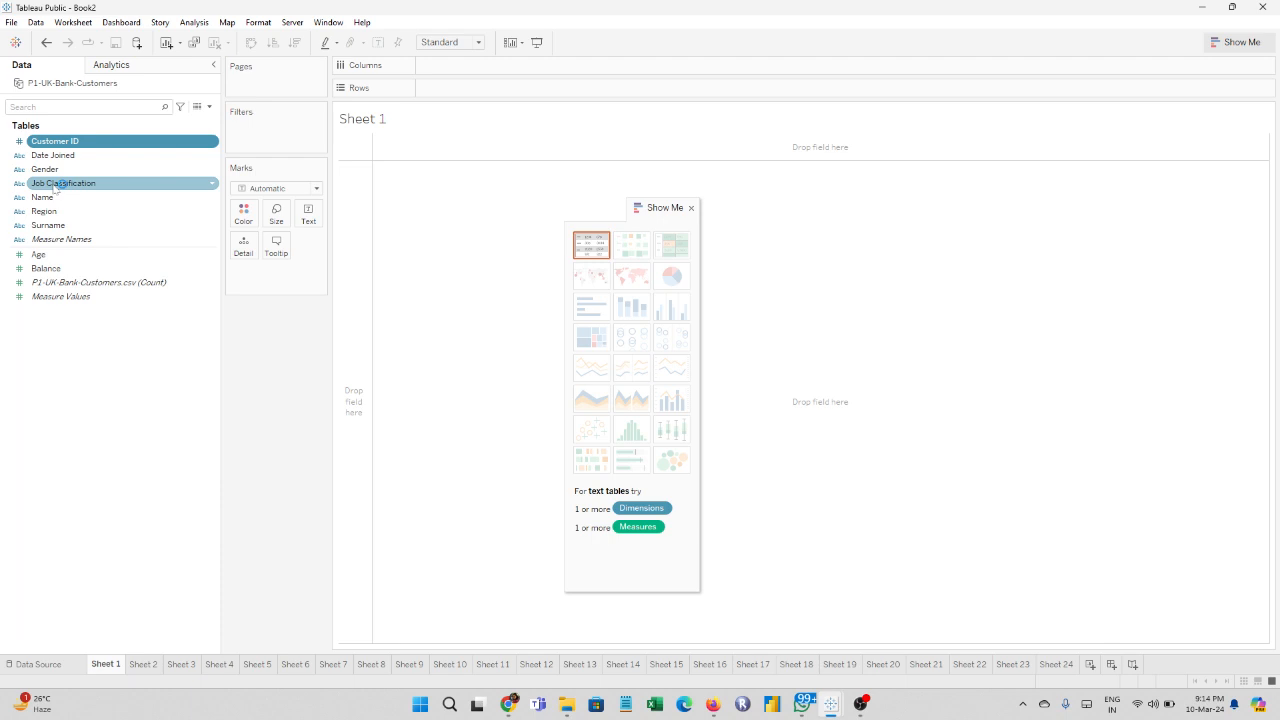
key("super+plus")
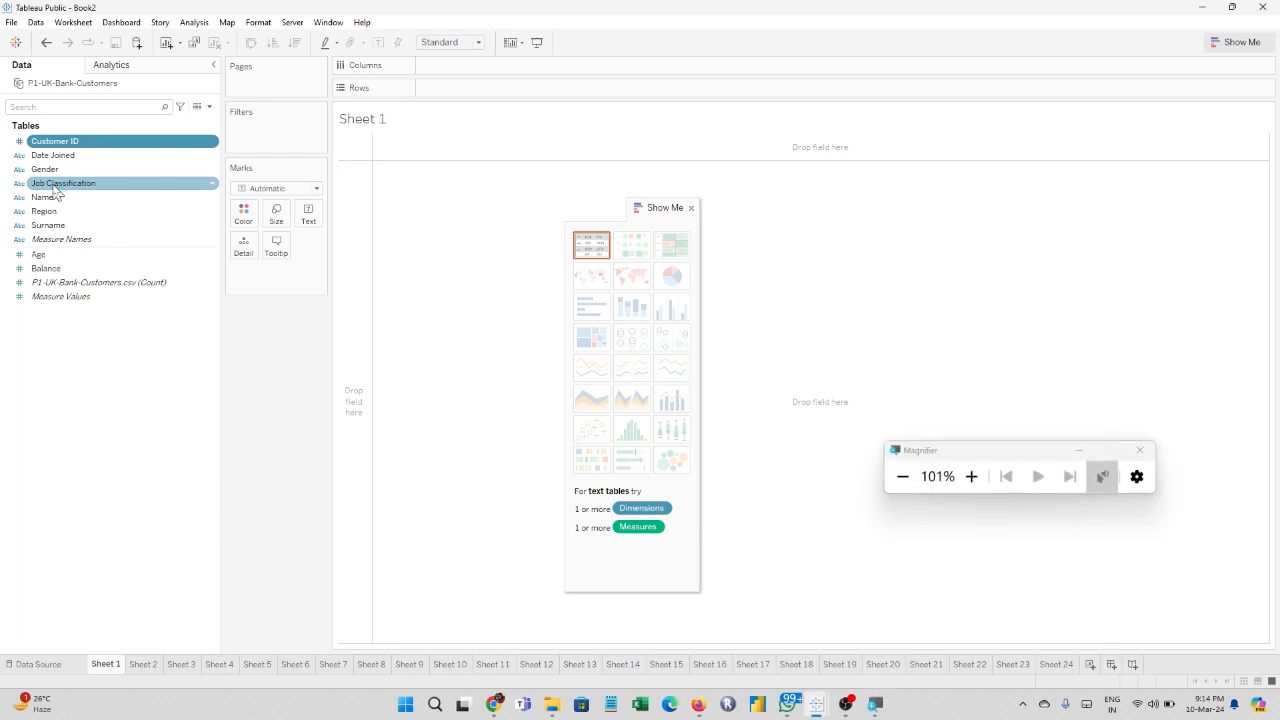
key("super+plus")
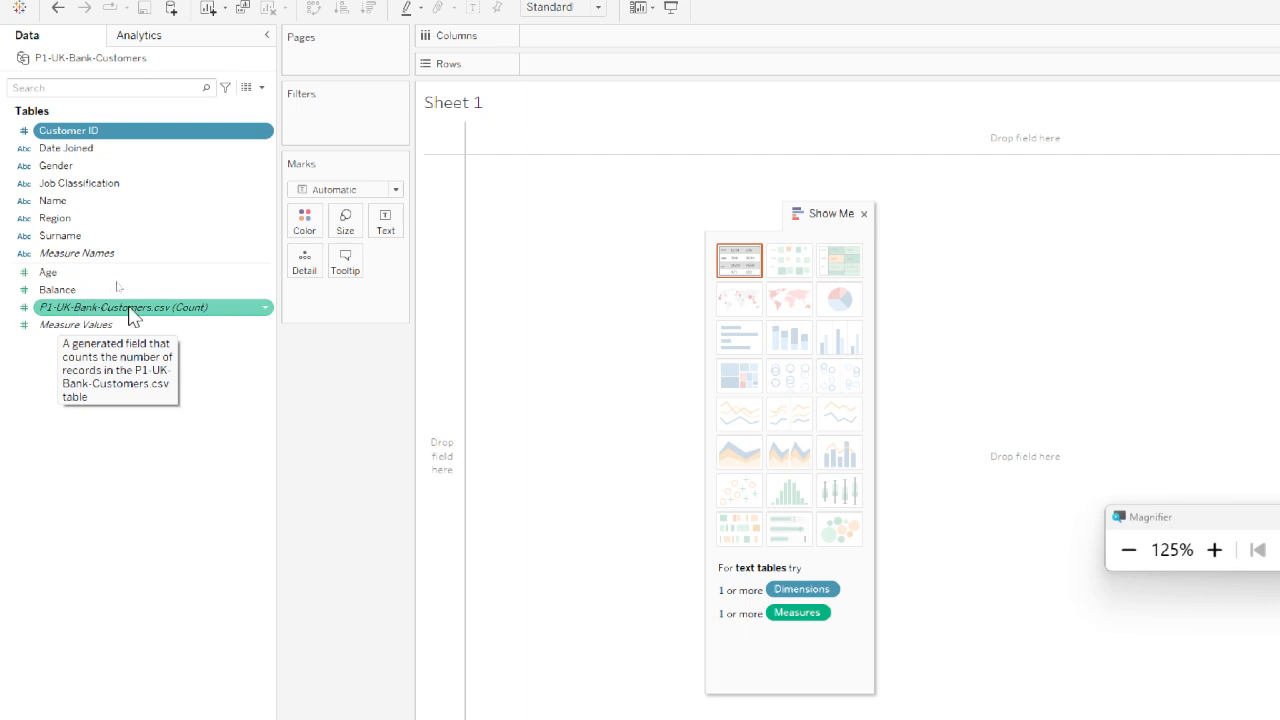
Step: Select the P1-UK-Bank-Customers.csv (Count) field, and try placing Customer ID on the Rows shelf, choosing not to add it
left_click(272, 311)
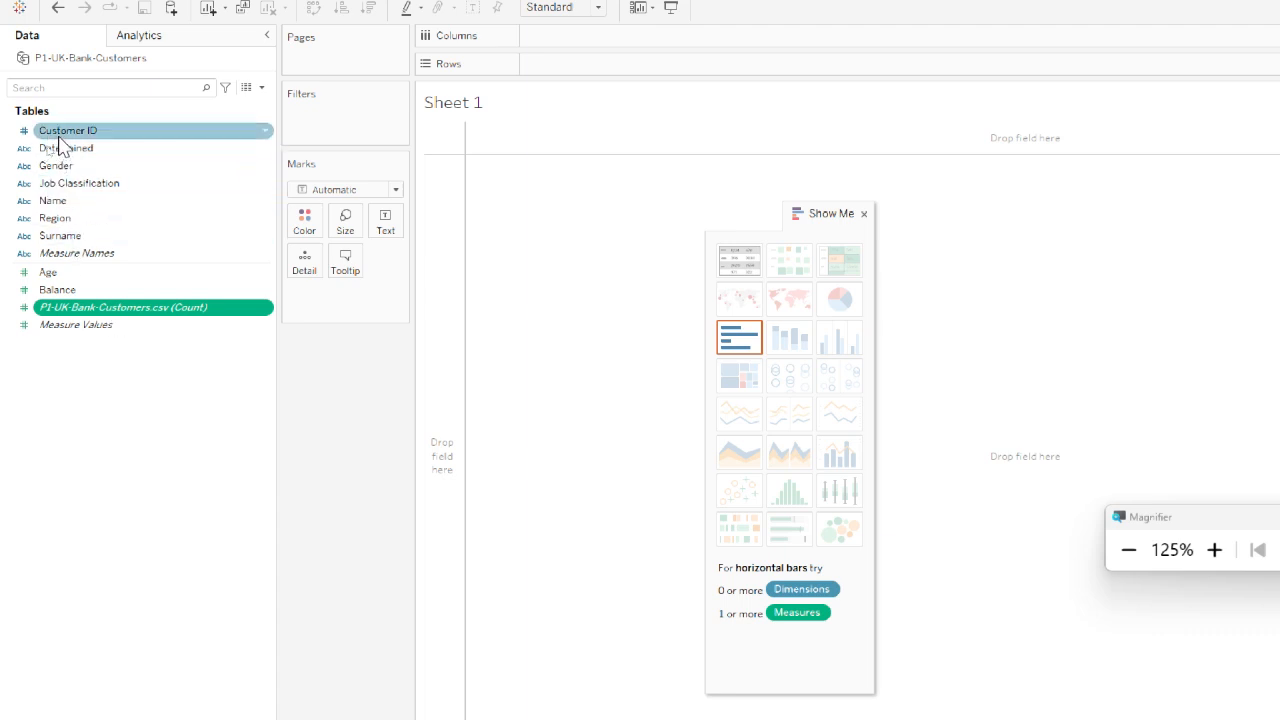
mouse_move(60, 145)
left_mouse_down()
mouse_move(337, 157)
mouse_move(554, 114)
mouse_move(610, 70)
left_mouse_up()
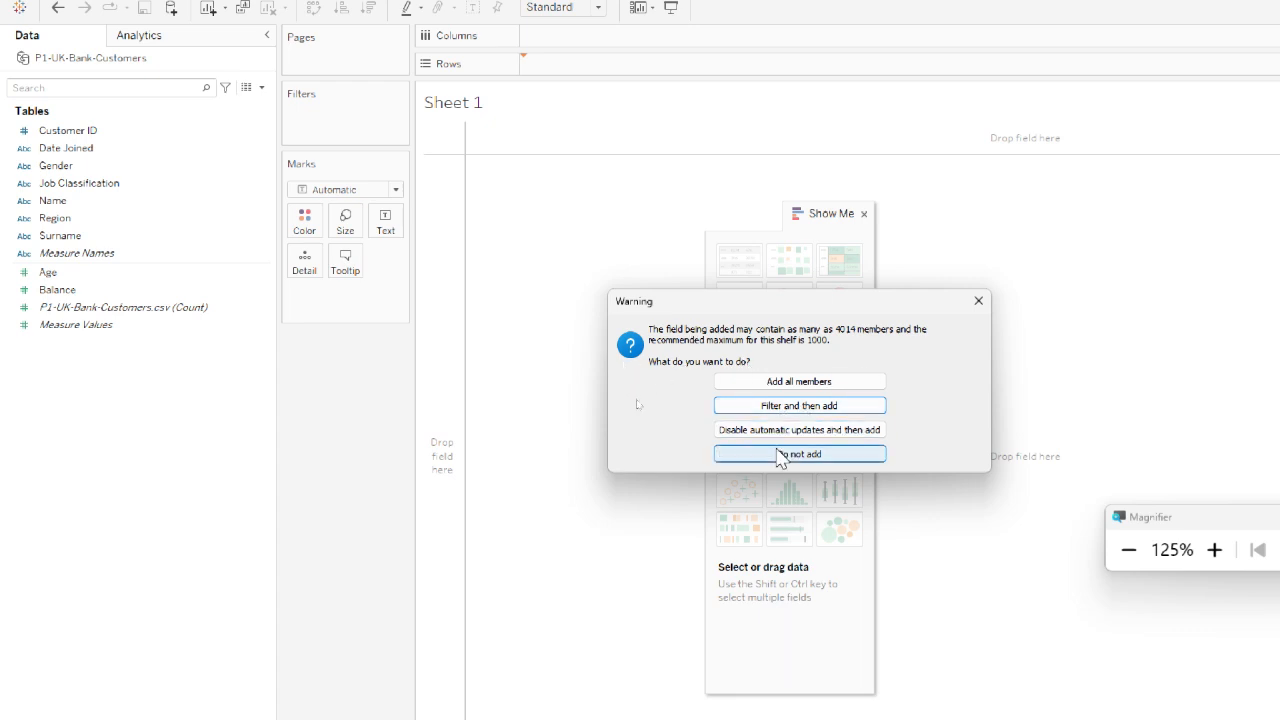
left_click(808, 453)
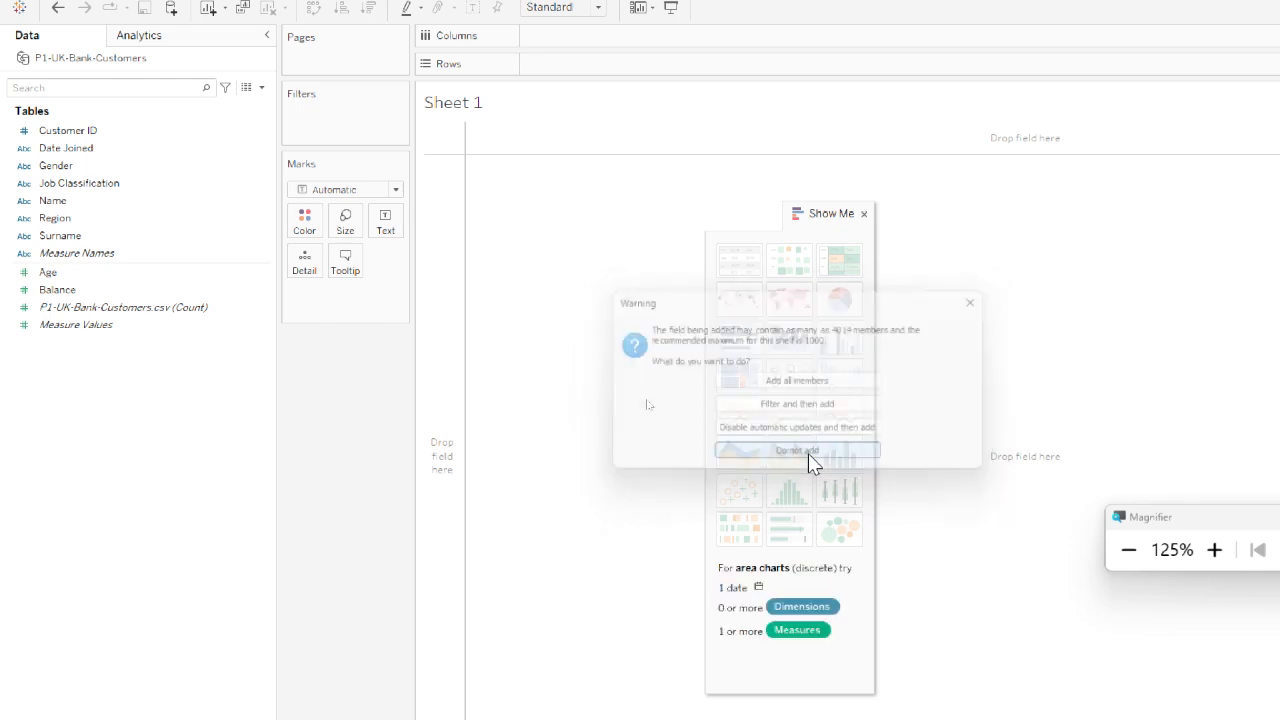
left_click(134, 132)
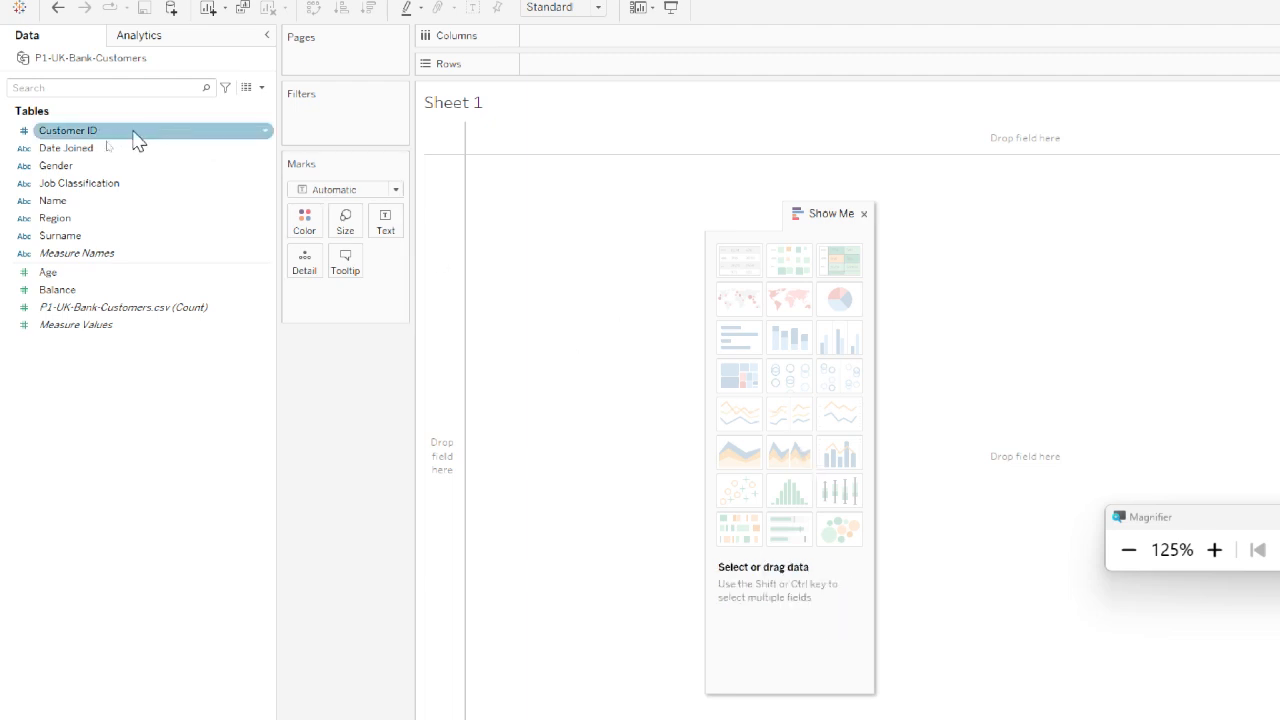
left_click_drag(136, 139, 594, 44)
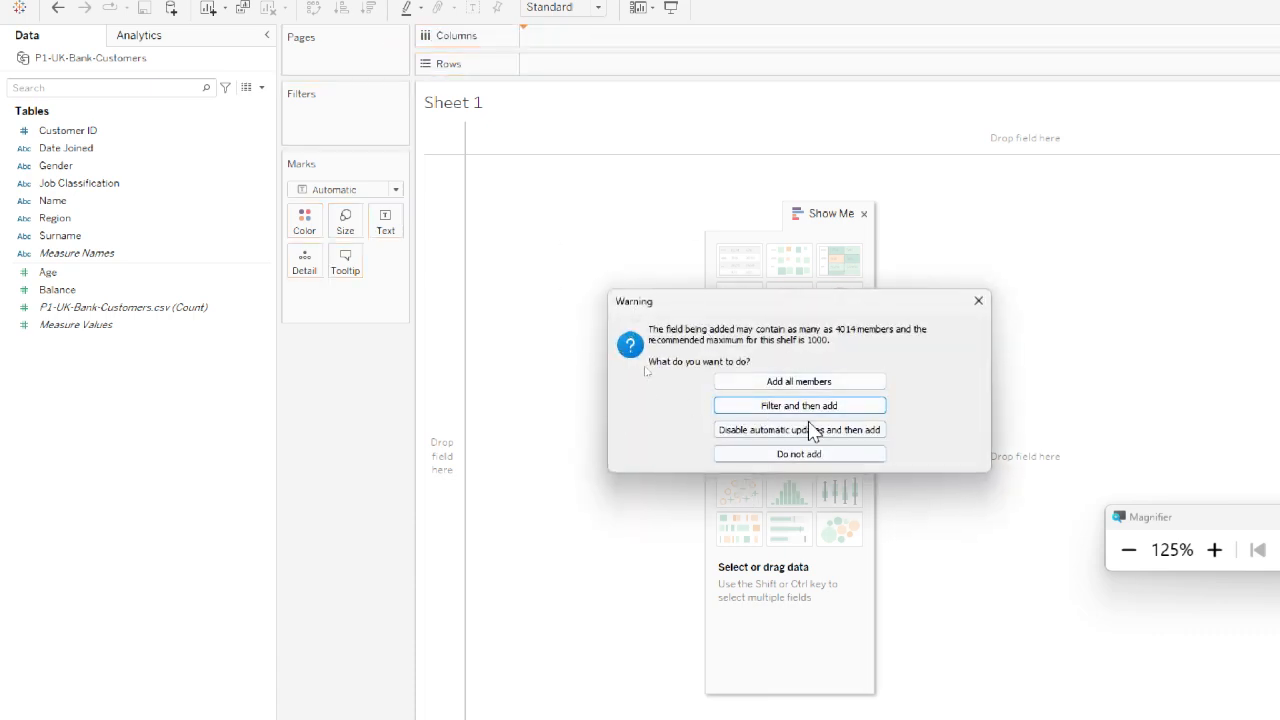
left_click(978, 302)
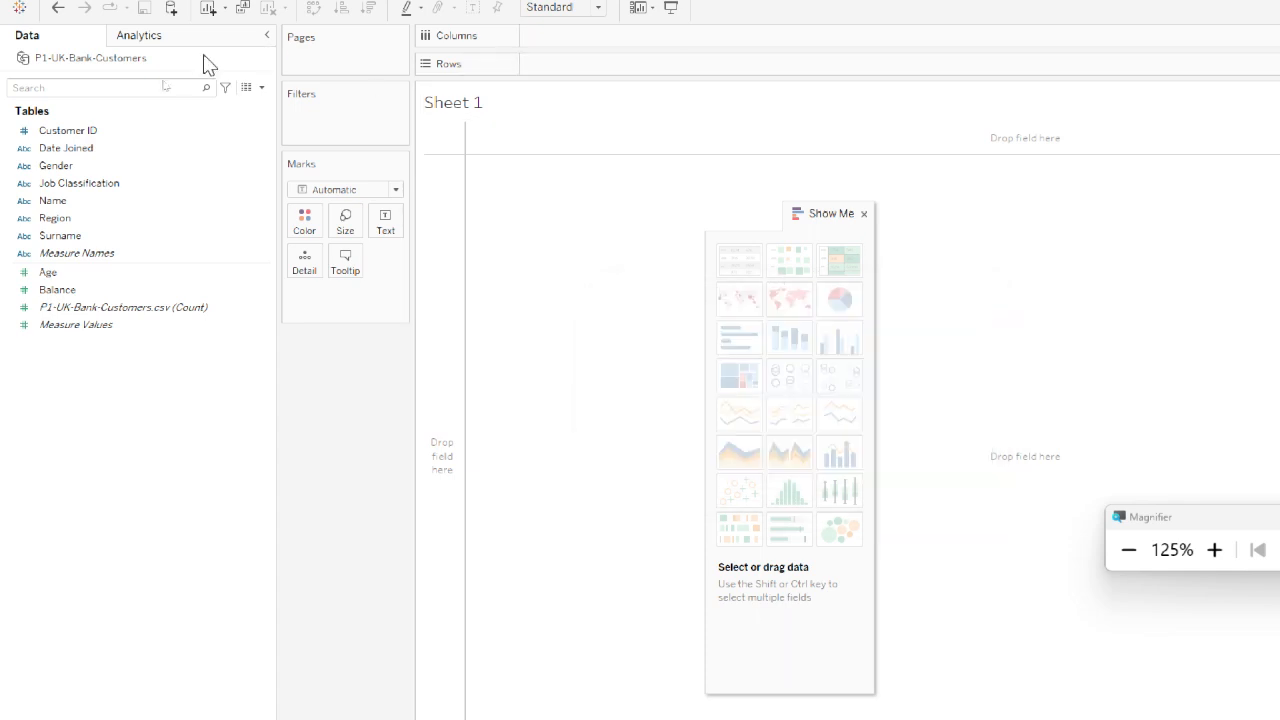
Step: Place Customer ID as the row field of the sheet and browse through the list of IDs, returning to its start
left_click(135, 132)
left_click_drag(125, 136, 589, 323)
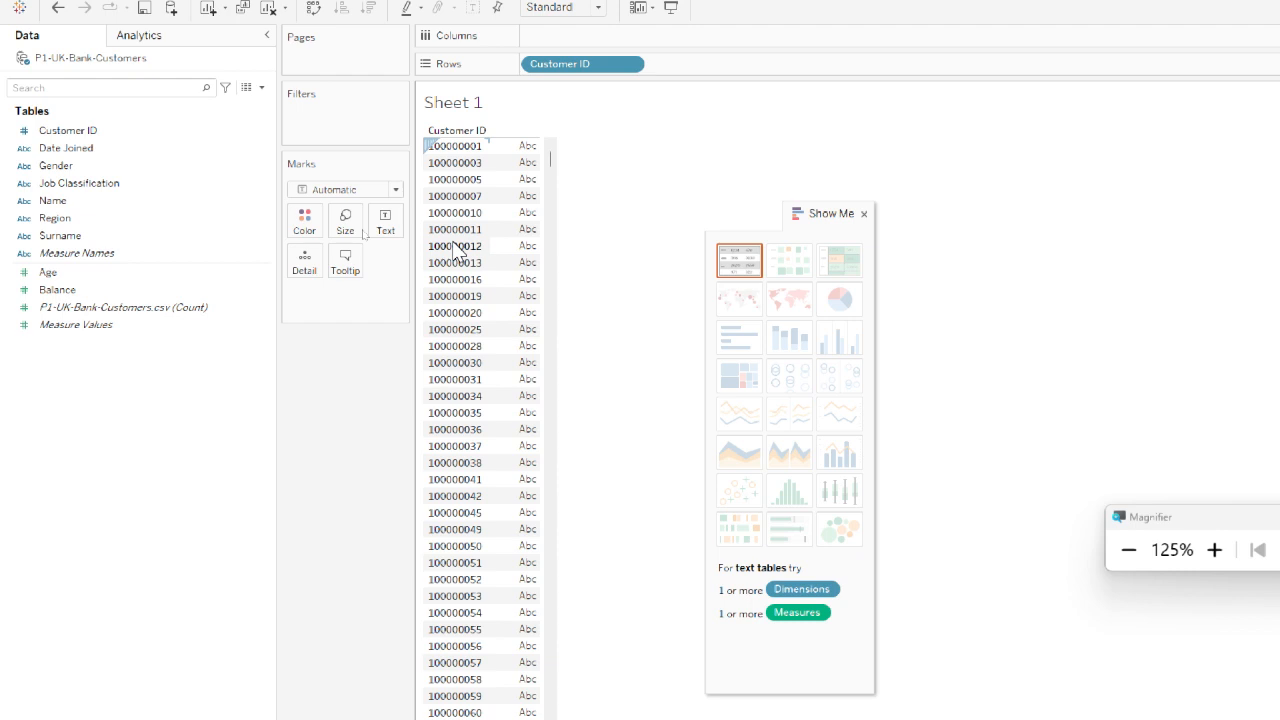
scroll(458, 250, "down", 20)
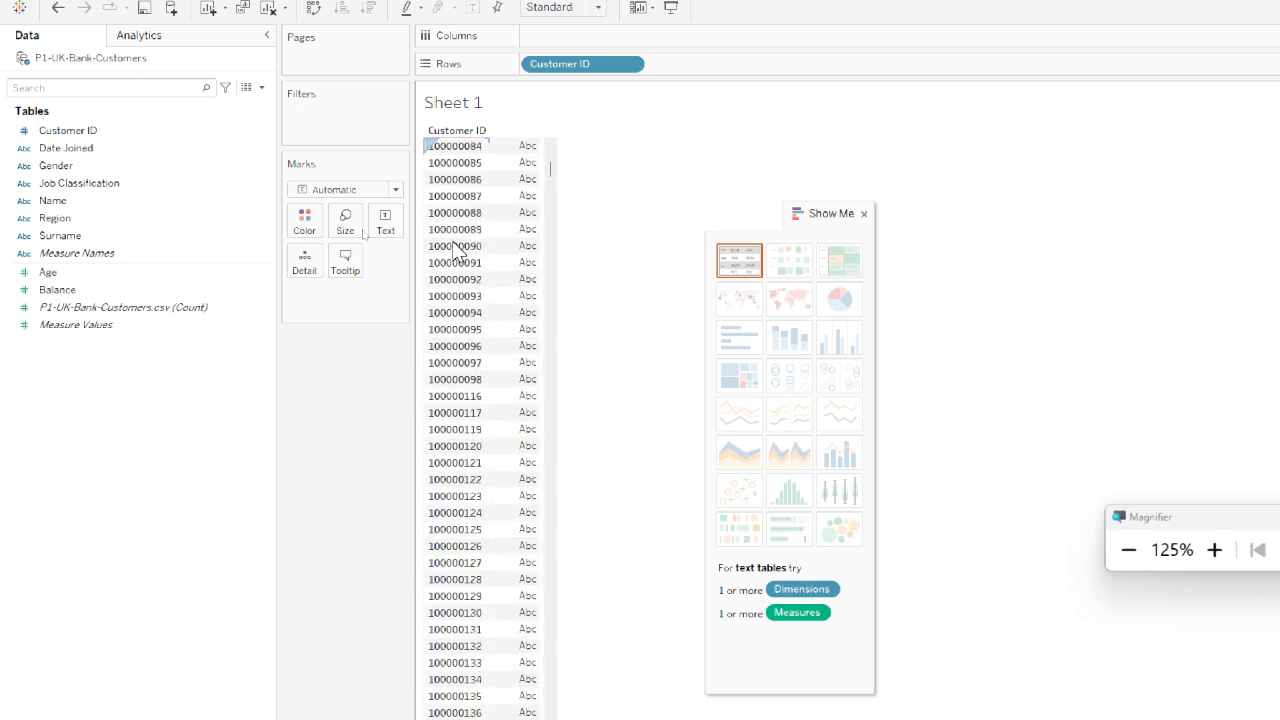
scroll(458, 250, "down", 20)
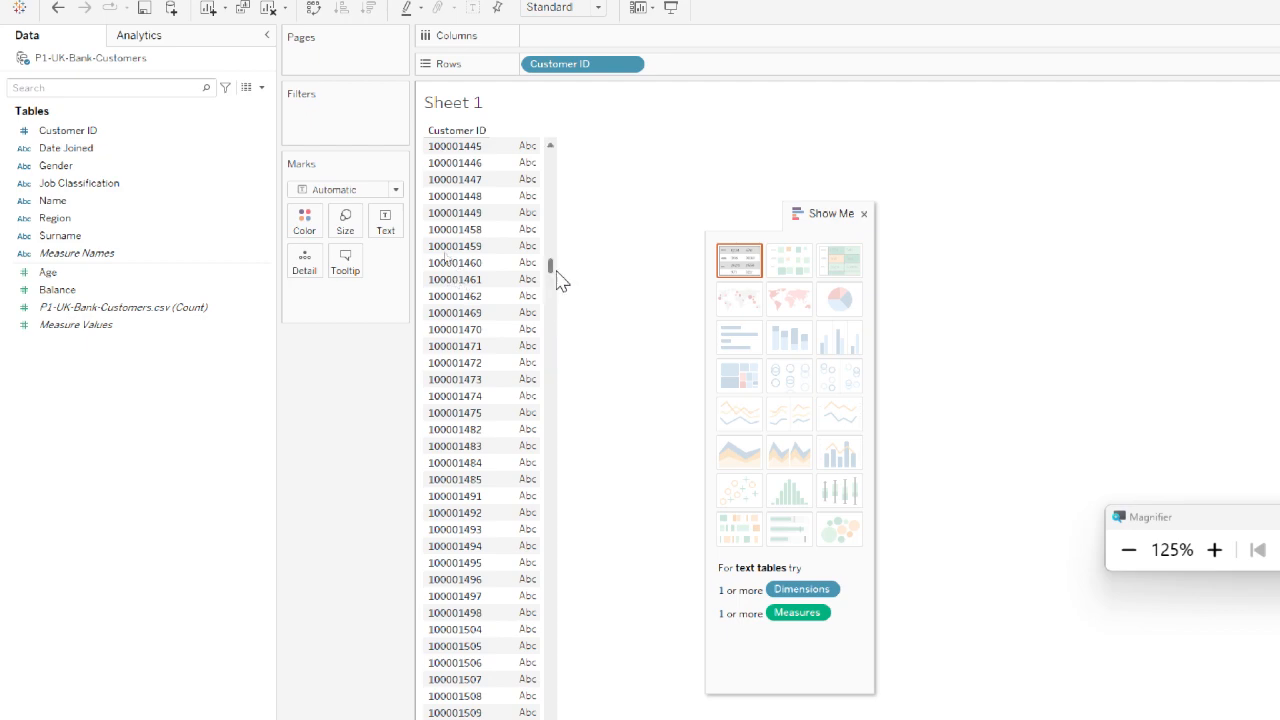
left_click_drag(557, 270, 537, 436)
left_click_drag(537, 352, 517, 20)
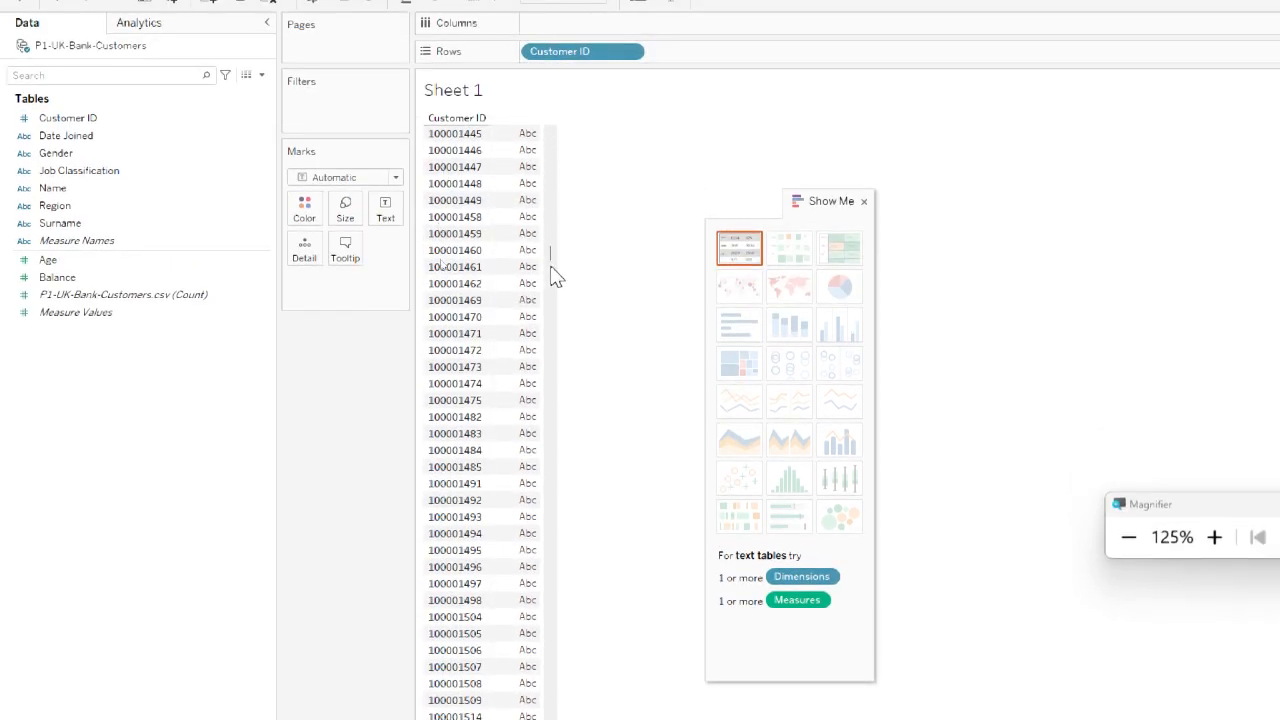
left_click_drag(551, 262, 545, 125)
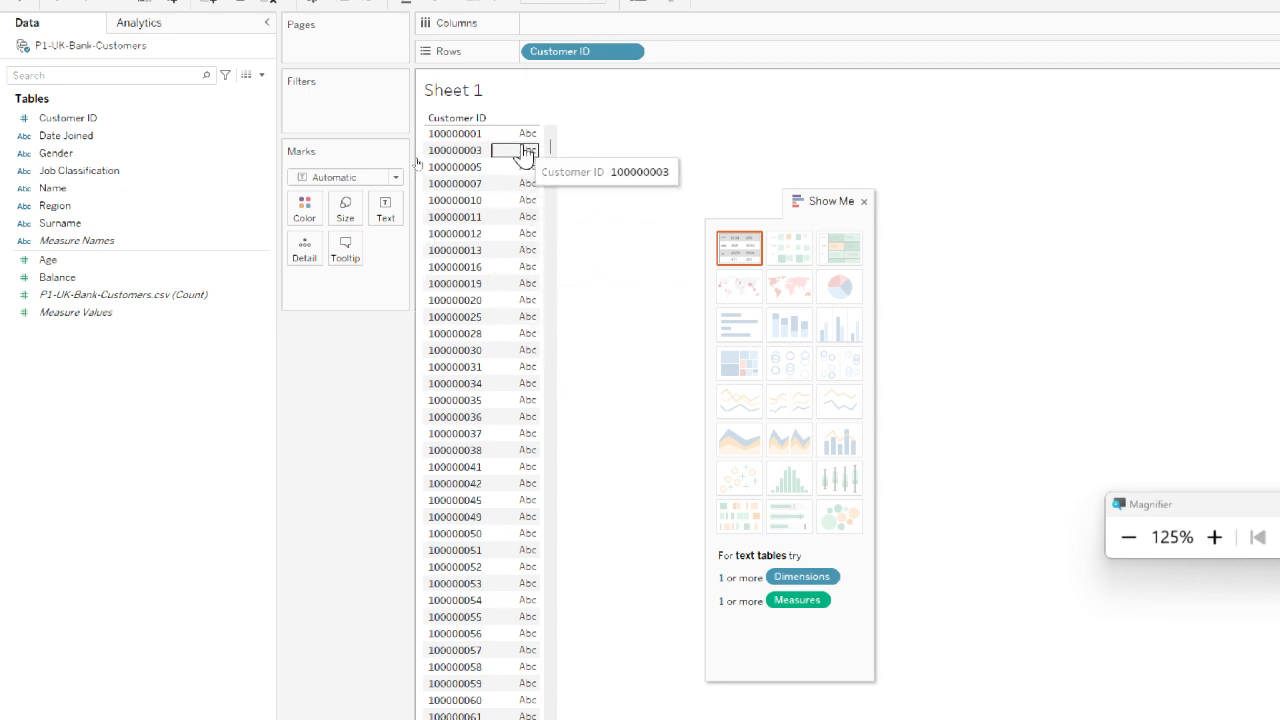
Step: Add the Name, Surname and Gender fields as further row columns beside Customer ID in the table
left_click(122, 191)
left_click_drag(124, 193, 512, 155)
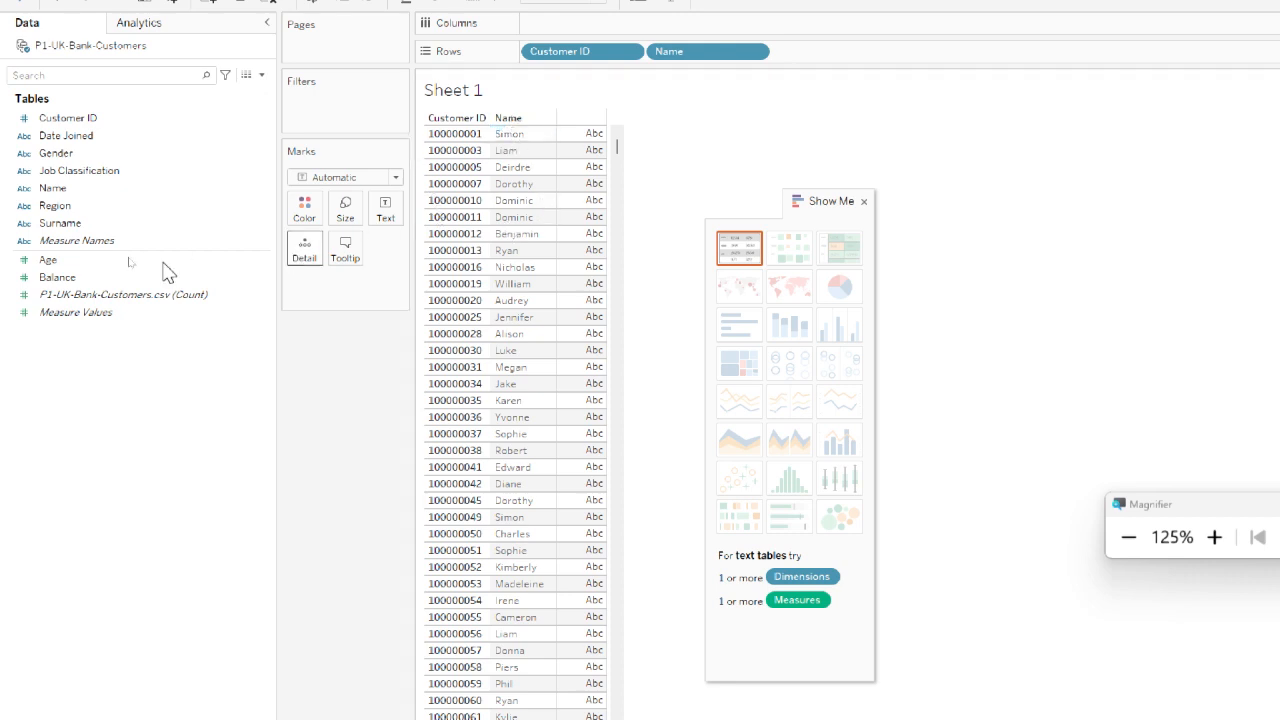
left_click(105, 226)
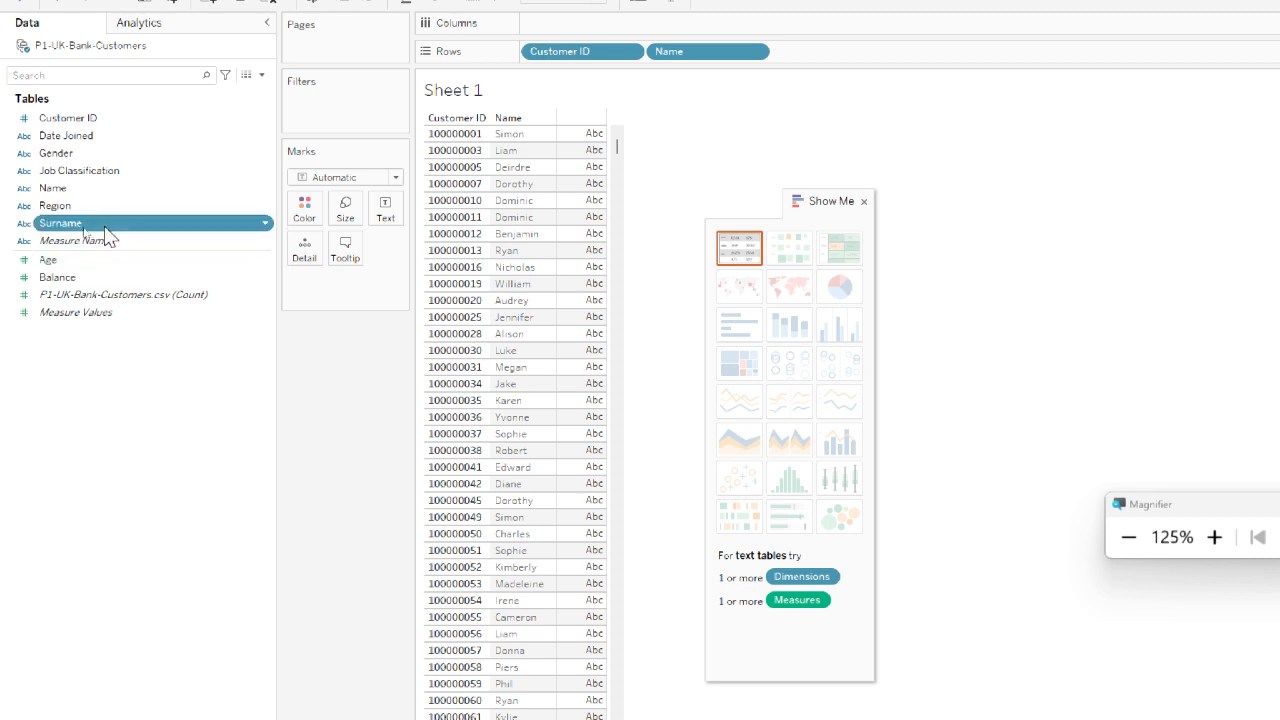
mouse_move(105, 232)
left_mouse_down()
mouse_move(310, 168)
mouse_move(590, 147)
left_mouse_up()
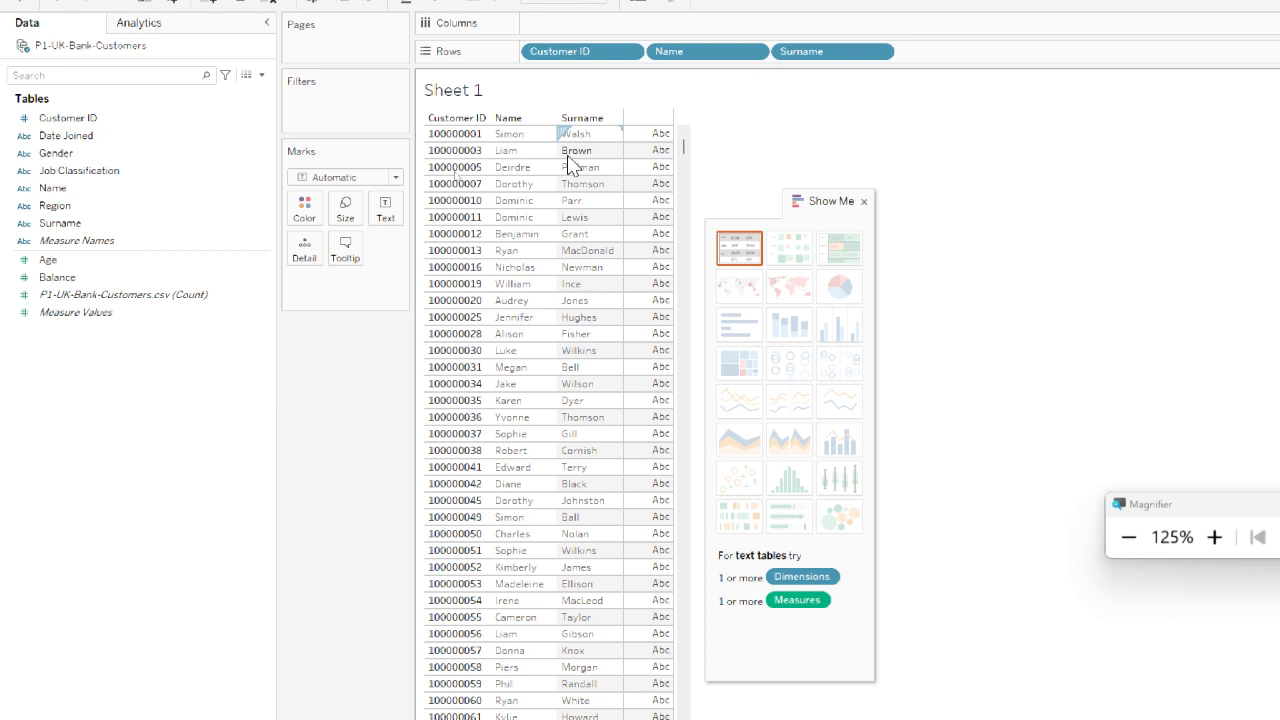
left_click(100, 136)
left_click(95, 155)
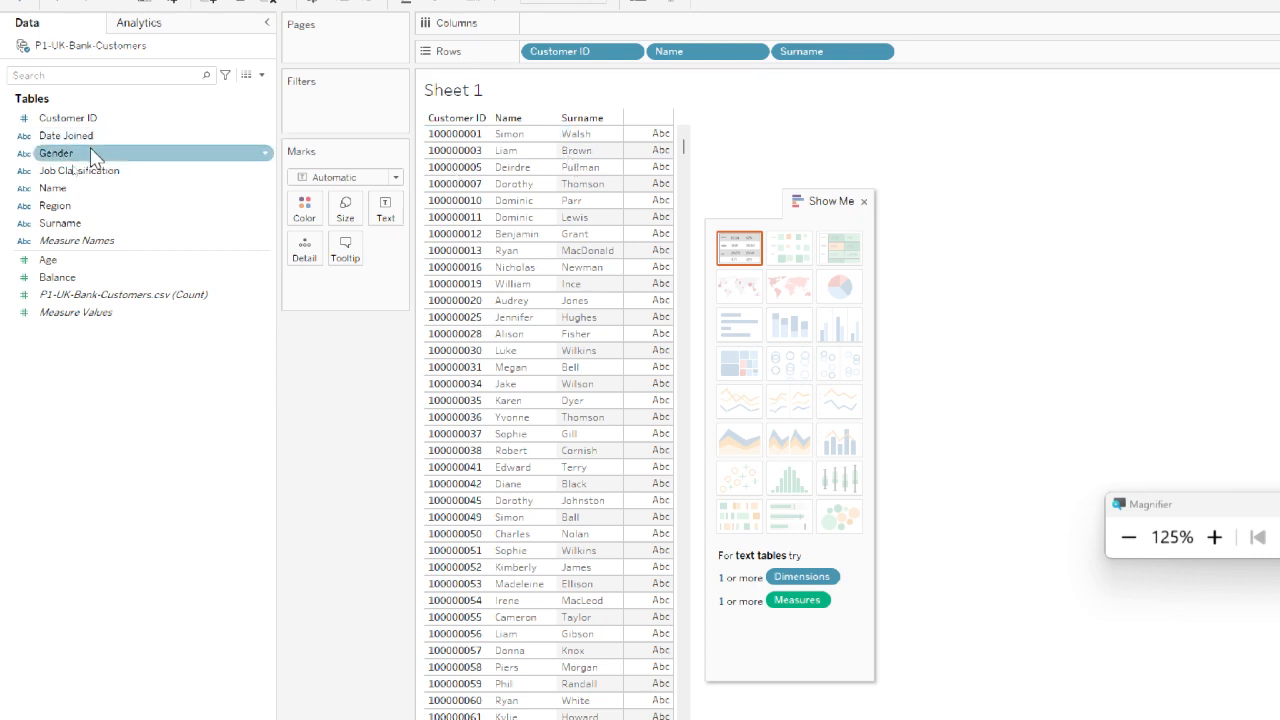
left_click_drag(95, 155, 530, 172)
left_click_drag(660, 155, 660, 158)
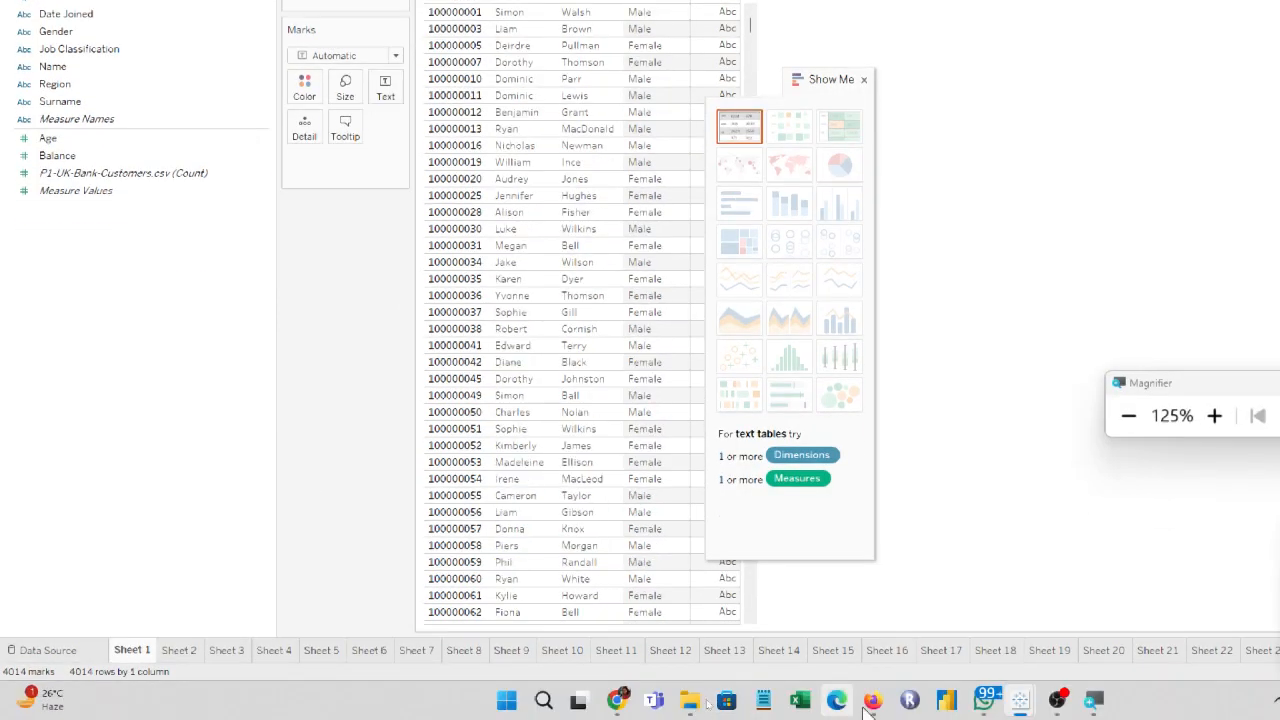
Step: Switch to the Google Meet call in Firefox and reset the screen magnification to 100%
mouse_move(872, 700)
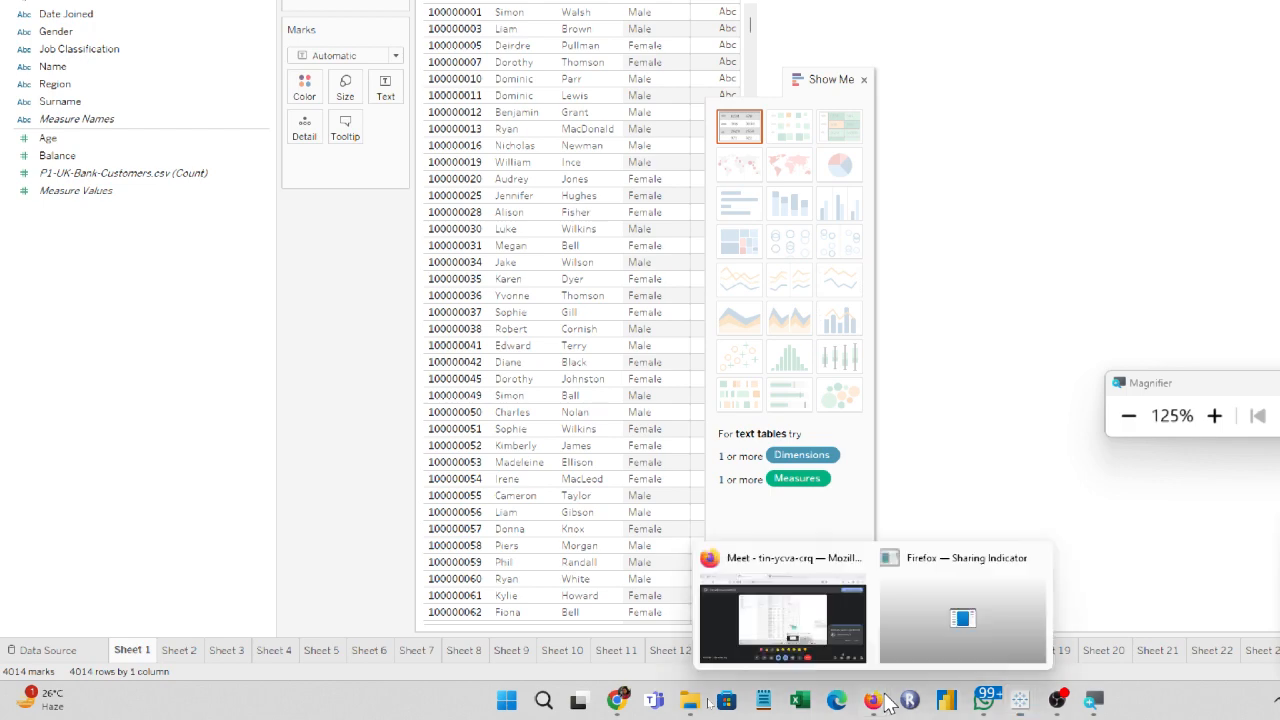
left_click(833, 632)
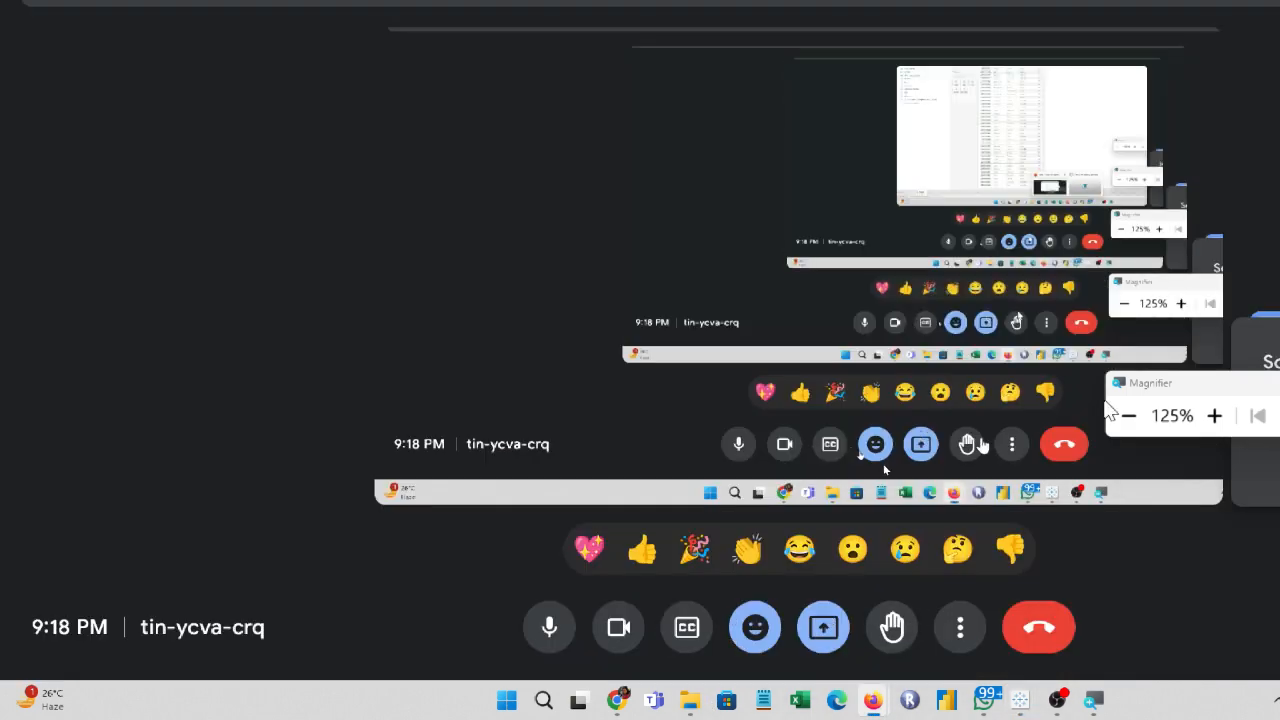
left_click(1128, 415)
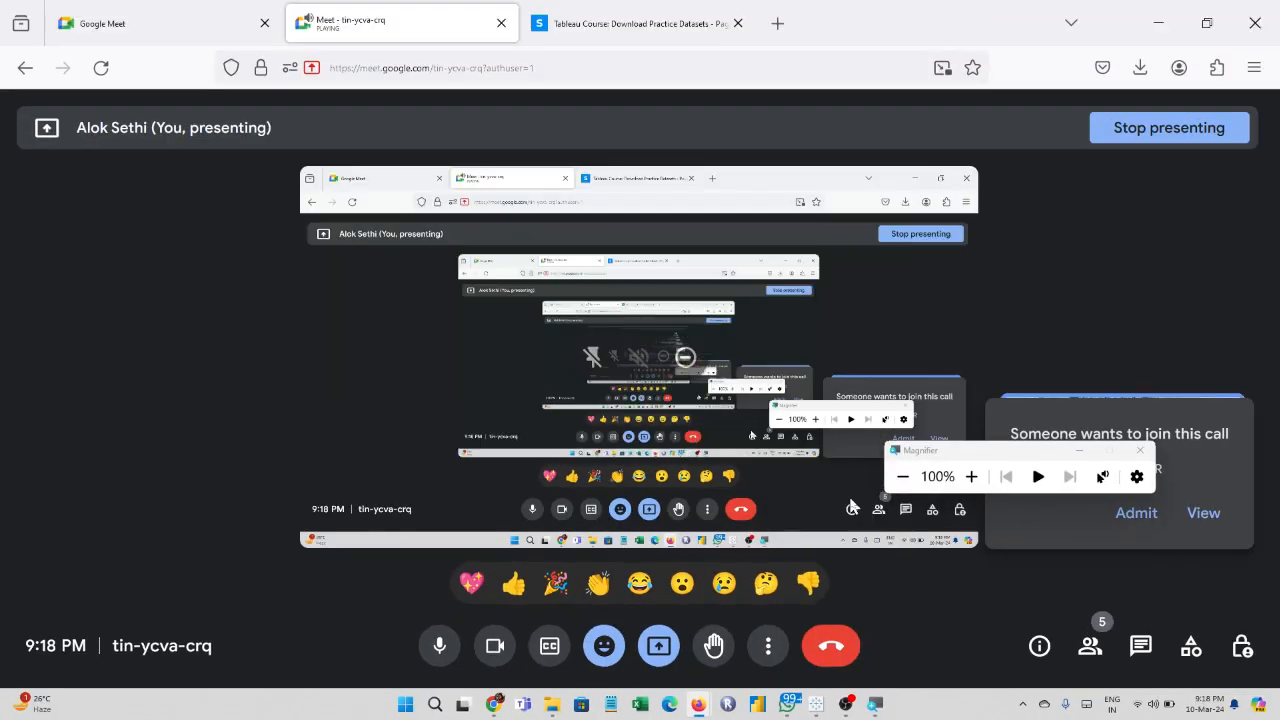
Step: View the join request, close Magnifier, and admit the waiting participant to the call
left_click(1203, 517)
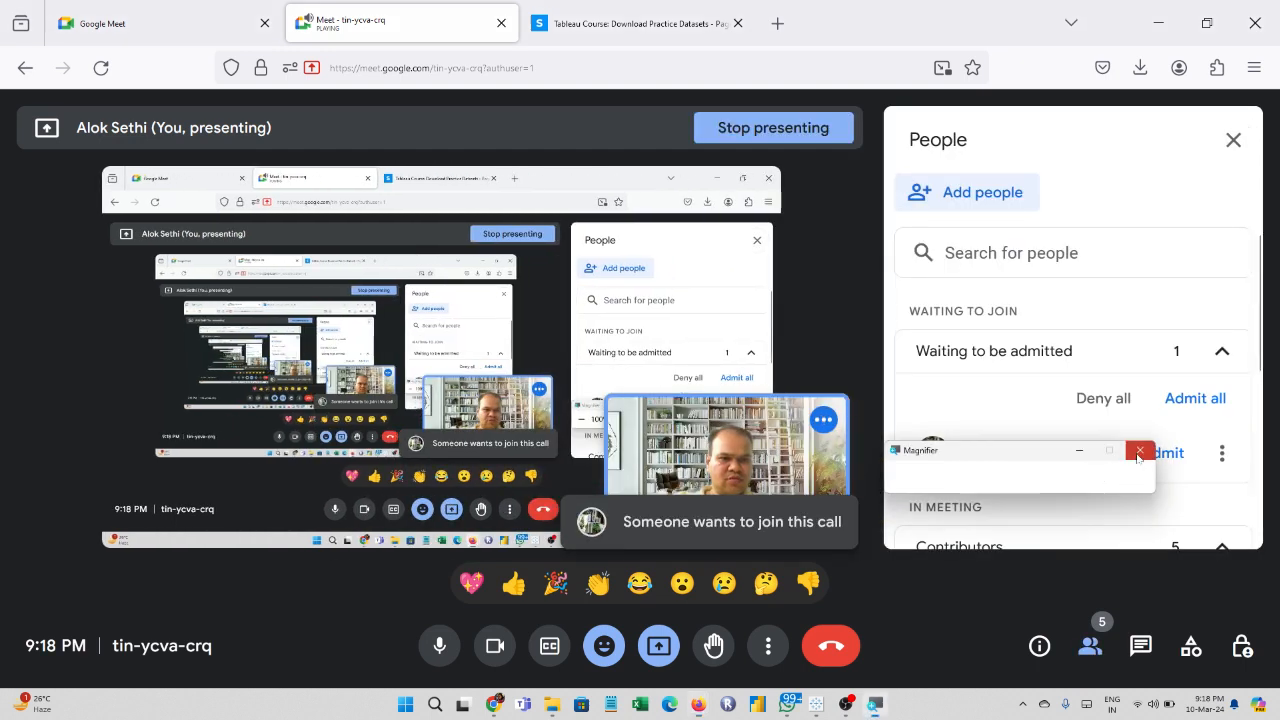
left_click(1138, 456)
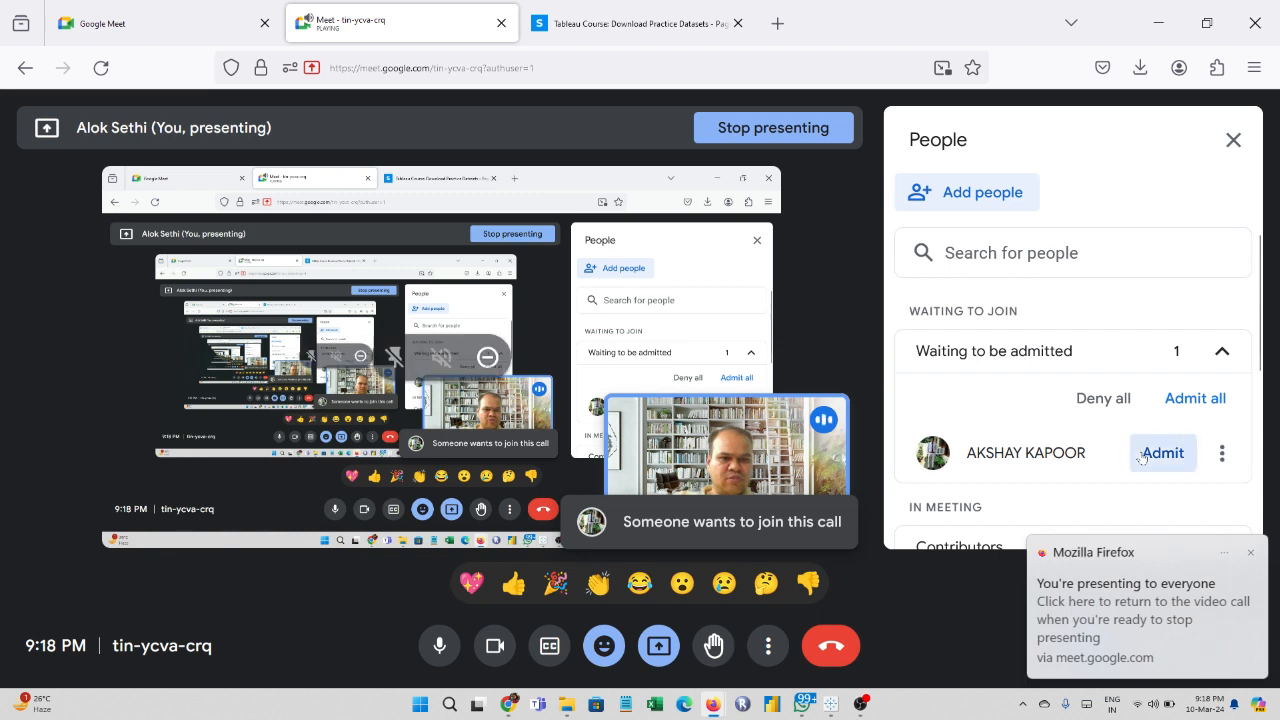
left_click(1141, 455)
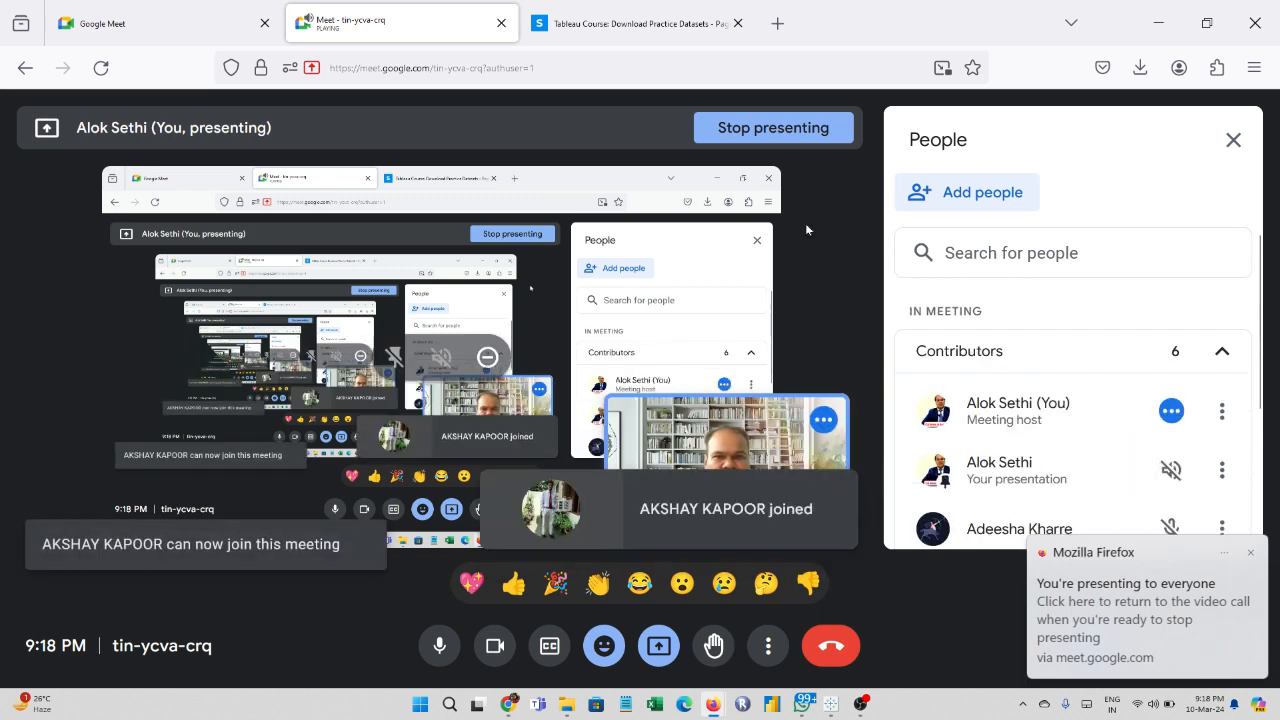
Step: Switch back to the Book2 workbook in Tableau Public and dismiss the Firefox presenting notification
mouse_move(830, 704)
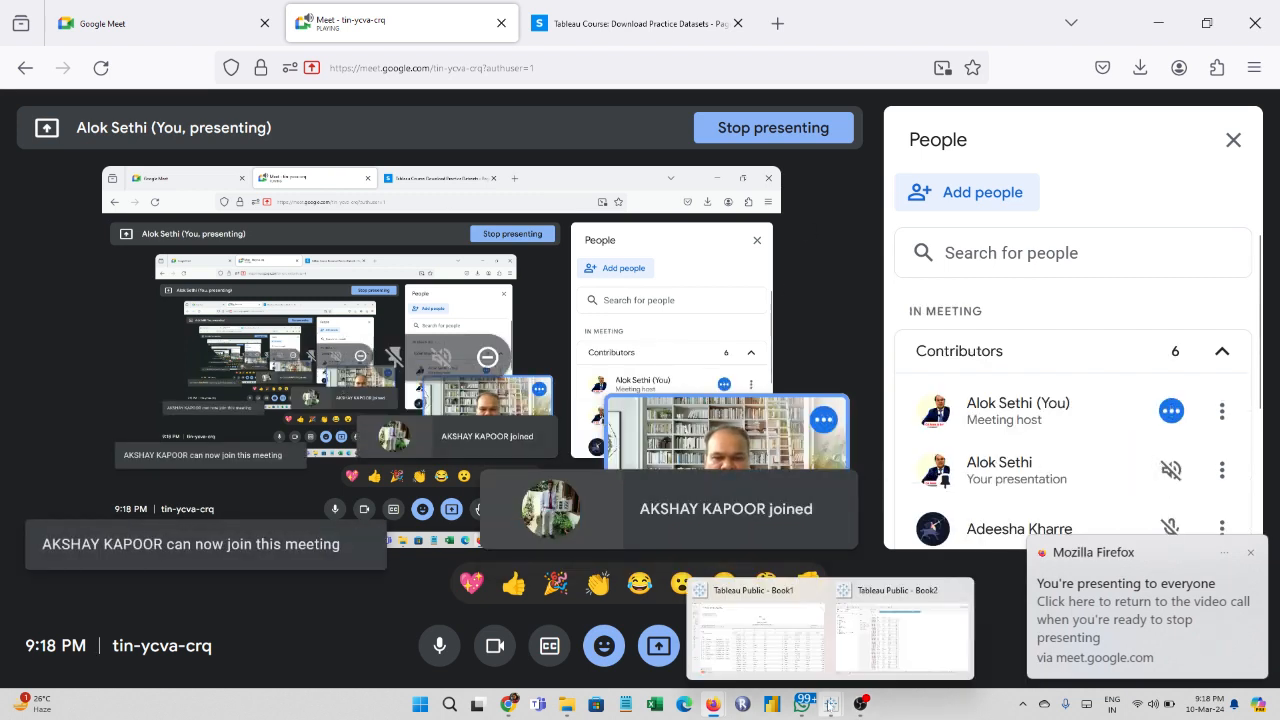
left_click(858, 655)
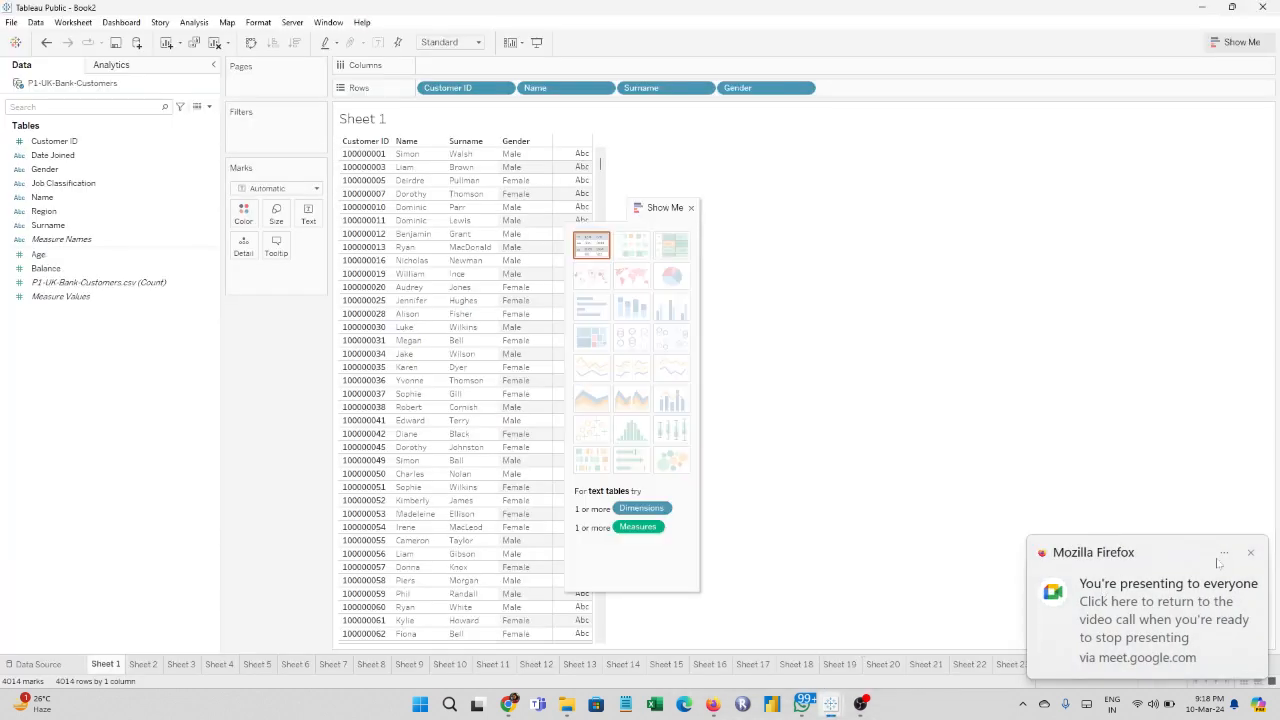
left_click(1250, 552)
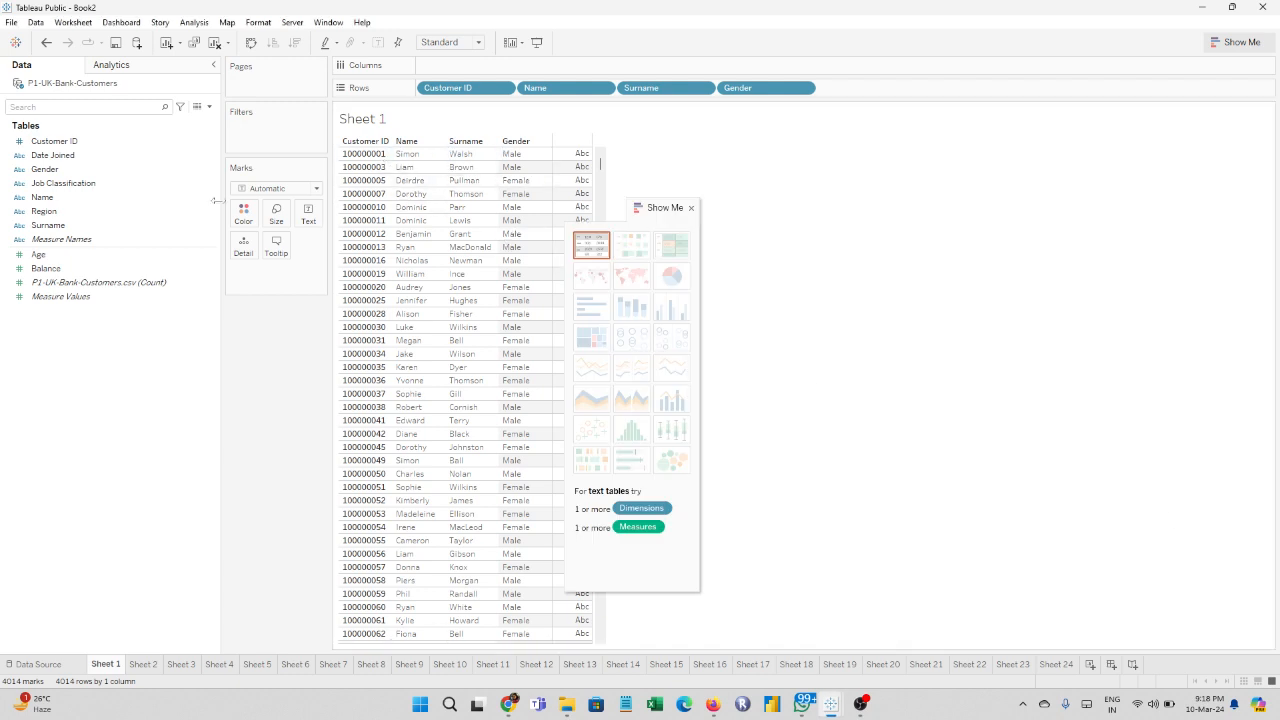
Step: Extend the table with the Region, Job Classification and Date Joined fields as row columns after Gender
left_click(103, 211)
left_click_drag(103, 211, 606, 190)
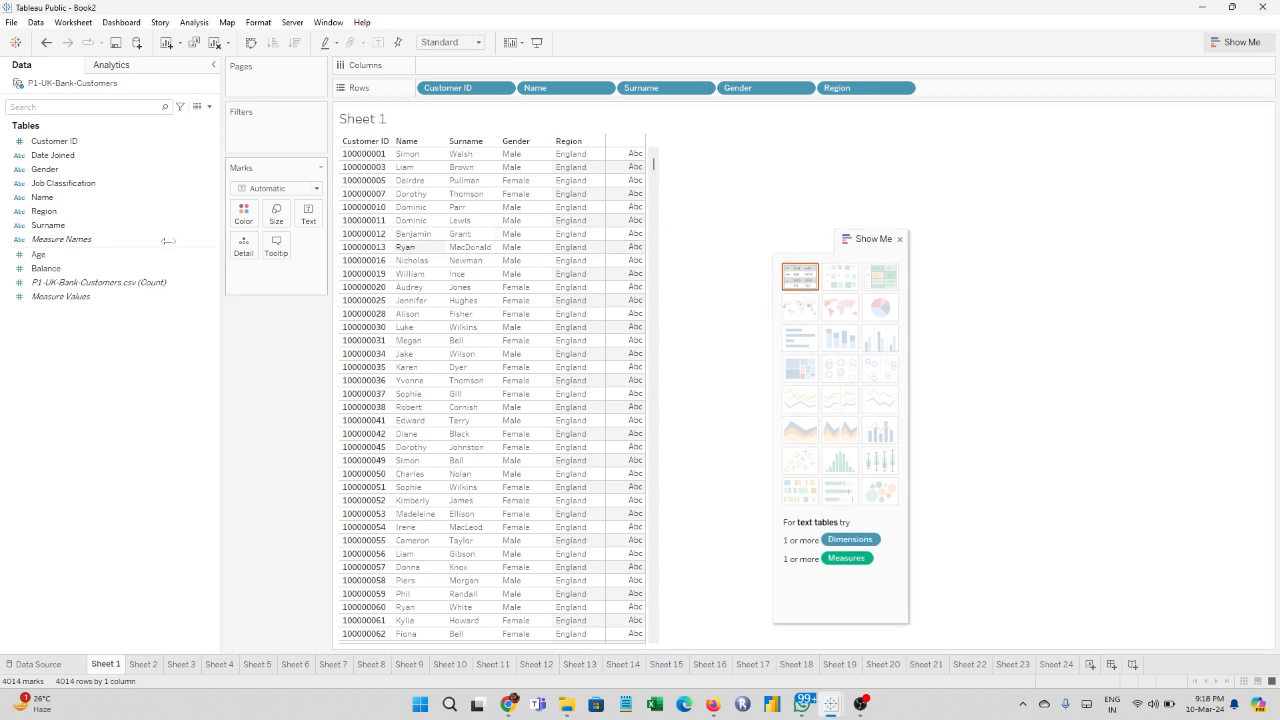
left_click(76, 239)
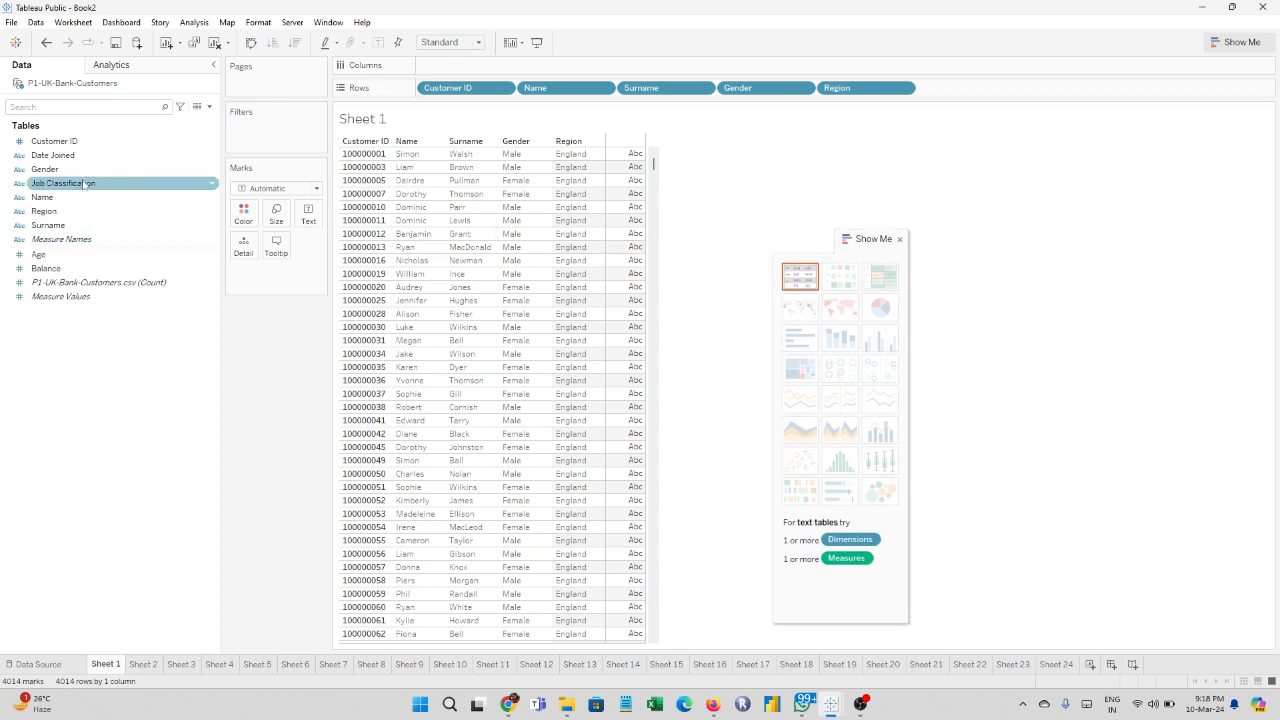
left_click_drag(85, 184, 641, 160)
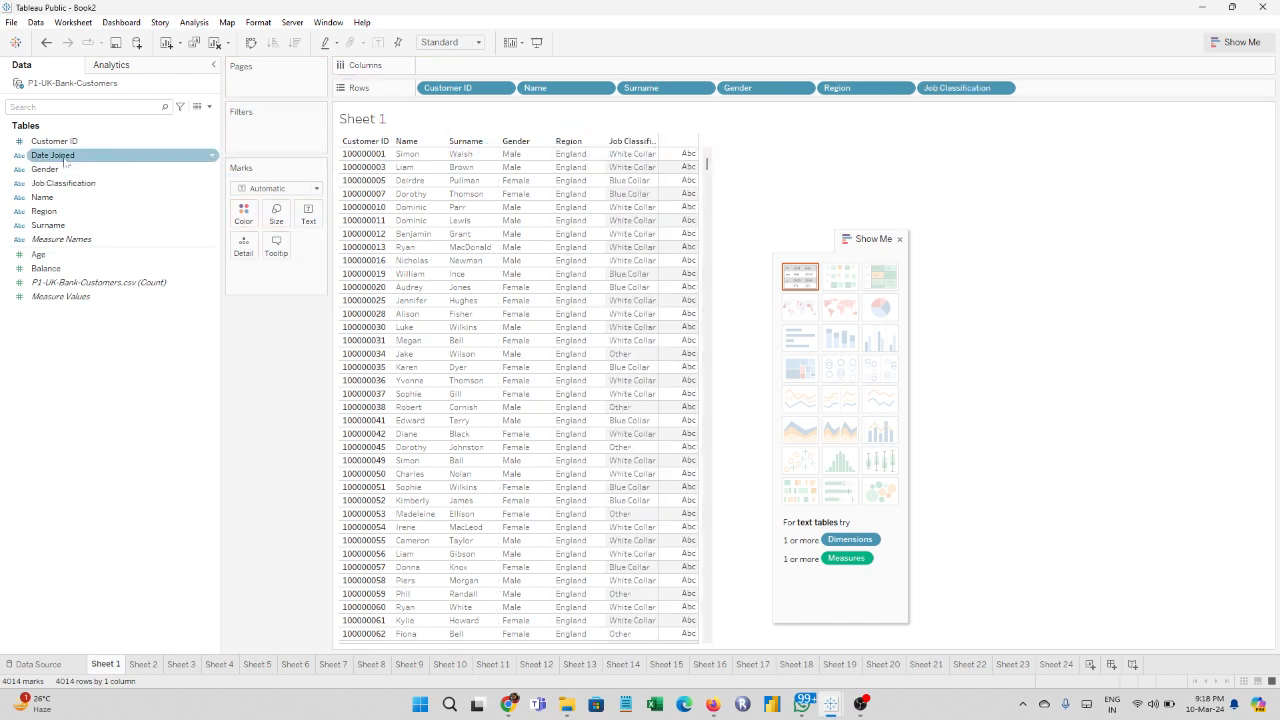
left_click_drag(64, 158, 688, 200)
Step: Add the Age and Balance measures as value columns of the table and close the Show Me palette
left_click(68, 256)
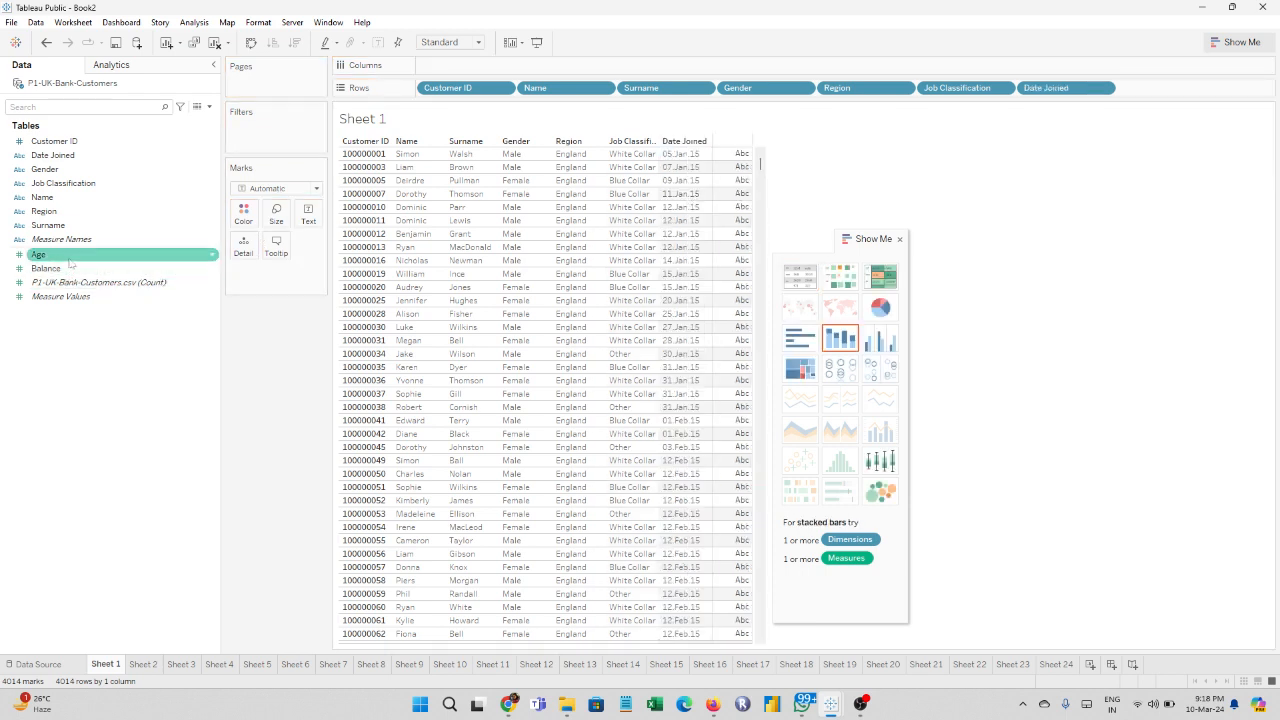
left_click_drag(70, 262, 747, 180)
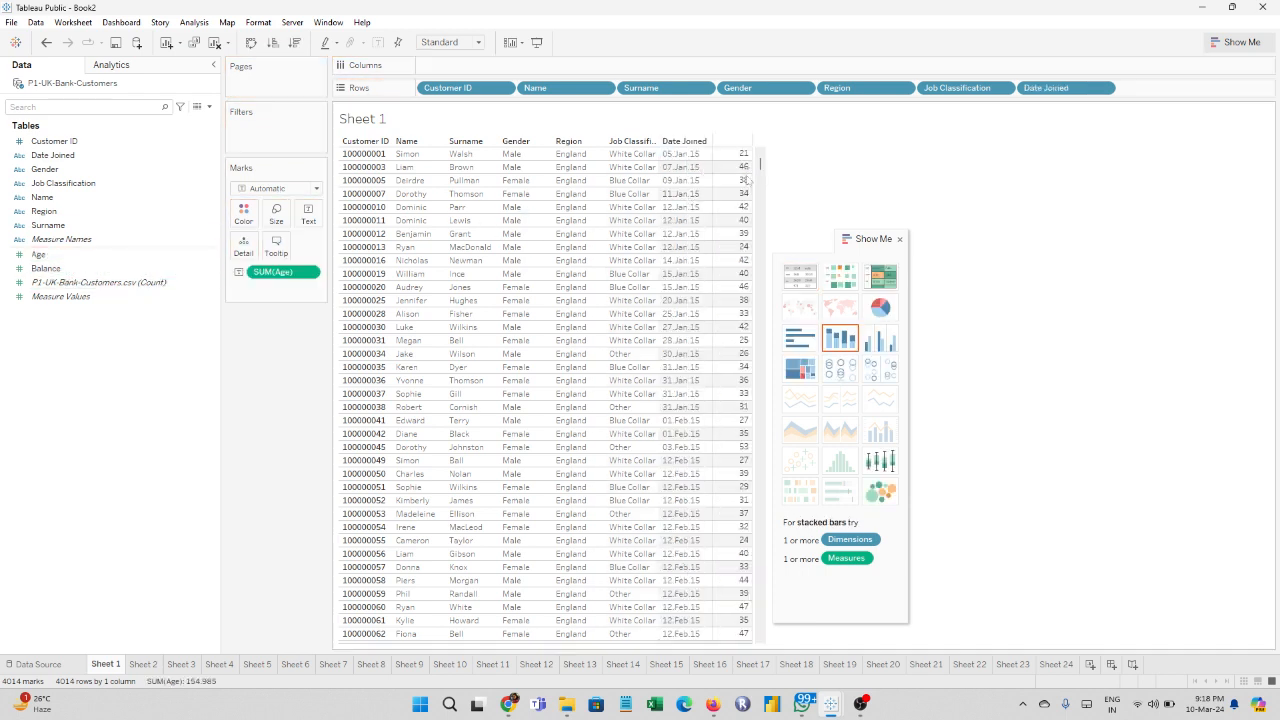
left_click(86, 270)
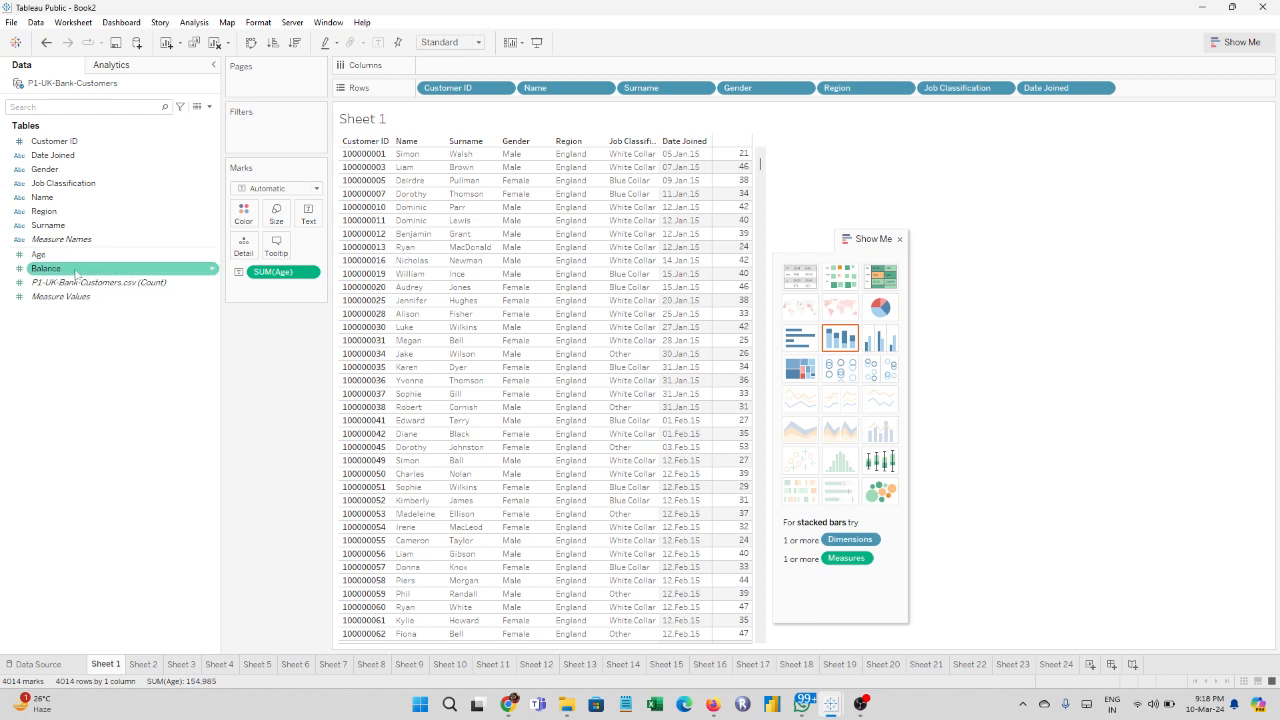
left_click_drag(76, 273, 753, 198)
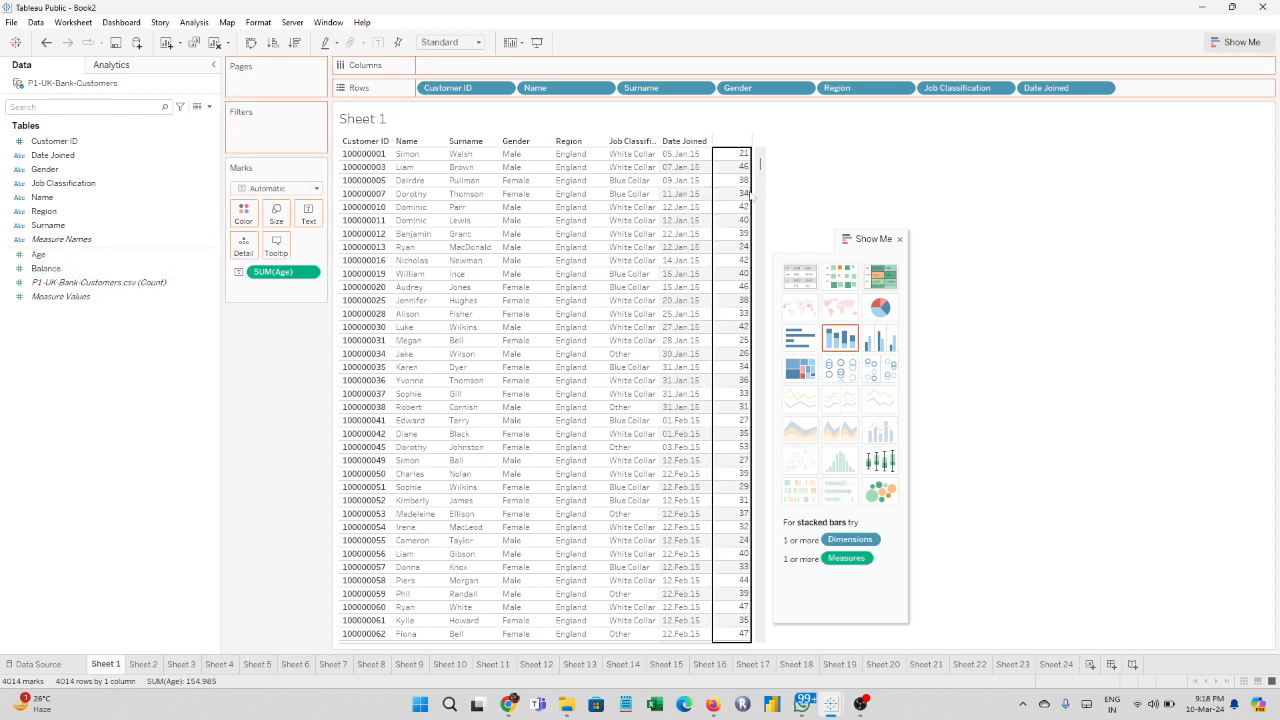
left_click_drag(752, 197, 752, 197)
left_click(898, 240)
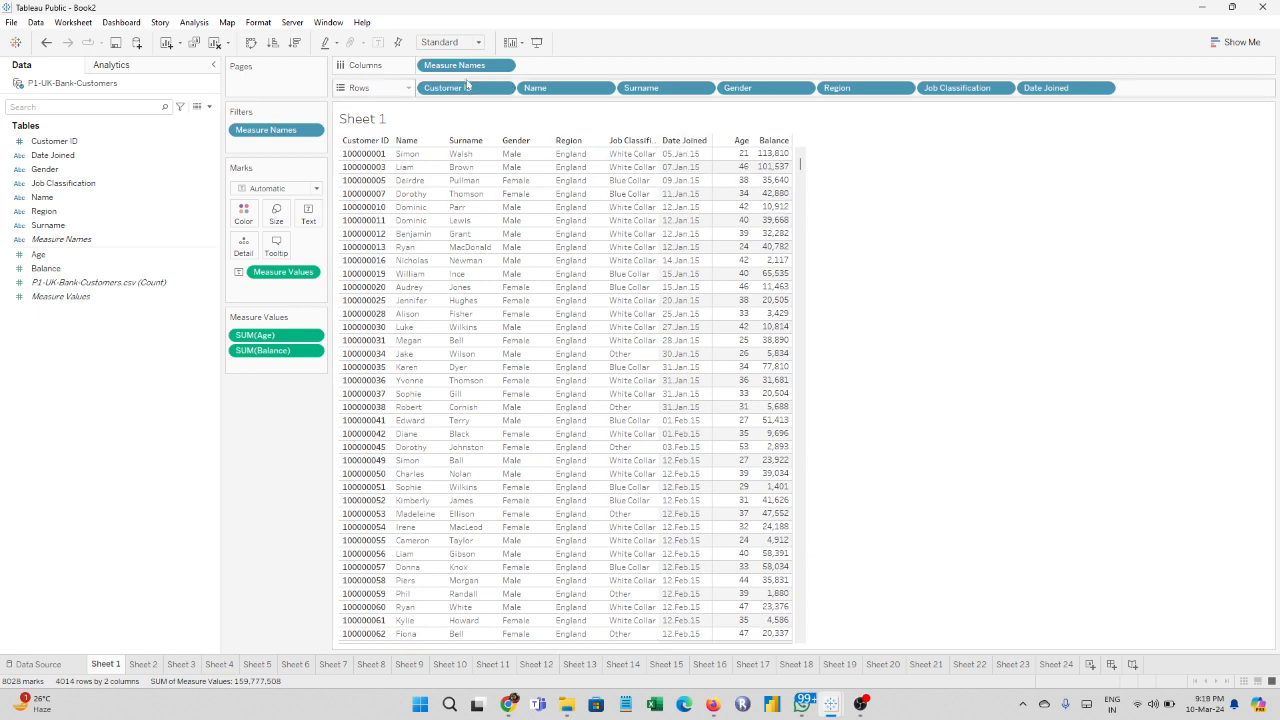
Step: Try the Entire View fit on the table, and restore the Standard fit
left_click(478, 43)
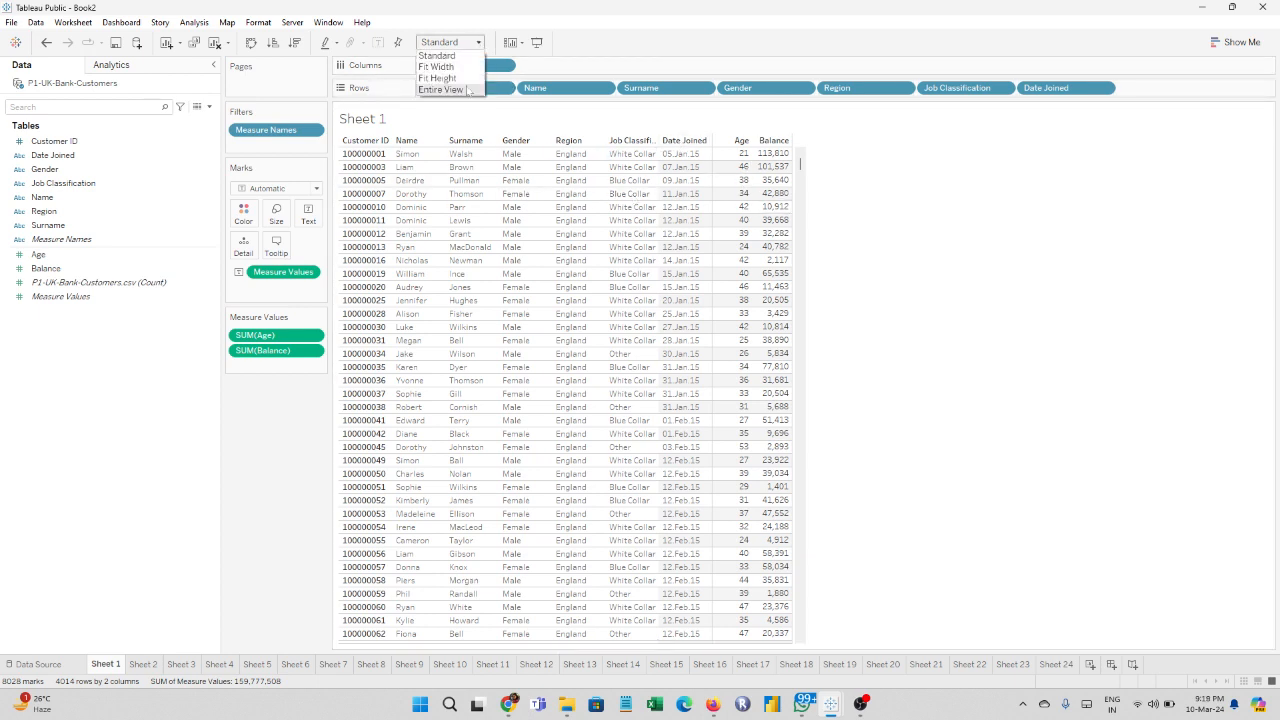
left_click(469, 90)
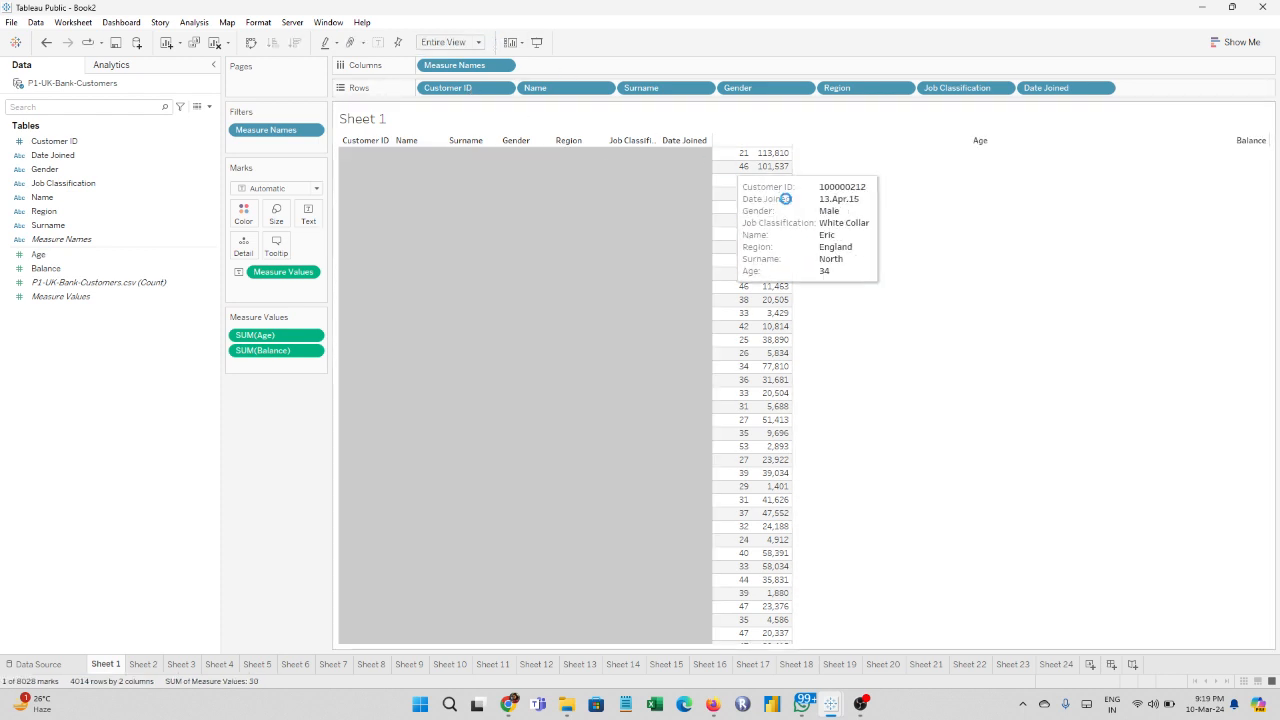
left_click(877, 283)
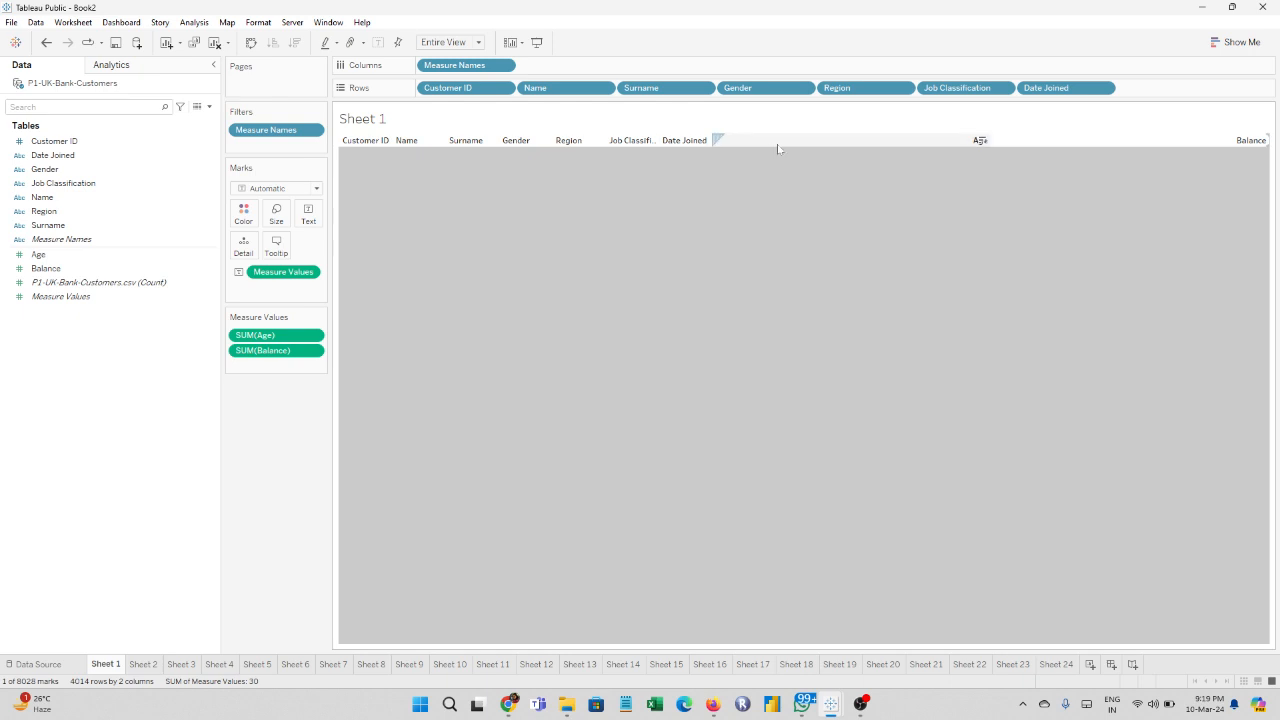
mouse_move(785, 304)
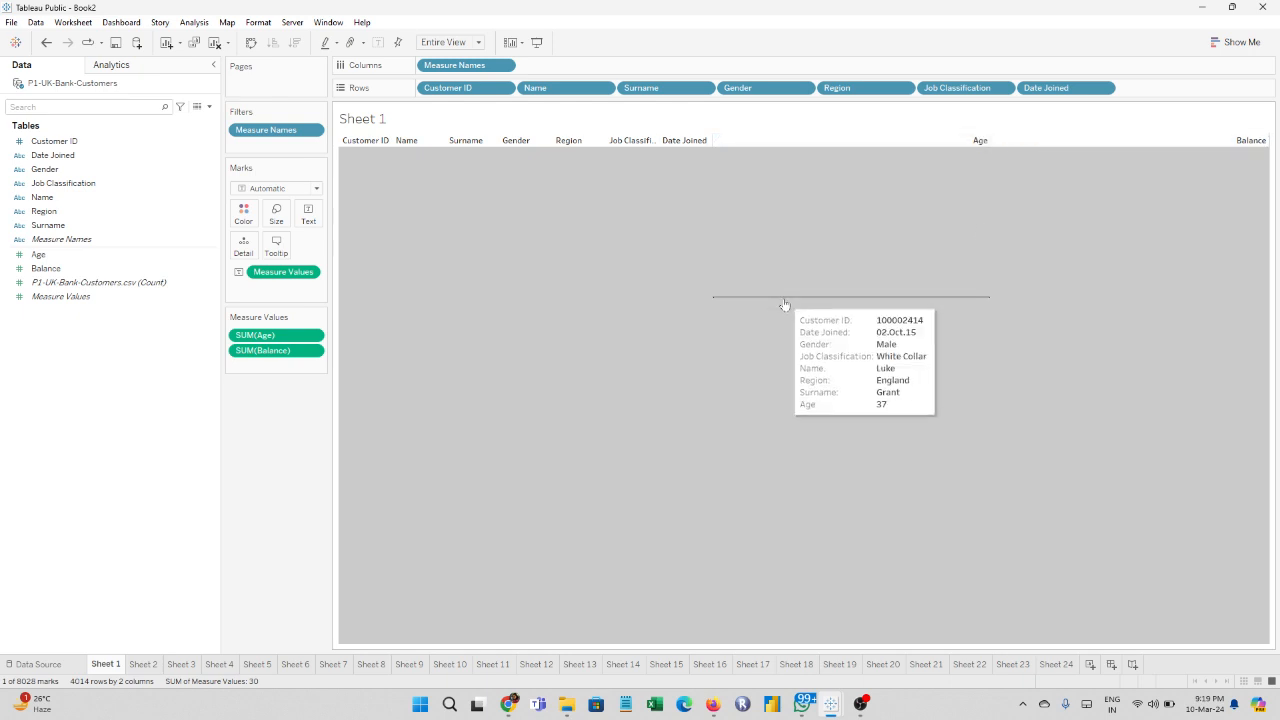
left_click(480, 44)
left_click(478, 46)
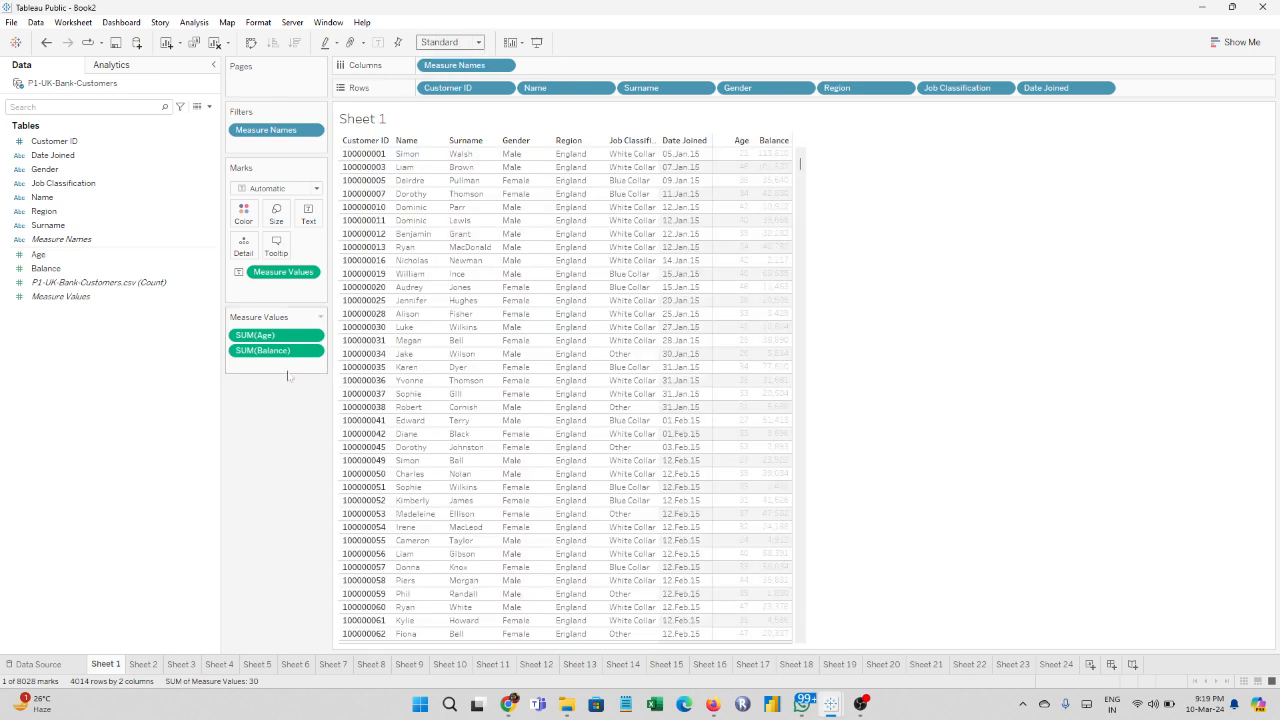
Step: Rename the Sheet 1 worksheet as "Text Table"
double_click(108, 664)
type("Text")
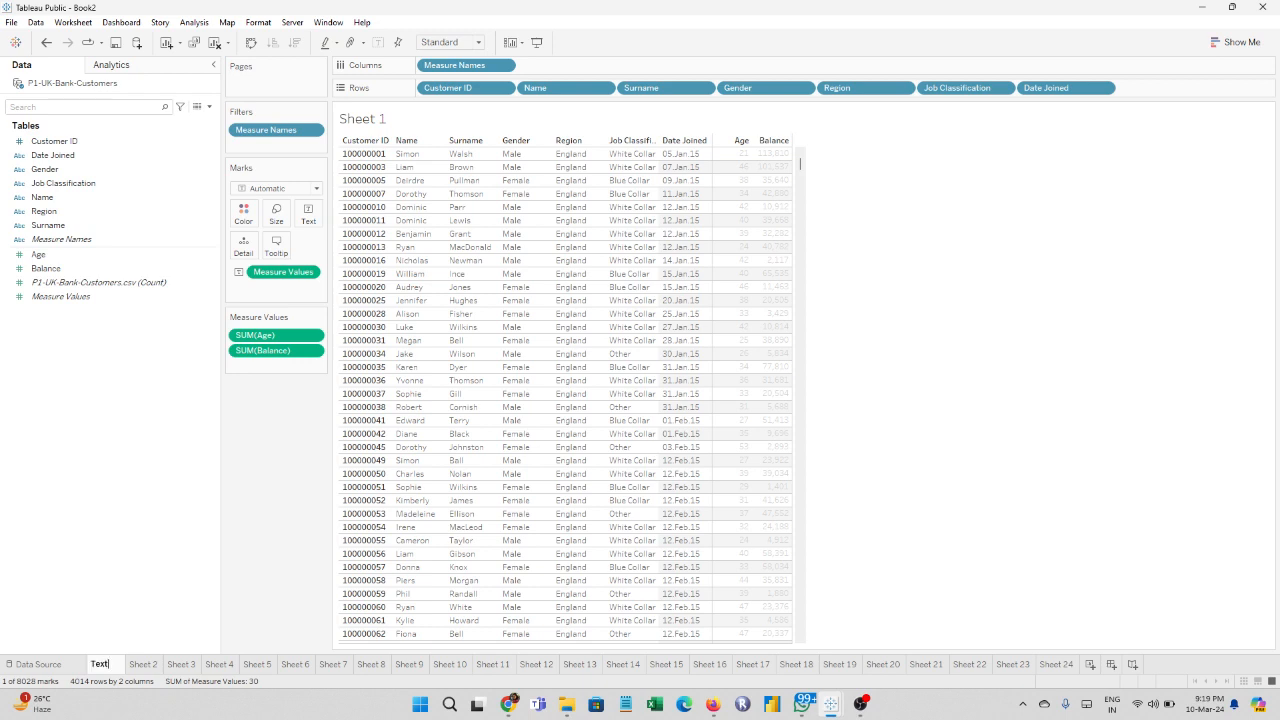
type(" Table")
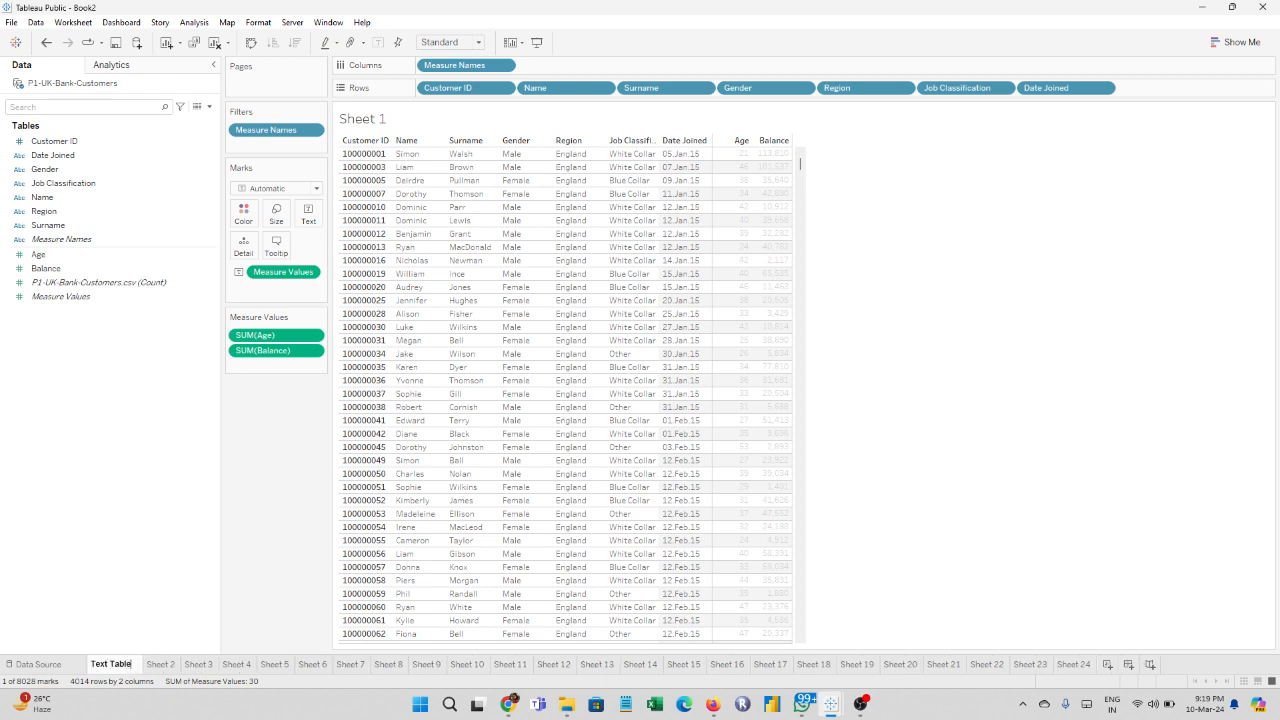
key("Return")
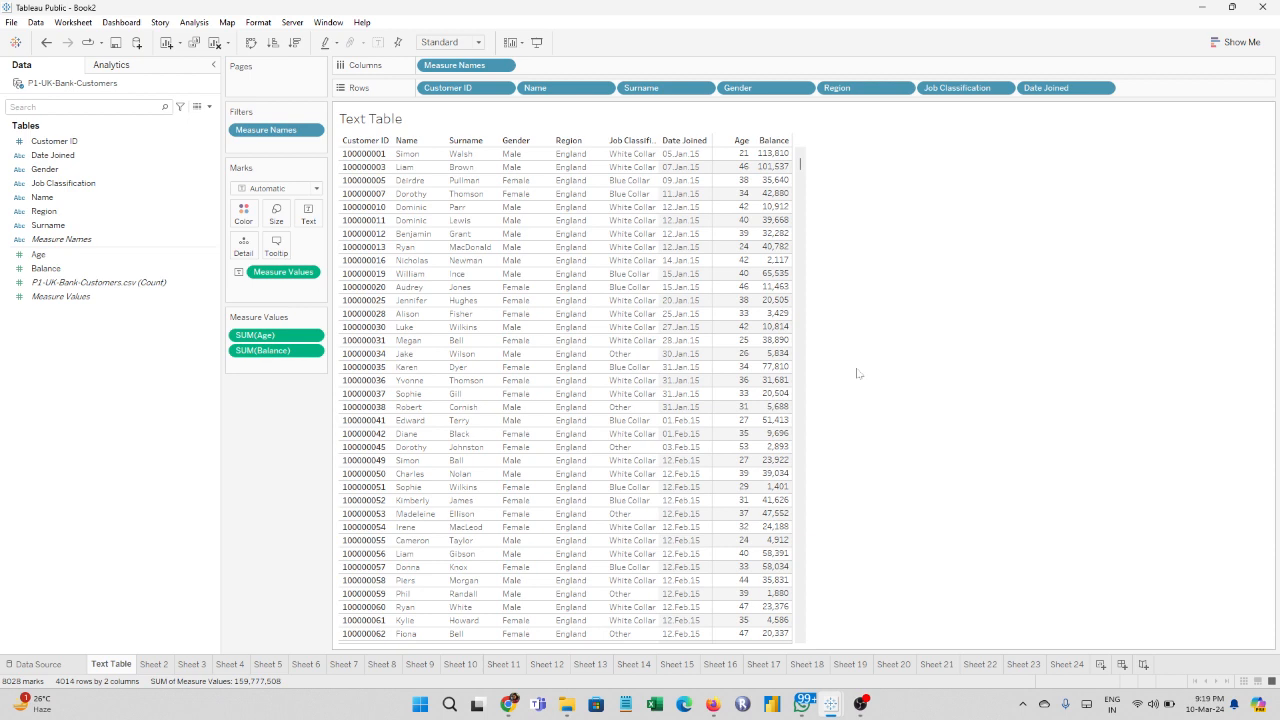
Step: Try sorting the customer table by Gender with female customers first, and by Age in descending and ascending order
left_click(545, 141)
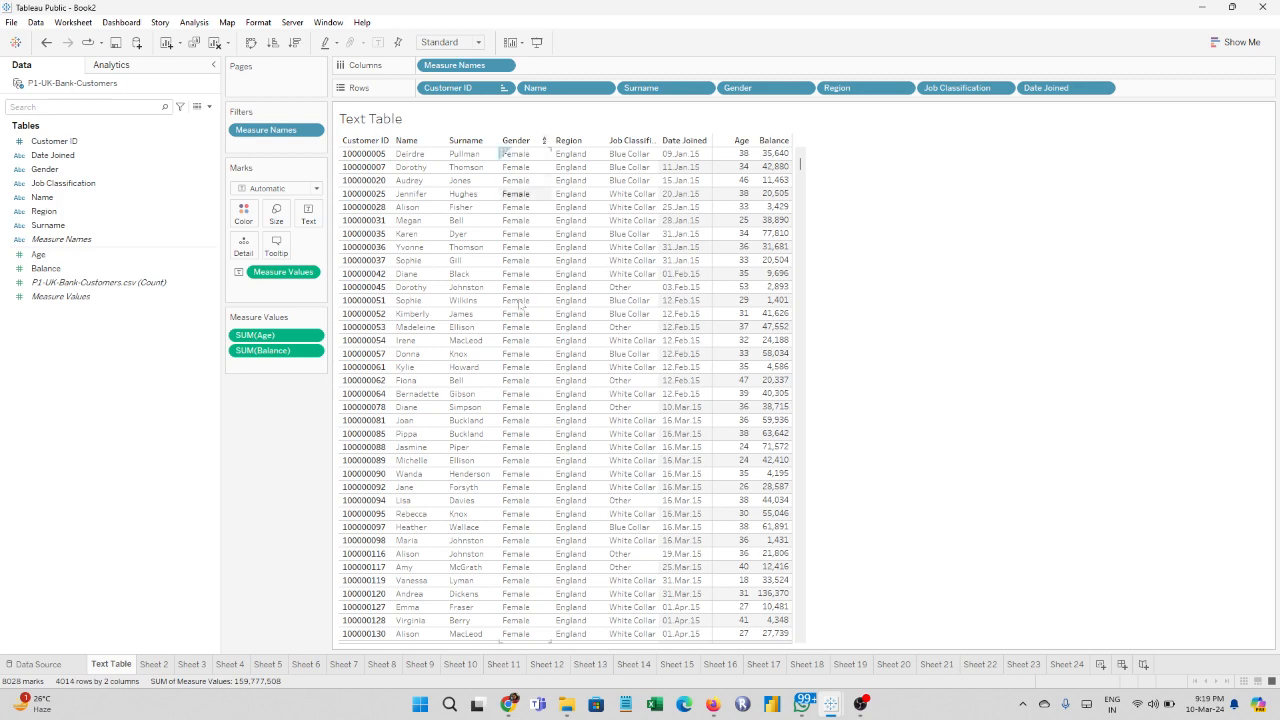
scroll(525, 410, "down", 15)
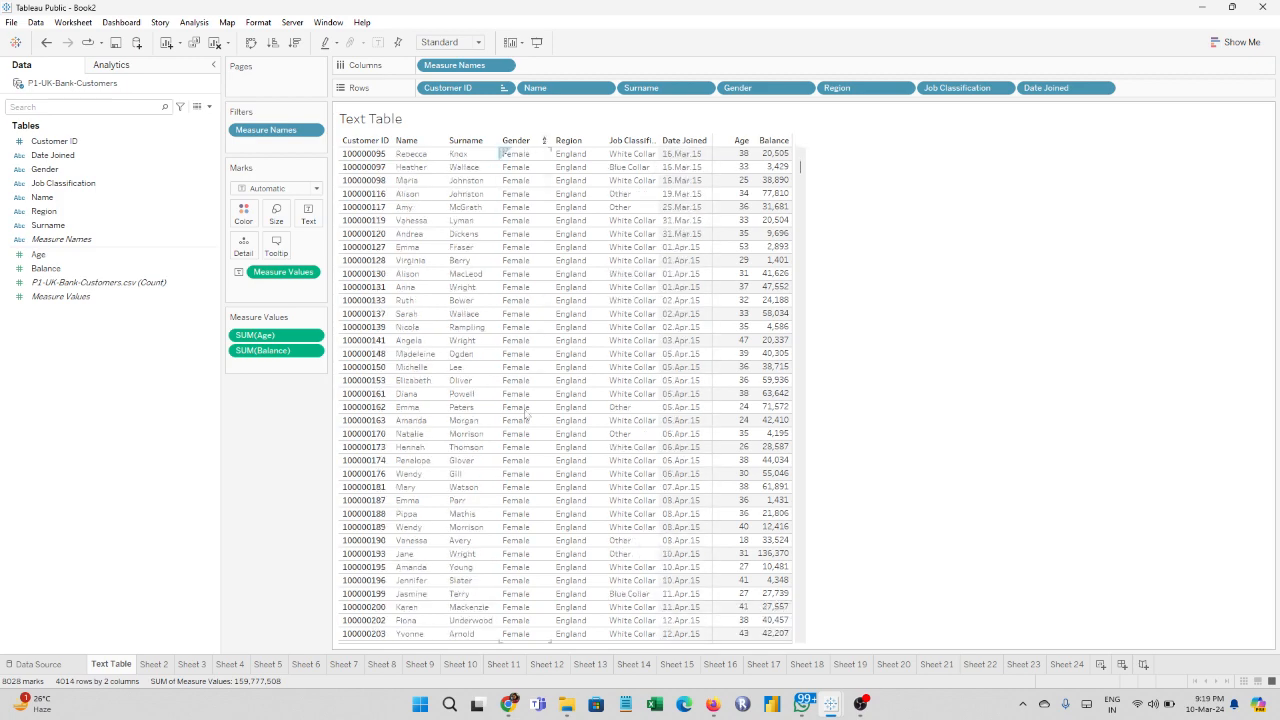
scroll(525, 410, "down", 5)
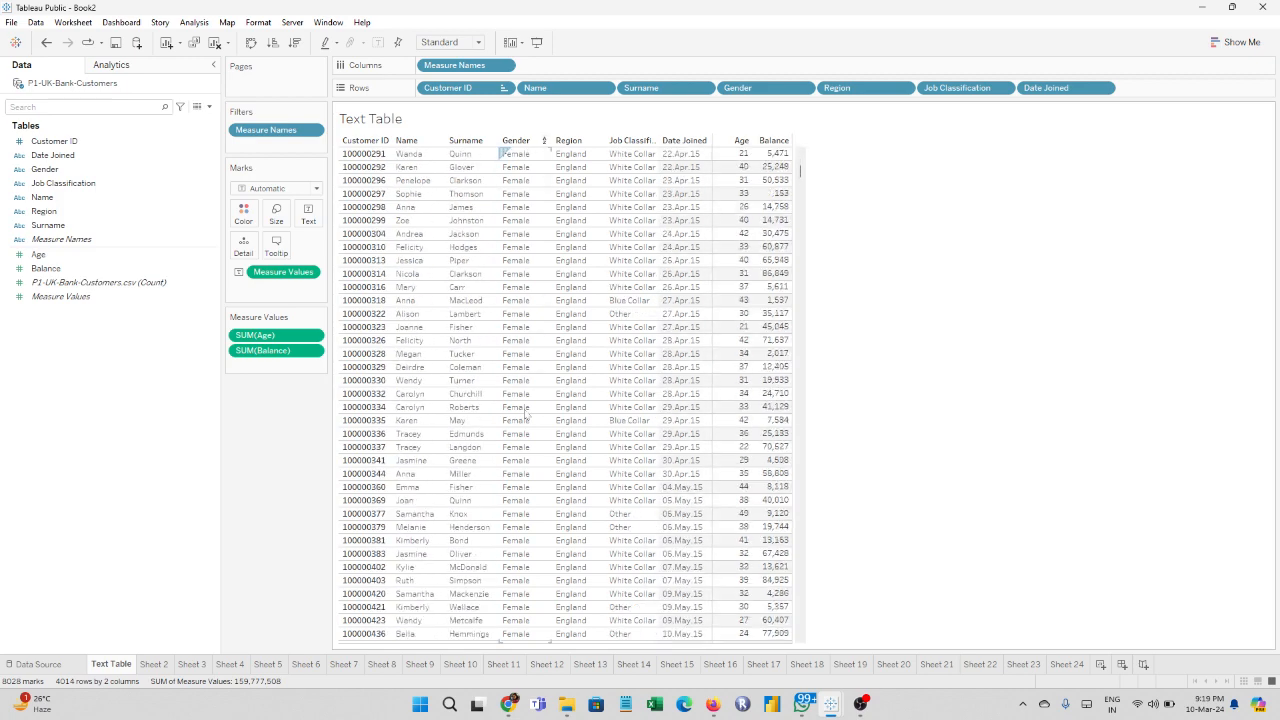
scroll(525, 410, "up", 20)
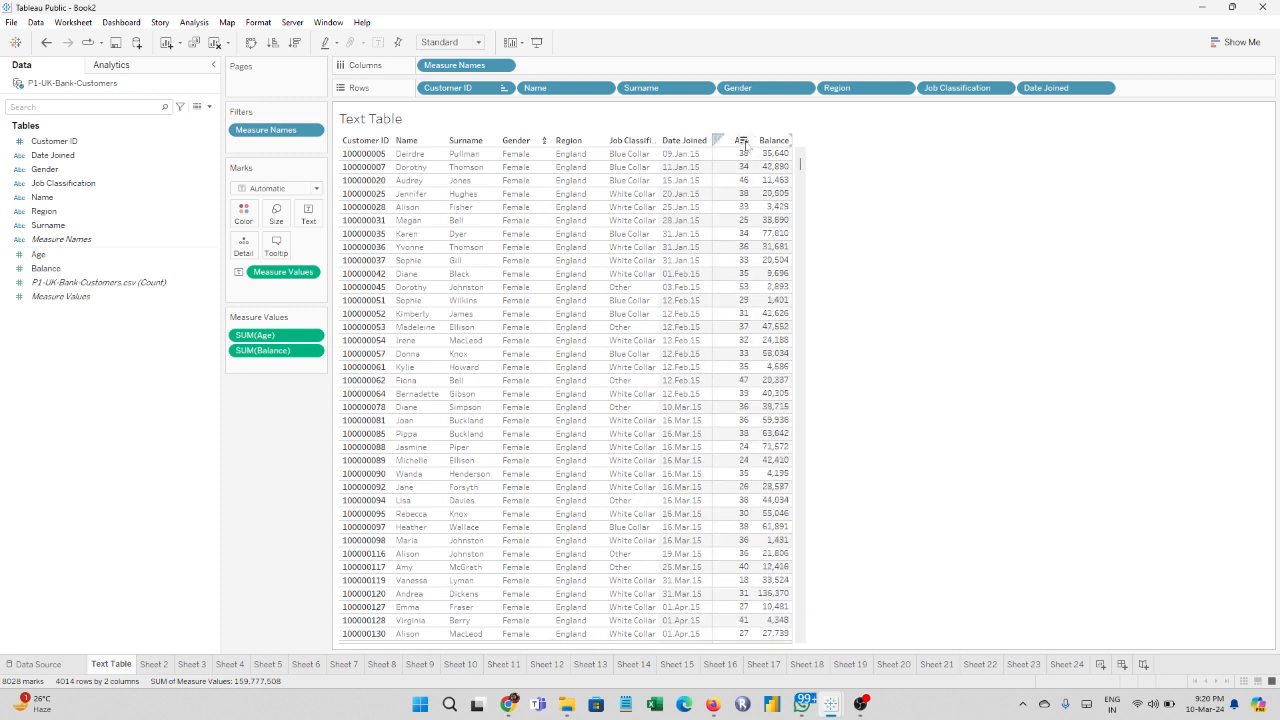
left_click(744, 144)
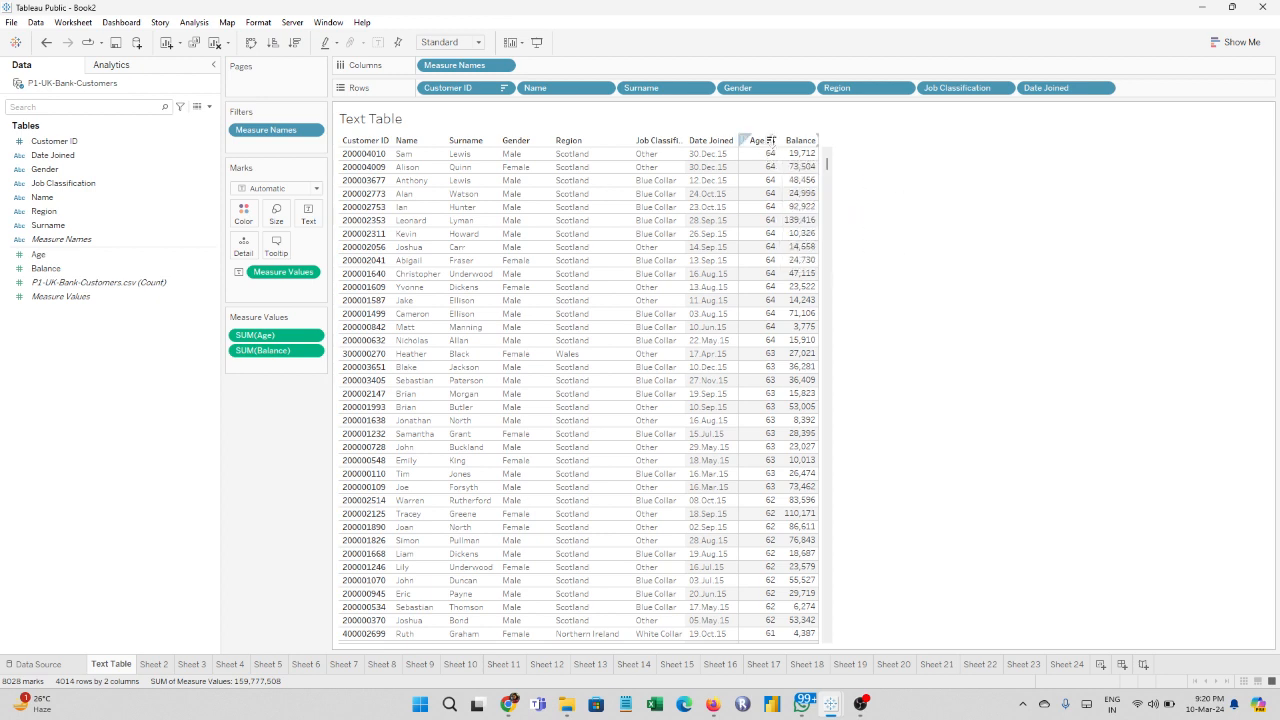
left_click(772, 145)
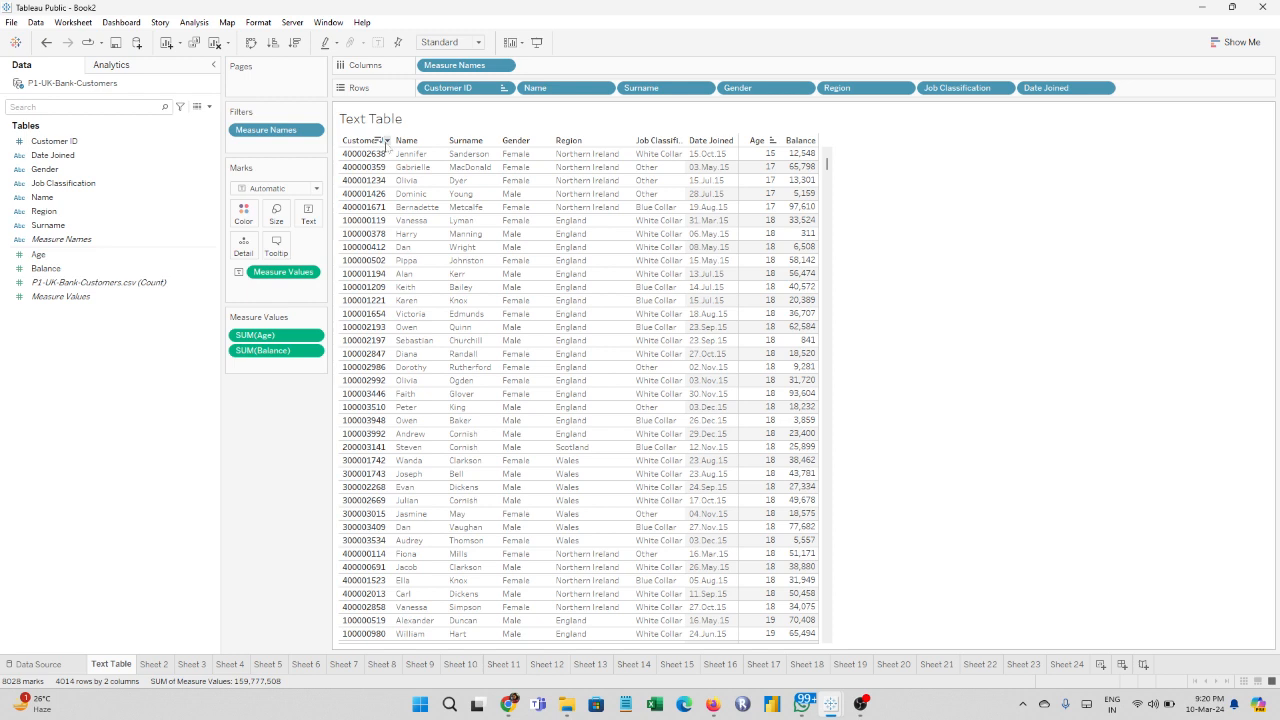
Step: Sort the table by Customer ID in descending order and reverse the sort to ascending
mouse_move(384, 142)
left_click(380, 141)
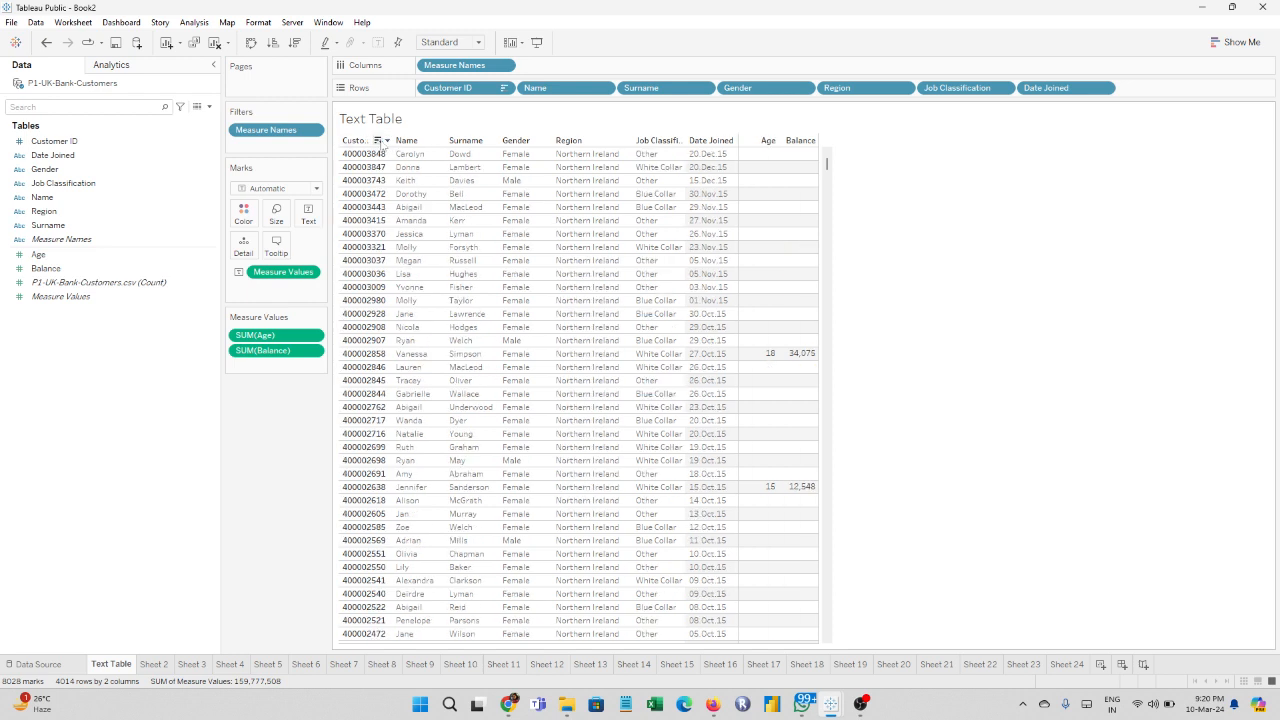
left_click(380, 141)
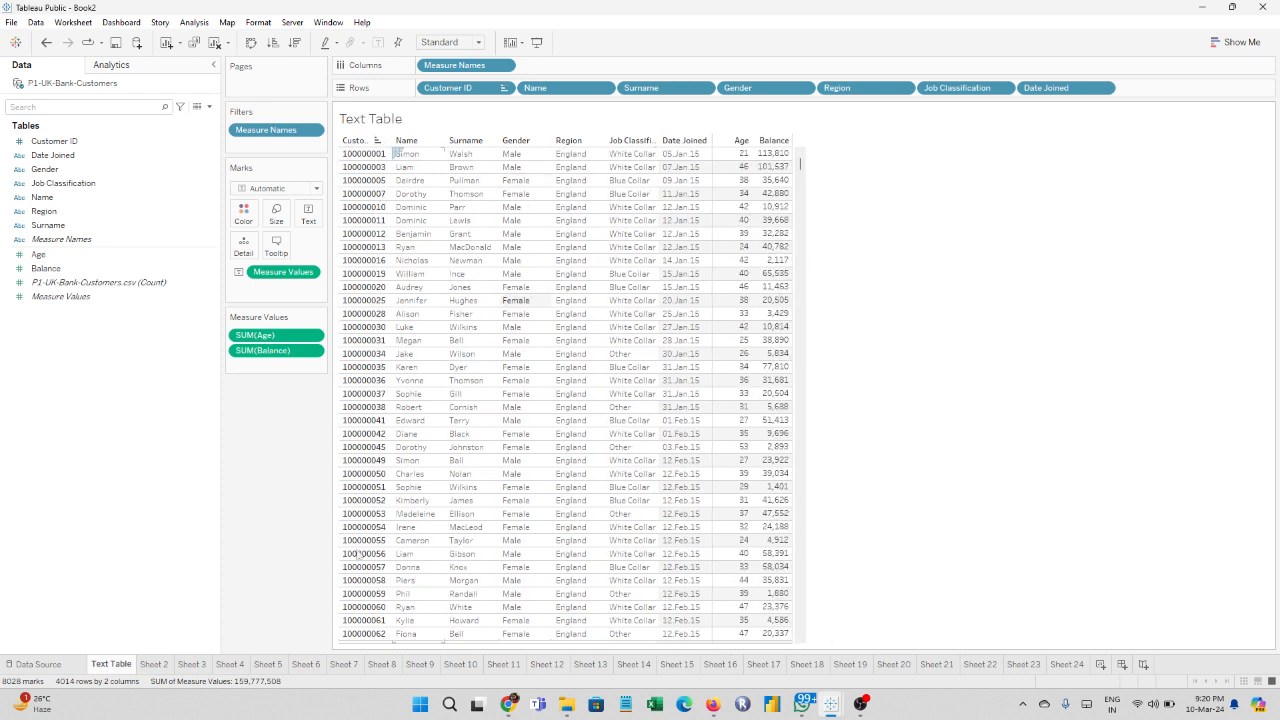
Step: Open Sheet 2, display the Show Me palette and place the Region field on Rows
left_click(145, 664)
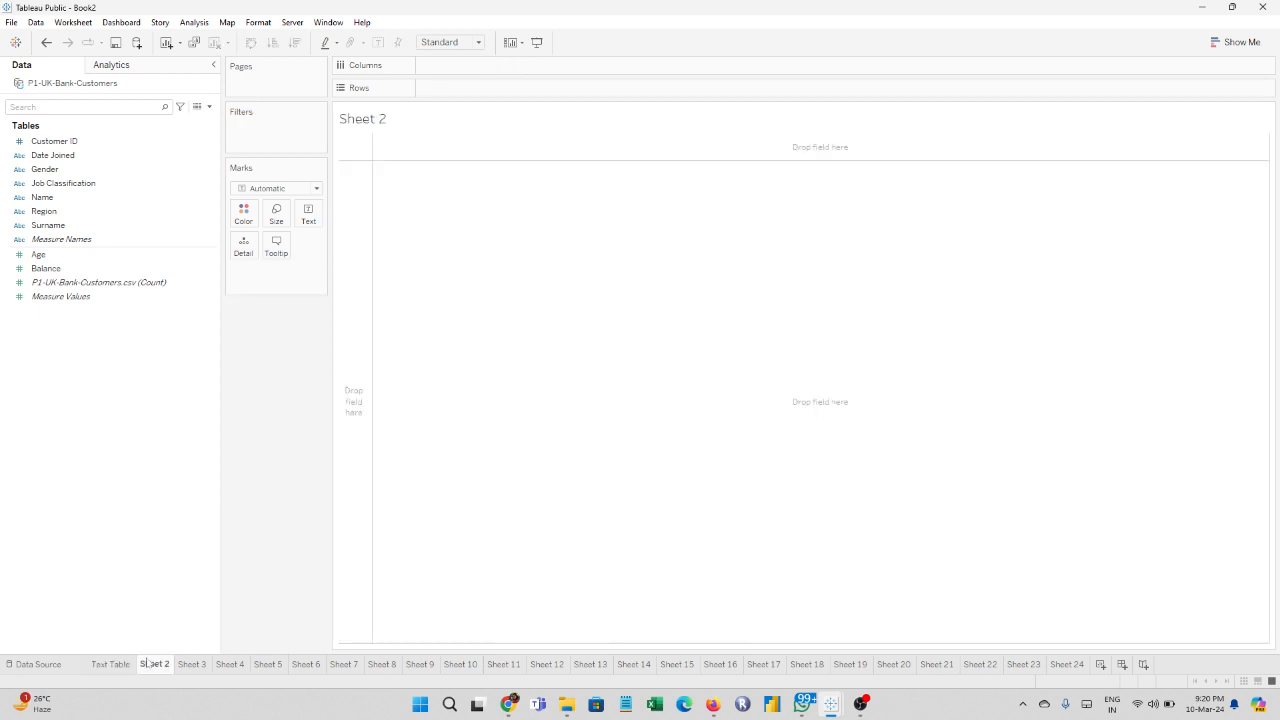
left_click(1232, 46)
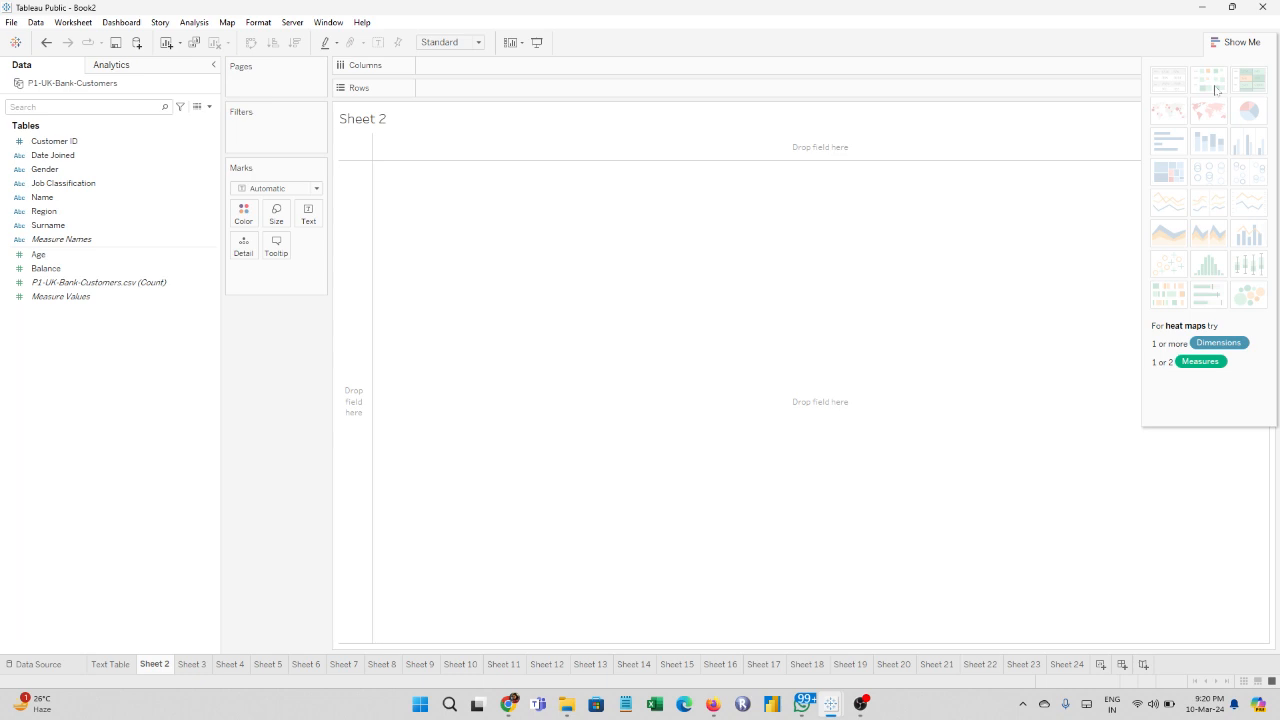
left_click(87, 212)
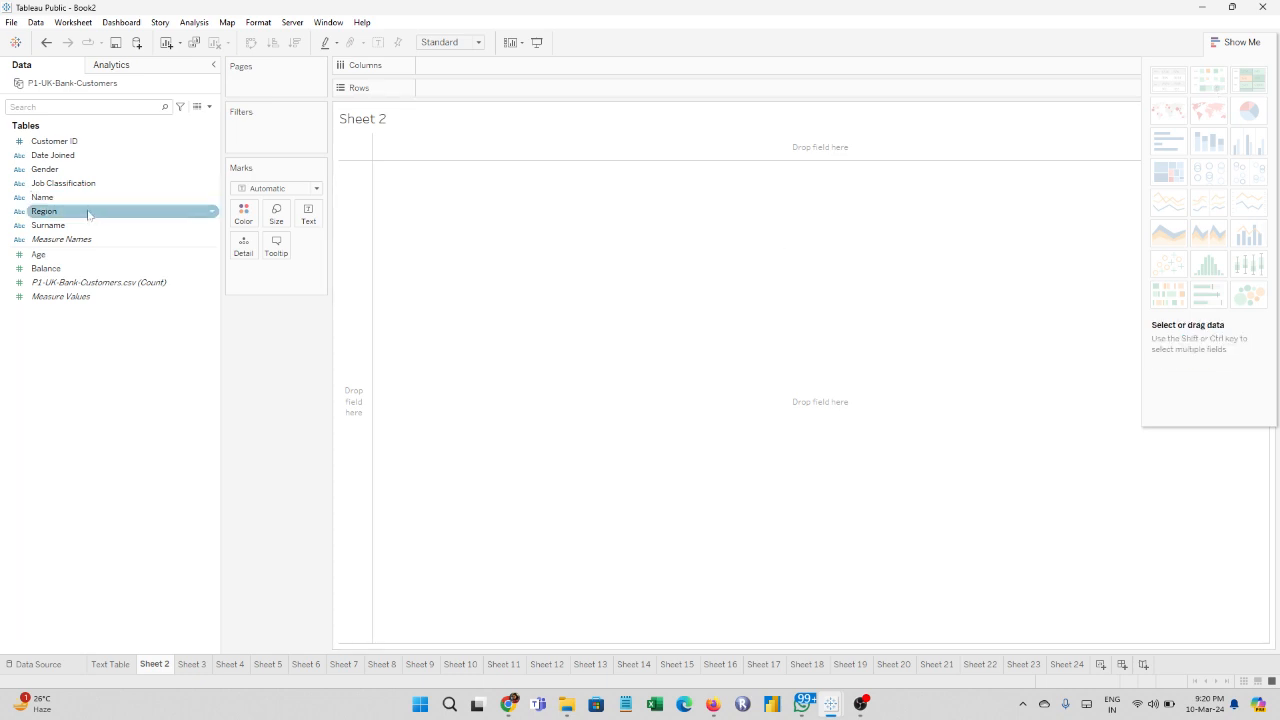
left_click_drag(88, 214, 535, 93)
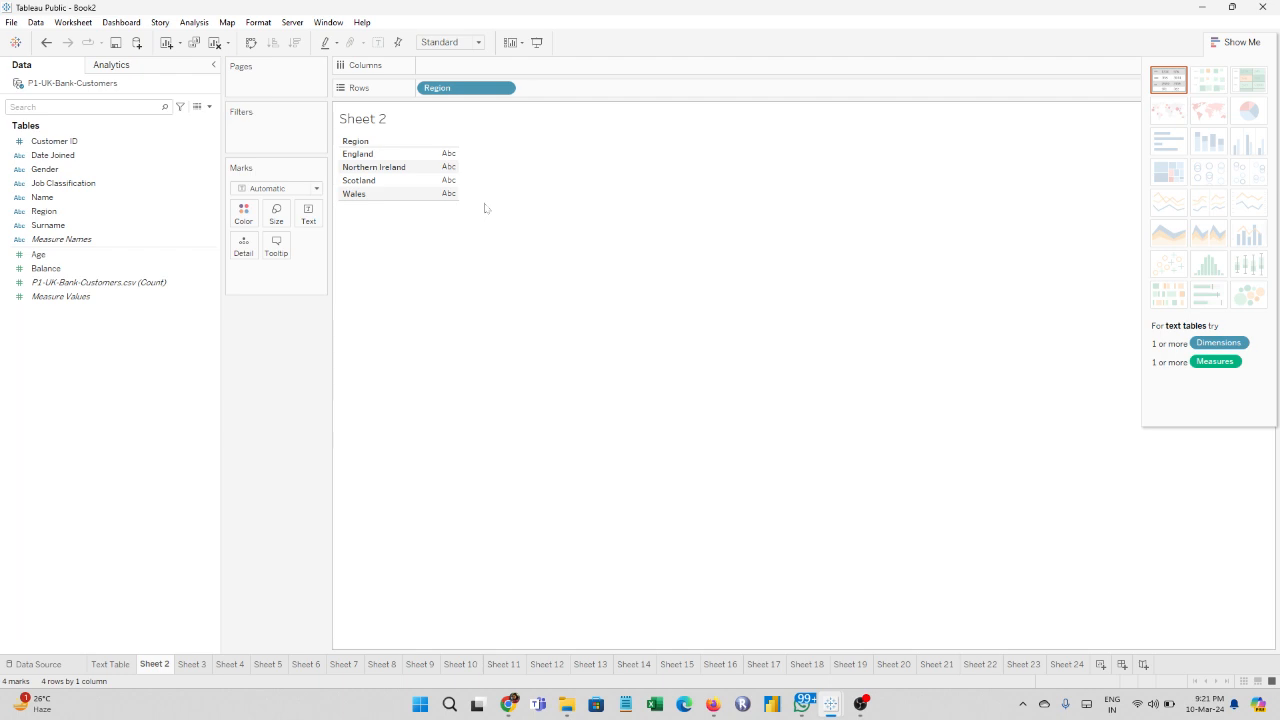
Step: Add the P1-UK-Bank-Customers.csv (Count) measure as the value column of the Region table
left_click(157, 284)
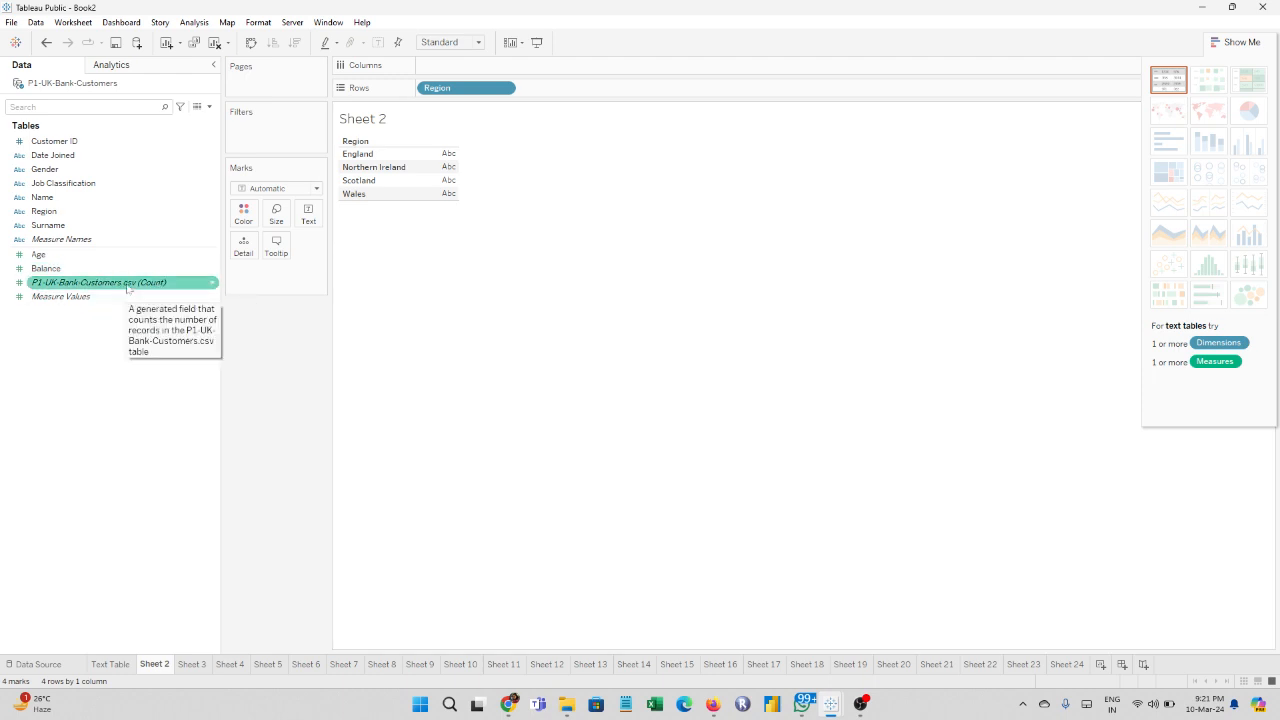
left_click_drag(127, 287, 448, 177)
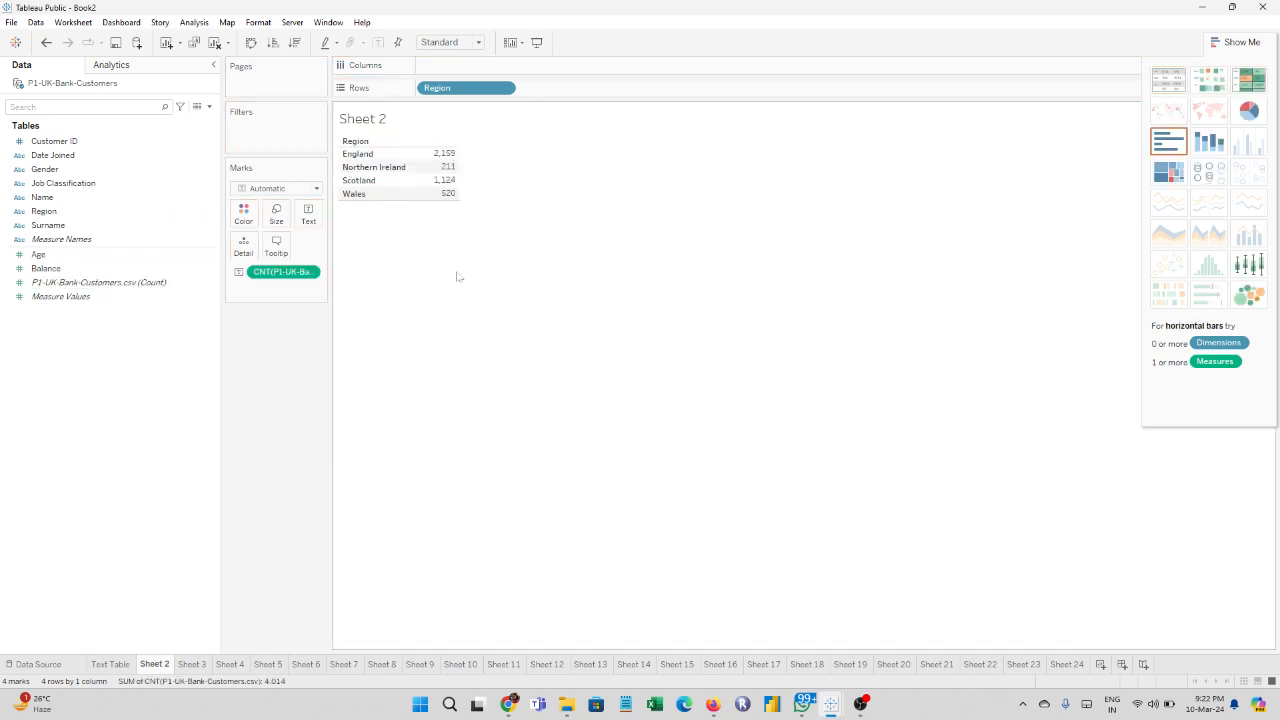
left_click(44, 286)
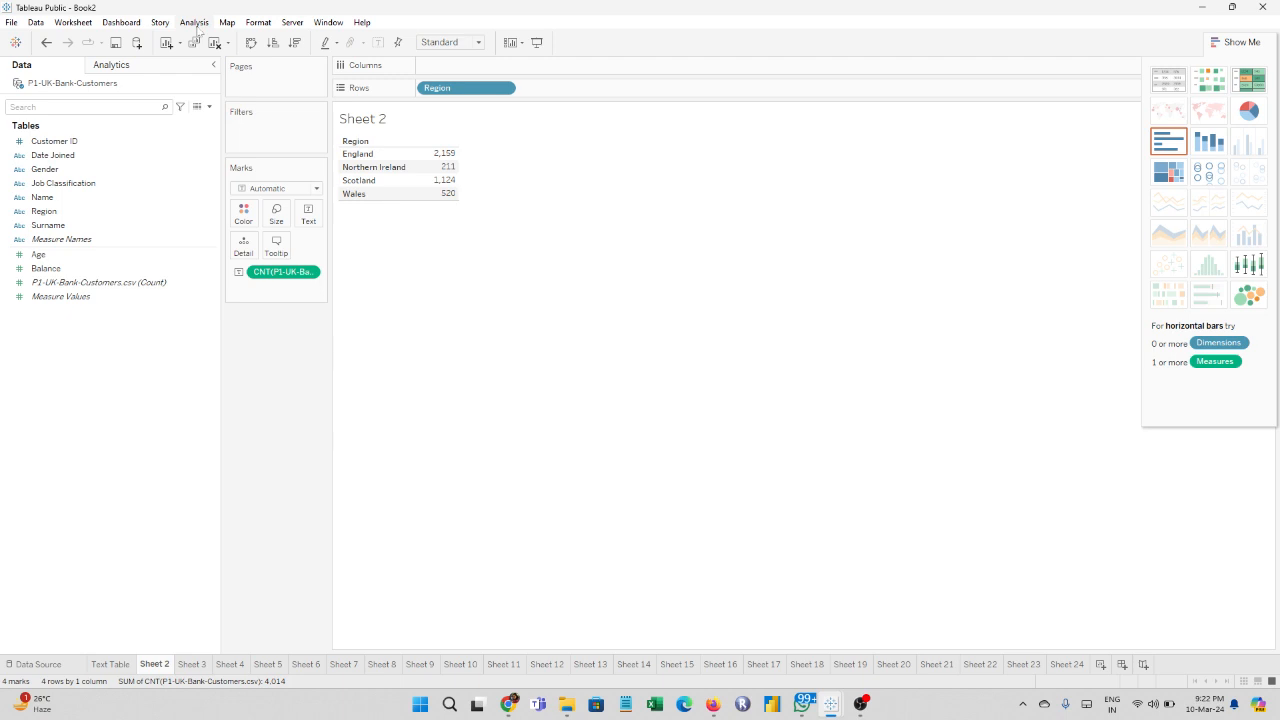
Step: Show column grand totals for the Region count table
left_click(195, 23)
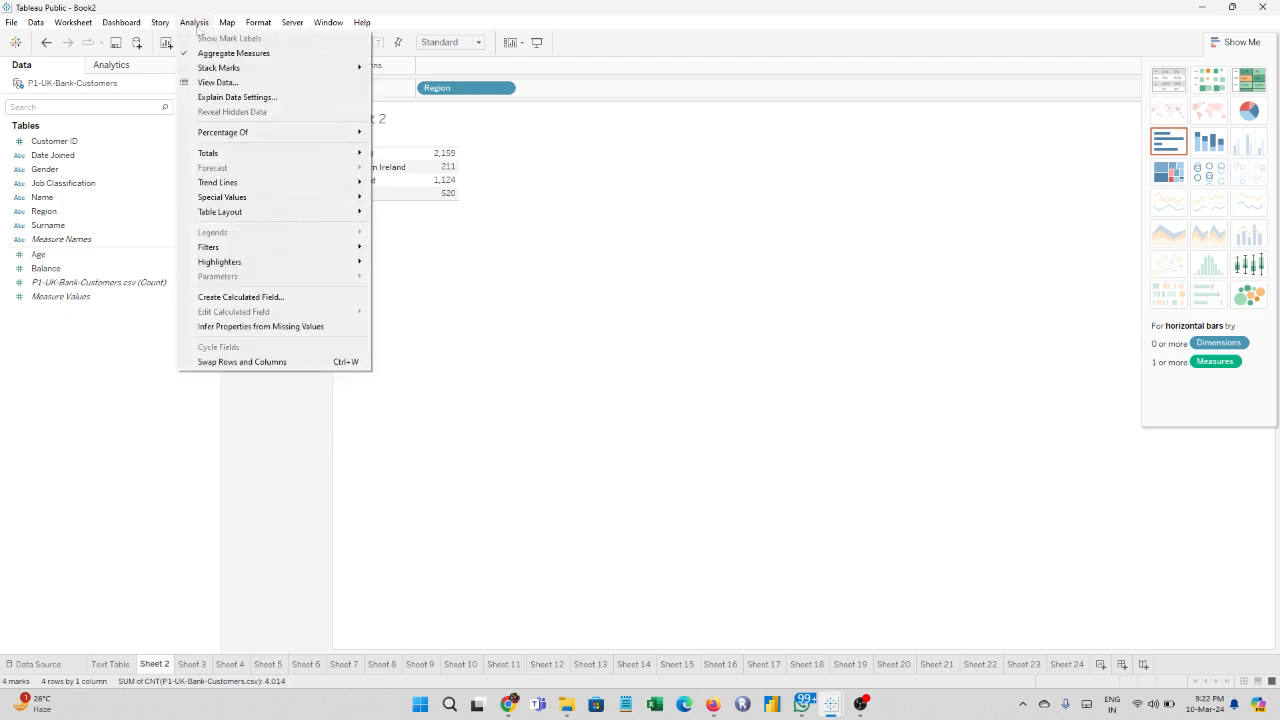
mouse_move(245, 160)
left_click(539, 179)
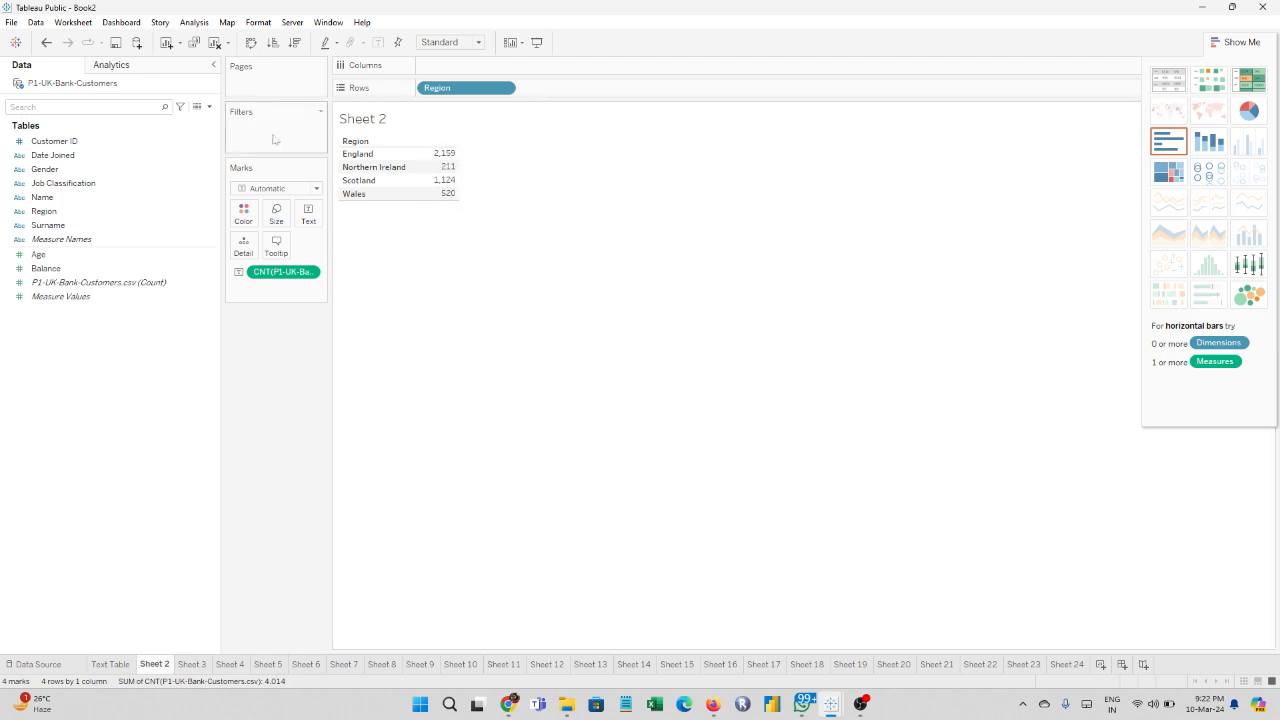
left_click(185, 22)
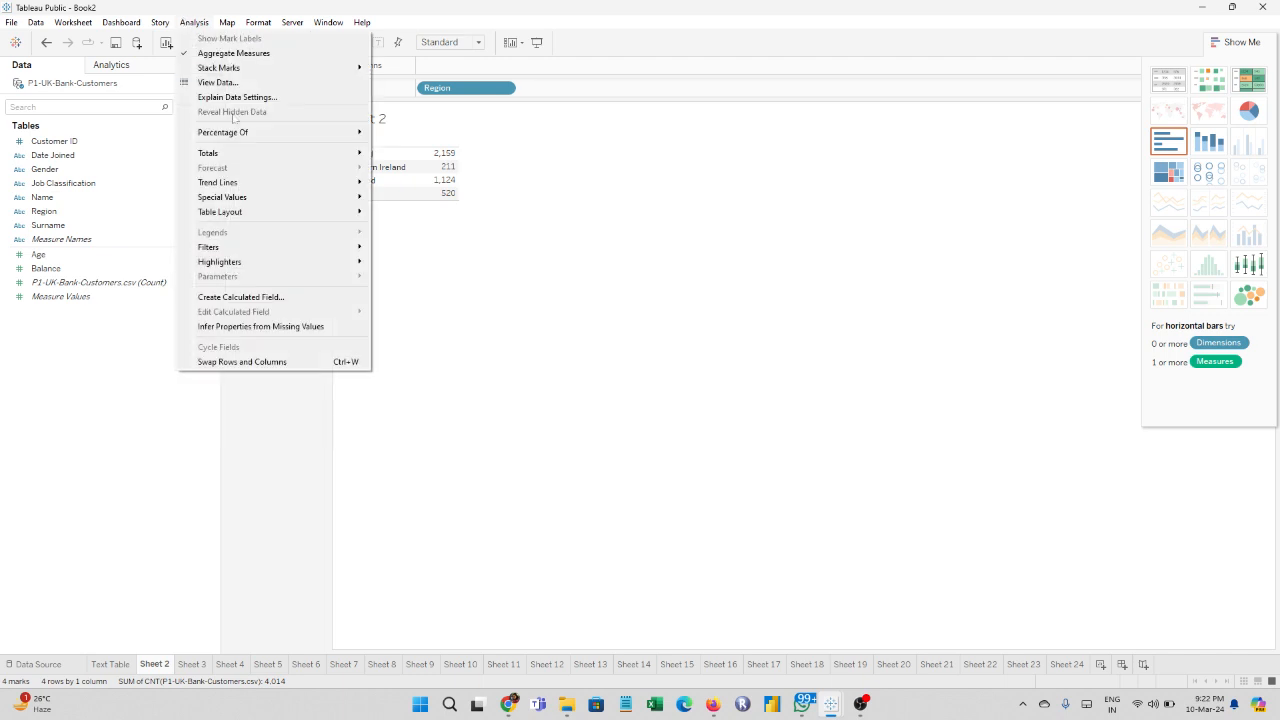
mouse_move(250, 153)
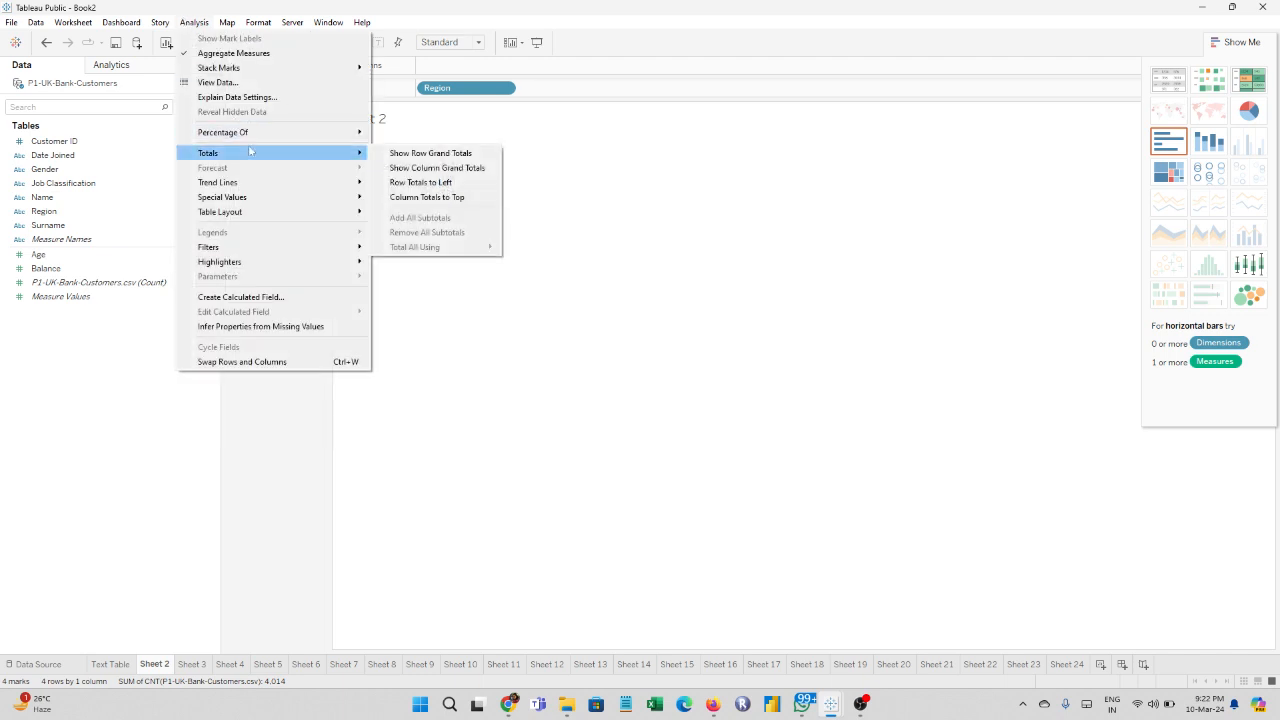
left_click(400, 168)
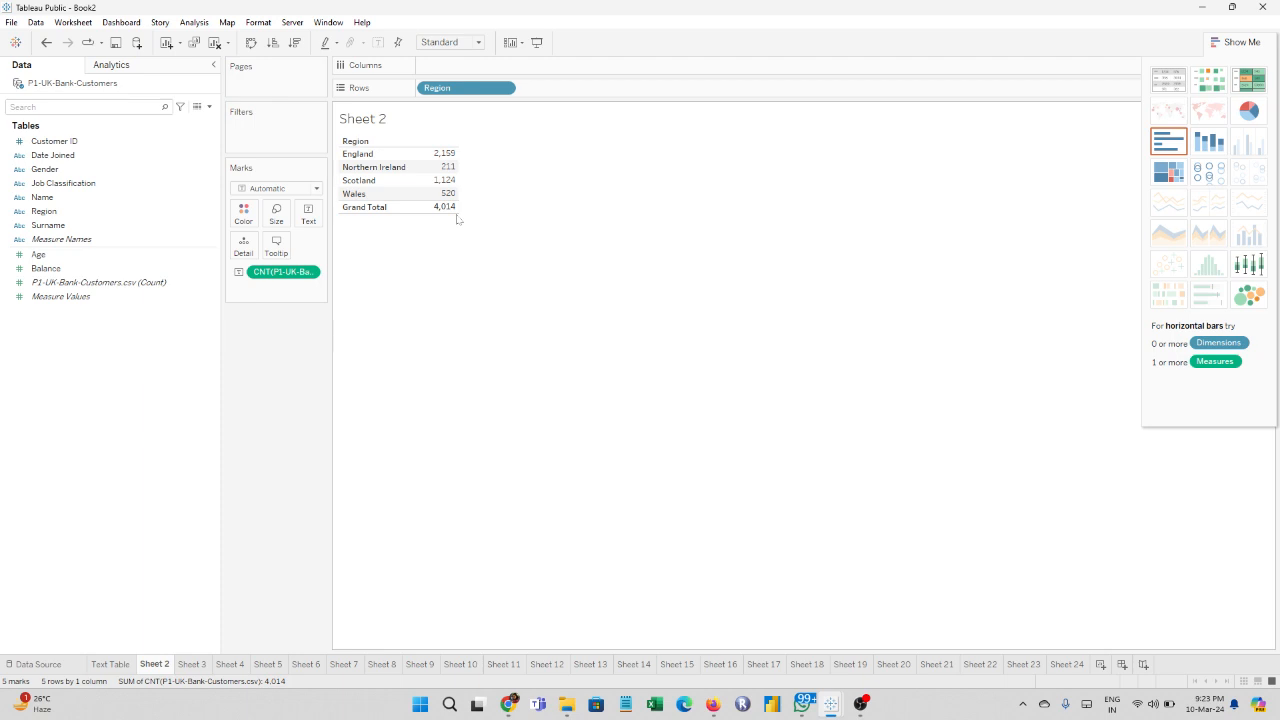
mouse_move(449, 216)
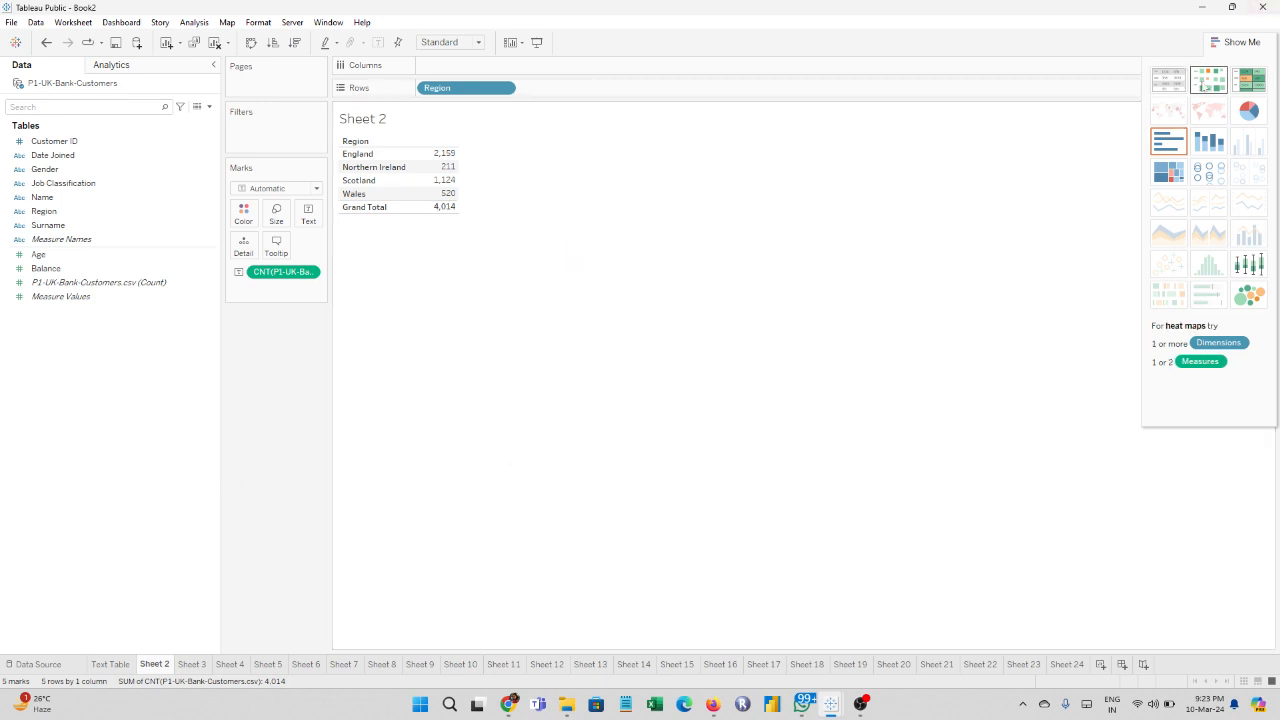
Step: Convert the Region count table to a heat map and increase the size of its square marks
left_click(1206, 87)
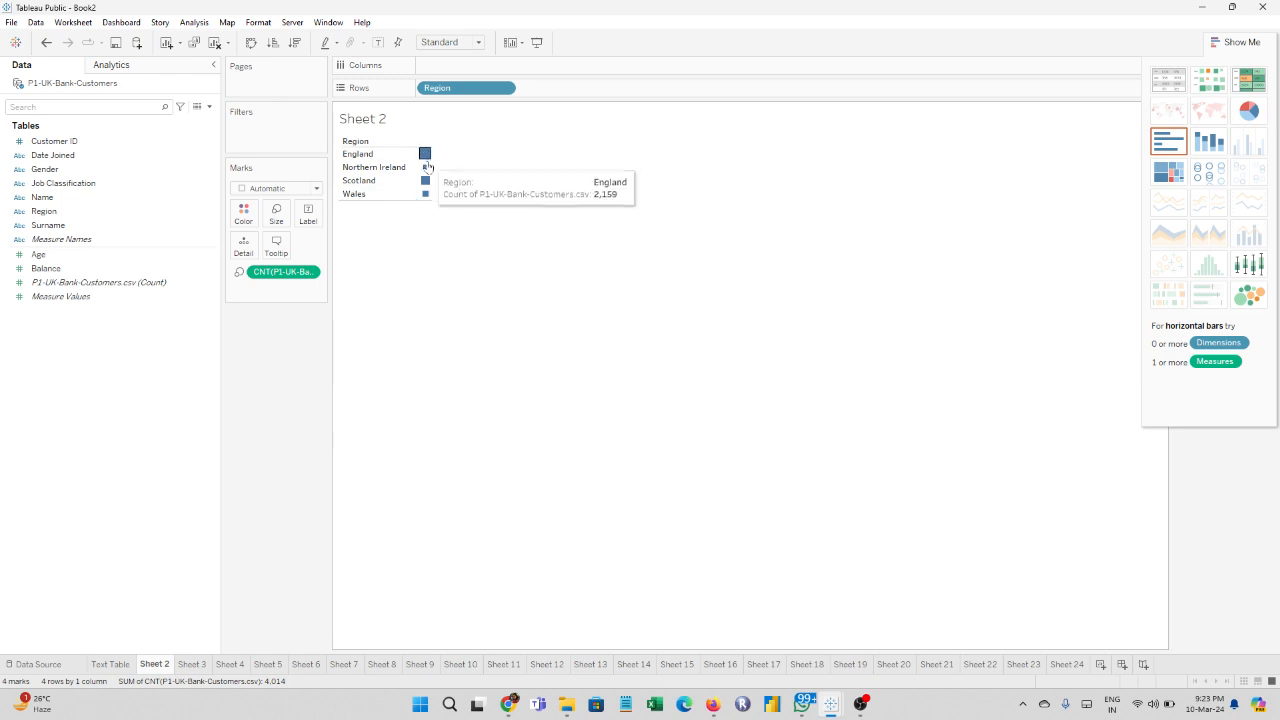
mouse_move(428, 163)
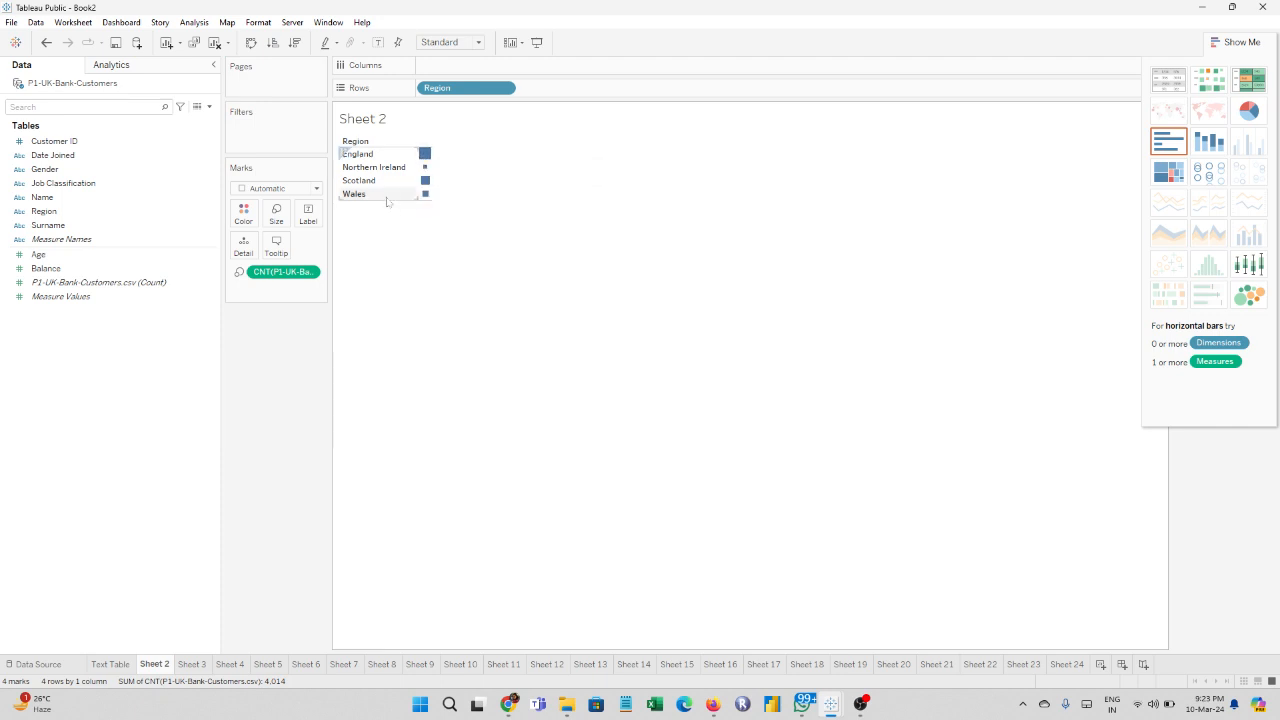
left_click(275, 215)
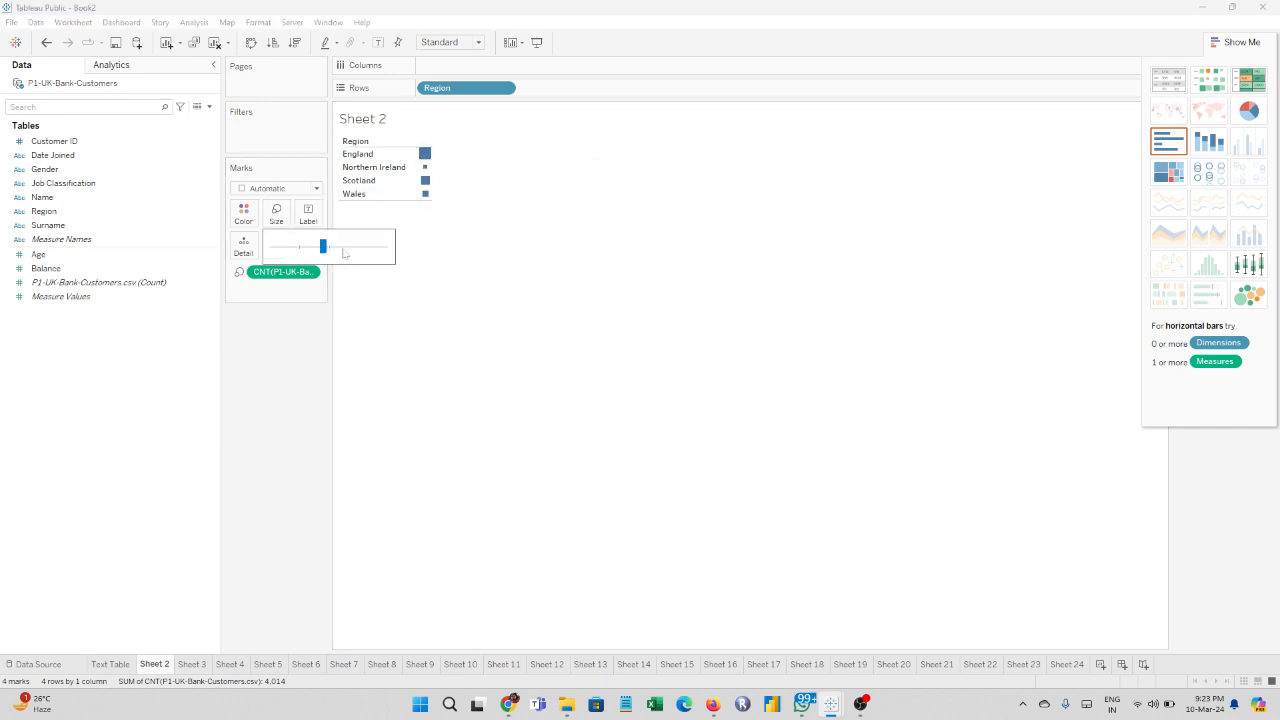
left_click_drag(324, 246, 341, 250)
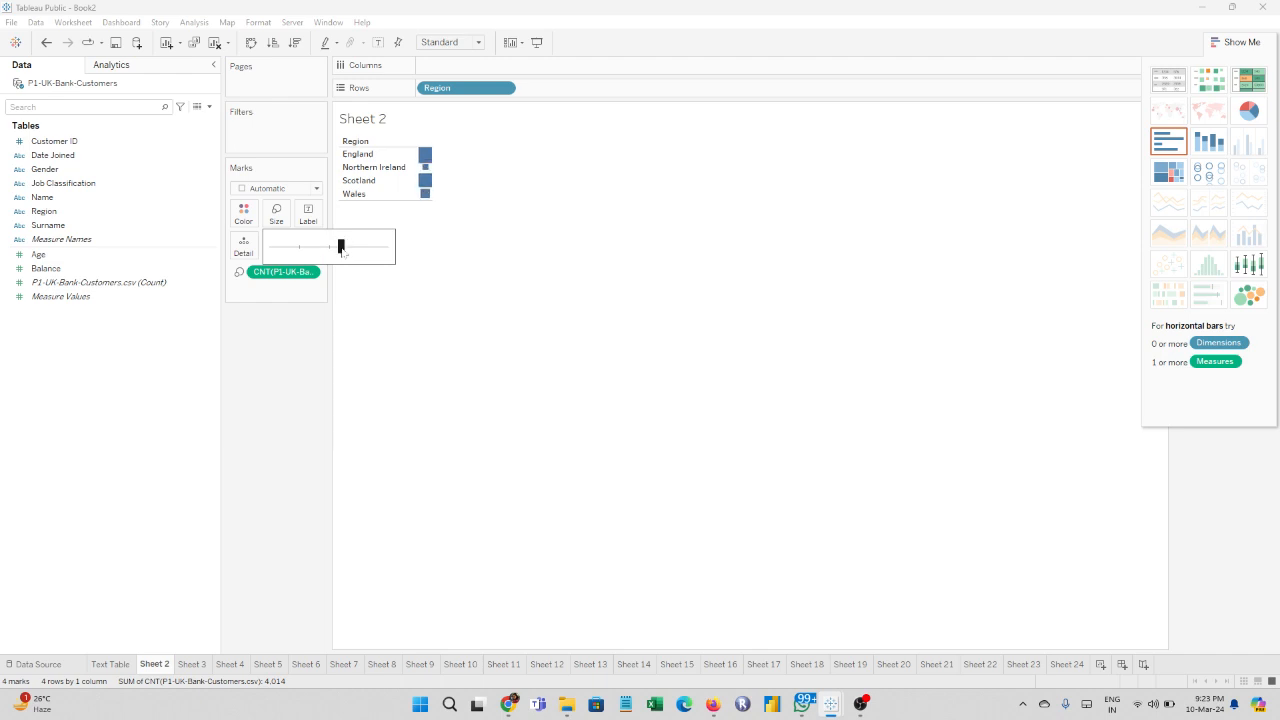
Step: Set the heat map's fit to Entire View and examine the customer count behind each region's square
left_click(479, 43)
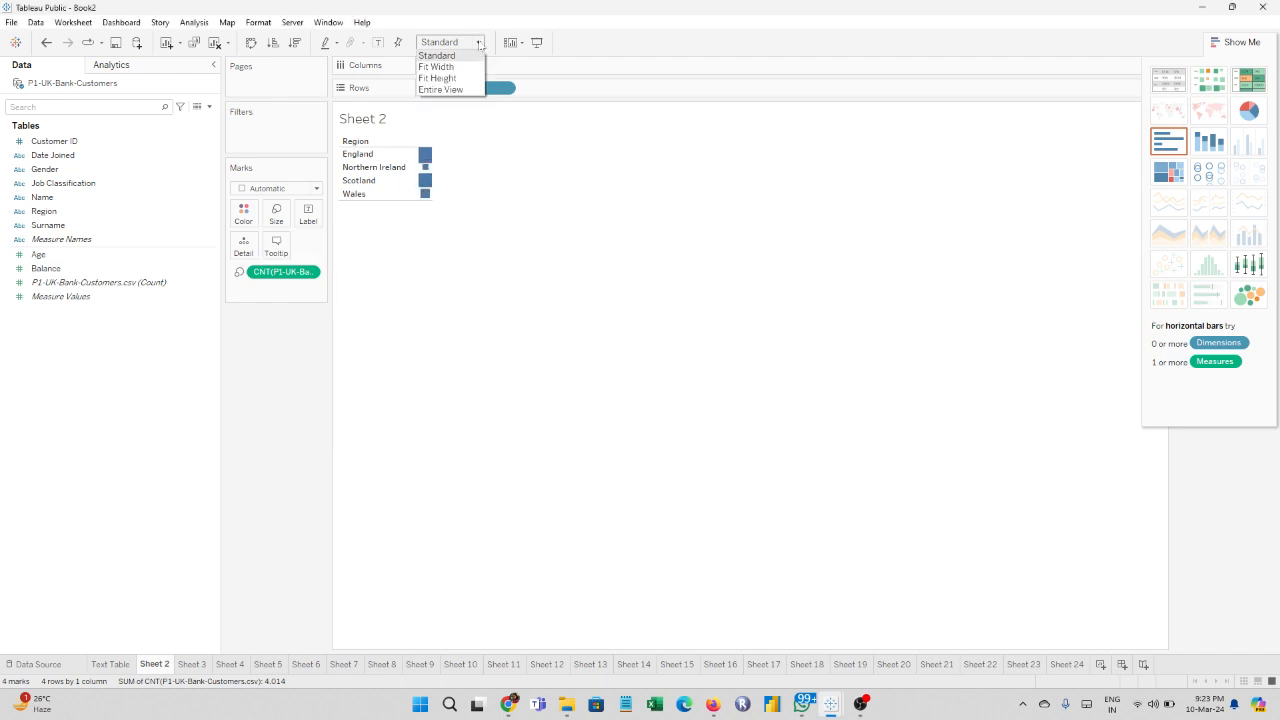
left_click(455, 89)
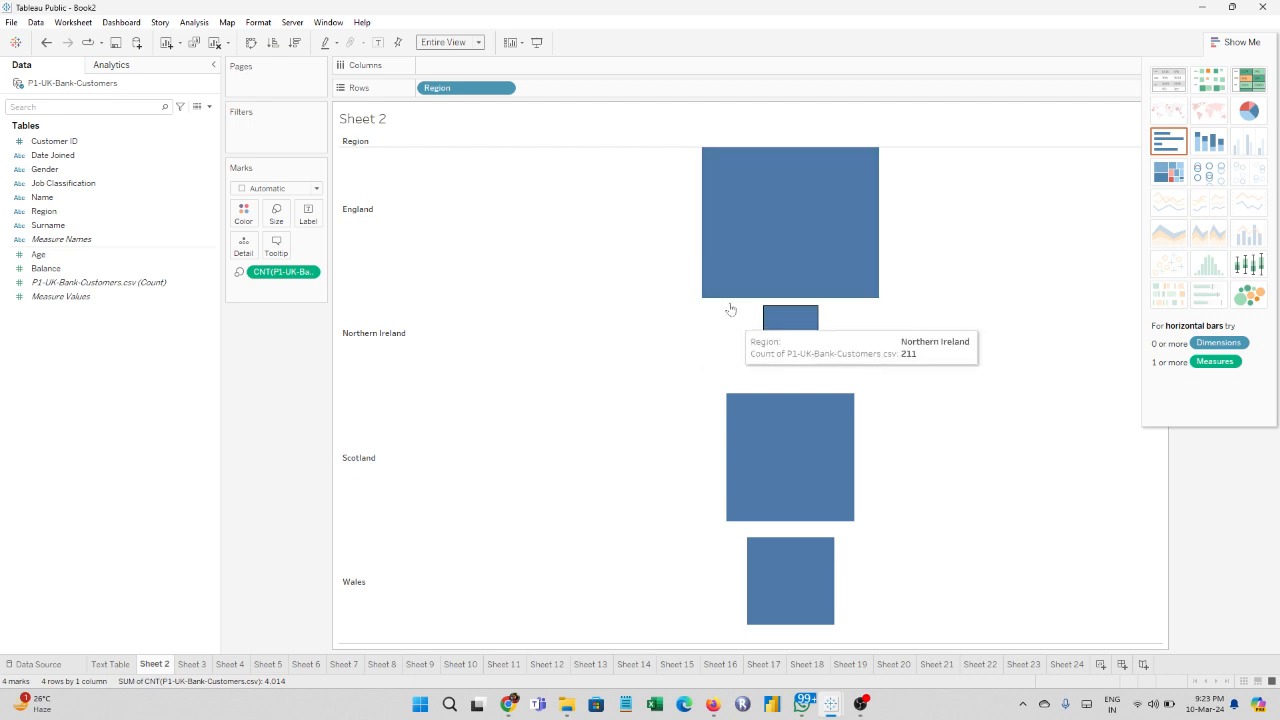
mouse_move(777, 208)
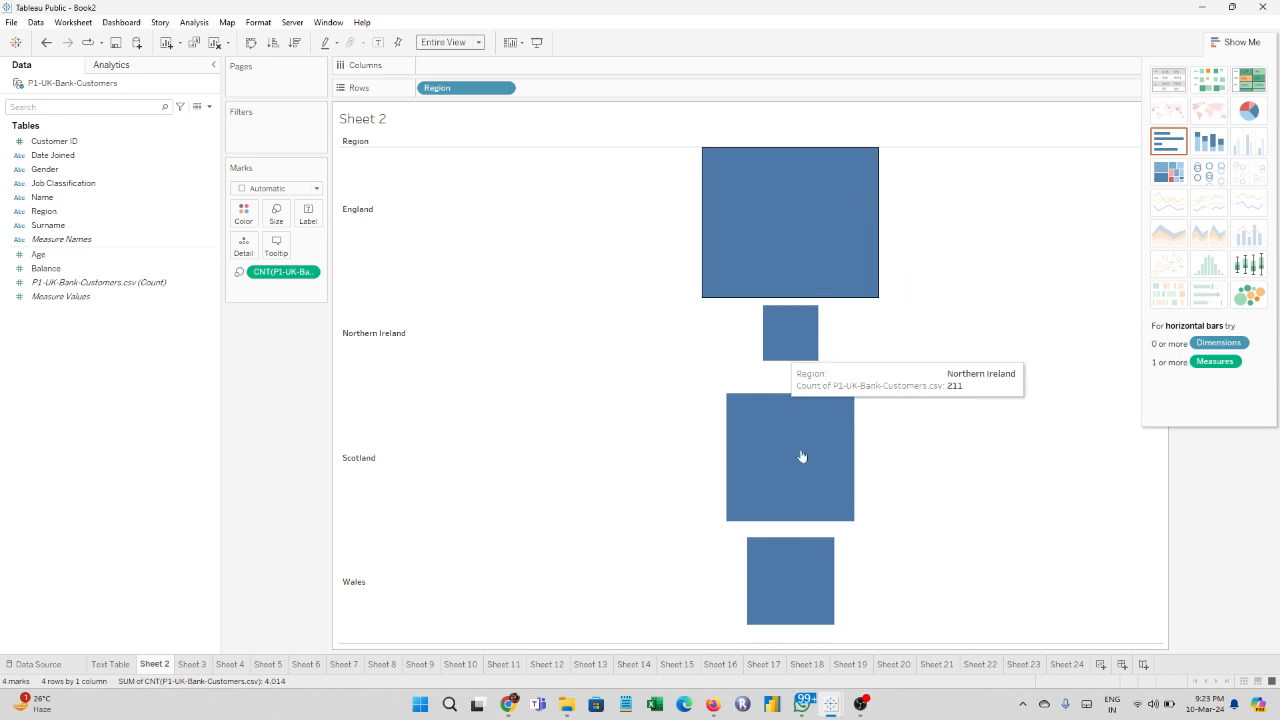
mouse_move(807, 471)
mouse_move(789, 178)
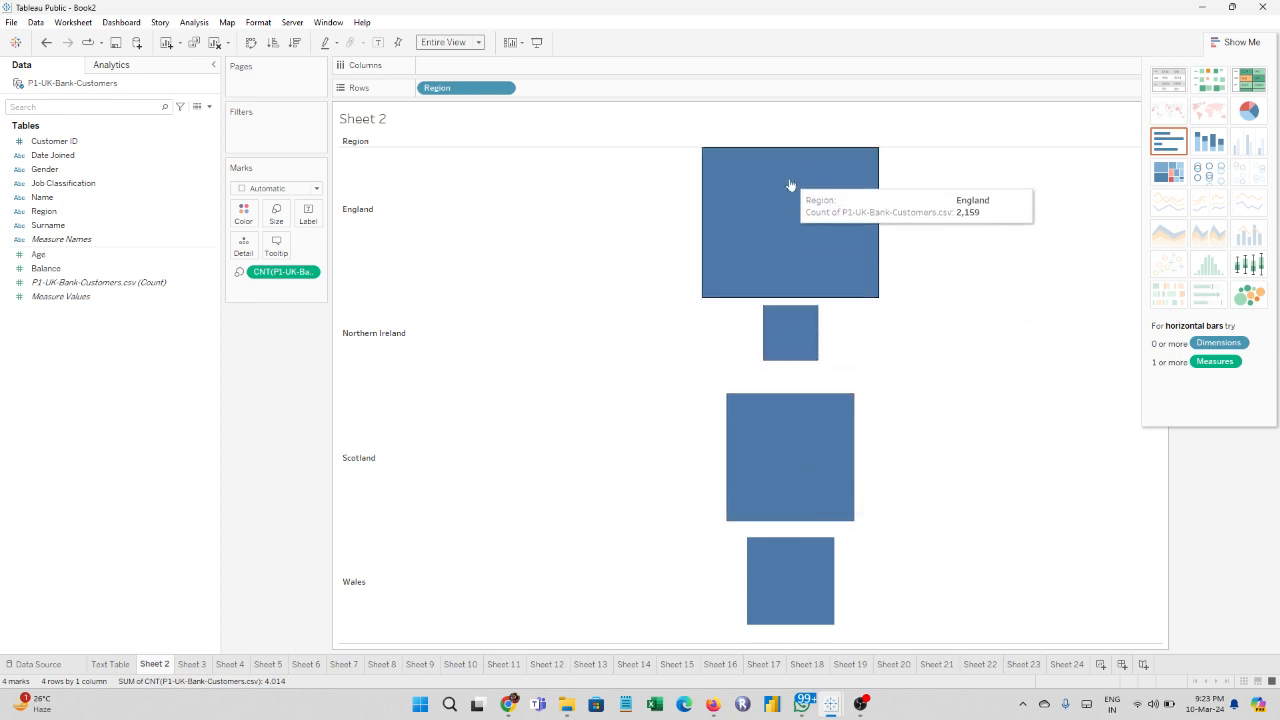
mouse_move(789, 420)
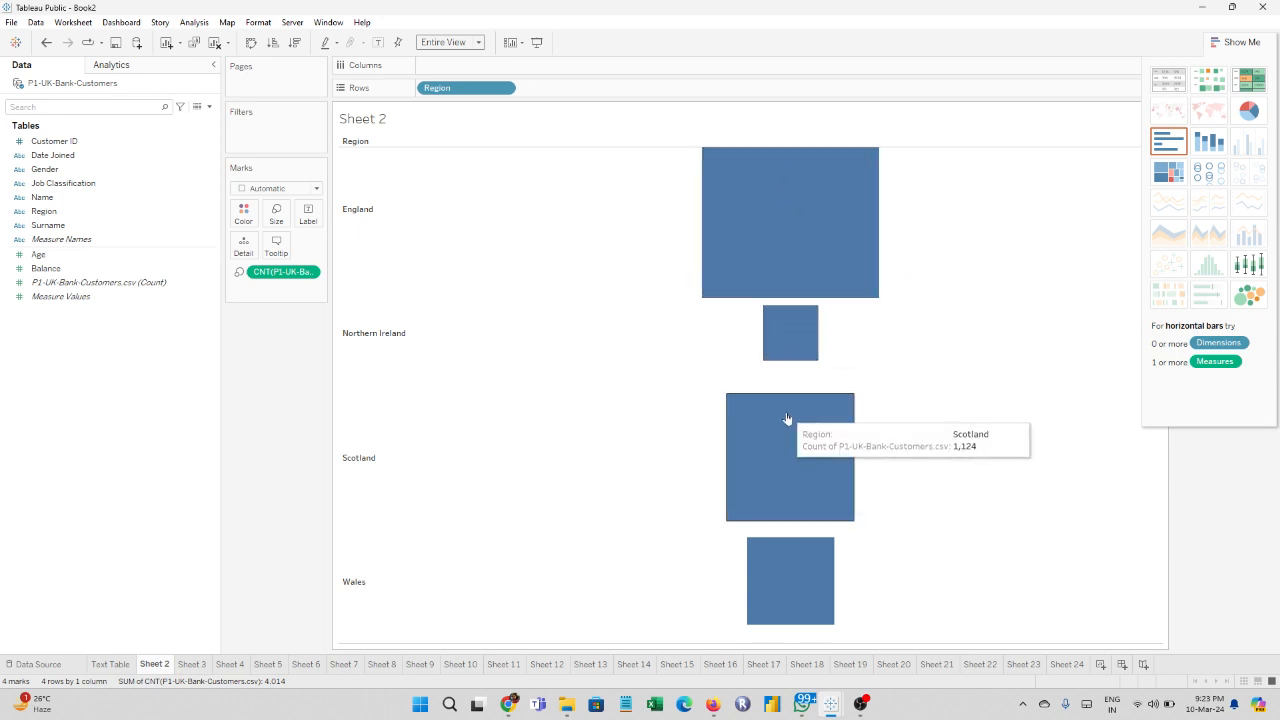
mouse_move(797, 569)
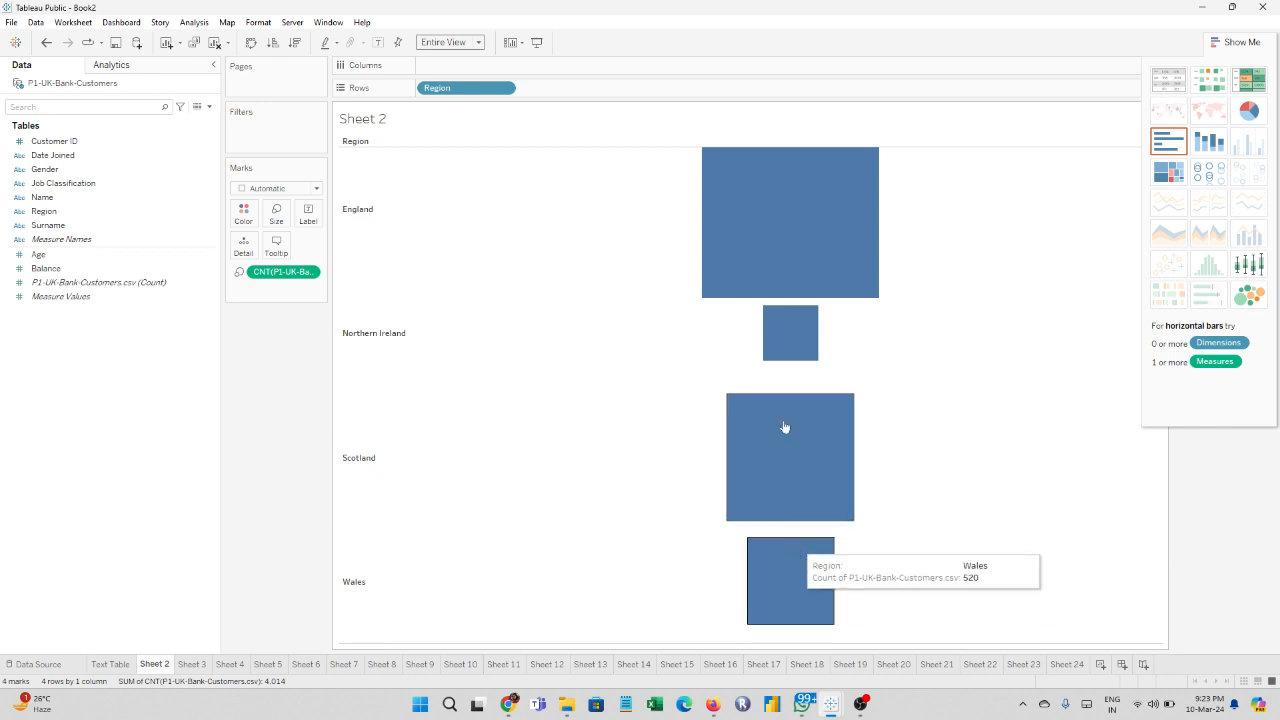
mouse_move(781, 352)
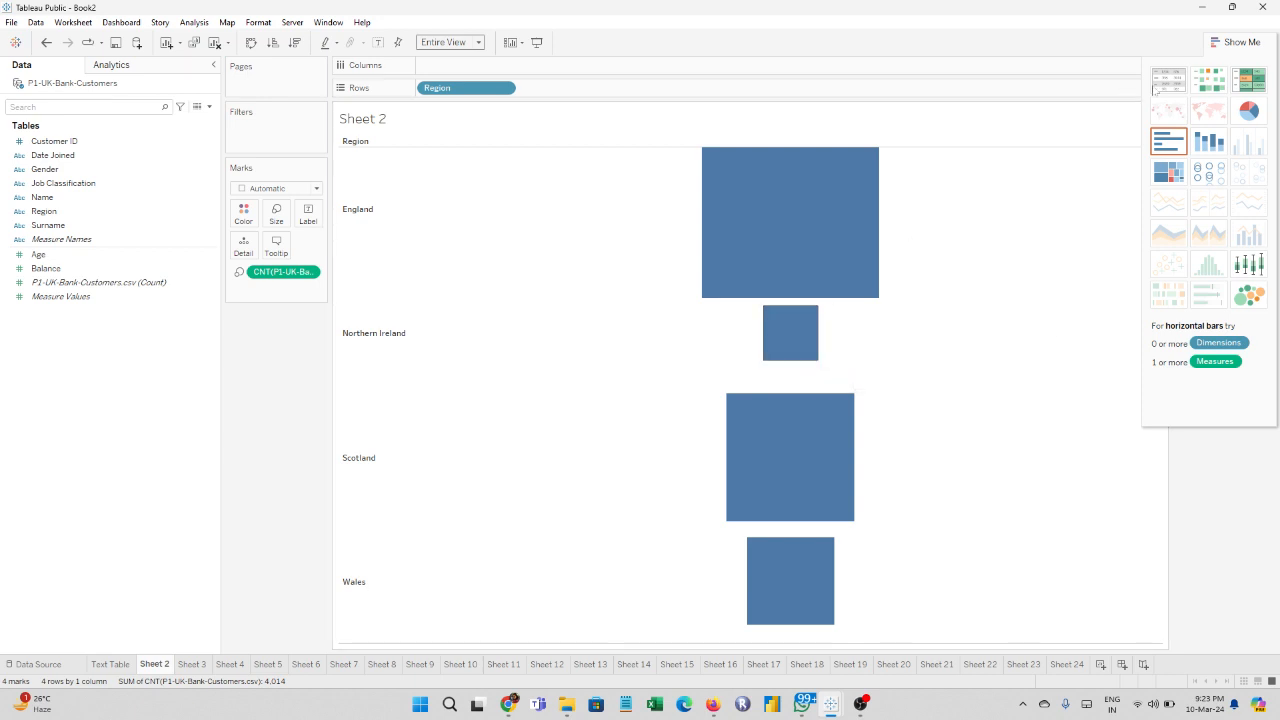
Step: Switch the Region view to a text table and back to a heat map, and fit it to Entire View
left_click(1157, 89)
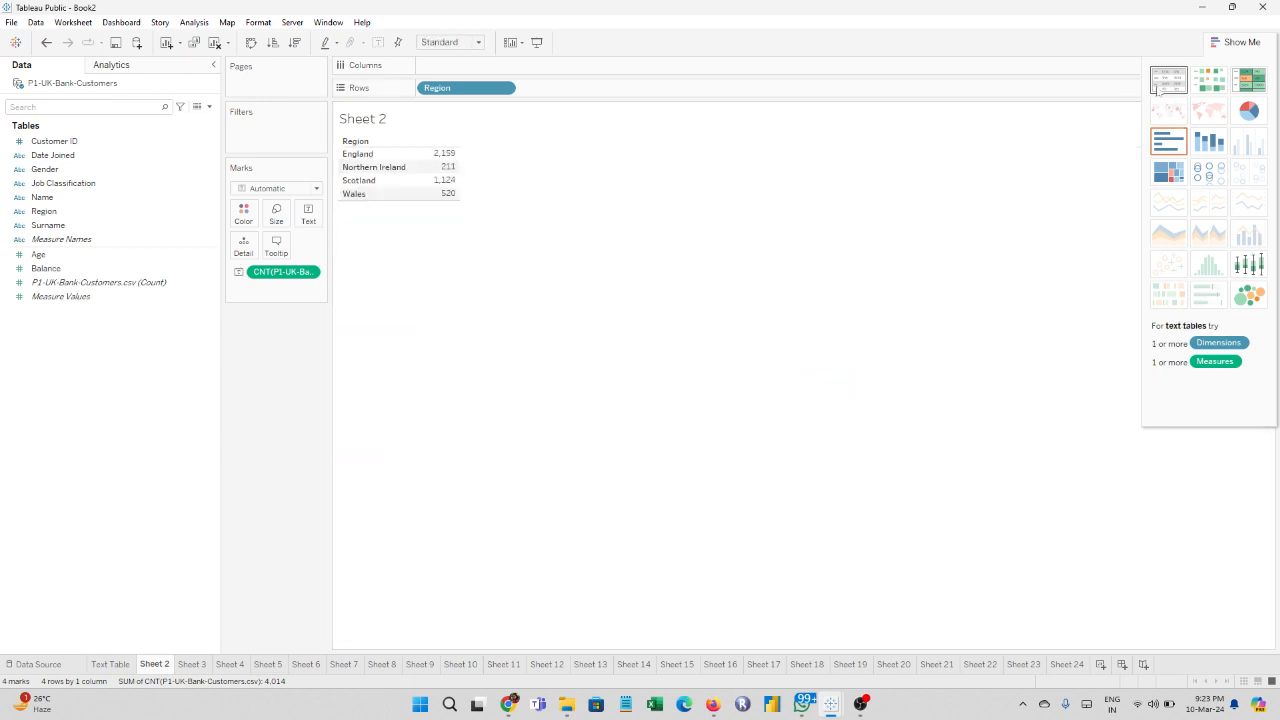
left_click(1218, 91)
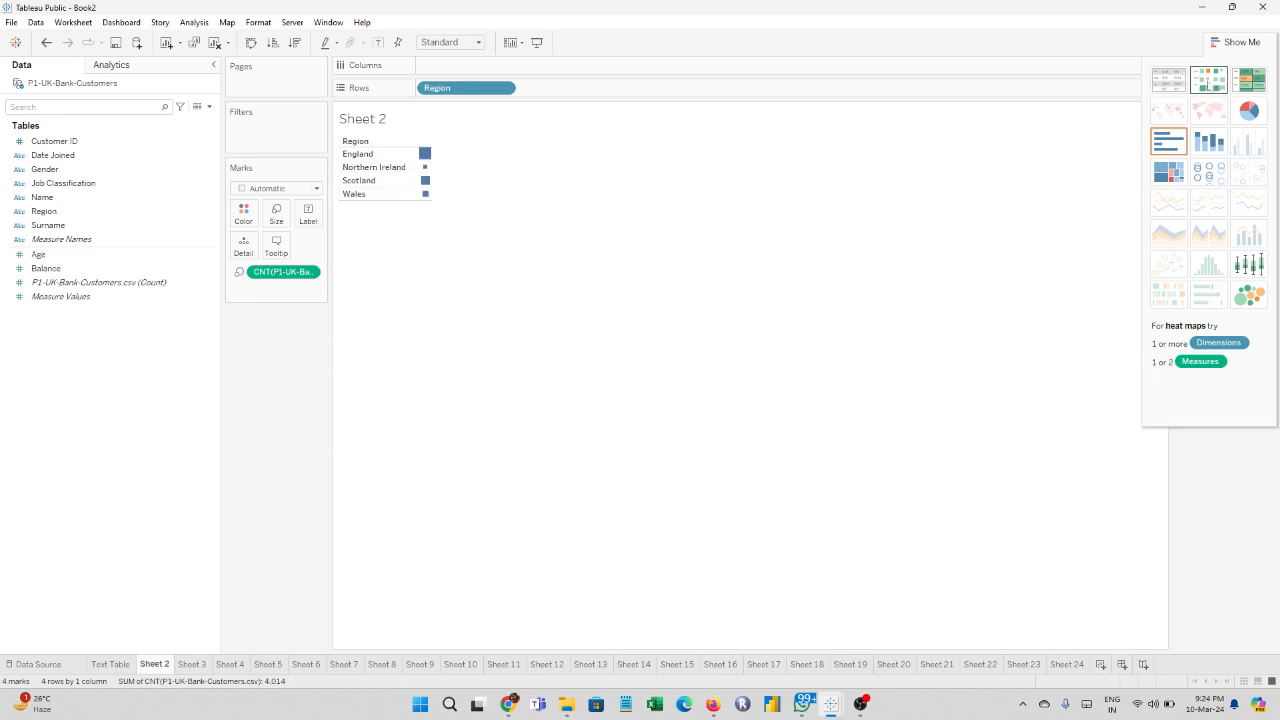
left_click(482, 44)
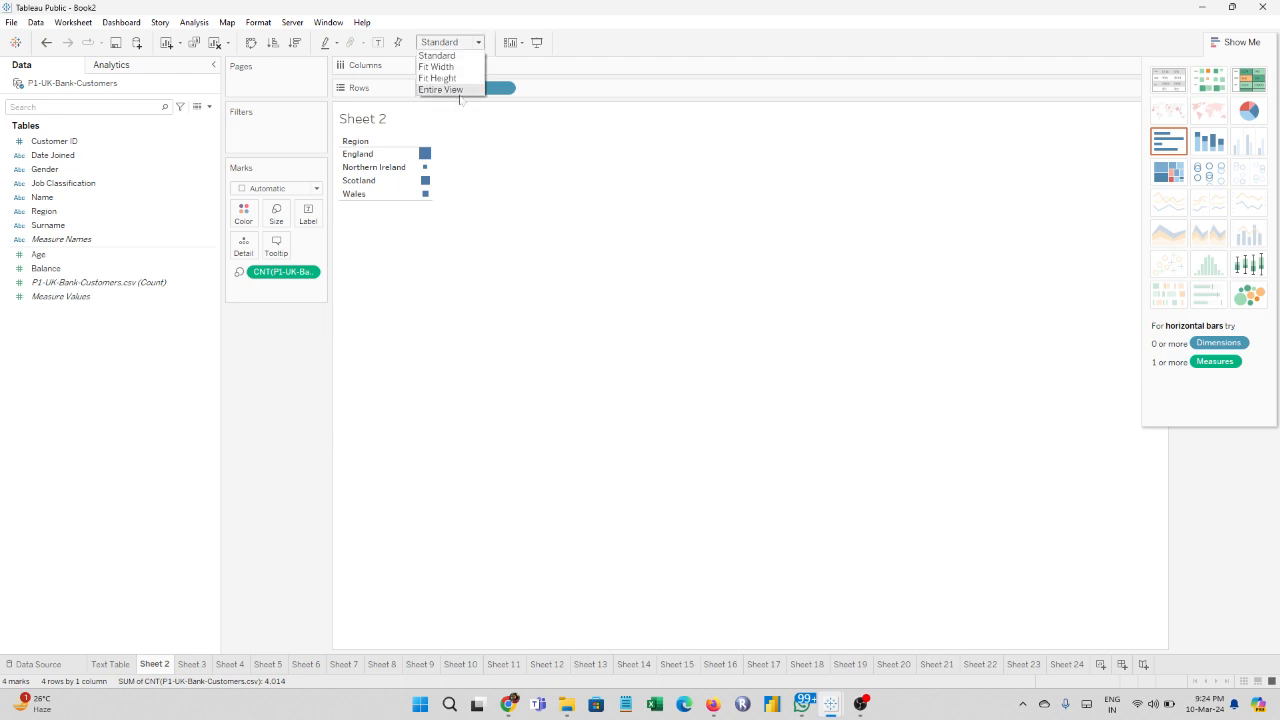
left_click(458, 87)
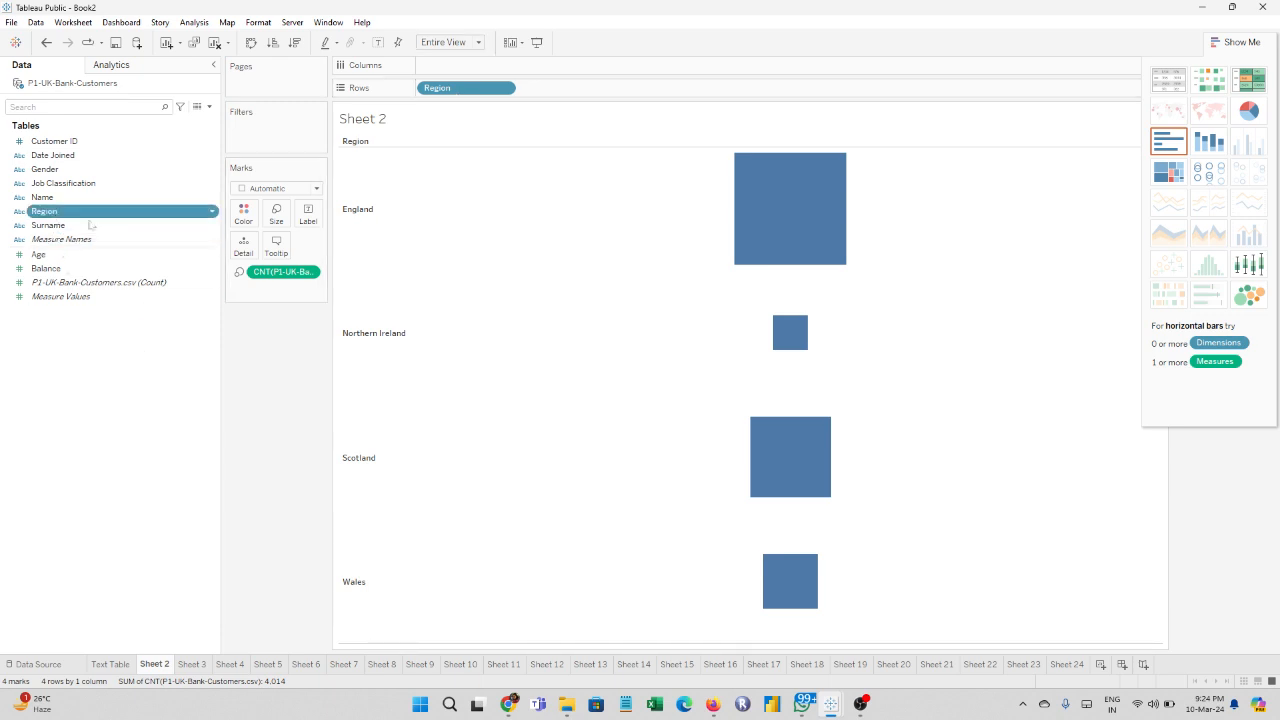
Step: Color the heat map squares by Region and label them with P1-UK-Bank-Customers.csv (Count), keeping Show Me clear of the labels
left_click_drag(50, 212, 247, 222)
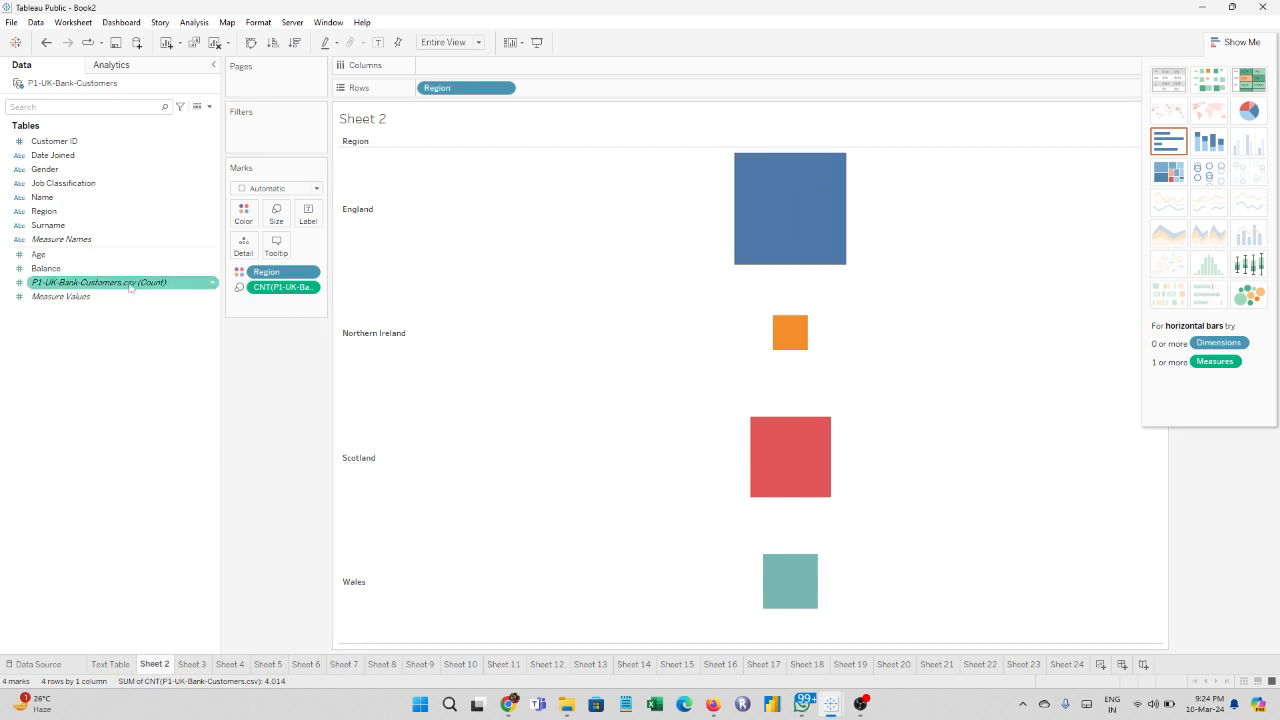
left_click_drag(132, 284, 318, 218)
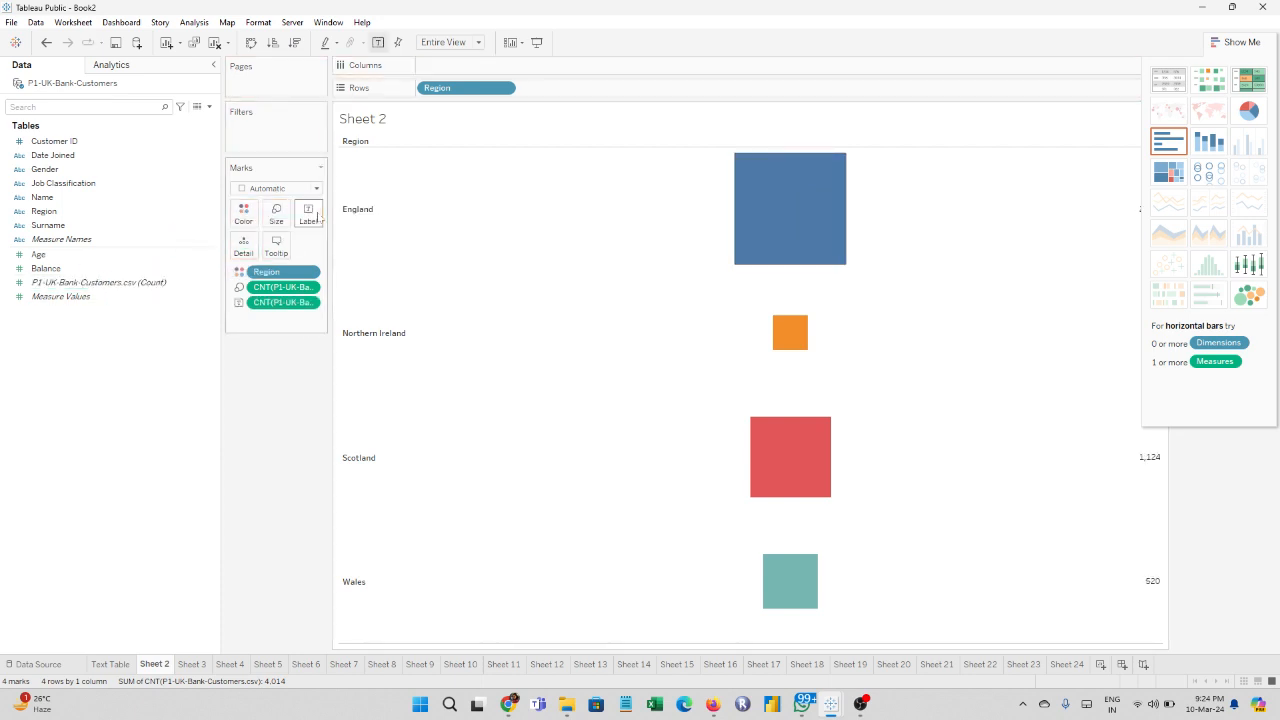
left_click(1242, 42)
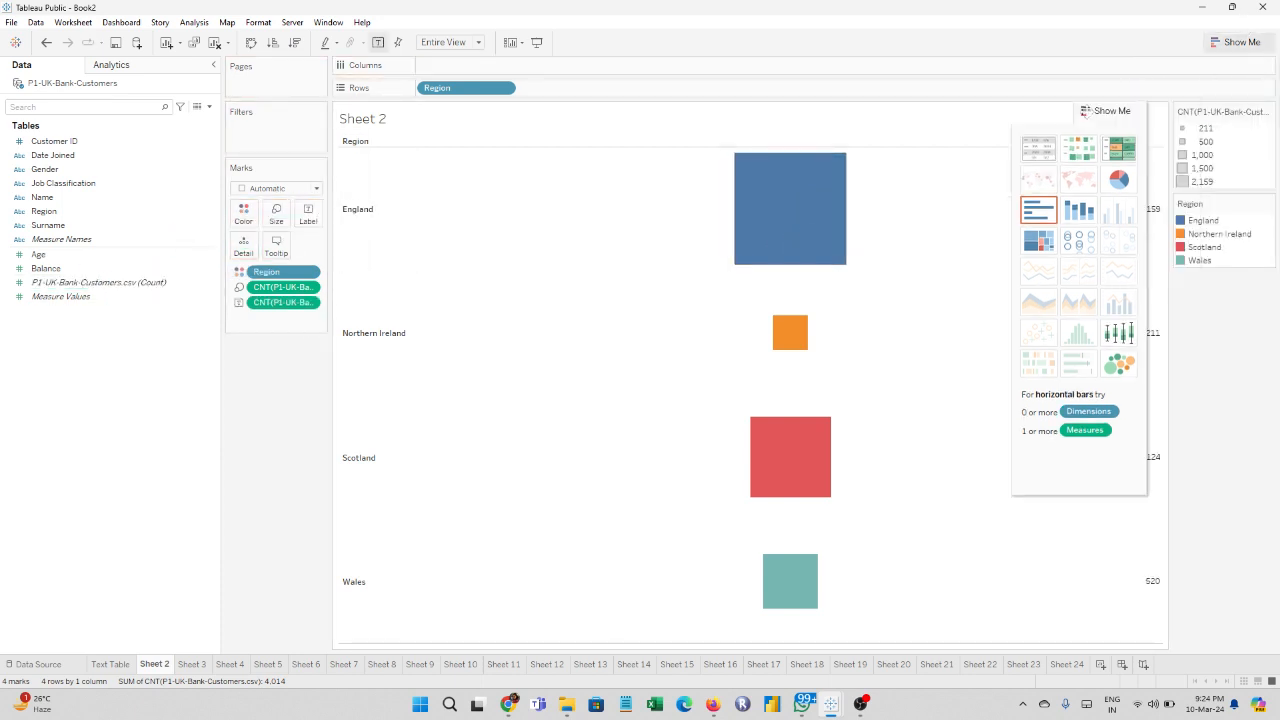
left_click_drag(1112, 106, 150, 330)
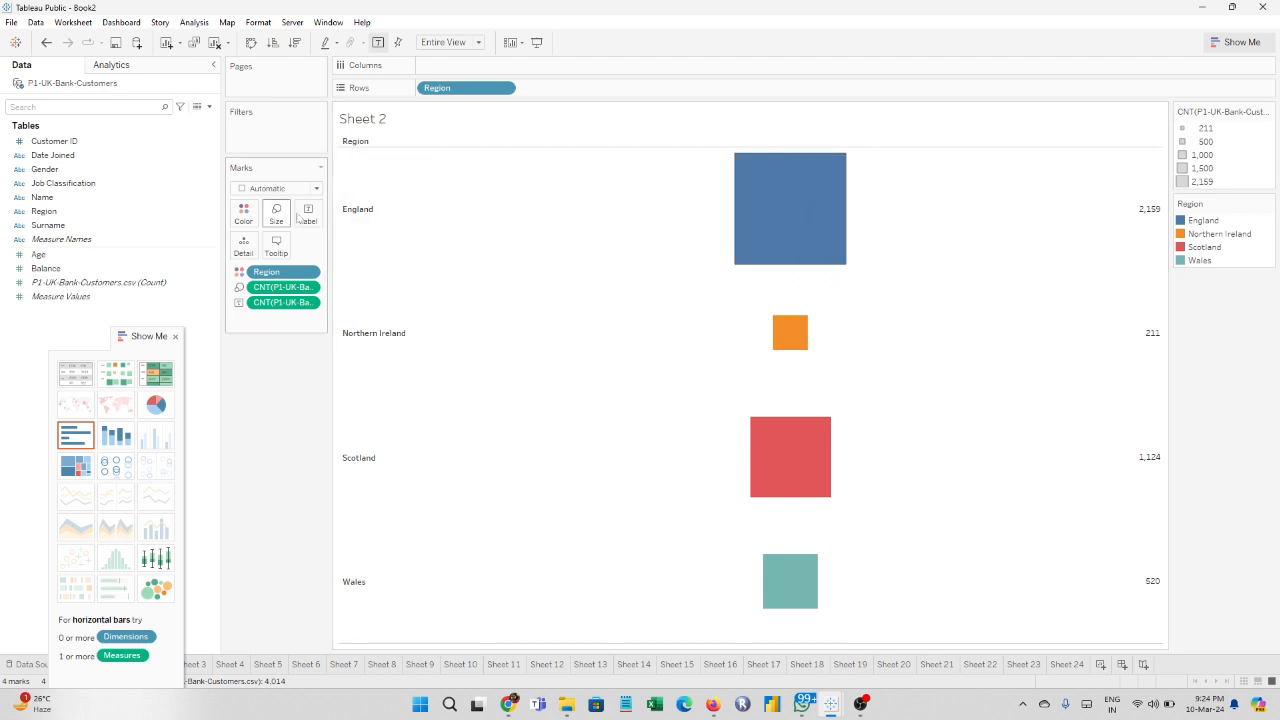
Step: Center the count labels horizontally on the heat map squares
left_click(309, 215)
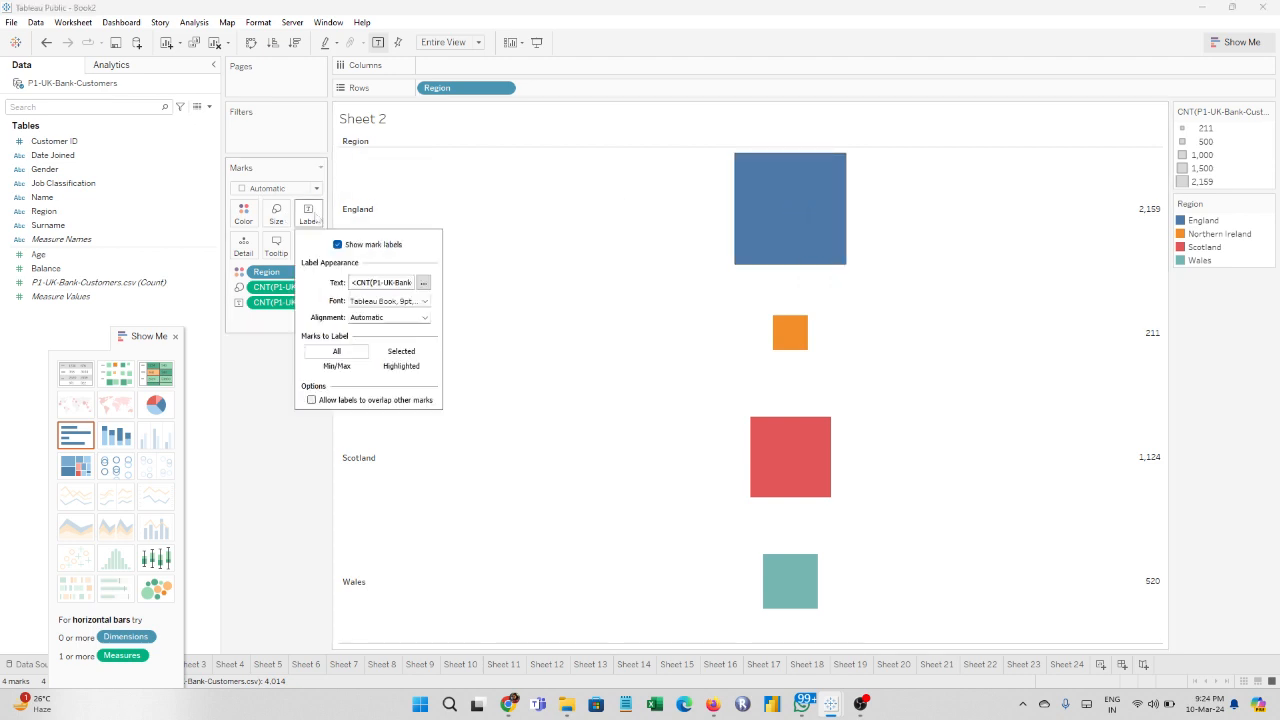
left_click(424, 317)
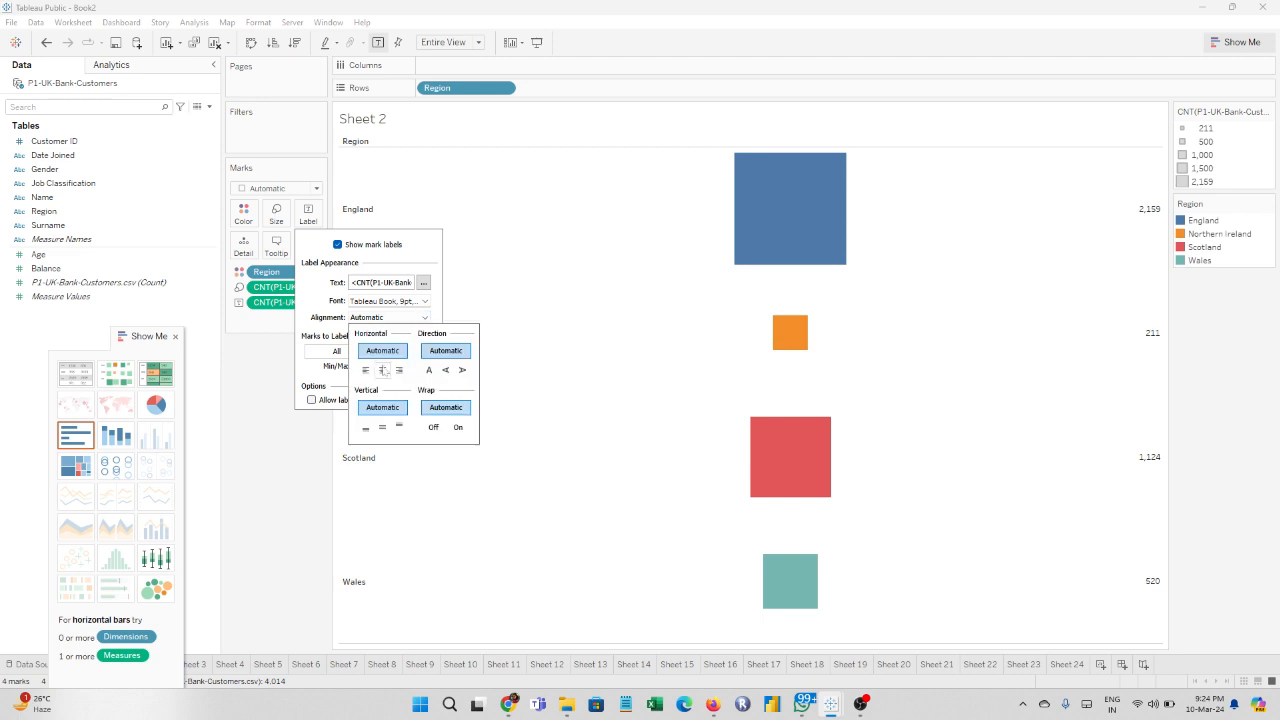
left_click(383, 370)
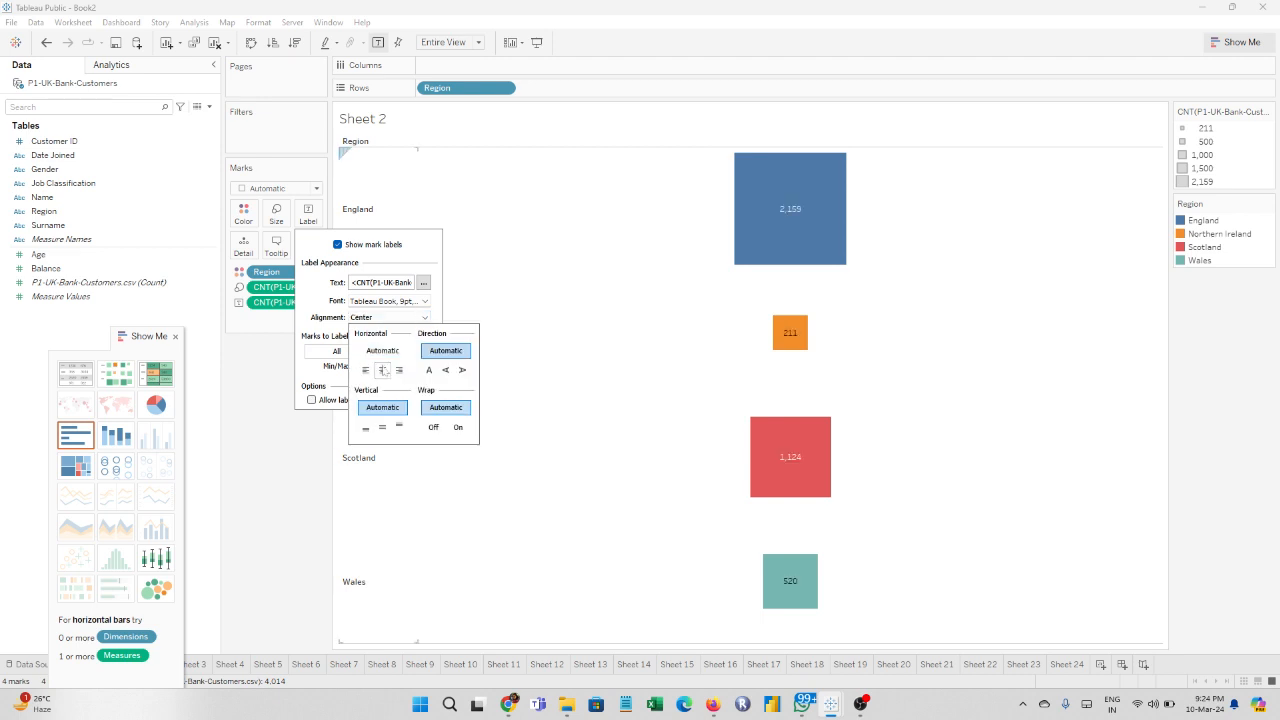
Step: Set the heat map's count labels to 18 pt bold
left_click(425, 301)
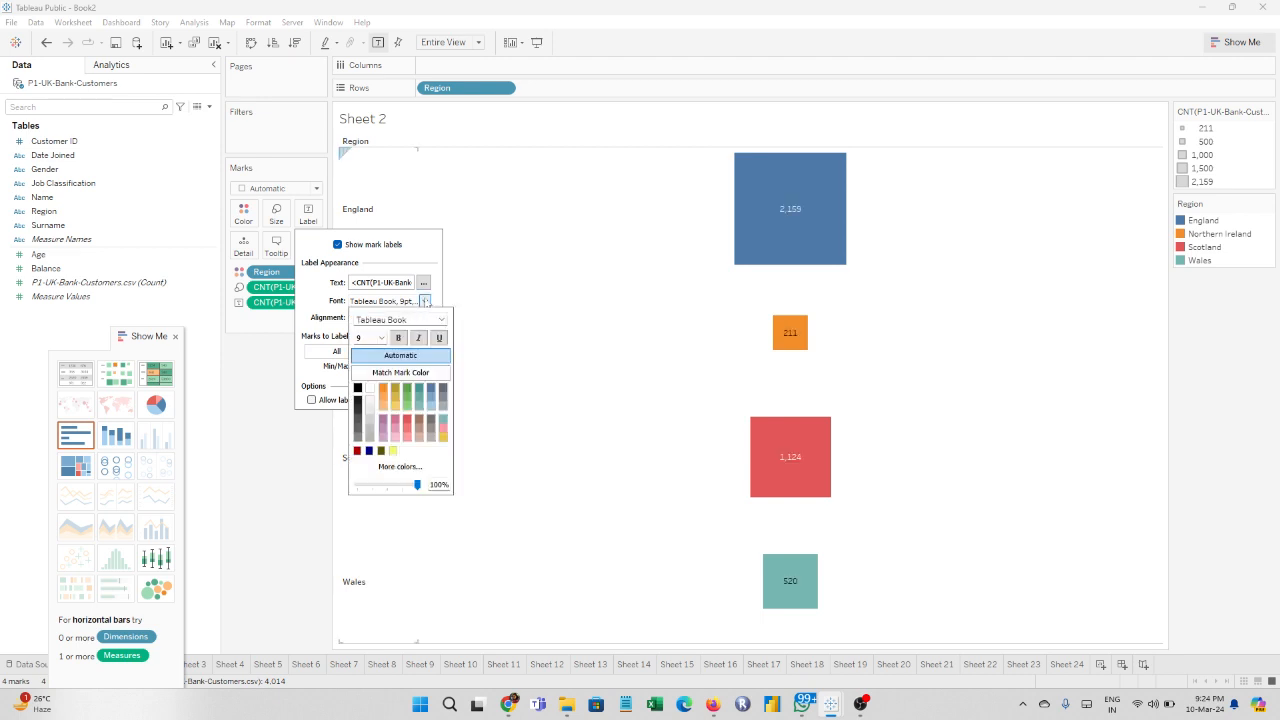
left_click(381, 337)
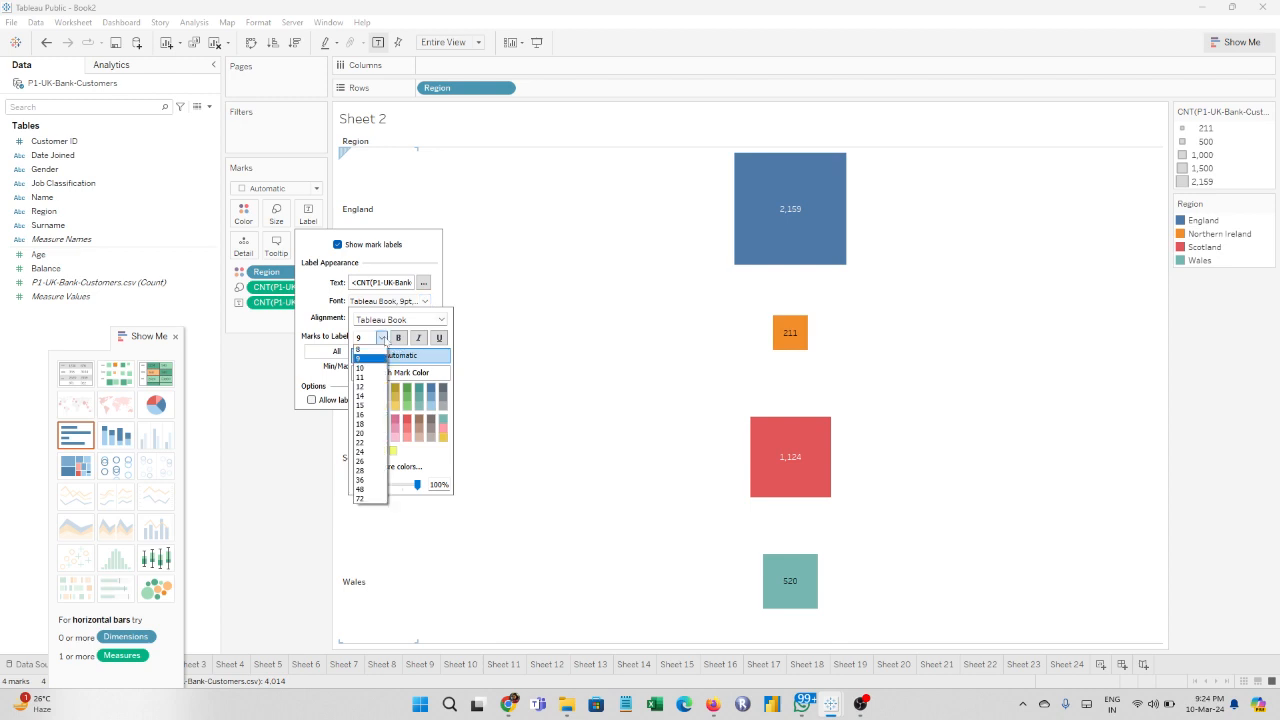
left_click(368, 396)
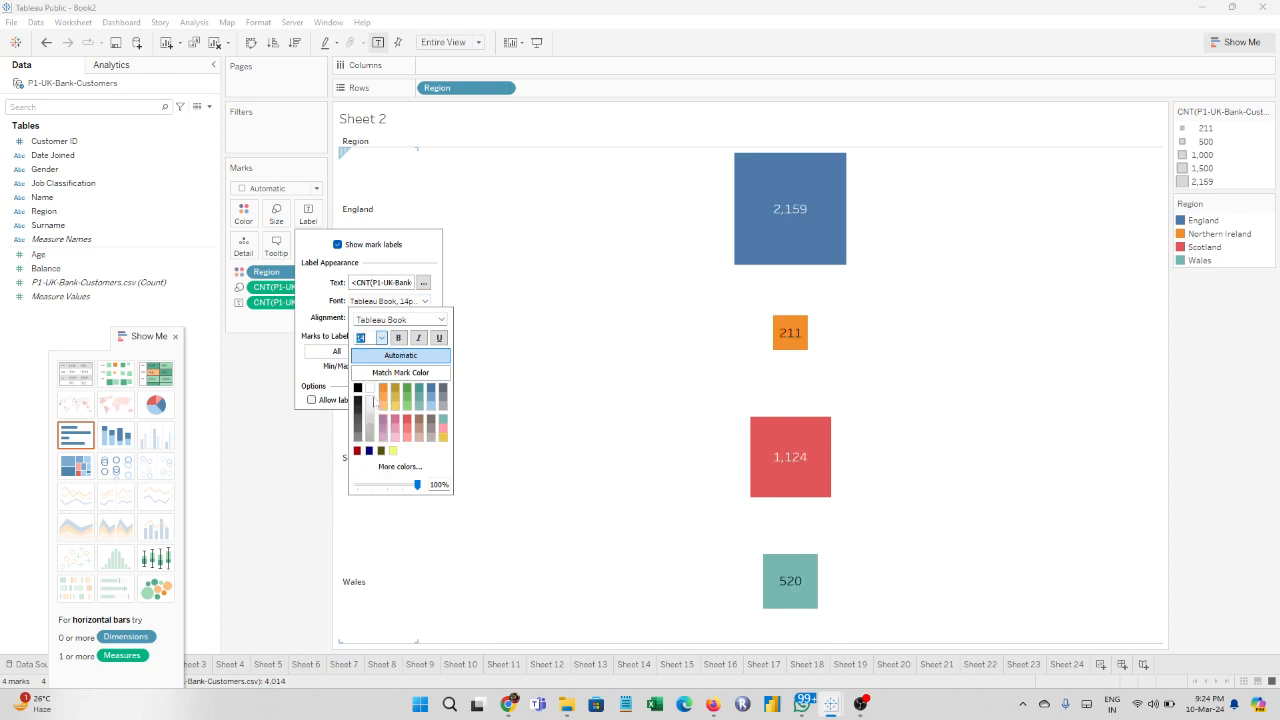
left_click(381, 337)
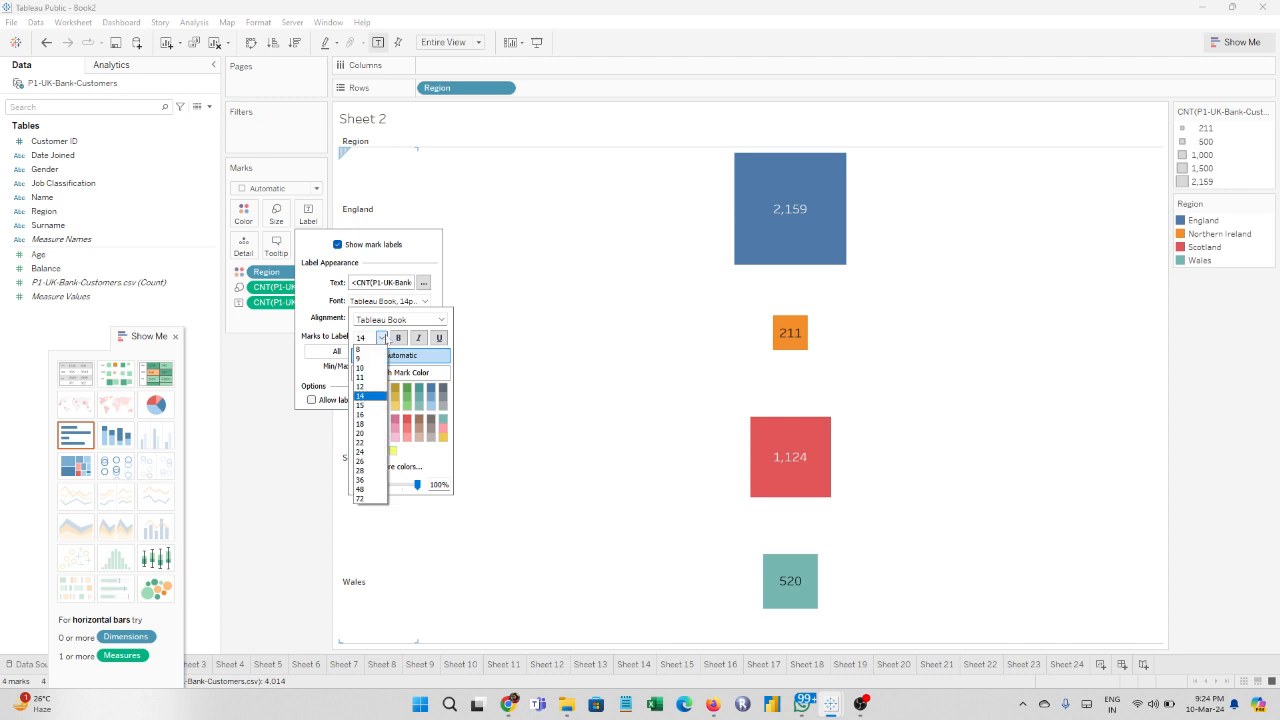
left_click(376, 424)
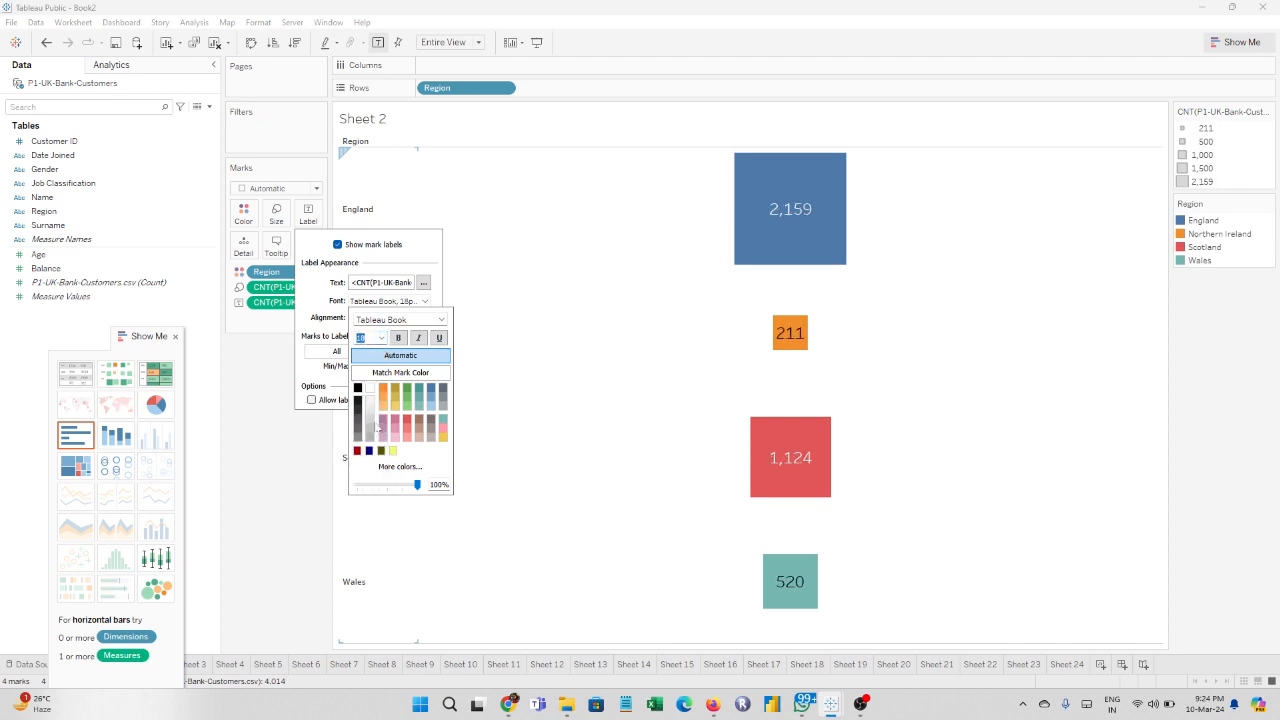
left_click(398, 337)
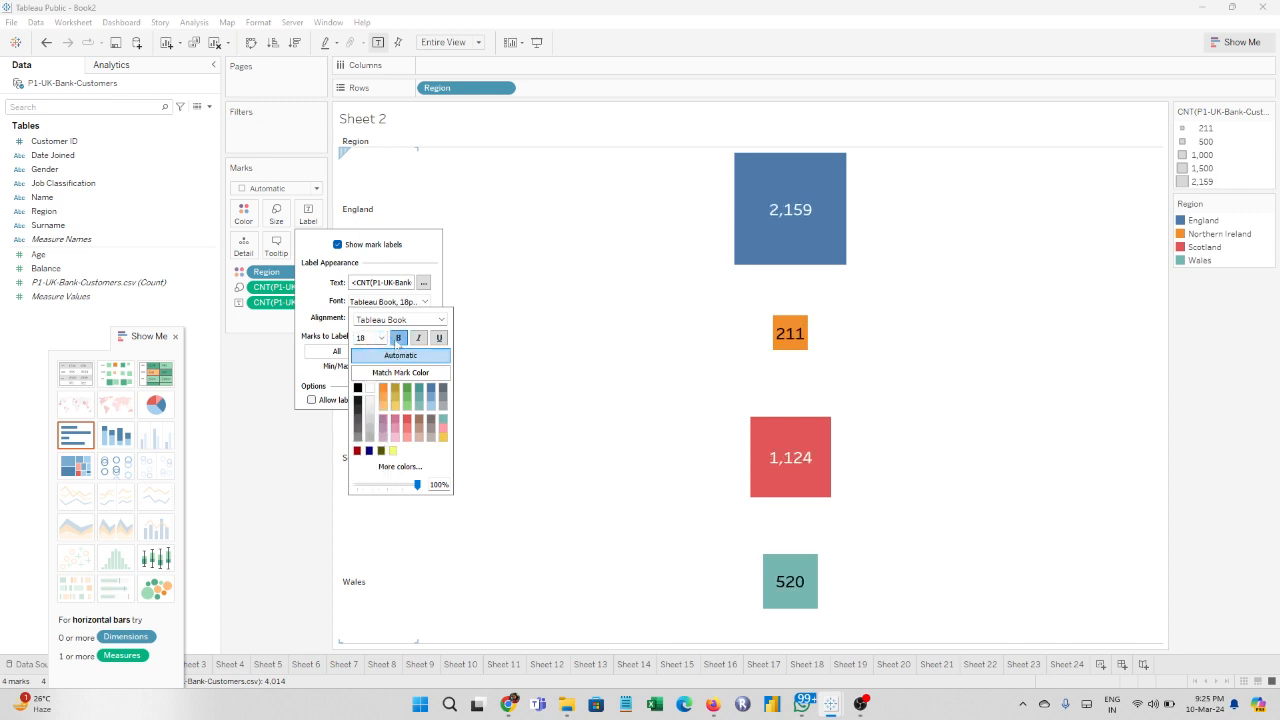
left_click(535, 334)
left_click(535, 334)
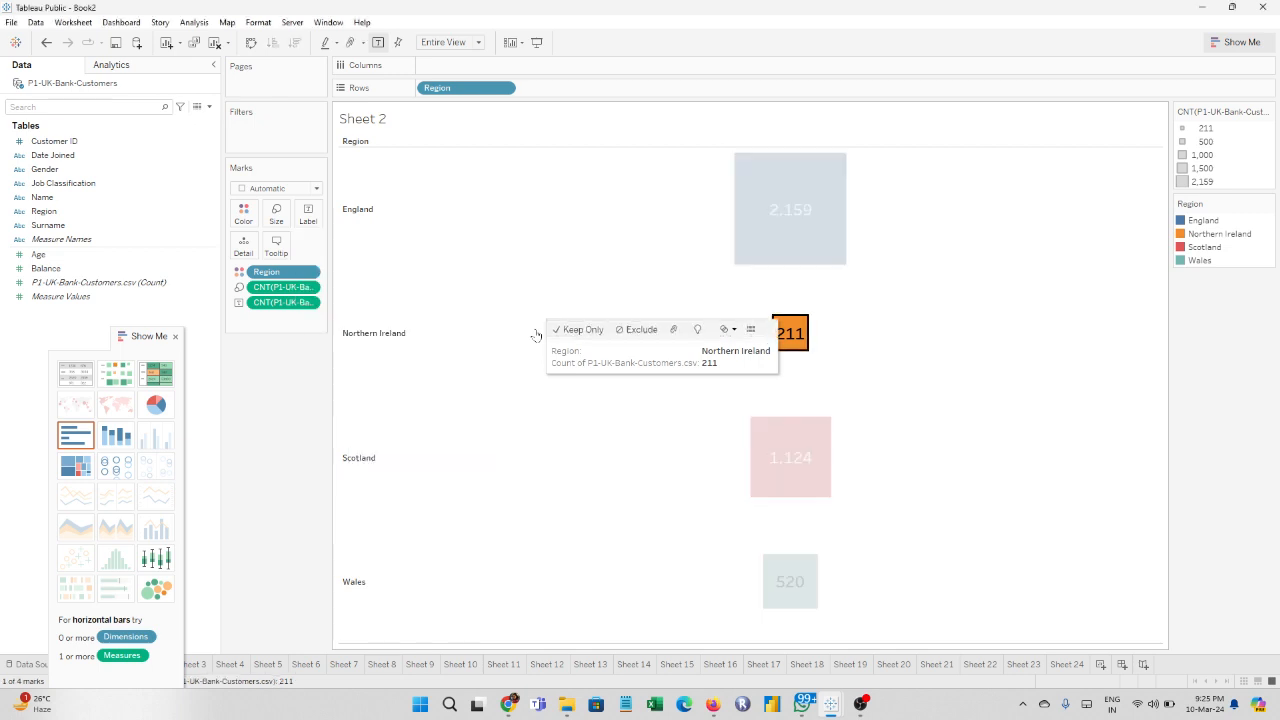
left_click(591, 248)
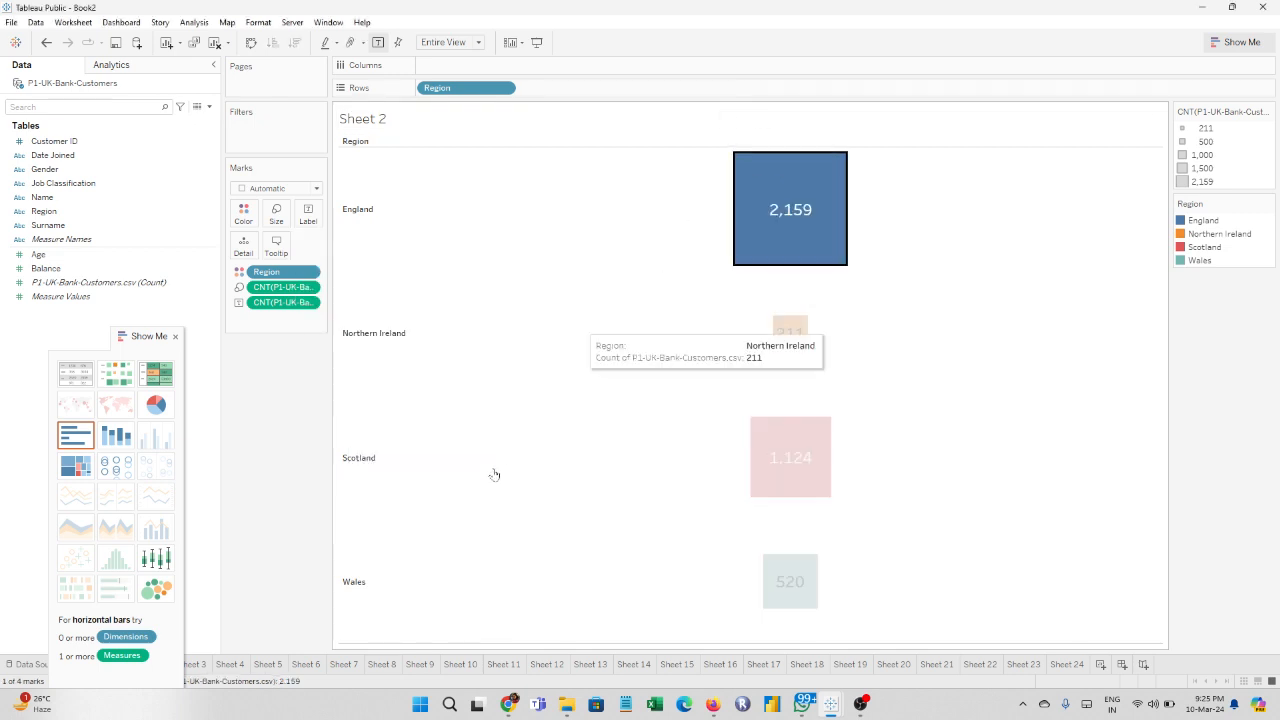
Step: Close Show Me and rename Sheet 2 as Heat Map
left_click(176, 337)
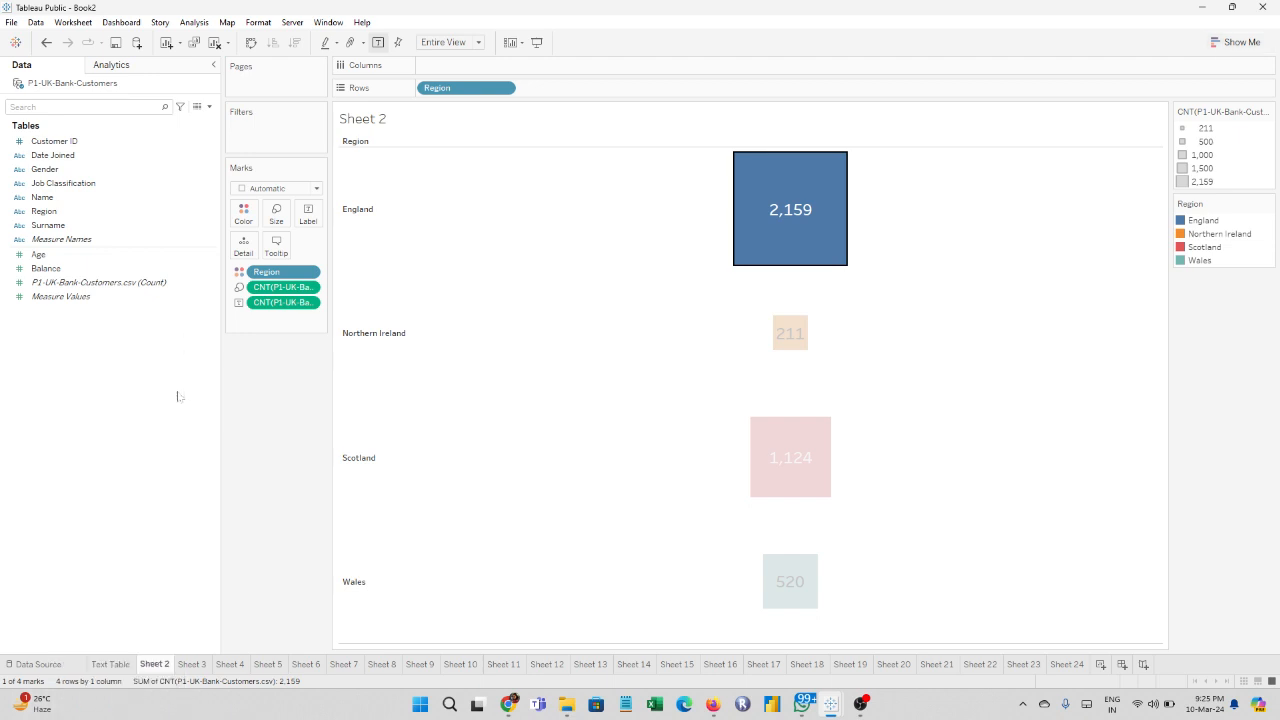
double_click(153, 664)
type("Heat Map")
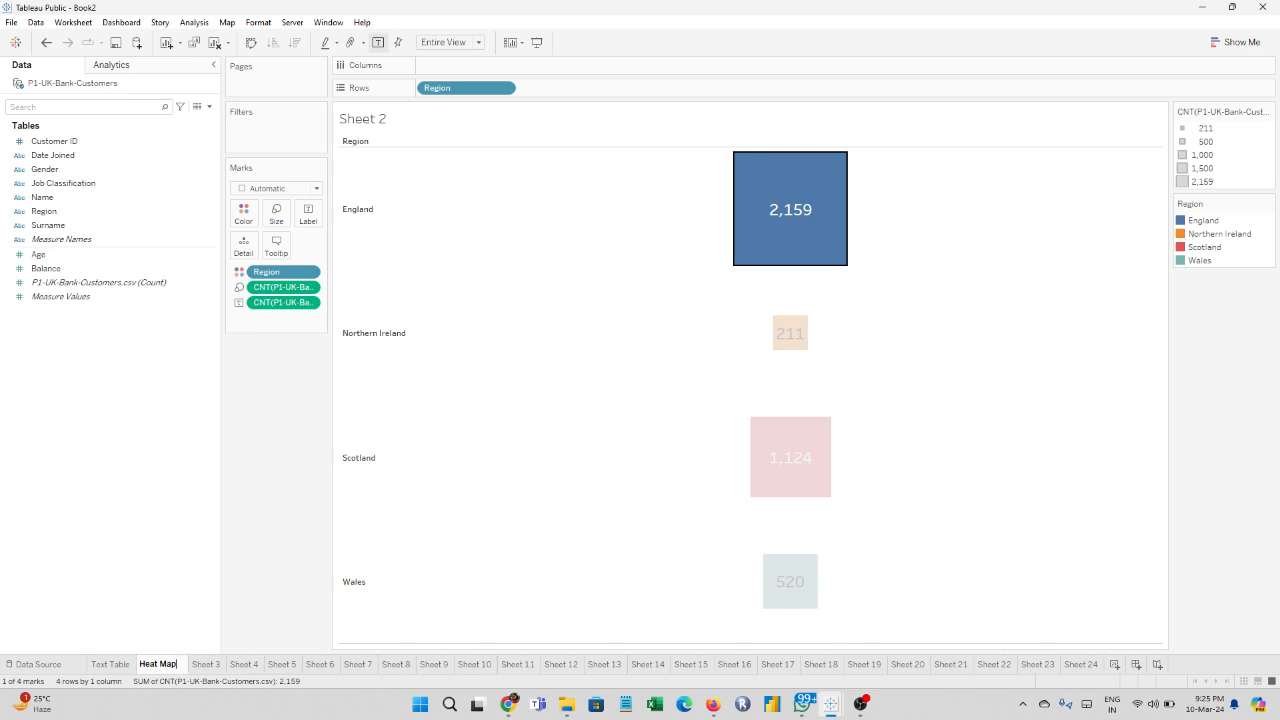
left_click(296, 450)
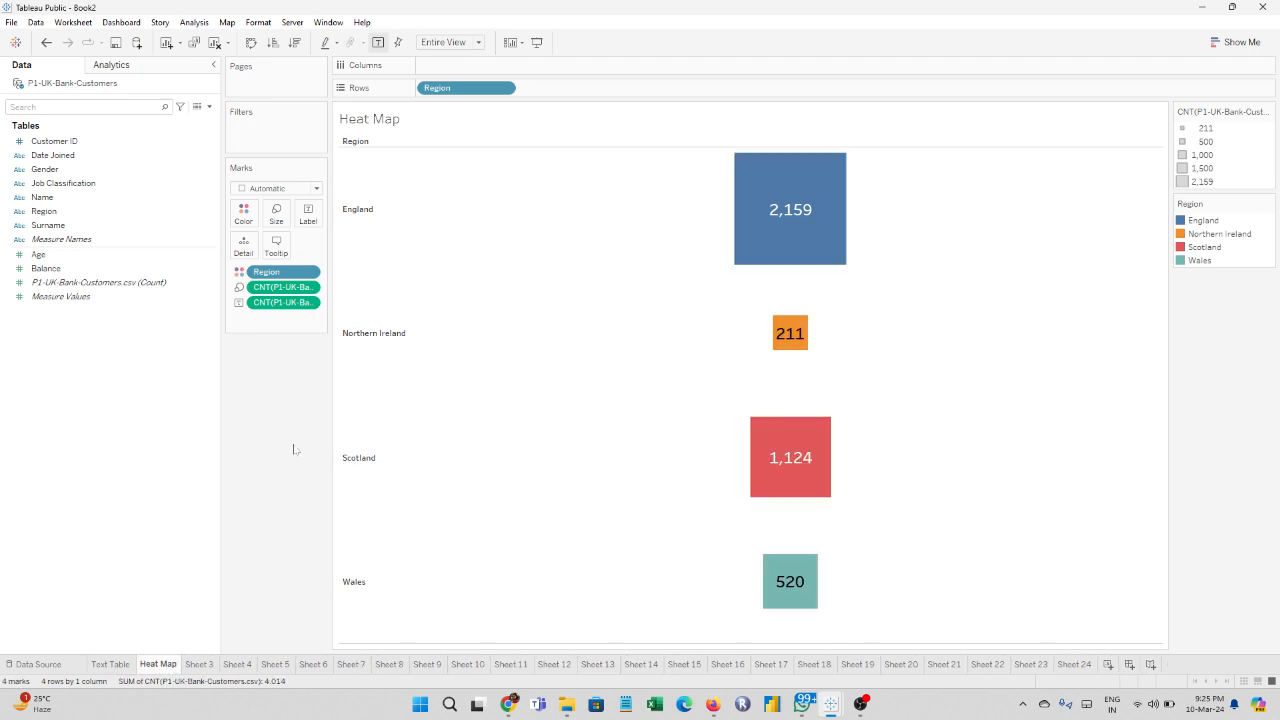
Step: Format the region name headers of the heat map with a 20 pt font
mouse_move(774, 220)
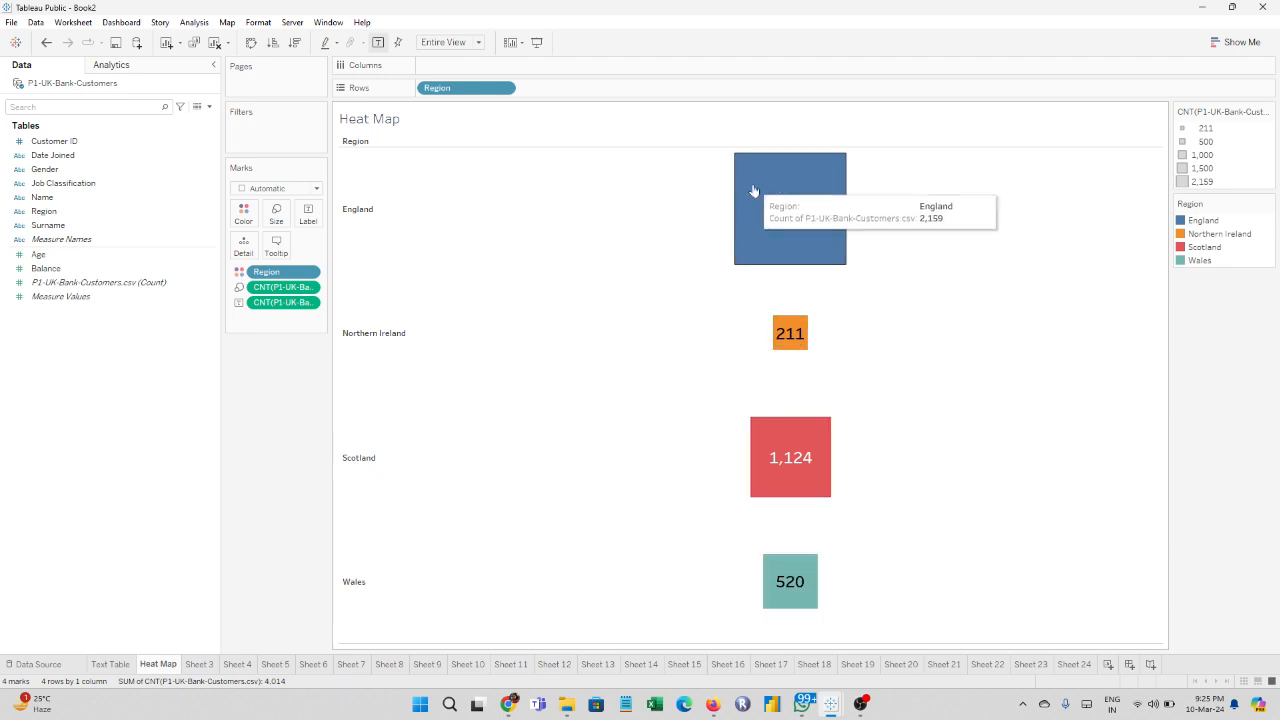
mouse_move(714, 598)
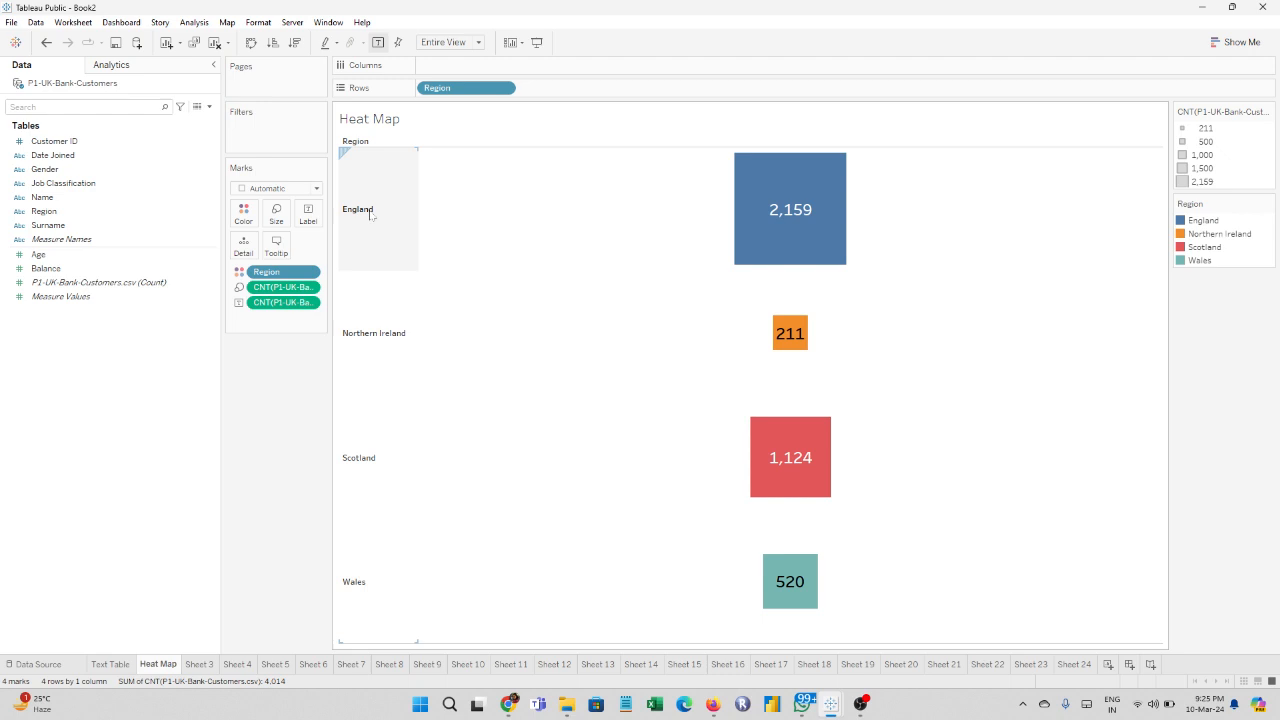
right_click(370, 214)
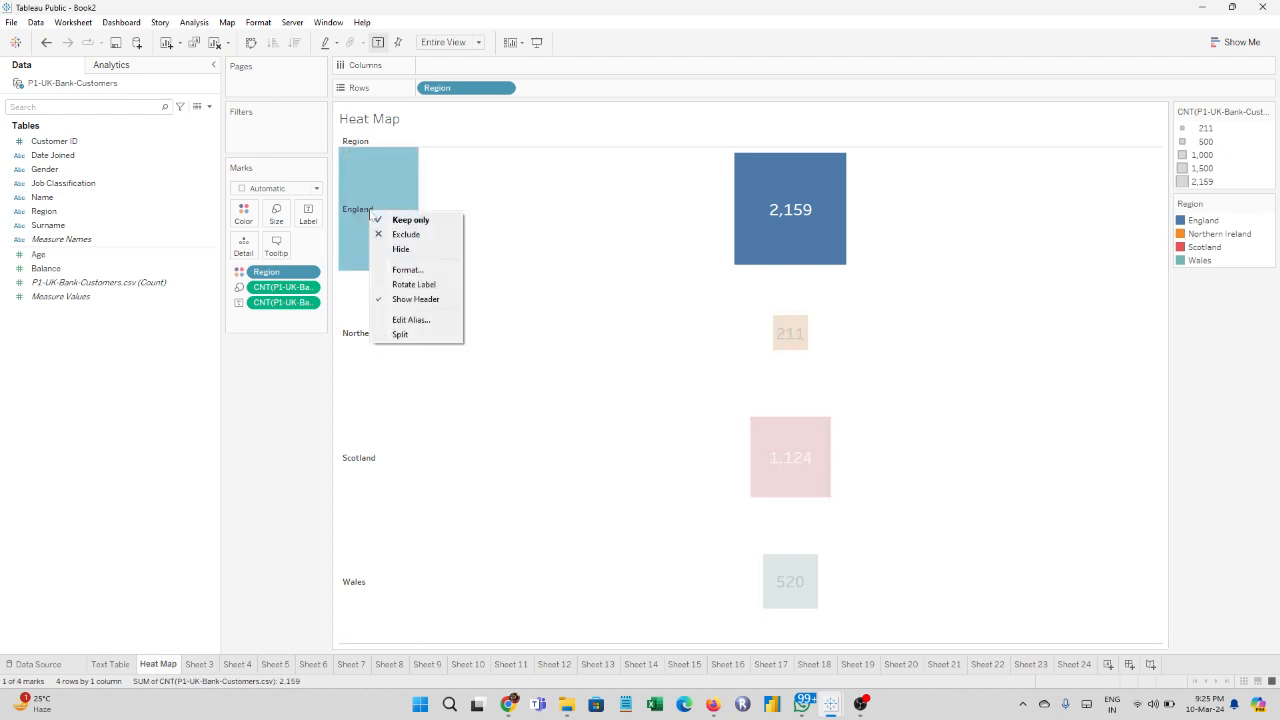
left_click(406, 273)
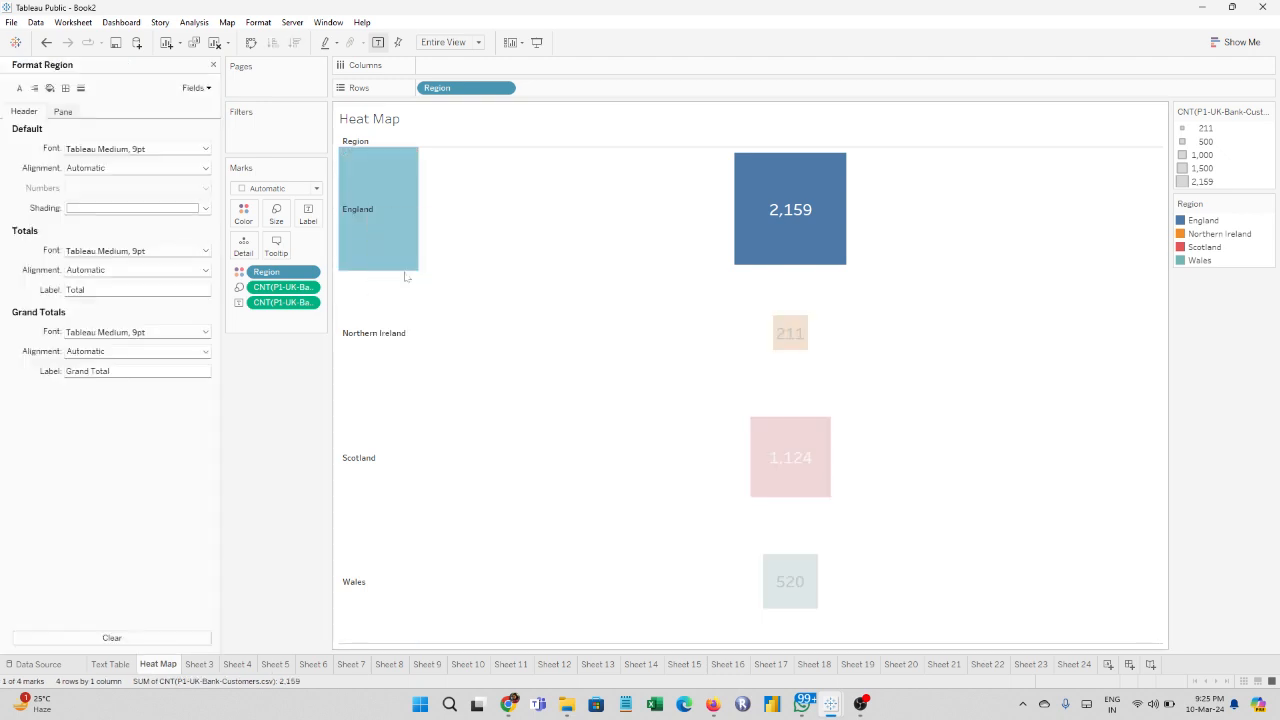
left_click(206, 149)
left_click(97, 186)
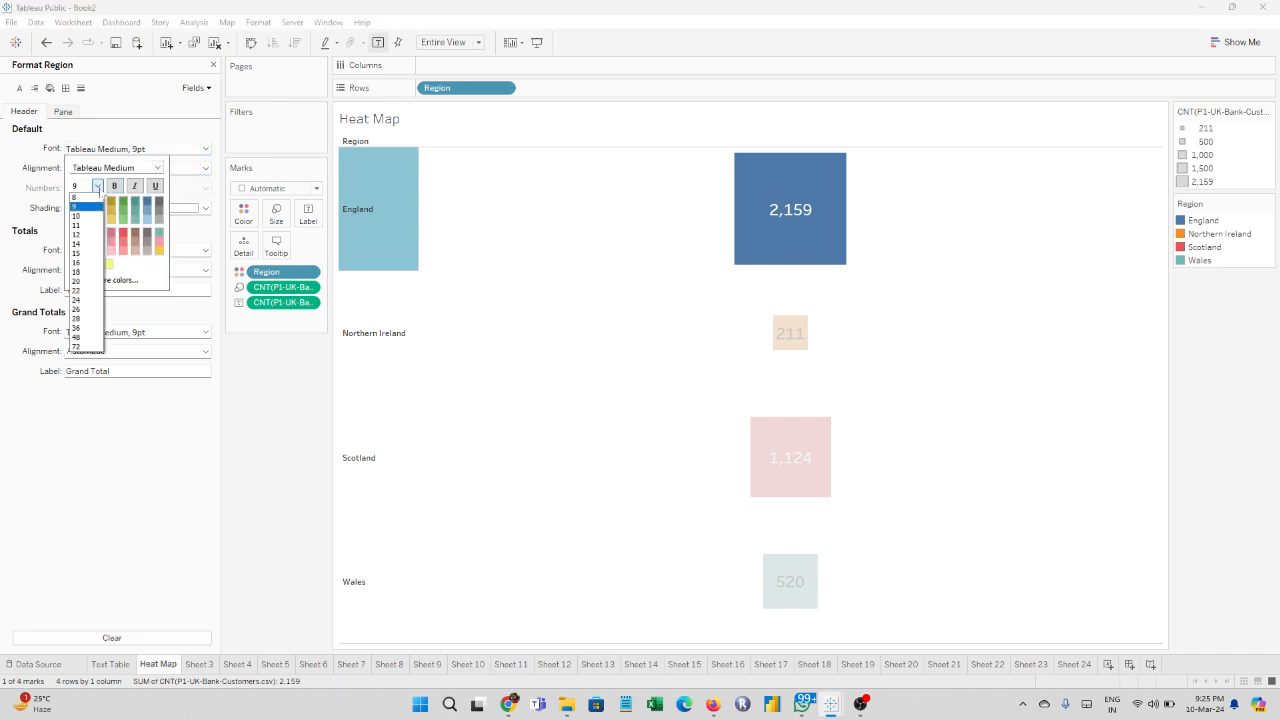
left_click(88, 286)
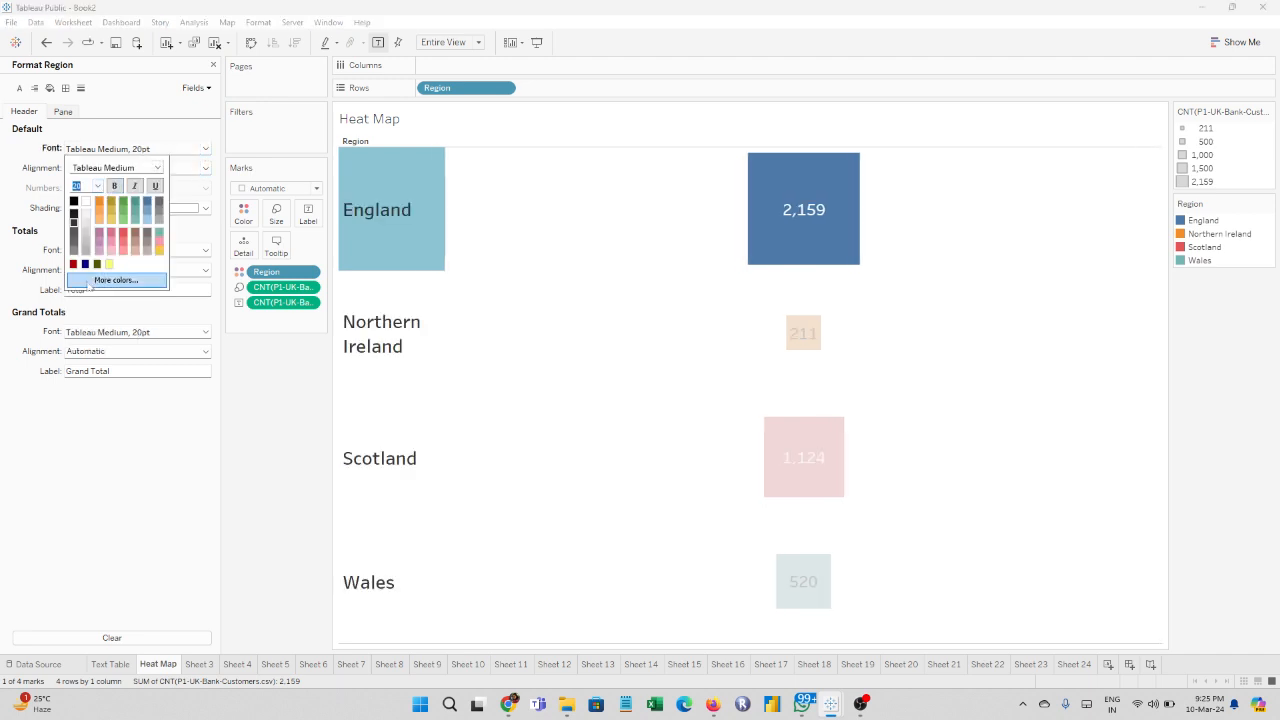
Step: Format the Region field label above the row headers with a 16 pt font
left_click(380, 141)
right_click(380, 141)
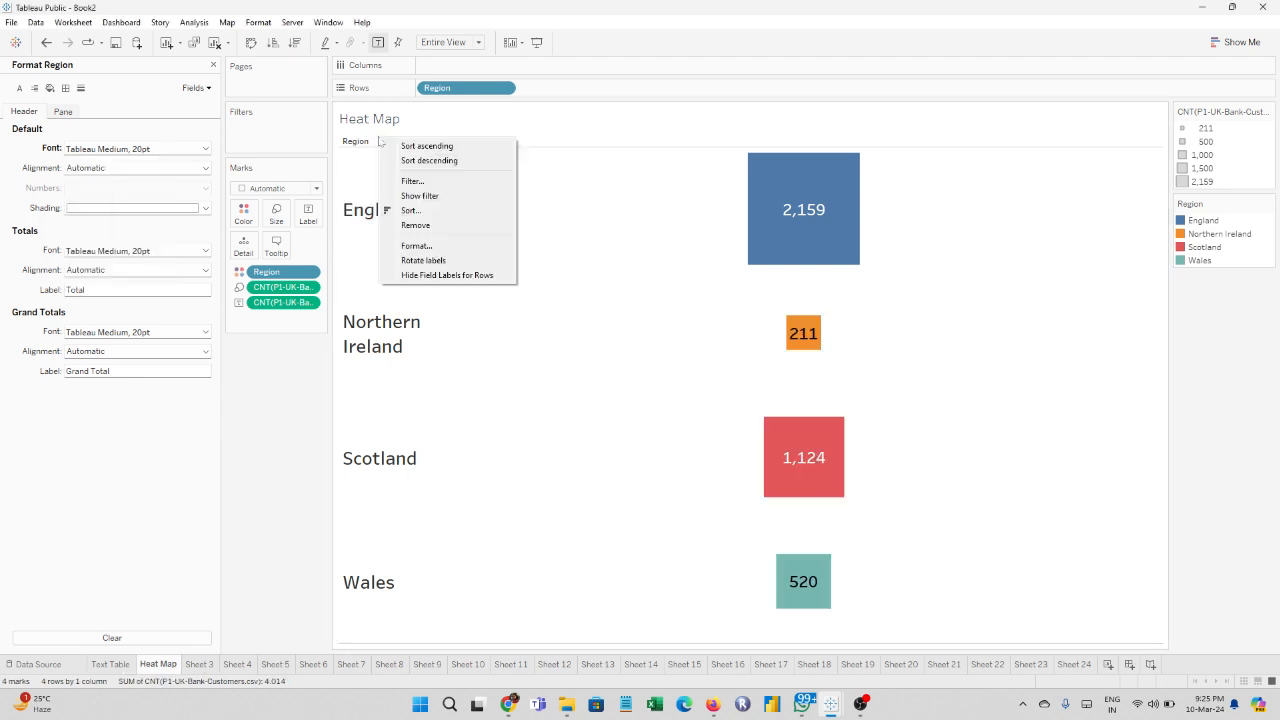
left_click(415, 246)
left_click(152, 134)
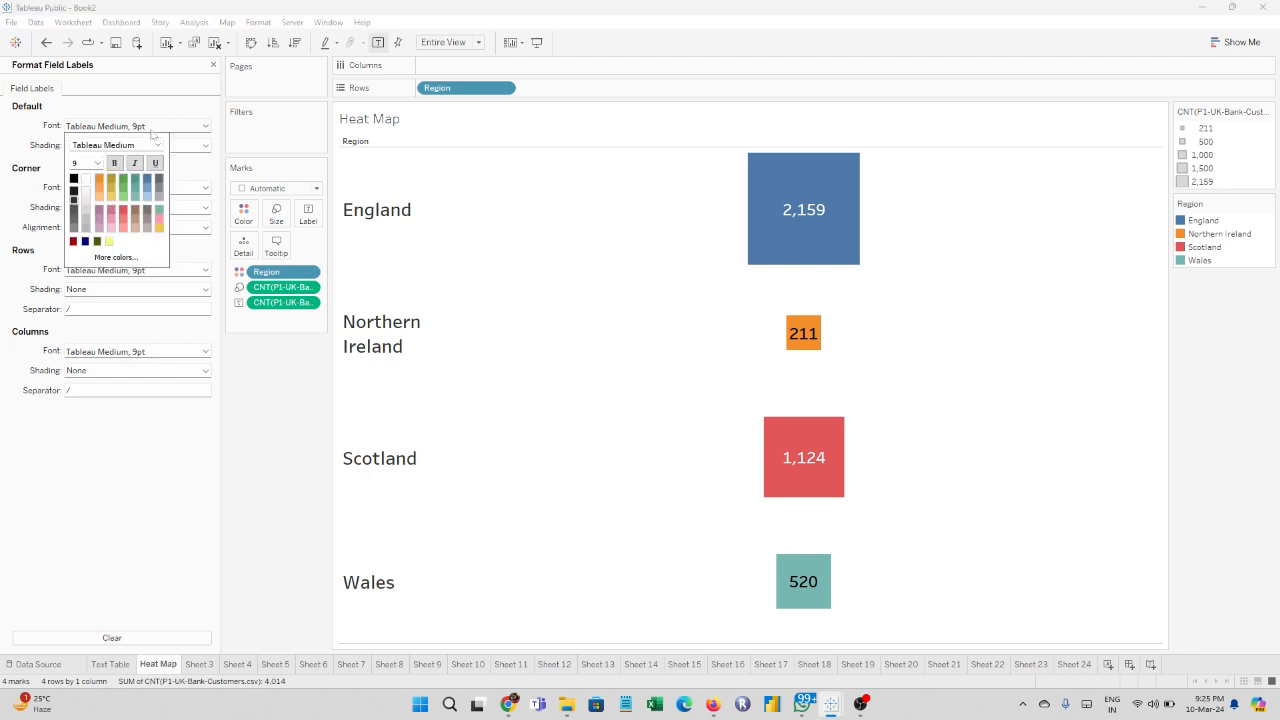
left_click(97, 163)
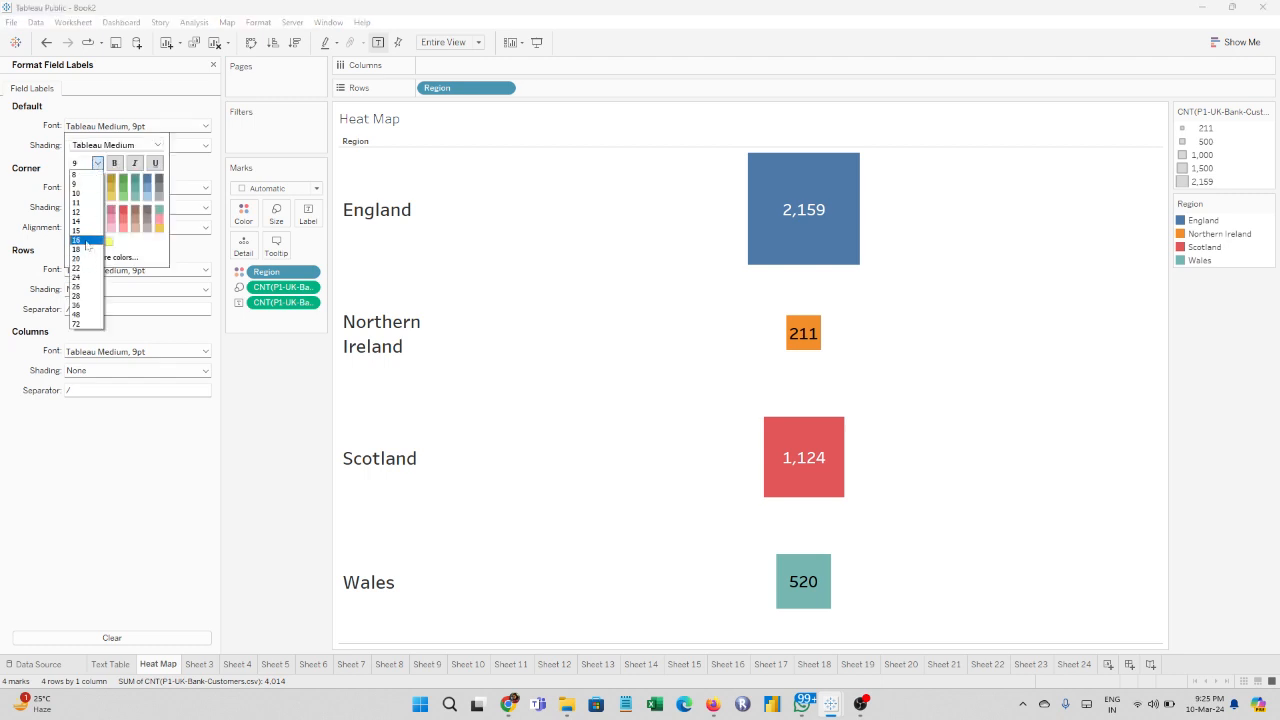
left_click(78, 240)
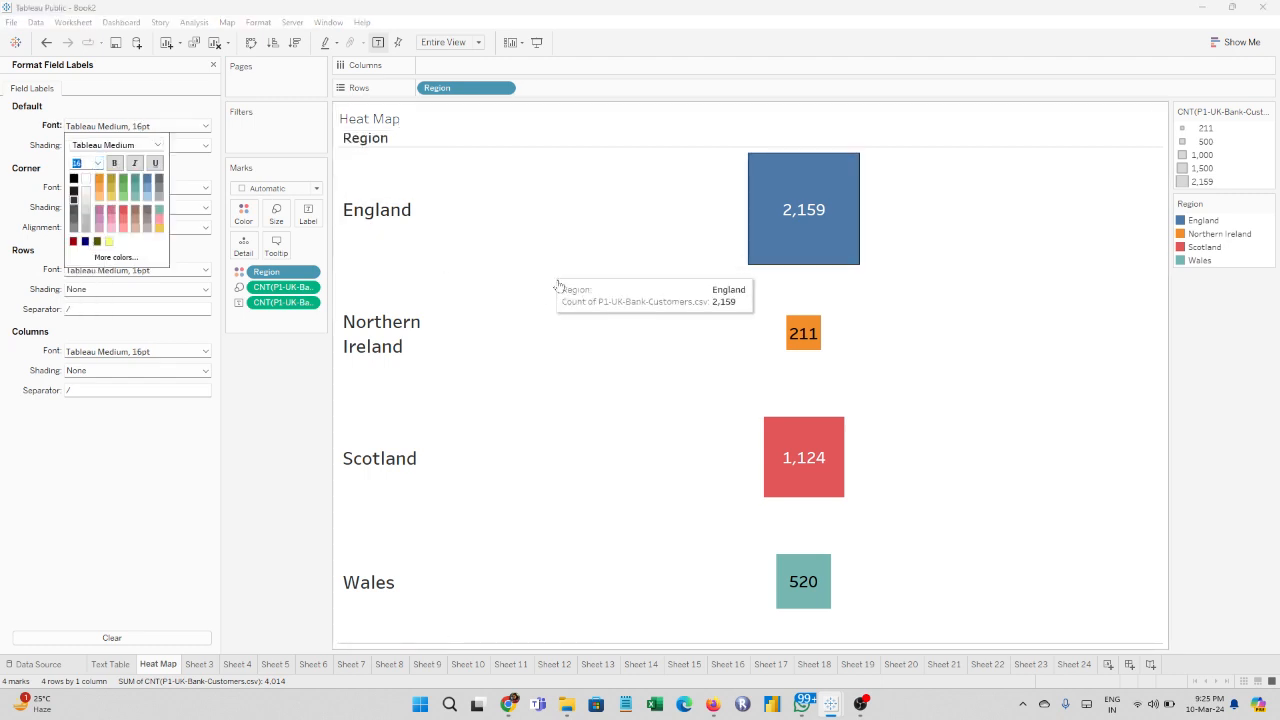
left_click(803, 333)
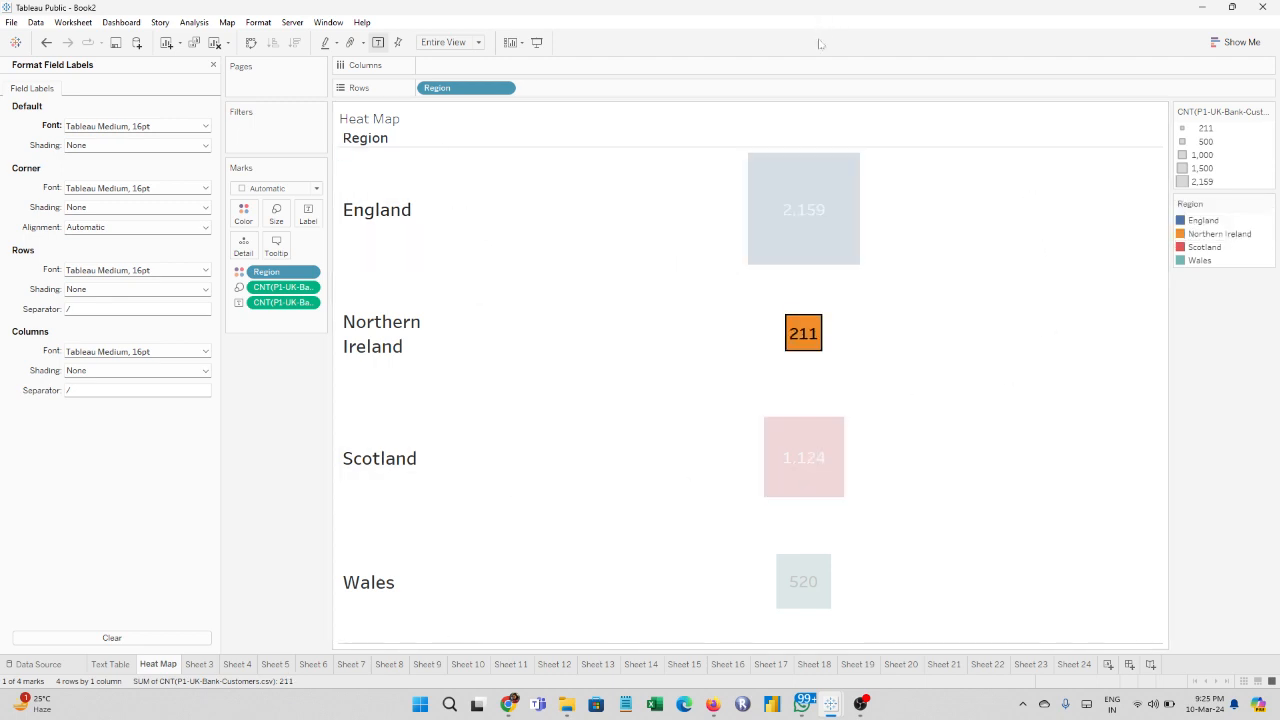
Step: On Sheet 3, display Show Me and build a table with Region on rows and Job Classification on columns
left_click(197, 665)
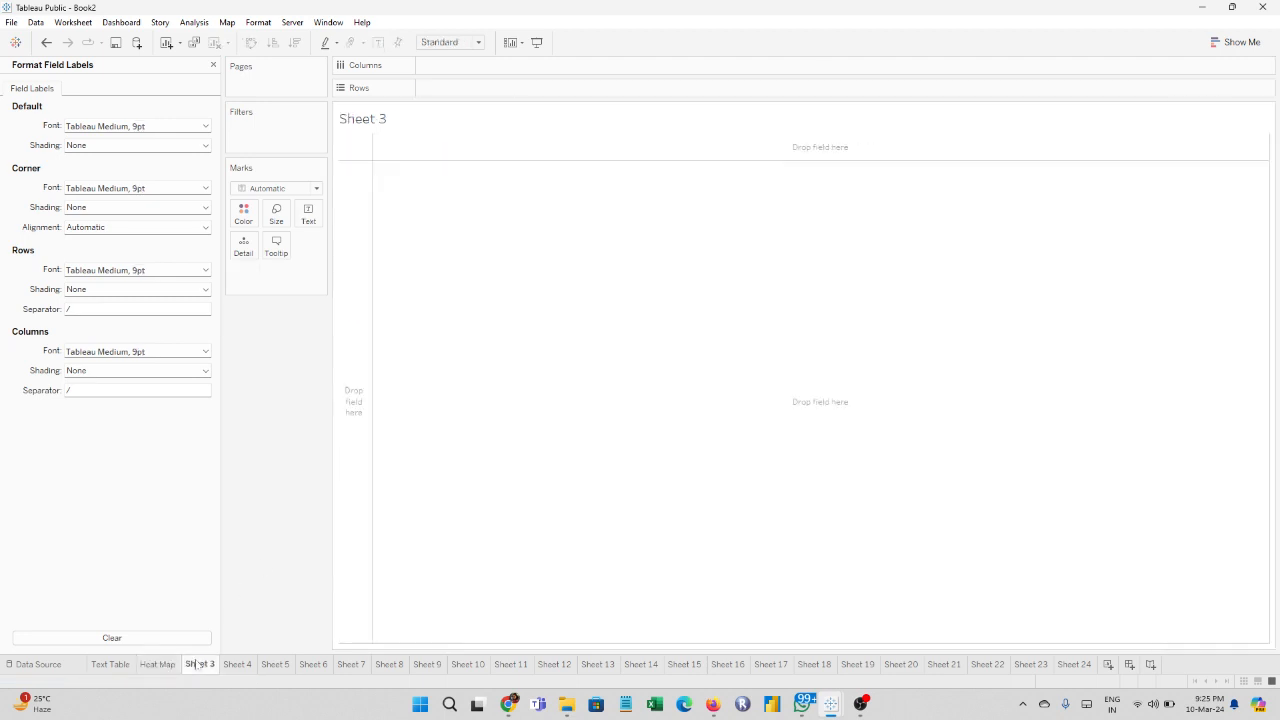
left_click(1239, 49)
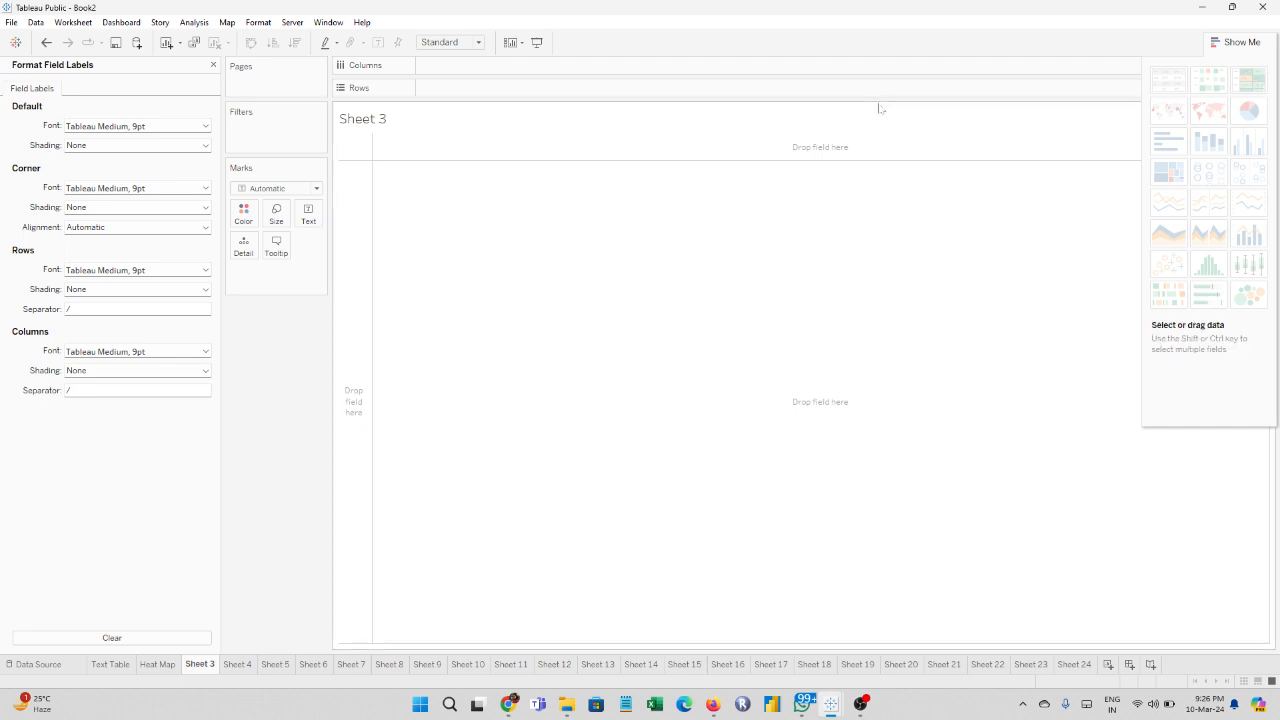
left_click(213, 65)
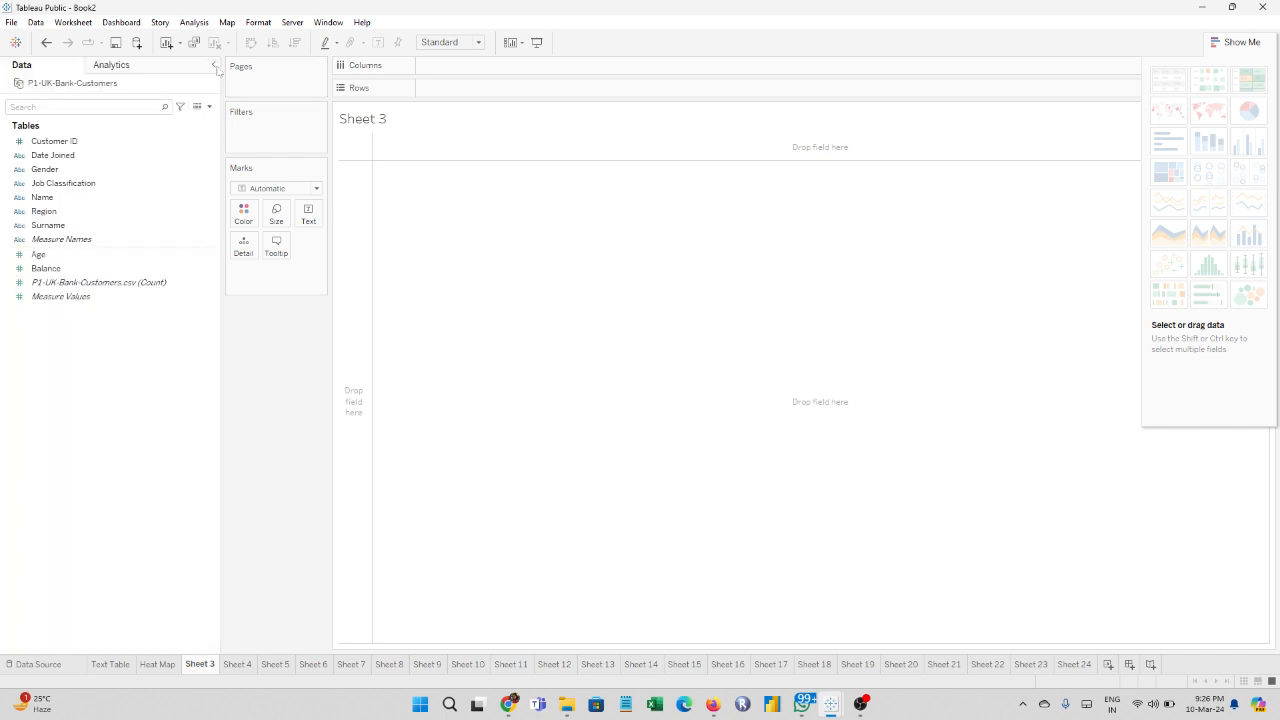
left_click(43, 214)
left_click_drag(43, 216, 452, 93)
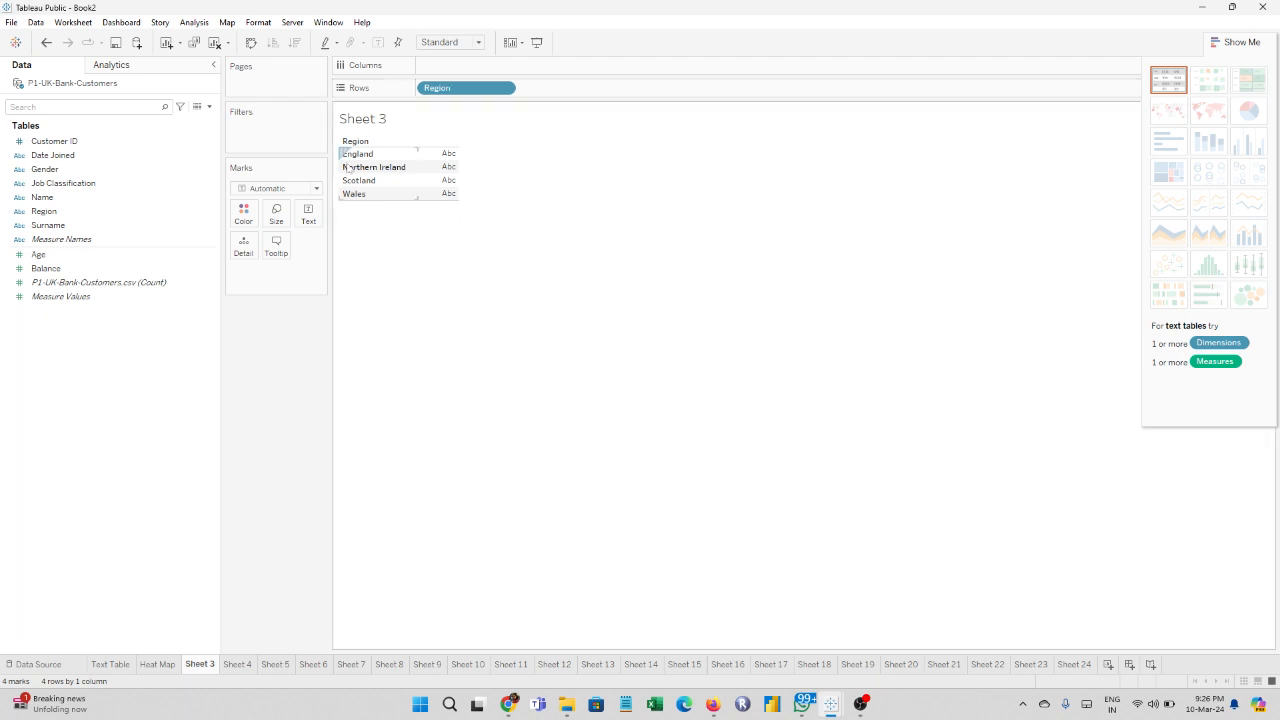
left_click(74, 186)
left_click(74, 186)
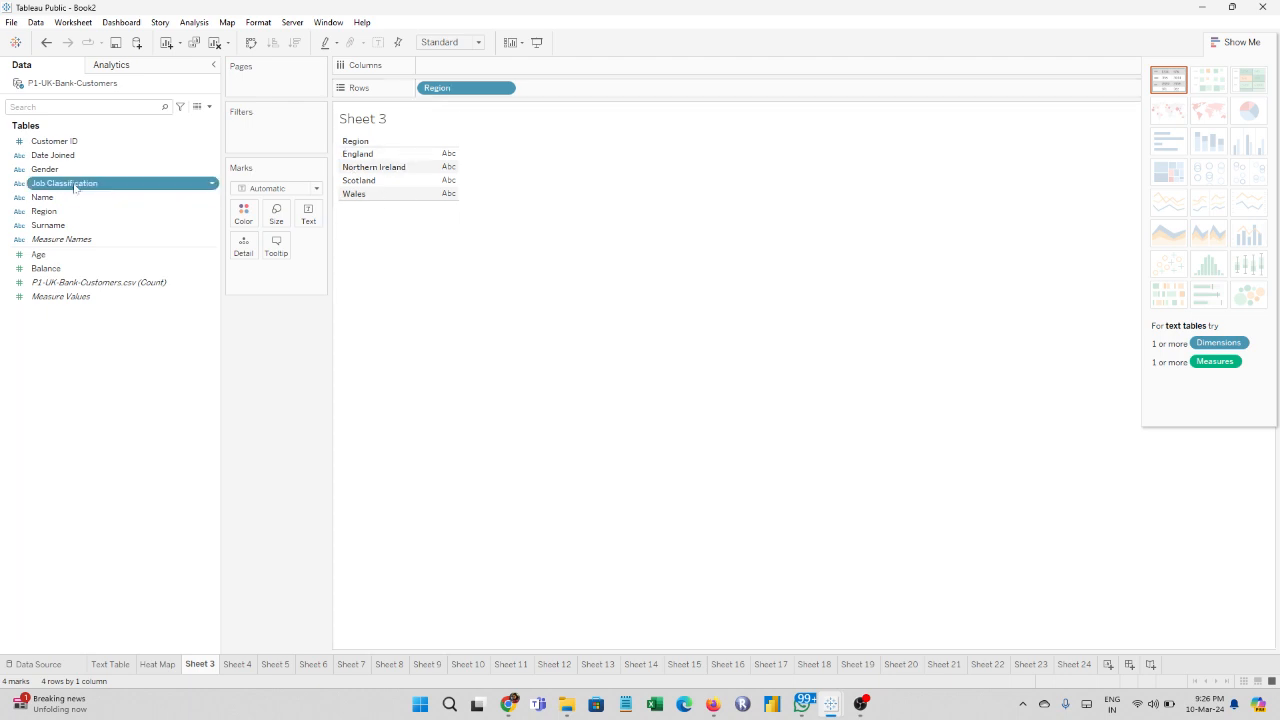
left_click_drag(74, 186, 538, 65)
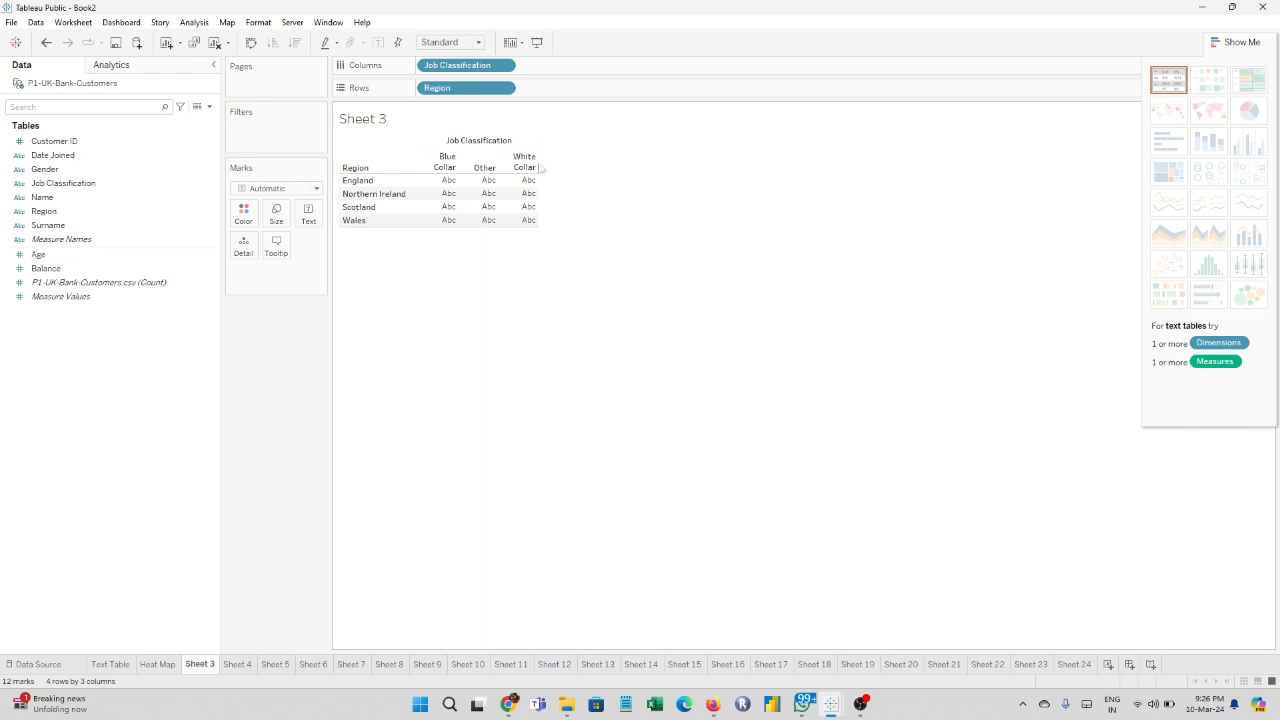
Step: Enlarge the table's column widths and row heights, and rename Sheet 3 as Highlight Tables
left_click_drag(534, 157, 712, 177)
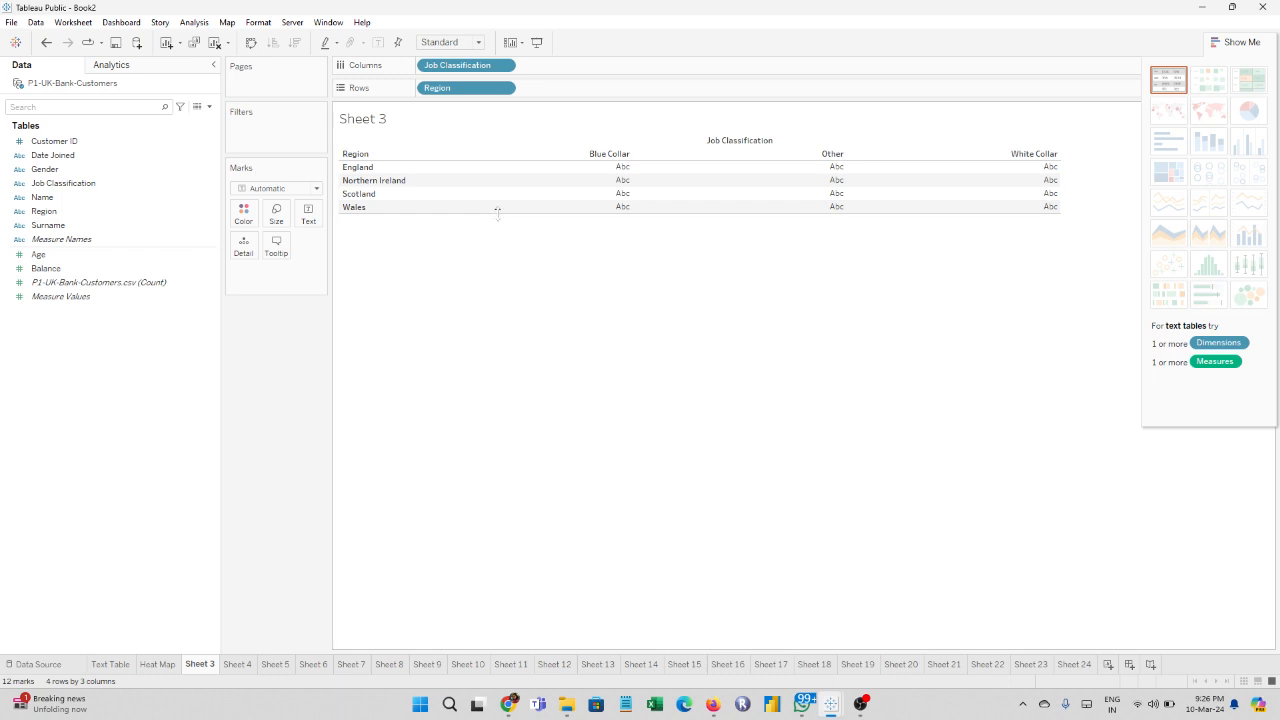
left_click_drag(498, 213, 498, 350)
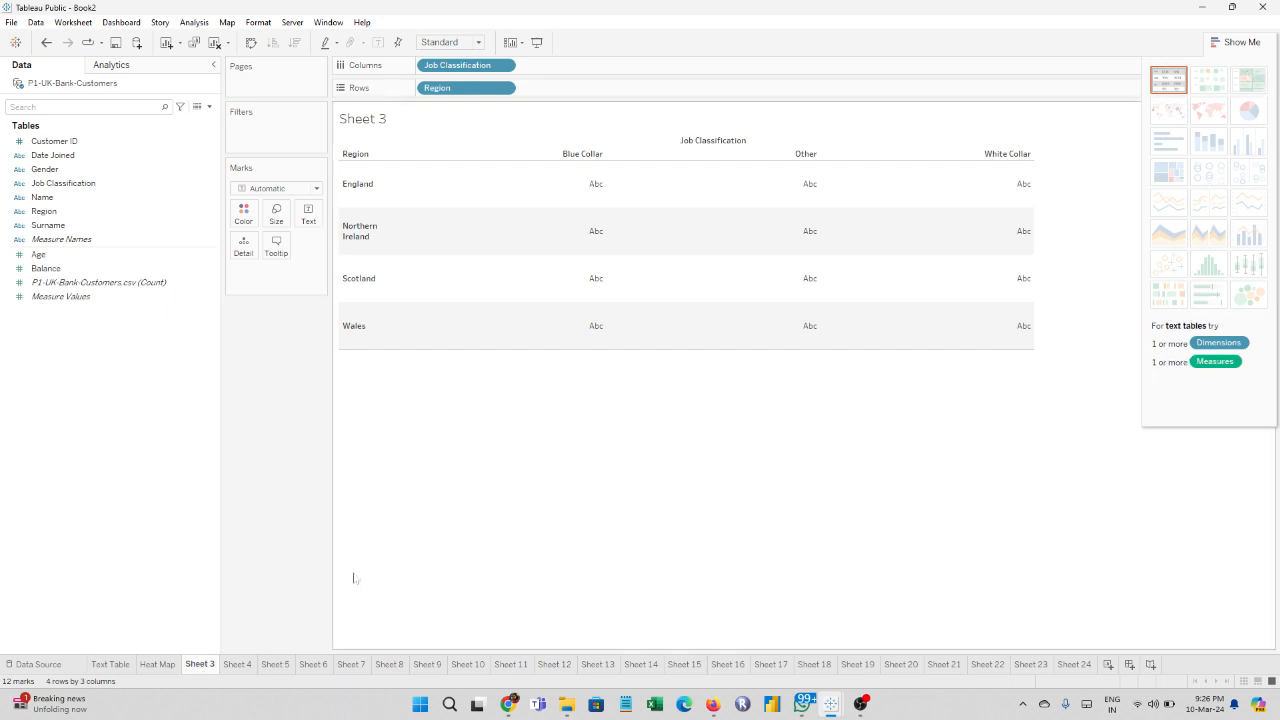
double_click(207, 666)
type("Highlight Tables")
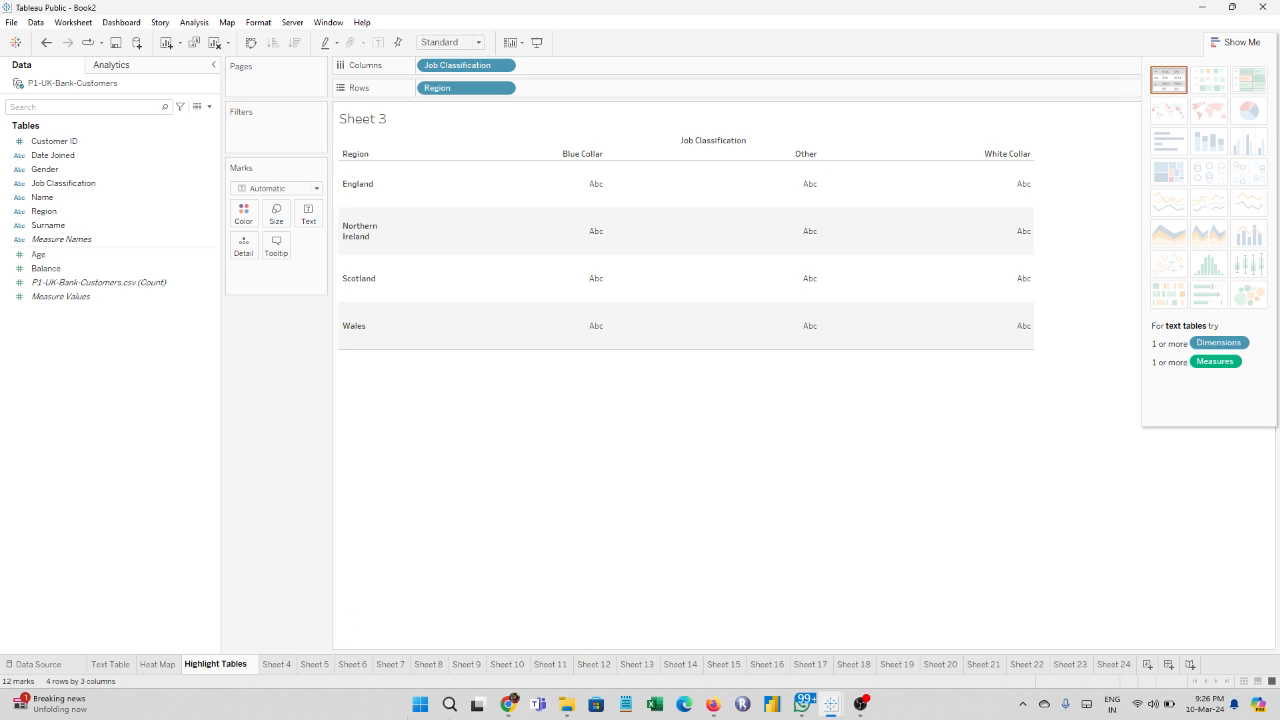
key("Return")
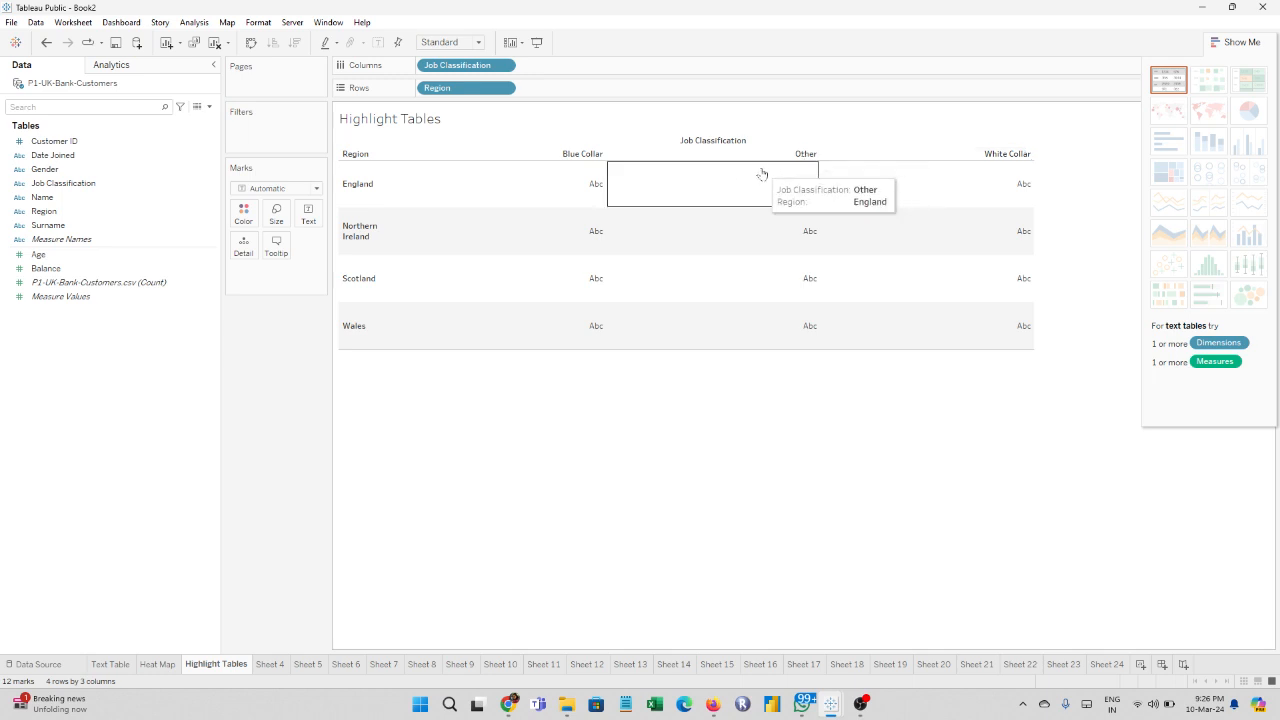
Step: Format the Region and Job Classification field labels with a 16 pt font
left_click(362, 154)
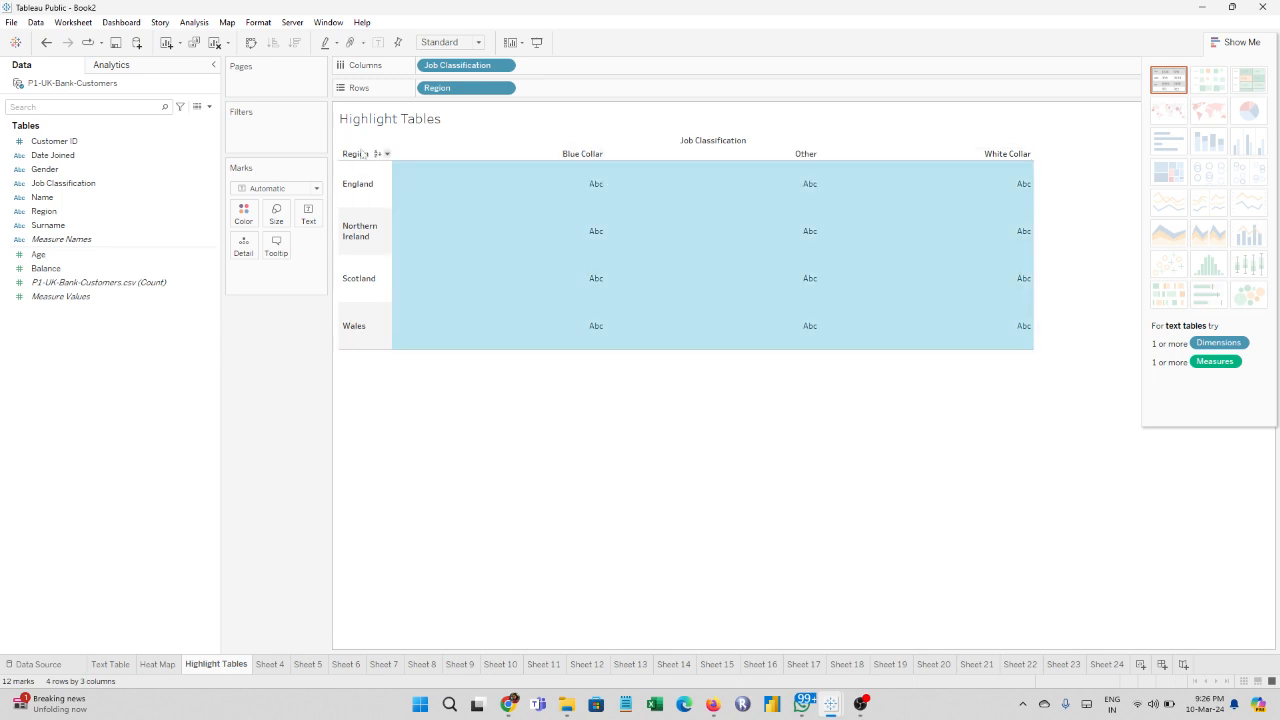
right_click(362, 154)
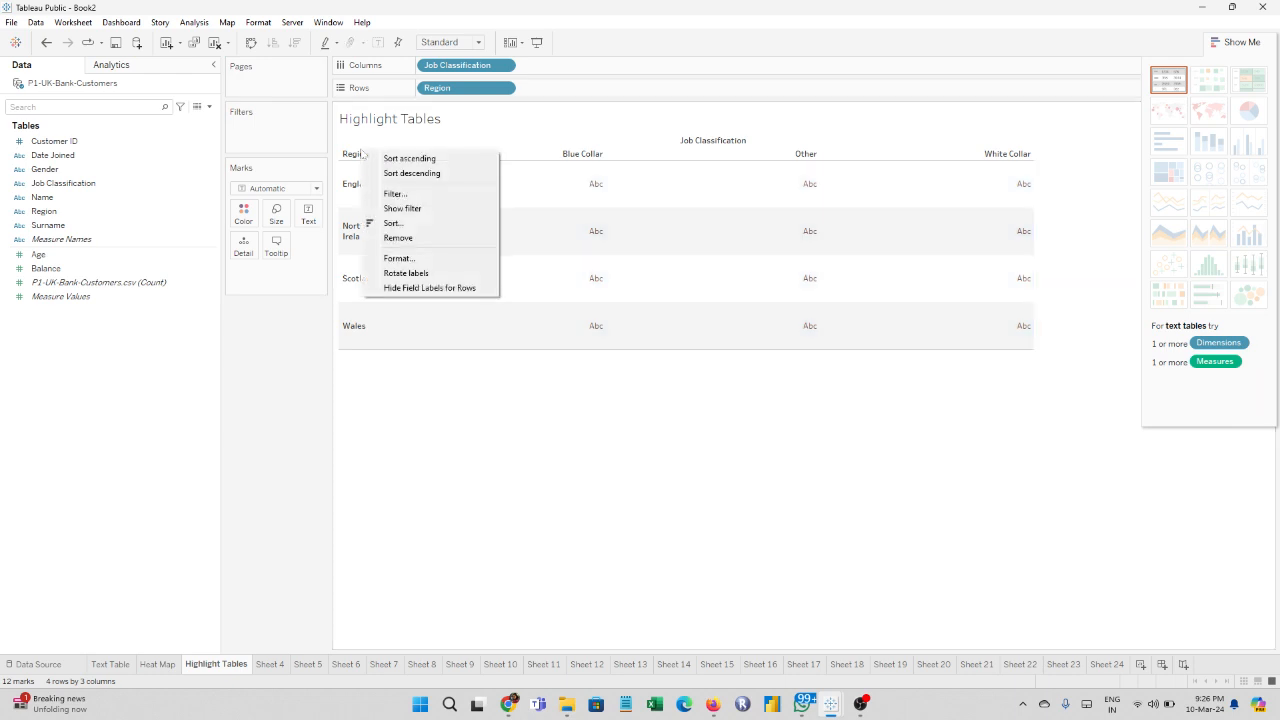
left_click(401, 259)
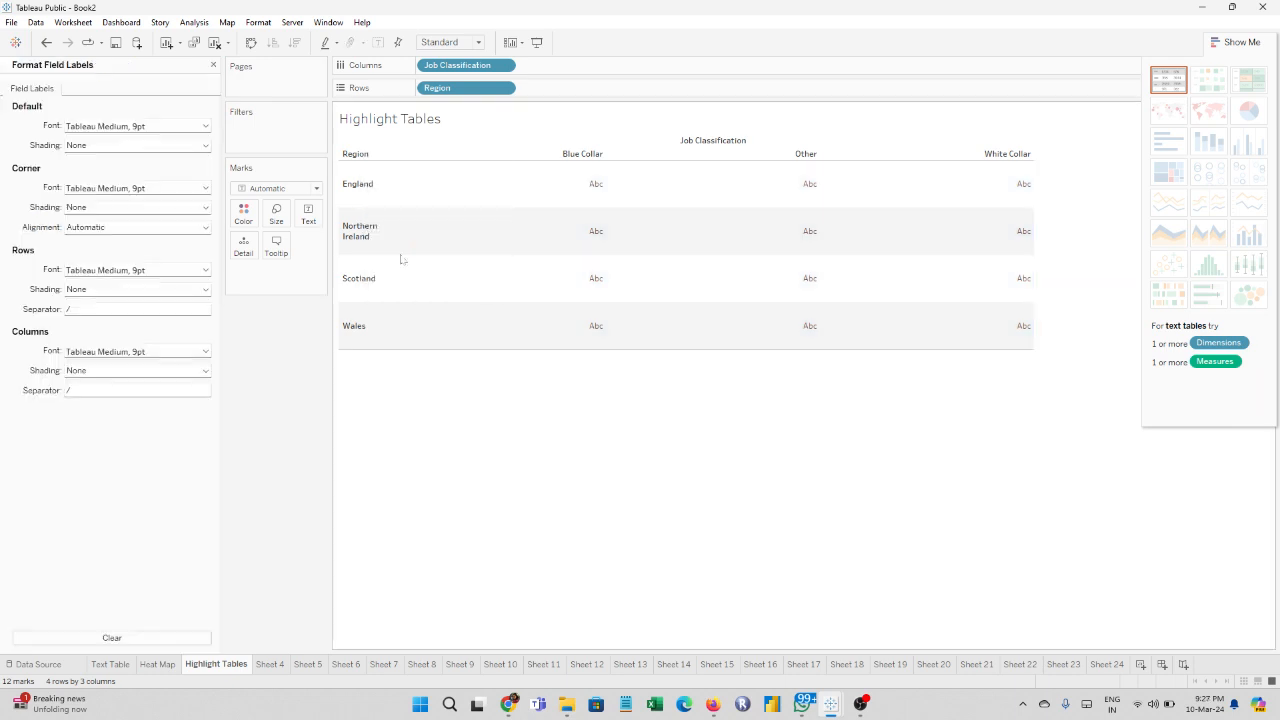
left_click(114, 127)
left_click(97, 163)
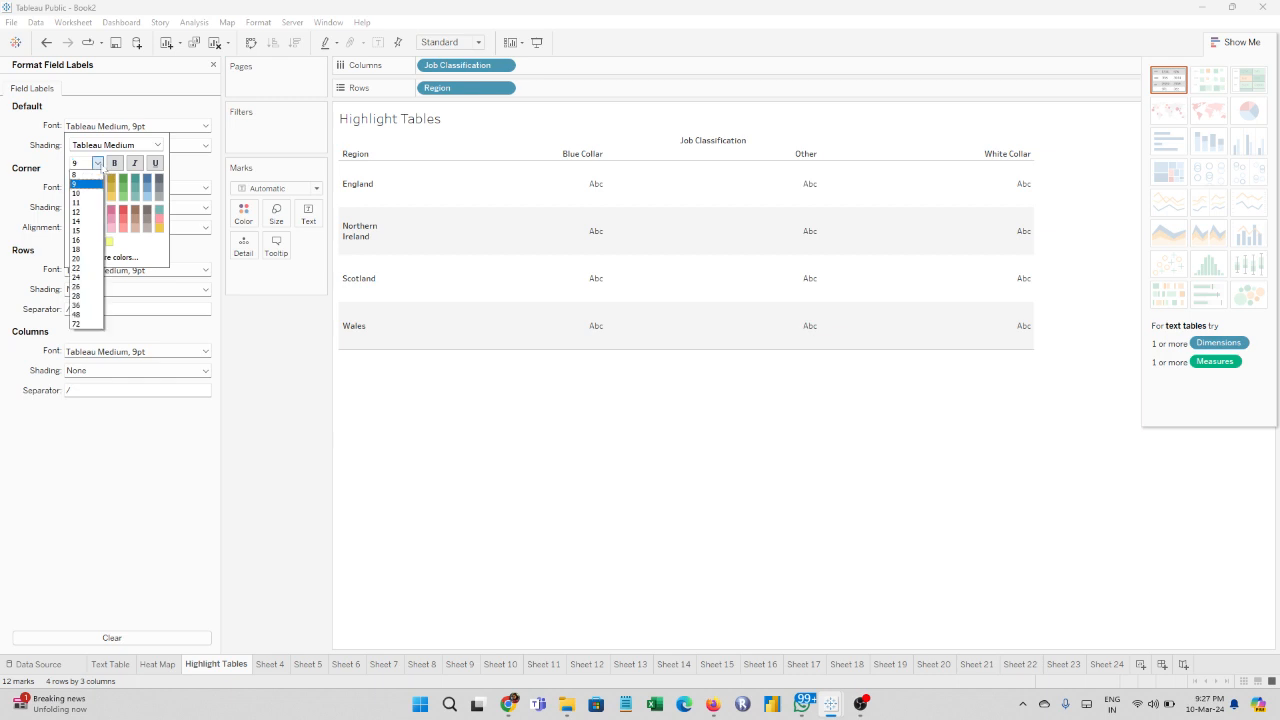
left_click(88, 241)
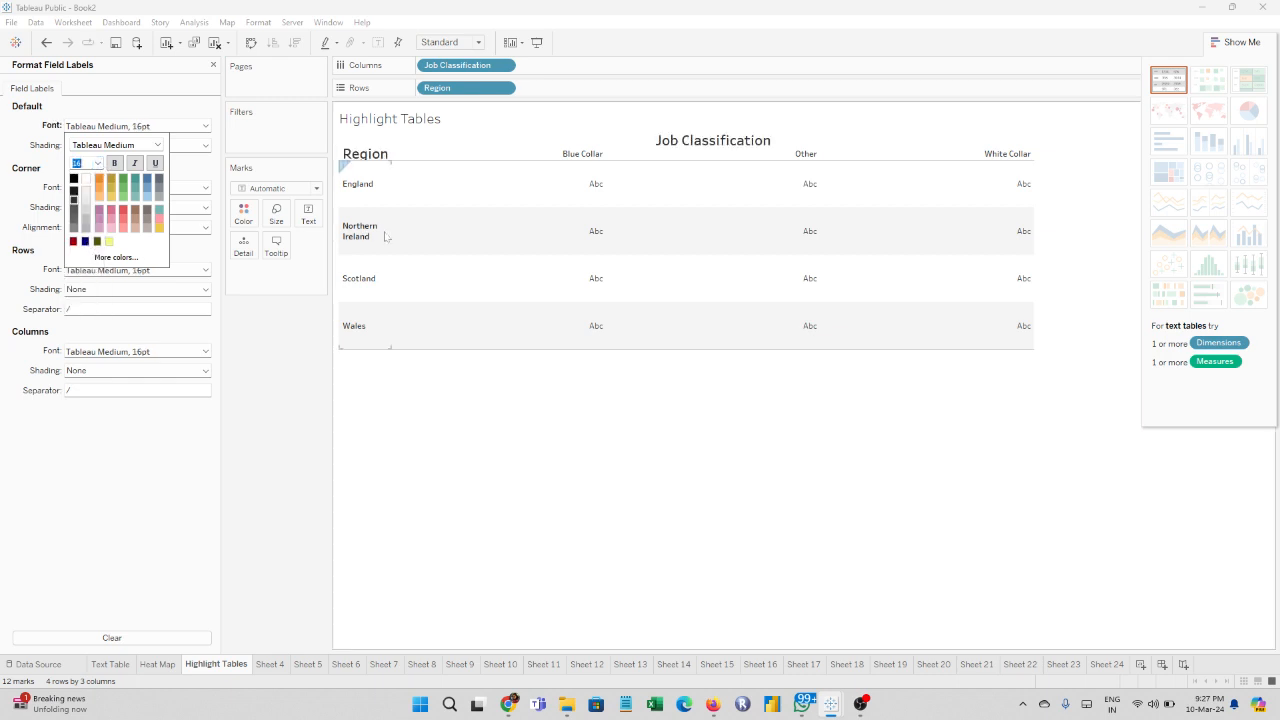
Step: Set the font of the region name headers in the rows to 14 pt
left_click(358, 190)
right_click(368, 201)
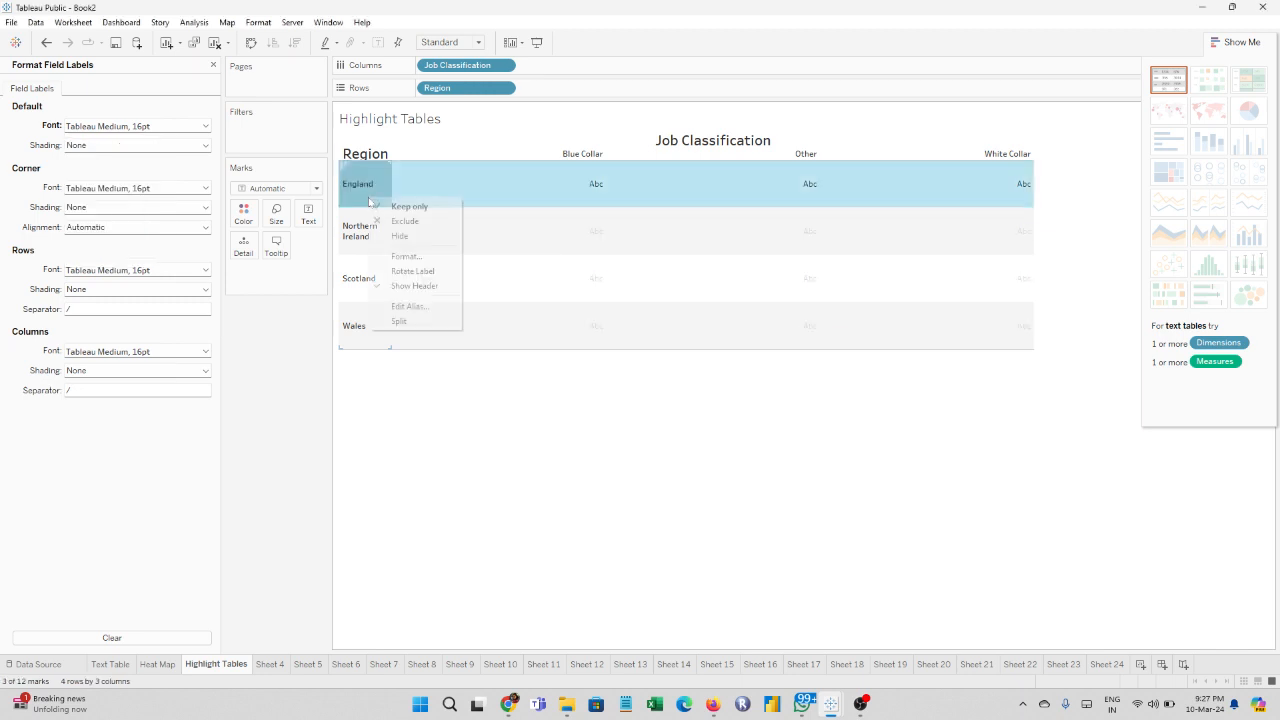
left_click(407, 257)
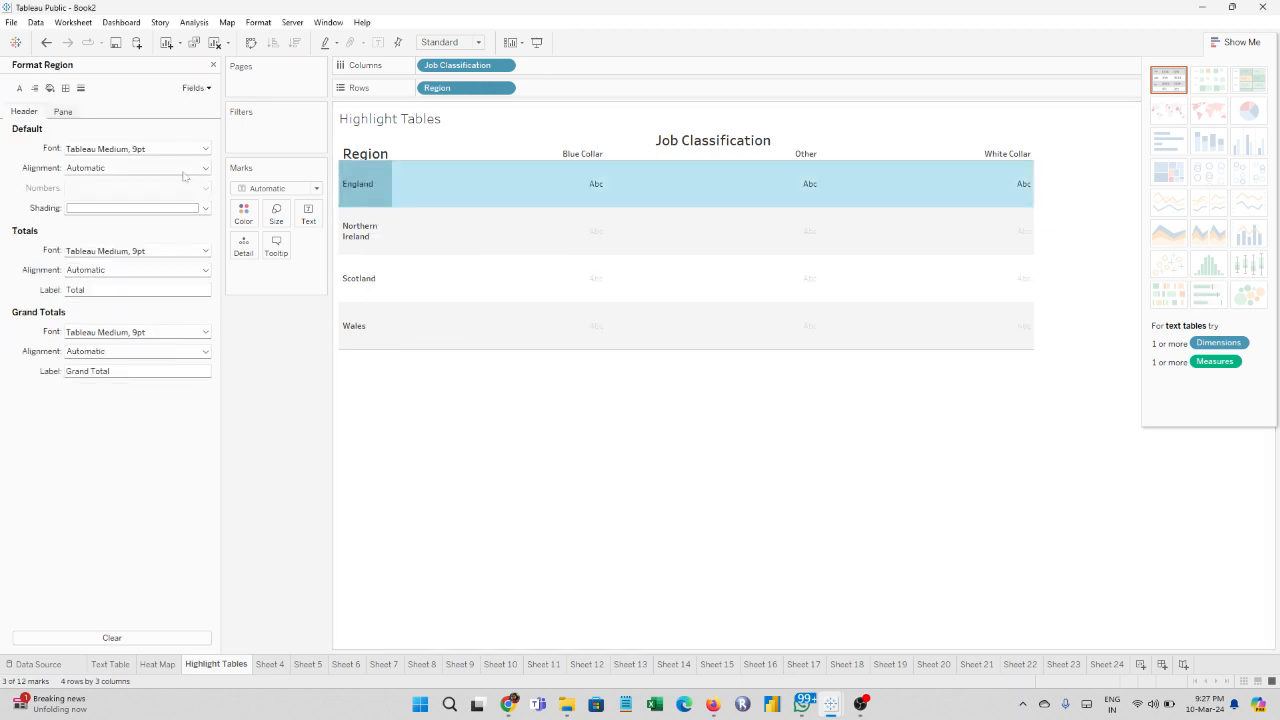
left_click(158, 152)
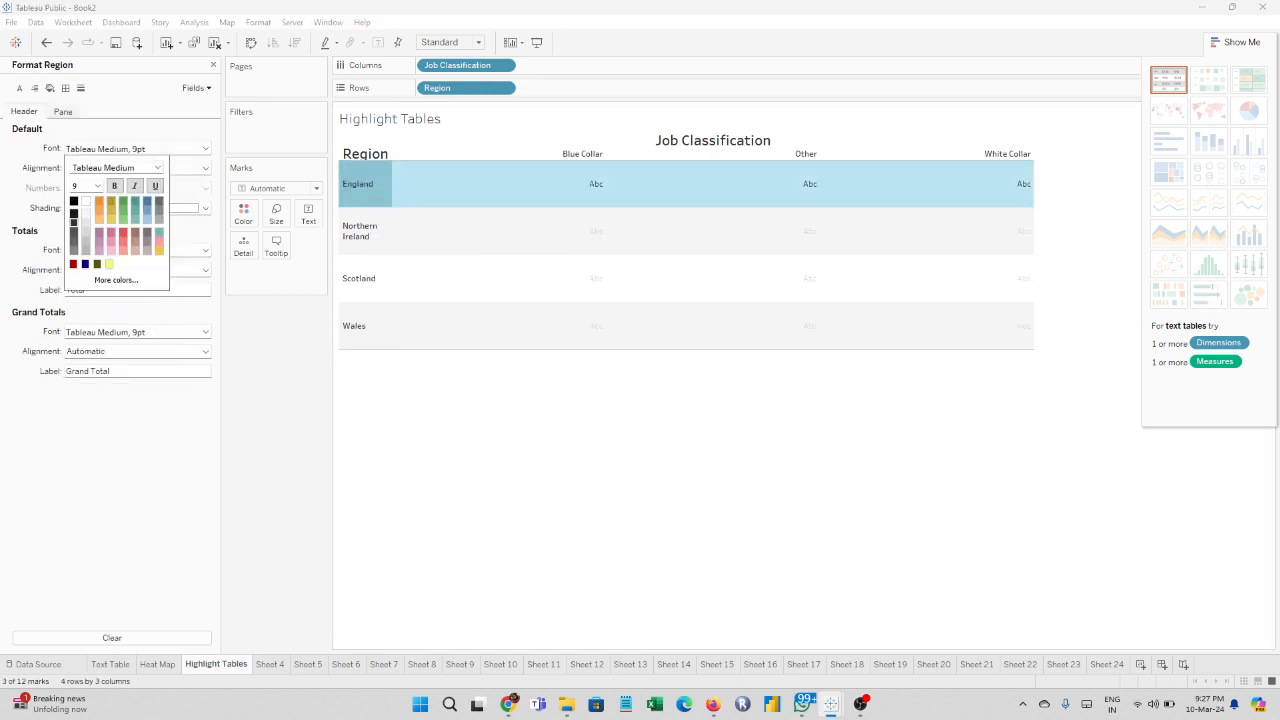
left_click(97, 186)
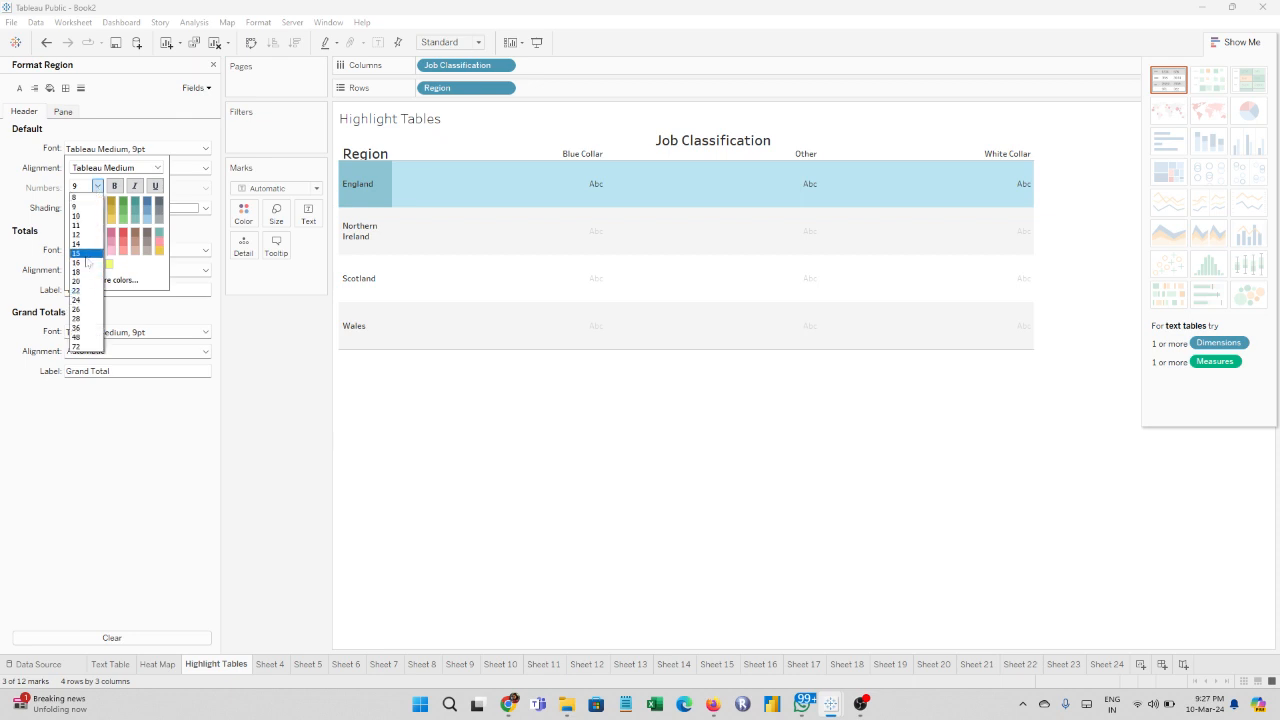
left_click(80, 243)
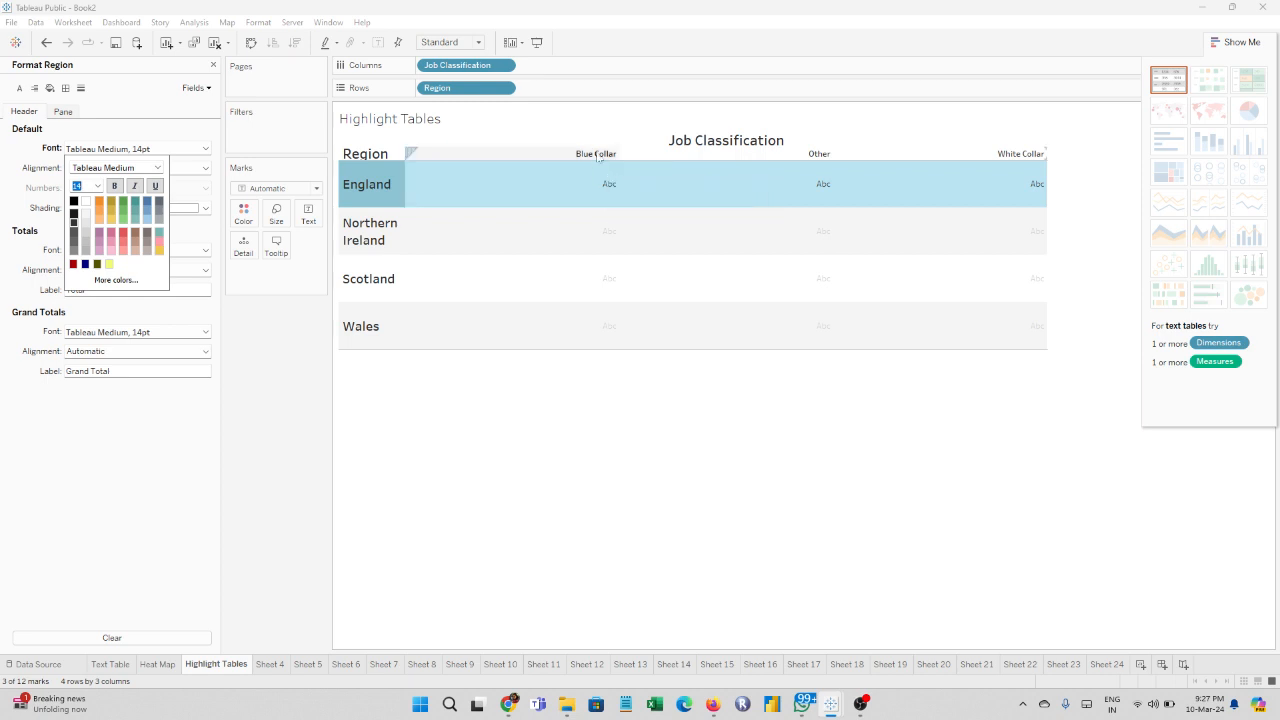
Step: Set the font of the job classification column headers (Blue Collar, Other, White Collar) to 16 pt
left_click(597, 154)
right_click(599, 155)
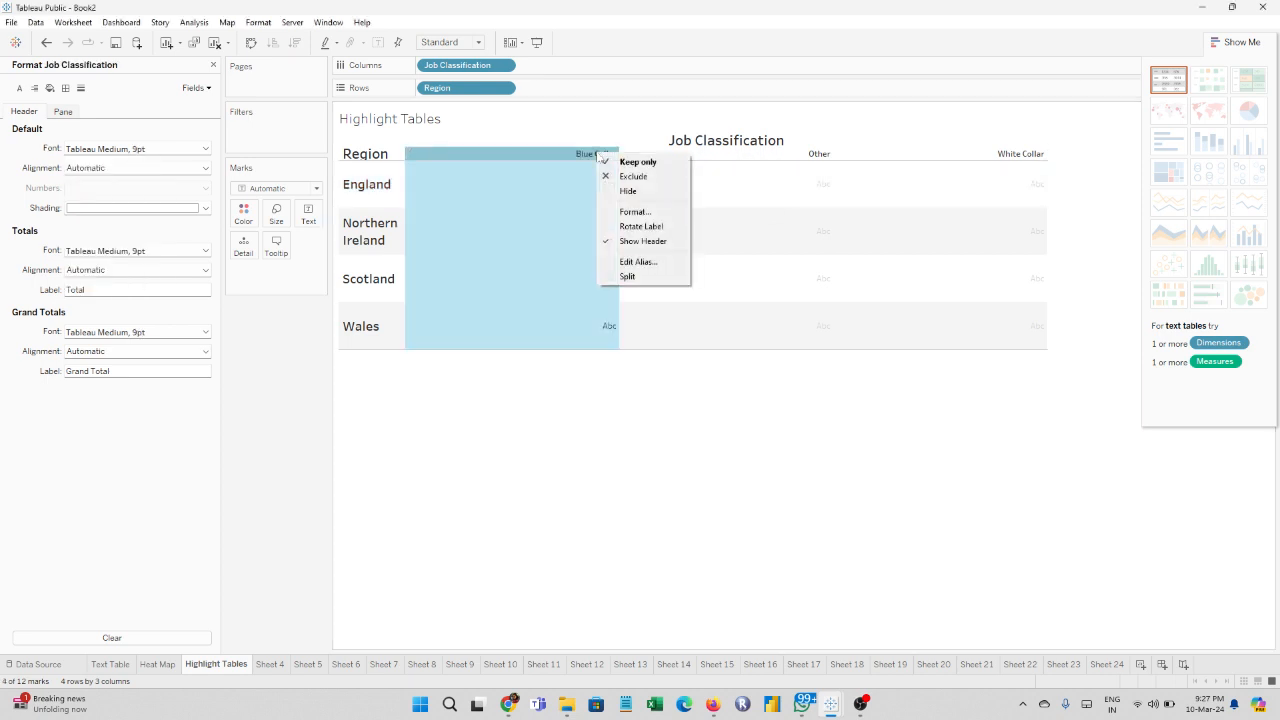
left_click(634, 211)
left_click(205, 148)
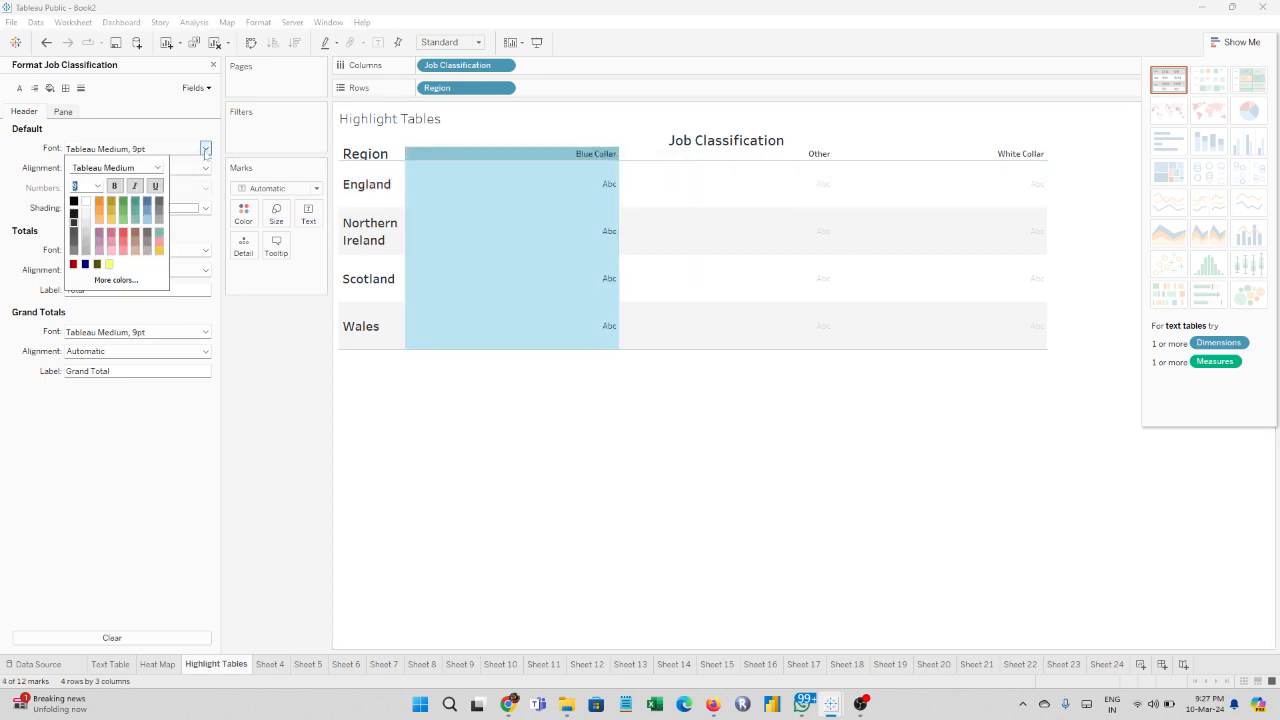
left_click(97, 186)
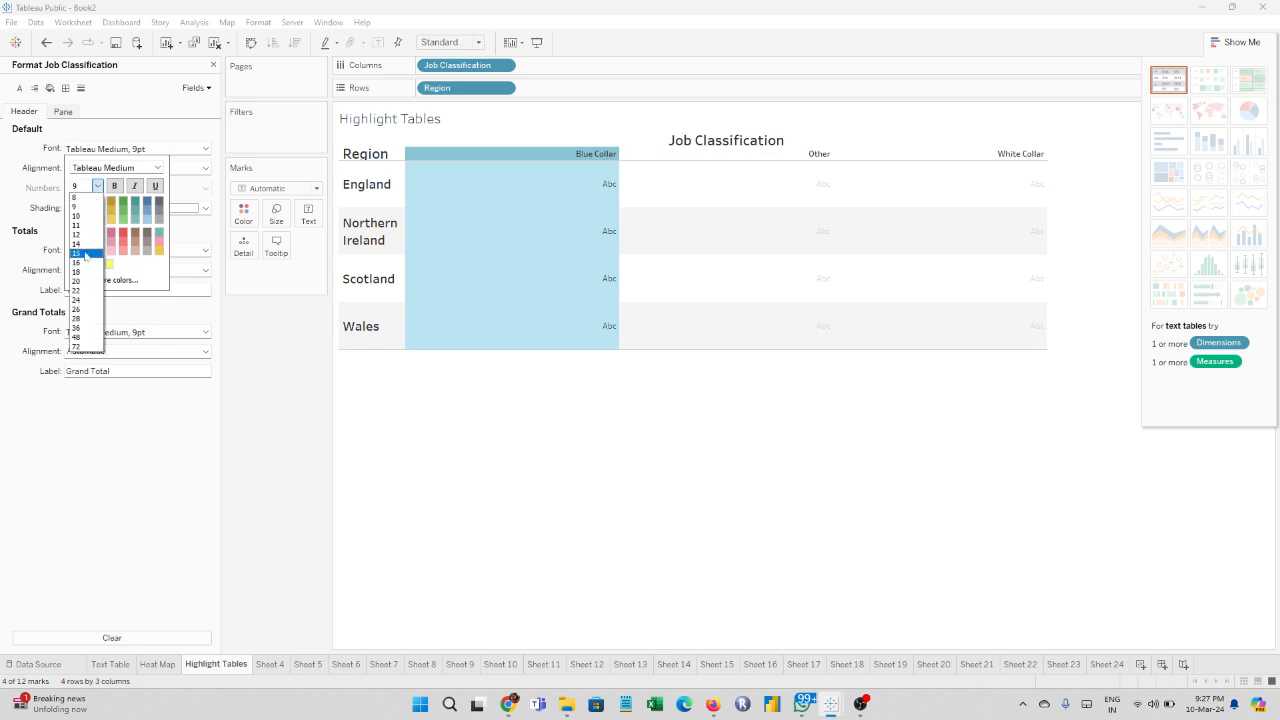
left_click(85, 263)
left_click(566, 295)
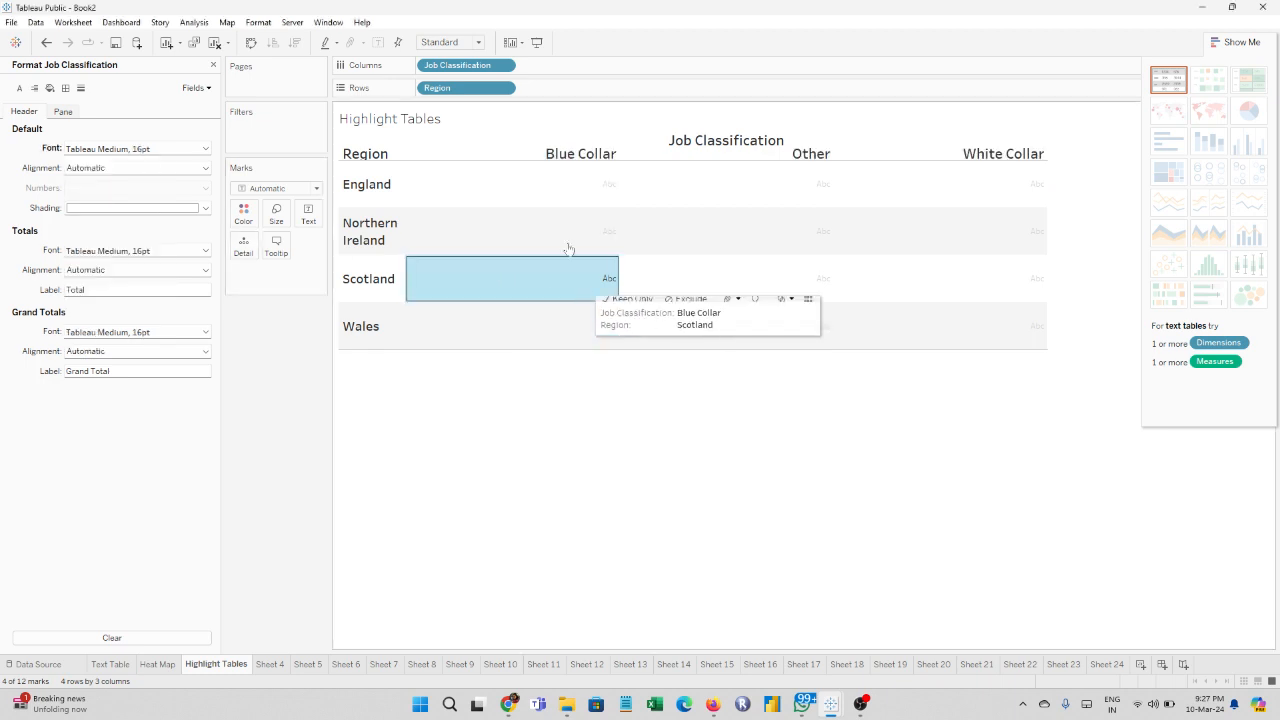
Step: Select all the table's cells and set their pane font to 14 pt
left_click_drag(551, 186, 1058, 337)
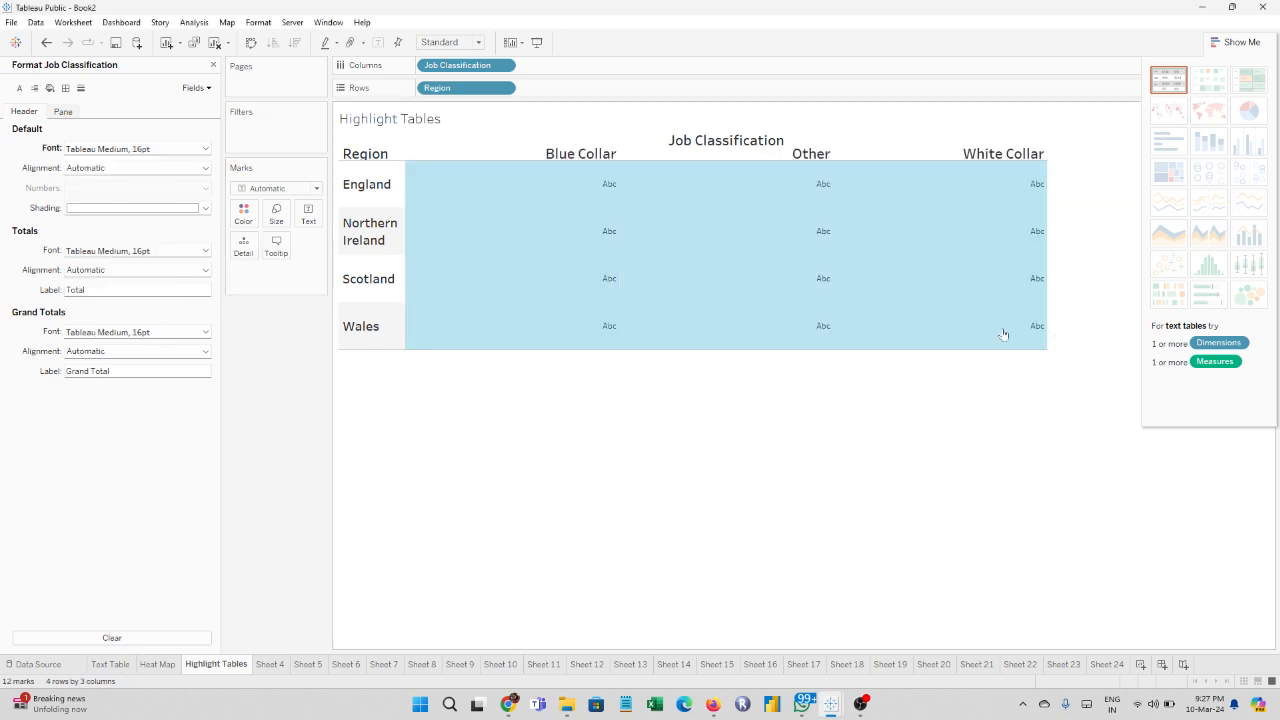
right_click(580, 192)
left_click(612, 233)
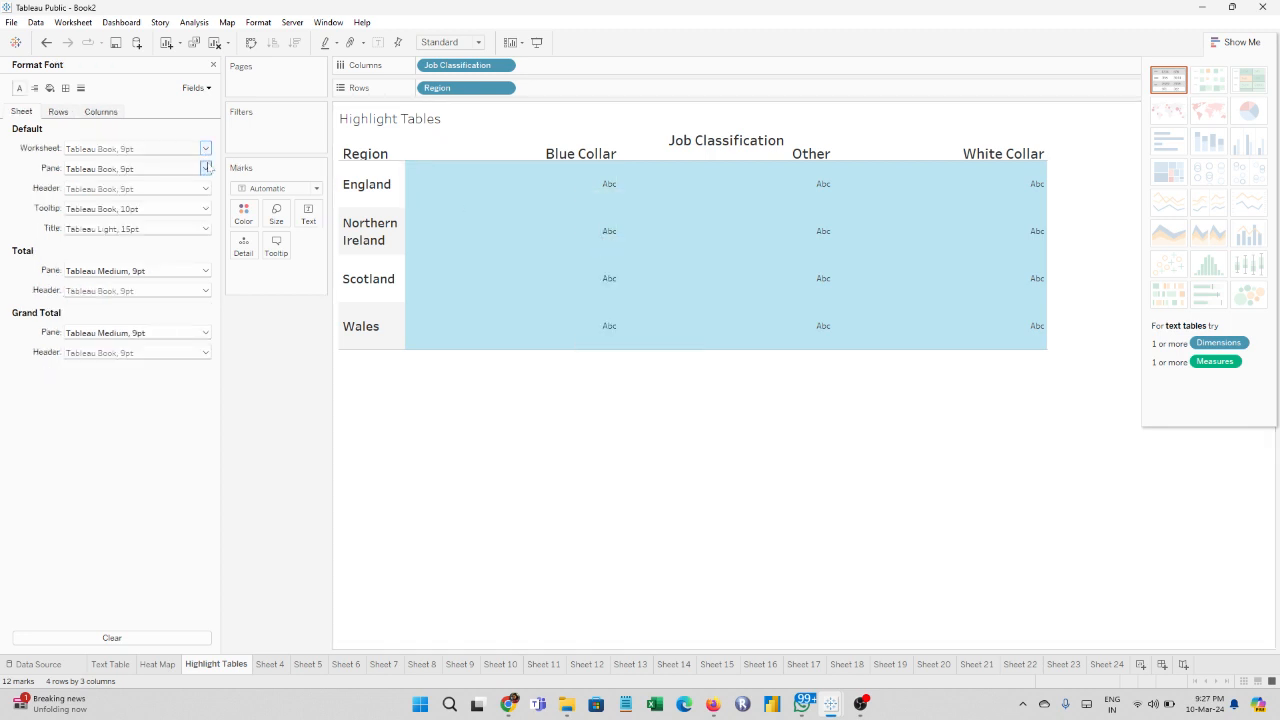
left_click(205, 169)
left_click(97, 206)
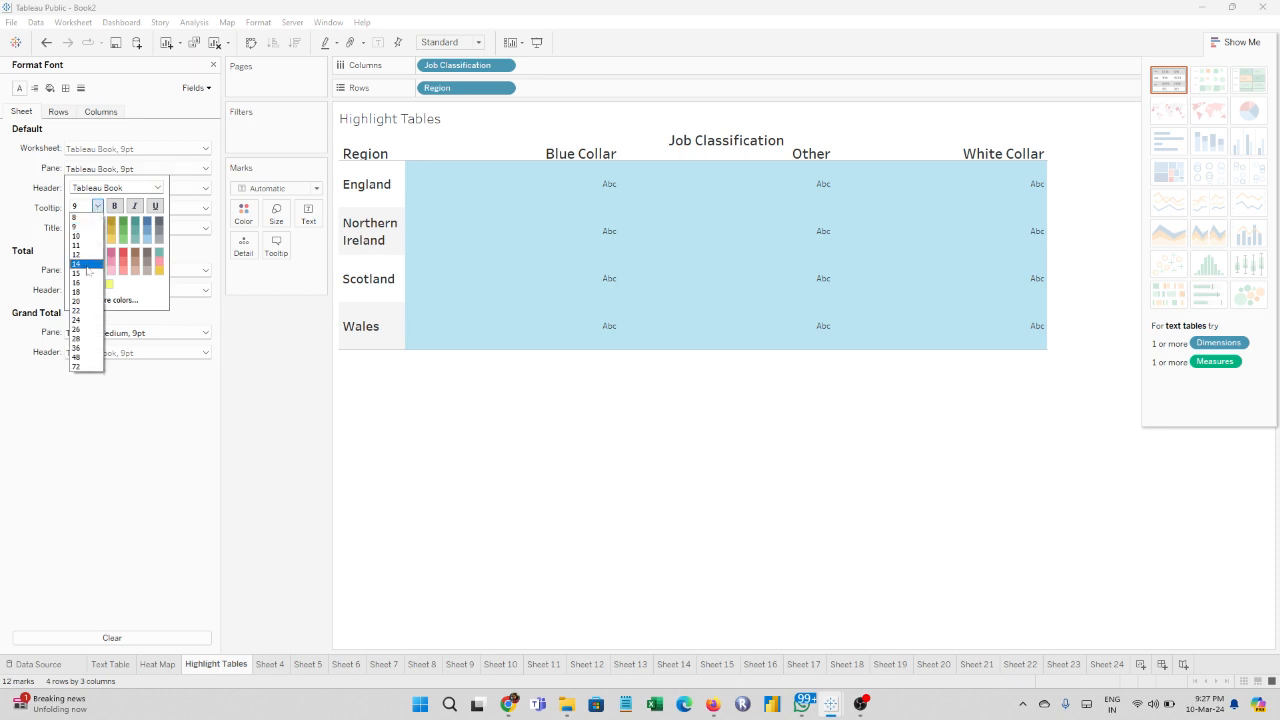
left_click(84, 264)
left_click(440, 428)
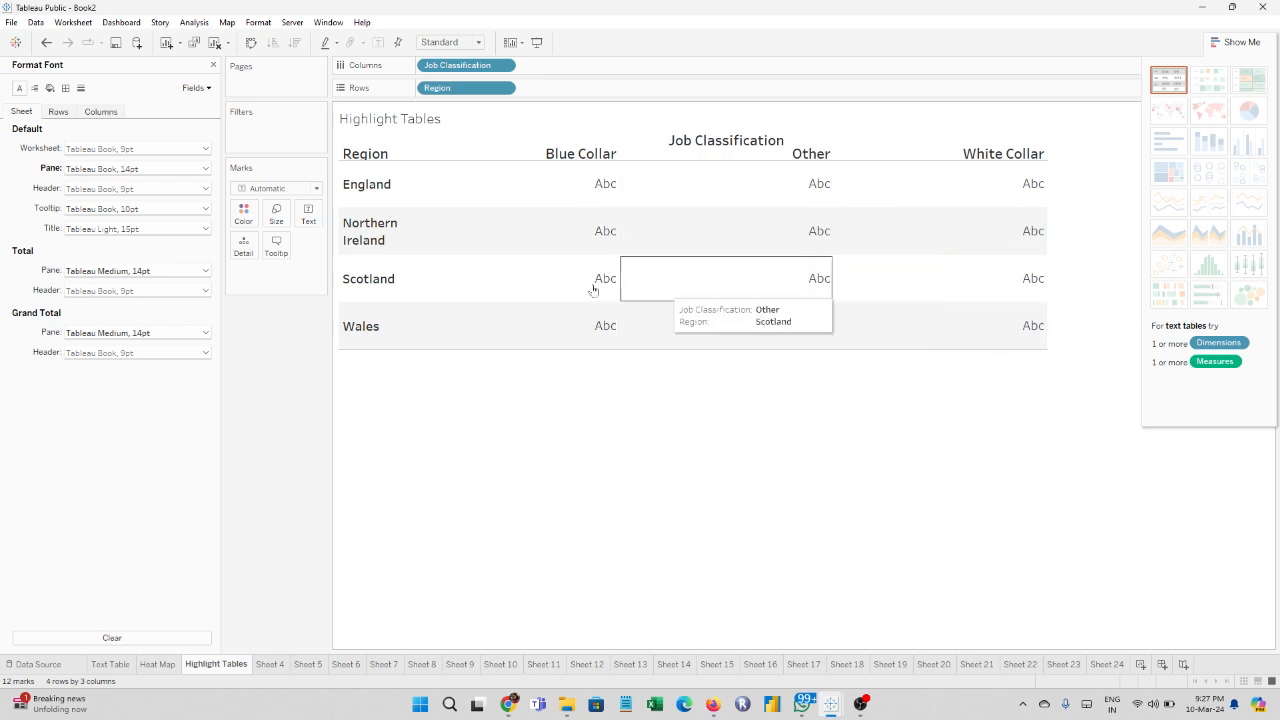
Step: Return to the data fields and fill the table cells with the P1-UK-Bank-Customers.csv (Count) measure
left_click(212, 65)
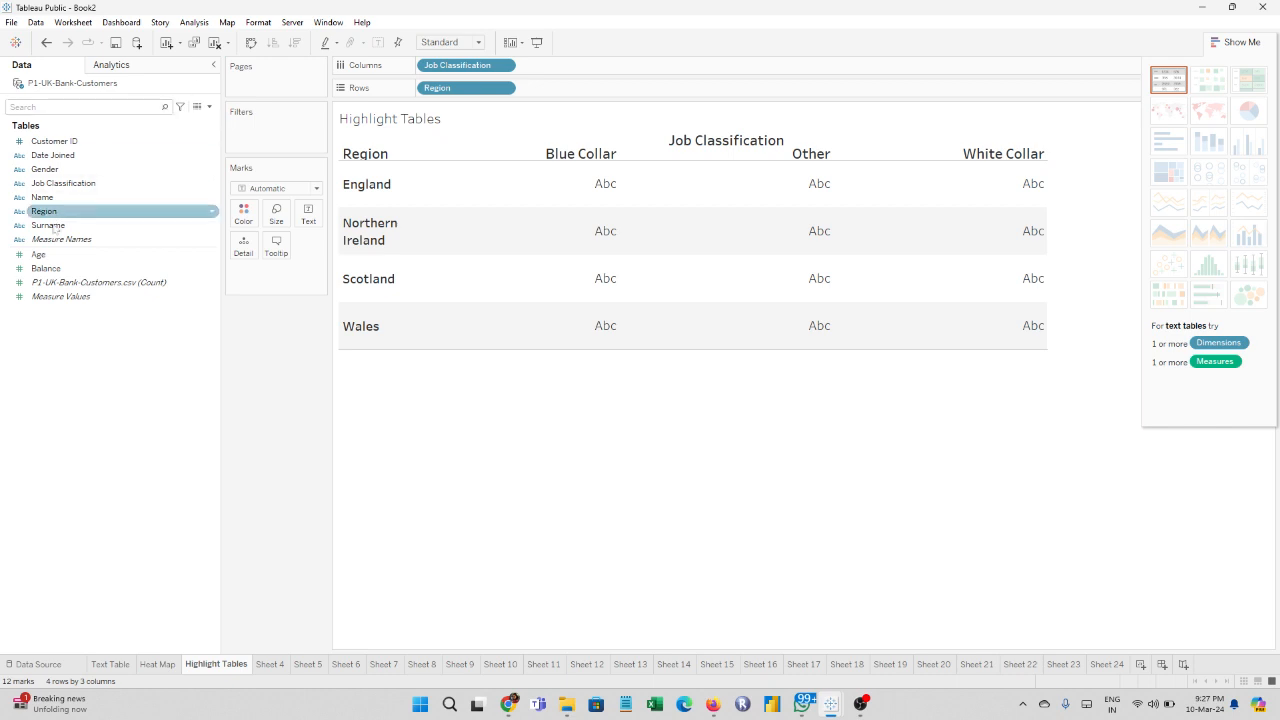
left_click_drag(43, 270, 5, 292)
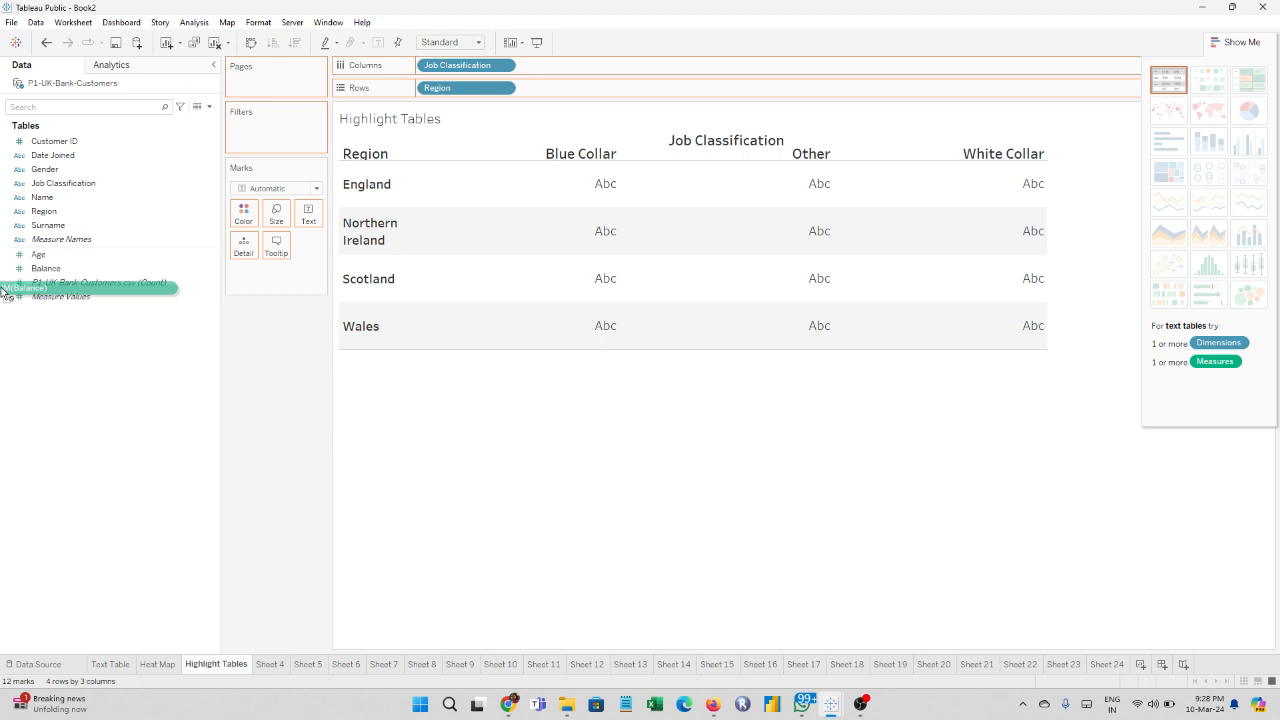
left_click_drag(5, 292, 15, 211)
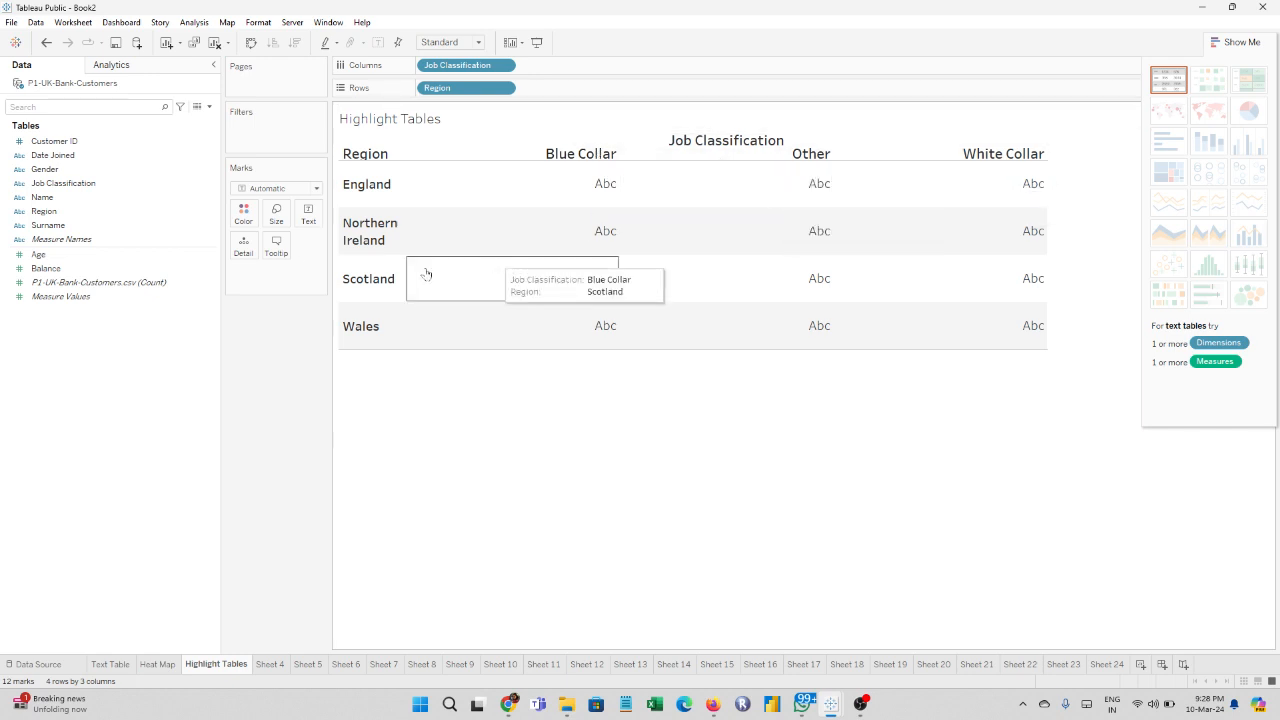
left_click(82, 286)
left_click_drag(82, 286, 658, 320)
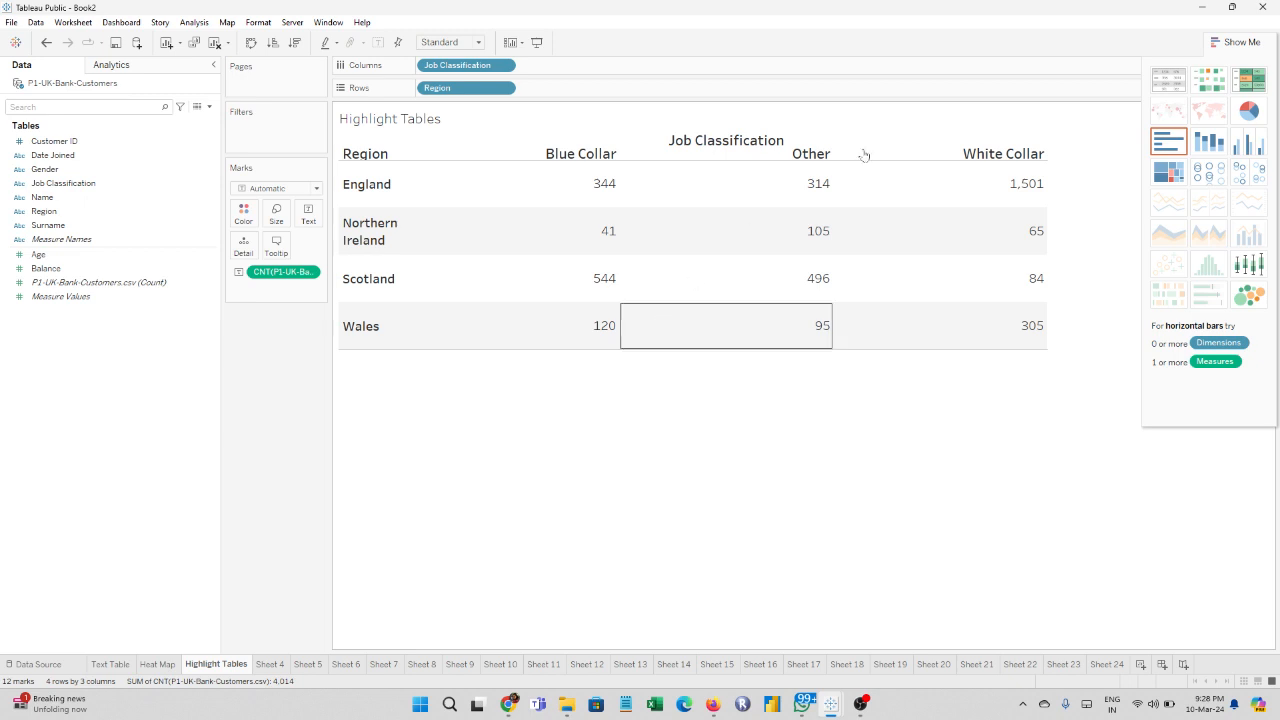
Step: Convert the table to a highlight table and enlarge its row heights and column widths
left_click(1256, 84)
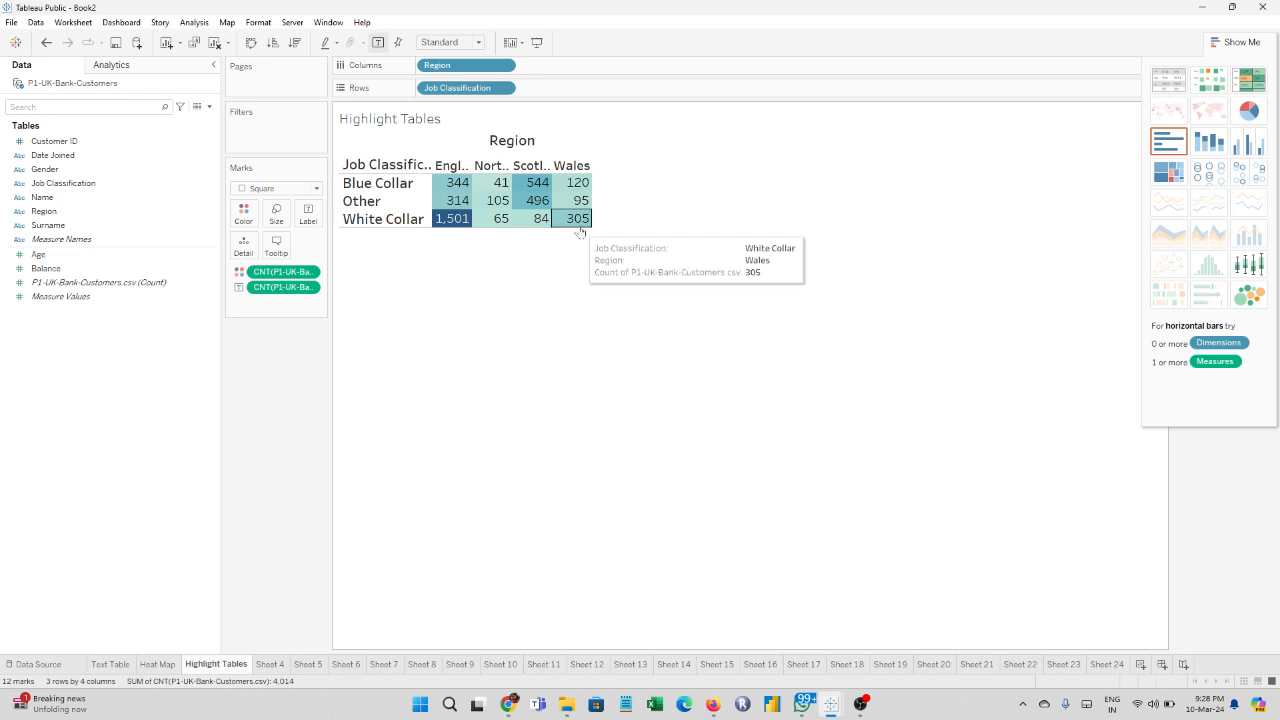
left_click_drag(579, 227, 629, 377)
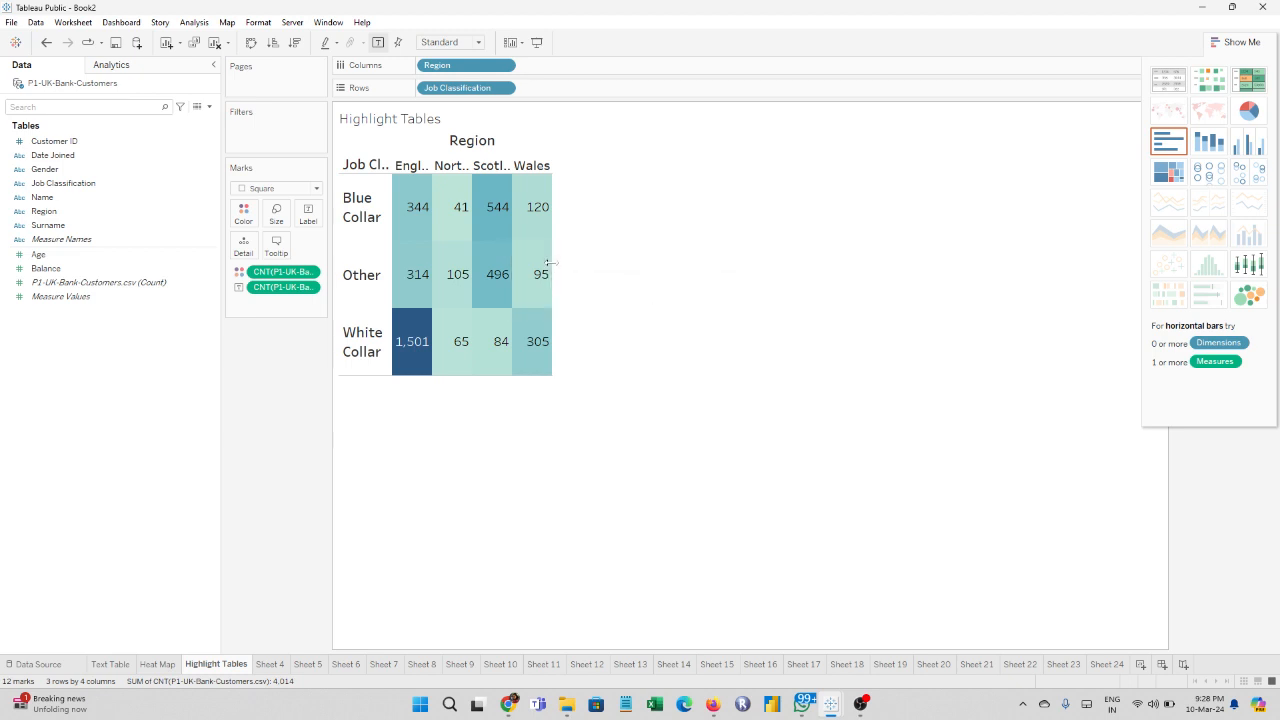
left_click_drag(900, 248, 1000, 270)
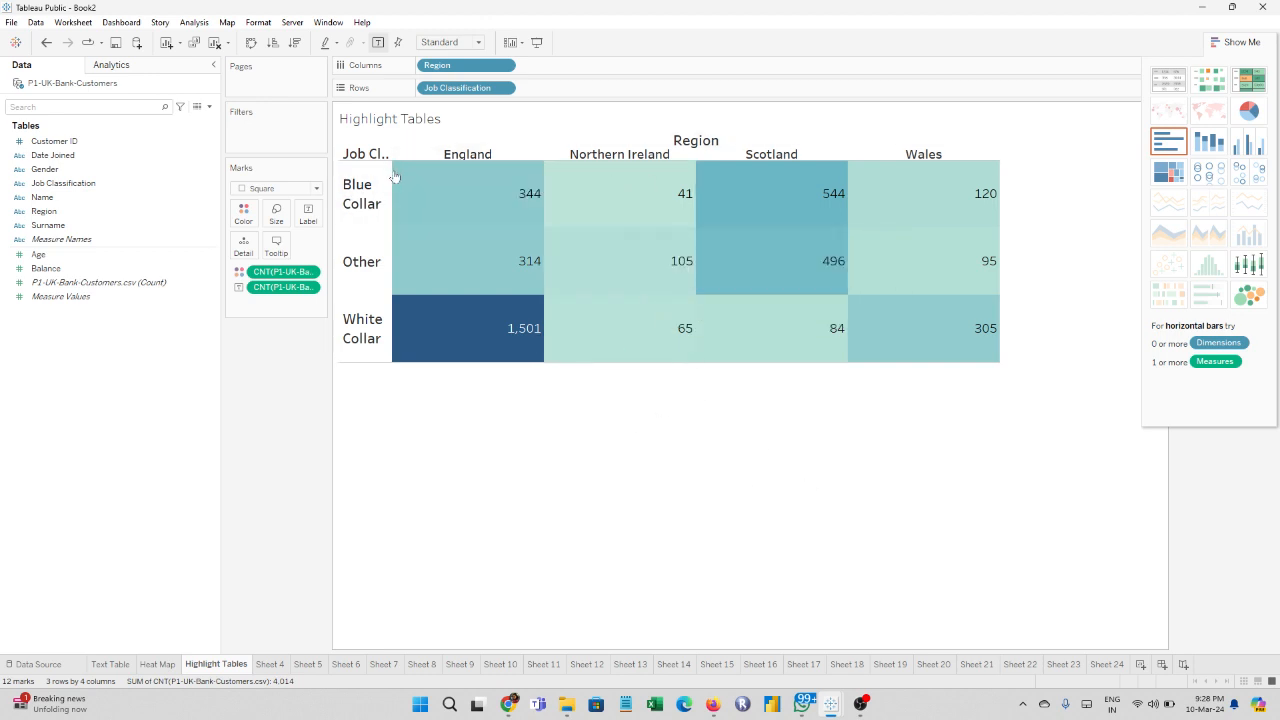
Step: Widen the Job Classification header column so its labels fit on one line, and hide the Show Me chart list
left_click_drag(519, 193, 522, 193)
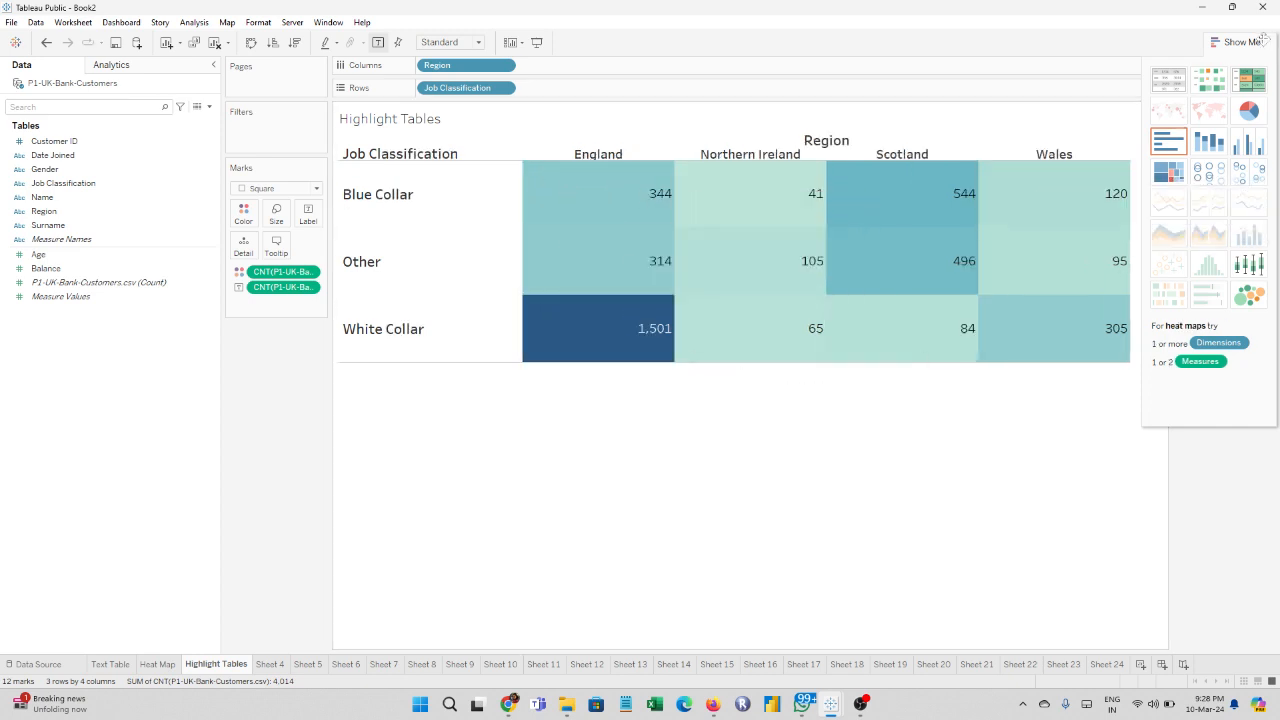
left_click(1260, 41)
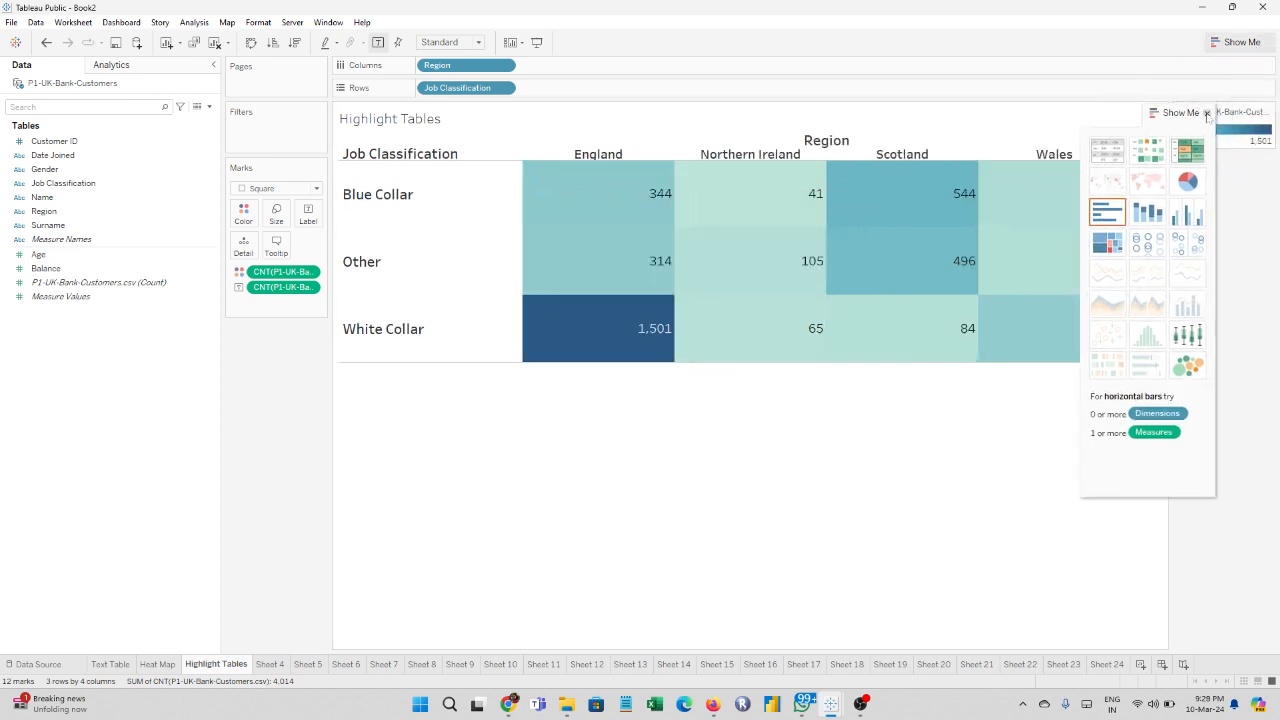
left_click(1207, 113)
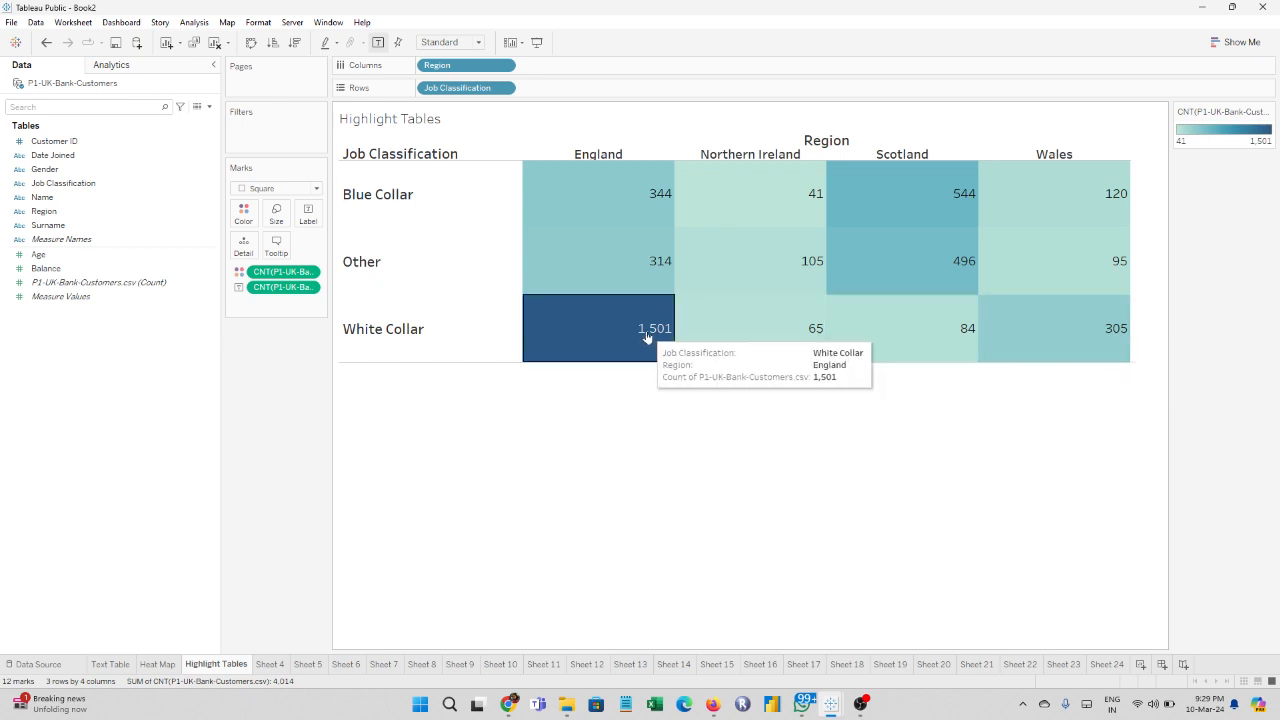
Step: Set the horizontal pane alignment of the highlight table's values to Center
right_click(581, 189)
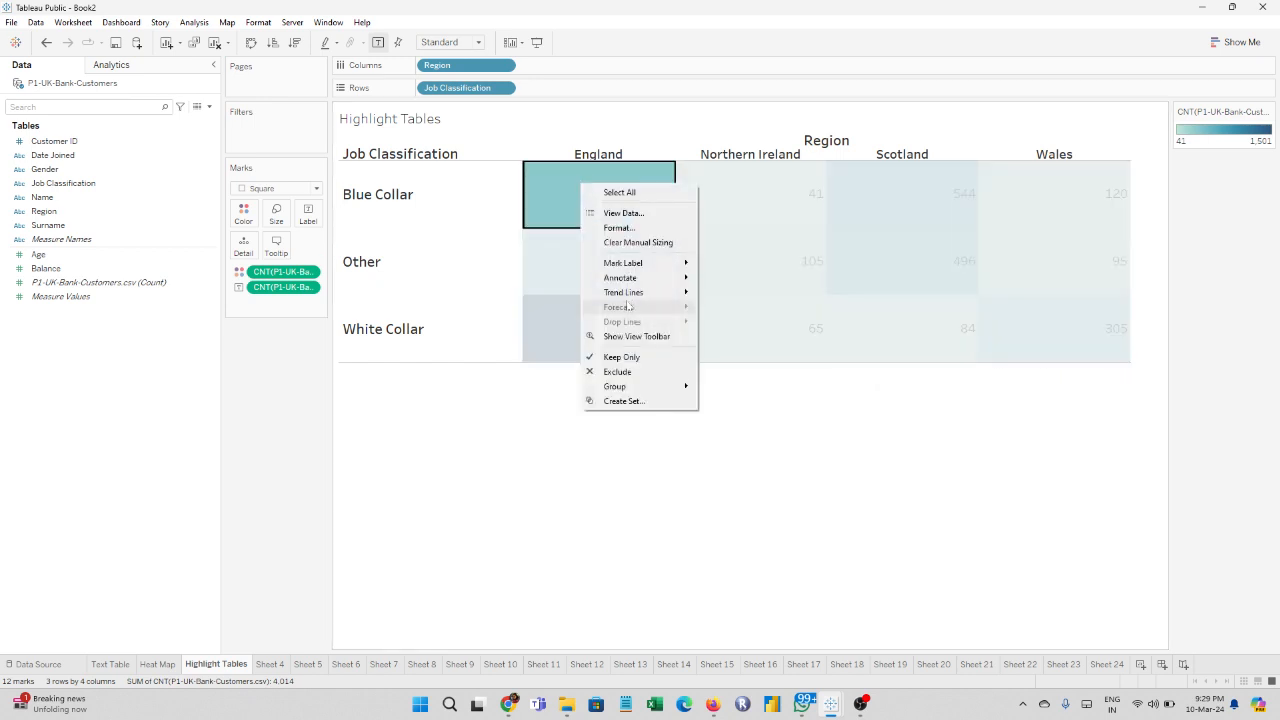
left_click(620, 228)
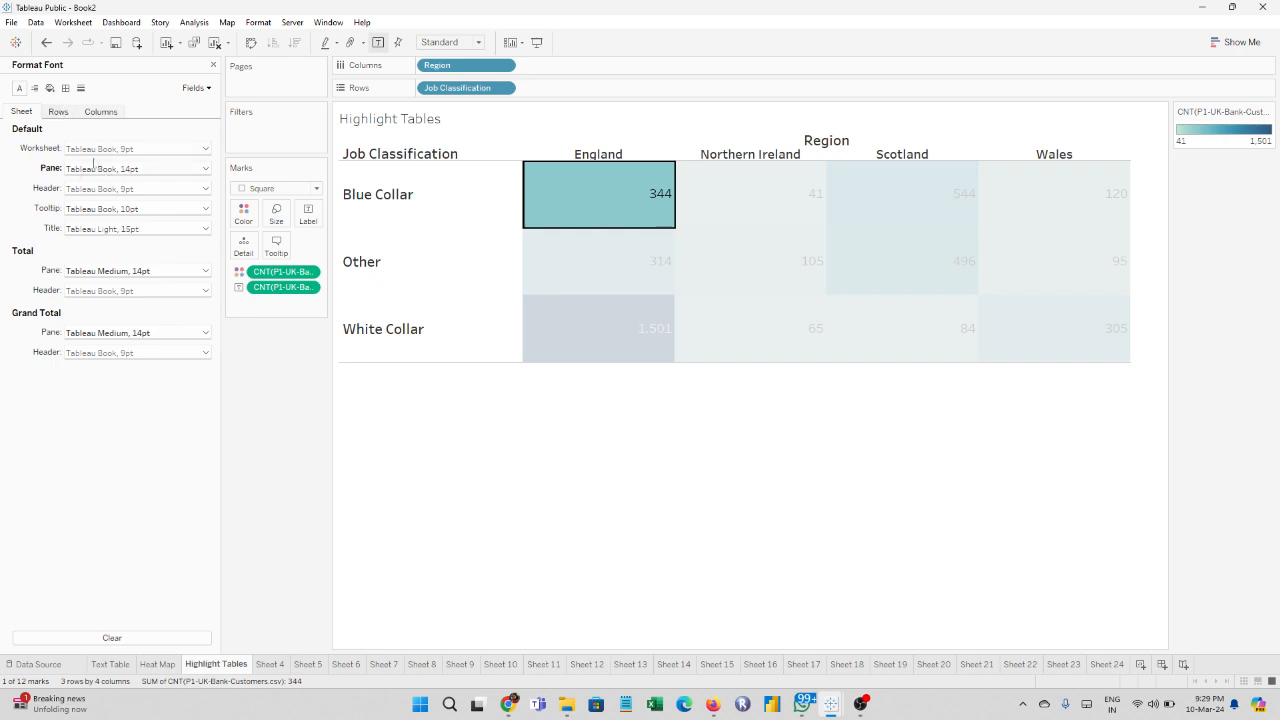
left_click(34, 88)
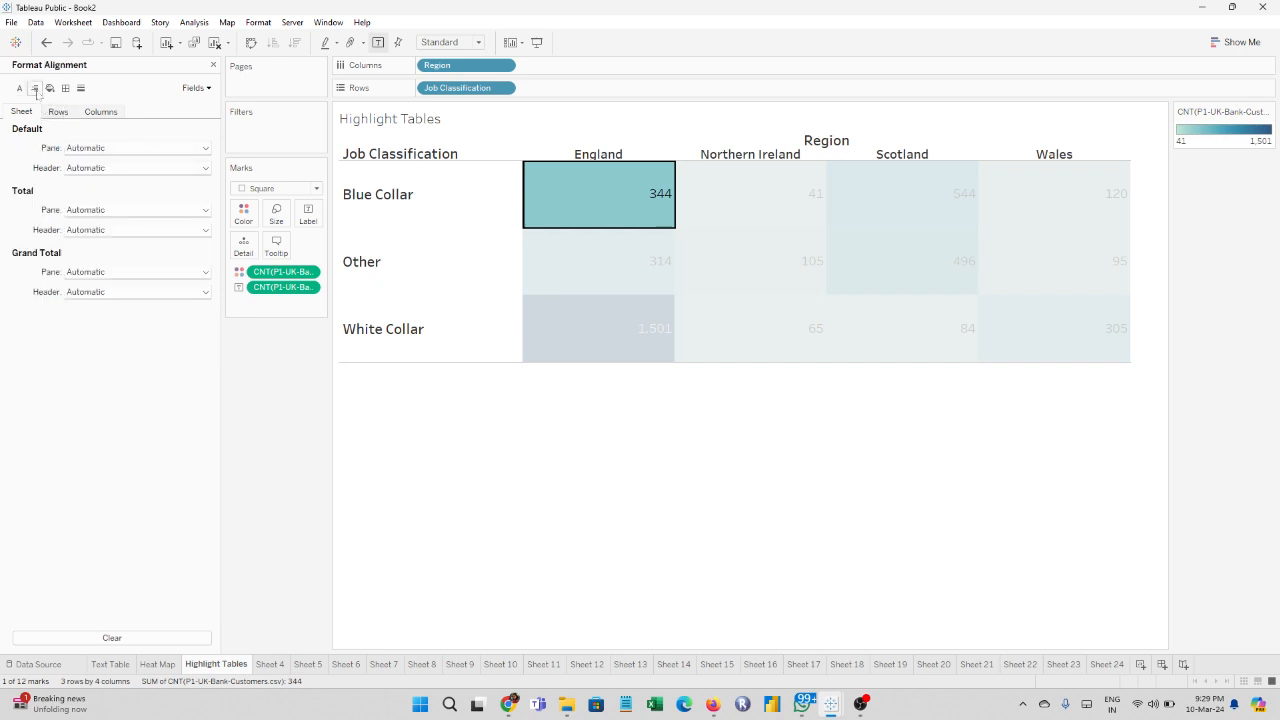
left_click(128, 167)
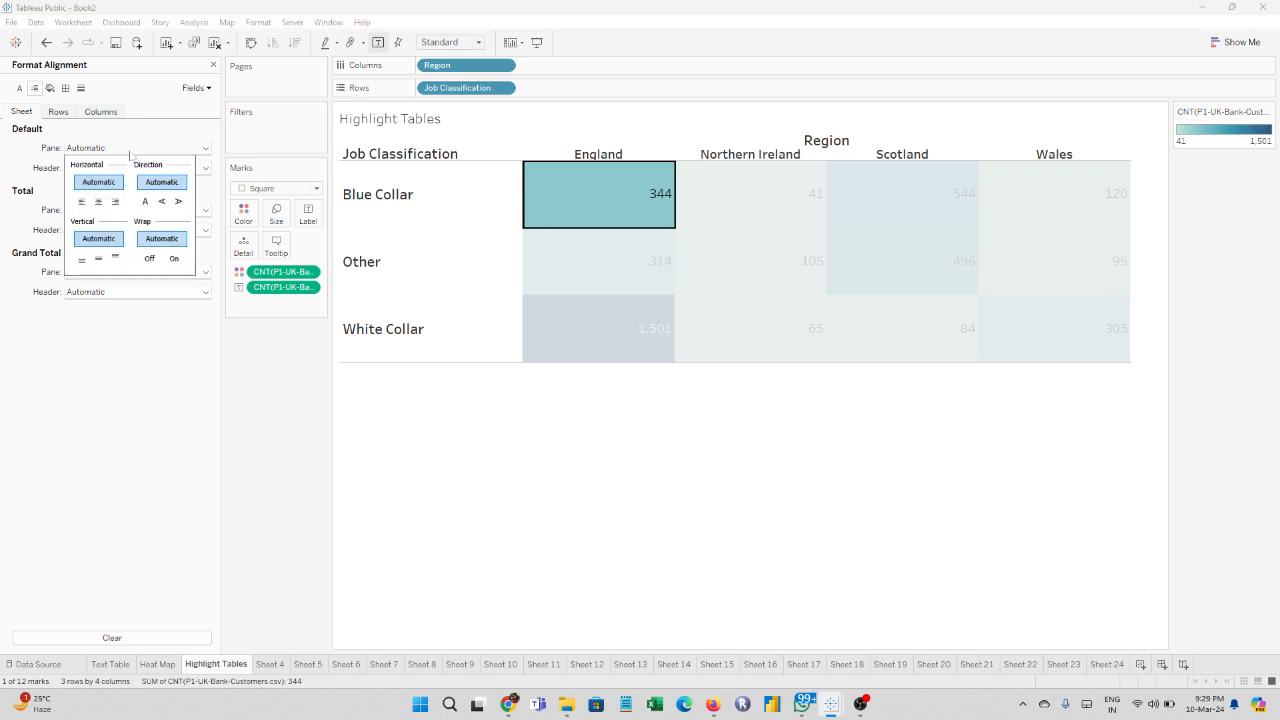
left_click(98, 202)
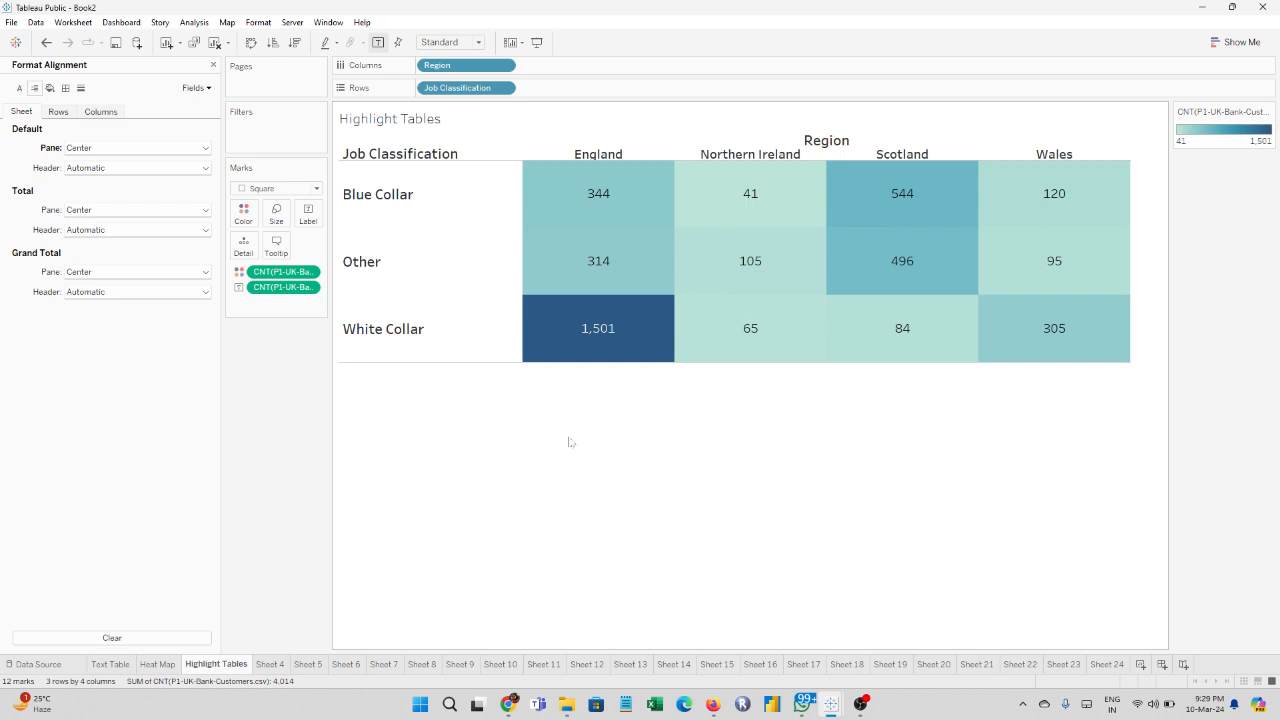
Step: Apply the Red-Green Diverging palette to the highlight table's customer count colours
left_click(243, 213)
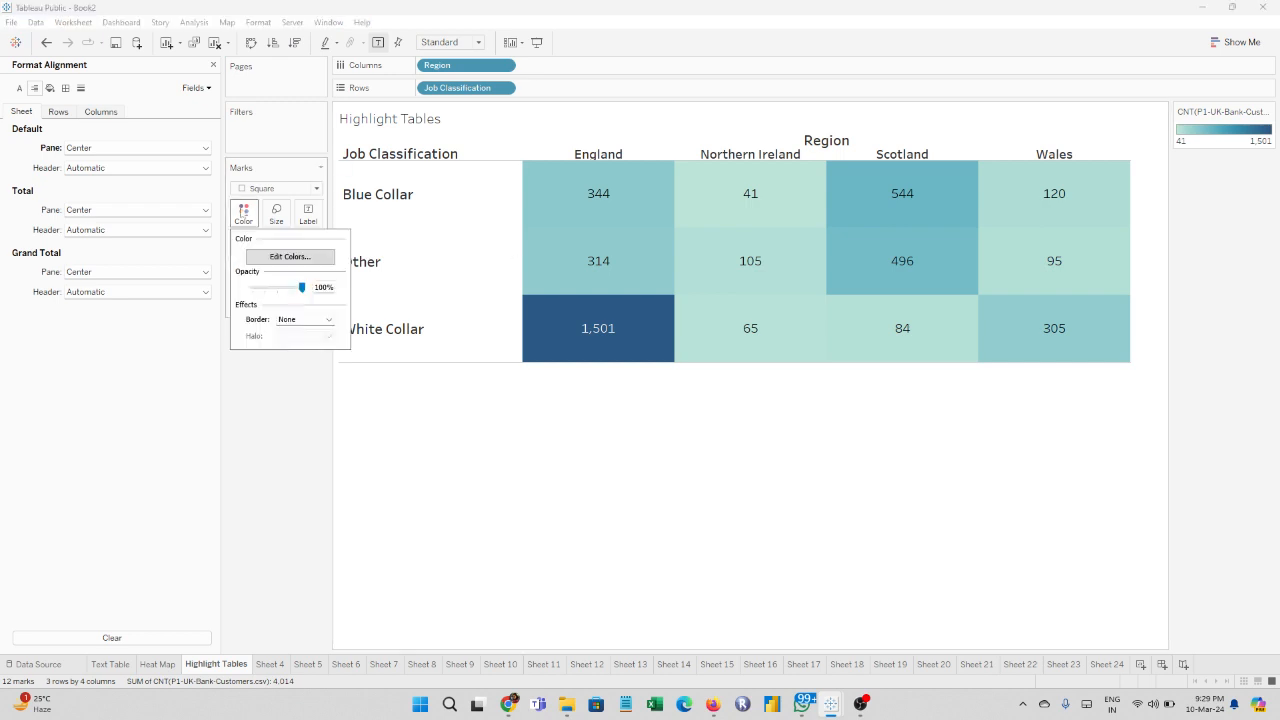
left_click(289, 262)
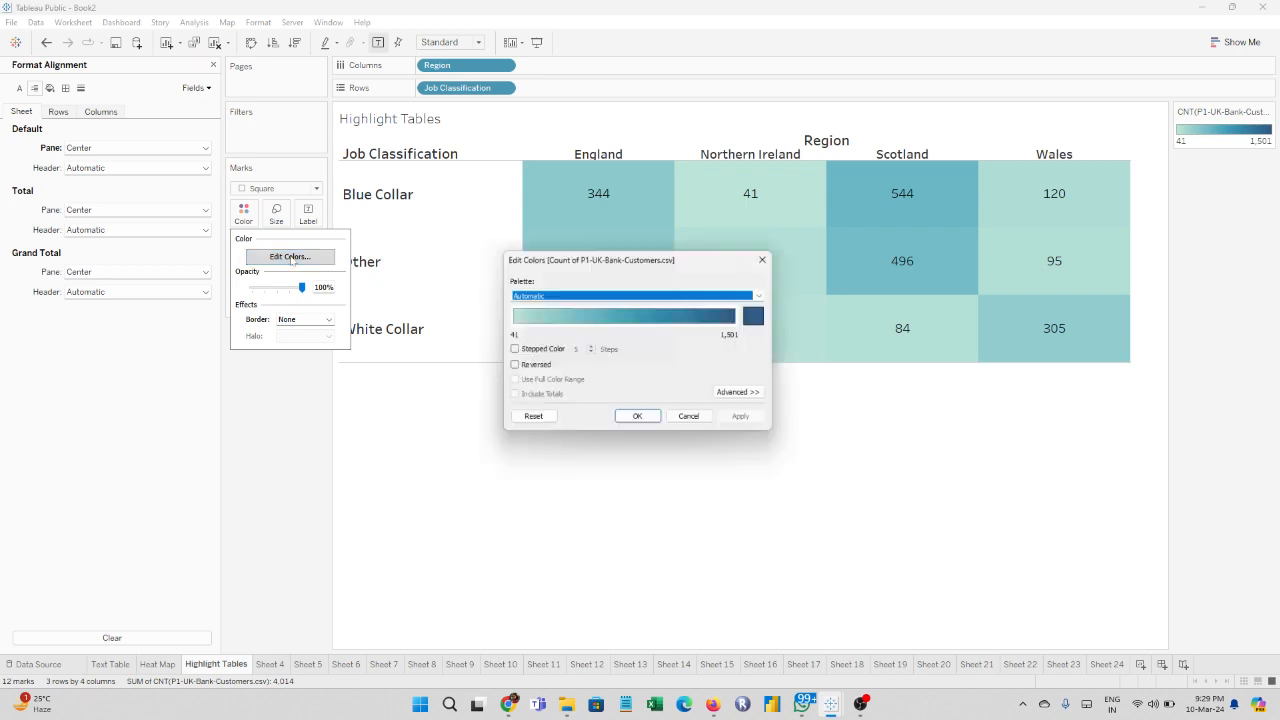
left_click(612, 294)
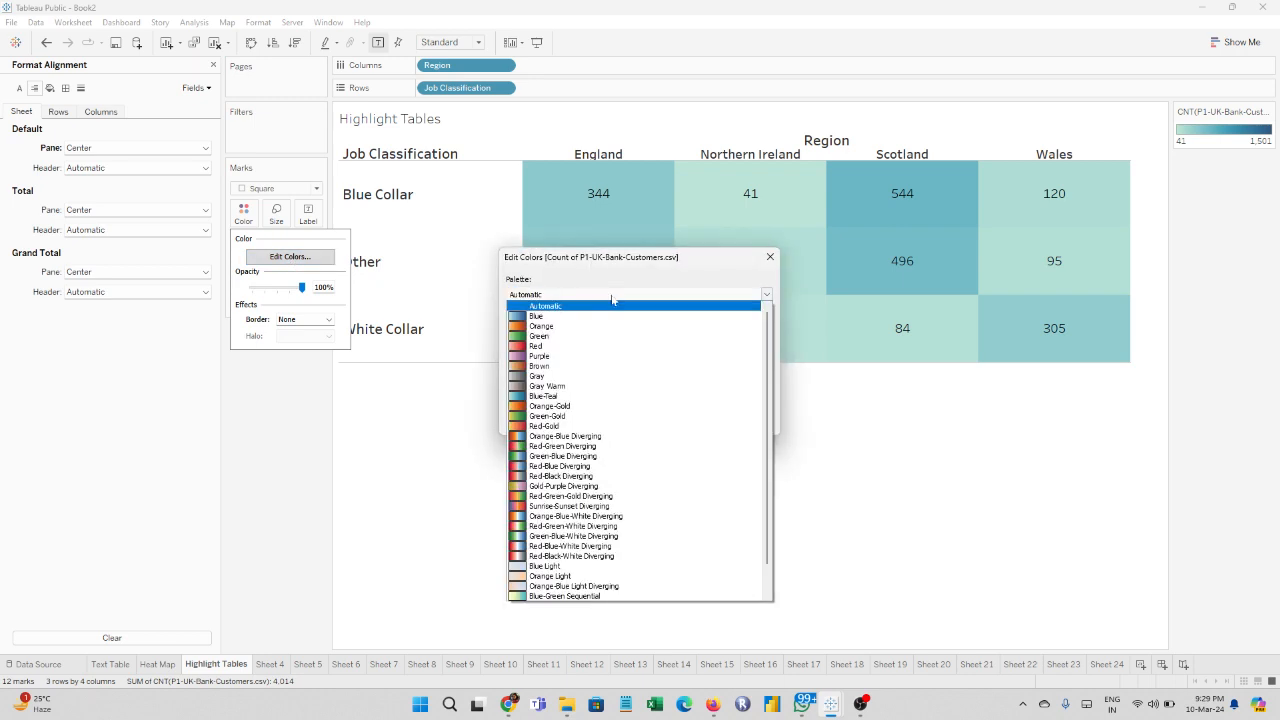
left_click(568, 447)
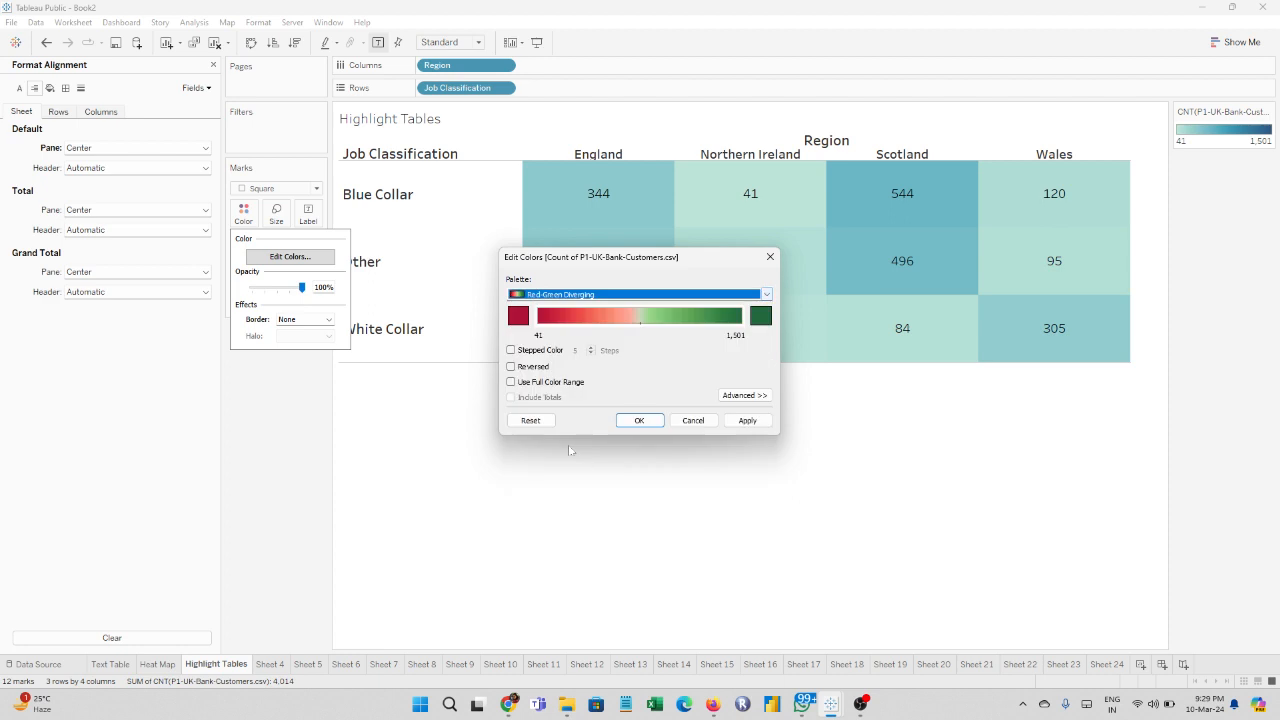
left_click(748, 421)
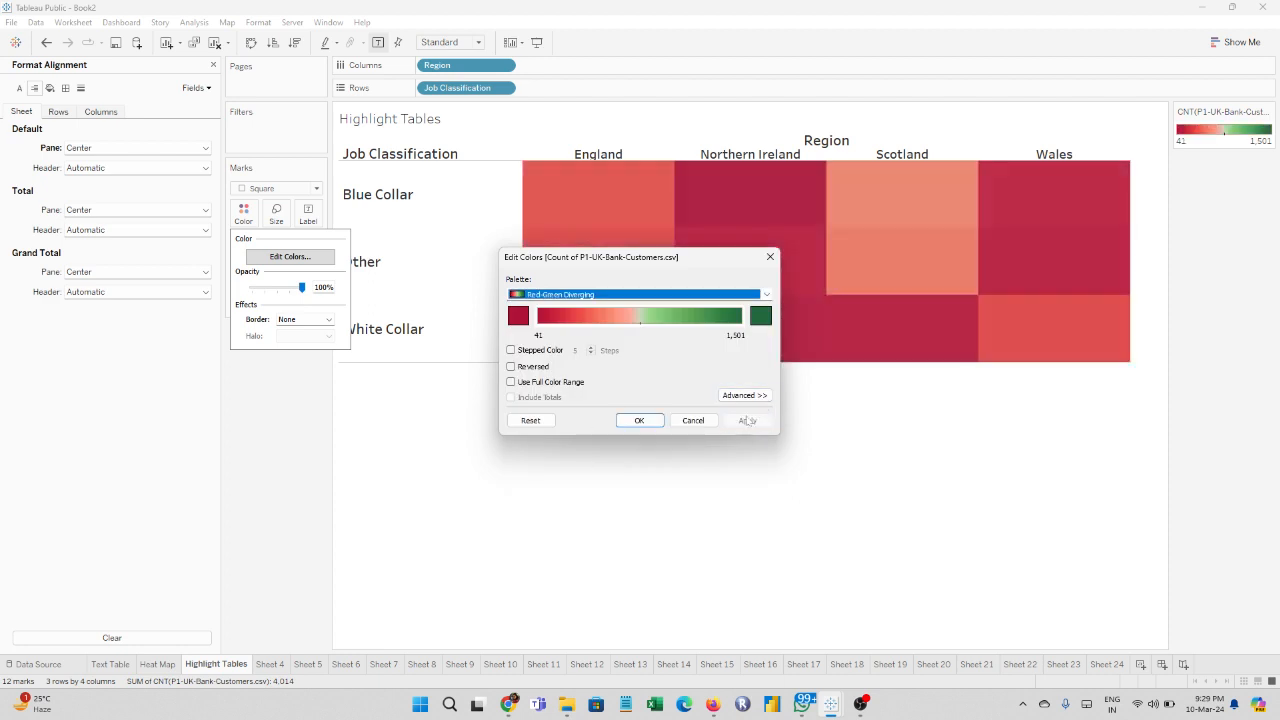
left_click(636, 420)
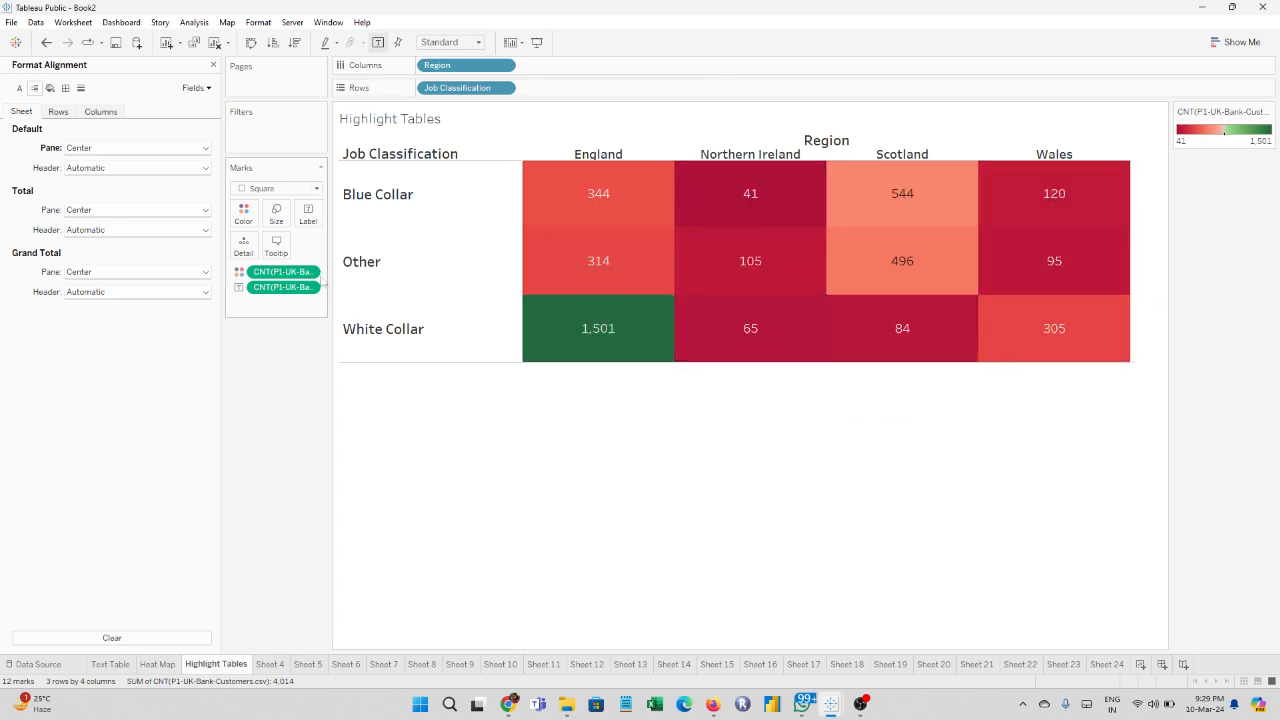
Step: Change the highlight table's colour palette to Sunrise-Sunset Diverging
left_click(244, 214)
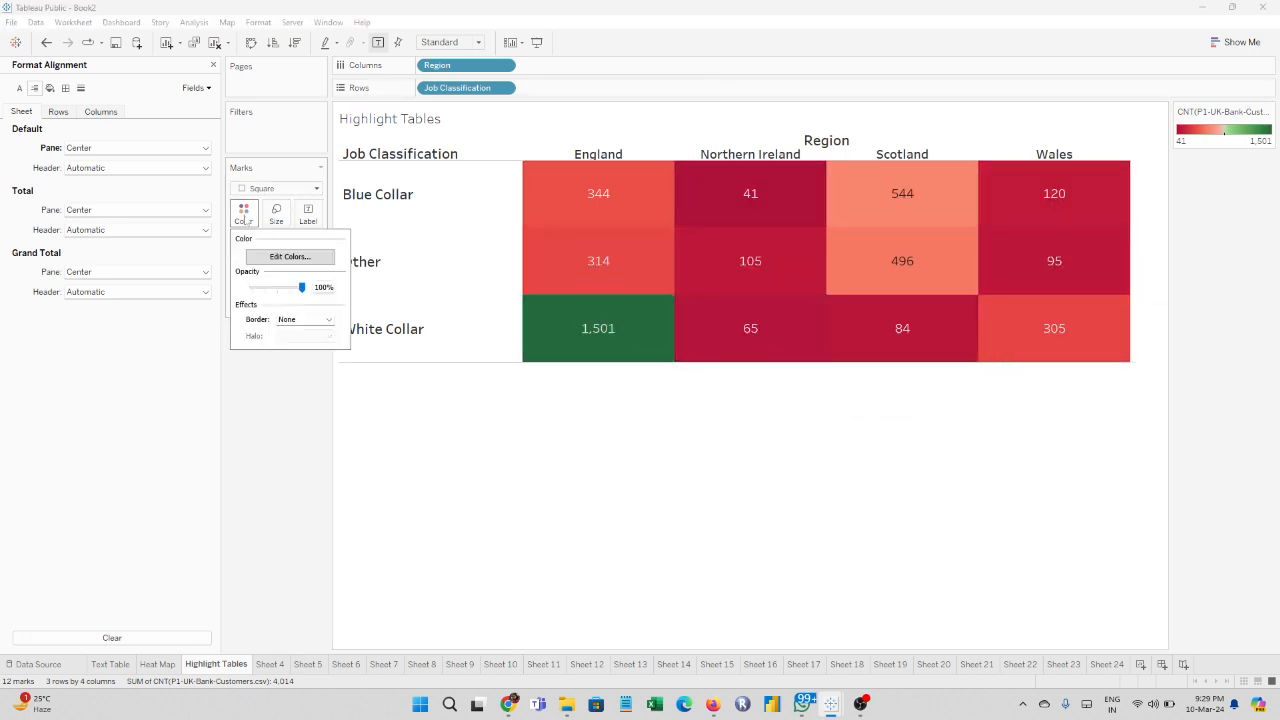
left_click(290, 256)
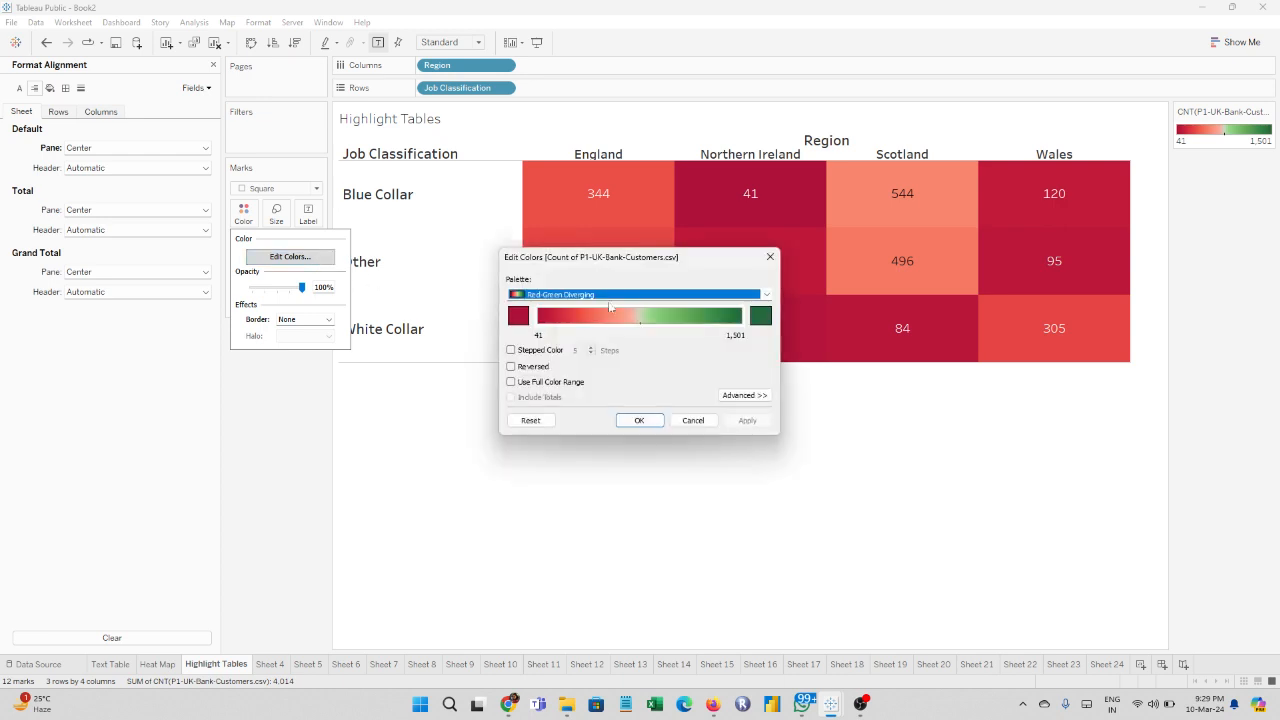
left_click(616, 298)
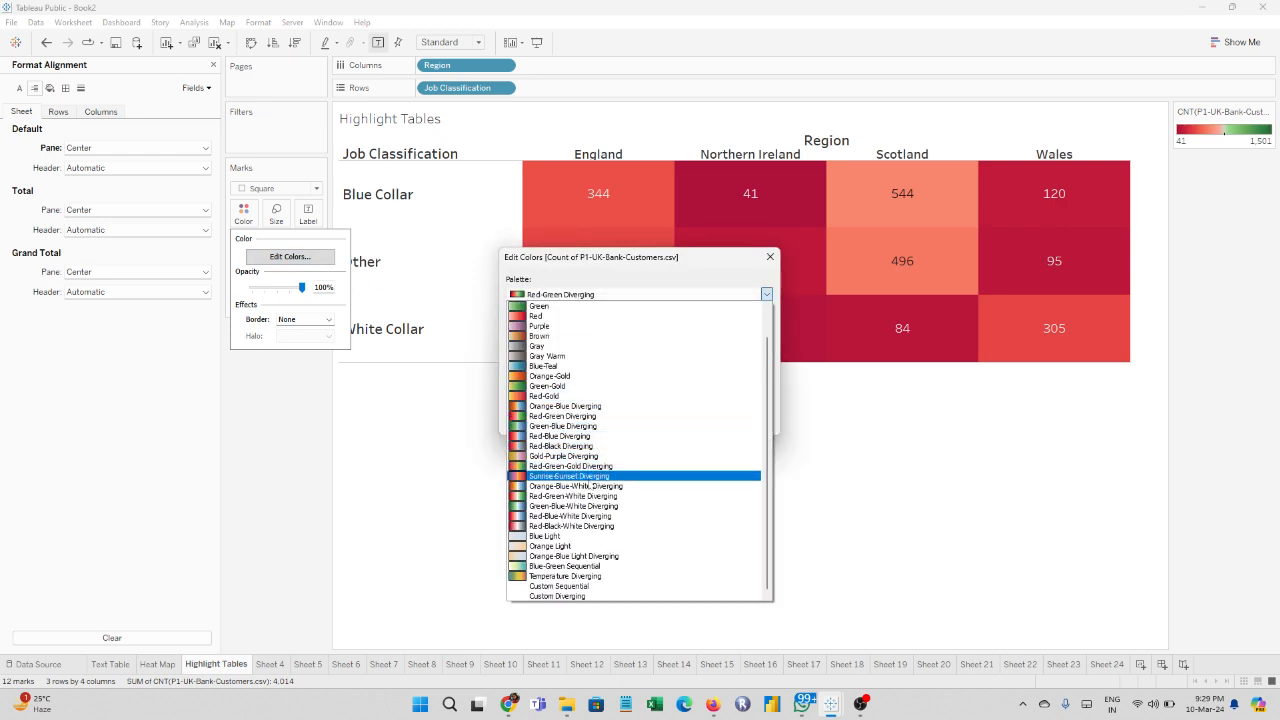
left_click(570, 476)
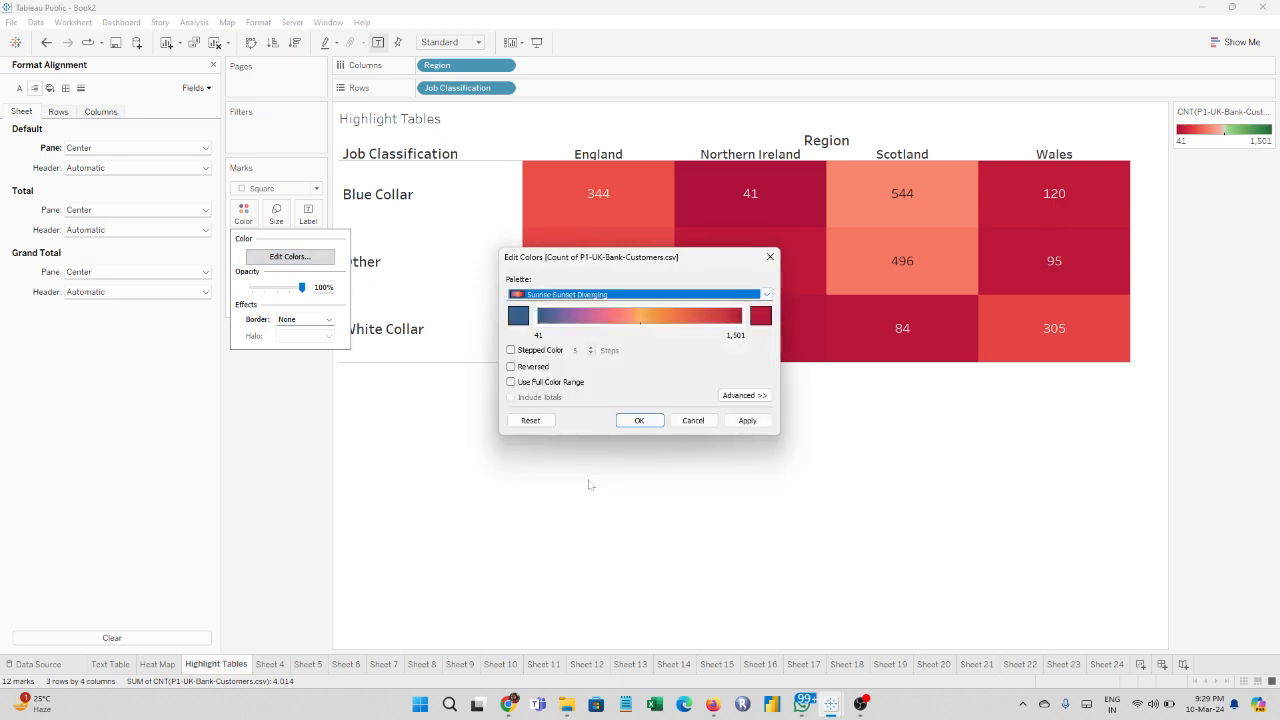
left_click(746, 420)
left_click(639, 421)
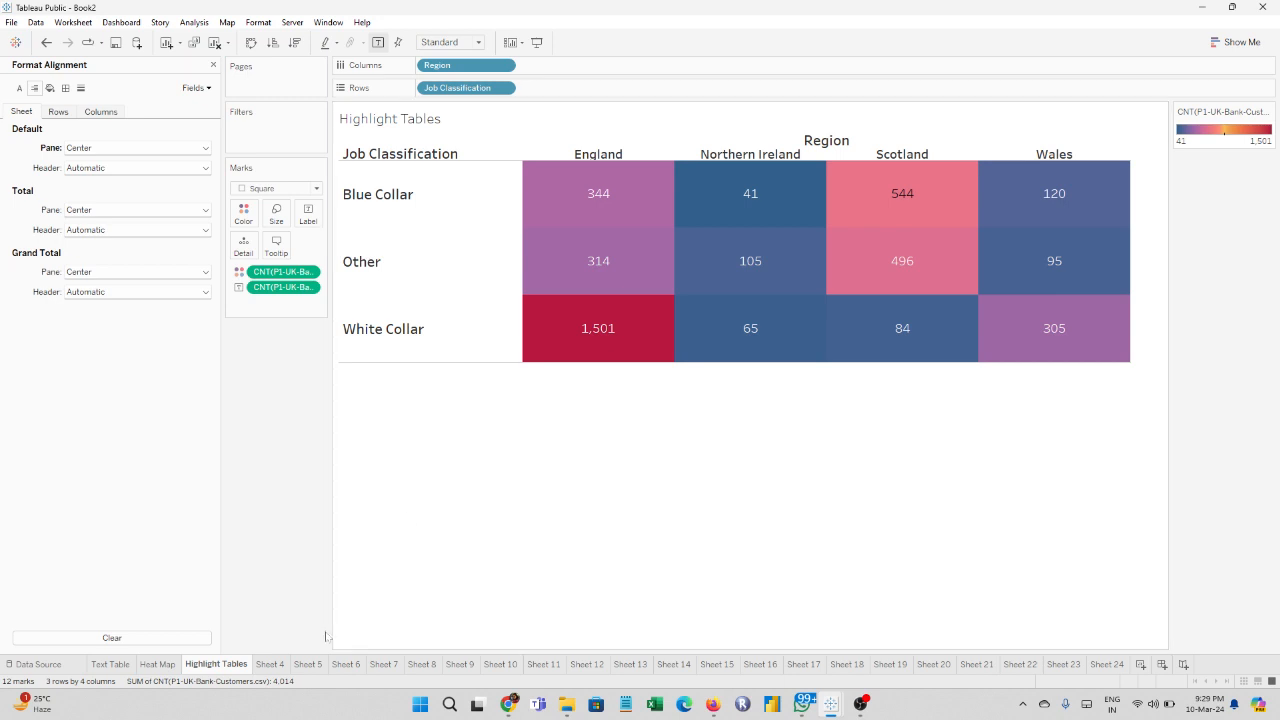
Step: Go to Sheet 4, bring up the Show Me chart types and the data fields, and add Region to the rows
left_click(270, 665)
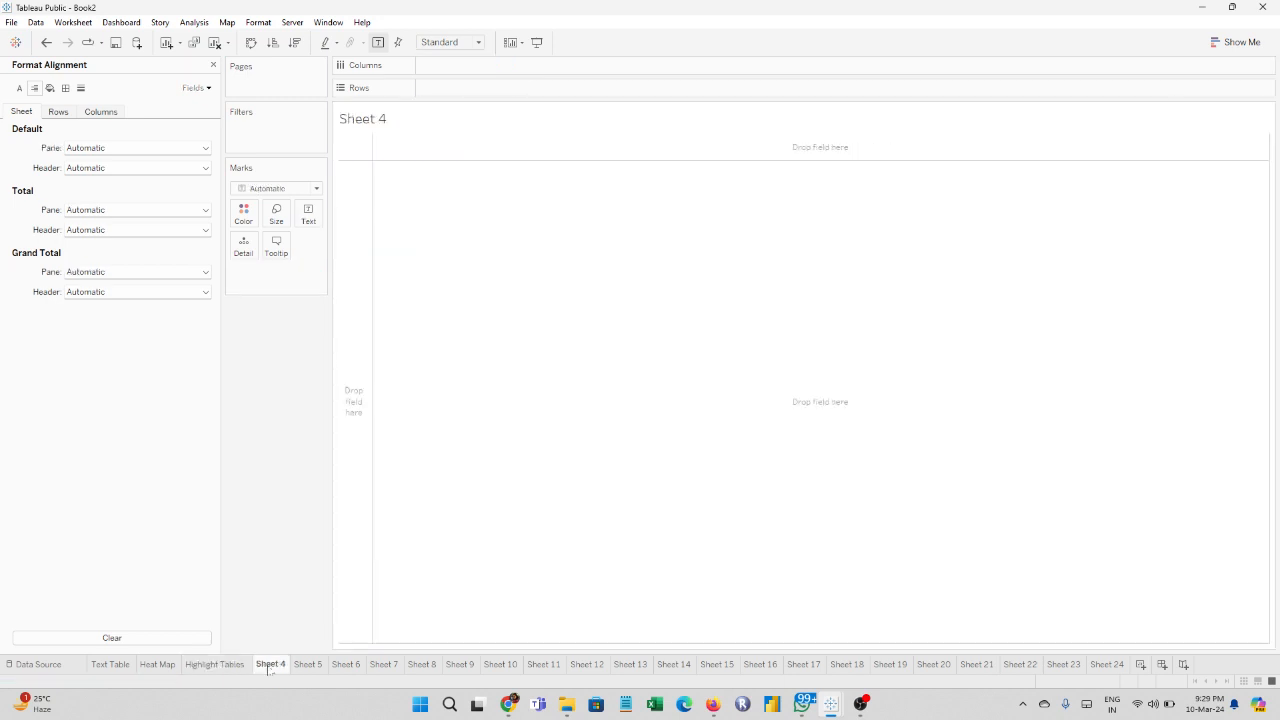
left_click(1243, 40)
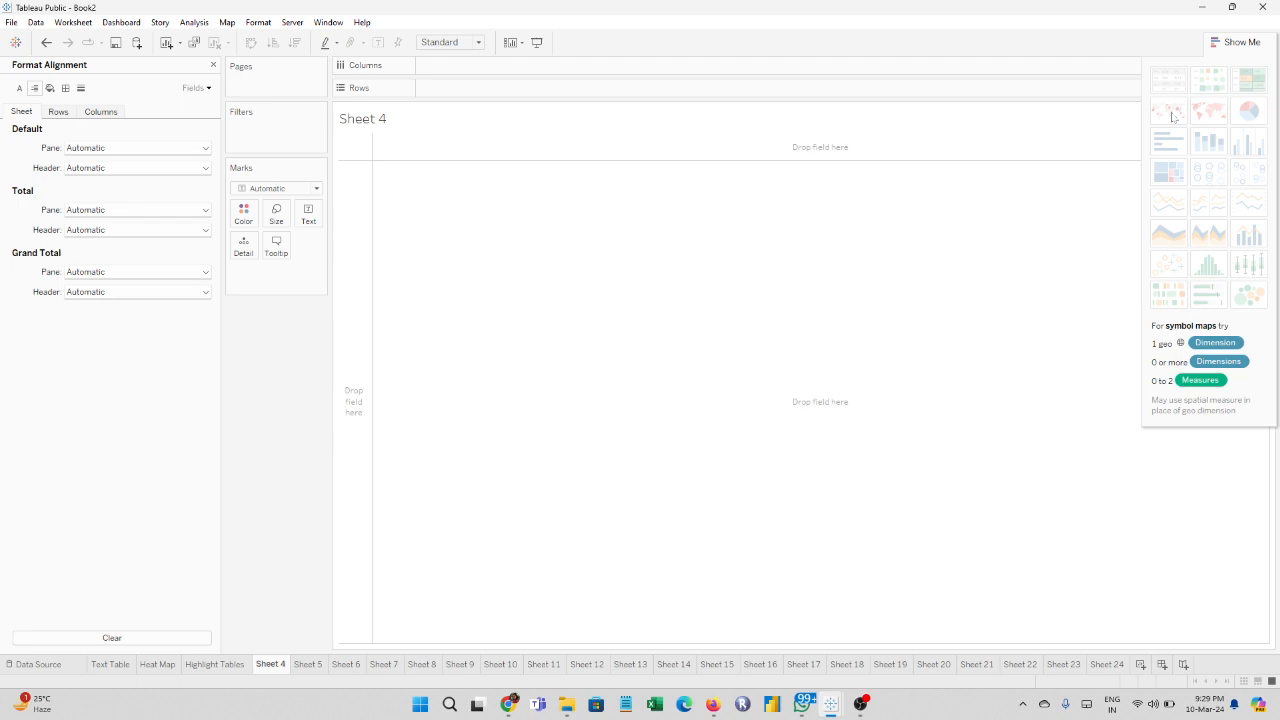
left_click(212, 66)
left_click(42, 213)
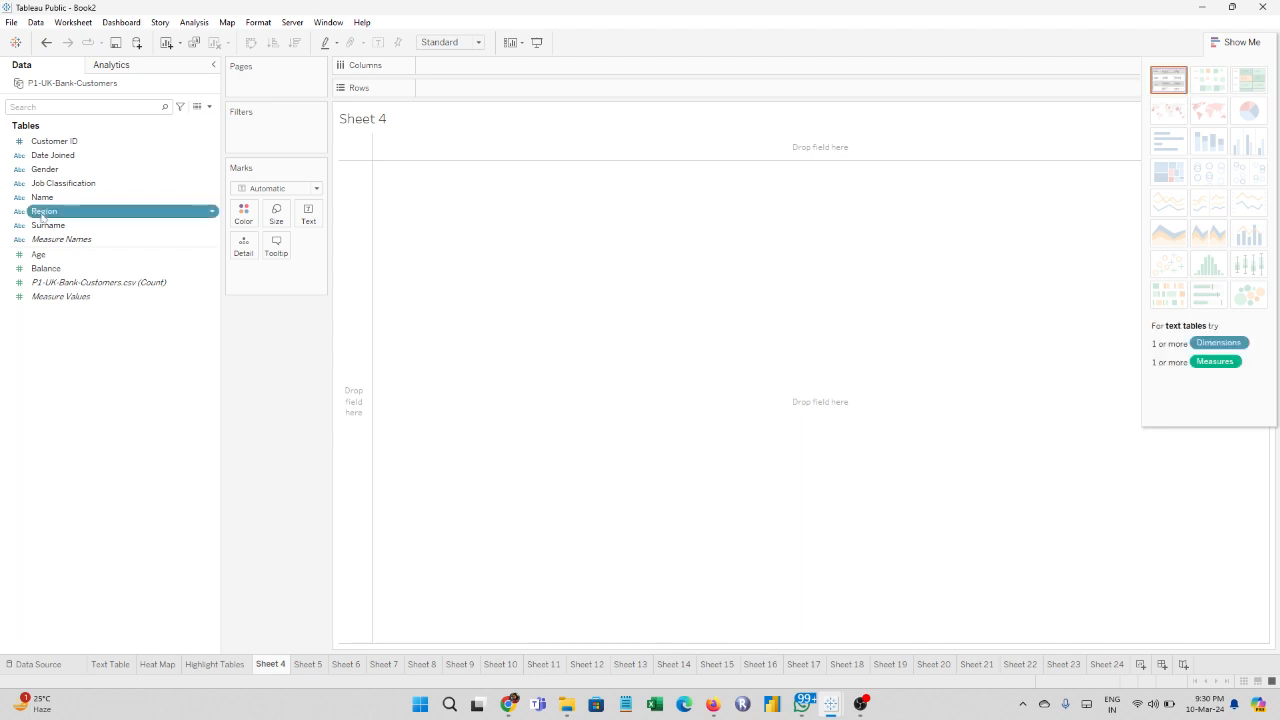
left_click_drag(42, 215, 541, 278)
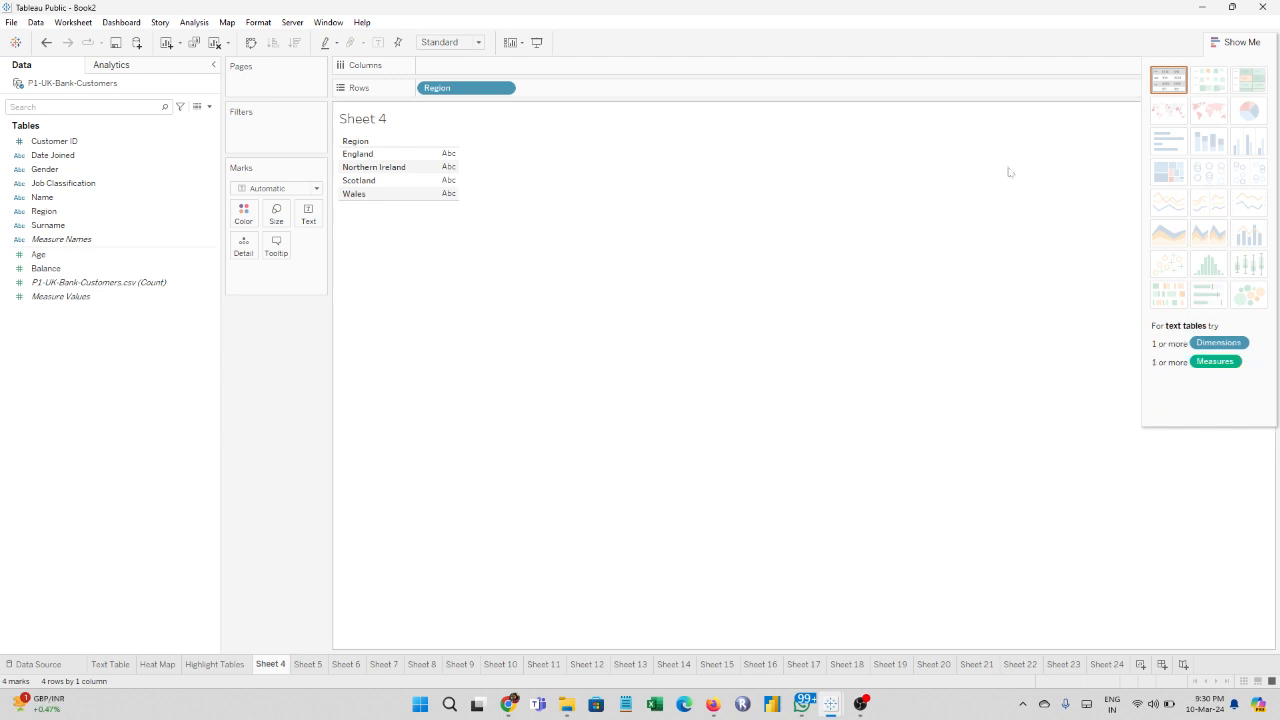
Step: Assign the Country/Region geographic role to the Region field and convert the view to a symbol map
left_click(42, 197)
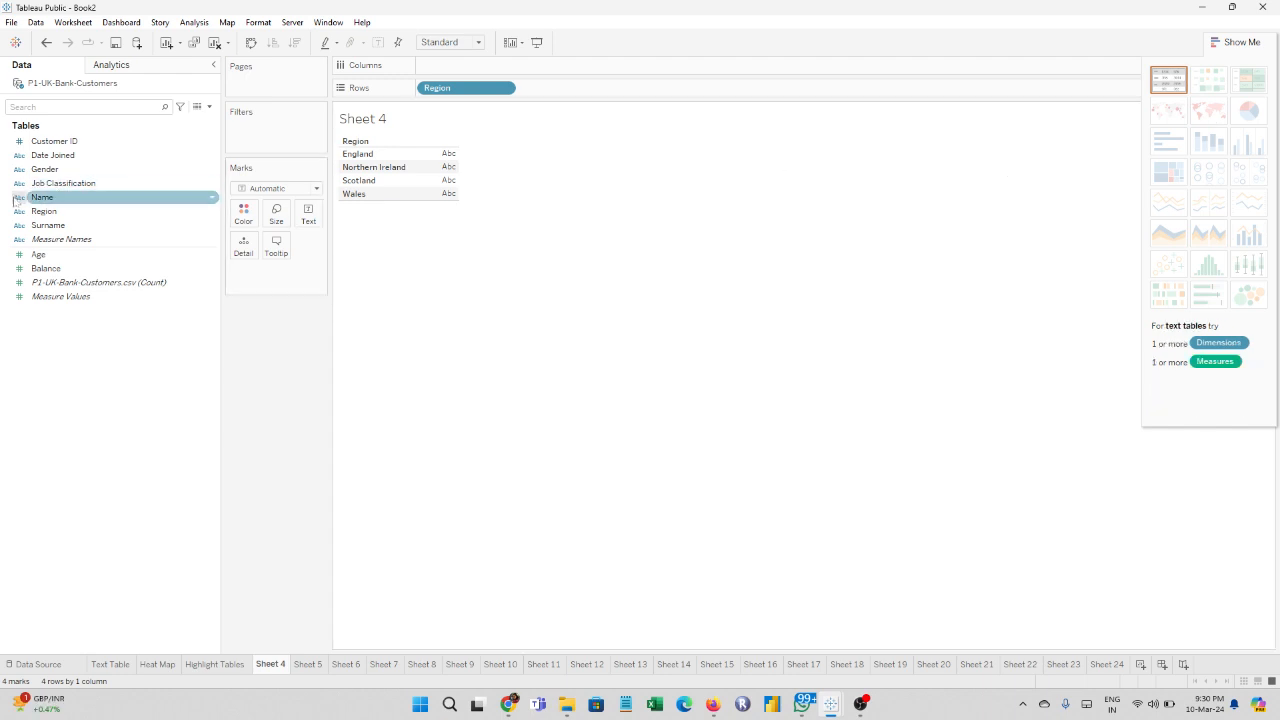
left_click(16, 211)
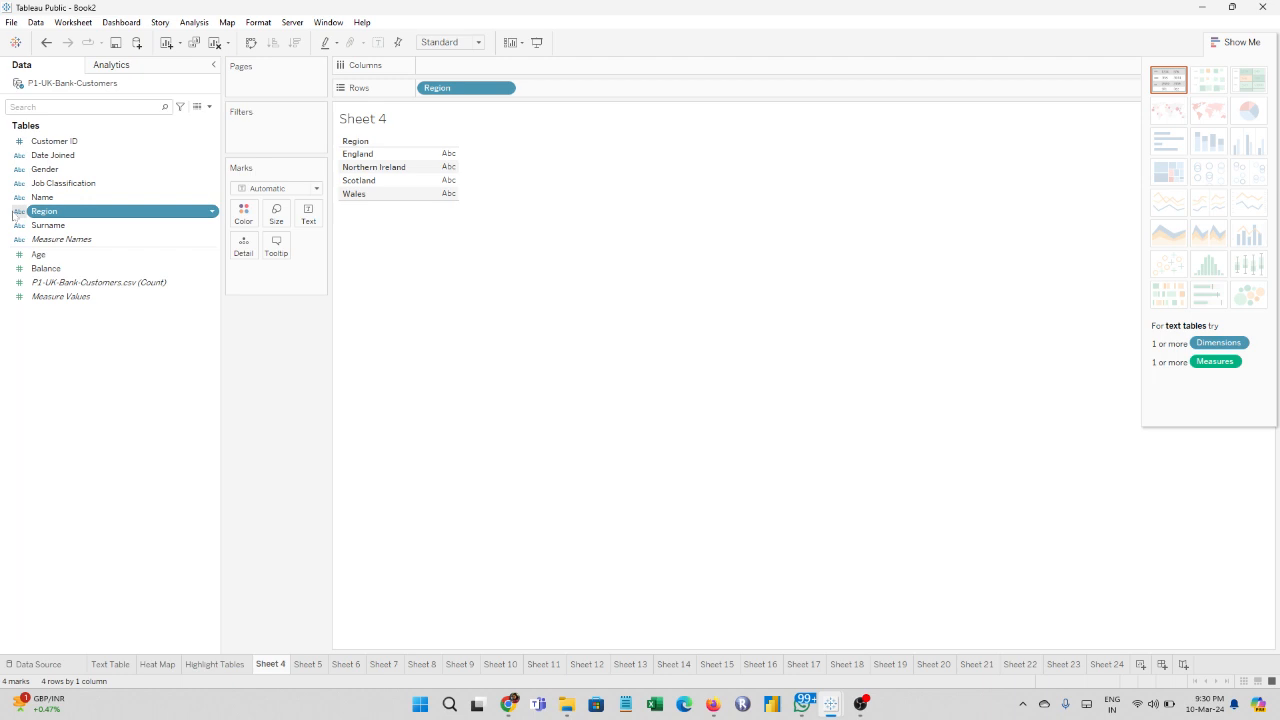
left_click(17, 212)
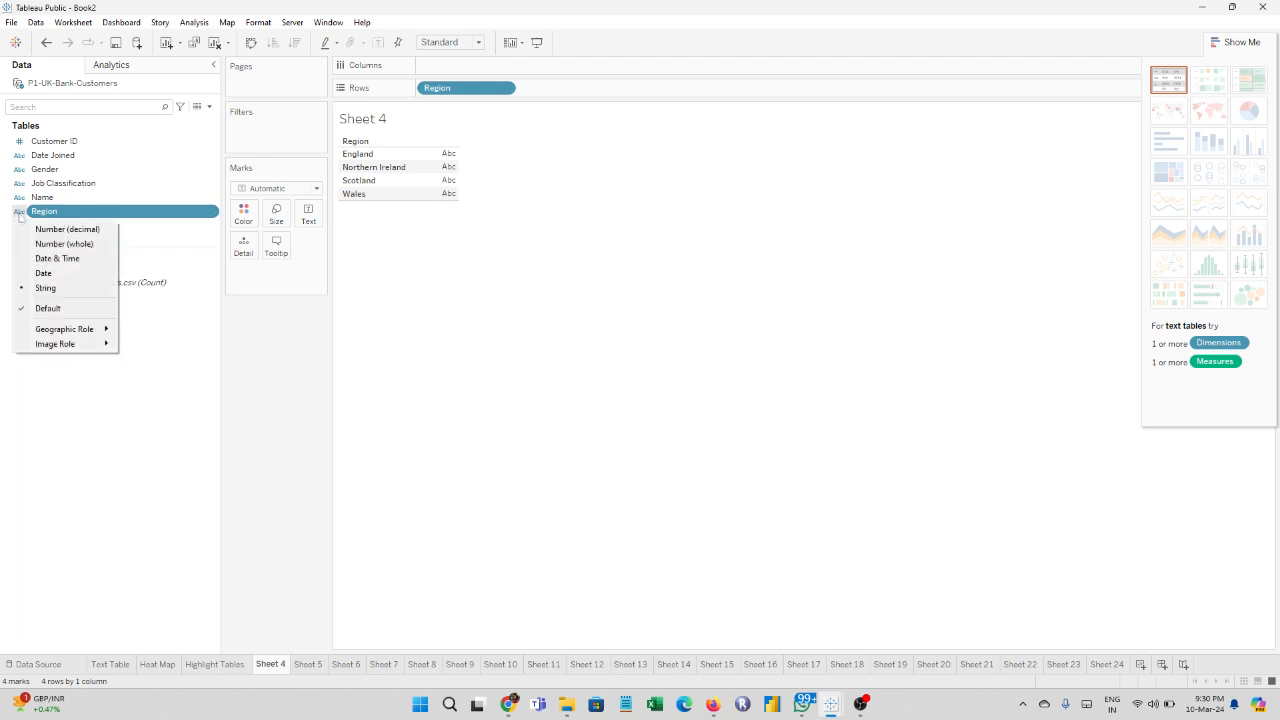
mouse_move(62, 330)
left_click(17, 212)
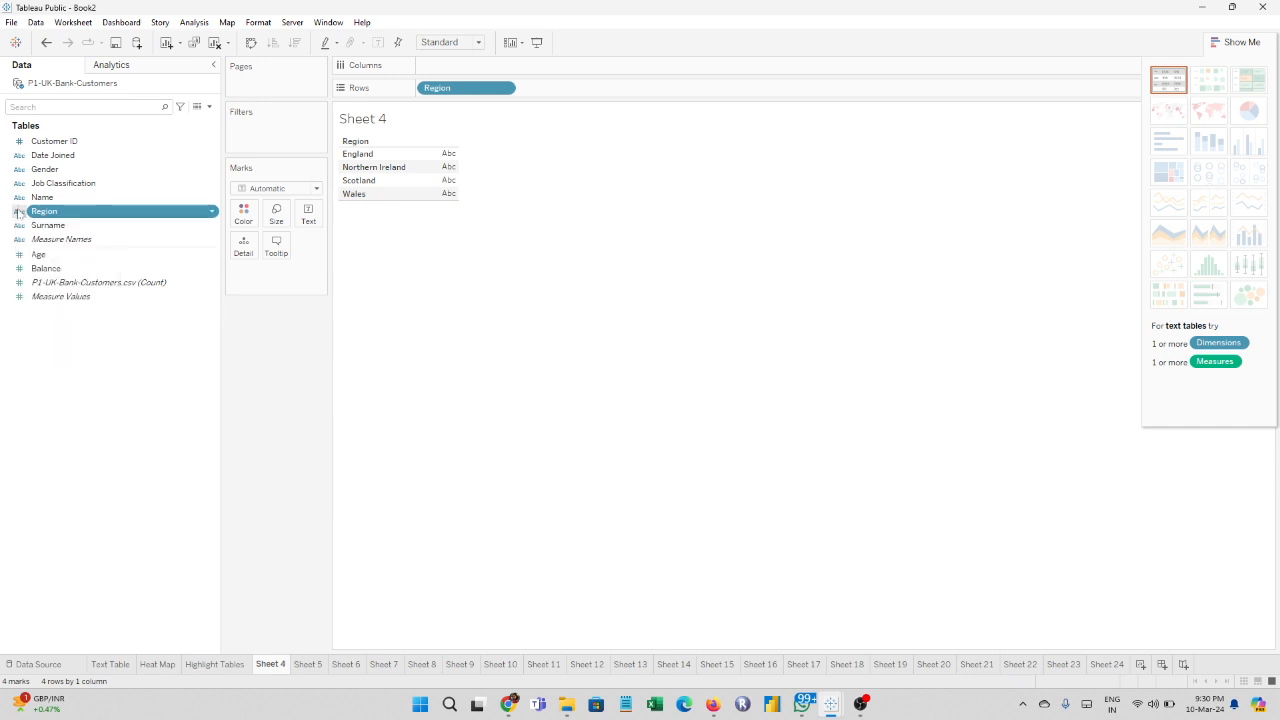
left_click(17, 212)
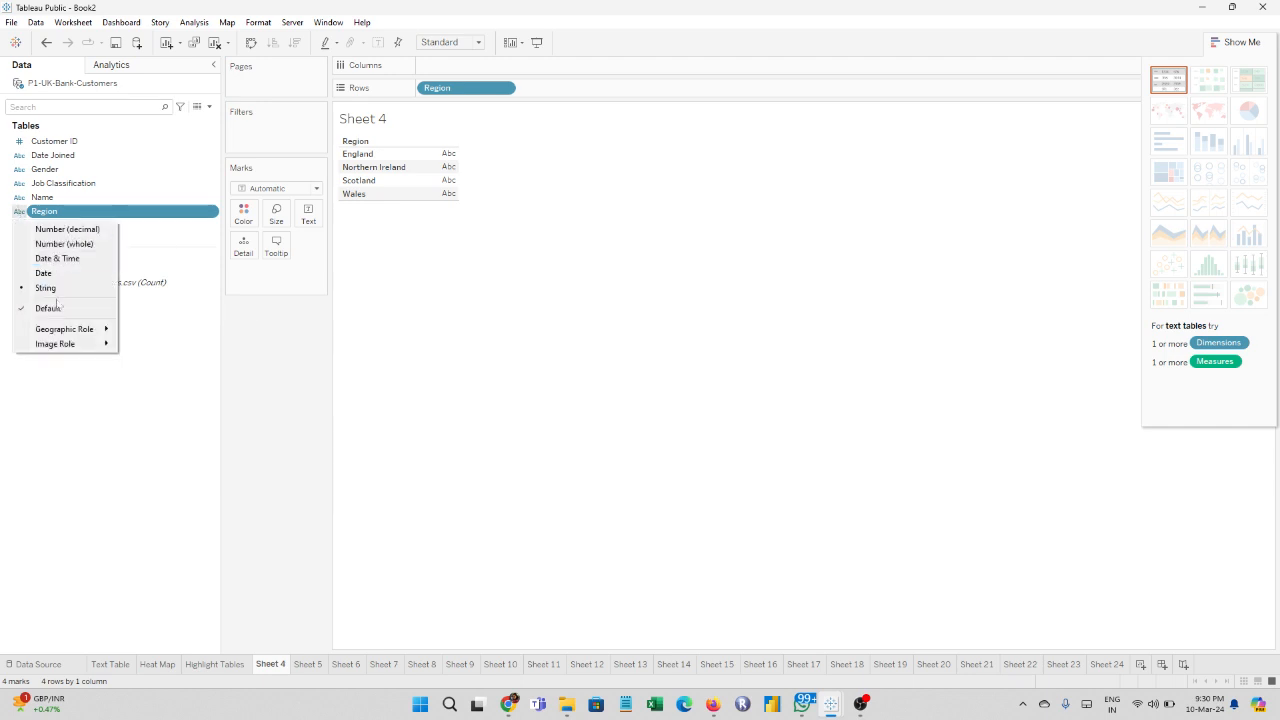
mouse_move(68, 329)
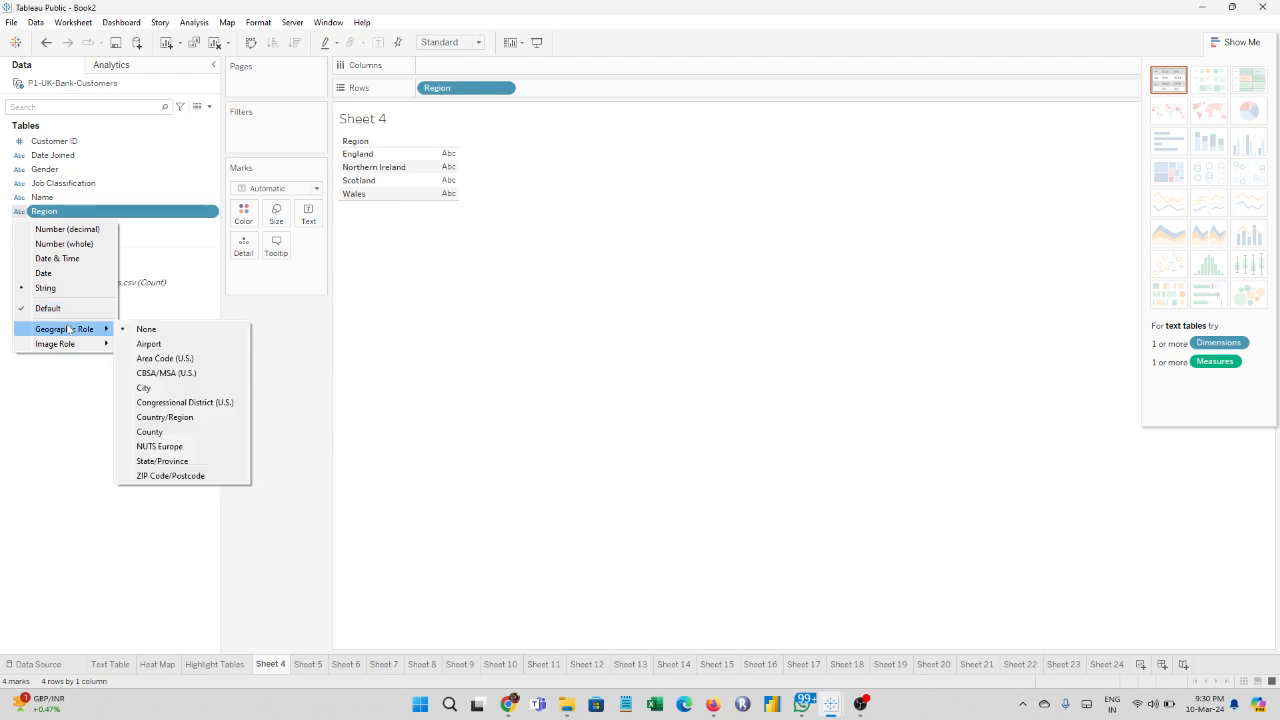
left_click(182, 418)
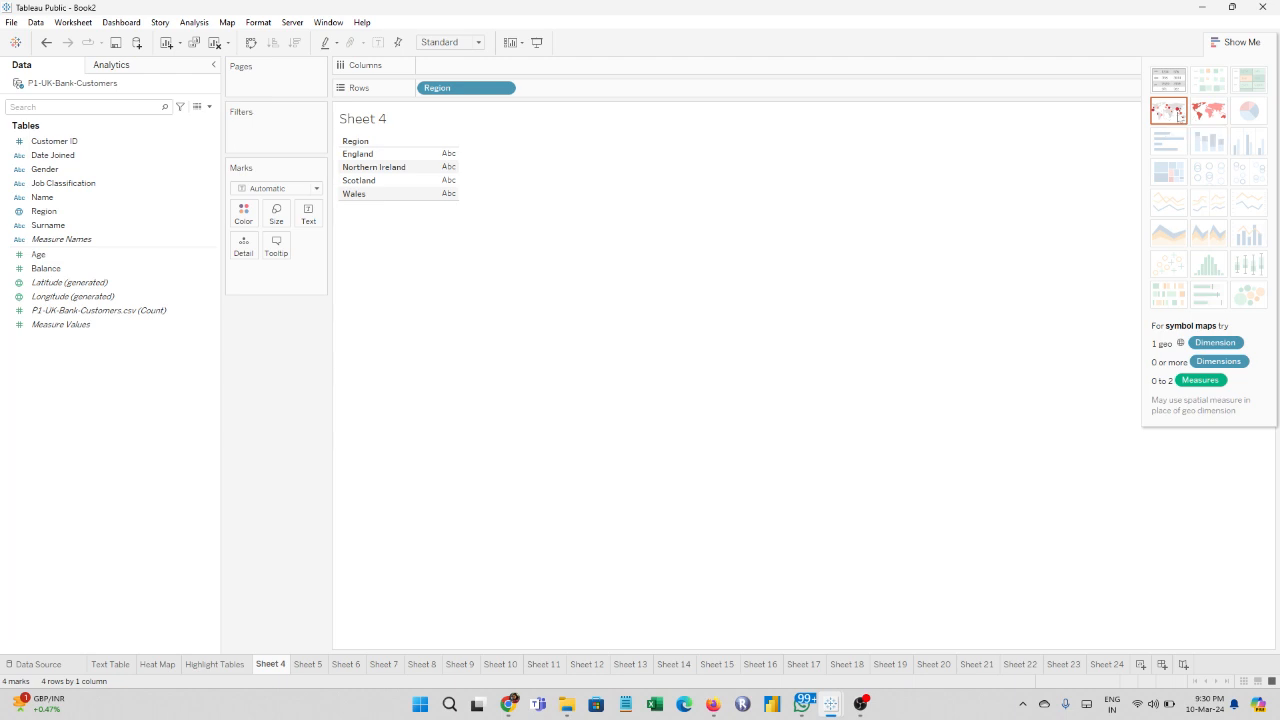
left_click(1178, 114)
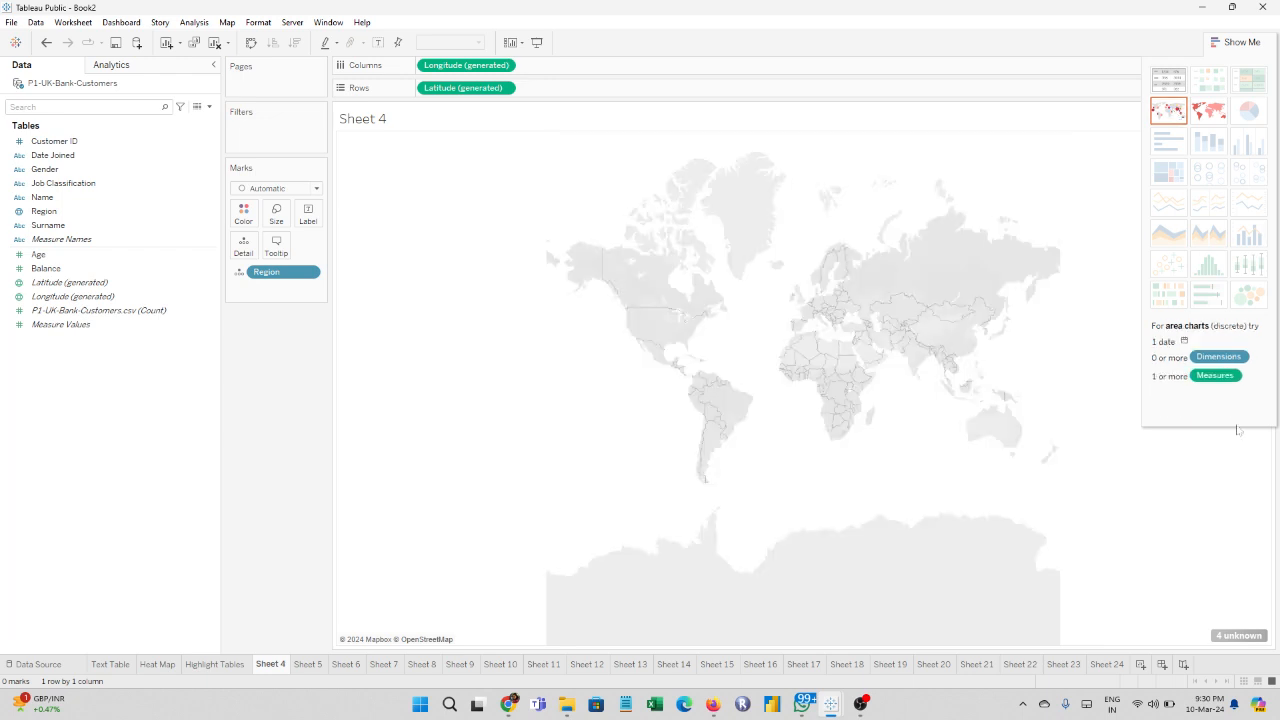
left_click(1256, 638)
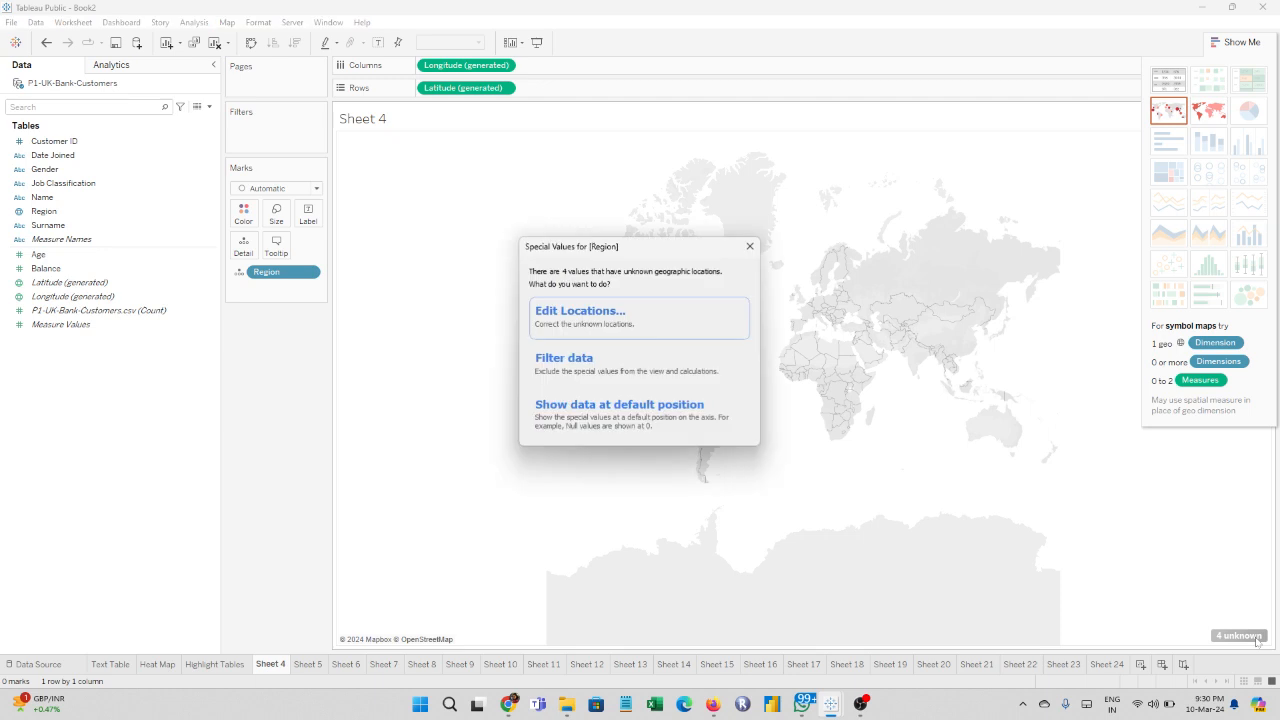
left_click(576, 313)
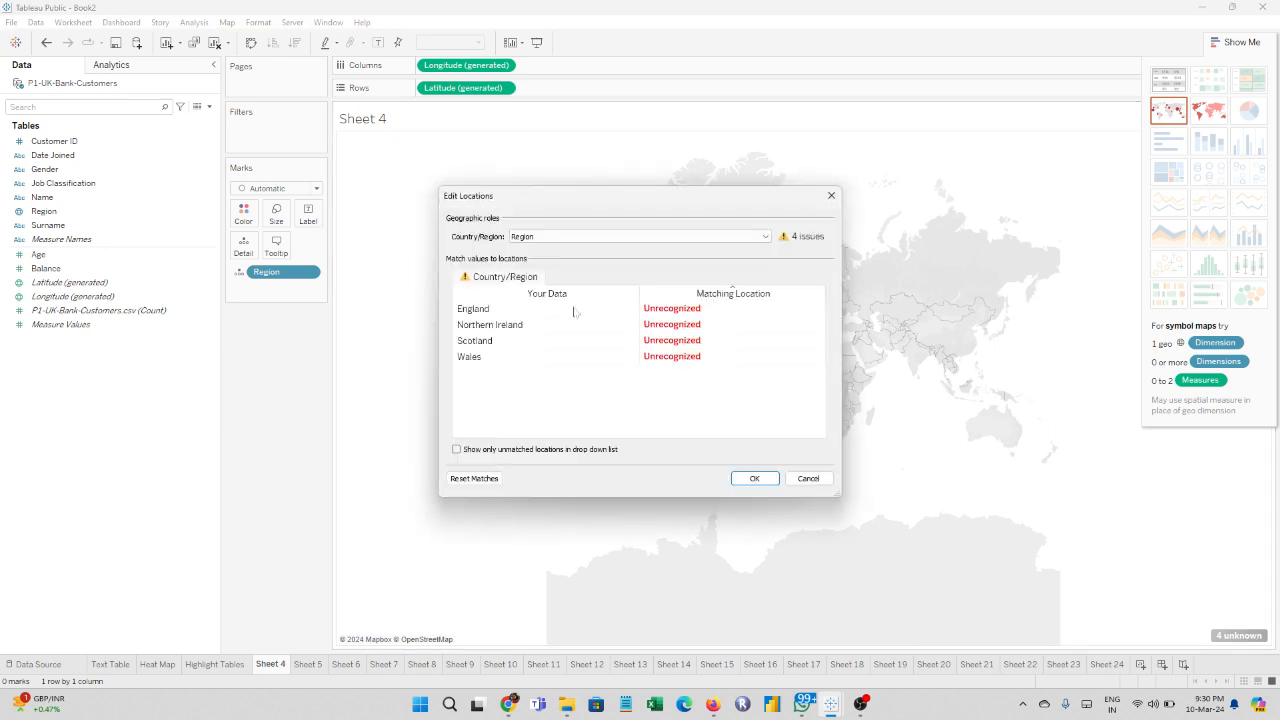
left_click(586, 241)
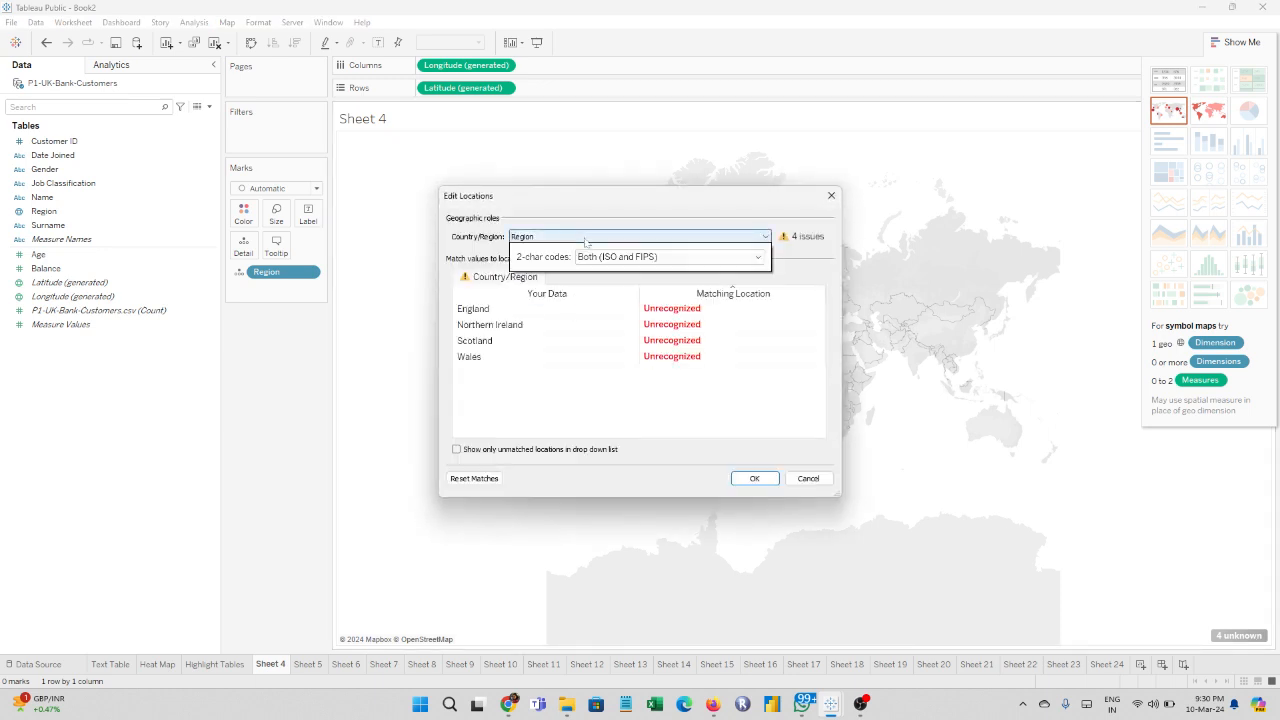
left_click(650, 257)
left_click(650, 257)
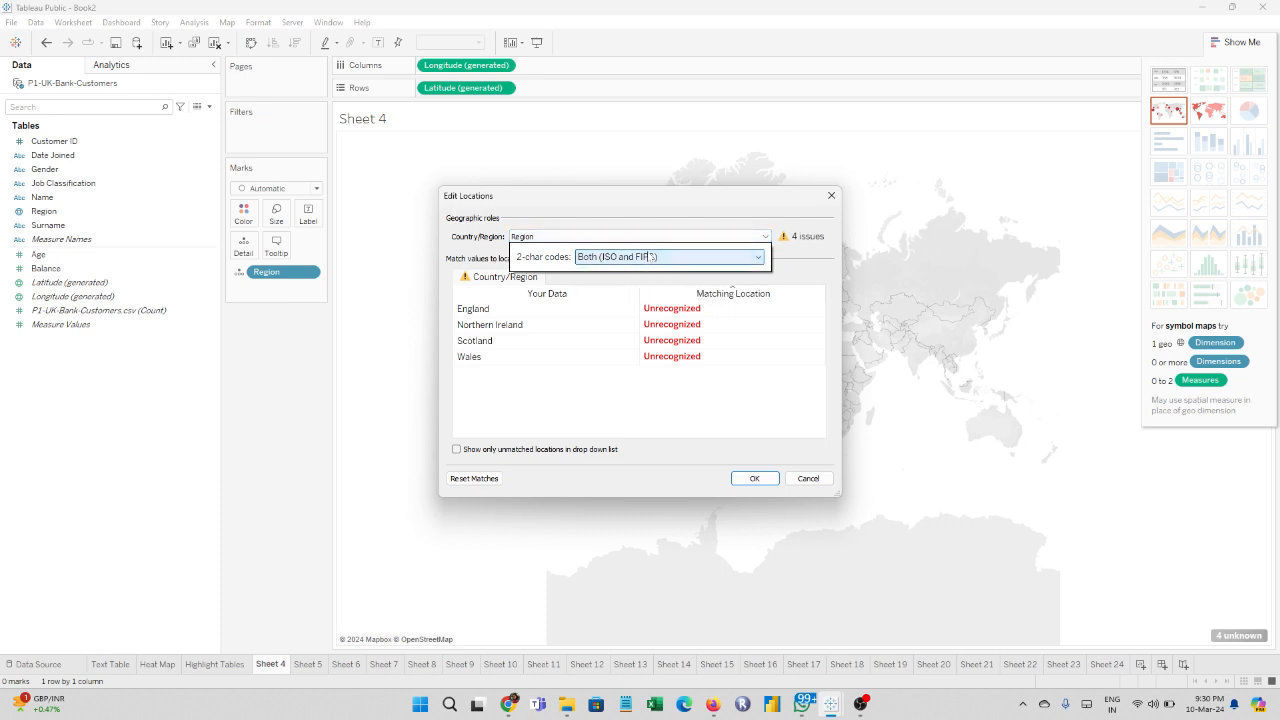
left_click(659, 311)
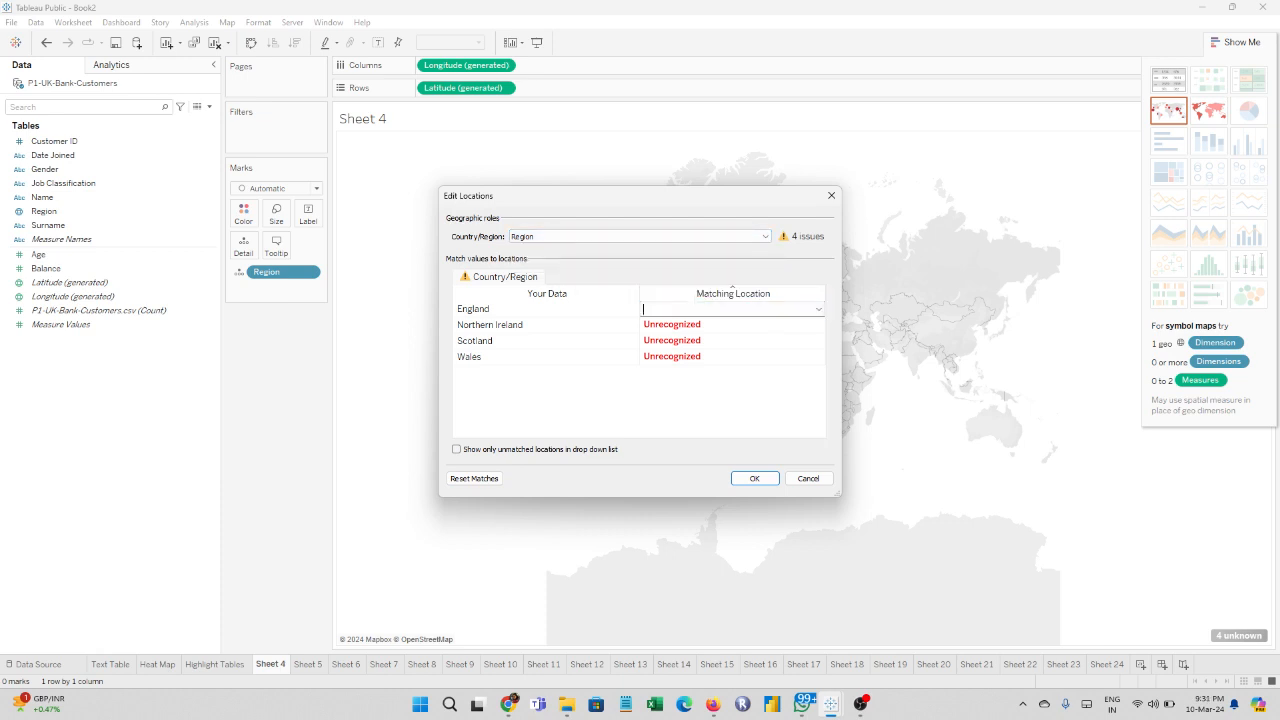
type("engl")
key("BackSpace")
key("BackSpace")
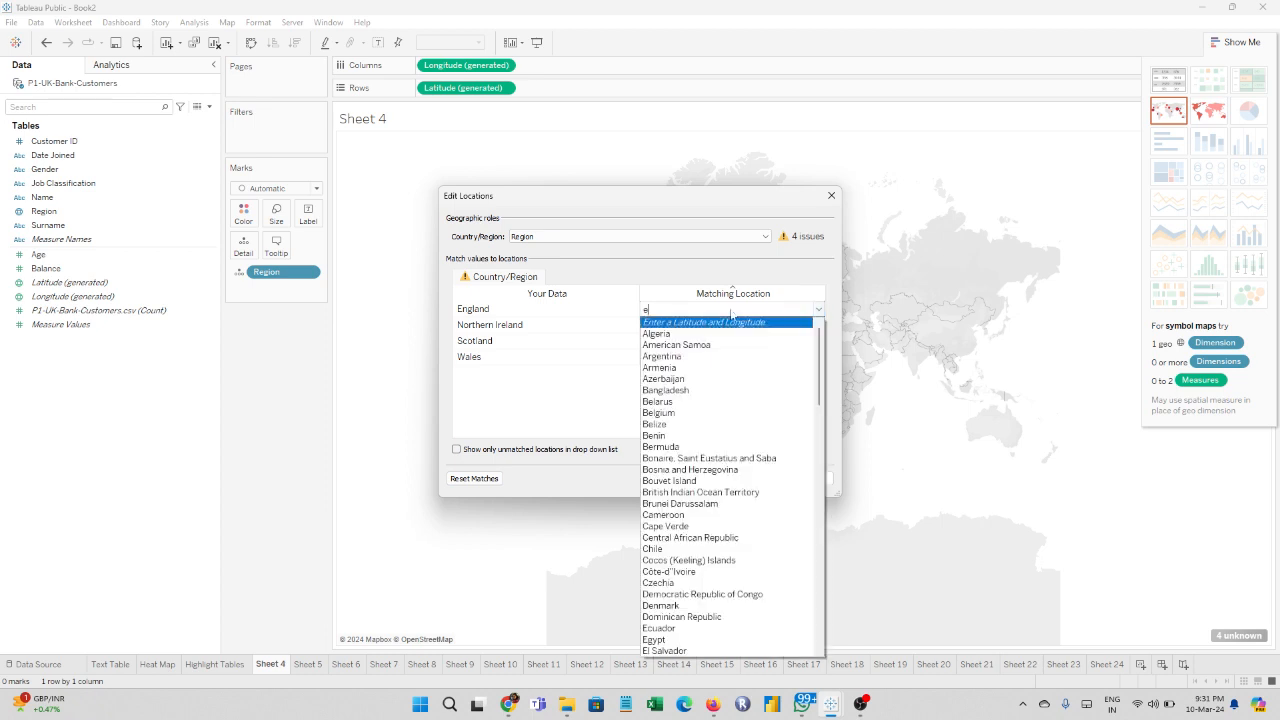
type("n")
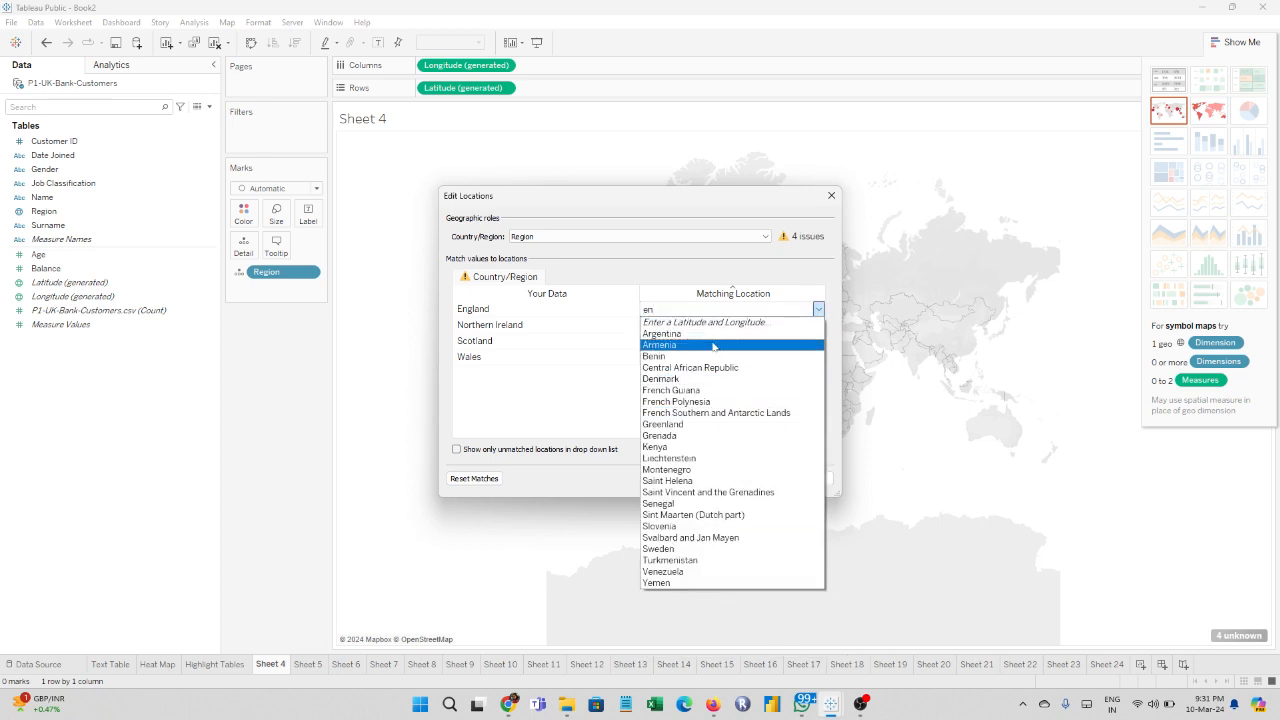
key("BackSpace")
key("BackSpace")
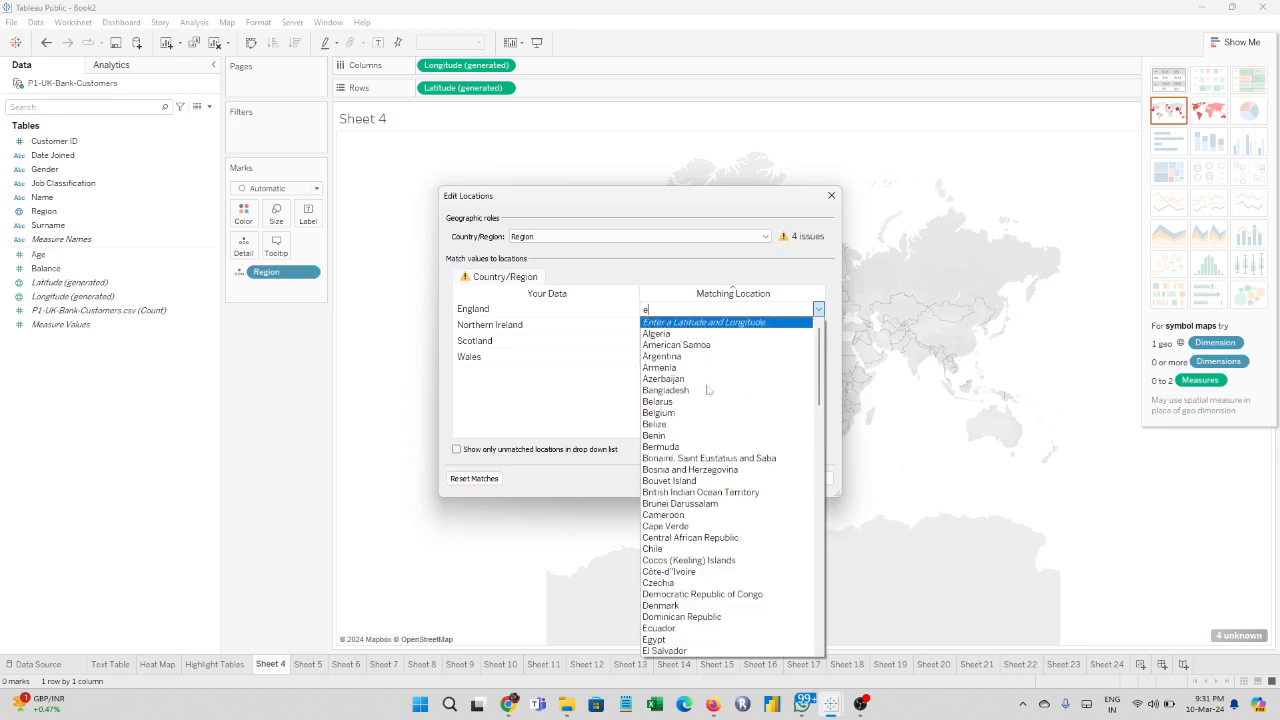
type("en")
key("Escape")
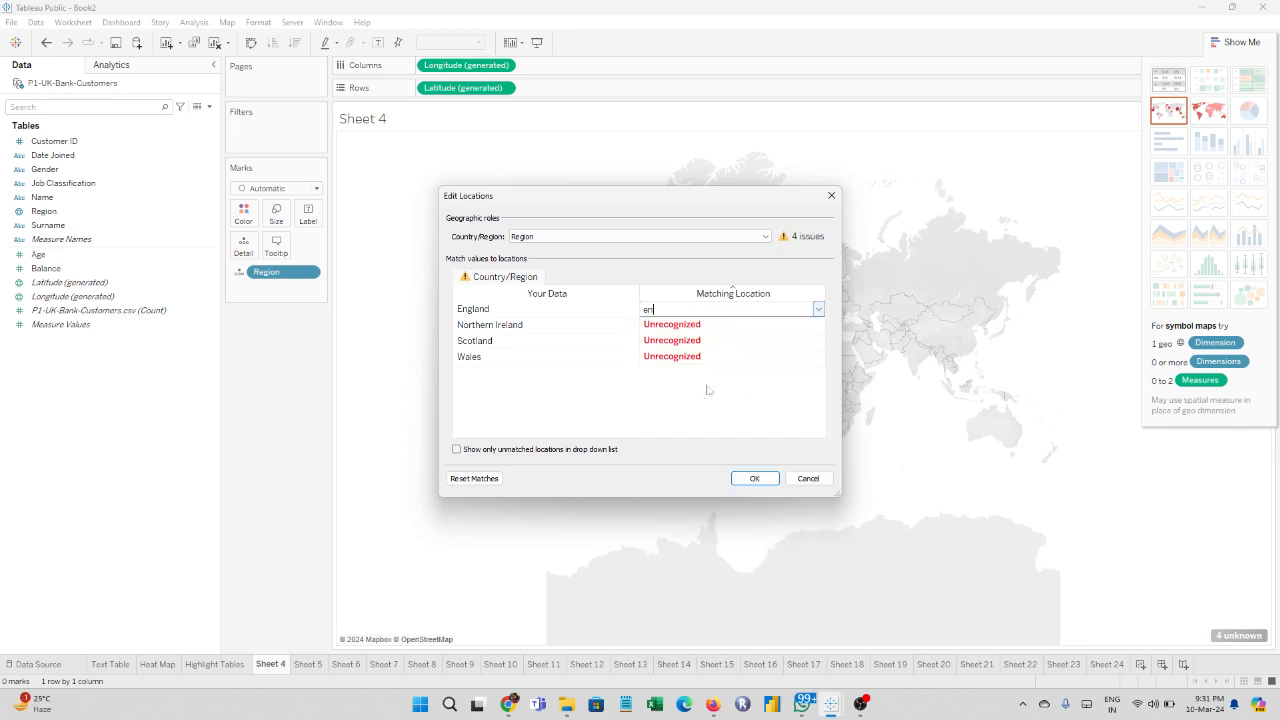
left_click(764, 237)
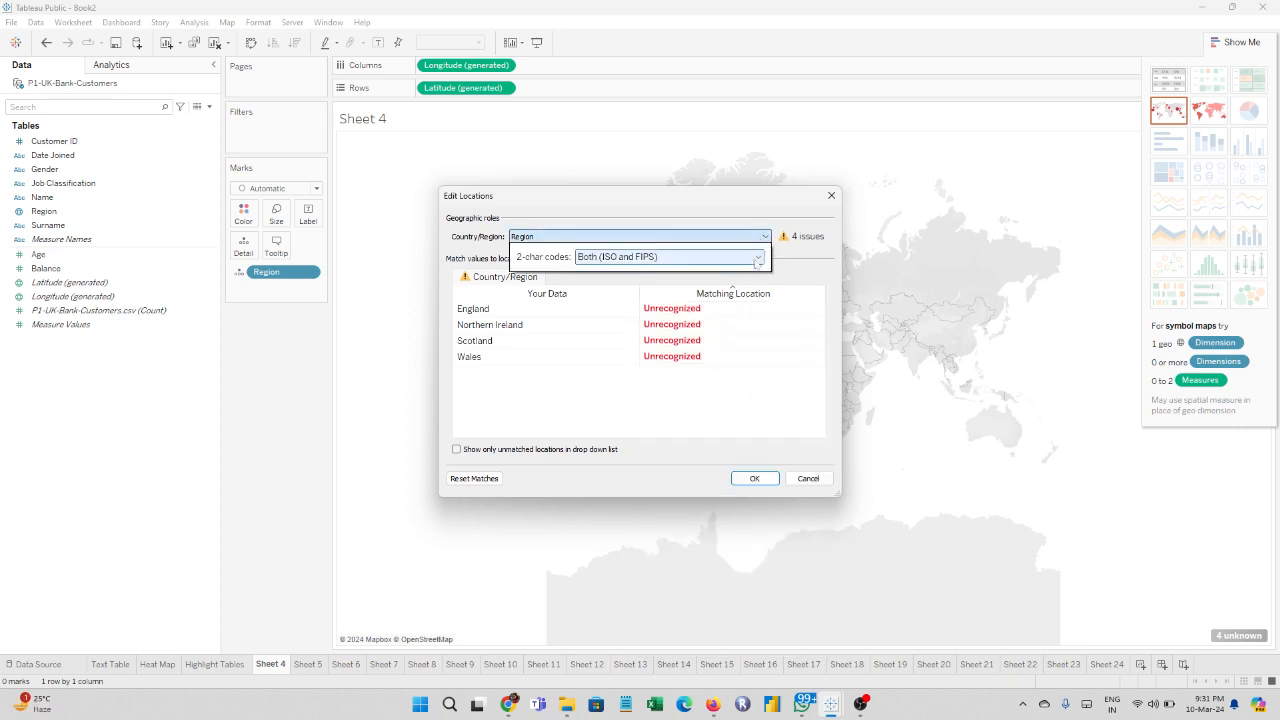
left_click(750, 257)
left_click(722, 283)
left_click(724, 285)
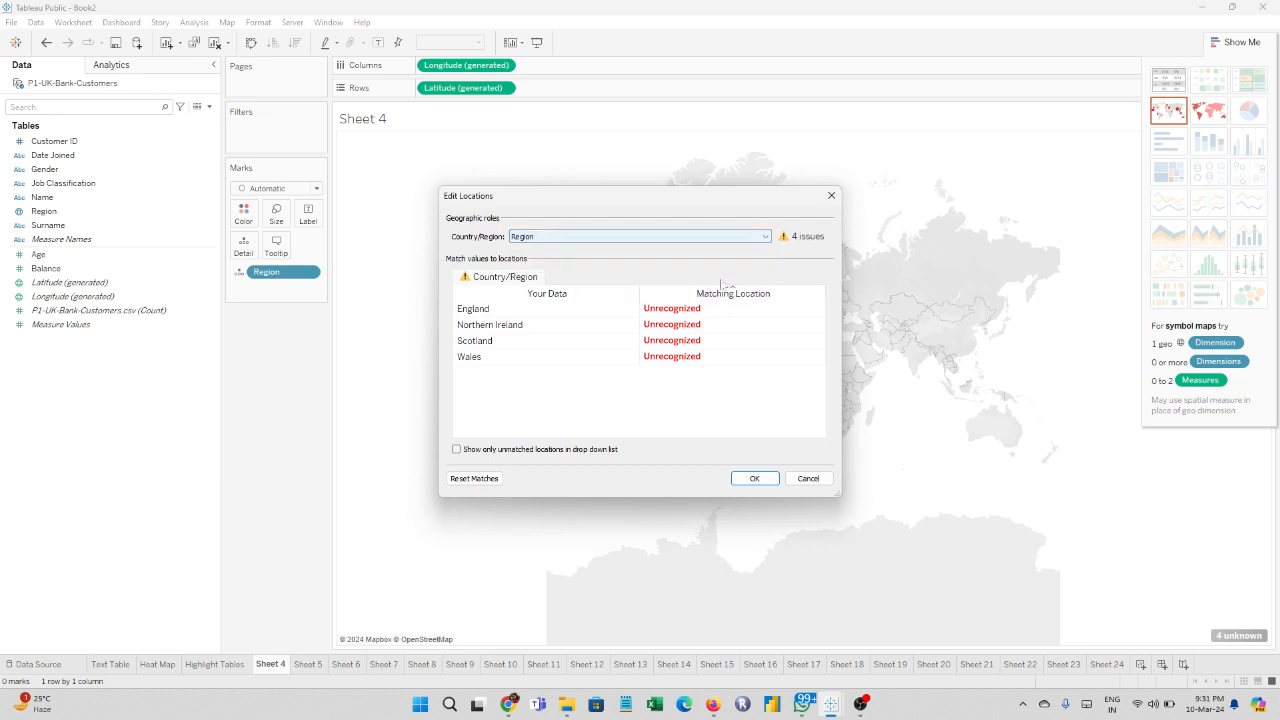
left_click(824, 483)
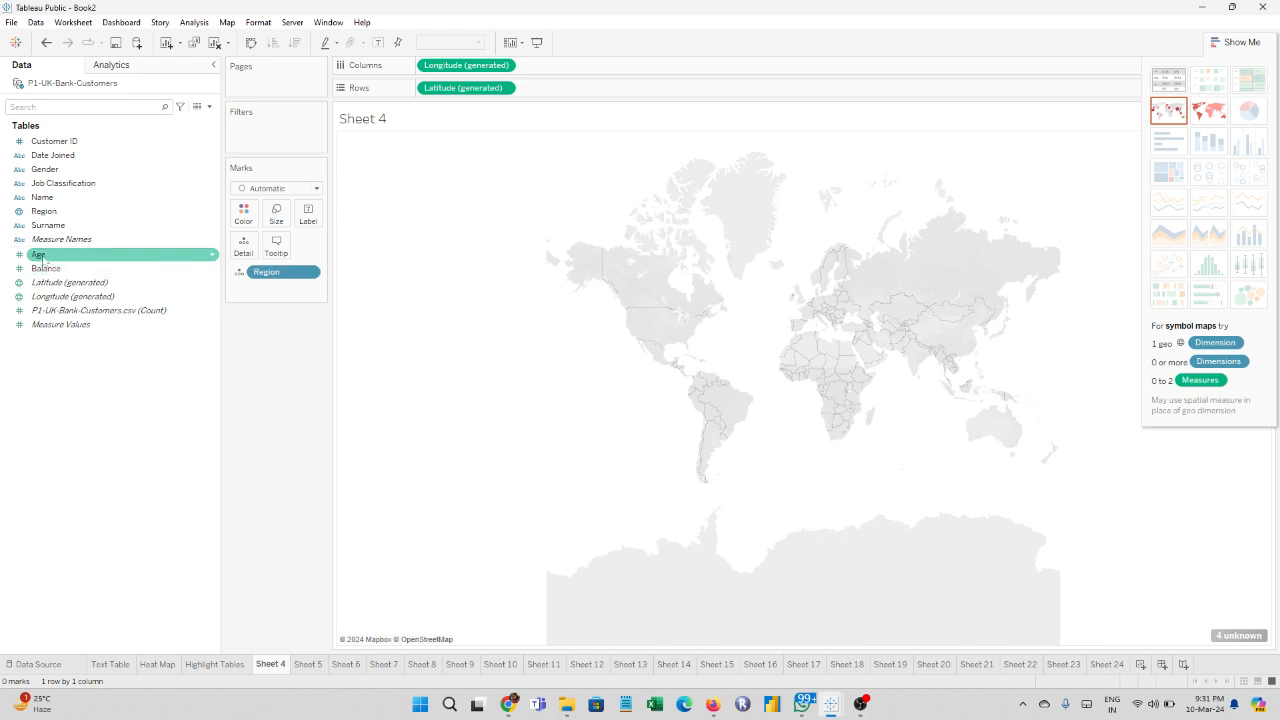
Step: Assign the State/Province geographic role to the Region field and replace the map's Region detail with Region as mark colour
left_click(18, 211)
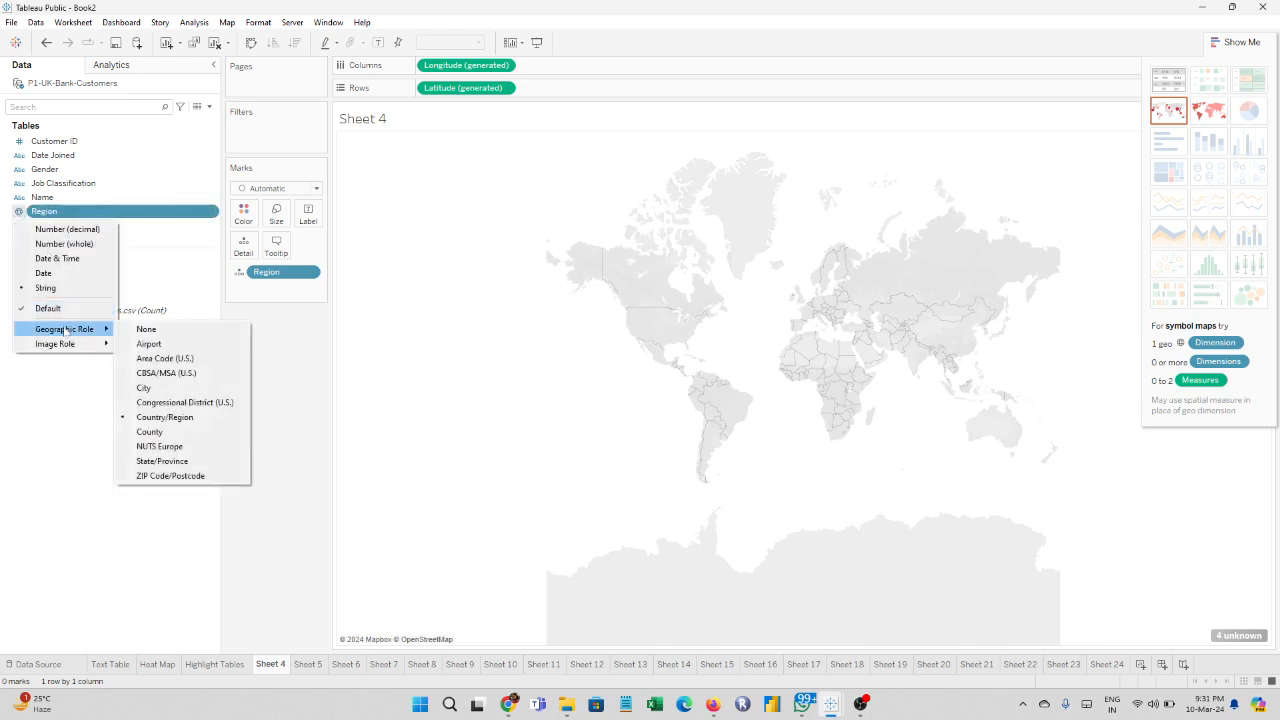
left_click(168, 462)
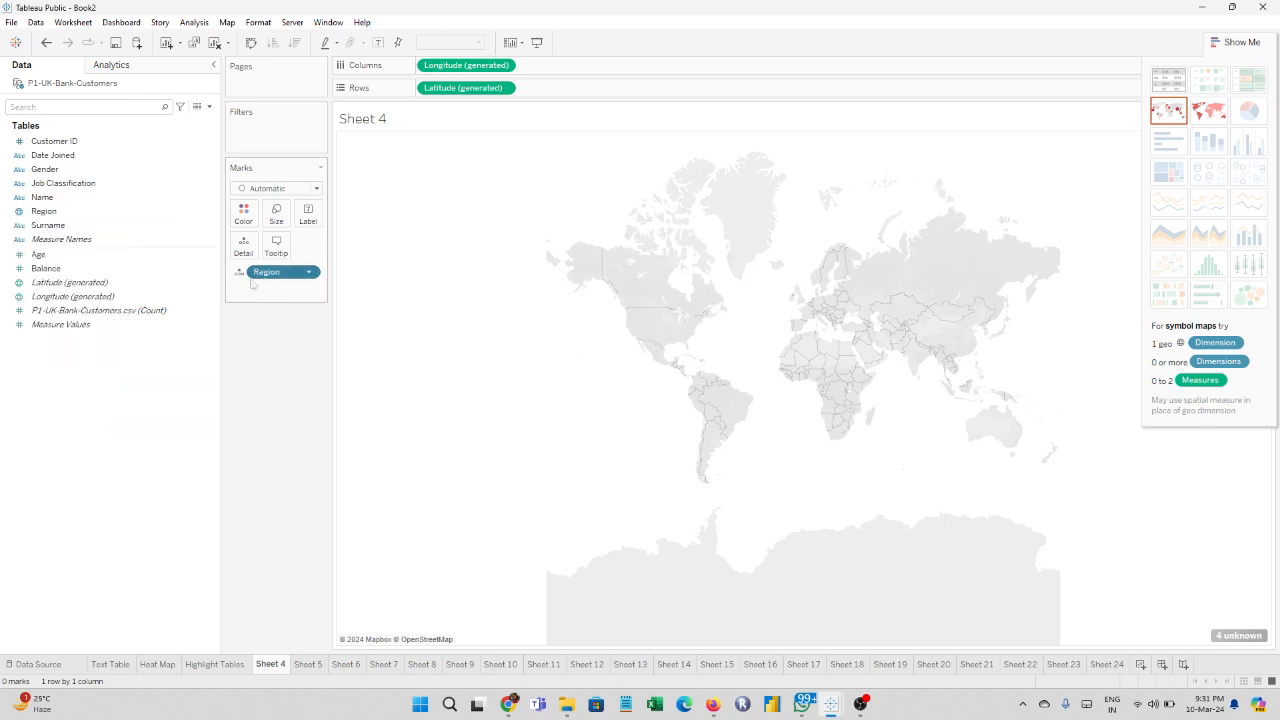
left_click_drag(266, 273, 20, 360)
left_click_drag(44, 211, 698, 348)
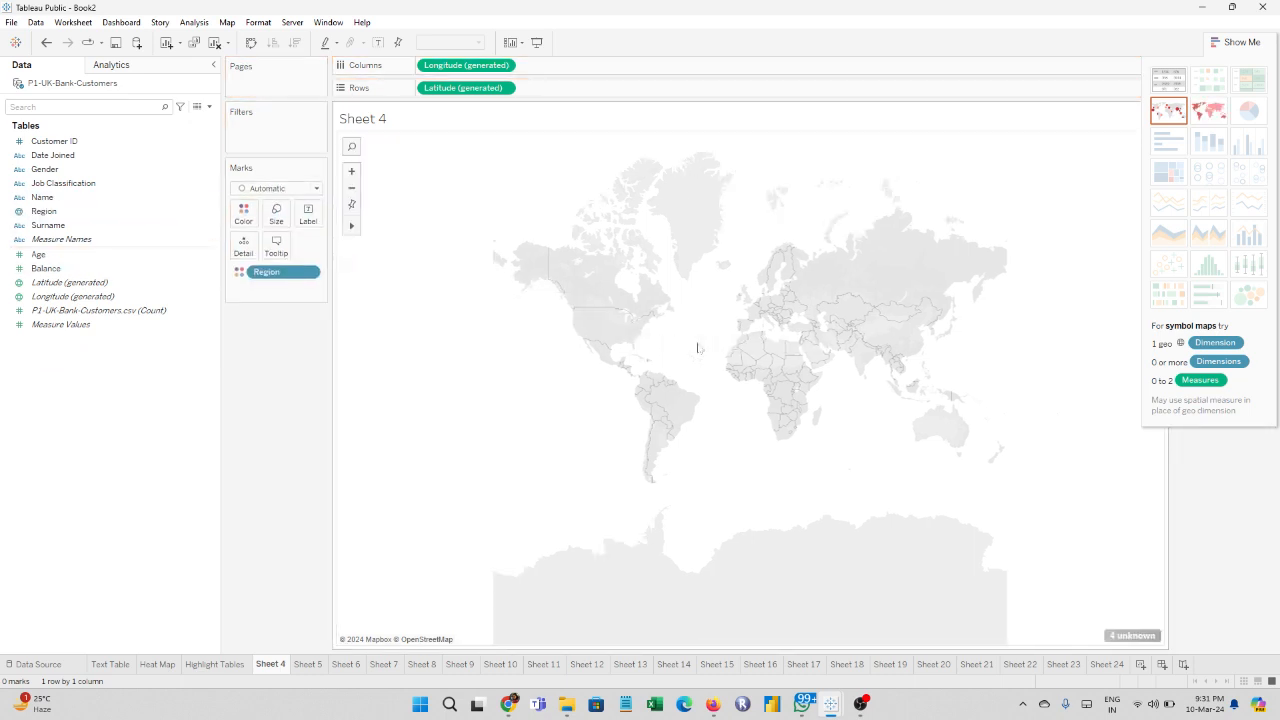
Step: Edit the unknown locations so the Region values are matched within the fixed country United Kingdom
left_click(1135, 635)
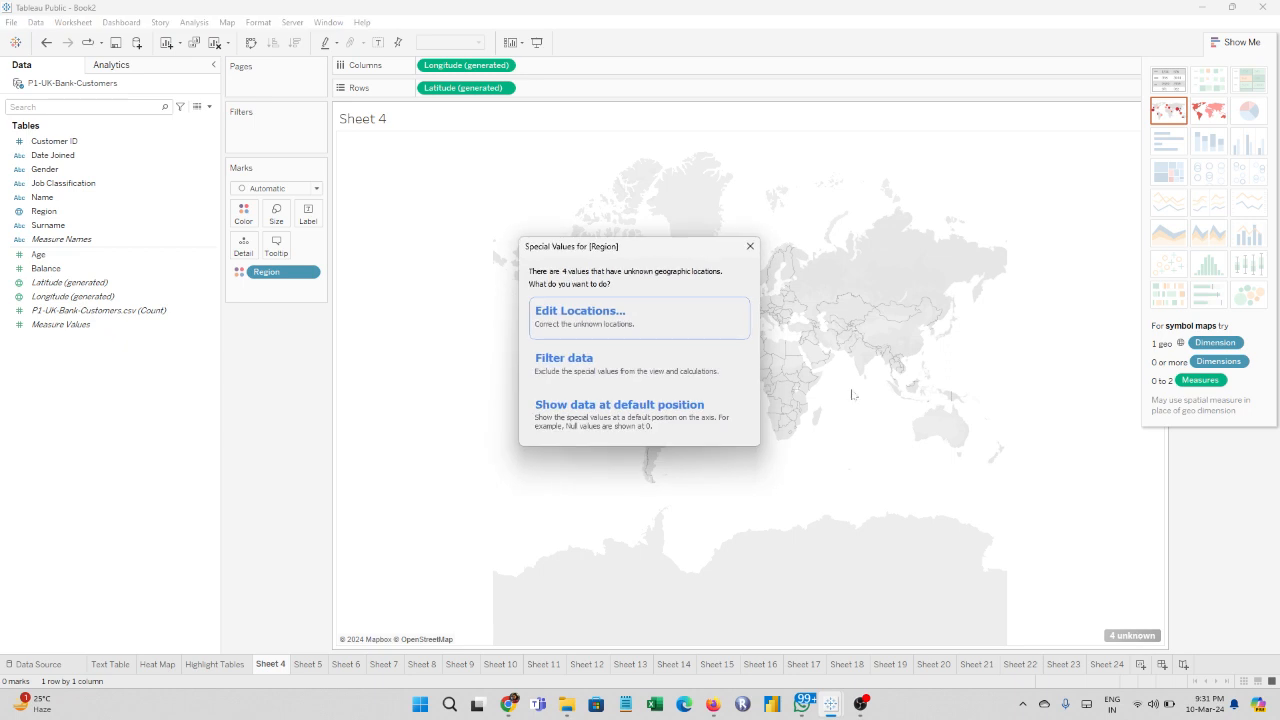
left_click(600, 316)
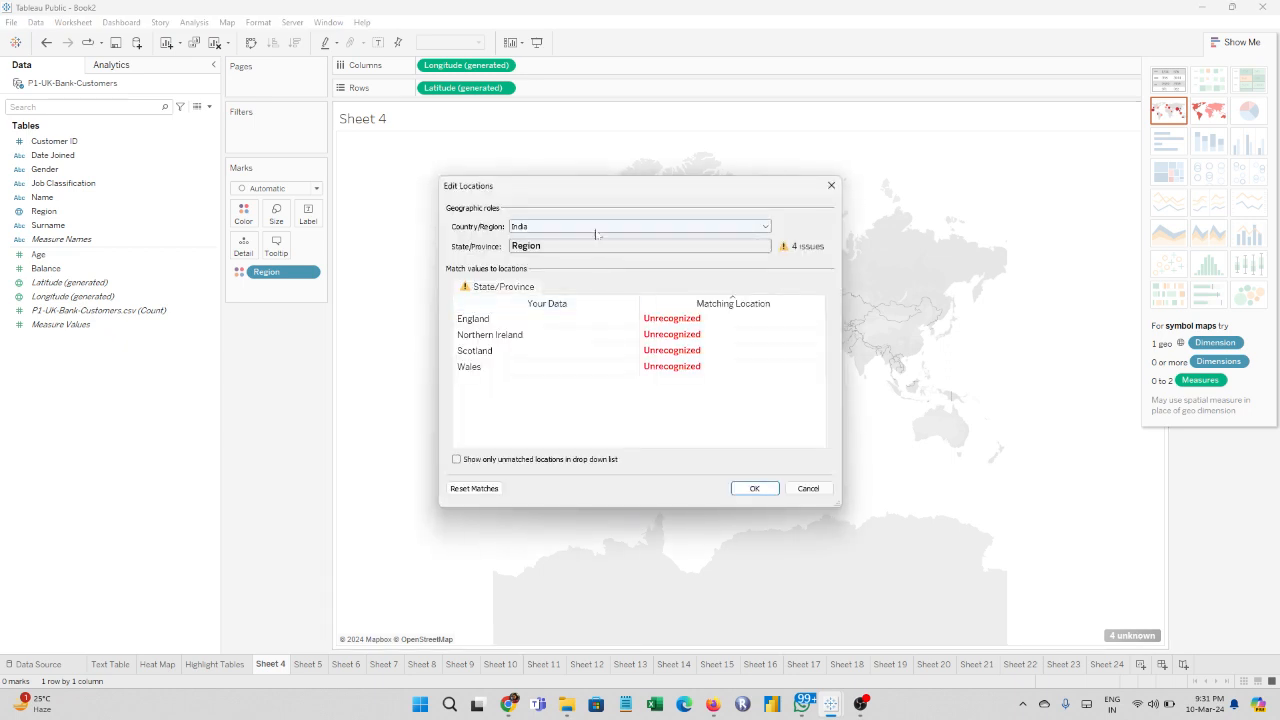
left_click(598, 228)
left_click(611, 266)
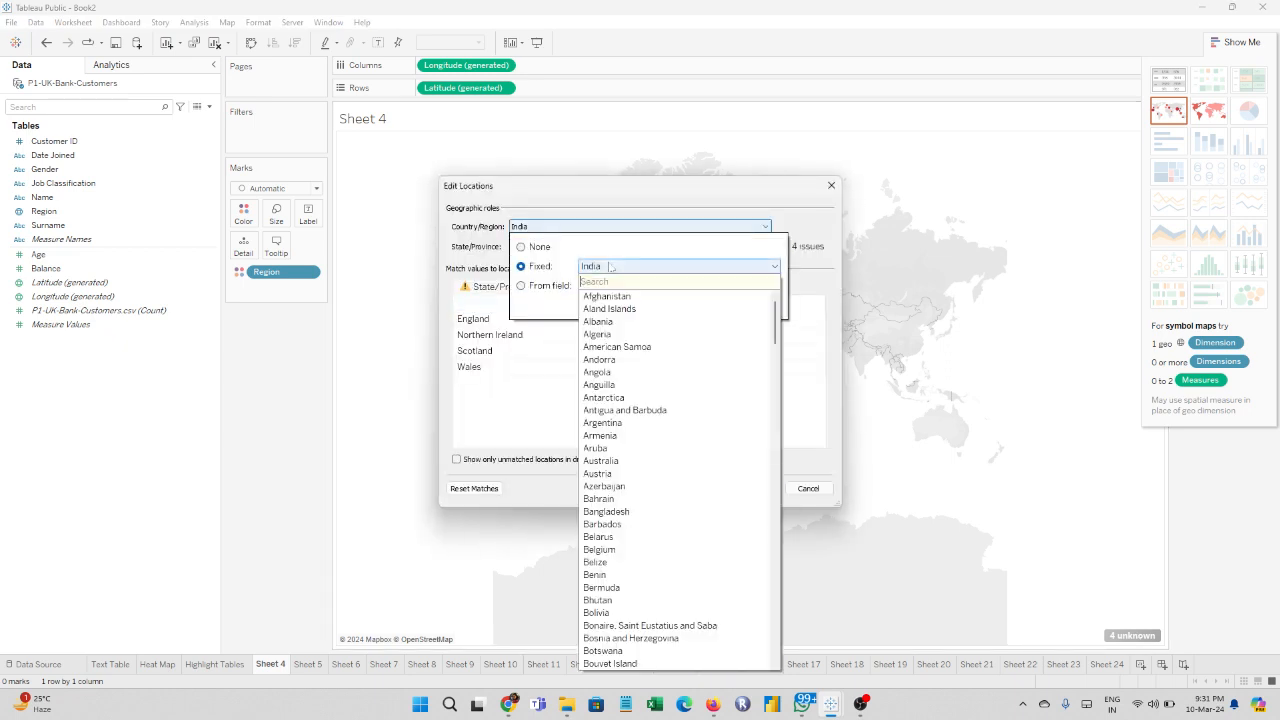
type("Uganda")
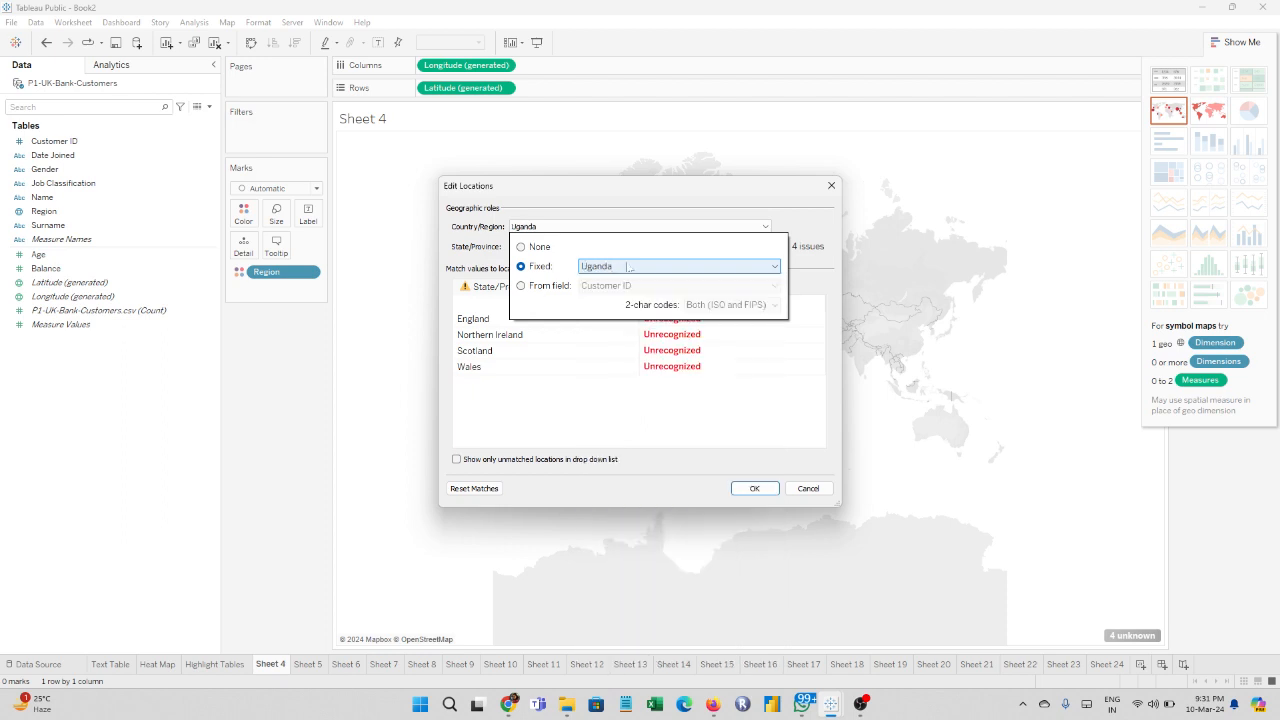
left_click(628, 267)
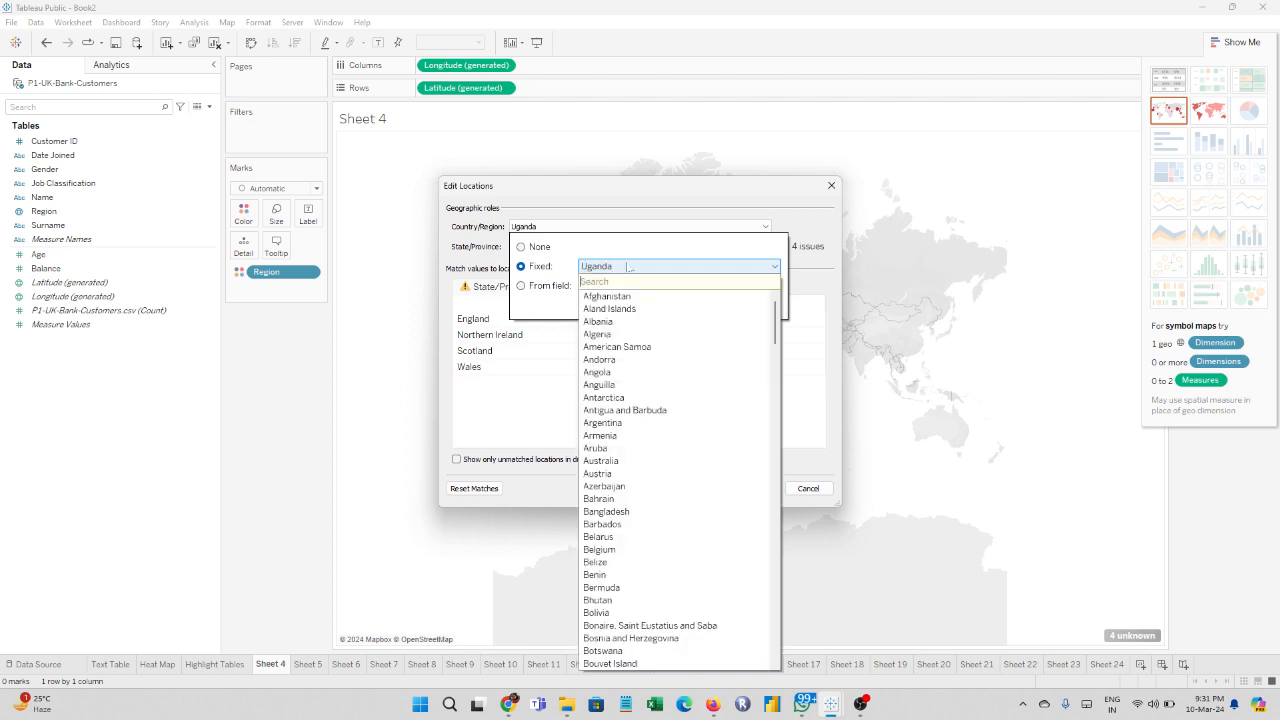
type("unin")
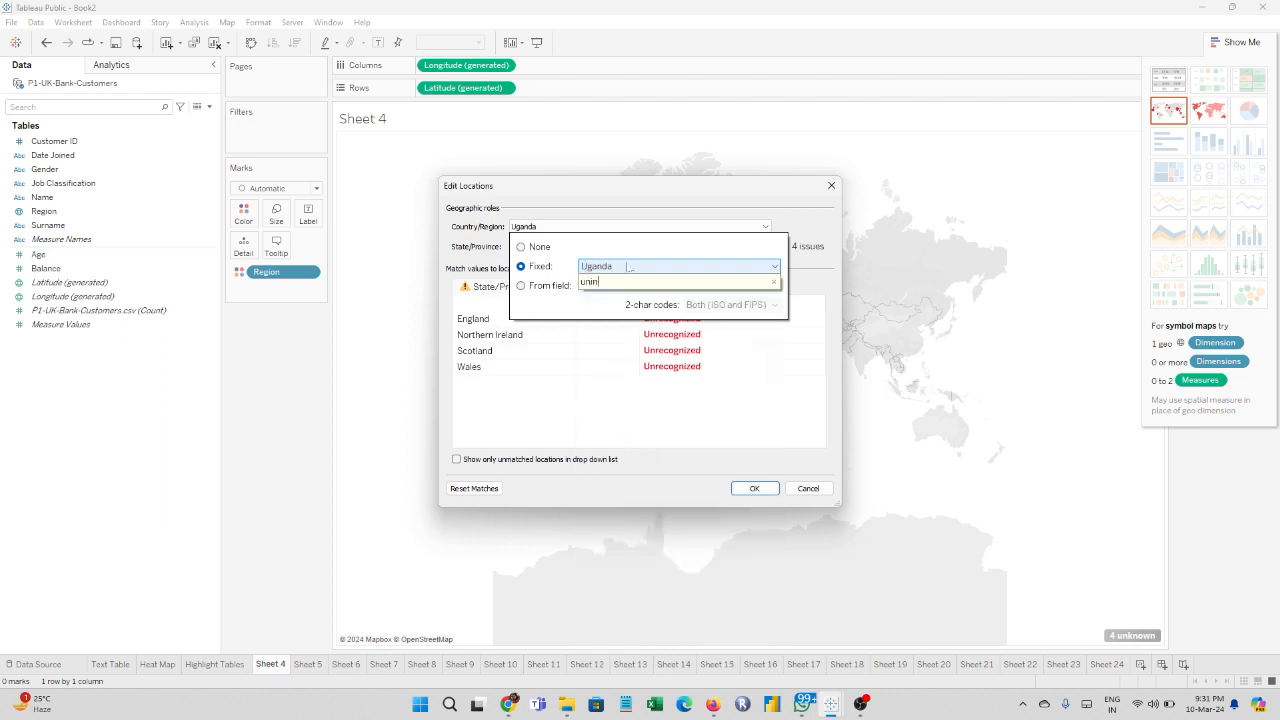
key("BackSpace")
key("BackSpace")
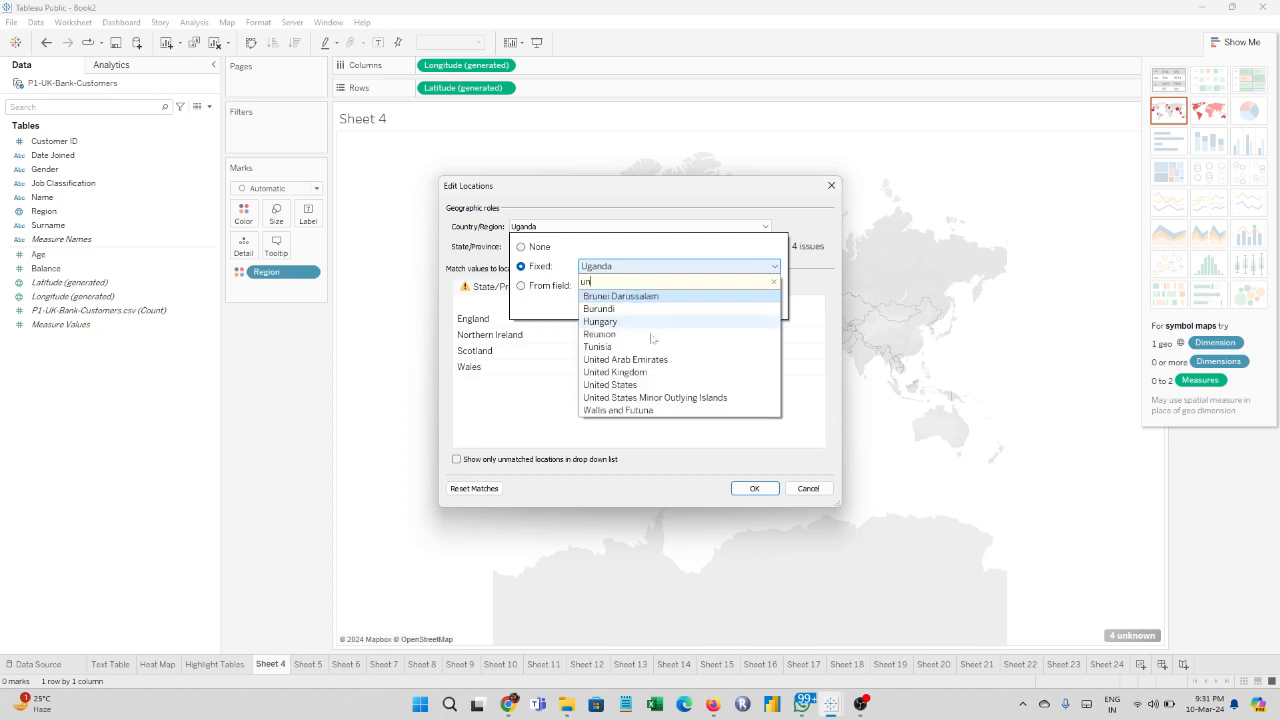
left_click(660, 372)
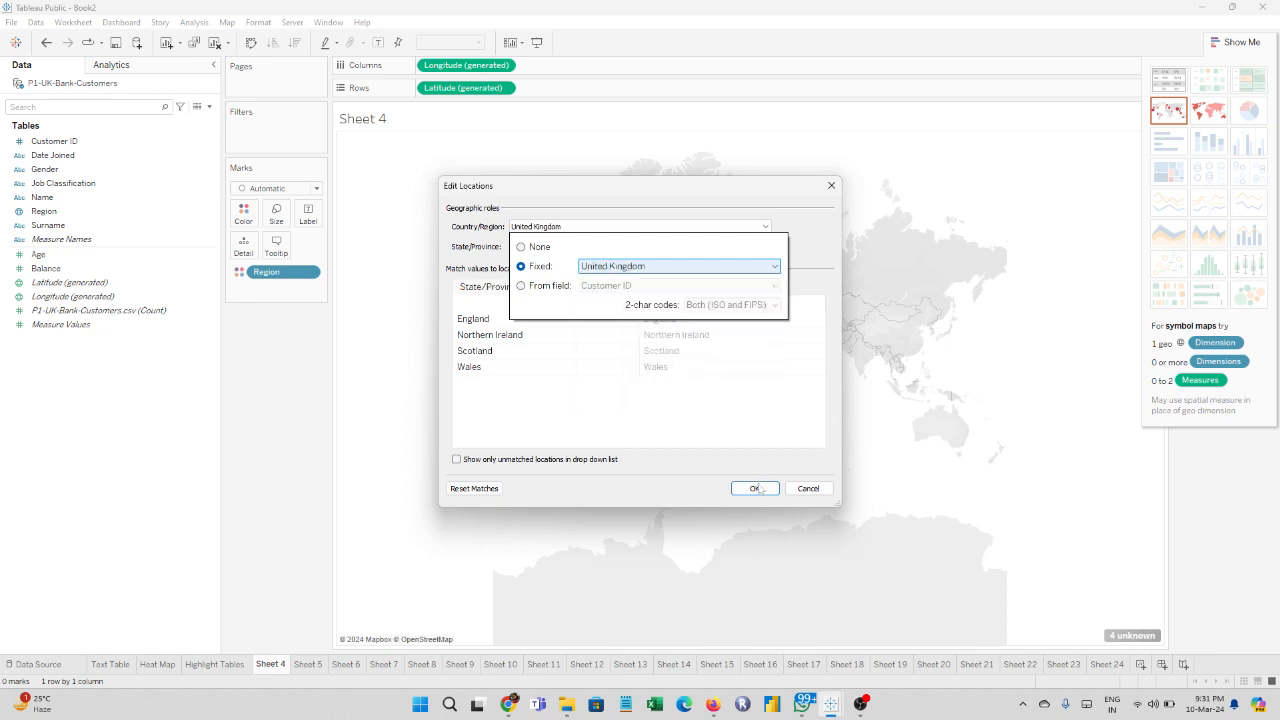
left_click(723, 393)
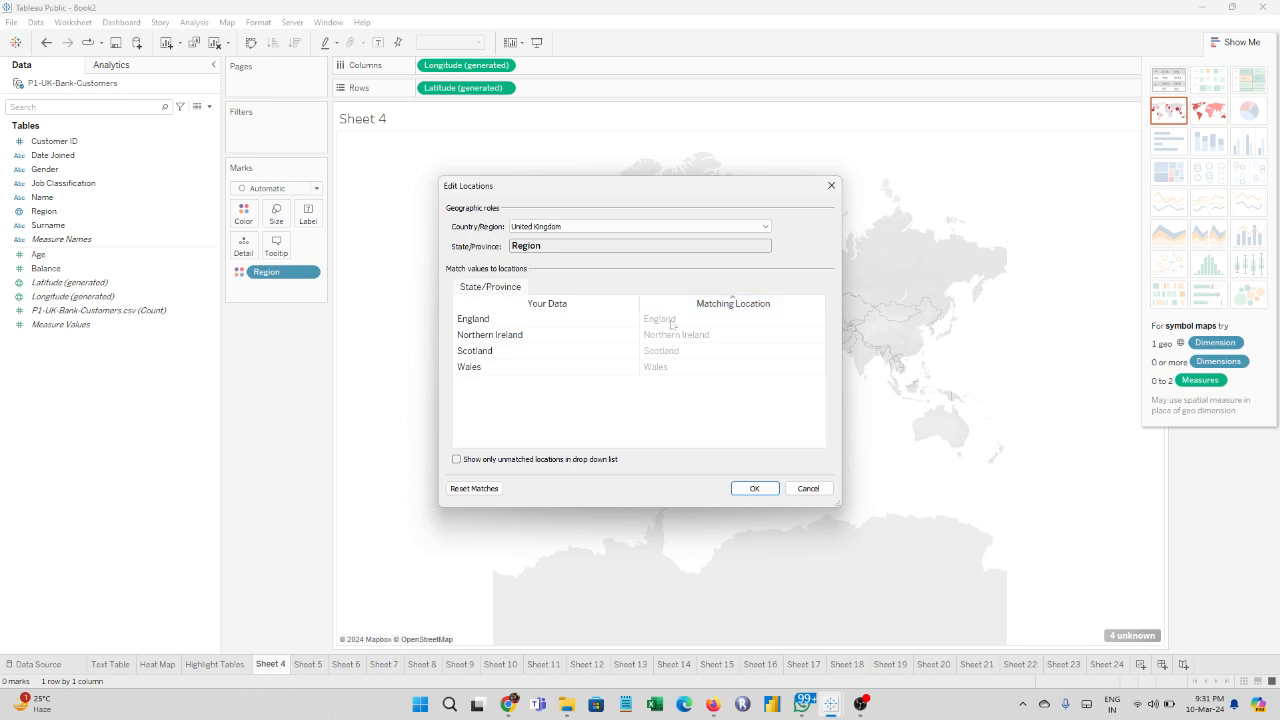
left_click(754, 488)
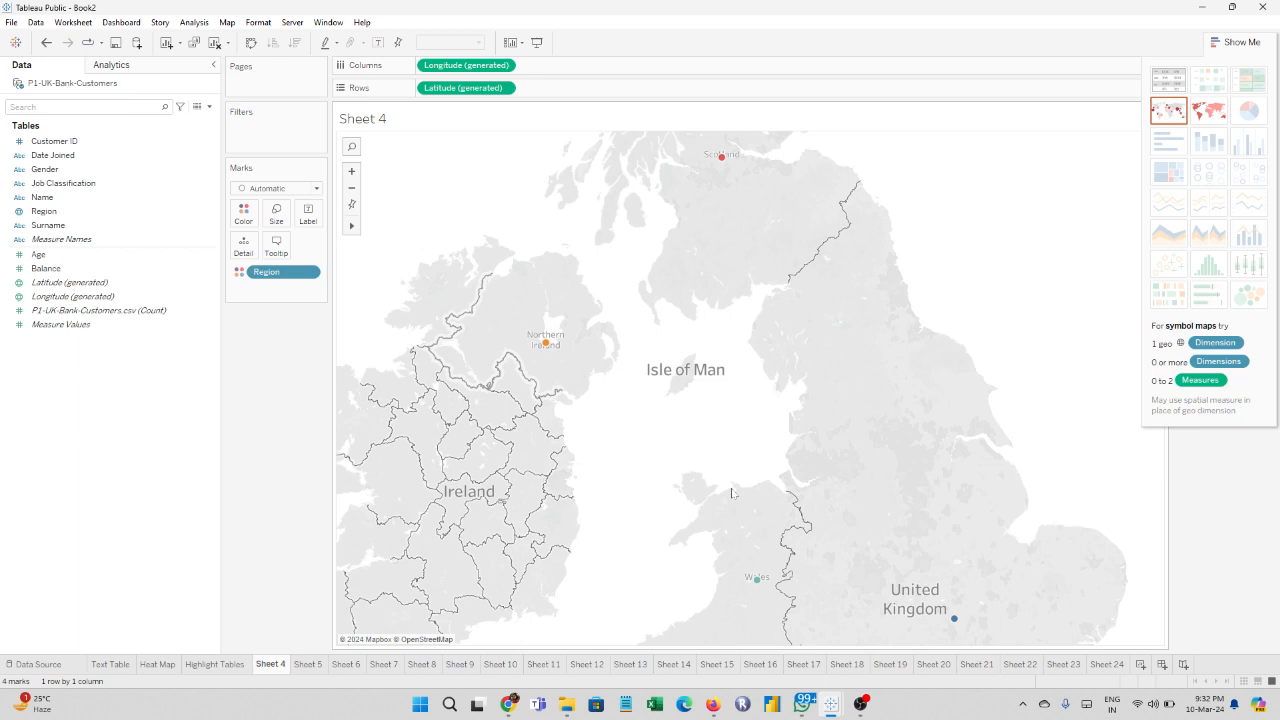
Step: Size the map marks by the P1-UK-Bank-Customers.csv count and enlarge the circles
mouse_move(963, 624)
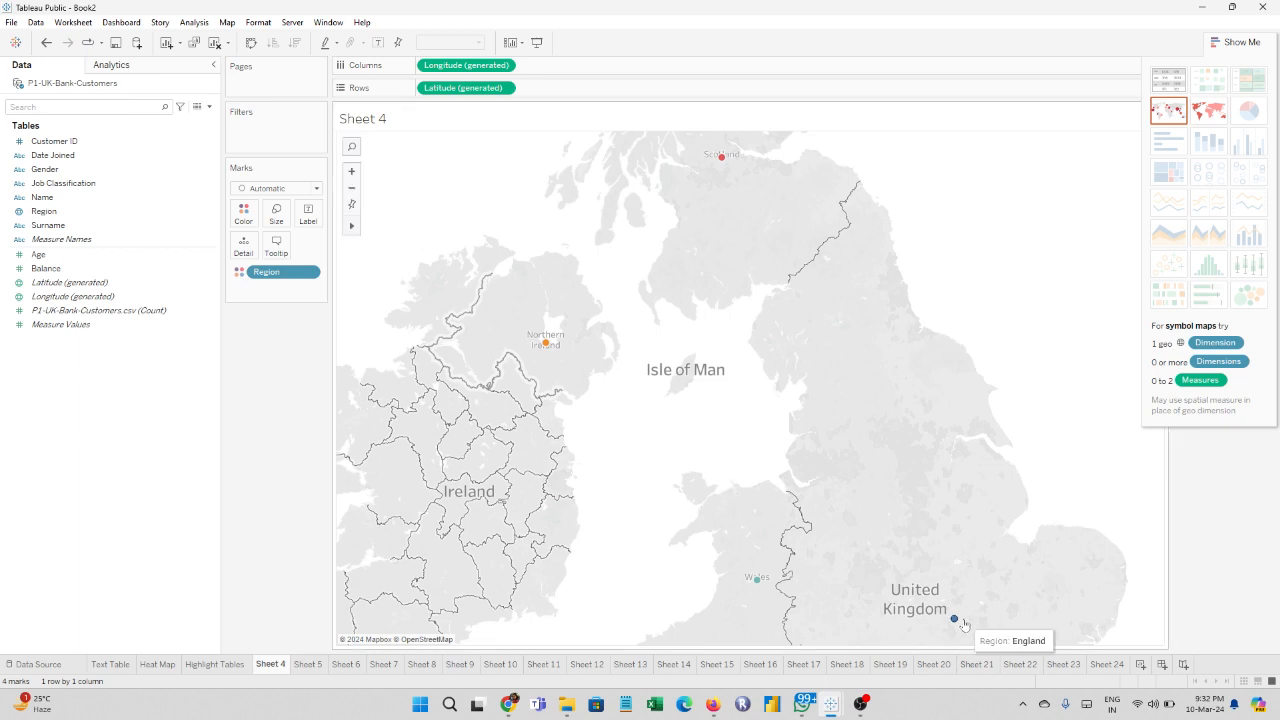
mouse_move(757, 591)
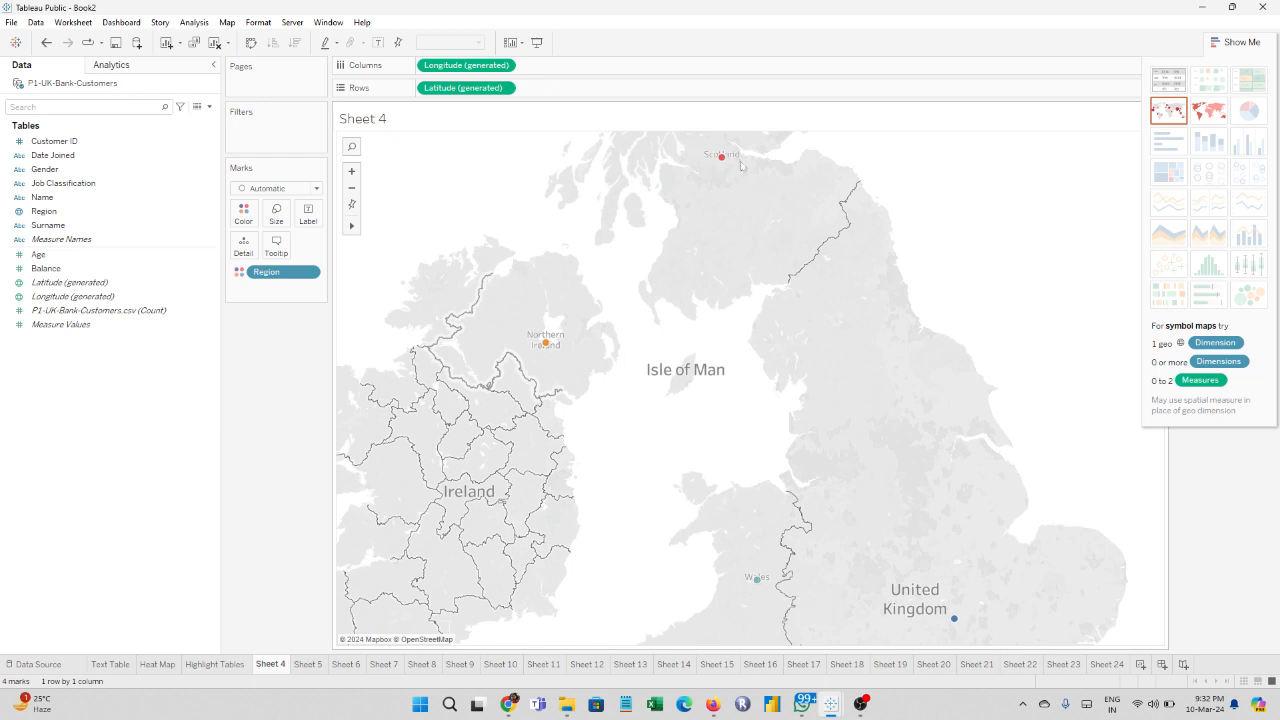
scroll(697, 240, "down", 2)
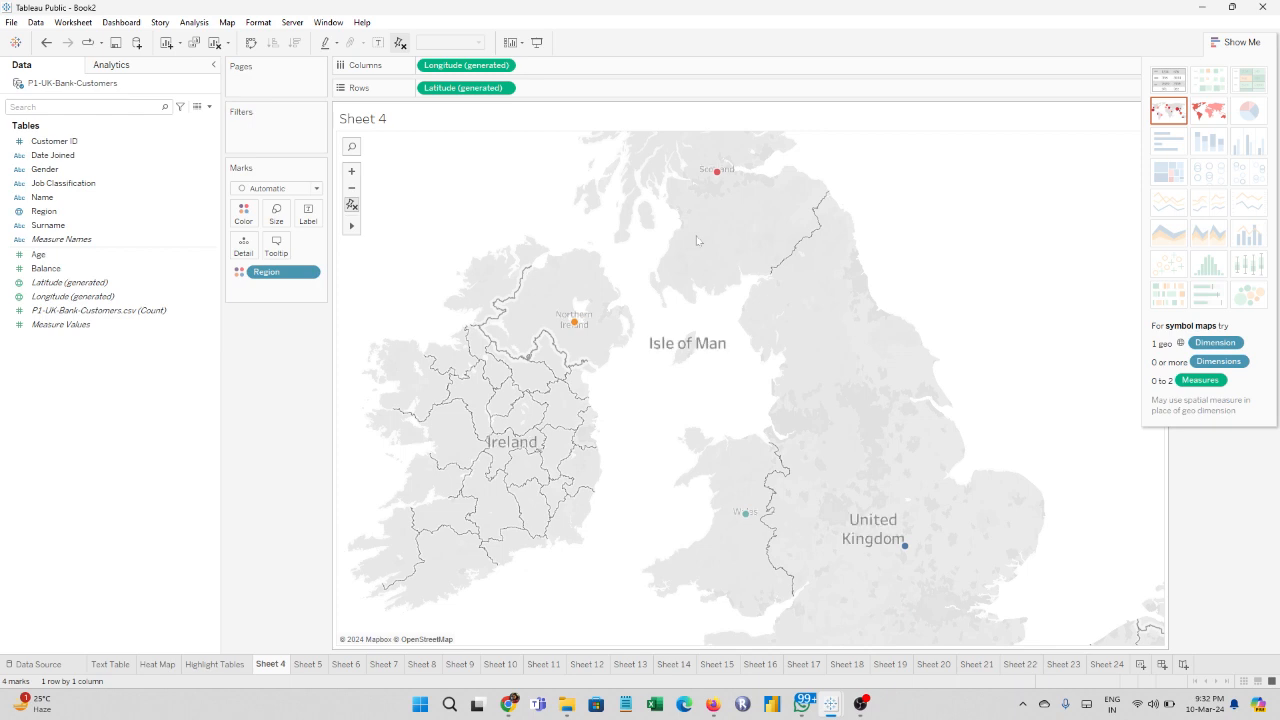
left_click(93, 312)
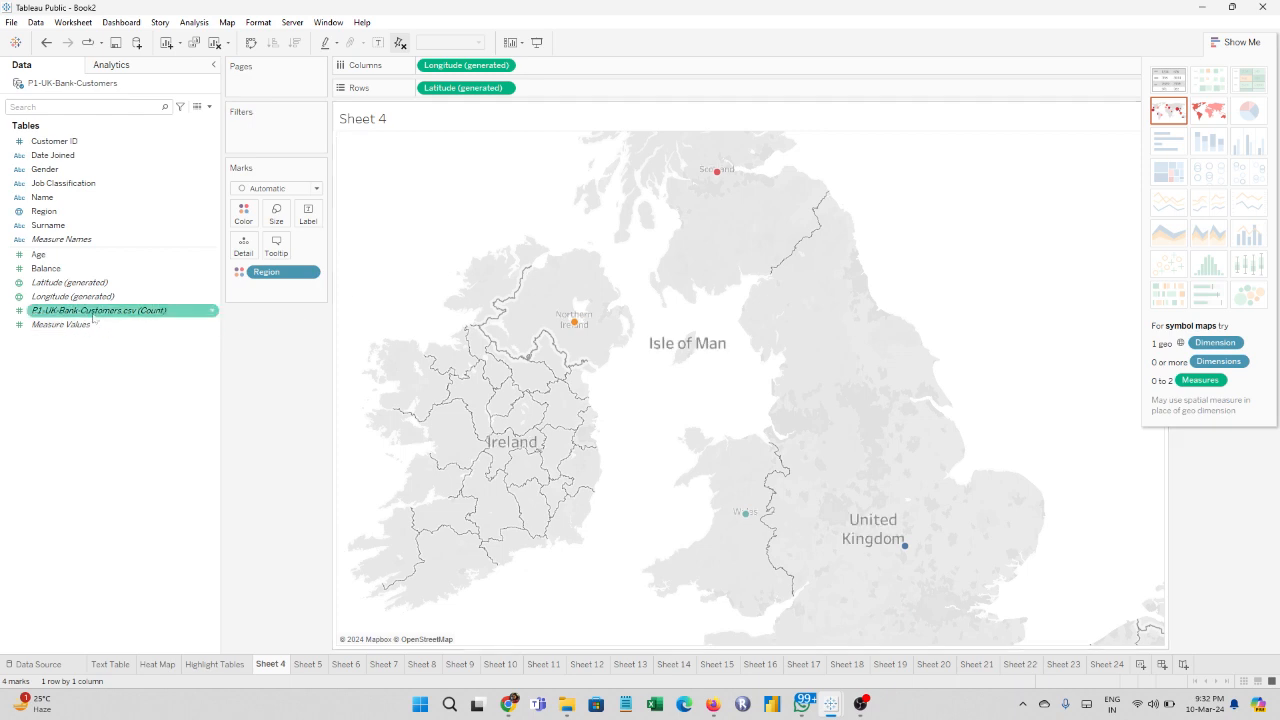
left_click_drag(93, 316, 275, 220)
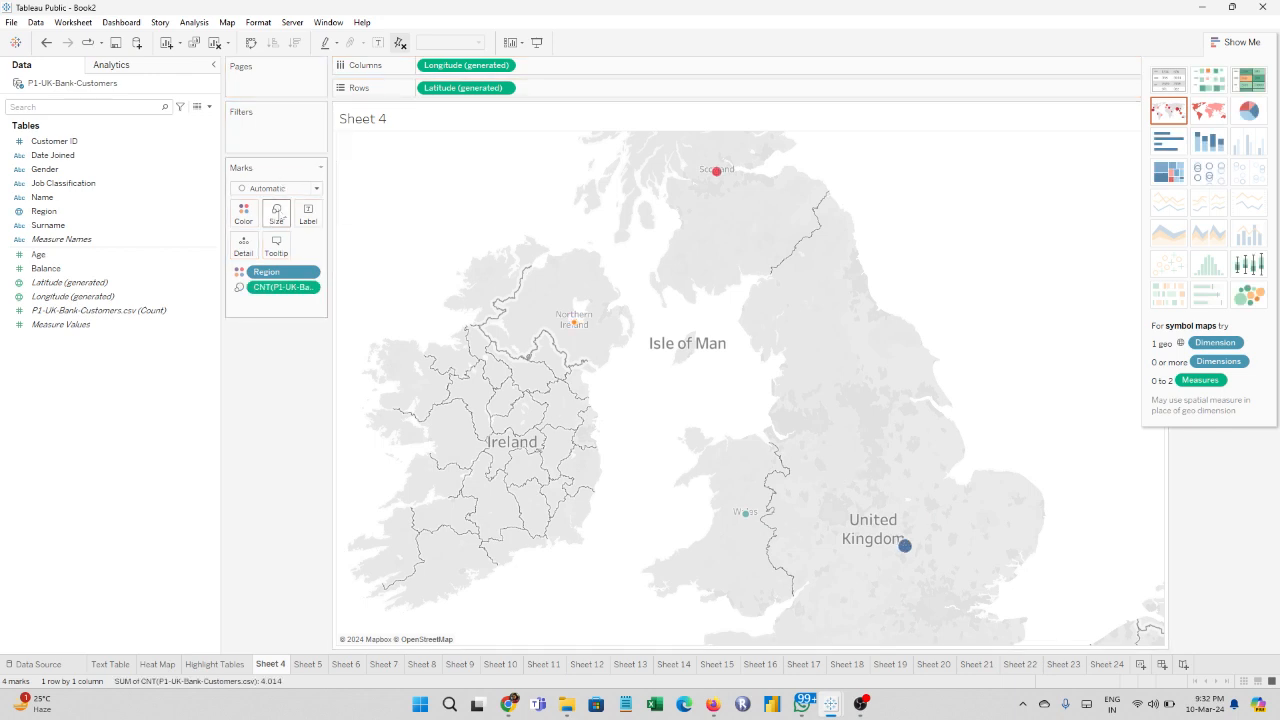
left_click(279, 213)
left_click_drag(300, 246, 350, 253)
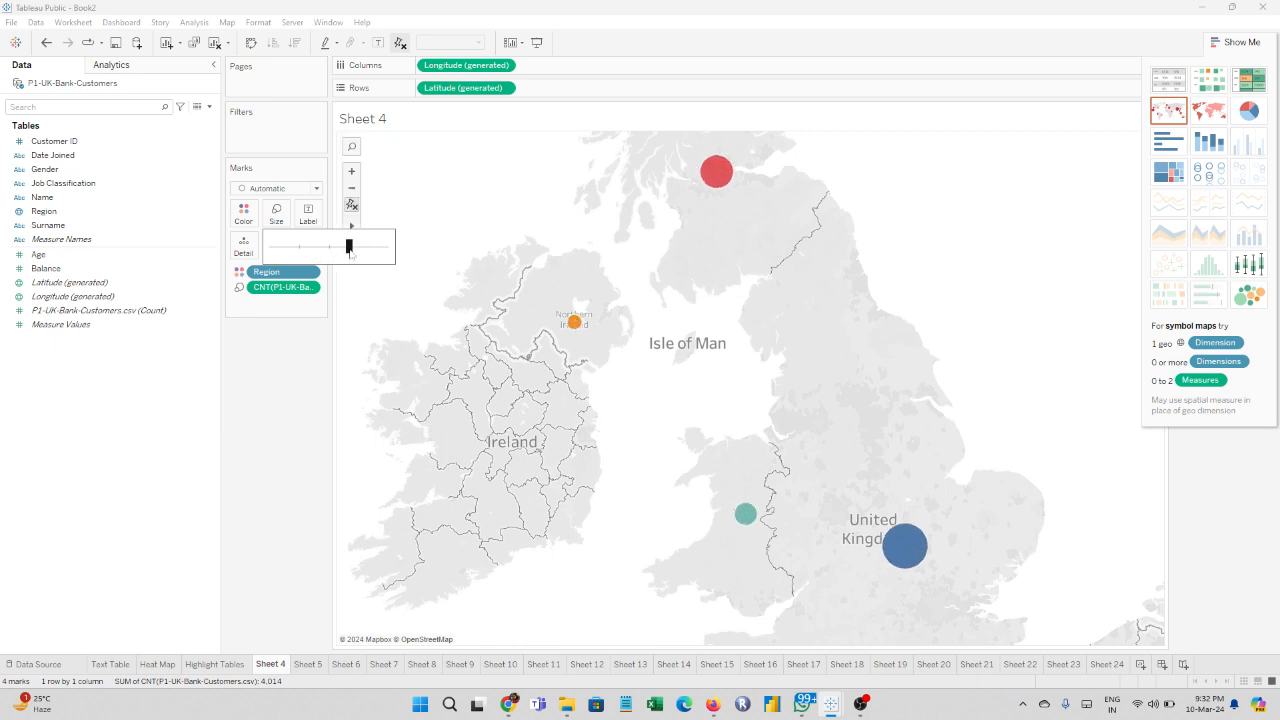
Step: Label the circles on the map with their Region names
mouse_move(887, 537)
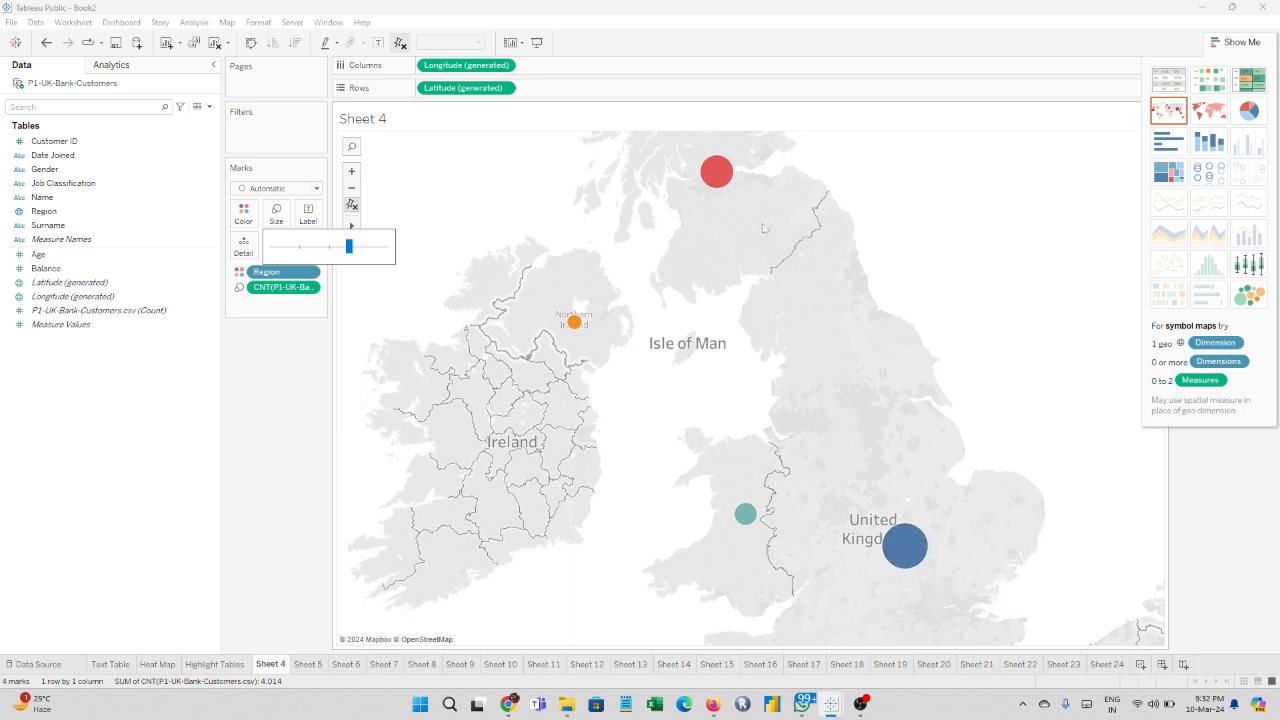
mouse_move(728, 187)
mouse_move(748, 516)
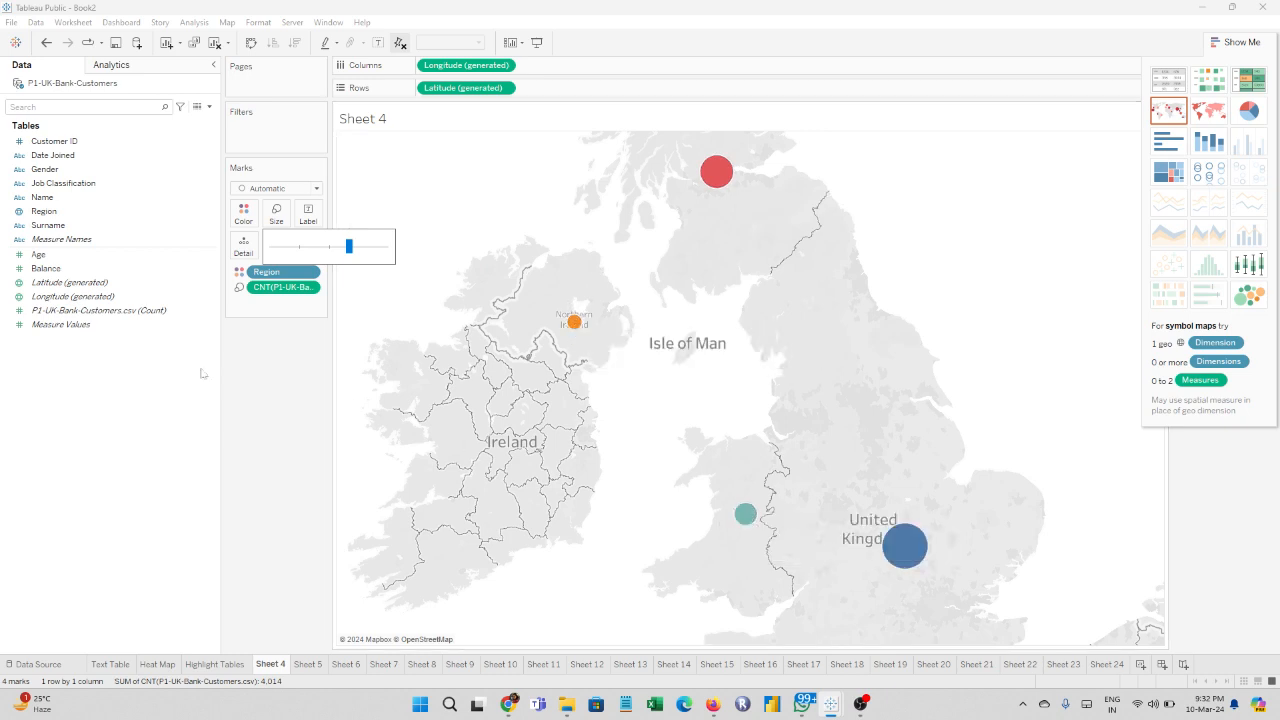
left_click(28, 212)
left_click_drag(28, 212, 307, 222)
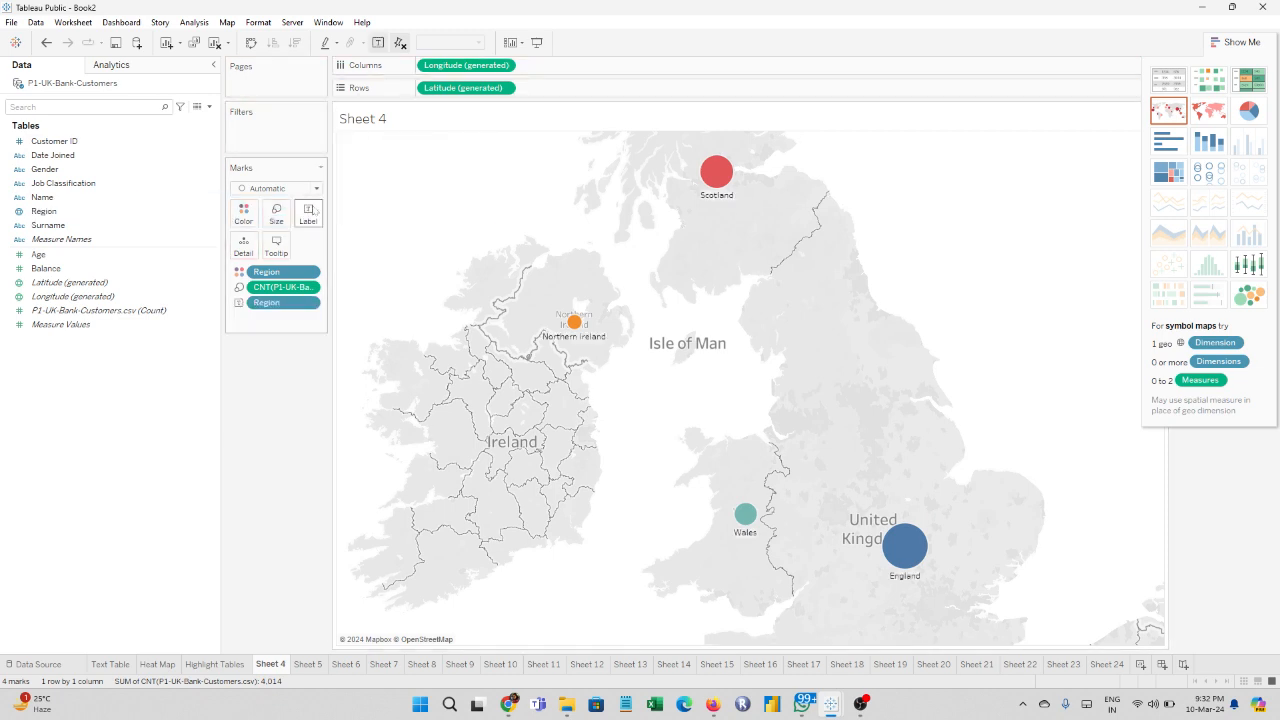
Step: Format the Region labels on the map in bold at font size 16
left_click(309, 213)
left_click(425, 301)
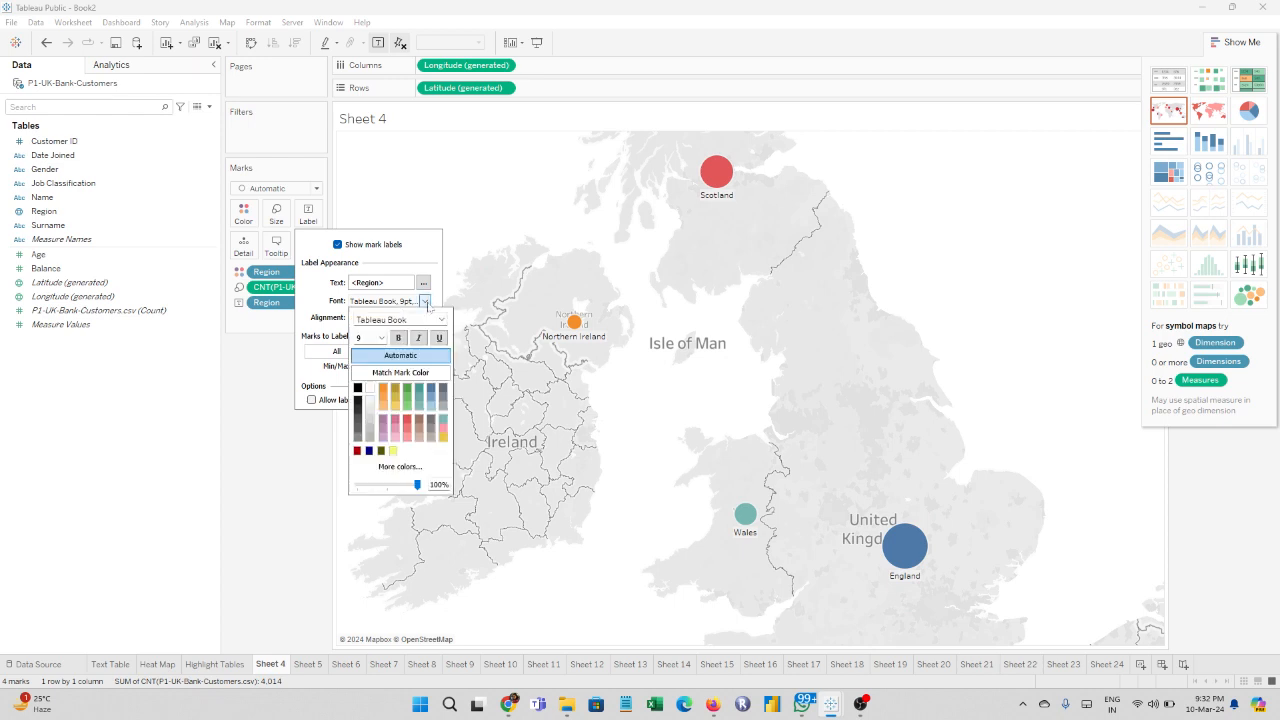
left_click(381, 338)
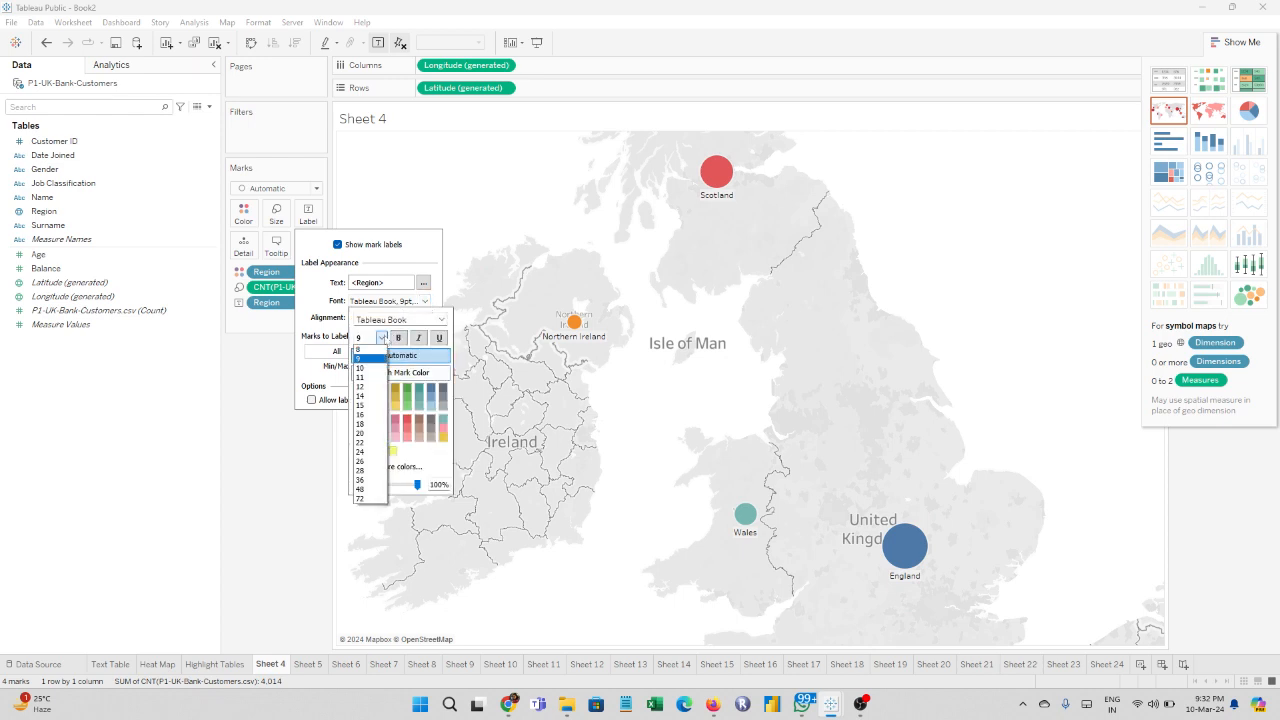
left_click(371, 414)
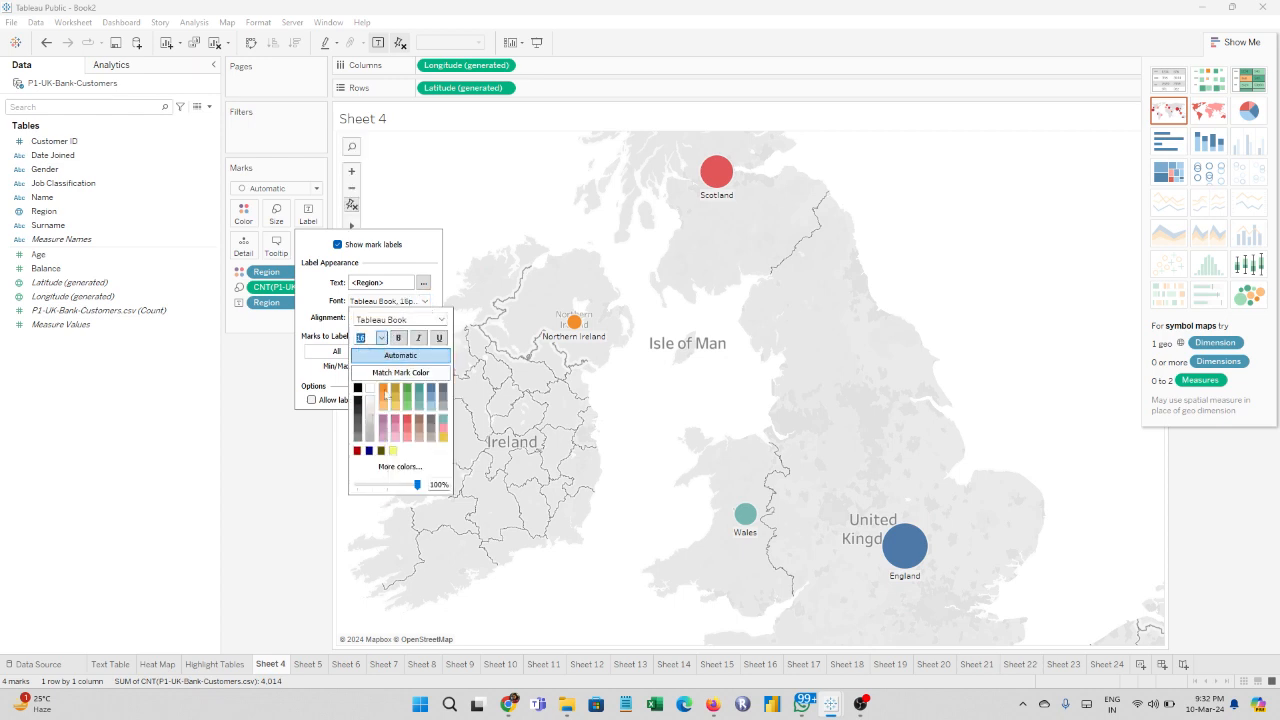
left_click(403, 339)
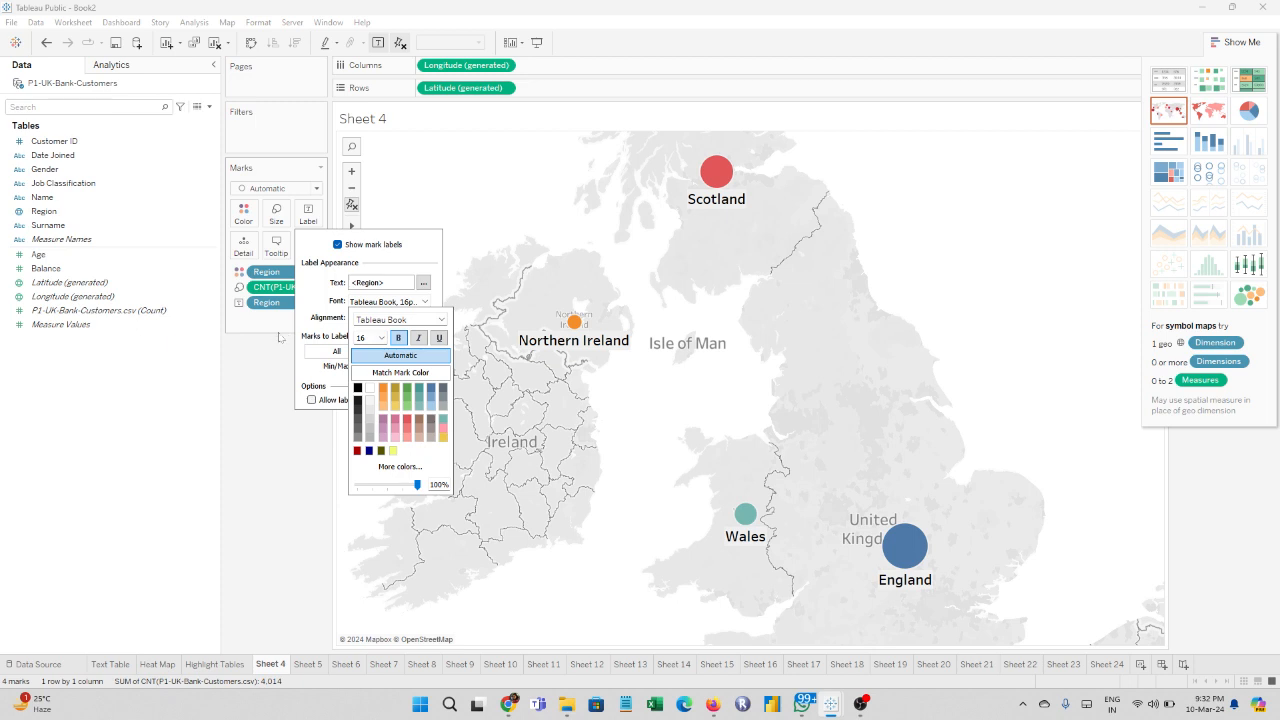
Step: Add the P1-UK-Bank-Customers.csv count to the map labels and prefix it with the text "No of Cus" in the label text
left_click_drag(98, 310, 309, 226)
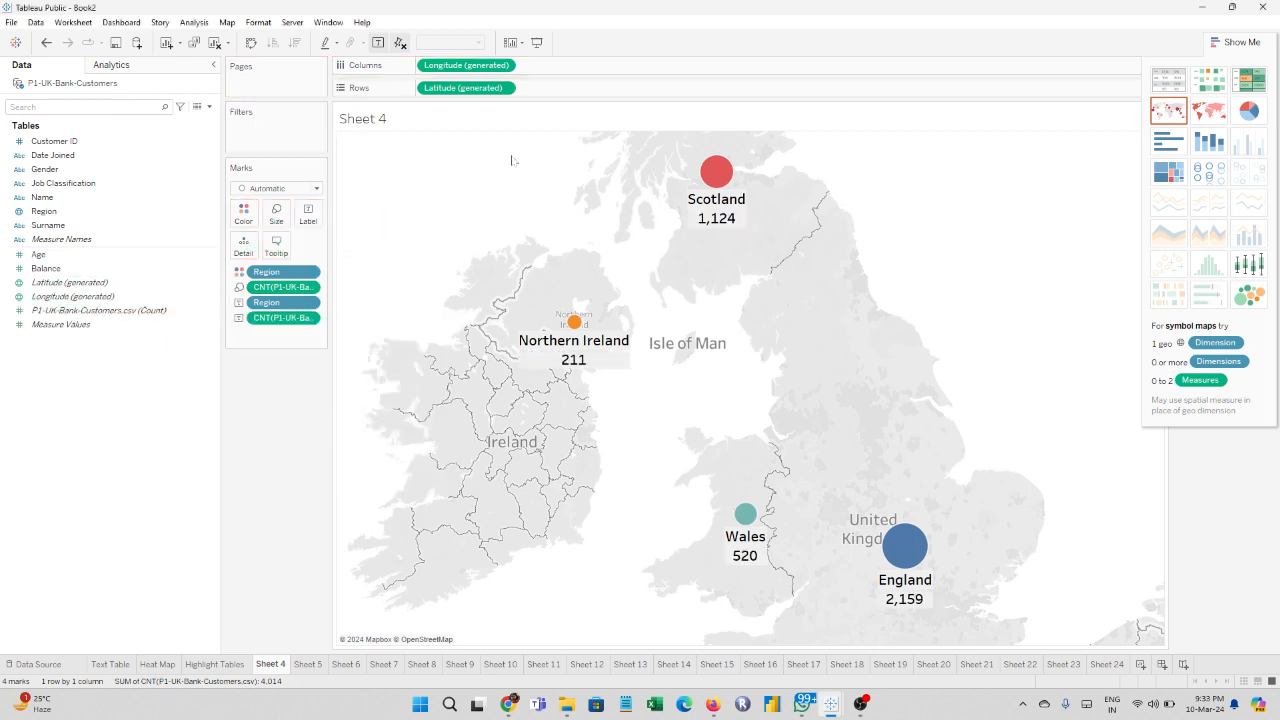
left_click(307, 214)
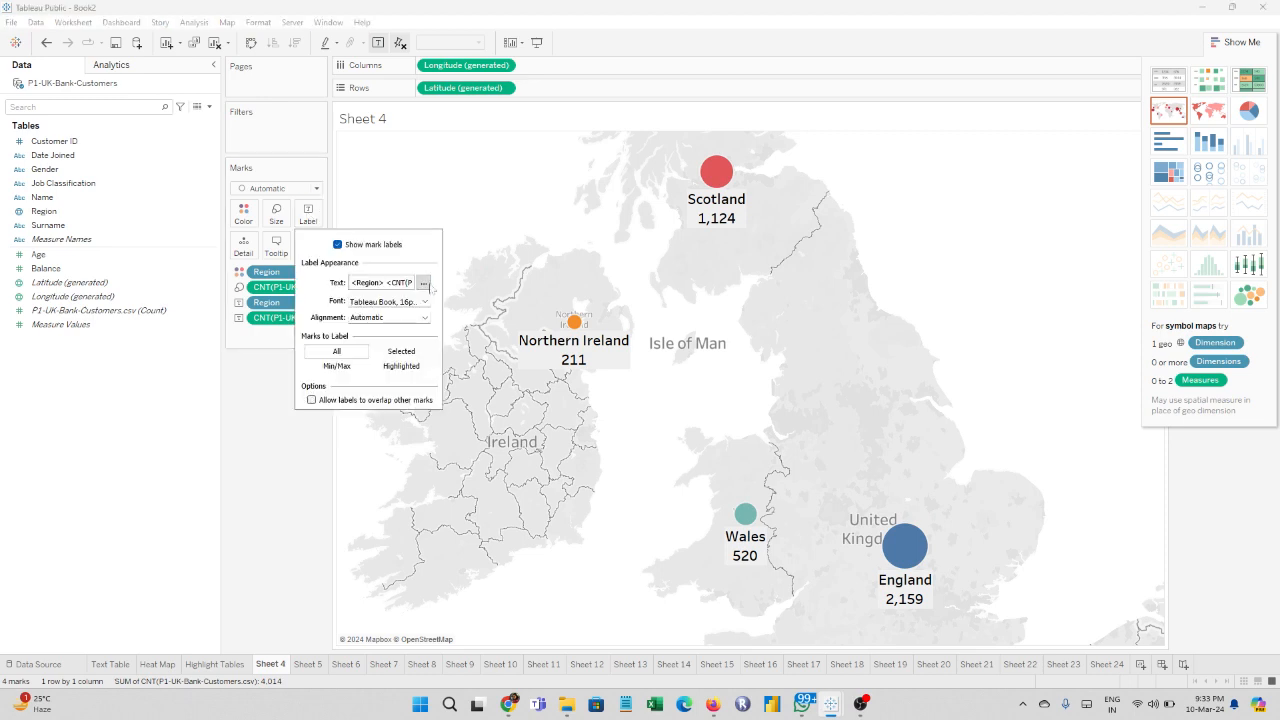
left_click(424, 284)
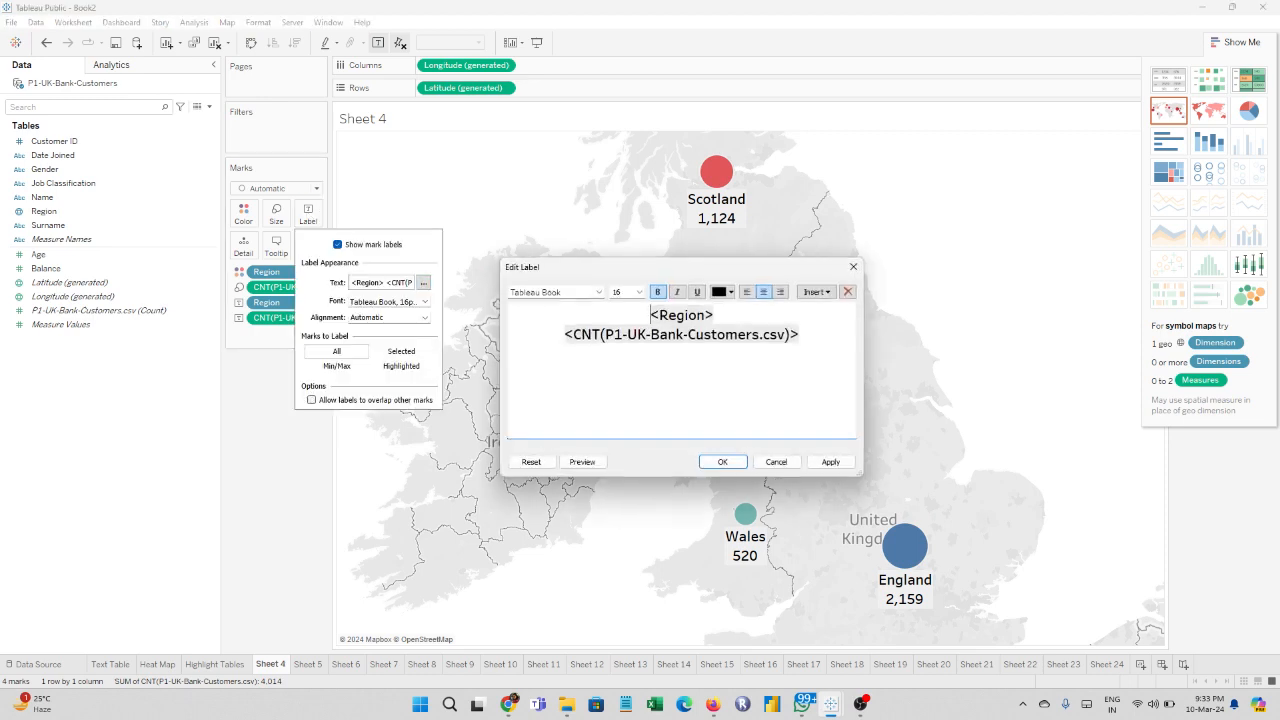
type("N")
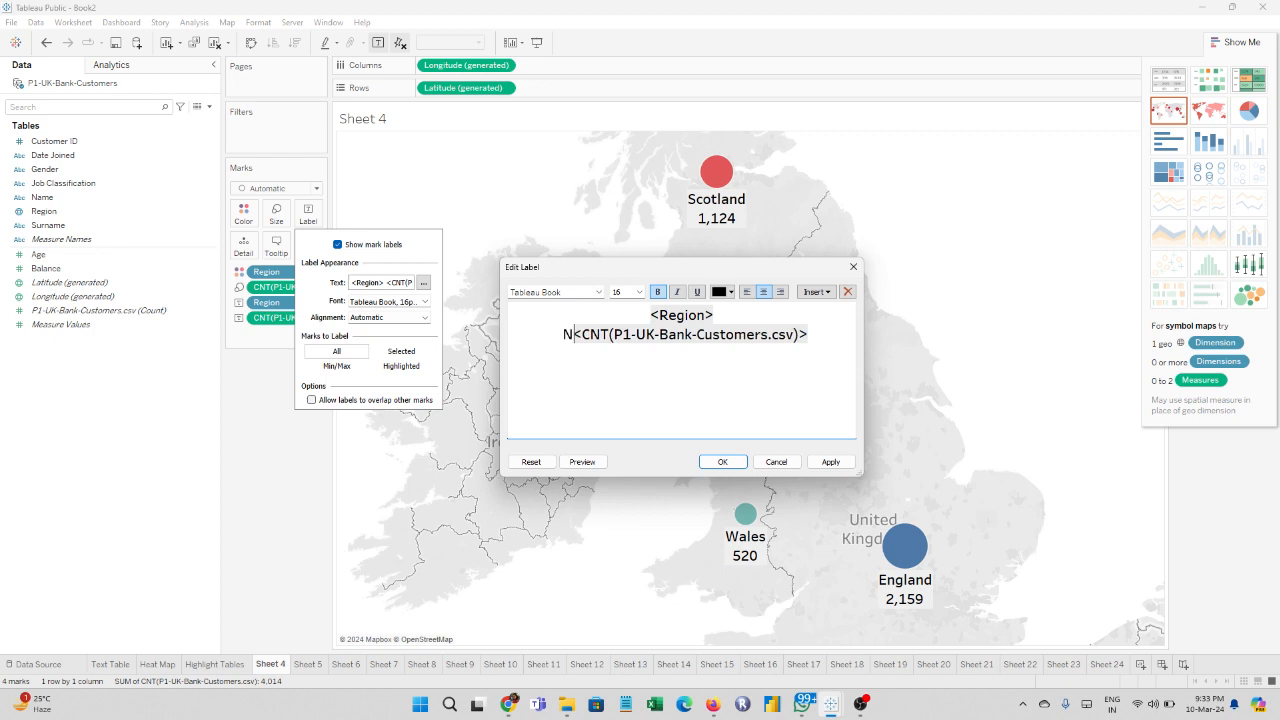
type("o of Cus")
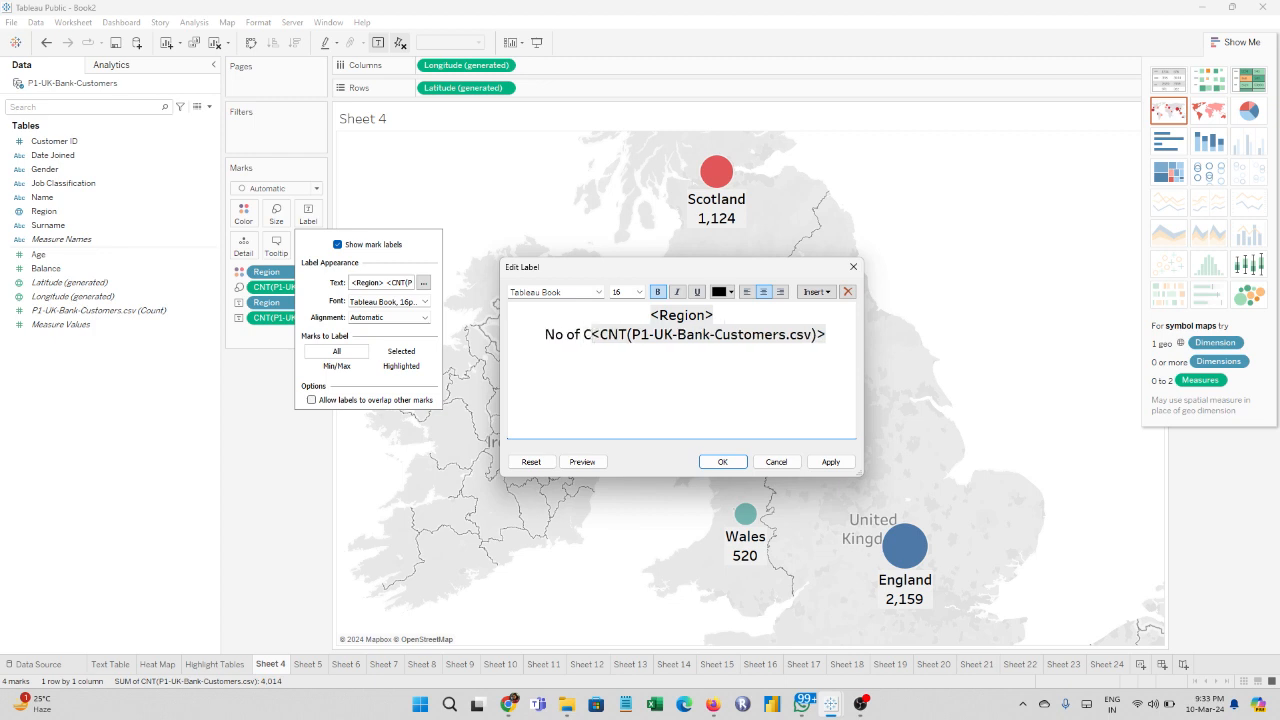
Step: Complete the label's second line with the prefix "No of Customers: " before the customer count field and apply it to the map
type("tomers:")
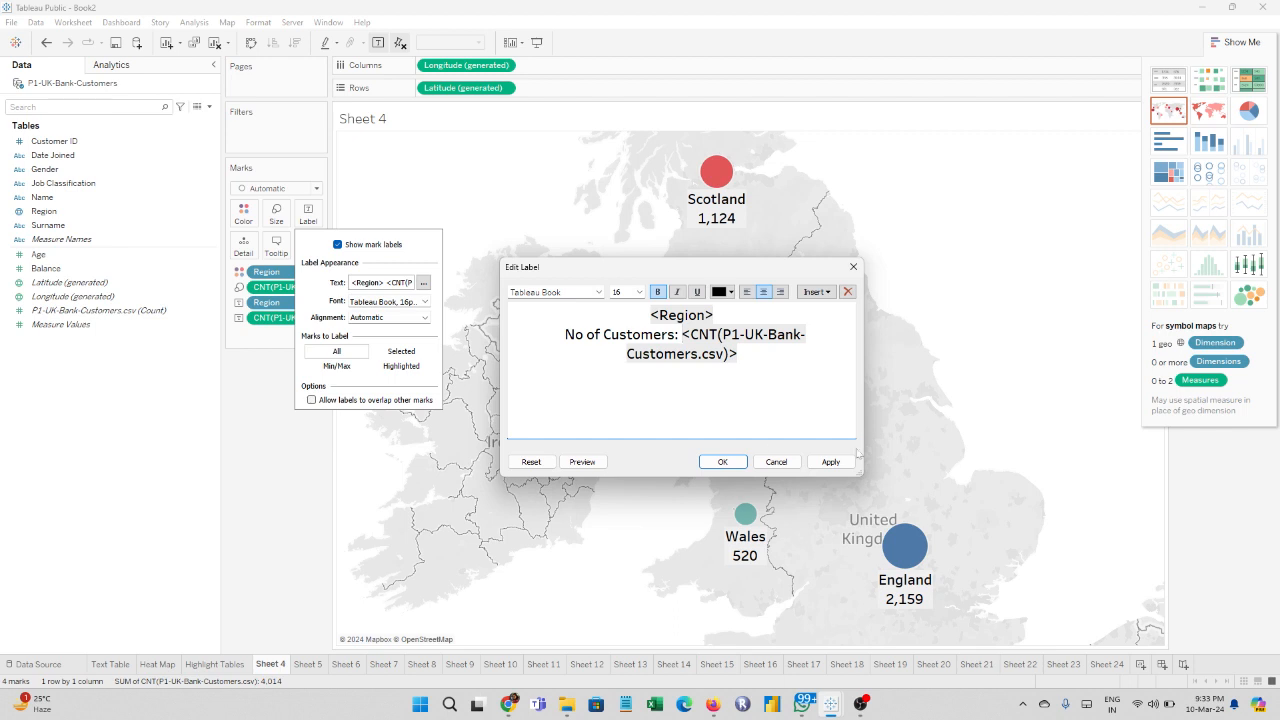
left_click(834, 463)
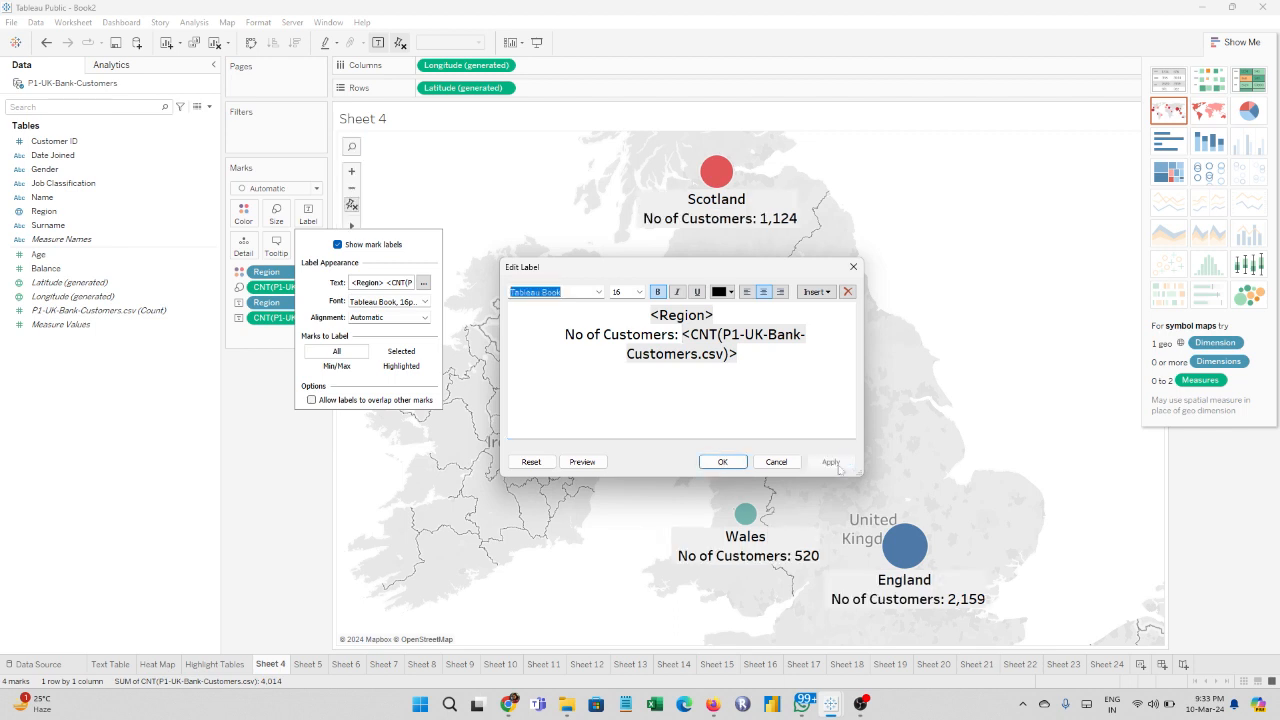
left_click(729, 463)
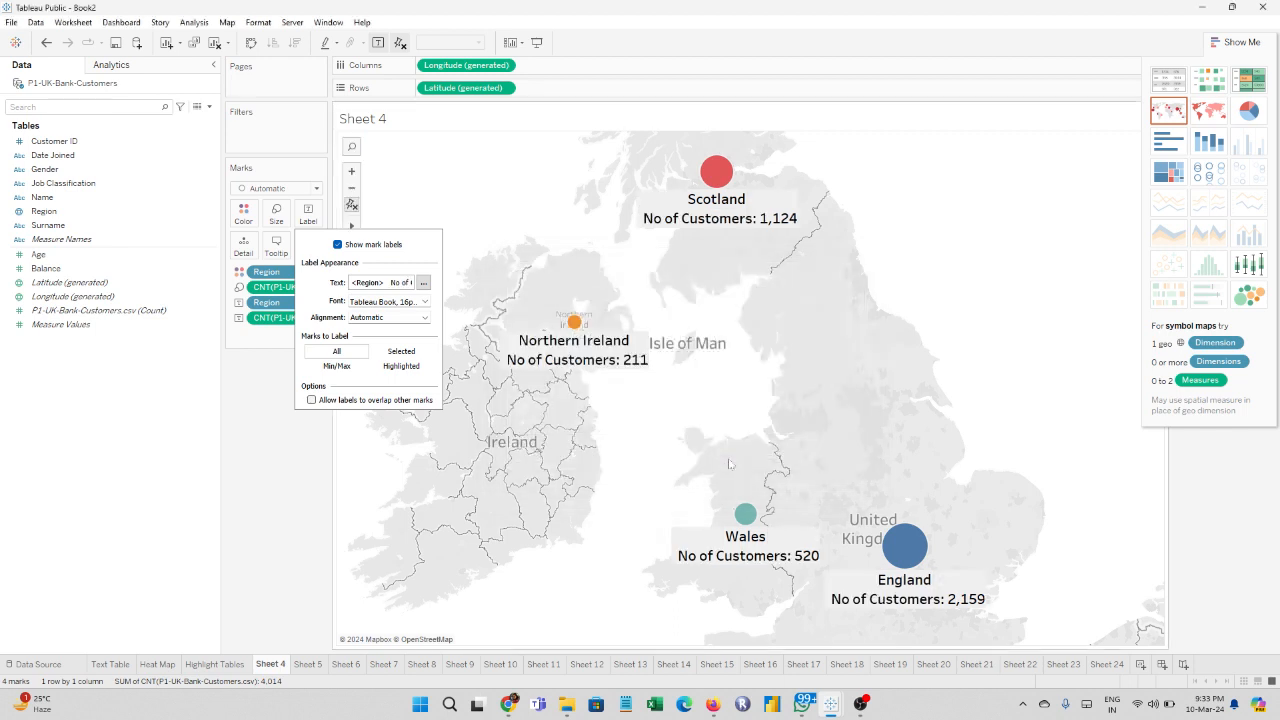
left_click(407, 188)
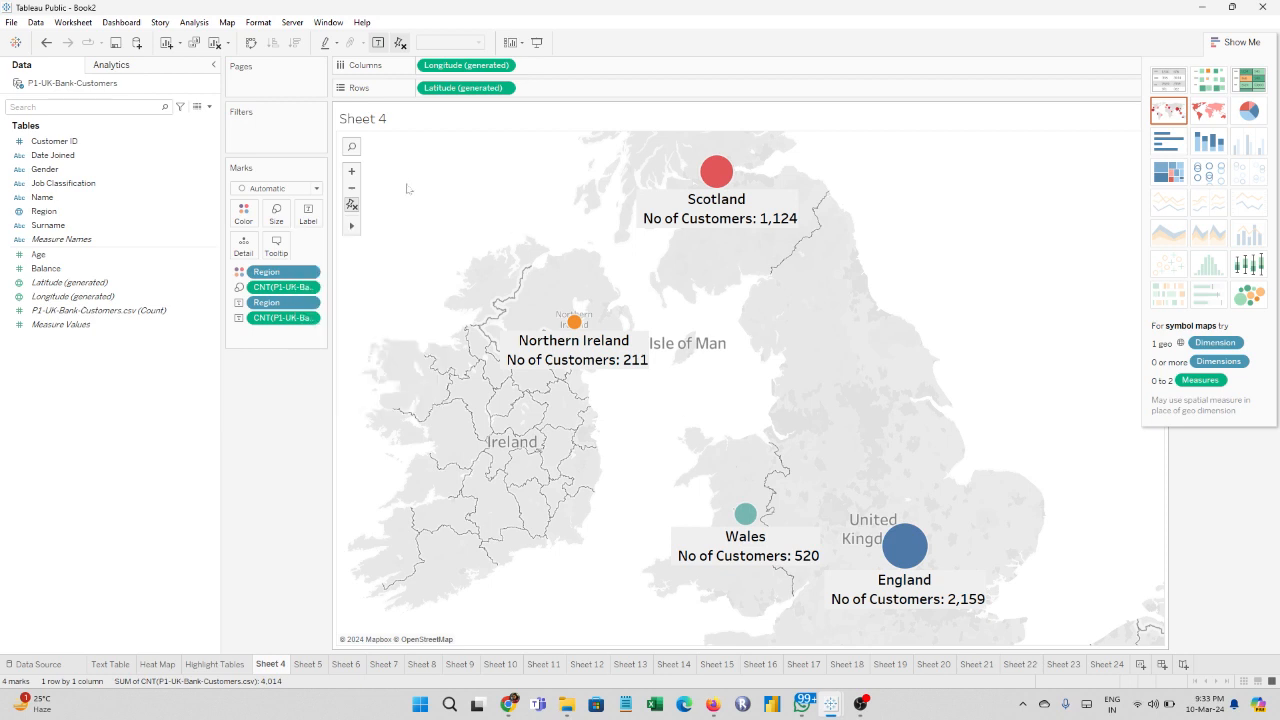
Step: Rename Sheet 4 as "Symbol Map"
double_click(270, 665)
type("S")
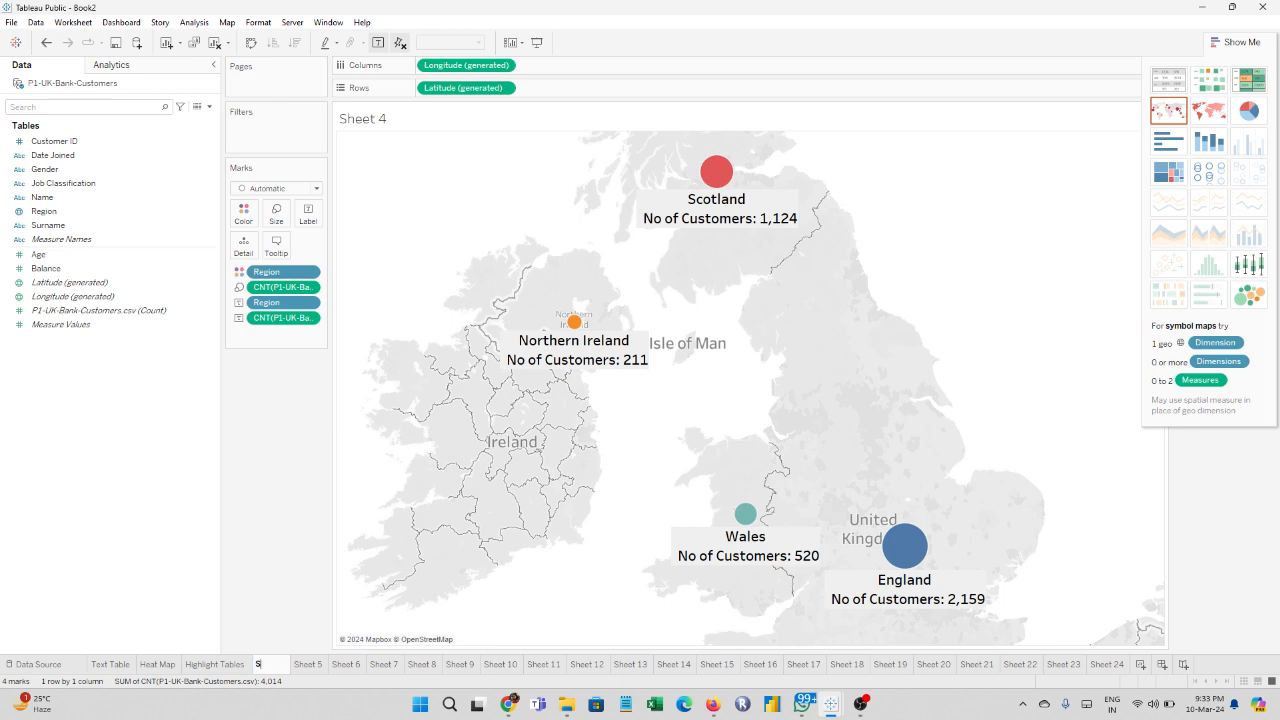
type("ymbol Map")
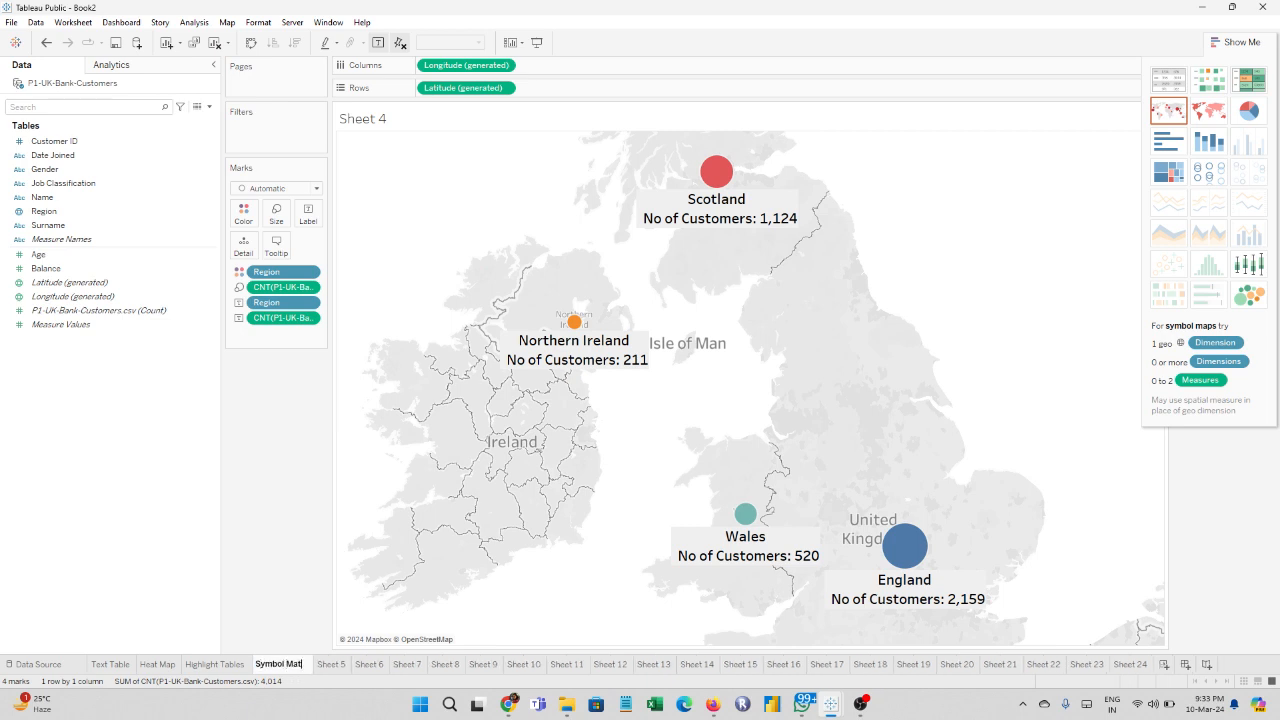
key("Return")
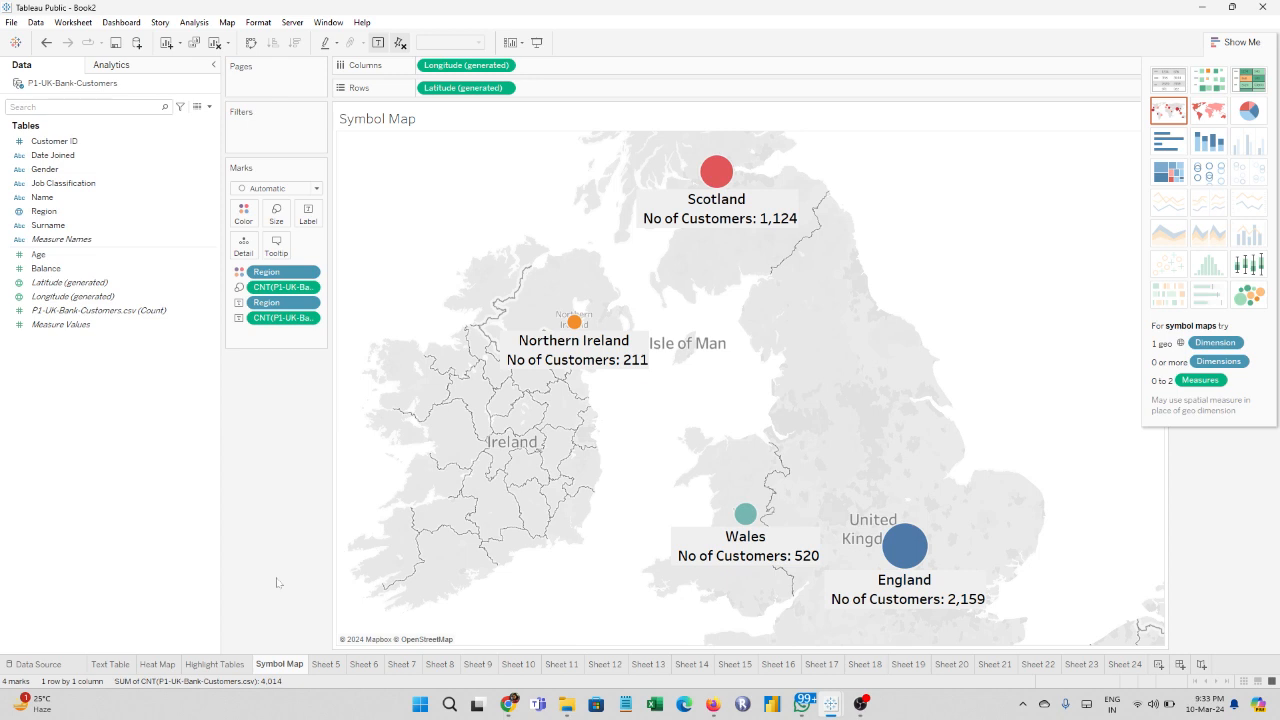
Step: Open the map's mark label text for editing and widen the editor so the count line fits on one line
left_click(311, 218)
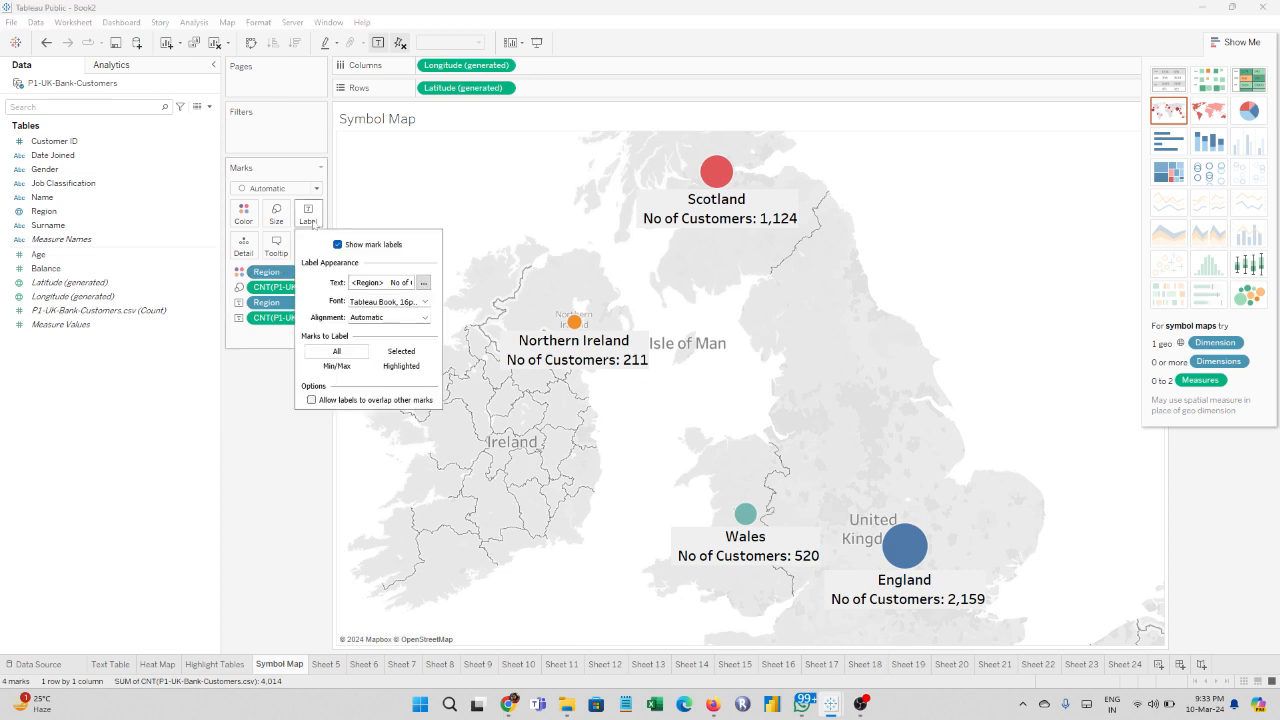
left_click(424, 284)
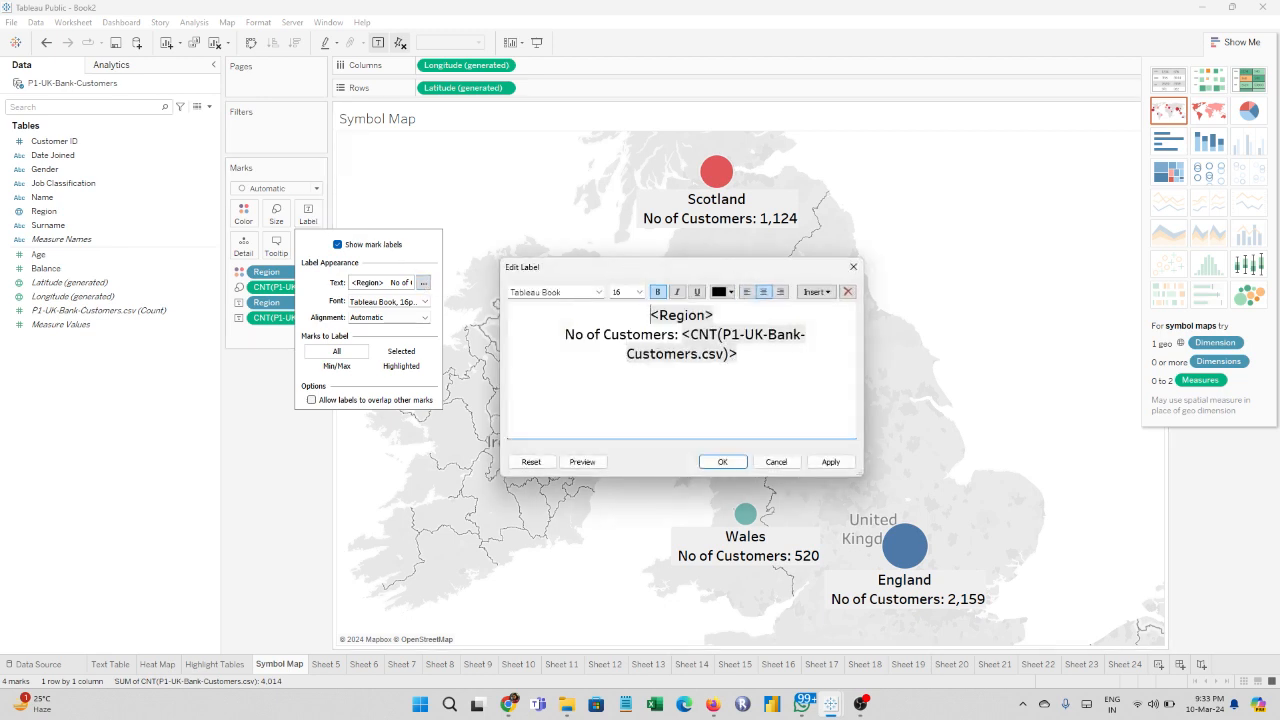
left_click_drag(862, 383, 1034, 390)
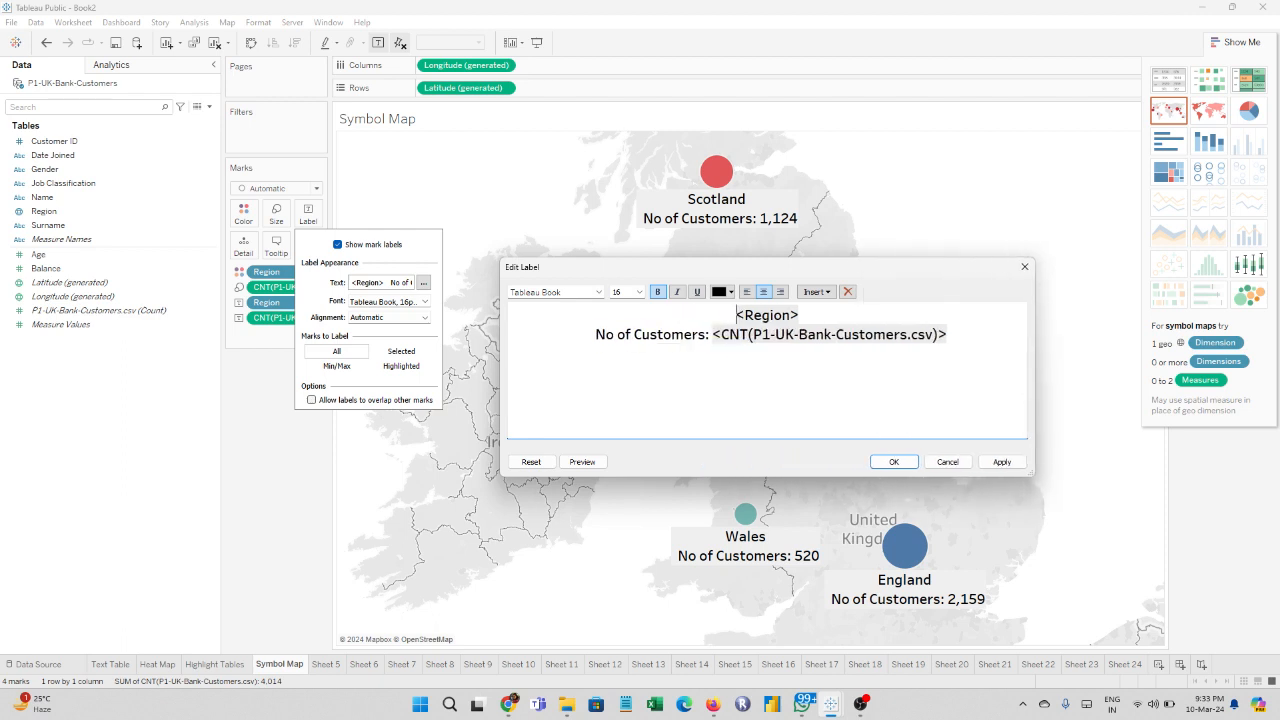
left_click(706, 334, "shift")
left_click(706, 334)
left_click(708, 334, "shift")
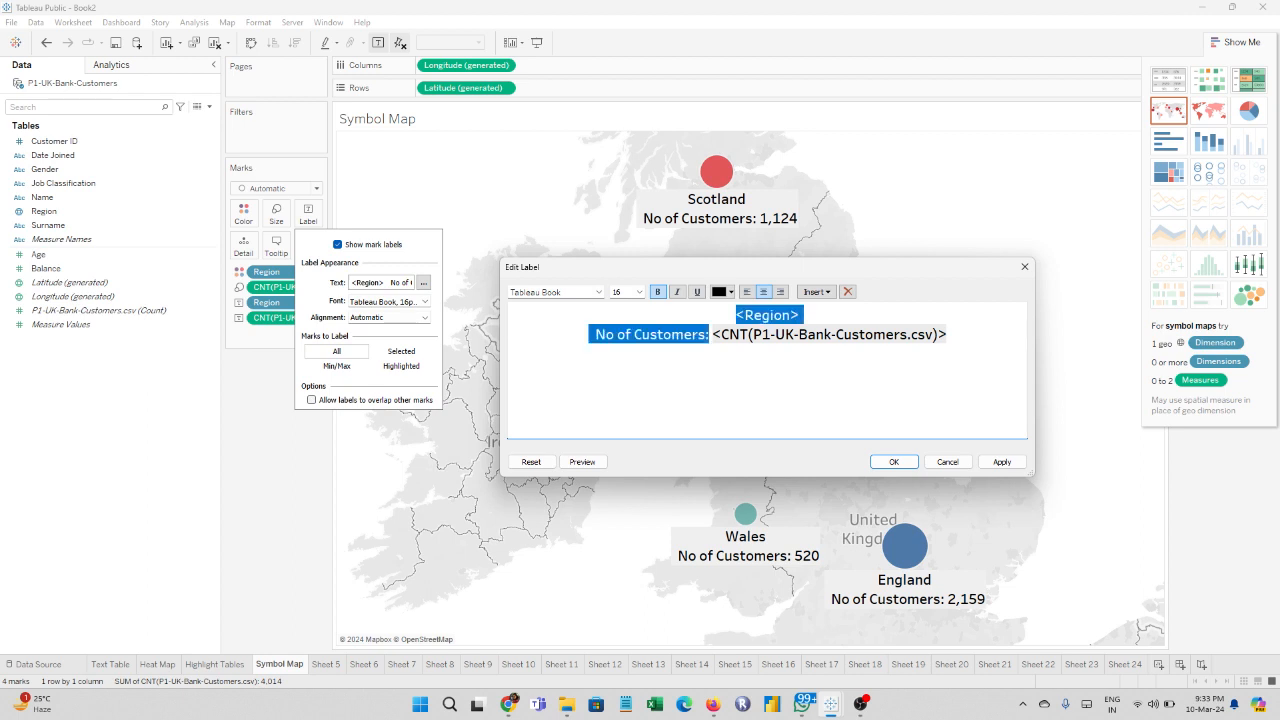
key("BackSpace")
key("ctrl+z")
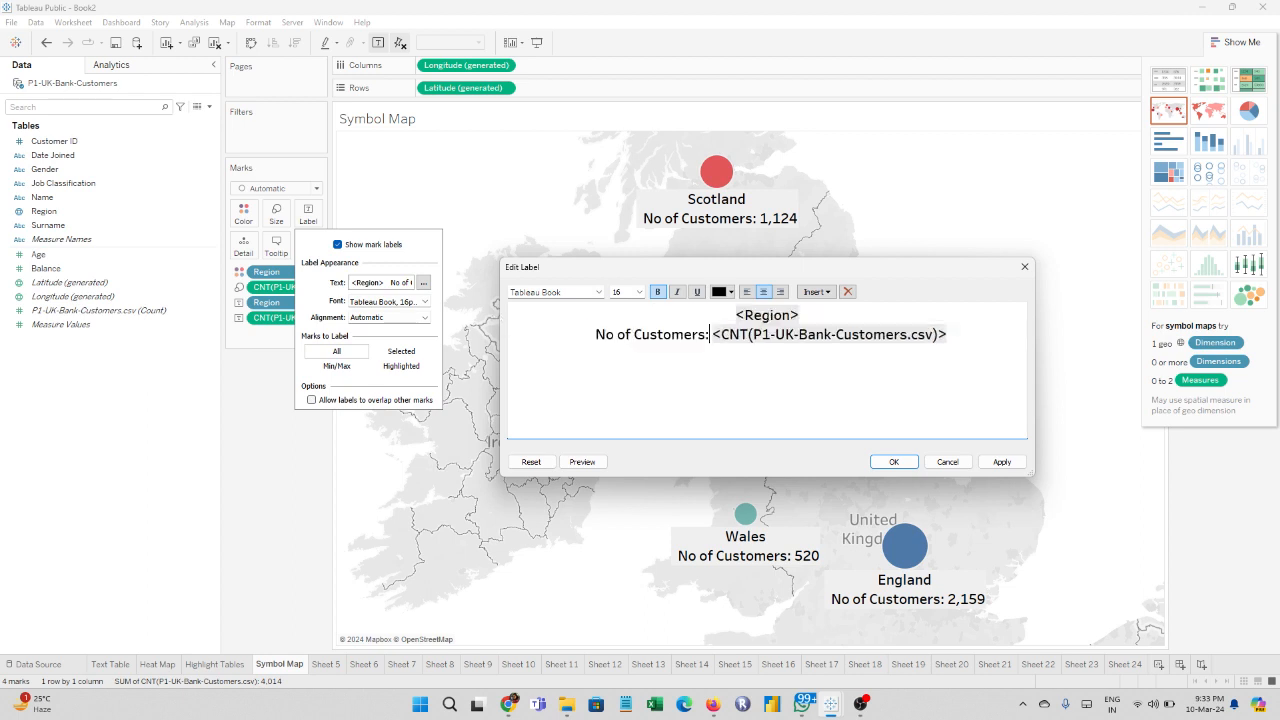
Step: Clear the text before the customer count field in the label and re-enter it as "No of Customers: "
key("BackSpace")
key("BackSpace")
key("BackSpace")
key("BackSpace")
key("BackSpace")
key("BackSpace")
key("BackSpace")
key("BackSpace")
key("BackSpace")
key("BackSpace")
key("BackSpace")
key("BackSpace")
key("BackSpace")
key("BackSpace")
key("BackSpace")
key("BackSpace")
key("BackSpace")
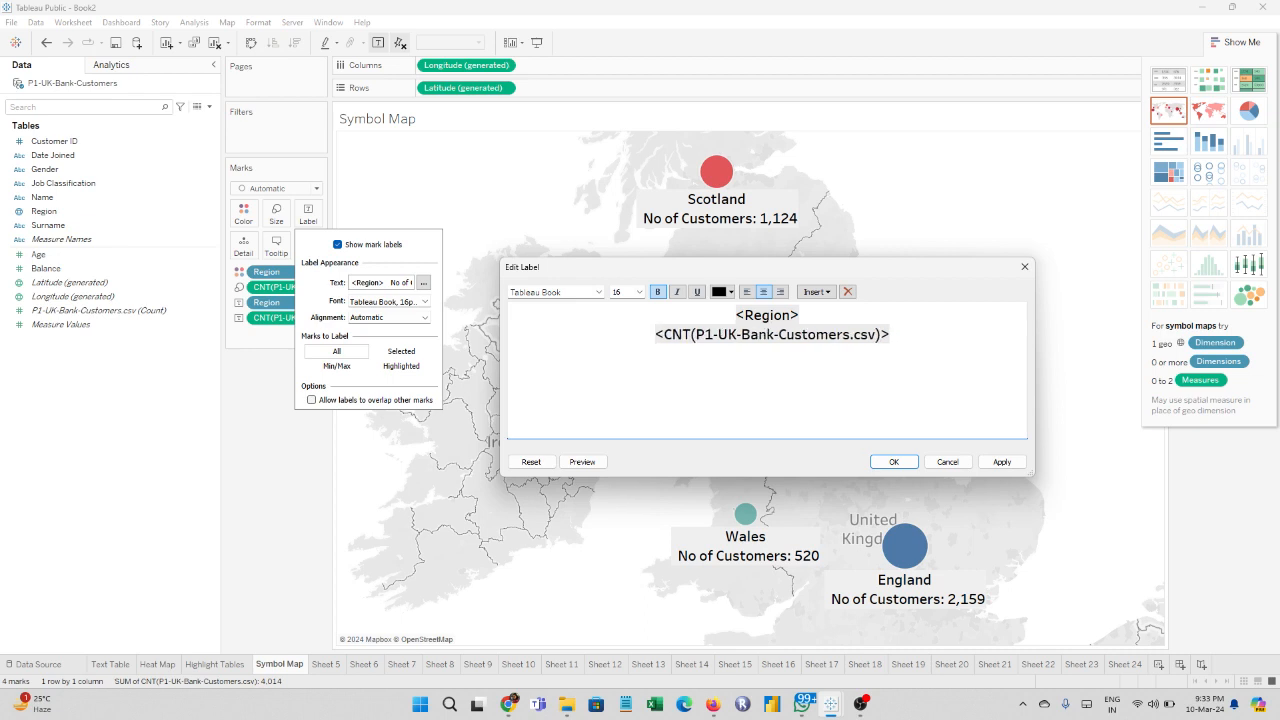
type("No o")
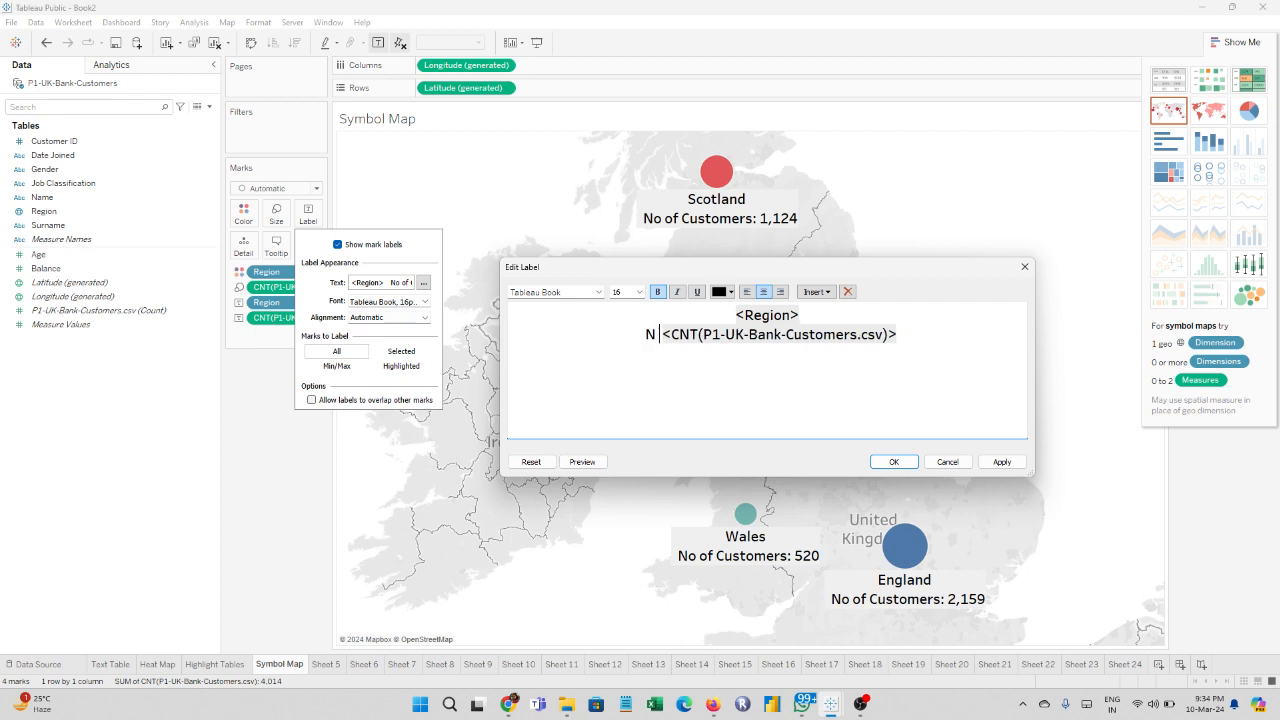
type("f Cusomt")
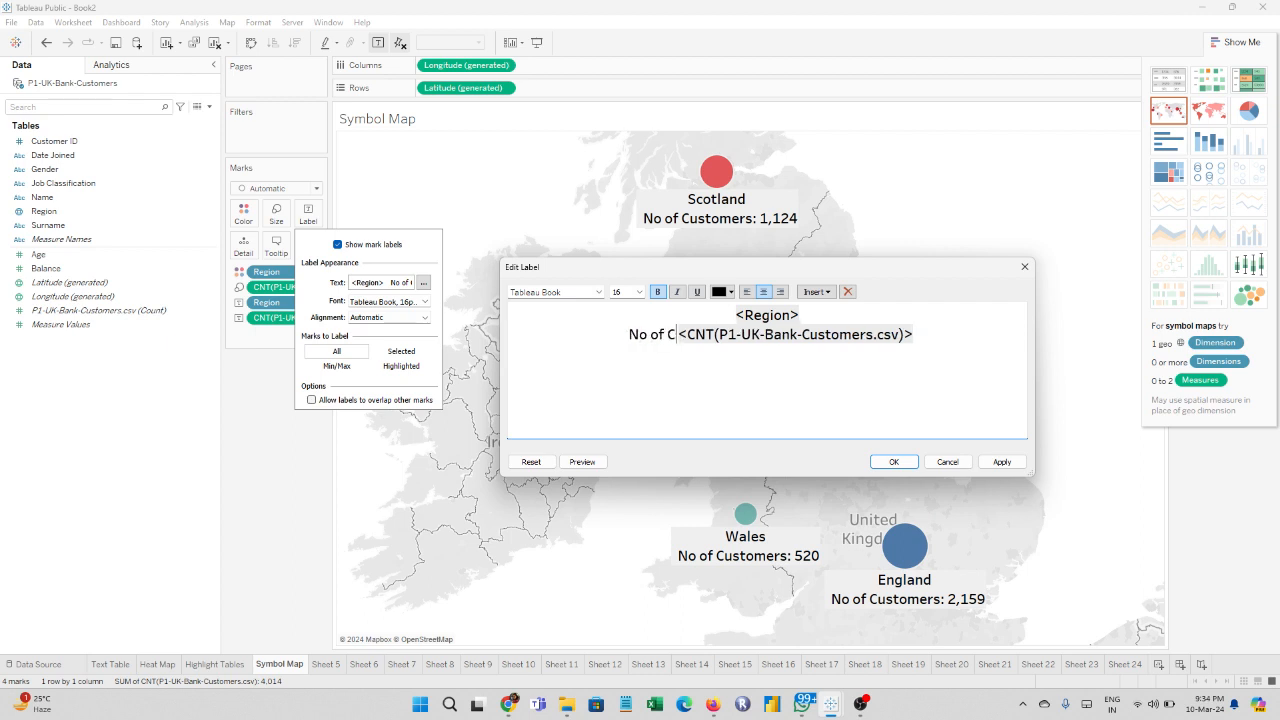
key("BackSpace")
key("BackSpace")
key("BackSpace")
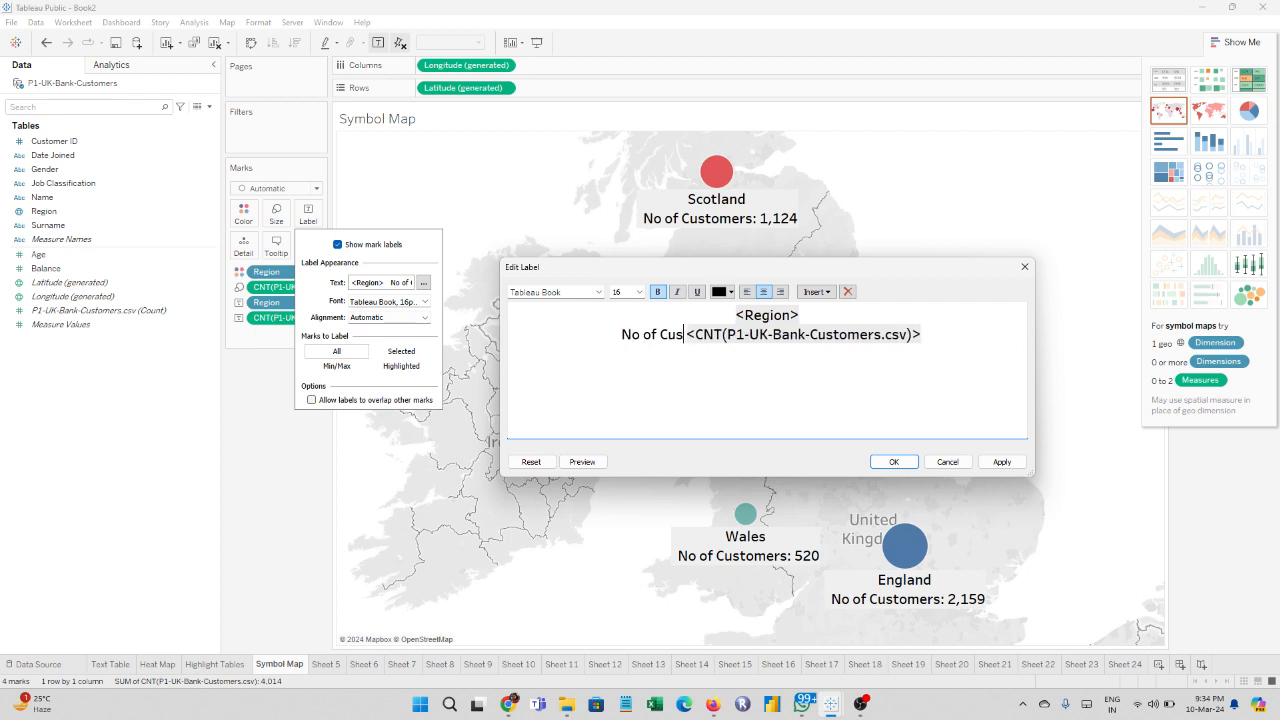
type("tomers:")
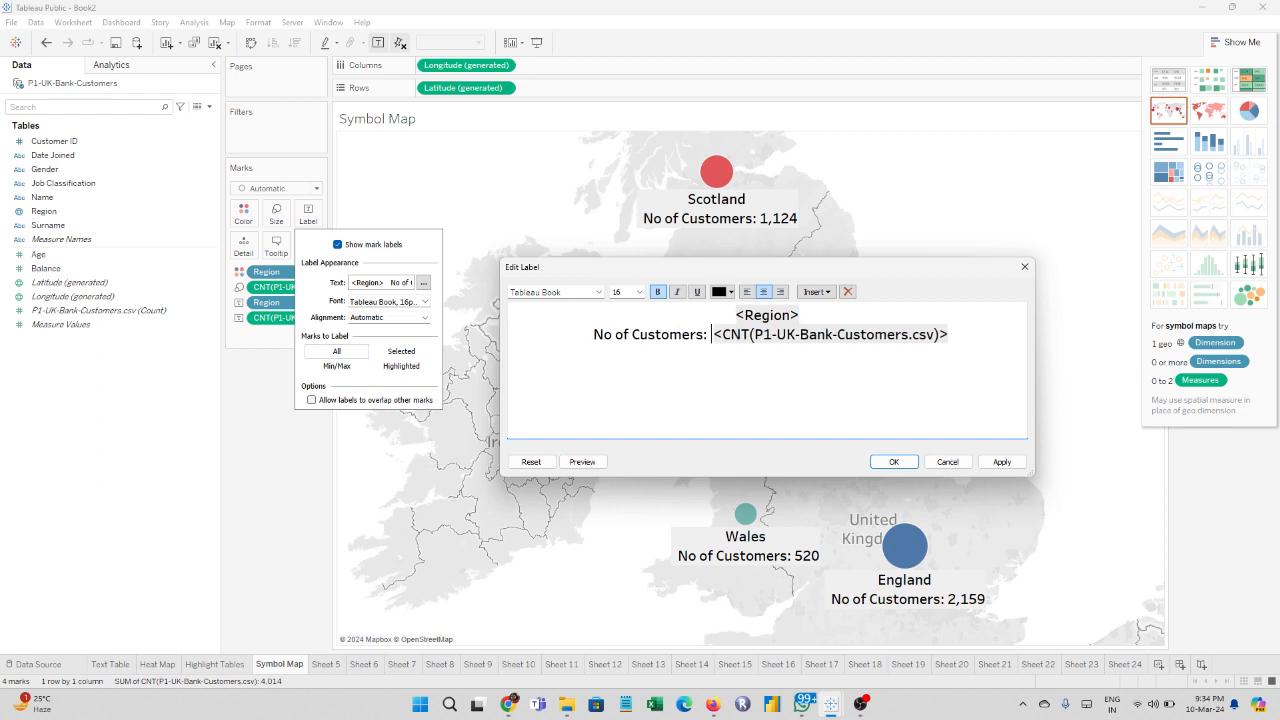
Step: Colour both lines of the label text, the region and the customer count, dark blue
key("Down")
key("shift+Home")
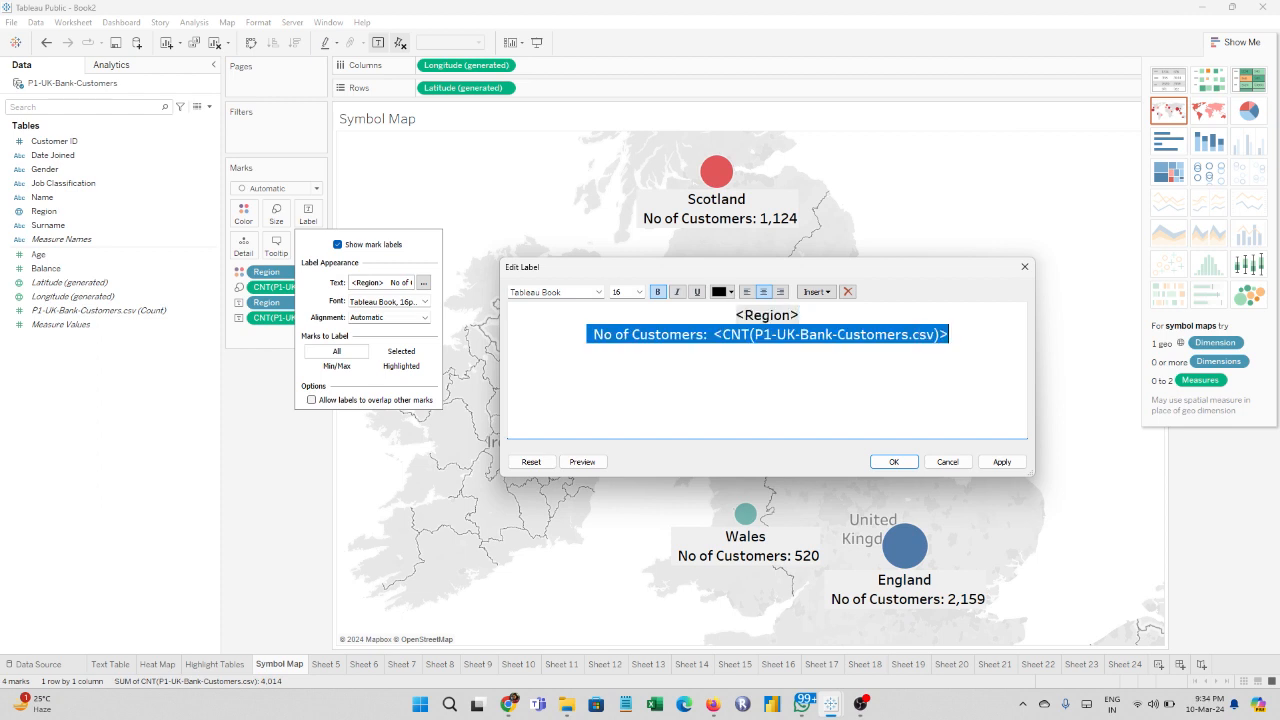
key("shift+Up")
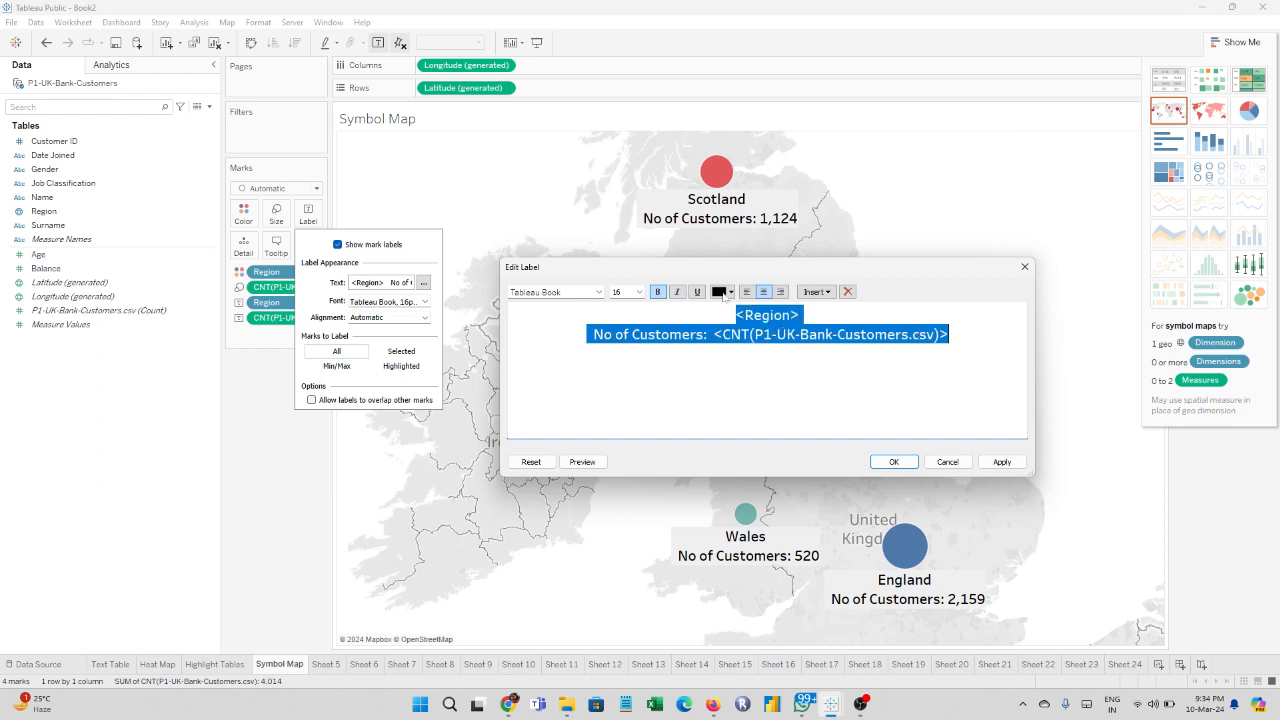
left_click(730, 293)
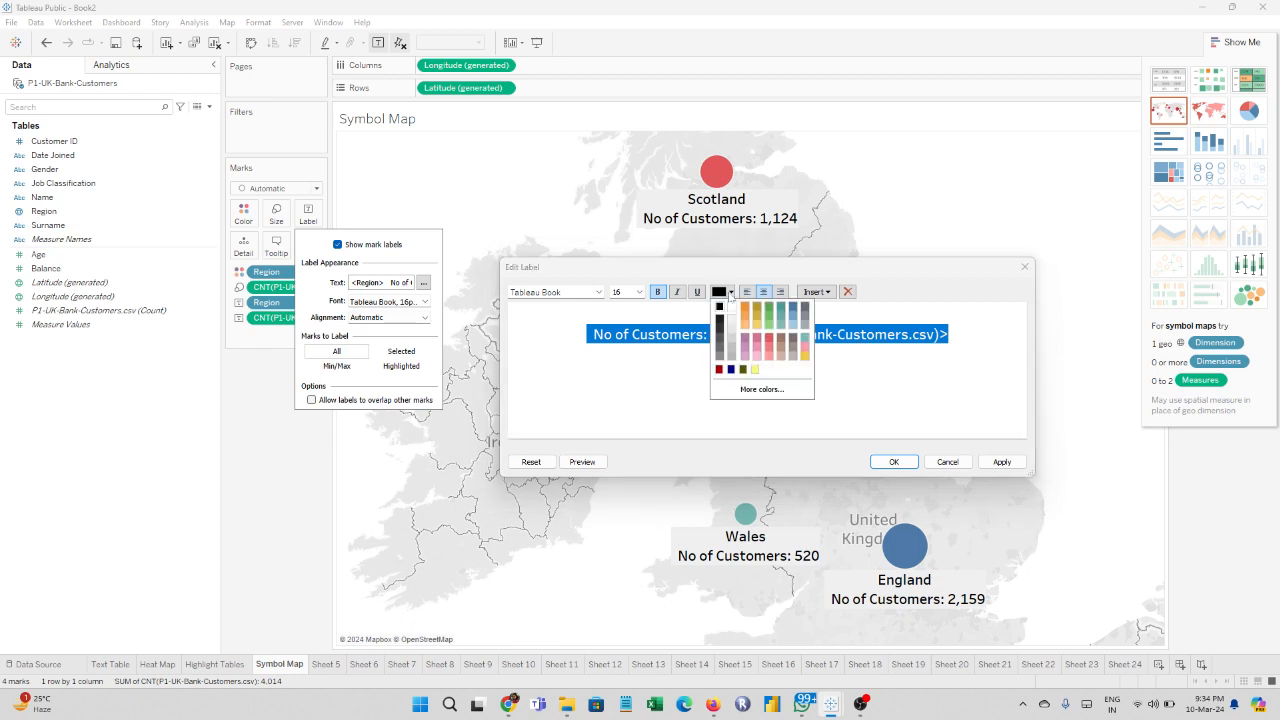
left_click(731, 369)
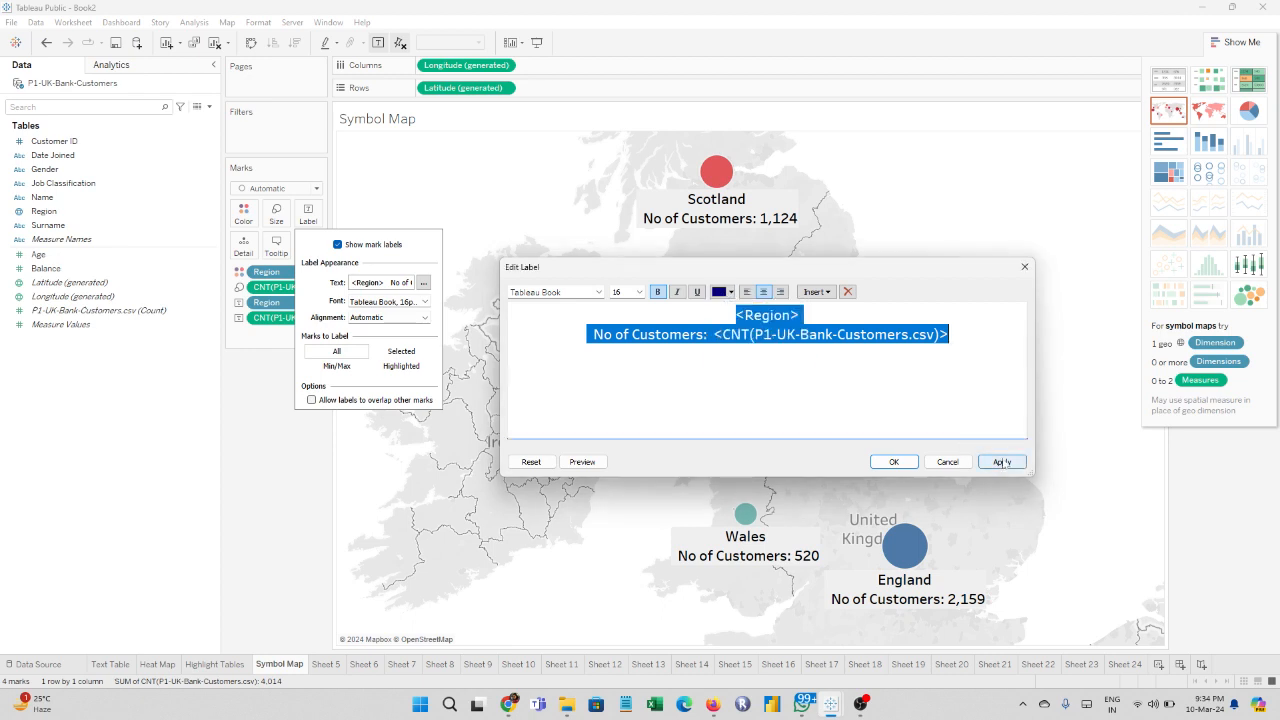
Step: Colour only the "No of Customers" line of the label dark red and apply the label changes to the map
triple_click(767, 334)
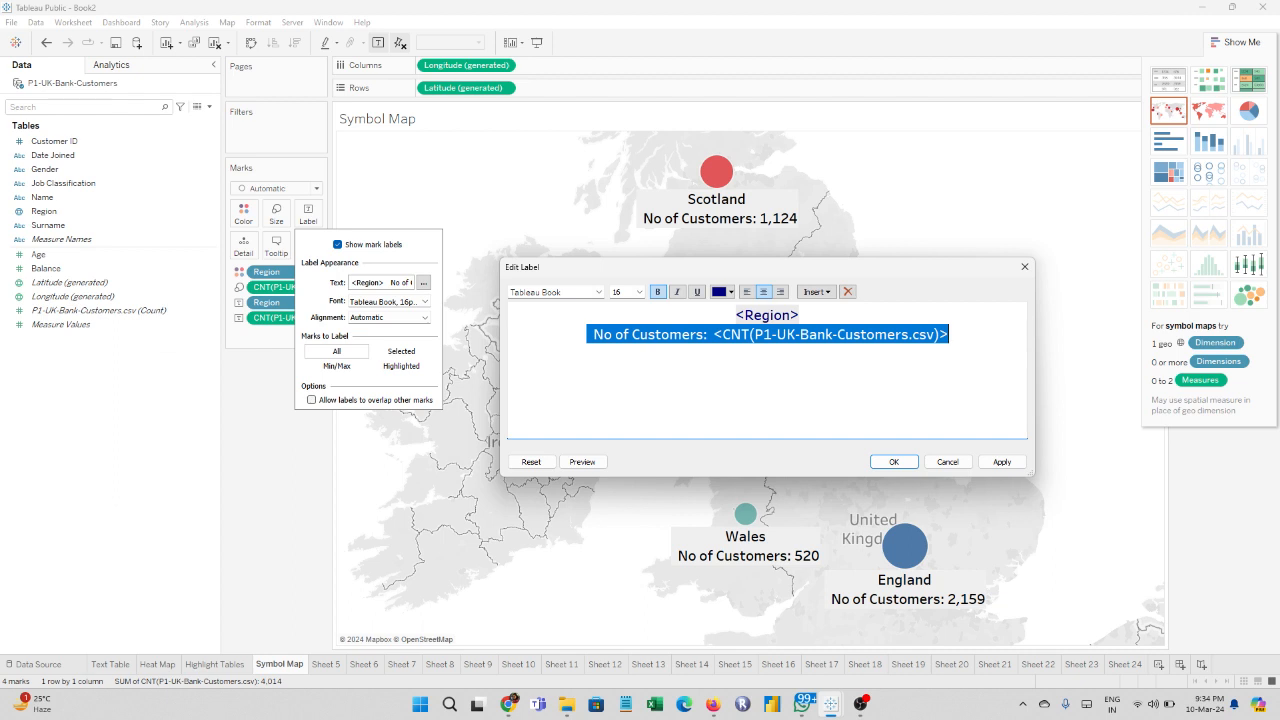
left_click(731, 292)
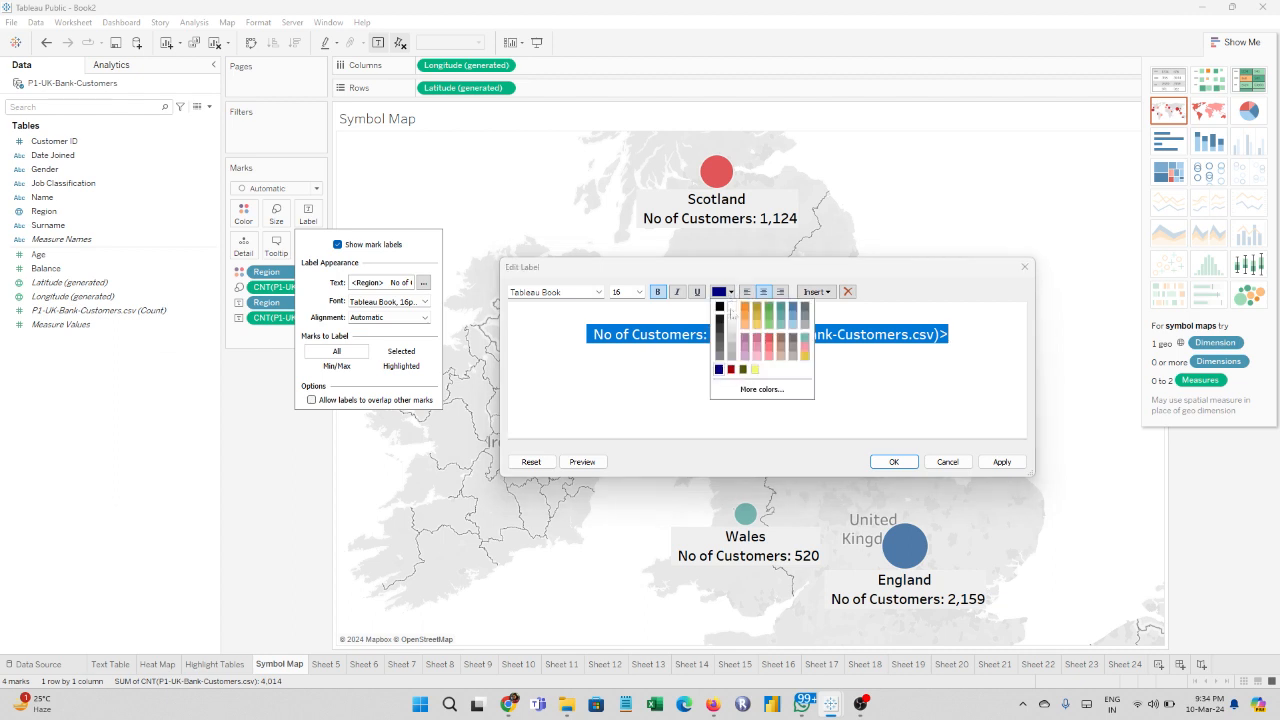
left_click(731, 369)
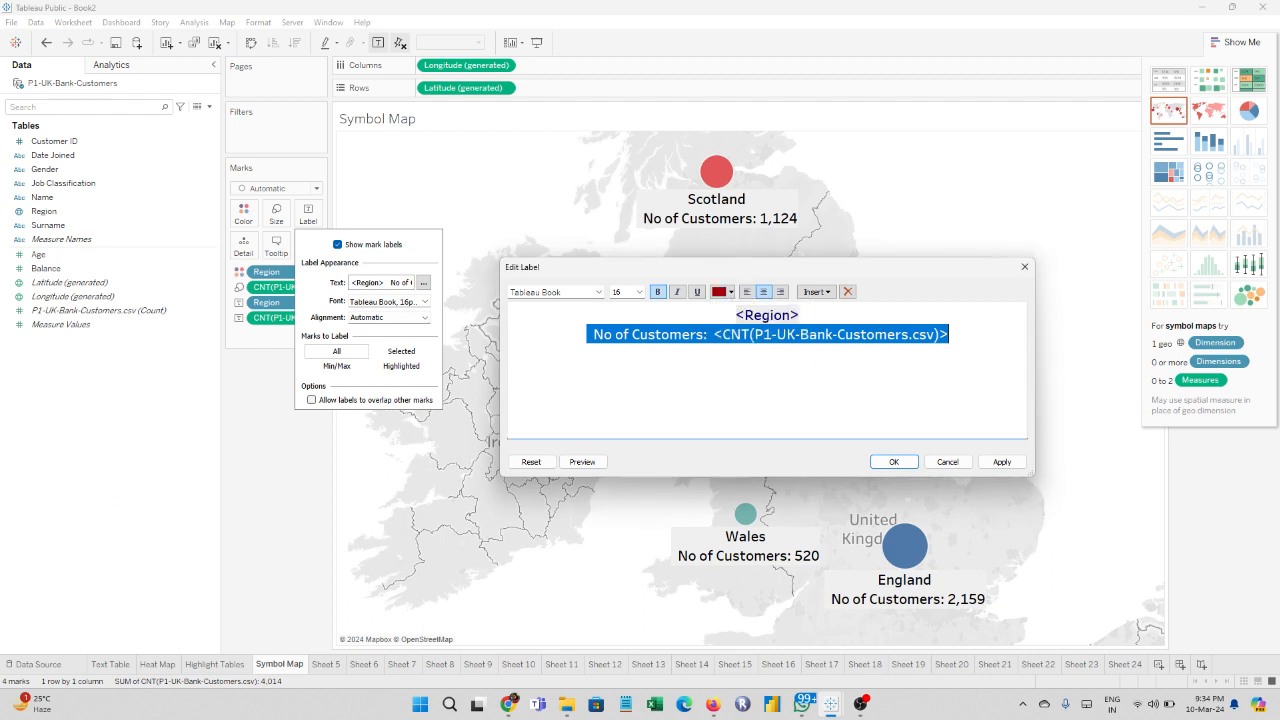
left_click(1001, 462)
left_click(894, 462)
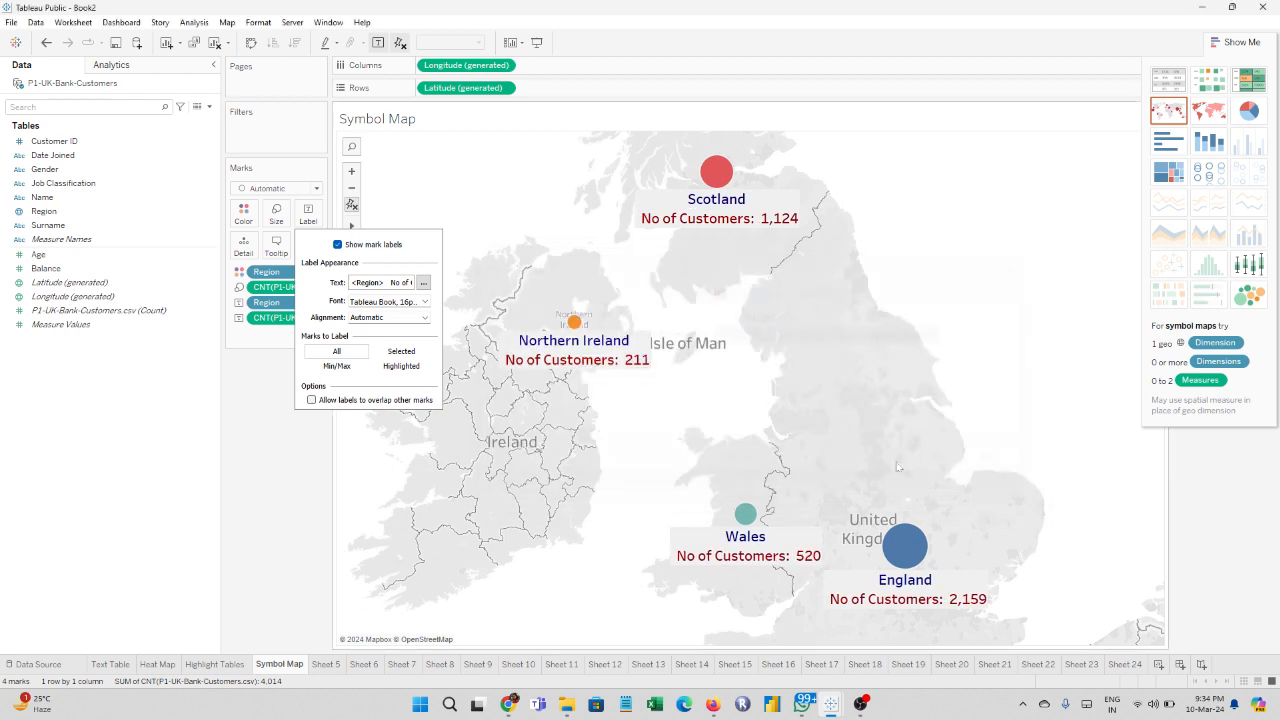
left_click(972, 237)
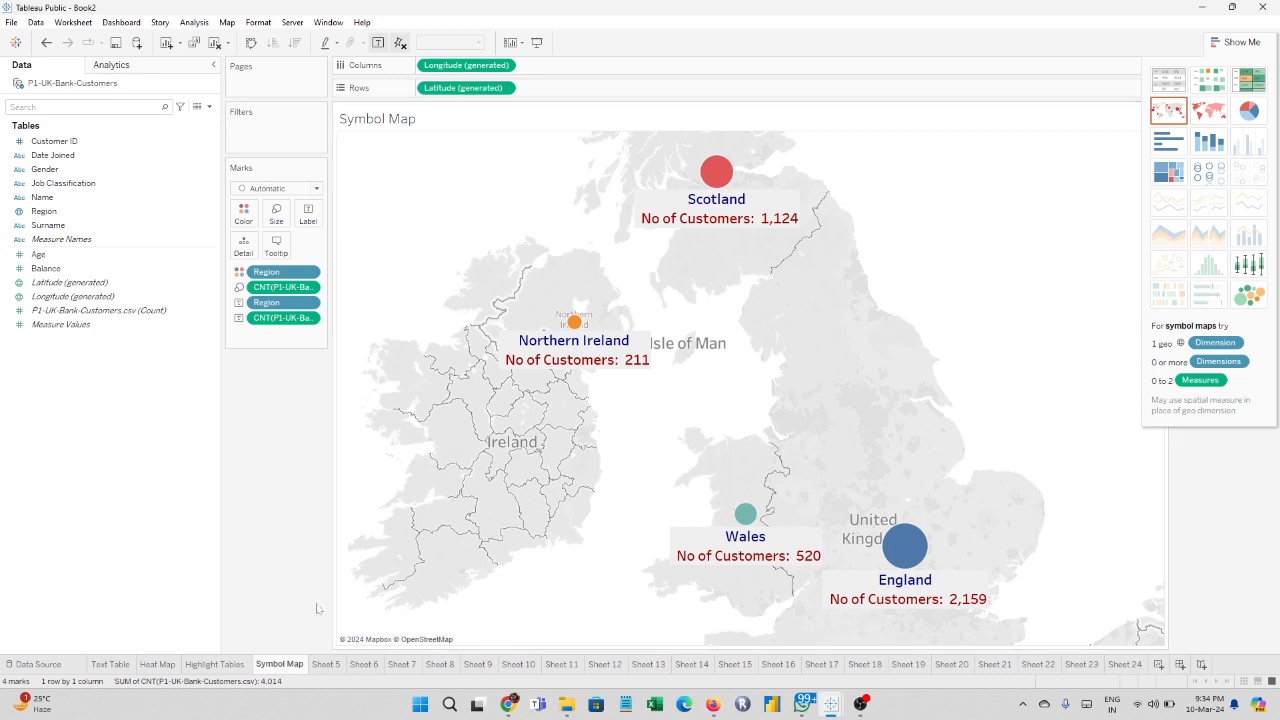
Step: Open Sheet 5 and rename it as "Filled Map"
left_click(324, 664)
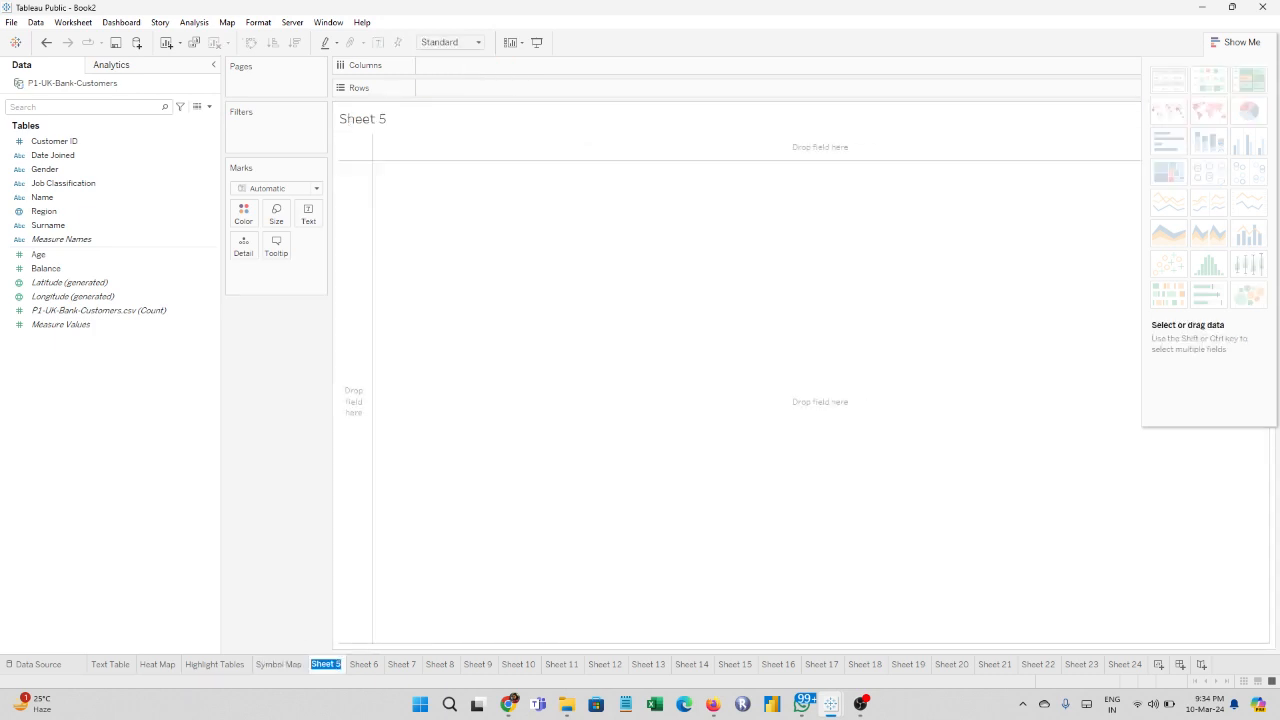
left_click(335, 664)
key("BackSpace")
key("BackSpace")
type("Filled")
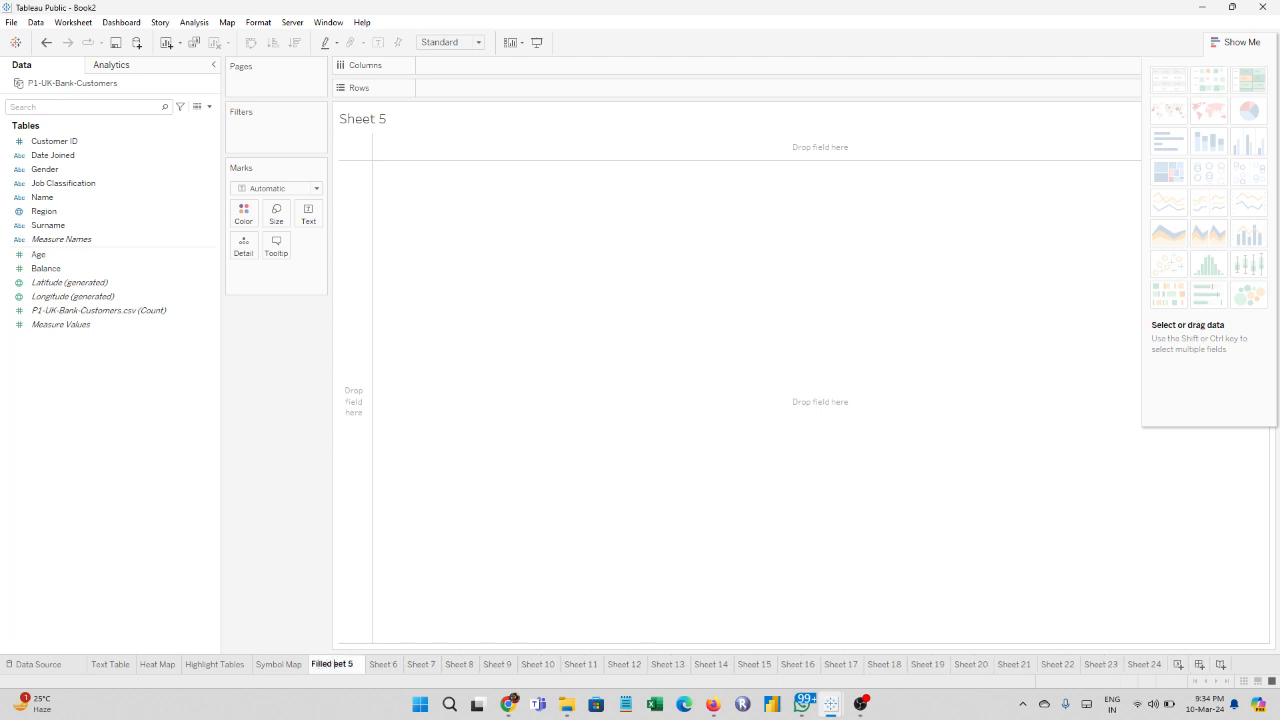
key("Delete")
key("Delete")
key("Delete")
key("Delete")
key("Delete")
type("Map")
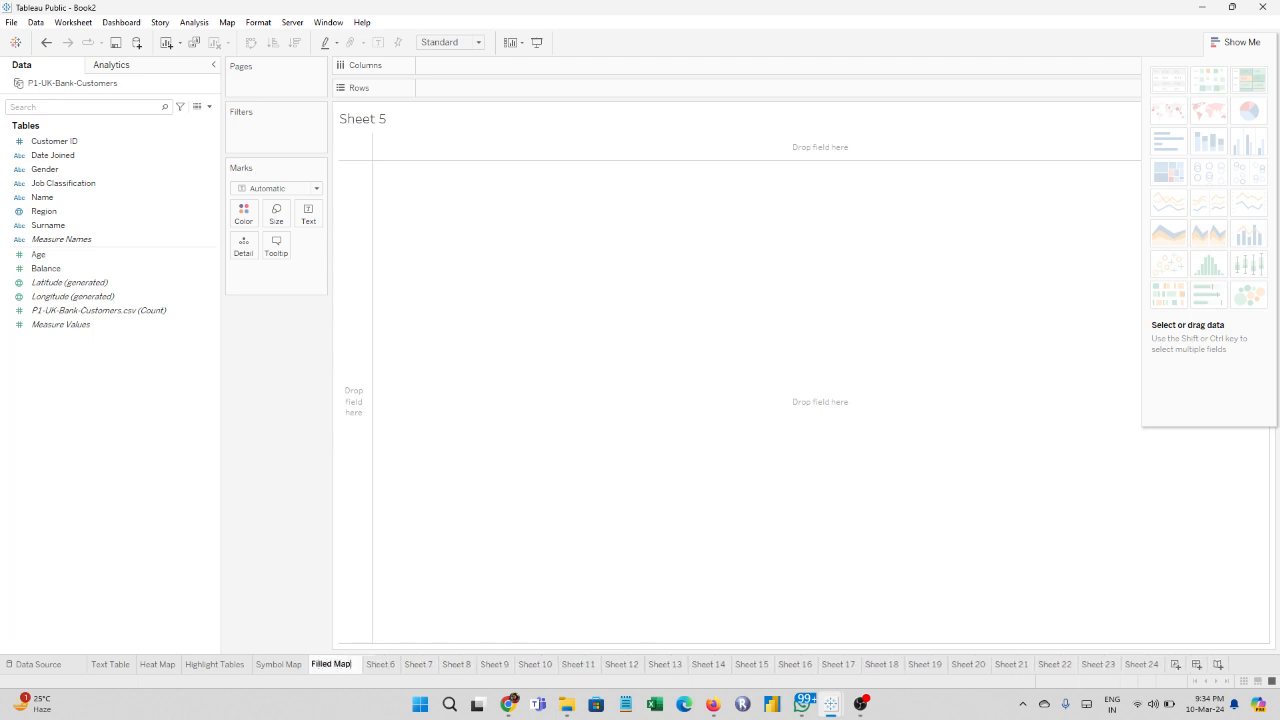
left_click(540, 435)
Step: Place the Region field in the empty view and change the resulting chart to a filled map
left_click(37, 214)
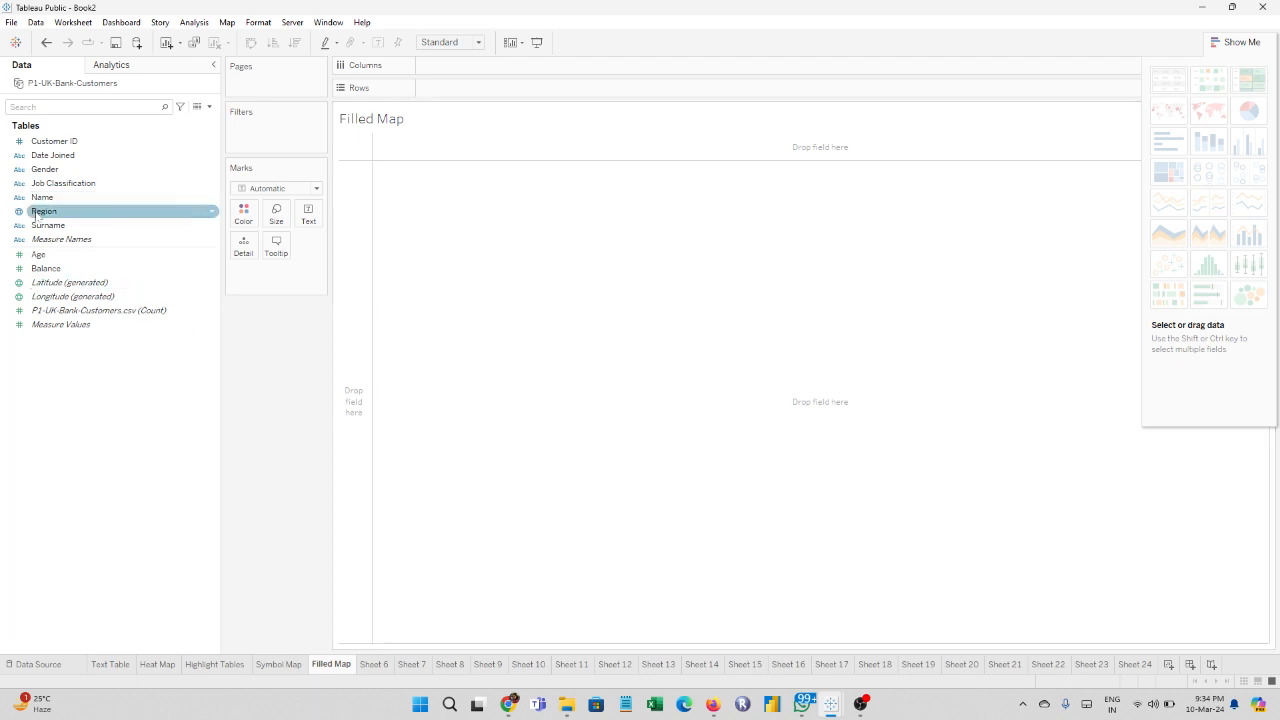
left_click_drag(37, 214, 607, 320)
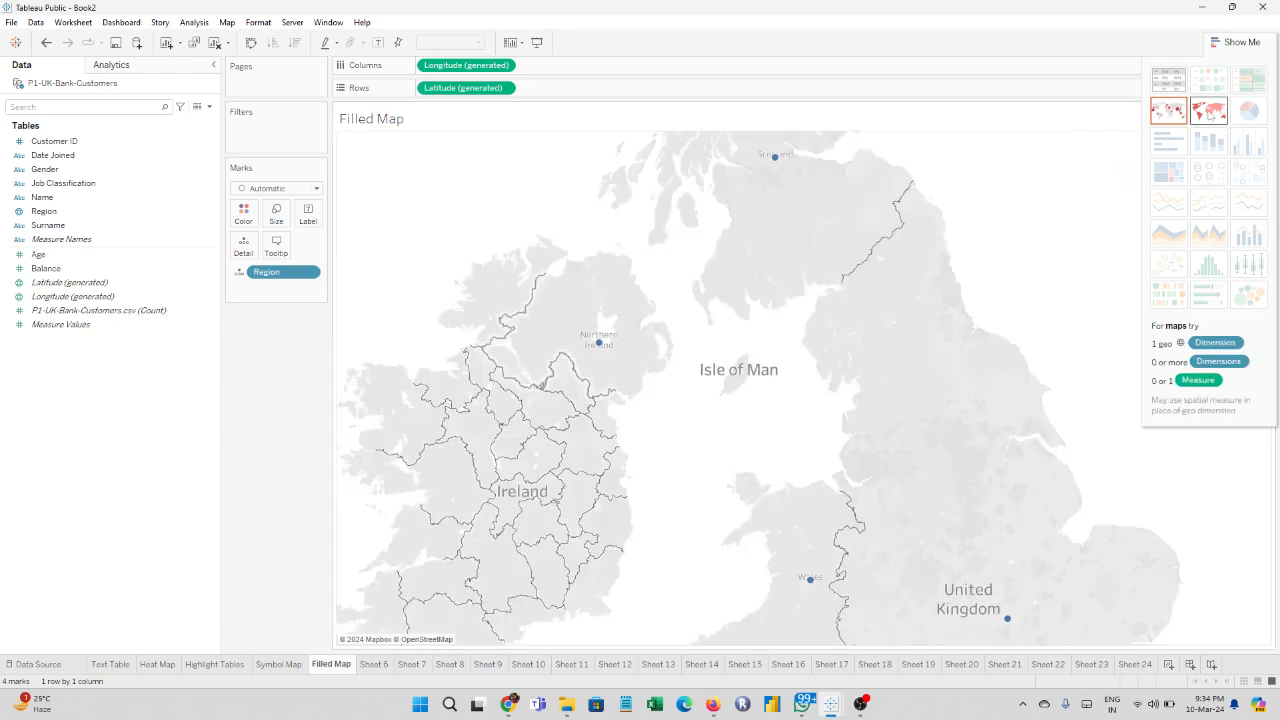
left_click(1208, 111)
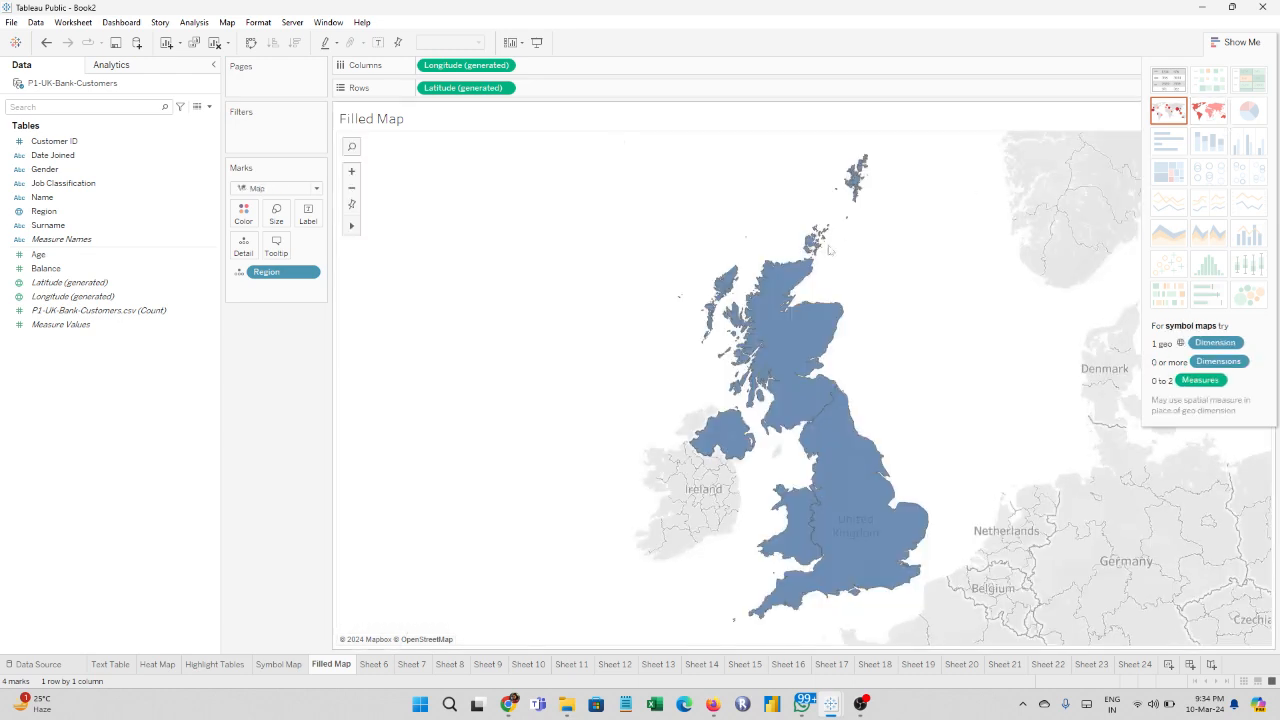
Step: Colour the filled map by Region so each UK region has its own colour
scroll(555, 294, "down", 2)
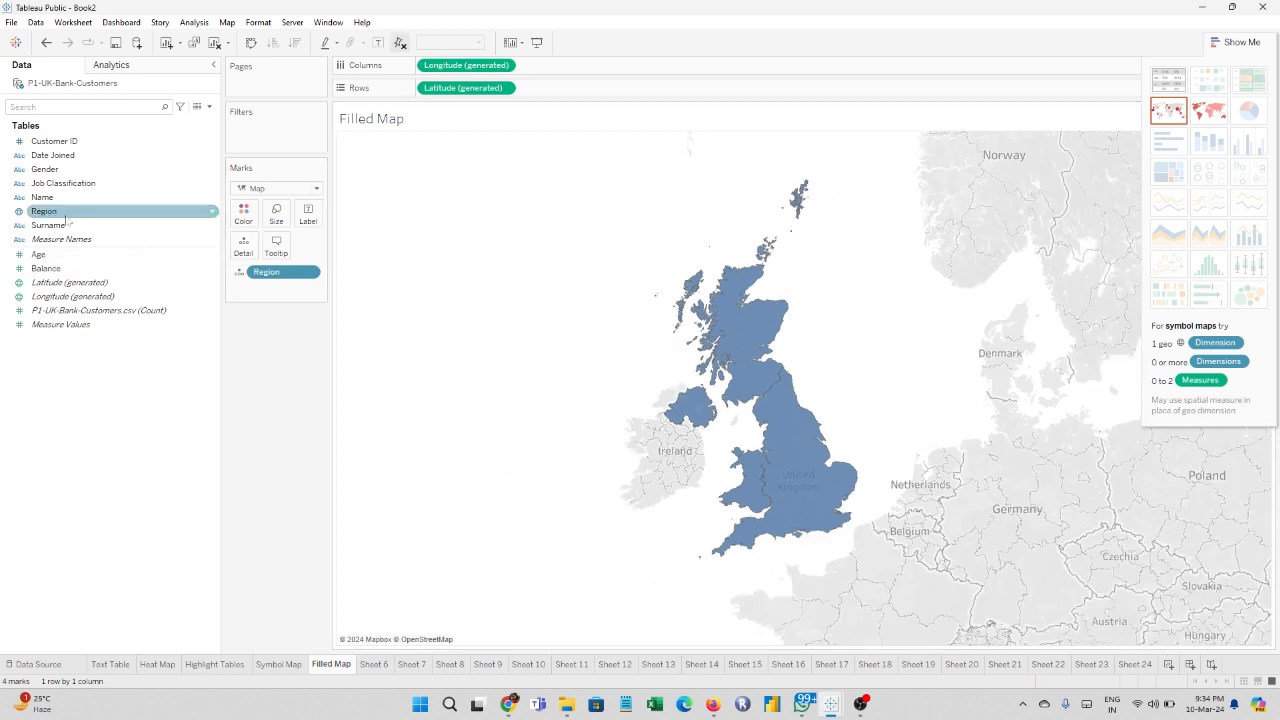
left_click_drag(170, 211, 243, 215)
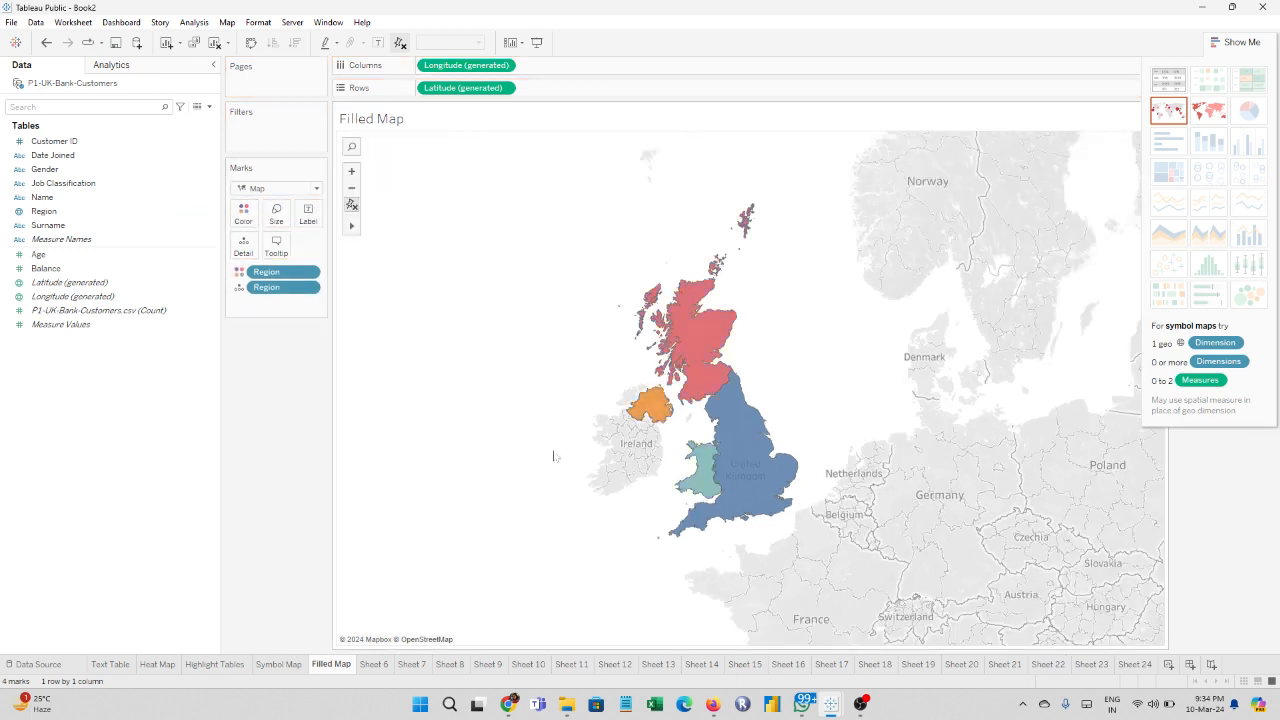
scroll(526, 410, "up", 3)
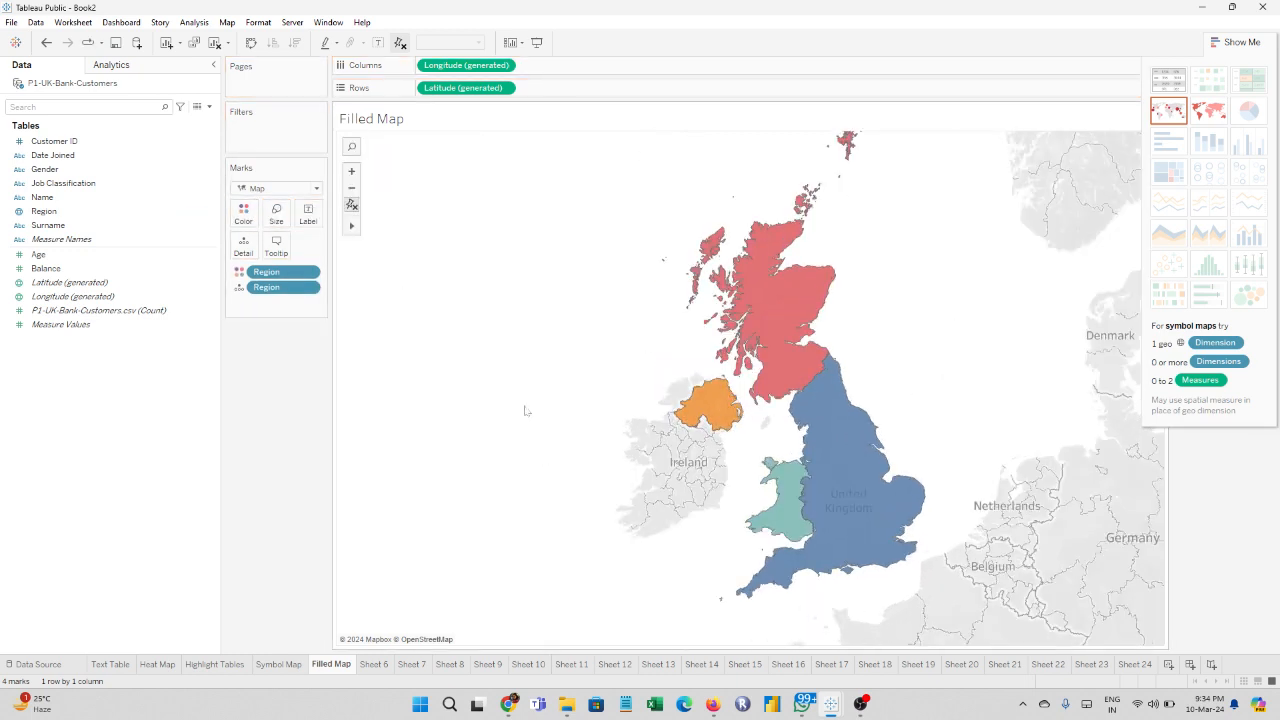
Step: Add the Region field to the filled map's labels so every region shows its name
scroll(526, 410, "down", 1)
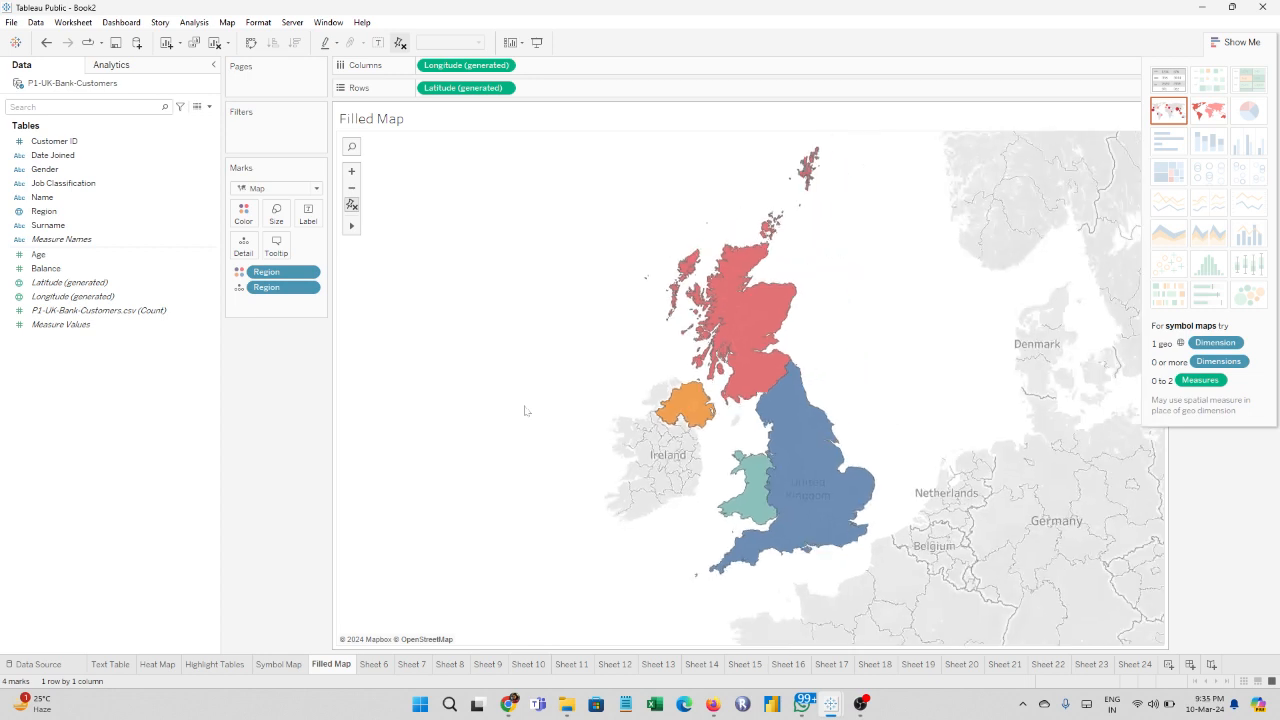
scroll(526, 410, "down", 2)
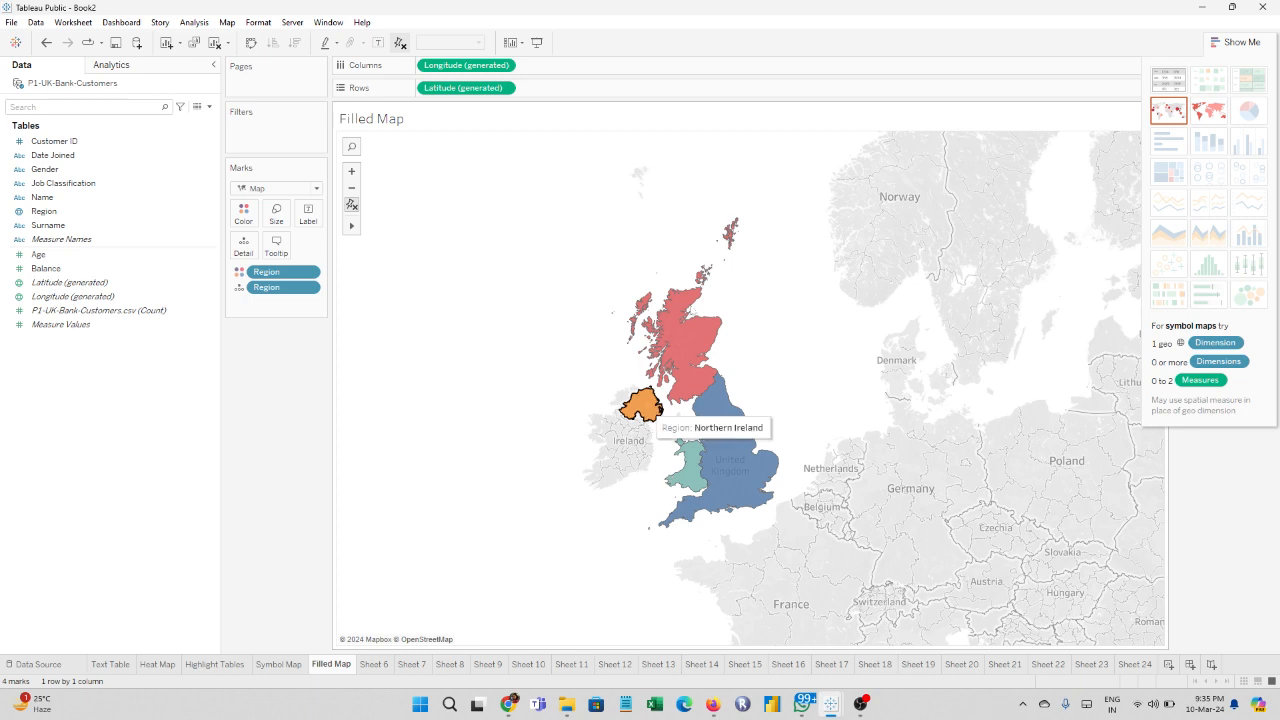
scroll(507, 415, "up", 1)
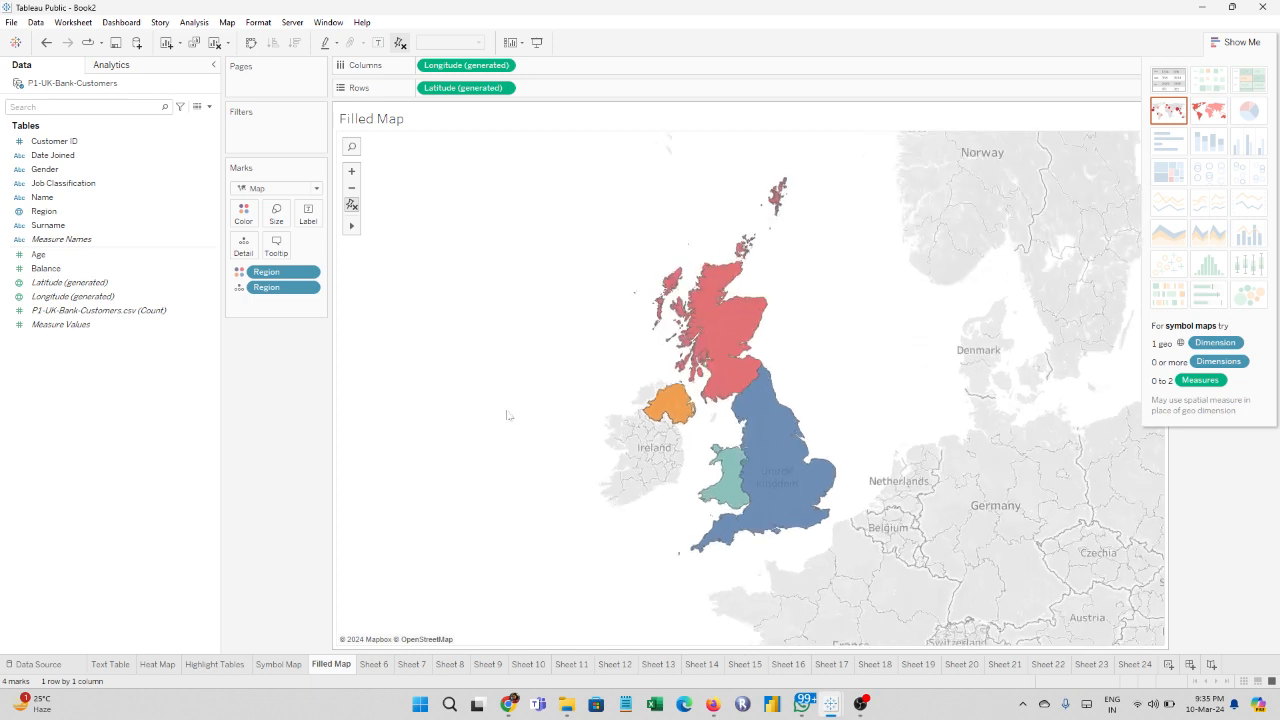
left_click_drag(44, 211, 310, 213)
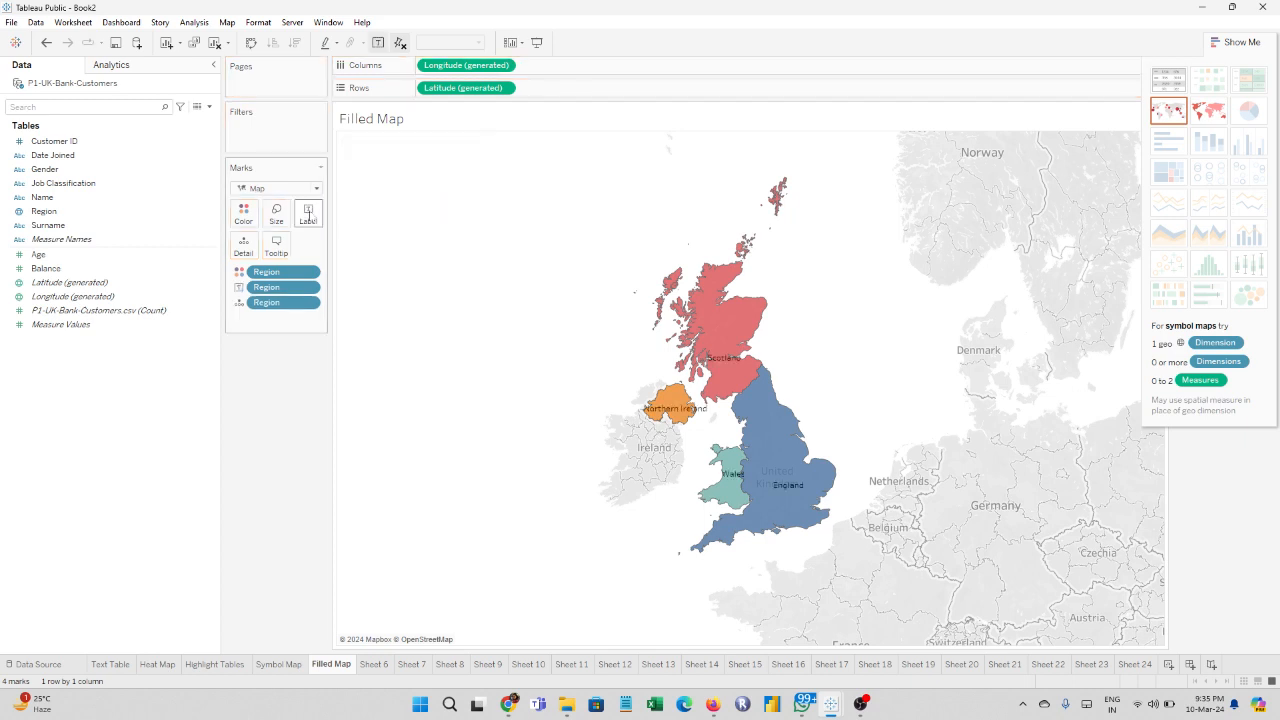
Step: Format the filled map's region labels in bold at 14 pt
left_click(309, 212)
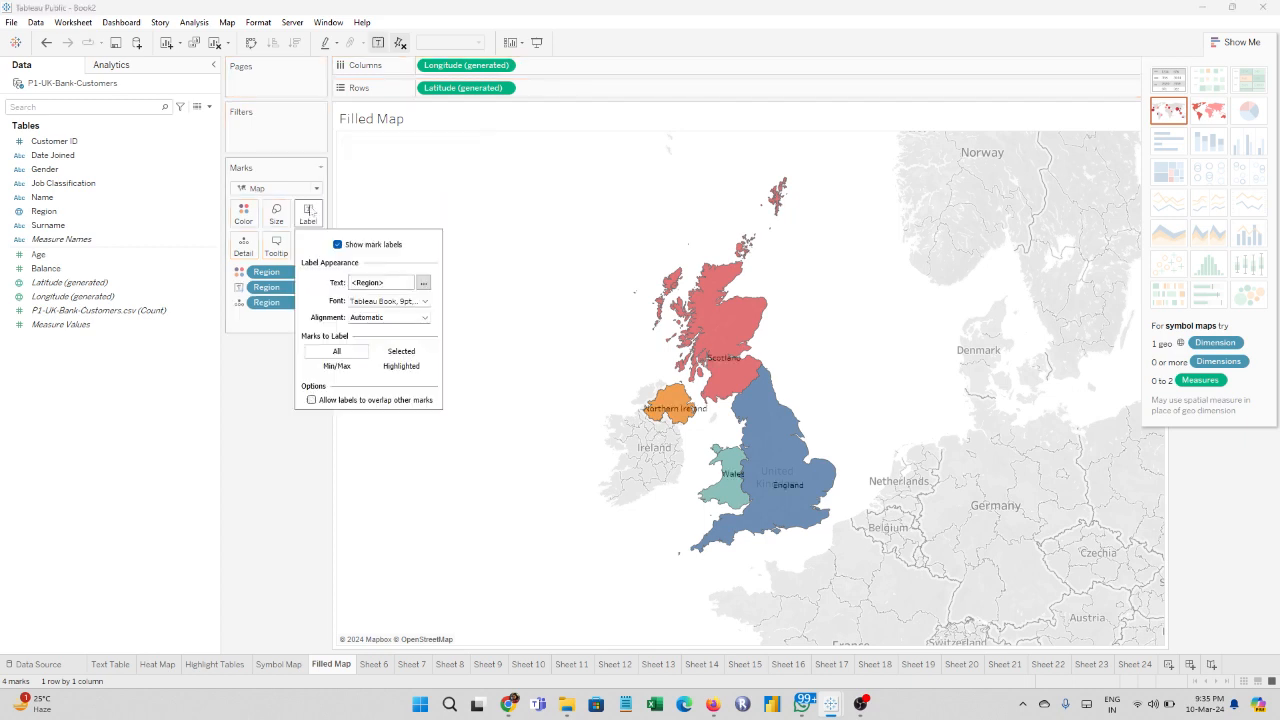
left_click(425, 302)
left_click(381, 337)
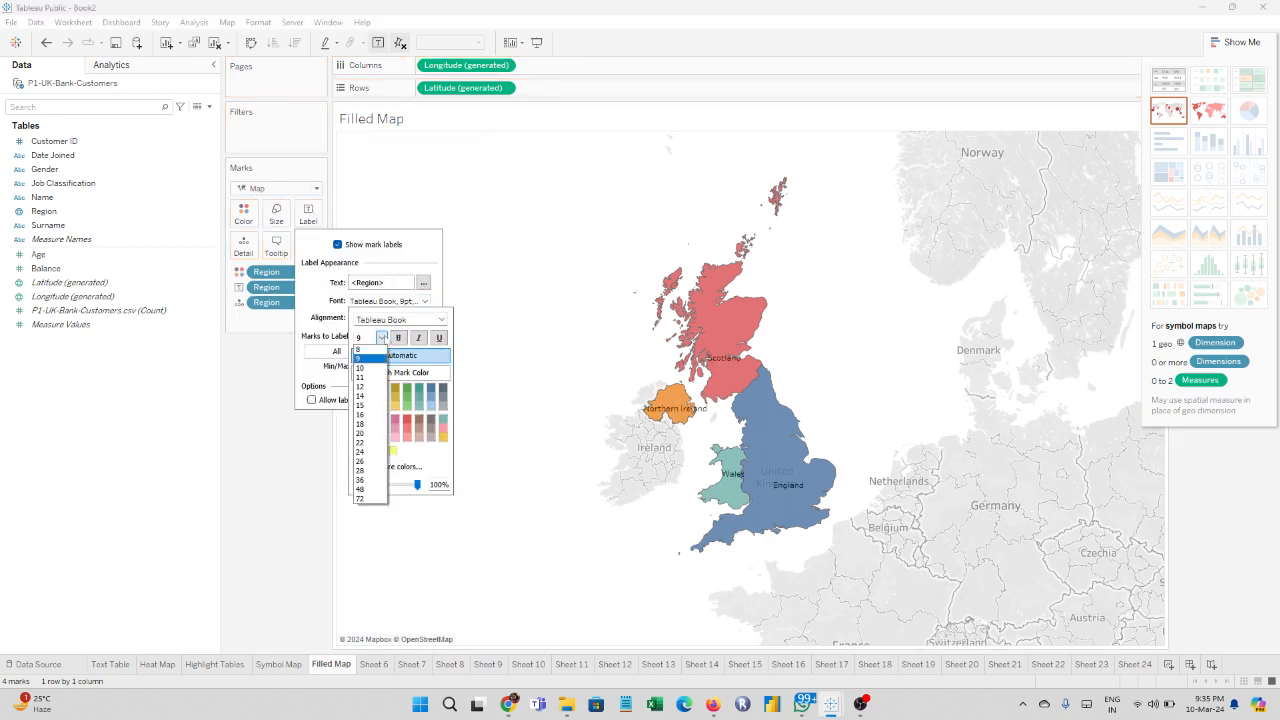
left_click(362, 424)
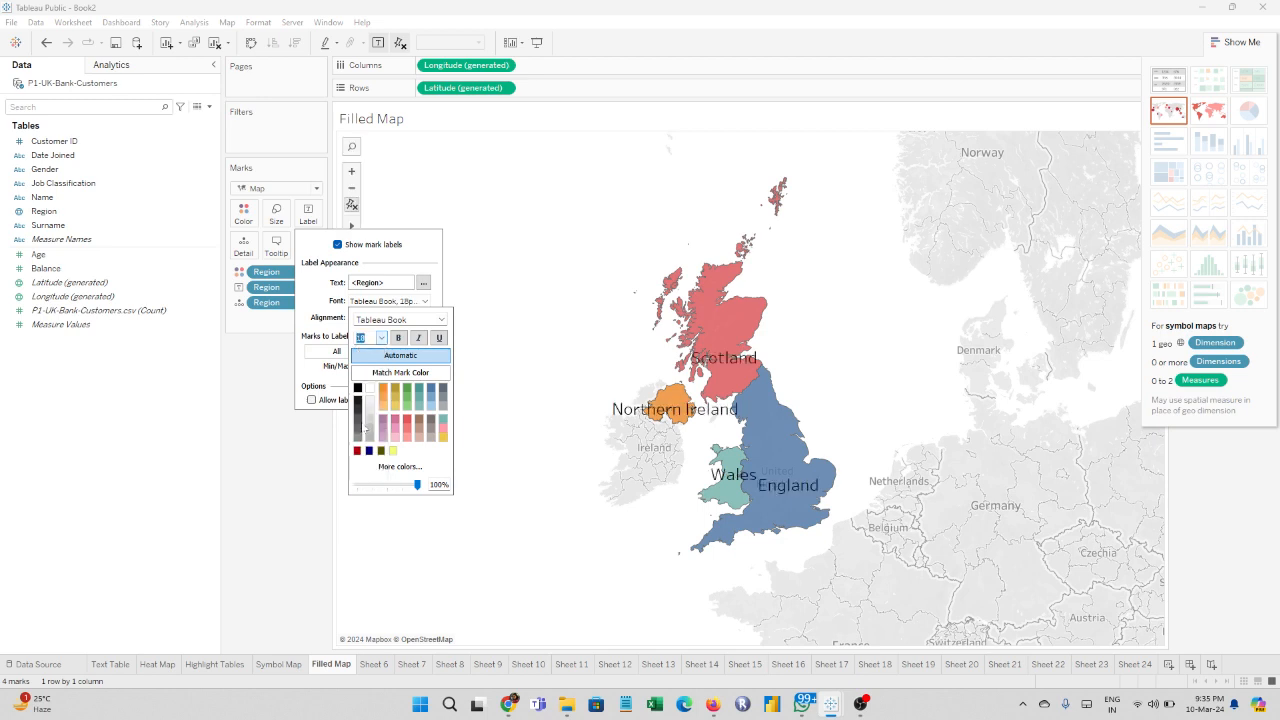
left_click(381, 337)
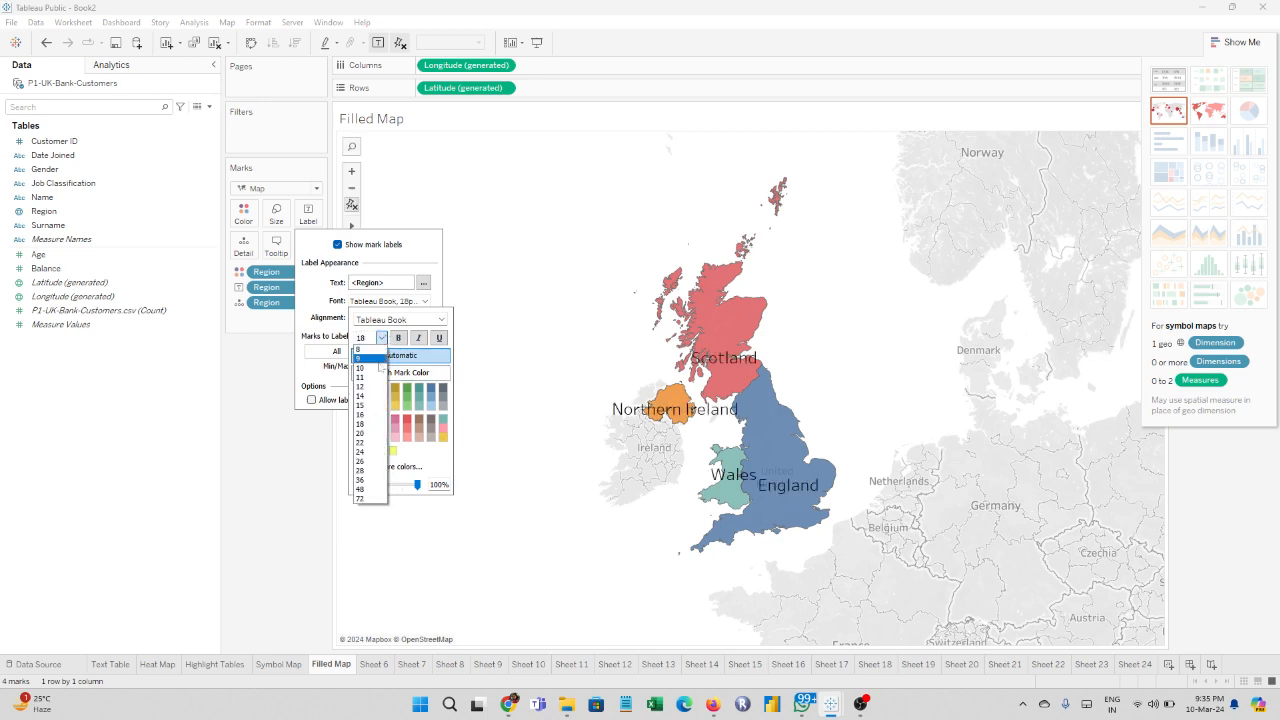
left_click(365, 396)
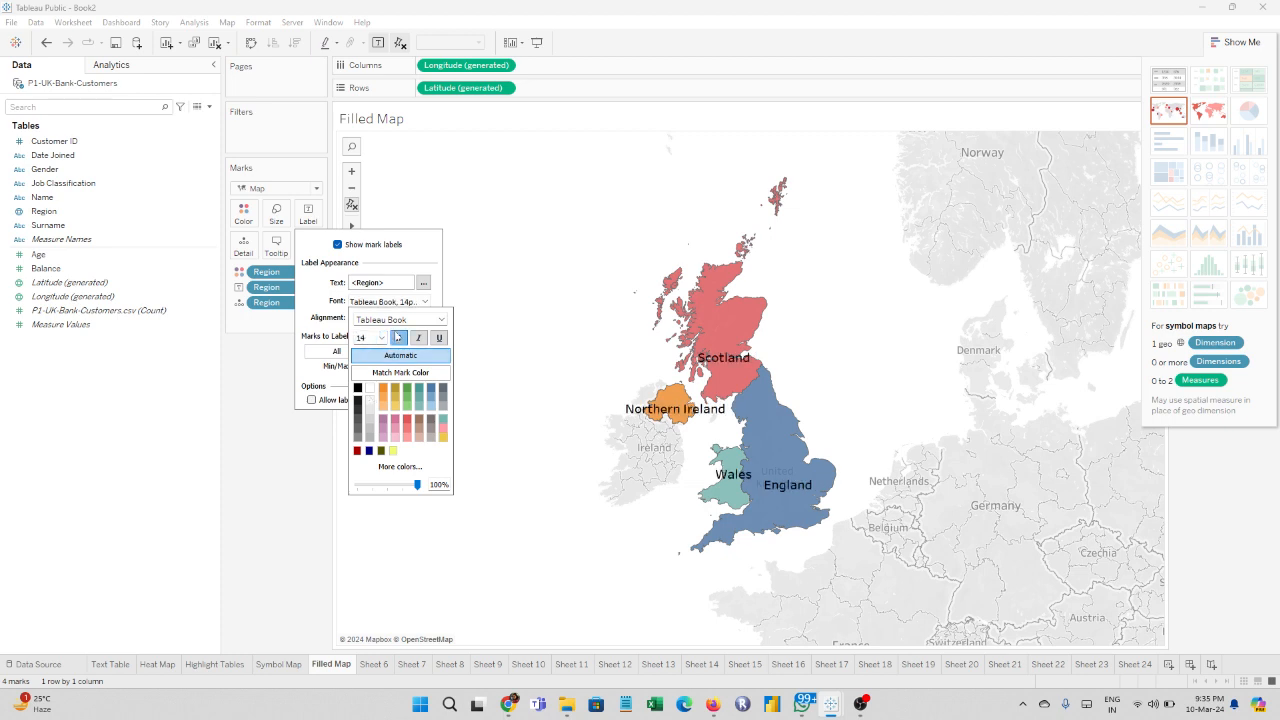
left_click(588, 258)
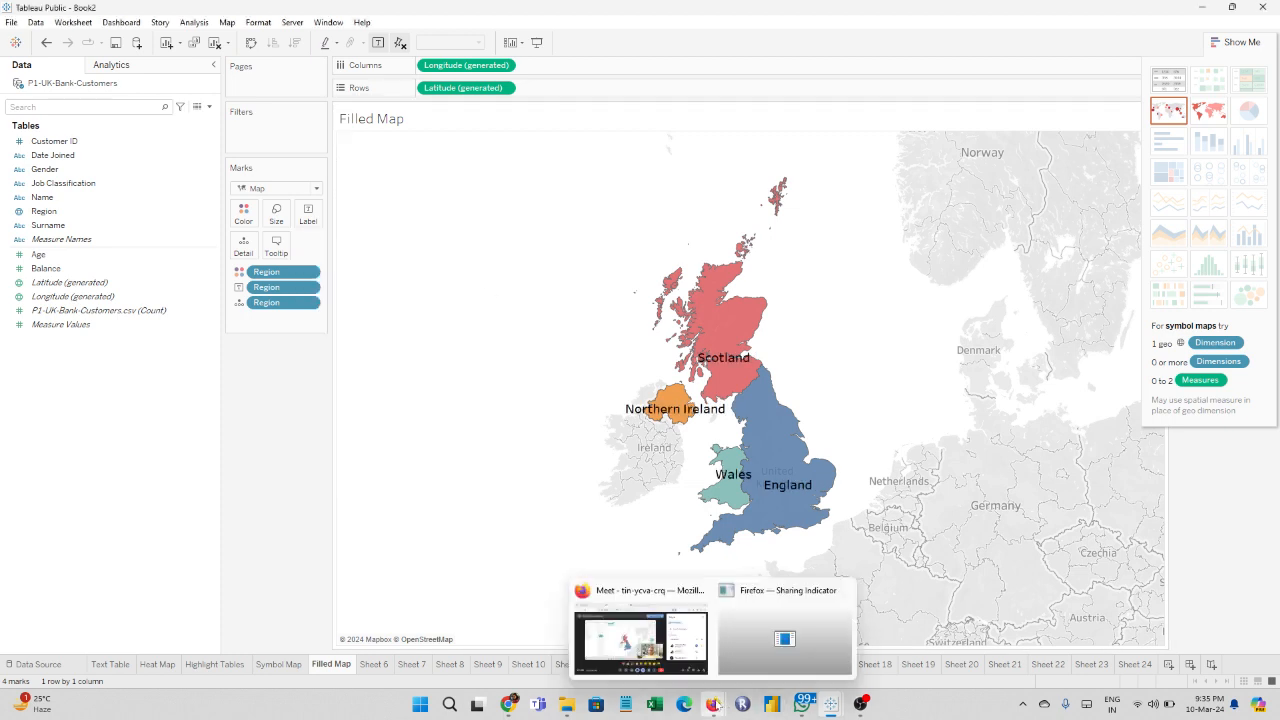
Step: Check the Google Meet window in Firefox, return to Tableau Public and dismiss the presenting notification
mouse_move(715, 705)
left_click(687, 640)
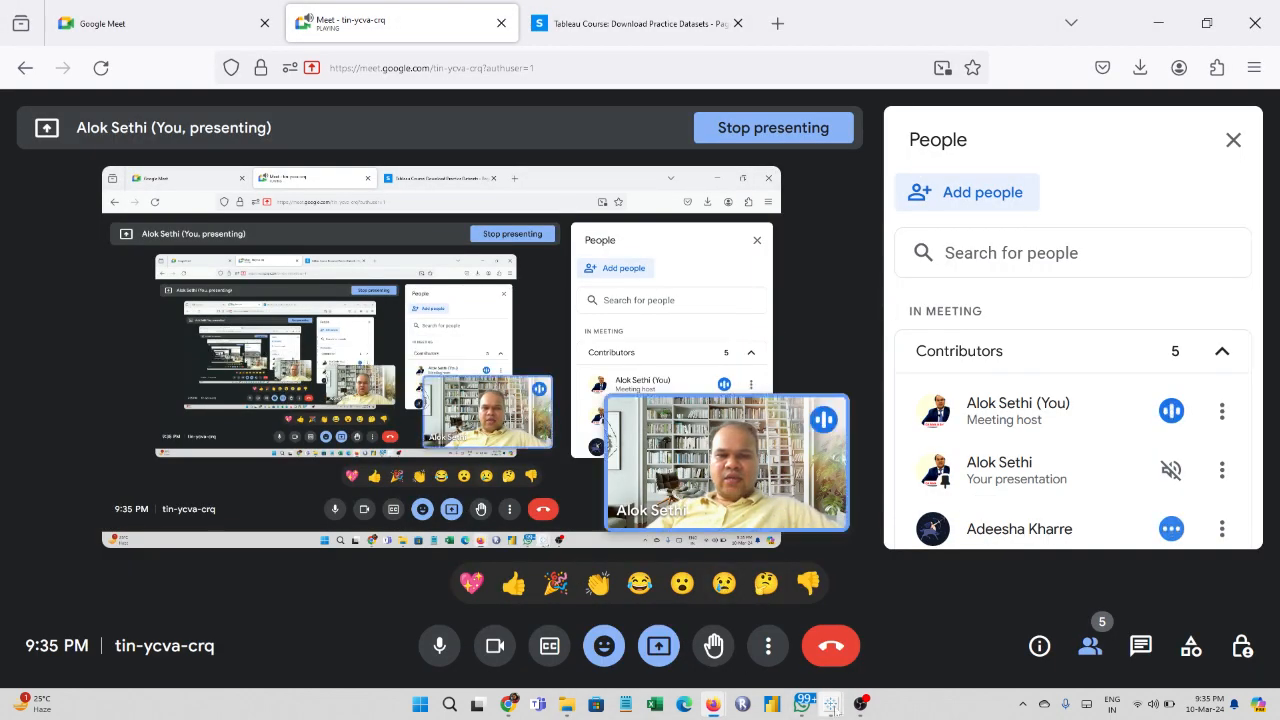
mouse_move(831, 704)
left_click(900, 640)
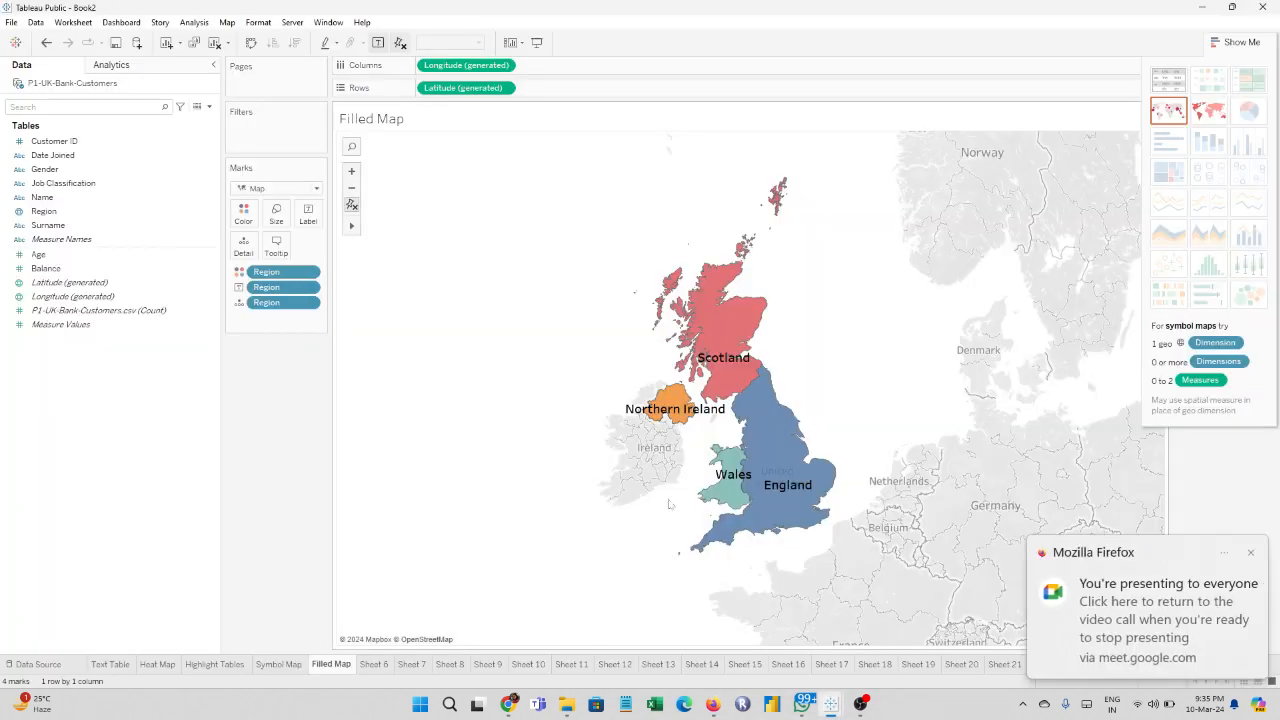
left_click(1251, 553)
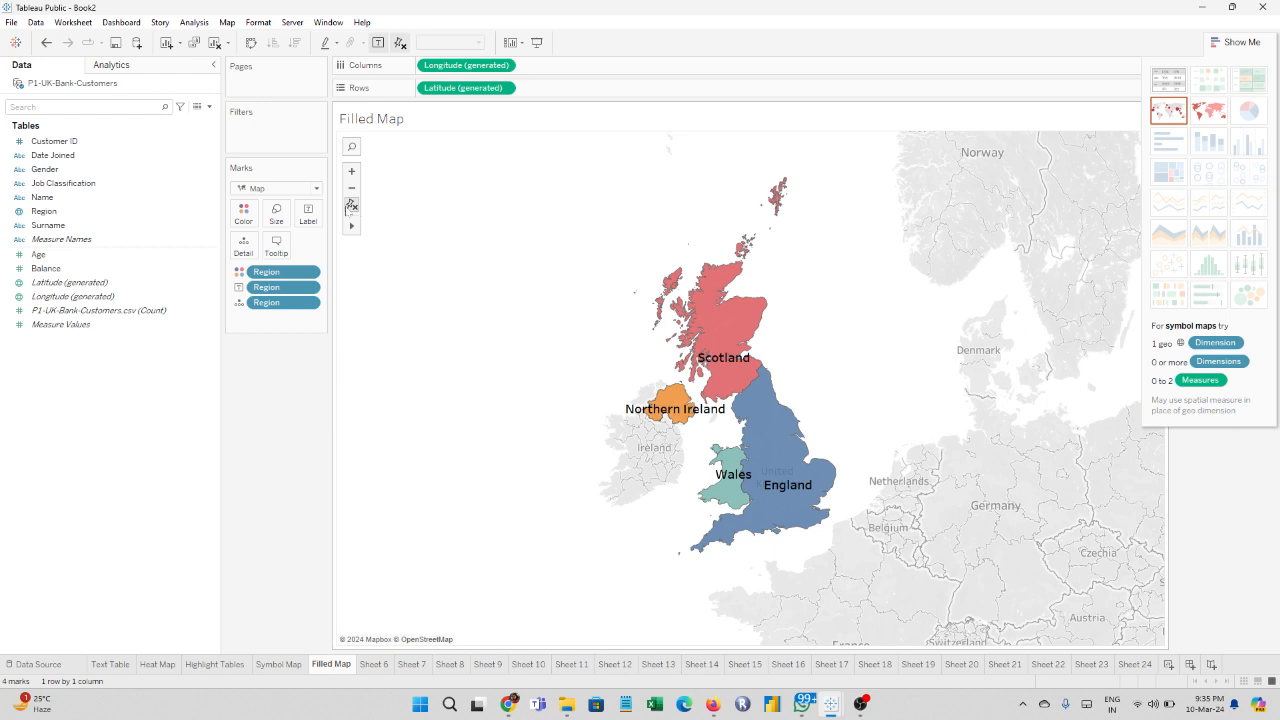
Step: Add the P1-UK-Bank-Customers.csv (Count) measure to the filled map's labels beneath the region names
left_click(351, 205)
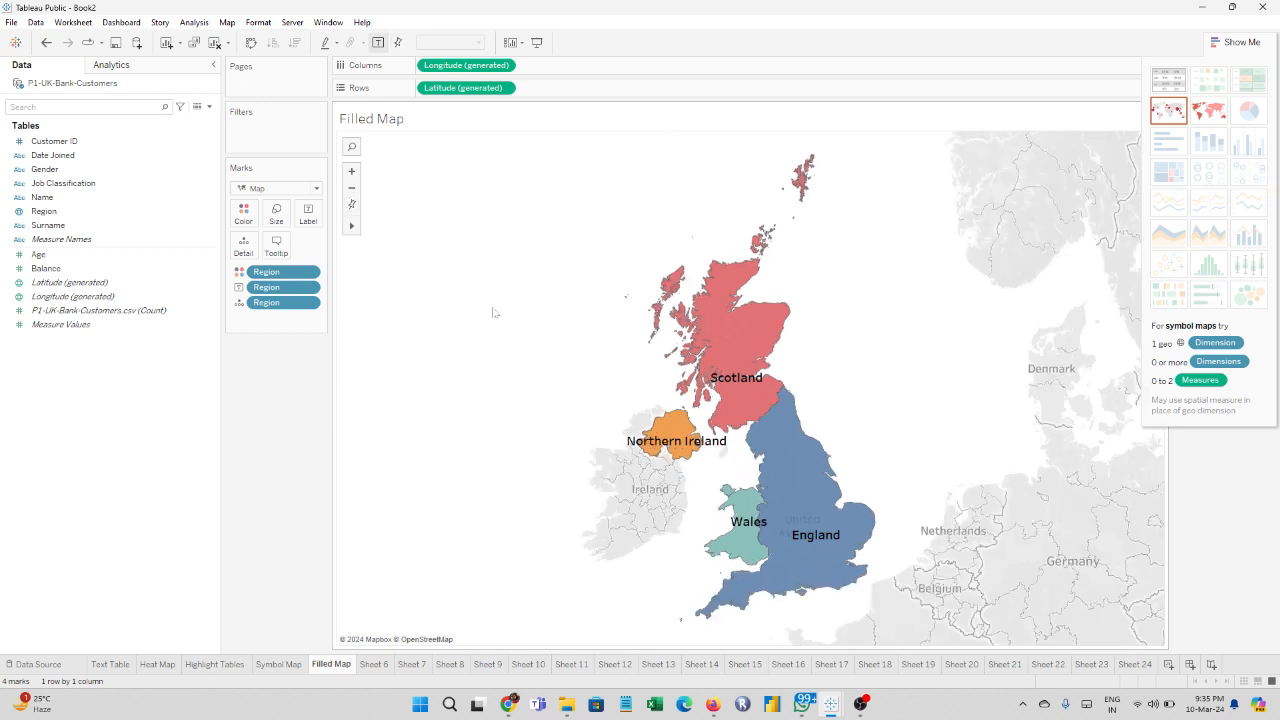
left_click(352, 205)
scroll(639, 318, "down", 3)
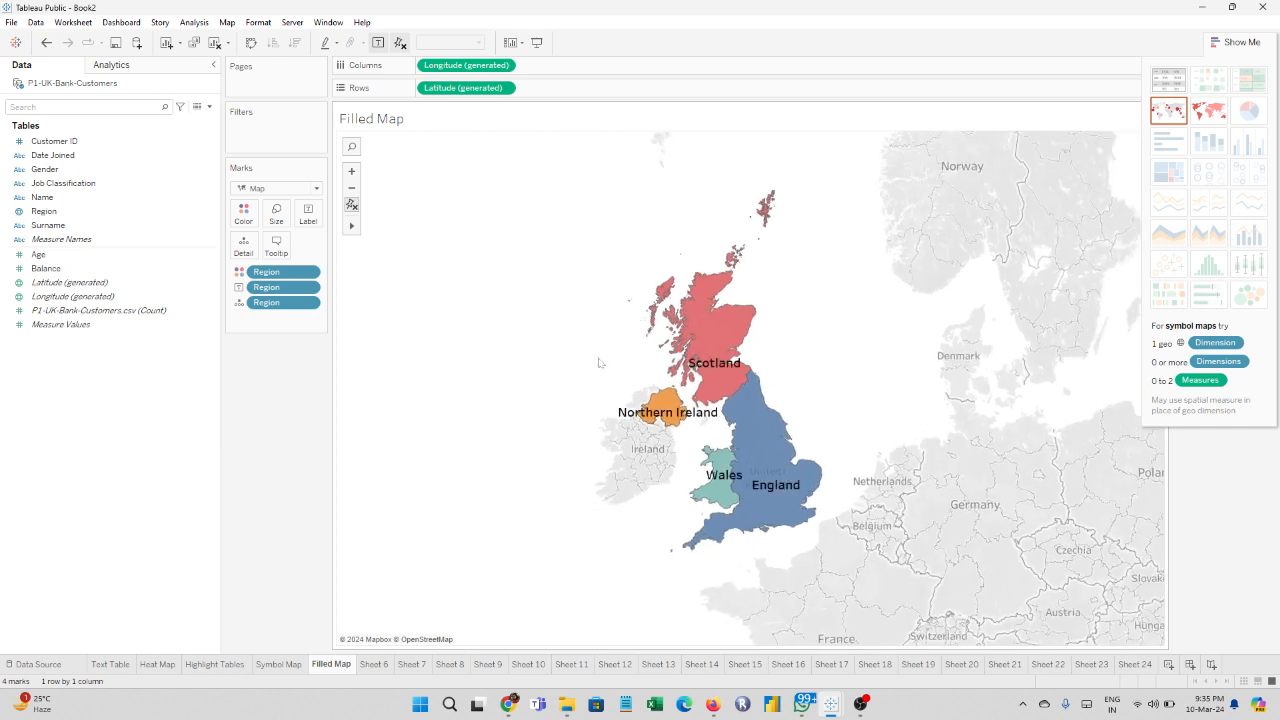
scroll(598, 362, "up", 2)
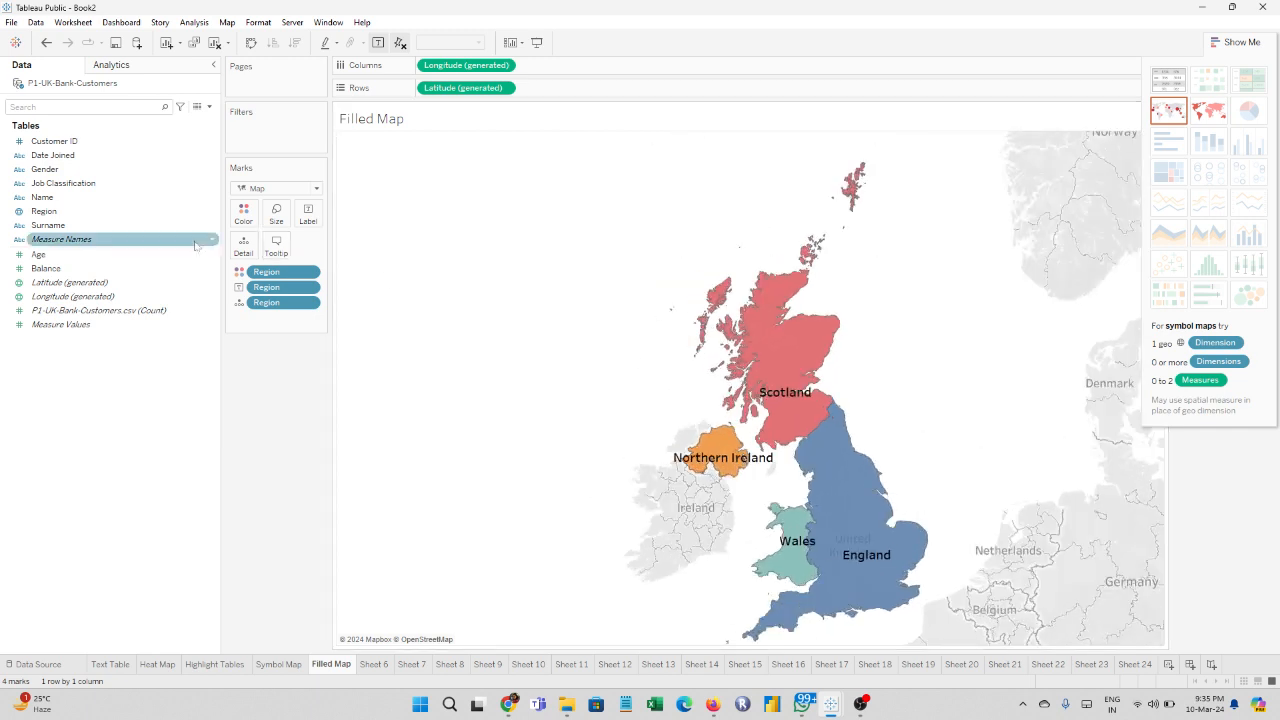
left_click_drag(63, 311, 308, 218)
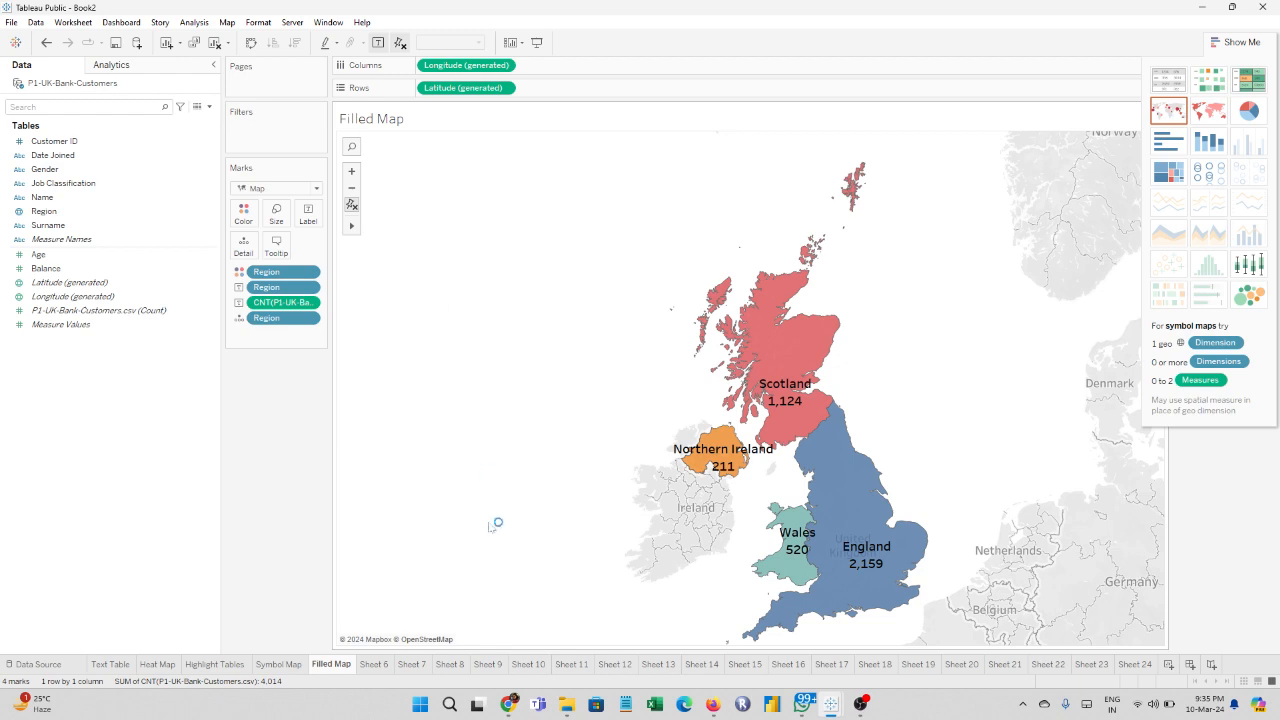
Step: Open Sheet 6 and build a text table with Gender in rows and P1-UK-Bank-Customers.csv (Count) as its values
left_click(373, 664)
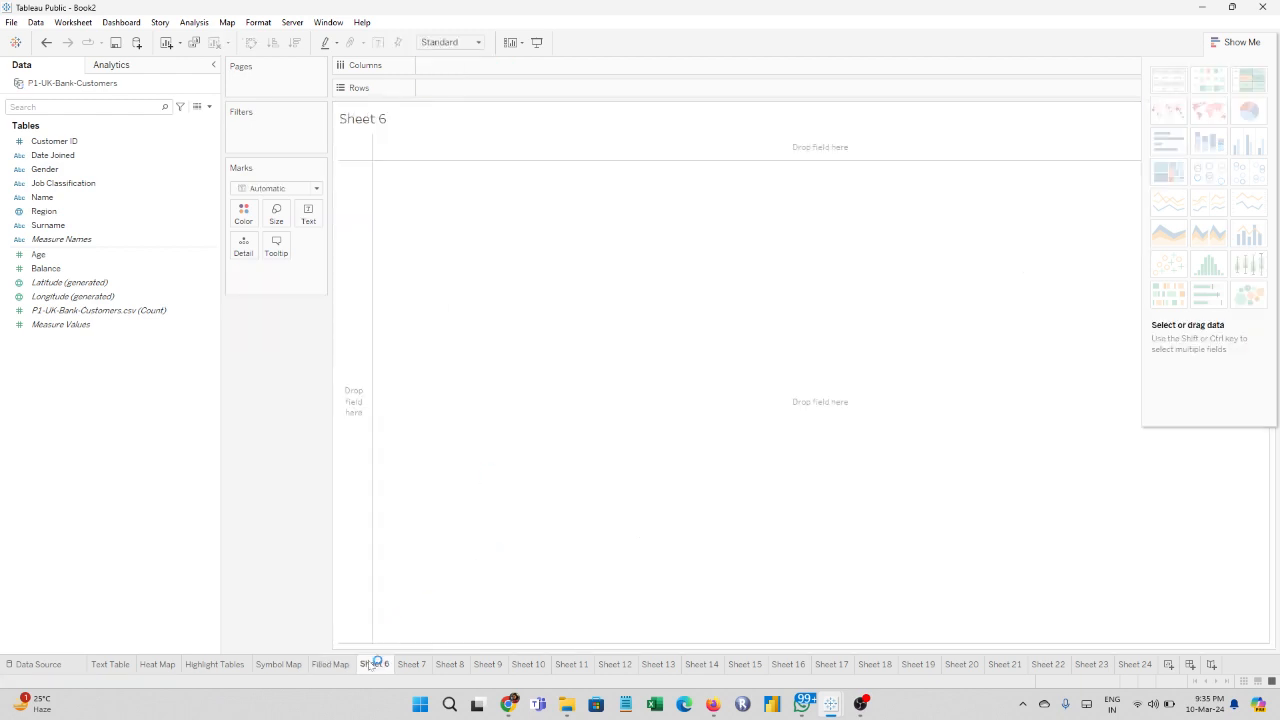
mouse_move(1257, 113)
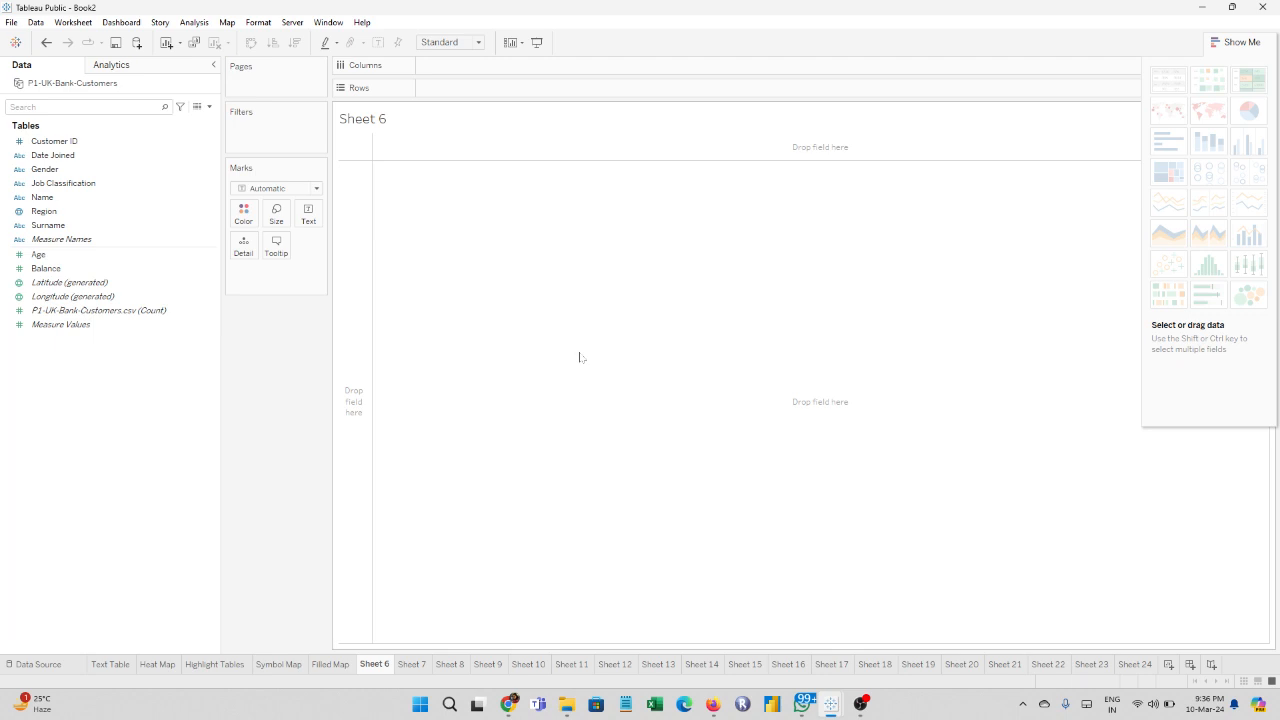
left_click(70, 172)
left_click_drag(70, 175, 554, 246)
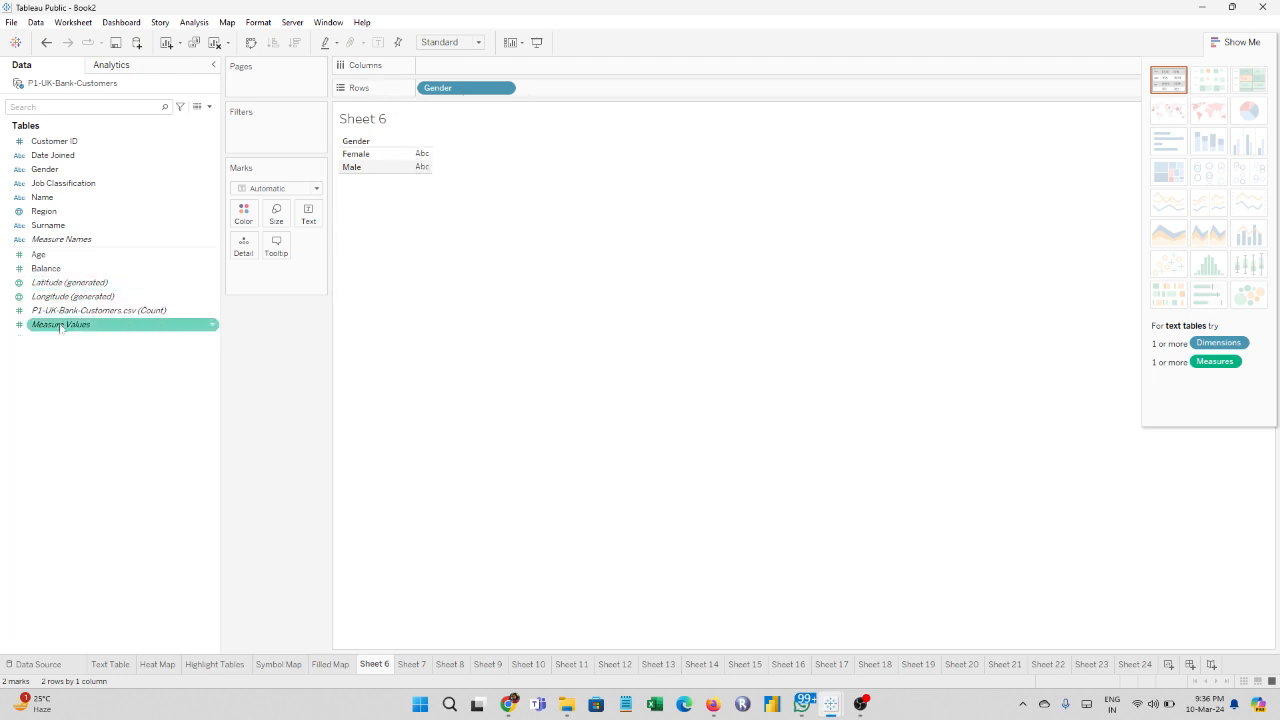
left_click_drag(67, 312, 420, 168)
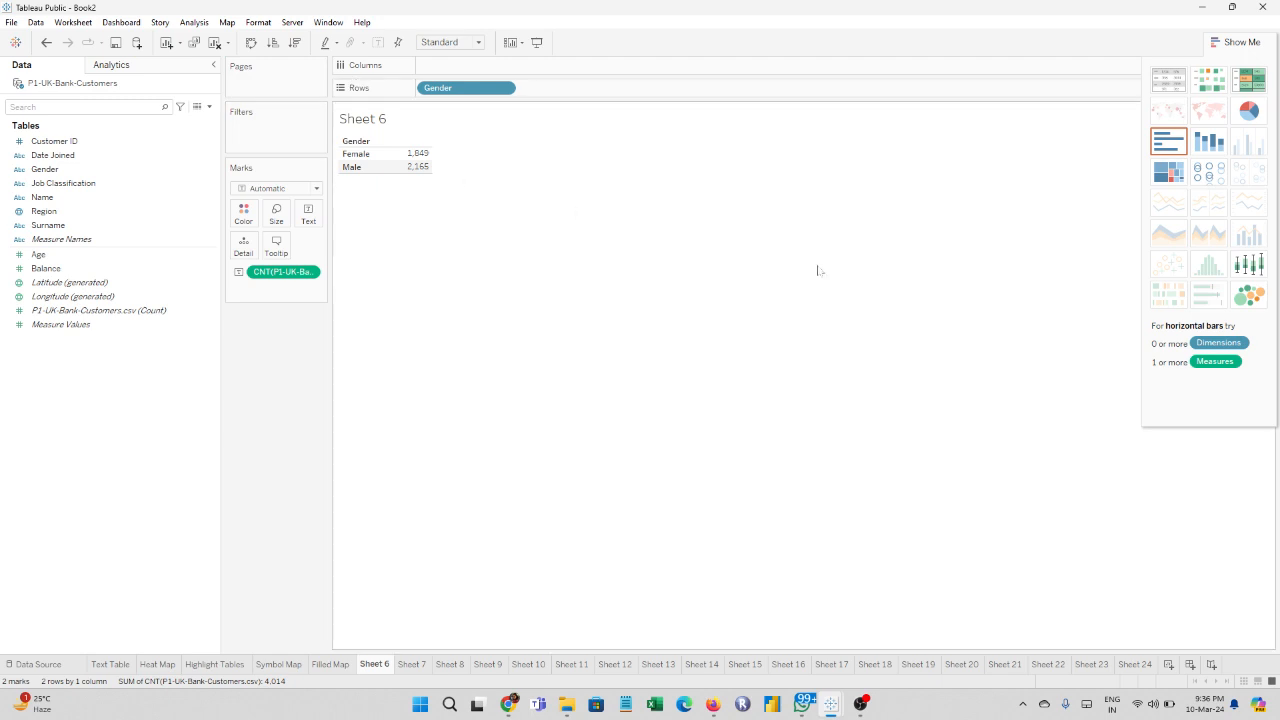
Step: Convert the Gender table to a pie chart and set its fit to Entire View
left_click(1246, 112)
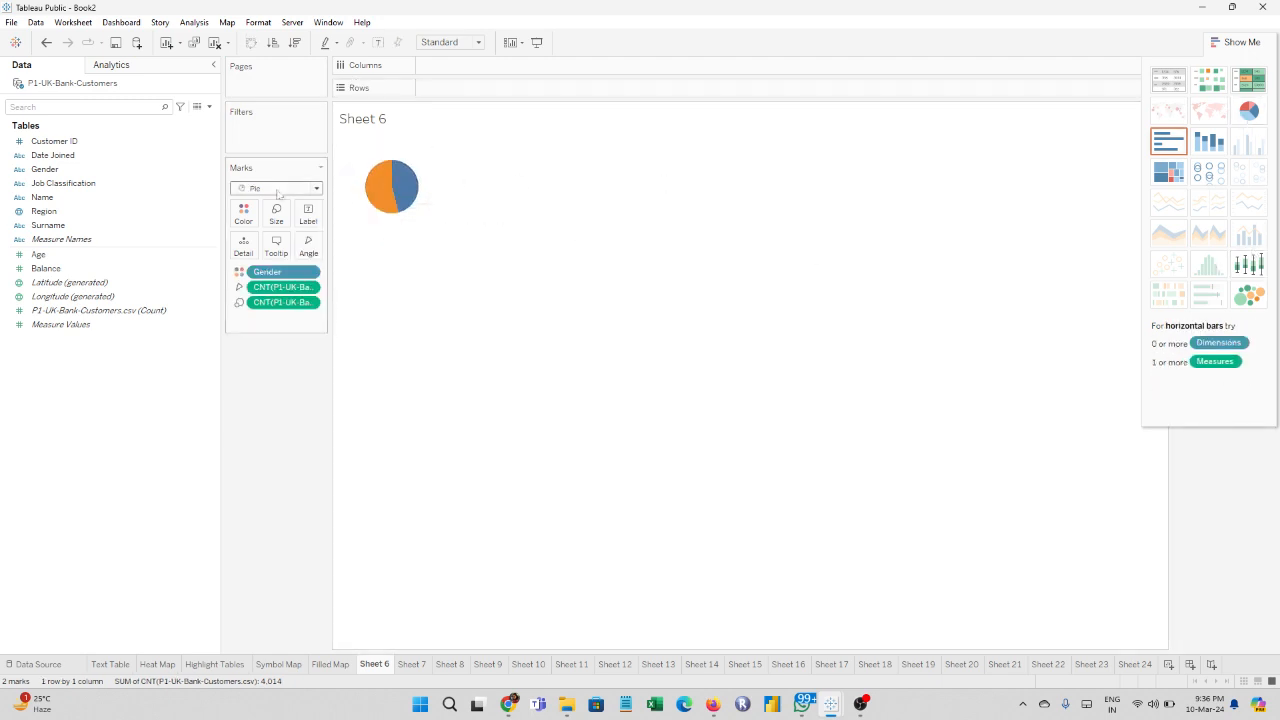
left_click(479, 43)
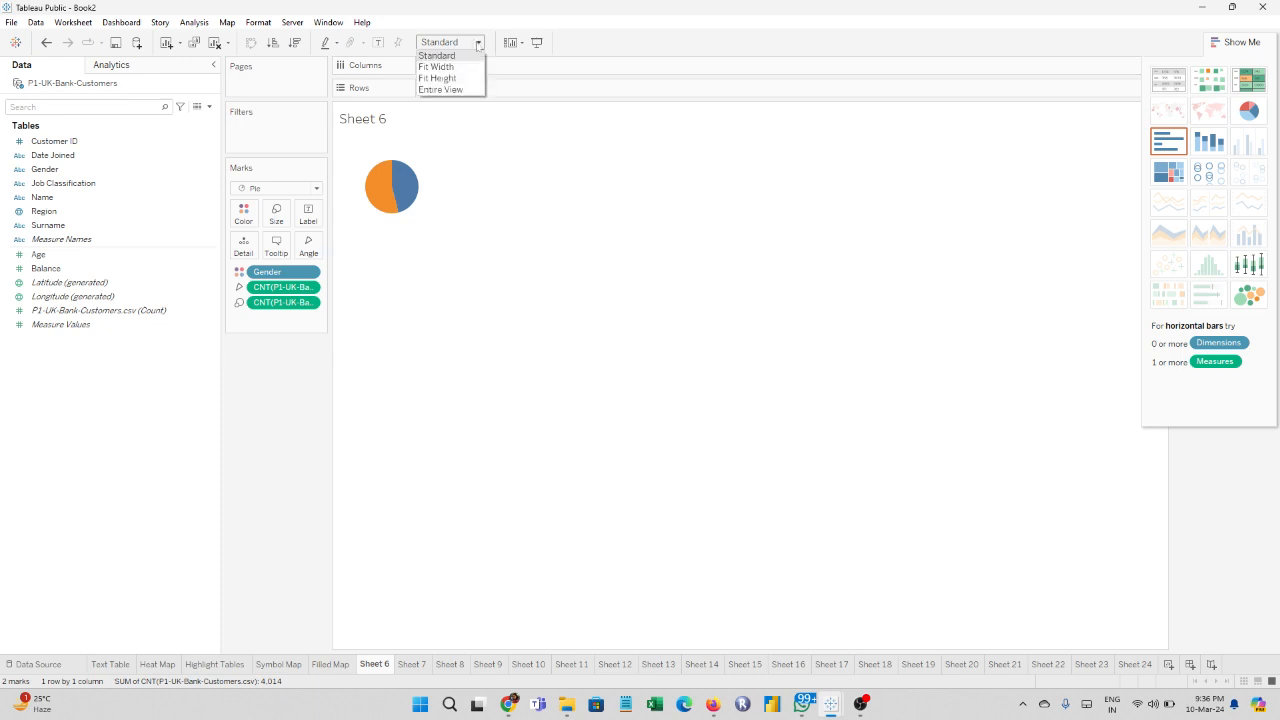
left_click(448, 90)
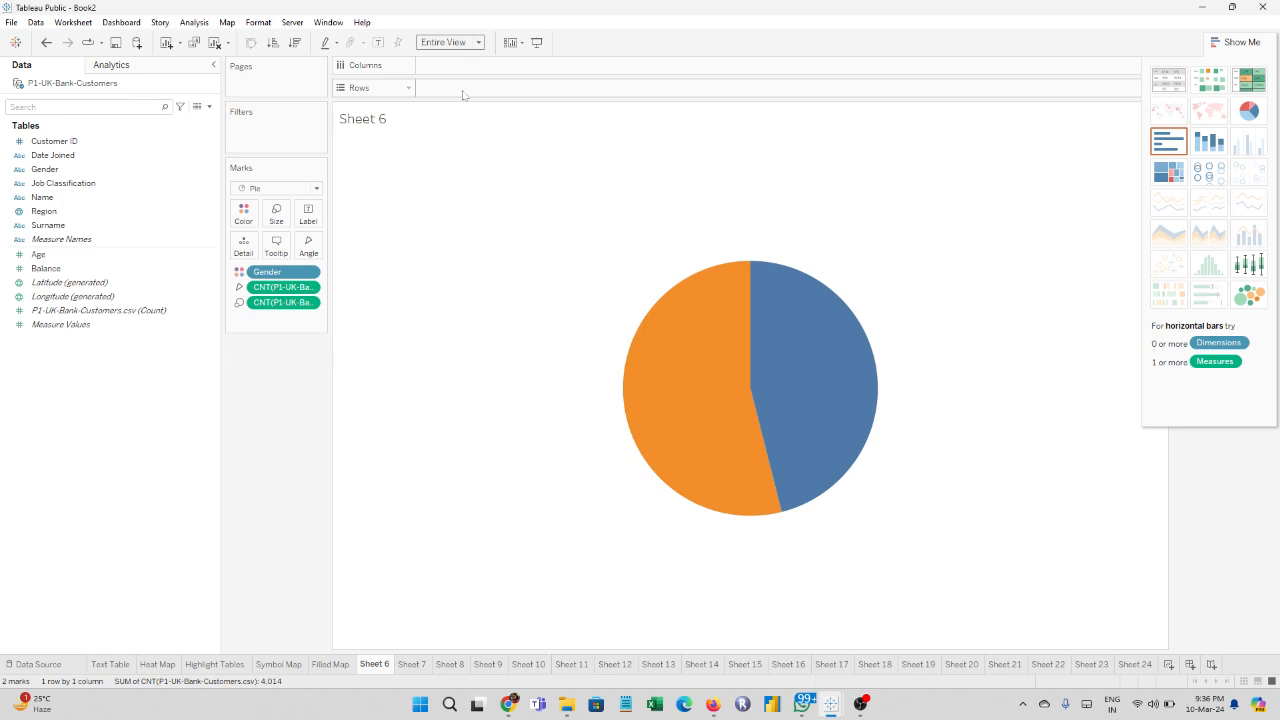
Step: Edit the Gender colours and assign the dark blue of the Color Blind palette to Male
left_click(243, 218)
left_click(275, 257)
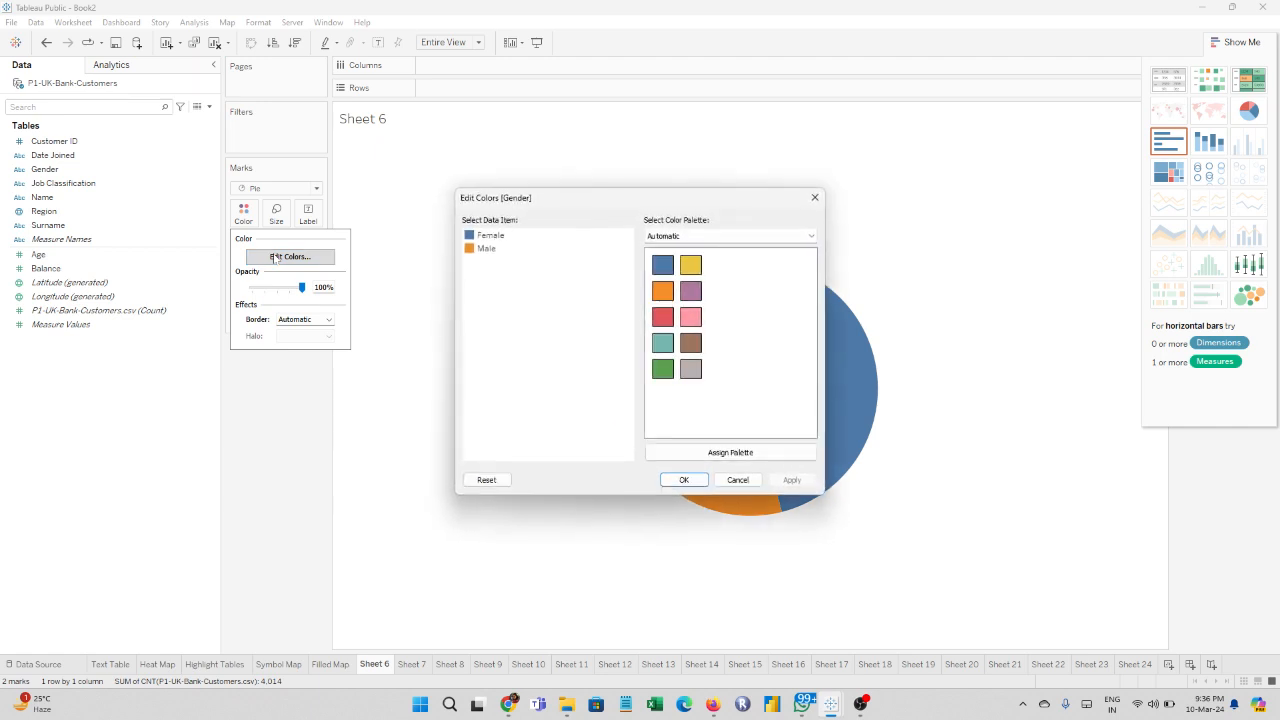
left_click(470, 250)
left_click(717, 452)
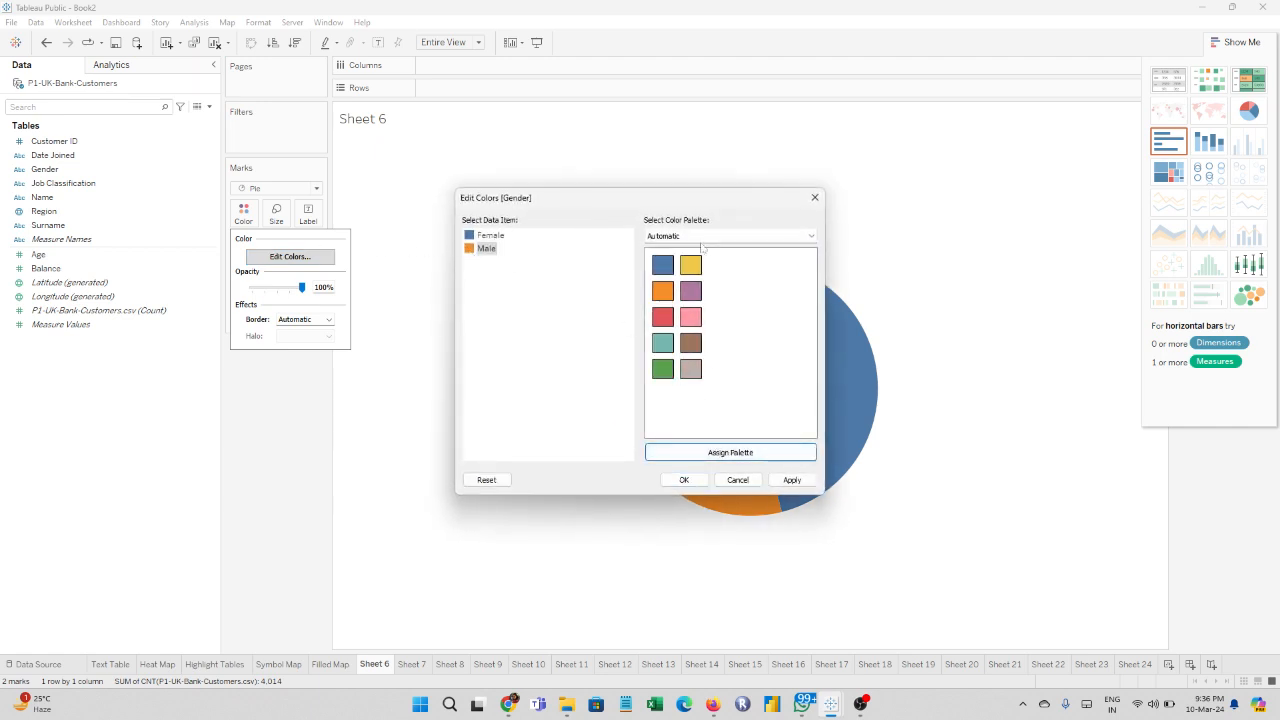
left_click(705, 237)
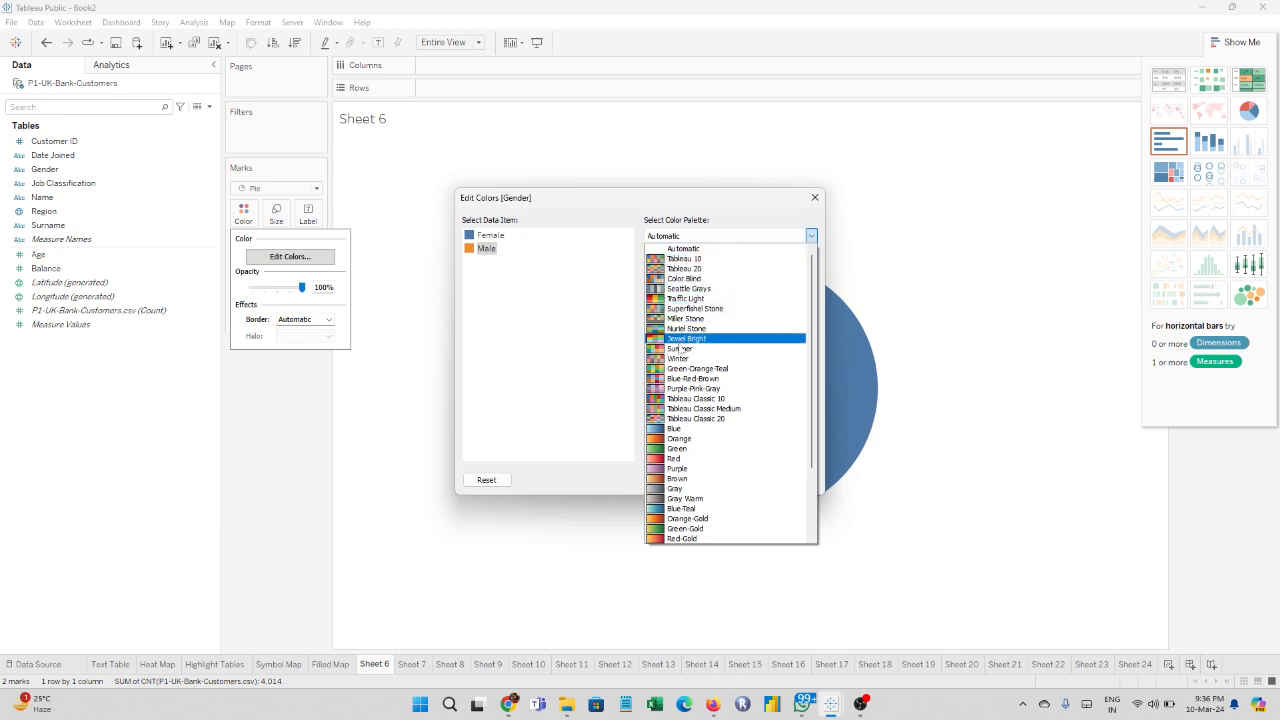
left_click(686, 283)
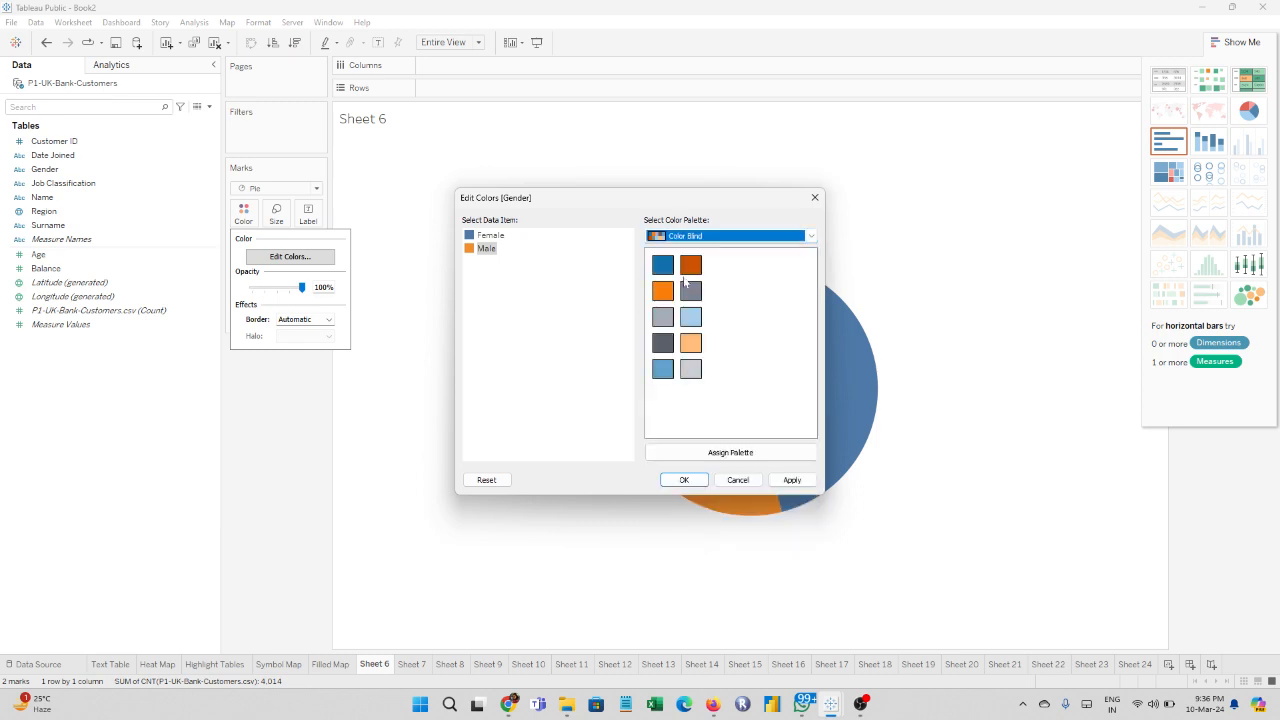
left_click(663, 267)
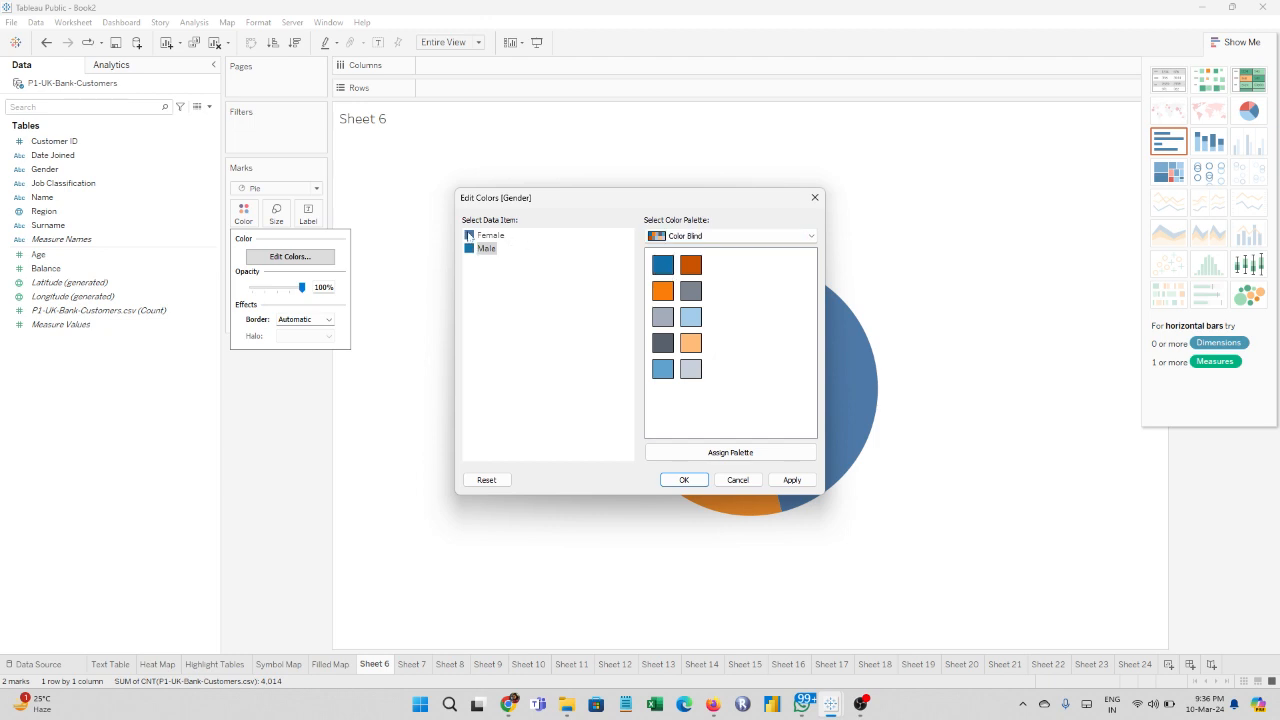
Step: Assign light pink from the Purple-Pink-Gray palette to Female and apply the Gender colours to the pie chart
left_click(472, 236)
left_click(695, 238)
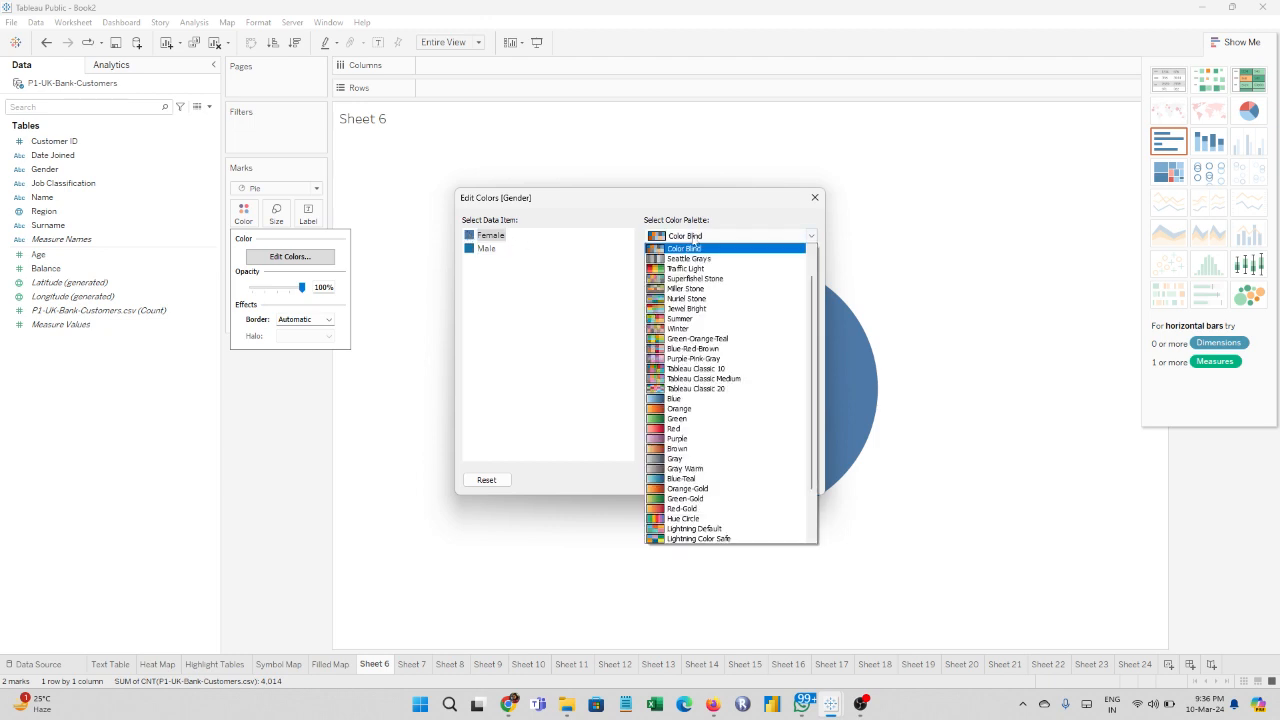
left_click(690, 359)
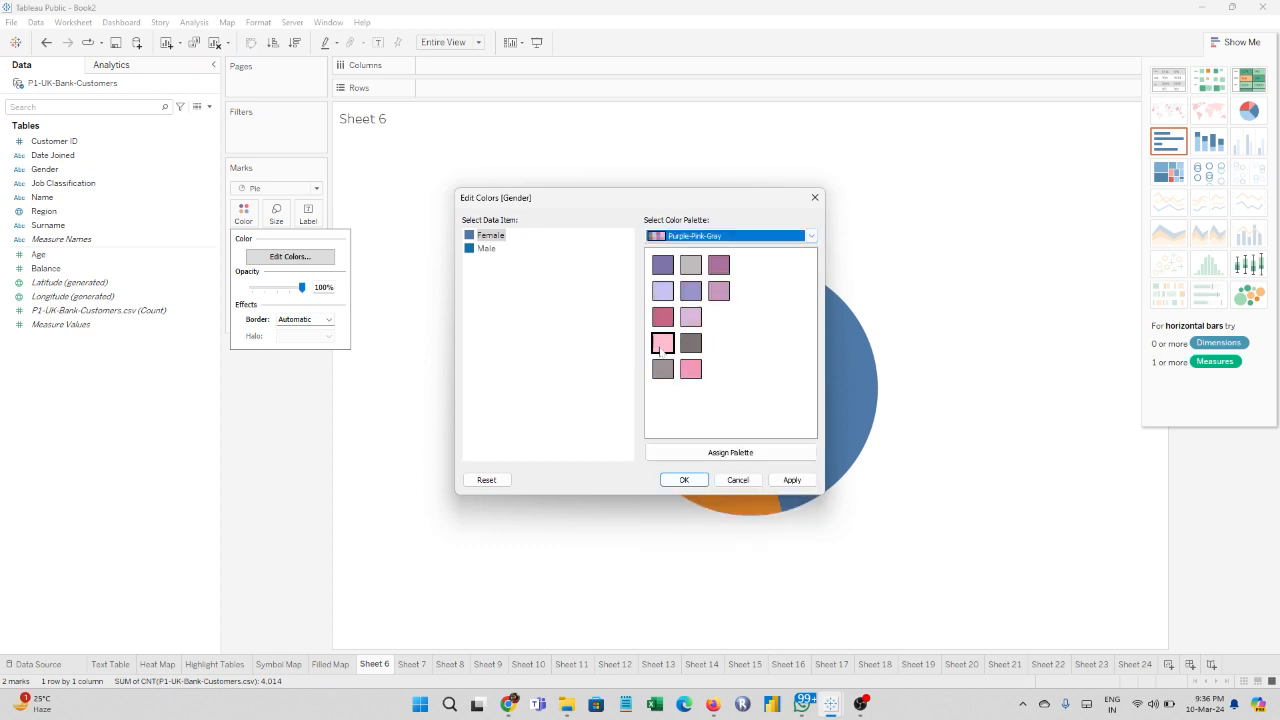
left_click(661, 345)
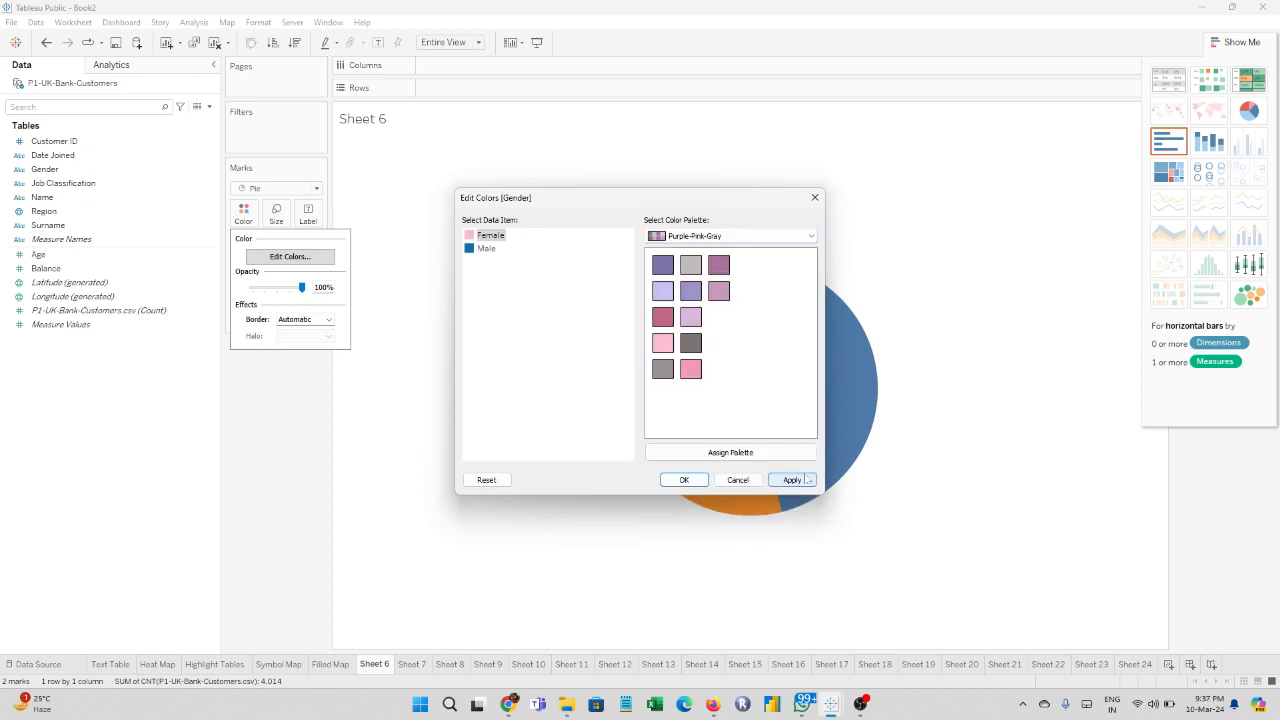
left_click(792, 480)
left_click(684, 480)
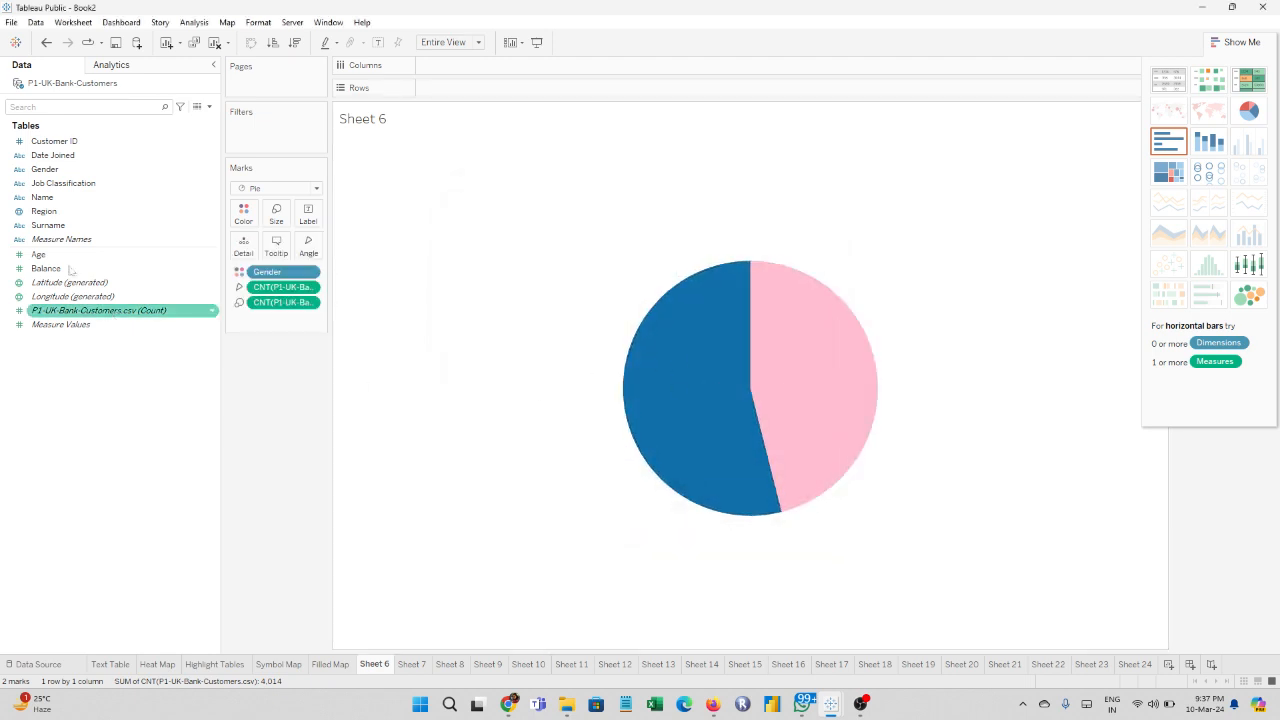
Step: Label the pie slices with Gender and P1-UK-Bank-Customers.csv (Count), using an 18 pt bold label font
left_click_drag(45, 171, 309, 218)
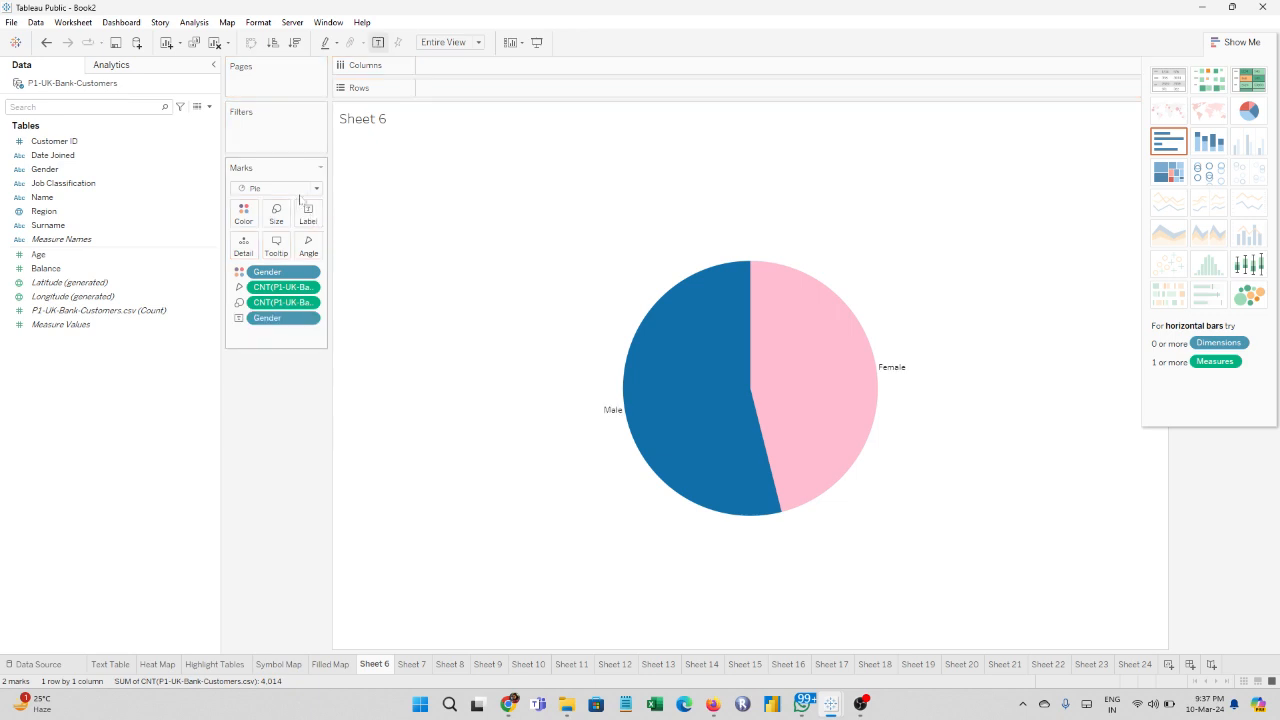
left_click(309, 216)
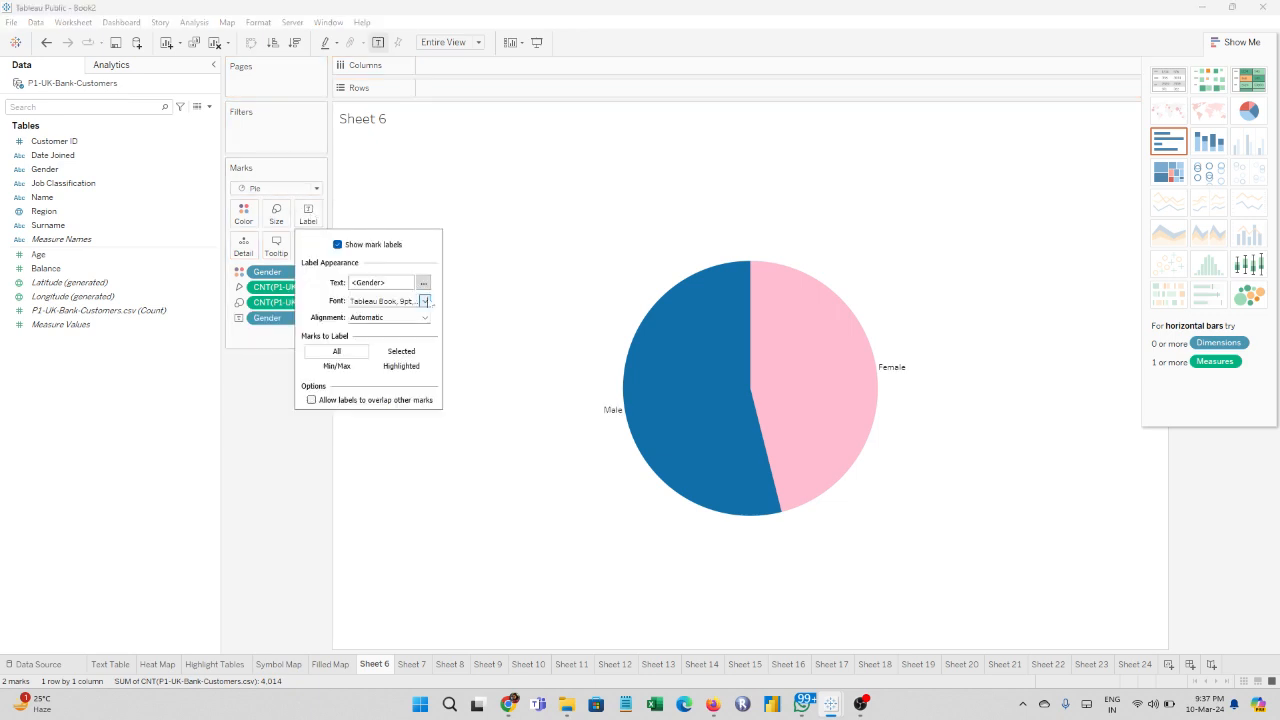
left_click(424, 301)
left_click(381, 337)
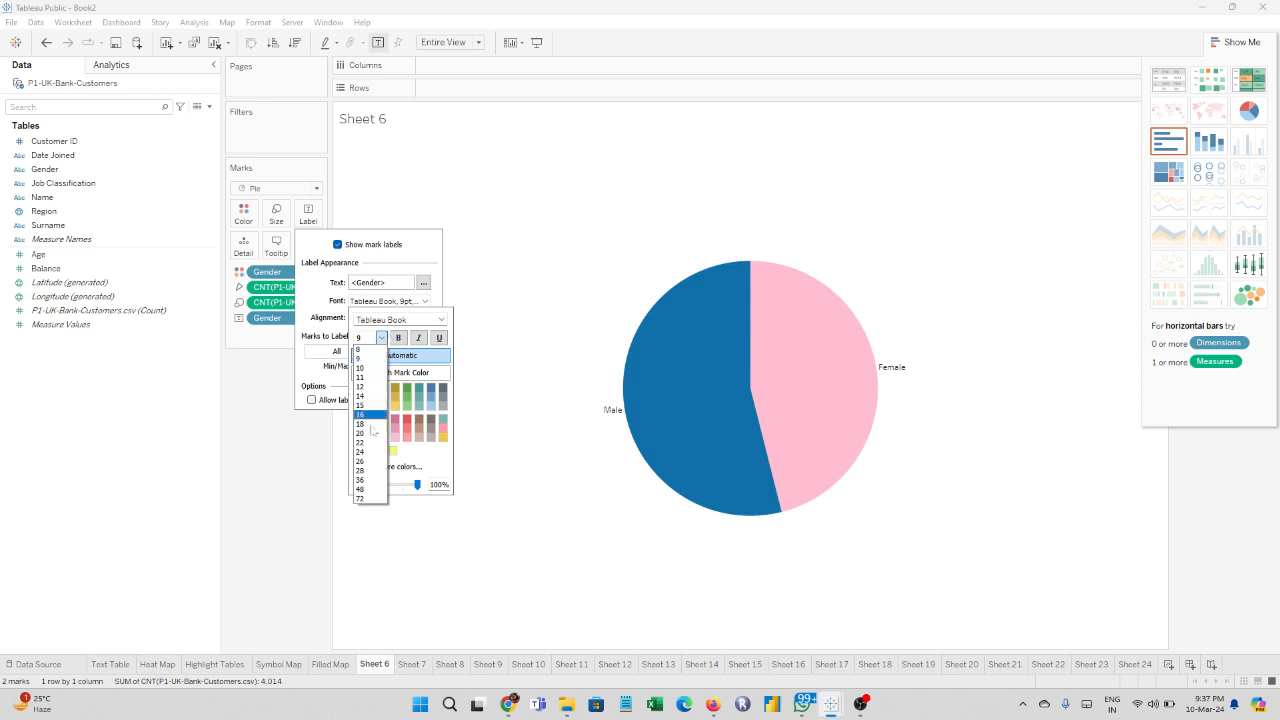
left_click(372, 432)
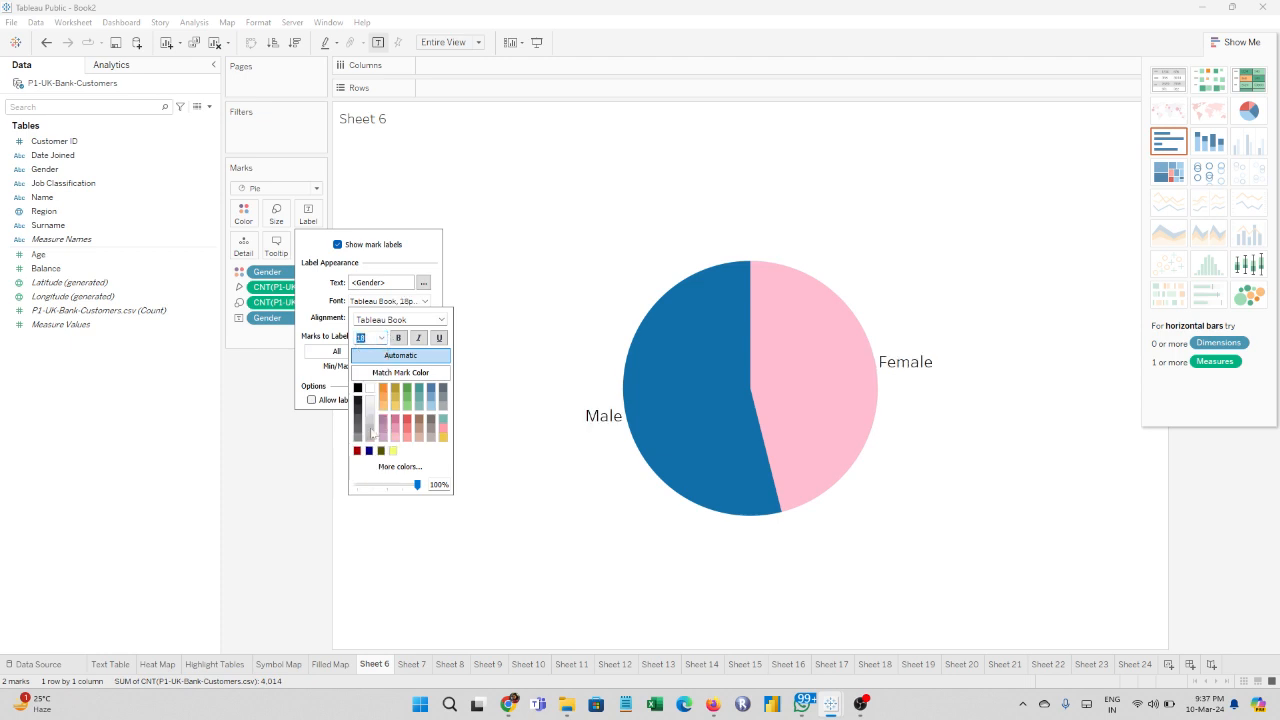
left_click(398, 337)
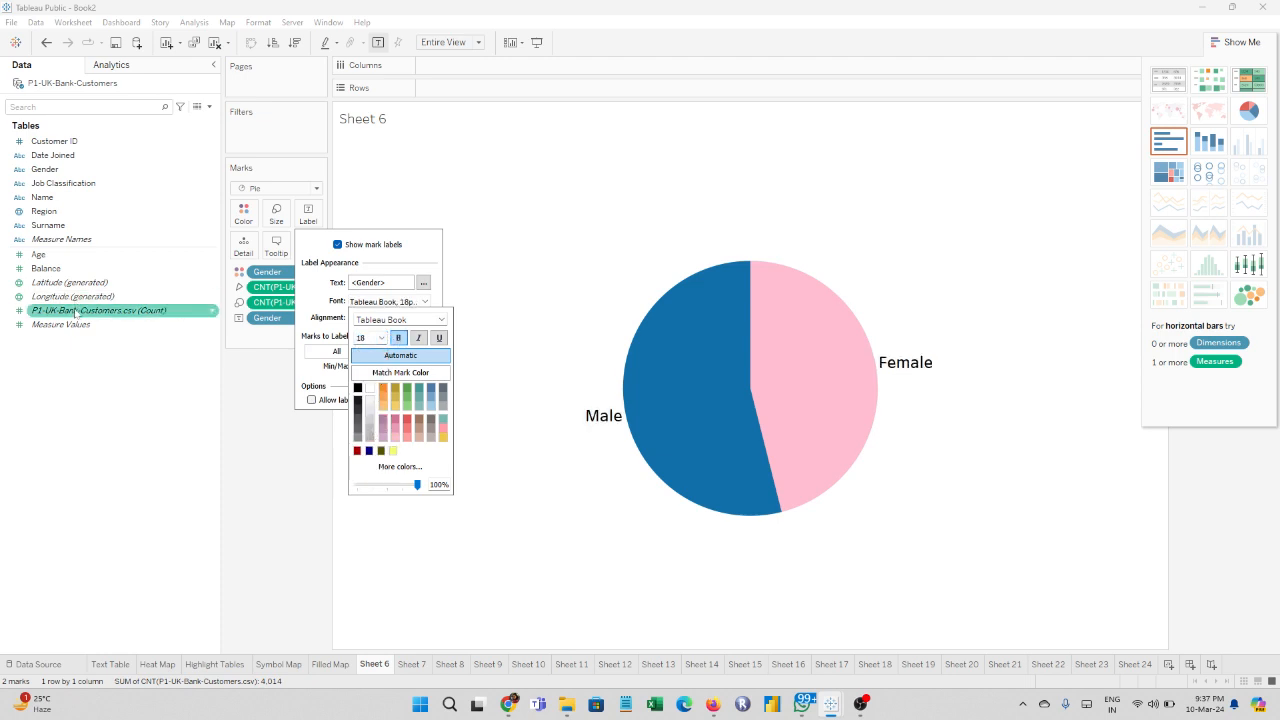
left_click_drag(75, 318, 306, 218)
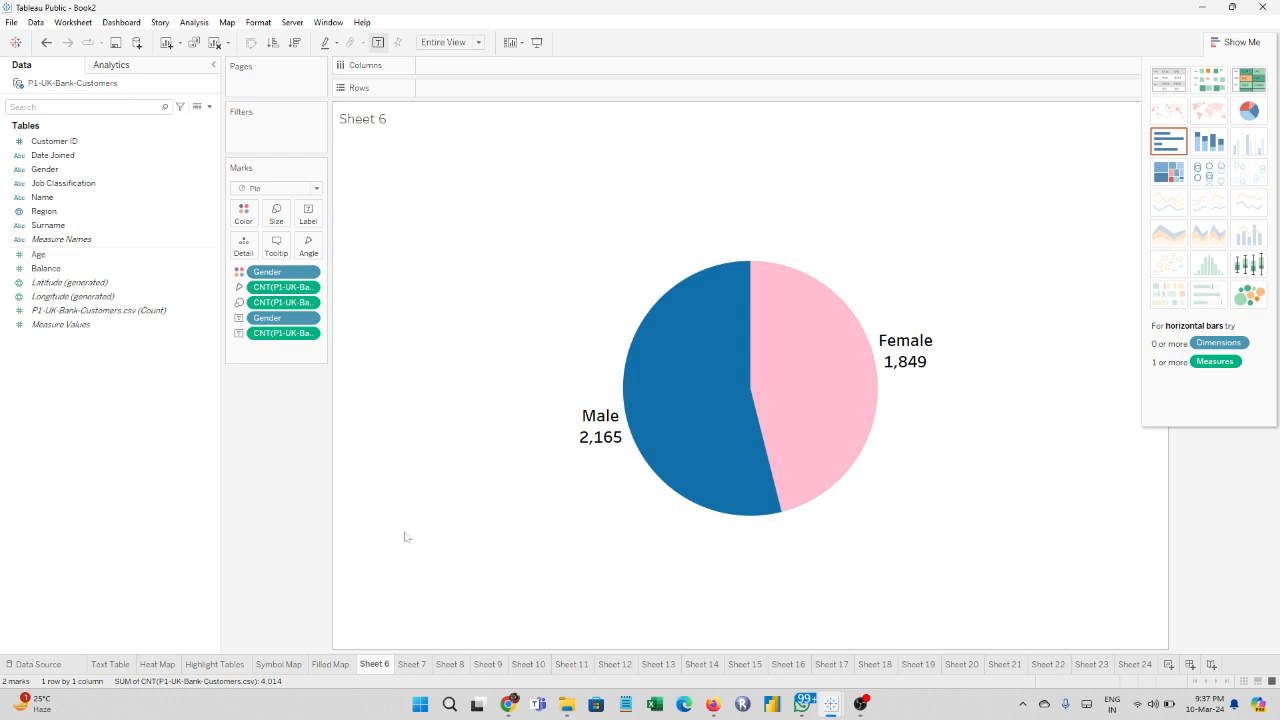
Step: Rename Sheet 6 as Pie Chart
double_click(376, 665)
type("P")
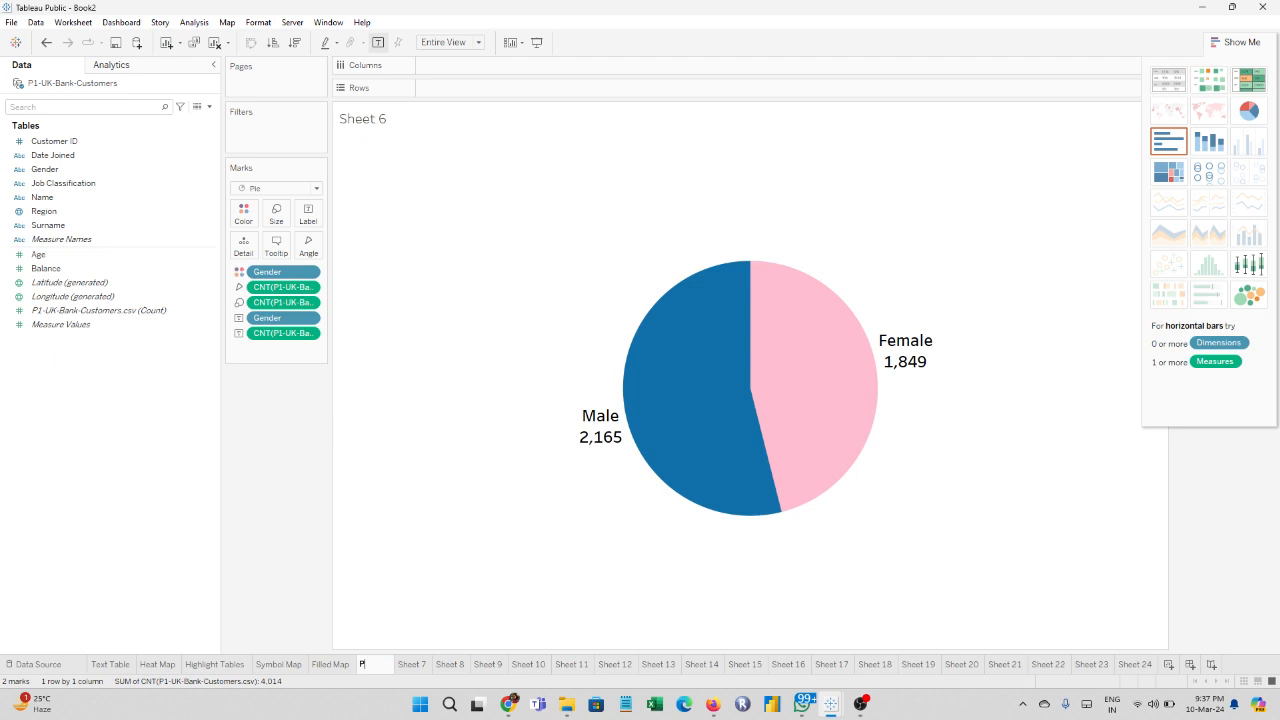
type("ie Chart")
key("Return")
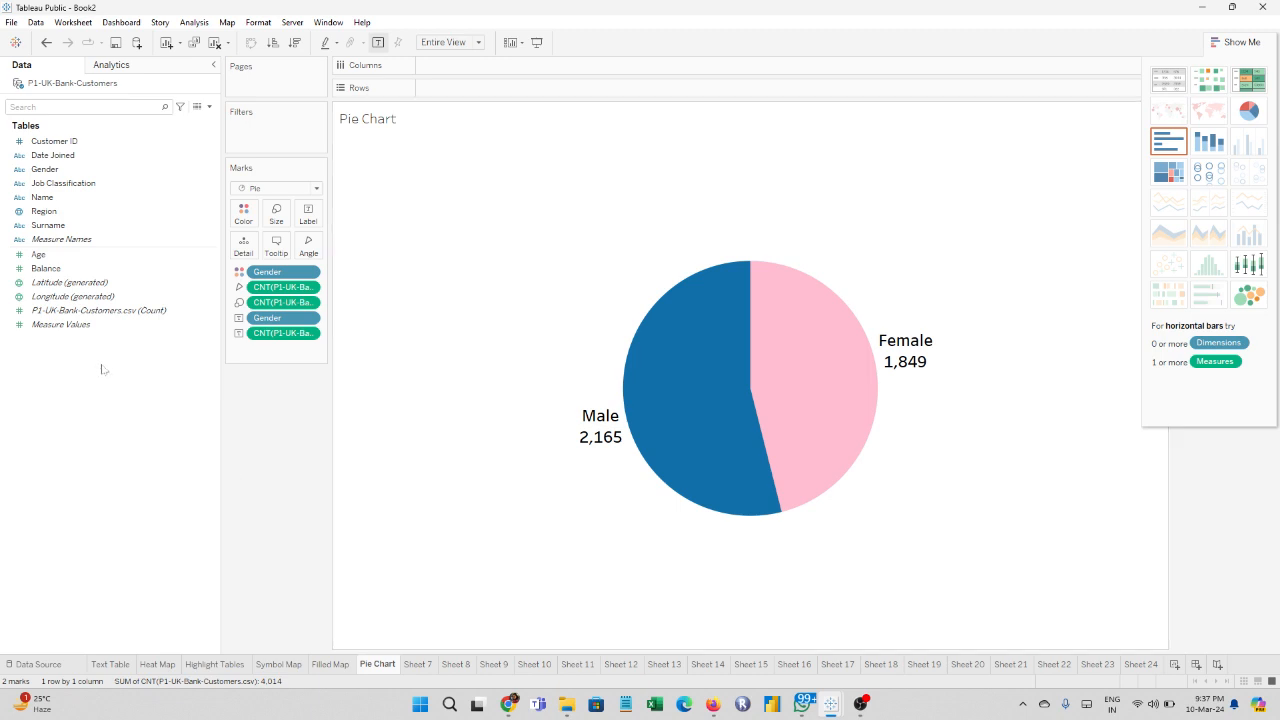
Step: Split the pie chart by Job Classification in the columns and move the chart type chooser off the view
left_click_drag(59, 189, 490, 50)
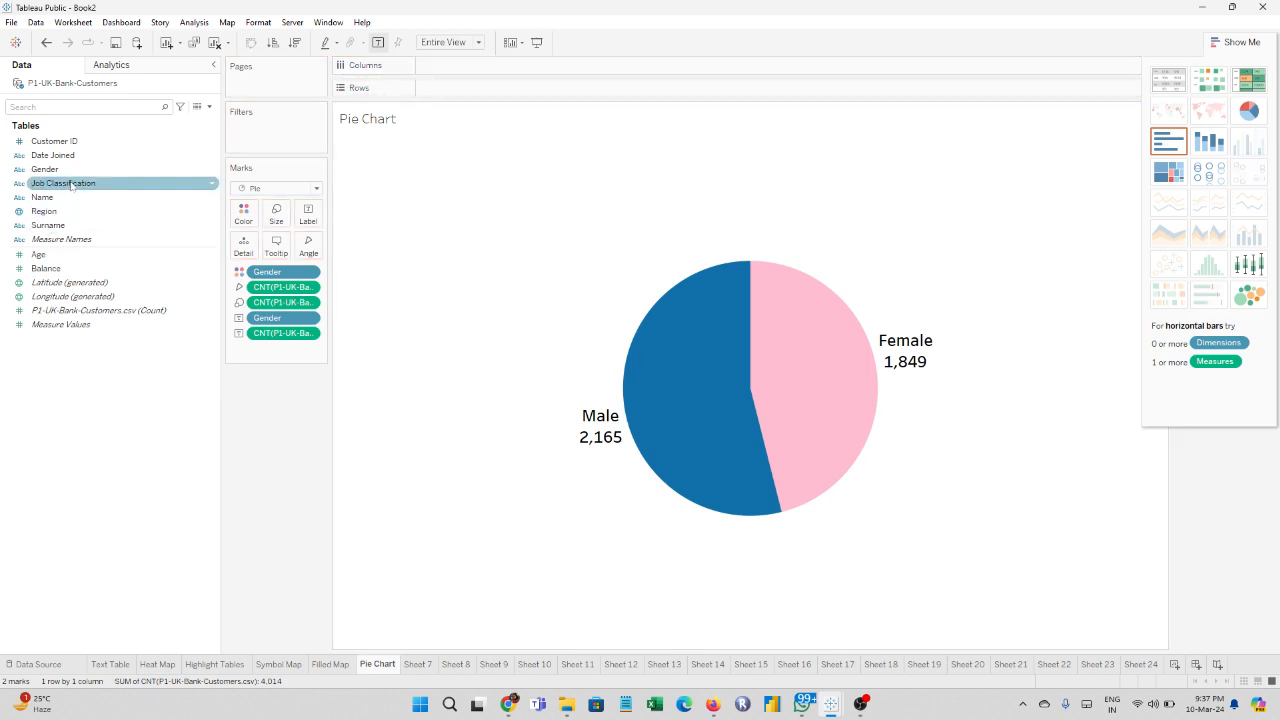
left_click_drag(60, 183, 503, 65)
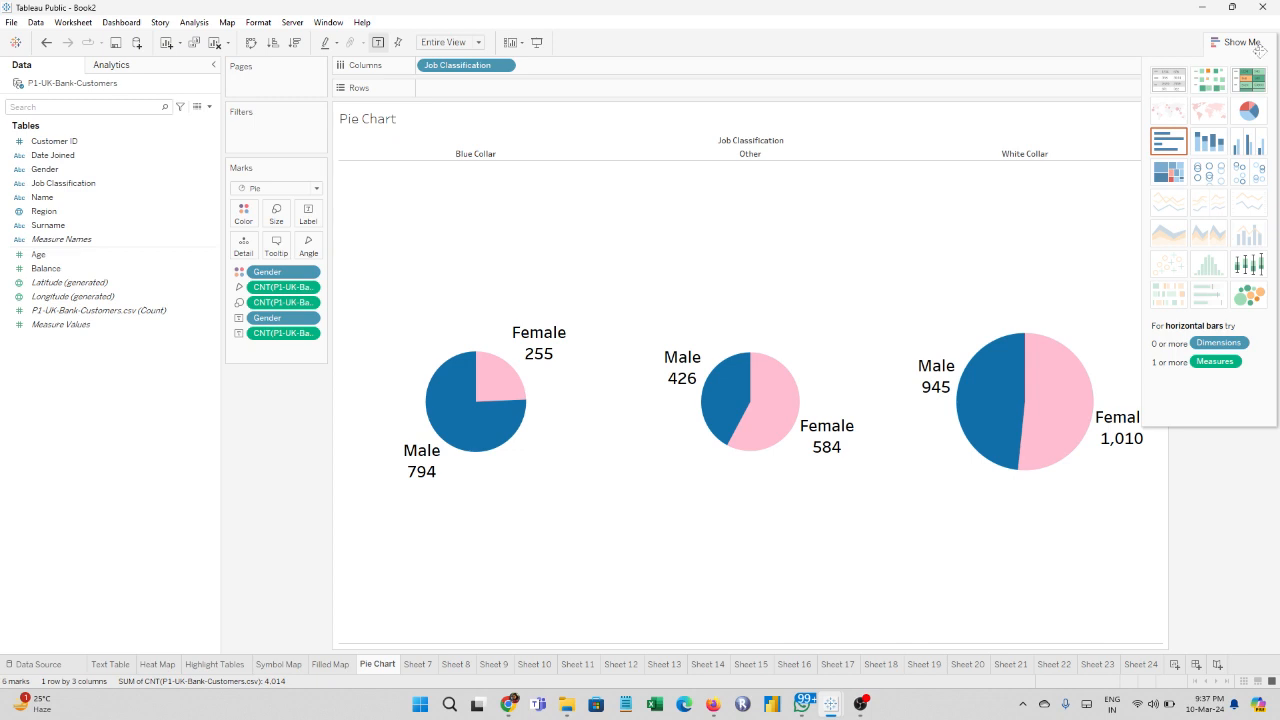
left_click_drag(1258, 50, 1278, 112)
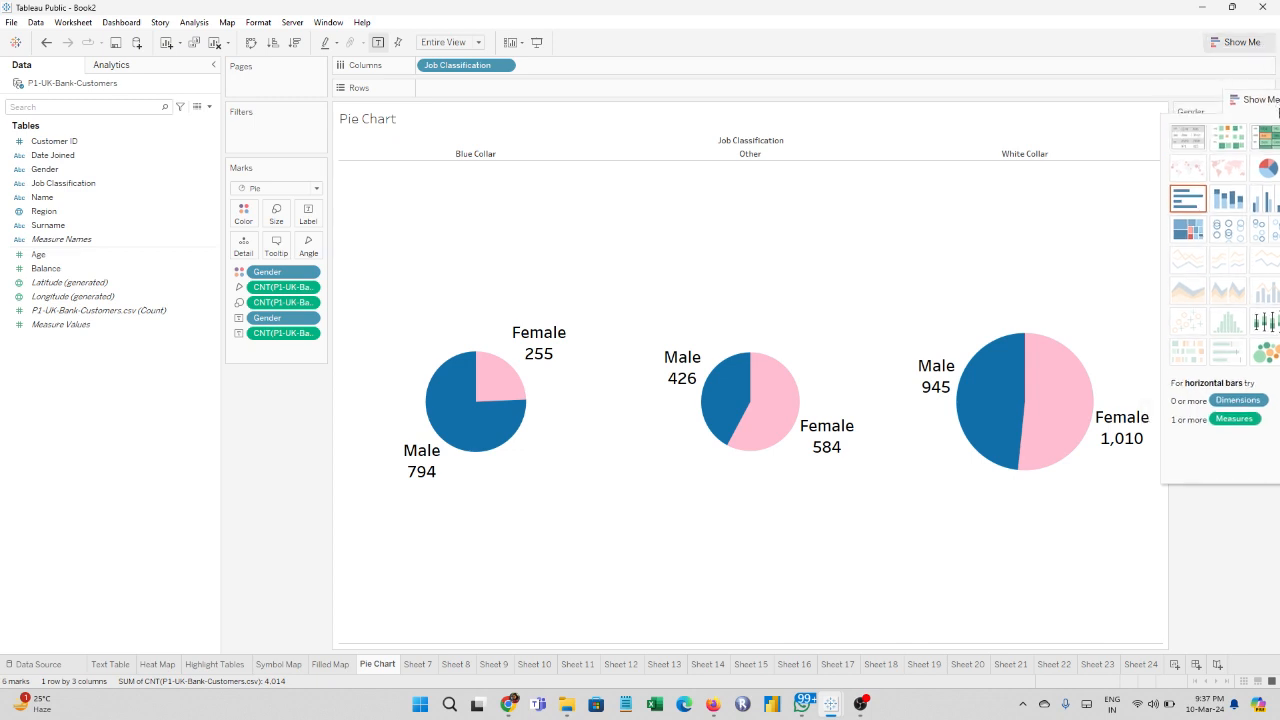
Step: Set the font size of the Job Classification column headers to 16 pt
right_click(477, 155)
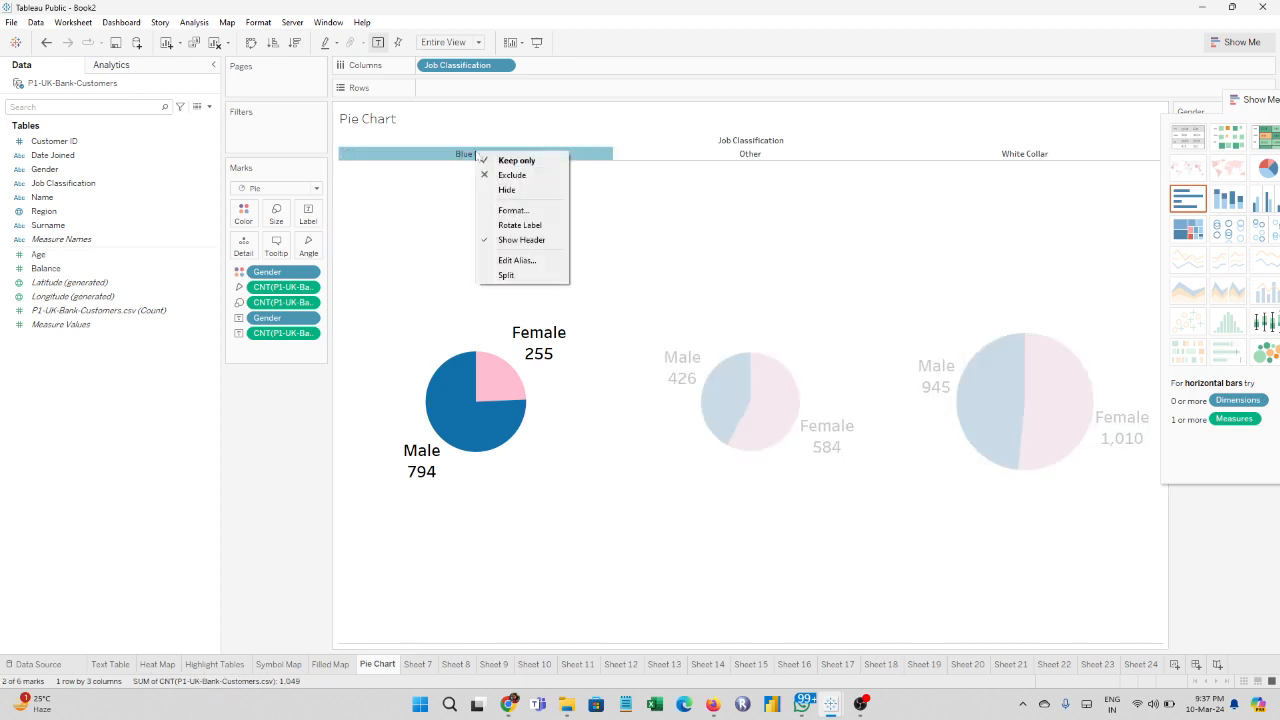
left_click(510, 210)
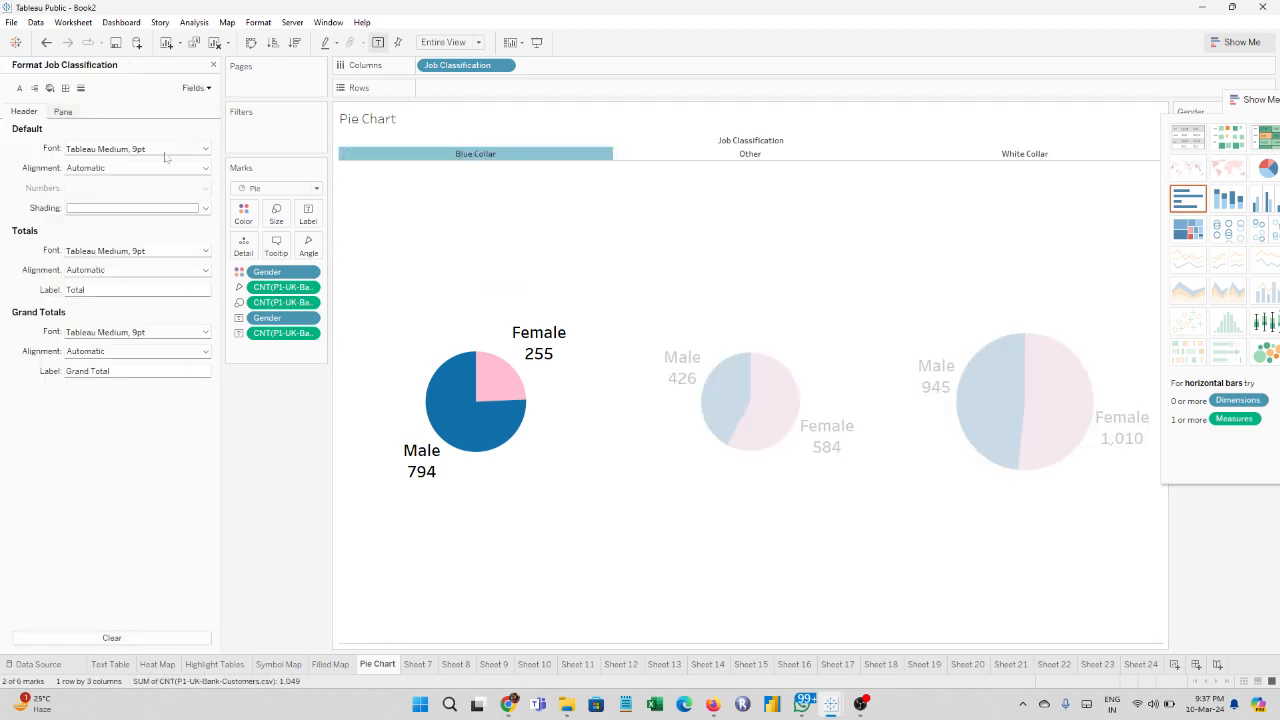
left_click(165, 150)
left_click(97, 186)
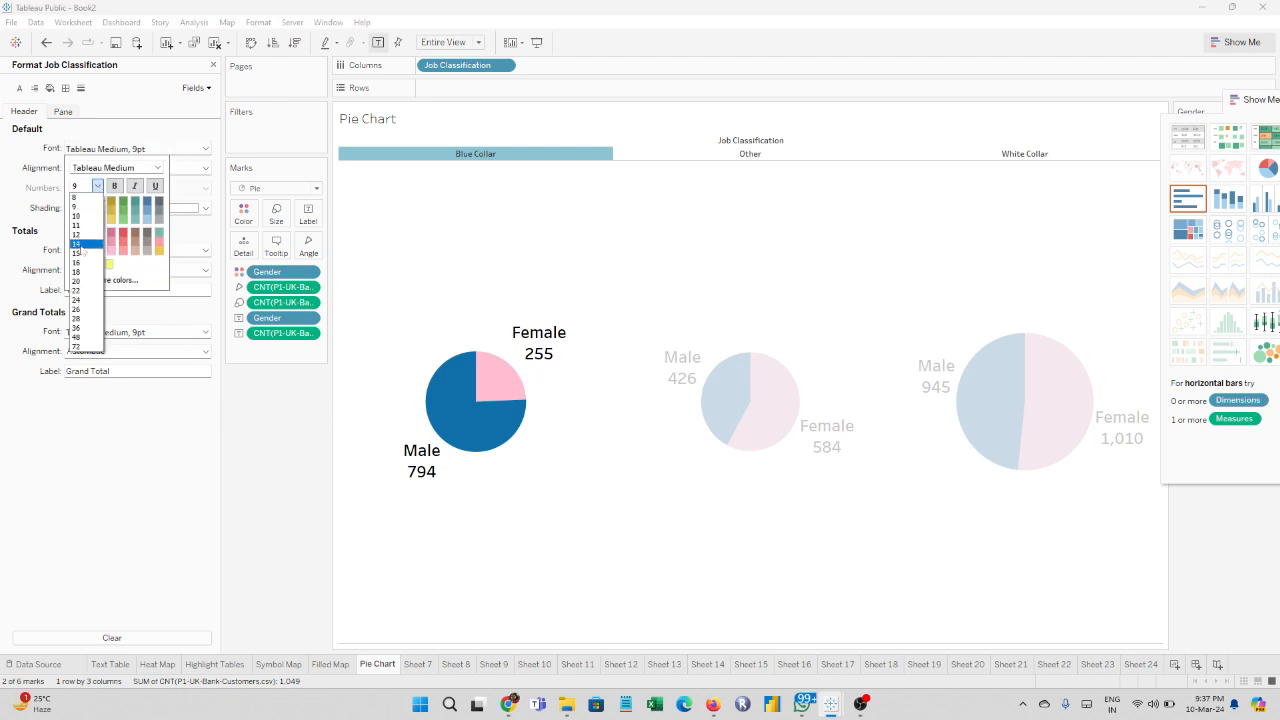
left_click(76, 262)
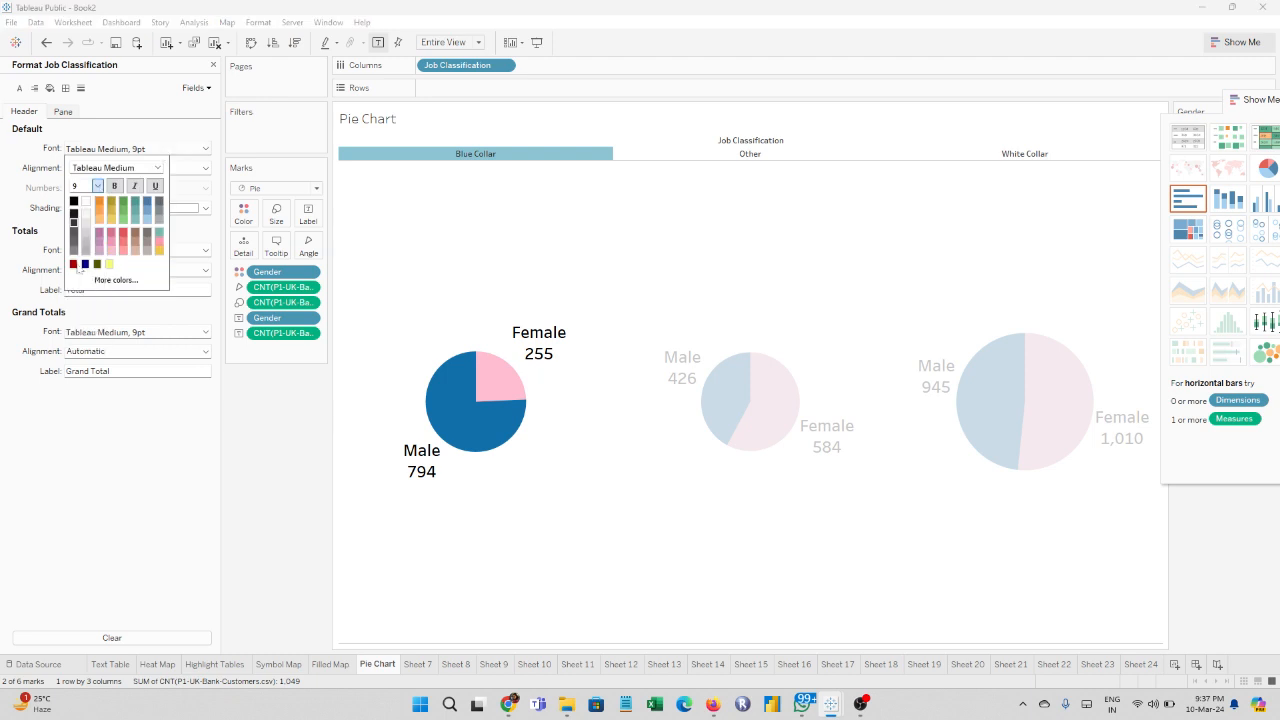
left_click(408, 229)
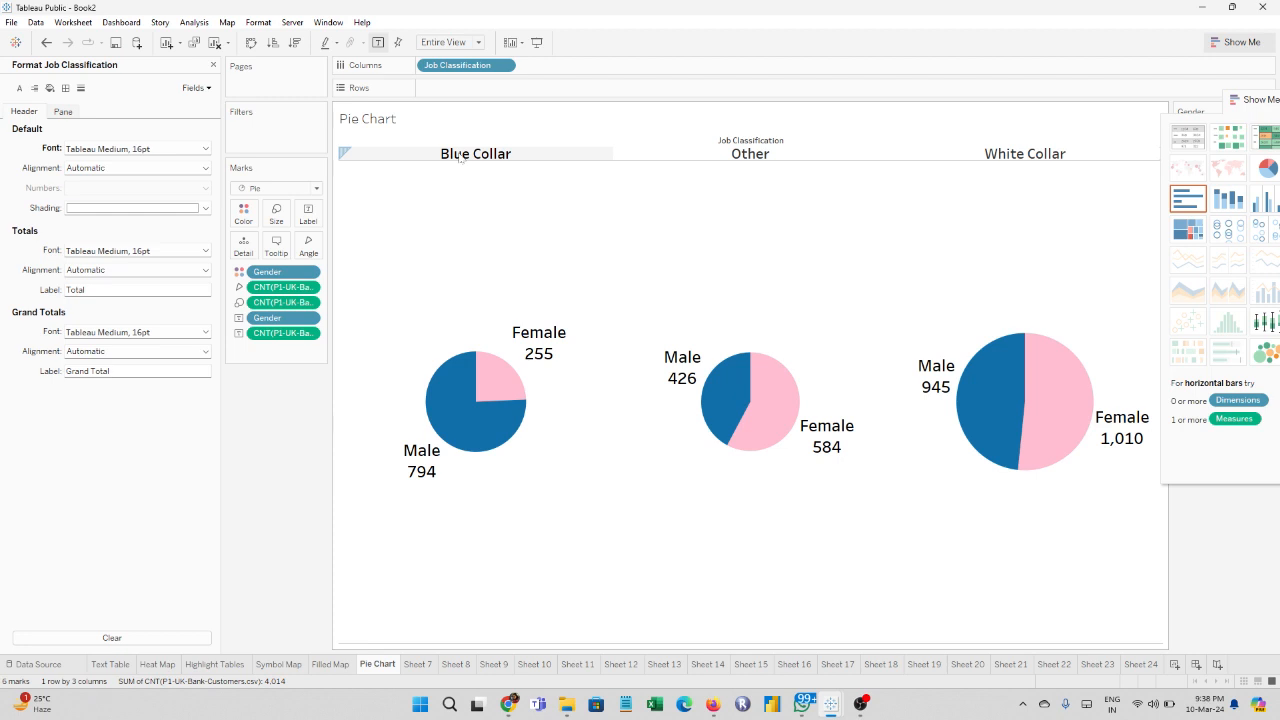
mouse_move(471, 390)
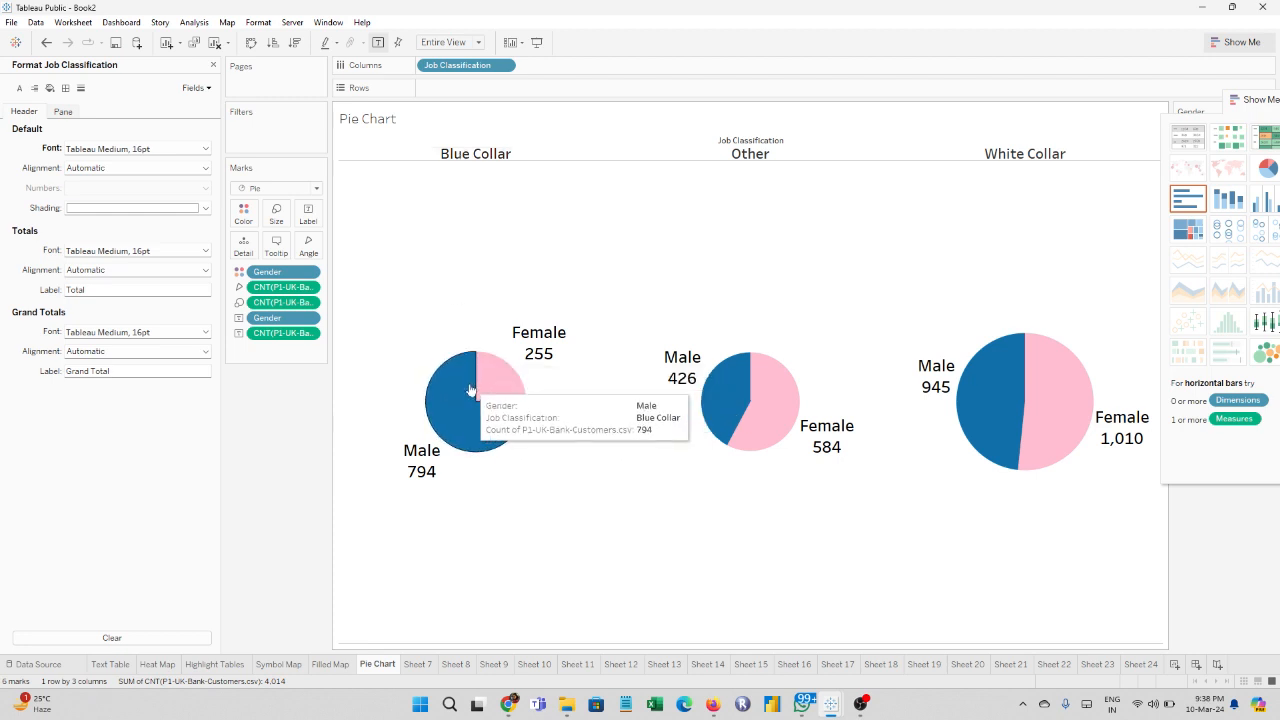
mouse_move(995, 369)
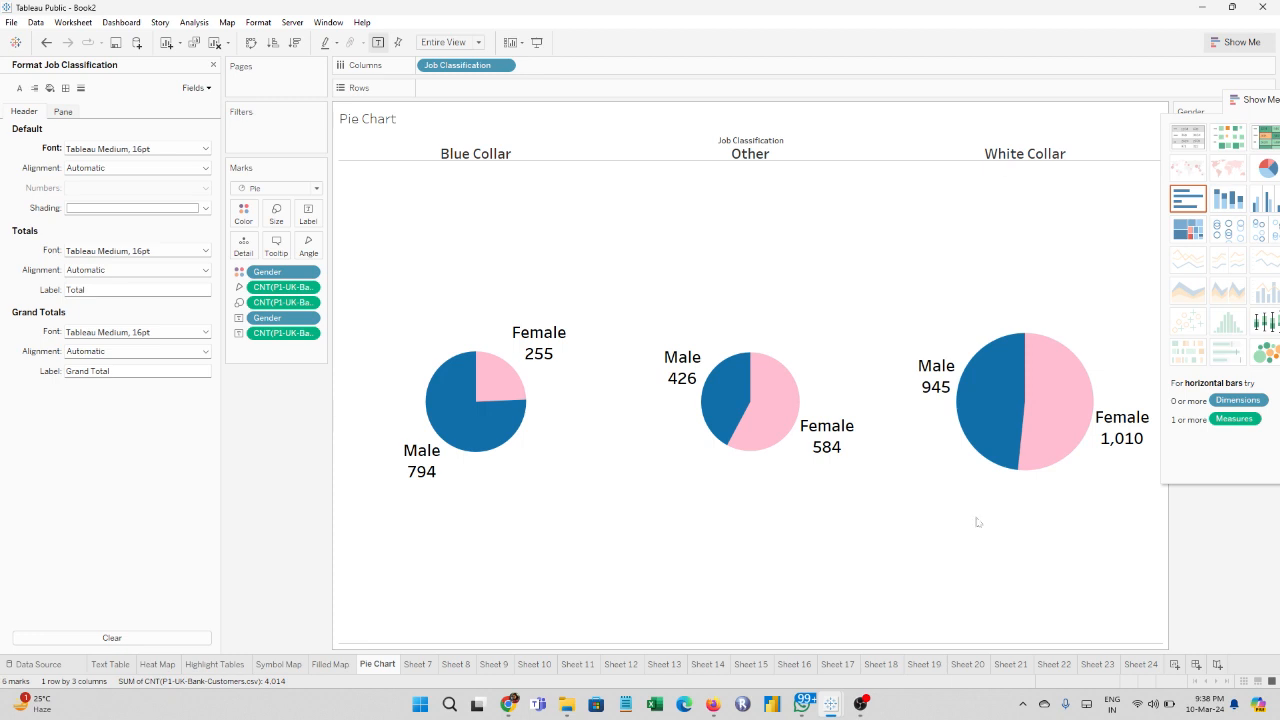
mouse_move(821, 428)
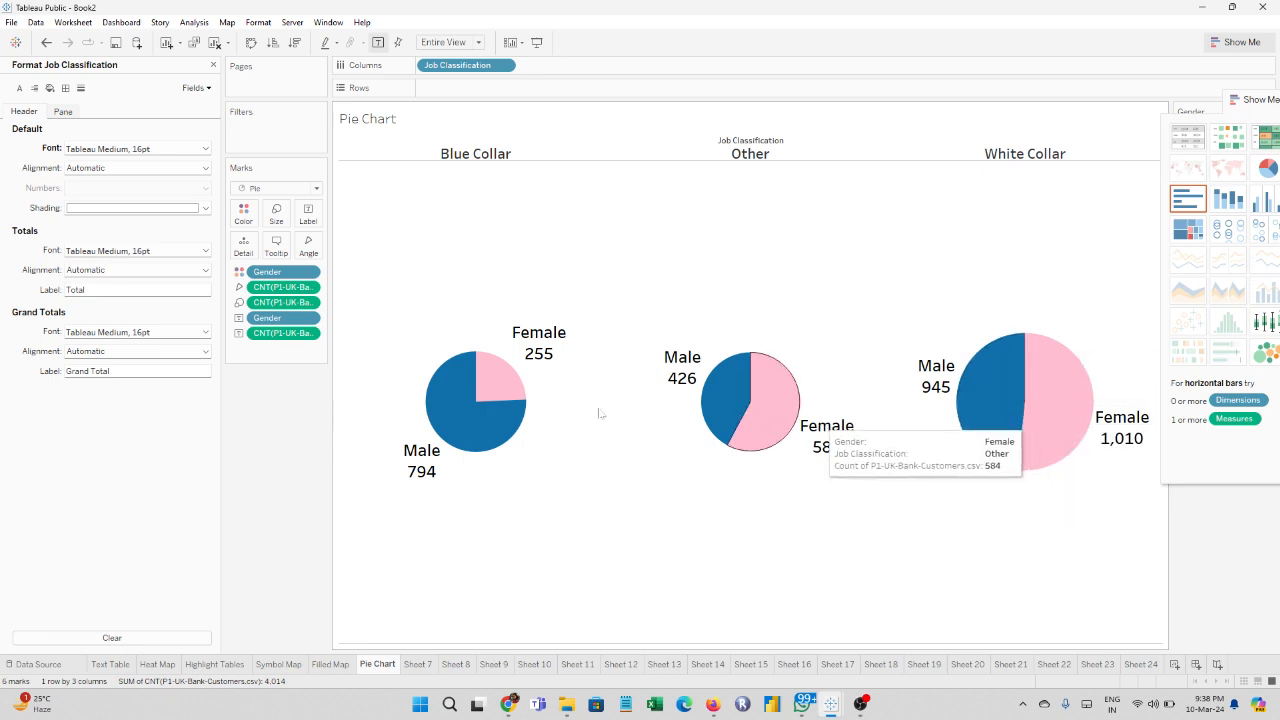
mouse_move(520, 410)
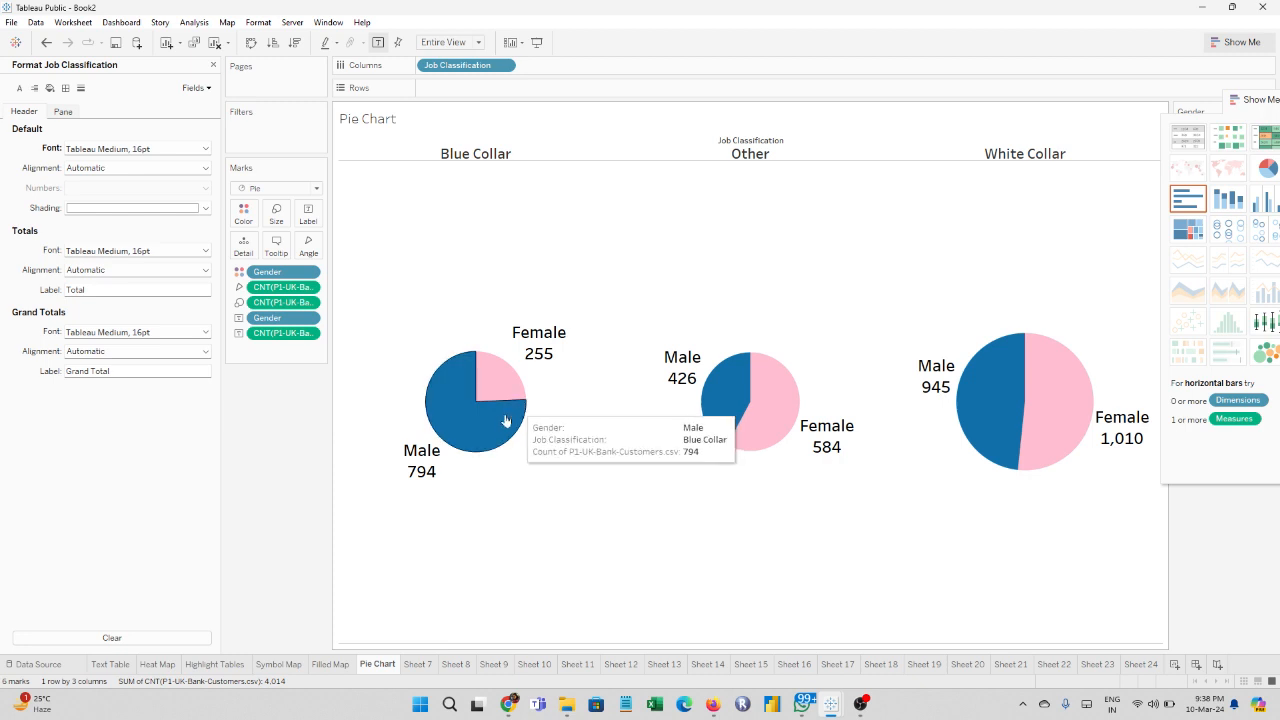
Step: Open Sheet 7, rename it as Horizontal Bars and bring the data fields back in place of the formatting options
left_click(420, 666)
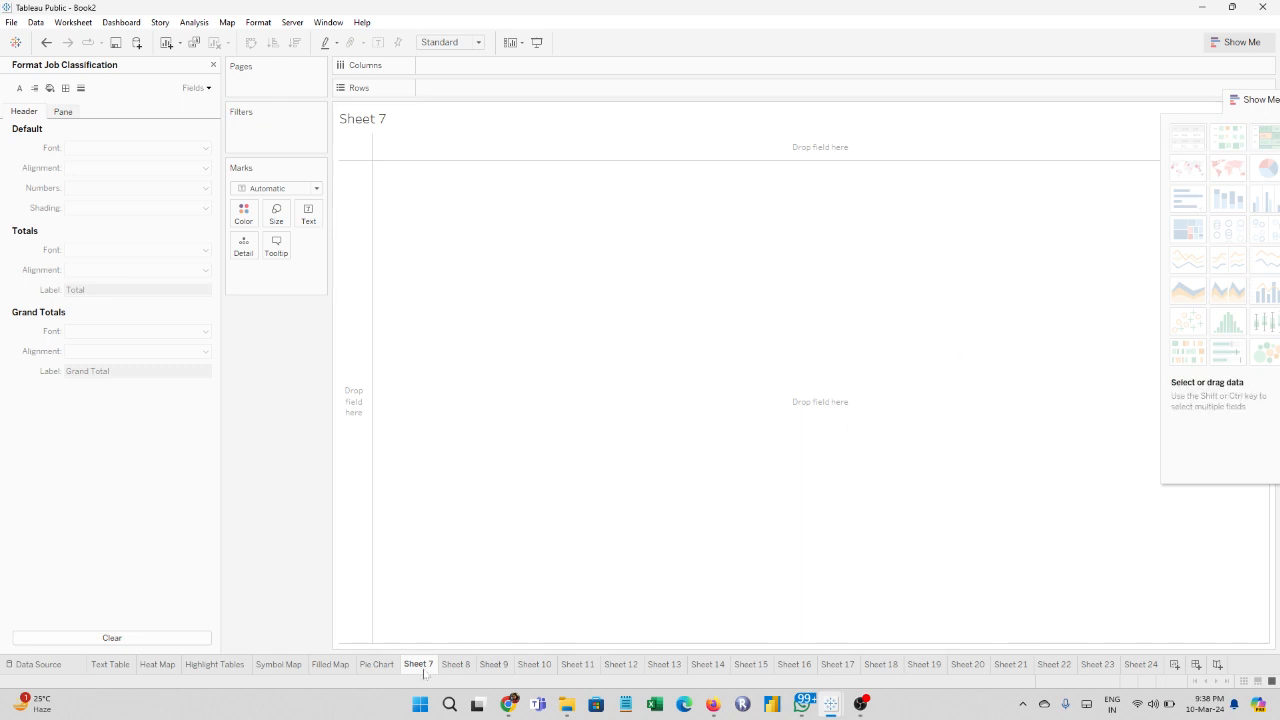
double_click(420, 665)
type("Horiznon")
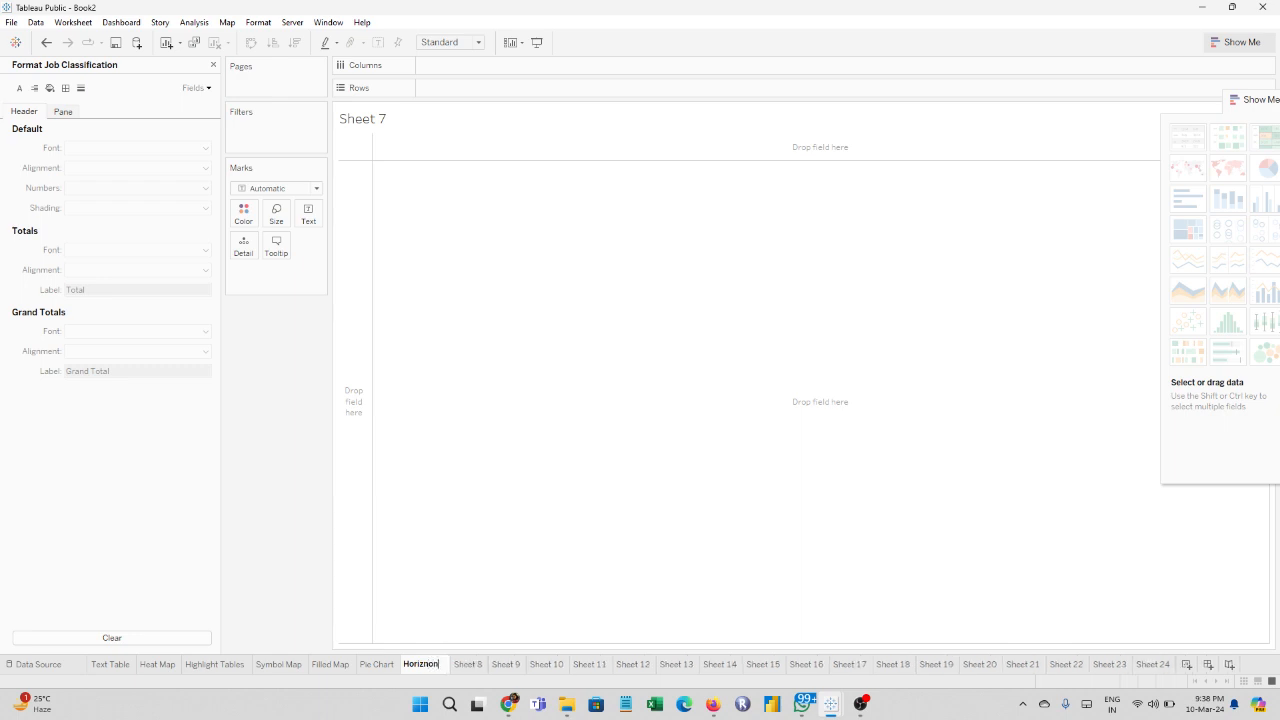
key("BackSpace")
type("ntal Bars")
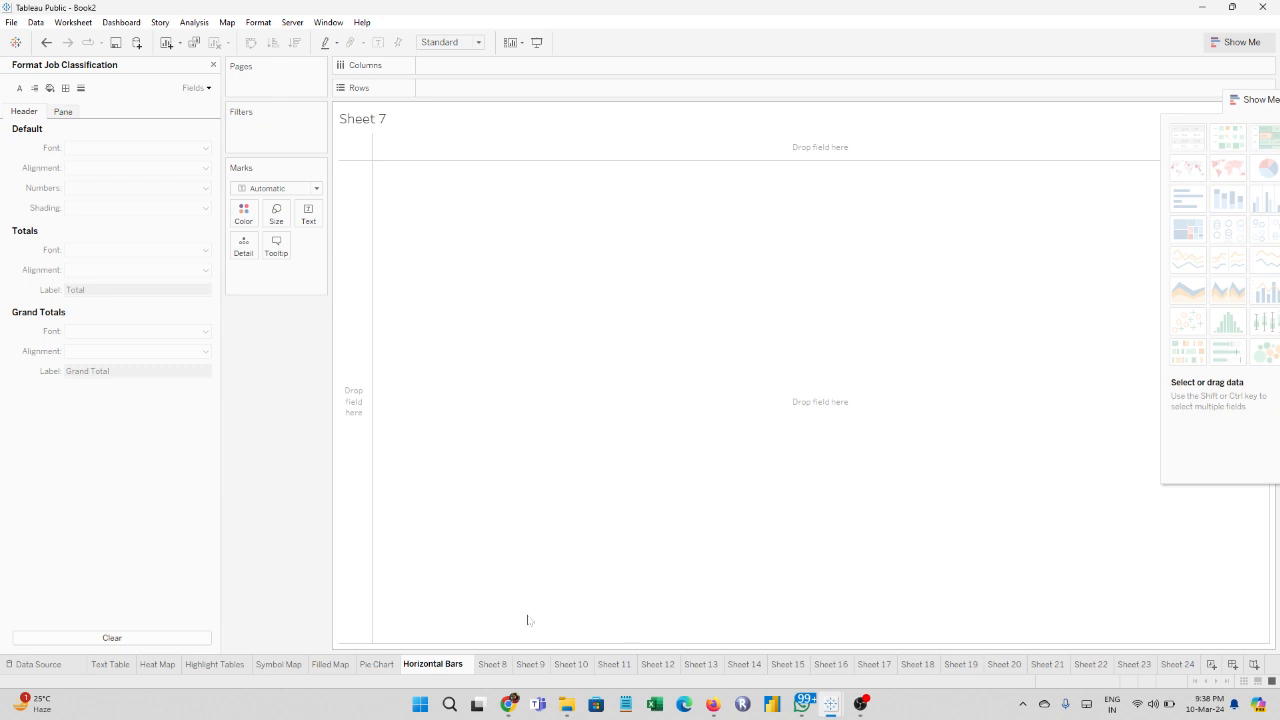
key("Return")
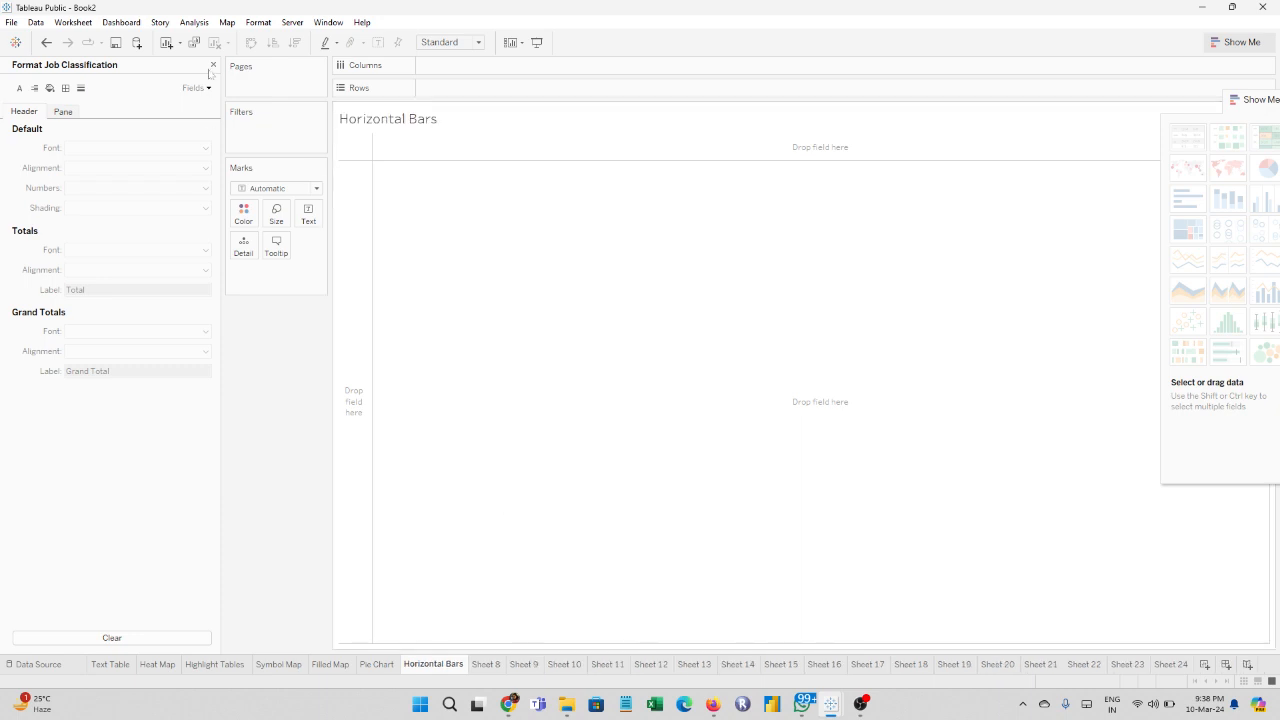
left_click(212, 65)
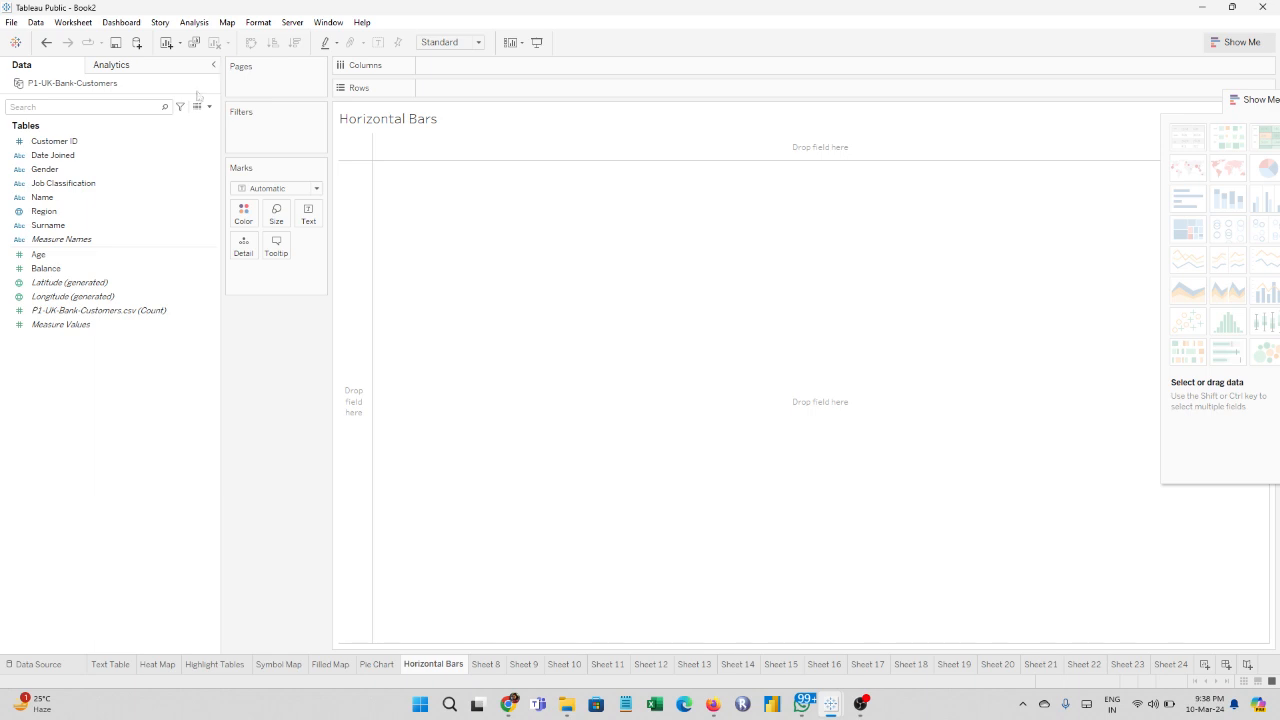
left_click_drag(74, 157, 514, 93)
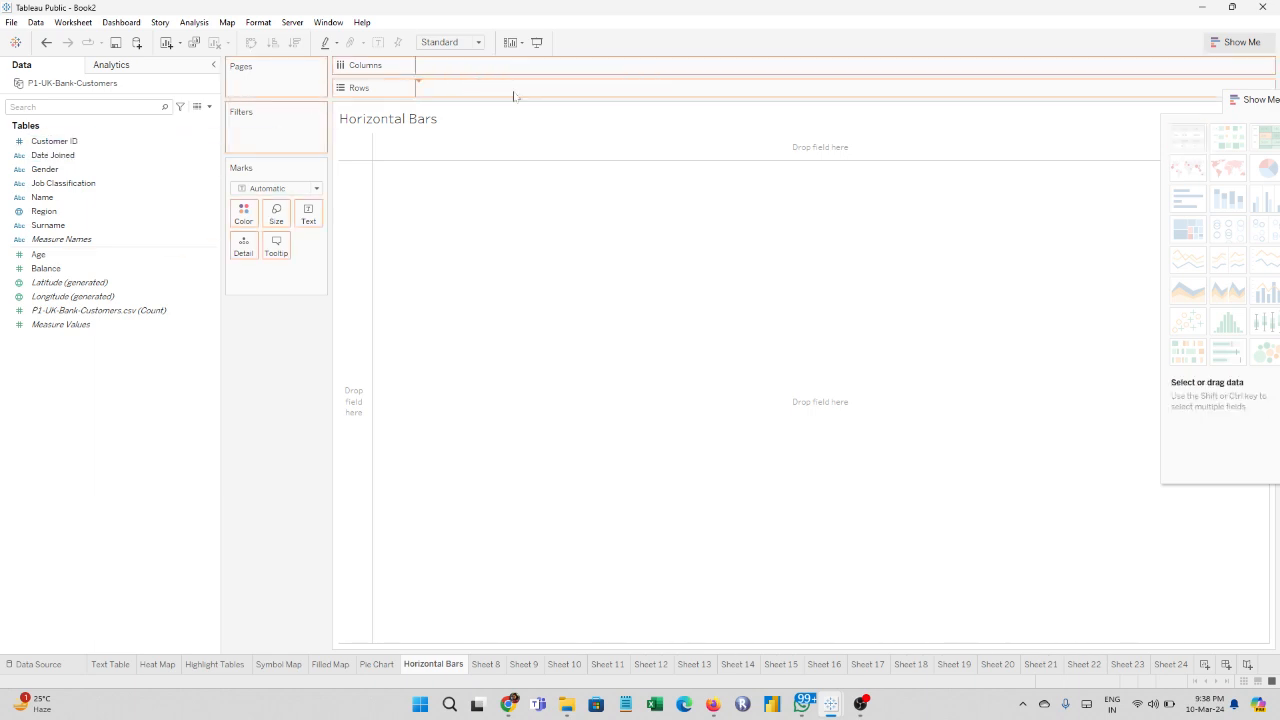
scroll(386, 374, "down", 15)
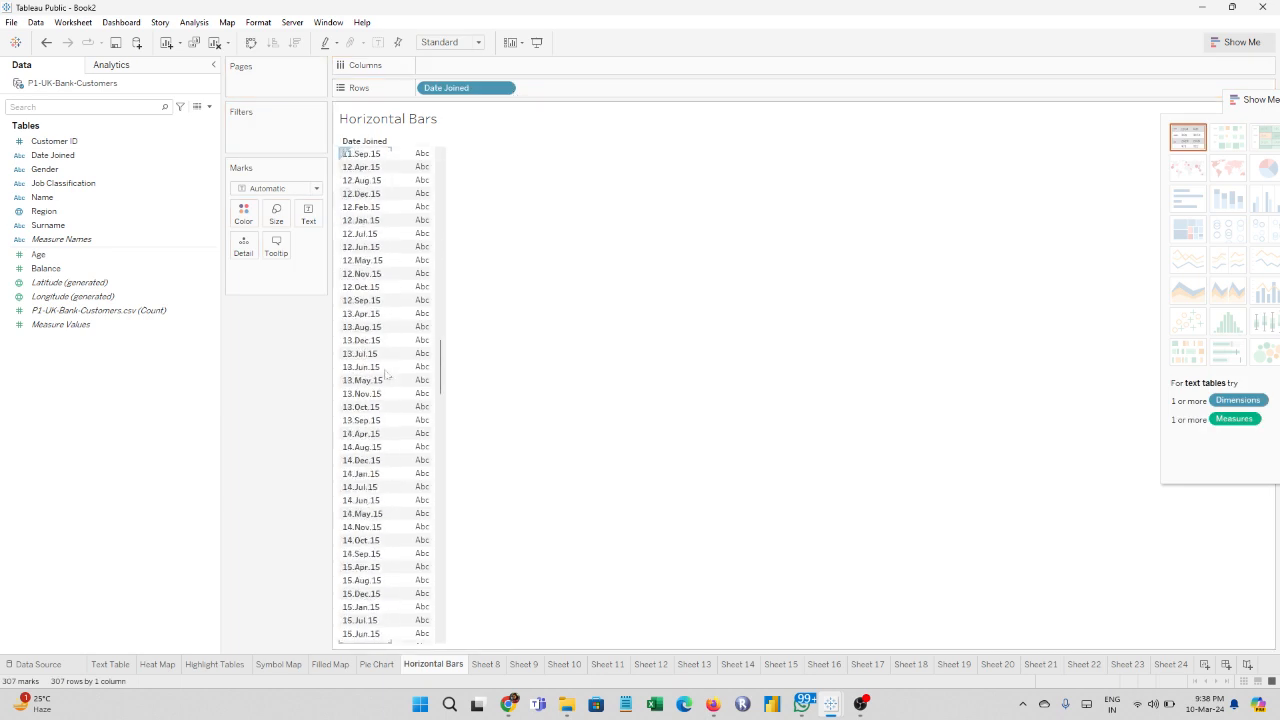
scroll(386, 374, "up", 20)
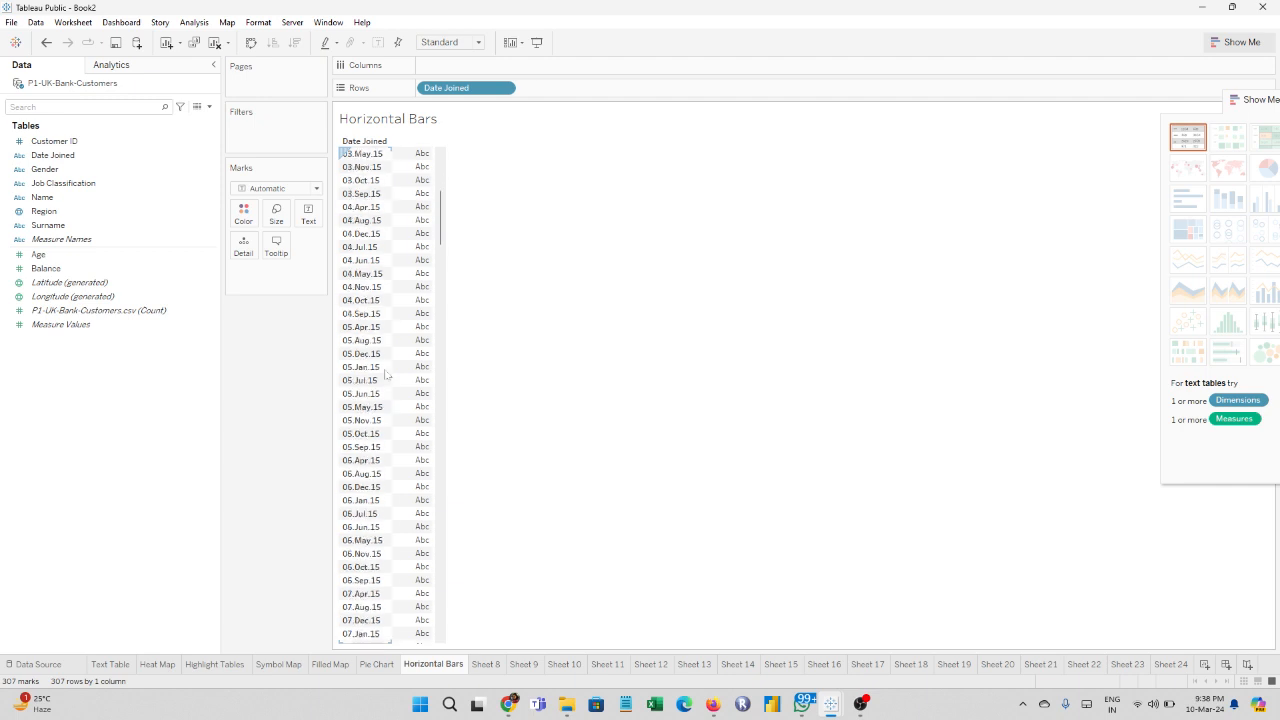
left_click(502, 89)
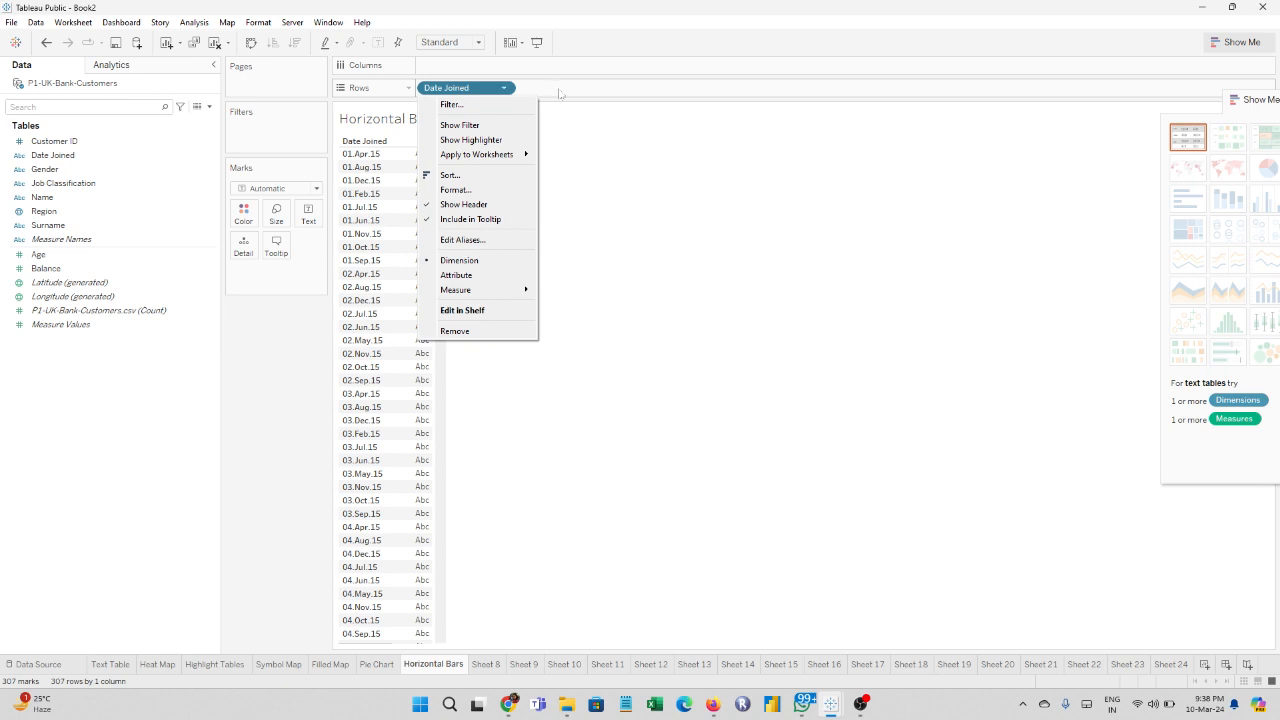
left_click(624, 122)
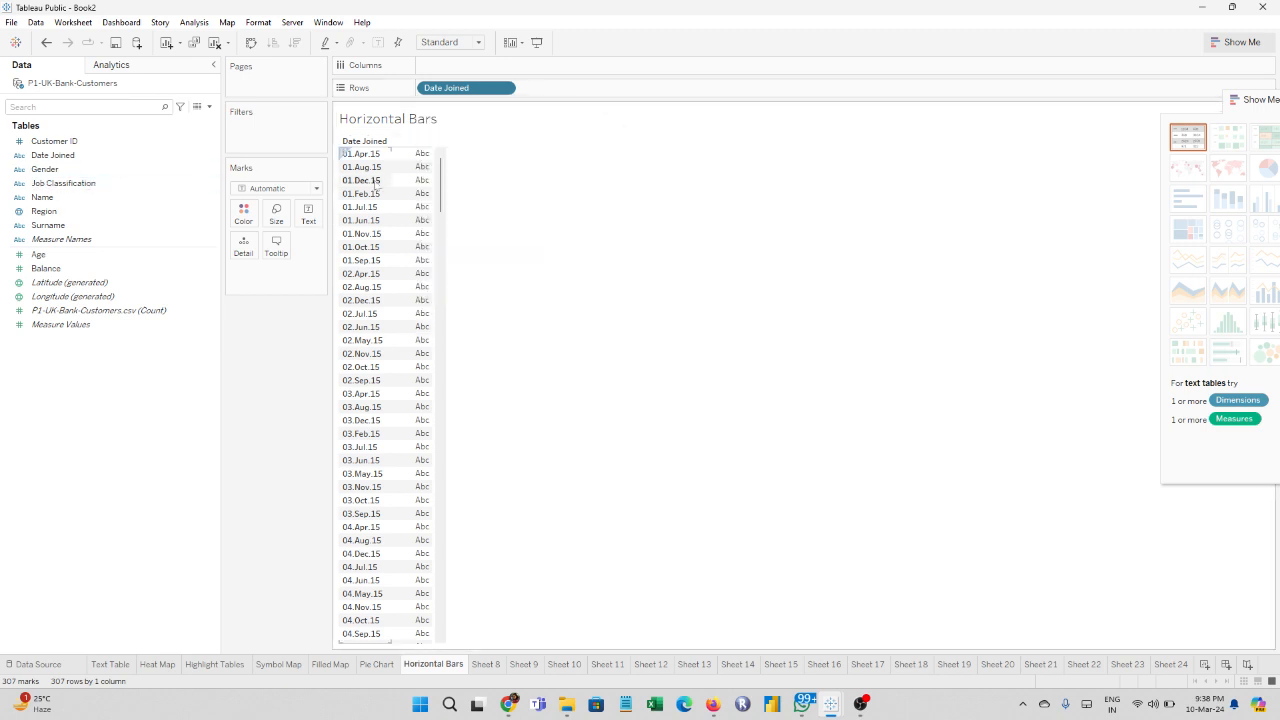
left_click_drag(478, 90, 32, 160)
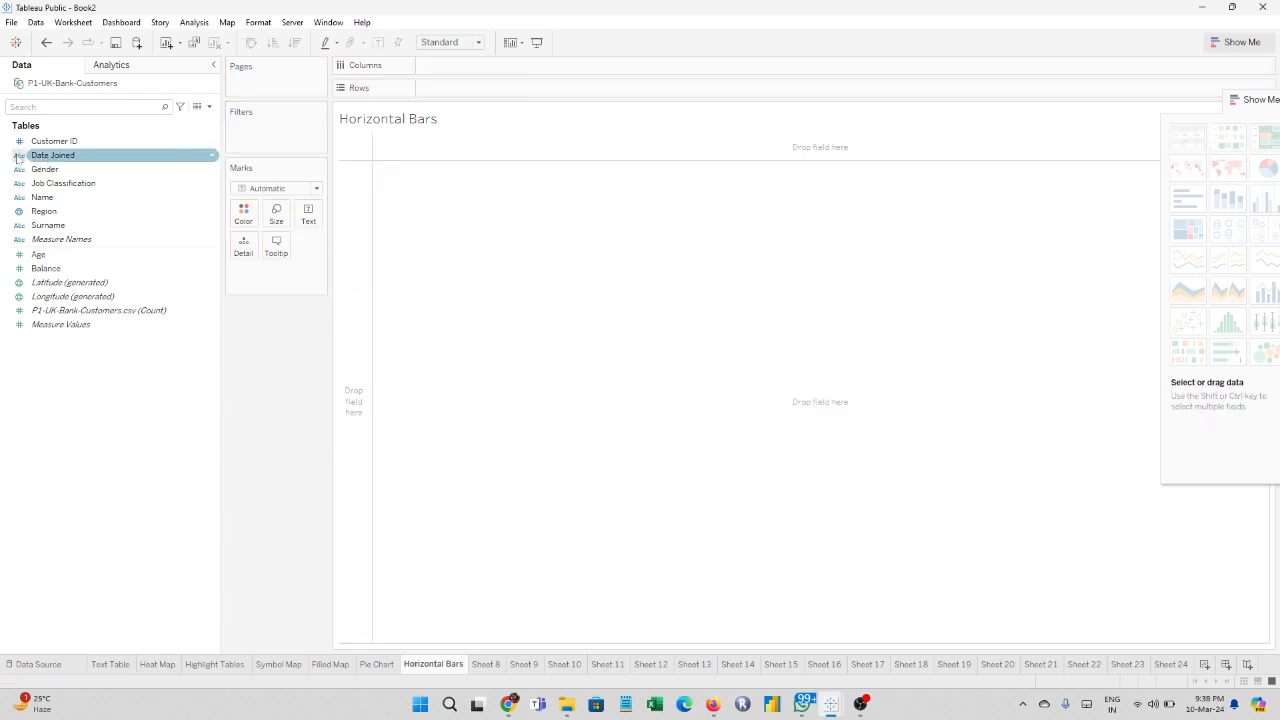
Step: Change the data type of Date Joined from String to Date and place the field in the rows
left_click(17, 157)
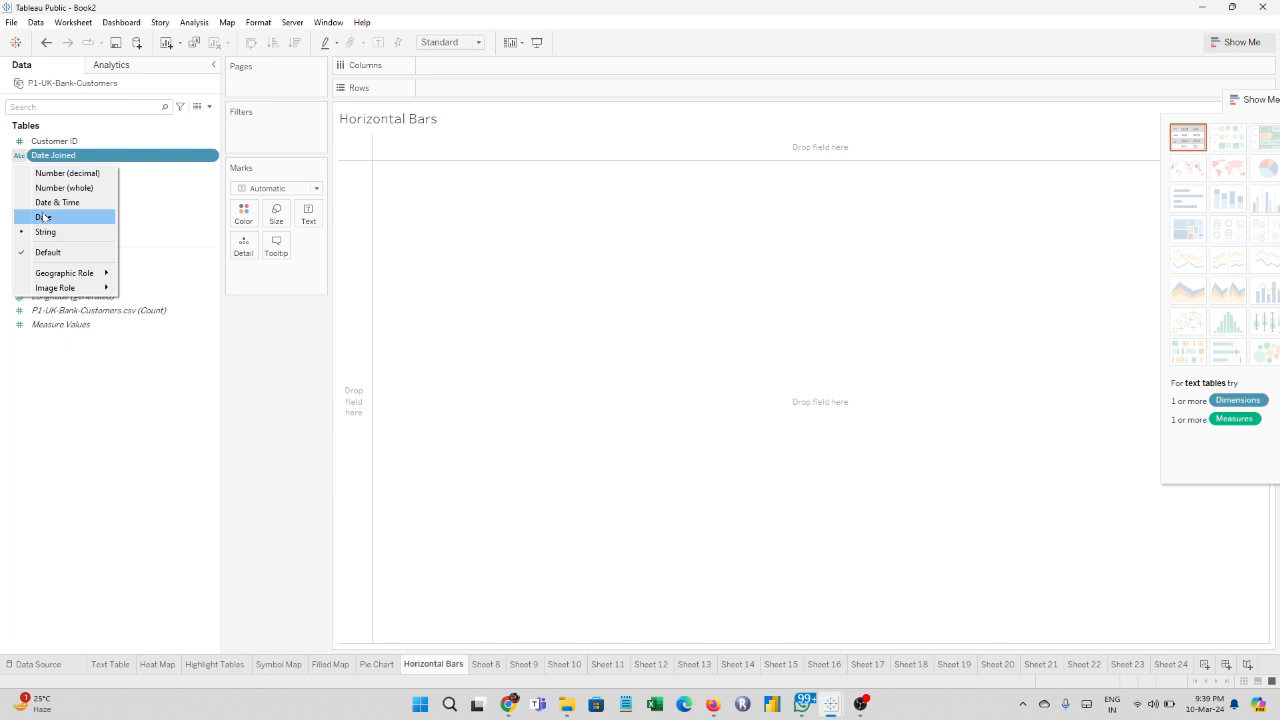
left_click(17, 158)
left_click(17, 159)
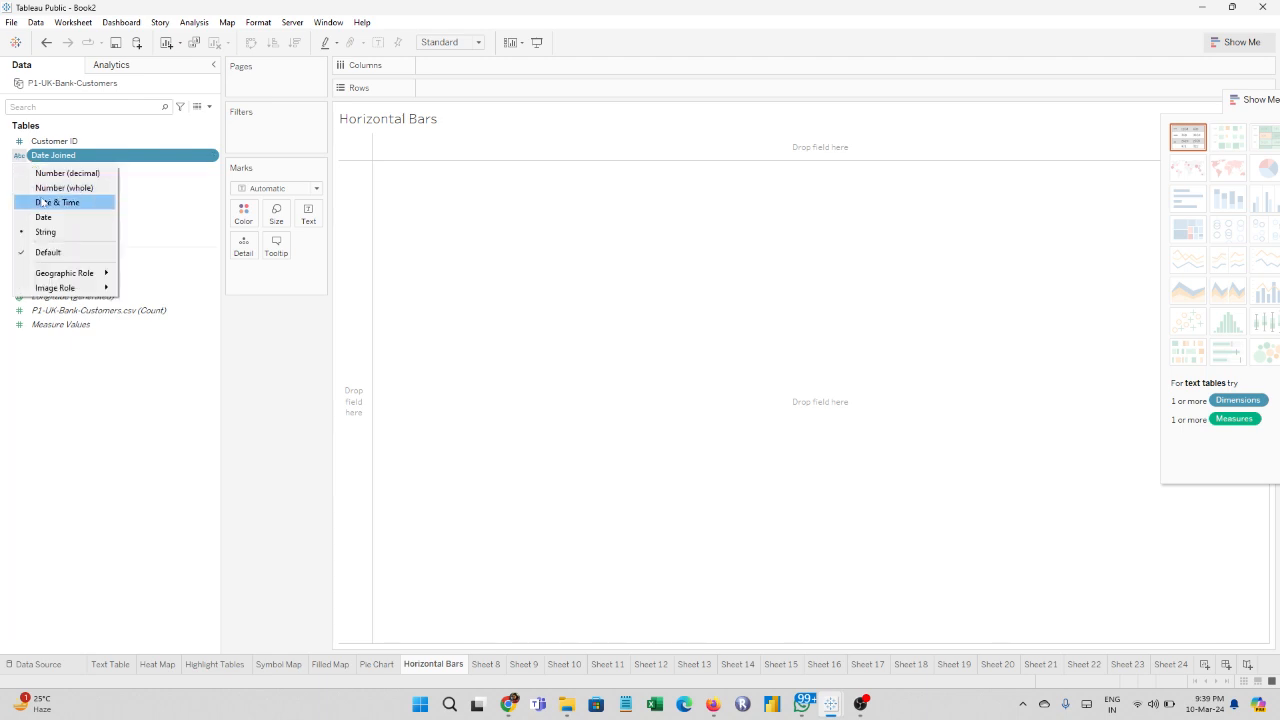
left_click(41, 217)
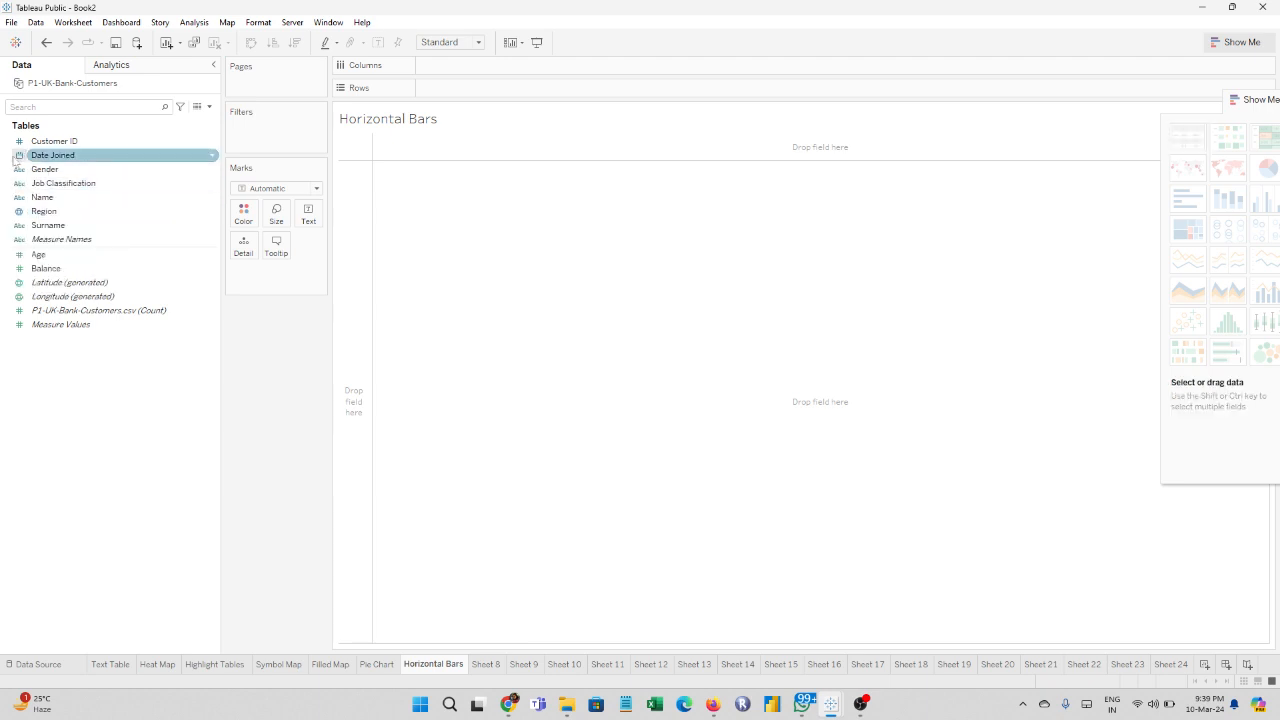
left_click_drag(40, 155, 462, 91)
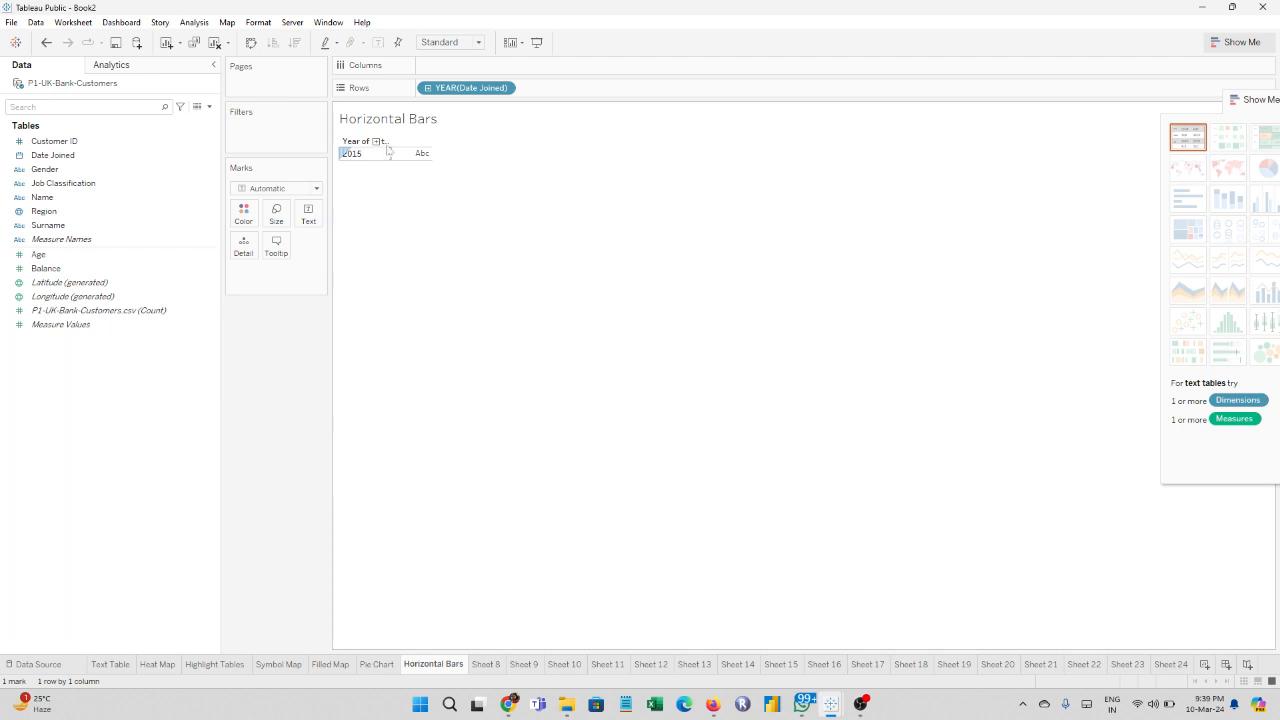
Step: Drill Date Joined in the rows down to month and remove its year and quarter levels
left_click_drag(391, 148, 525, 168)
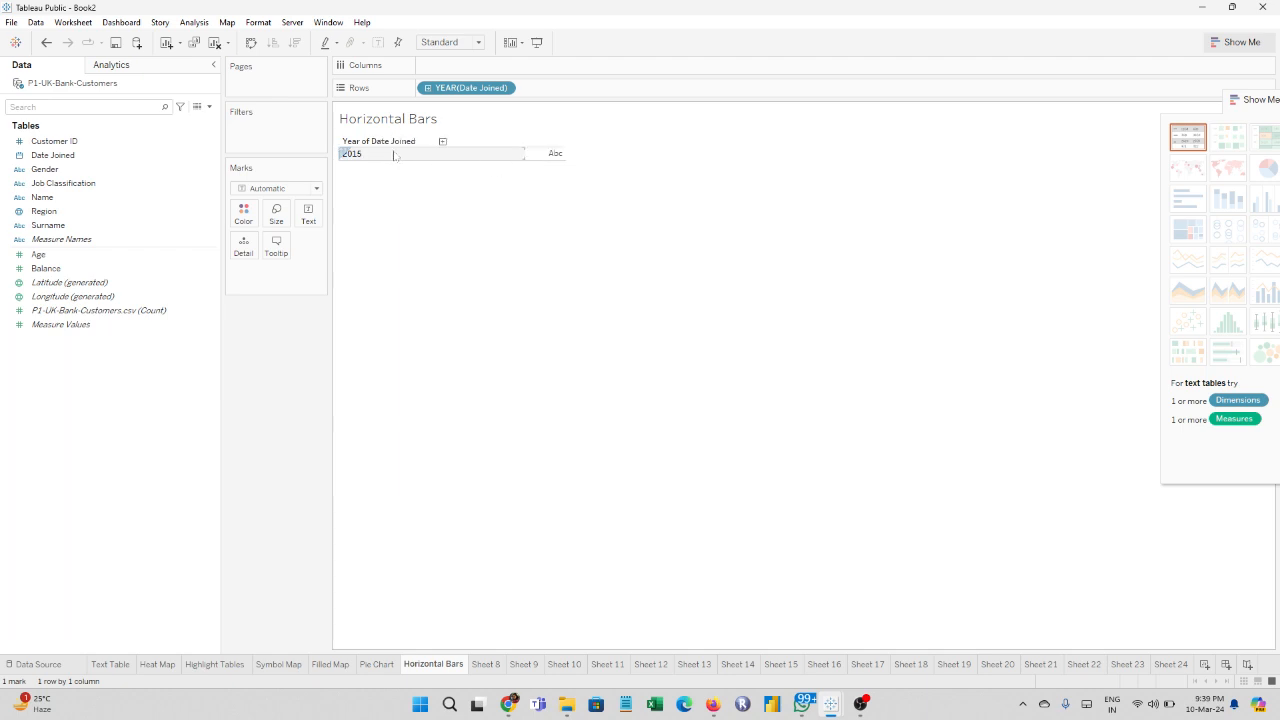
left_click(427, 88)
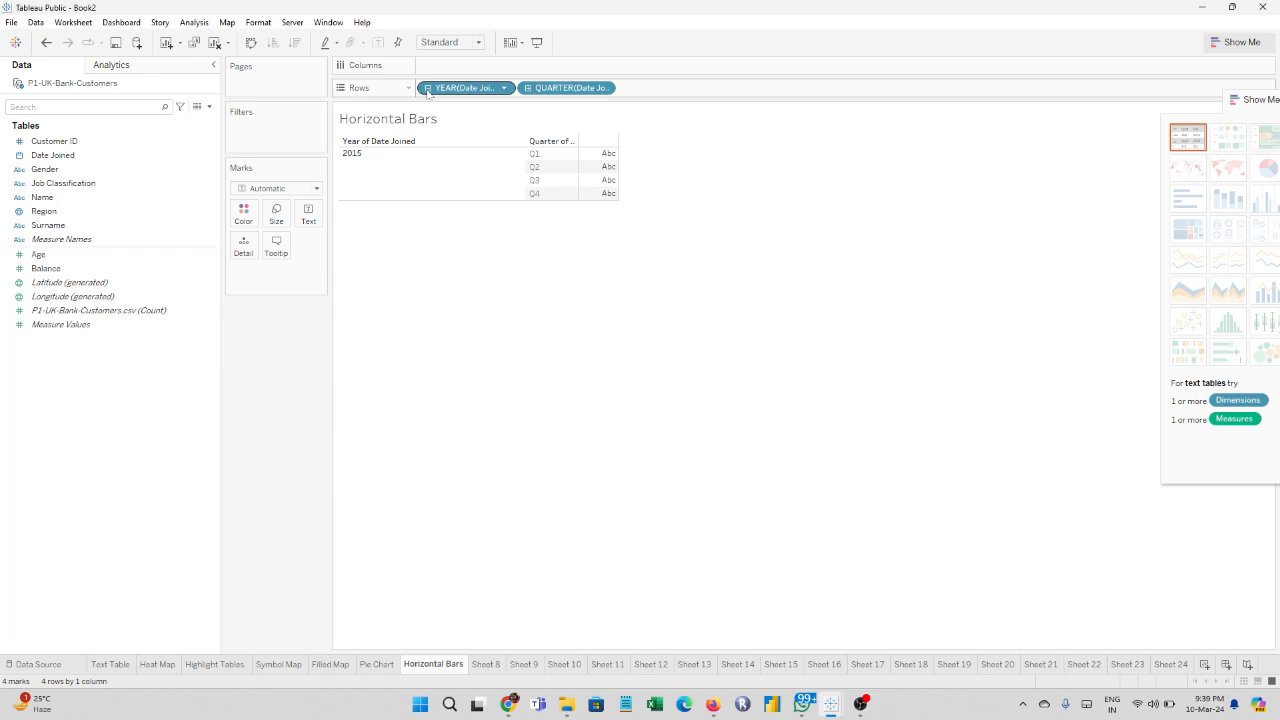
left_click(427, 88)
left_click(427, 88)
left_click(528, 88)
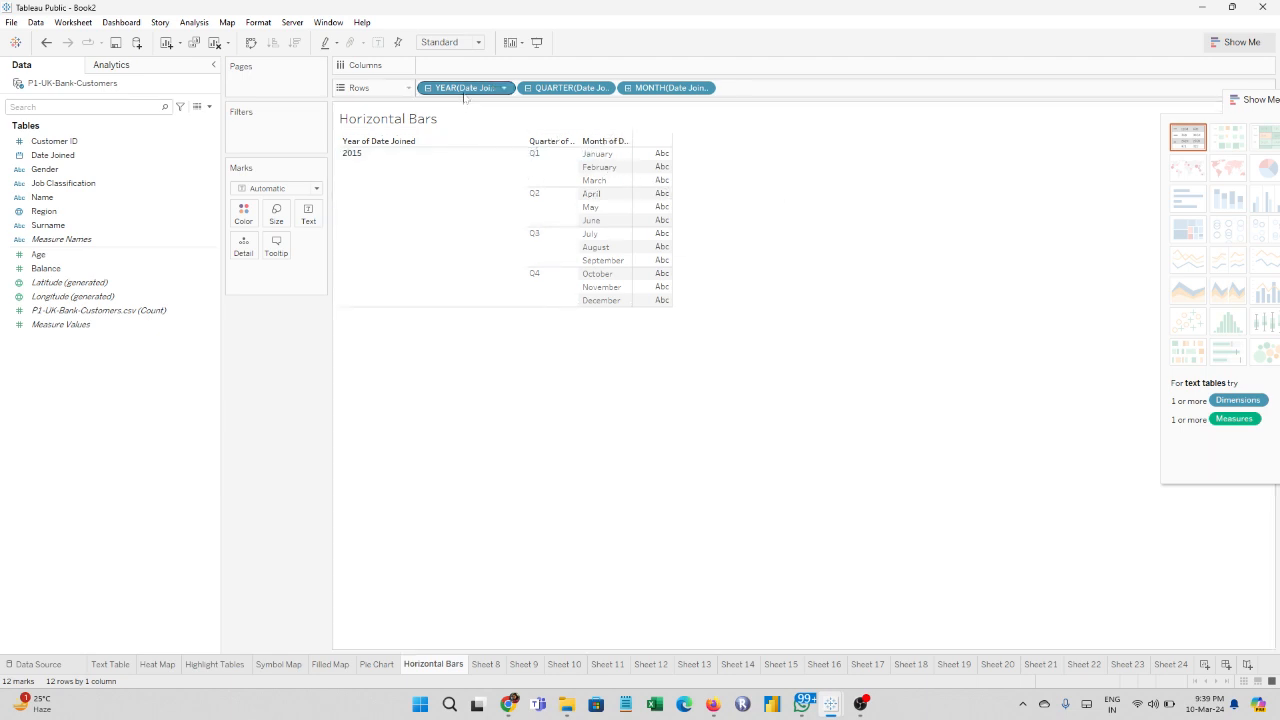
left_click_drag(464, 88, 137, 209)
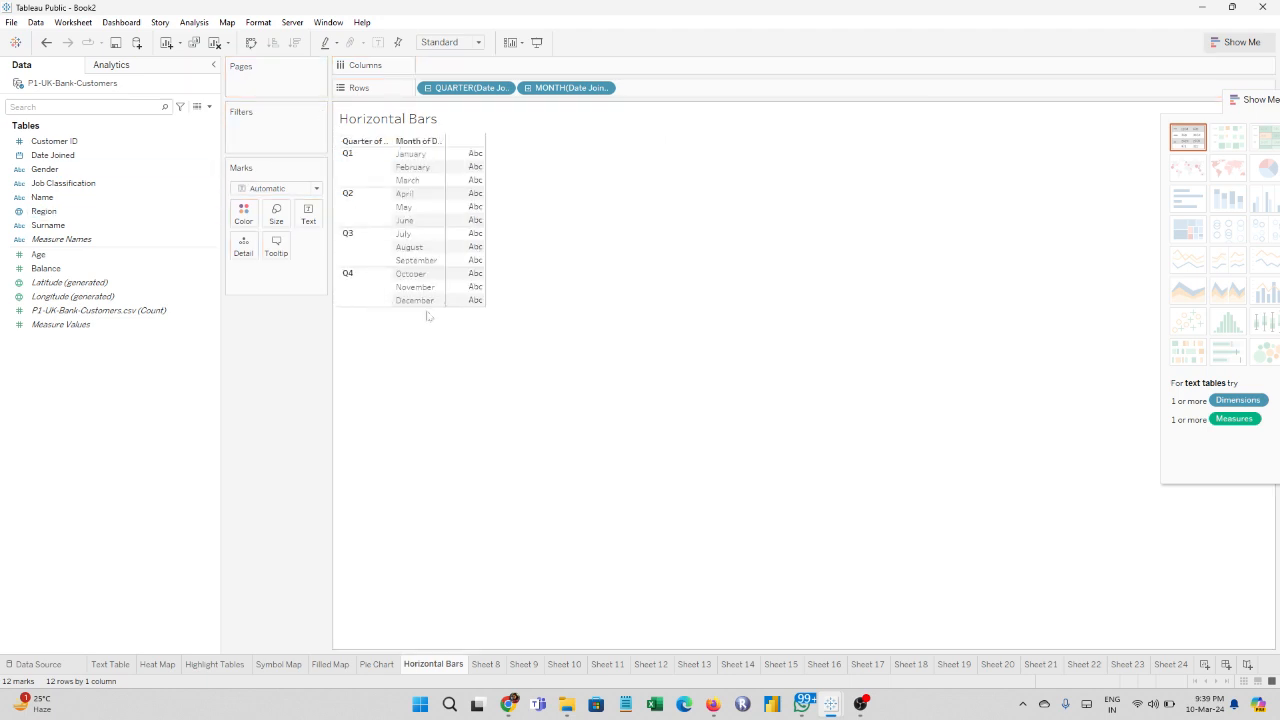
left_click_drag(452, 88, 60, 243)
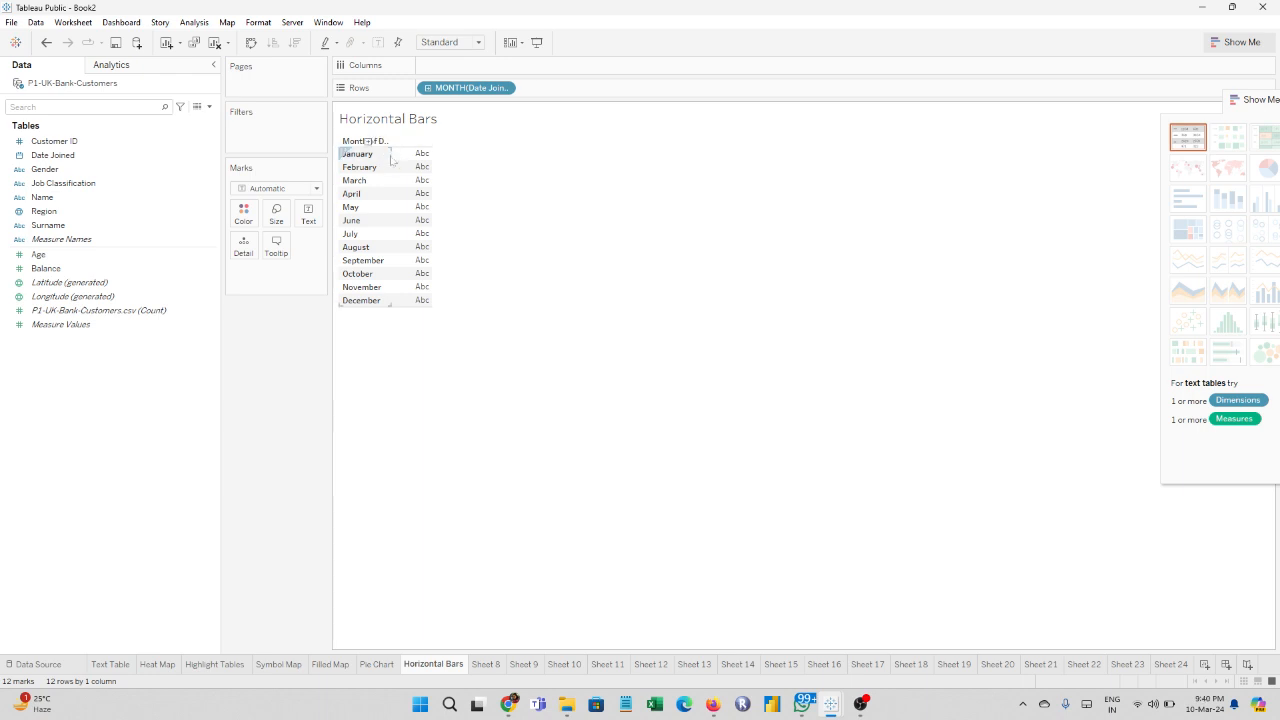
Step: Add the P1-UK-Bank-Customers.csv count to the month table, turn it into horizontal bars and hide the chart type chooser
left_click_drag(100, 310, 416, 193)
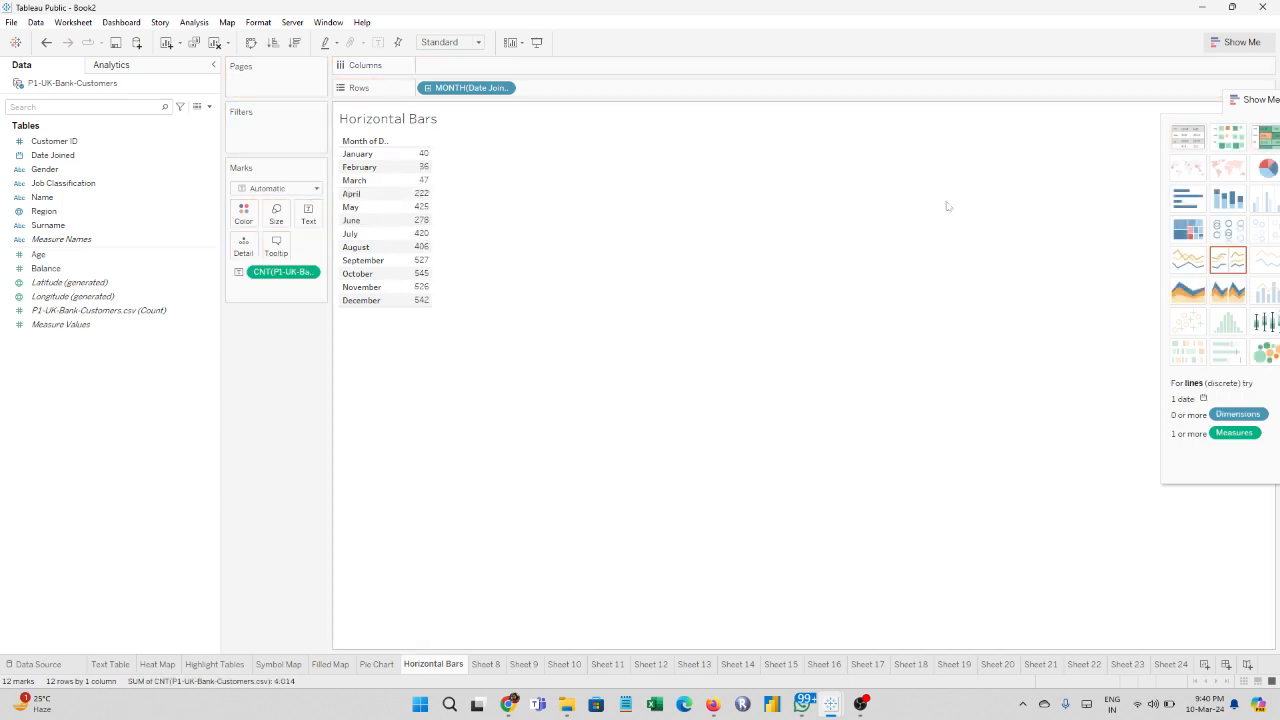
left_click(1186, 201)
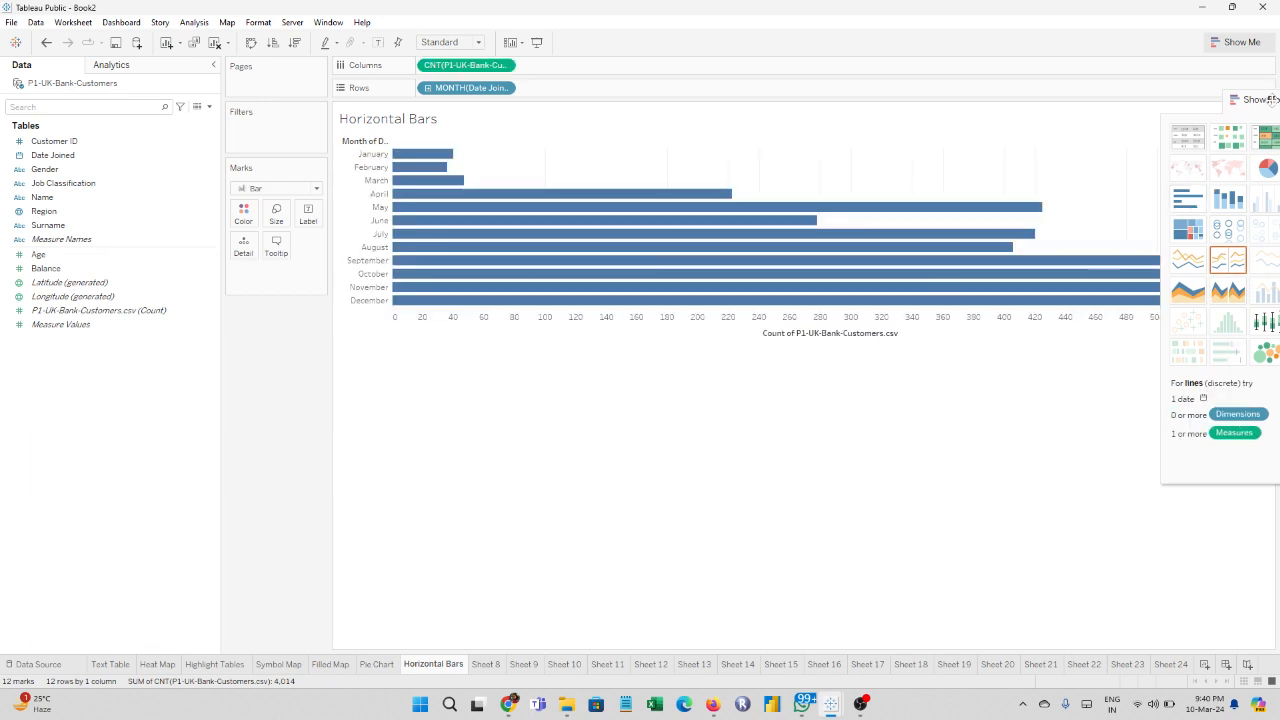
left_click_drag(1270, 99, 1160, 173)
left_click(1180, 176)
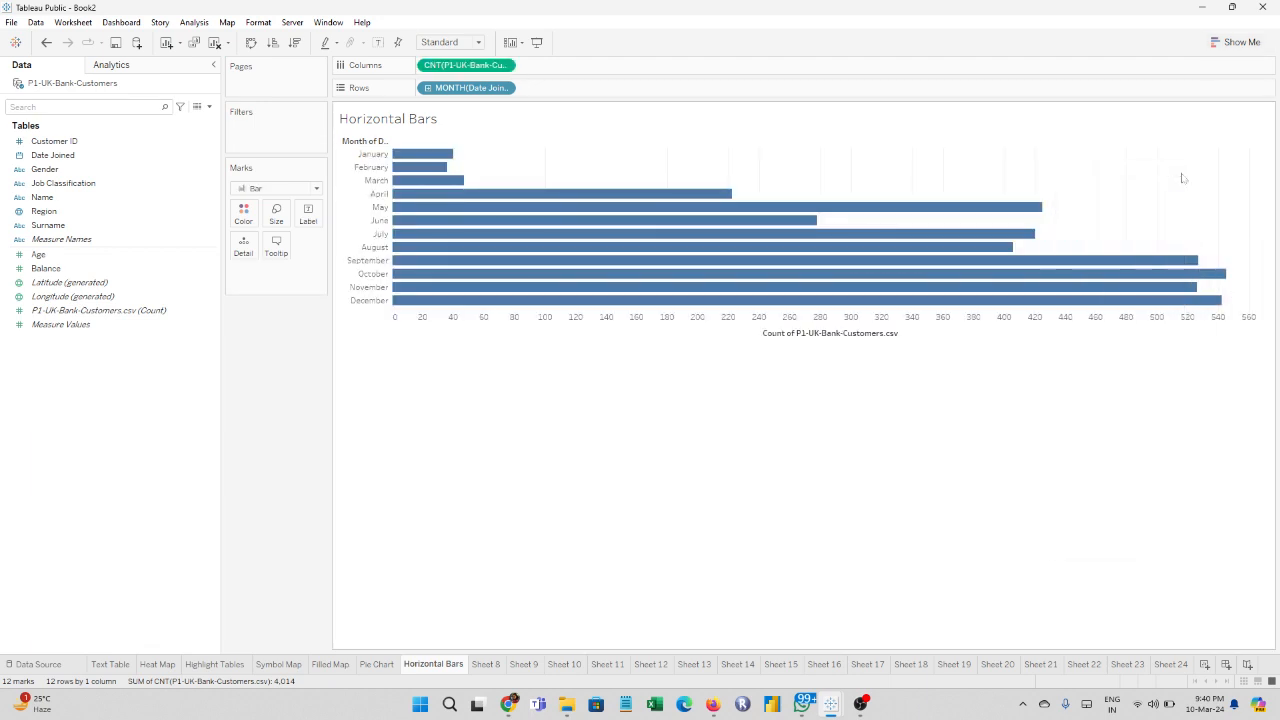
Step: Sort the month bars in descending order of customer count and fit the chart, with wider month headers, to Entire View
left_click(295, 43)
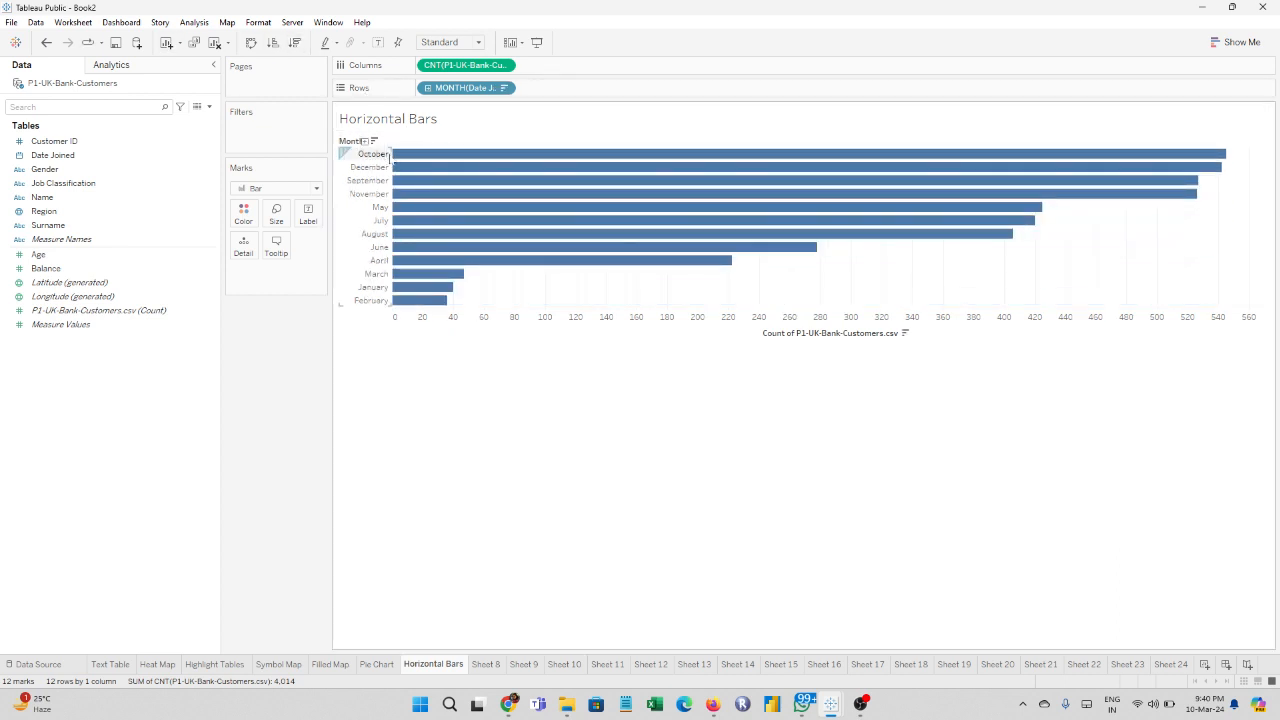
left_click_drag(390, 157, 414, 160)
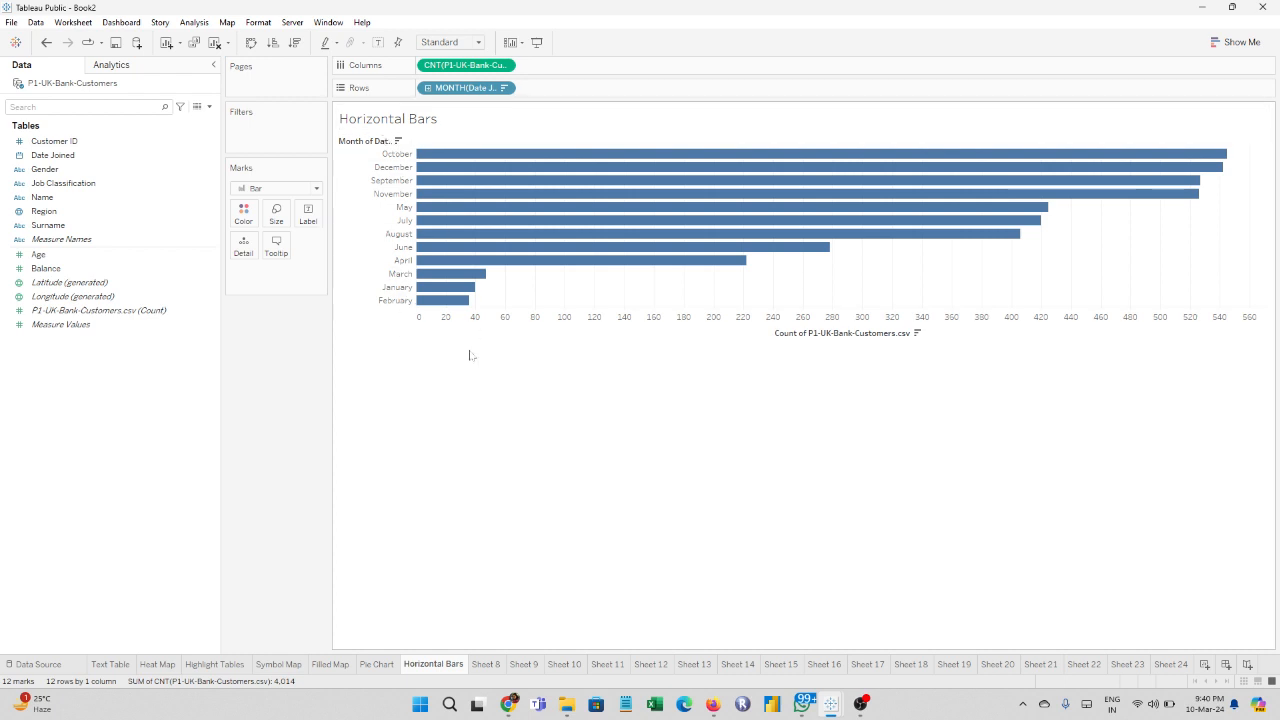
left_click(480, 44)
left_click(459, 89)
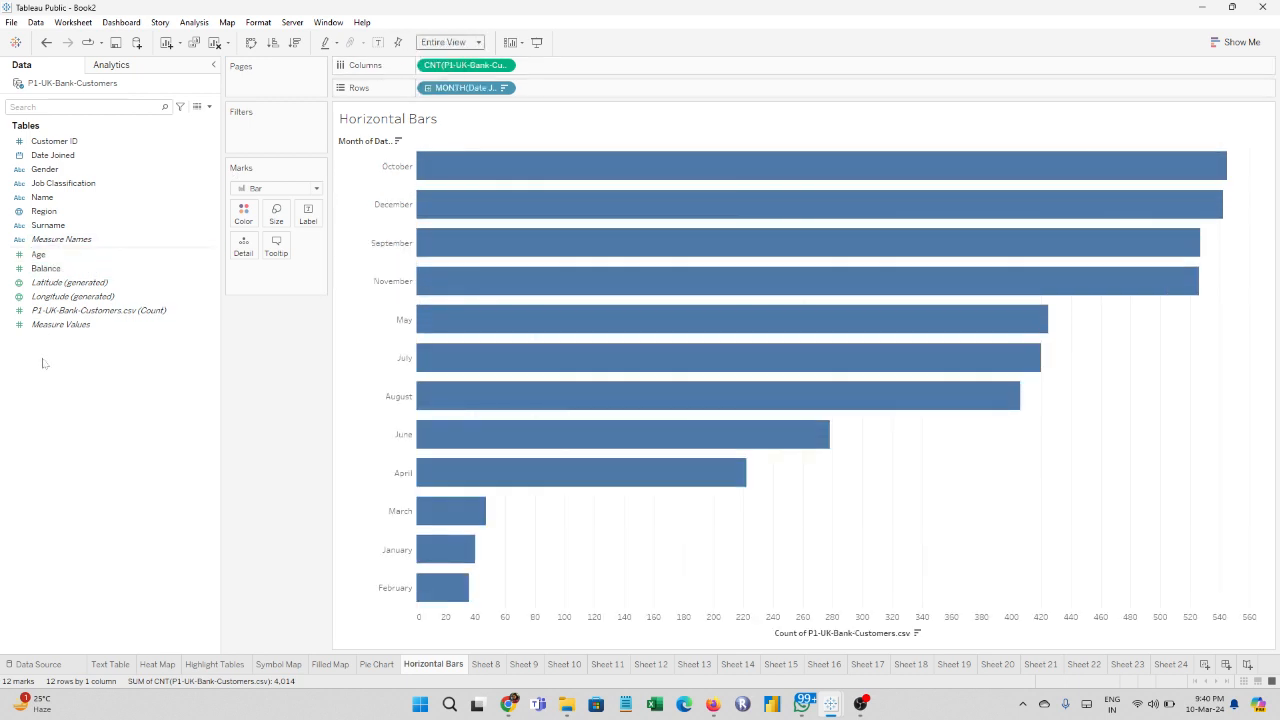
Step: Color the bars by the year of Date Joined
left_click(59, 158)
left_click_drag(59, 158, 250, 221)
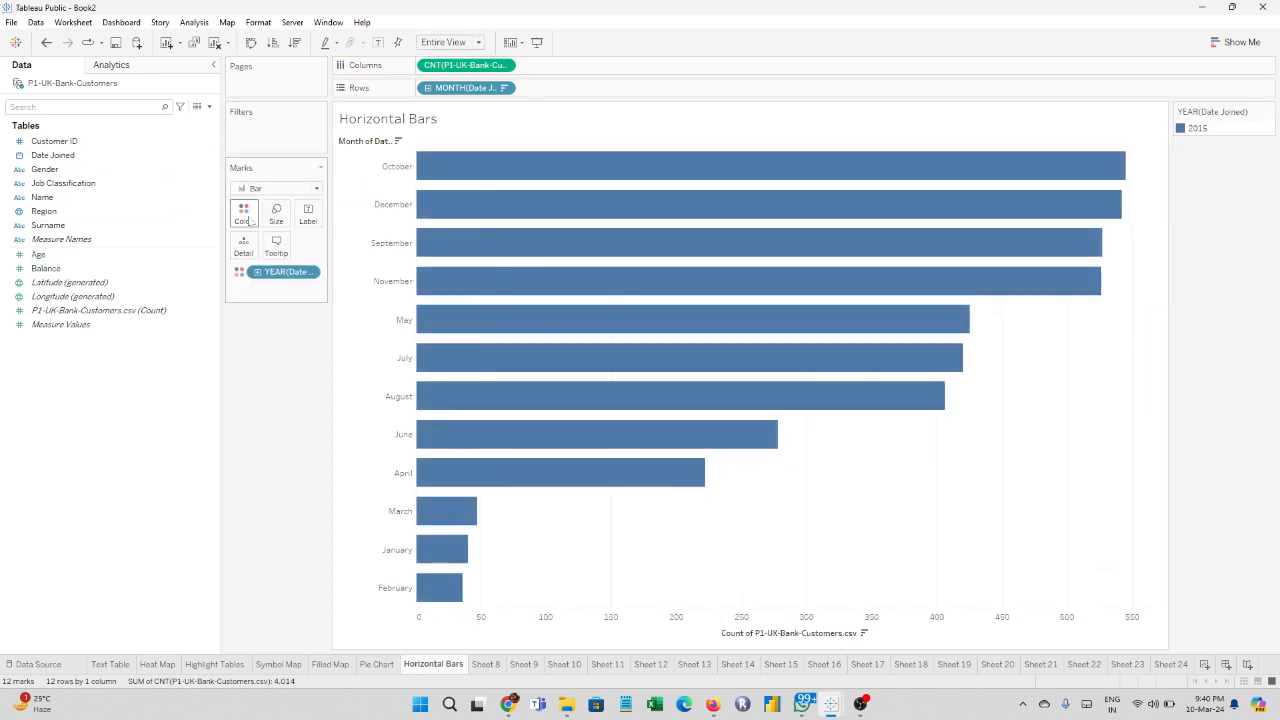
left_click(215, 157)
right_click(215, 158)
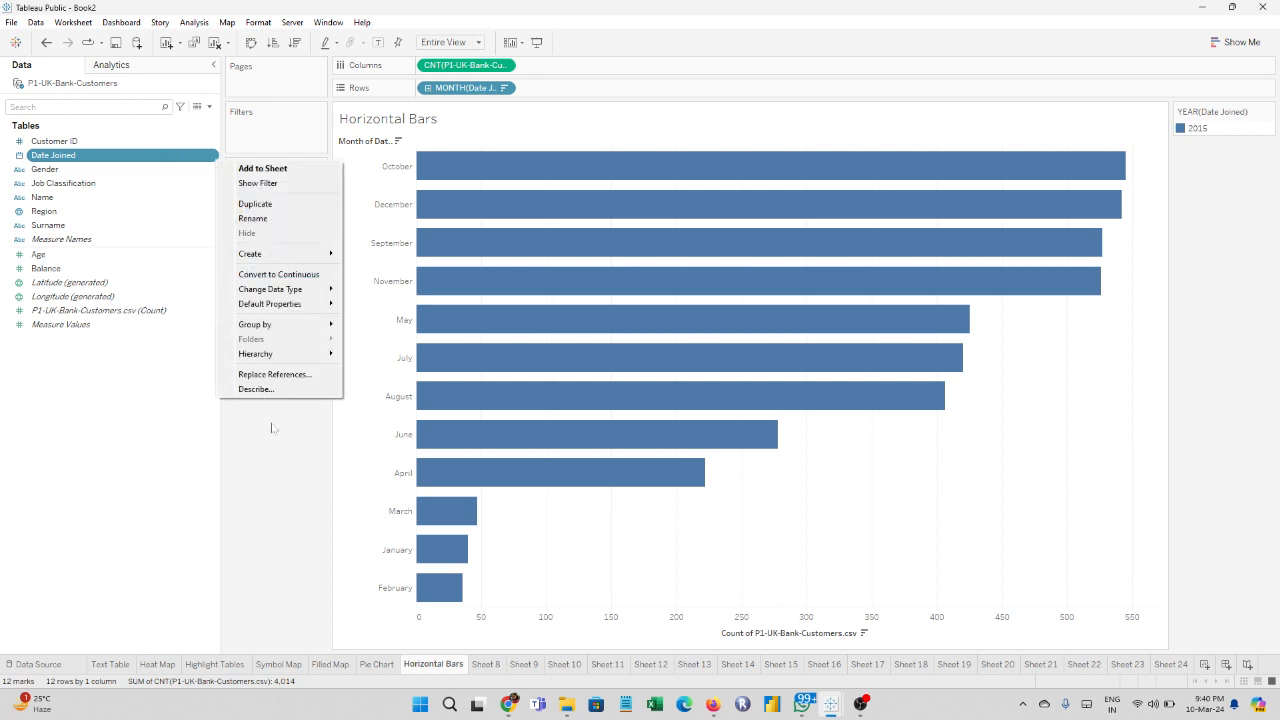
left_click(266, 460)
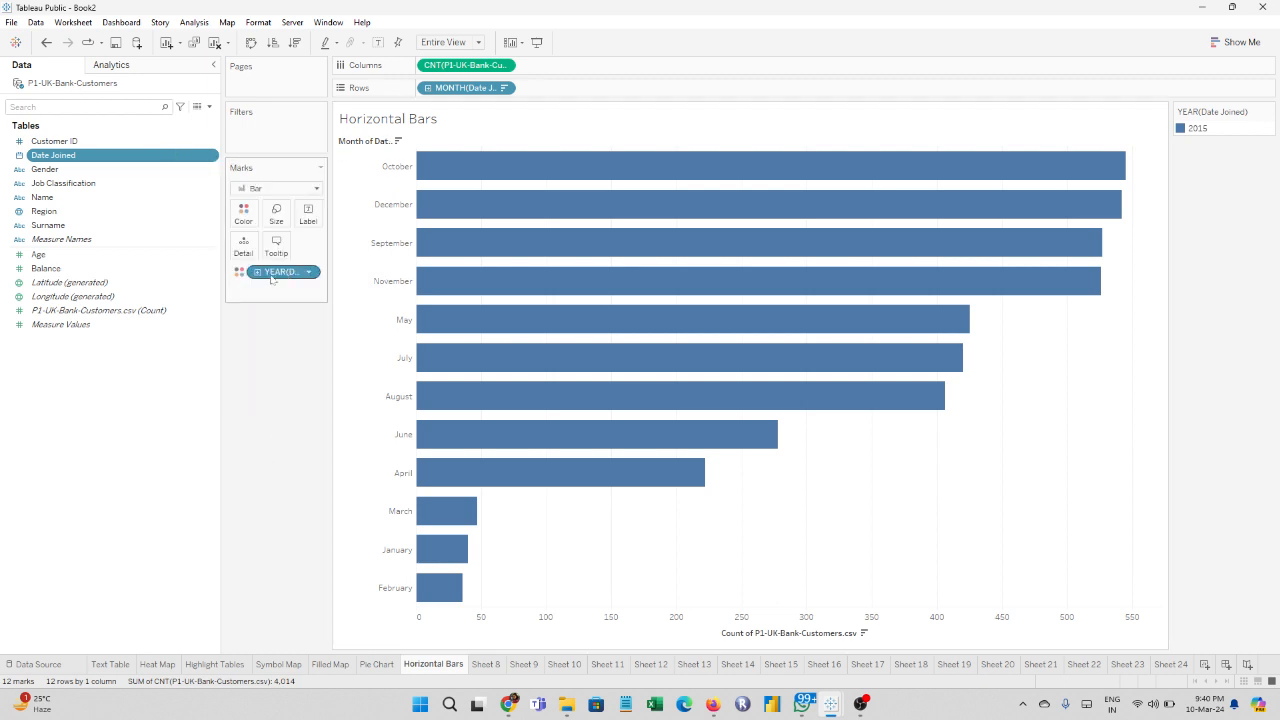
Step: Drill the Date Joined color field down to month, remove its year and quarter levels, and color the bars by month
mouse_move(272, 272)
left_mouse_down()
mouse_move(272, 210)
mouse_move(268, 270)
left_mouse_up()
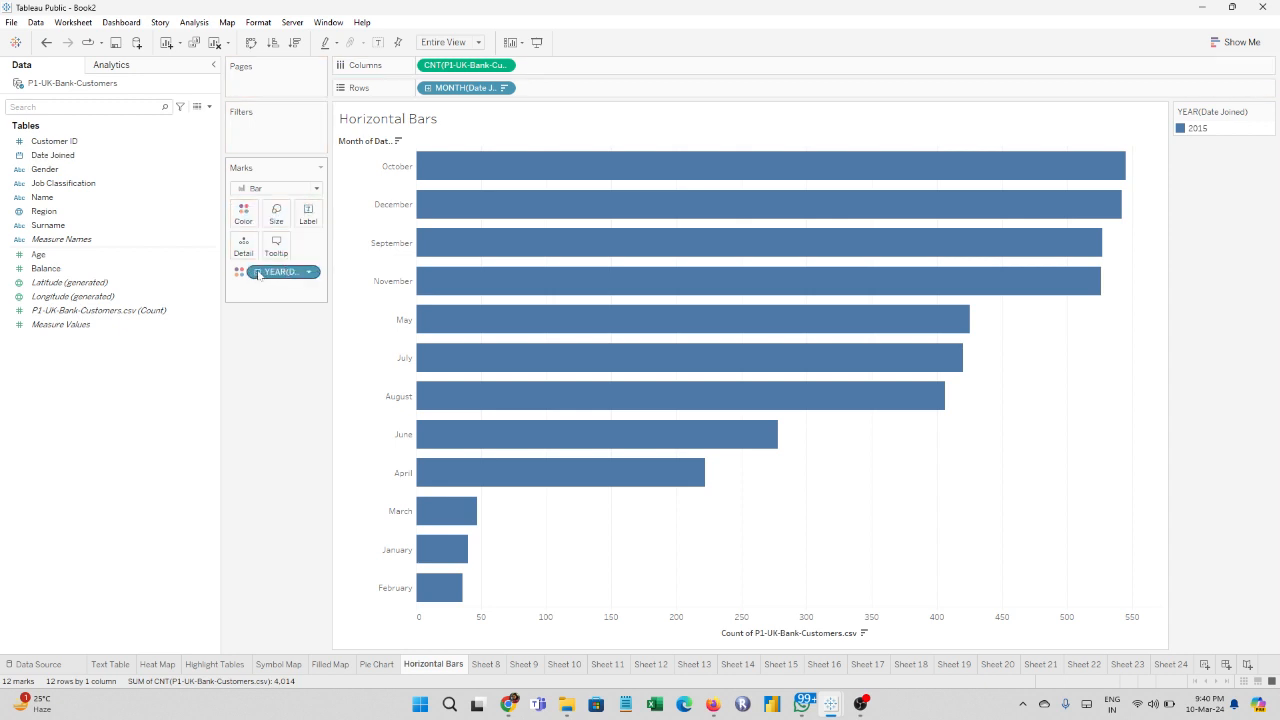
left_click(258, 272)
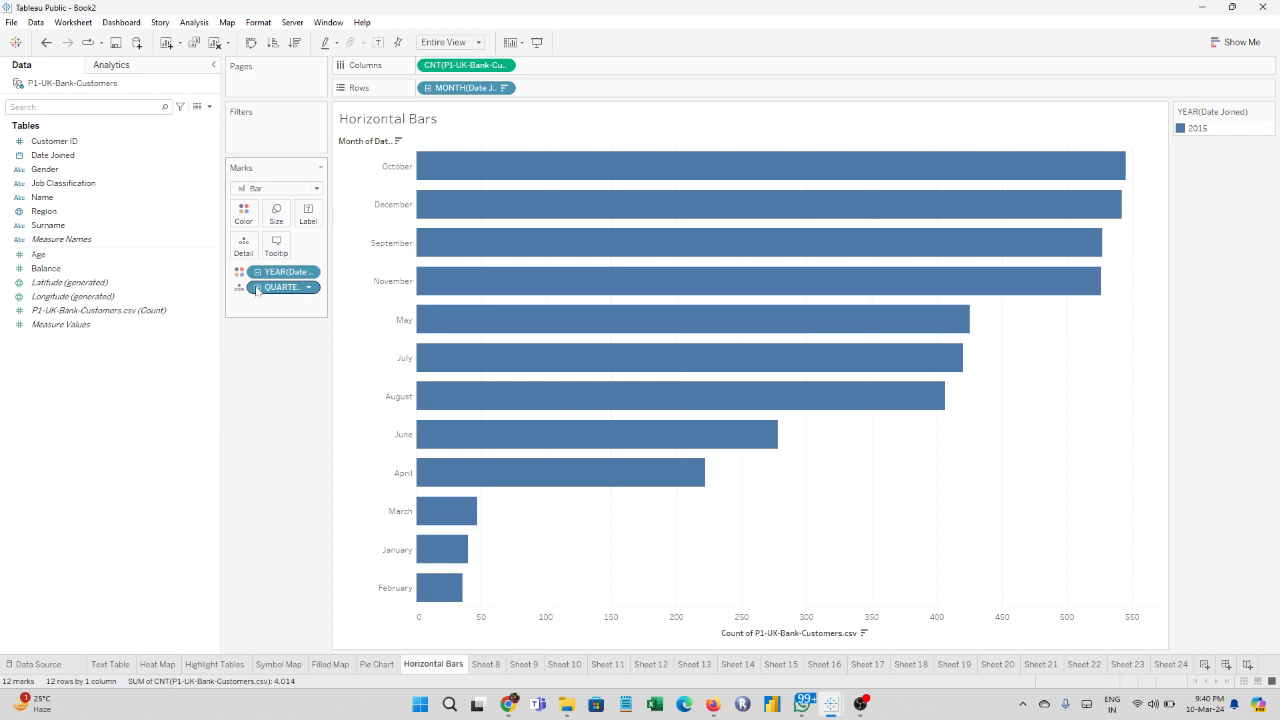
left_click(257, 288)
left_click_drag(270, 292, 80, 310)
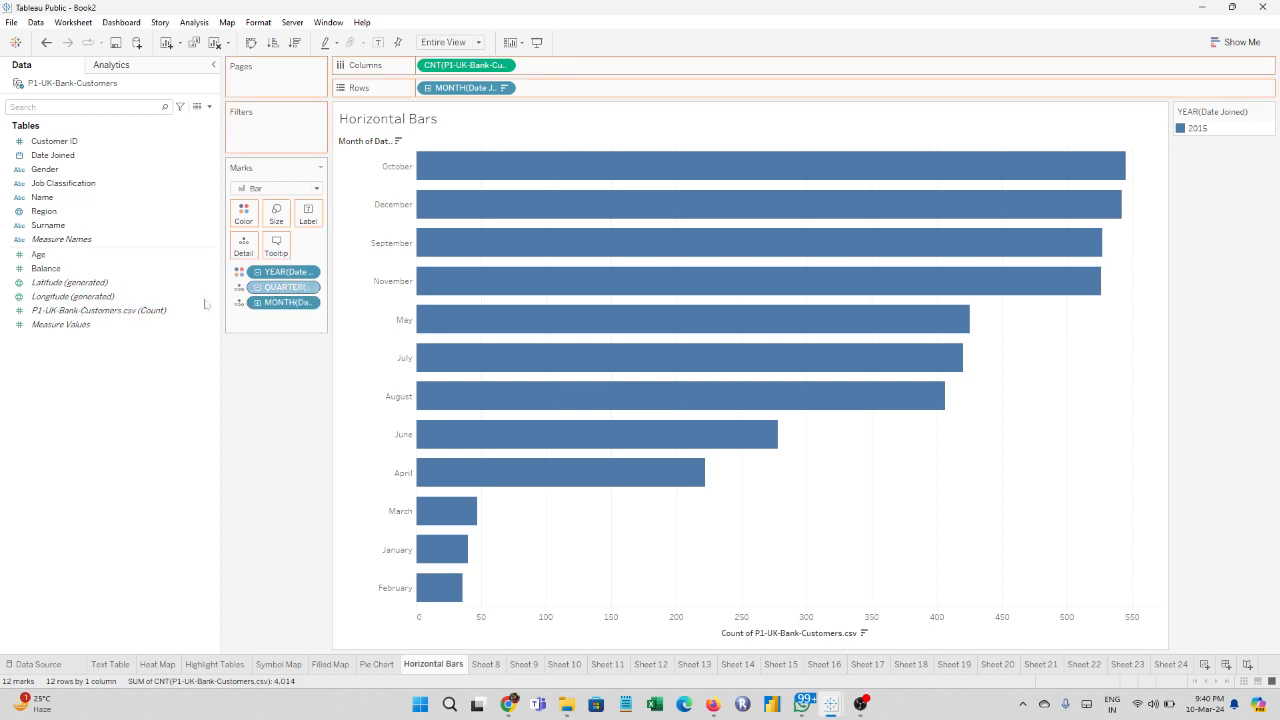
left_click_drag(285, 272, 40, 255)
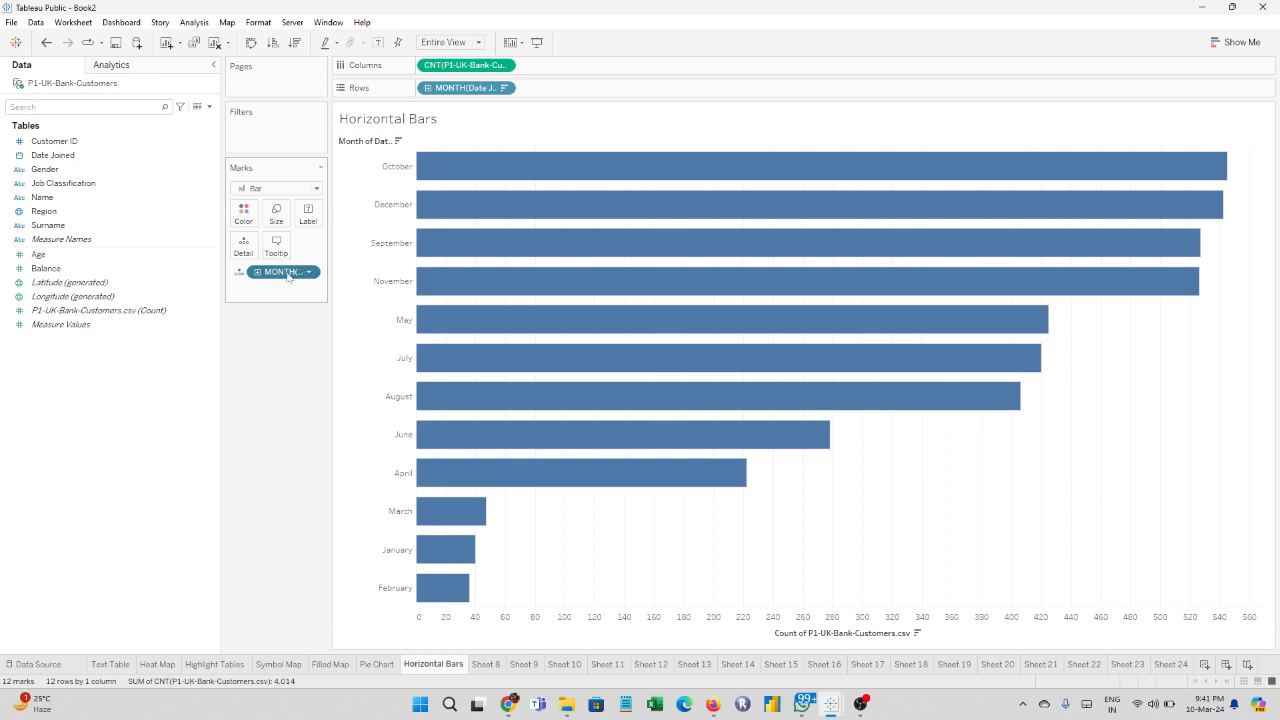
left_click_drag(287, 275, 246, 216)
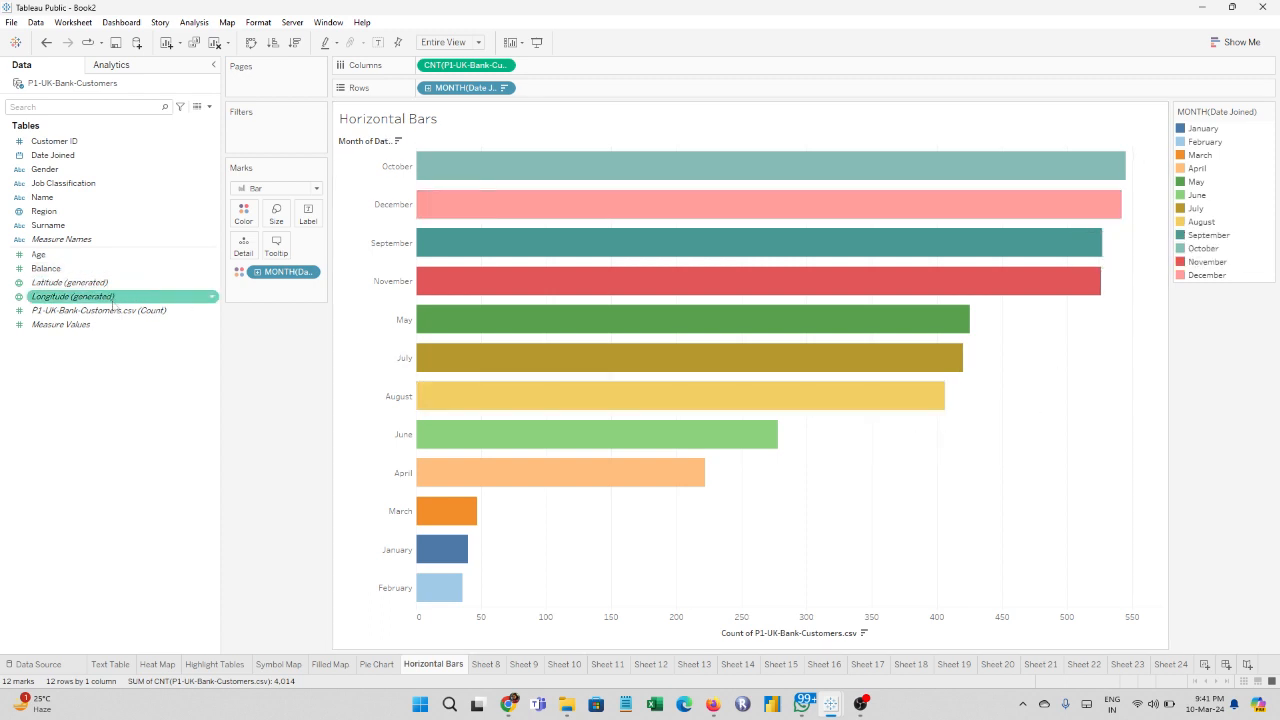
Step: Label the bars with the P1-UK-Bank-Customers.csv count and set the labels' horizontal alignment to Center
left_click_drag(112, 302, 316, 216)
mouse_move(1100, 178)
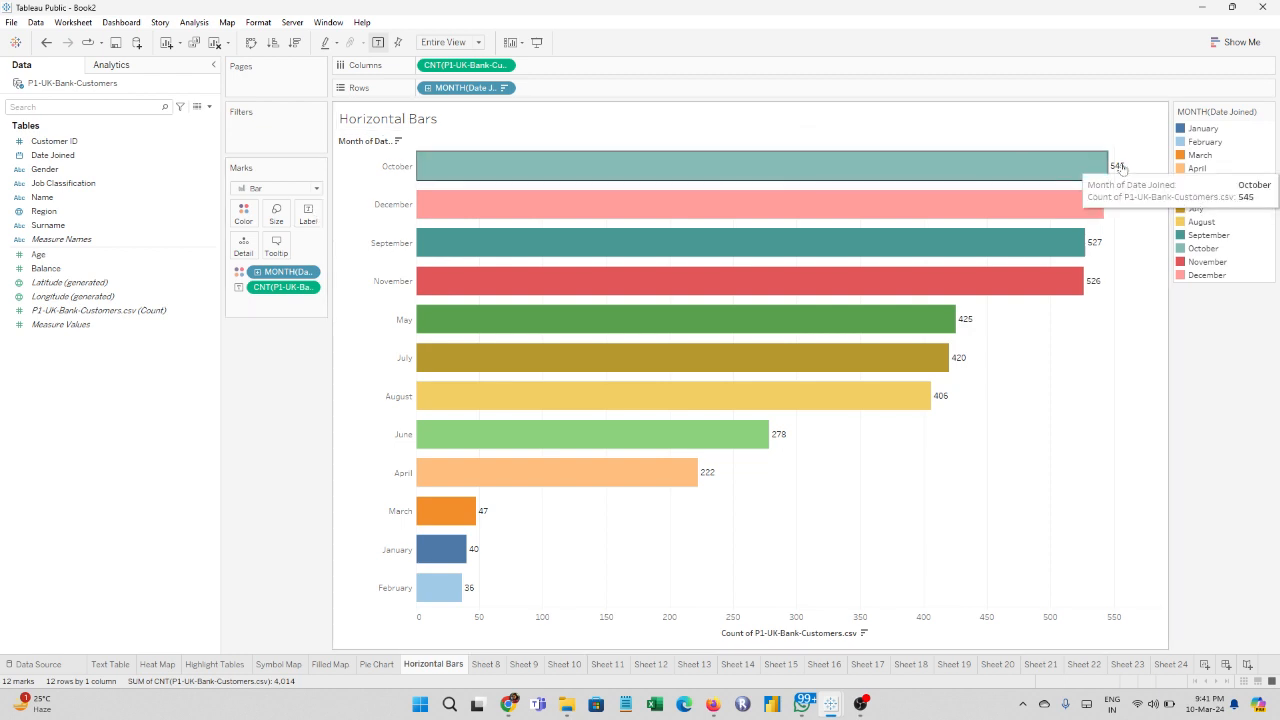
left_click(308, 218)
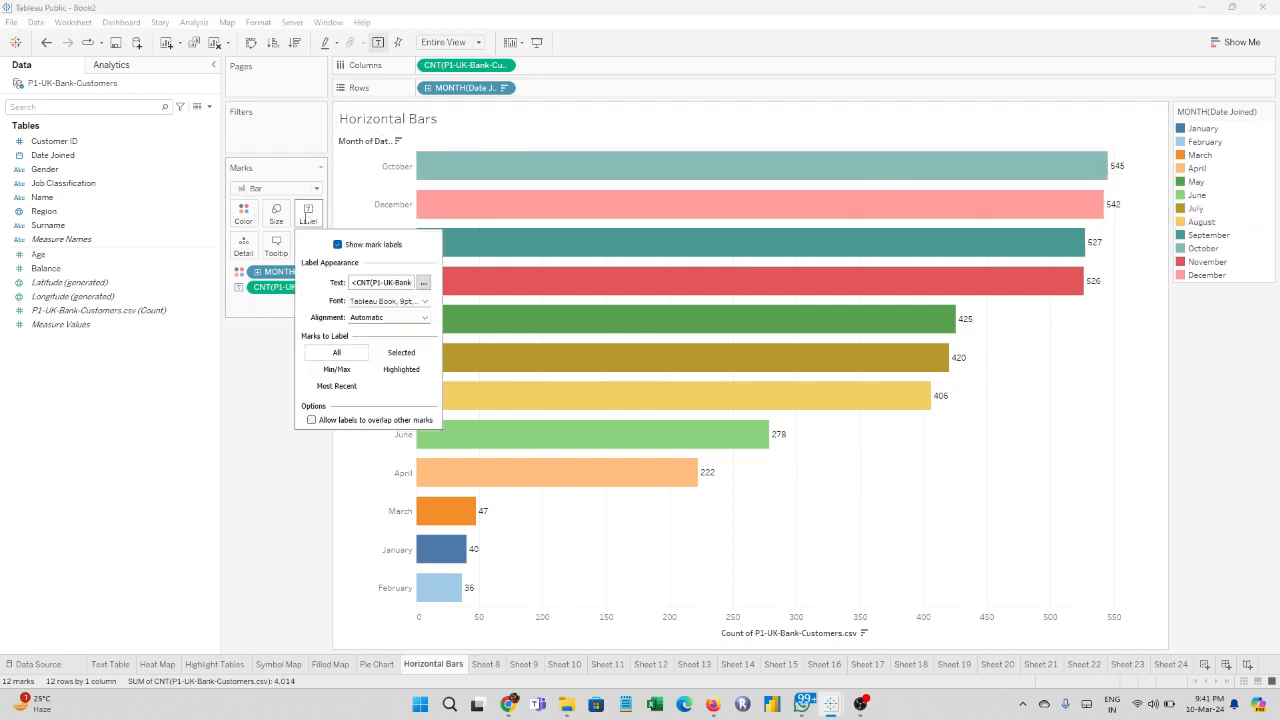
left_click(423, 318)
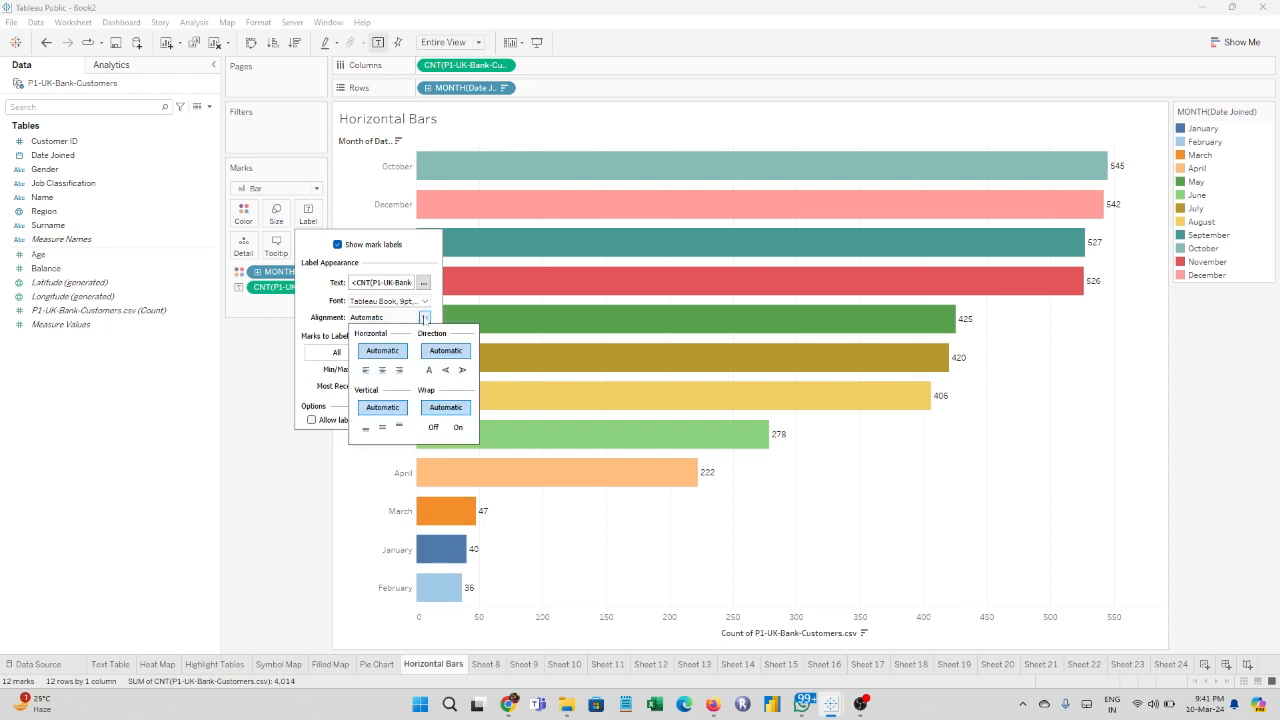
left_click(382, 370)
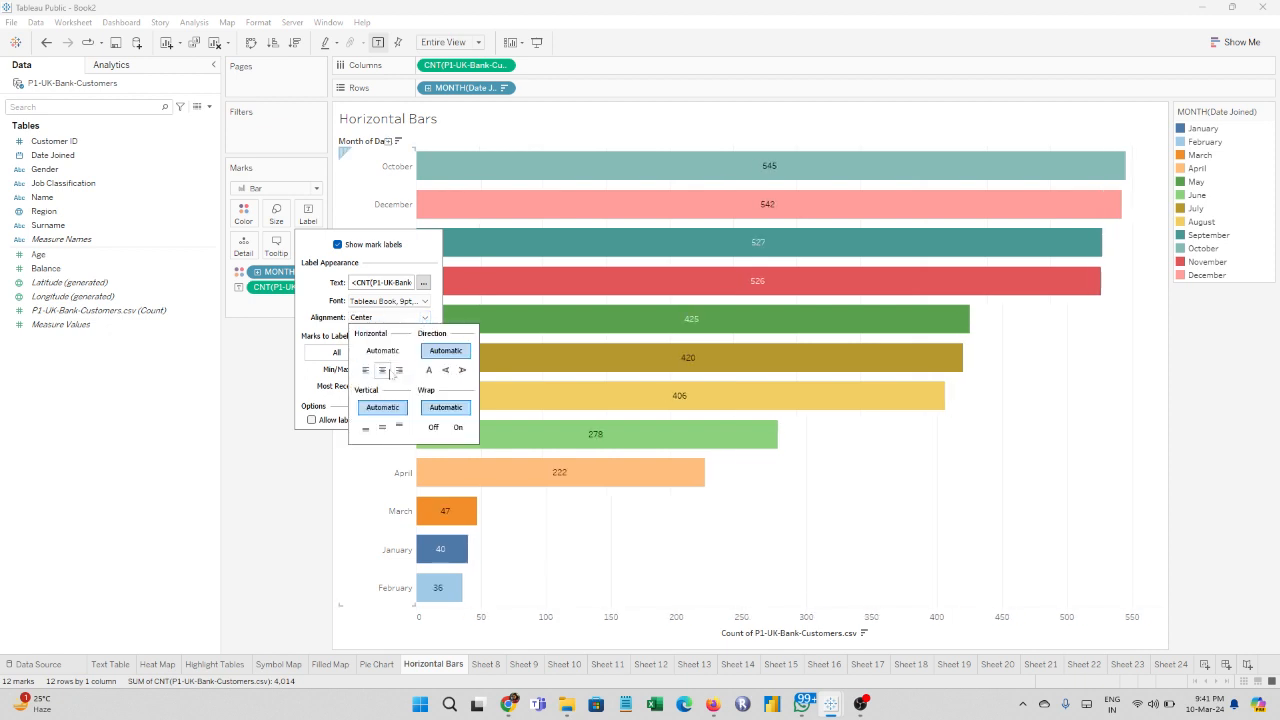
left_click(399, 371)
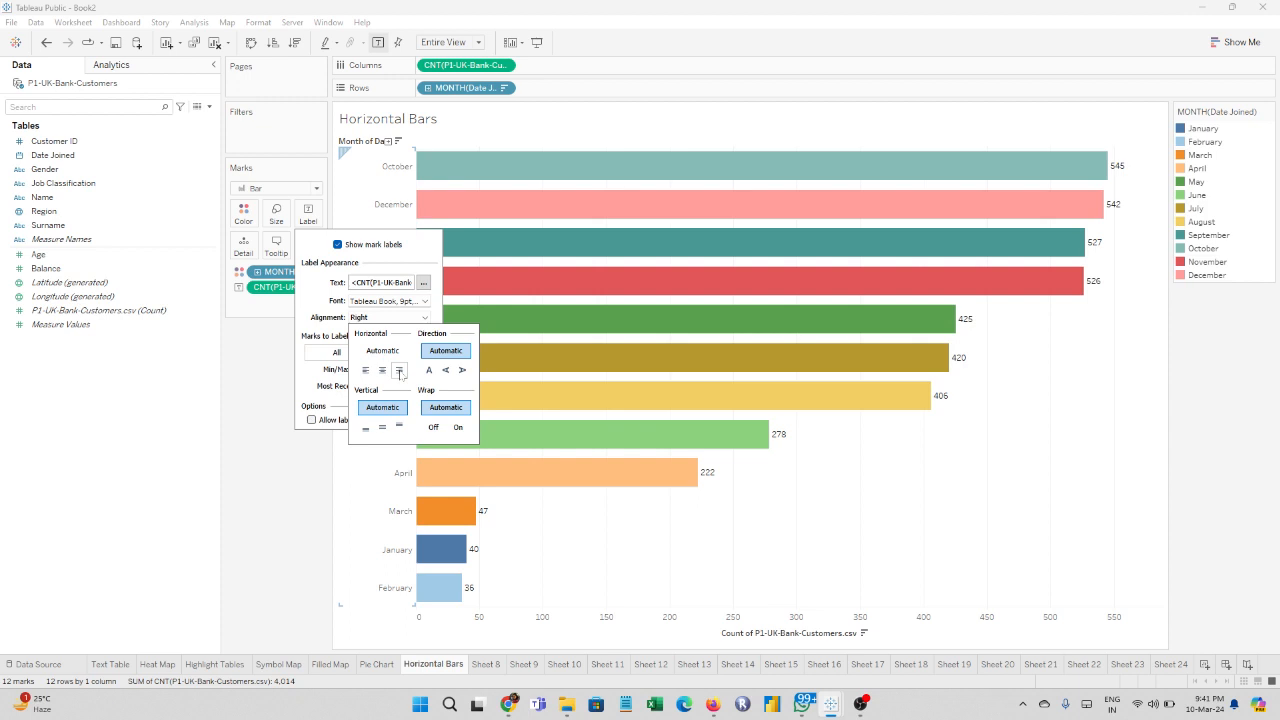
left_click(366, 370)
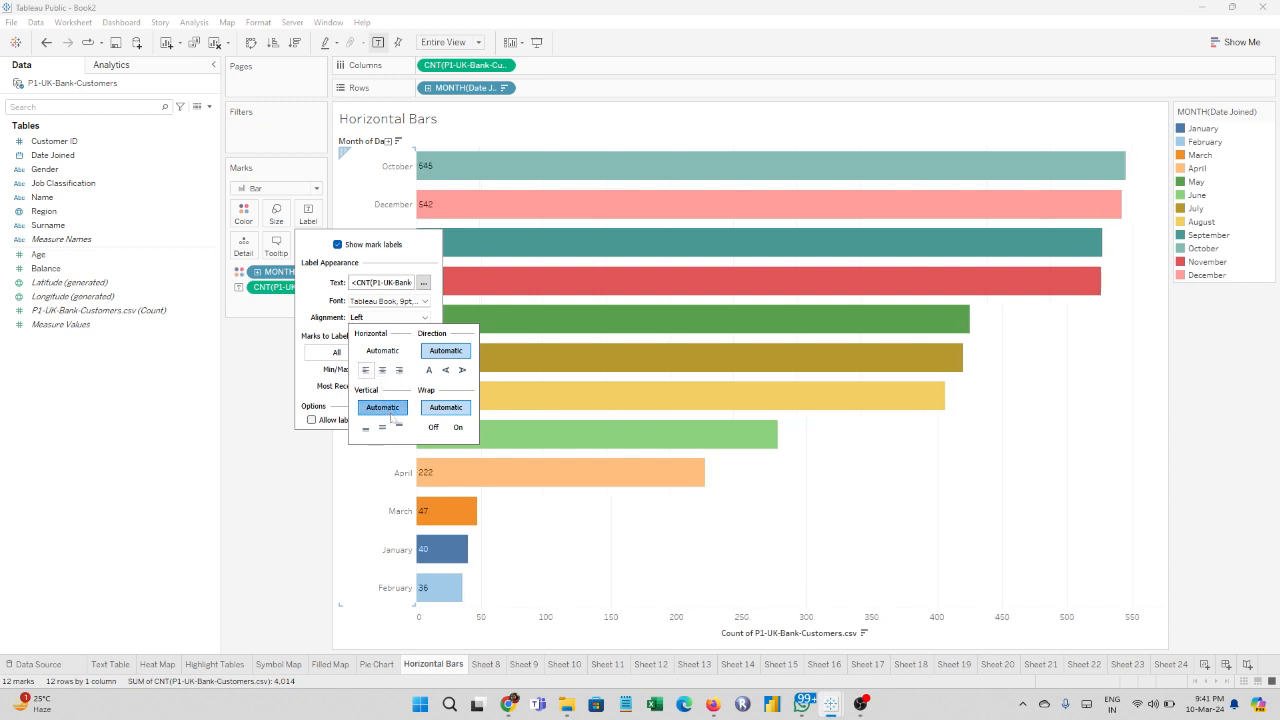
left_click(382, 370)
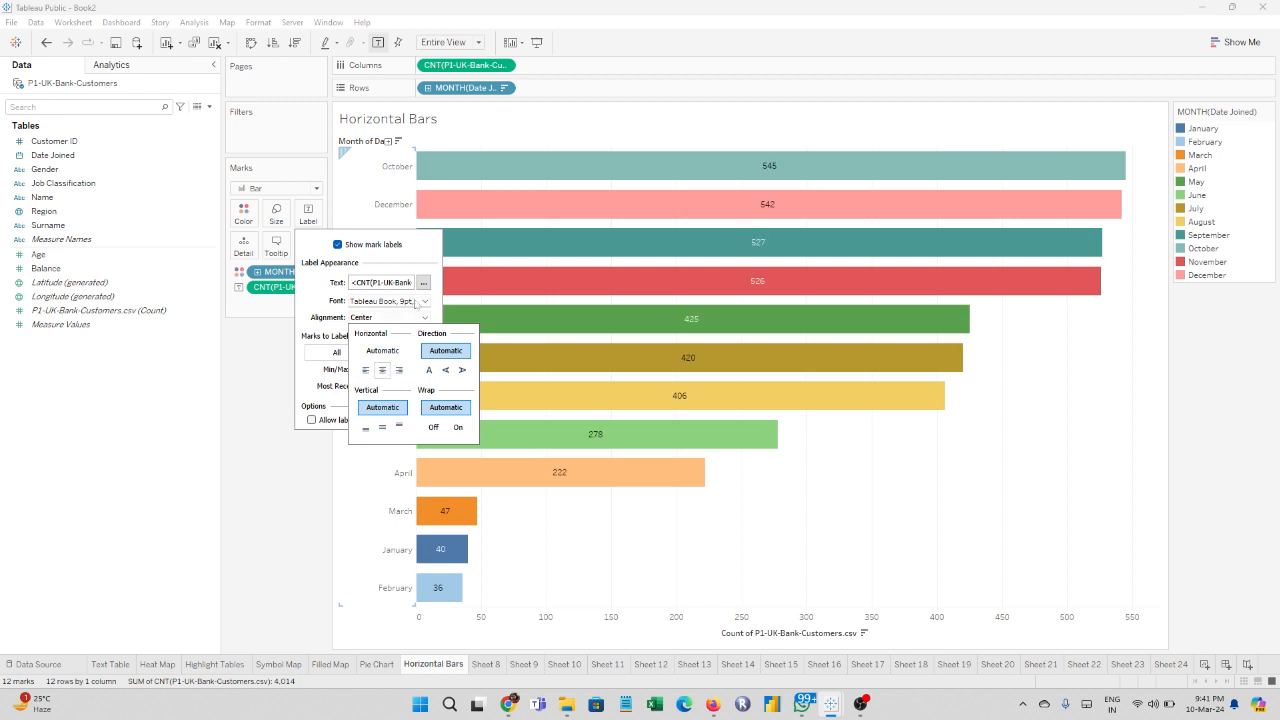
Step: Set the bar labels' font to Tableau Bold at 18 pt
left_click(424, 301)
left_click(381, 338)
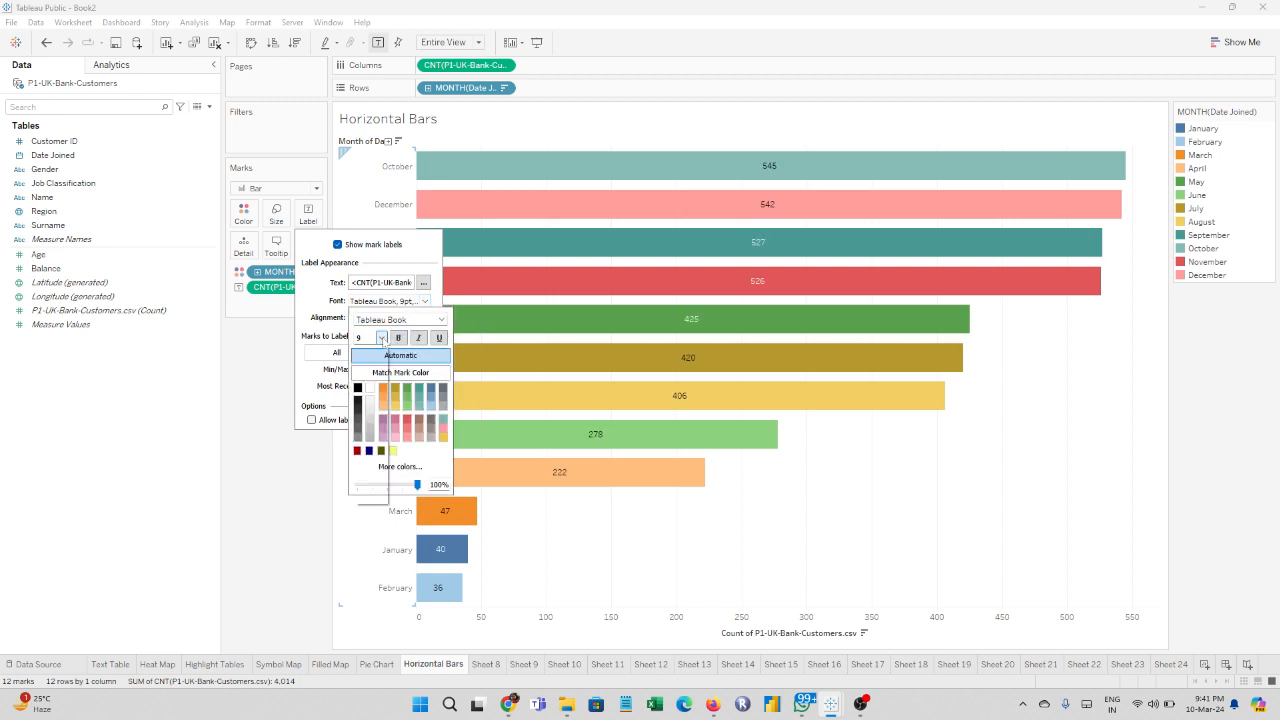
left_click(366, 425)
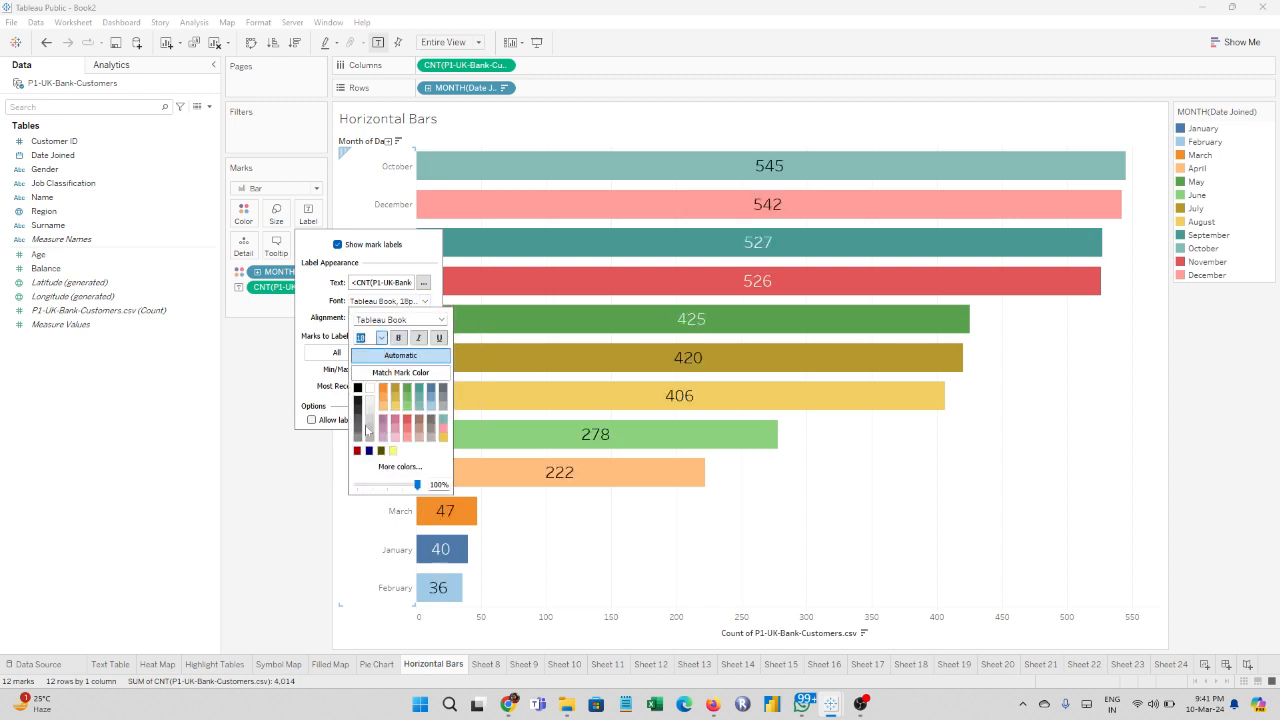
left_click(441, 320)
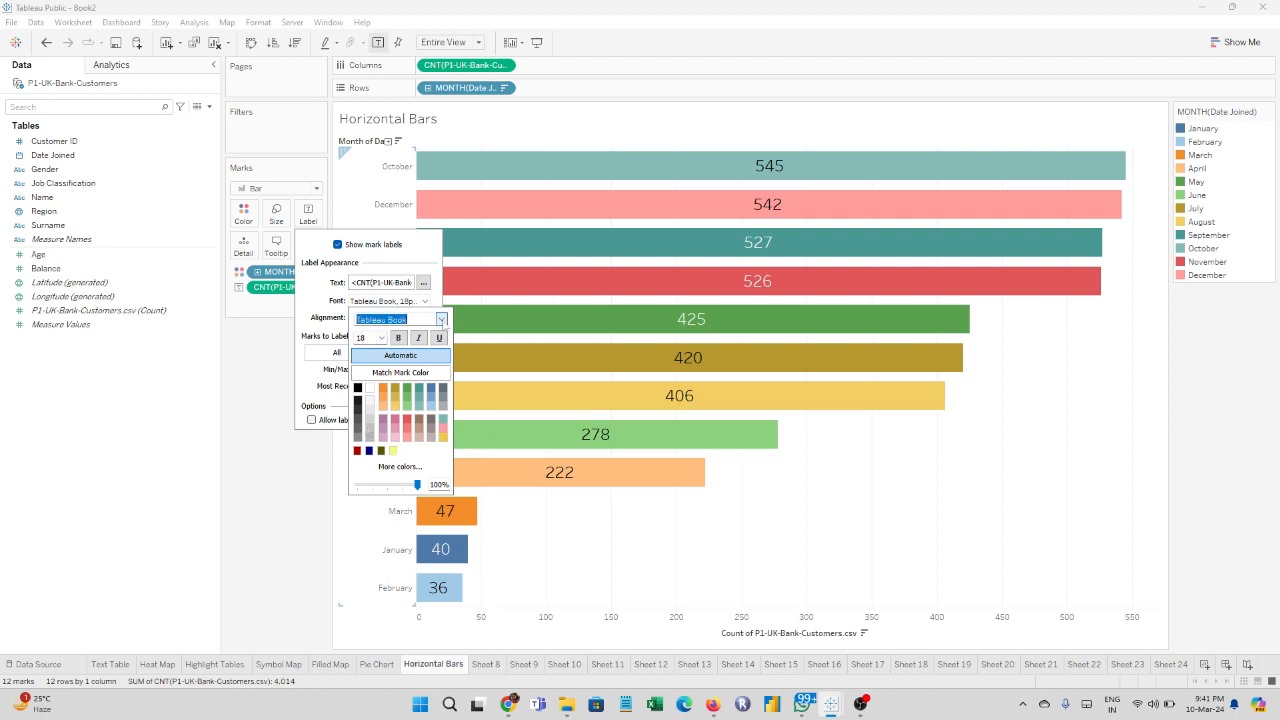
left_click(441, 320)
left_click(420, 342)
left_click(366, 262)
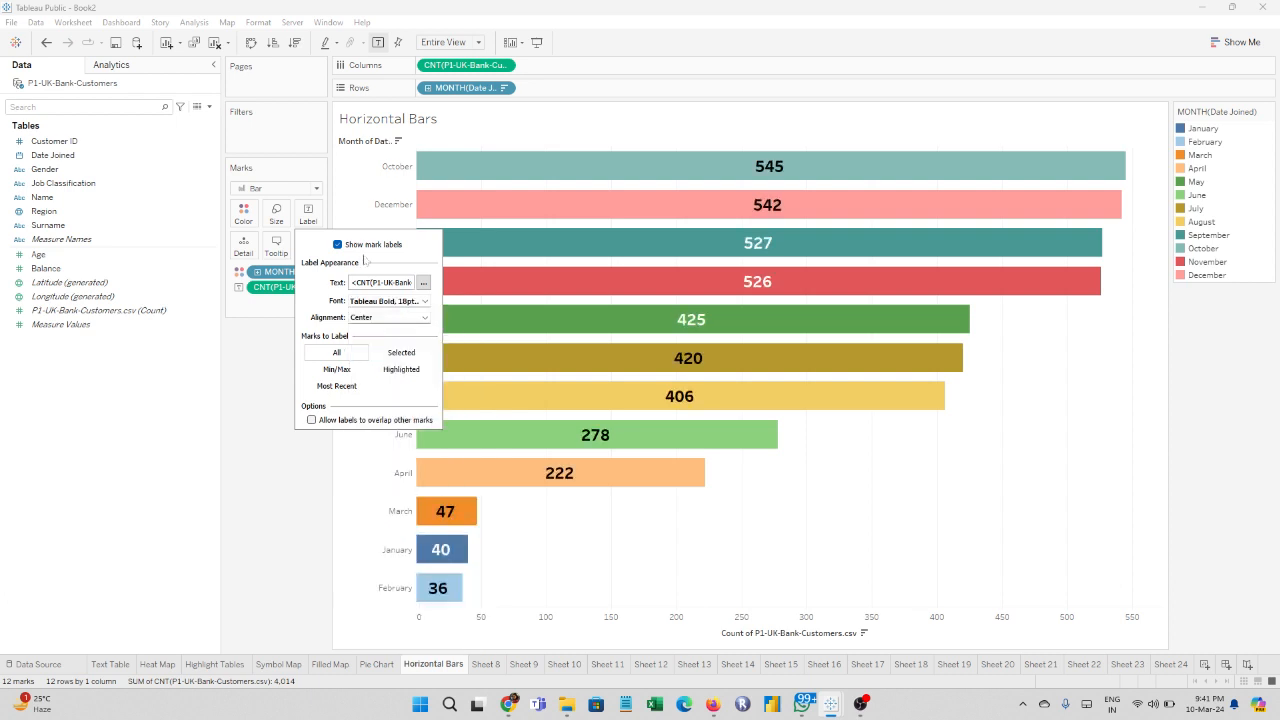
Step: Right-align the customer count text of the bar labels in the label editor and apply the change
left_click(423, 284)
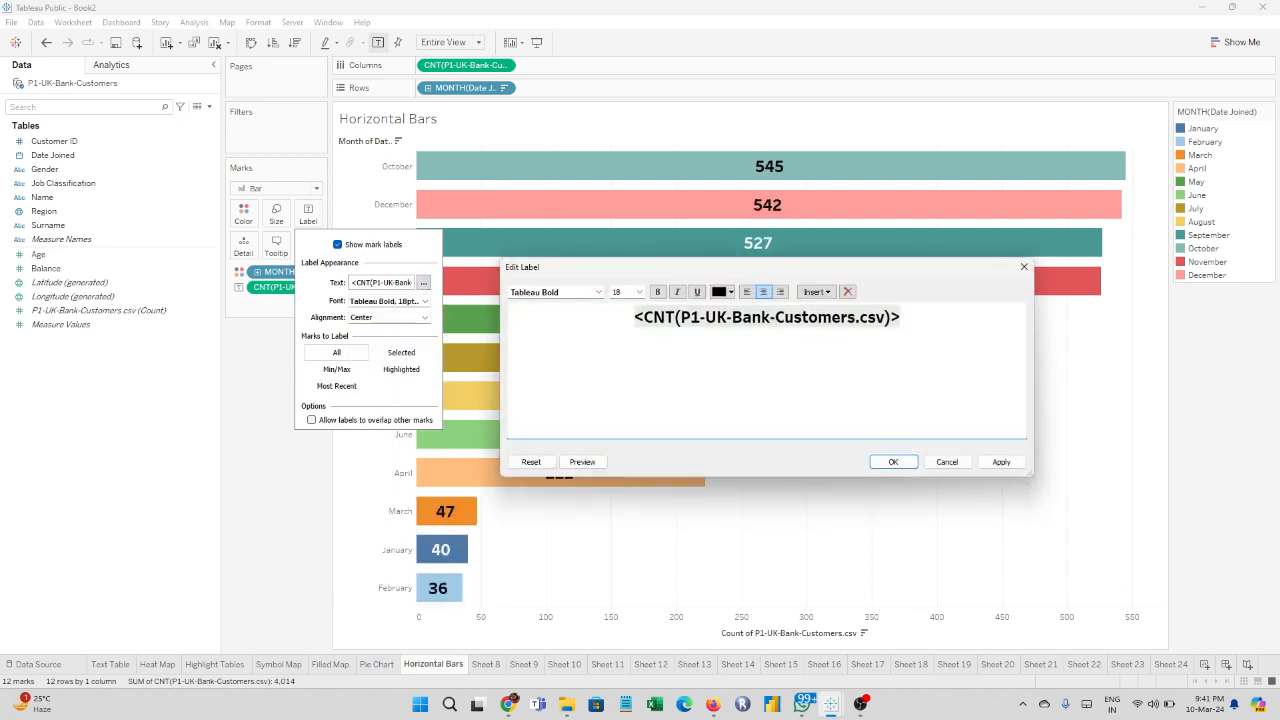
left_click(780, 292)
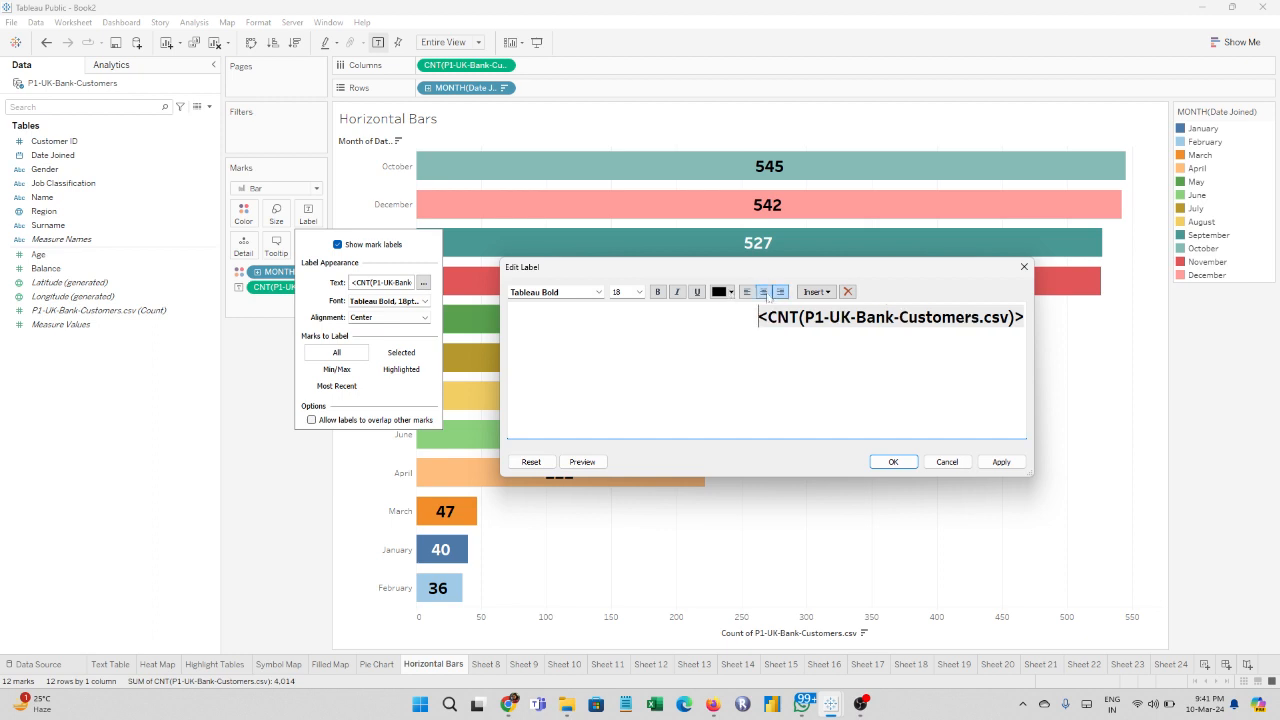
left_click(1001, 462)
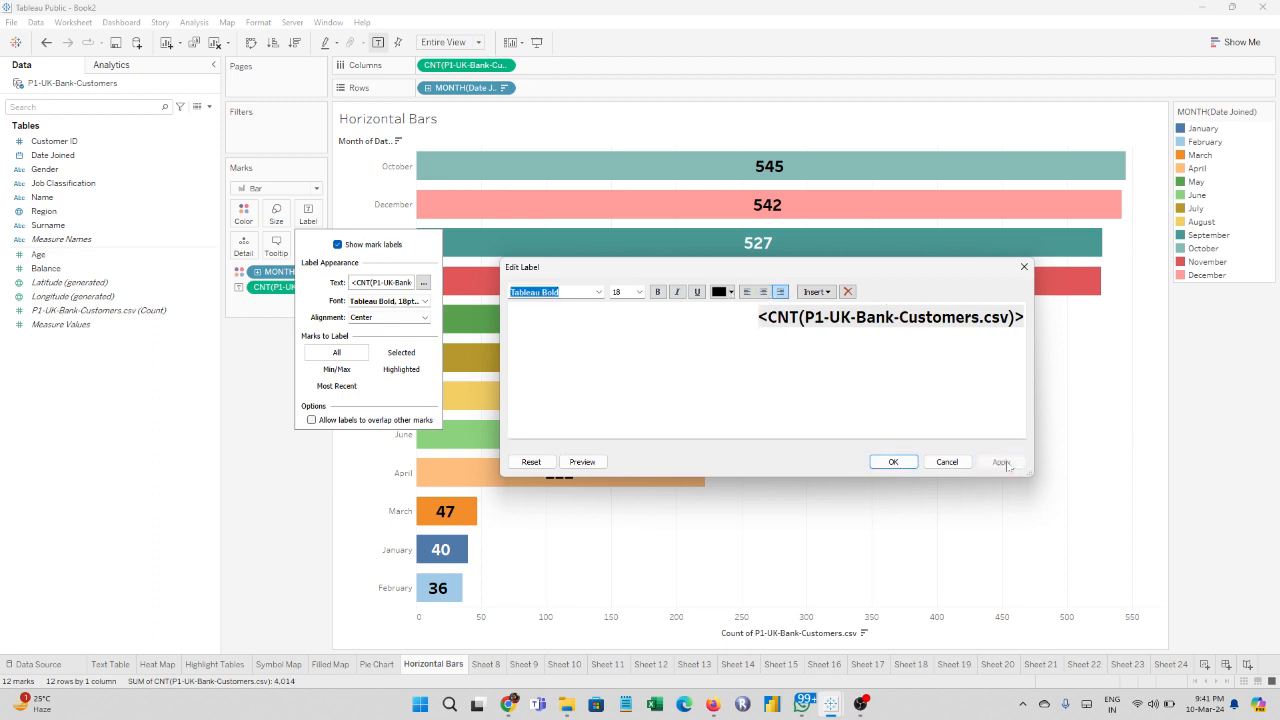
left_click(1022, 317)
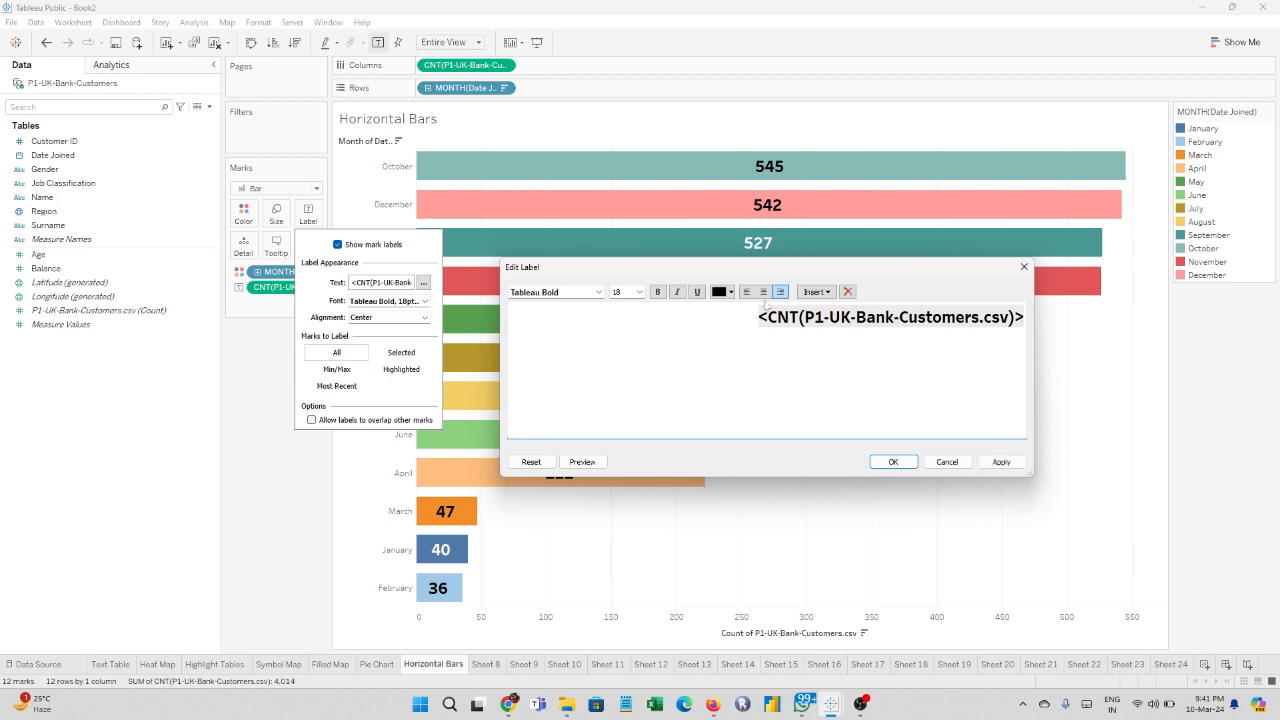
left_click(763, 292)
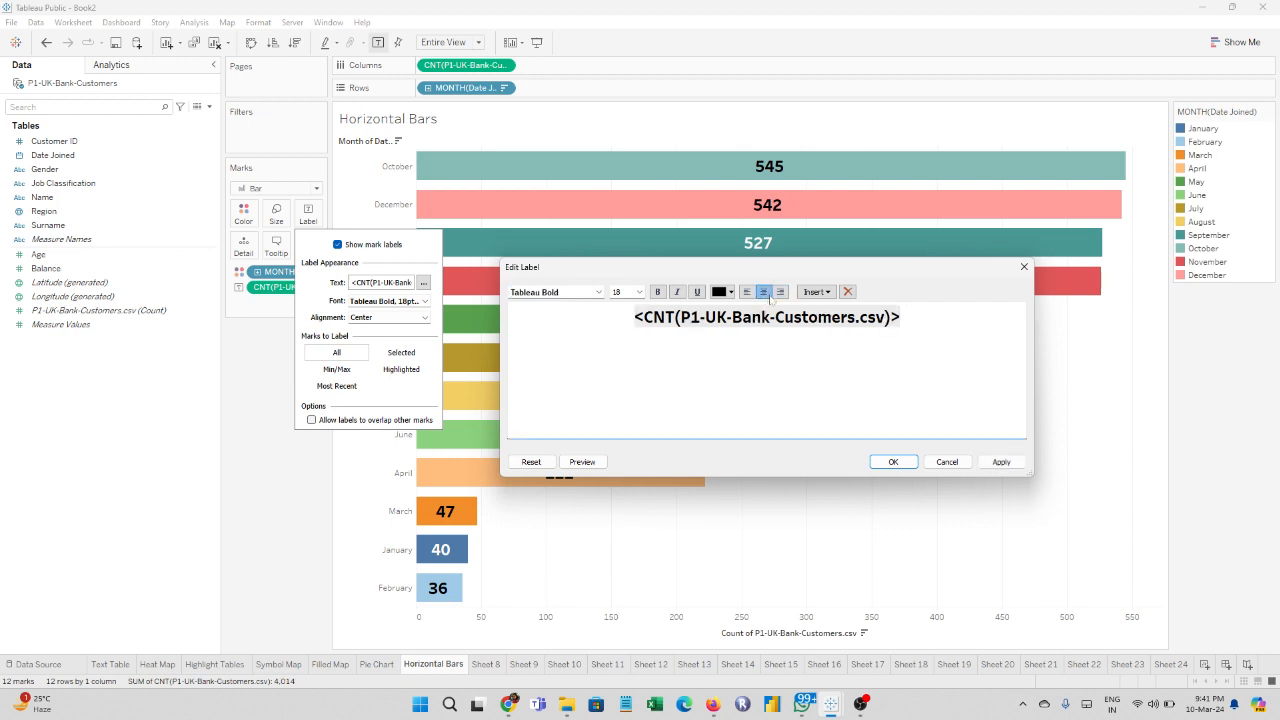
left_click(996, 465)
left_click(901, 317)
key("ctrl+a")
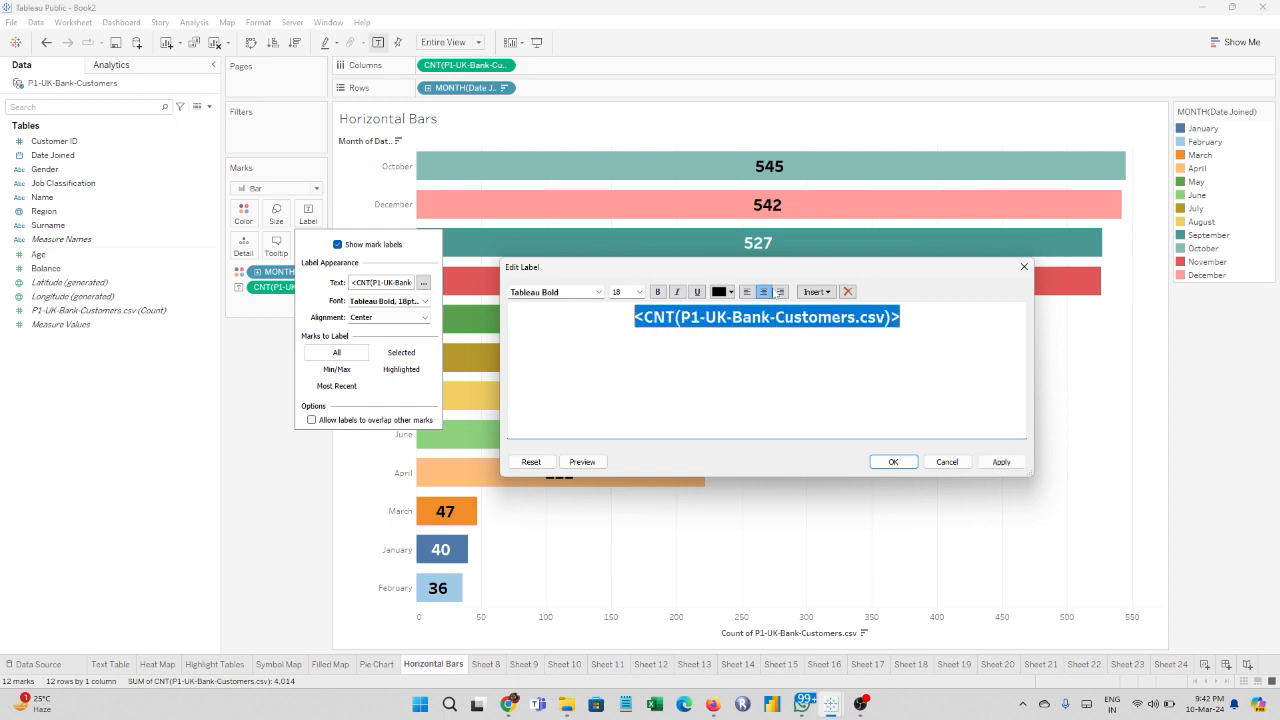
left_click(781, 291)
left_click(999, 462)
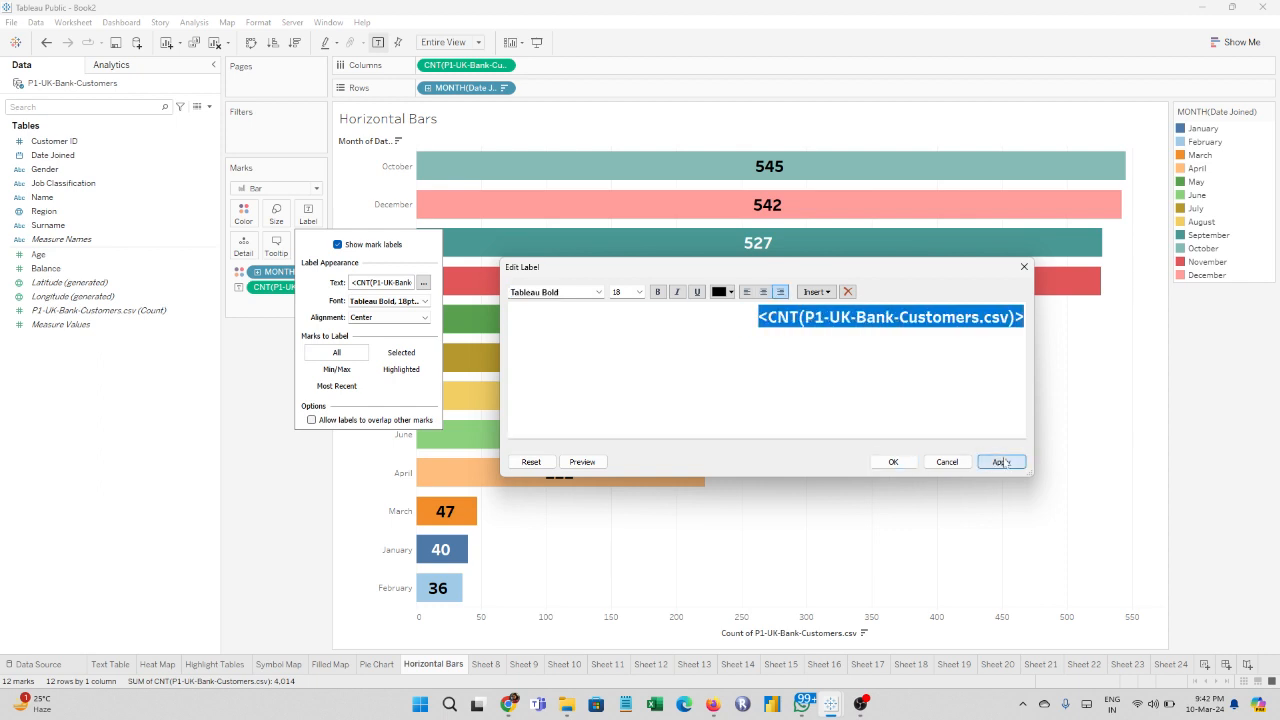
left_click(891, 462)
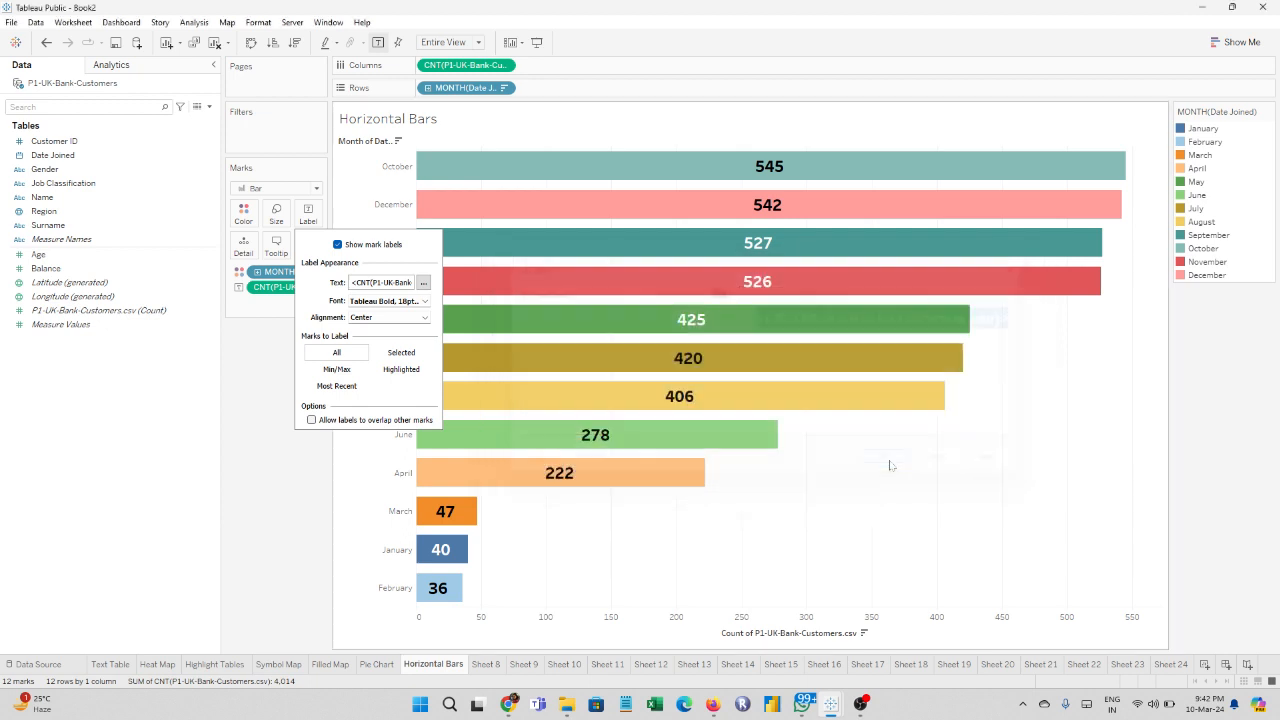
left_click(886, 513)
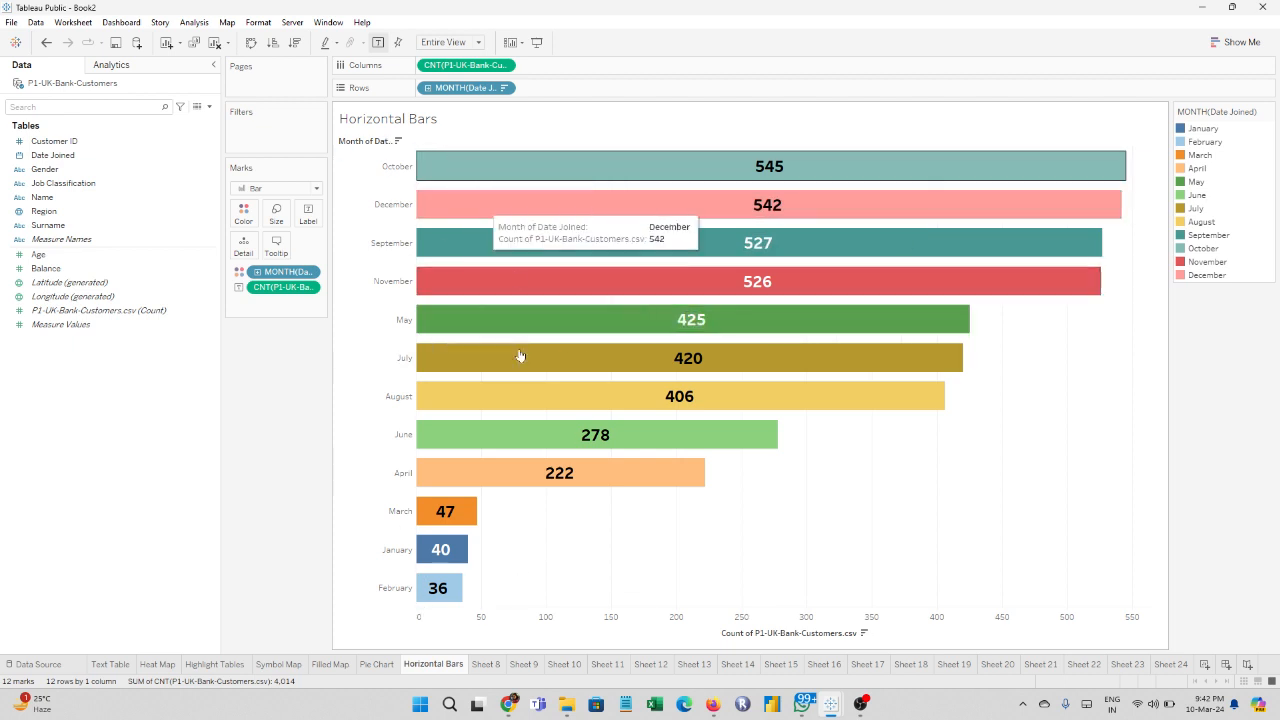
left_click(487, 665)
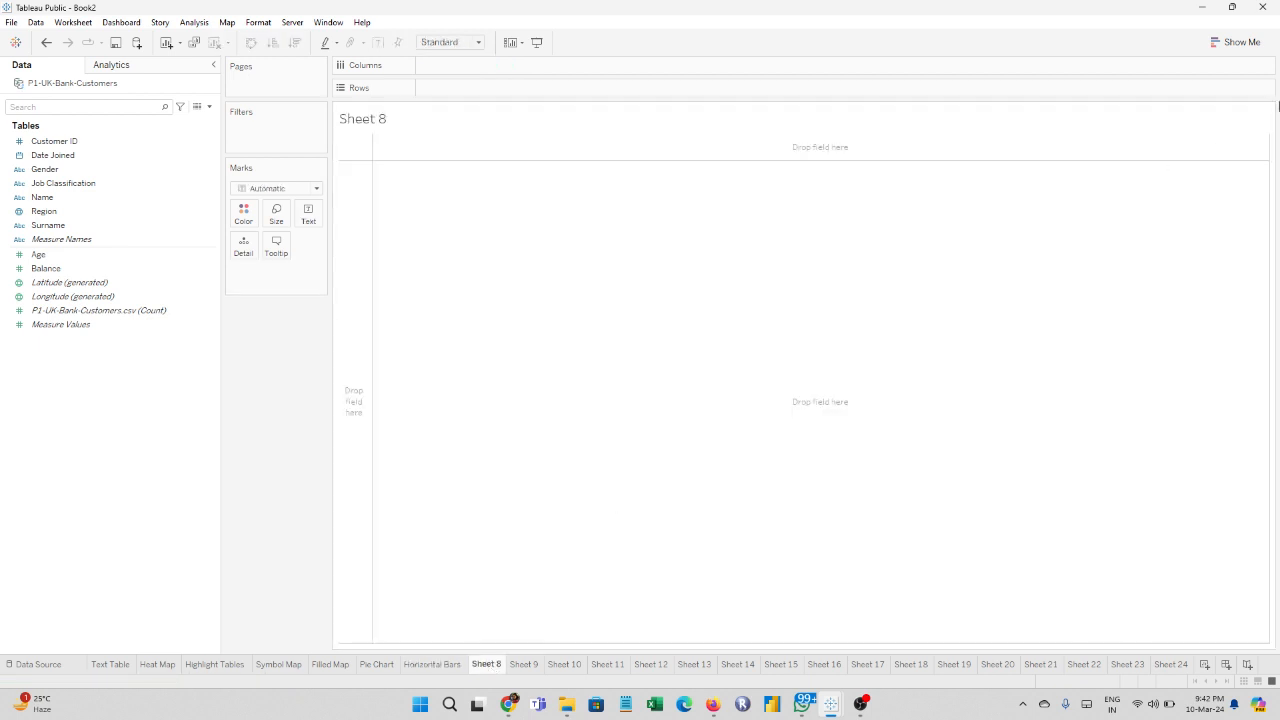
left_click(1240, 43)
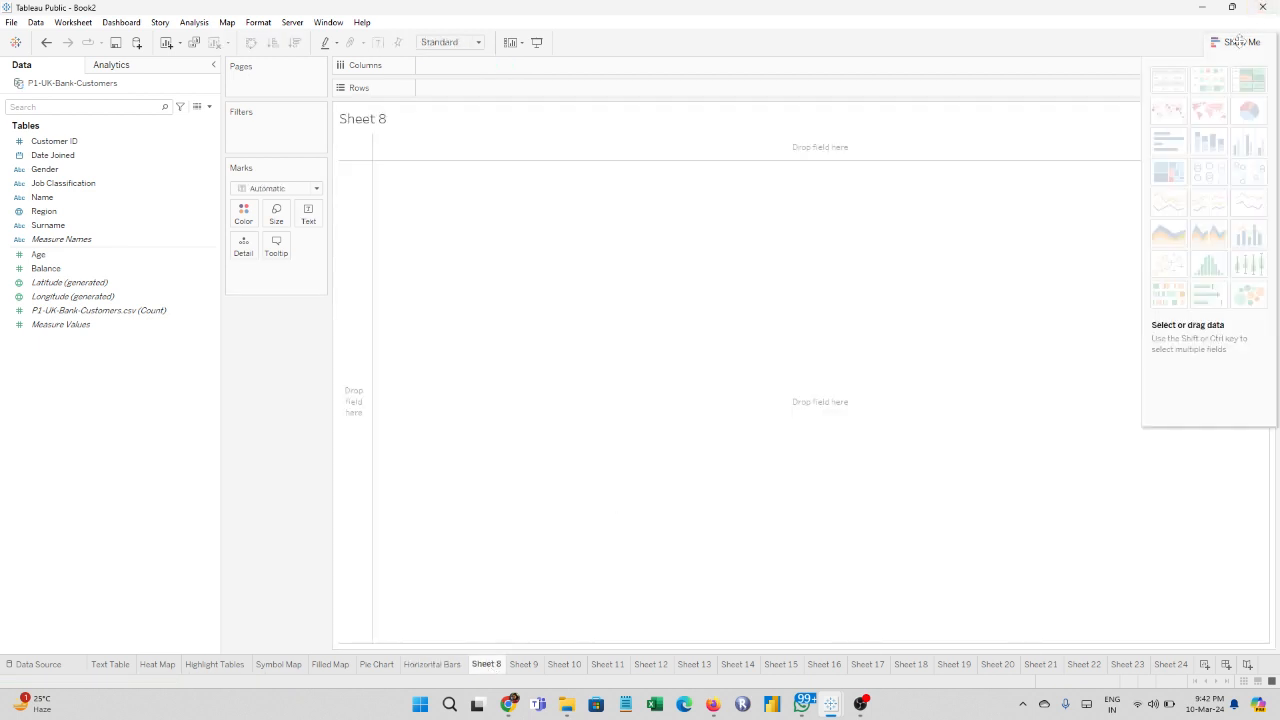
left_click(432, 664)
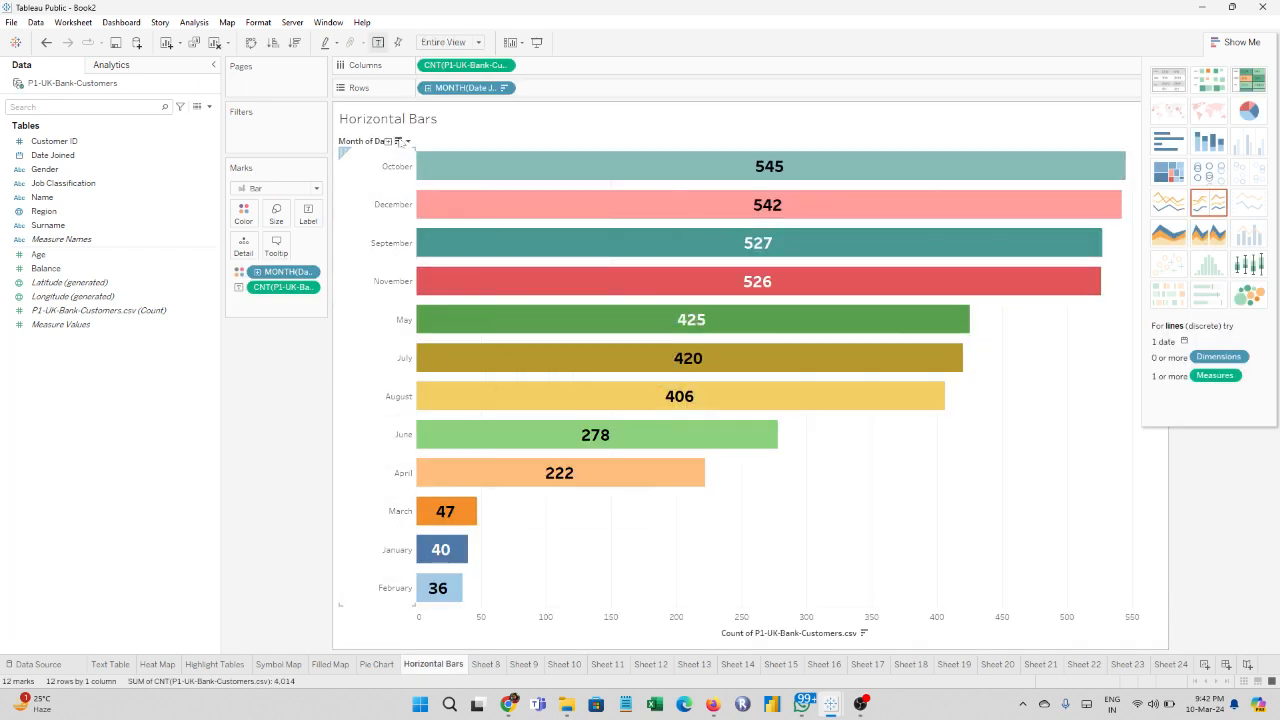
Step: Try the alphabetic and data source sort orders on the months, flipping the latter to run January to December
left_click(407, 142)
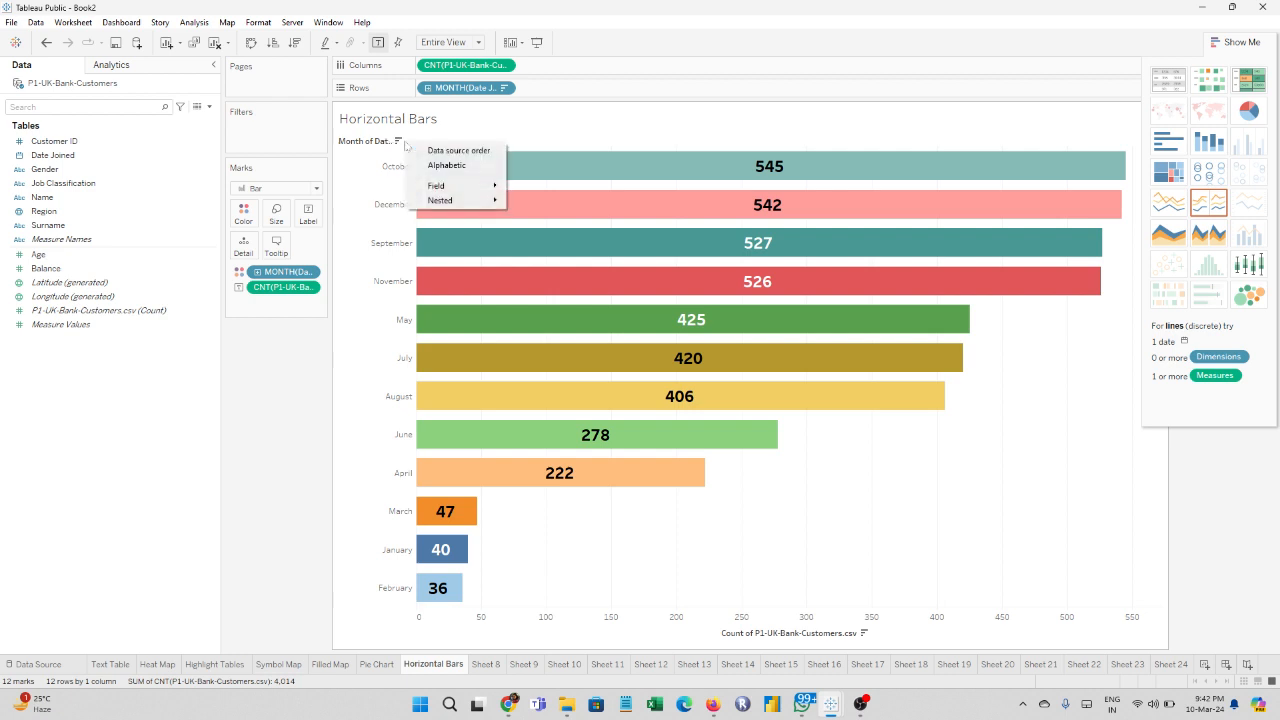
left_click(432, 166)
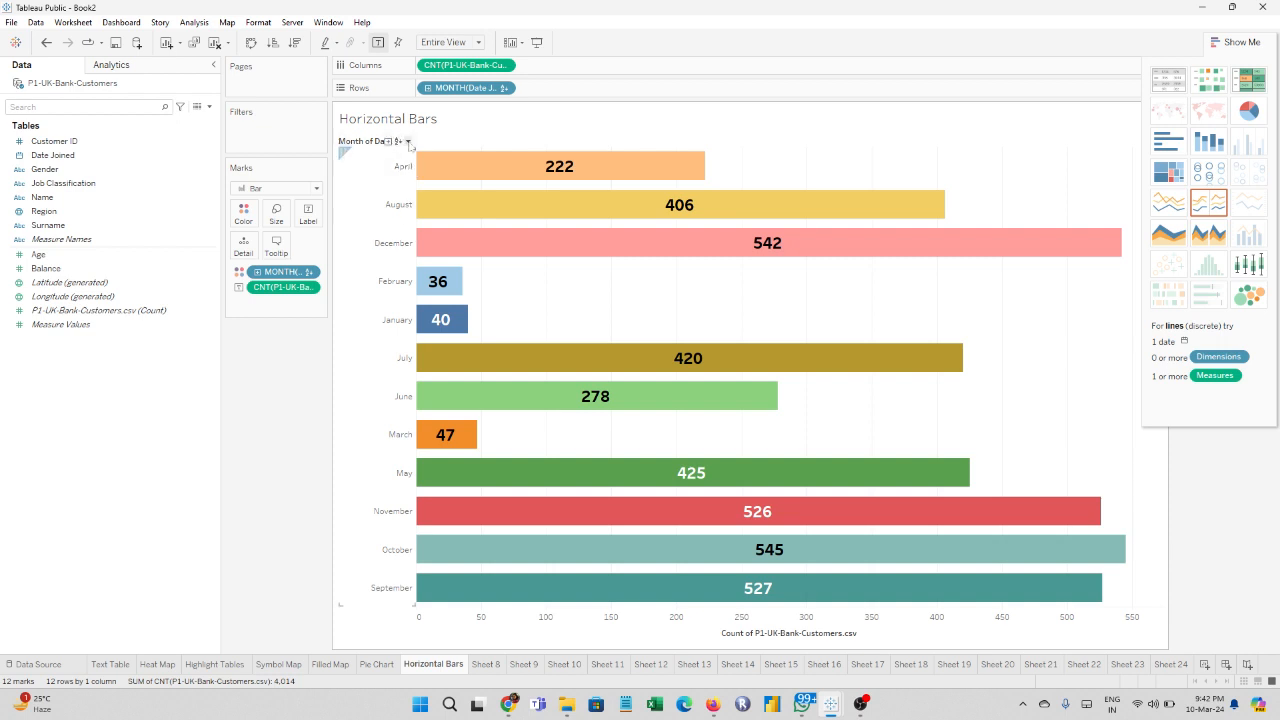
left_click(406, 142)
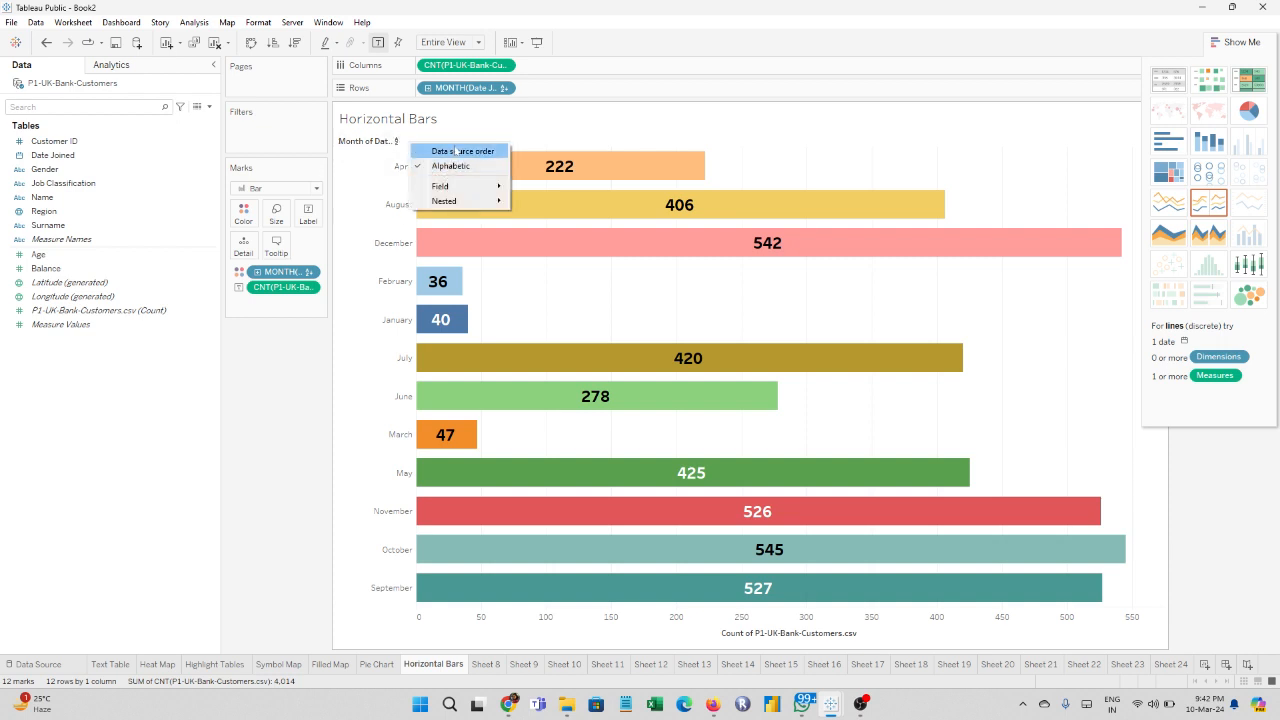
left_click(457, 151)
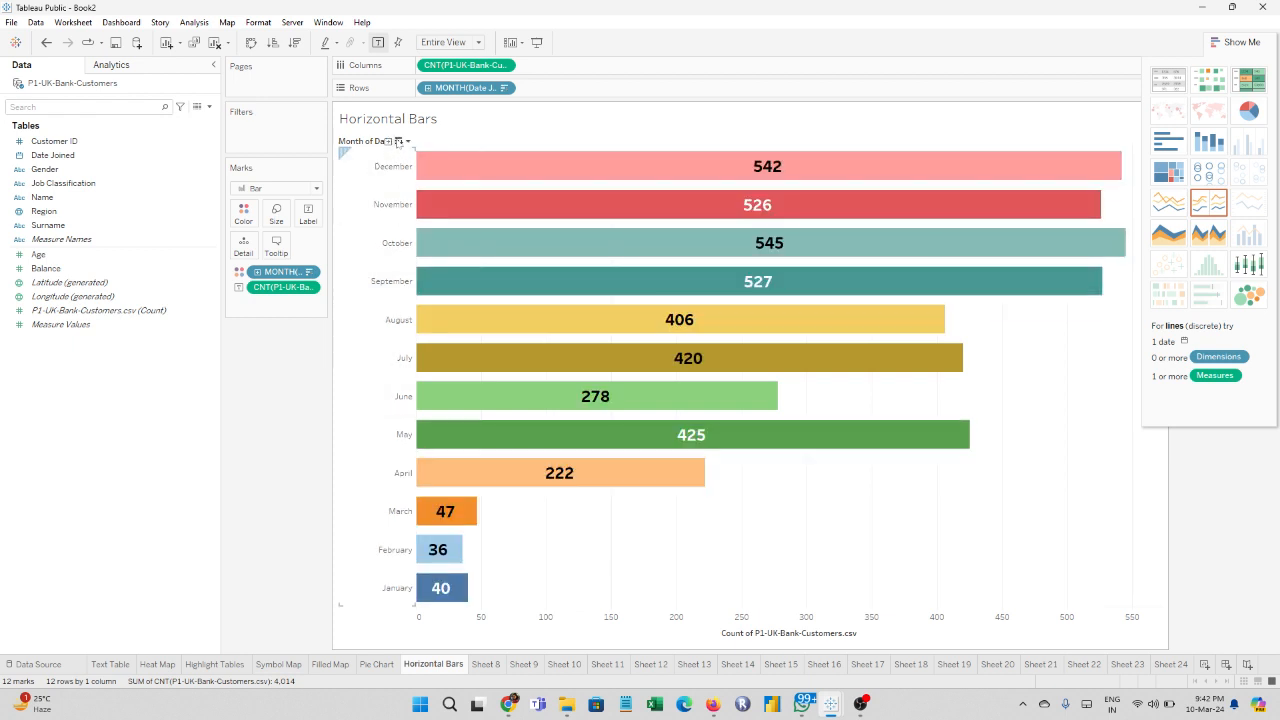
left_click(398, 142)
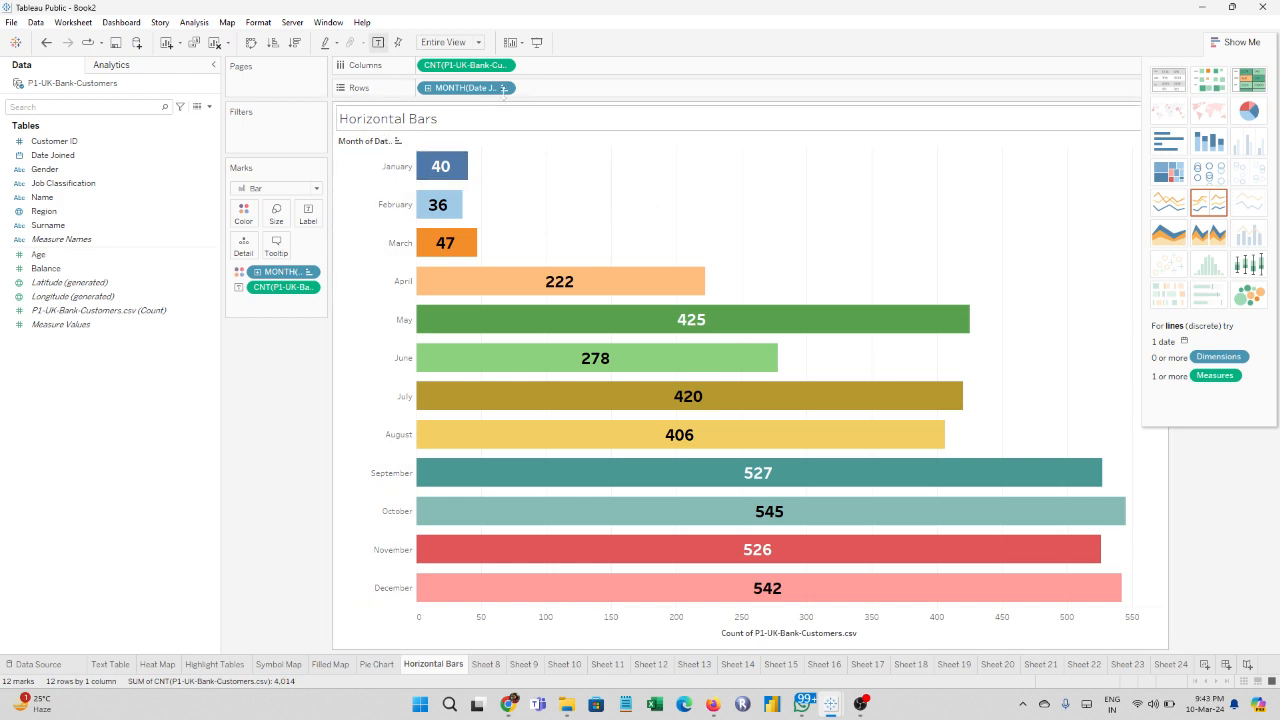
Step: Sort the month bars in descending order of customer count
left_click(504, 66)
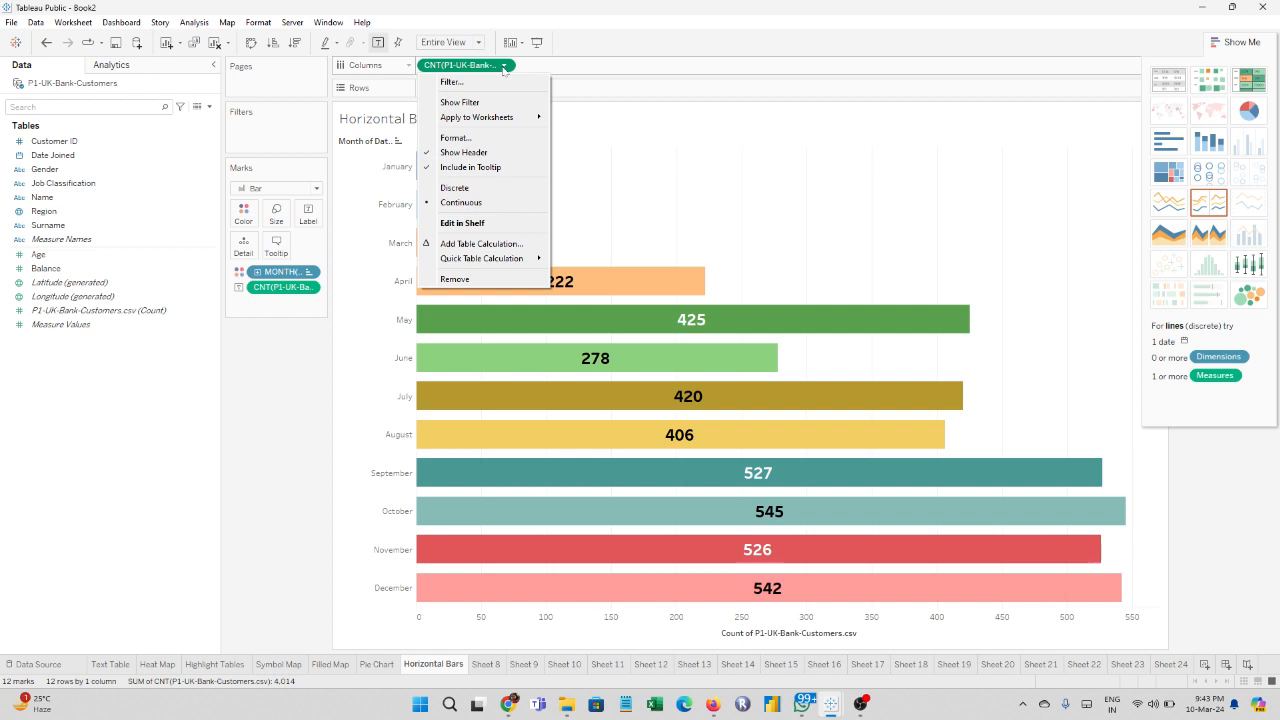
left_click(652, 121)
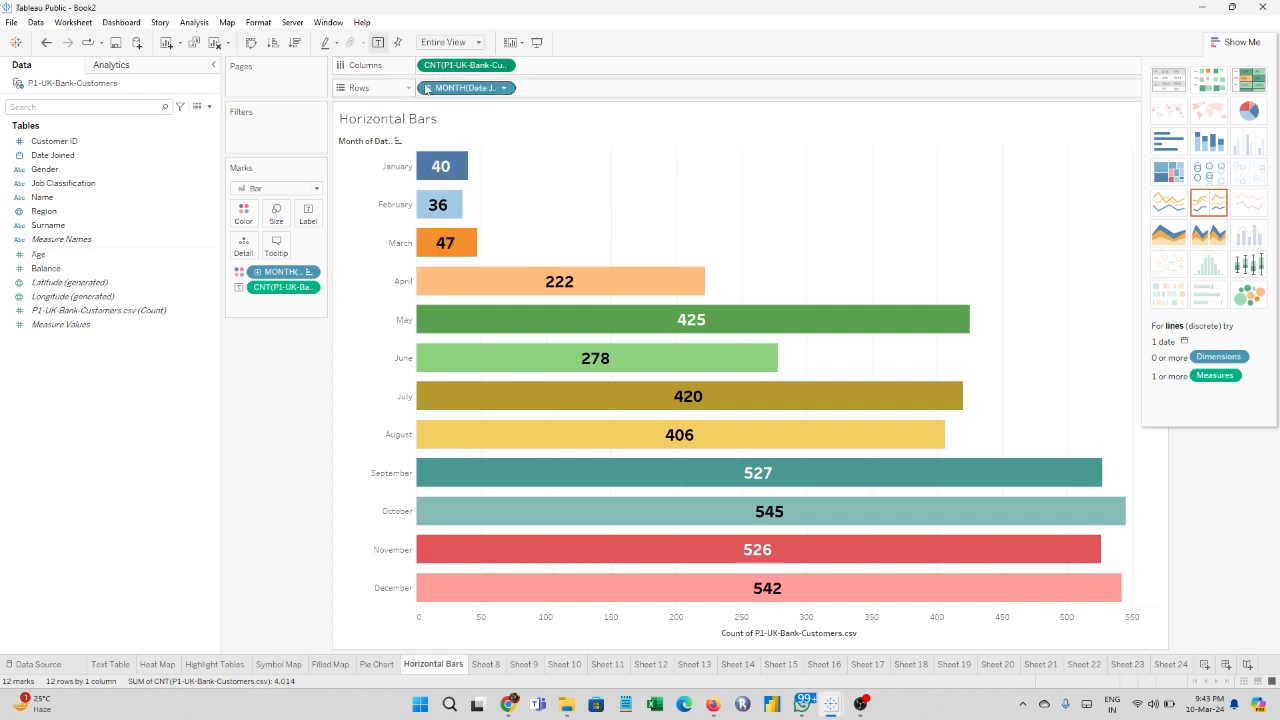
left_click(296, 43)
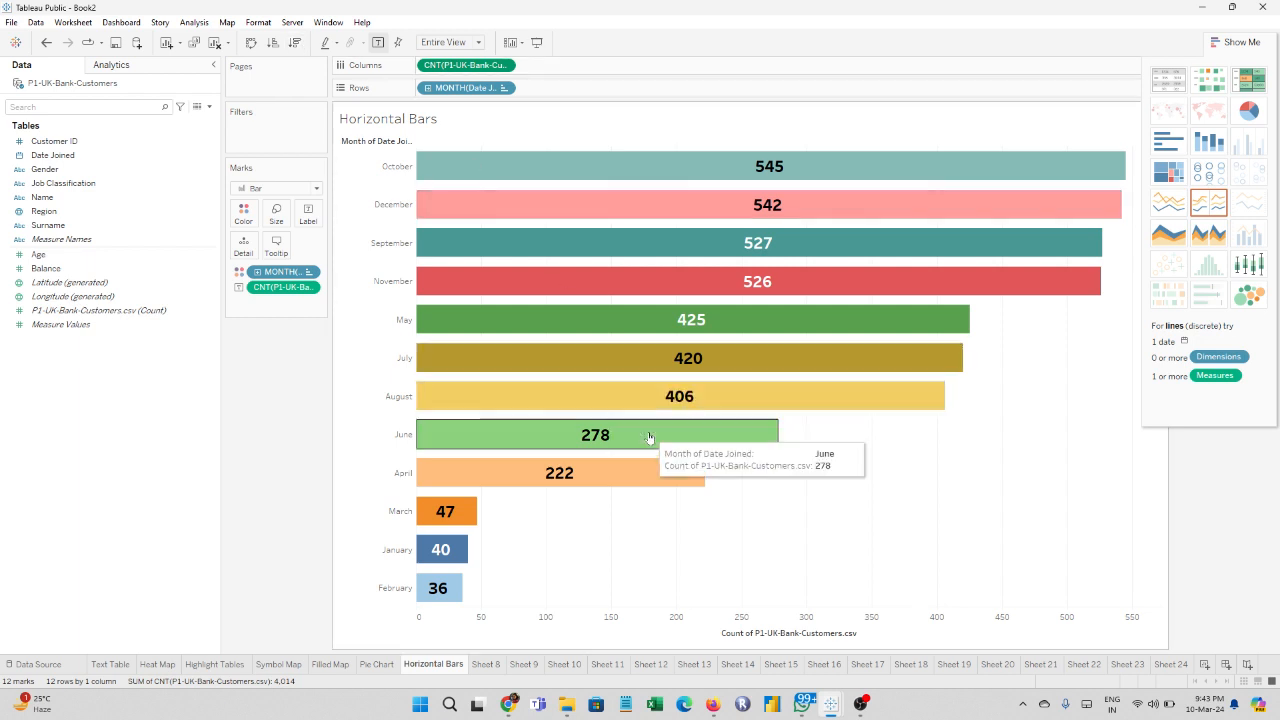
Step: Format the month headers of the bar chart with Right horizontal alignment
right_click(385, 172)
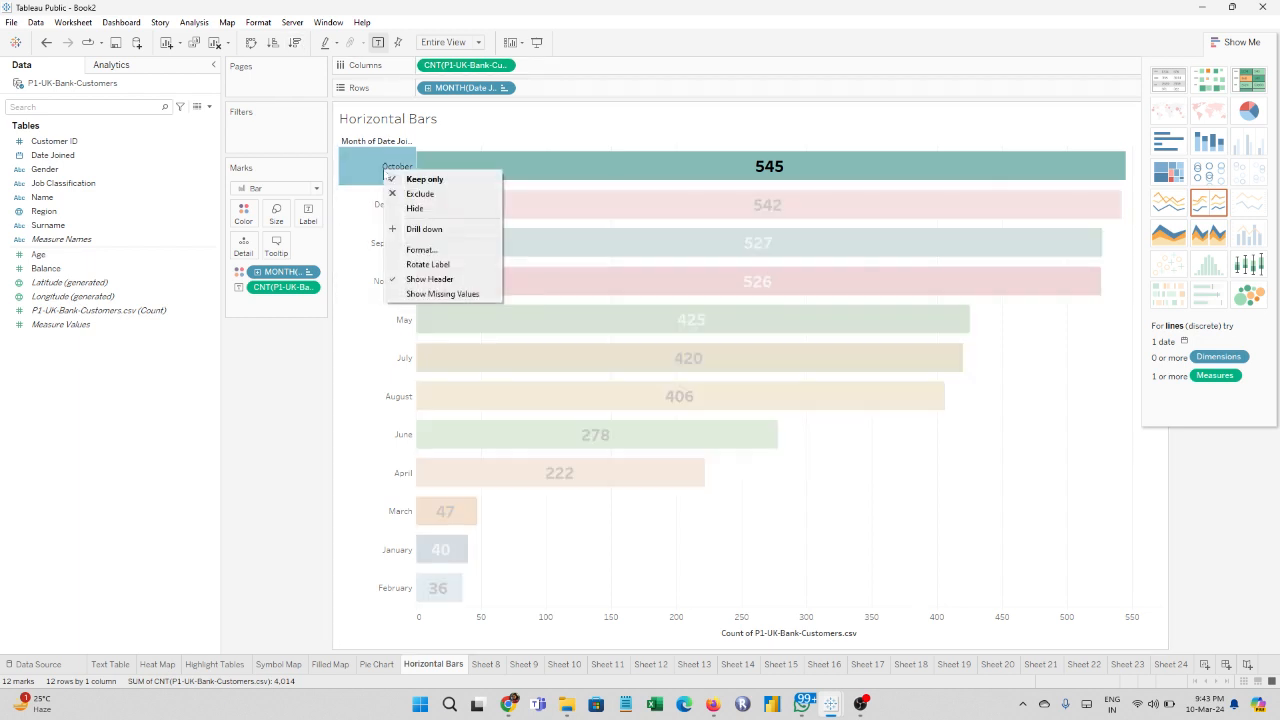
left_click(418, 250)
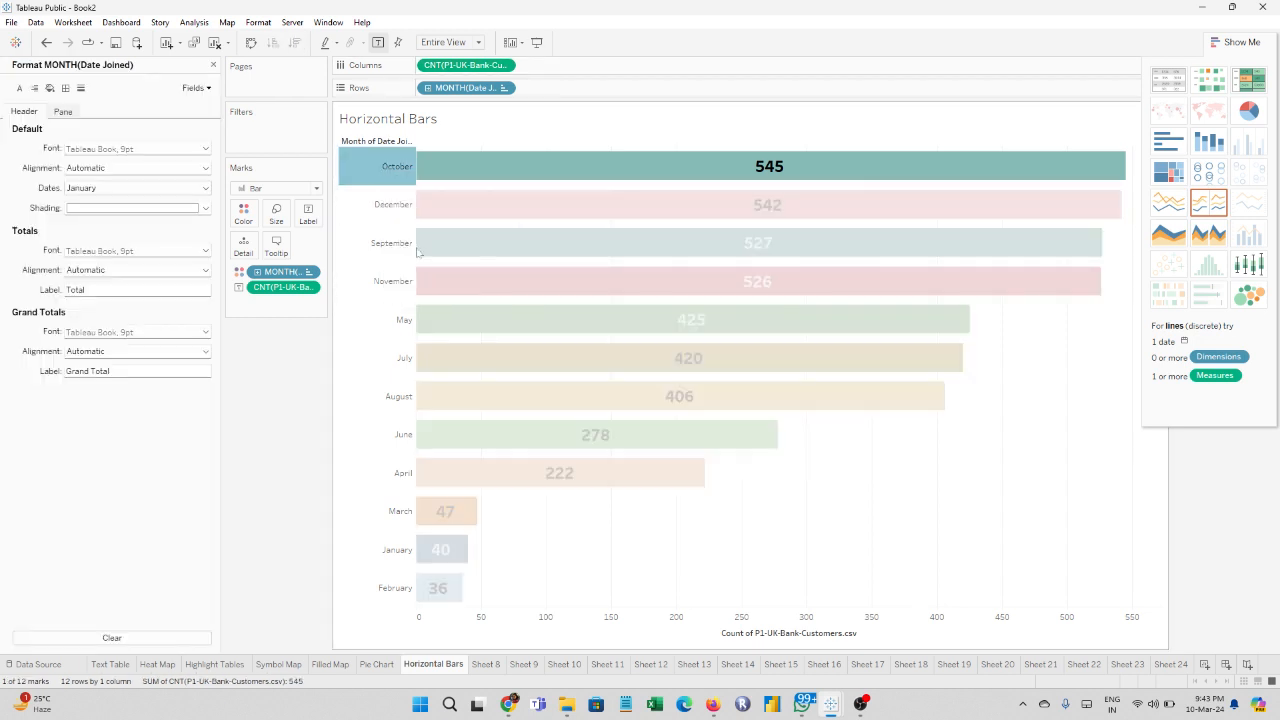
left_click(125, 168)
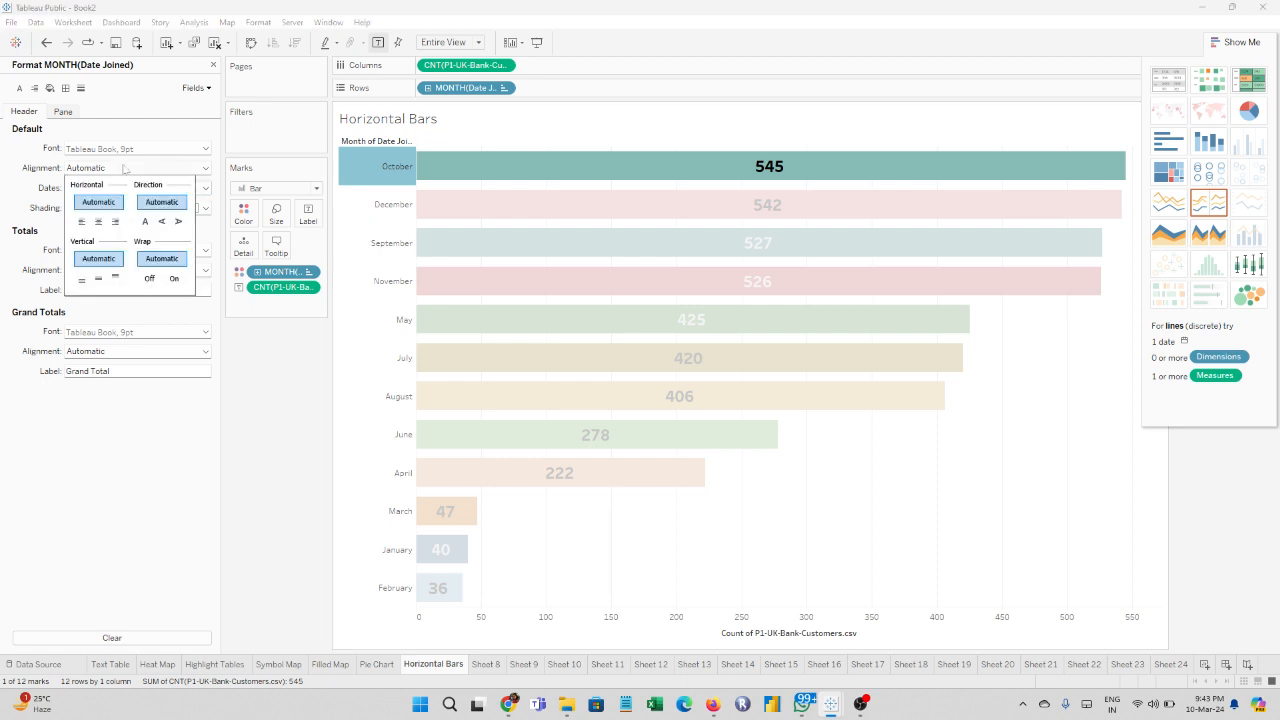
left_click(99, 222)
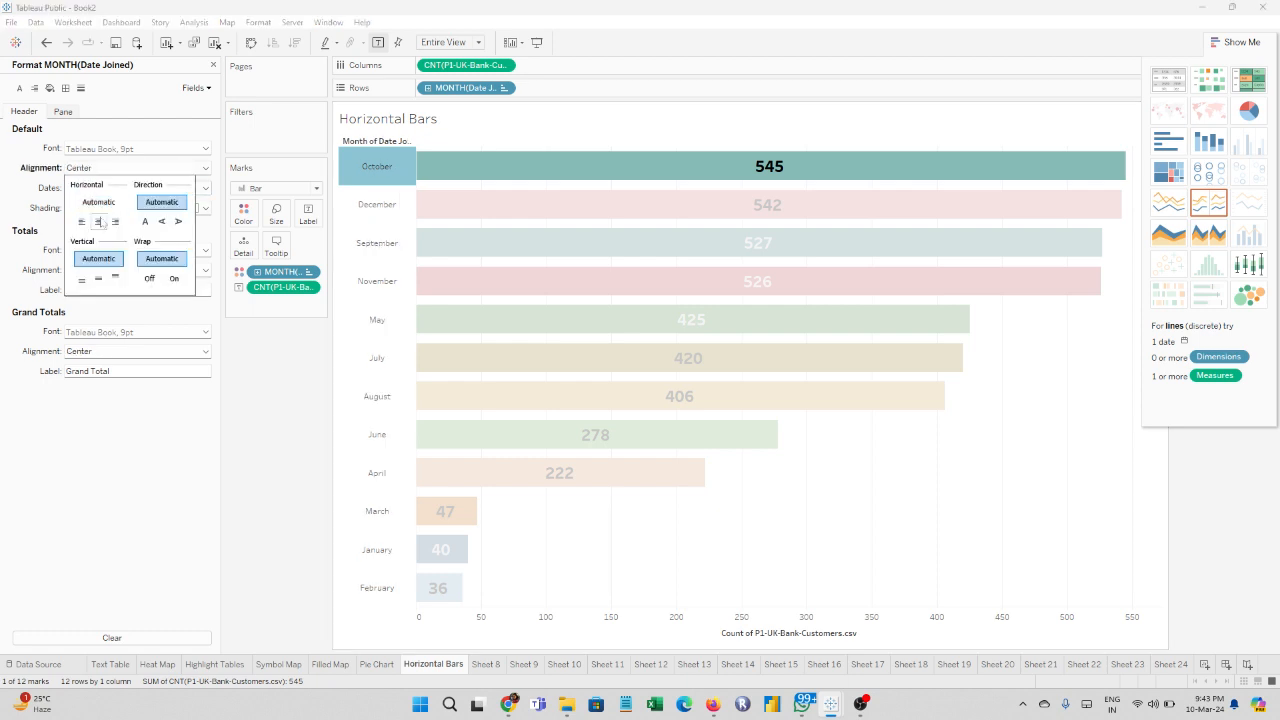
left_click(115, 222)
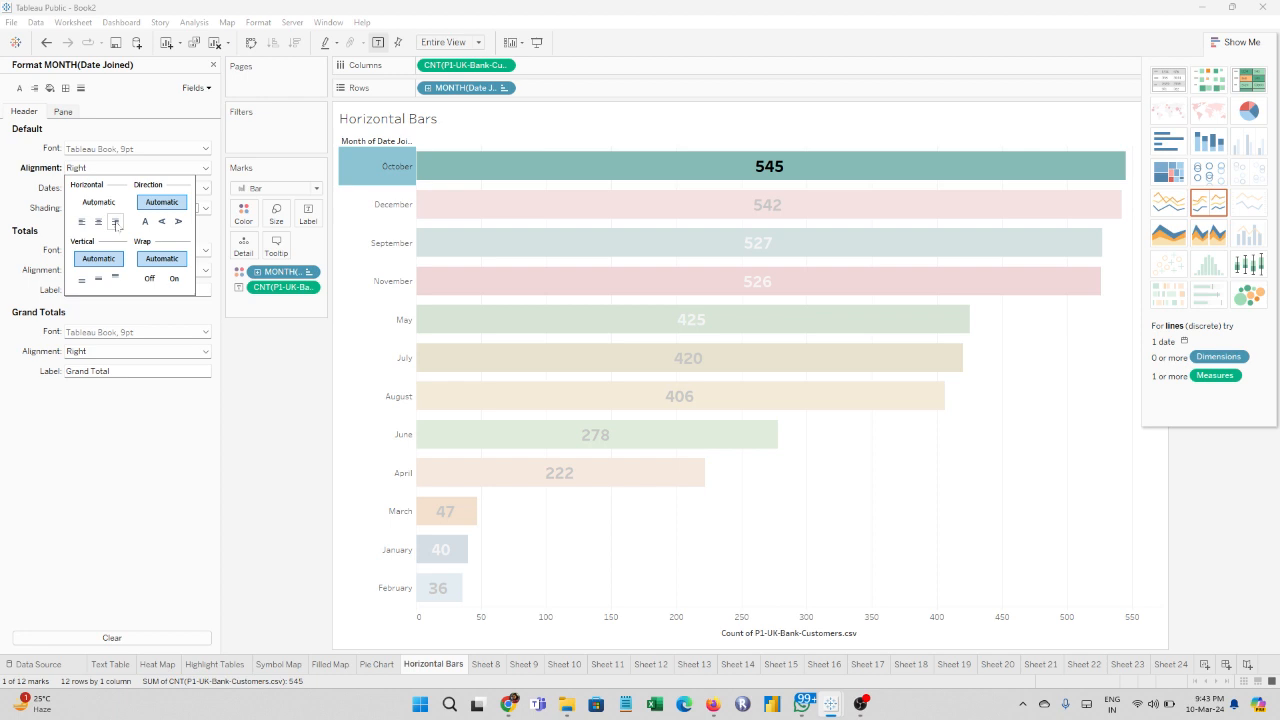
left_click(156, 113)
Step: Set the month headers' font to Tableau Bold at 12 pt
left_click(157, 149)
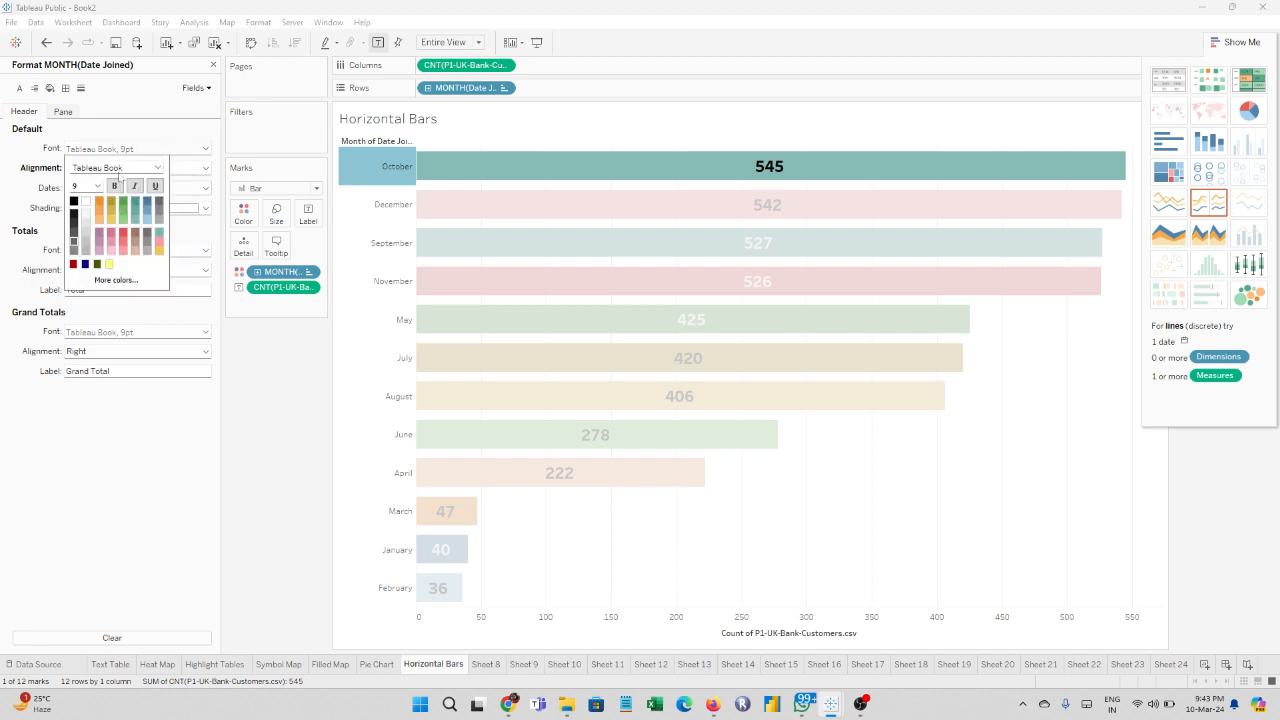
left_click(119, 172)
left_click(158, 168)
left_click(160, 168)
left_click(135, 194)
left_click(113, 187)
left_click(97, 186)
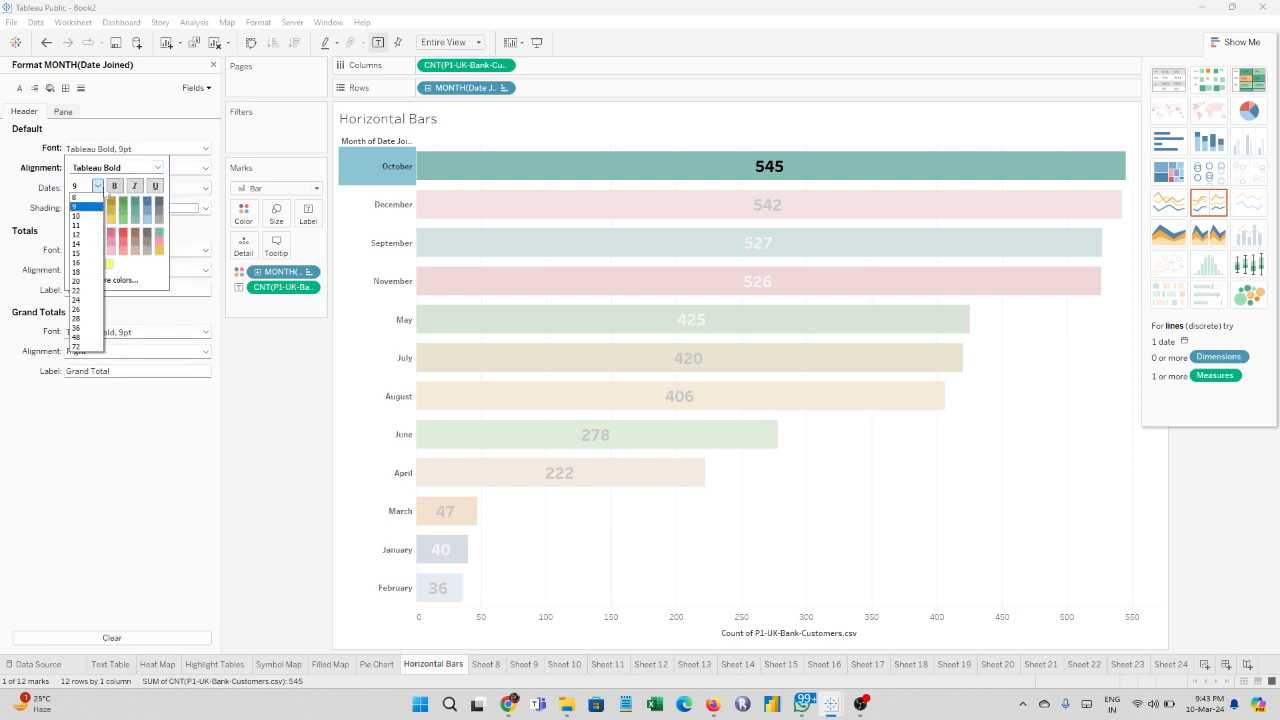
left_click(86, 243)
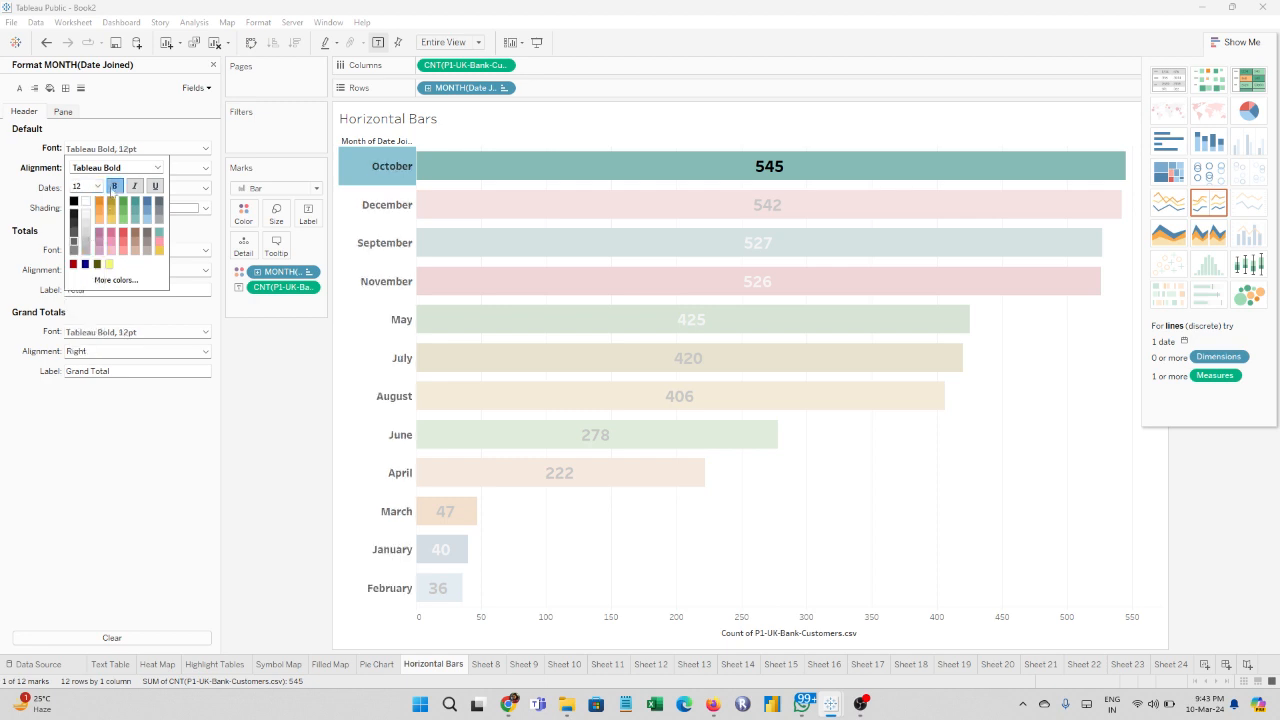
Step: Rename Sheet 8 as Stacked Bar
left_click(485, 664)
double_click(485, 664)
type("S")
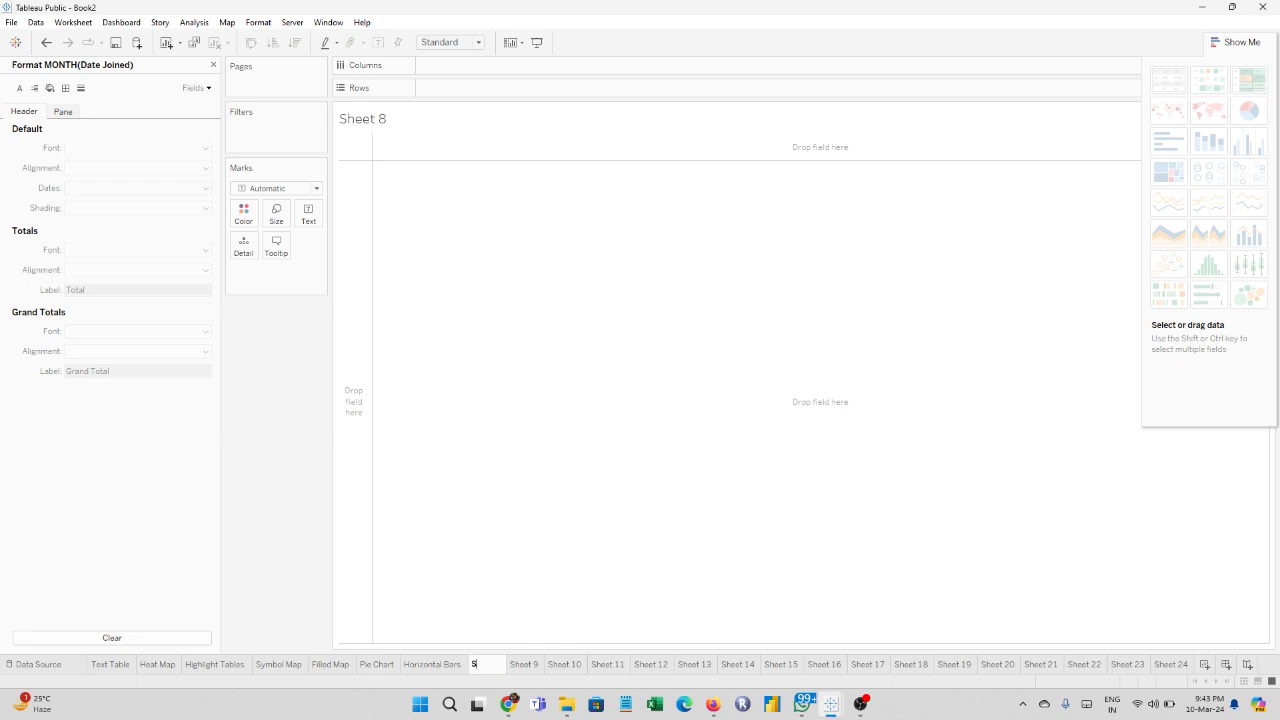
type("tacked Bar")
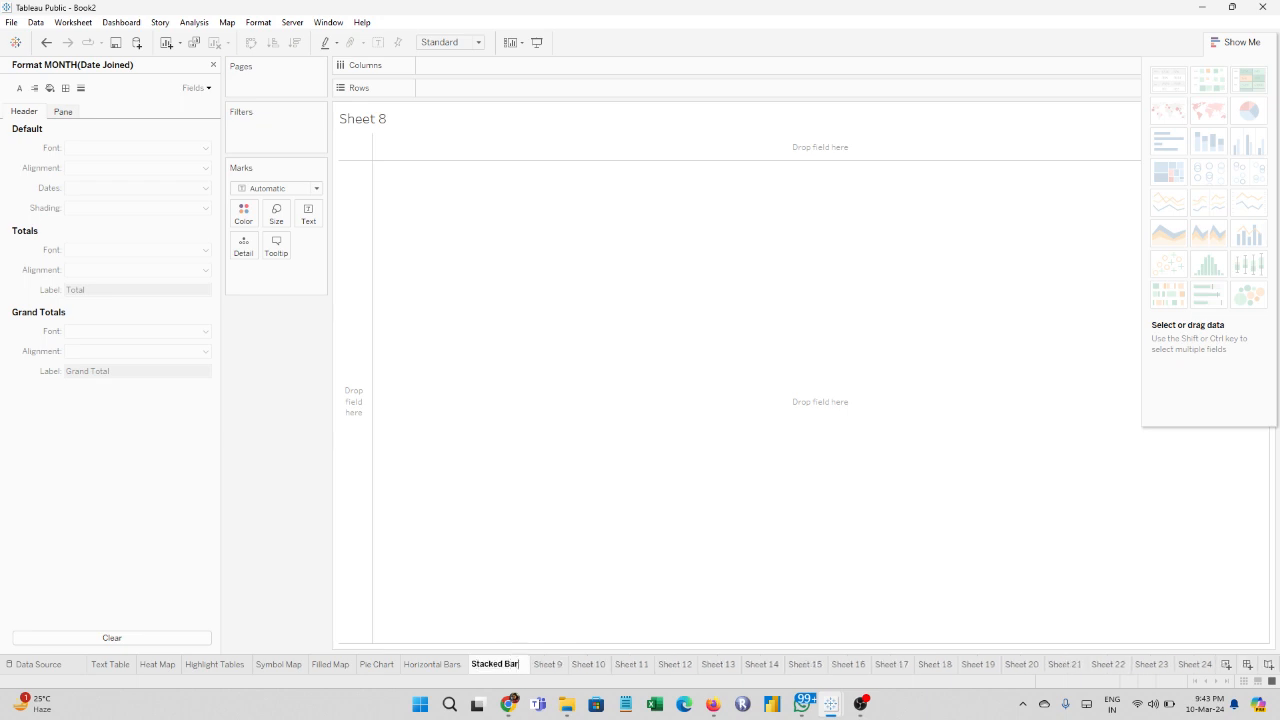
key("Return")
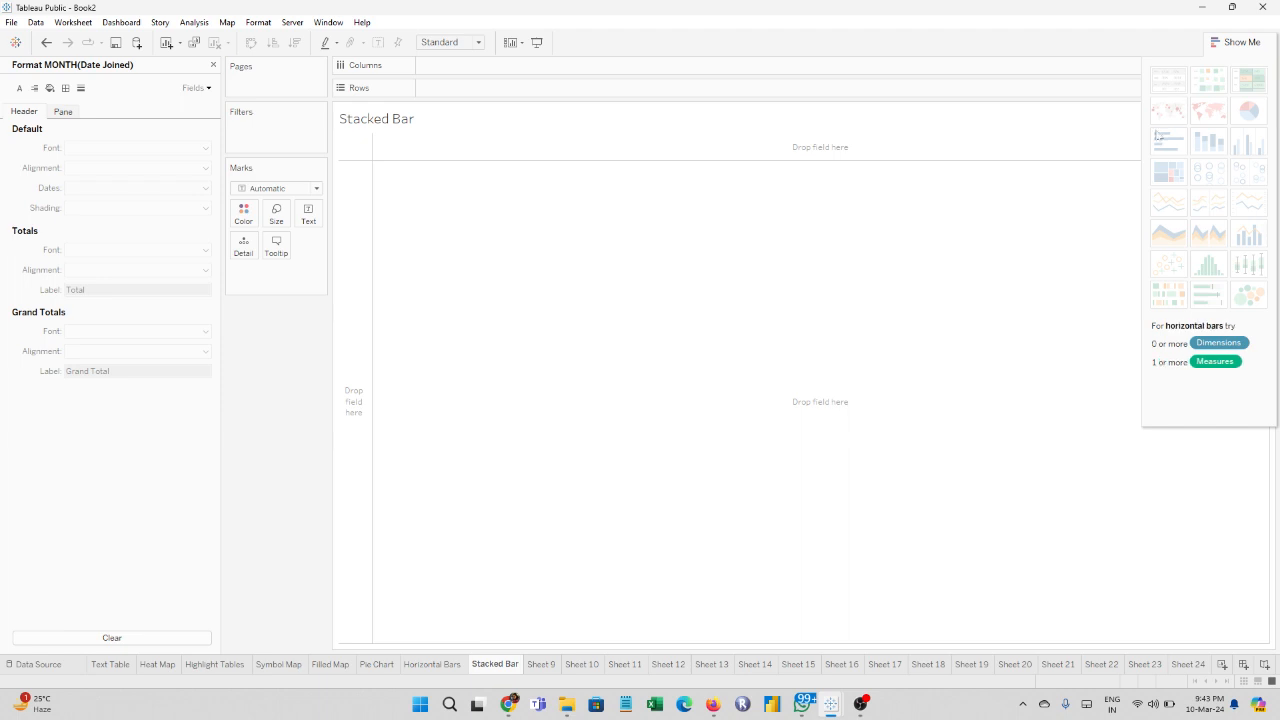
Step: Close the format pane, add Date Joined to the rows and drill it down through quarter to month
left_click(213, 65)
left_click(58, 157)
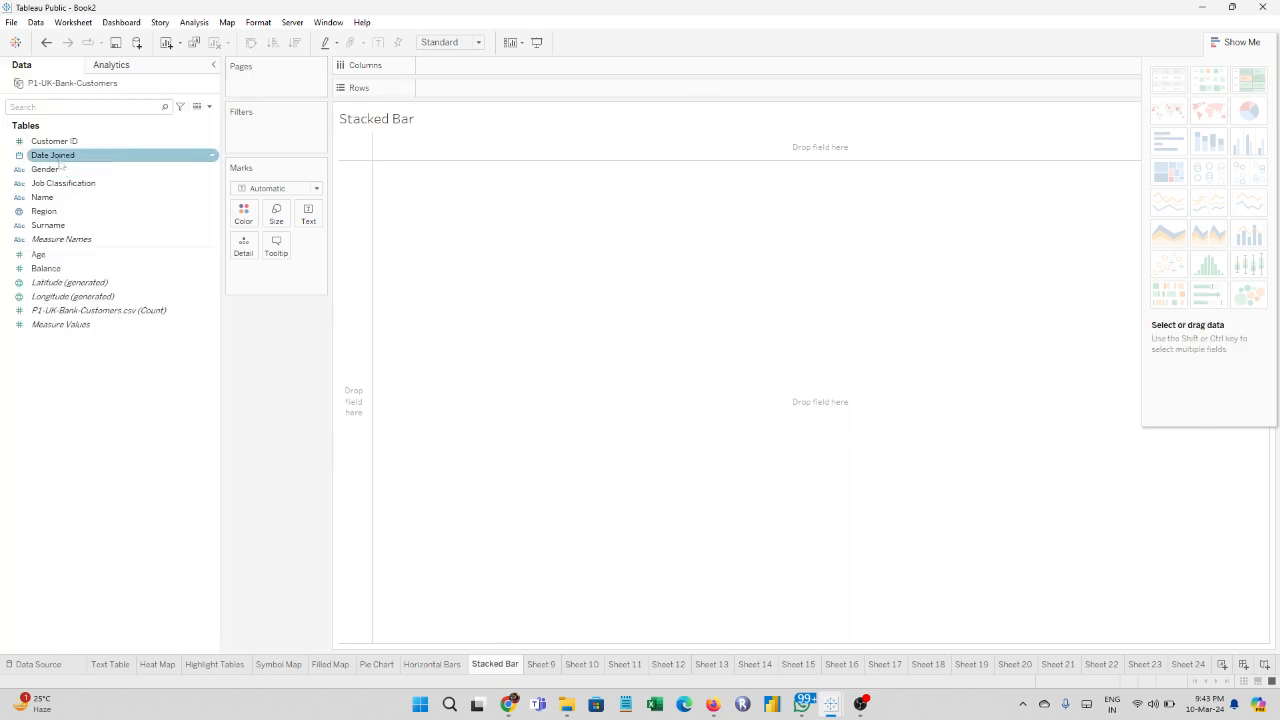
left_click_drag(59, 160, 497, 92)
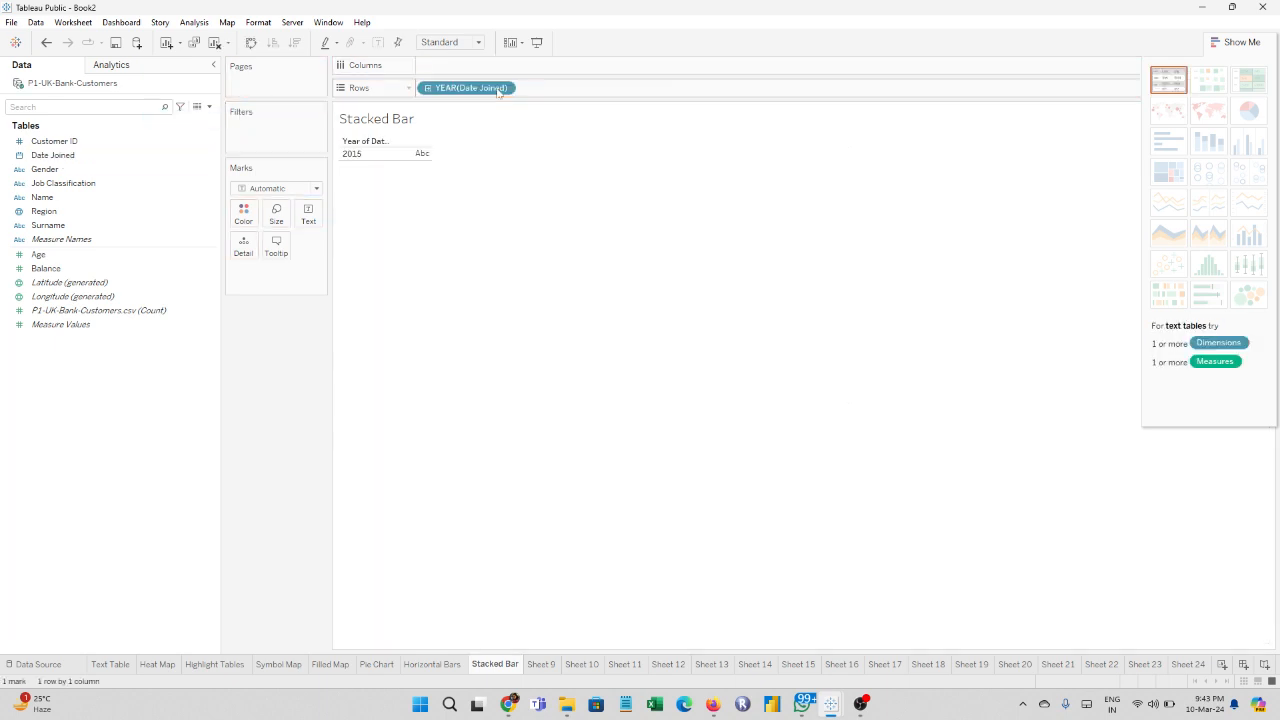
left_click(427, 88)
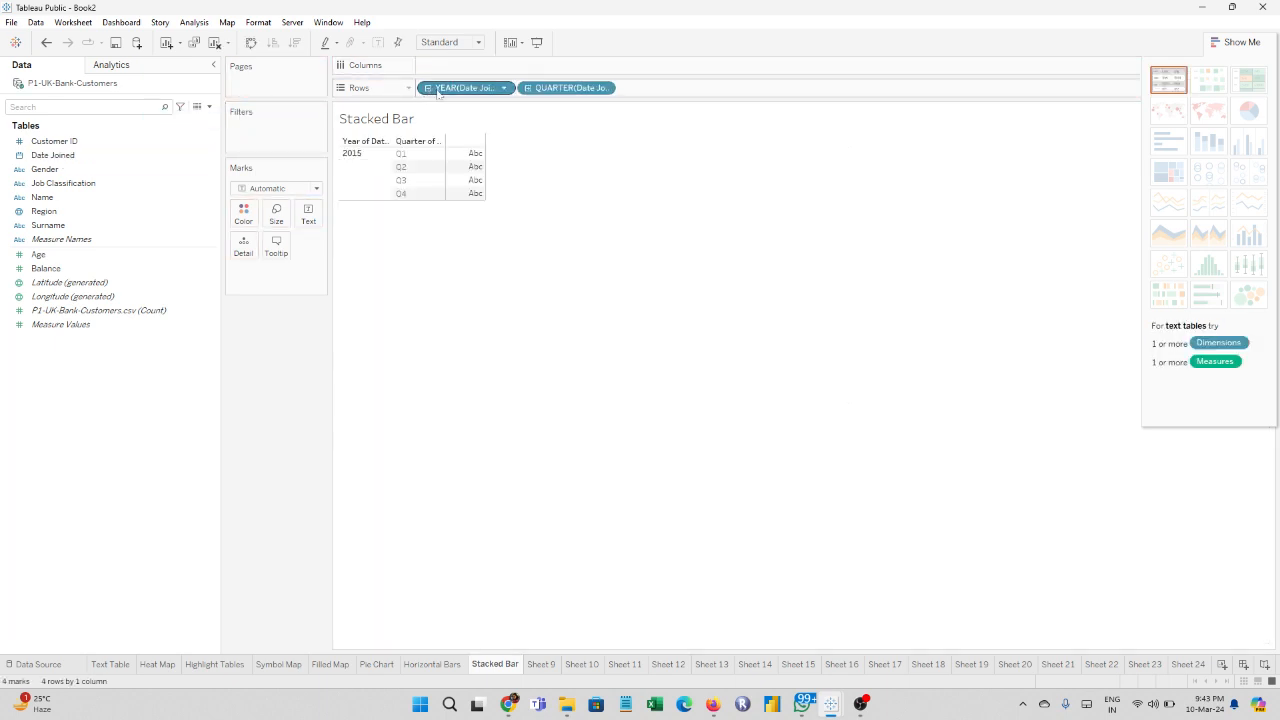
left_click(526, 88)
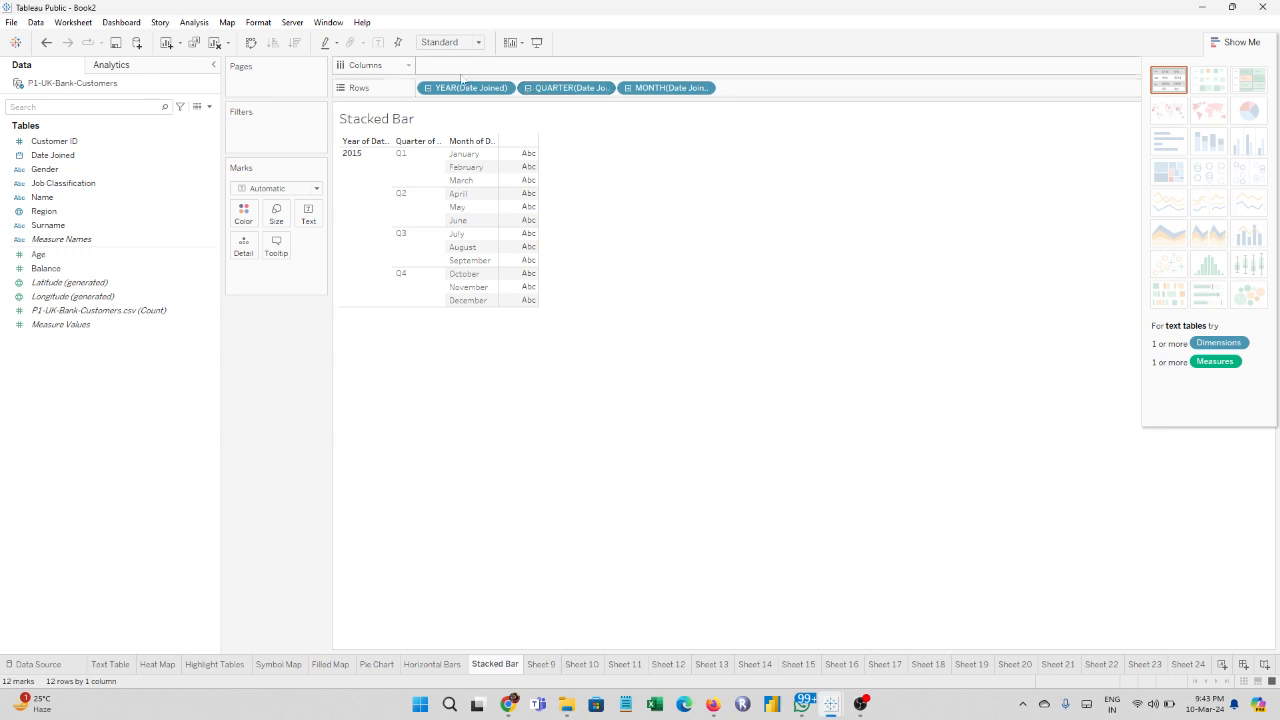
Step: Remove the year and quarter of Date Joined from the rows and turn the monthly customer count into a stacked bar
left_click_drag(448, 90, 106, 200)
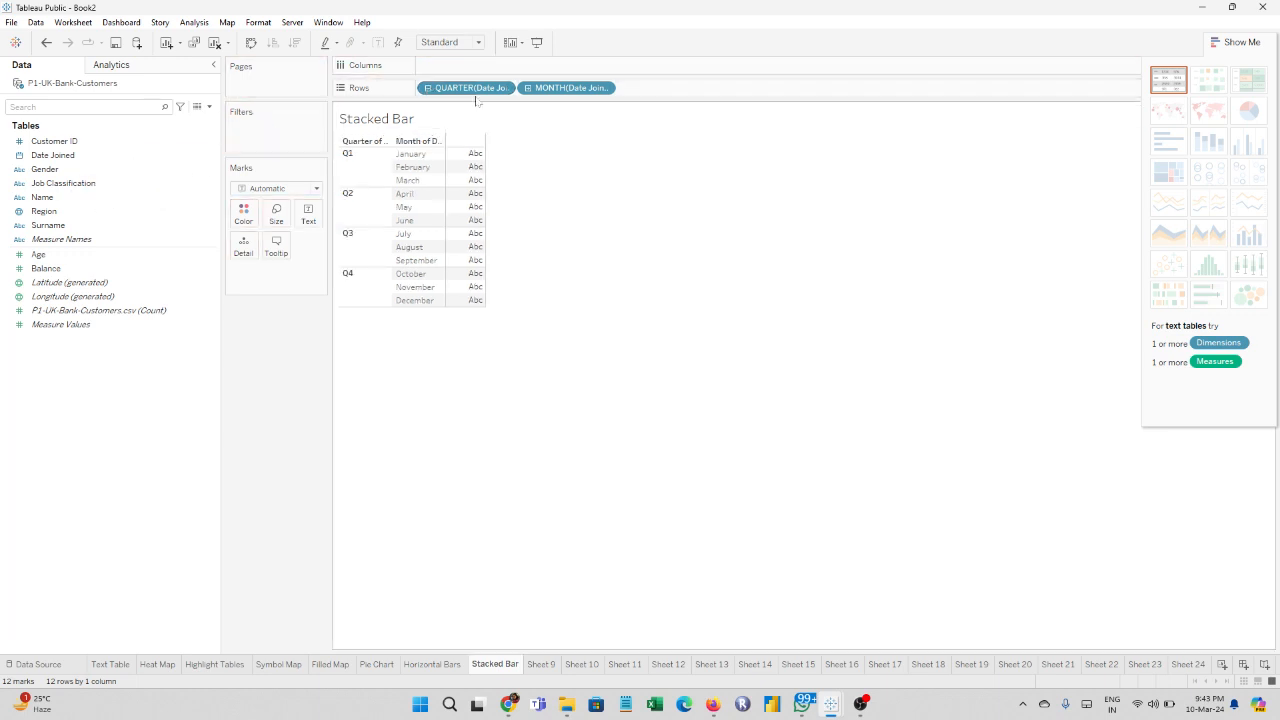
left_click_drag(470, 88, 418, 195)
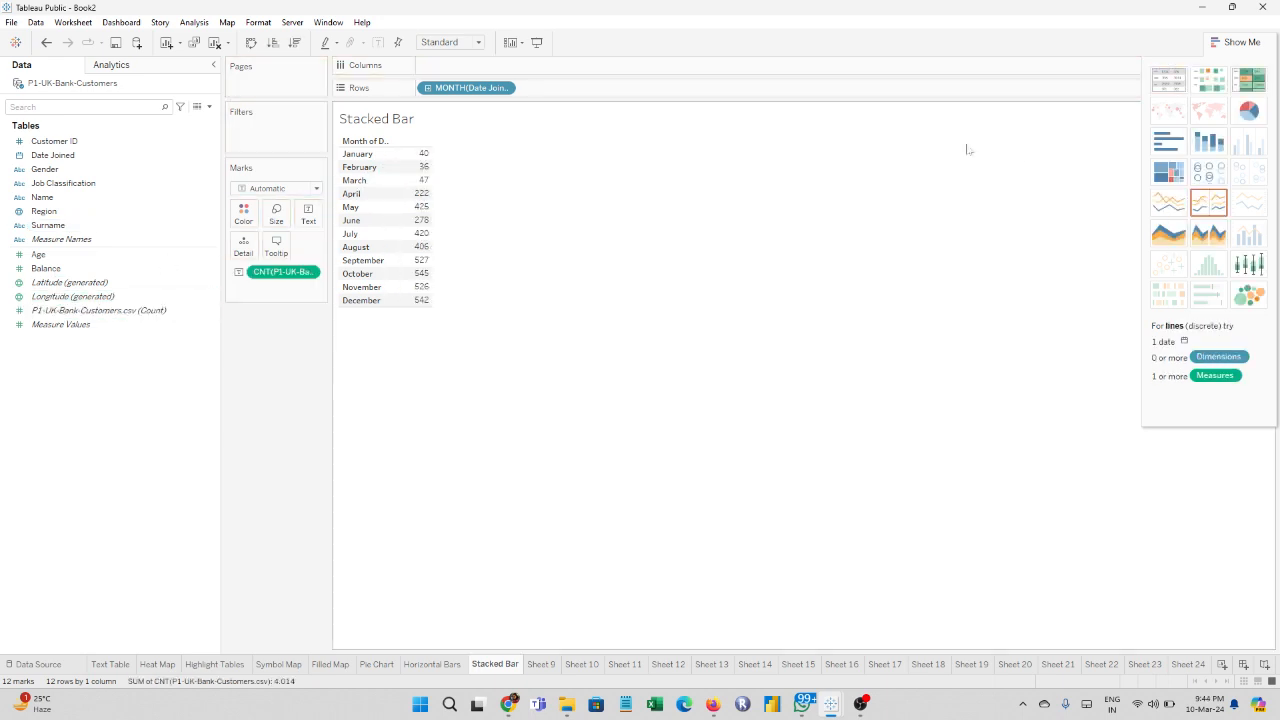
left_click(1206, 143)
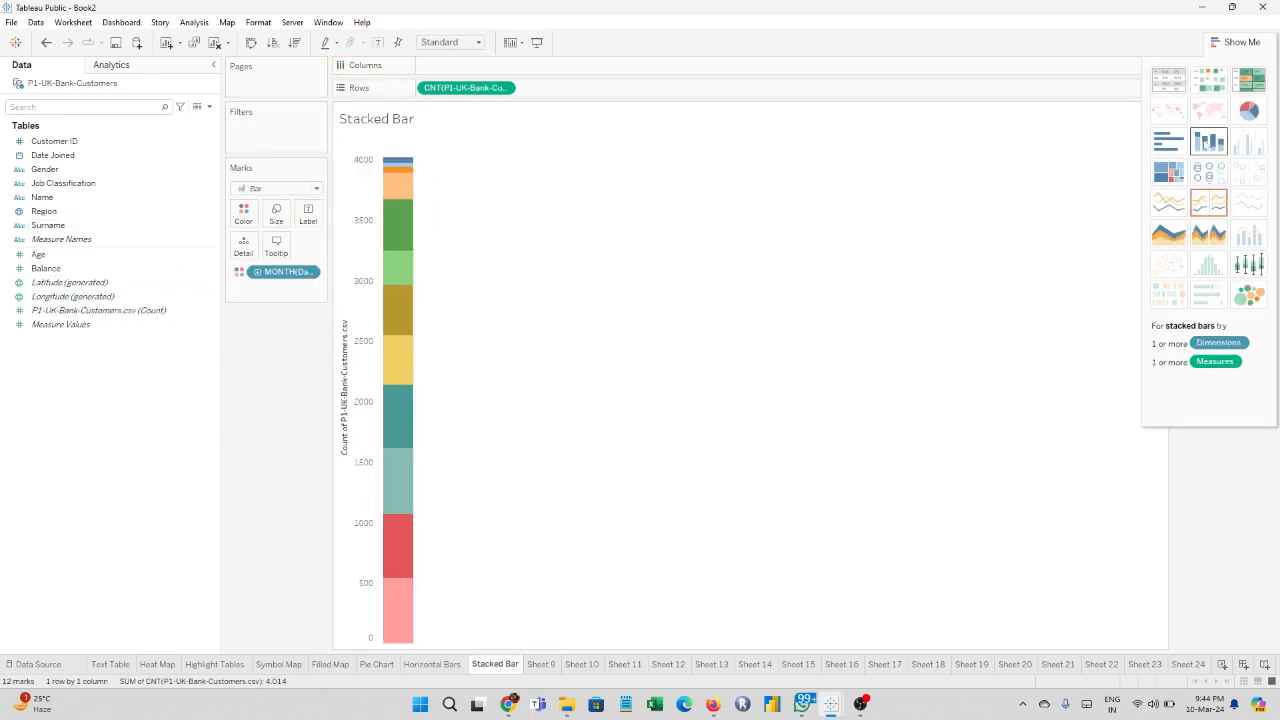
Step: Check the month segments of the stacked bar and split it by adding Job Classification to the columns
mouse_move(395, 600)
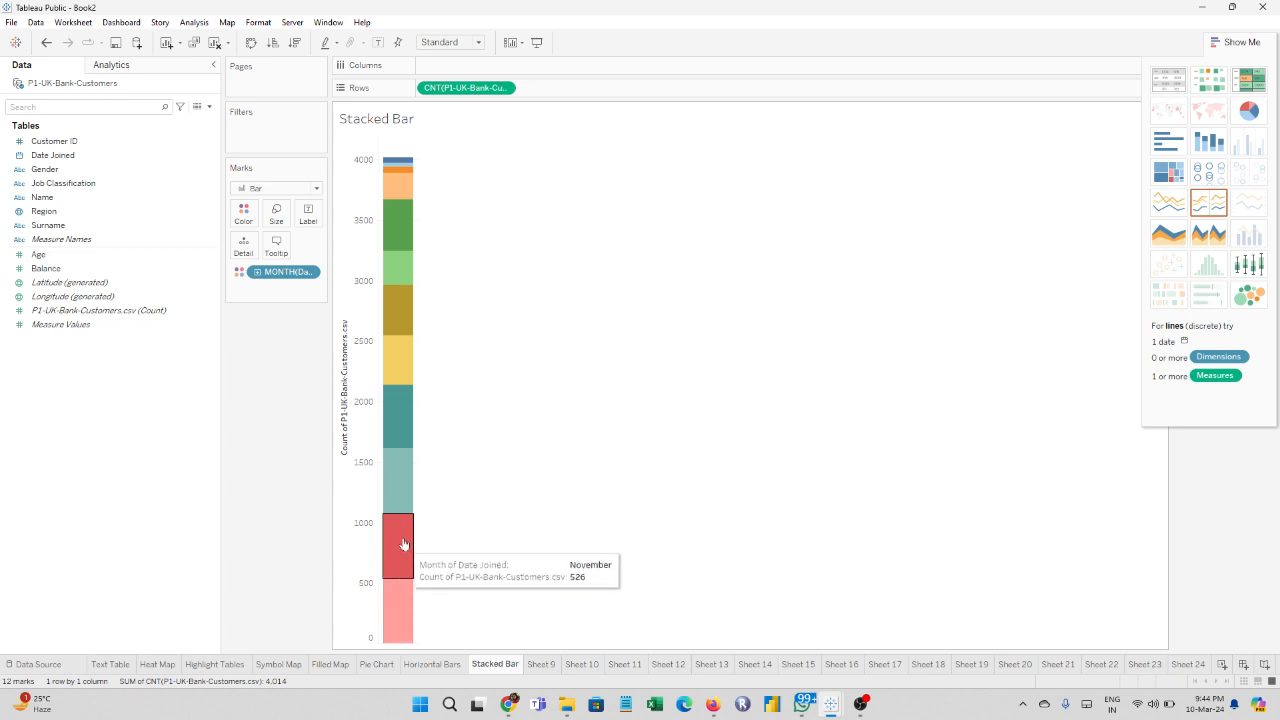
mouse_move(403, 394)
mouse_move(390, 164)
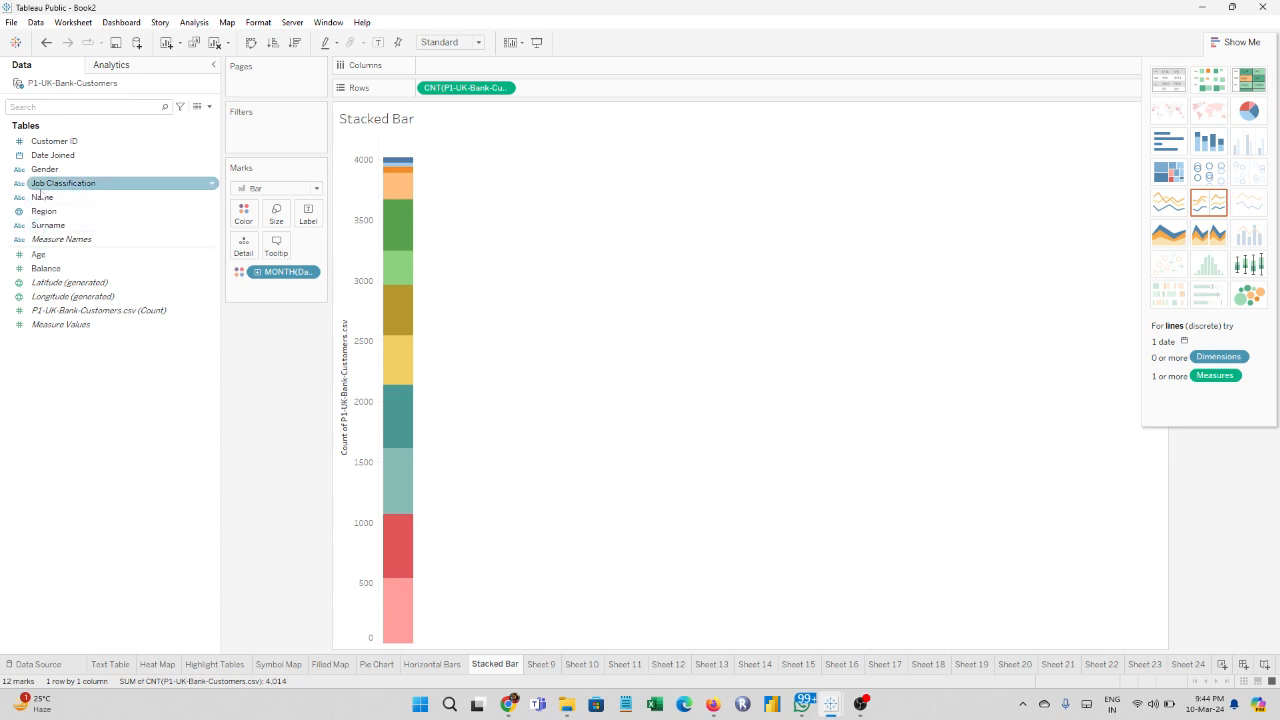
left_click_drag(40, 186, 457, 70)
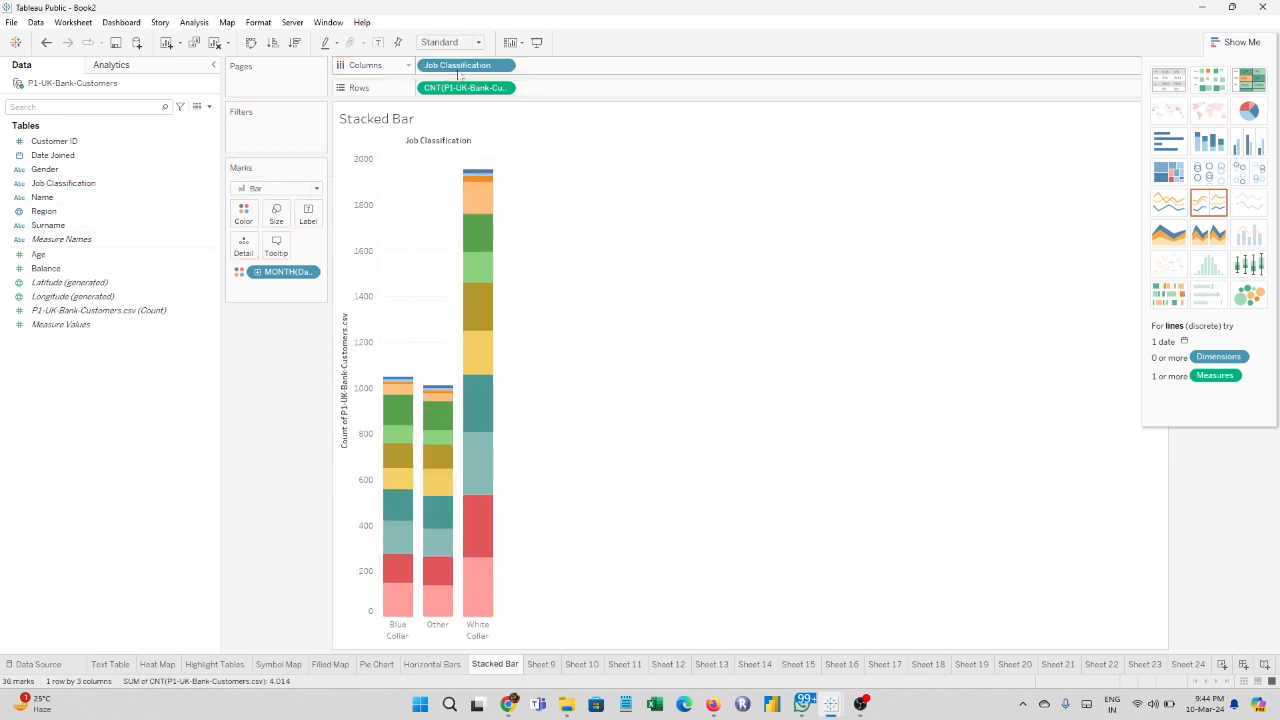
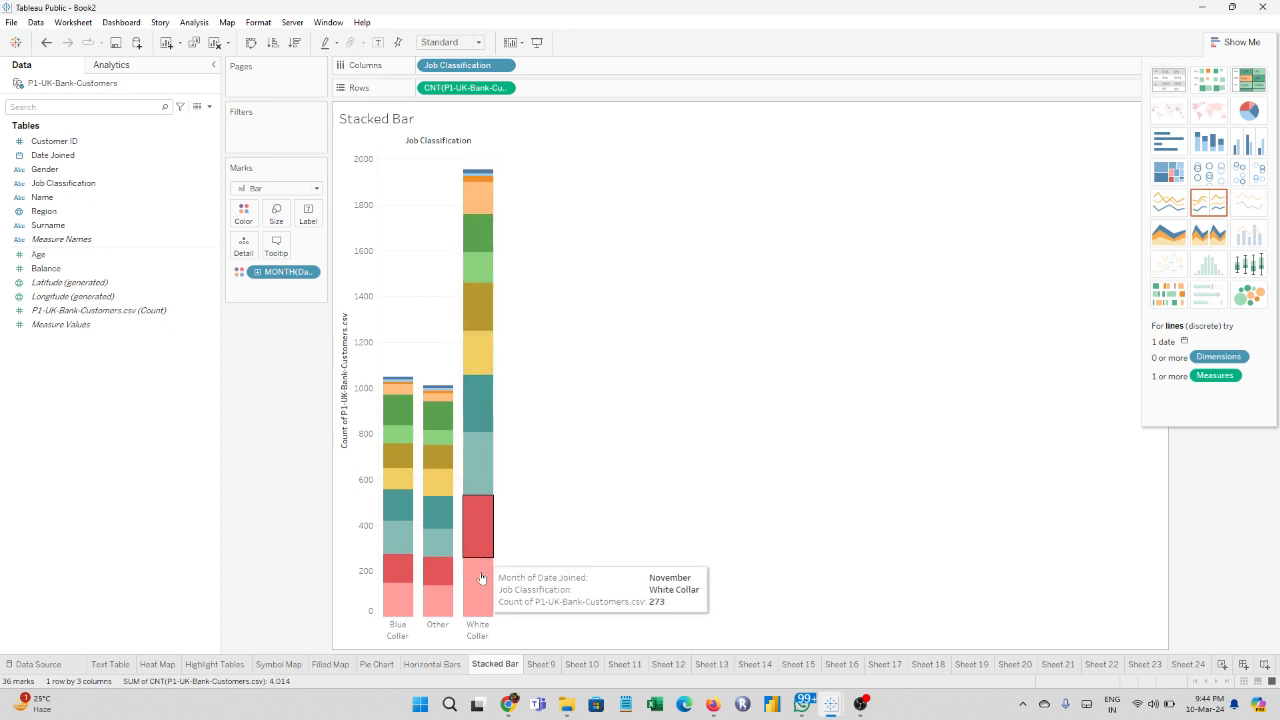
Step: Sort the job classifications by customer count in descending and ascending order, and clear the sort
left_click(295, 43)
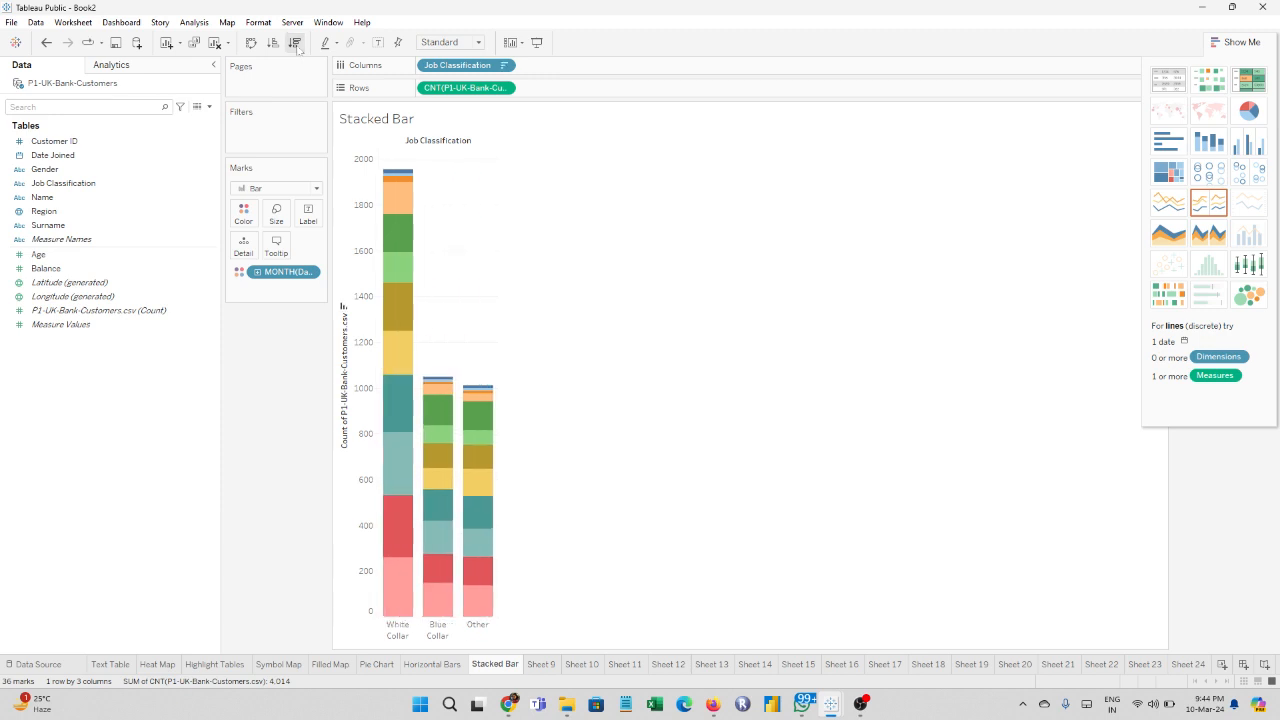
left_click(272, 43)
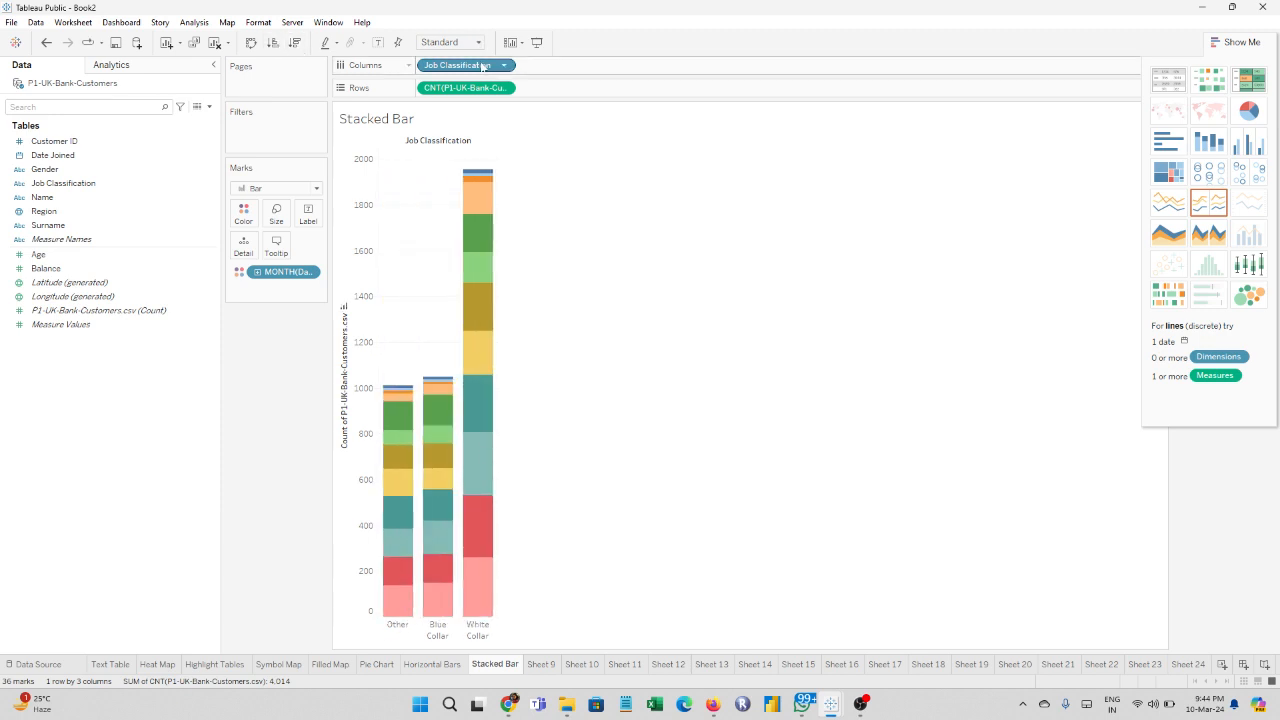
mouse_move(483, 67)
left_mouse_down()
mouse_move(626, 86)
mouse_move(430, 88)
mouse_move(497, 92)
mouse_move(472, 66)
left_mouse_up()
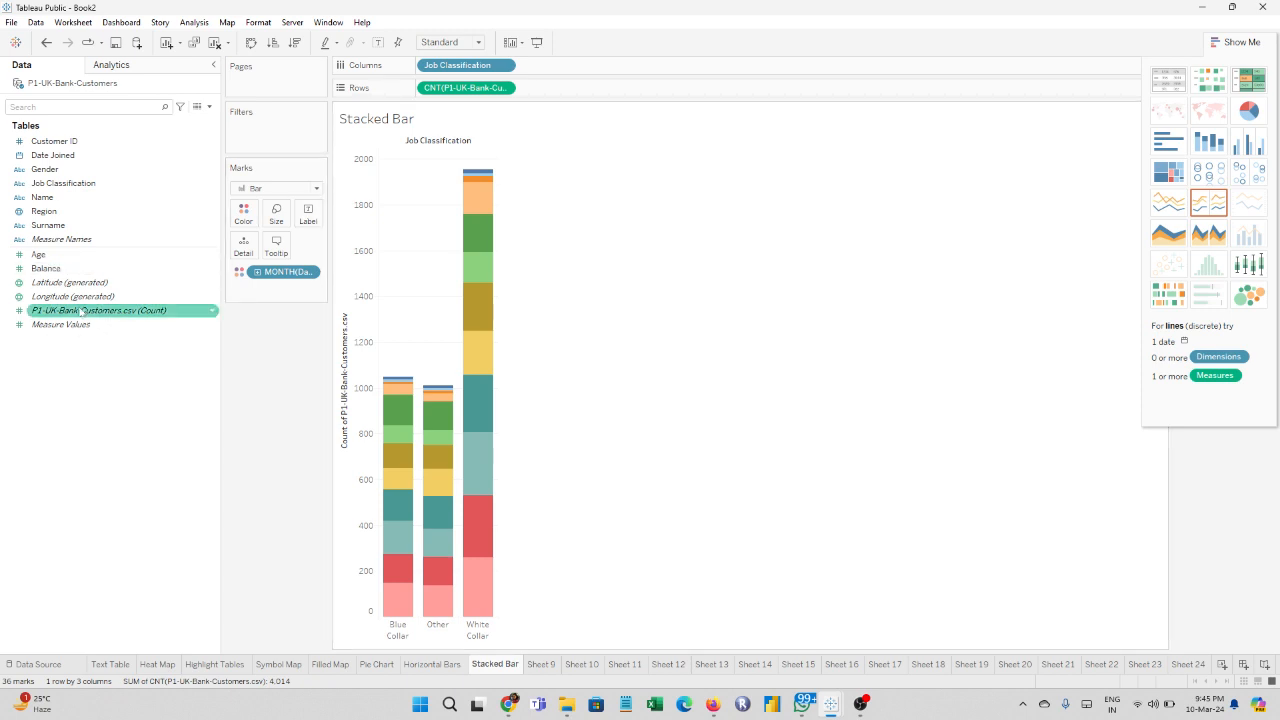
Step: Label the bar segments with the customer count in bold 12 pt text and fit the chart to Entire View
left_click_drag(96, 310, 307, 217)
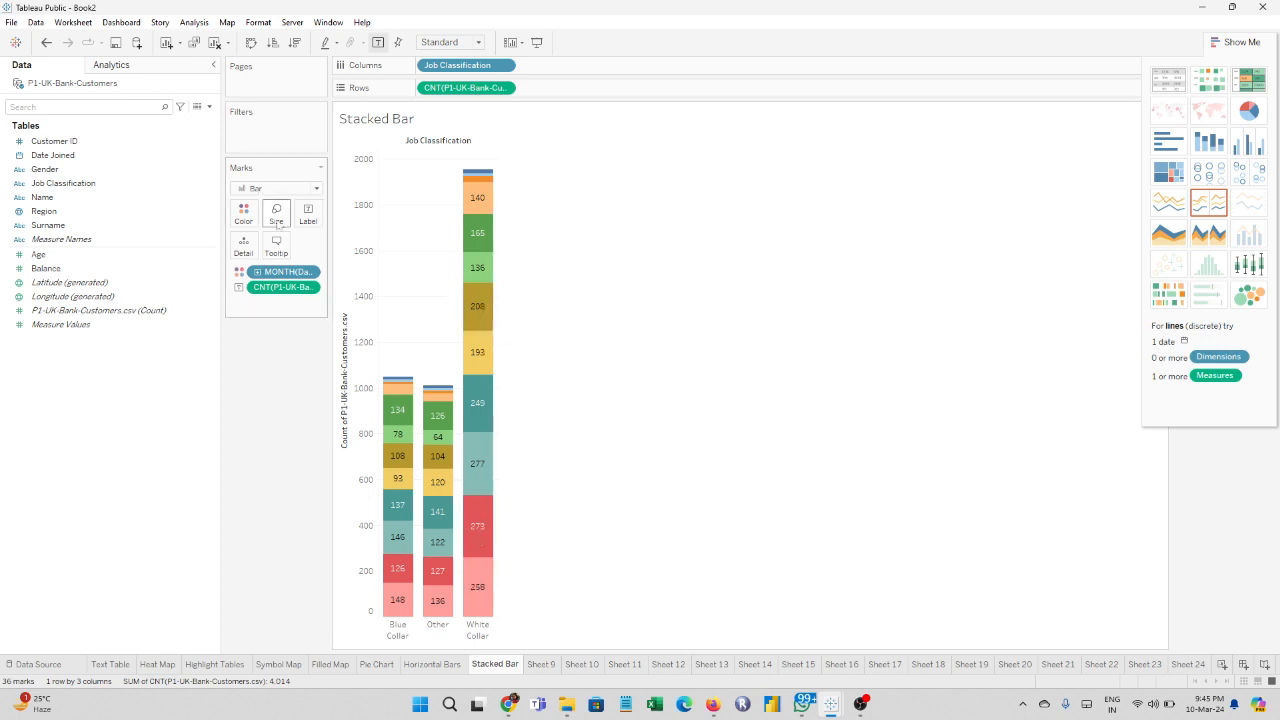
left_click(308, 210)
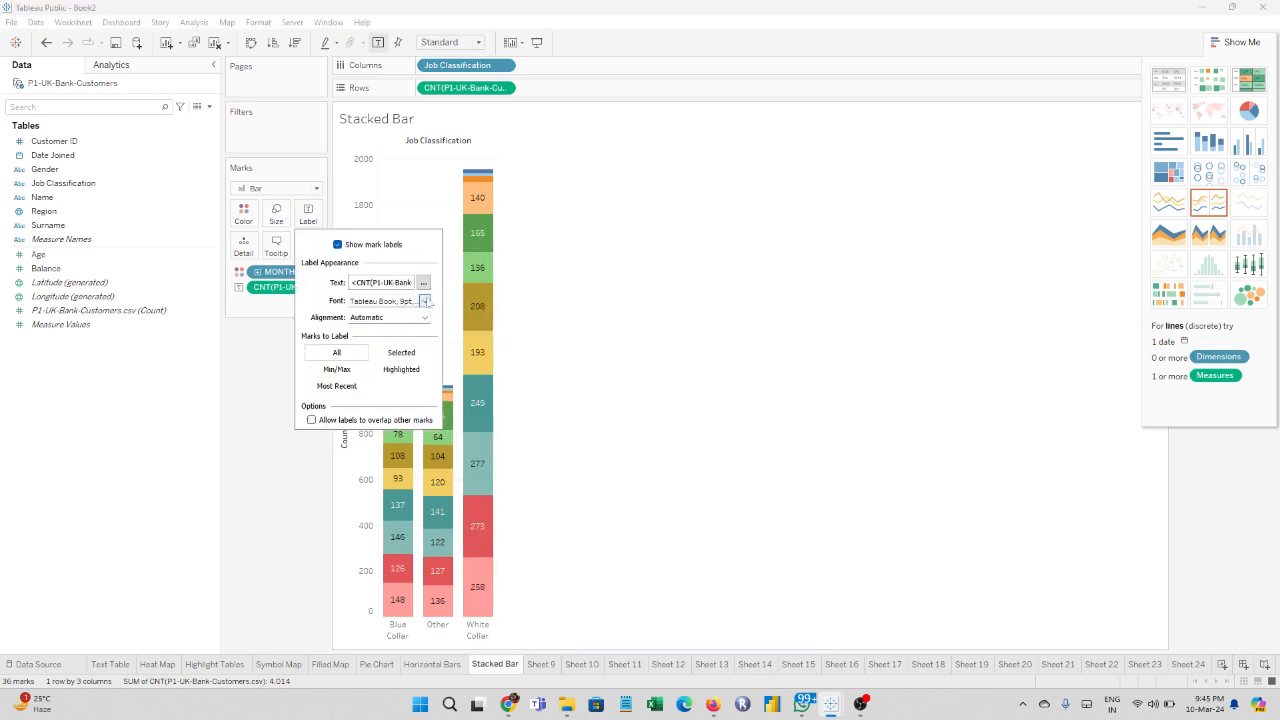
left_click(425, 301)
left_click(381, 337)
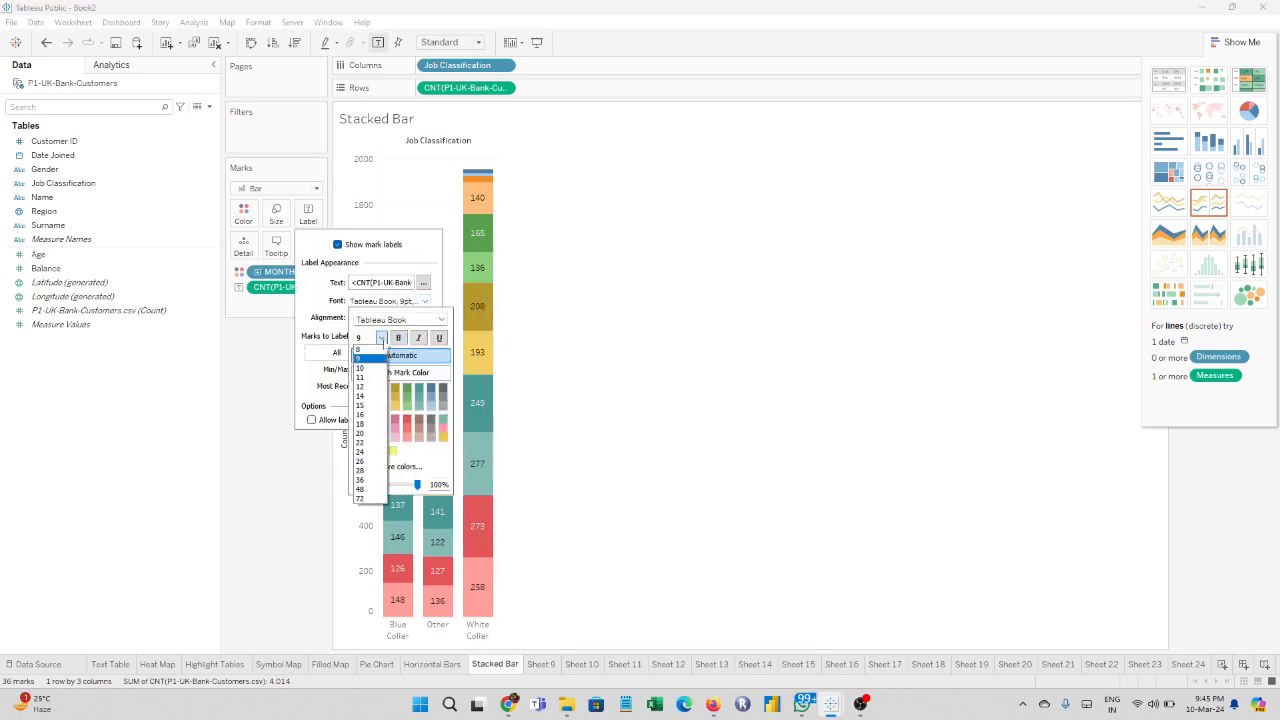
left_click(368, 384)
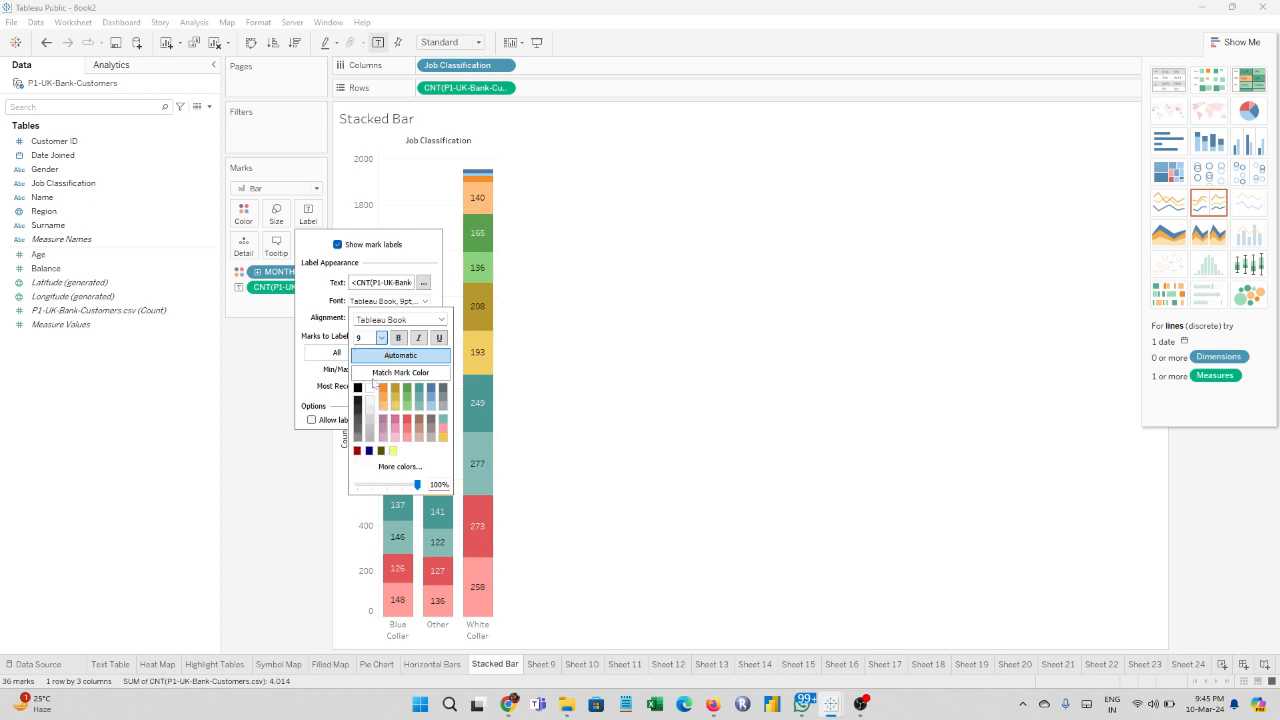
left_click(399, 338)
left_click(592, 251)
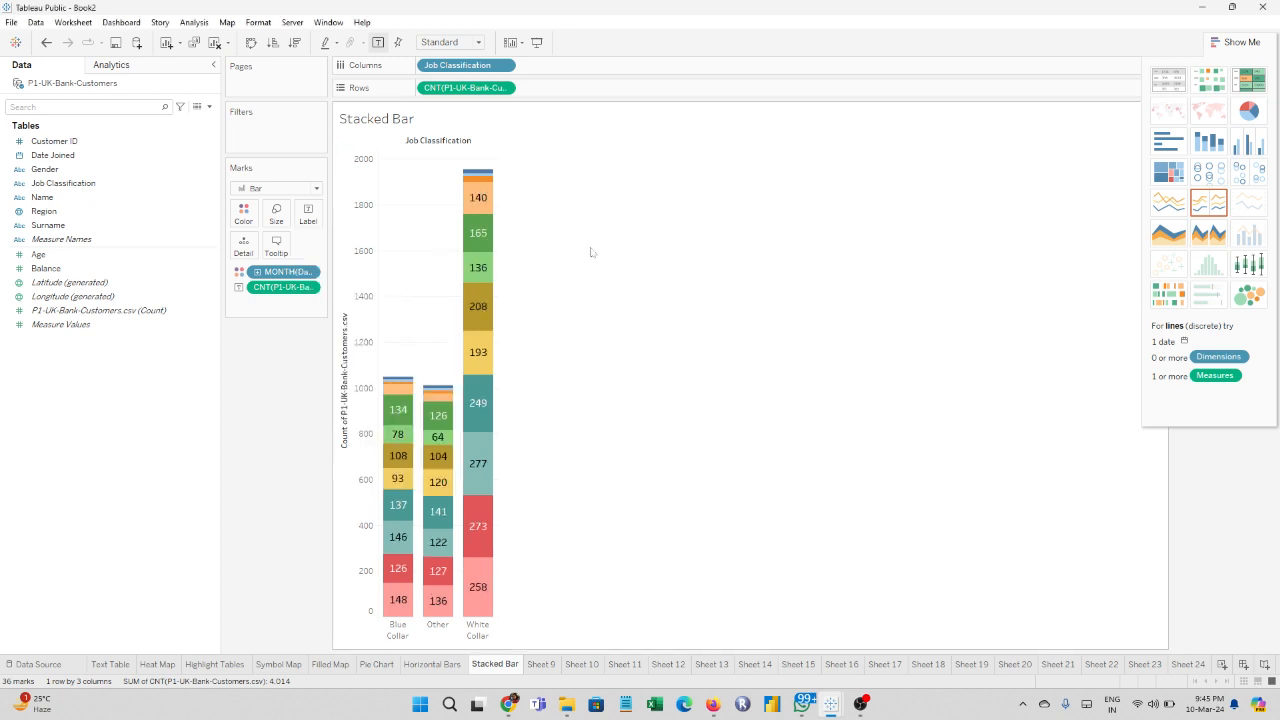
left_click(478, 42)
left_click(445, 89)
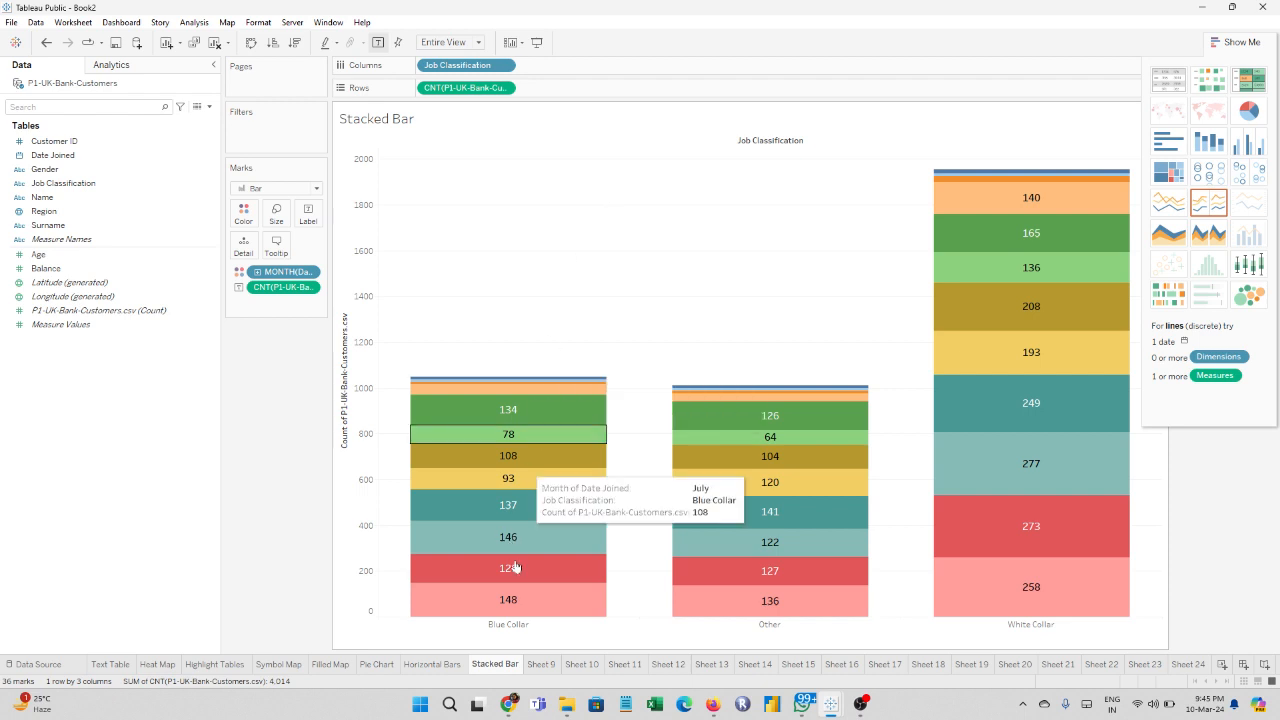
Step: Rename Sheet 9 as Side by Side Bars
left_click(544, 671)
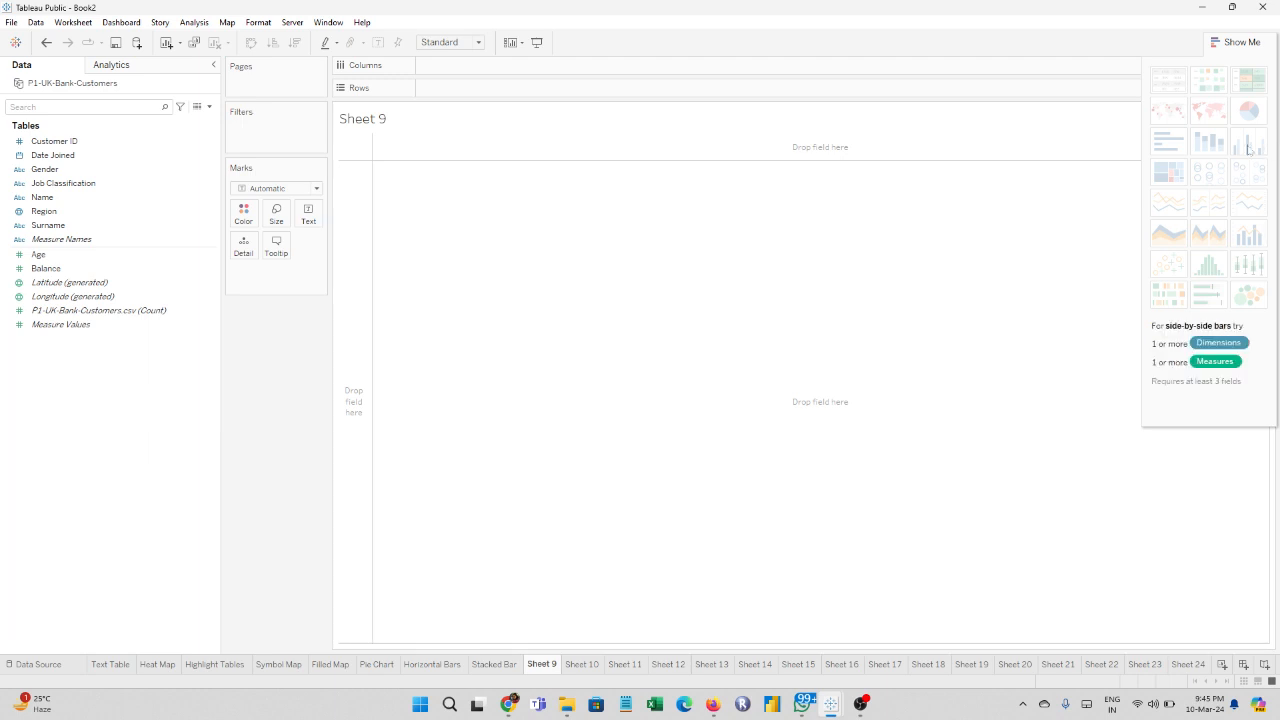
double_click(549, 667)
type("S")
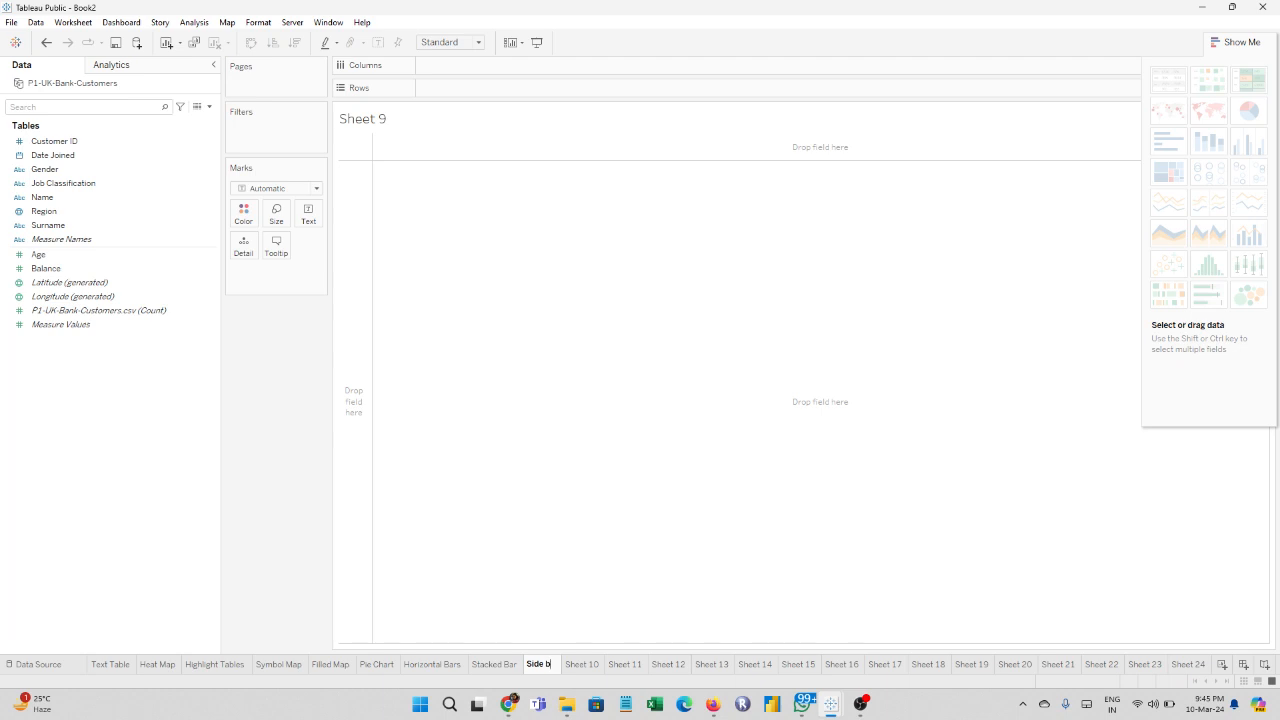
type("ide by side Bars")
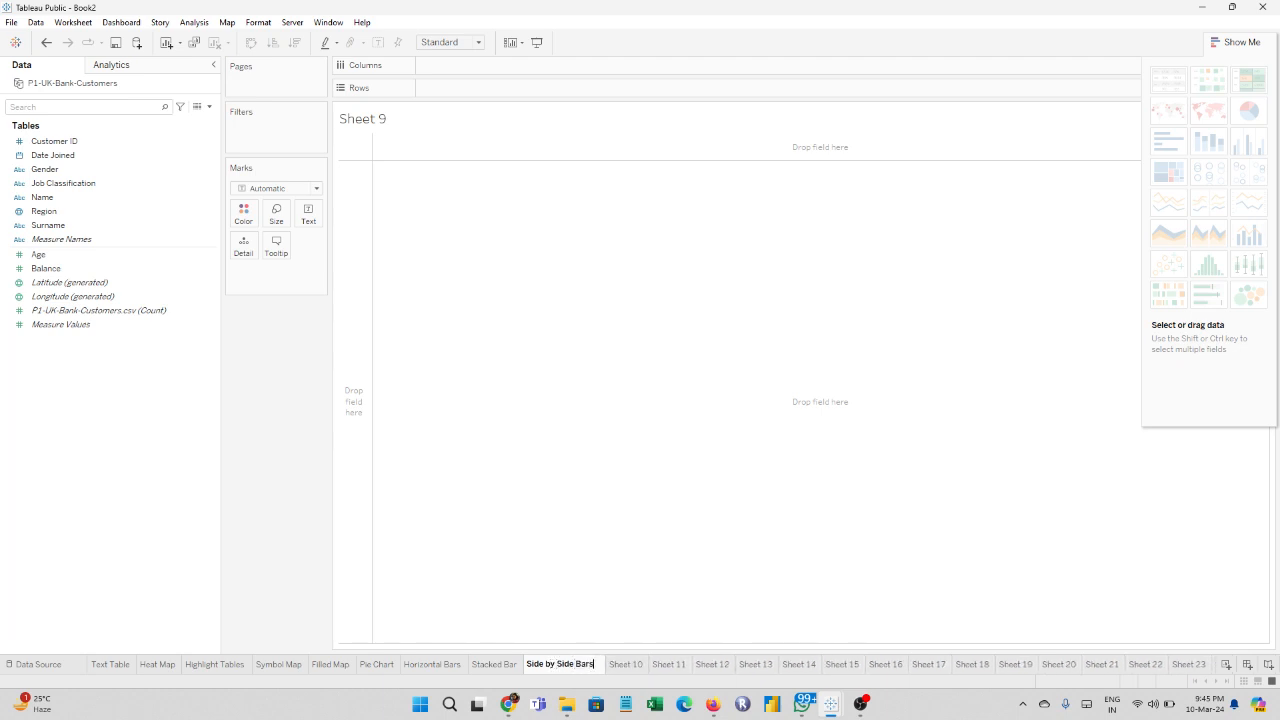
key("Return")
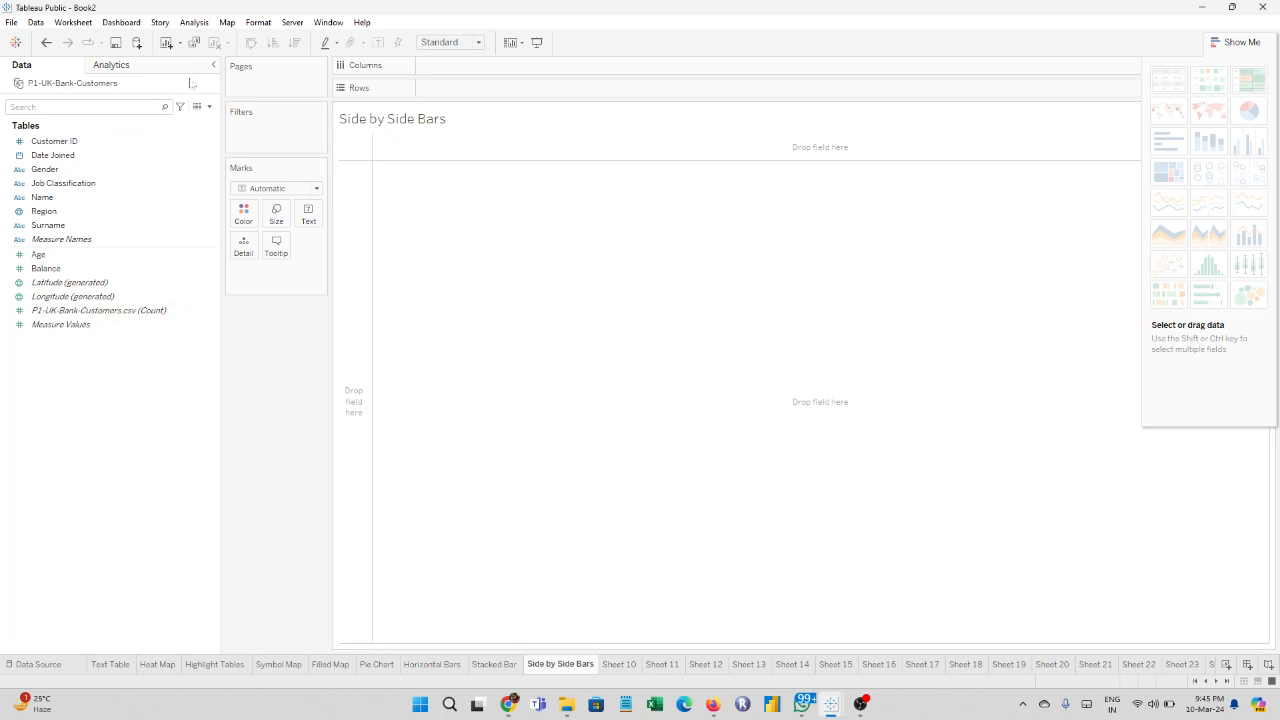
Step: Add Region to the rows of the Side by Side Bars sheet
left_click(77, 157)
left_click(68, 170)
left_click(60, 185)
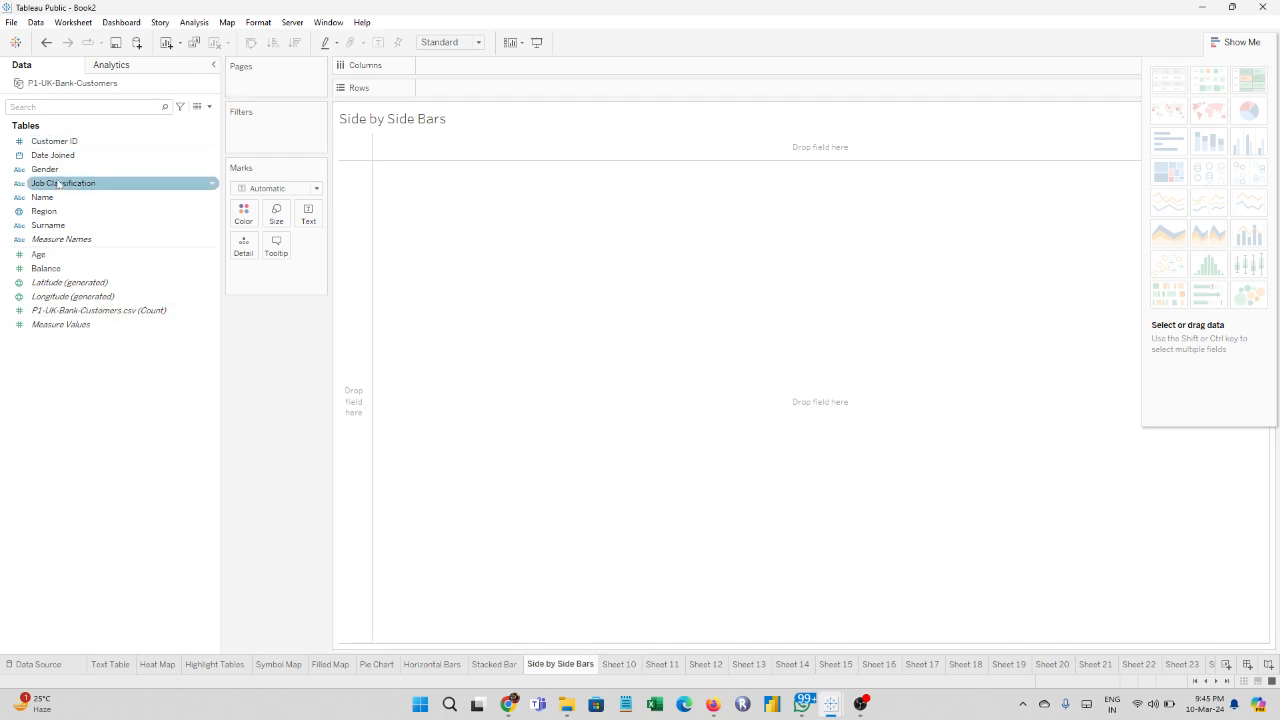
left_click(56, 170)
left_click(50, 157)
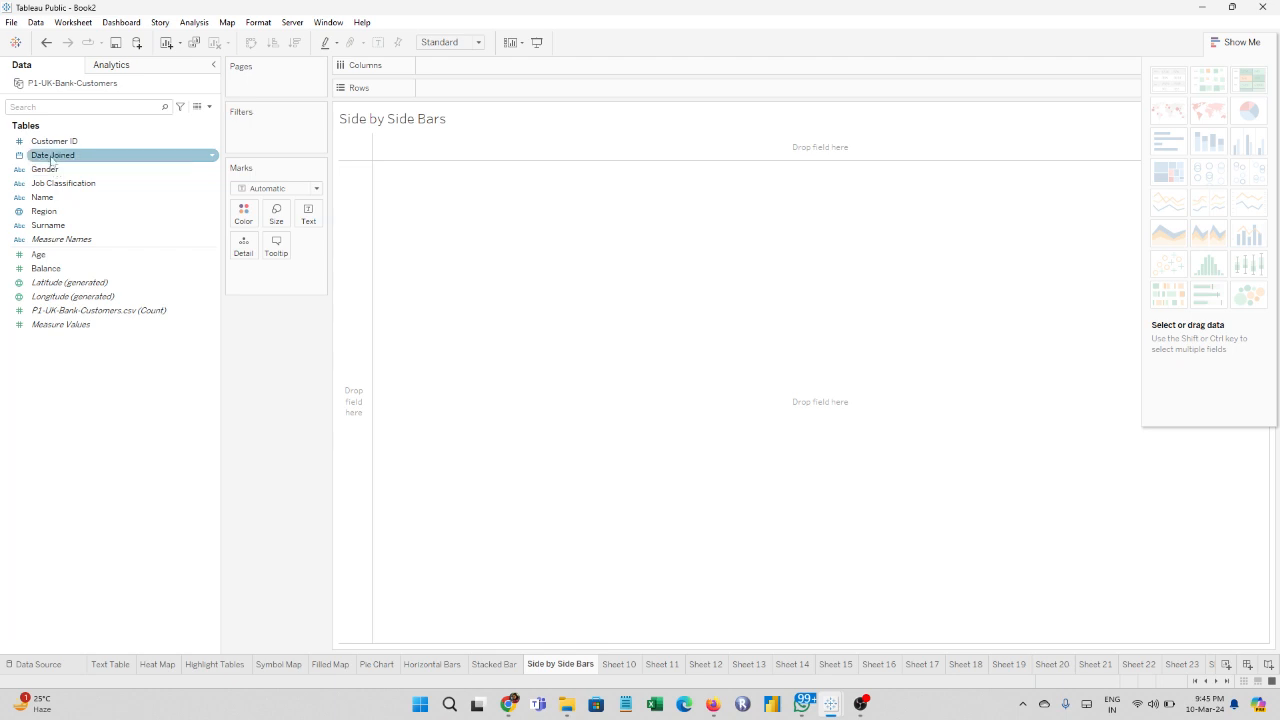
left_click(40, 211)
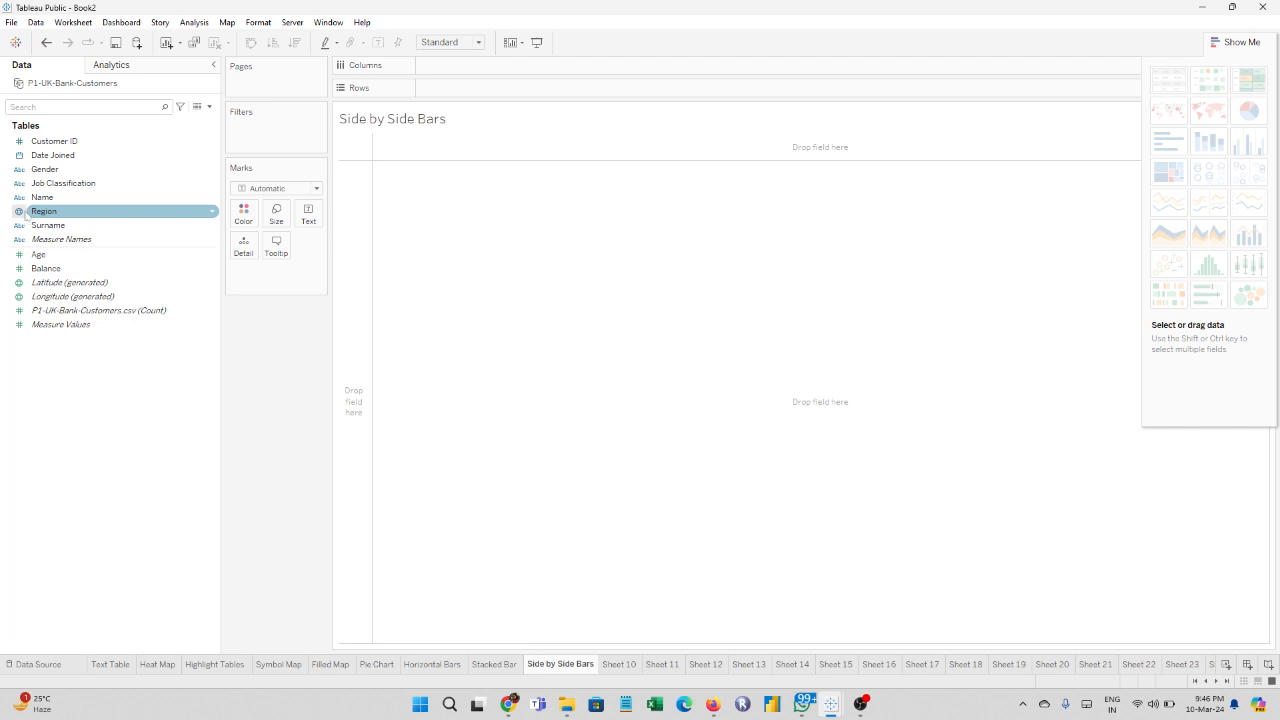
left_click_drag(40, 211, 538, 94)
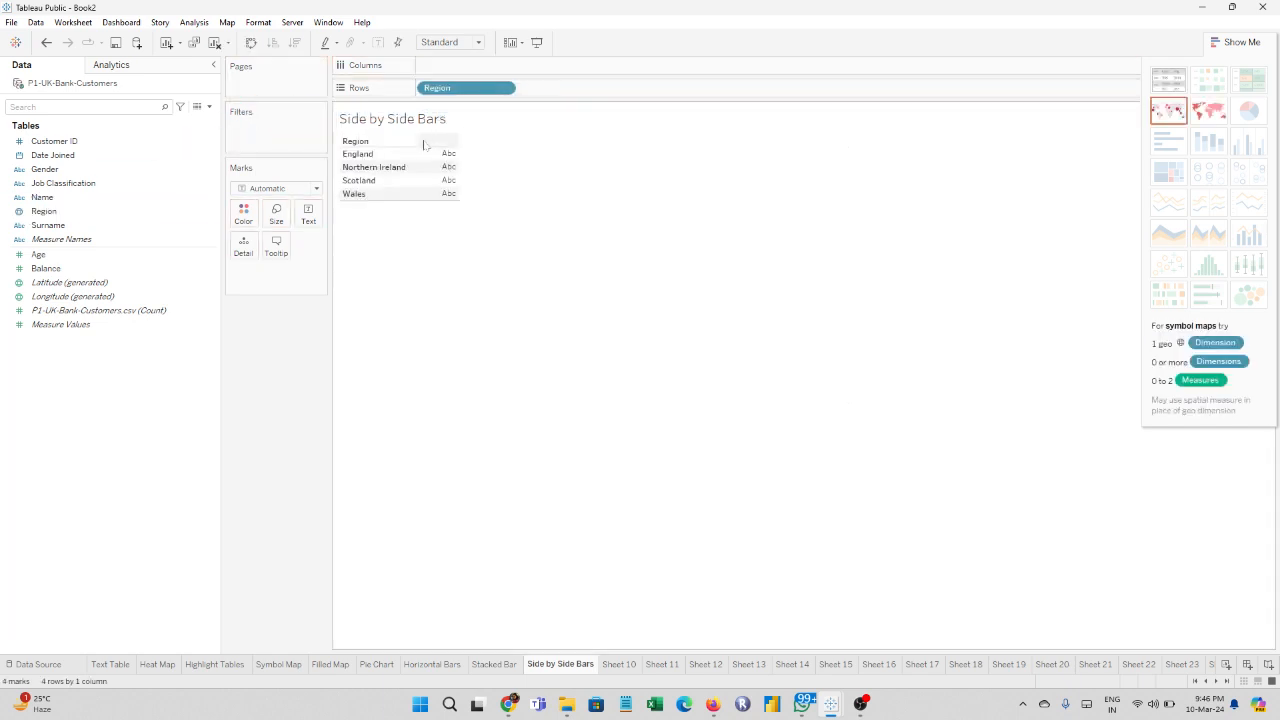
left_click(74, 184)
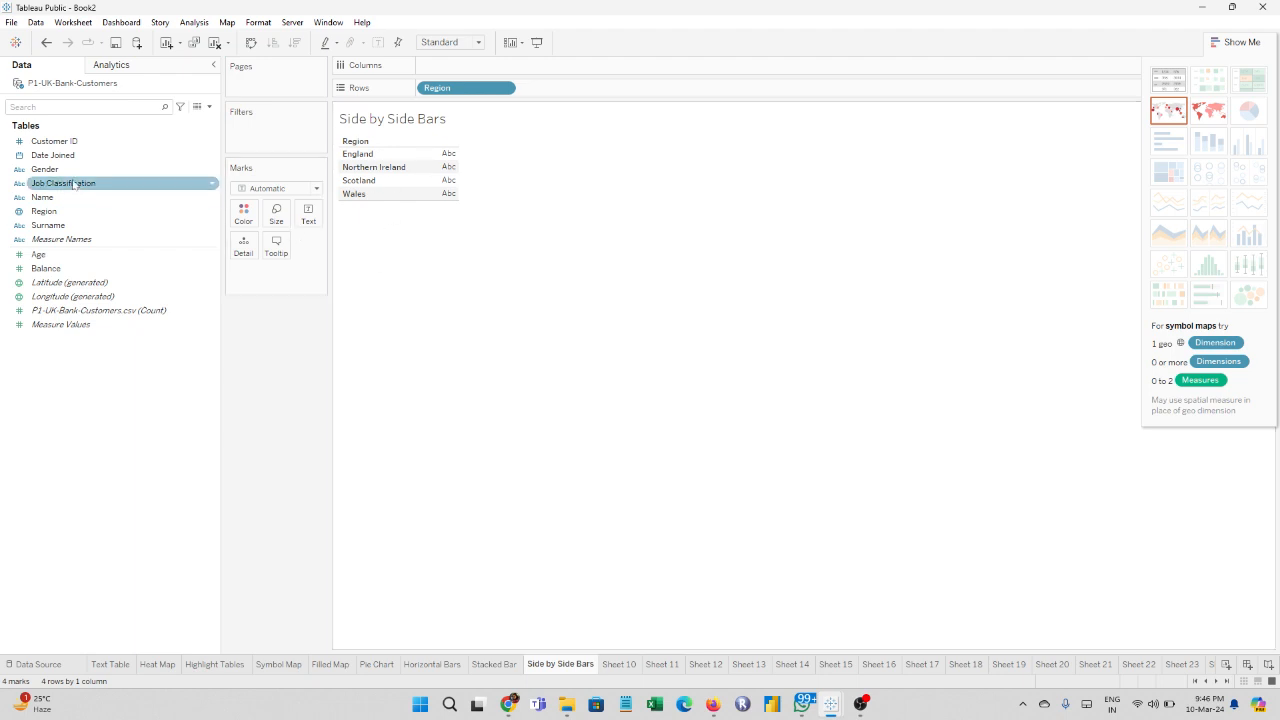
left_click(74, 184)
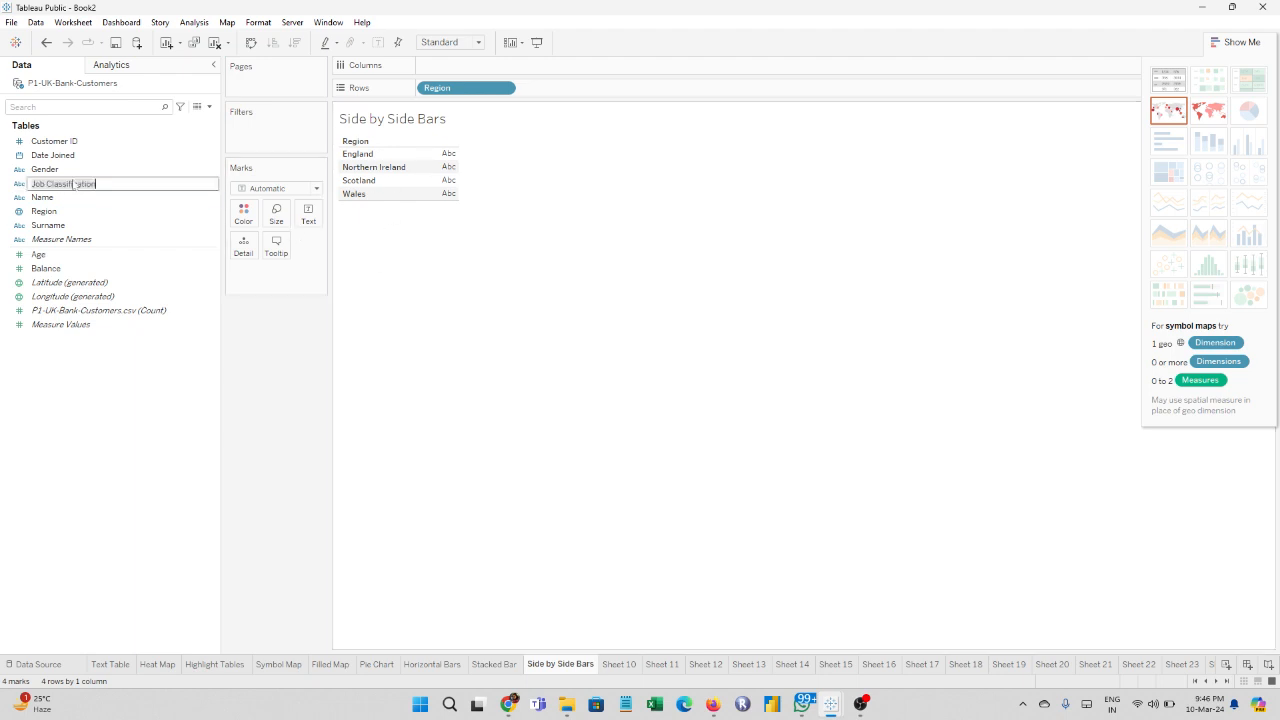
key("Escape")
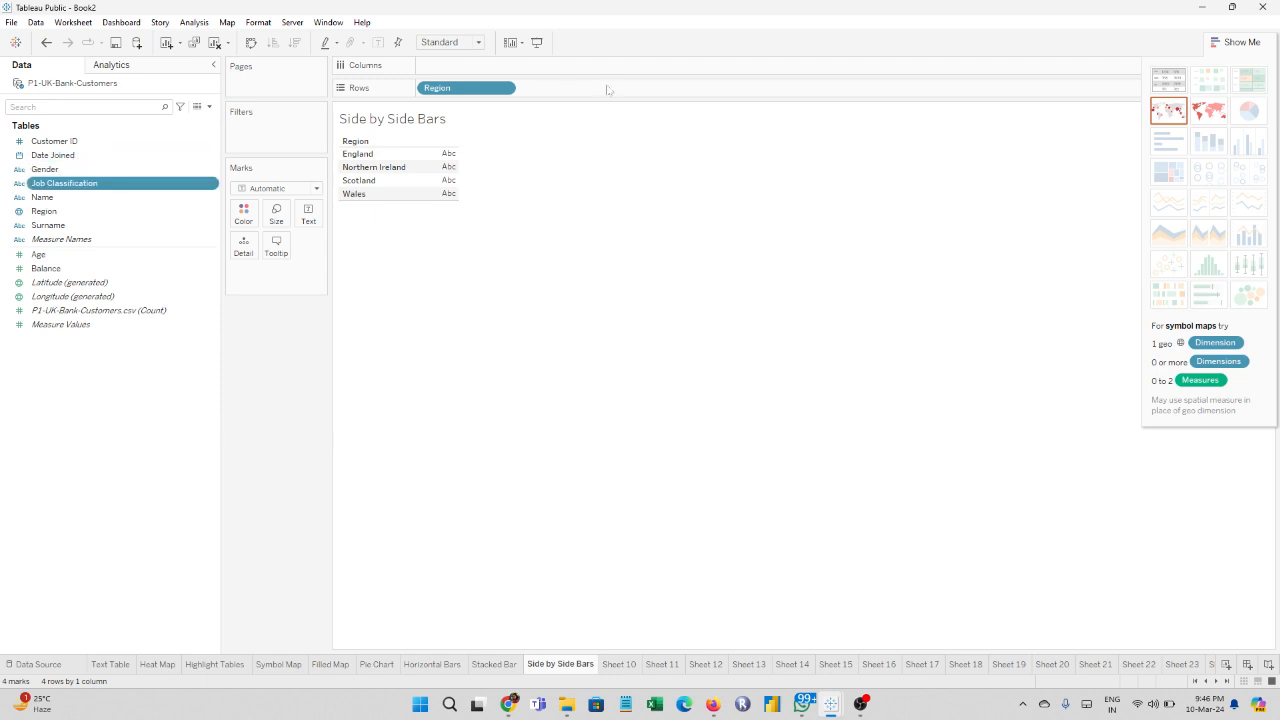
left_click(137, 489)
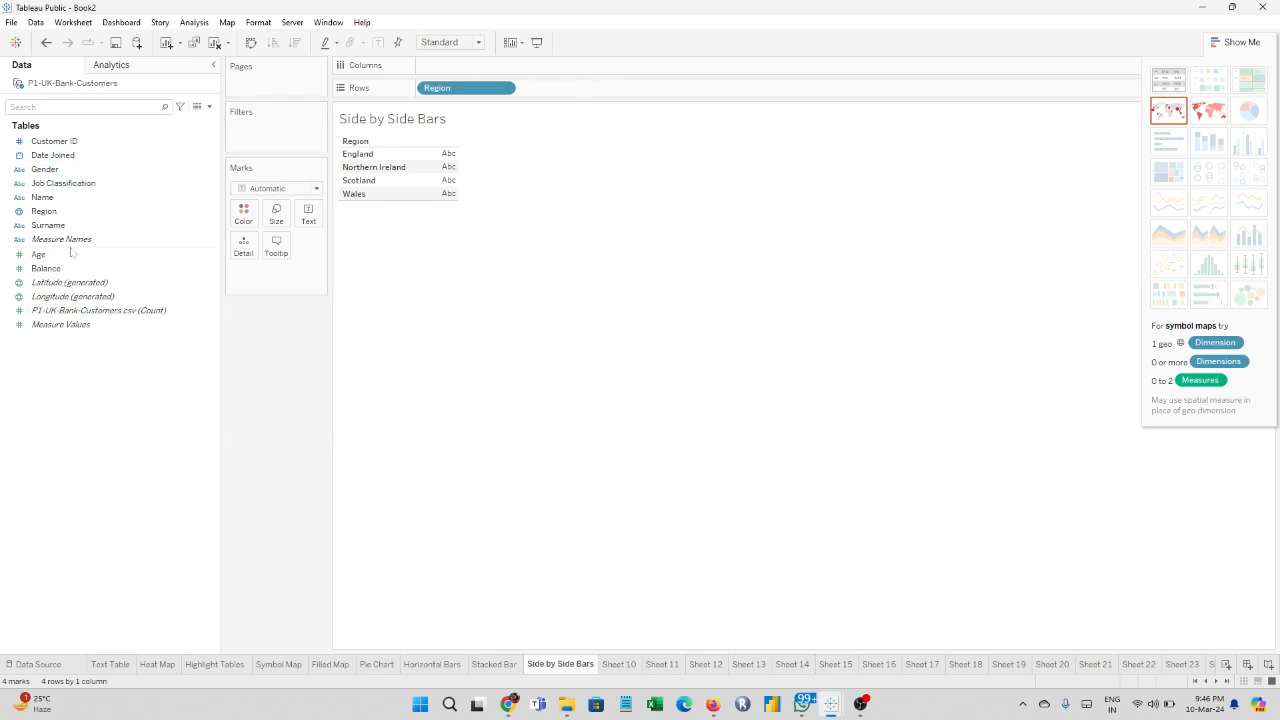
Step: Add Date Joined to the columns, drill it down to month, and remove its year and quarter levels
left_click_drag(57, 158, 481, 68)
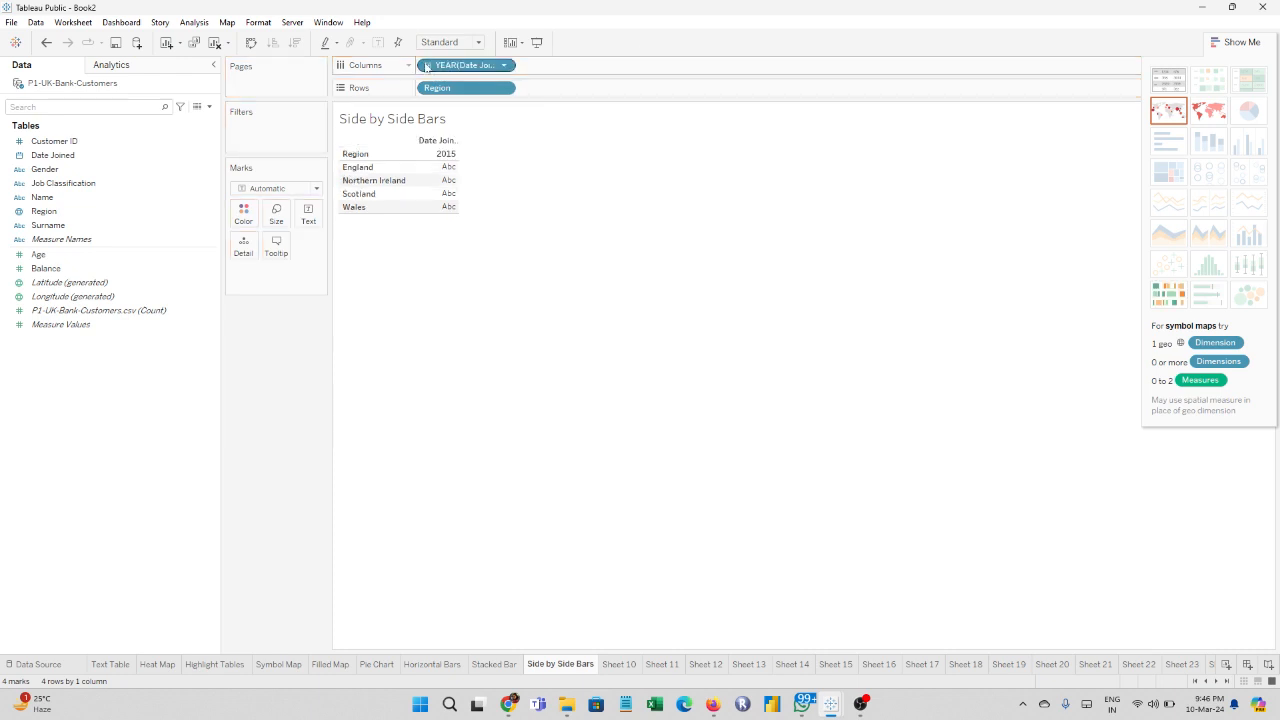
left_click(429, 66)
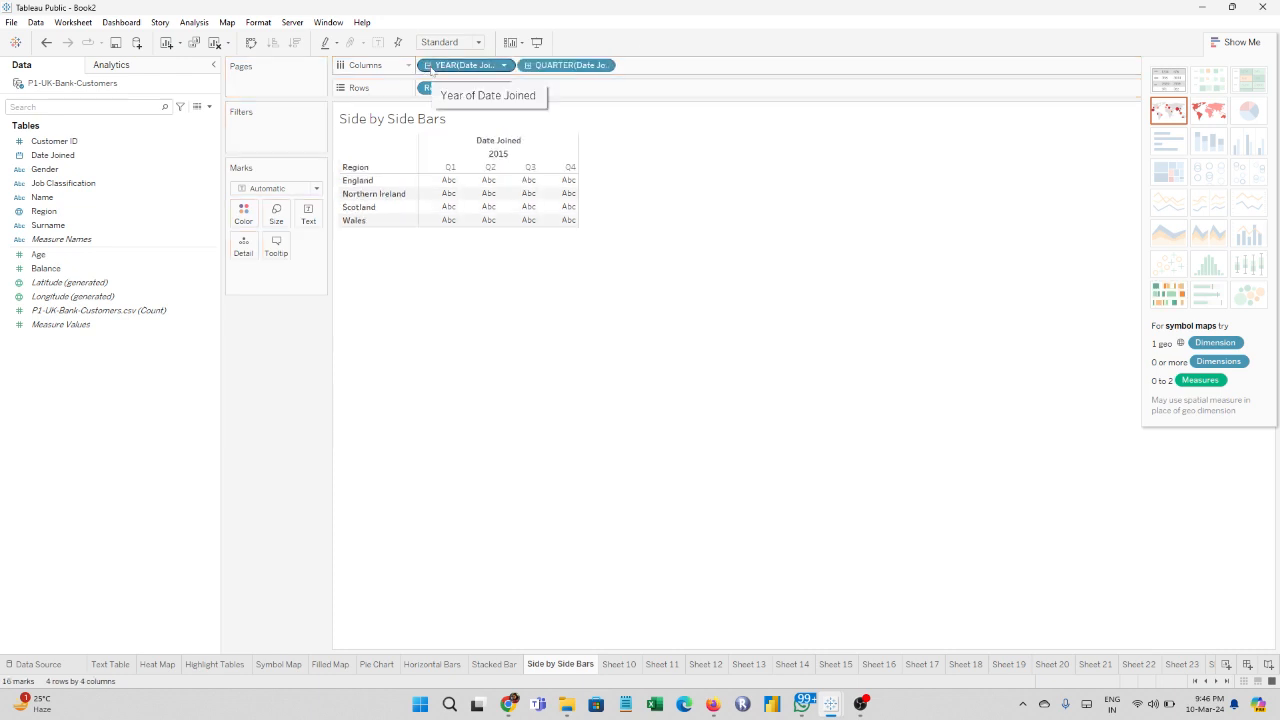
left_click(527, 65)
left_click_drag(493, 65, 160, 173)
left_click_drag(452, 68, 106, 228)
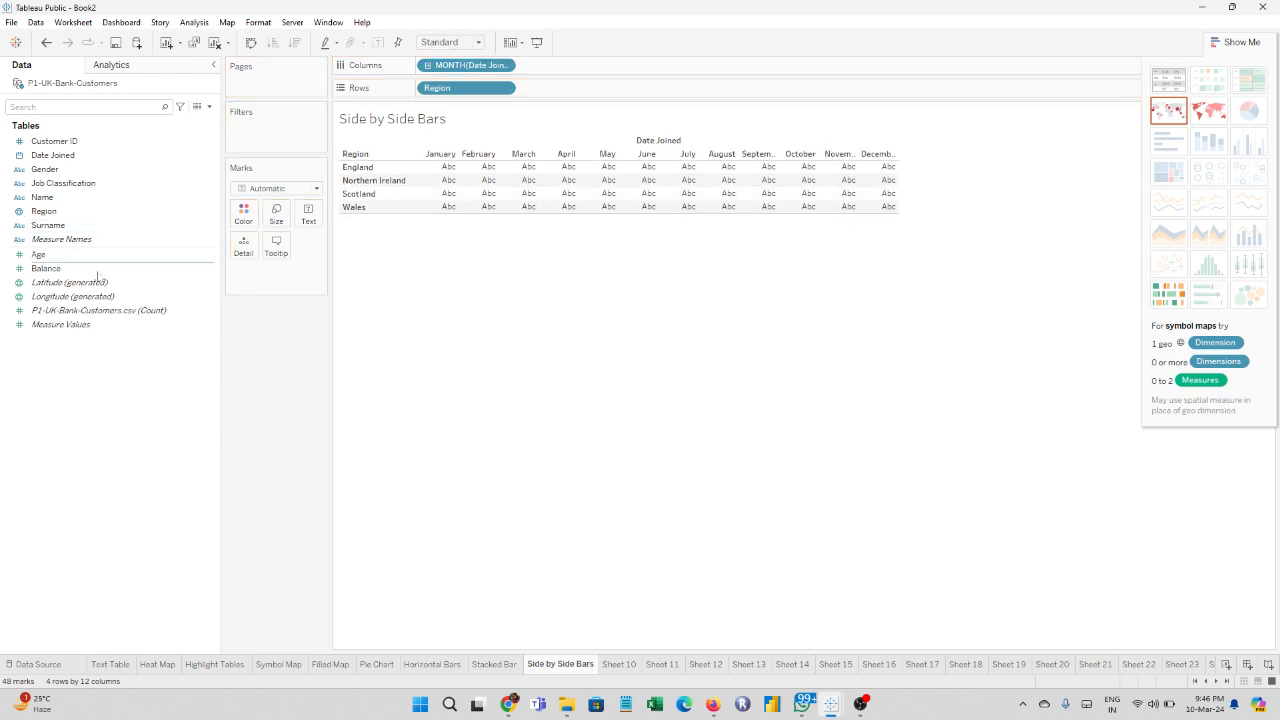
Step: Add the customer count as side-by-side bars and remove Region from the columns
left_click_drag(100, 311, 575, 204)
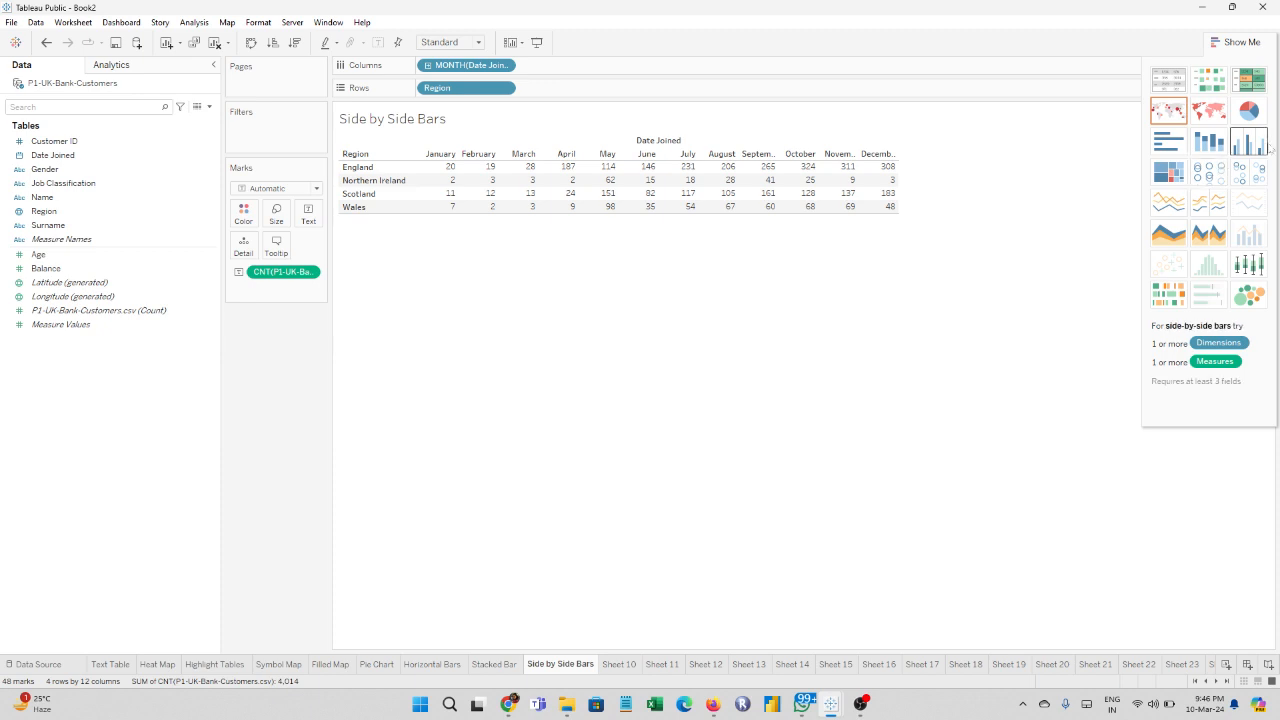
left_click(1267, 146)
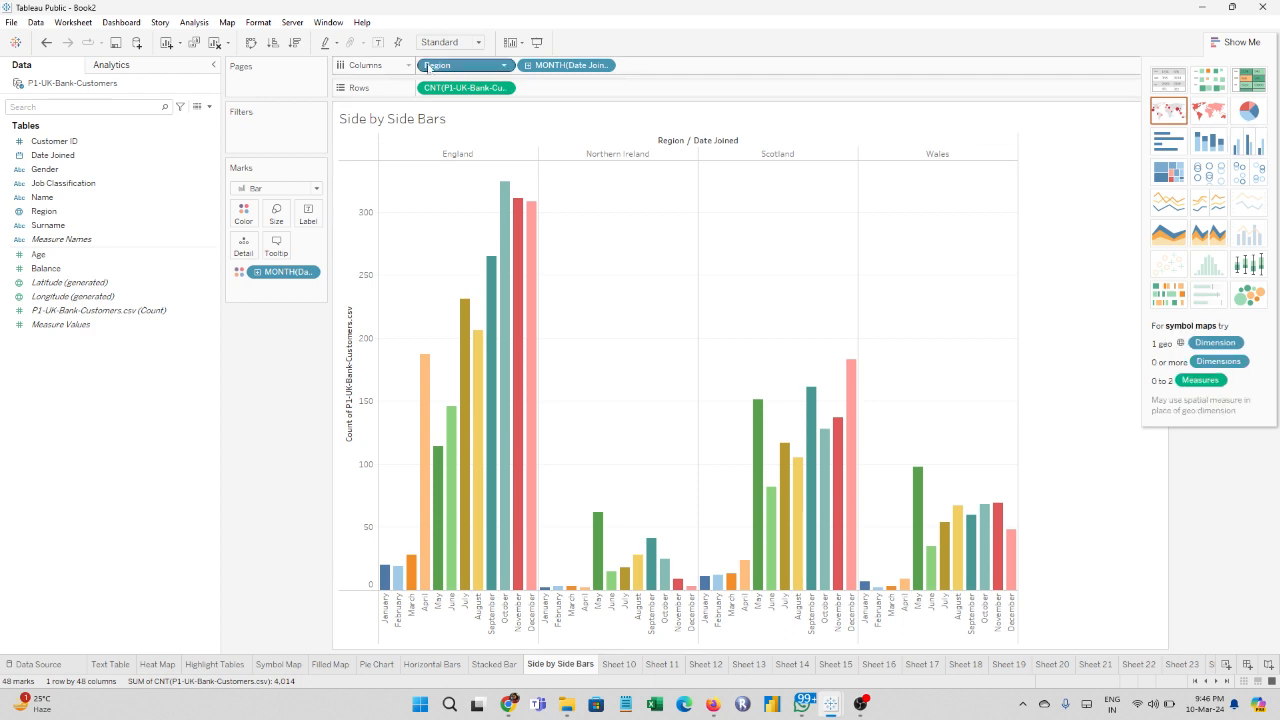
left_click_drag(478, 70, 122, 313)
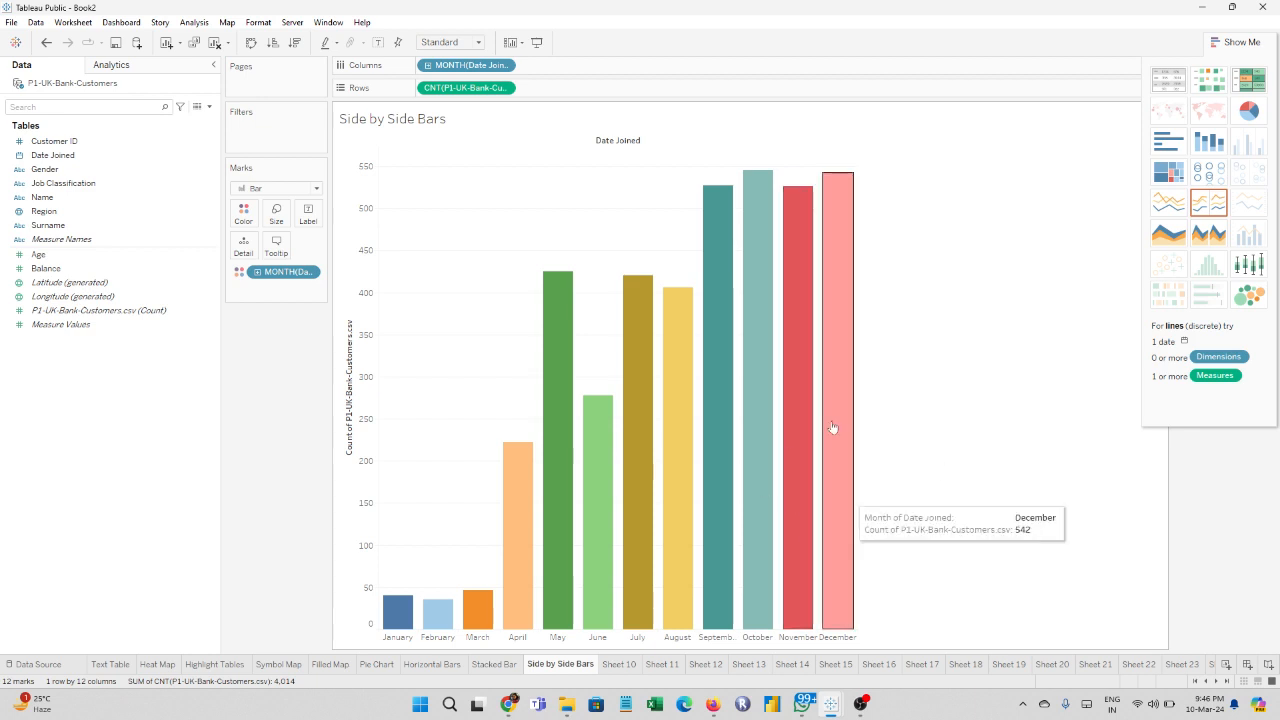
mouse_move(795, 490)
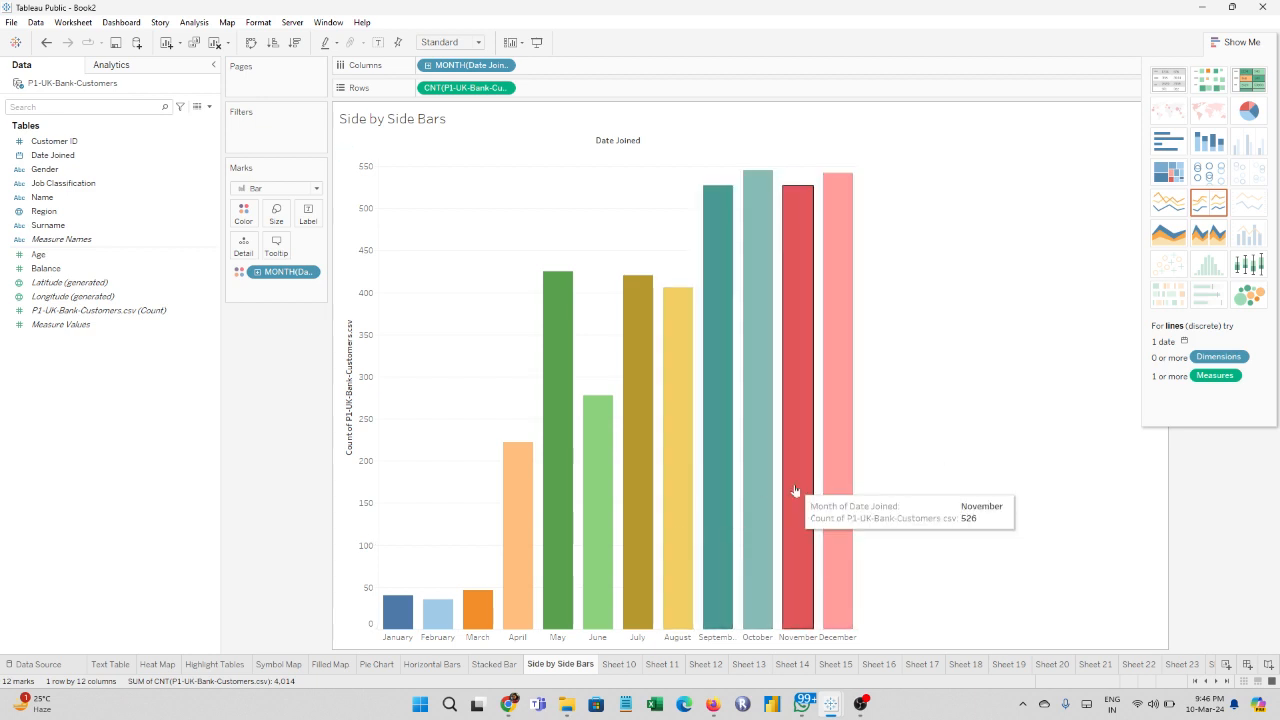
Step: Sort the month bars in descending order of customer count and add Region to the columns ahead of the month
left_click(296, 46)
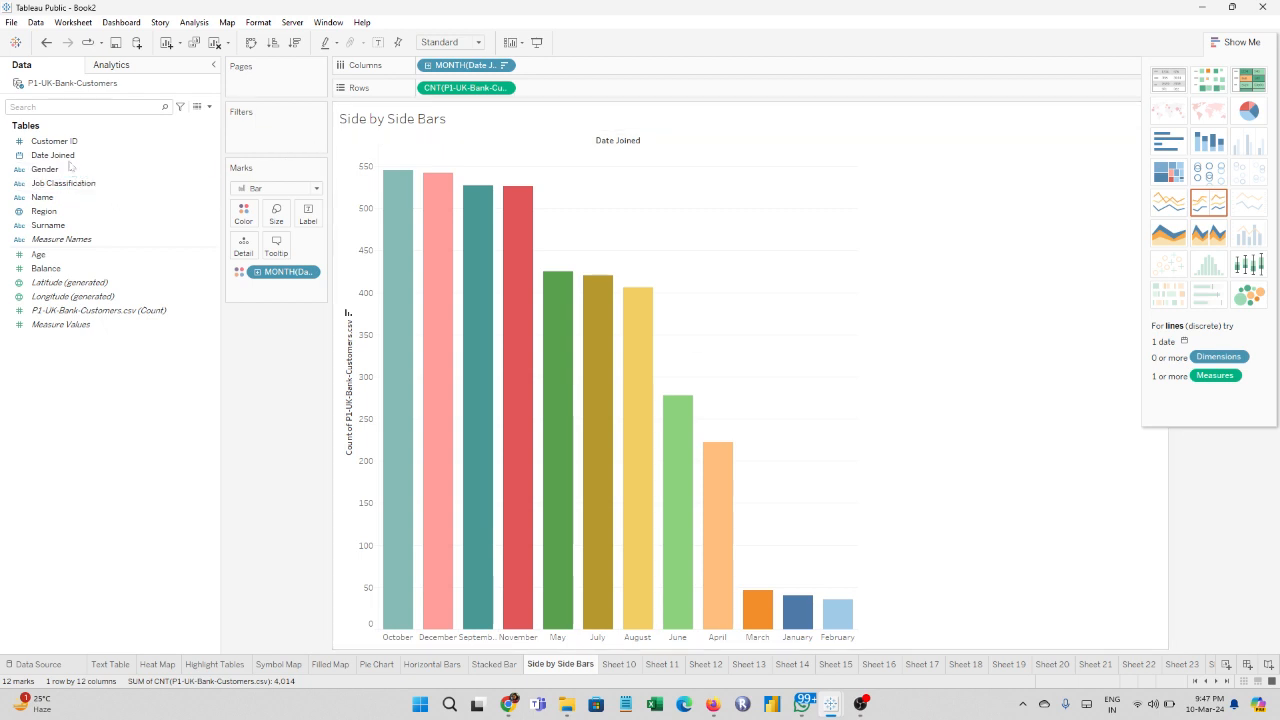
left_click_drag(45, 211, 430, 74)
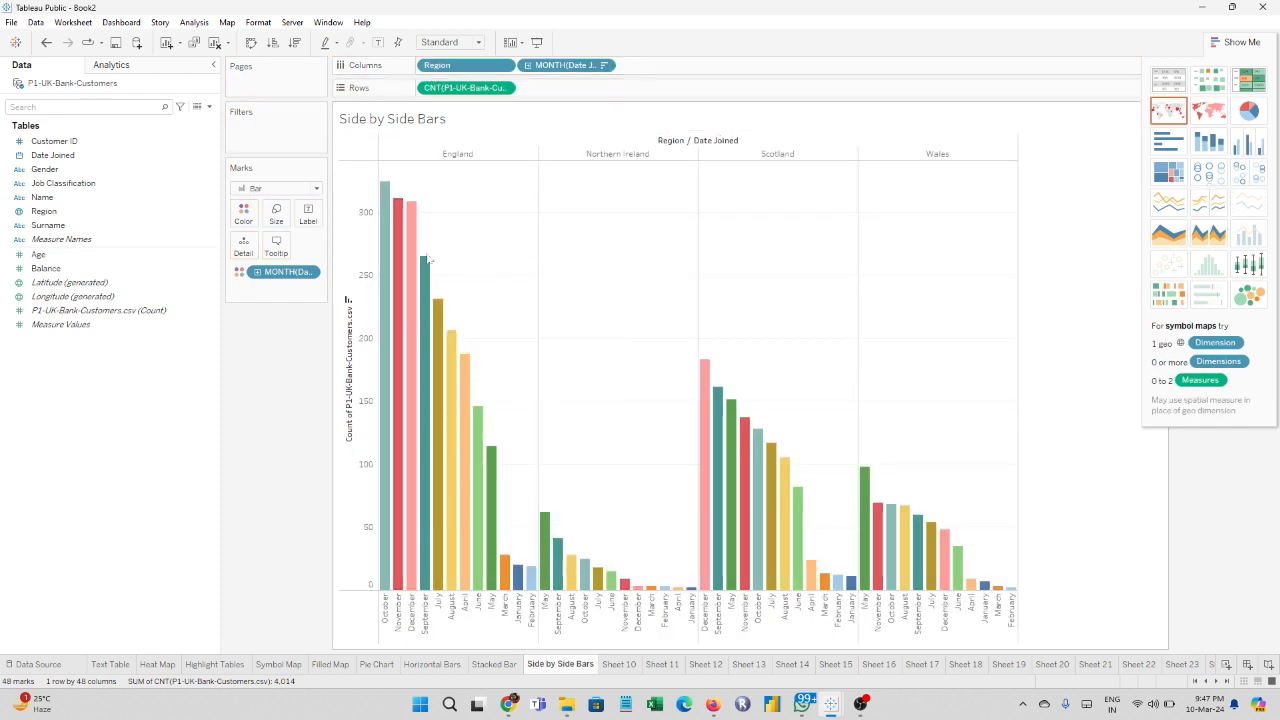
mouse_move(452, 384)
Step: Format the Region header labels in bold 14 pt
left_click(427, 158)
right_click(427, 158)
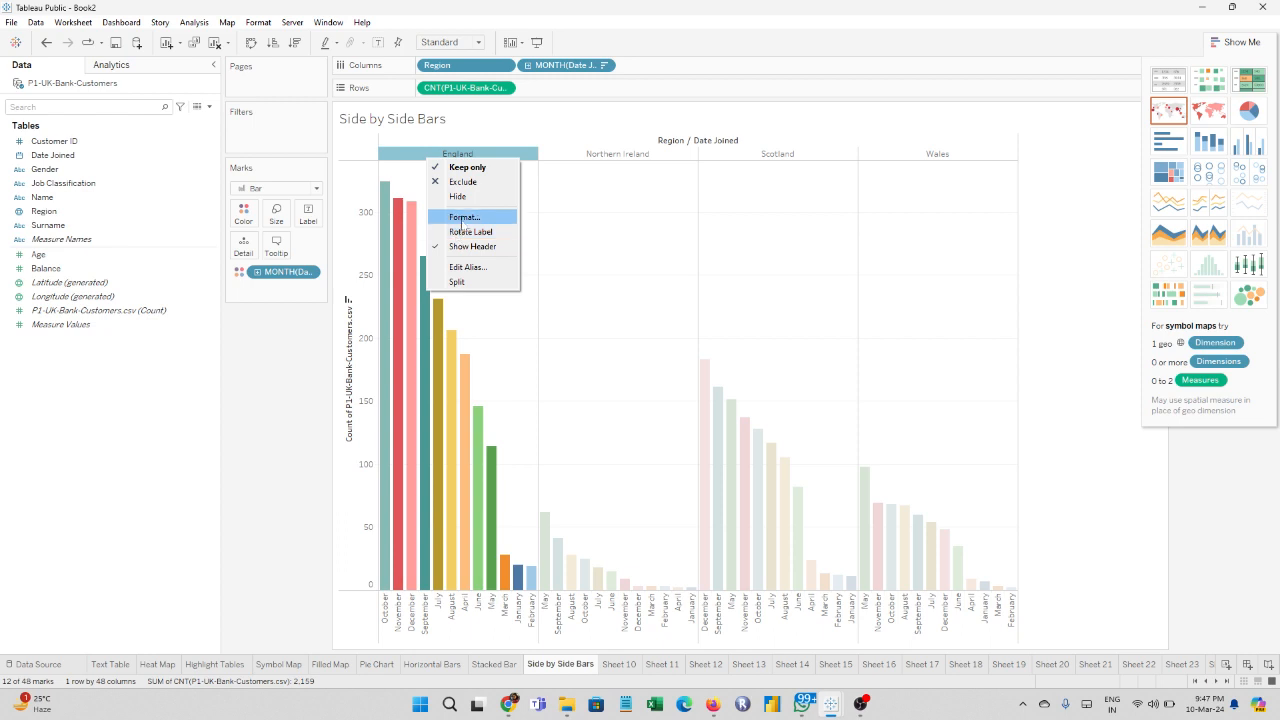
left_click(462, 218)
left_click(205, 148)
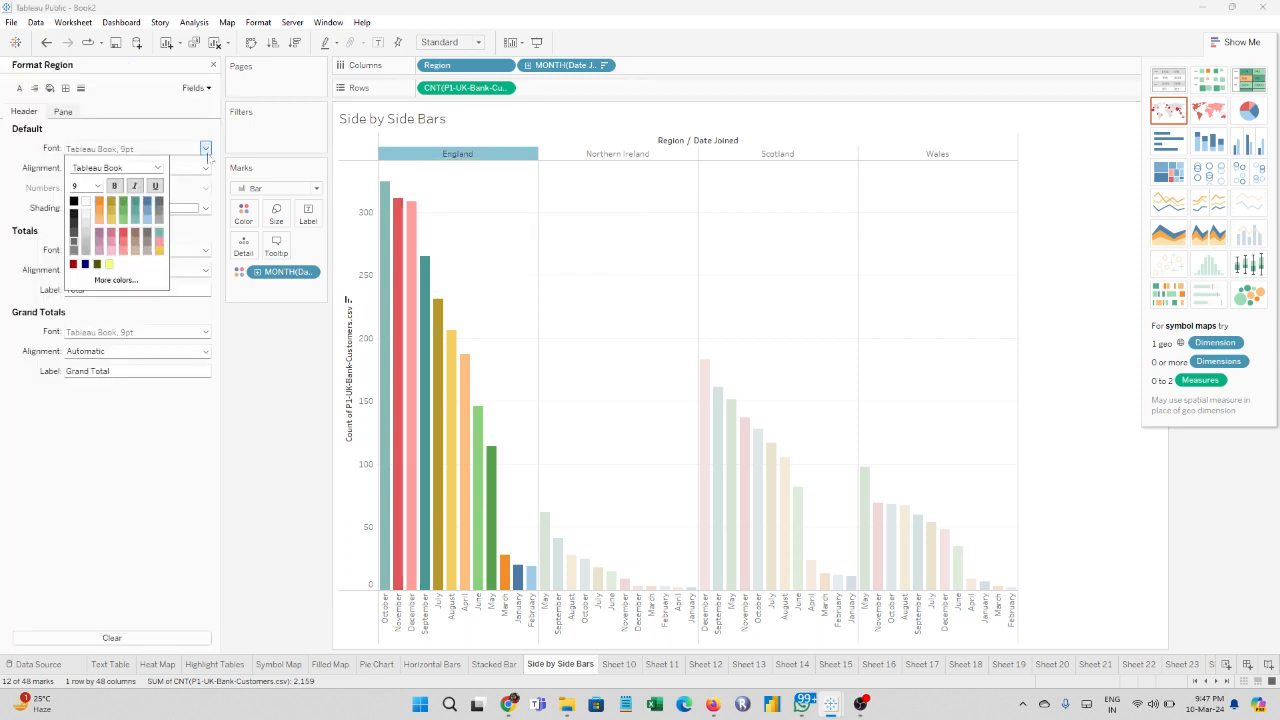
left_click(97, 186)
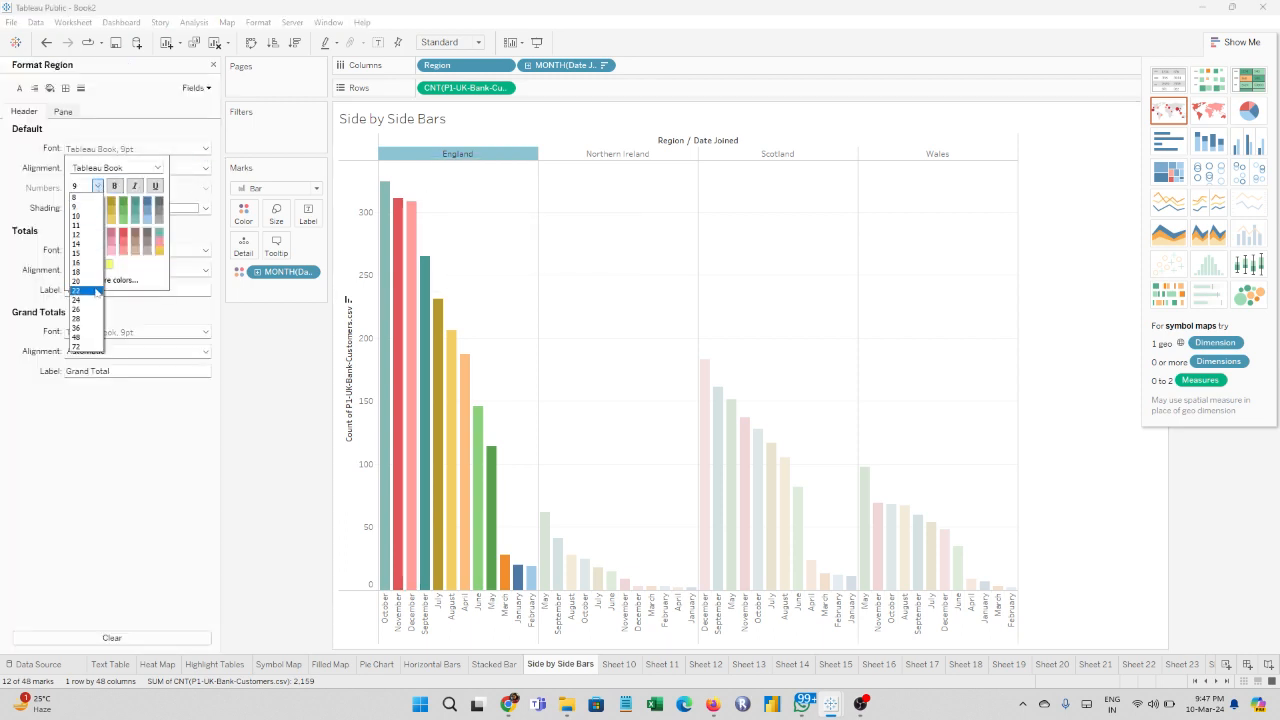
left_click(97, 284)
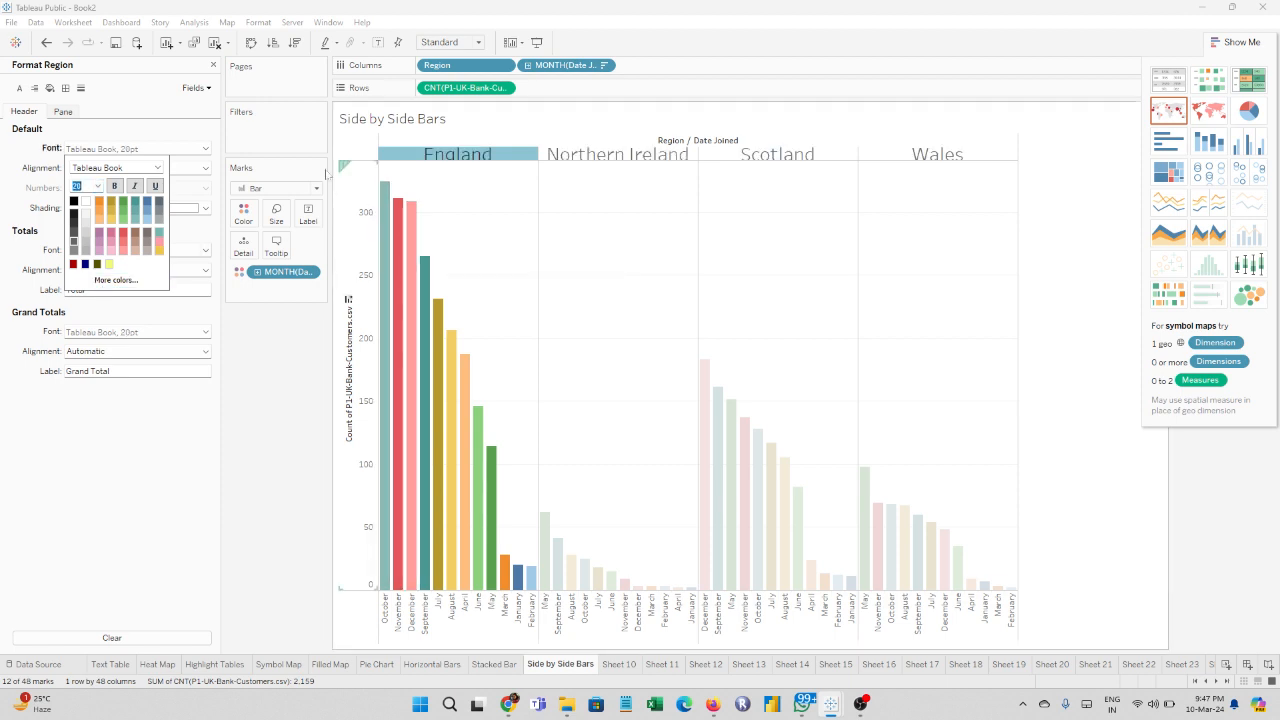
left_click(97, 186)
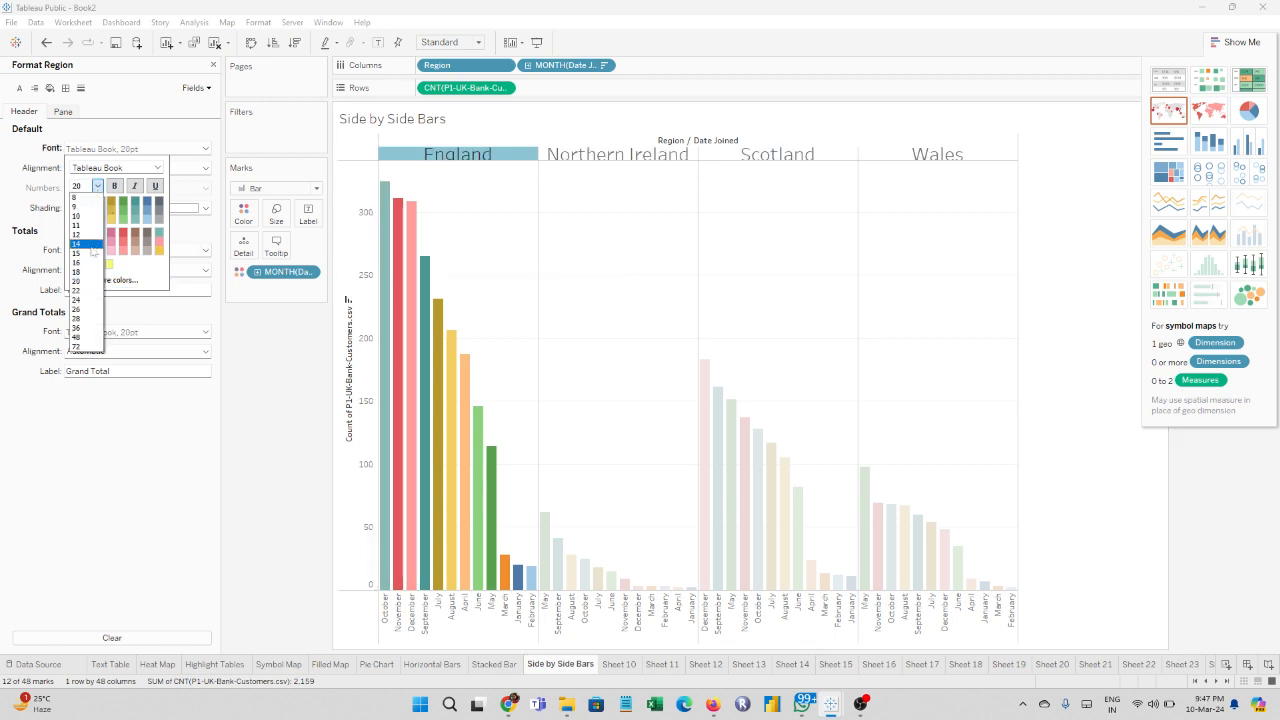
left_click(93, 248)
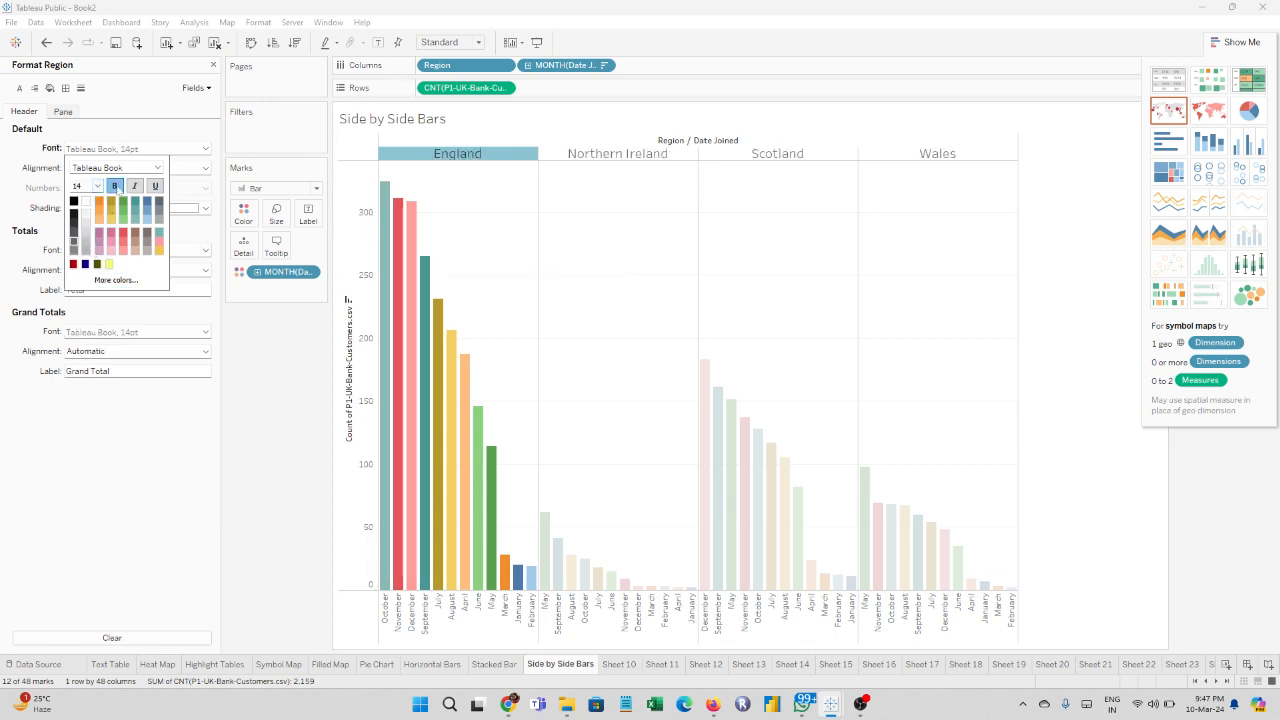
left_click(665, 216)
left_click(665, 216)
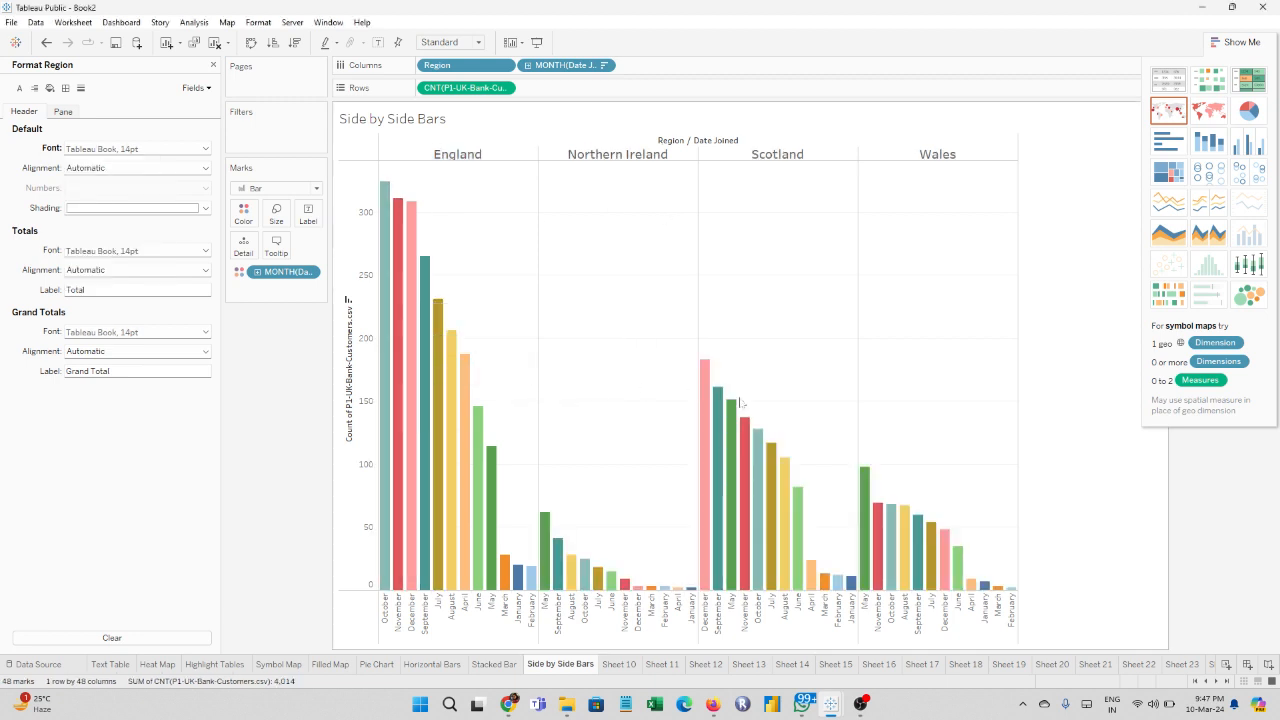
mouse_move(411, 206)
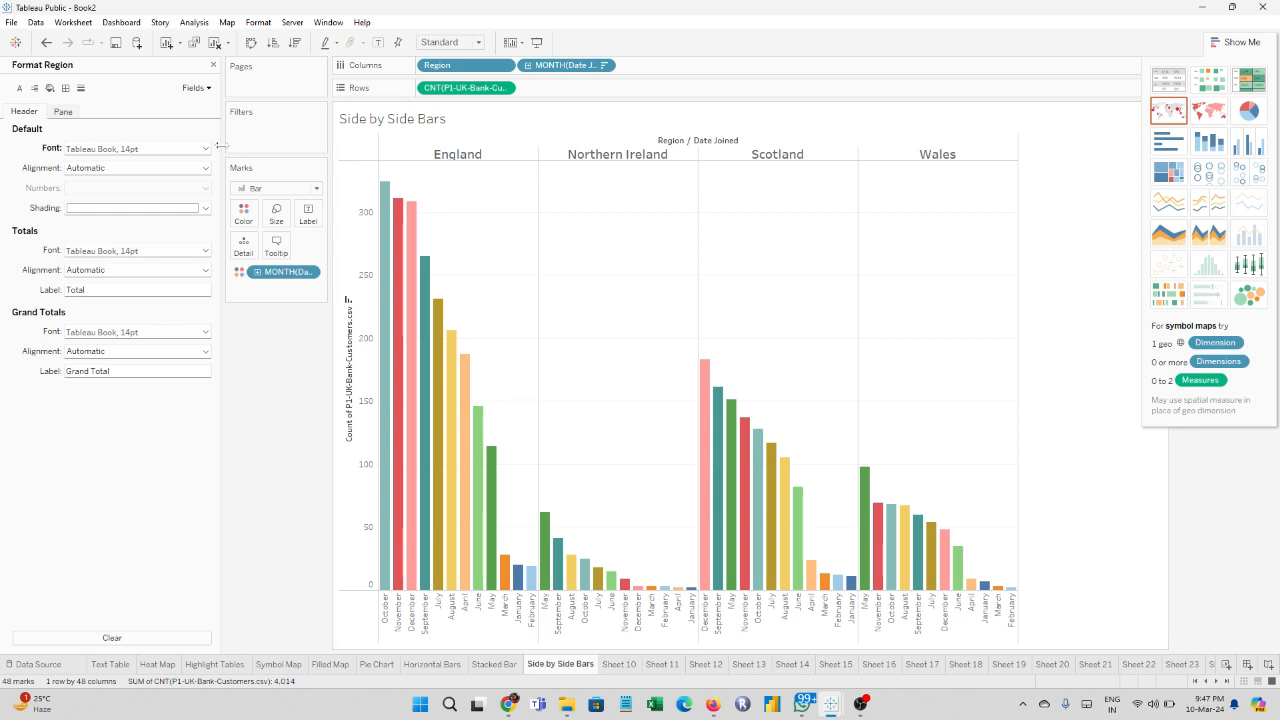
left_click(212, 65)
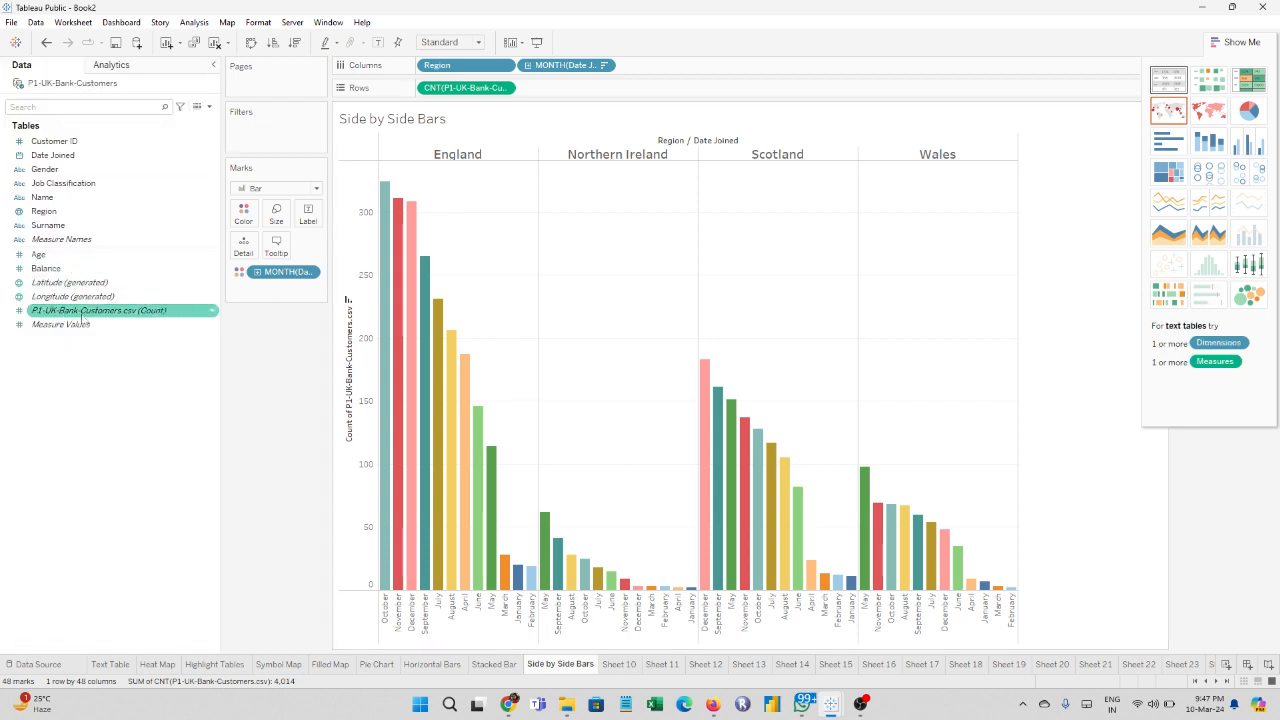
Step: Label the bars with the customer count and set the label font to bold 12 pt
left_click_drag(80, 316, 303, 220)
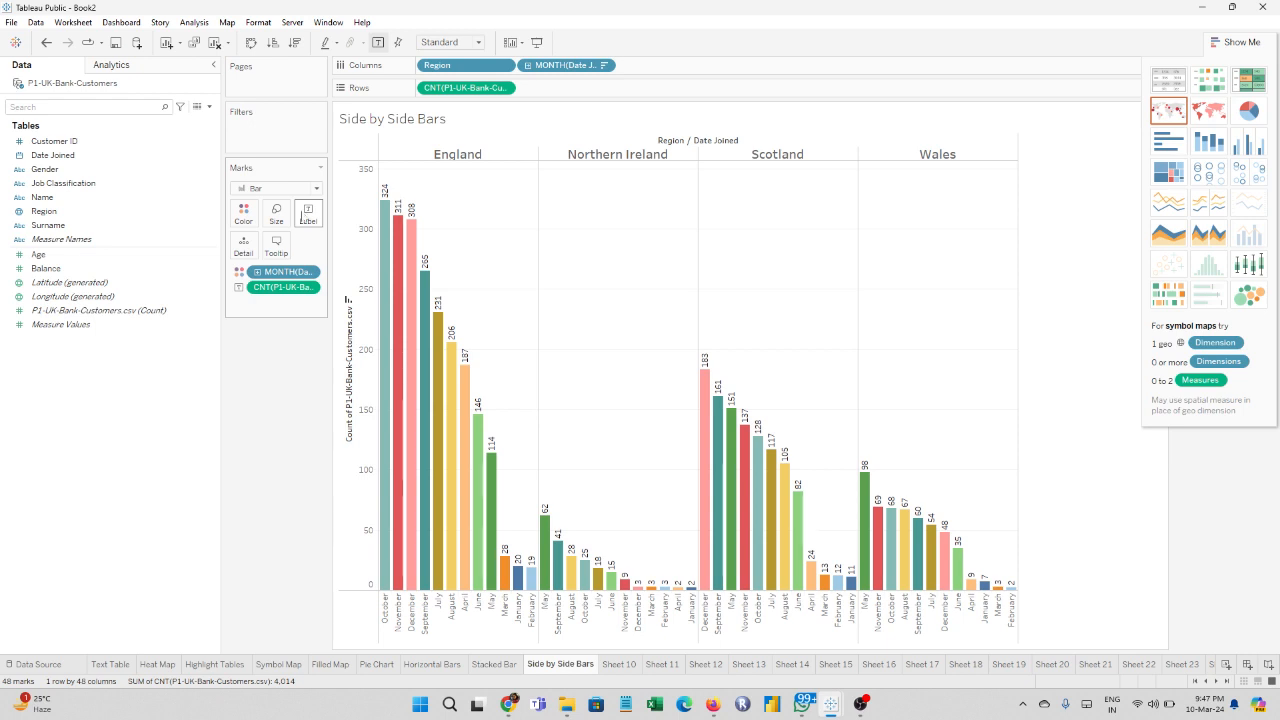
left_click(303, 214)
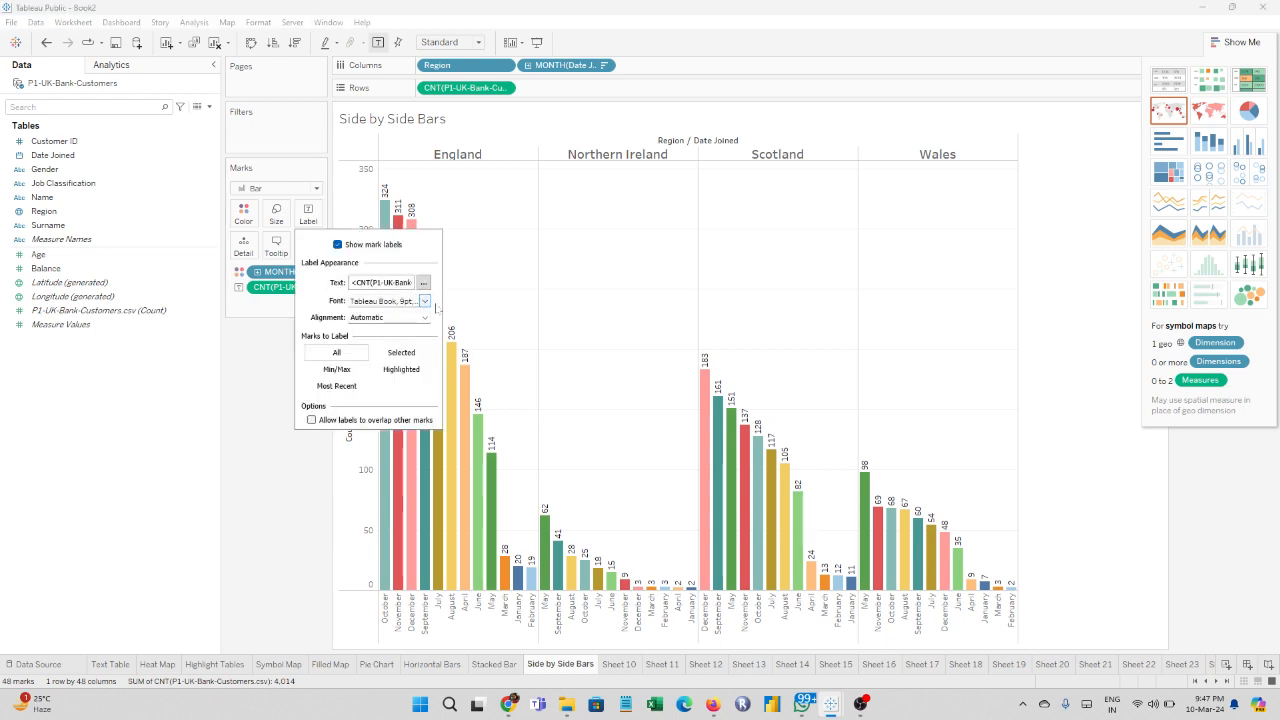
left_click(424, 301)
left_click(379, 338)
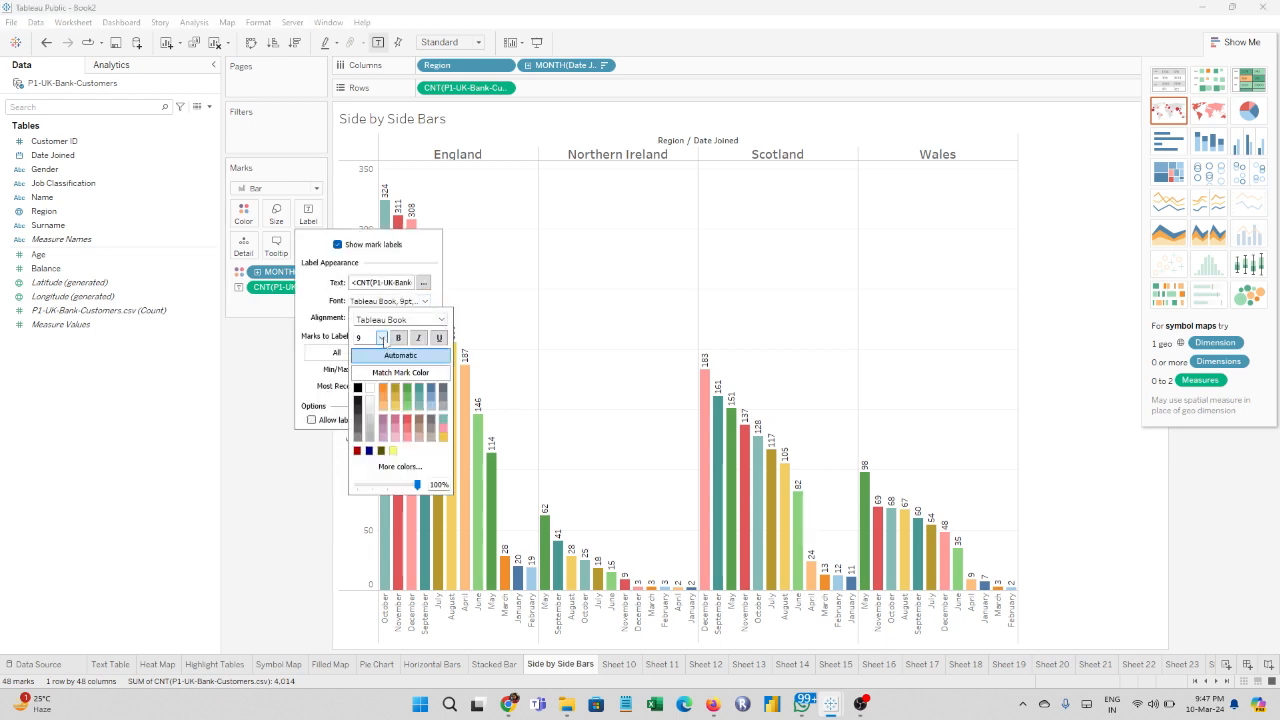
left_click(372, 389)
type("12")
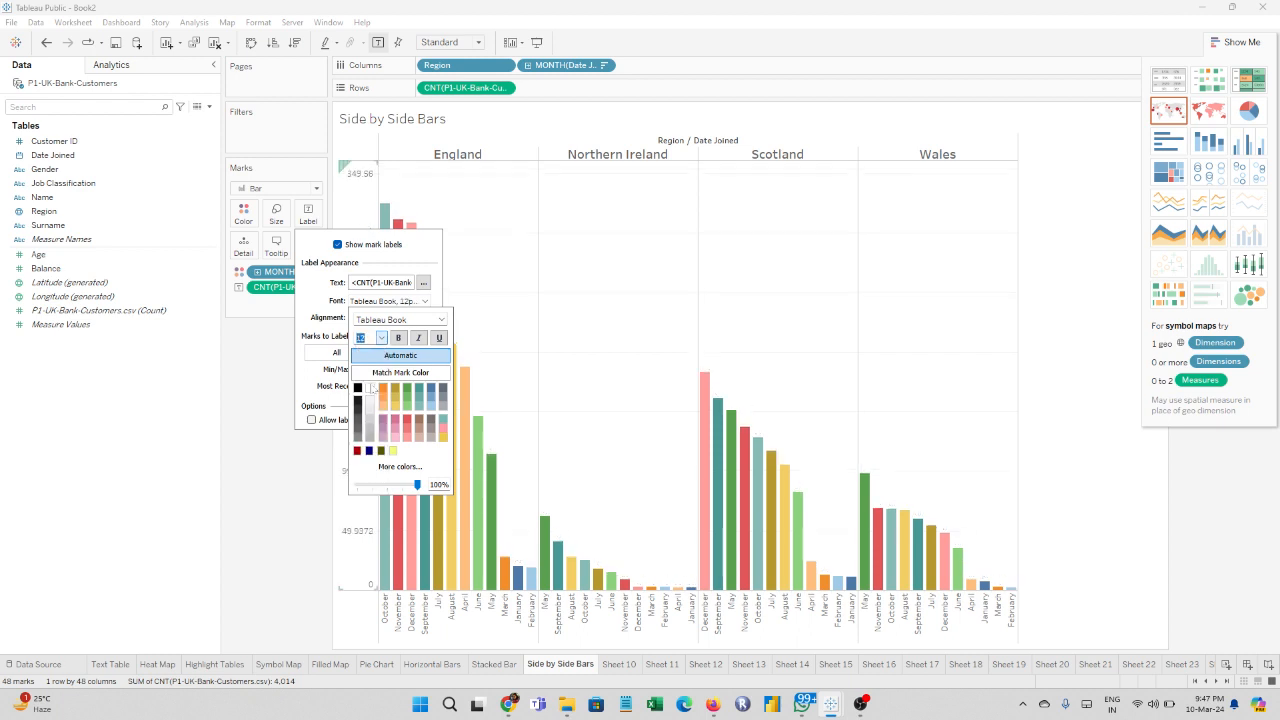
left_click(399, 338)
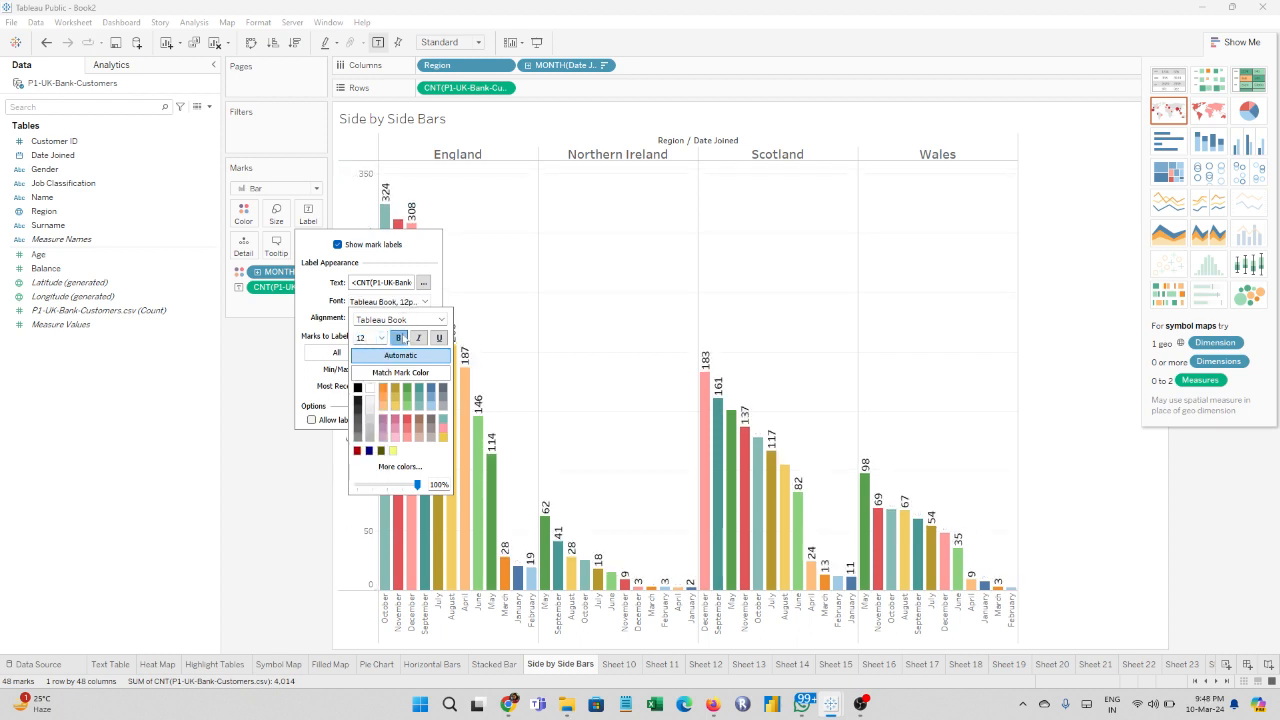
left_click(221, 388)
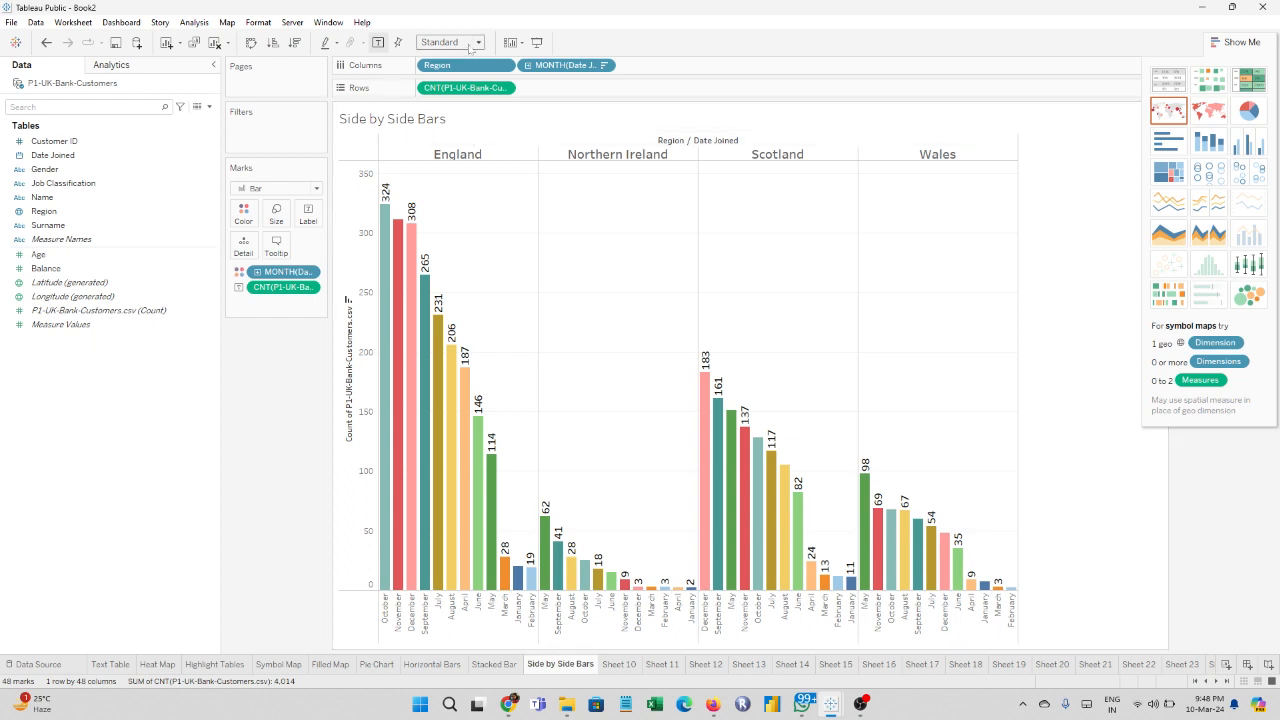
Step: Move Region from the columns to the filters, using all of its values
left_click_drag(462, 65, 284, 131)
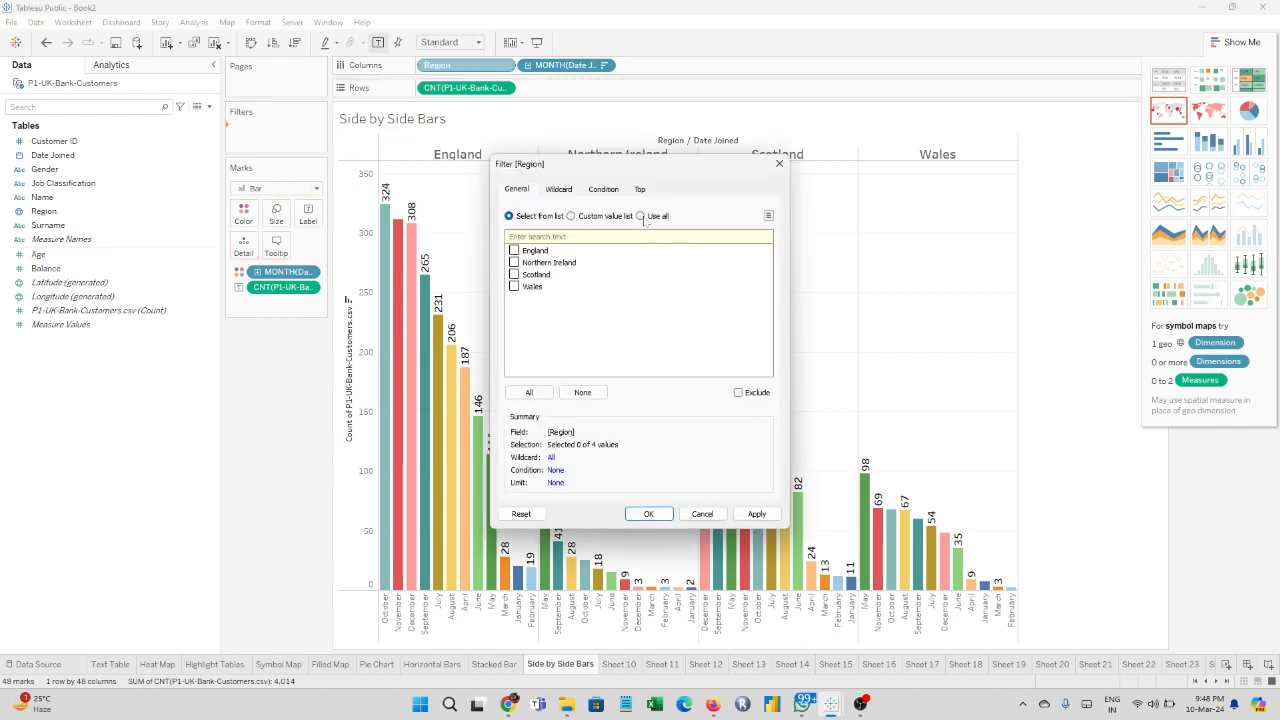
left_click(641, 215)
left_click(756, 514)
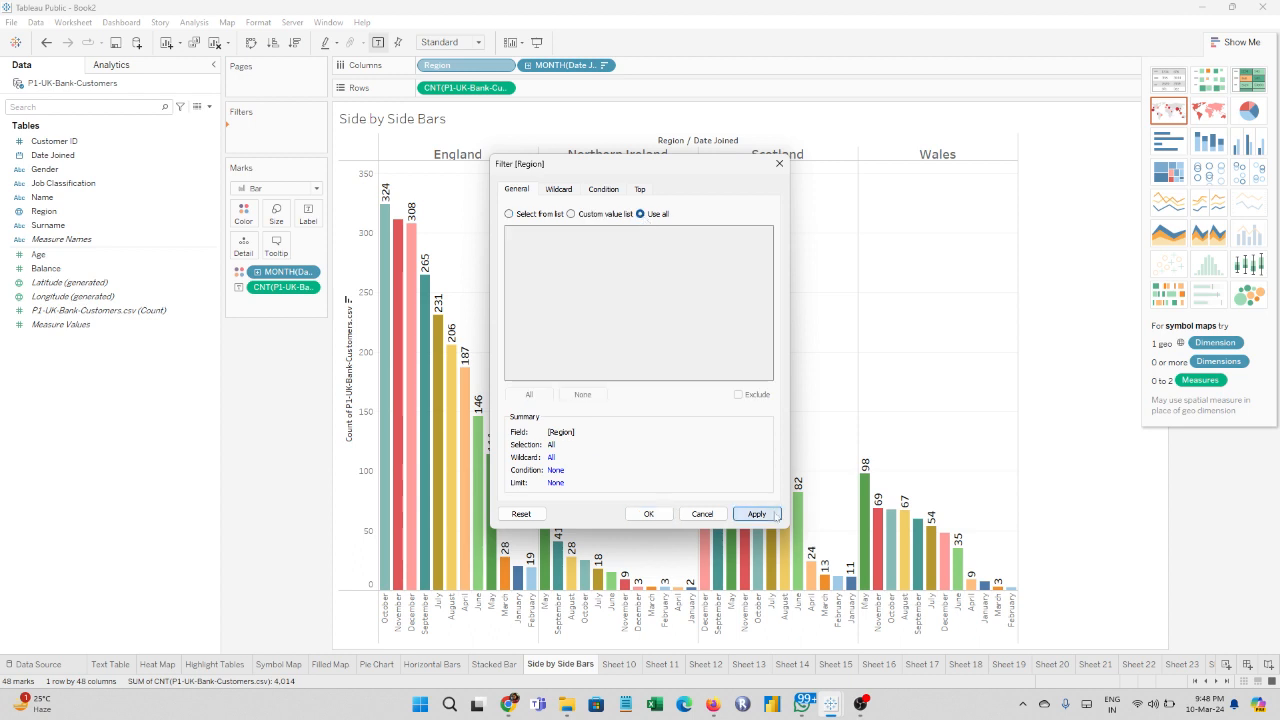
left_click(648, 514)
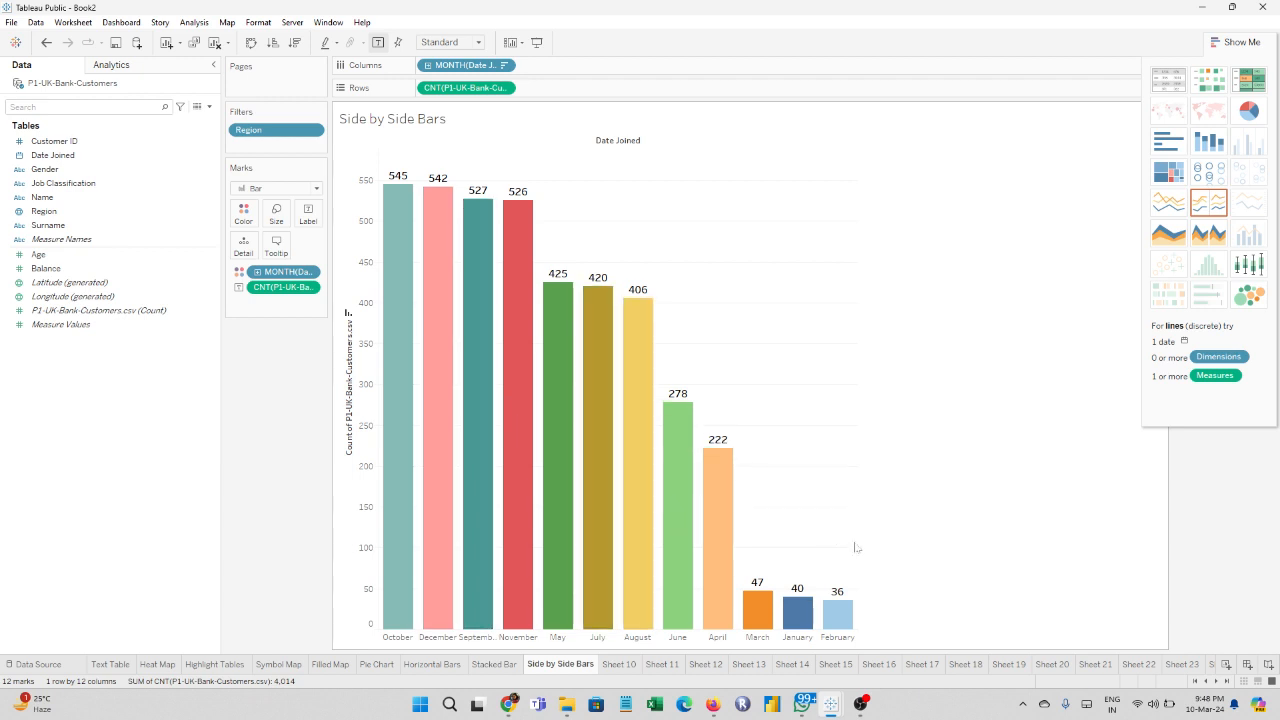
Step: Show the Region filter control, place it beneath the Marks card, and change it to a single value list
right_click(269, 138)
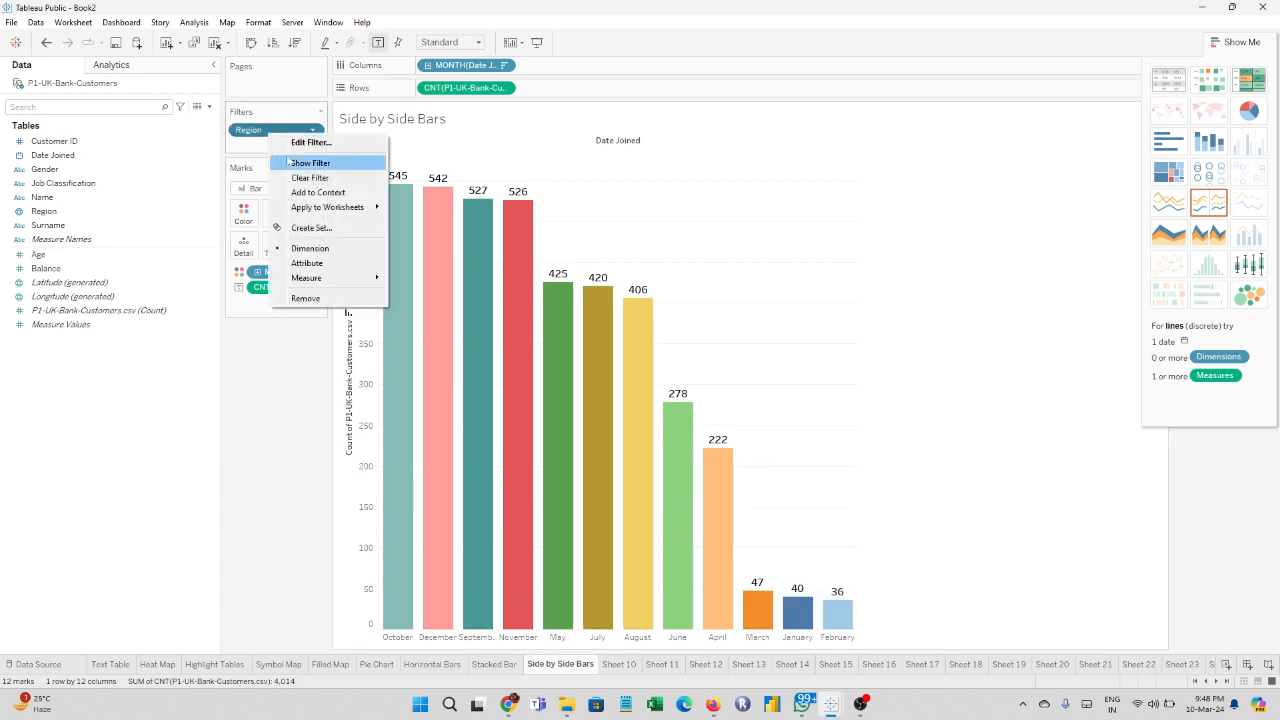
key("Escape")
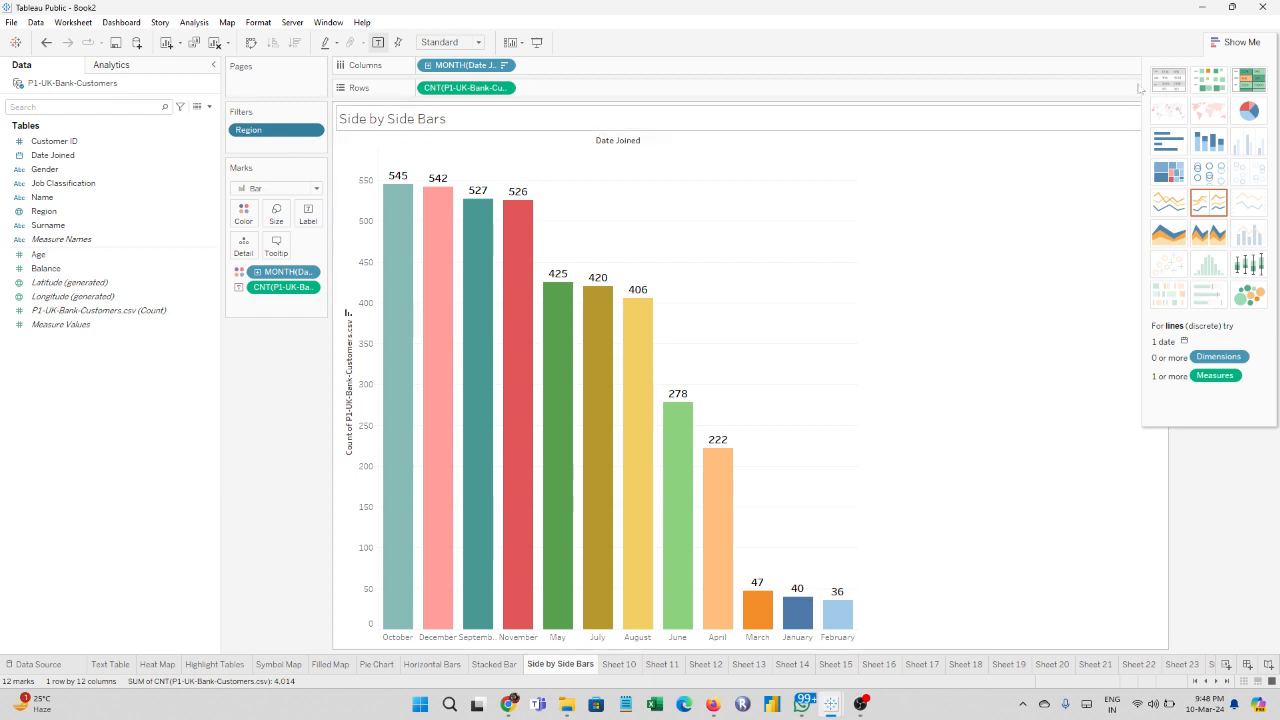
left_click(1235, 42)
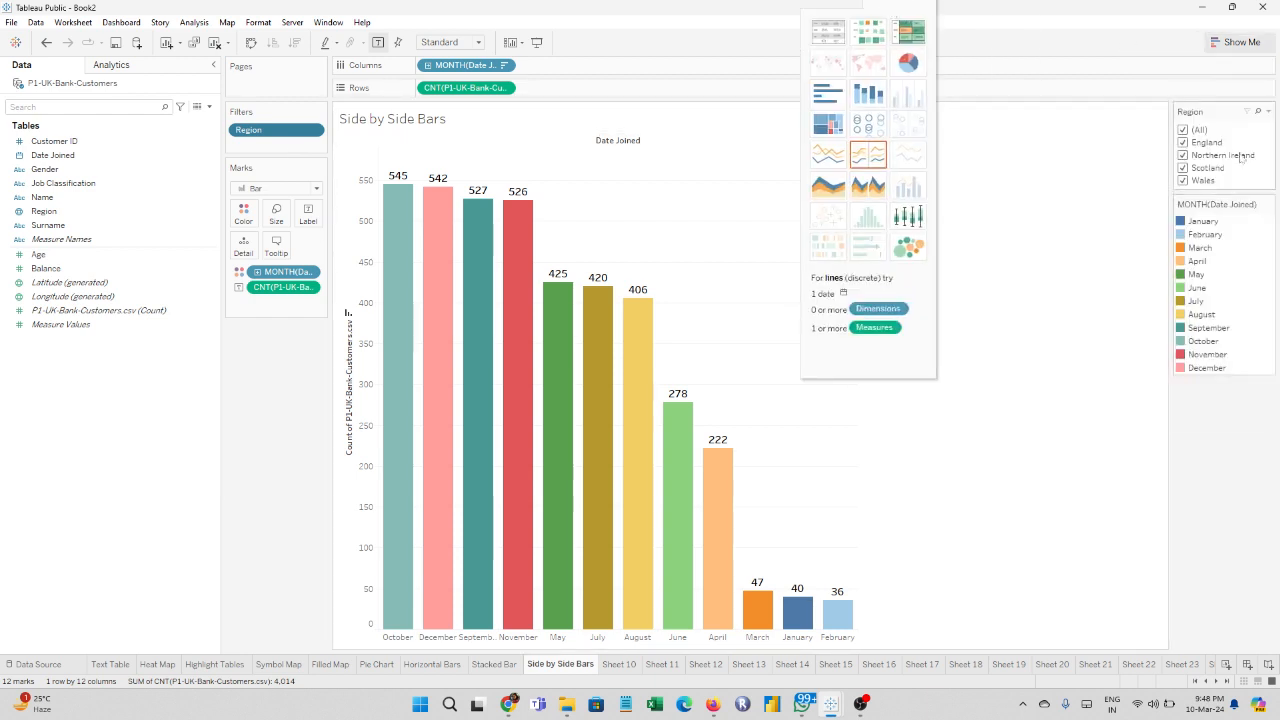
left_click_drag(1205, 111, 226, 360)
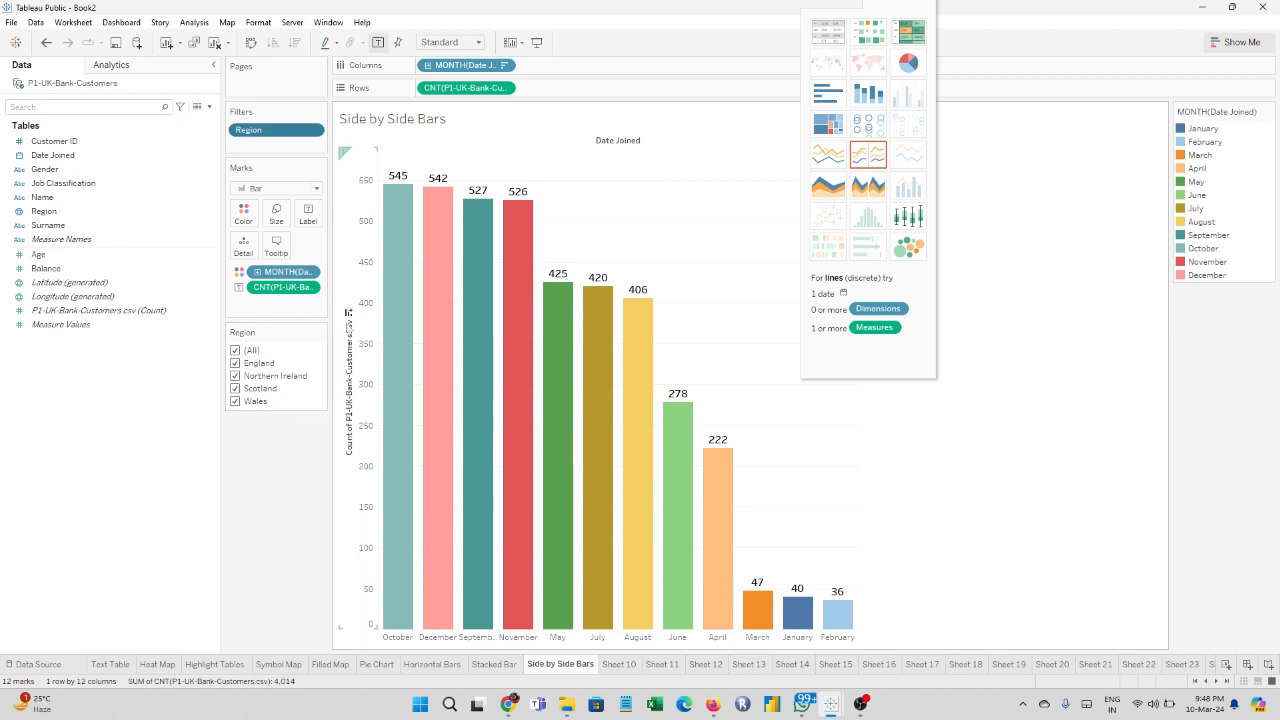
left_click(320, 332)
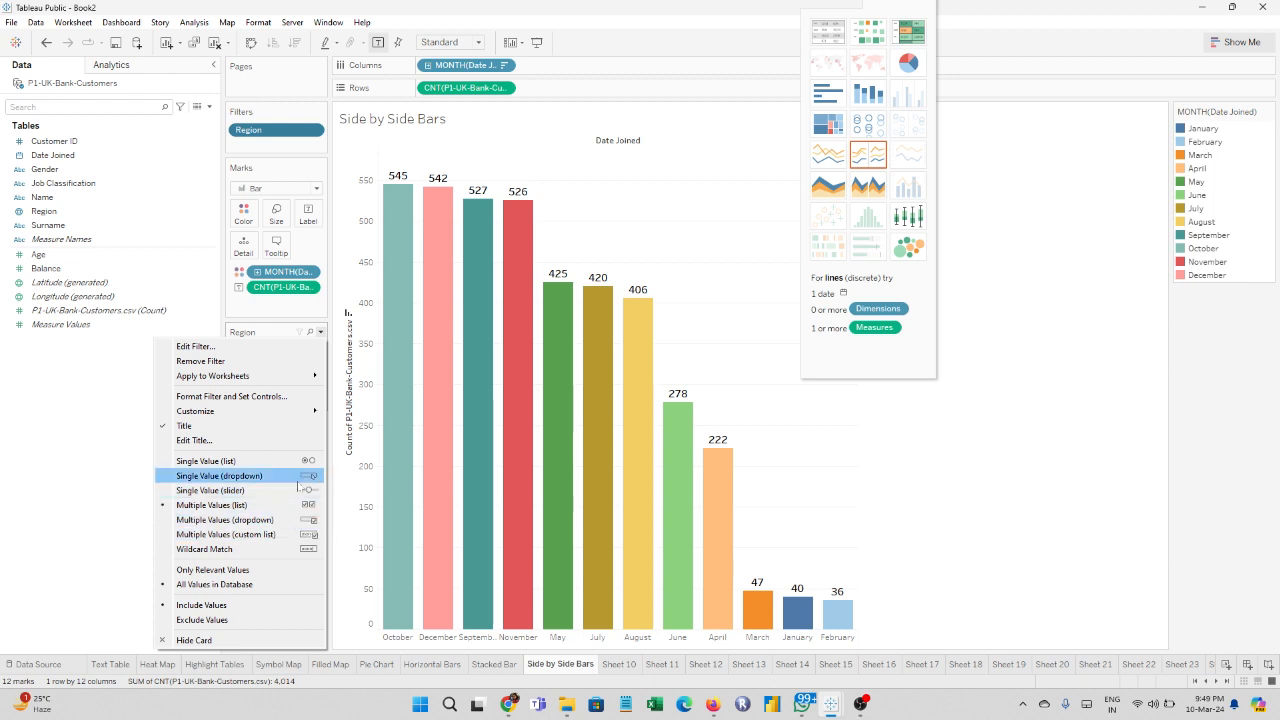
left_click(253, 462)
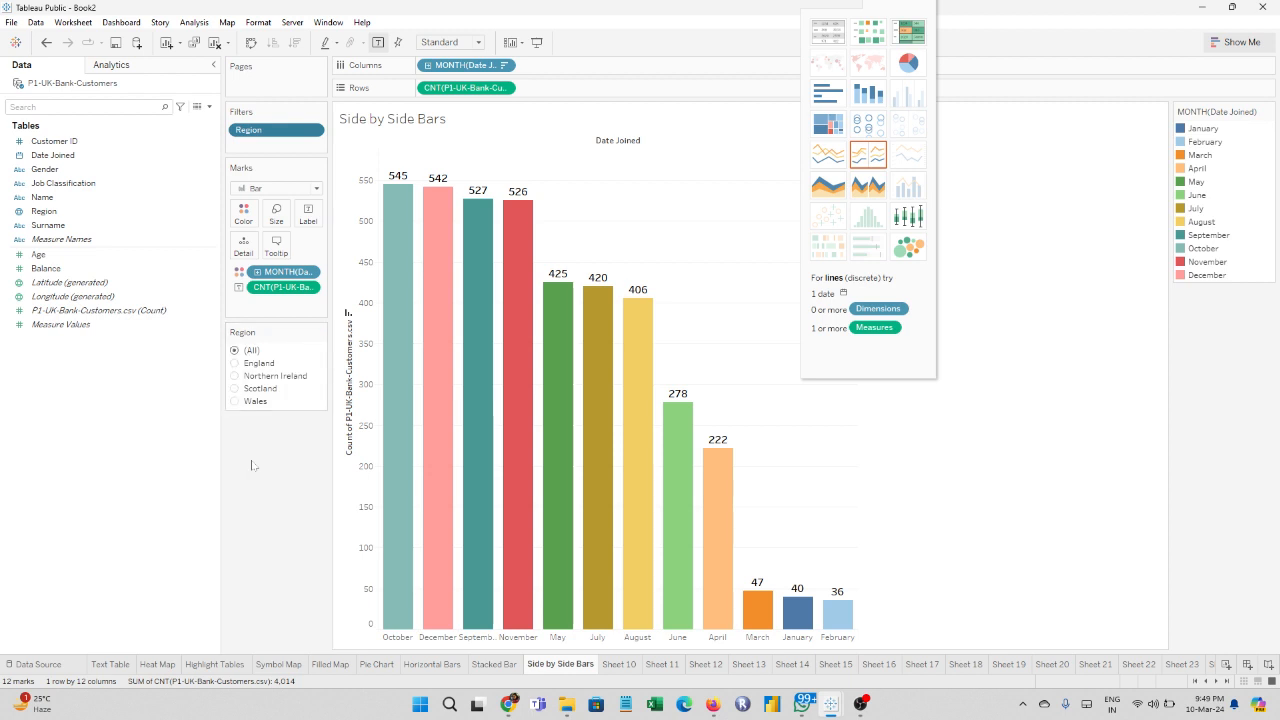
Step: Compare the monthly customer counts by switching the Region filter between England, Northern Ireland, Scotland, Wales and all regions
left_click(235, 366)
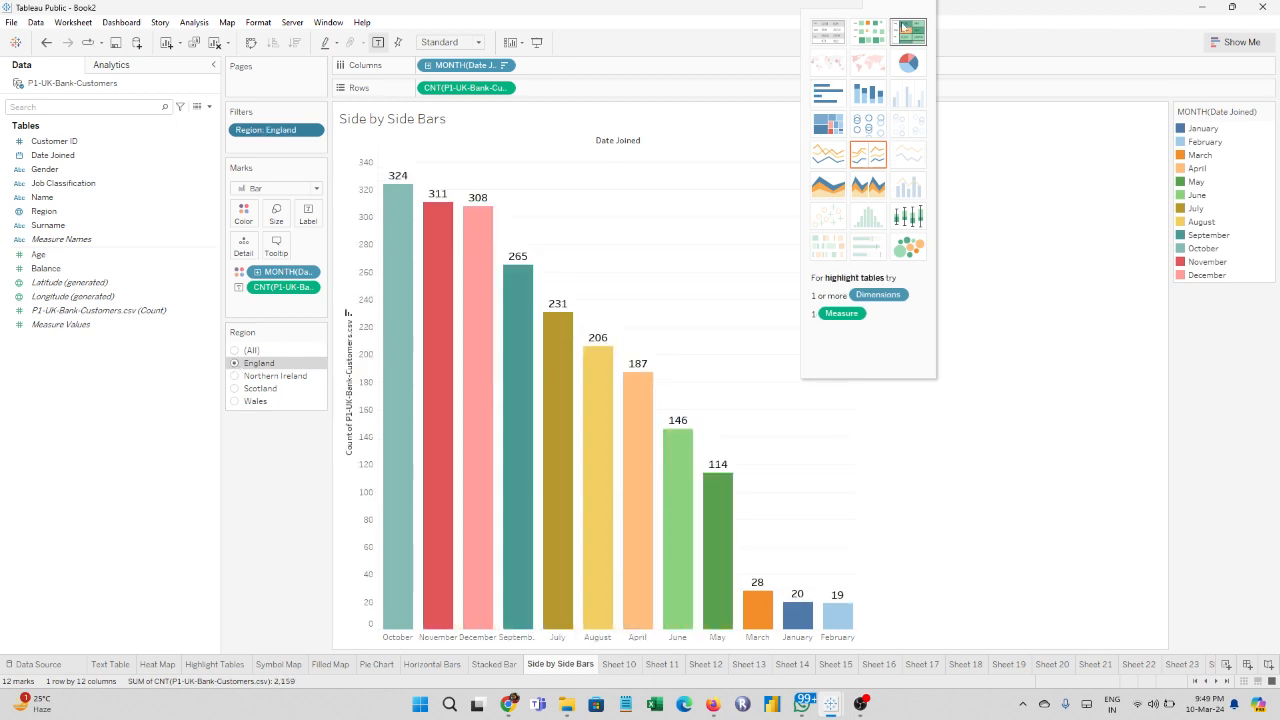
left_click_drag(897, 8, 1125, 3)
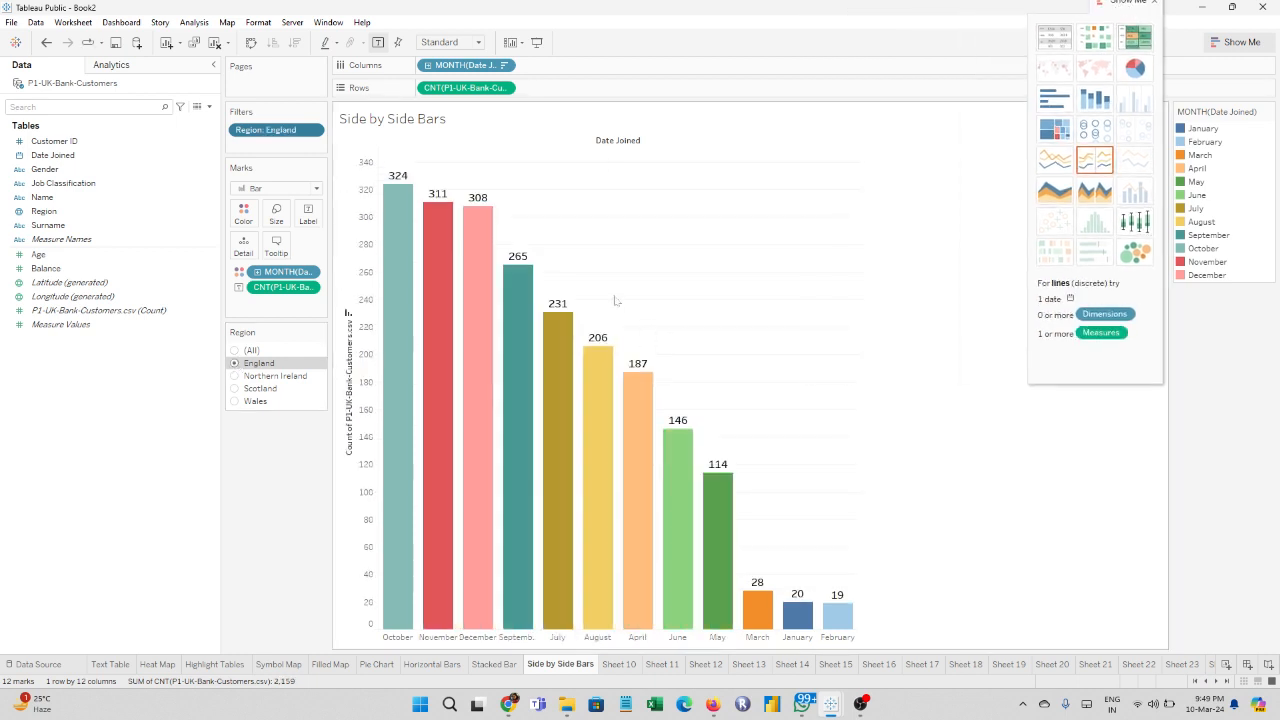
left_click(235, 377)
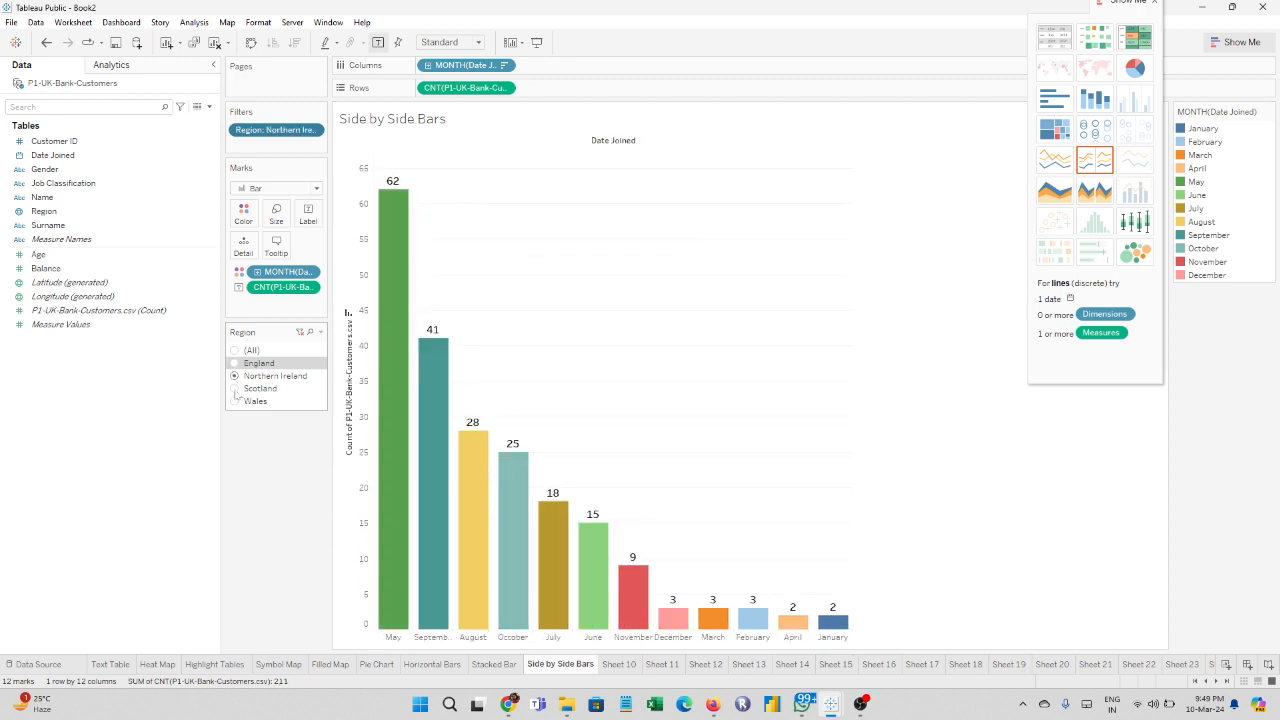
left_click(235, 389)
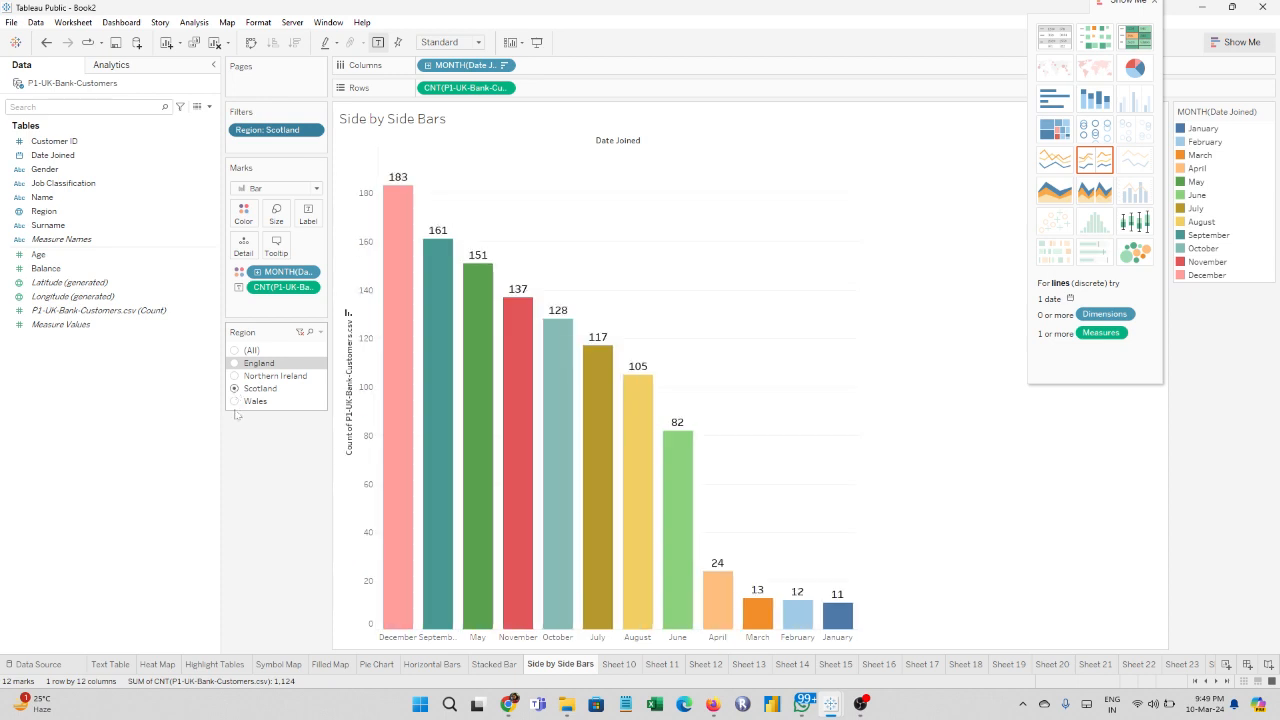
left_click(236, 402)
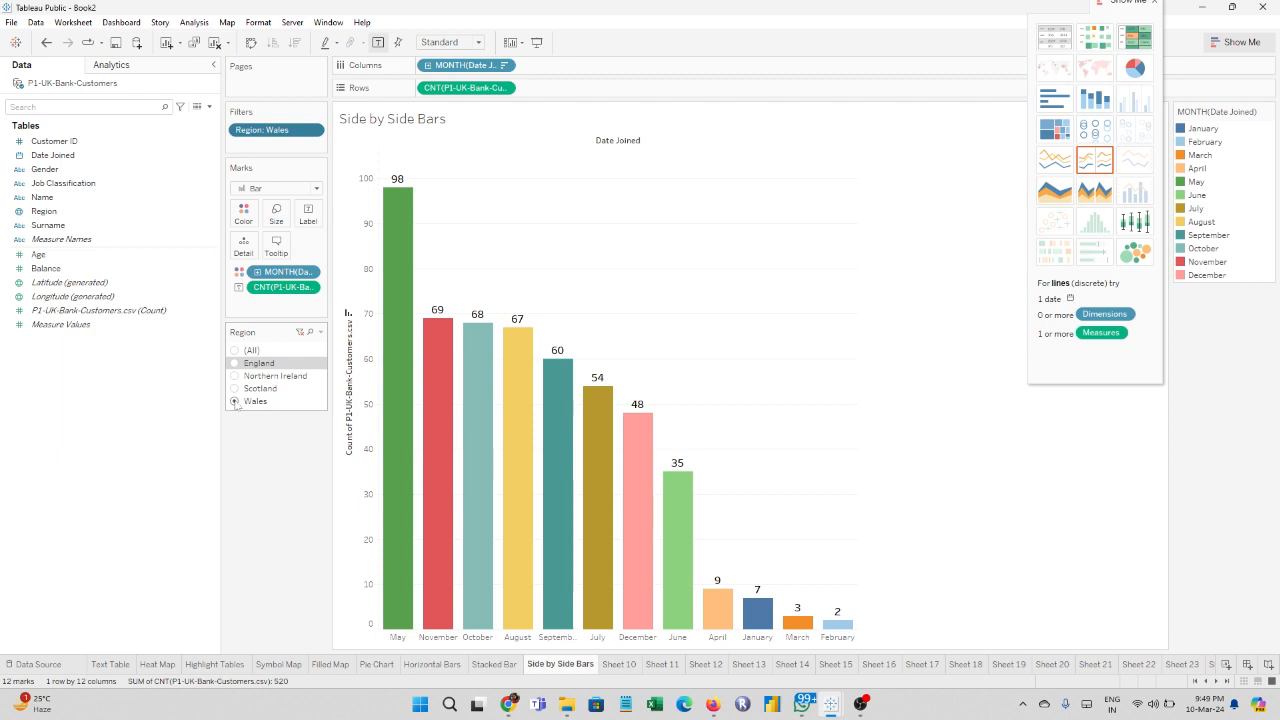
left_click(235, 350)
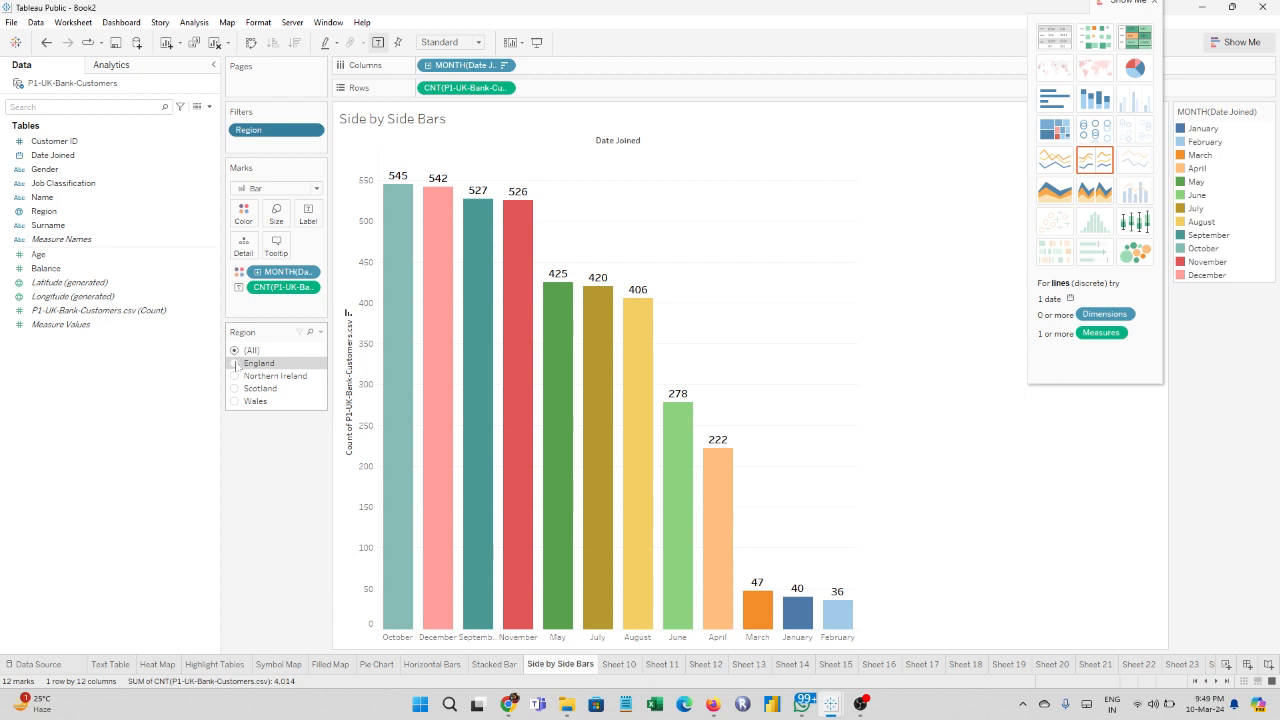
left_click(235, 363)
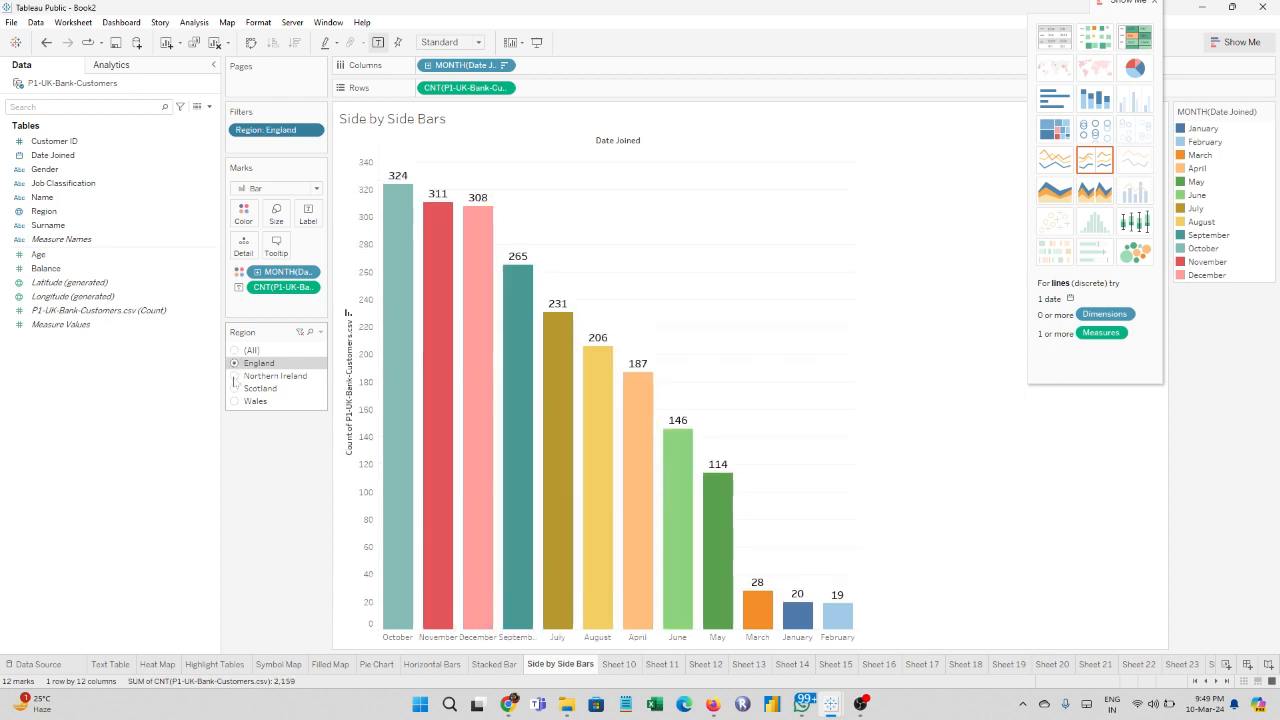
left_click(235, 376)
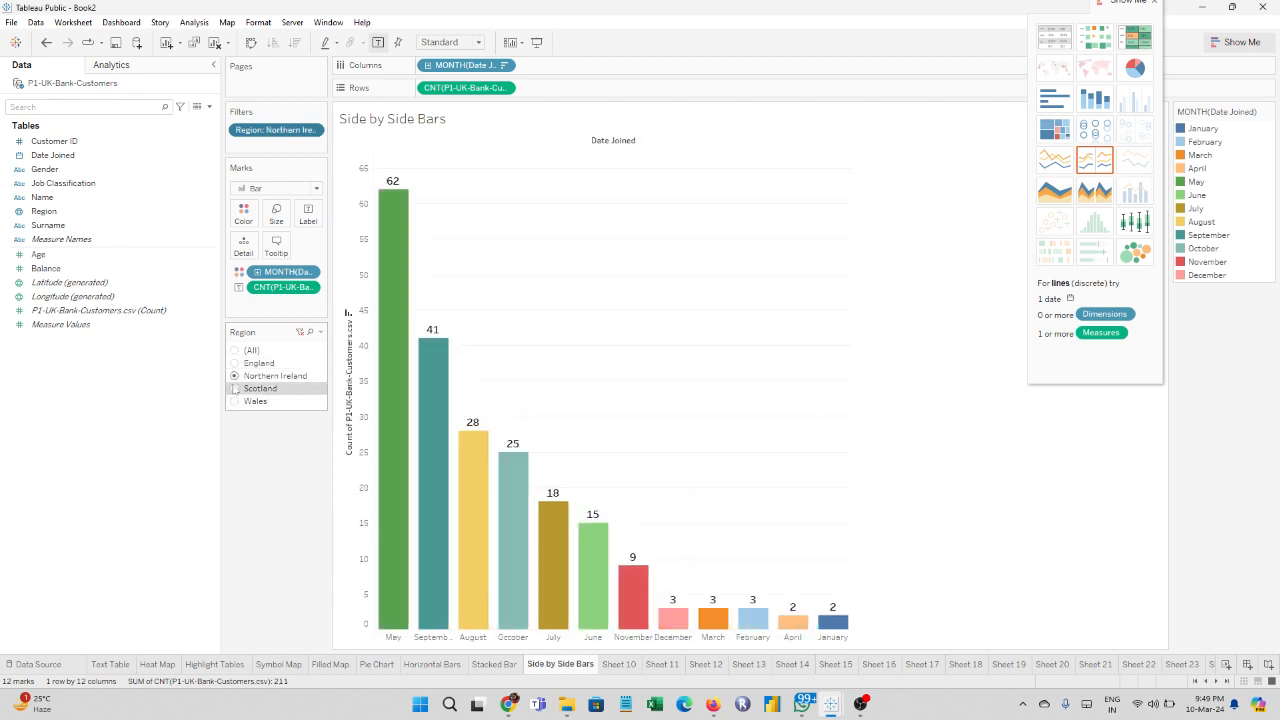
left_click(235, 389)
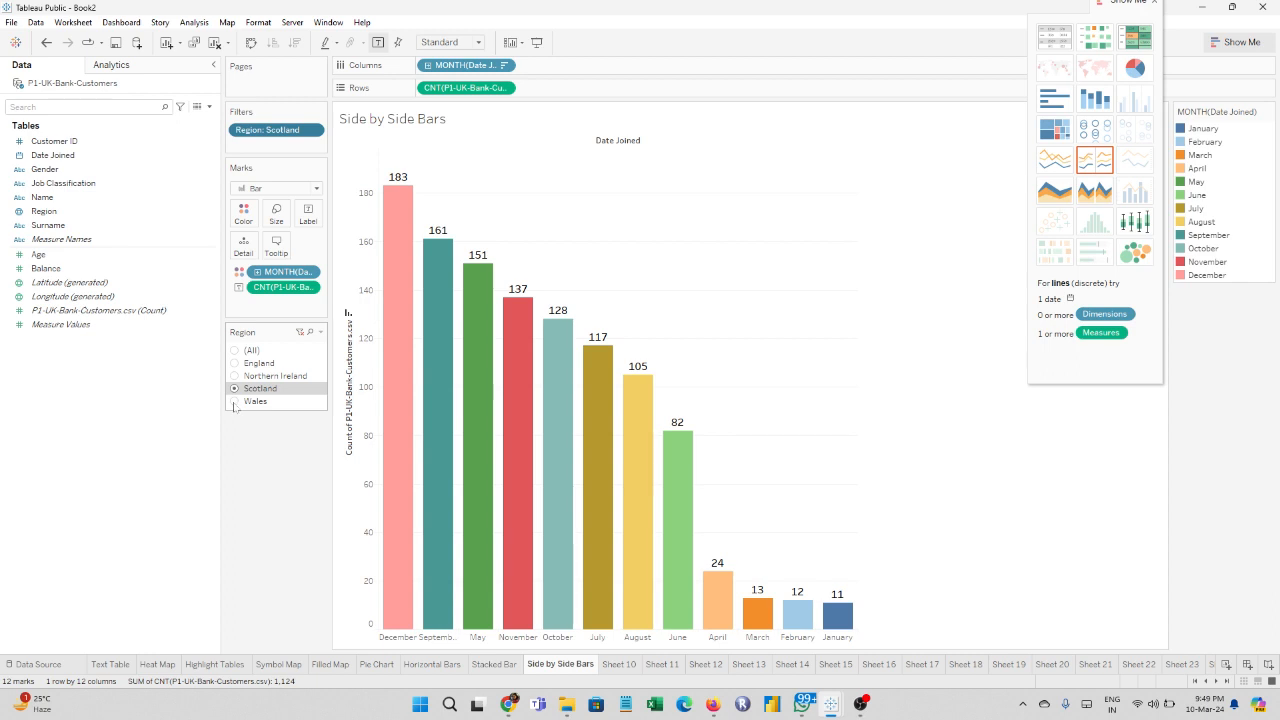
Step: Filter the side-by-side bars to the Wales region
left_click(234, 401)
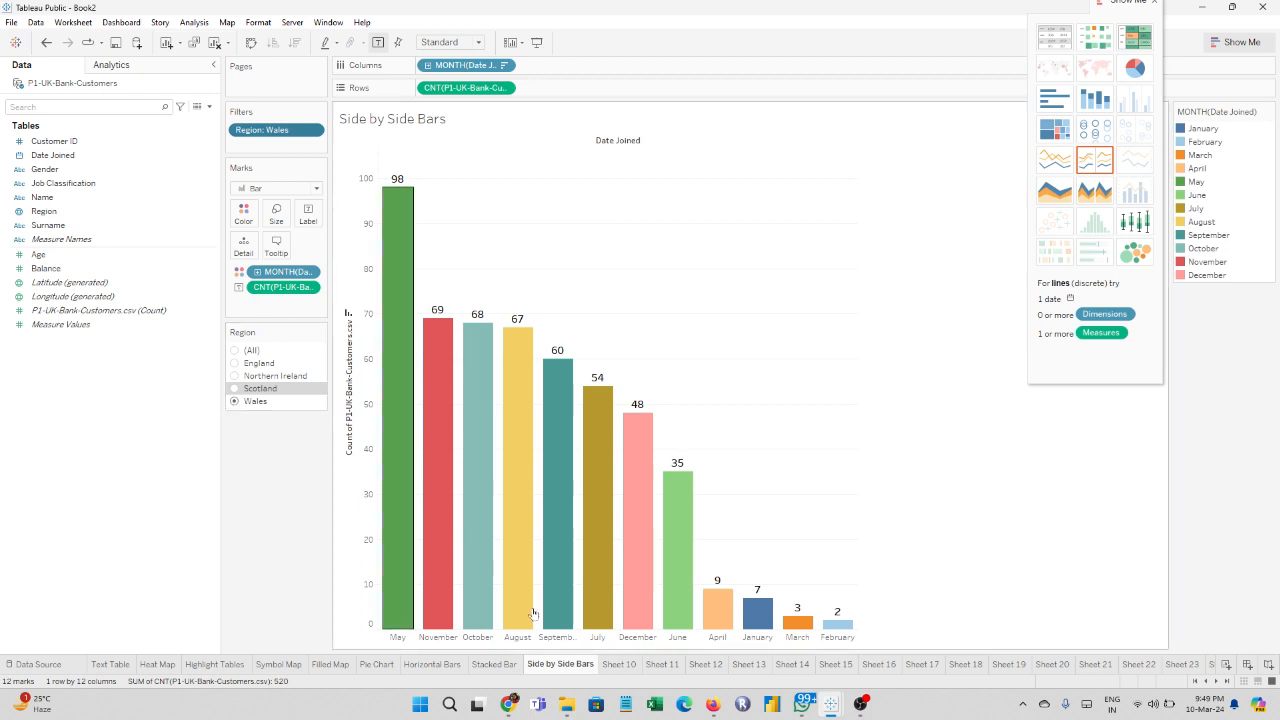
Step: Check the Google Meet call in Firefox, return to the Tableau workbook and dismiss the presenting notification
mouse_move(714, 706)
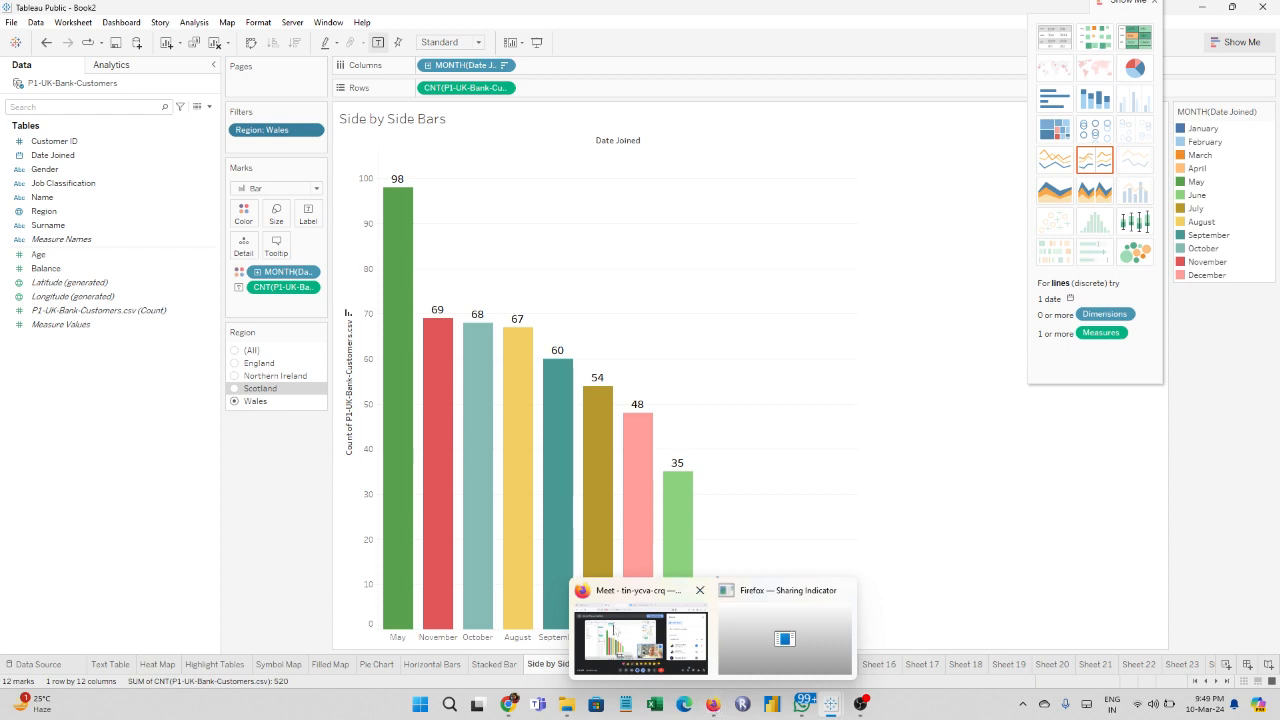
left_click(614, 630)
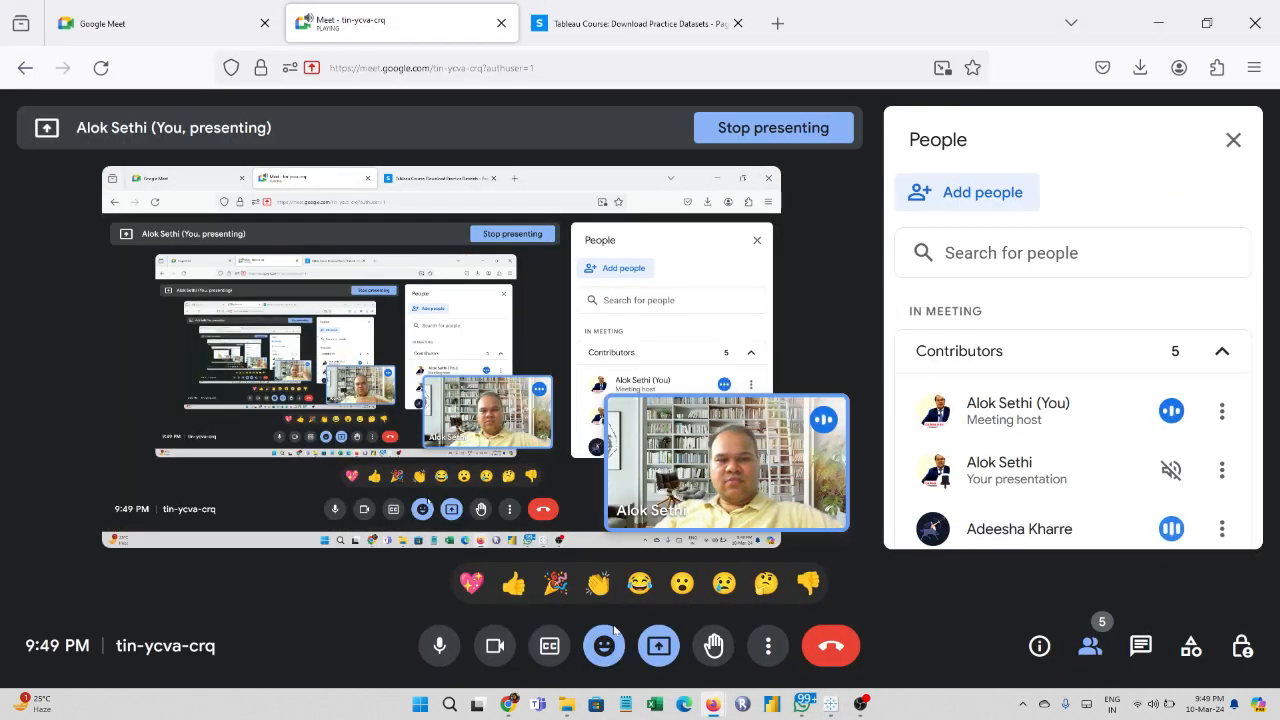
key("alt+Tab")
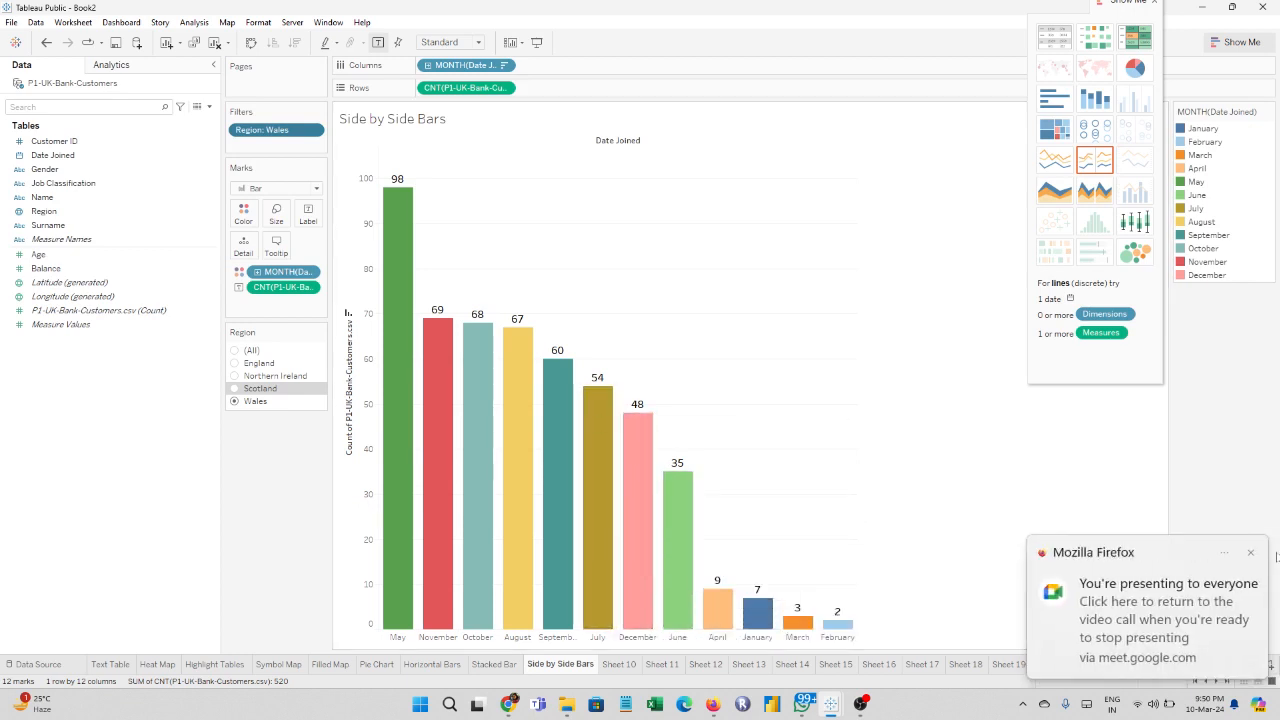
left_click(1251, 555)
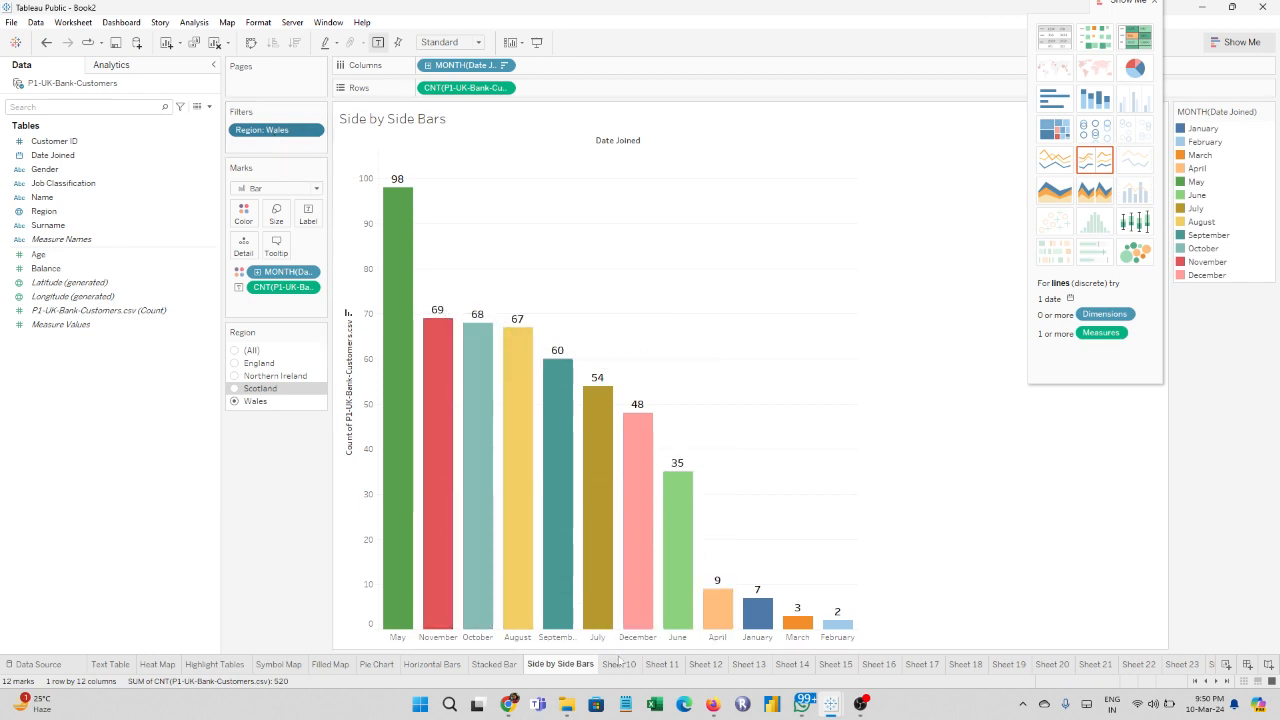
Step: Rename Sheet 10 as Treemaps
double_click(619, 664)
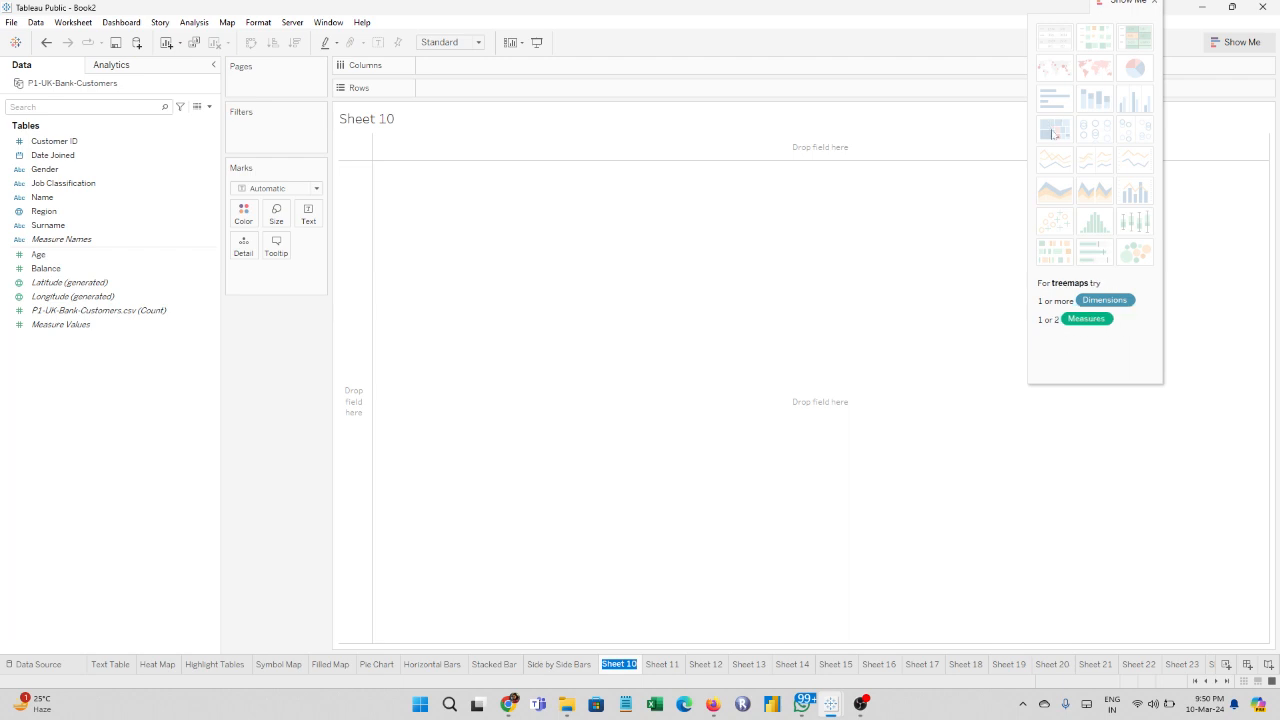
type("Tree")
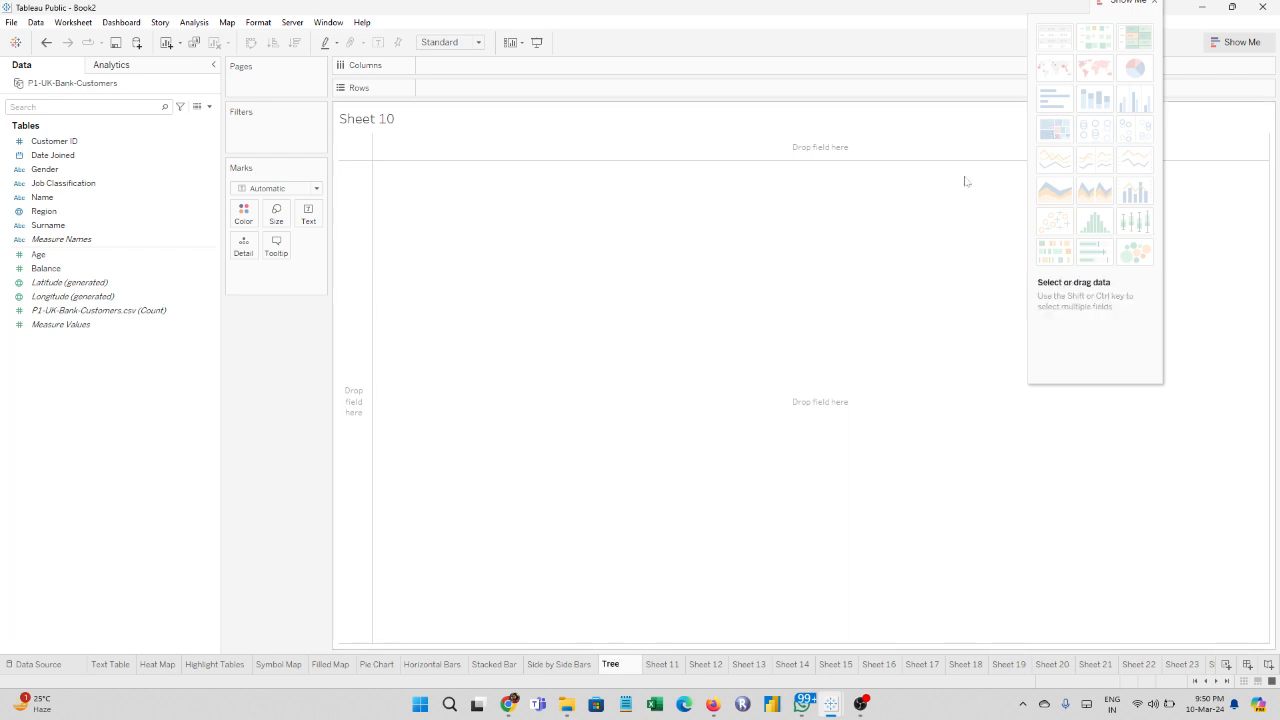
type("maps")
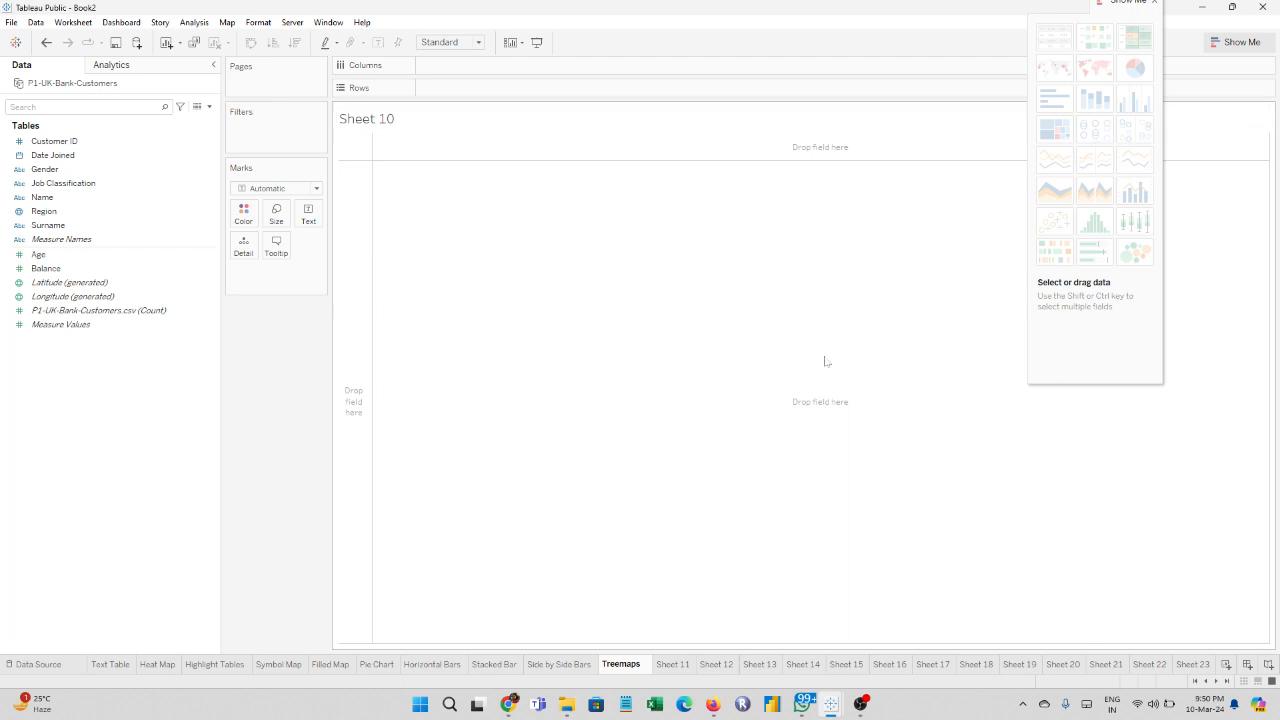
key("Return")
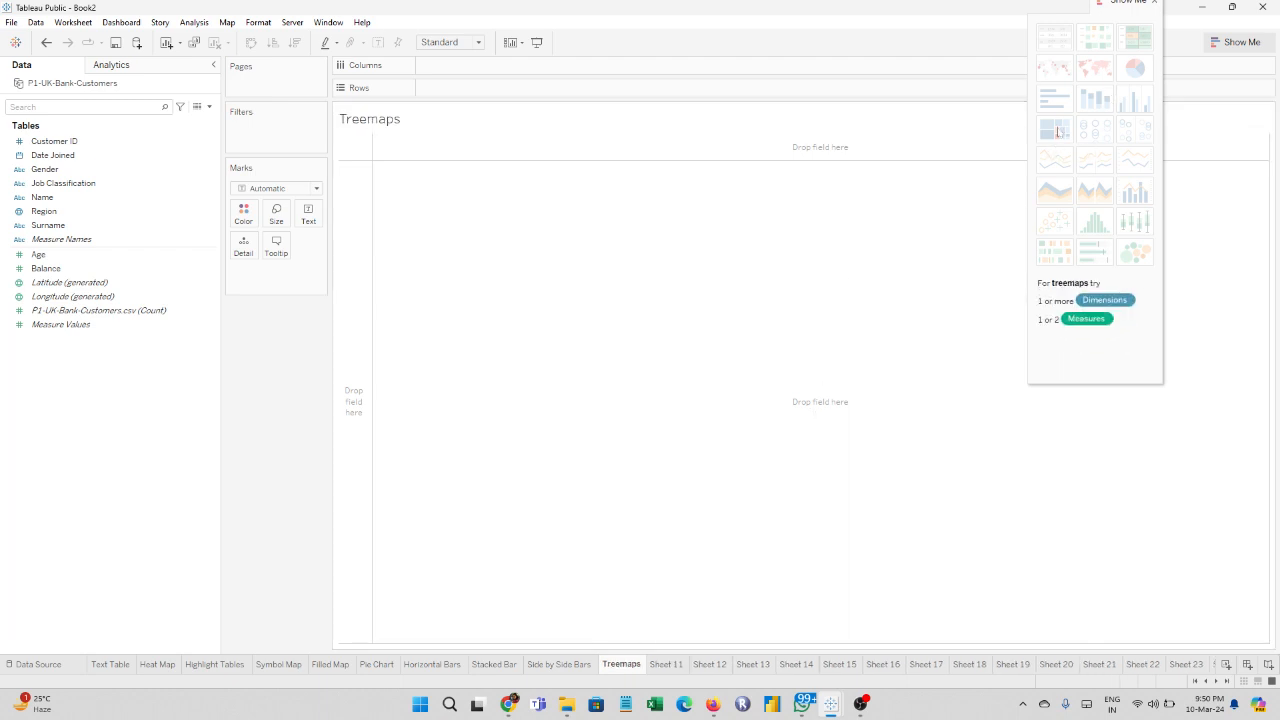
Step: Build a treemap of the customer count by Region using Show Me, and color its rectangles by Region
left_click_drag(1120, 4, 1232, 153)
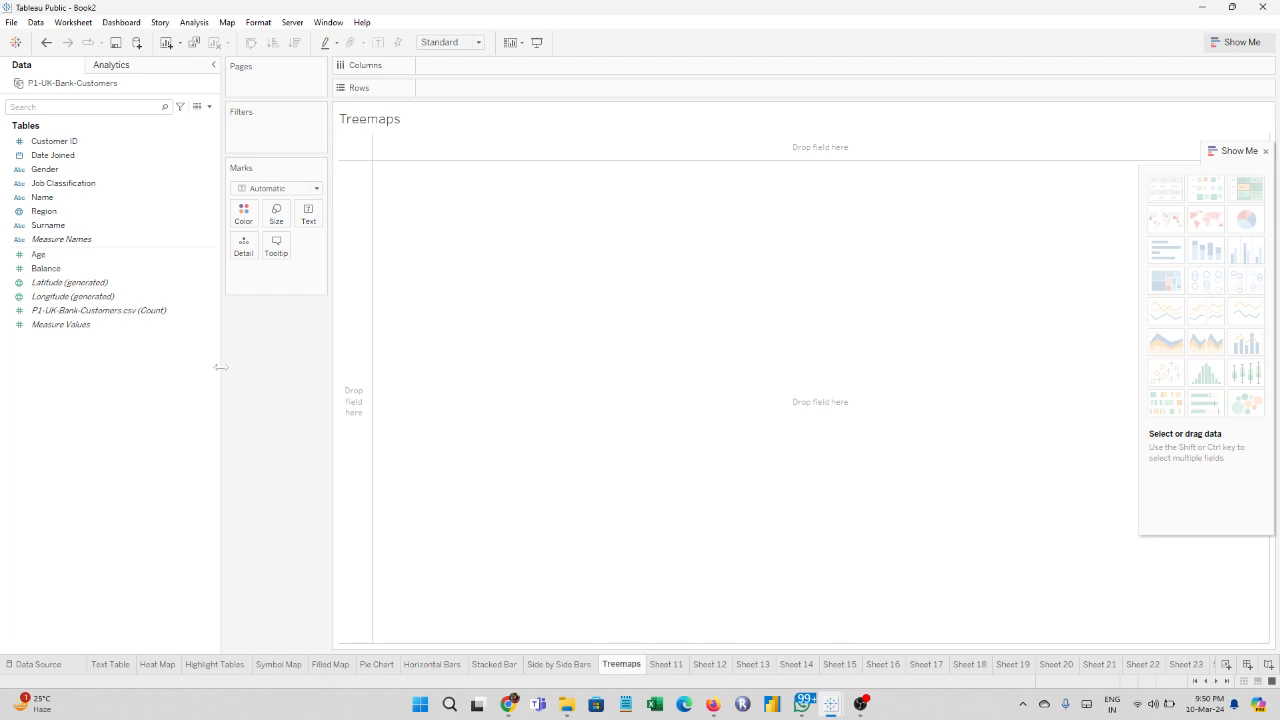
left_click(40, 198)
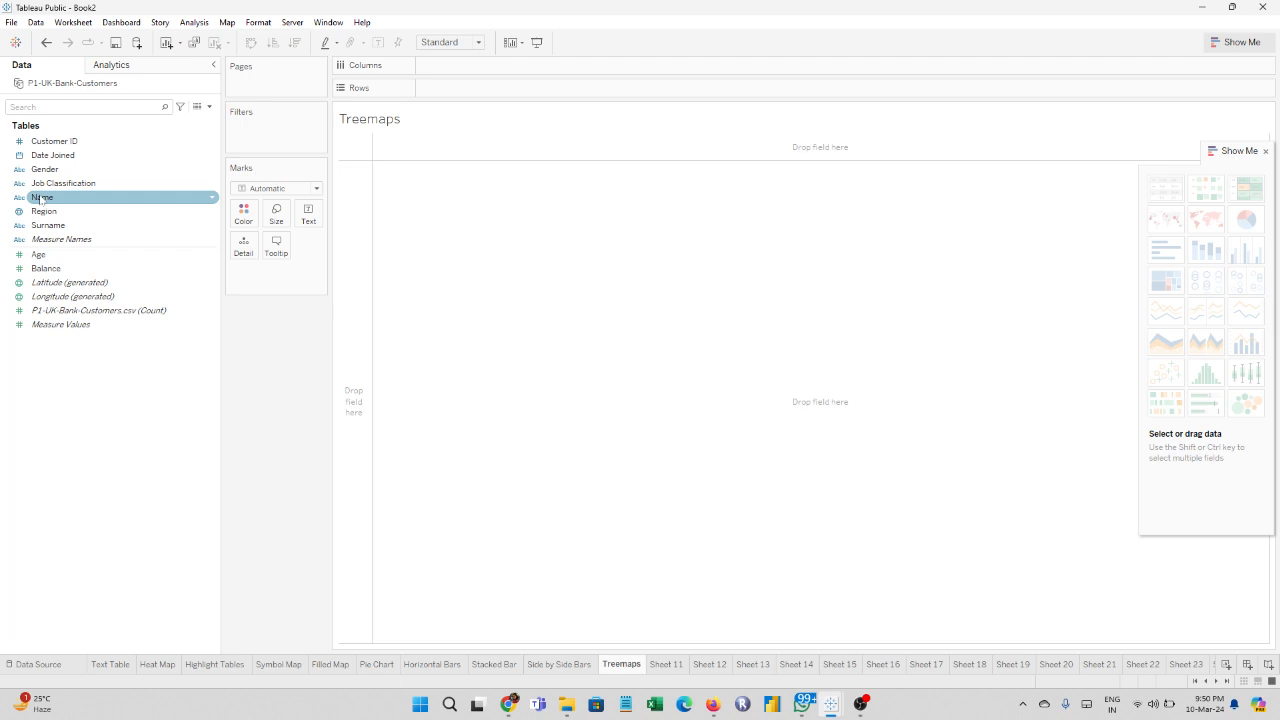
left_click_drag(40, 199, 306, 316)
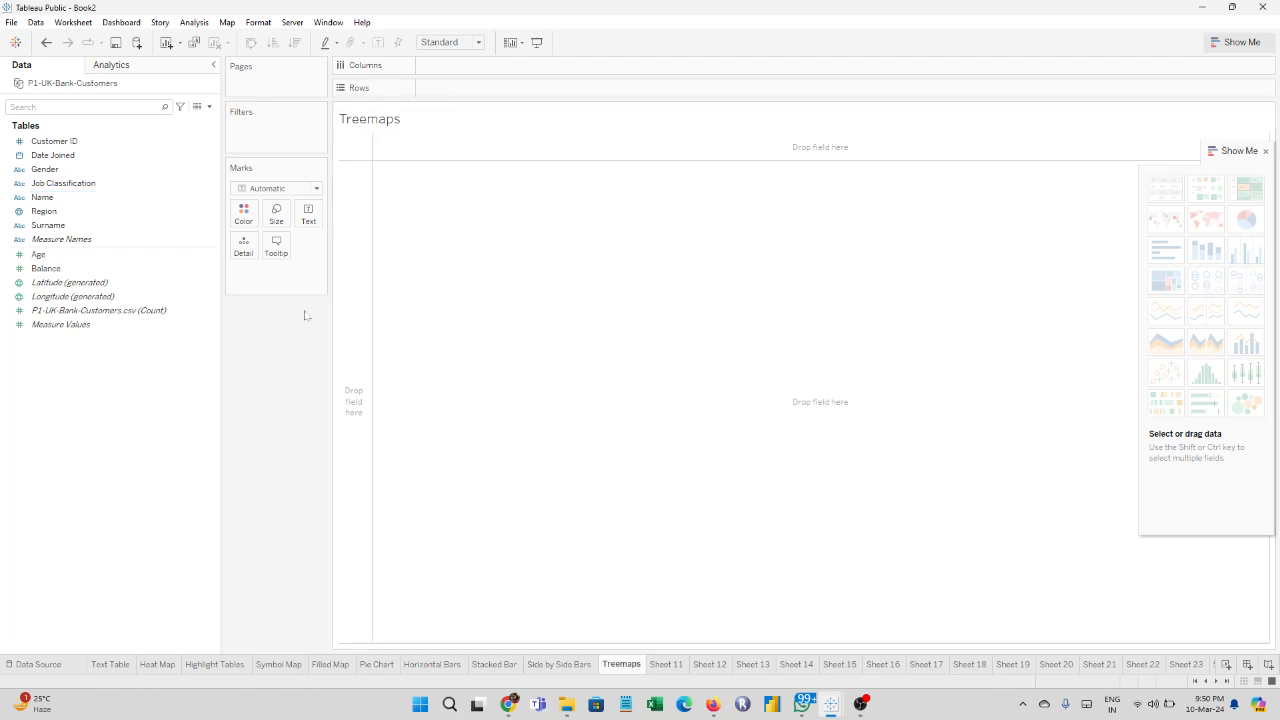
left_click(113, 212)
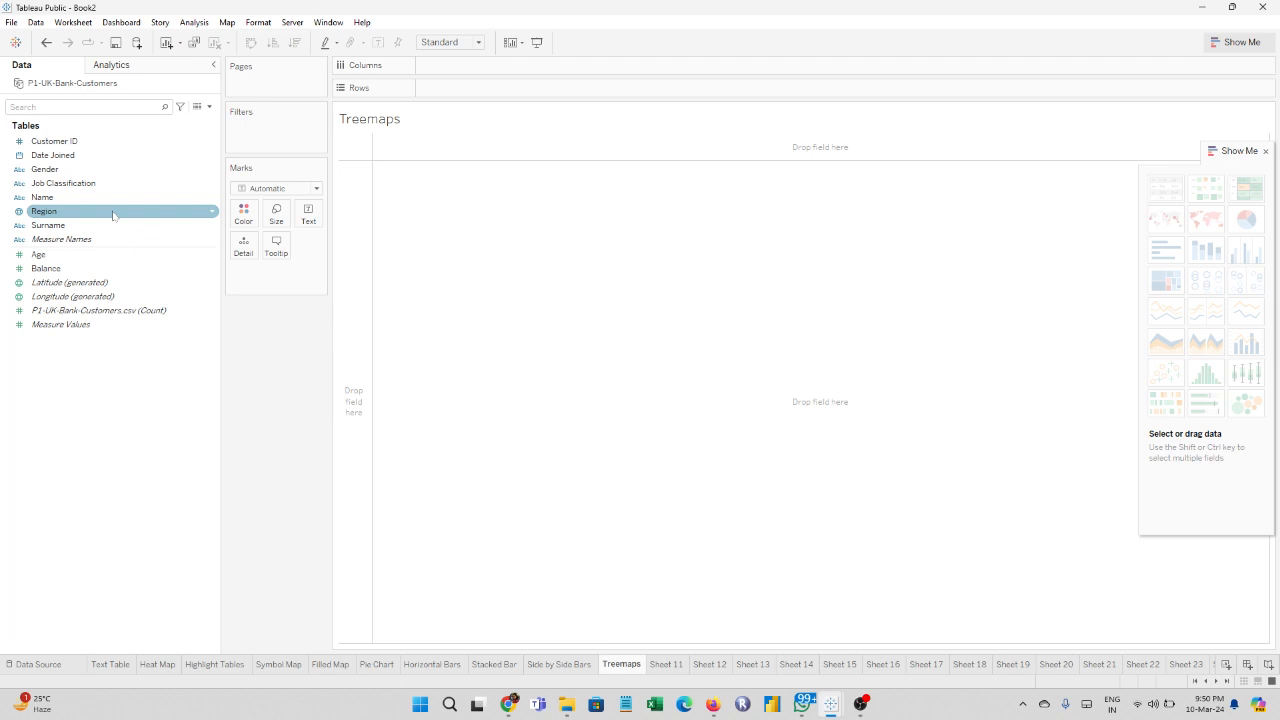
left_click_drag(113, 215, 538, 94)
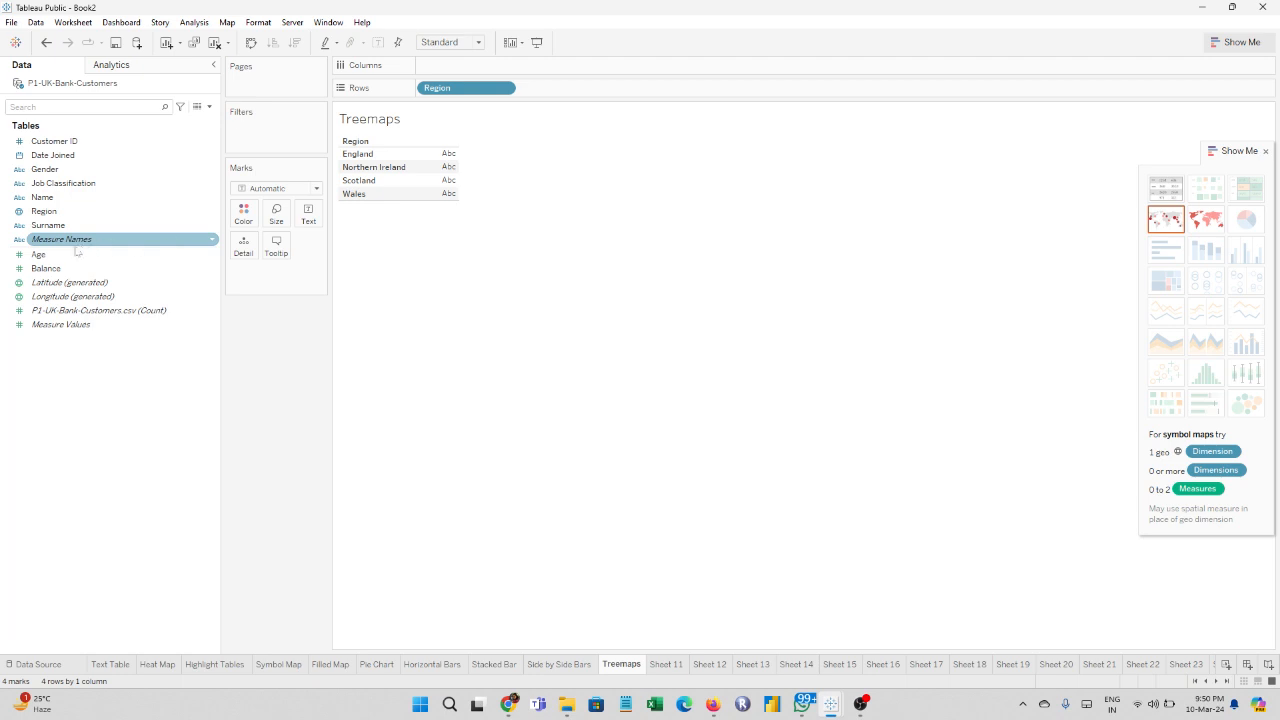
left_click_drag(68, 311, 436, 180)
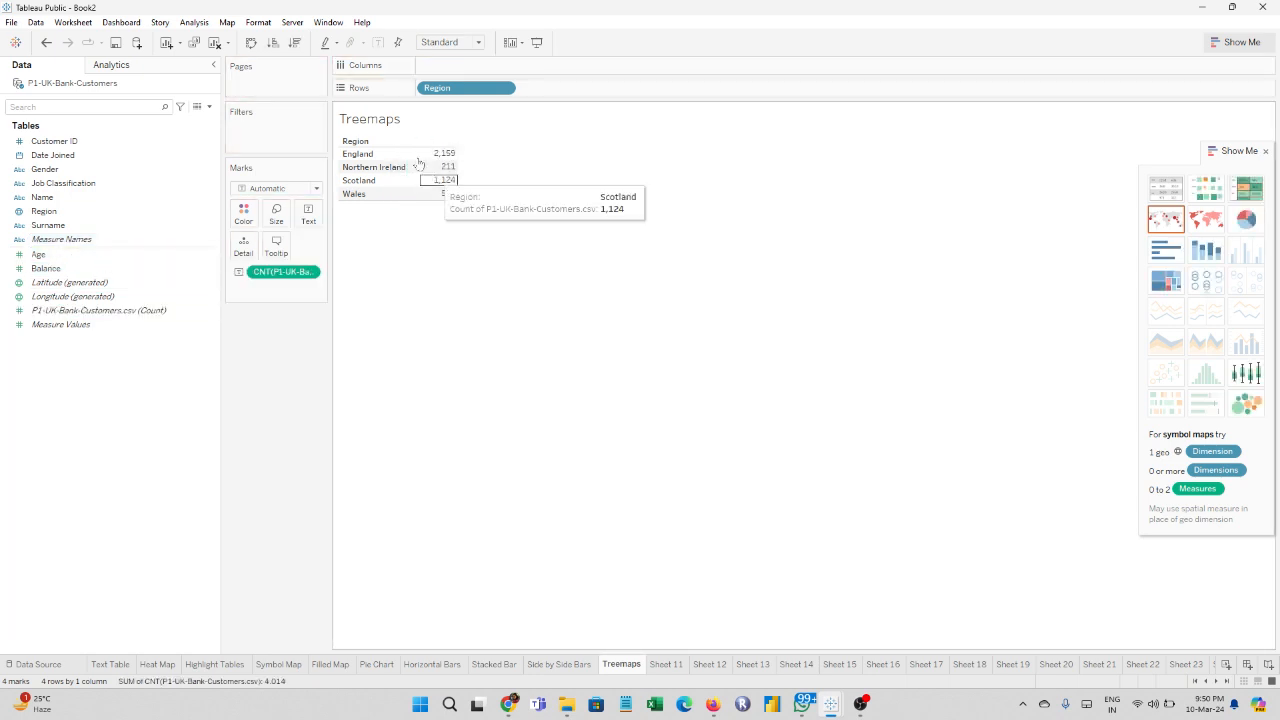
left_click(1167, 283)
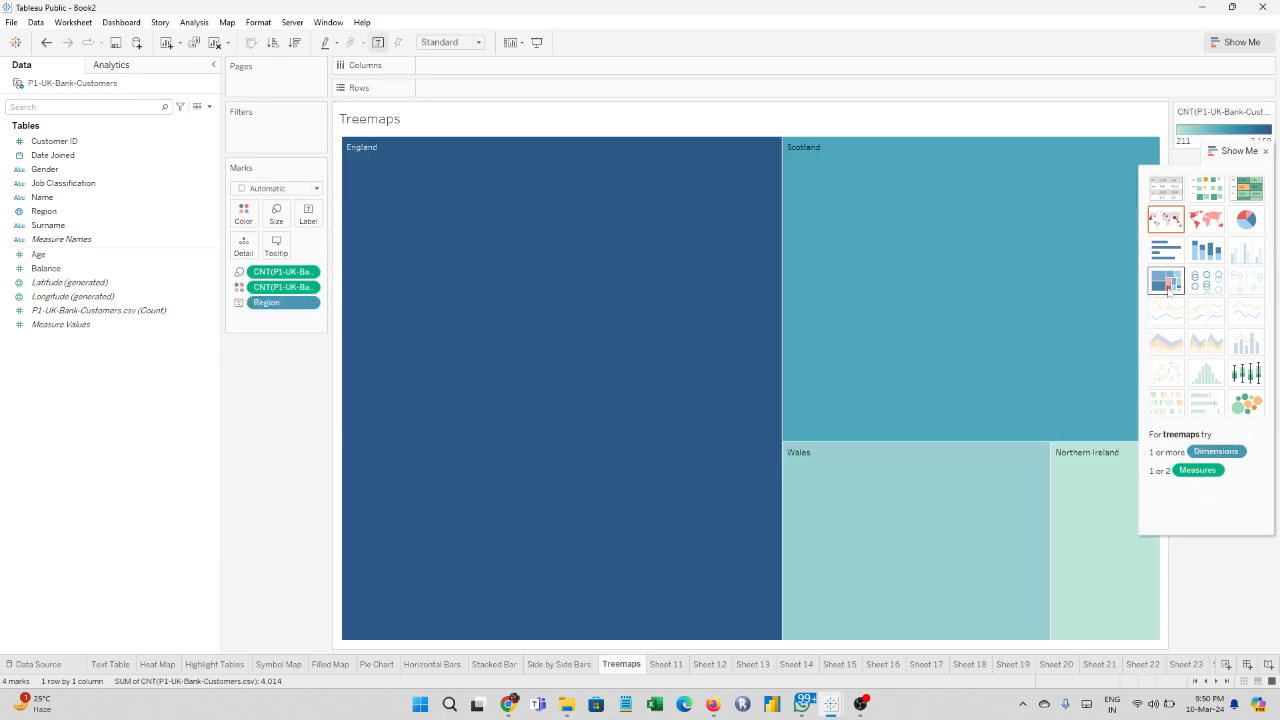
left_click(1265, 151)
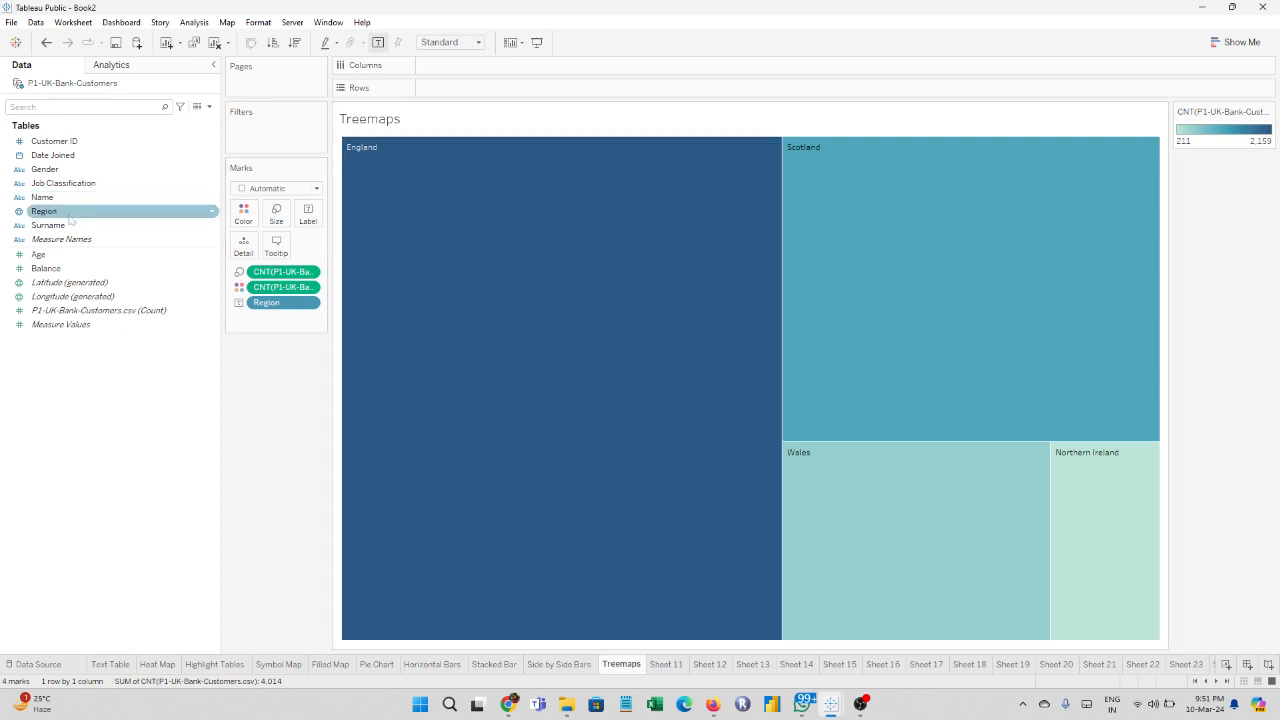
left_click_drag(70, 219, 243, 215)
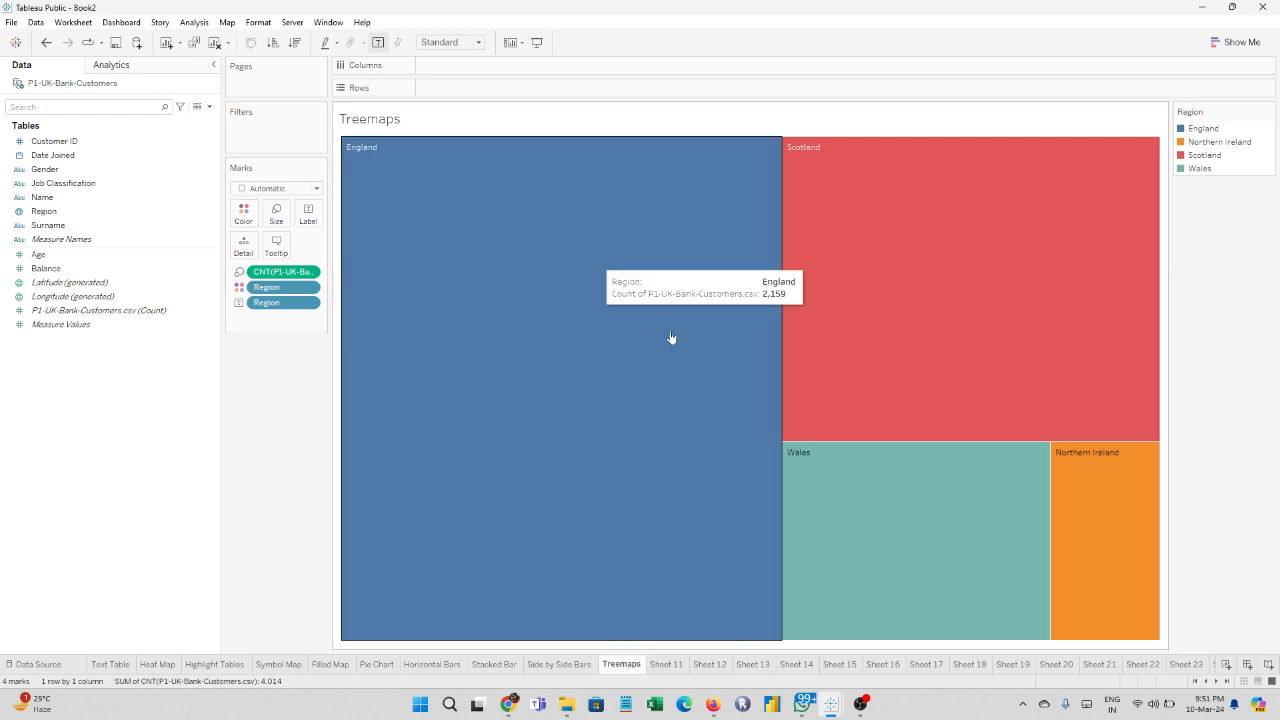
Step: Set the treemap's label font to bold 16 pt with a different typeface, and add the customer count to the labels
left_click(308, 213)
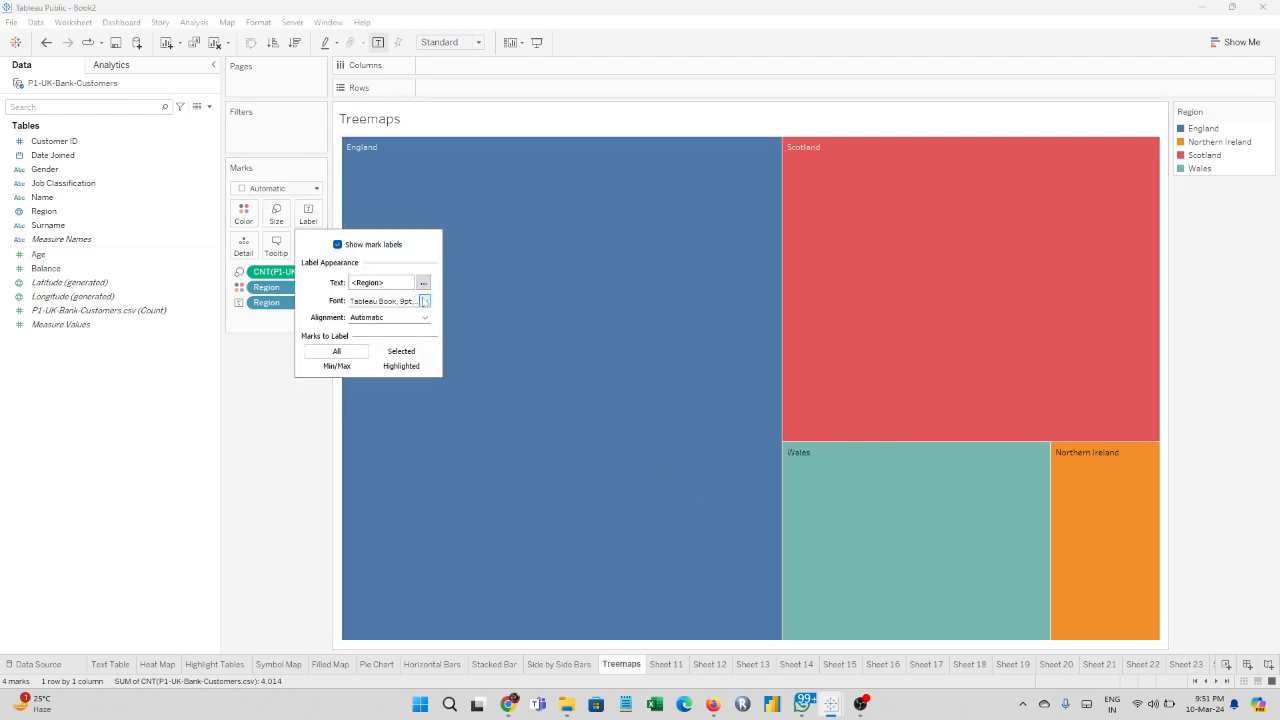
left_click(425, 300)
left_click(381, 338)
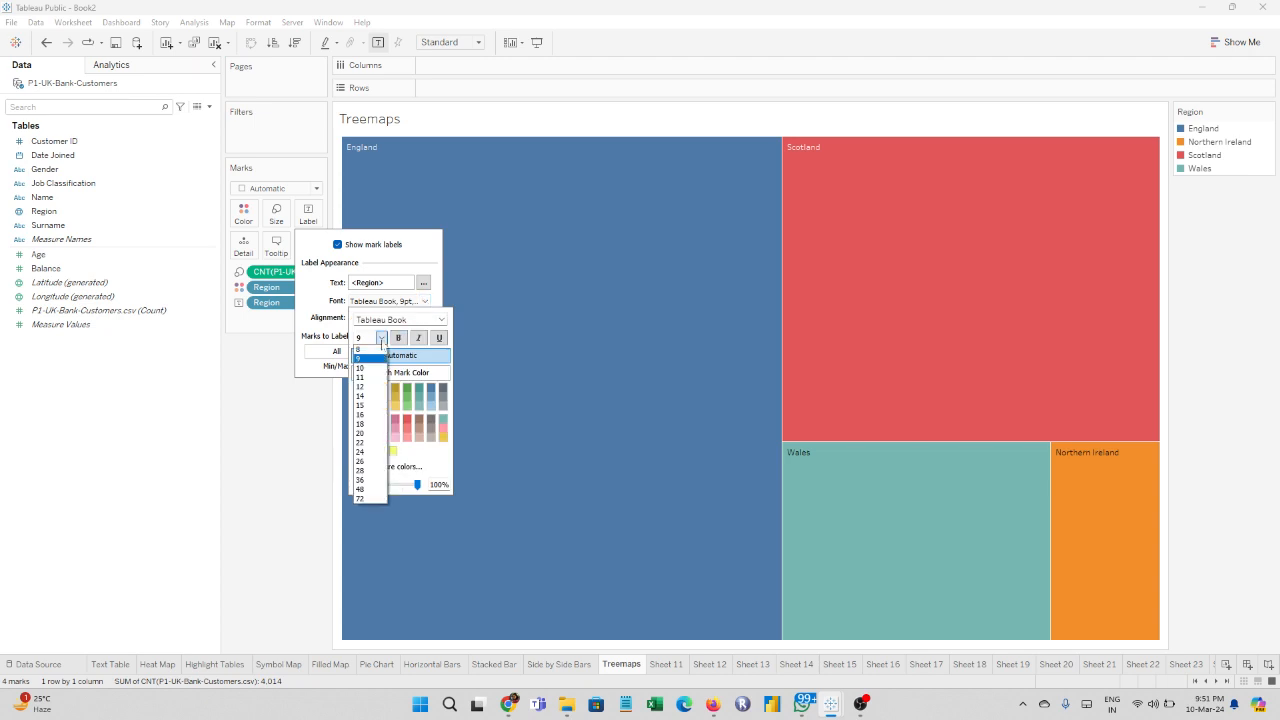
left_click(369, 414)
left_click(398, 338)
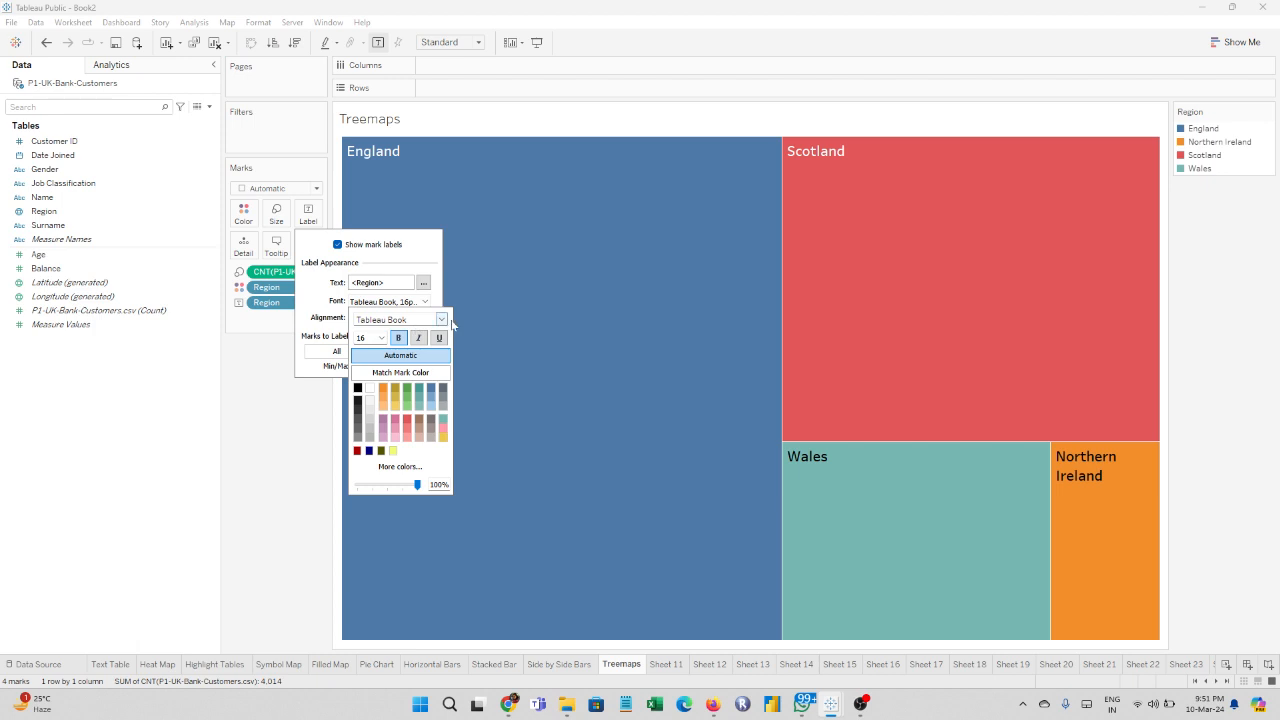
left_click(441, 319)
left_click(428, 343)
left_click(277, 388)
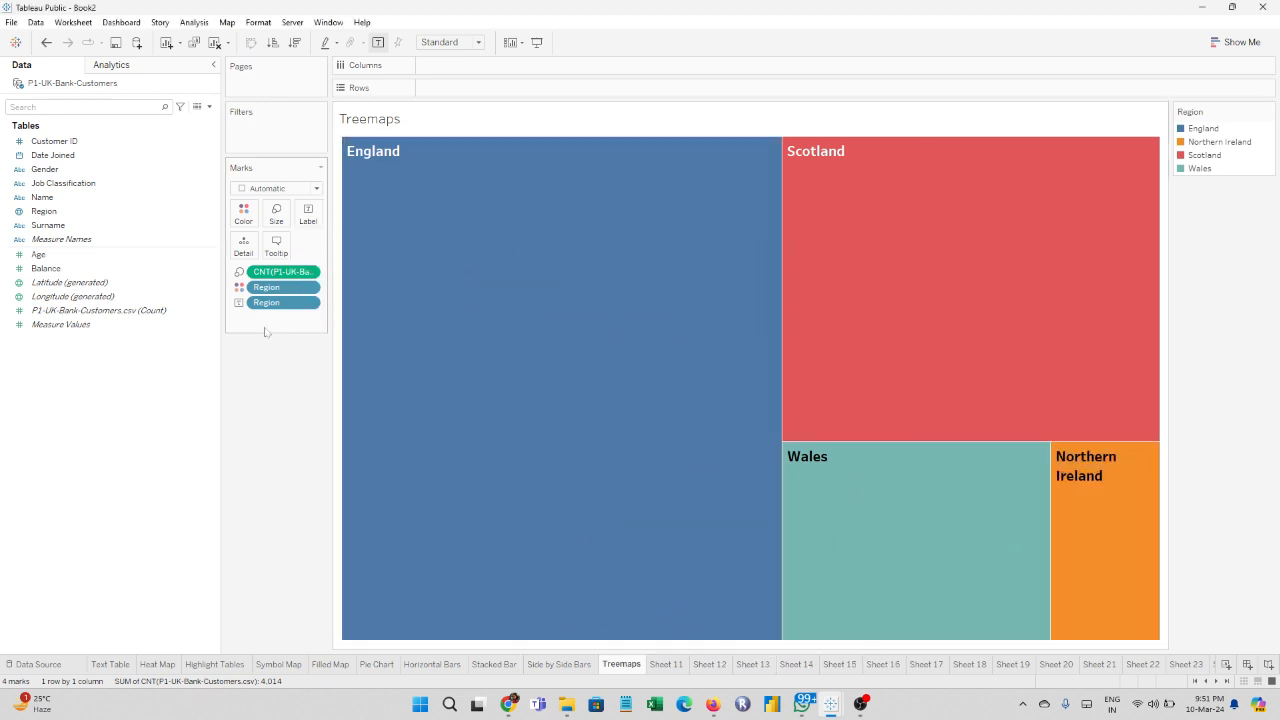
left_click_drag(100, 310, 315, 220)
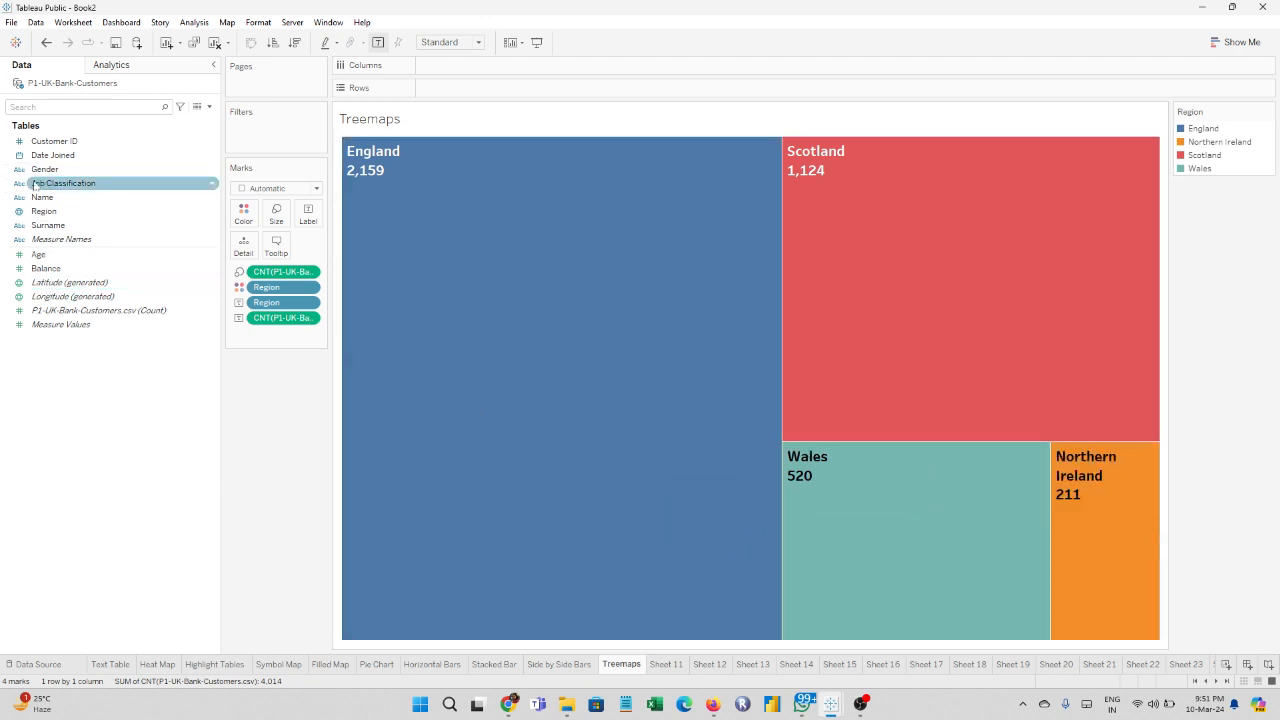
Step: Try splitting the treemap by Gender in the rows and in the columns, and remove Gender from the view
left_click_drag(38, 176, 637, 350)
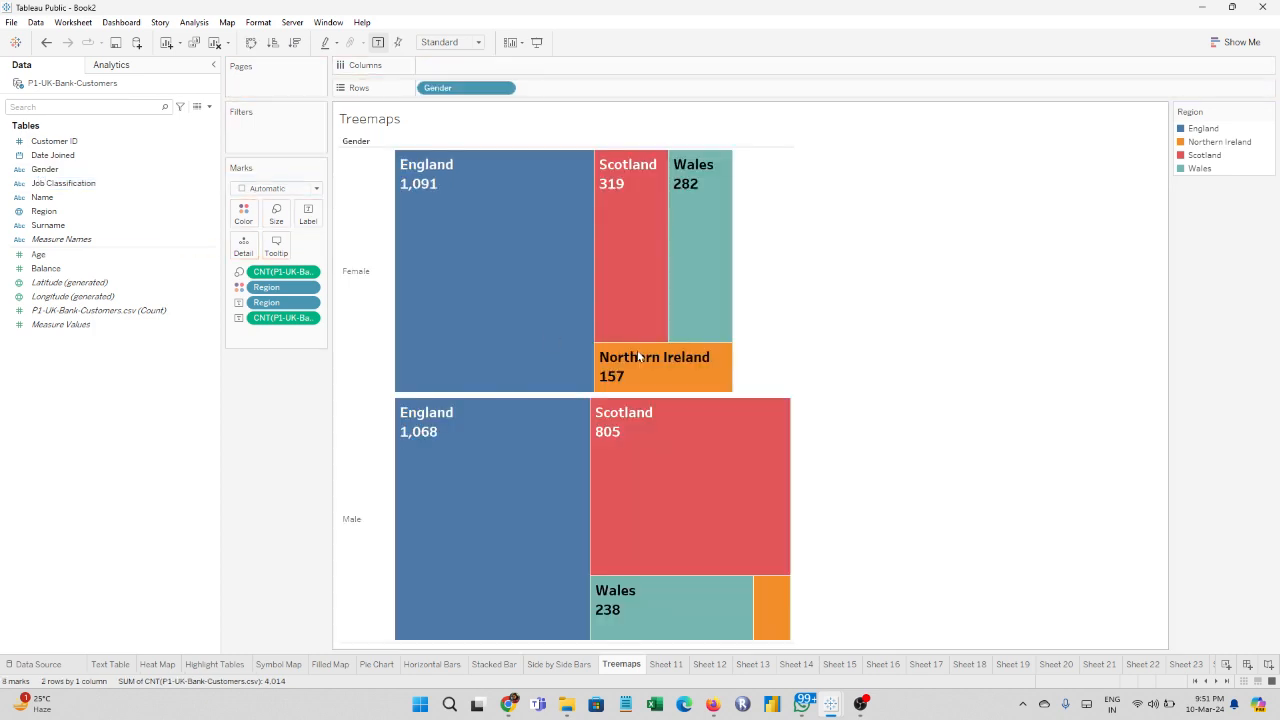
left_click_drag(462, 88, 473, 73)
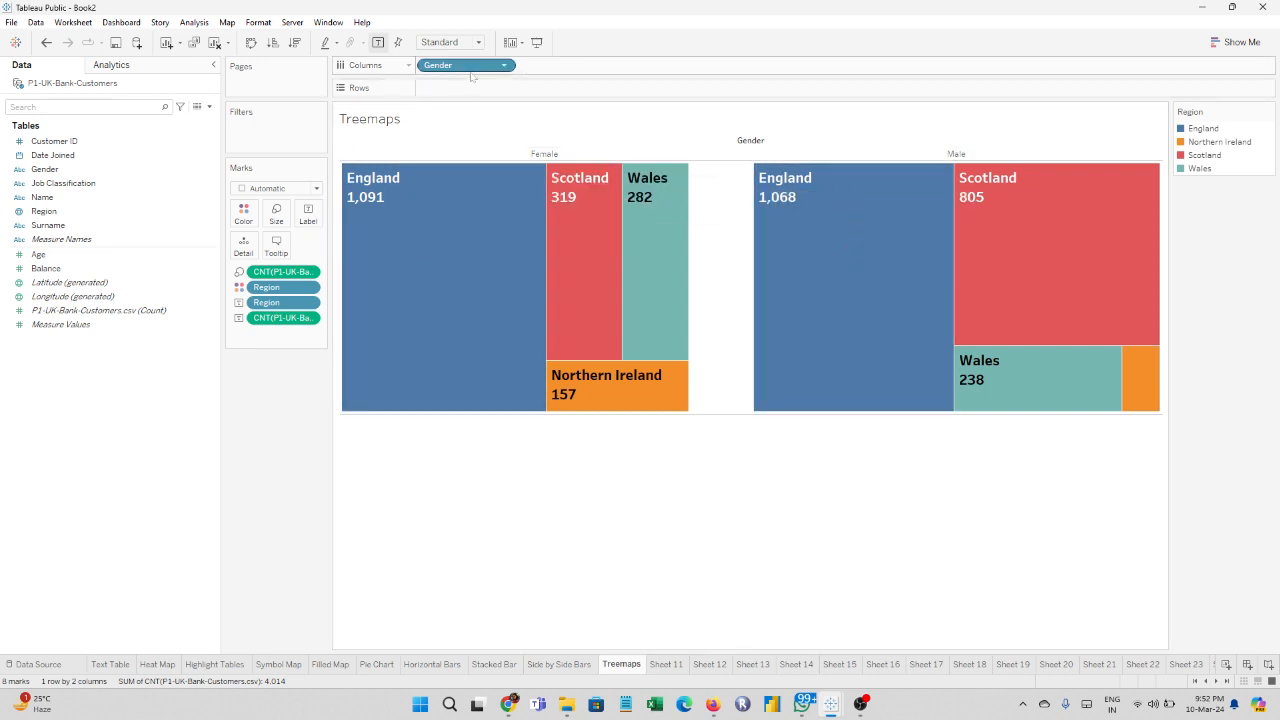
left_click_drag(469, 69, 475, 91)
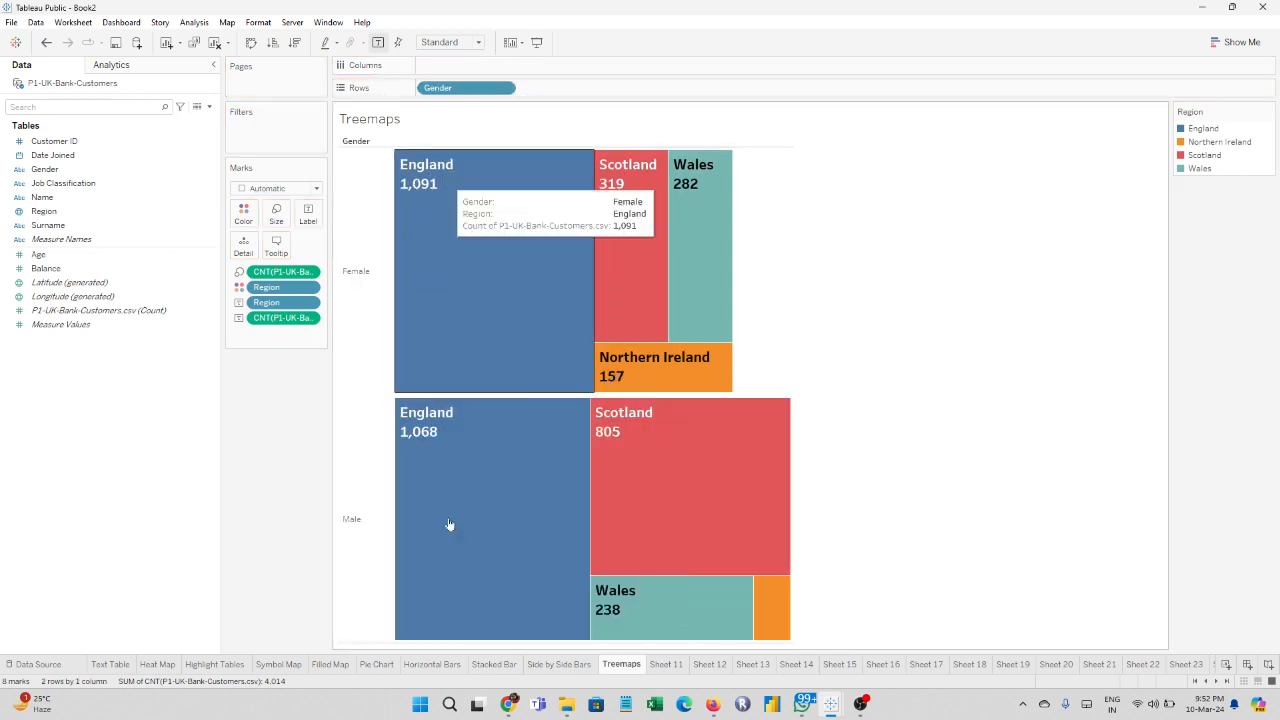
left_click_drag(455, 90, 77, 214)
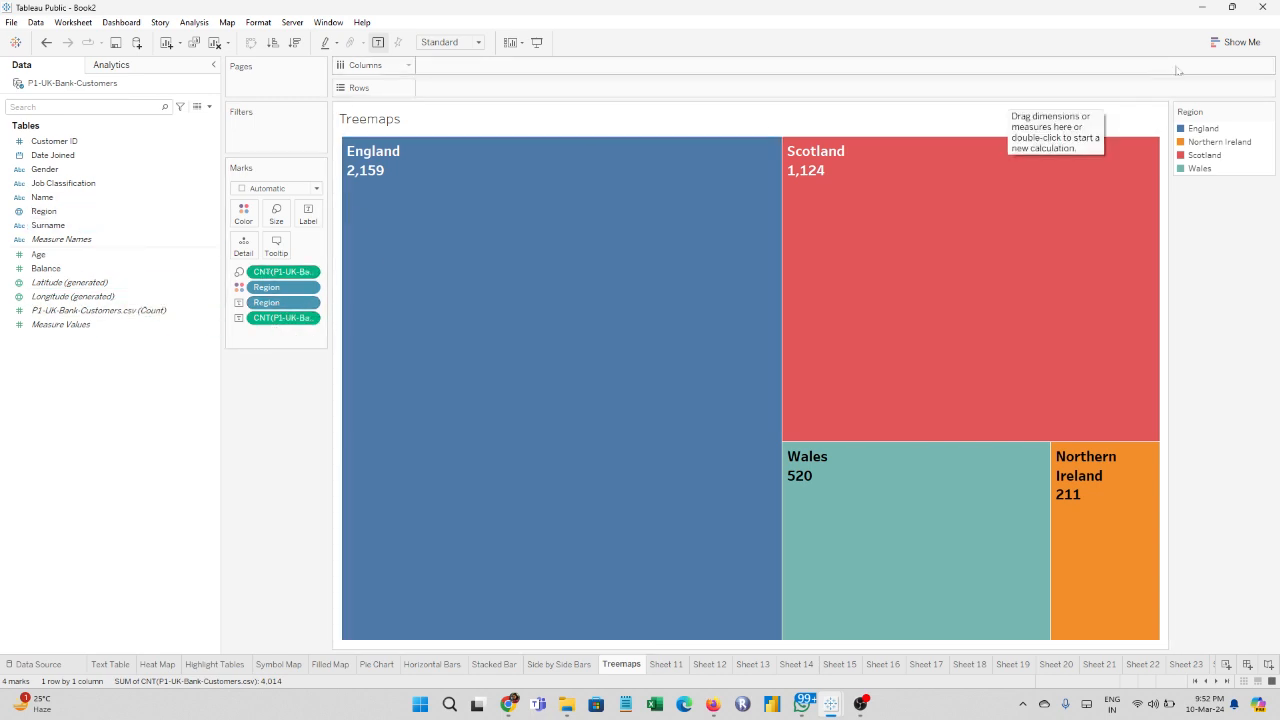
Step: Display the Show Me chart choices, try splitting the Region treemap by Gender across the columns, and take Gender out again
left_click(1215, 47)
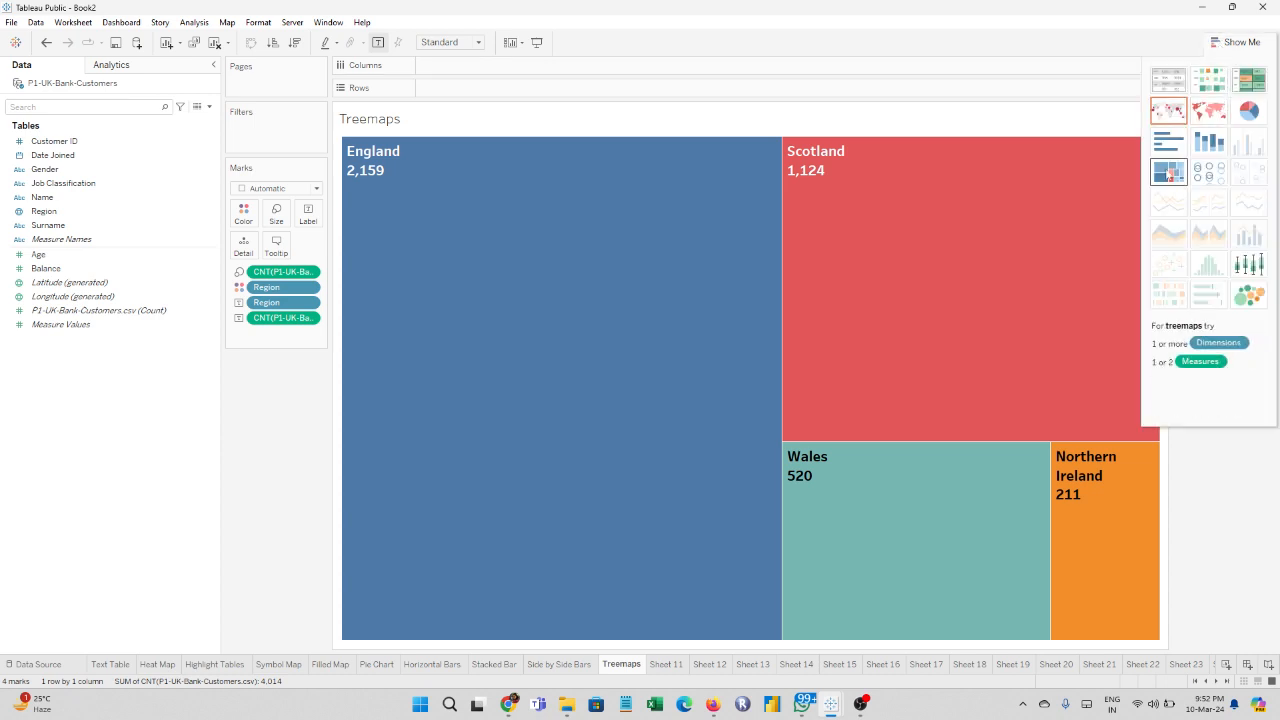
left_click(40, 213)
left_click(46, 185)
left_click(46, 172)
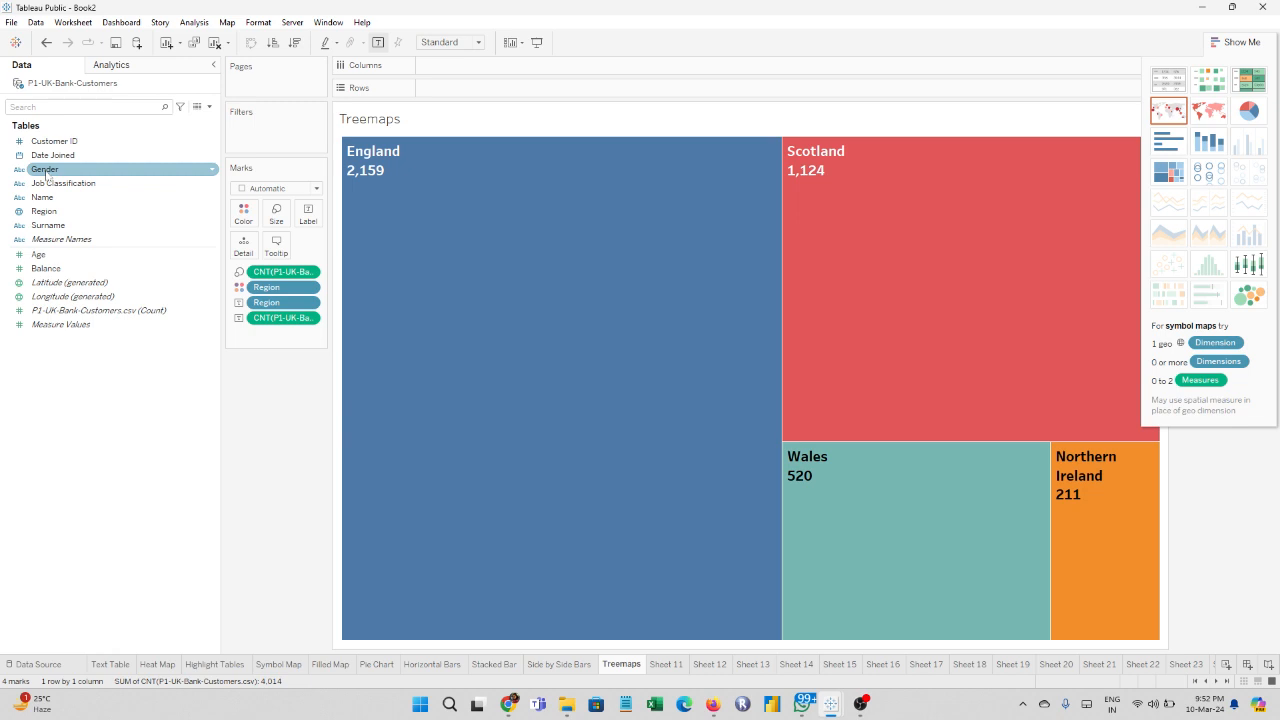
left_click_drag(46, 172, 518, 146)
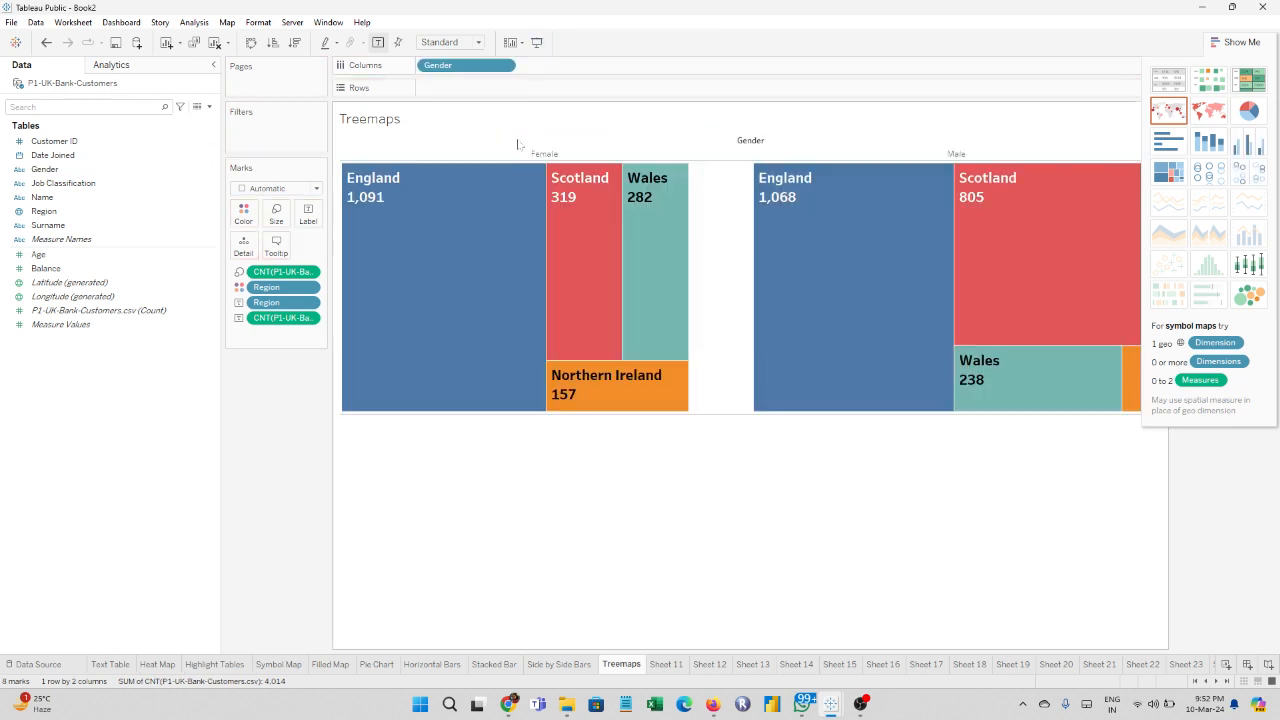
left_click_drag(434, 66, 30, 268)
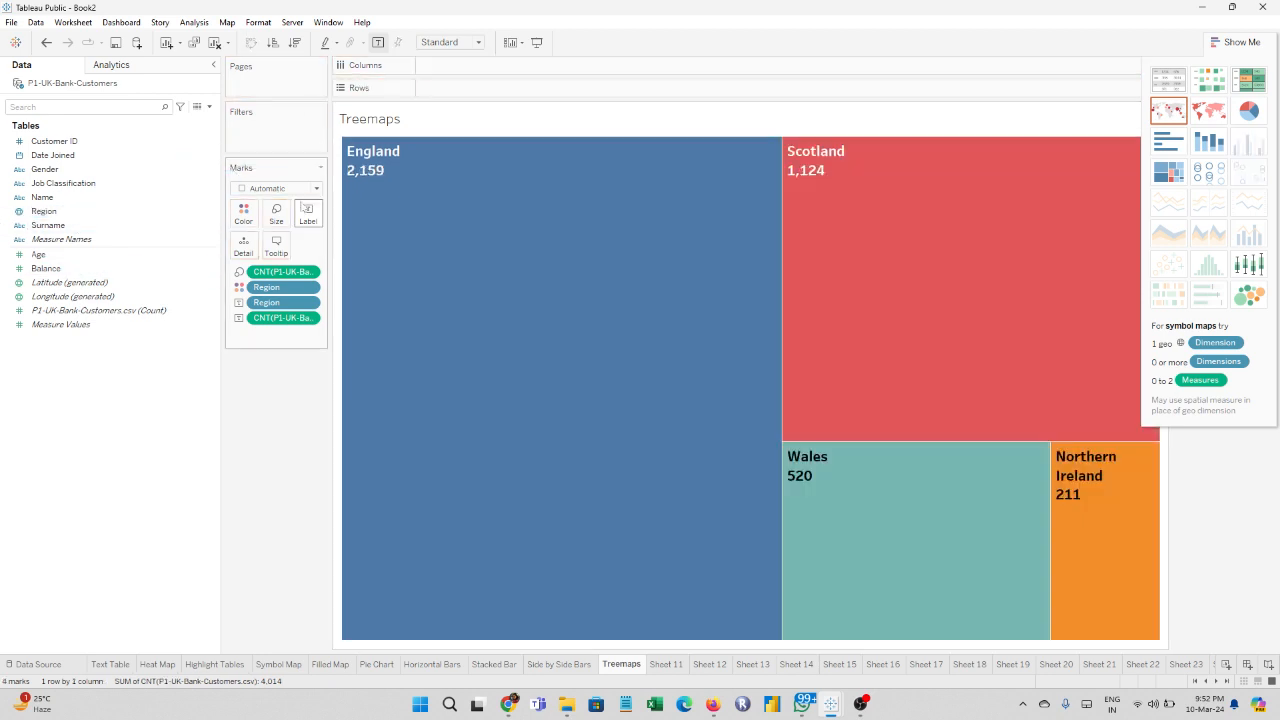
Step: Convert the treemap to a text table, replace Region with Gender, and rebuild it as a treemap of customer count by Gender
left_click(1168, 80)
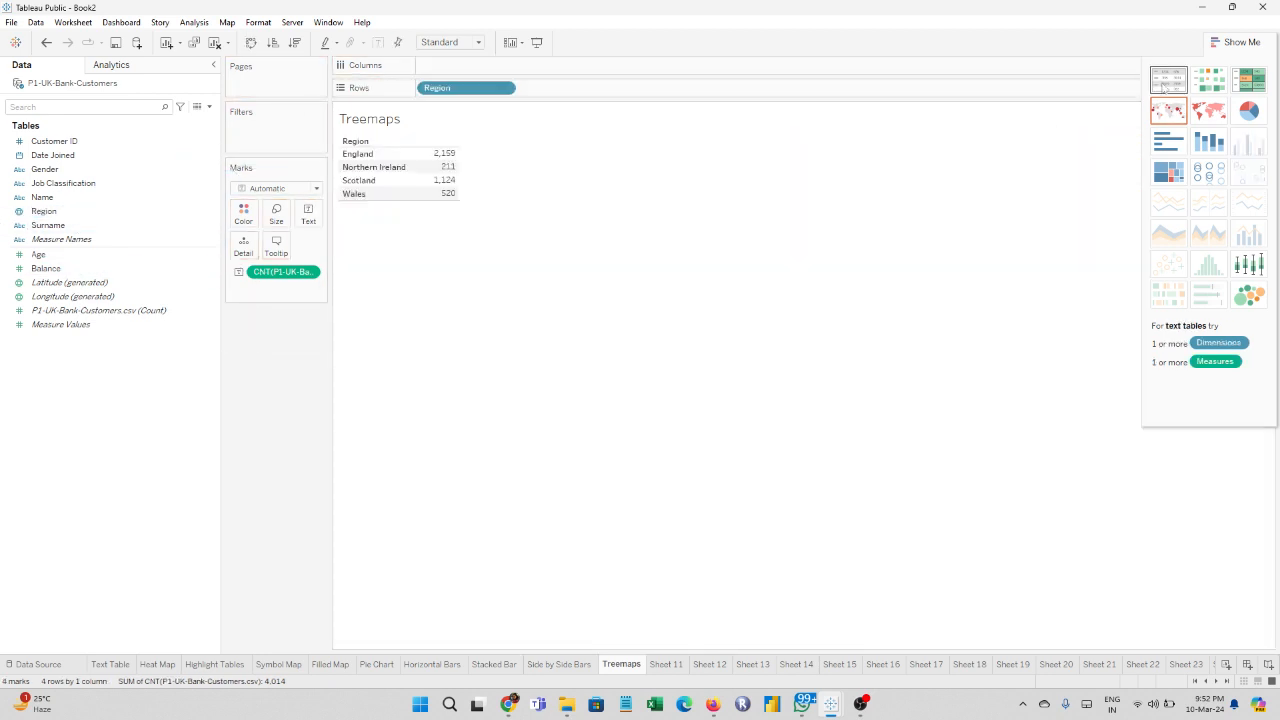
left_click_drag(440, 88, 45, 218)
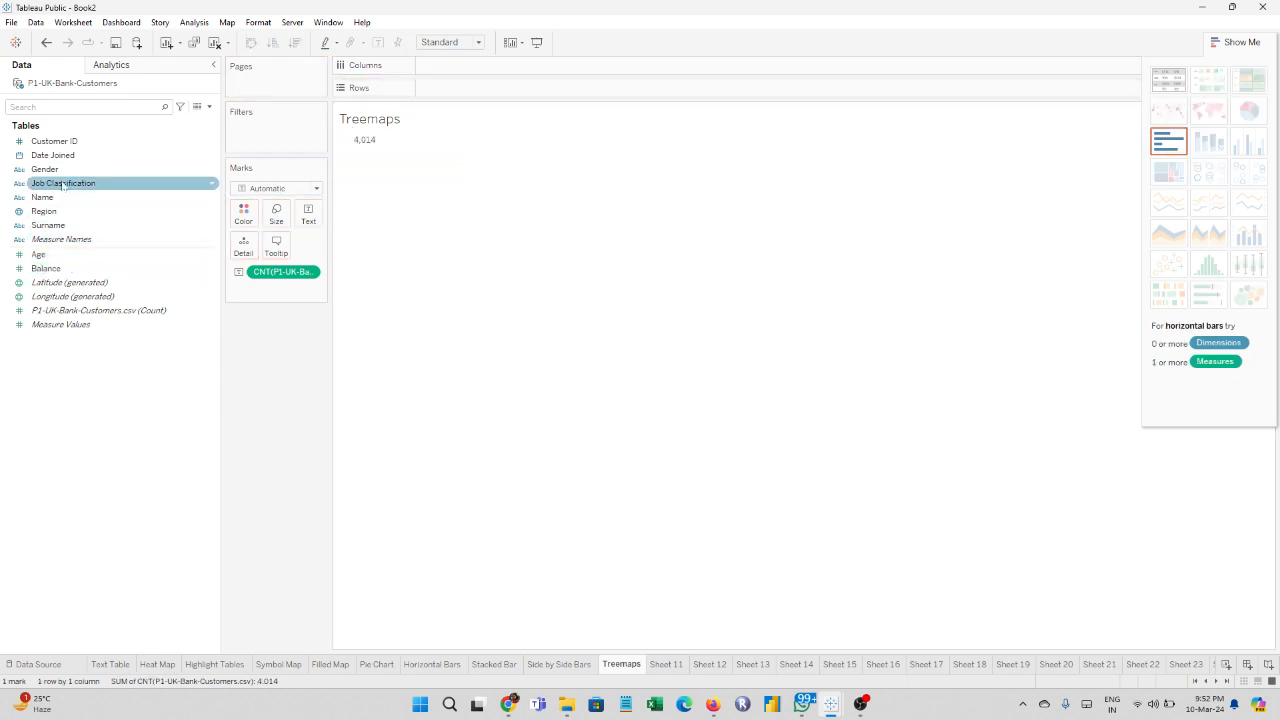
left_click_drag(58, 173, 471, 100)
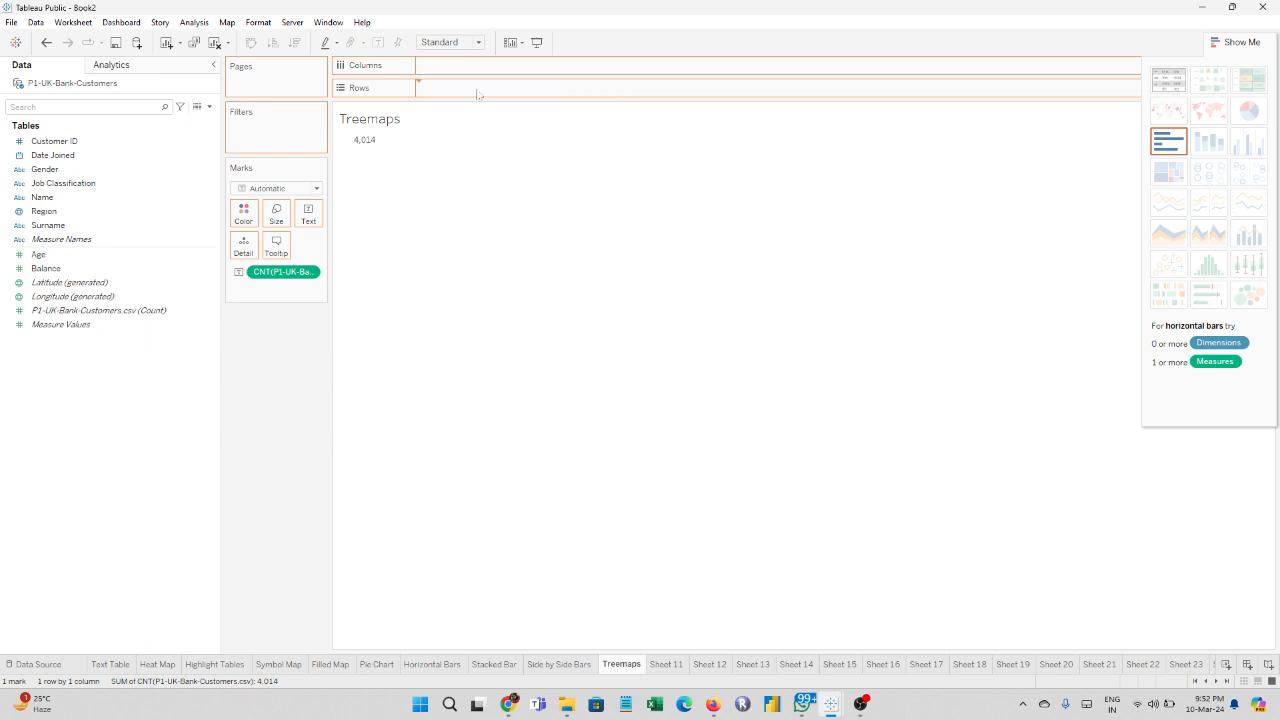
left_click(1168, 173)
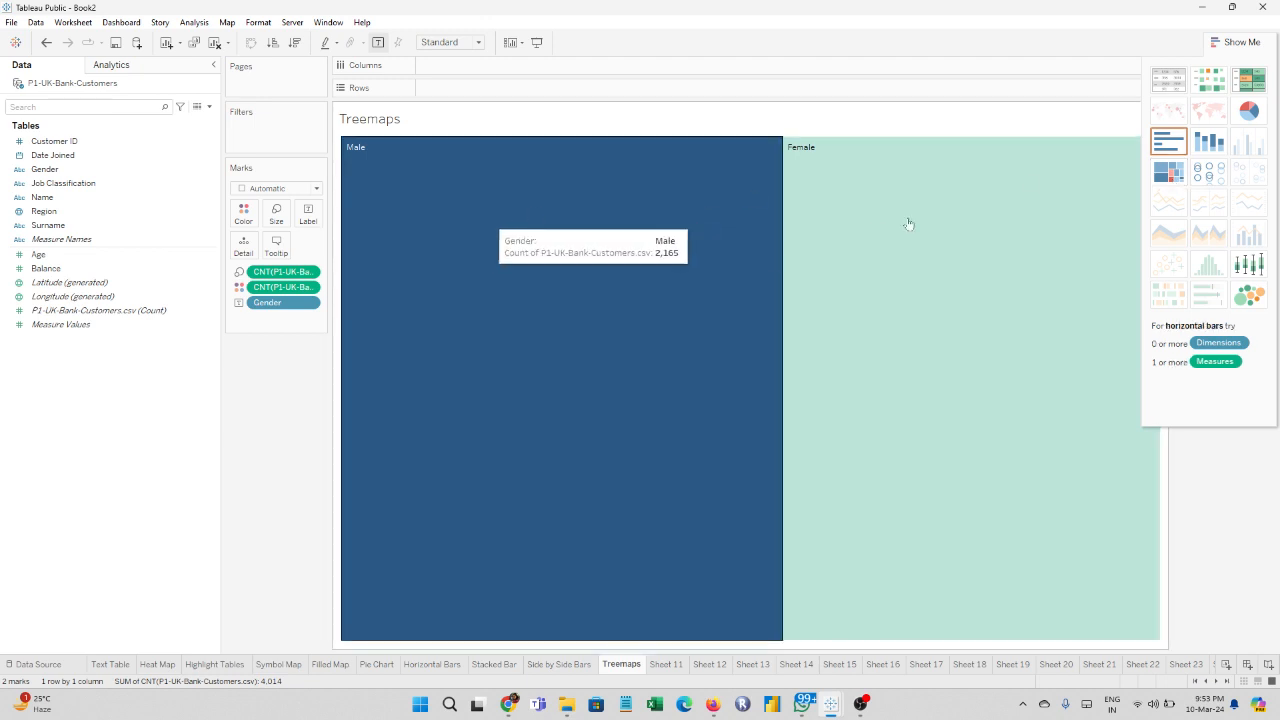
Step: Try splitting the Gender treemap by Region across the columns, and take Region out of the view again
left_click_drag(42, 211, 454, 64)
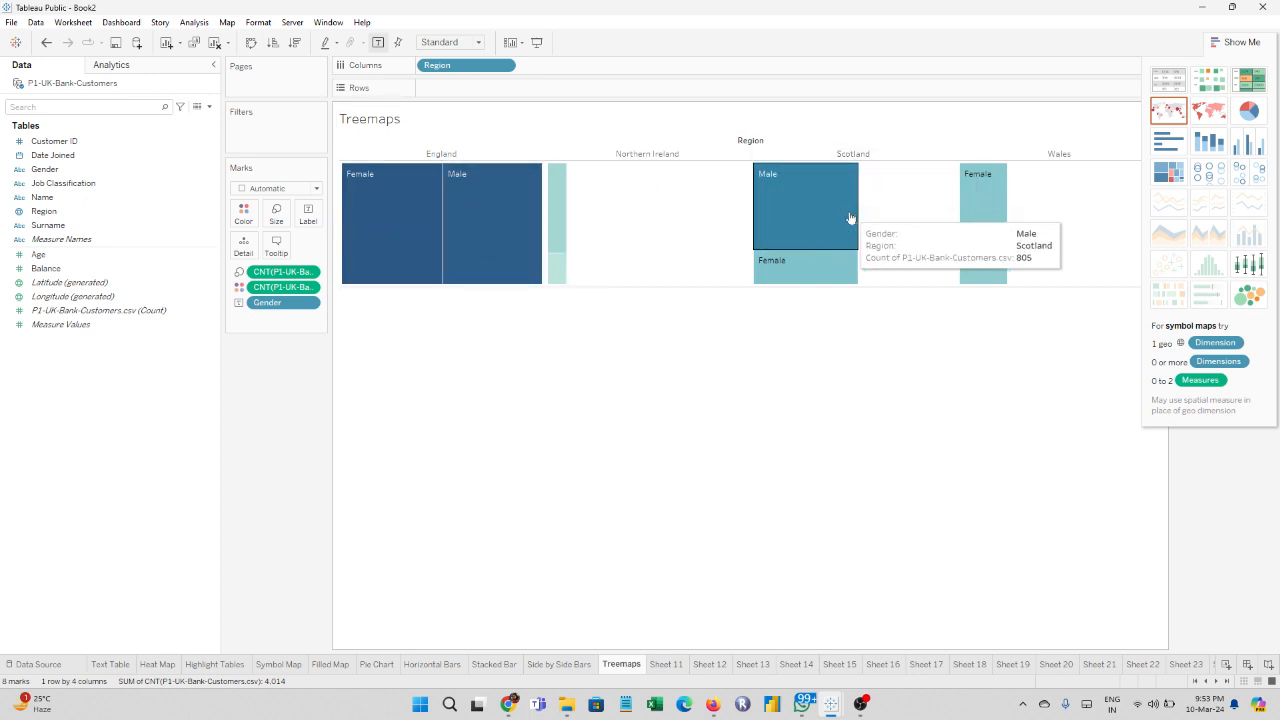
left_click_drag(440, 65, 3, 252)
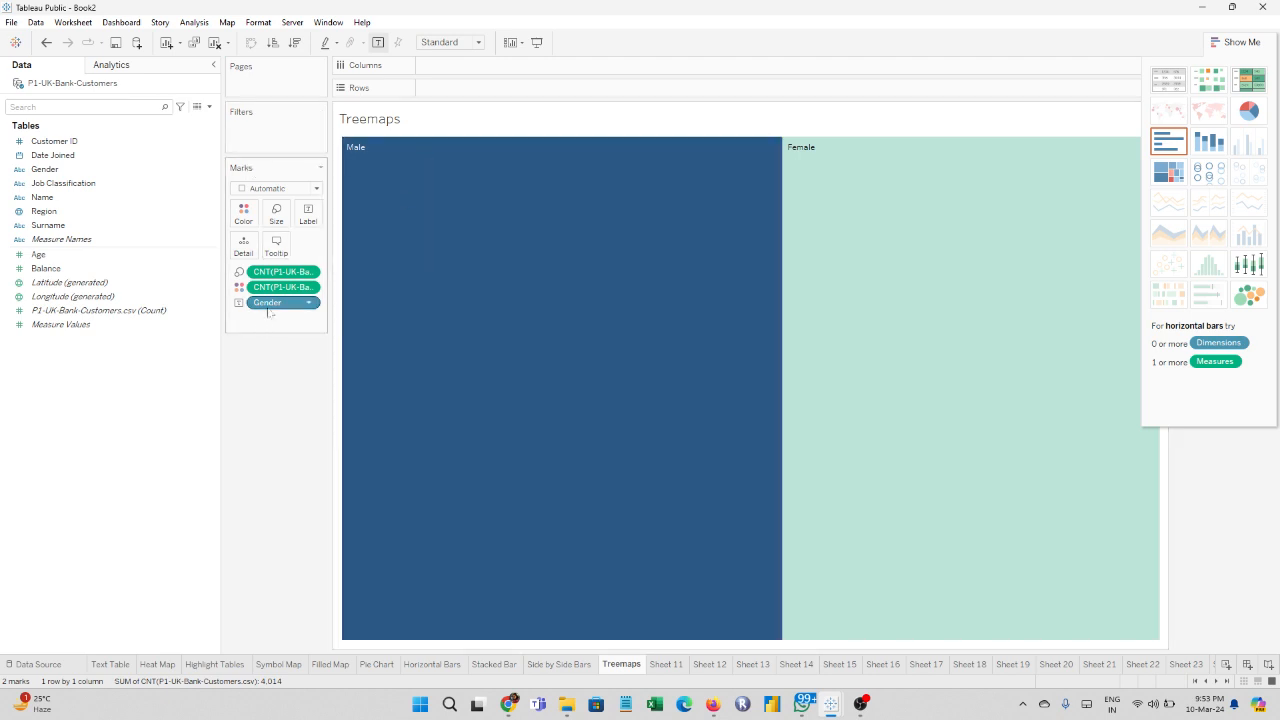
Step: Convert the treemap to a text table, replace Gender with Job Classification in the rows, and rebuild it as a treemap of customer count
left_click(1157, 86)
left_click_drag(445, 88, 68, 284)
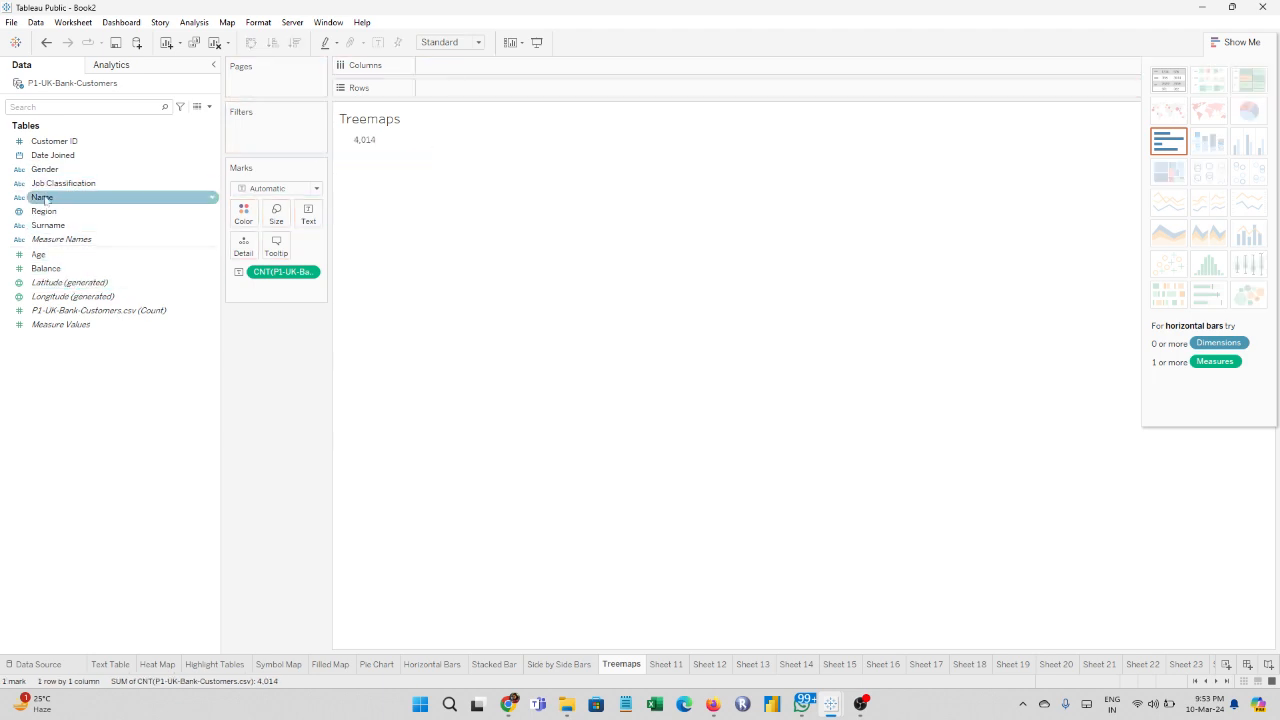
left_click(44, 212)
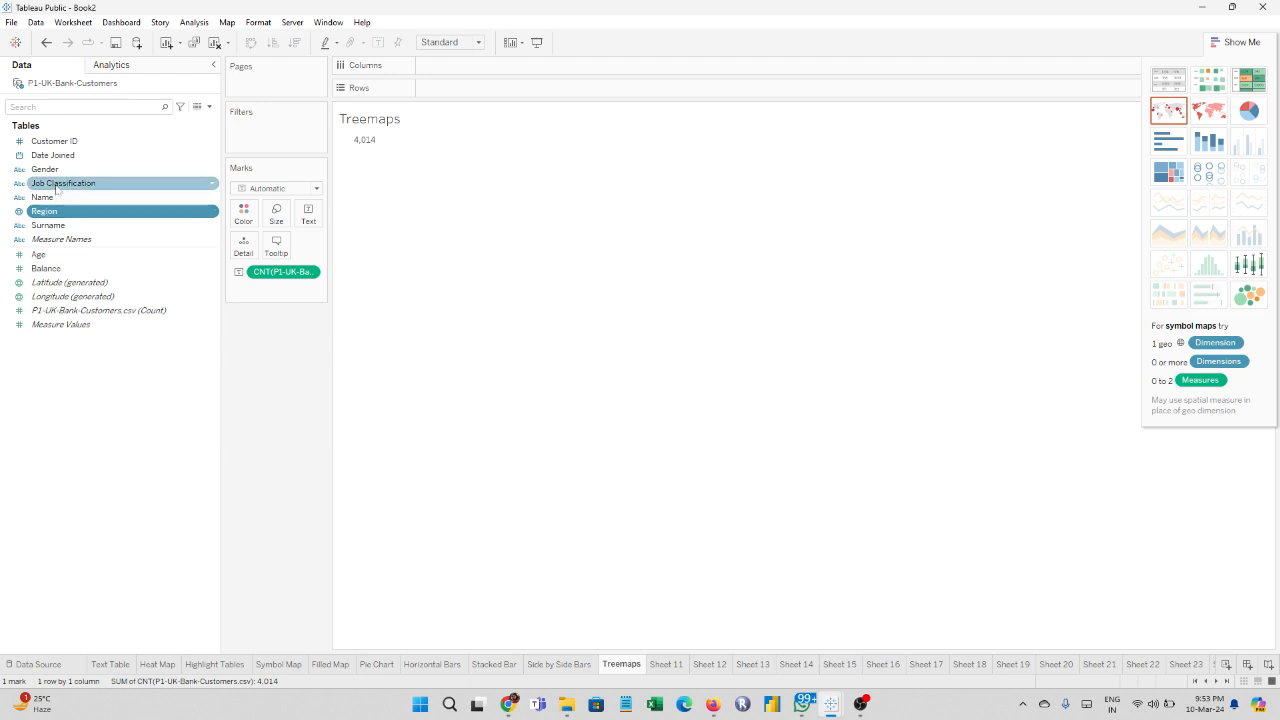
left_click_drag(57, 188, 461, 95)
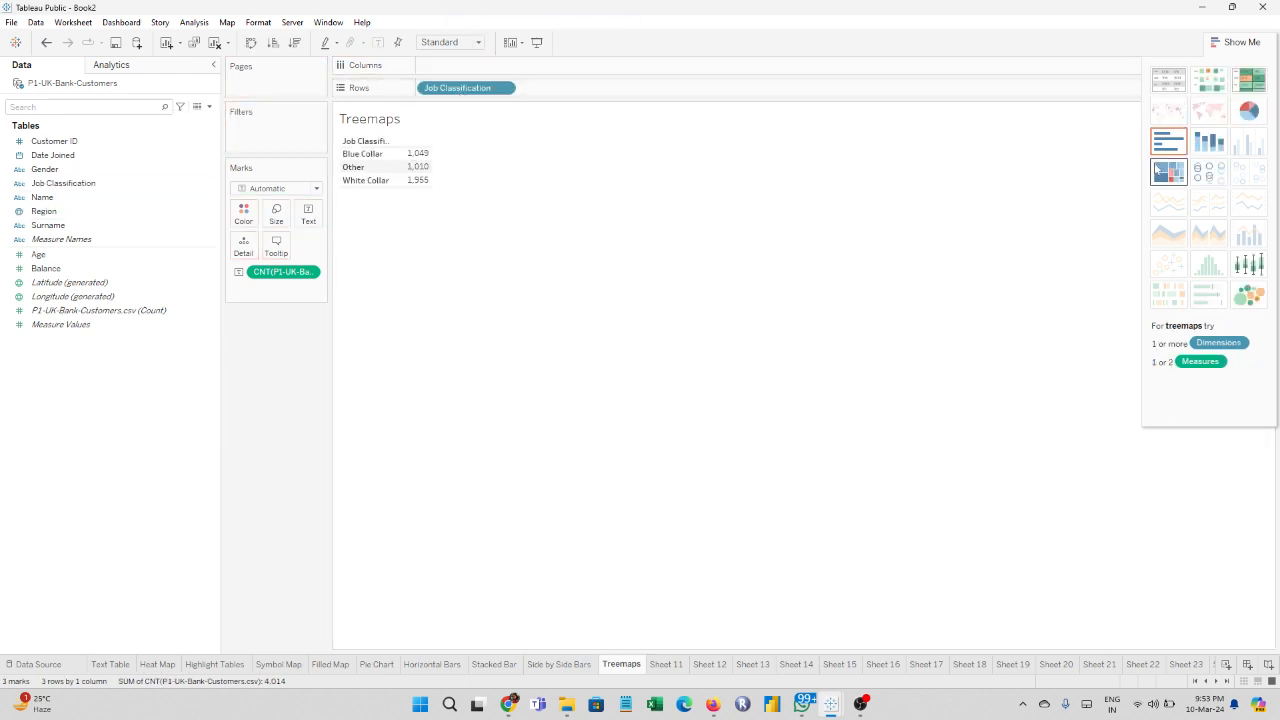
left_click(1157, 170)
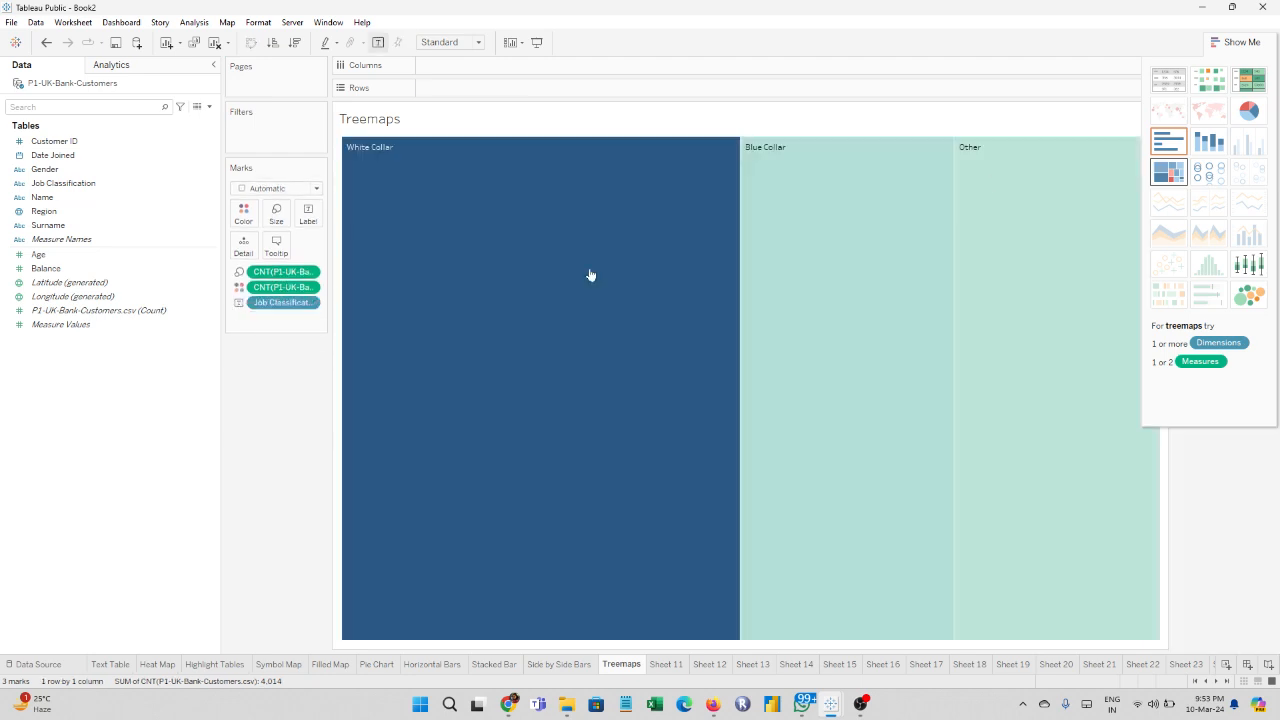
Step: Label each treemap block with the P1-UK-Bank-Customers.csv record count
mouse_move(480, 349)
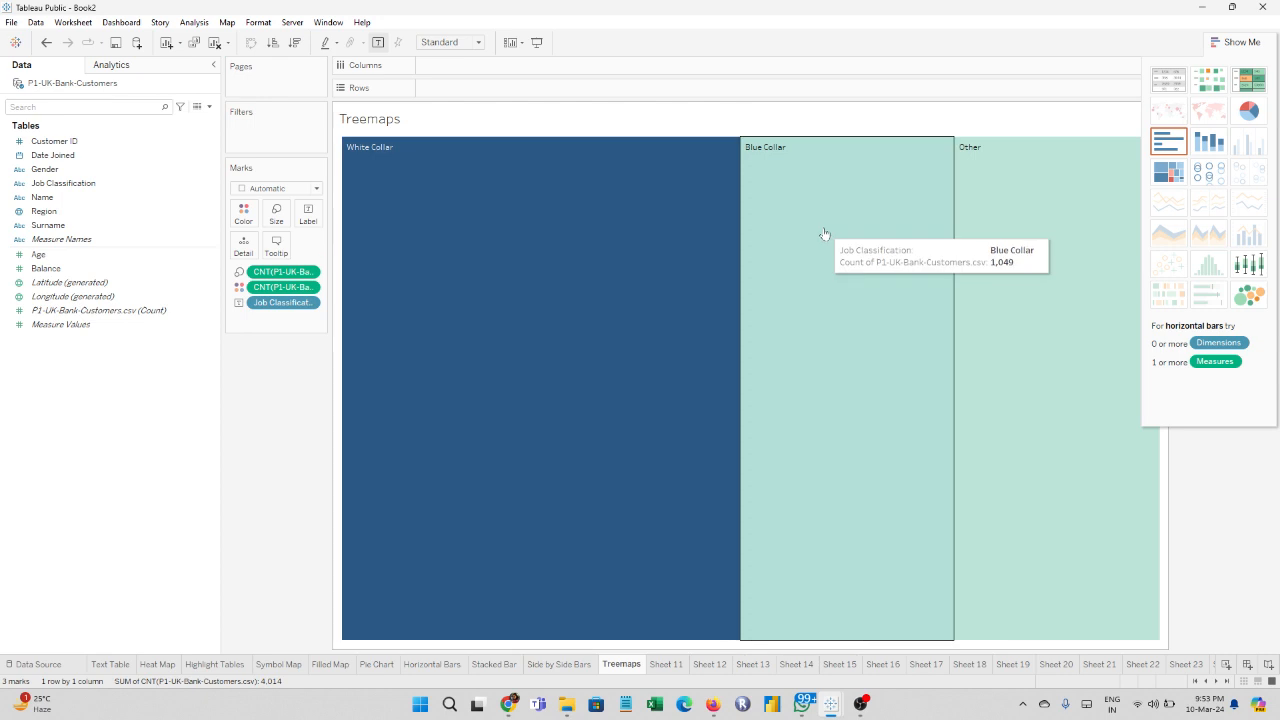
mouse_move(964, 229)
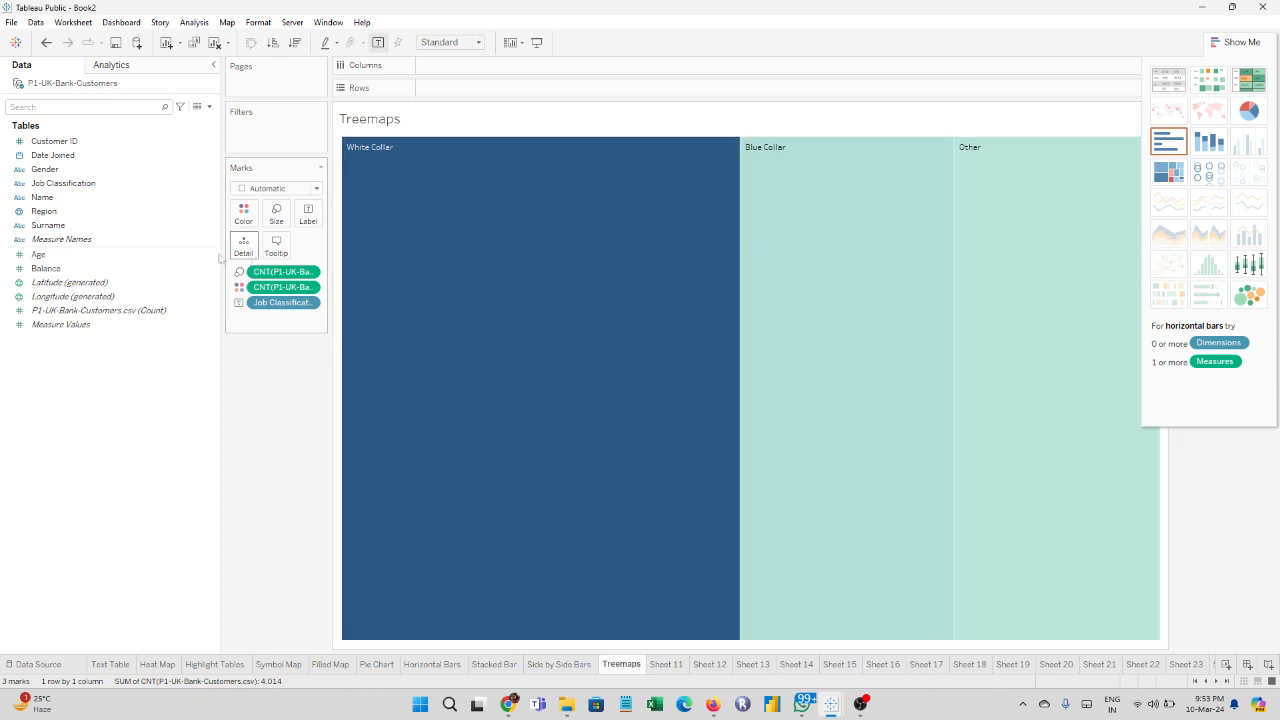
mouse_move(44, 211)
left_mouse_down()
mouse_move(383, 165)
mouse_move(443, 114)
mouse_move(445, 88)
mouse_move(491, 60)
mouse_move(20, 212)
left_mouse_up()
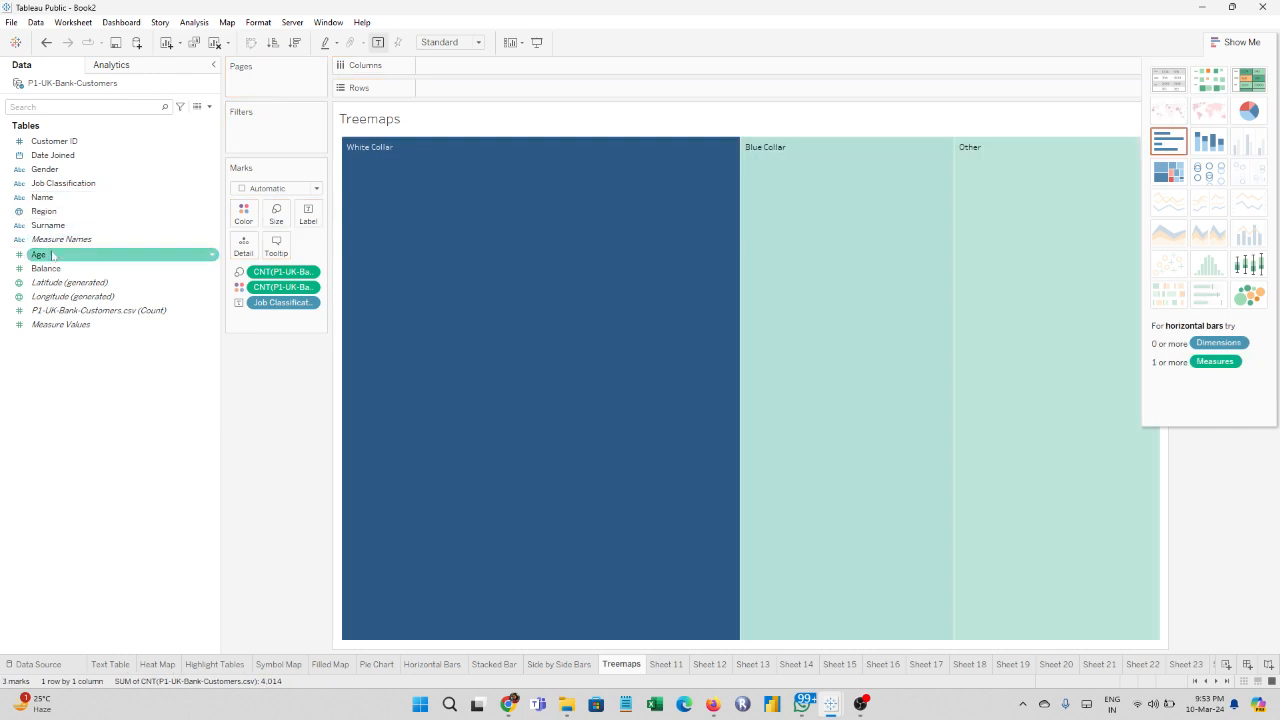
left_click_drag(70, 310, 321, 221)
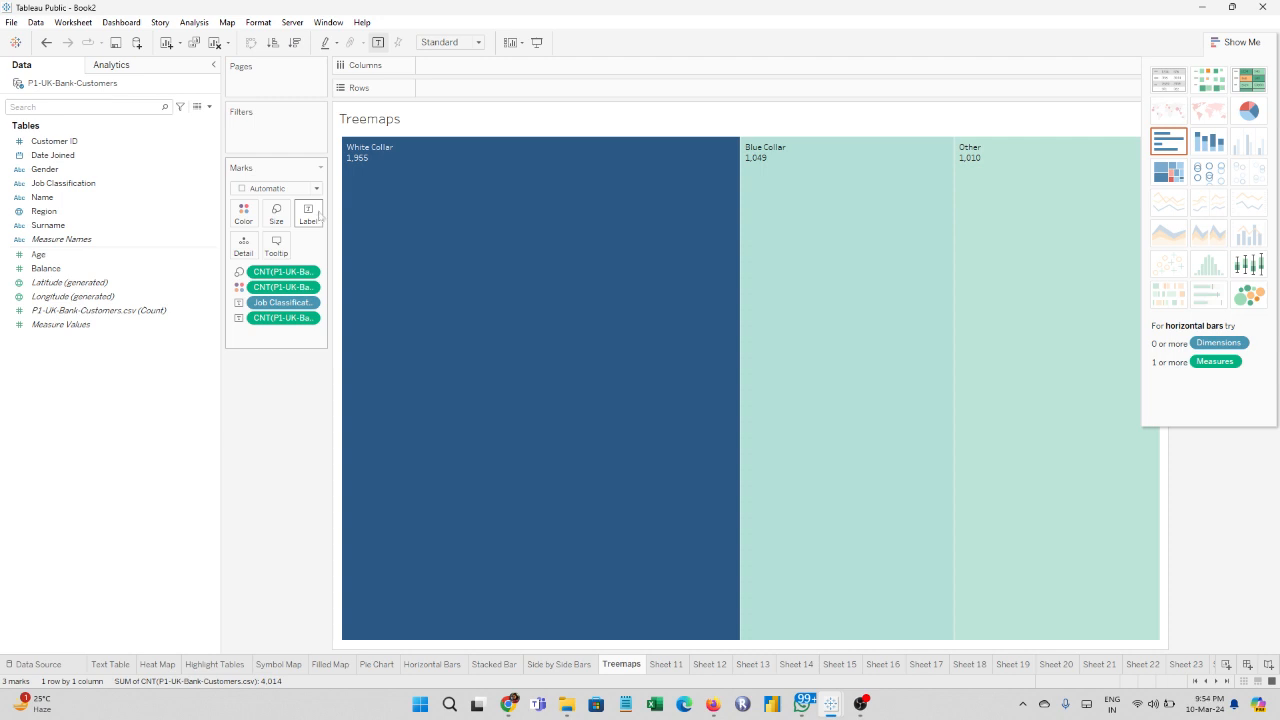
Step: Format the treemap labels as Tableau Bold, size 22, and colour the blocks by Job Classification
left_click(316, 214)
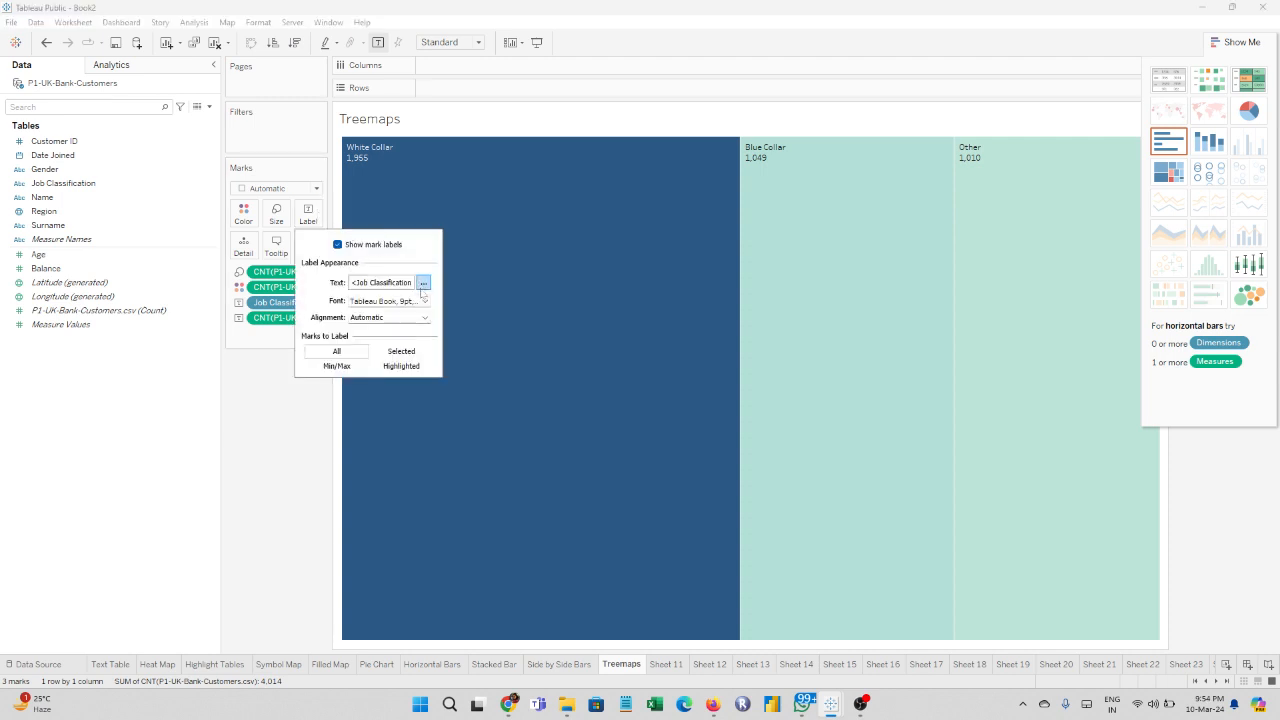
left_click(425, 299)
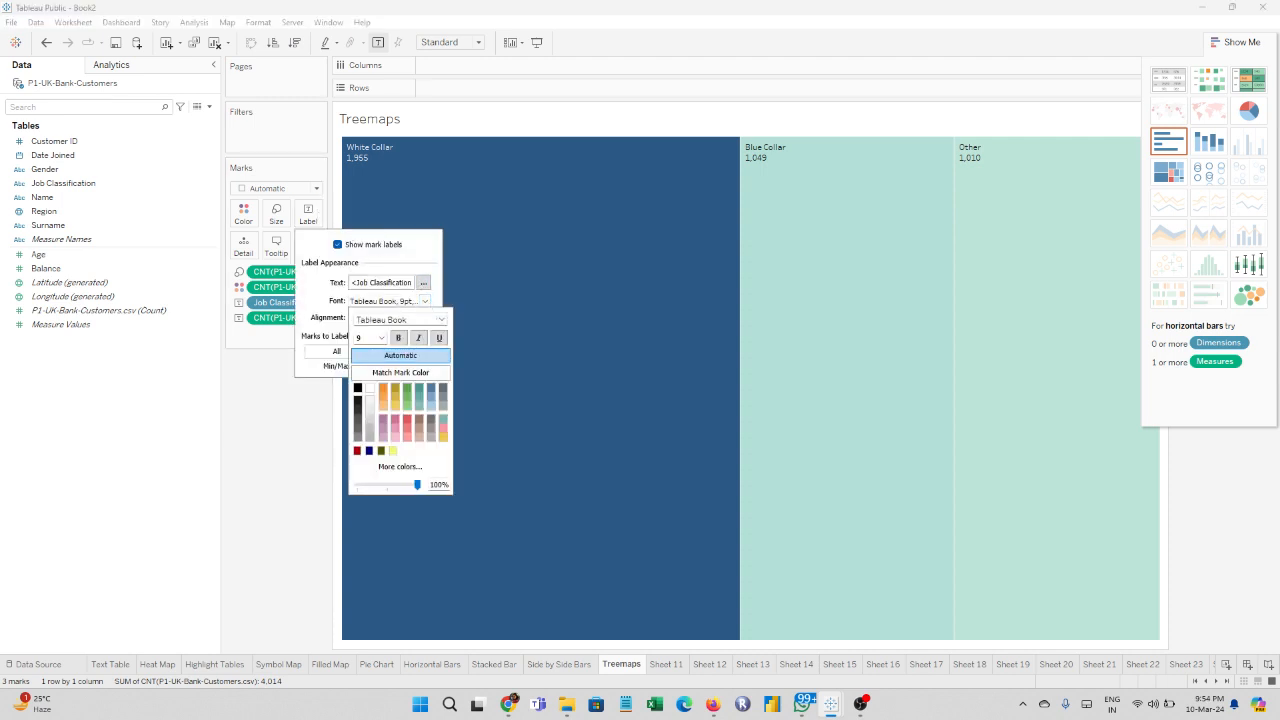
left_click(441, 320)
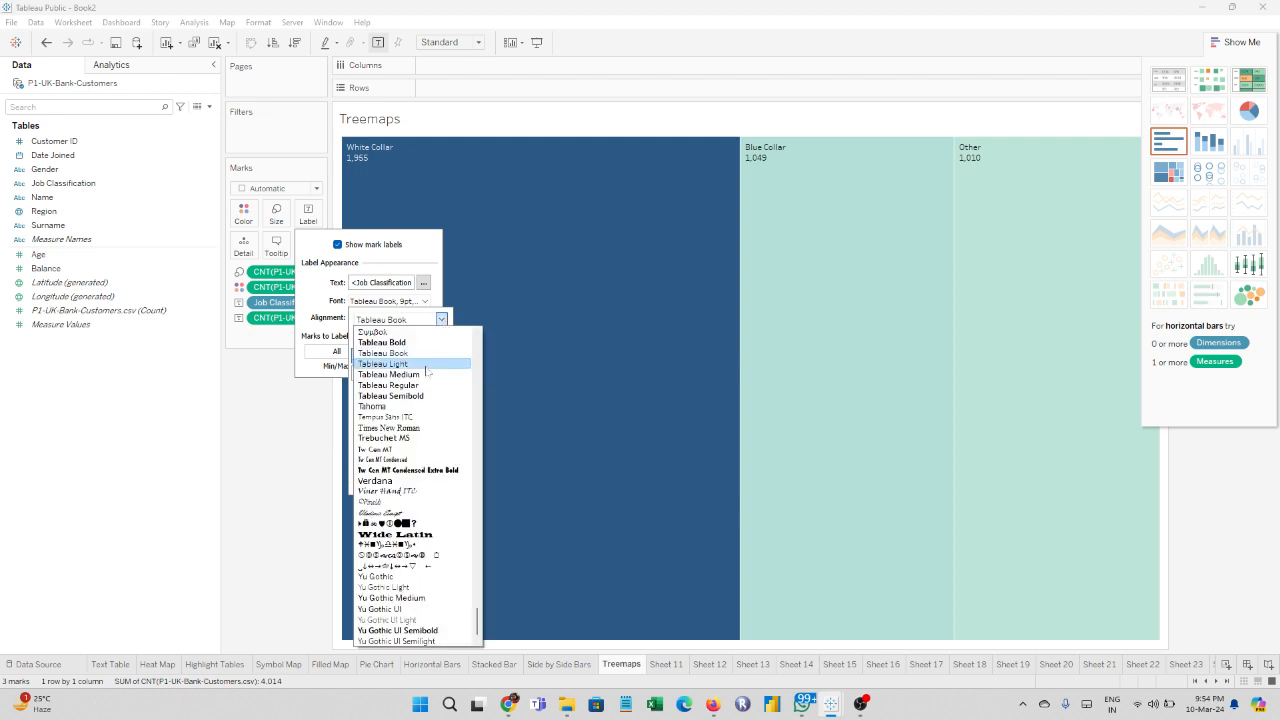
left_click(400, 342)
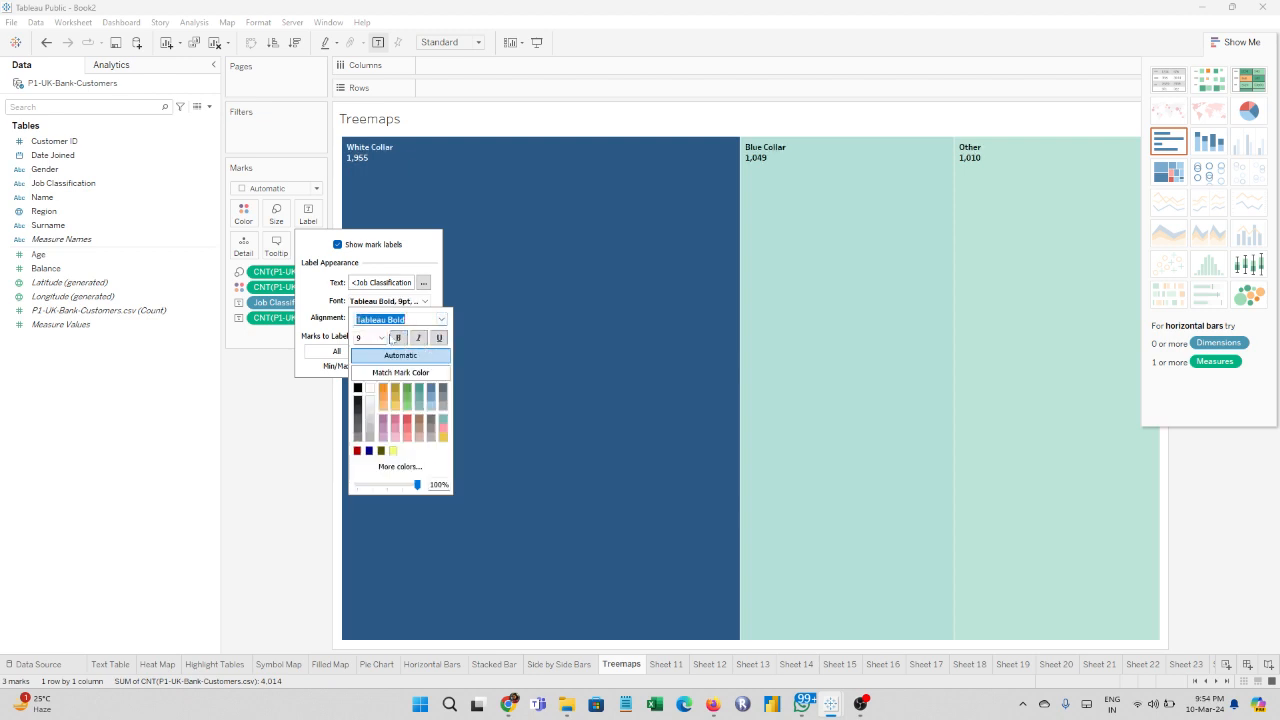
left_click(381, 338)
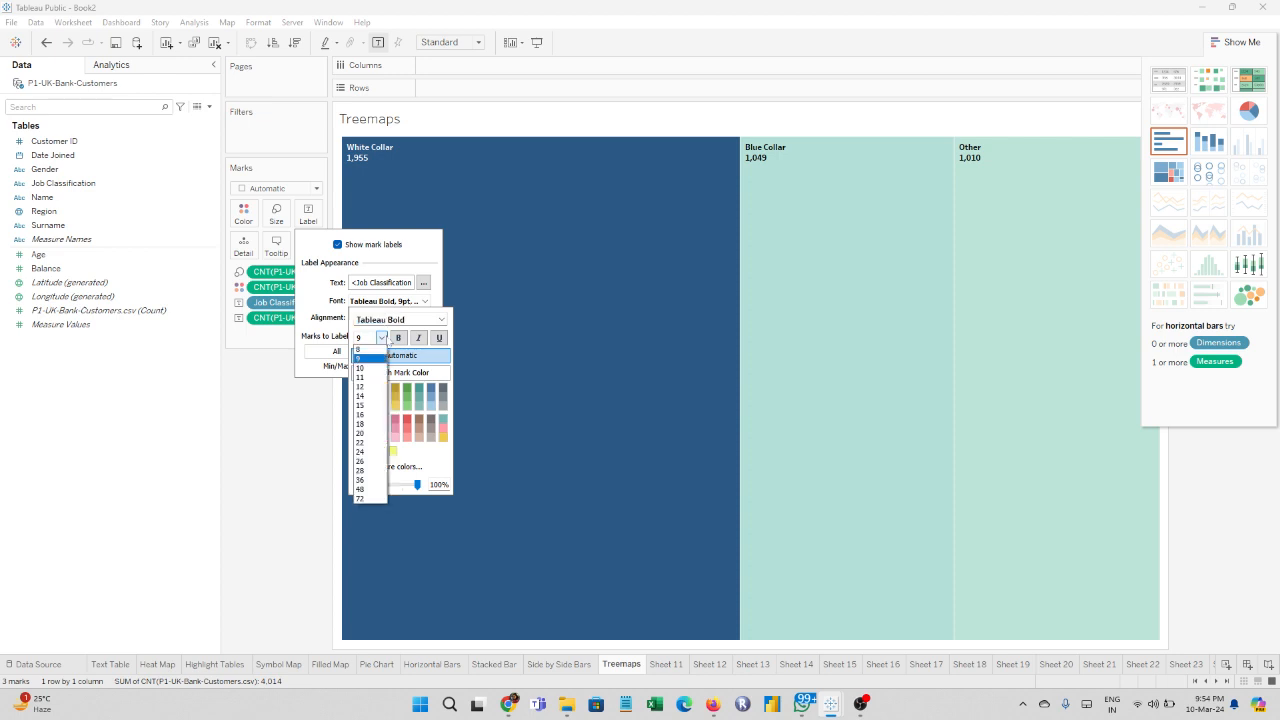
left_click(360, 443)
left_click(286, 481)
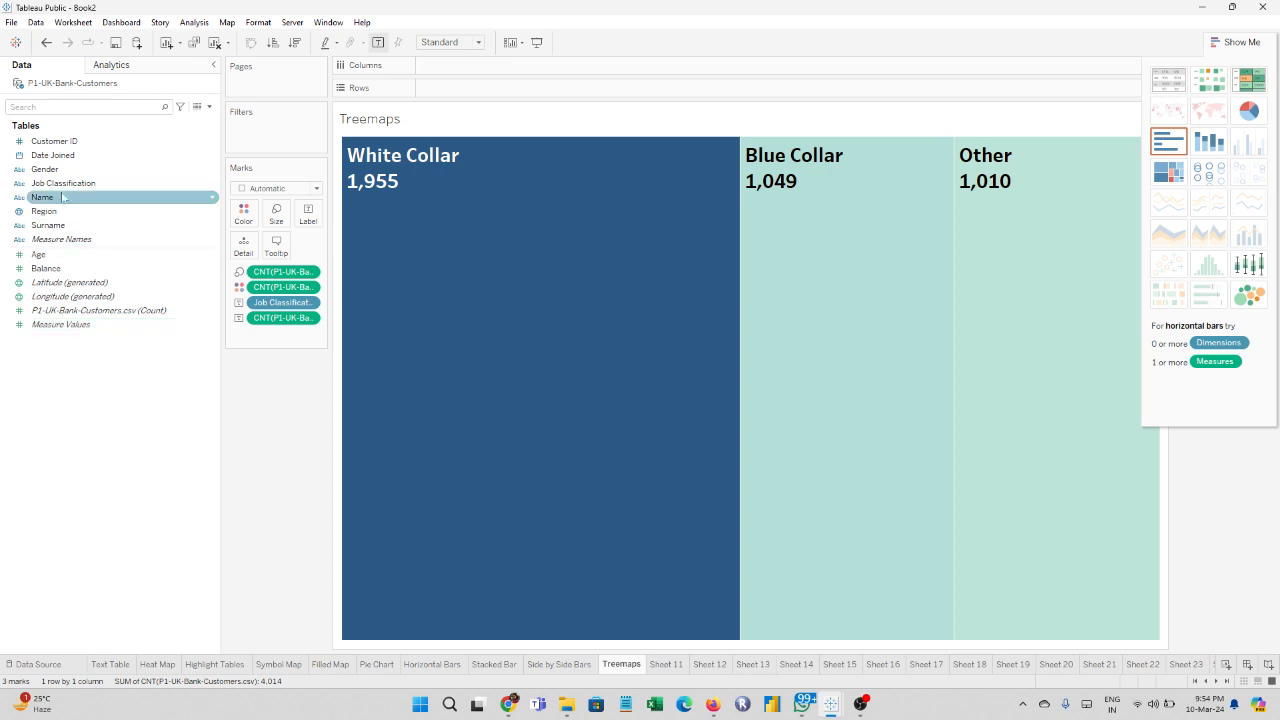
left_click_drag(63, 183, 243, 224)
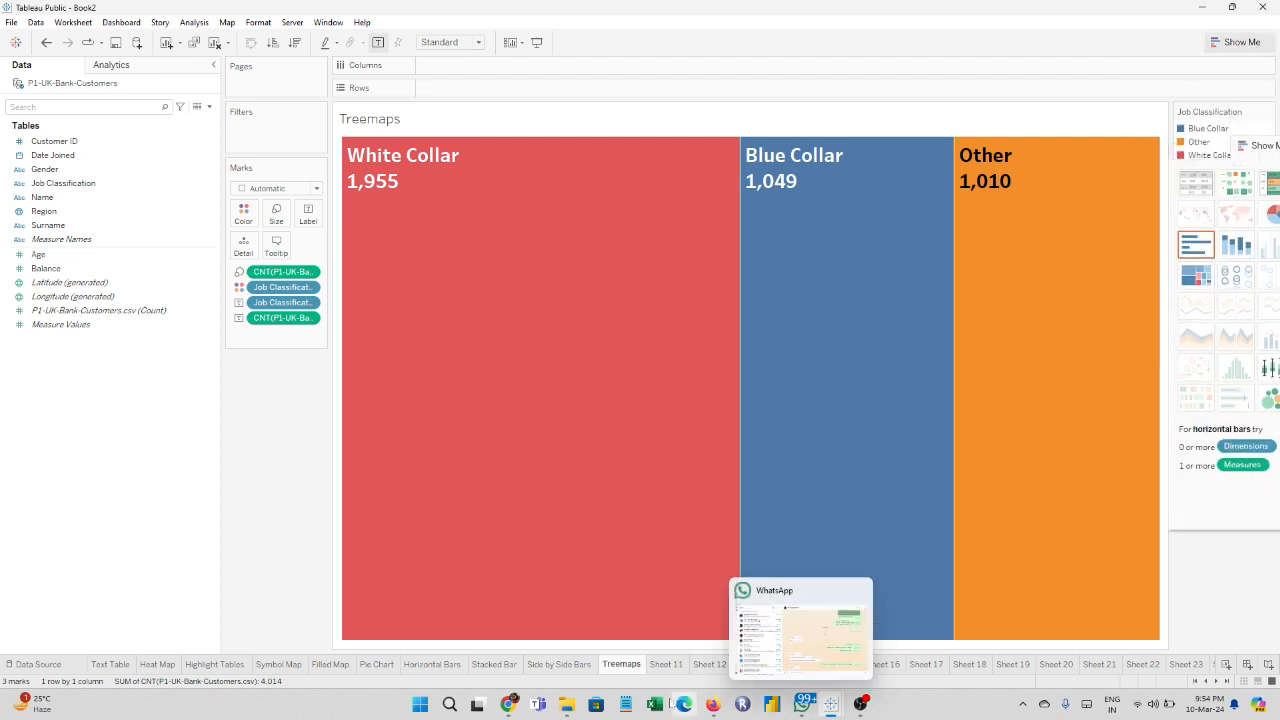
Step: Open Sheet 11 and rename it as Circle Views
left_click(665, 666)
double_click(665, 666)
type("Cir")
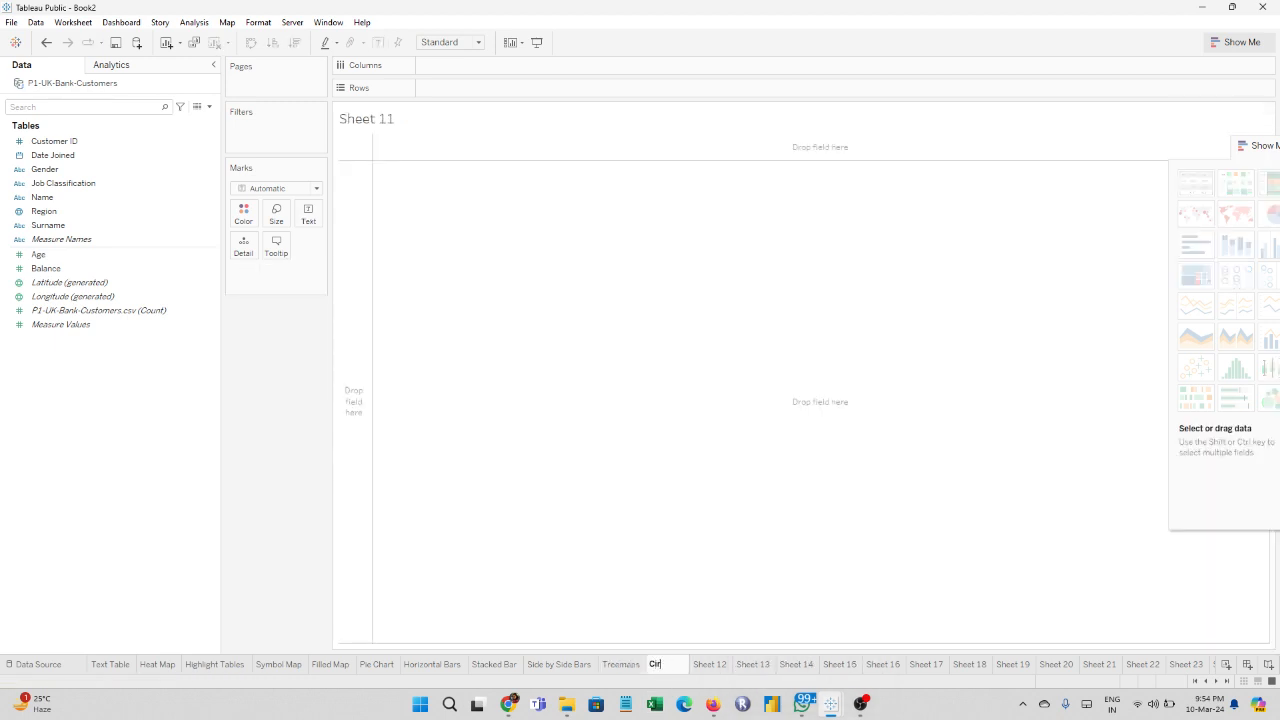
type("cle View")
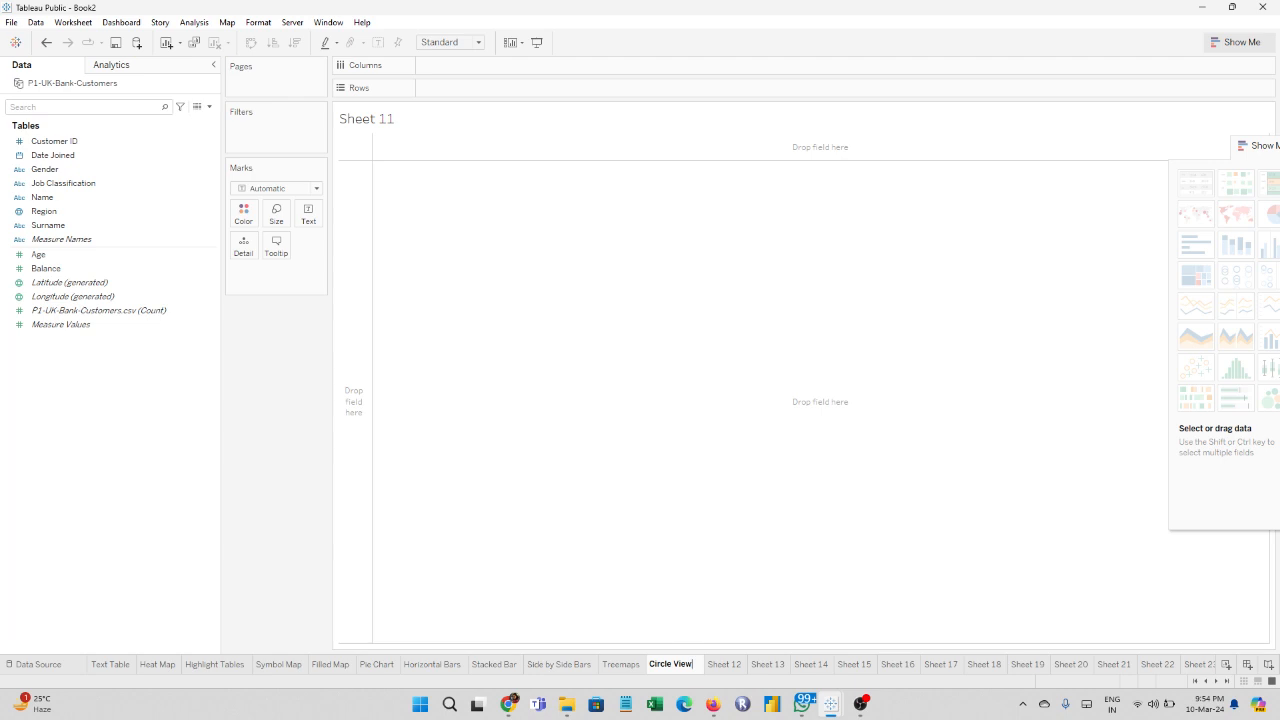
type("s")
key("Return")
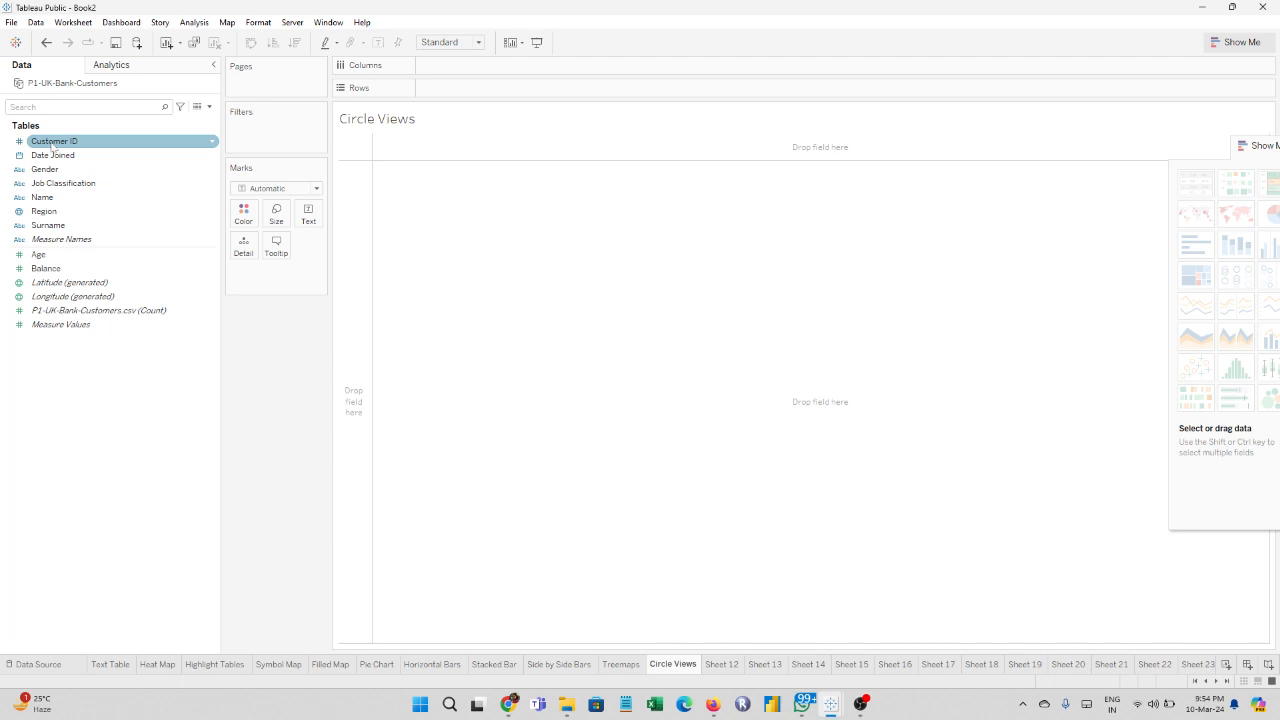
Step: Build a table with all Customer ID members as rows and Age as values, and convert it to a circle view
left_click_drag(52, 145, 490, 100)
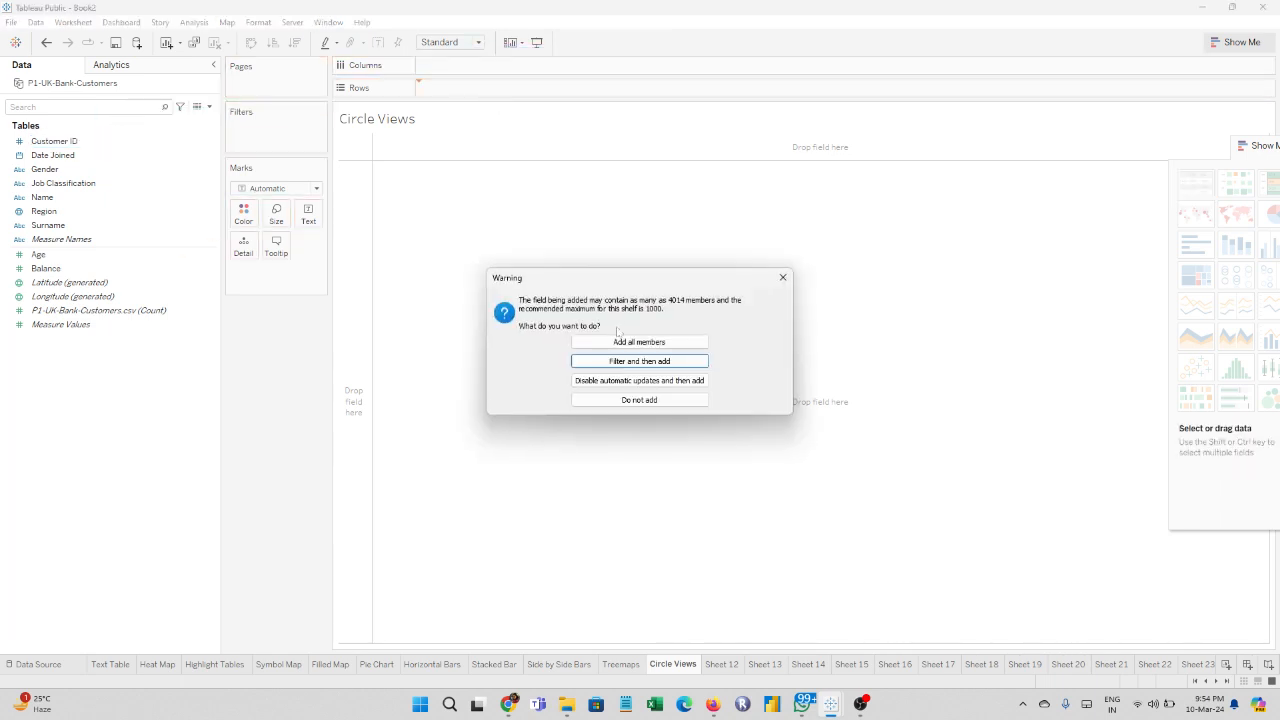
left_click(625, 342)
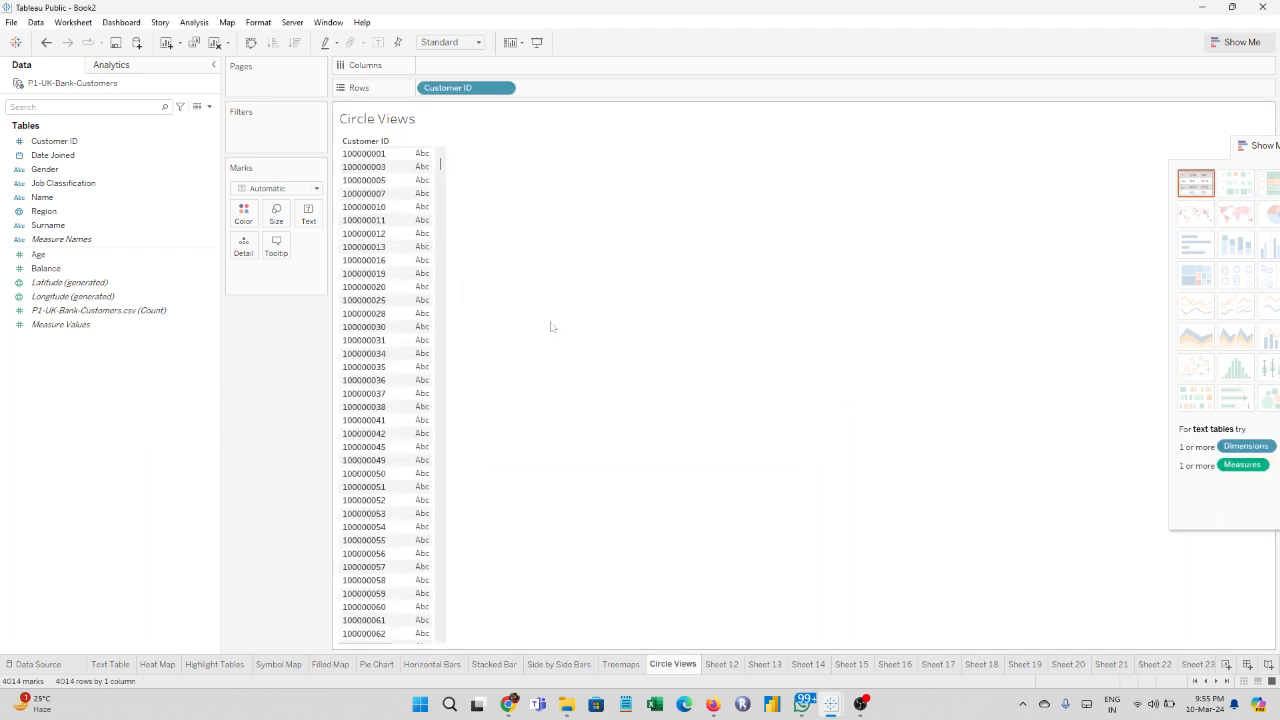
scroll(466, 491, "down", 8)
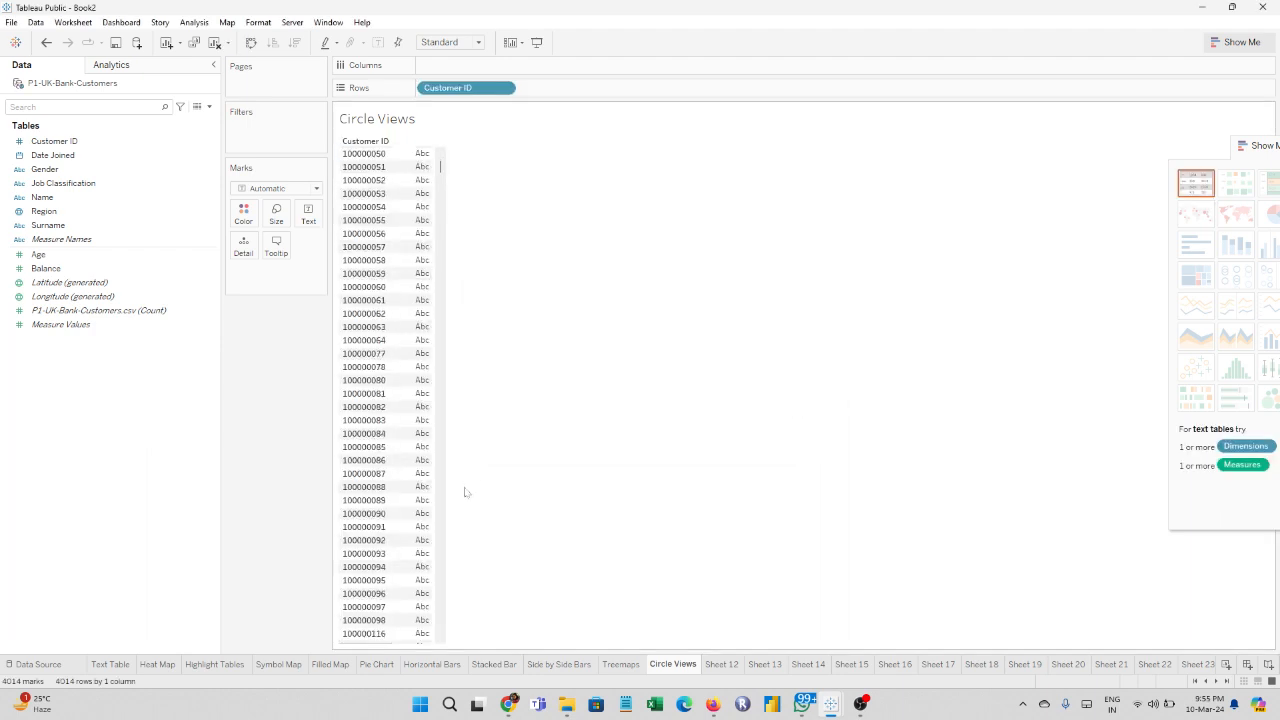
left_click_drag(80, 253, 405, 237)
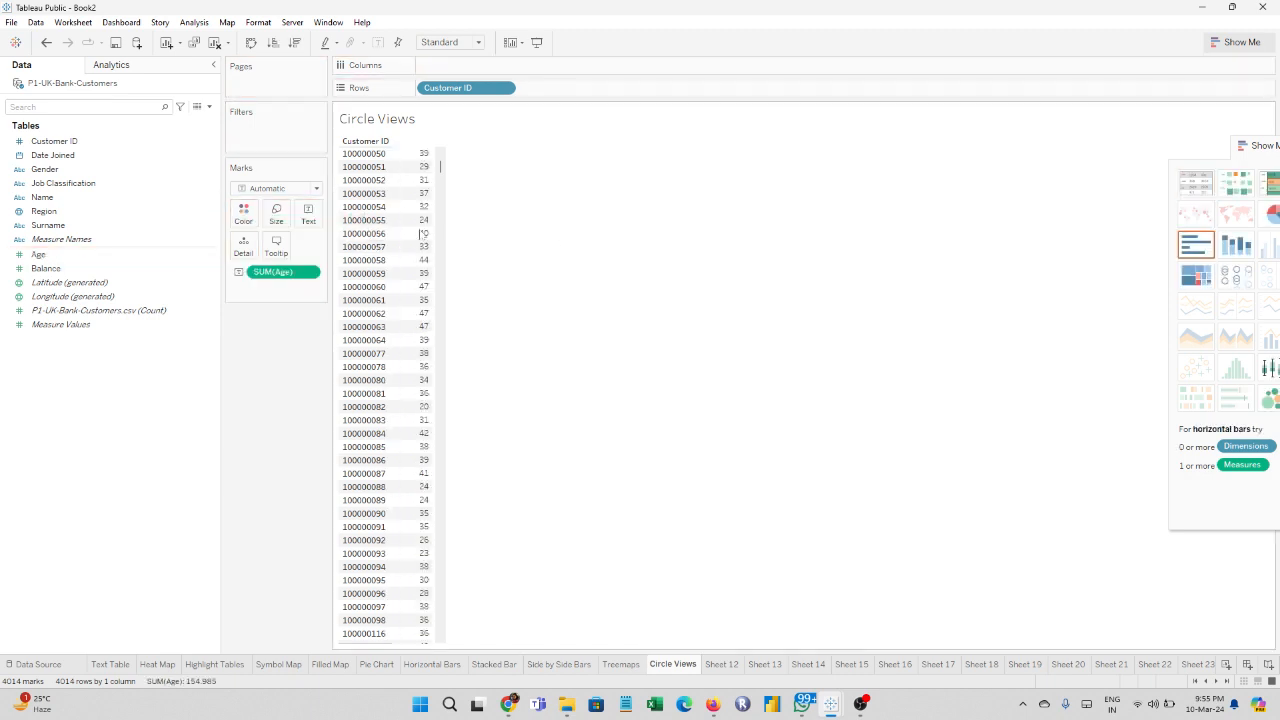
left_click(1240, 280)
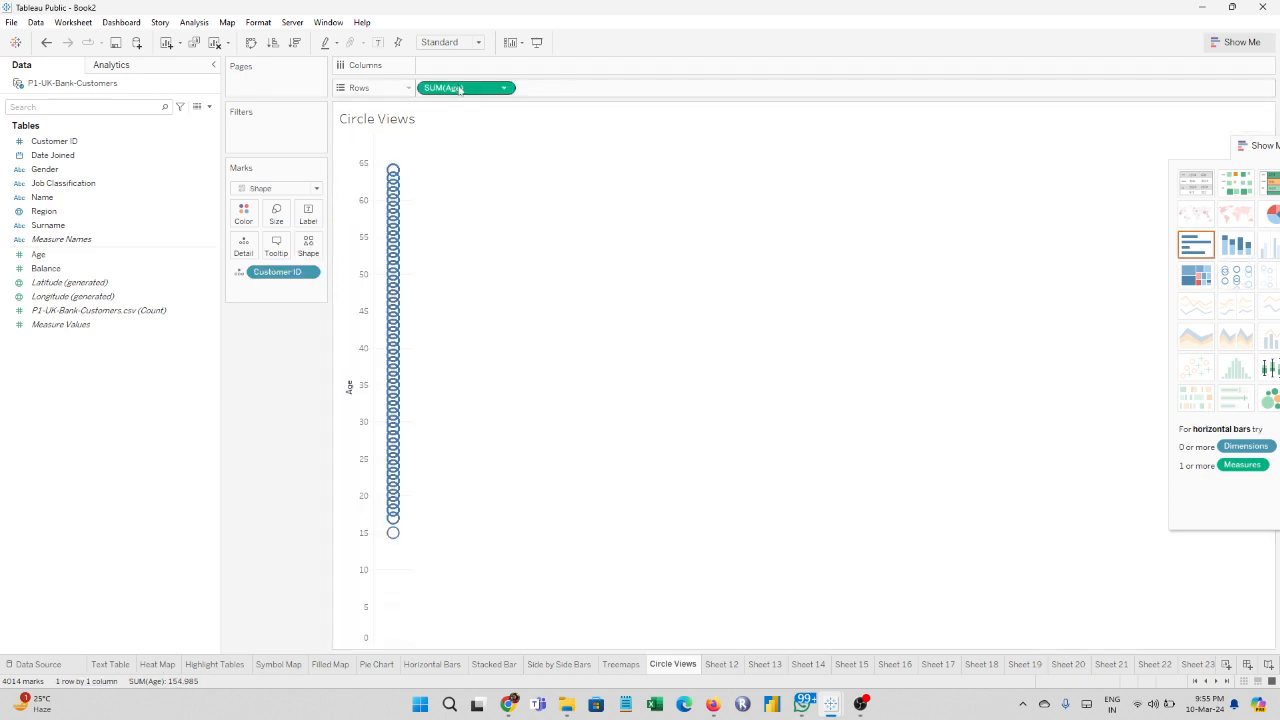
Step: Try Age as a column field, return it to the rows, and fit the chart to Entire View
left_click_drag(459, 88, 506, 86)
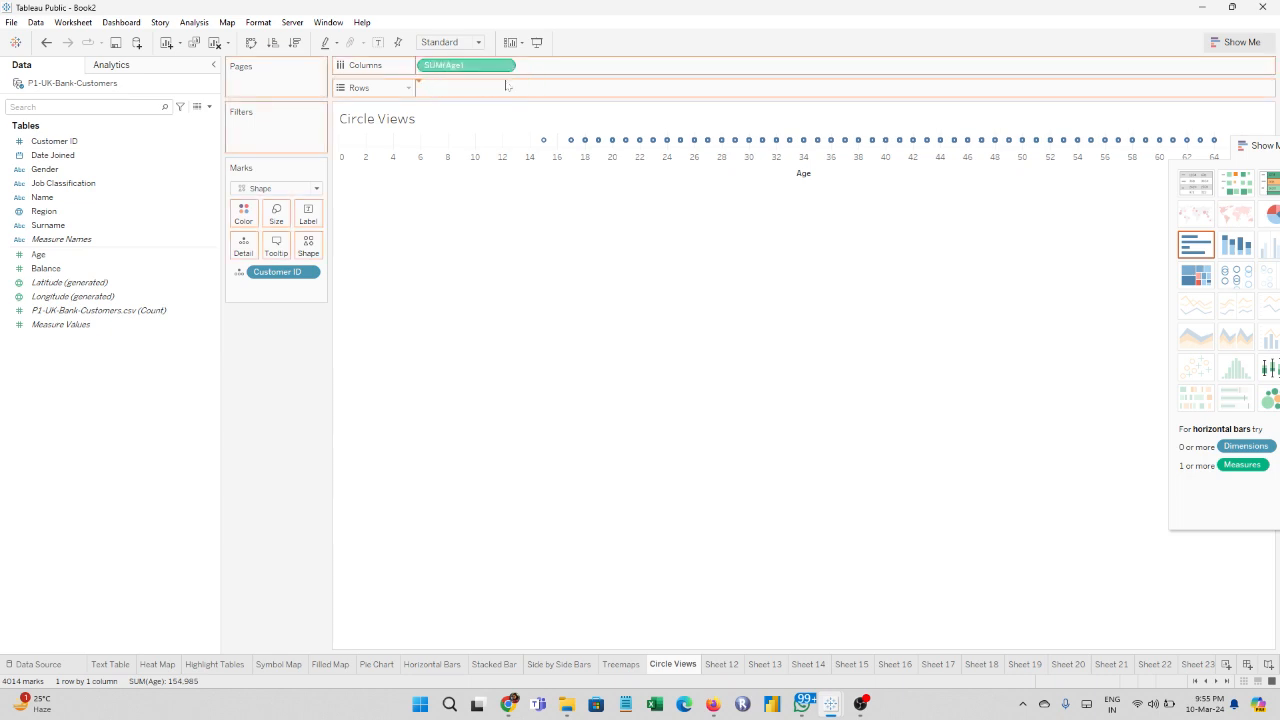
left_click(478, 42)
left_click(440, 89)
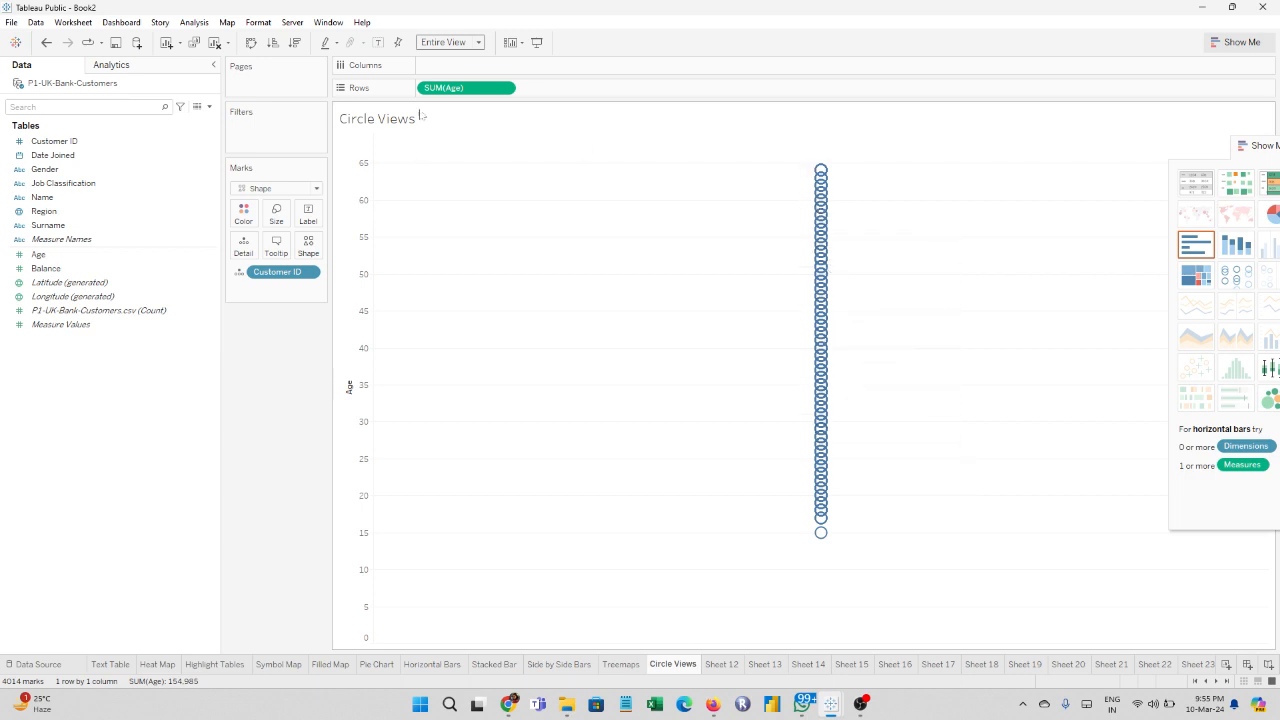
Step: Remove Customer ID from the marks and split Age by Region, trying Region on rows before placing it on columns
left_click_drag(274, 272, 100, 316)
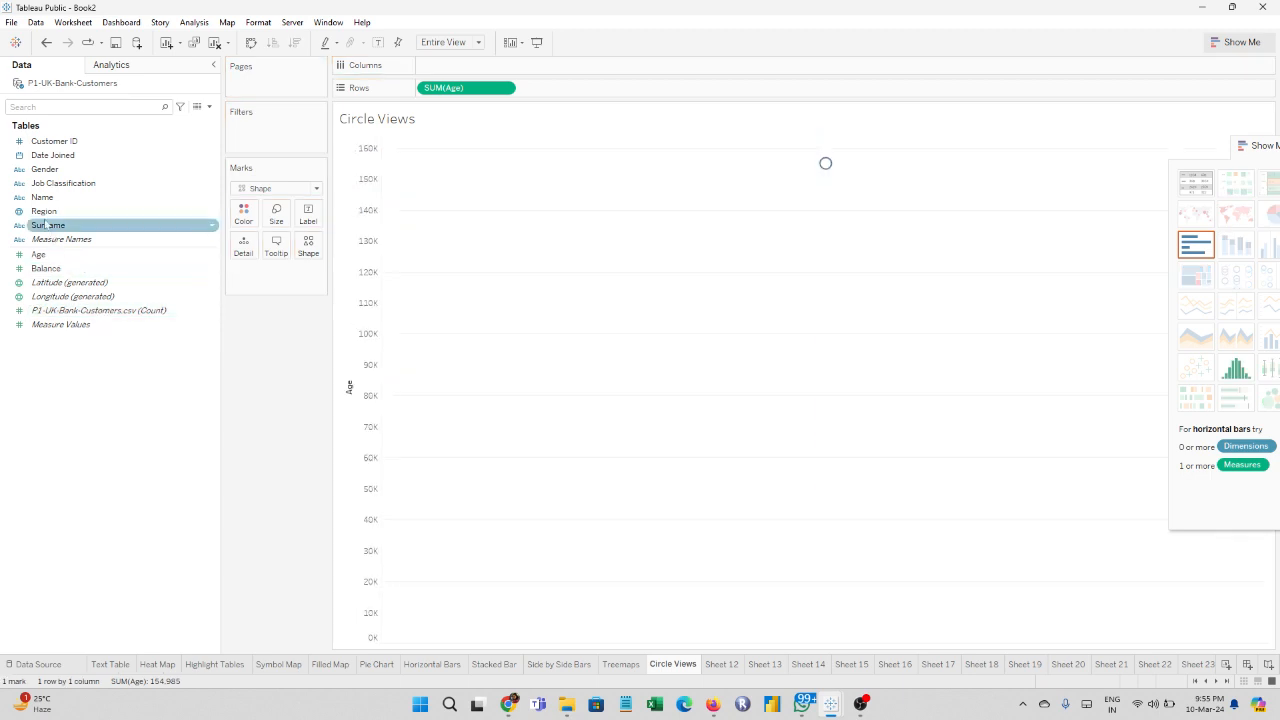
left_click_drag(60, 211, 462, 67)
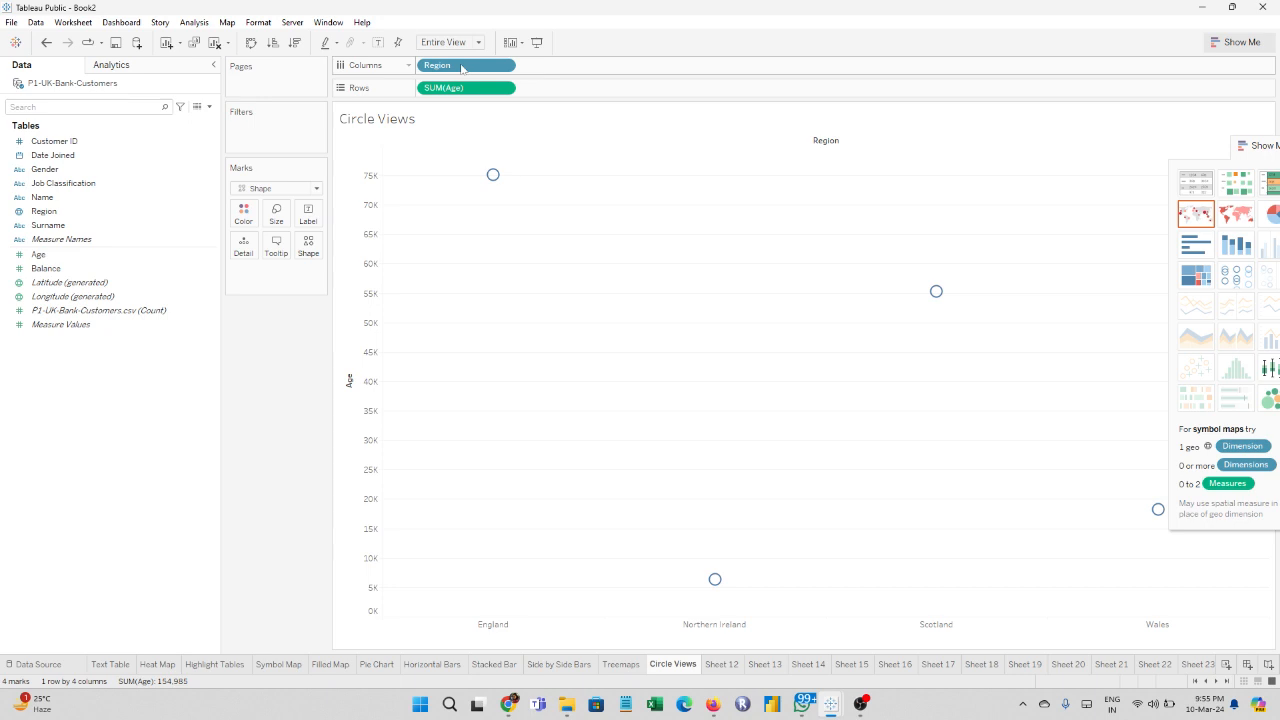
left_click_drag(462, 68, 587, 90)
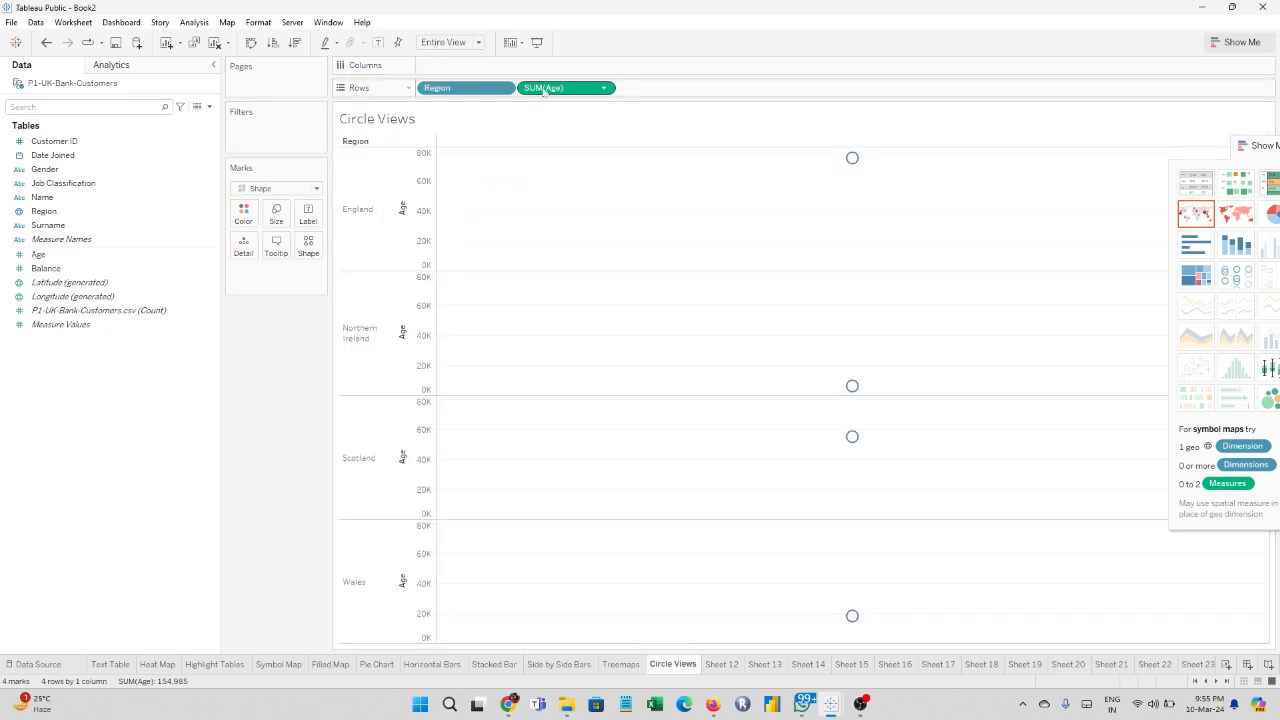
left_click_drag(500, 88, 464, 72)
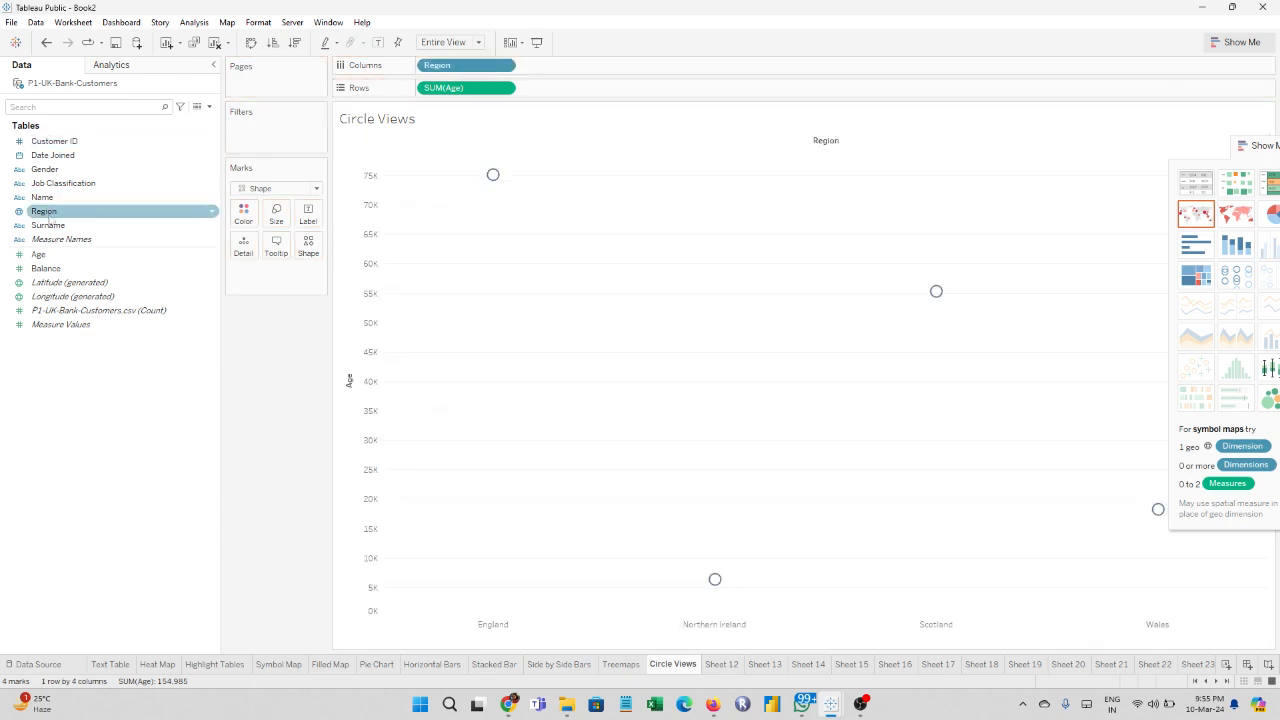
Step: Colour the marks by Region and change their shape to a filled star
left_click_drag(52, 213, 244, 212)
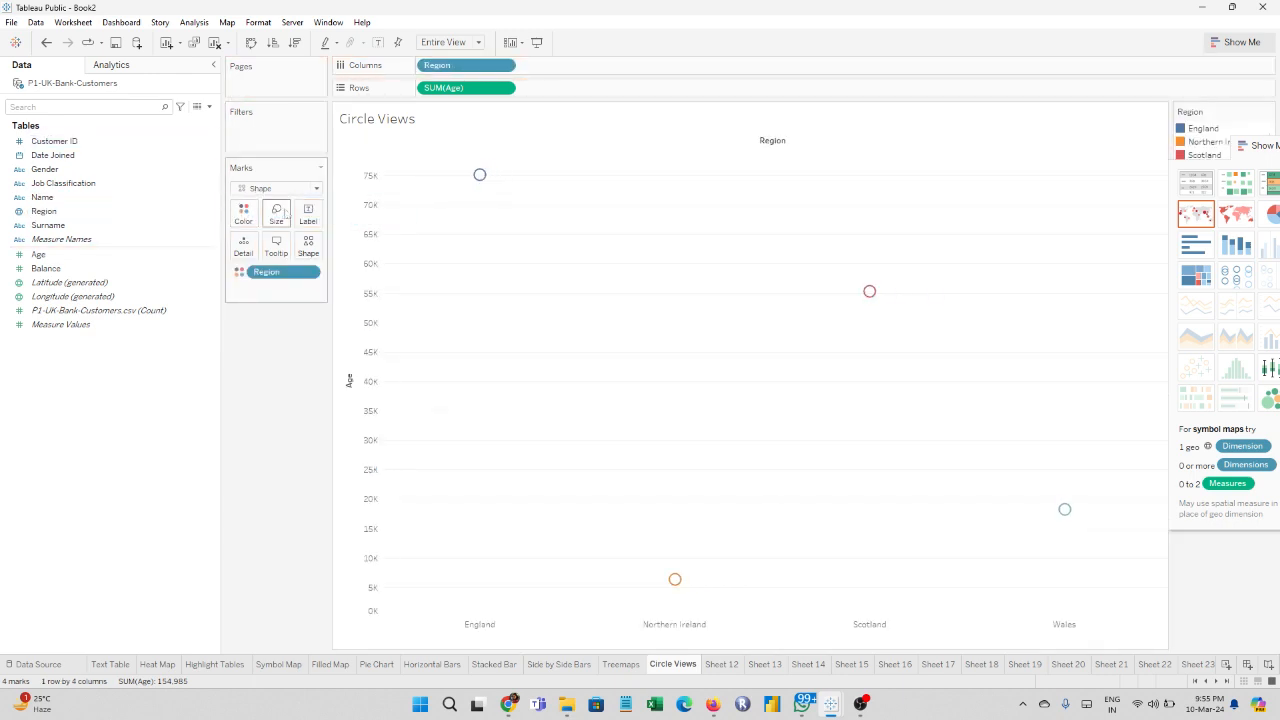
left_click(318, 188)
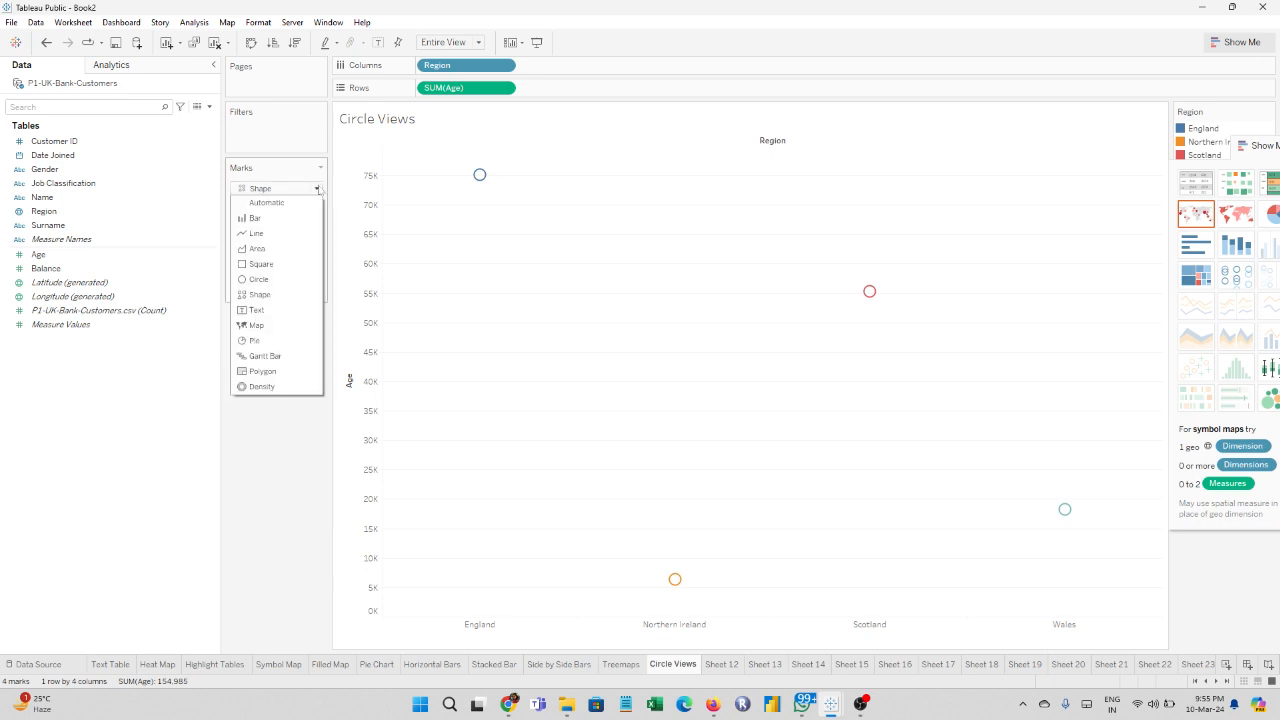
left_click(262, 295)
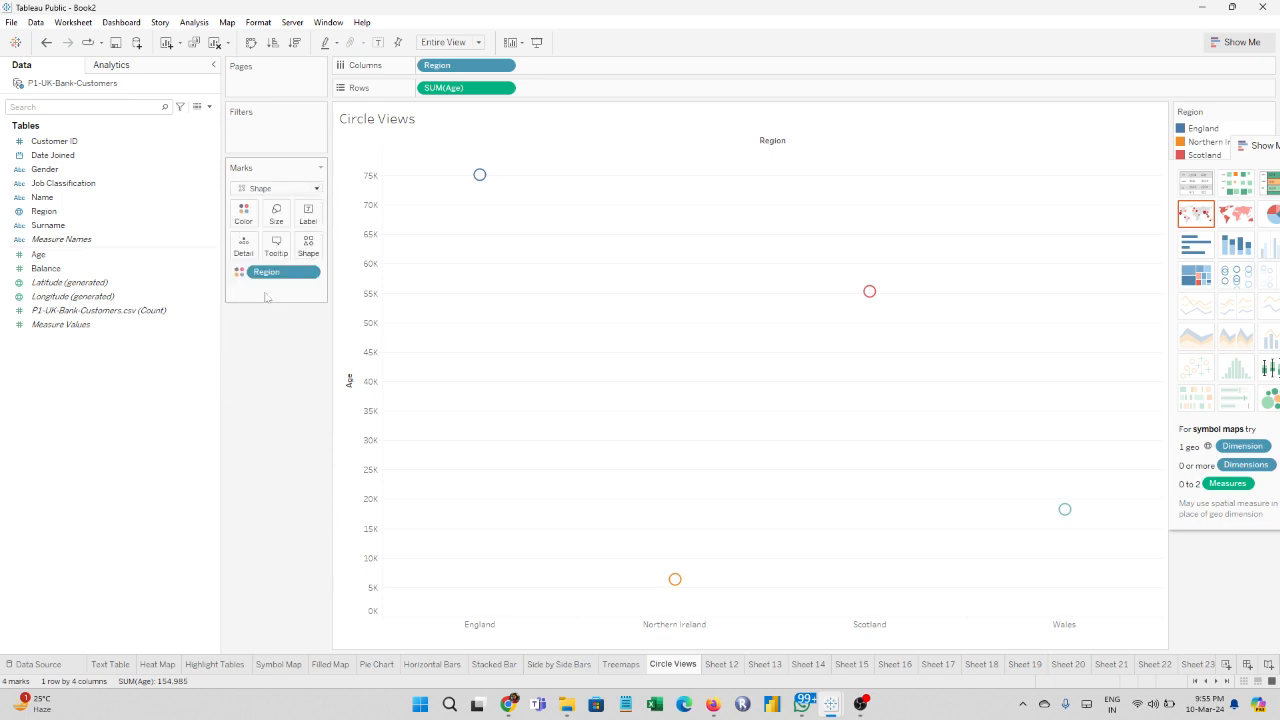
left_click(308, 246)
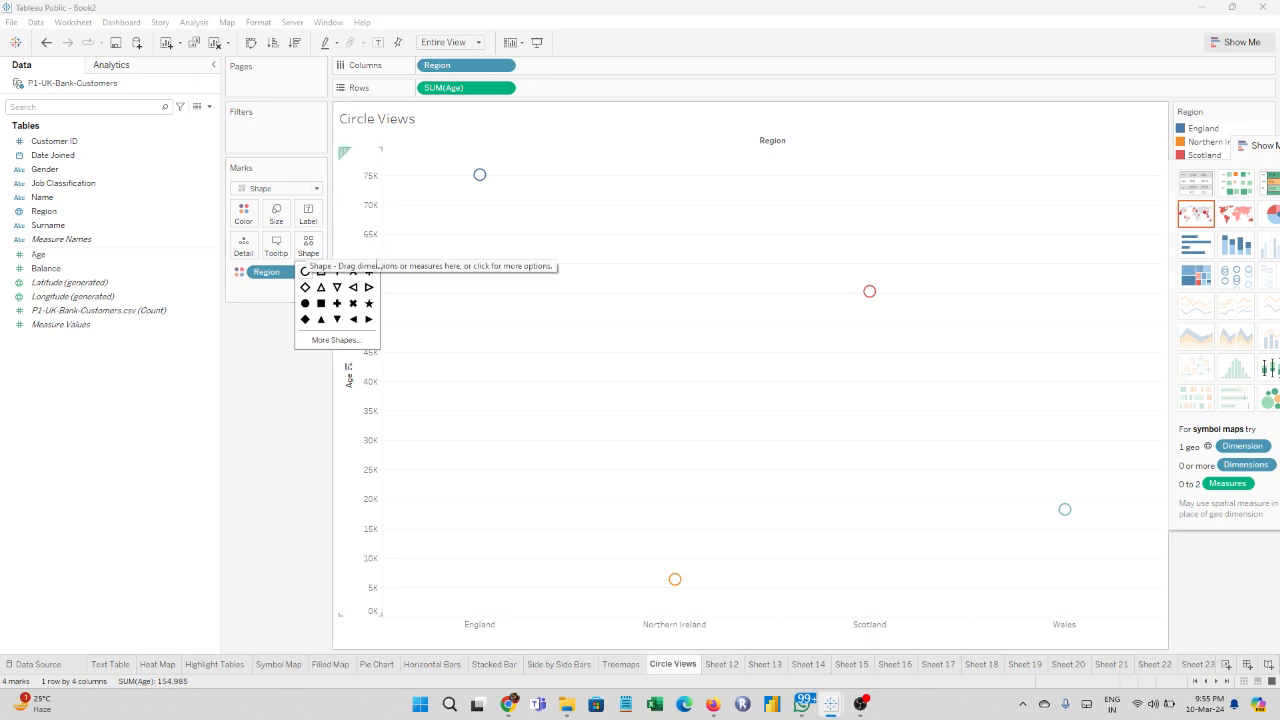
left_click(369, 304)
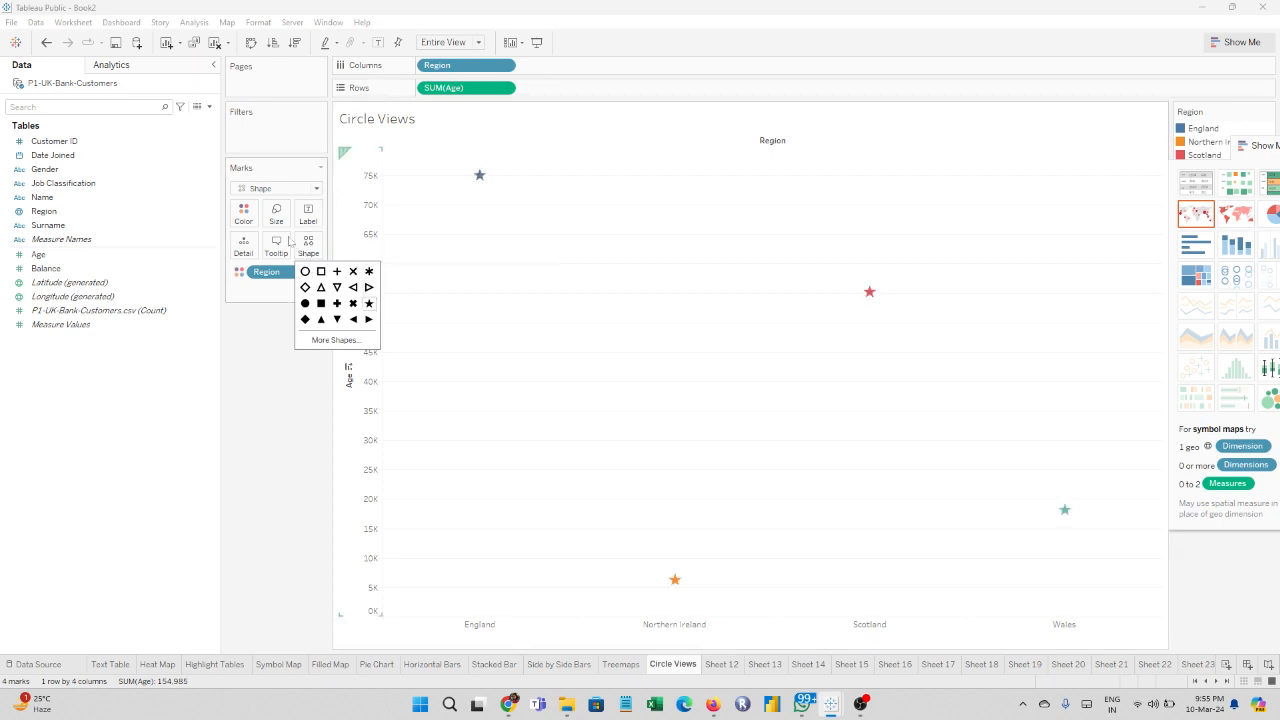
Step: Enlarge the star marks to about three quarters of the size range and inspect the England and Wales marks
left_click(276, 213)
left_click_drag(296, 248, 360, 248)
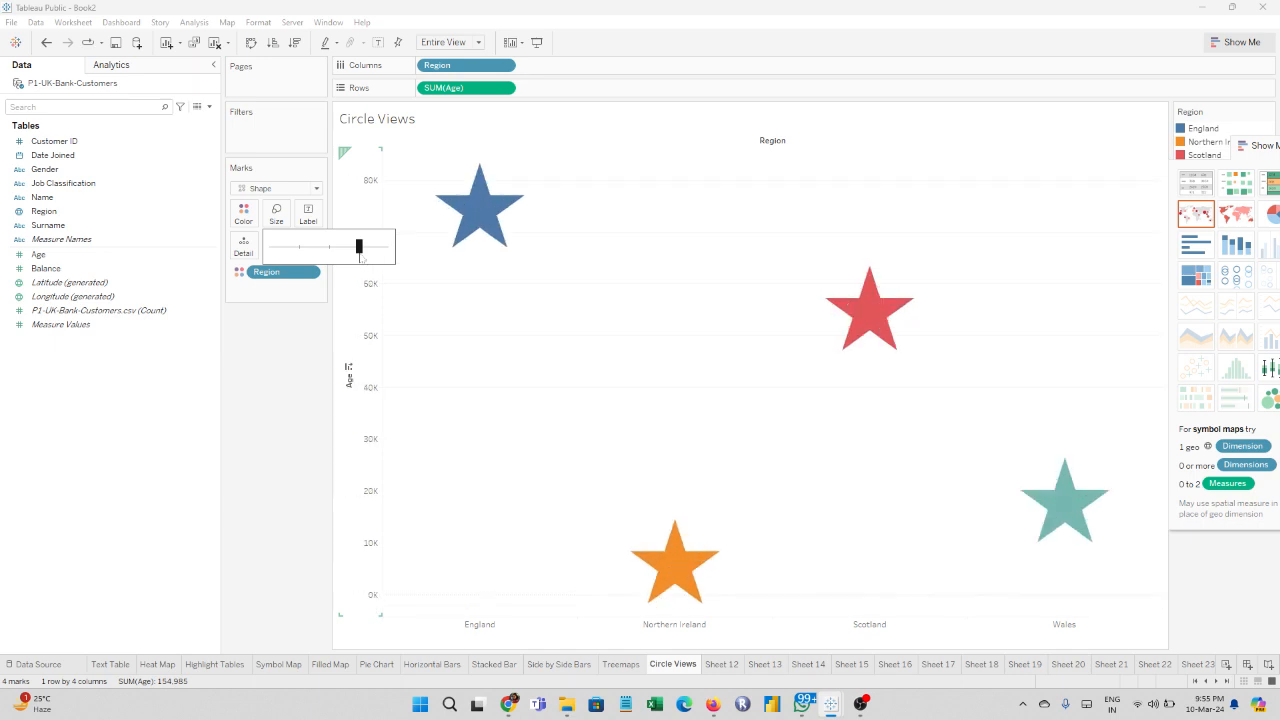
left_click(271, 371)
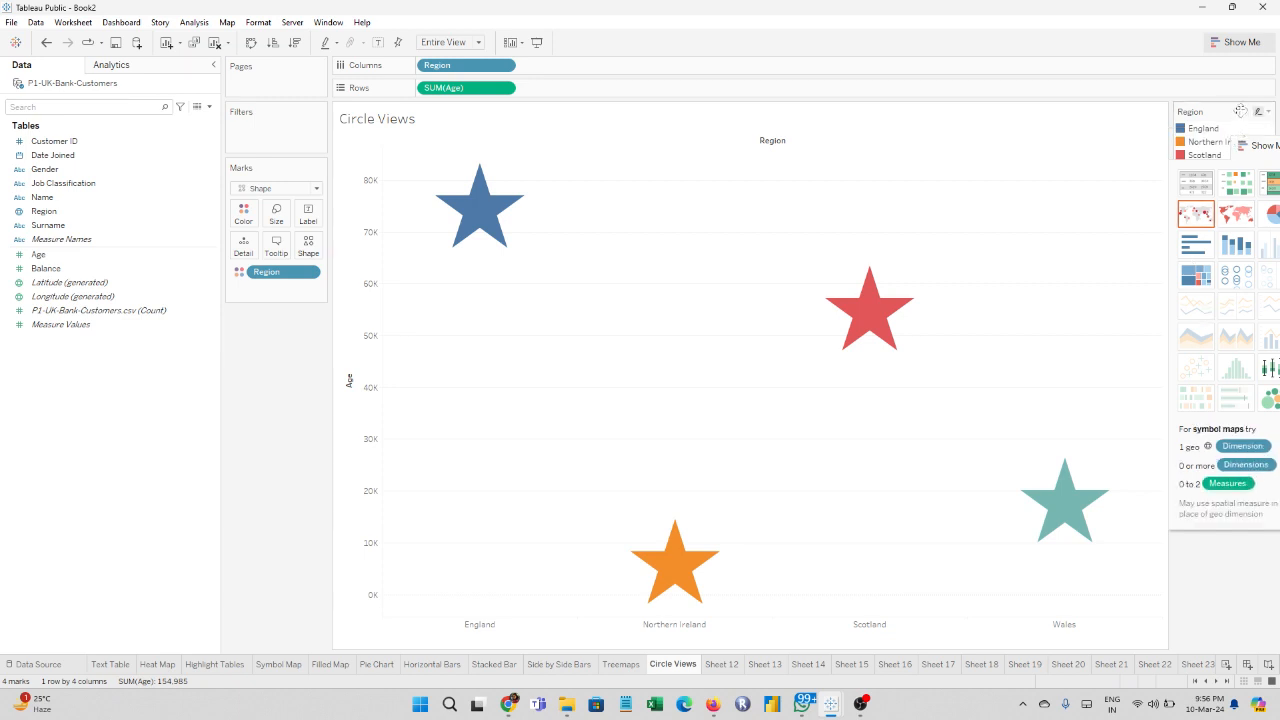
mouse_move(467, 242)
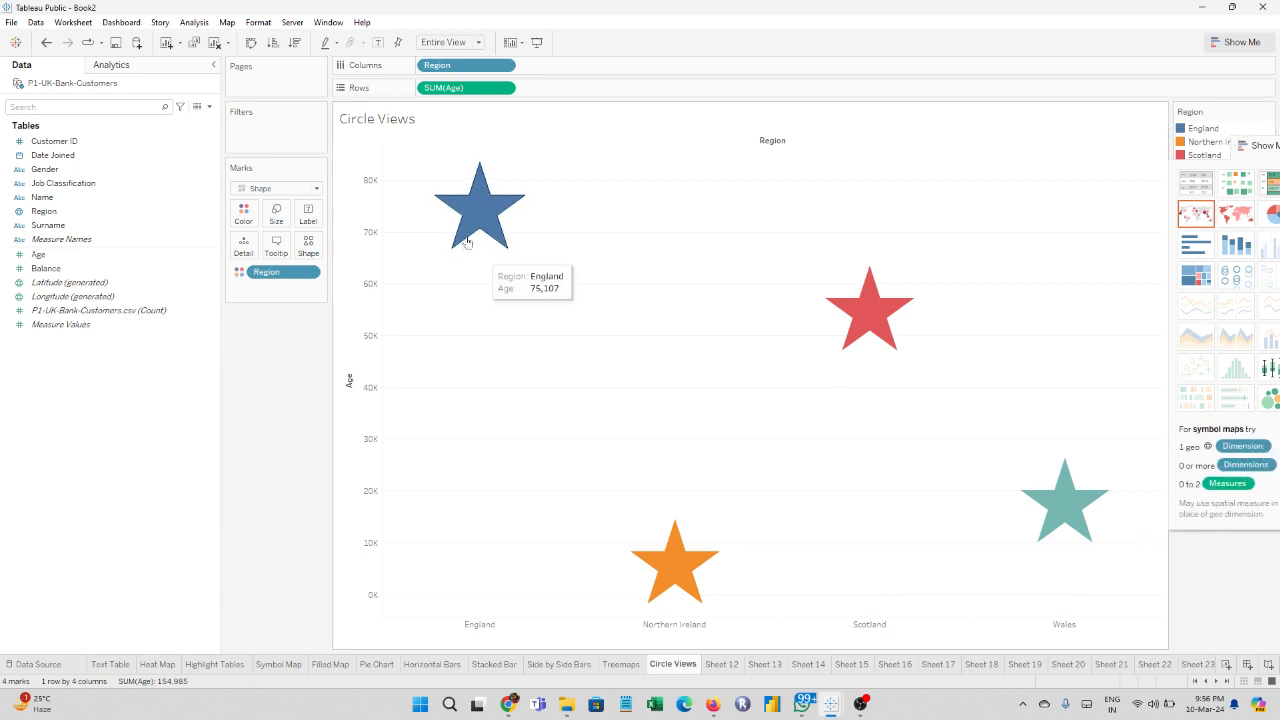
left_click(1020, 457)
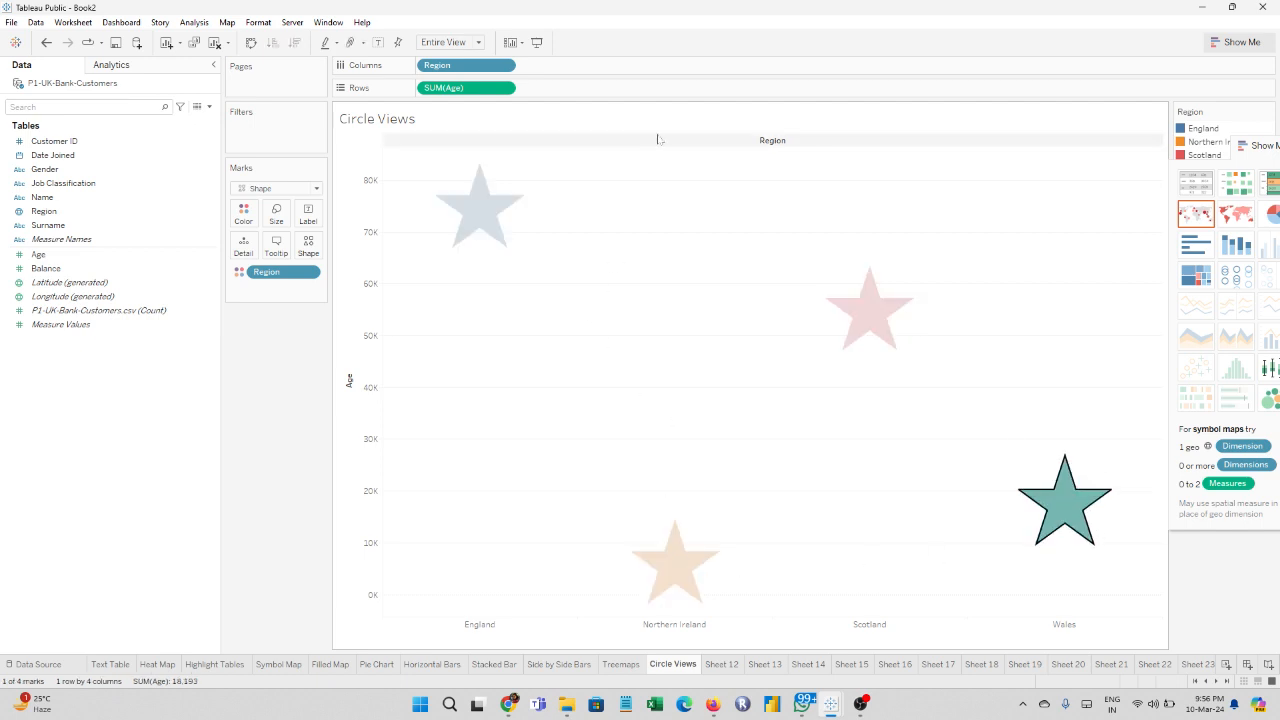
key("Escape")
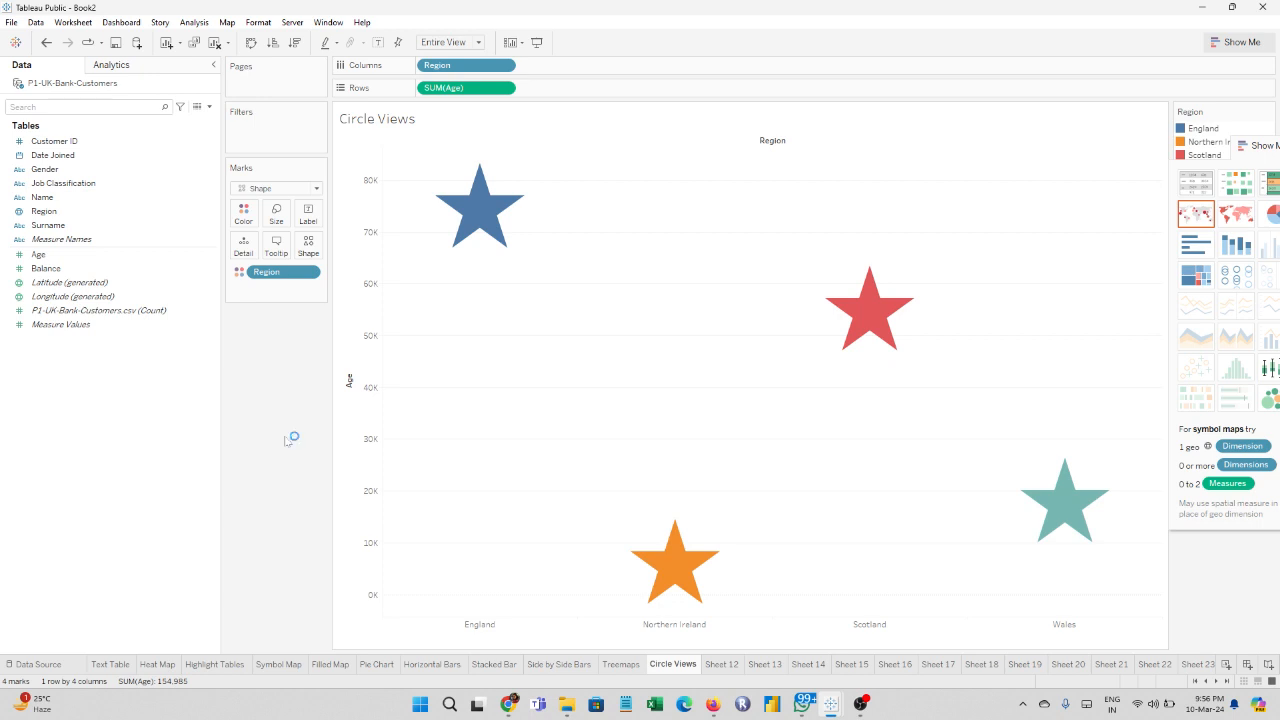
Step: Inspect the Age values of the England, Scotland and Wales stars
mouse_move(473, 215)
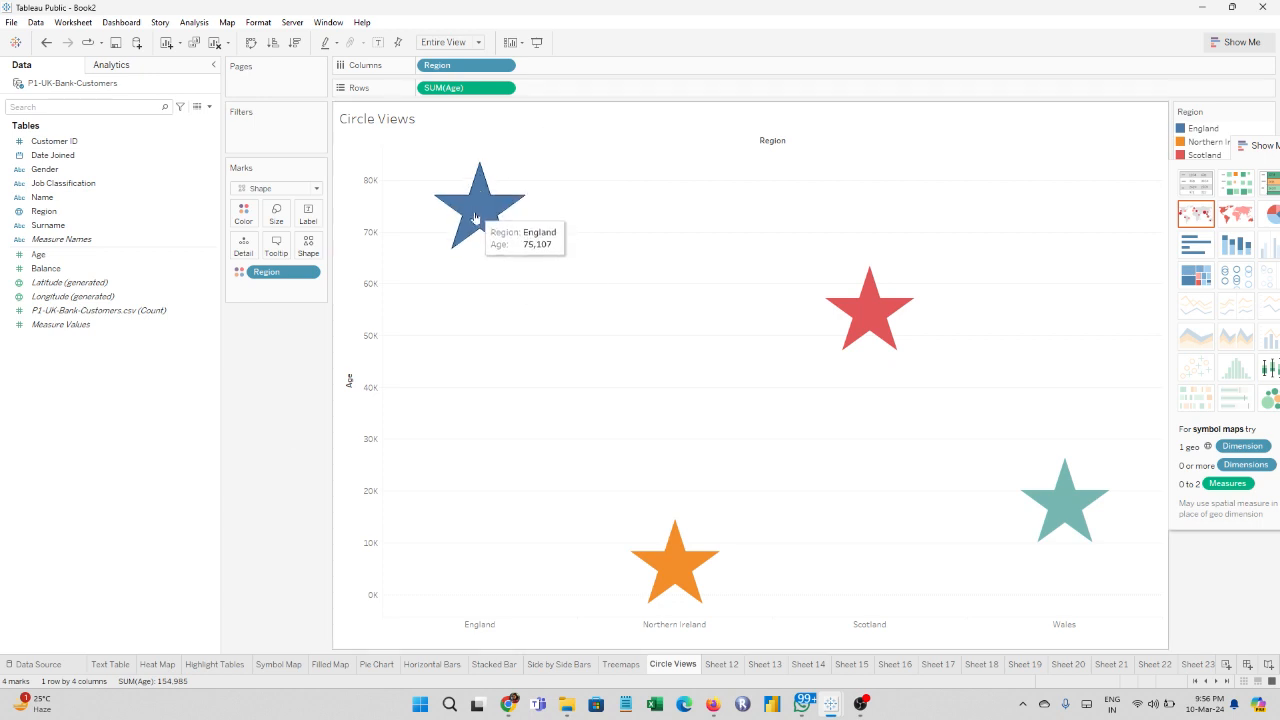
mouse_move(866, 289)
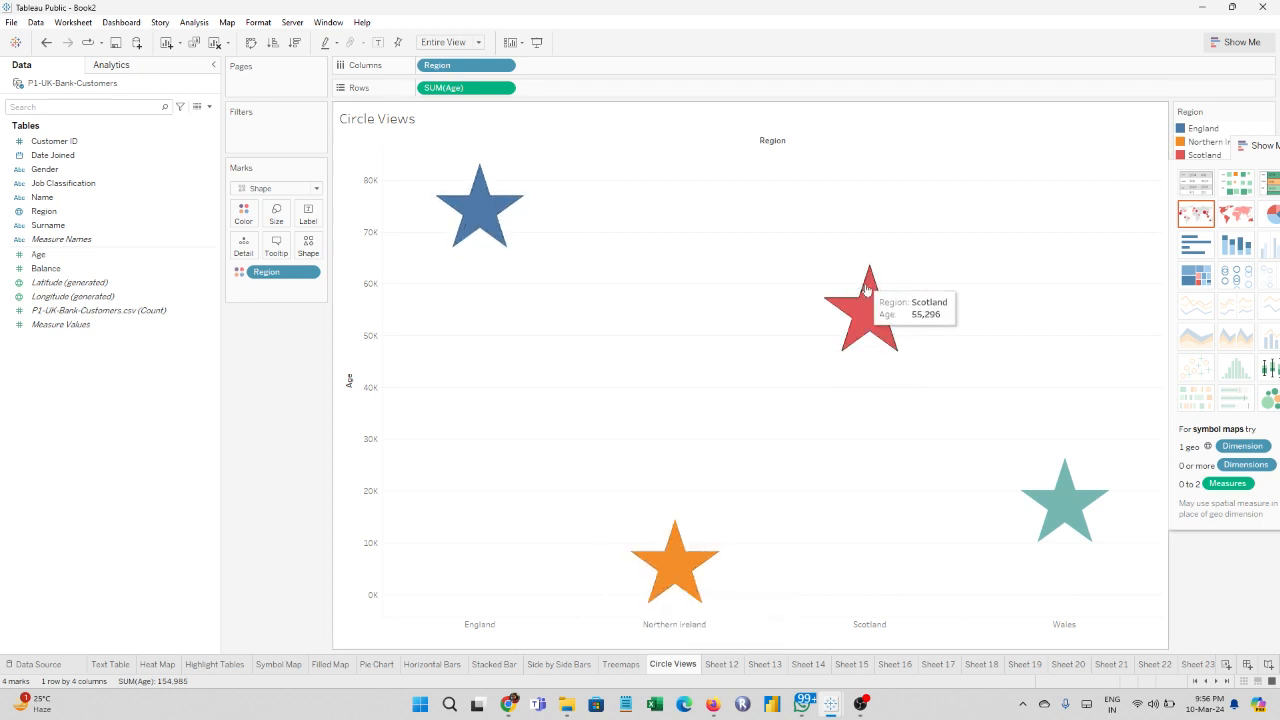
mouse_move(1066, 516)
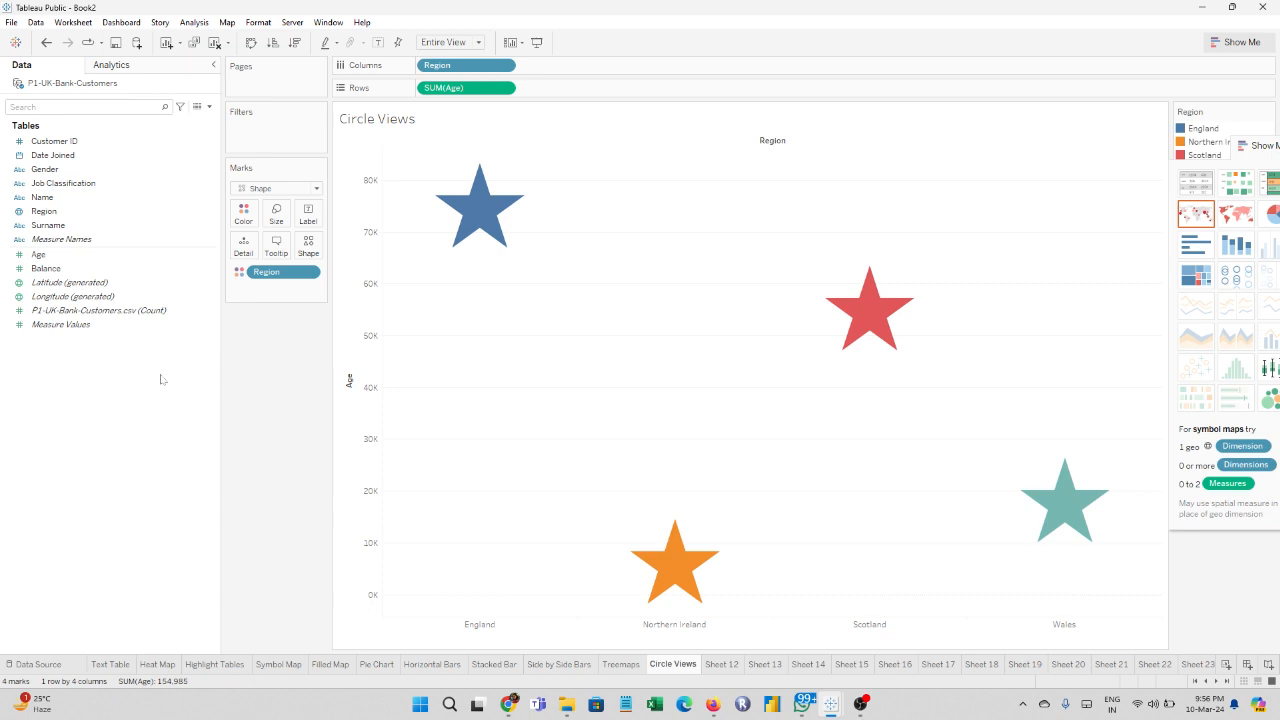
left_click(104, 311)
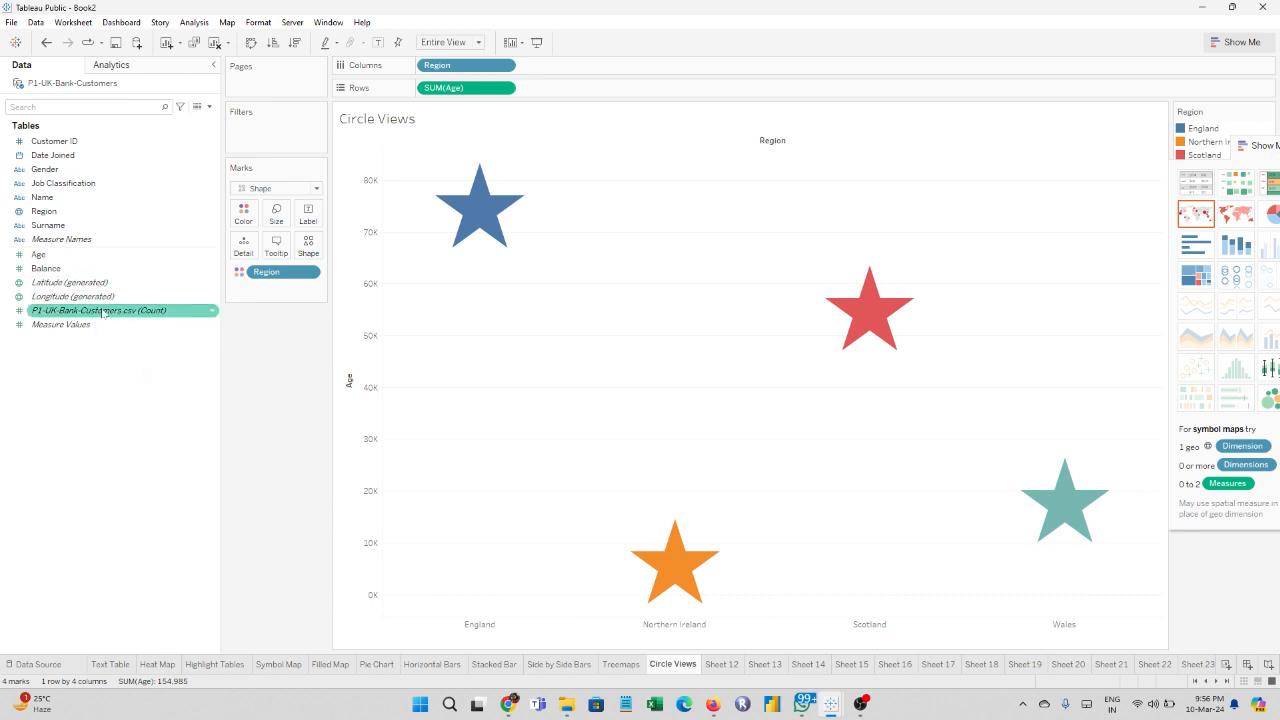
left_click_drag(104, 311, 505, 212)
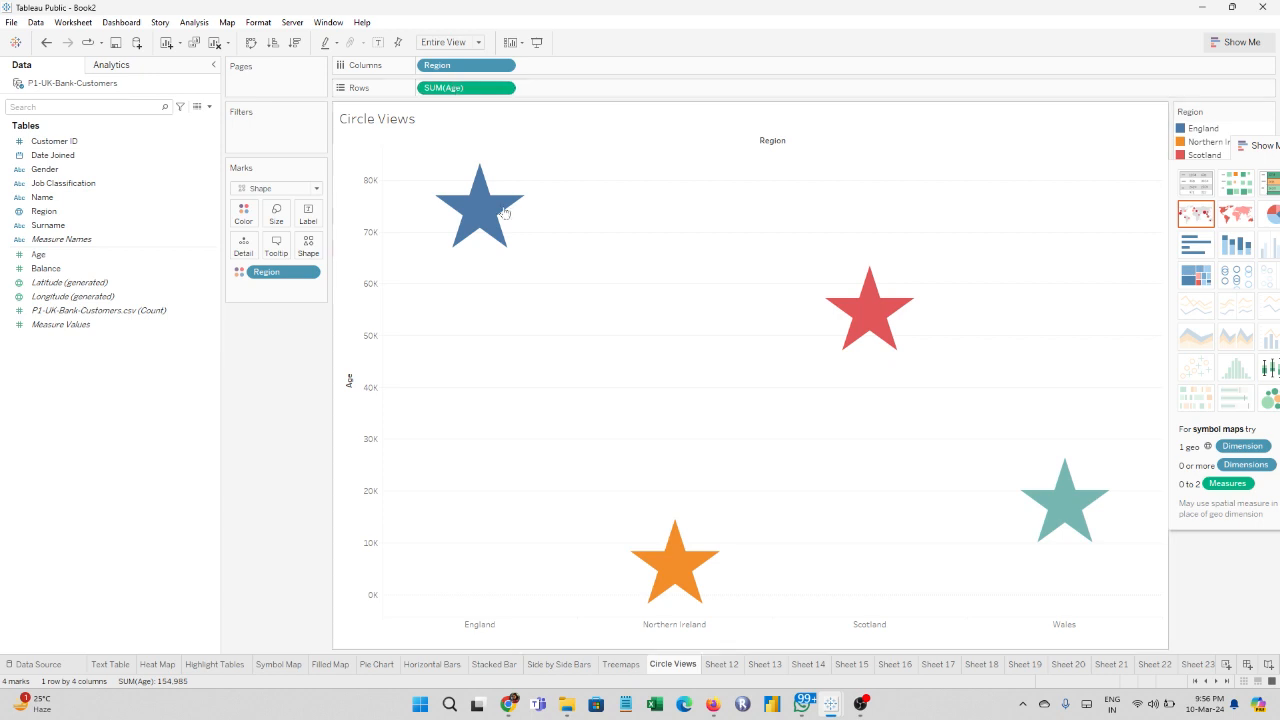
left_click(505, 89)
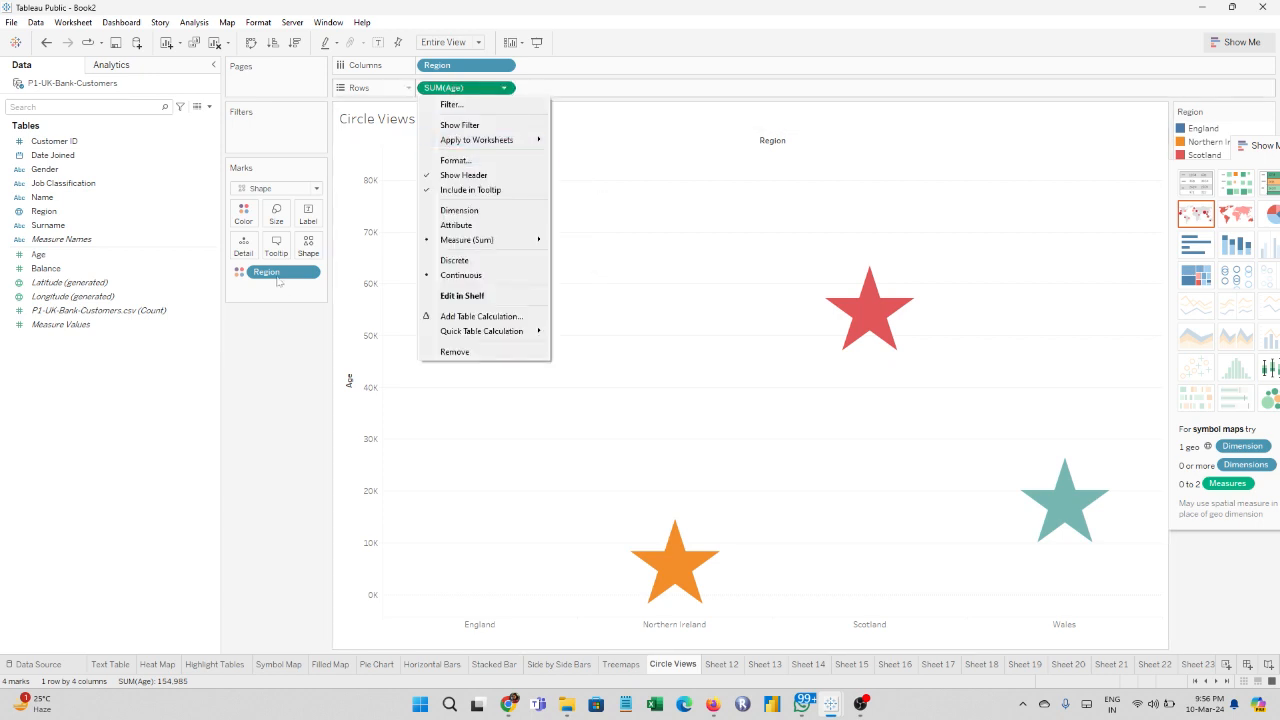
left_click(461, 88)
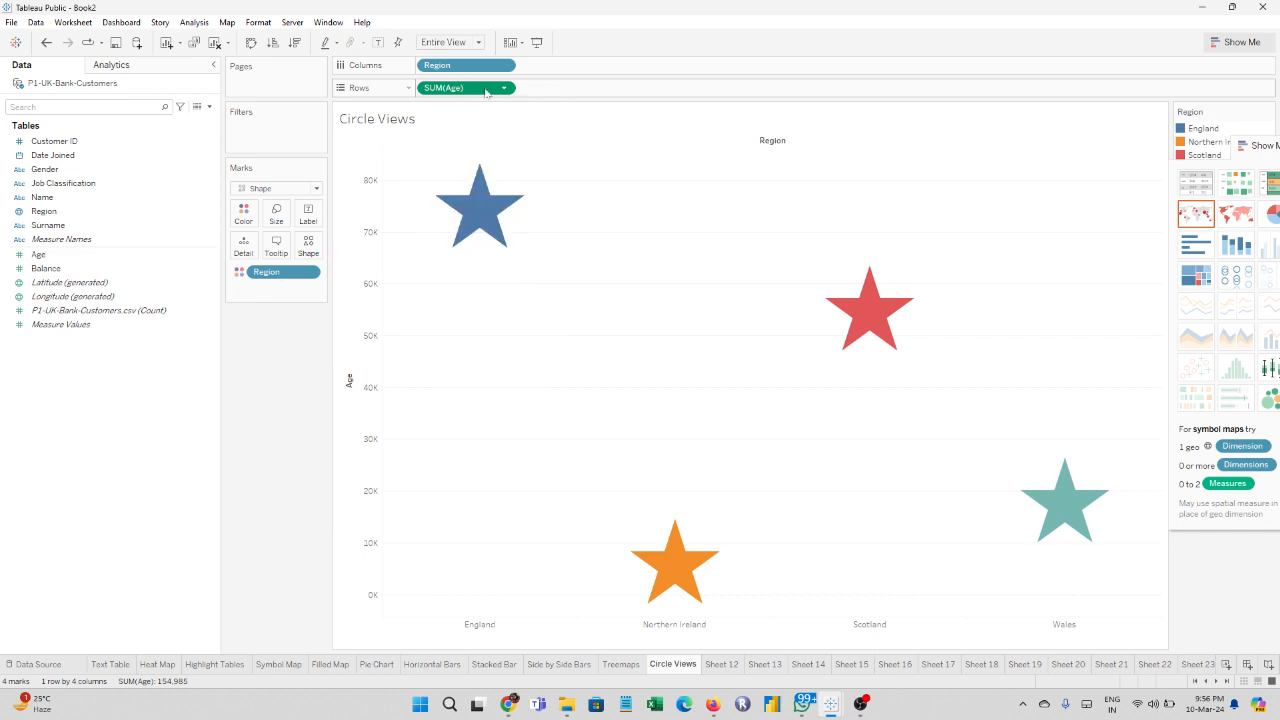
Step: Aggregate the Age field on the rows by Count (Distinct), trying Count first
left_click(501, 89)
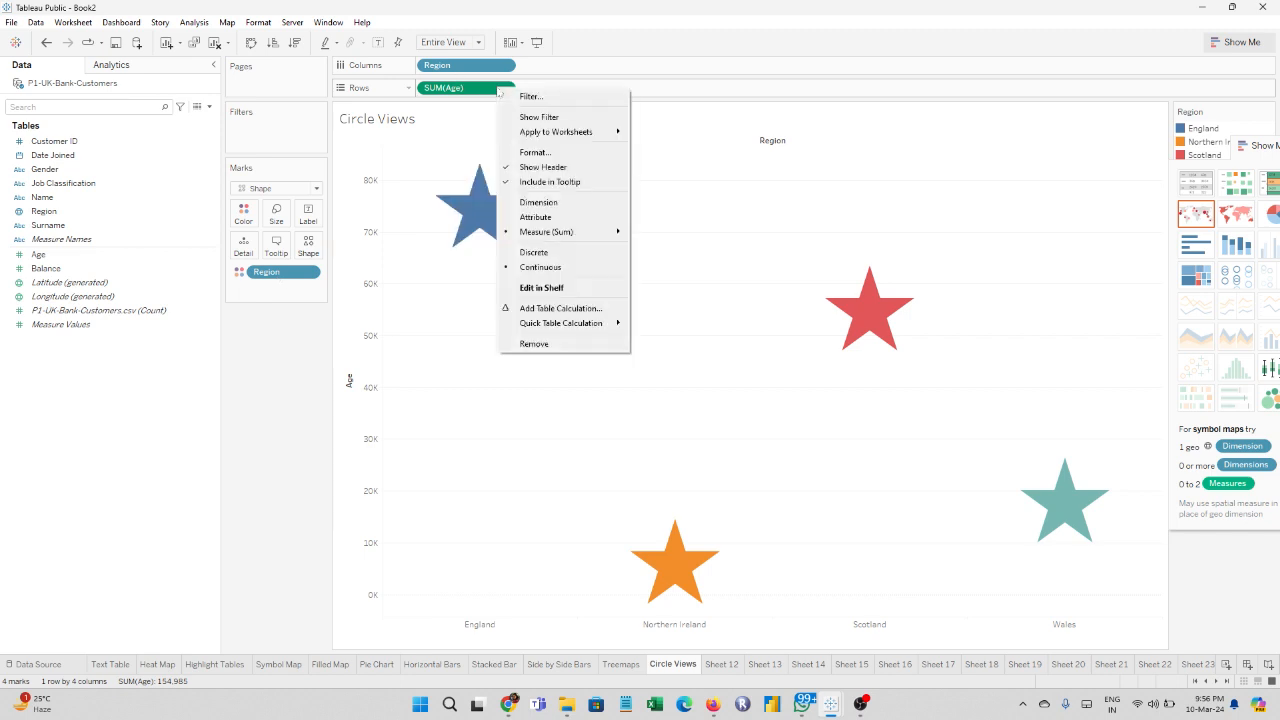
mouse_move(588, 232)
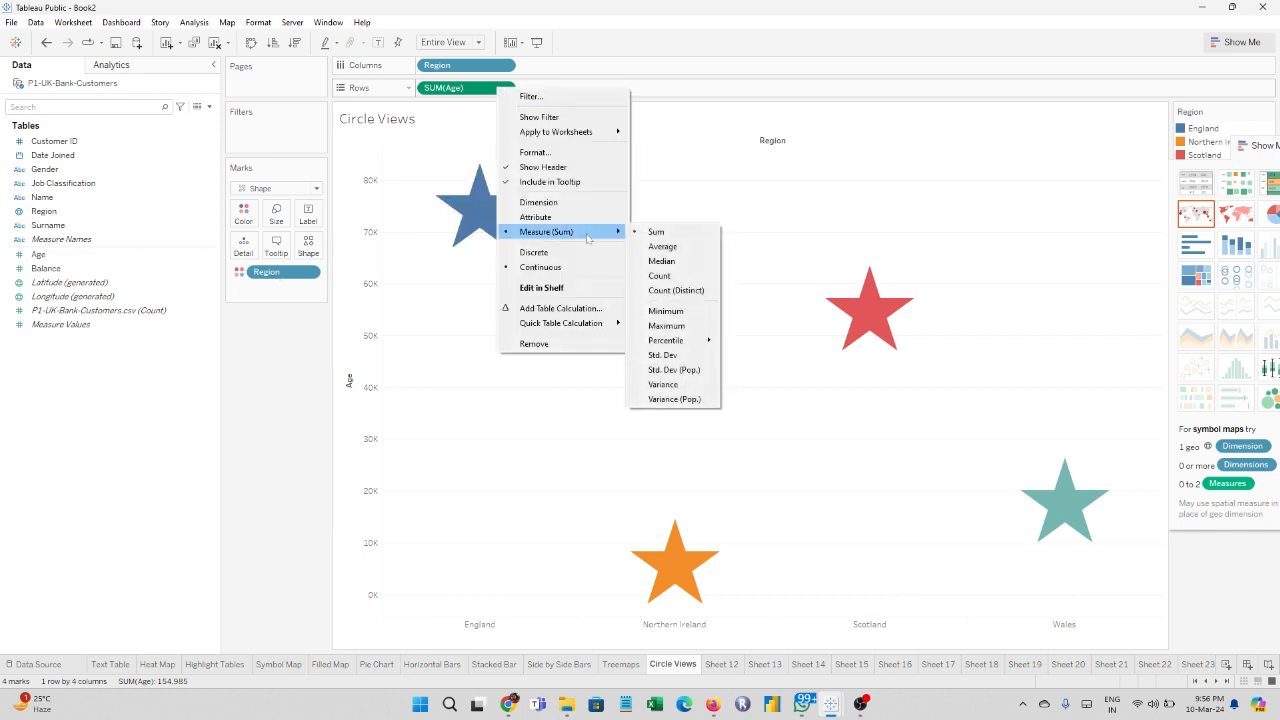
left_click(672, 277)
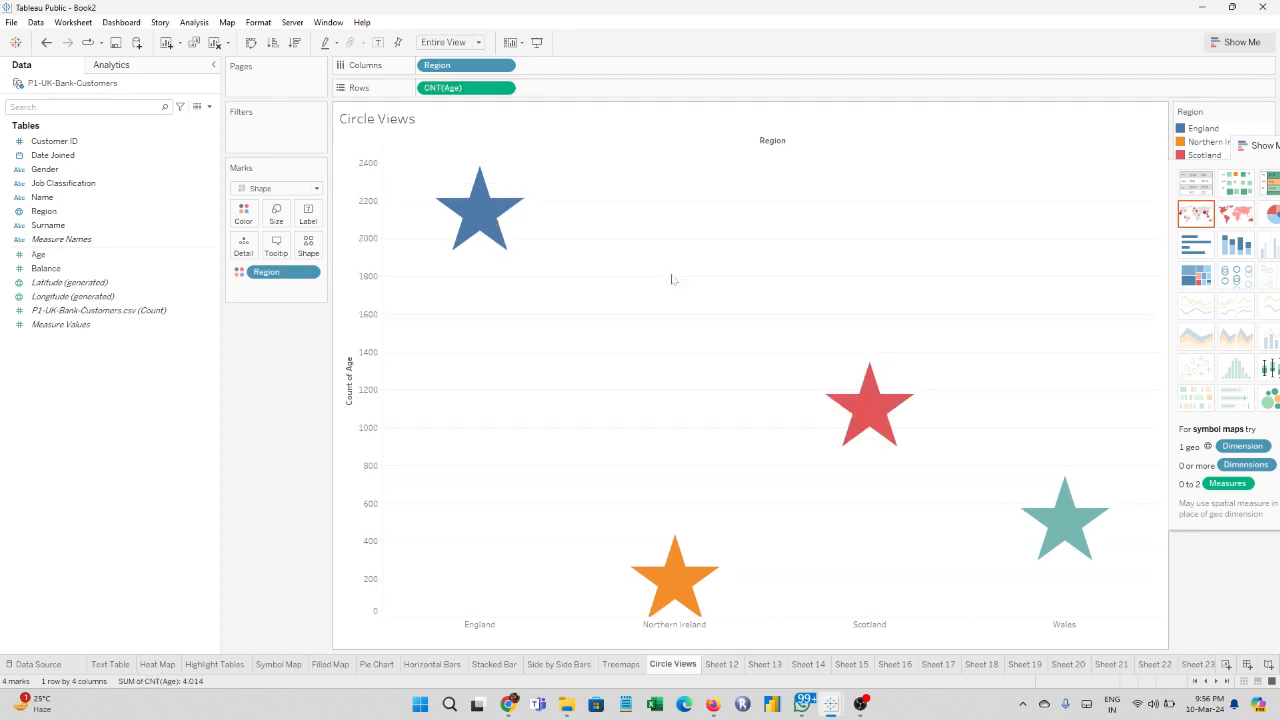
left_click(501, 89)
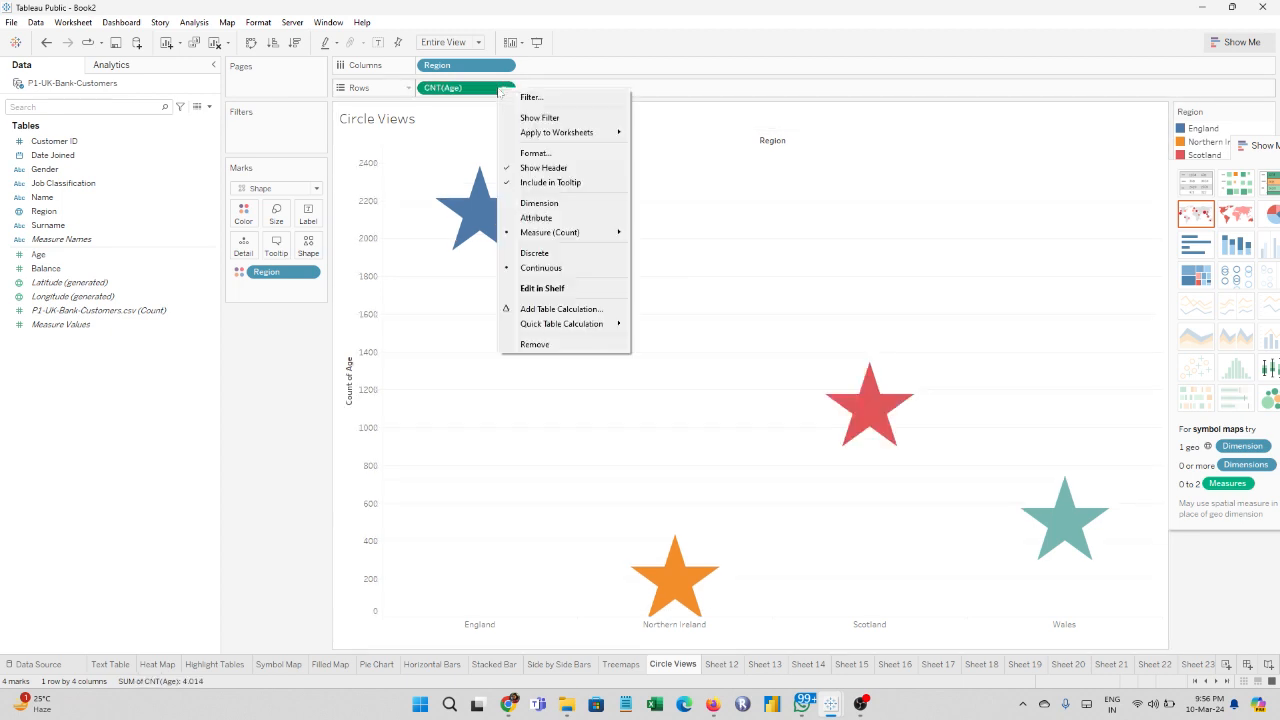
mouse_move(592, 235)
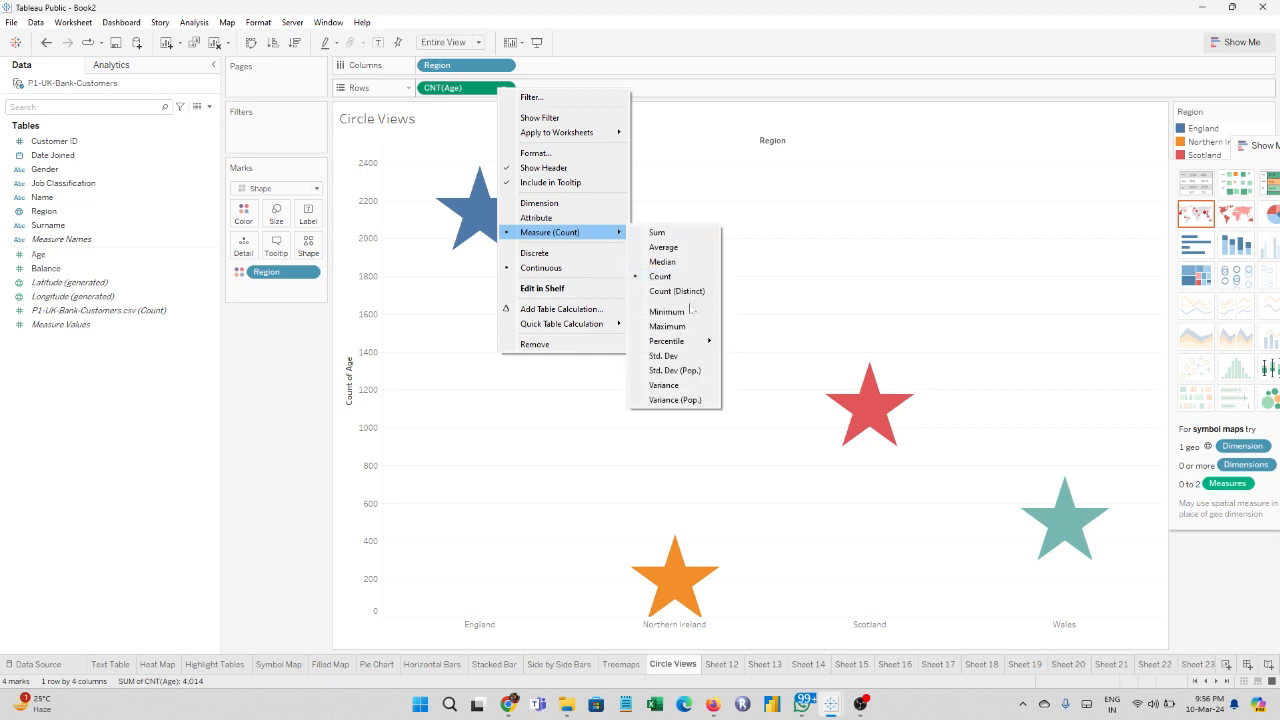
left_click(690, 292)
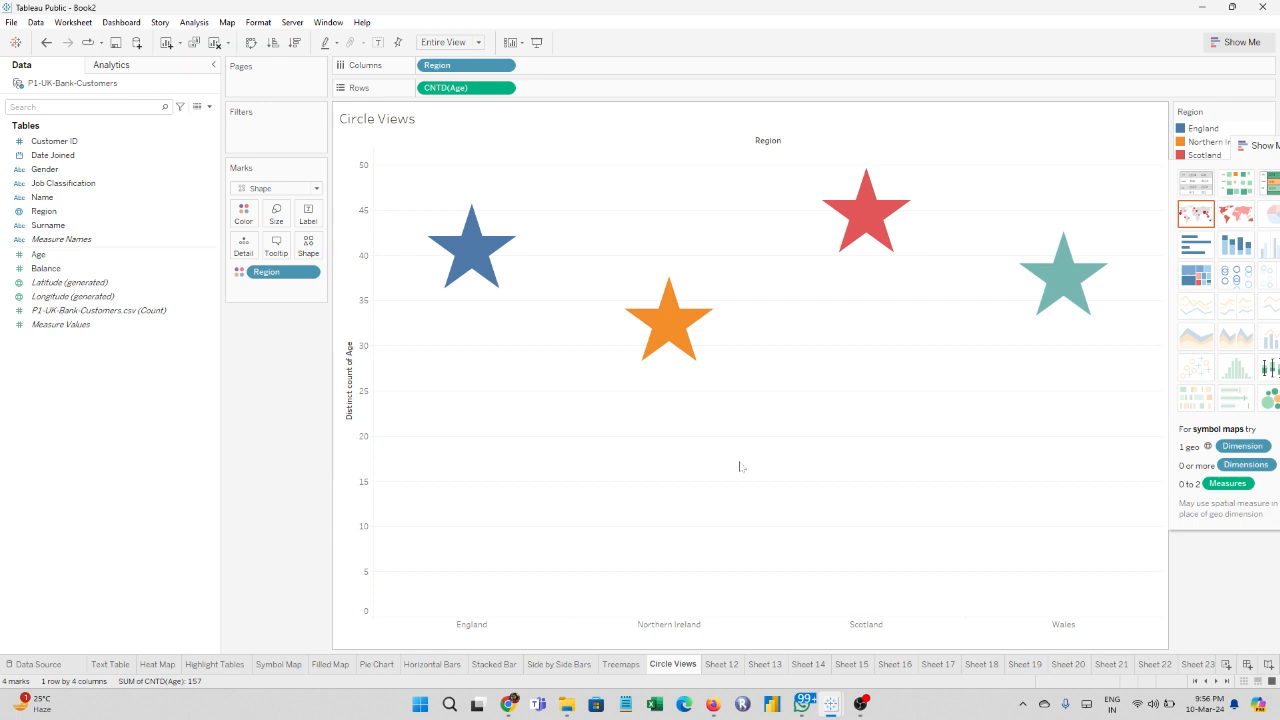
Step: Label the stars with the P1-UK-Bank-Customers.csv count and centre the labels horizontally
left_click(140, 311)
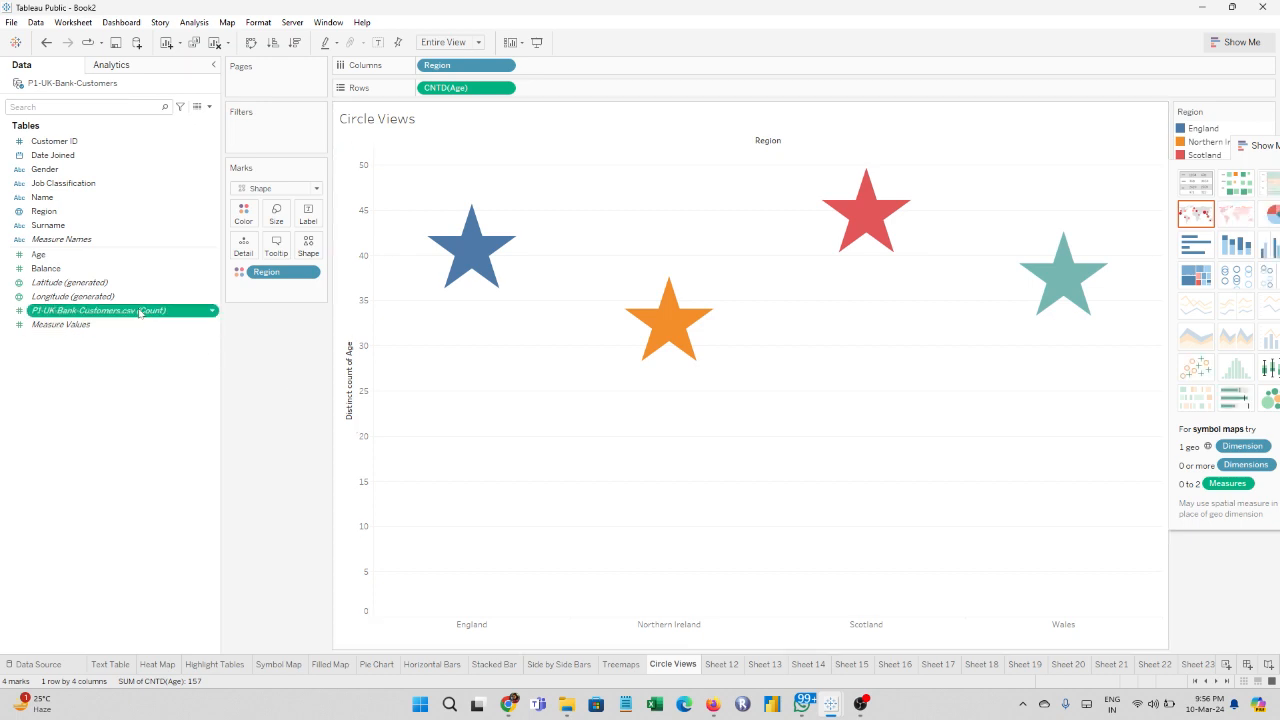
left_click_drag(140, 311, 316, 212)
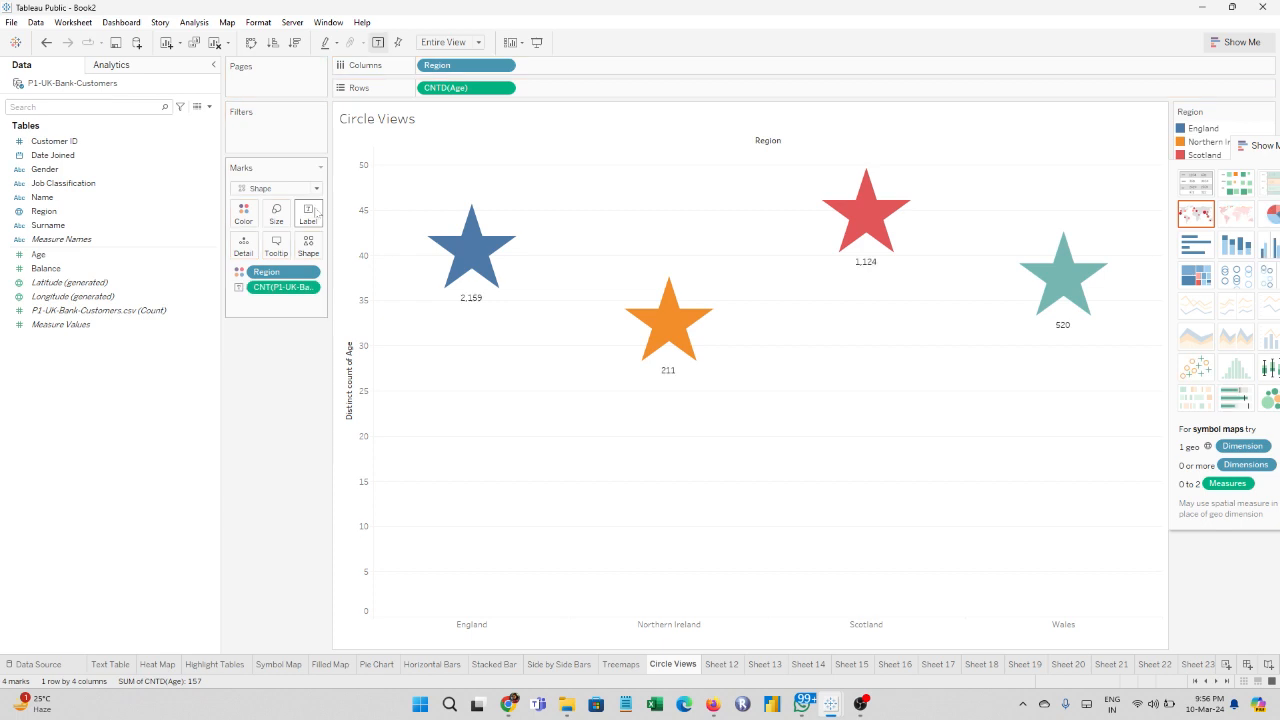
left_click(310, 215)
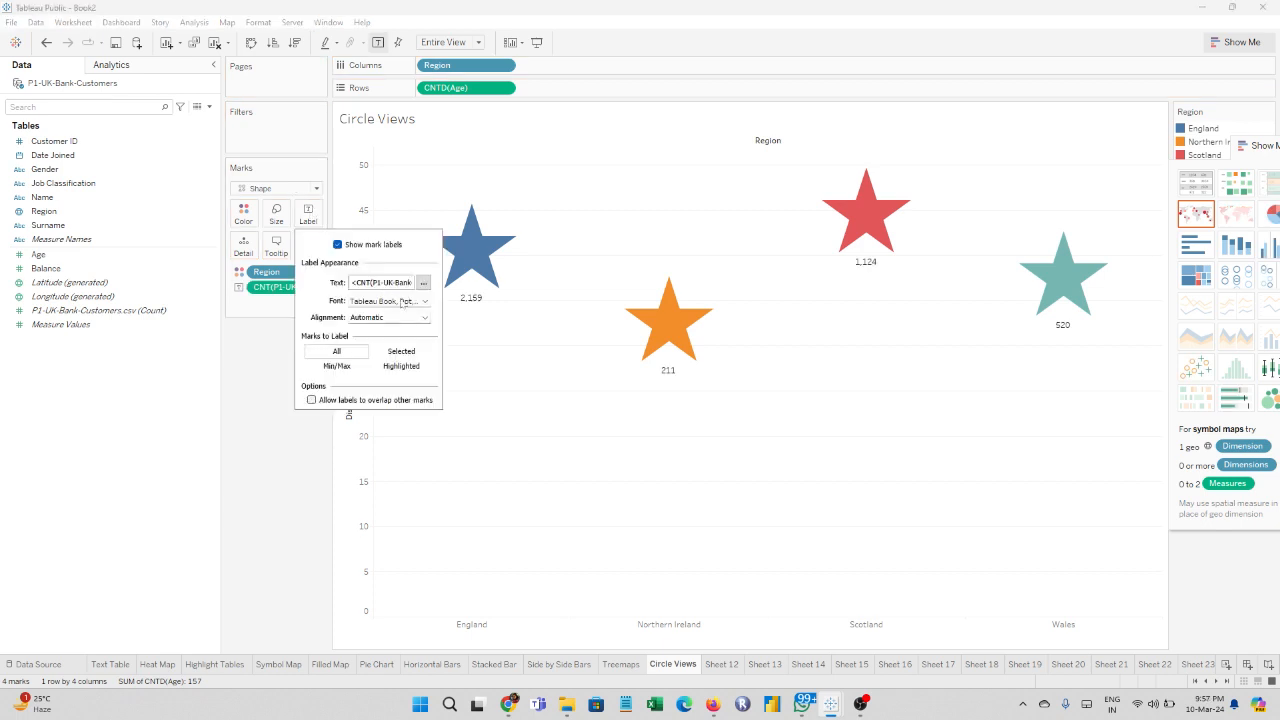
left_click(424, 317)
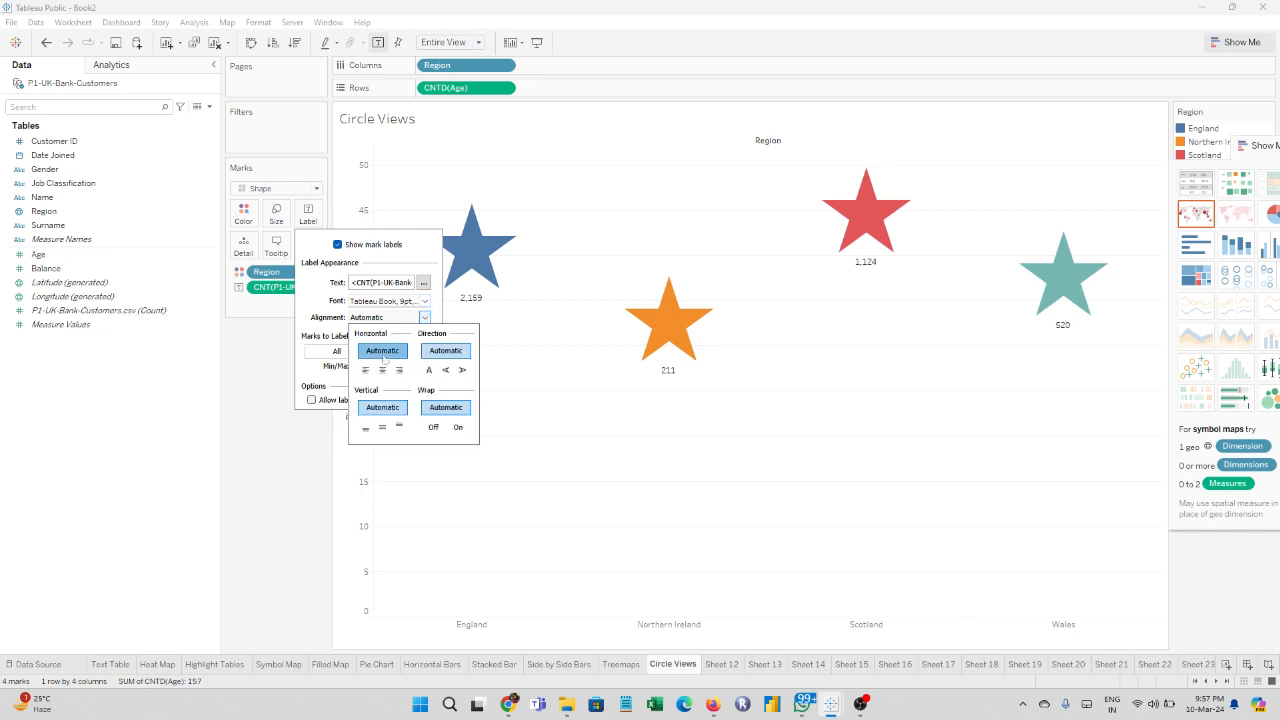
left_click(382, 370)
Step: Set the font size of the count text in the mark labels to 15 and apply it
left_click(423, 283)
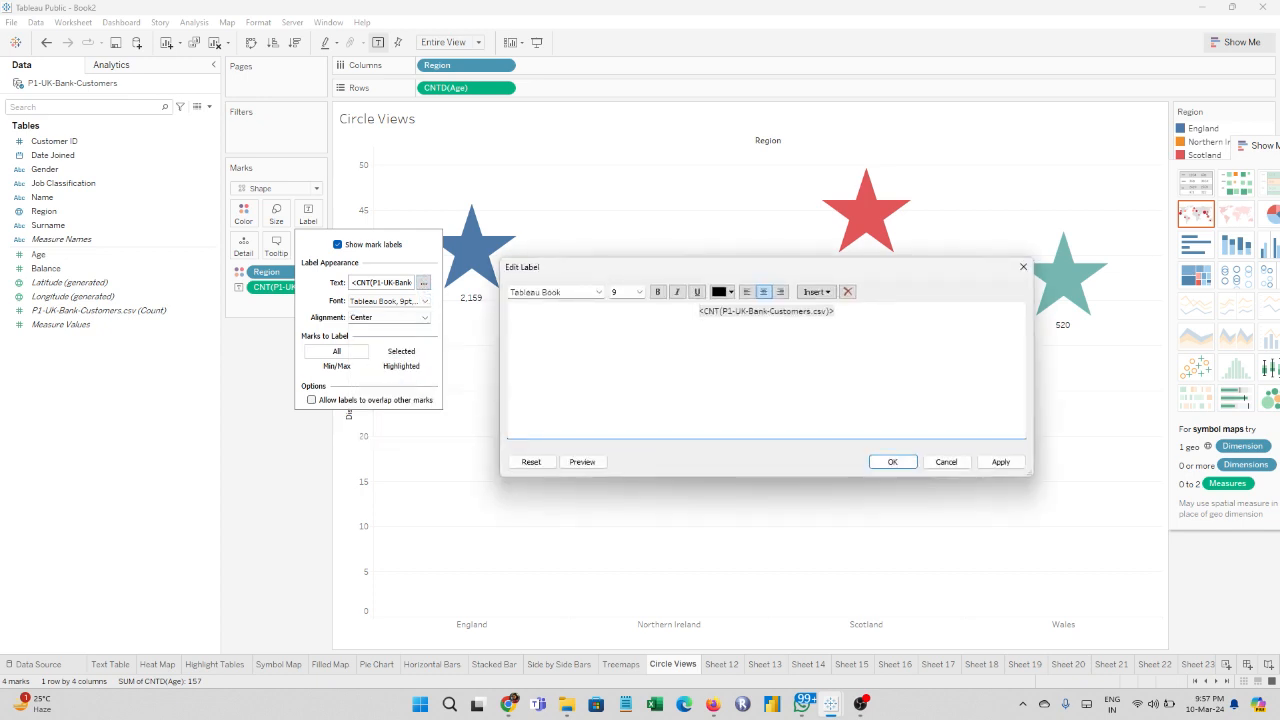
key("ctrl+a")
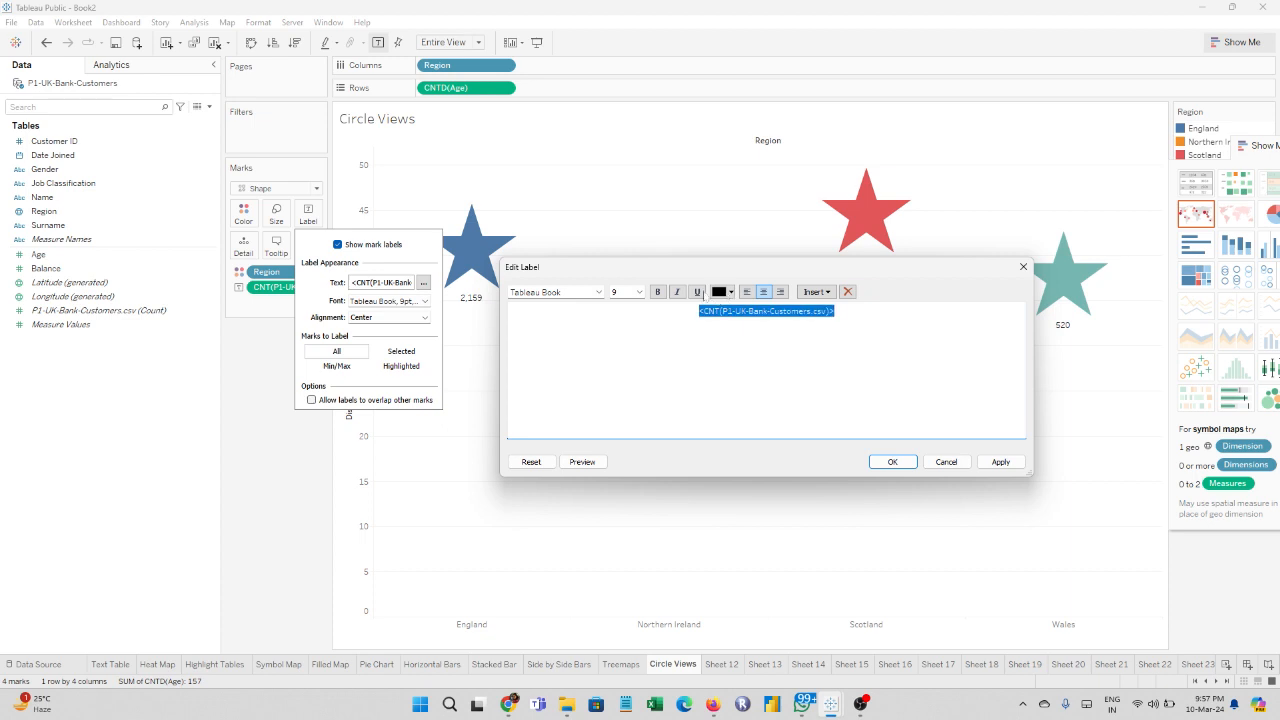
left_click(639, 292)
left_click(625, 355)
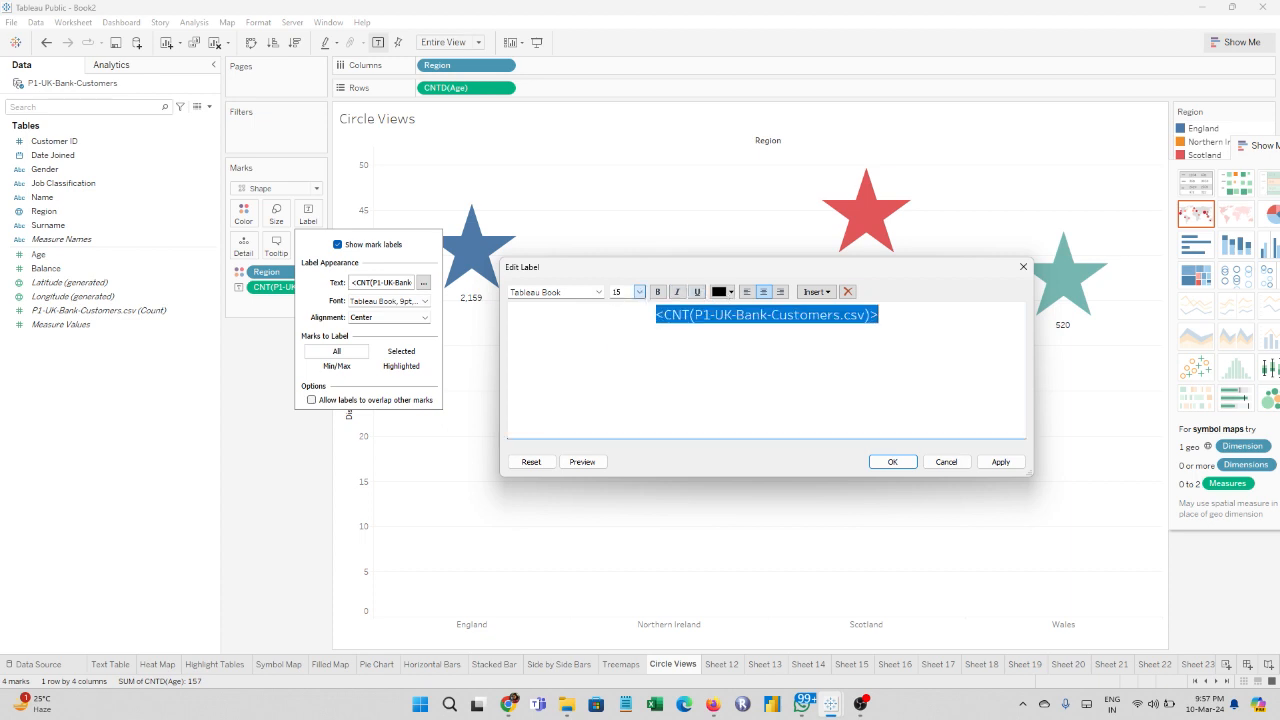
left_click(1000, 462)
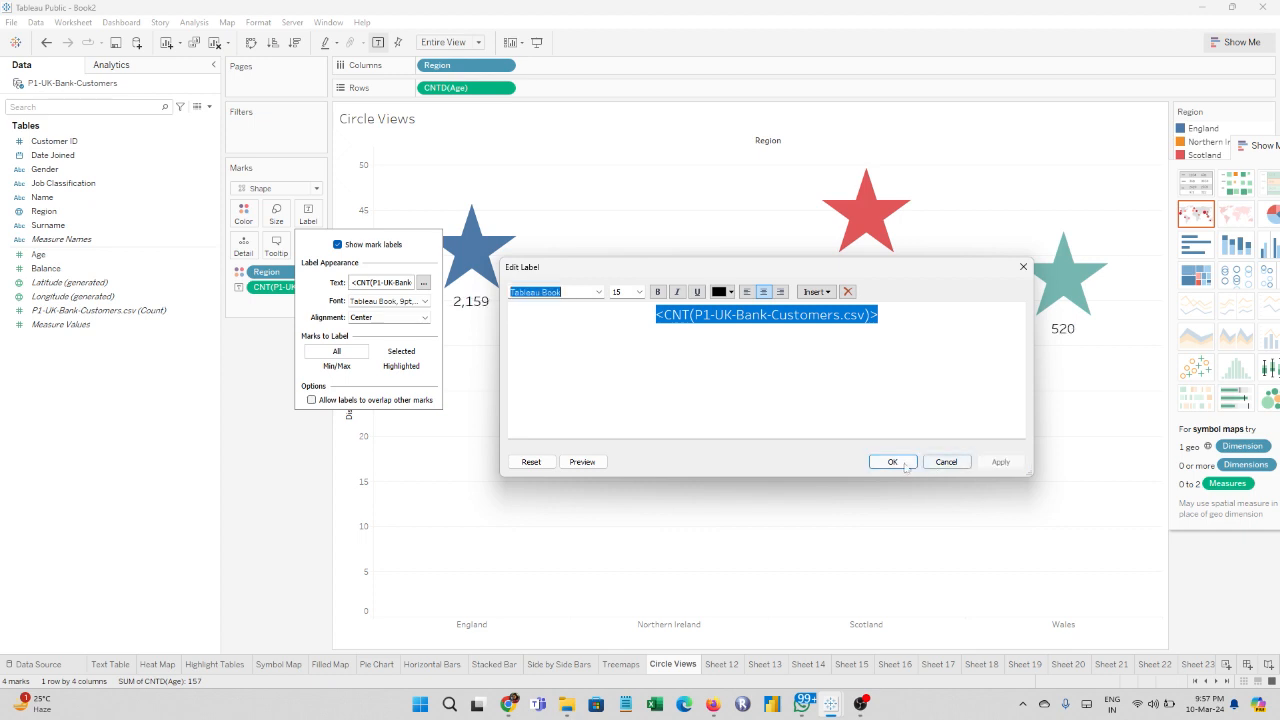
left_click(892, 462)
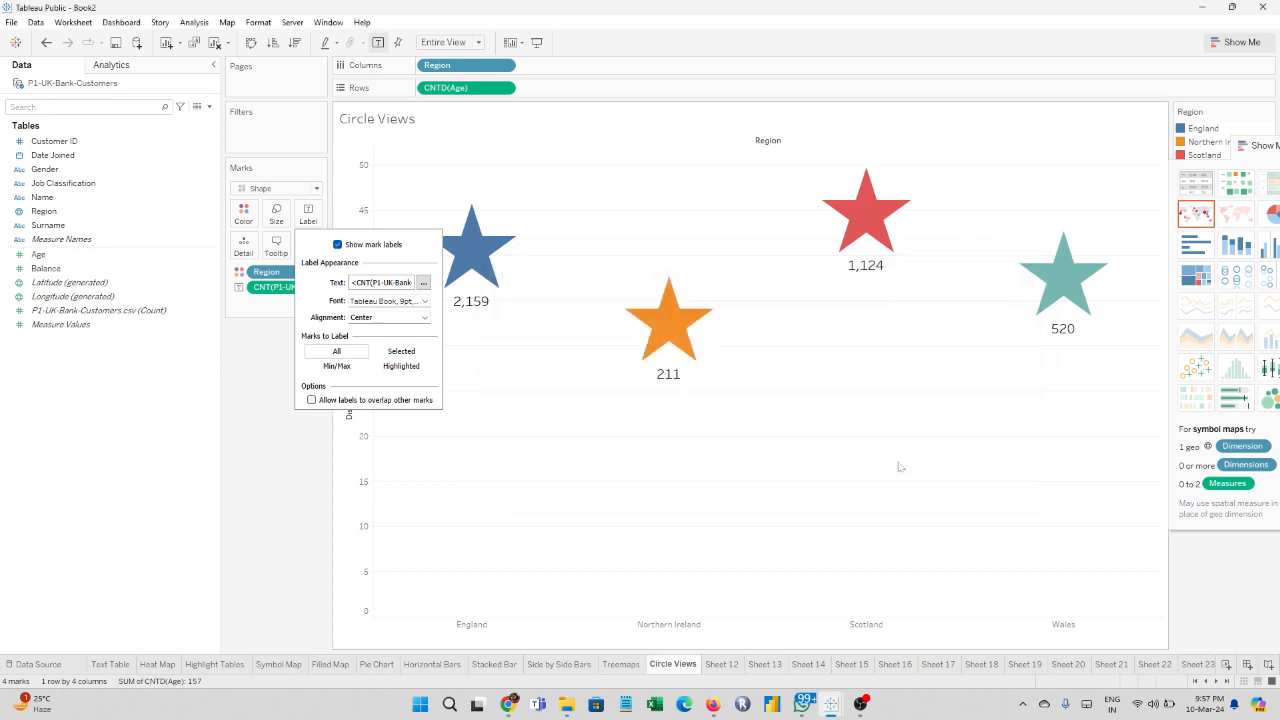
left_click(710, 466)
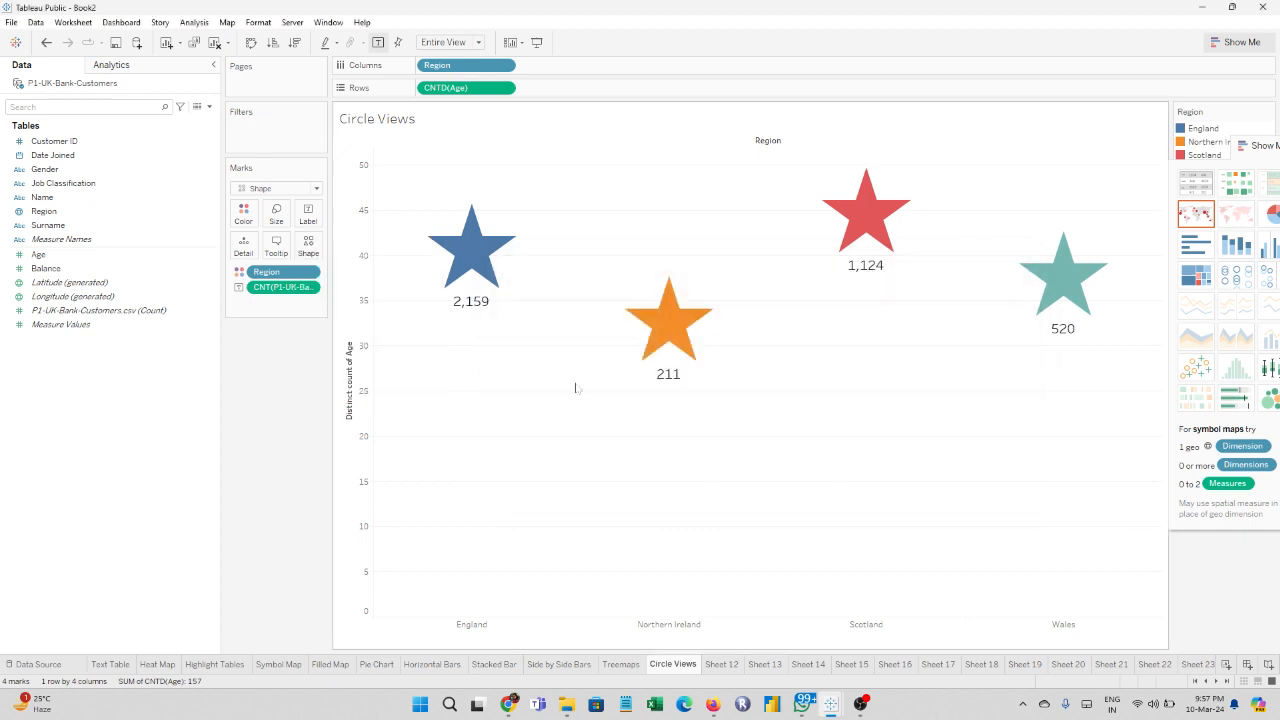
Step: Align the mark labels vertically to the middle so they sit inside the stars
left_click(307, 217)
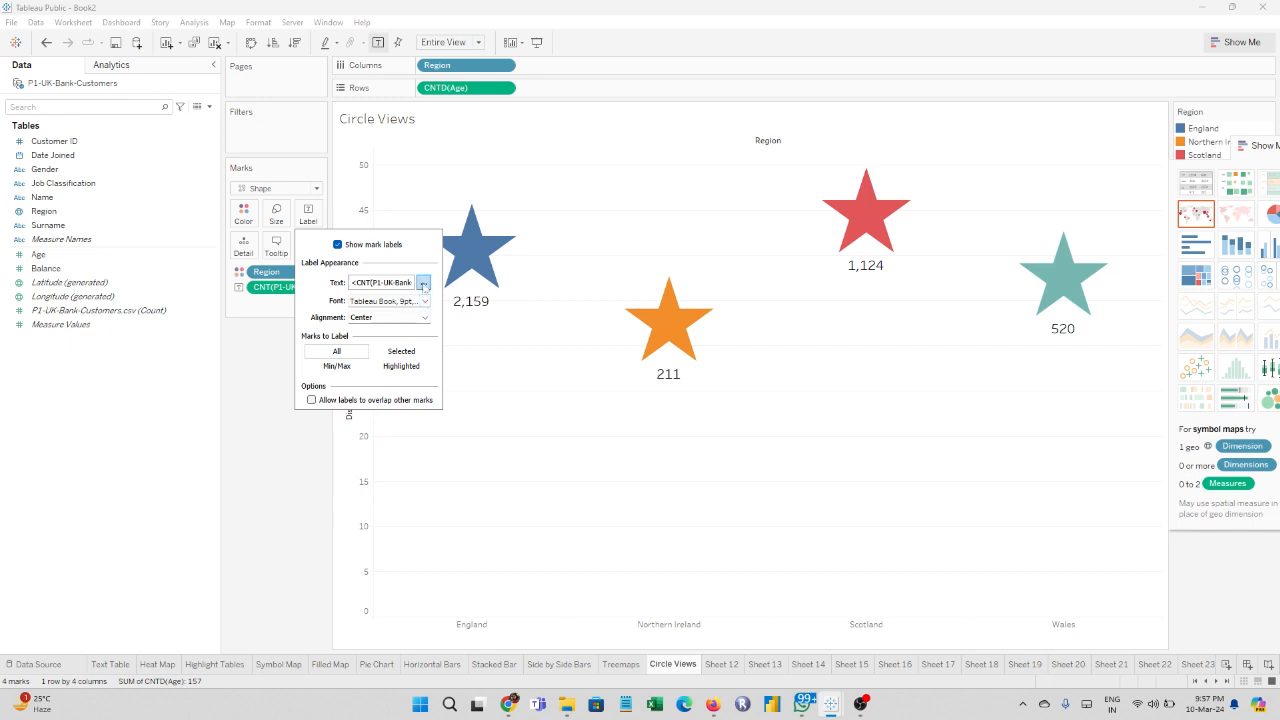
left_click(425, 317)
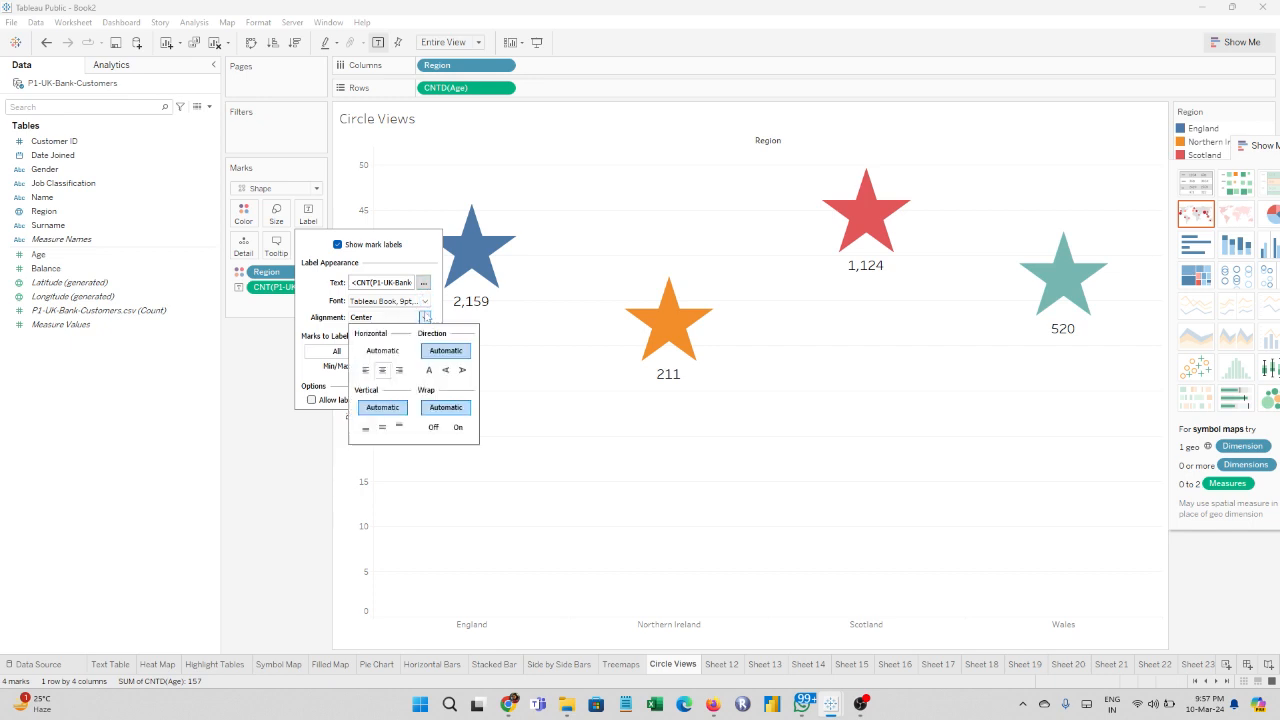
left_click(383, 428)
left_click(563, 443)
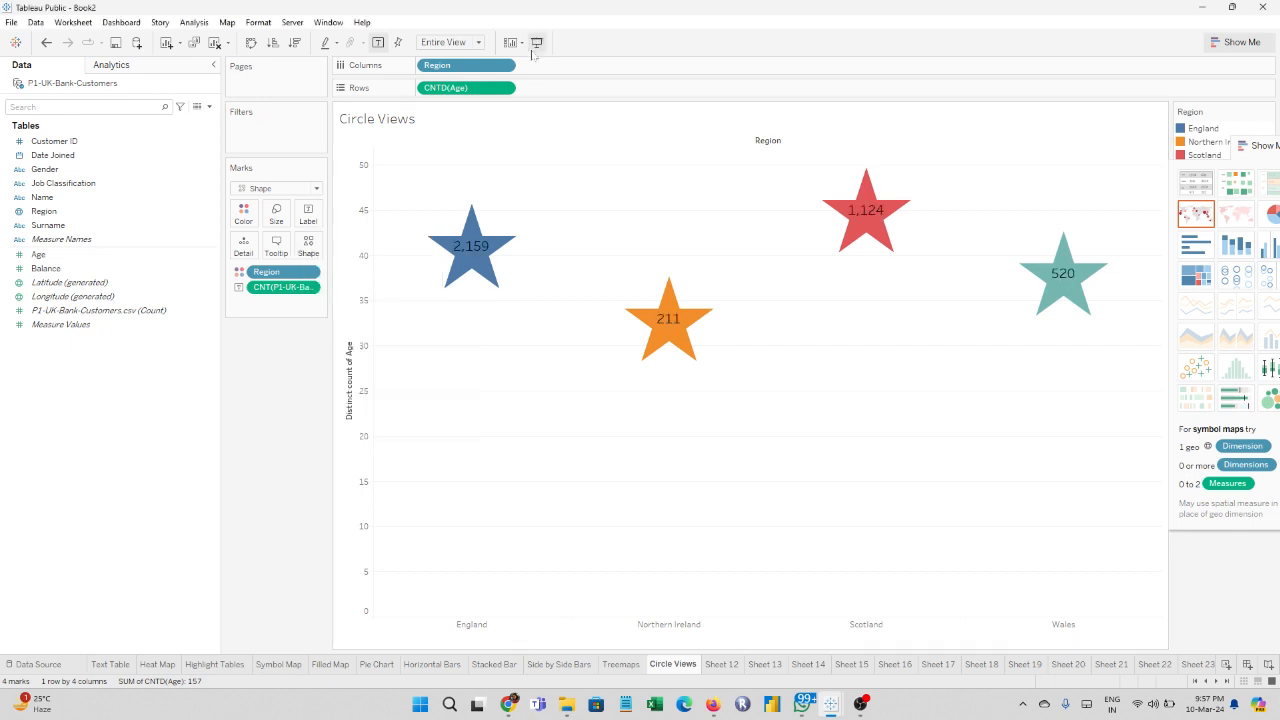
Step: Widen the chart by hiding the data pane, and fix its axes while keeping the Entire View fit
left_click(479, 42)
left_click(462, 91)
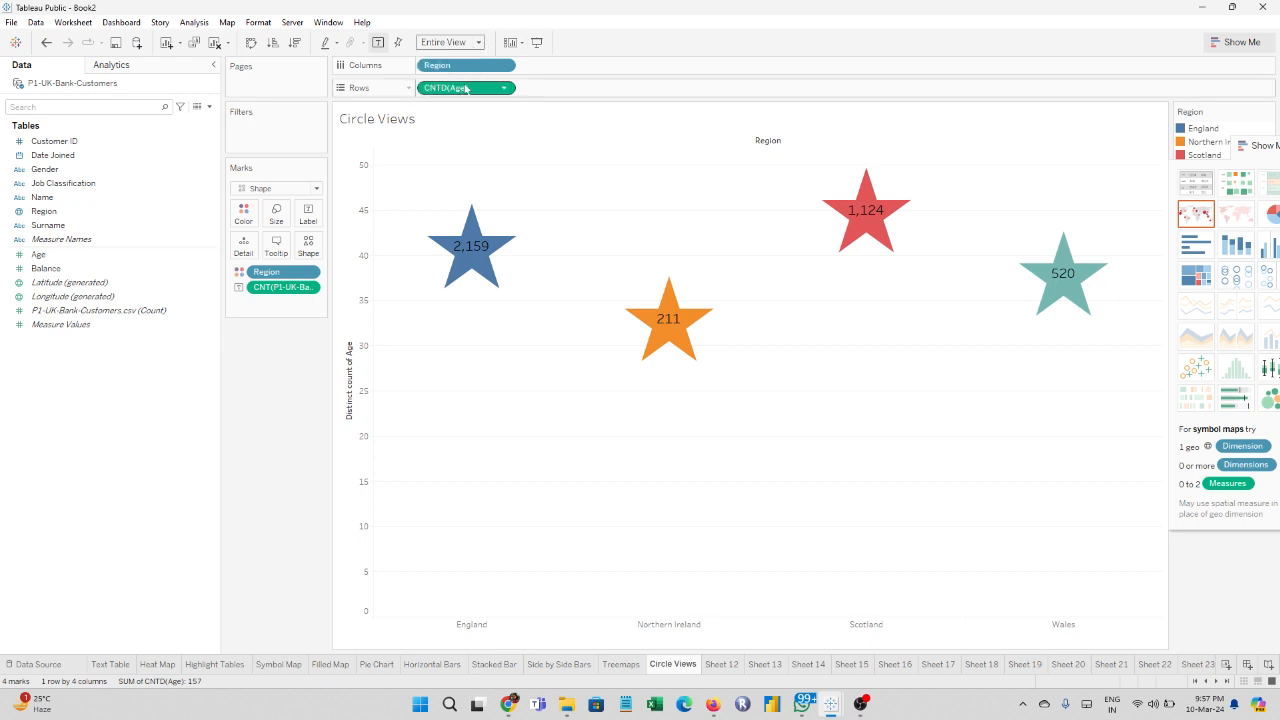
left_click(212, 65)
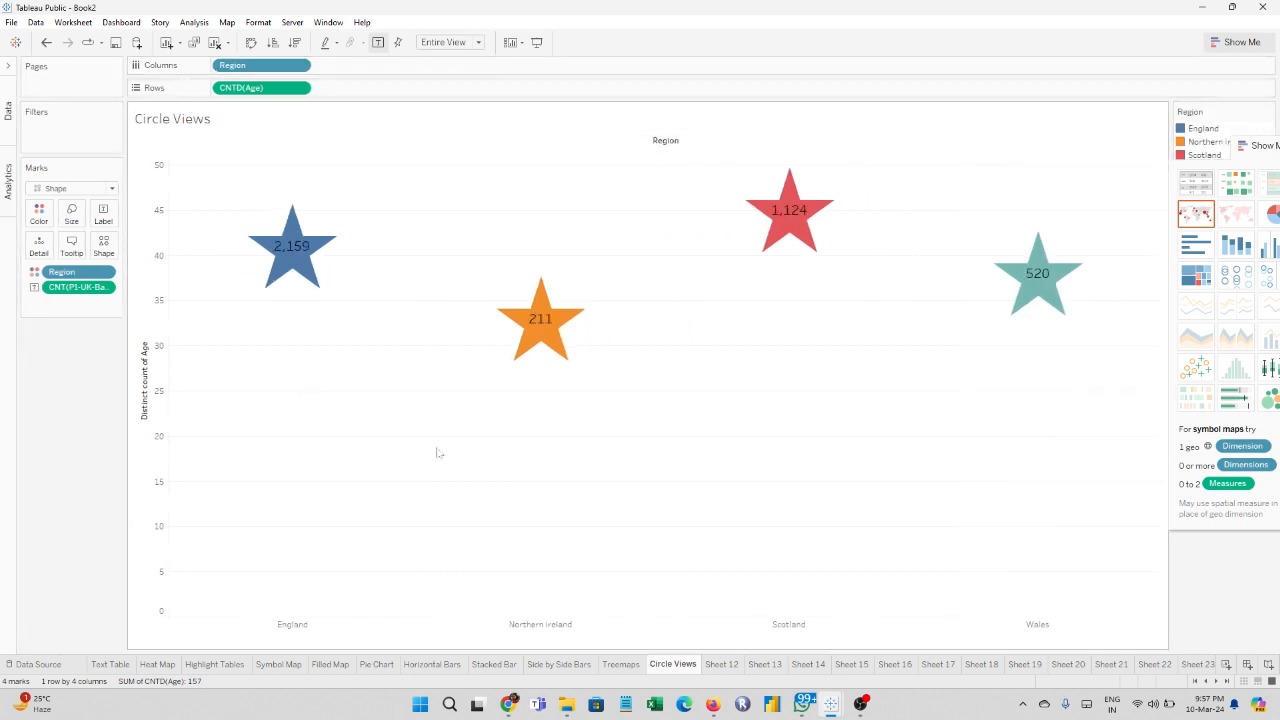
left_click(476, 42)
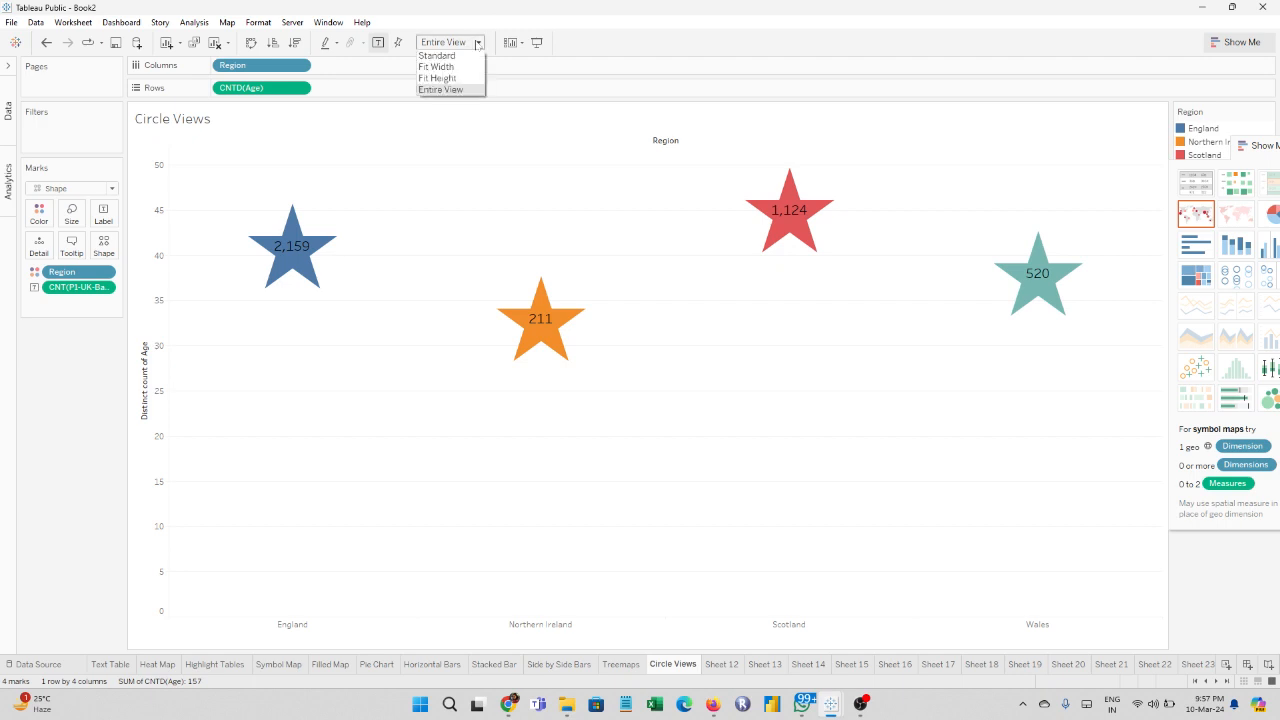
left_click(460, 88)
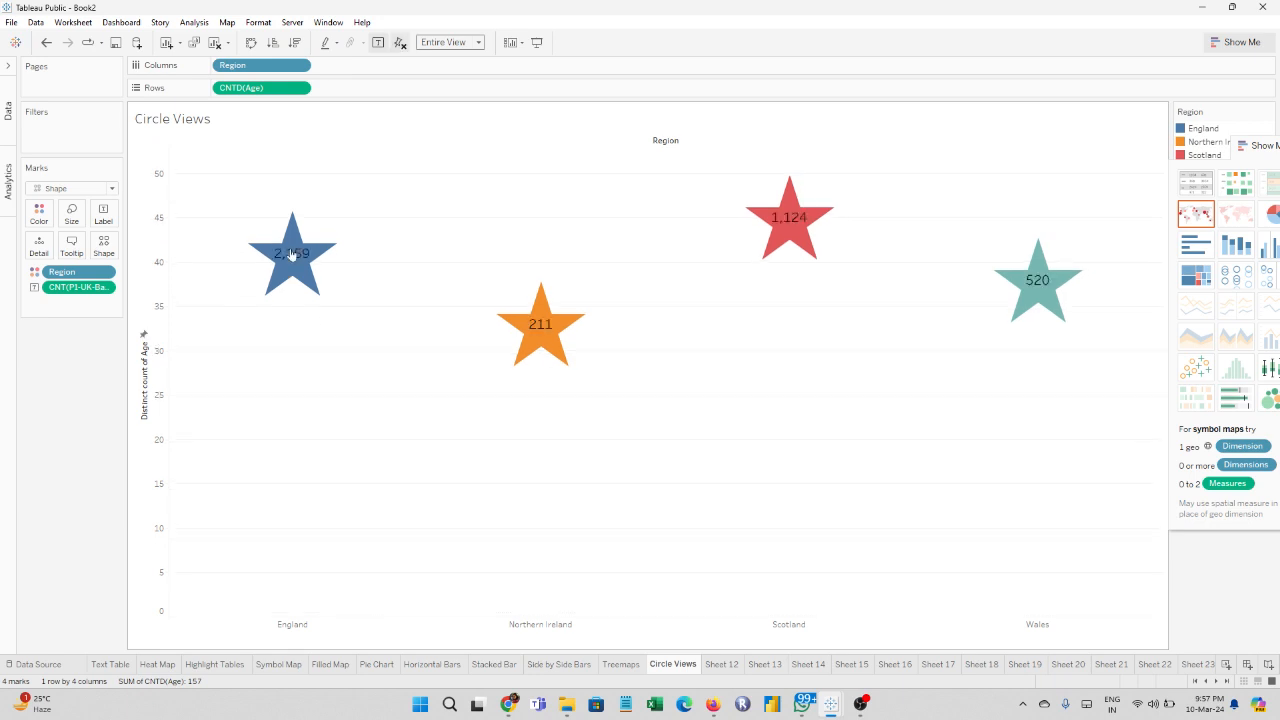
Step: Inspect the customer count and distinct Age count for each region's star
mouse_move(296, 265)
mouse_move(535, 337)
mouse_move(771, 236)
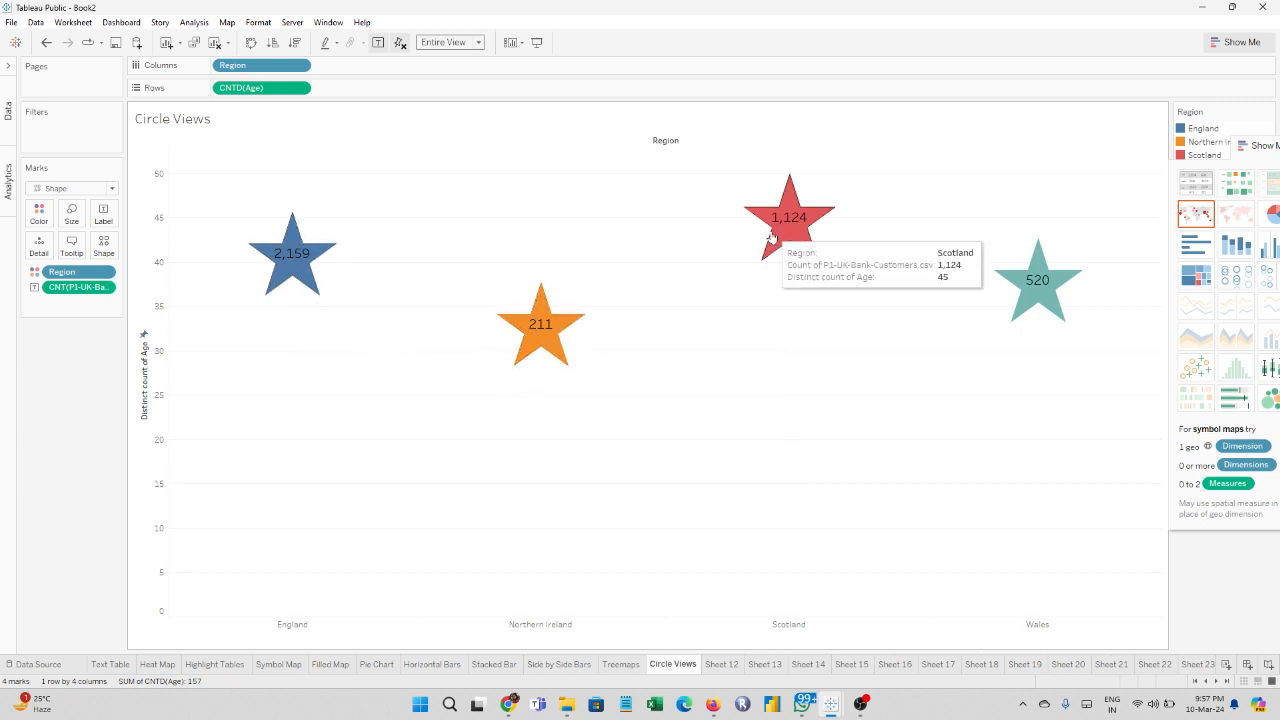
mouse_move(1055, 275)
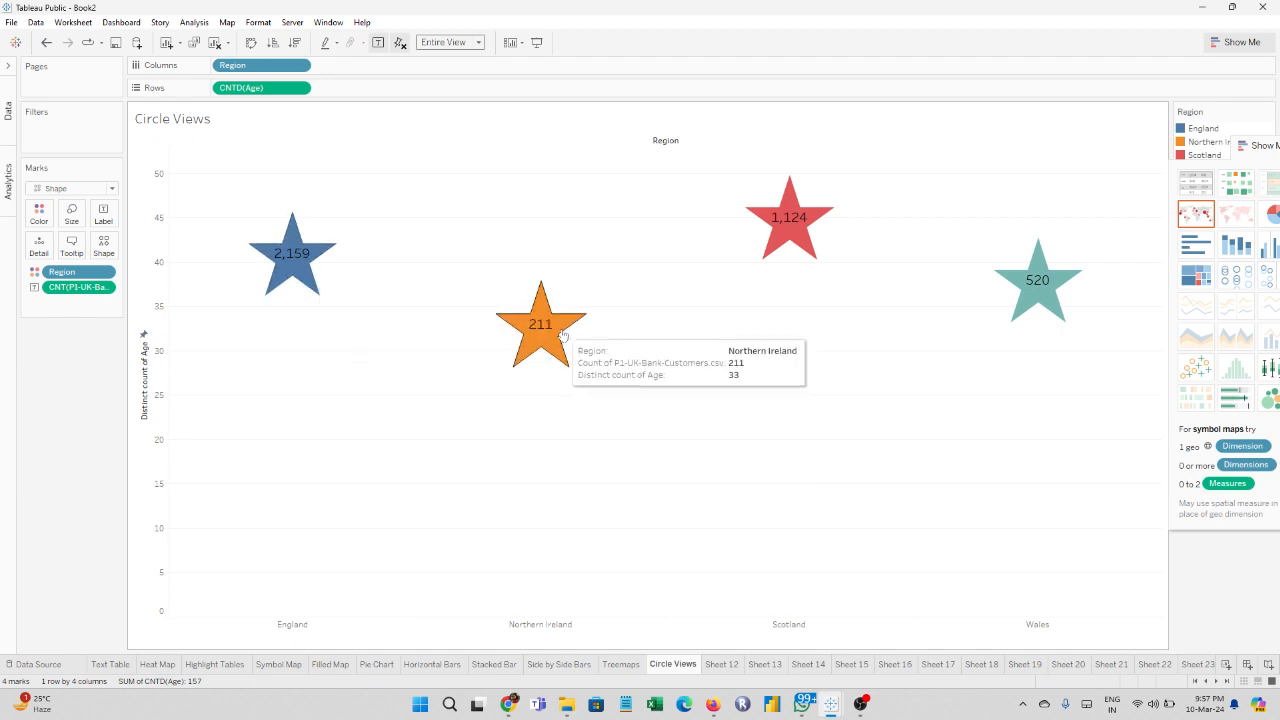
mouse_move(785, 265)
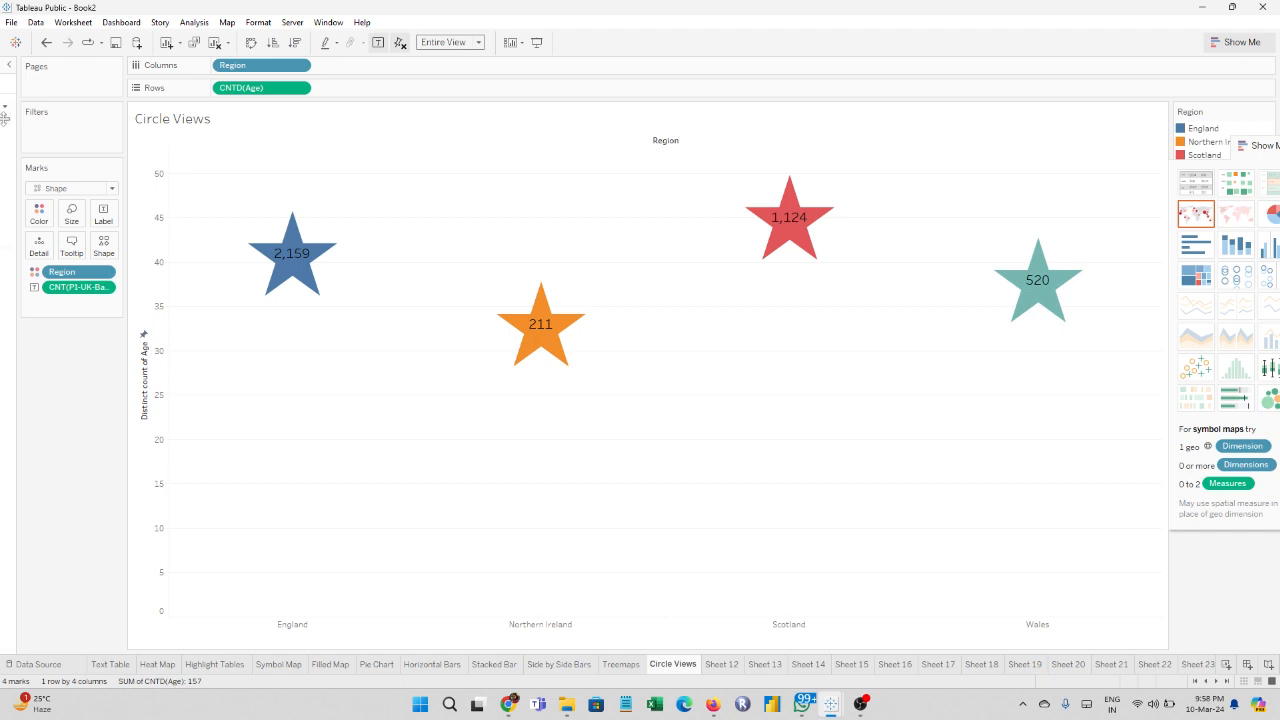
Step: Show the data pane again and remove the P1-UK-Bank-Customers.csv count label from the marks
left_click(5, 118)
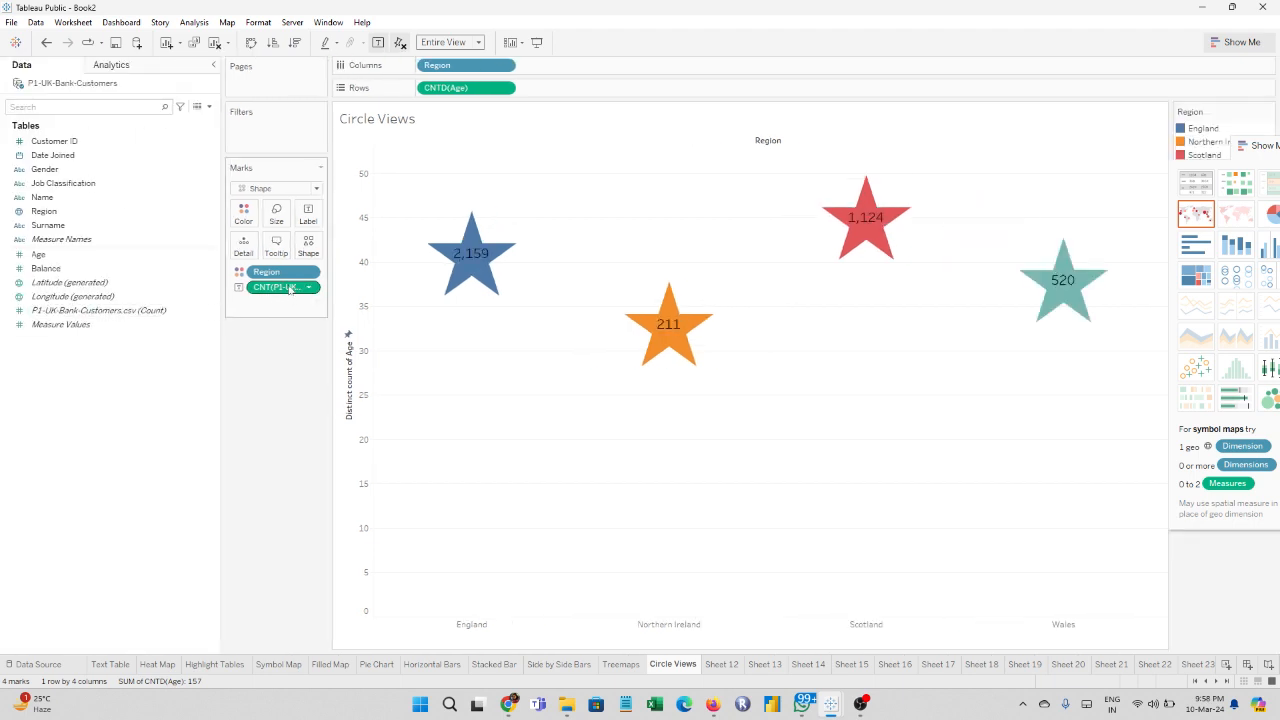
left_click_drag(290, 289, 43, 406)
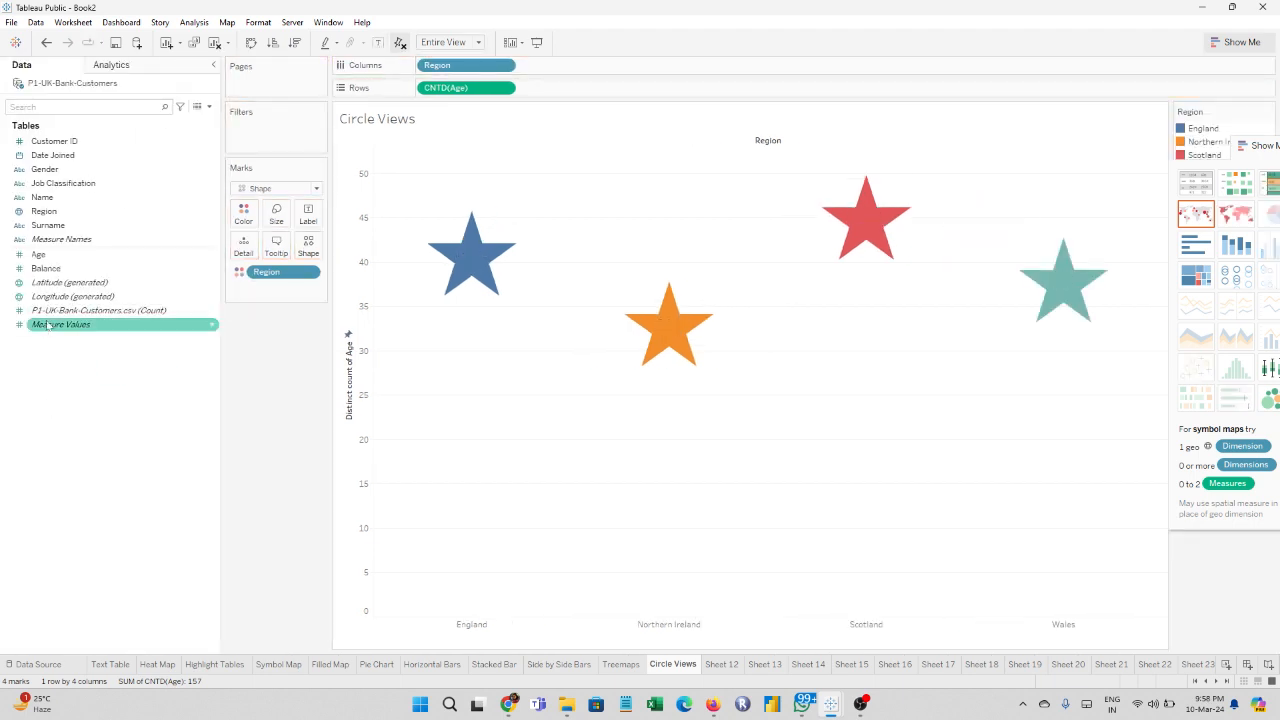
Step: Label the star marks with Age and set that label's aggregation to Count (Distinct)
left_click_drag(45, 254, 308, 215)
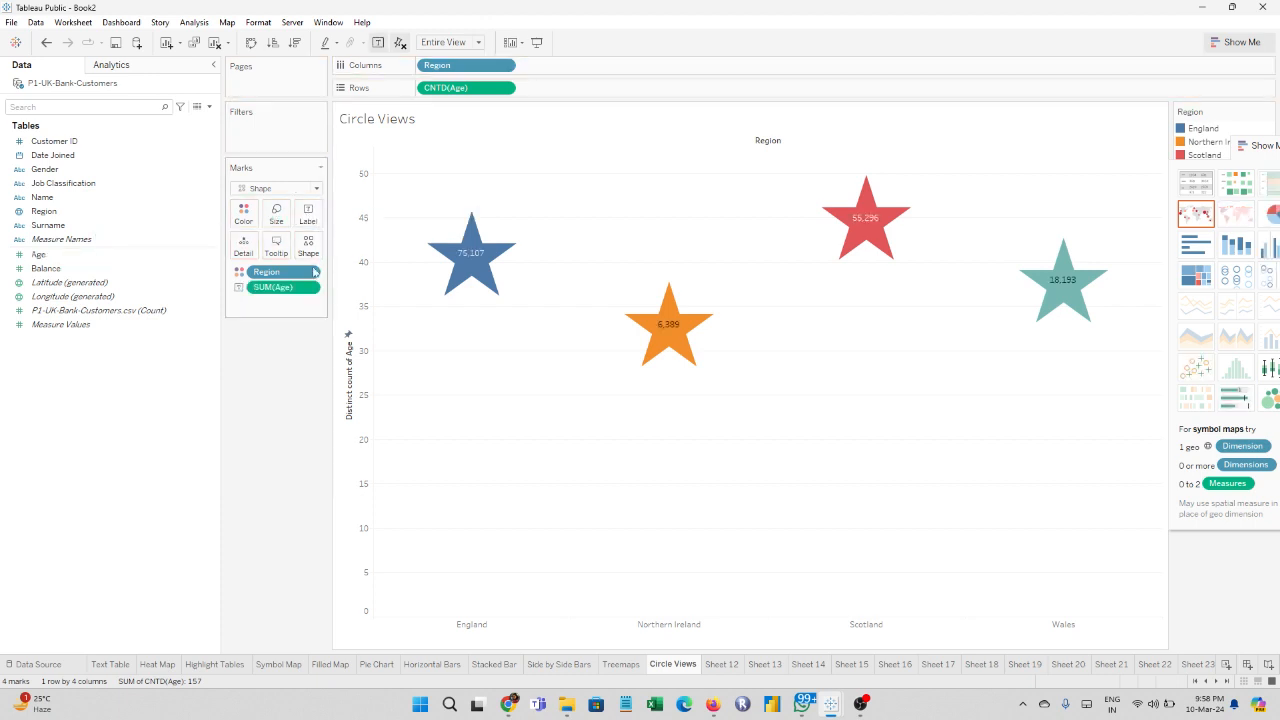
right_click(315, 289)
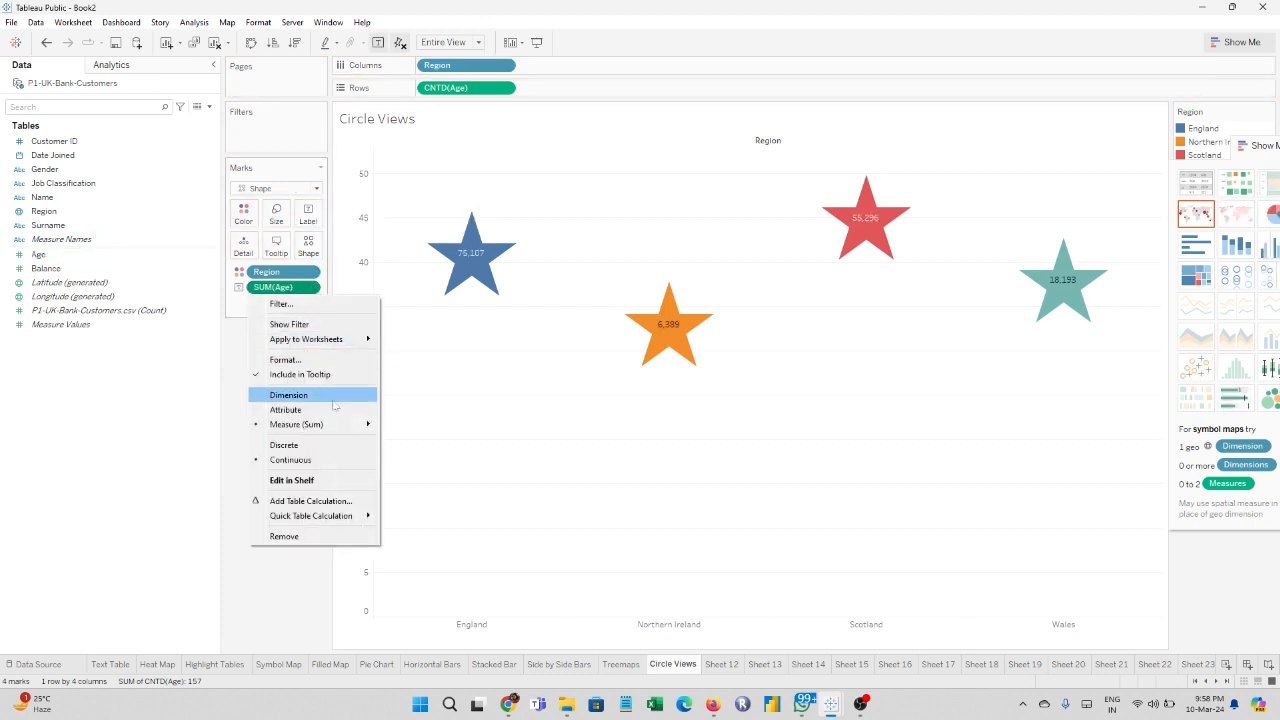
mouse_move(340, 425)
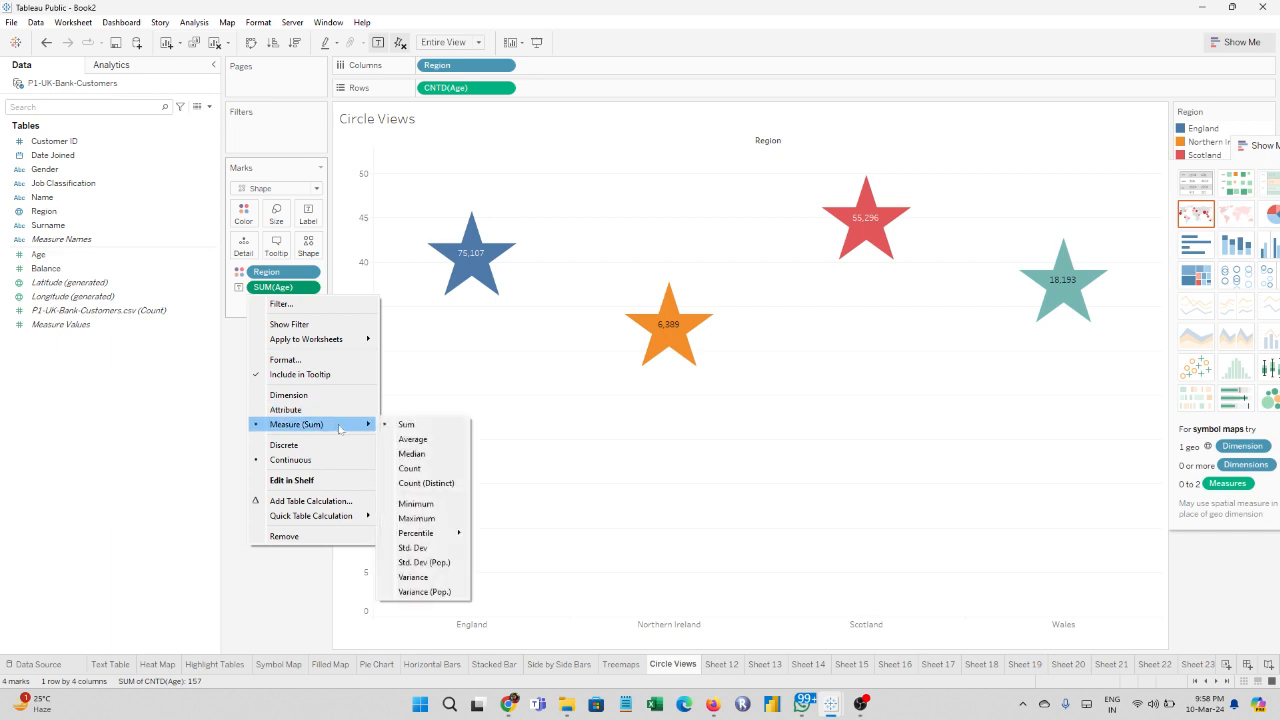
left_click(426, 483)
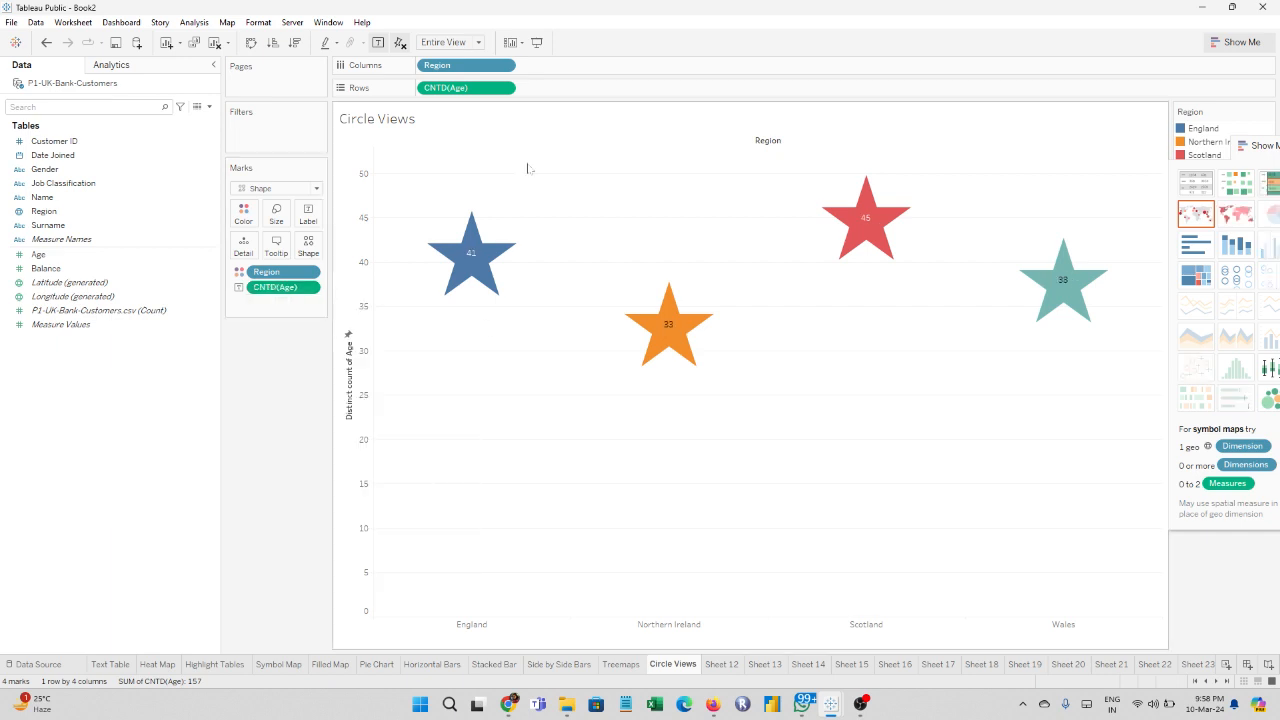
Step: Set the mark label font size to 20
left_click(310, 218)
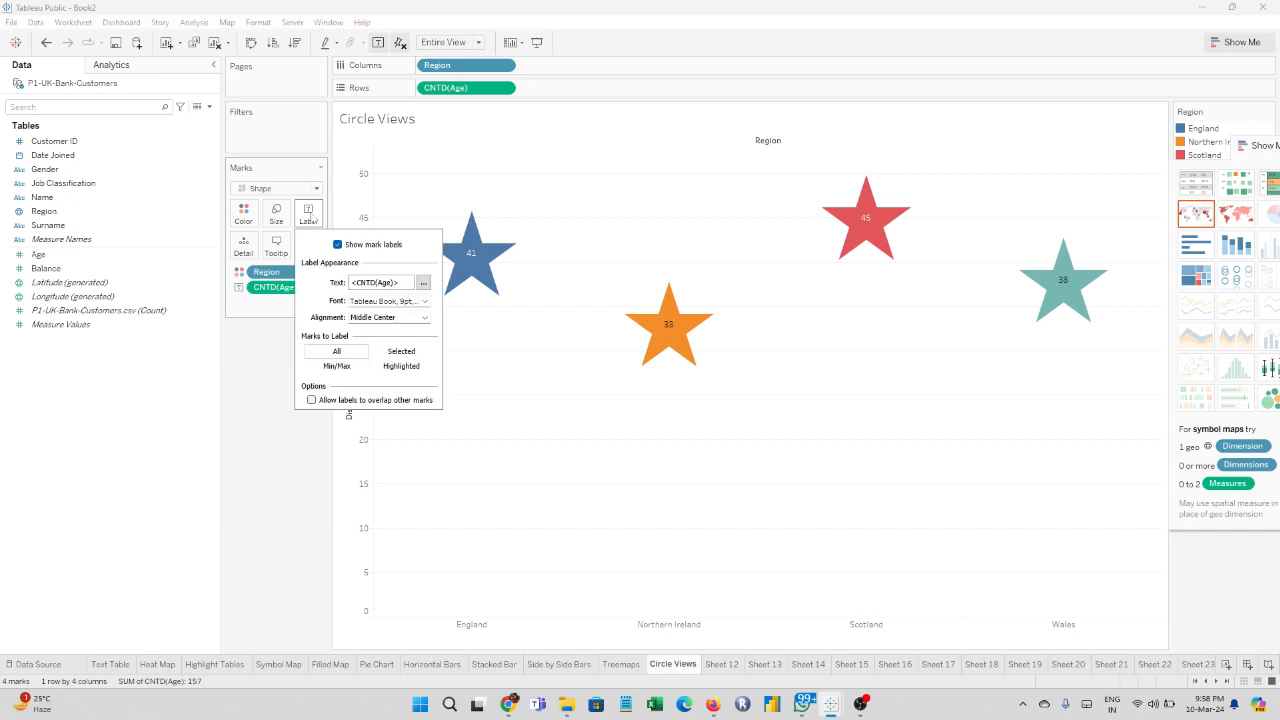
left_click(424, 301)
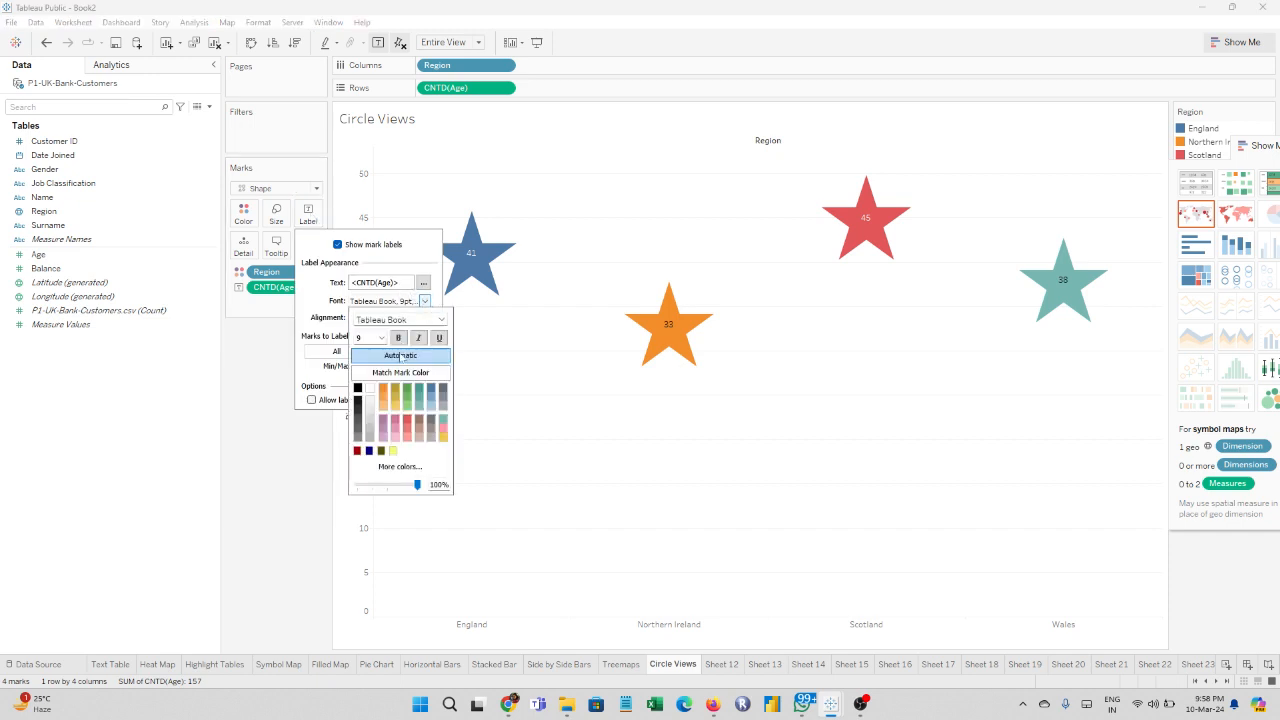
left_click(381, 337)
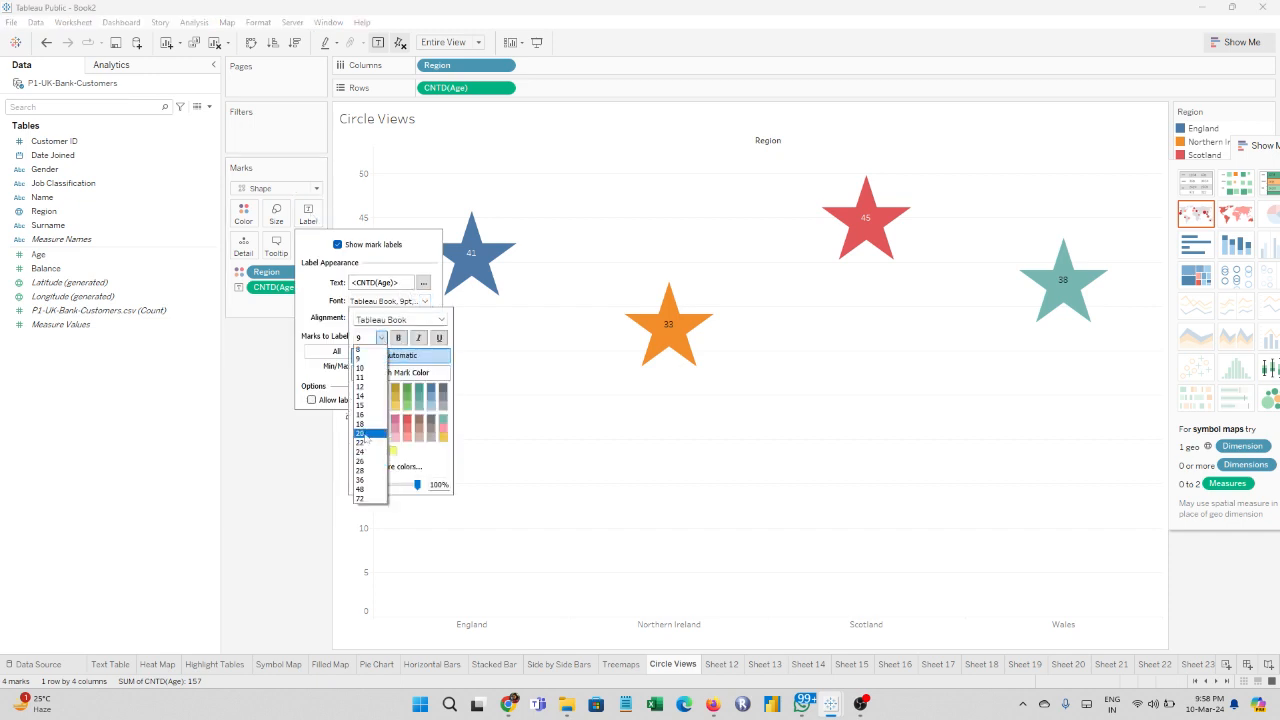
left_click(361, 432)
left_click(567, 441)
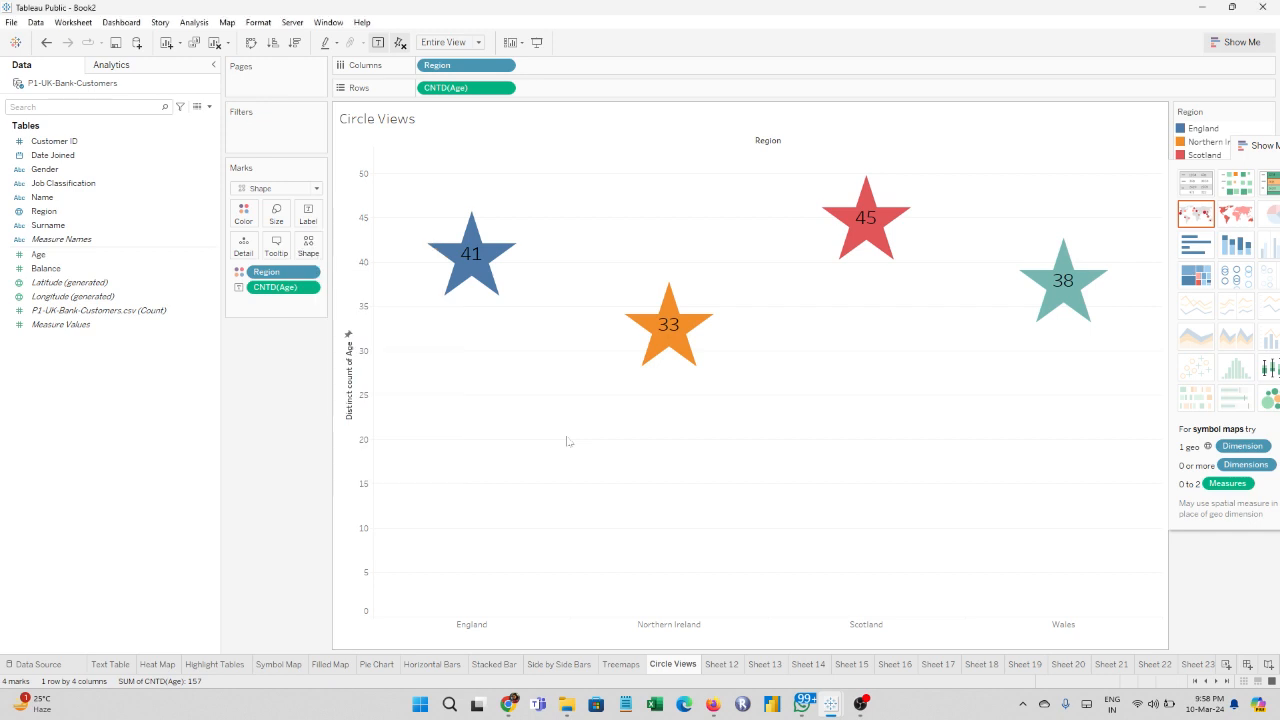
Step: Enlarge the star marks so the labels fit comfortably inside them
left_click(276, 212)
left_click(370, 248)
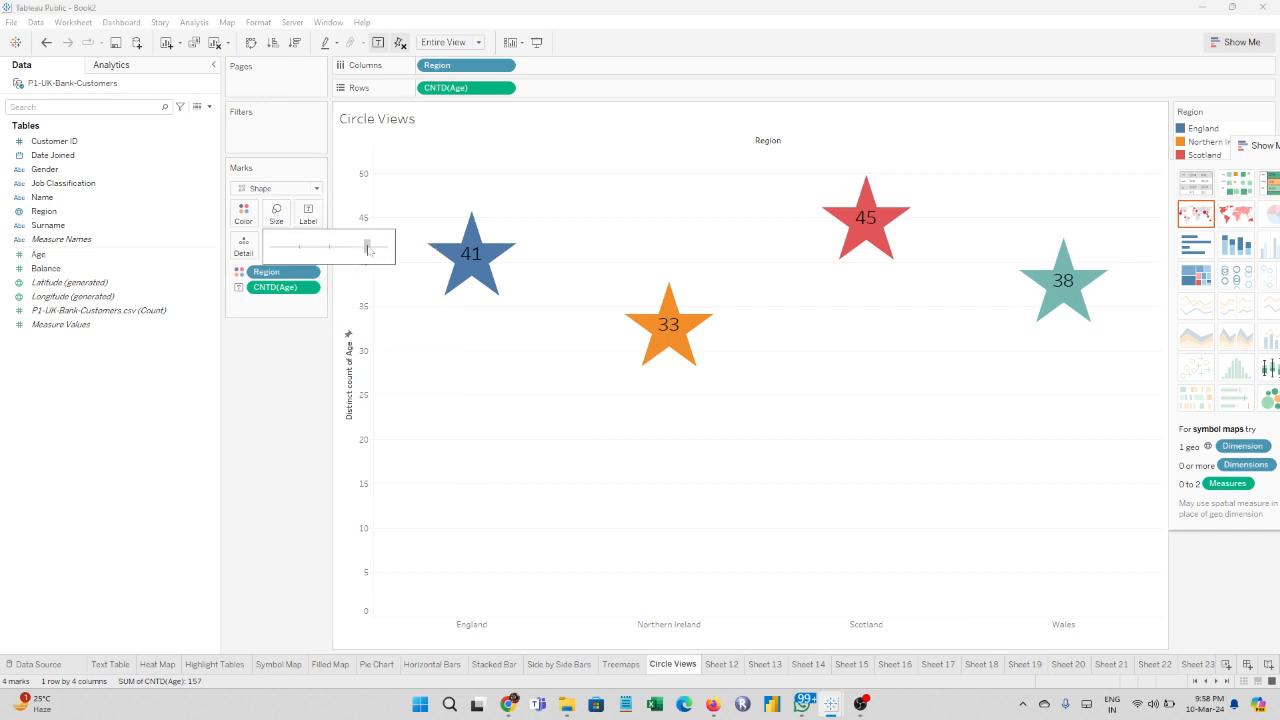
left_click(441, 381)
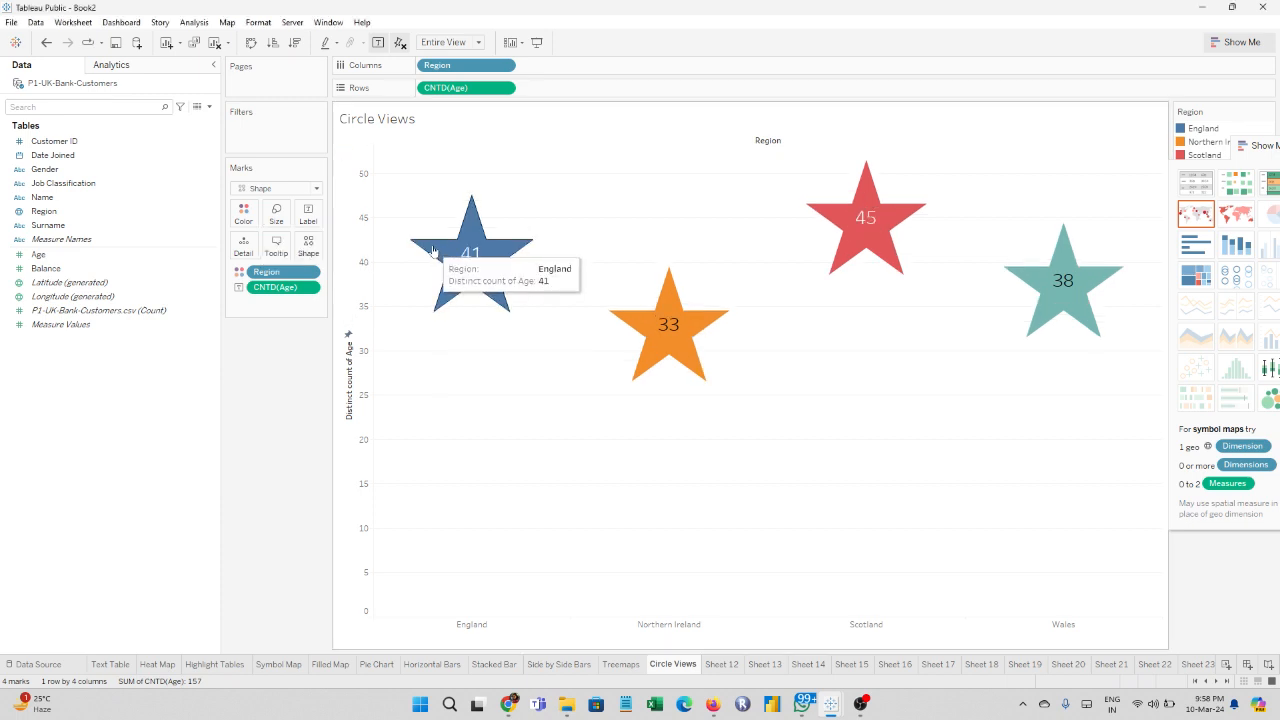
mouse_move(843, 233)
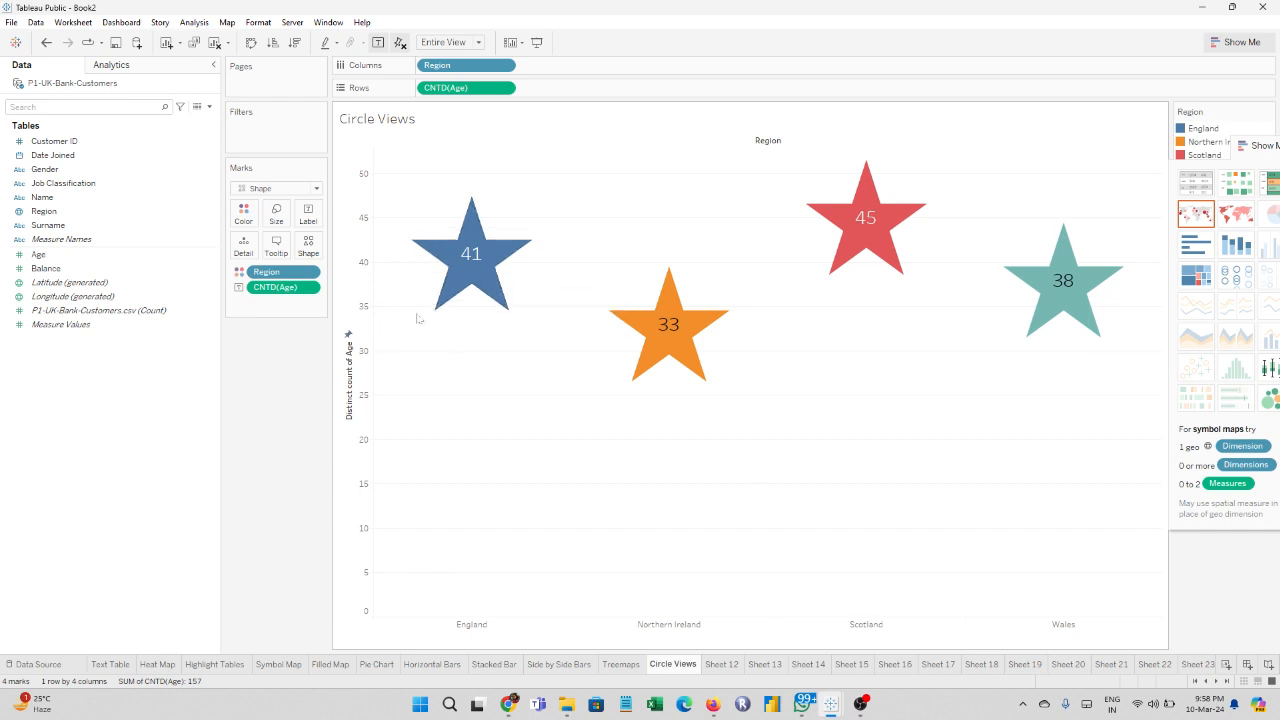
mouse_move(428, 298)
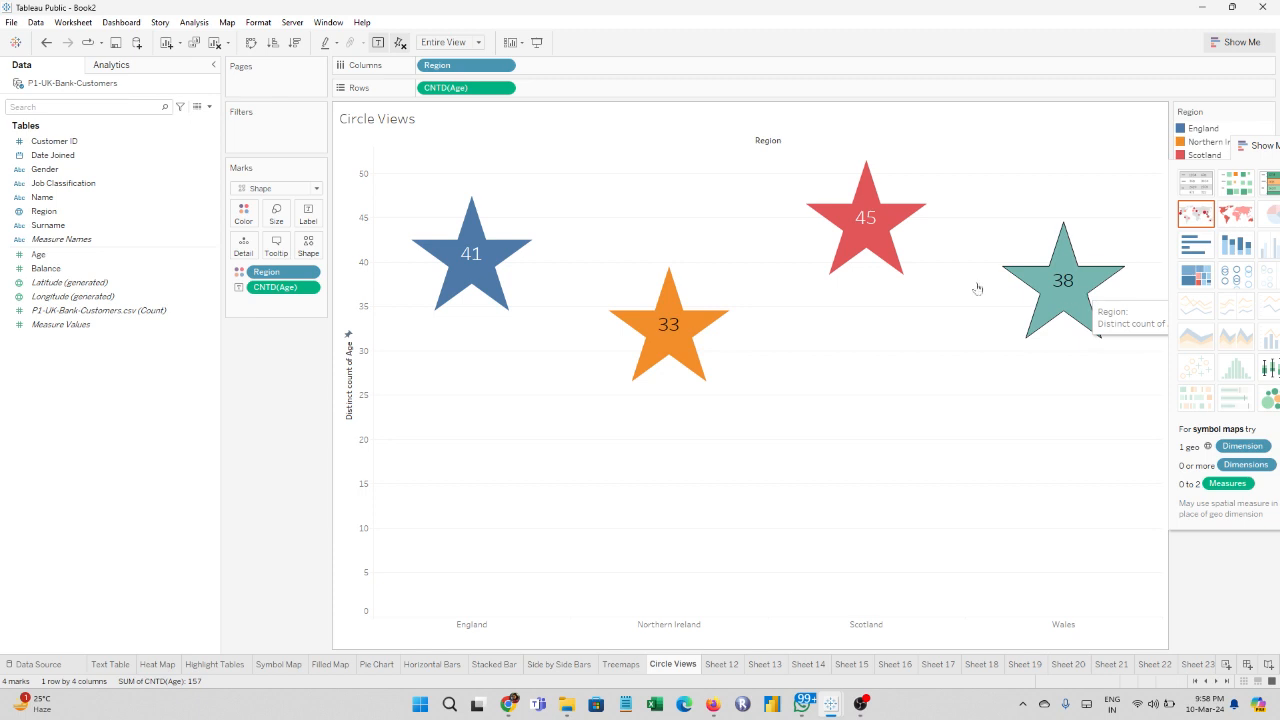
Step: Change the mark shape from stars to filled circles, trying the hollow circle first
left_click(308, 245)
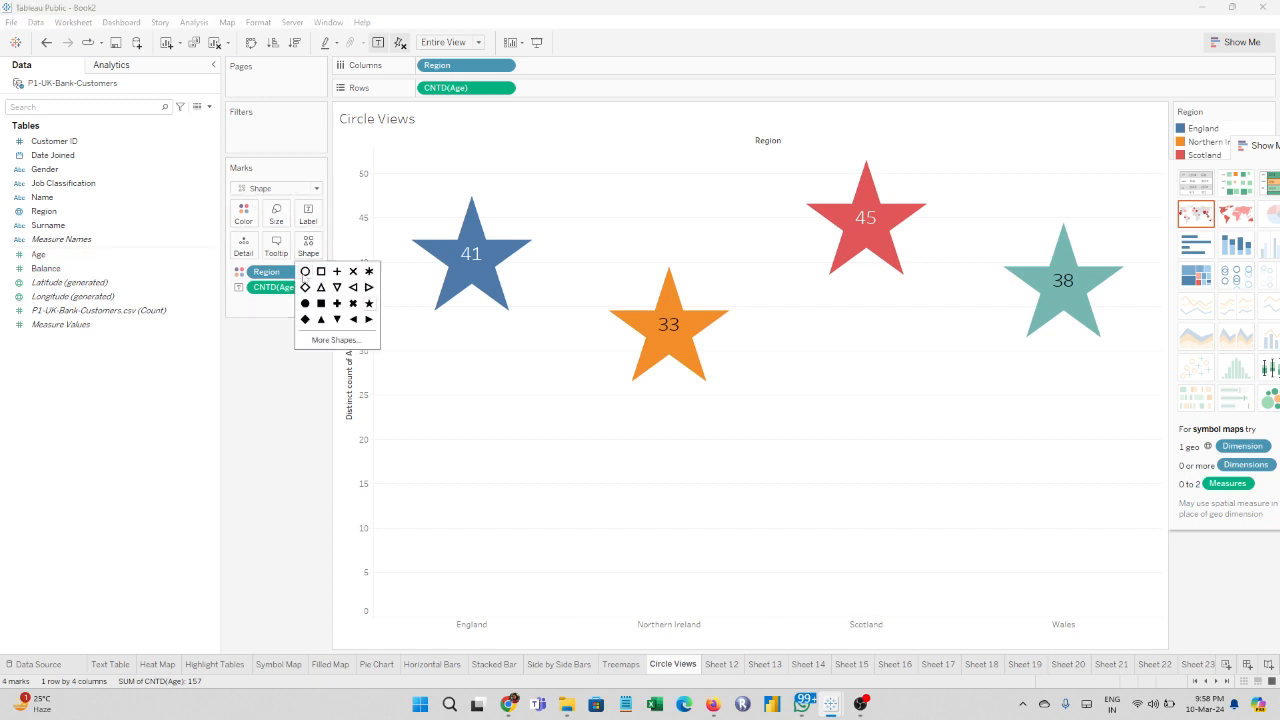
left_click(305, 272)
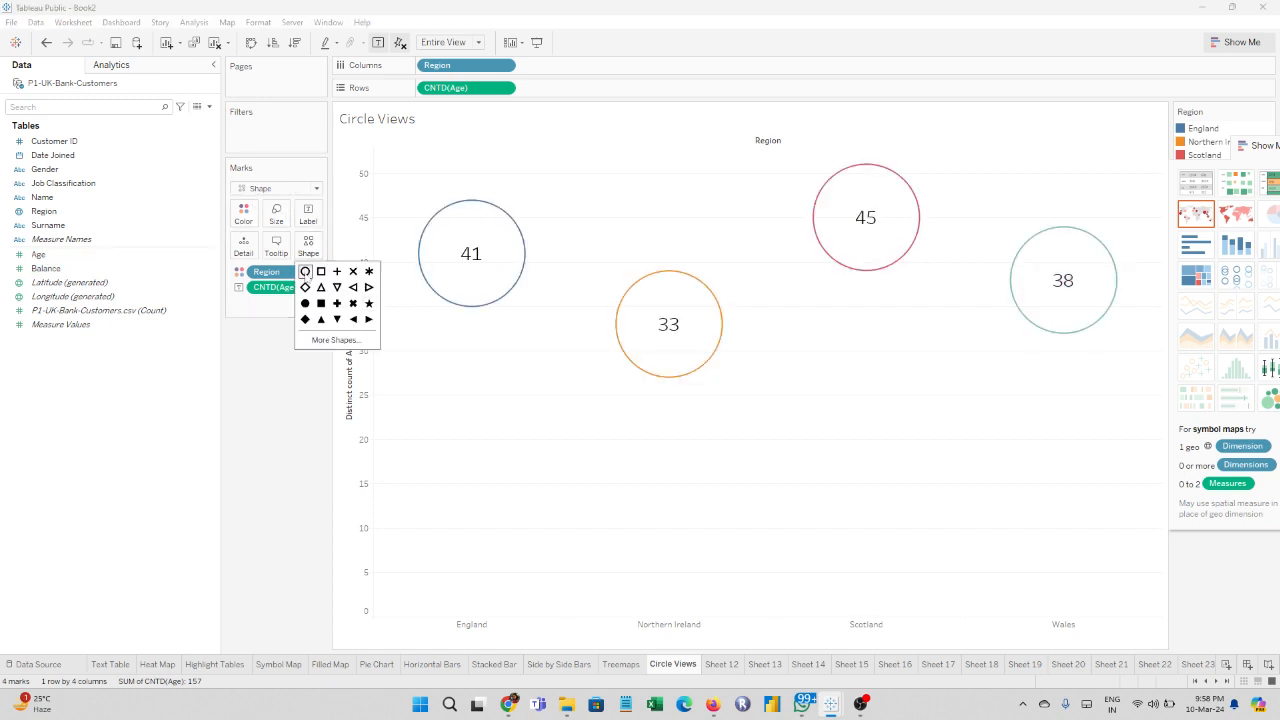
left_click(305, 303)
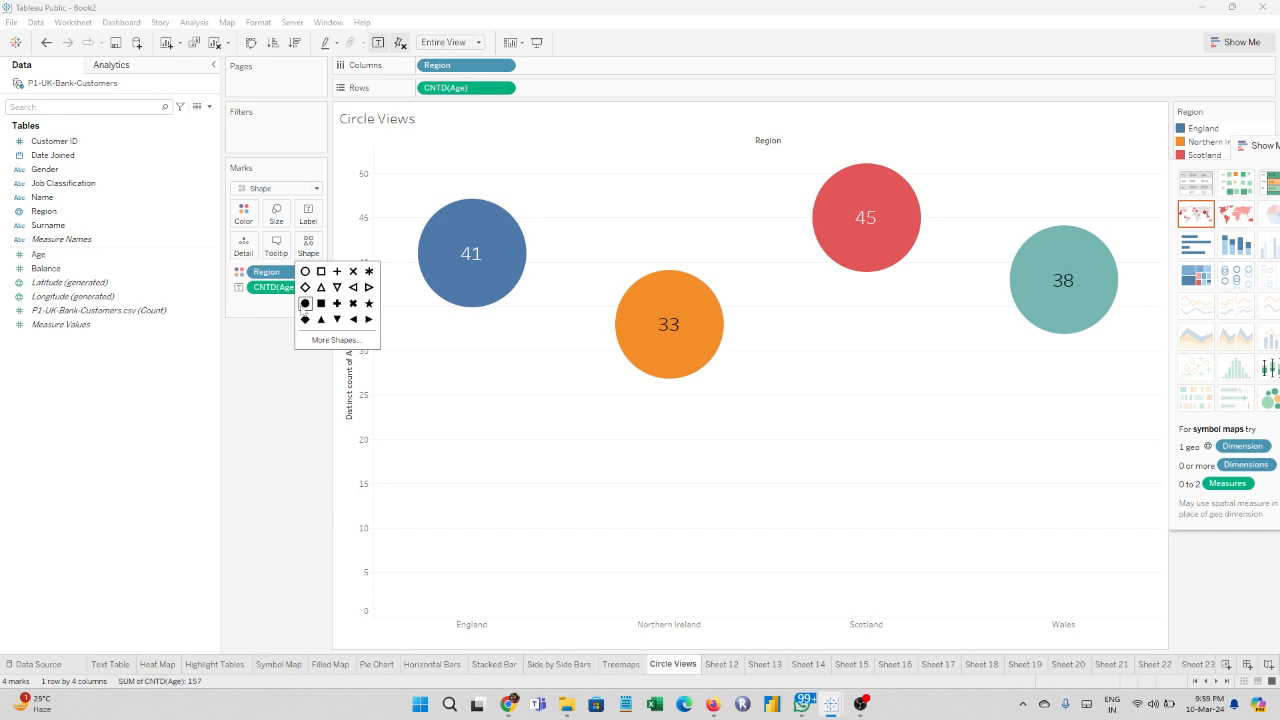
left_click(269, 402)
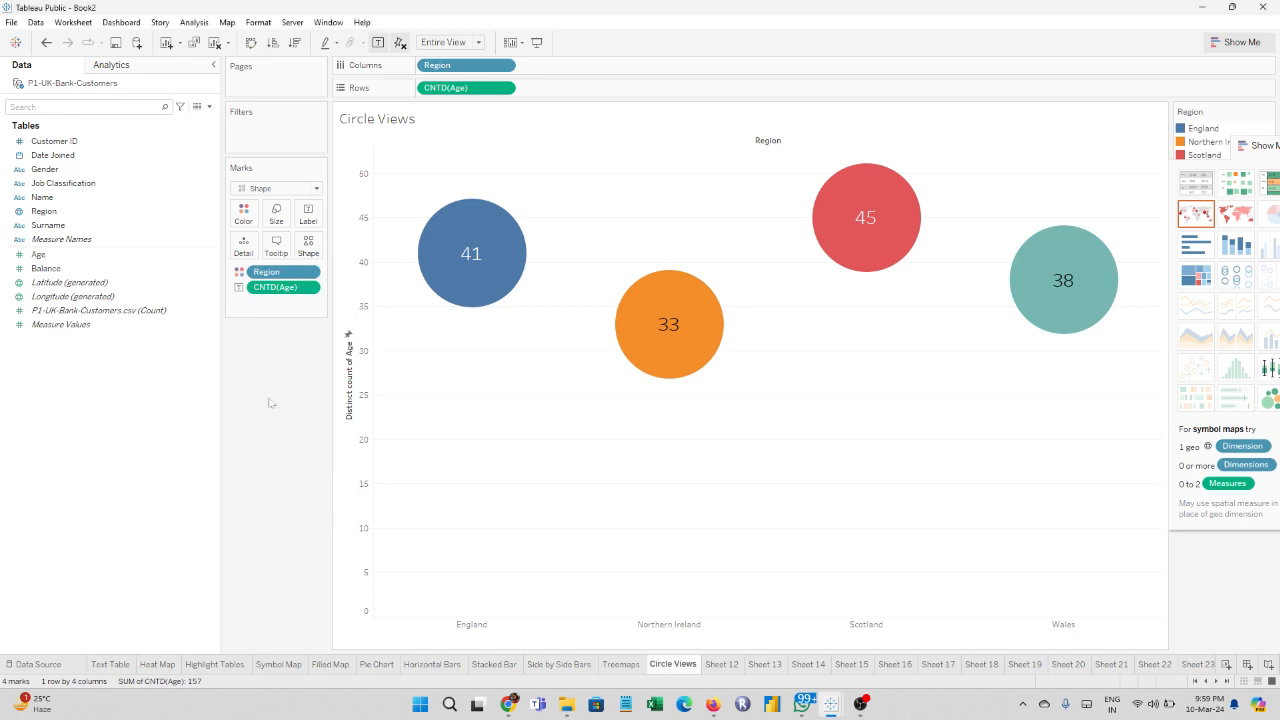
Step: Break the chart down by Gender, trying it on Rows before placing it after Region on Columns
left_click(100, 167)
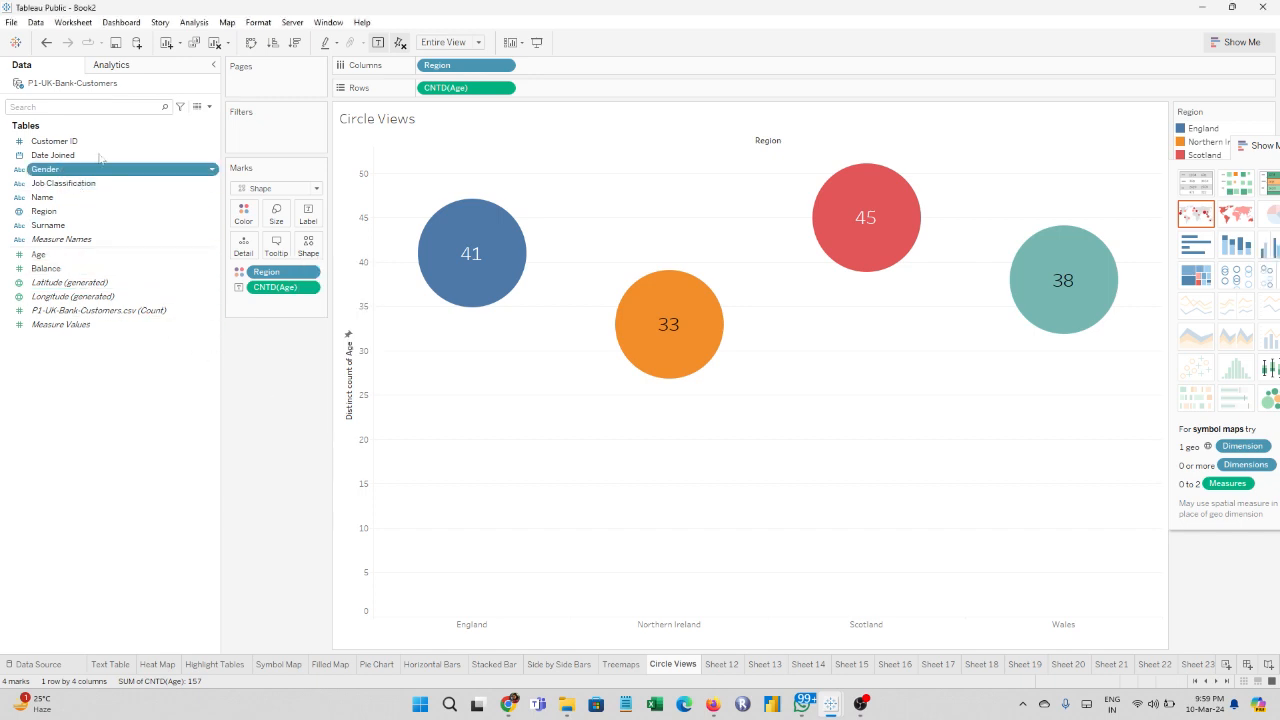
left_click_drag(100, 162, 584, 89)
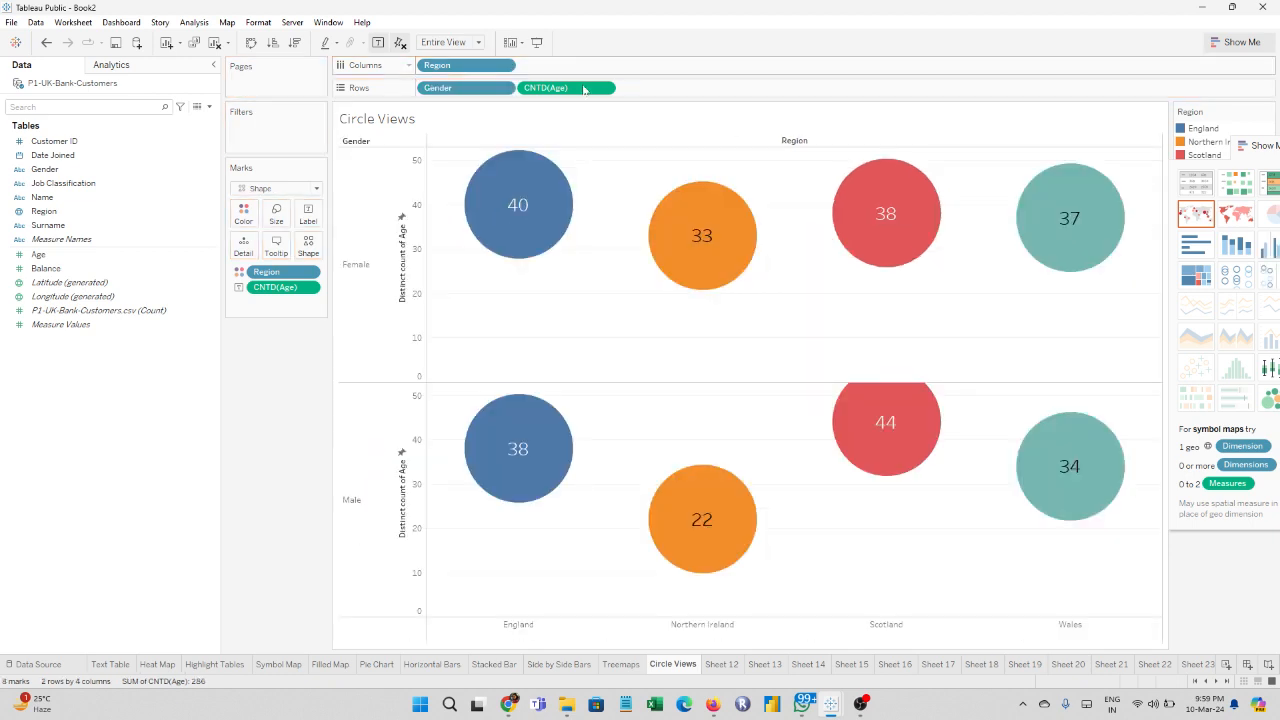
mouse_move(515, 203)
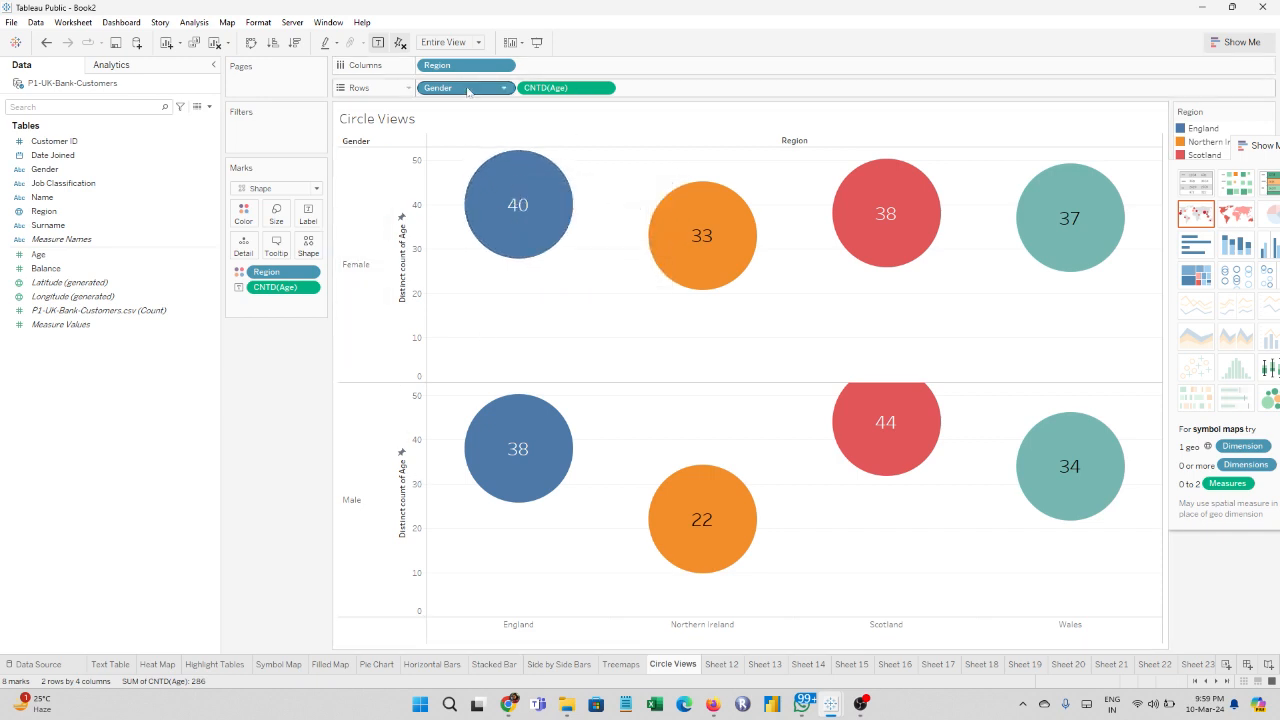
left_click_drag(440, 88, 597, 65)
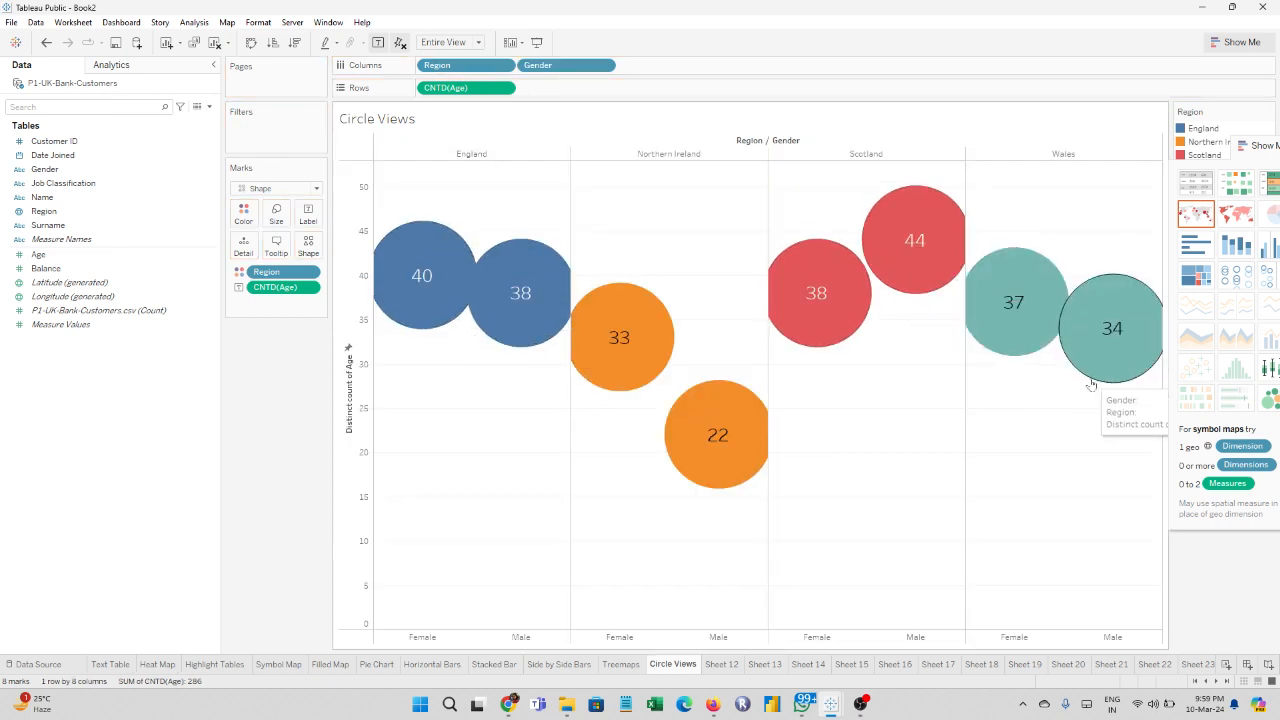
Step: Add Job Classification to Rows ahead of the distinct Age count, and shrink the circles to stop them overlapping
left_click_drag(42, 197, 614, 97)
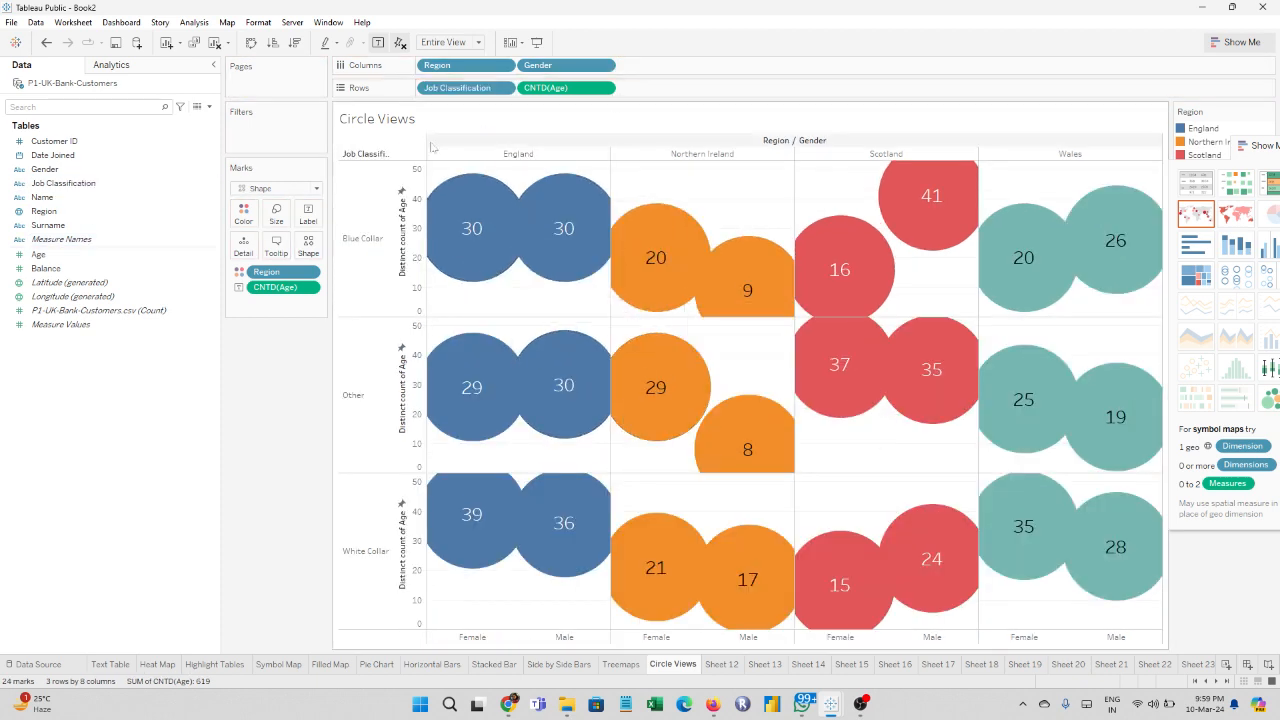
left_click(276, 213)
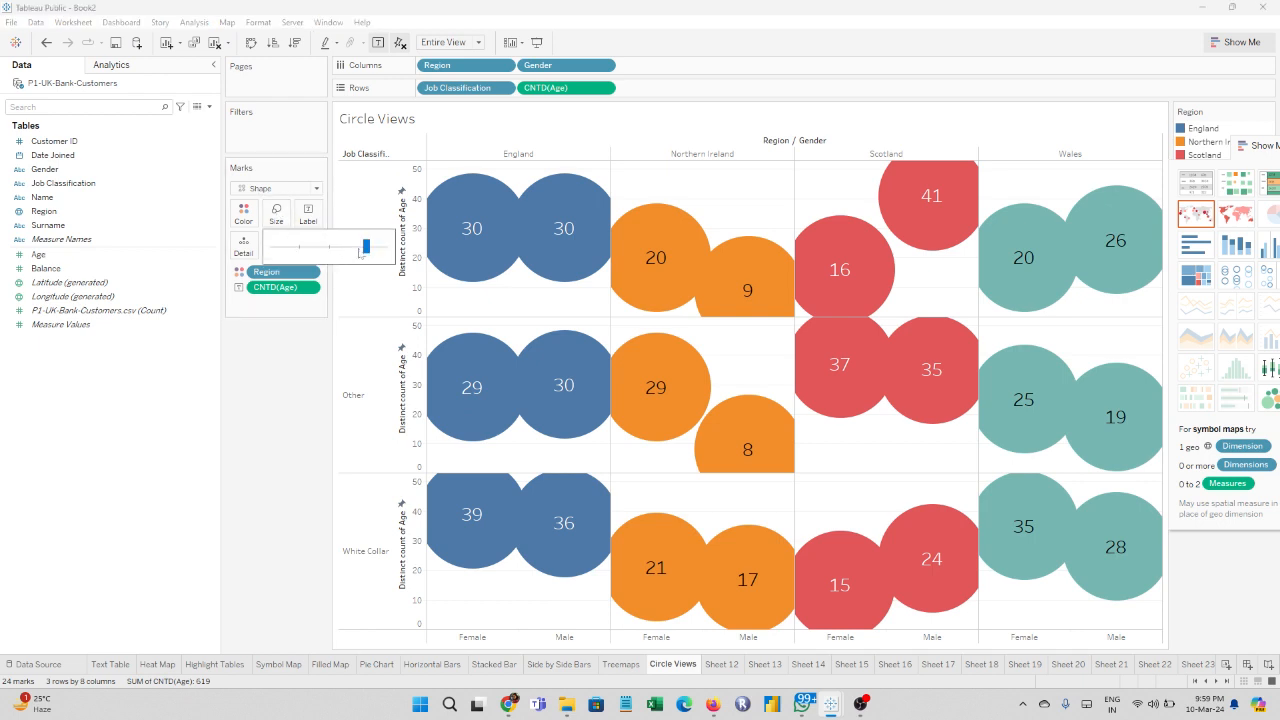
left_click_drag(359, 249, 340, 248)
left_click(253, 497)
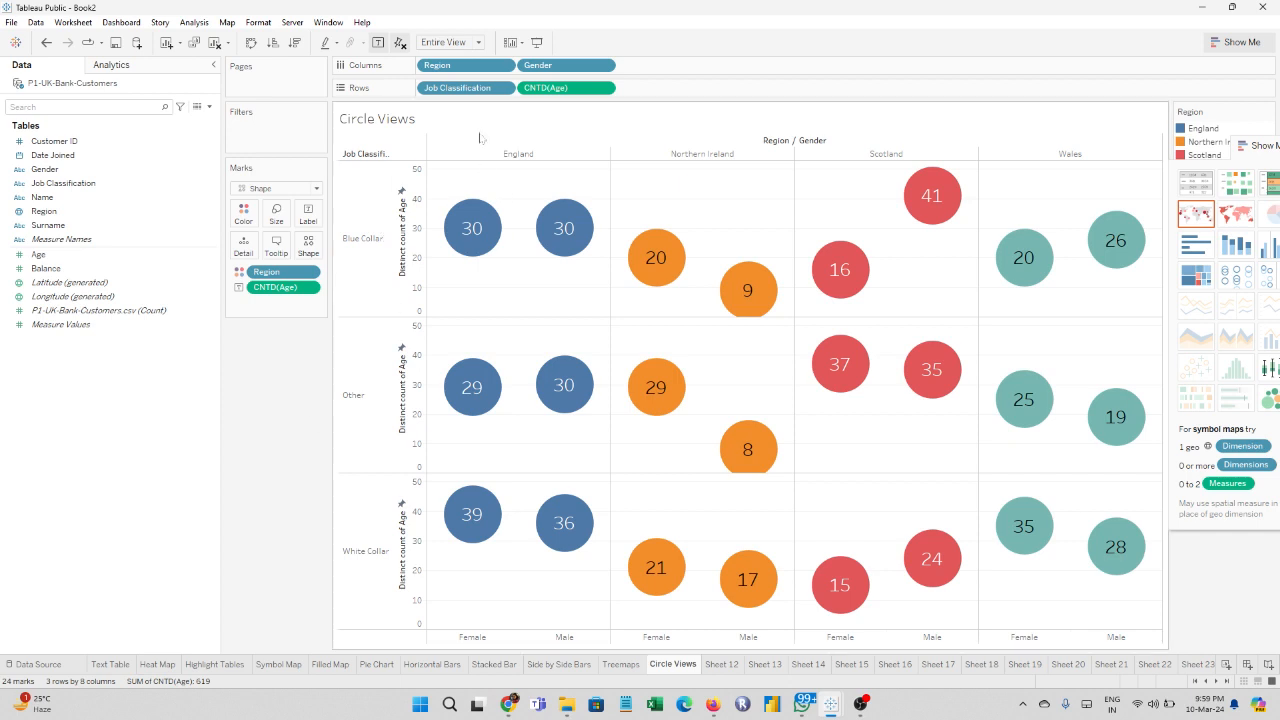
Step: Try Gender ahead of Region on Columns, and return to the order with Region first
left_click_drag(462, 66, 675, 66)
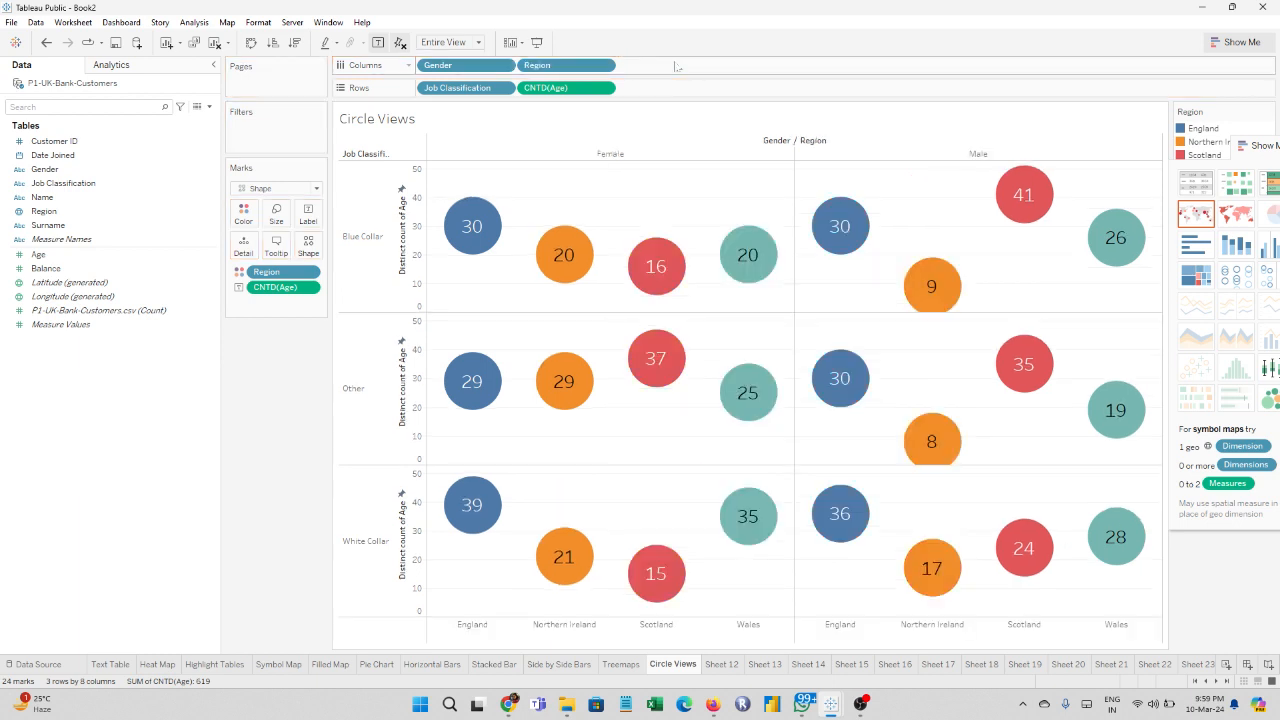
left_click_drag(474, 72, 731, 66)
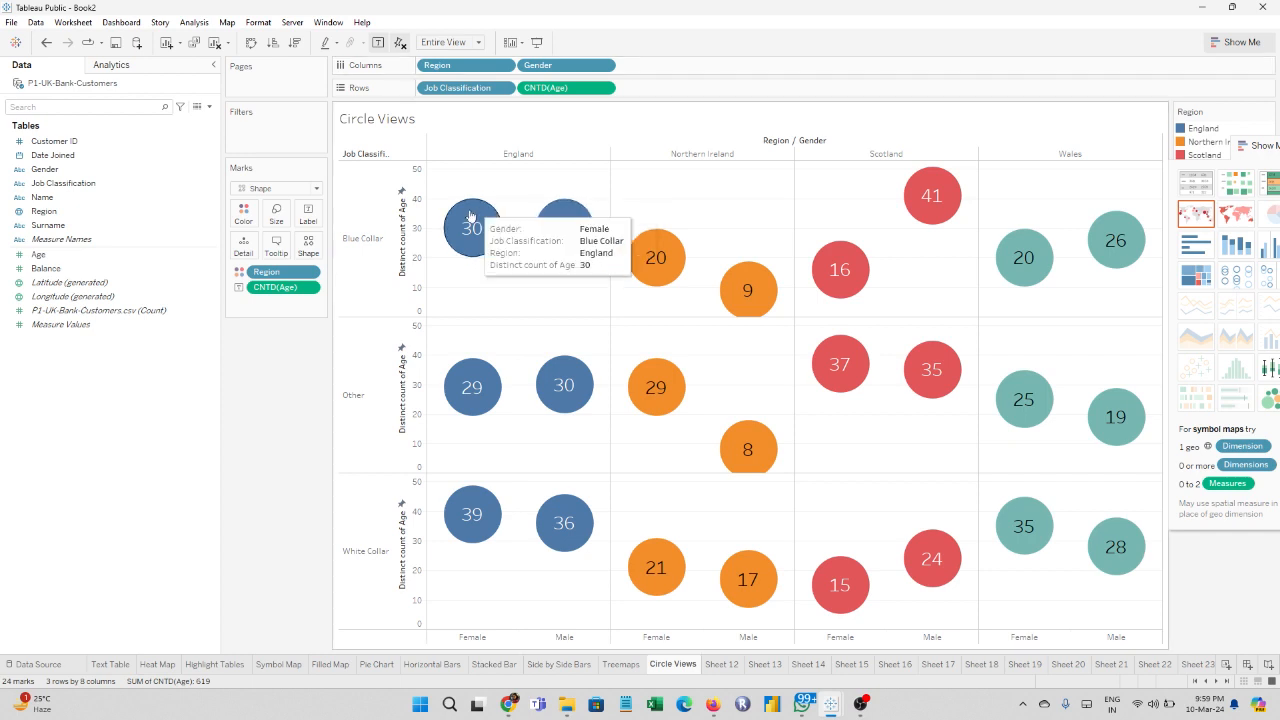
mouse_move(591, 226)
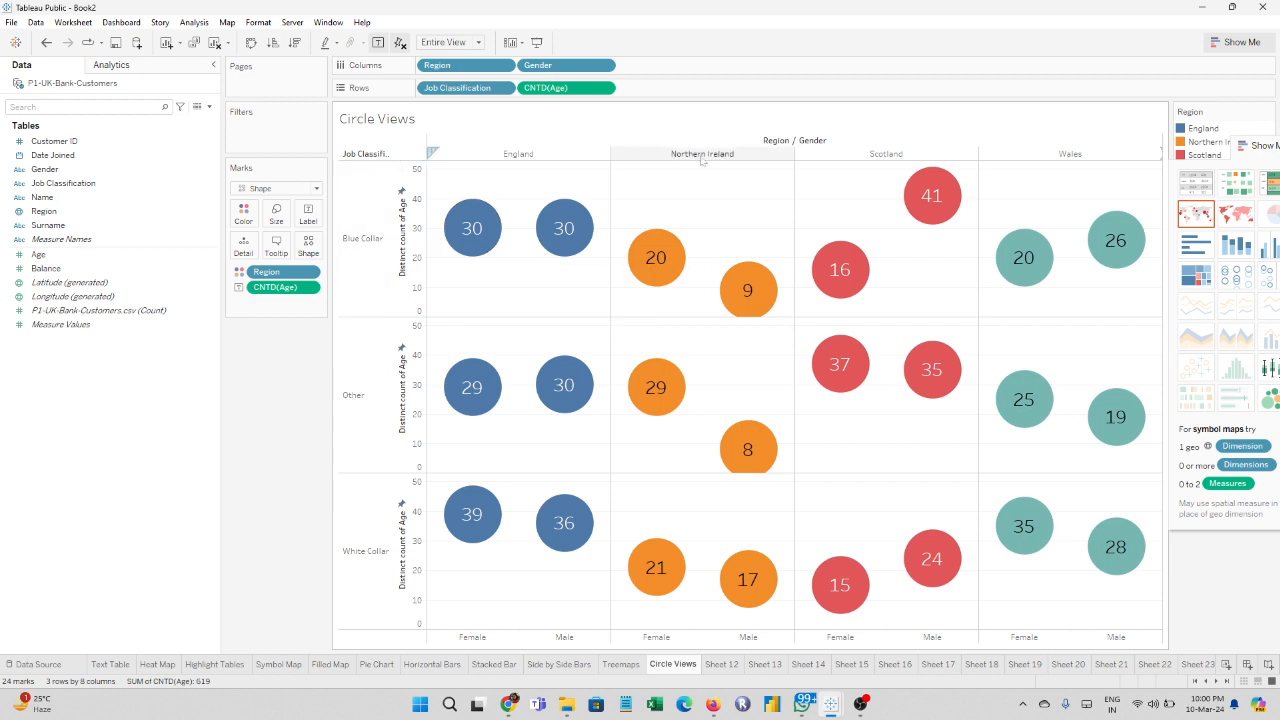
mouse_move(659, 247)
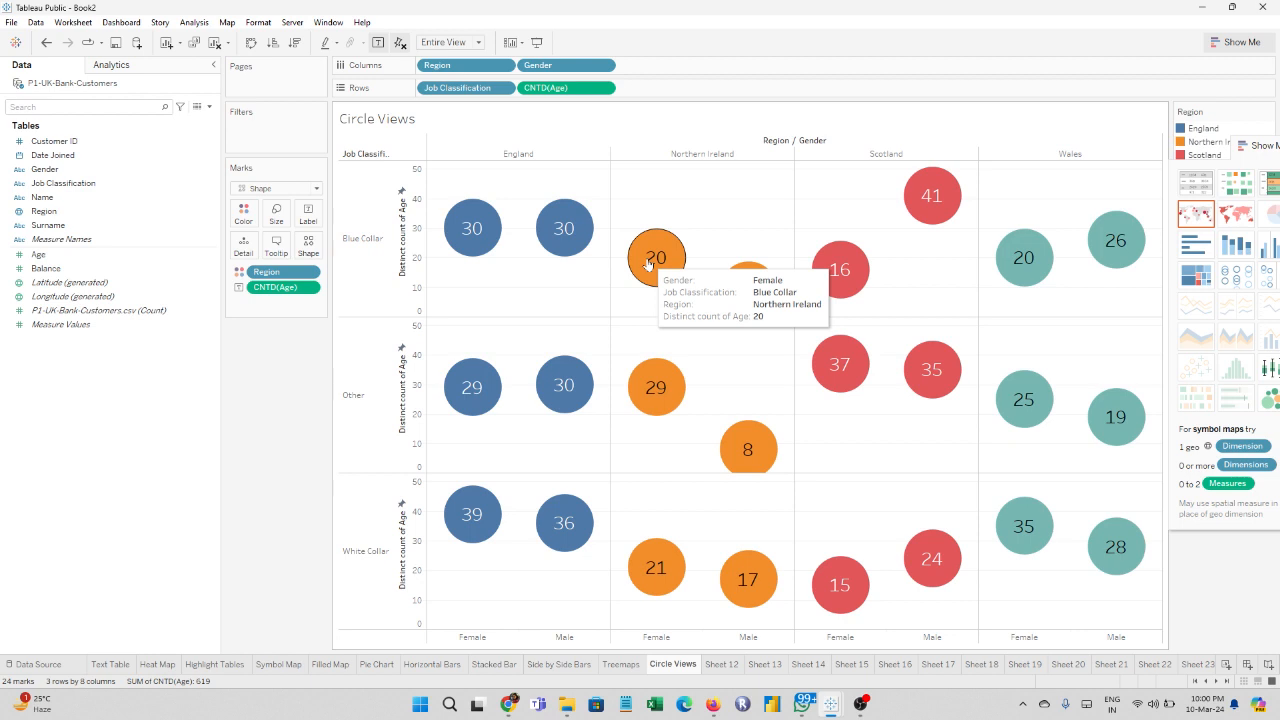
mouse_move(750, 291)
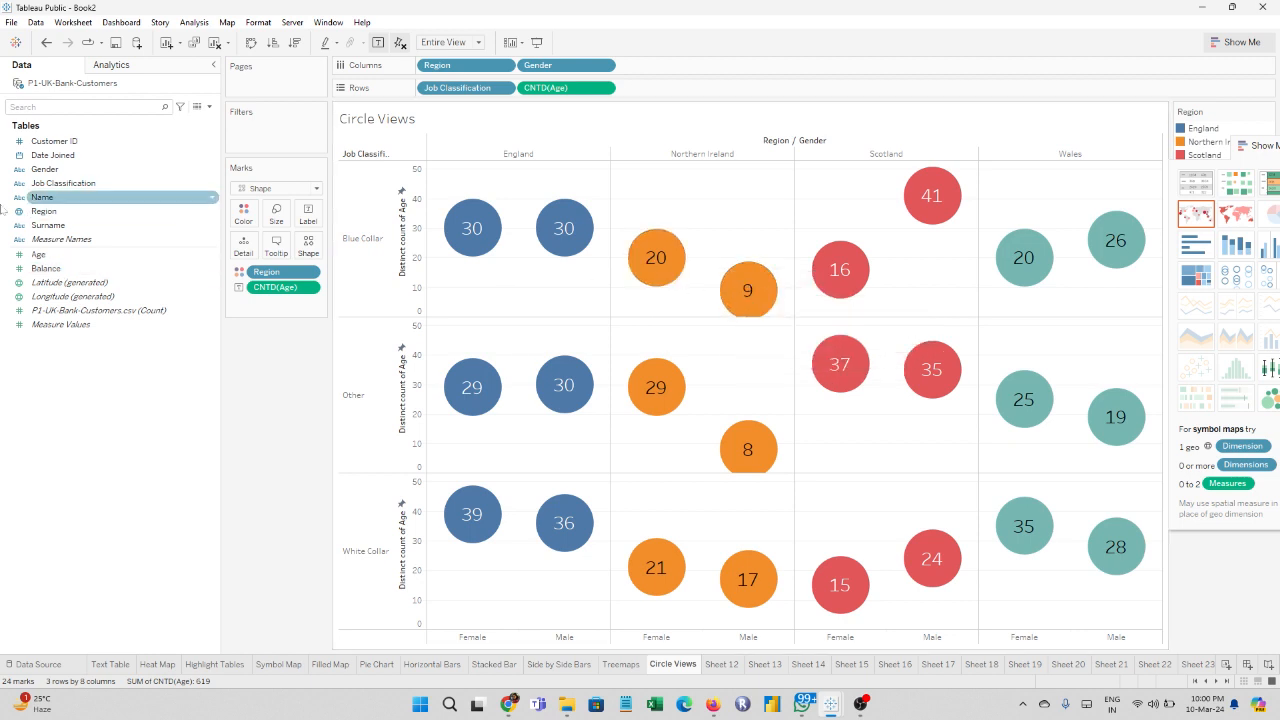
Step: Color the circles by Gender instead of Region
left_click_drag(40, 168, 240, 212)
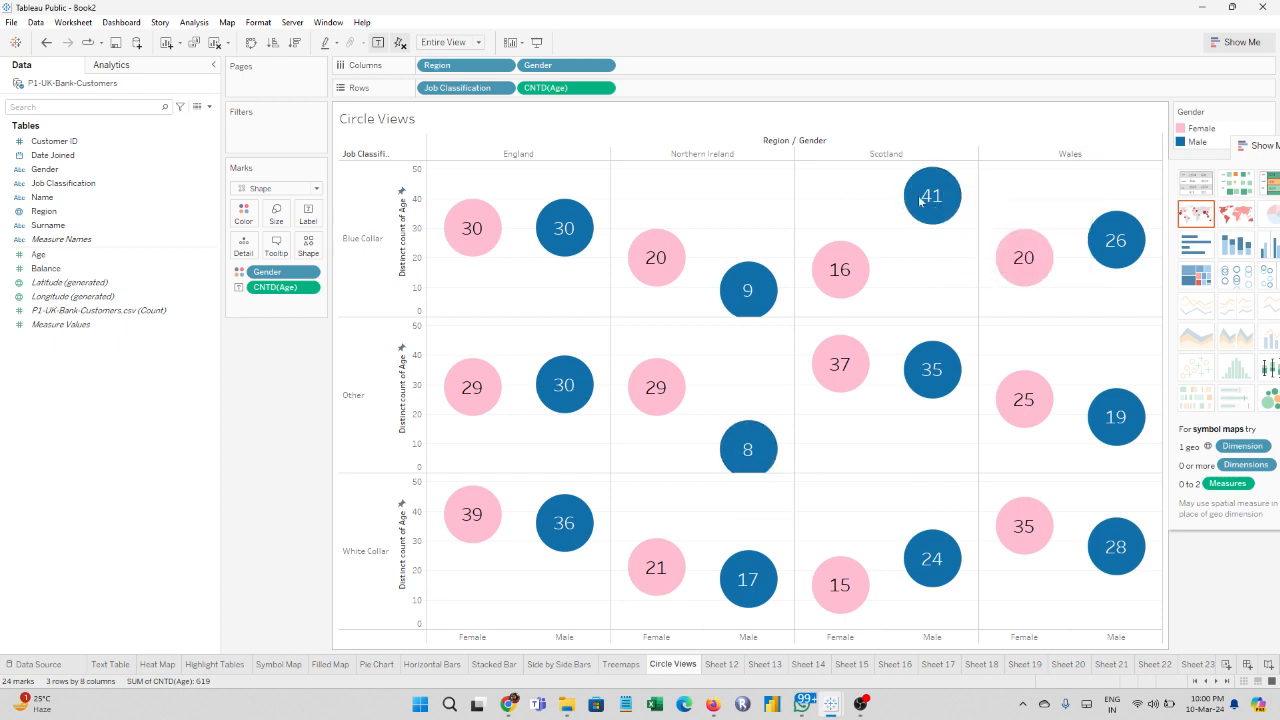
mouse_move(927, 204)
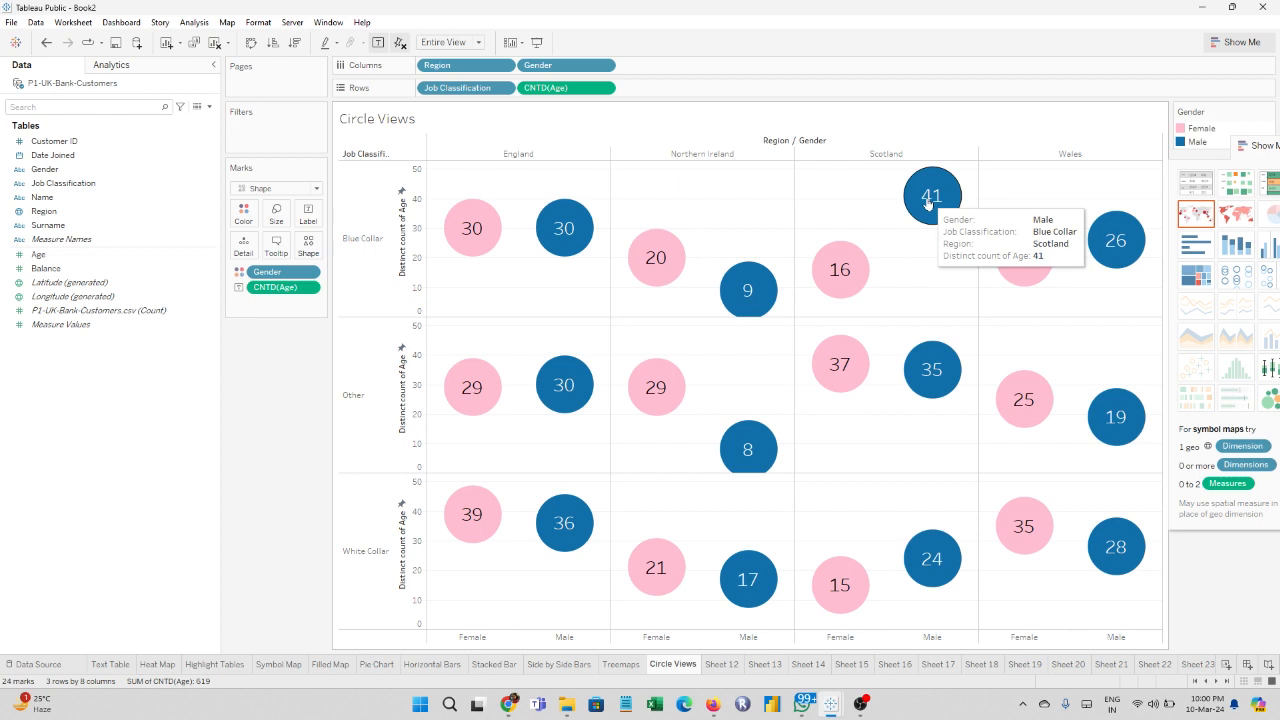
mouse_move(854, 283)
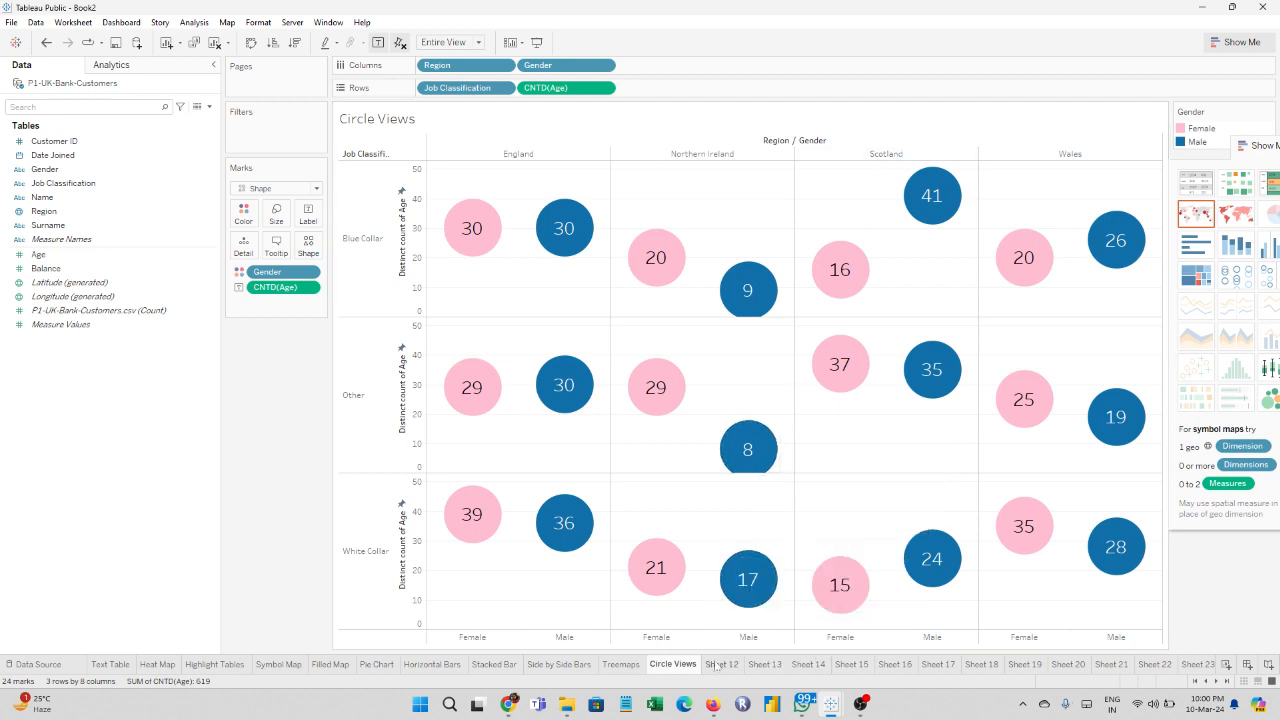
Step: Open Sheet 12 and rename it "Side by Side Circles"
mouse_move(715, 670)
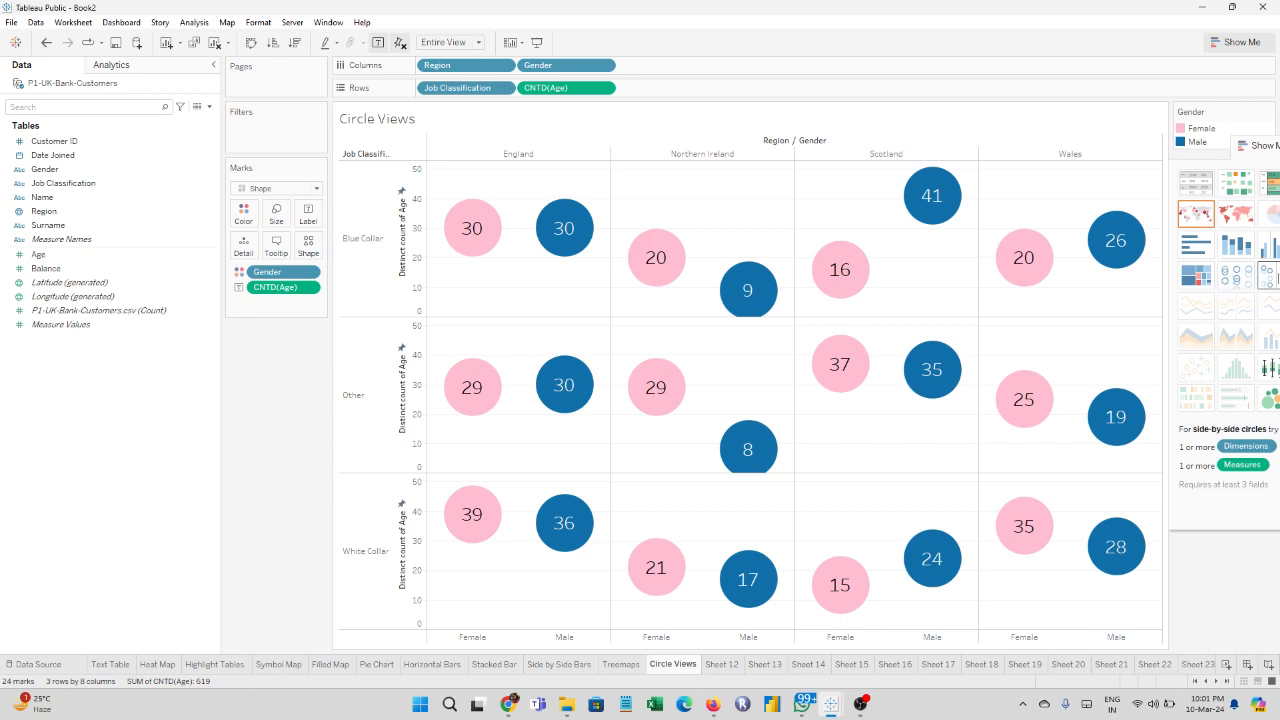
double_click(735, 668)
type("A")
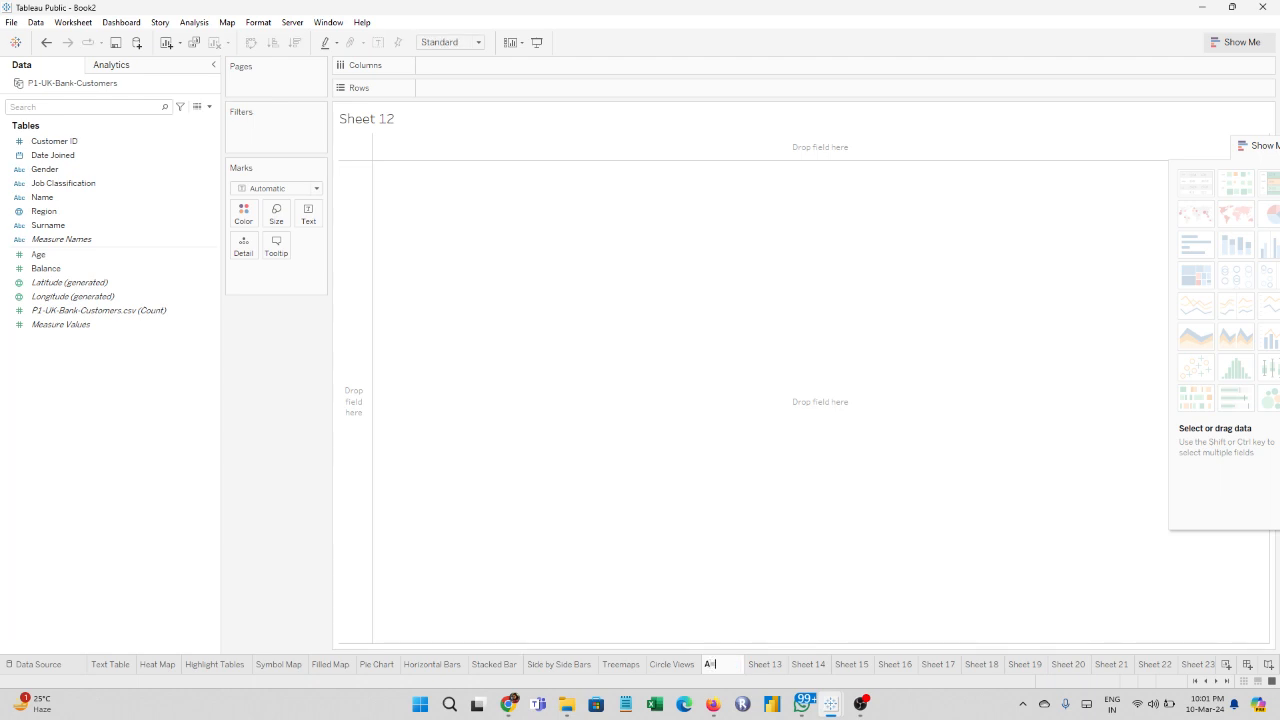
key("BackSpace")
type("Side by Side Circles")
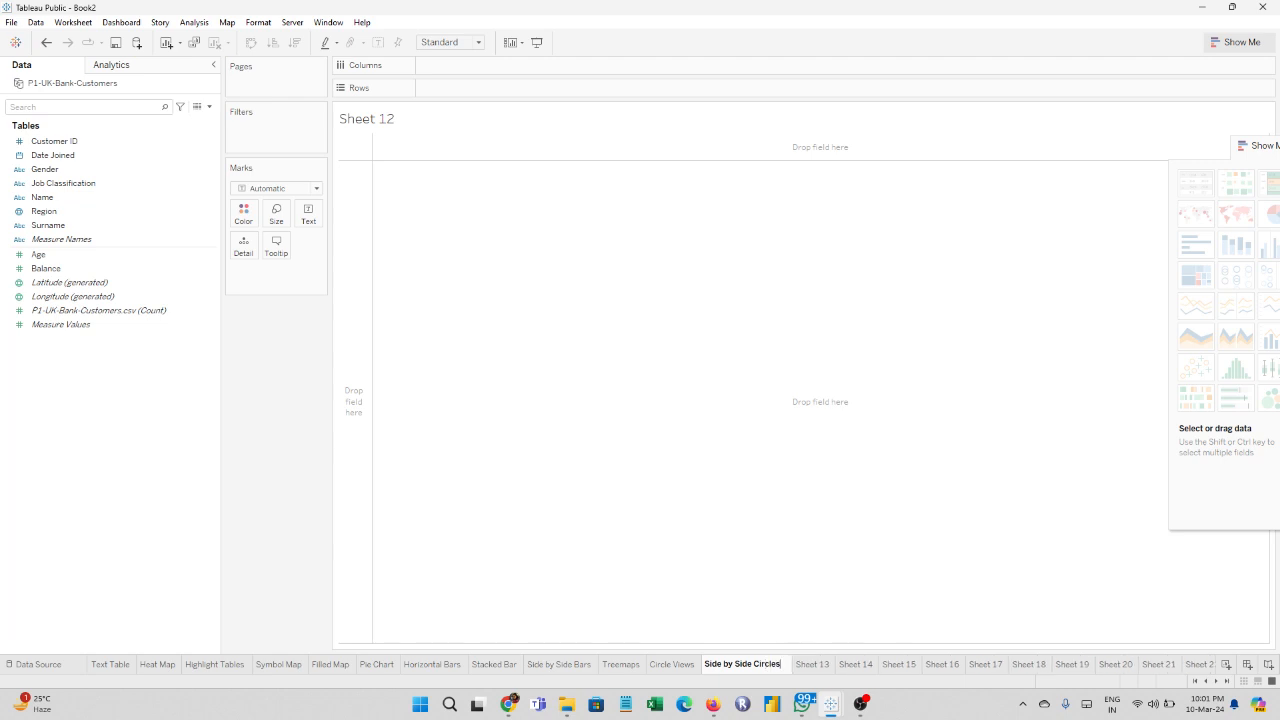
left_click(743, 599)
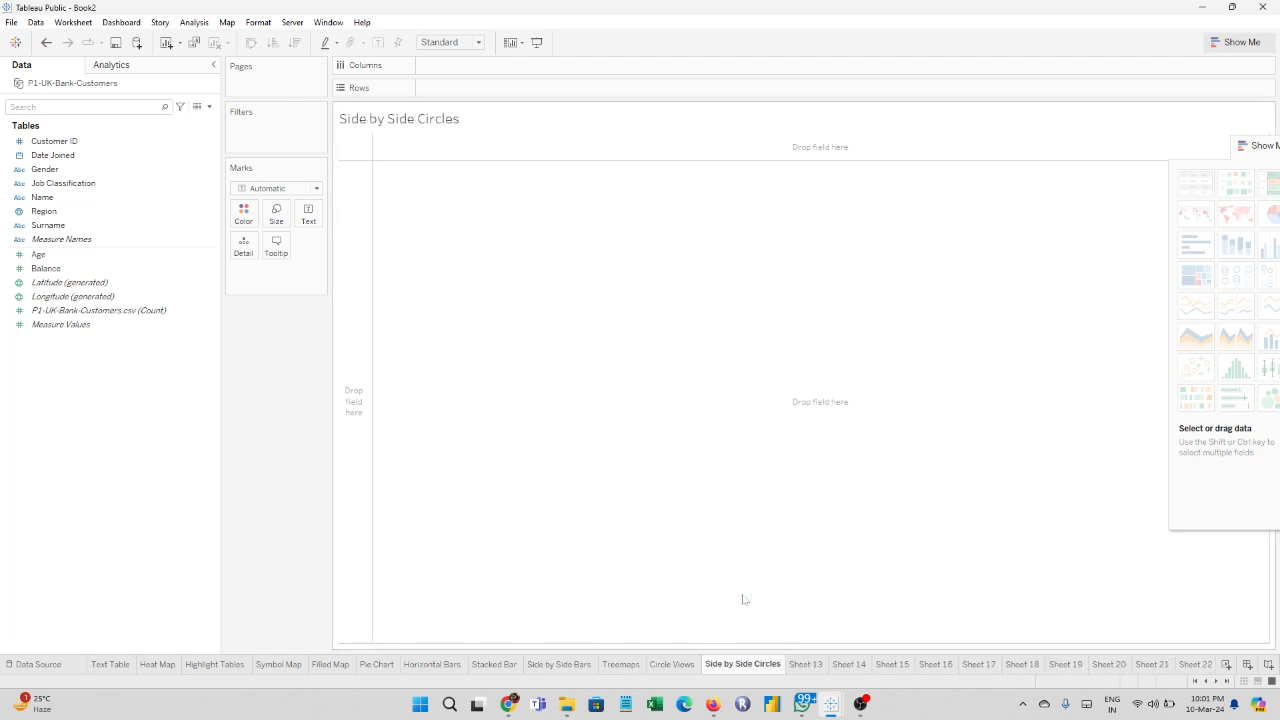
Step: Place Job Classification on Rows and add the summed Balance as the table's text values
mouse_move(1277, 279)
left_click(83, 186)
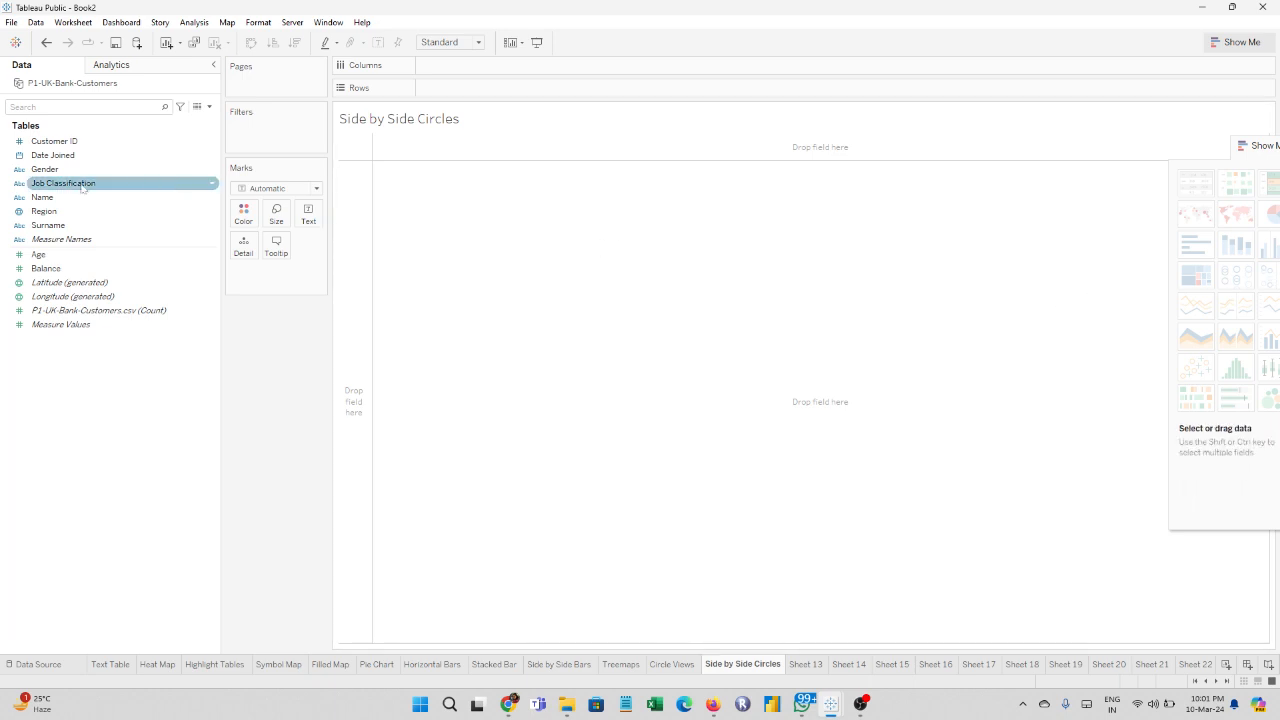
left_click(83, 186)
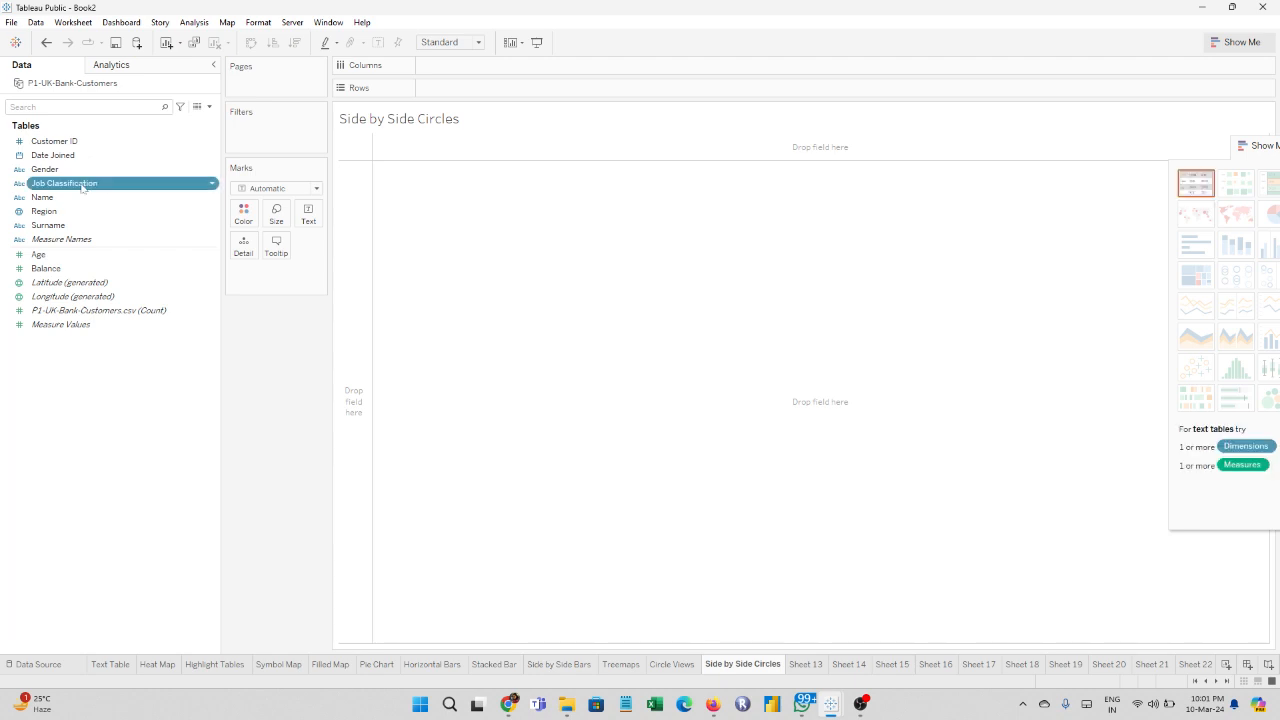
left_click_drag(83, 186, 490, 91)
left_click(83, 212)
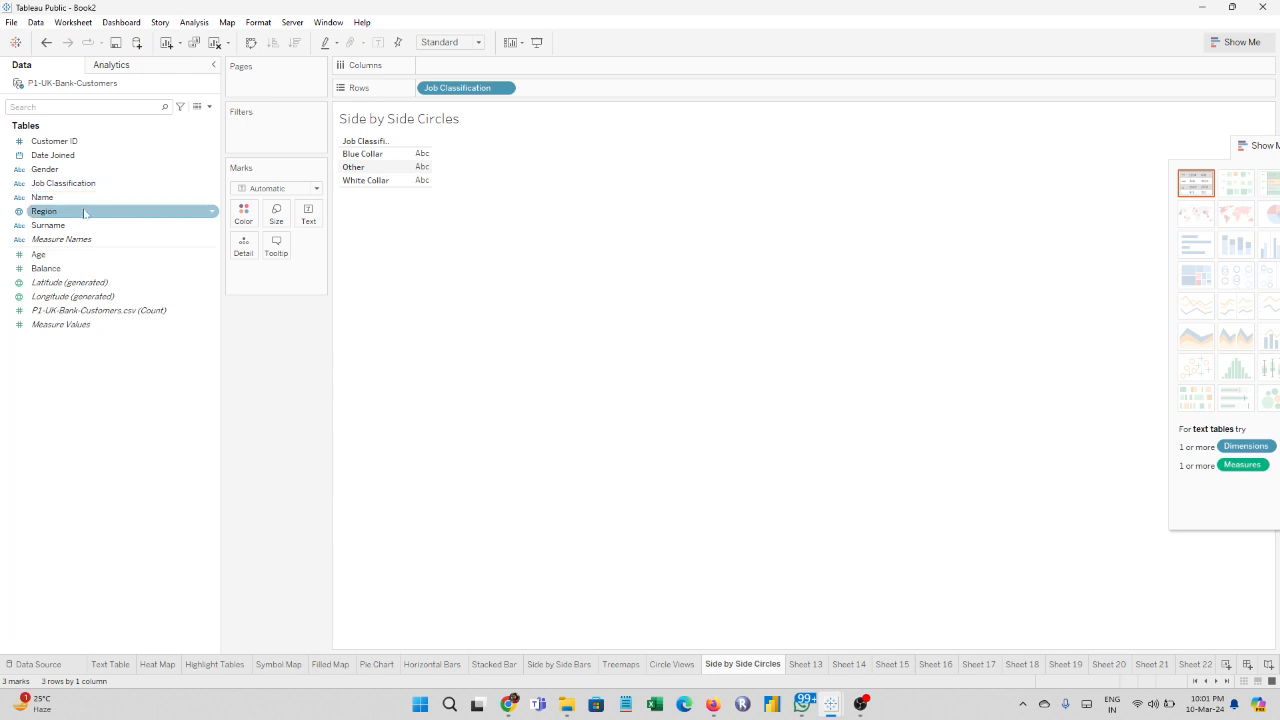
left_click(43, 254)
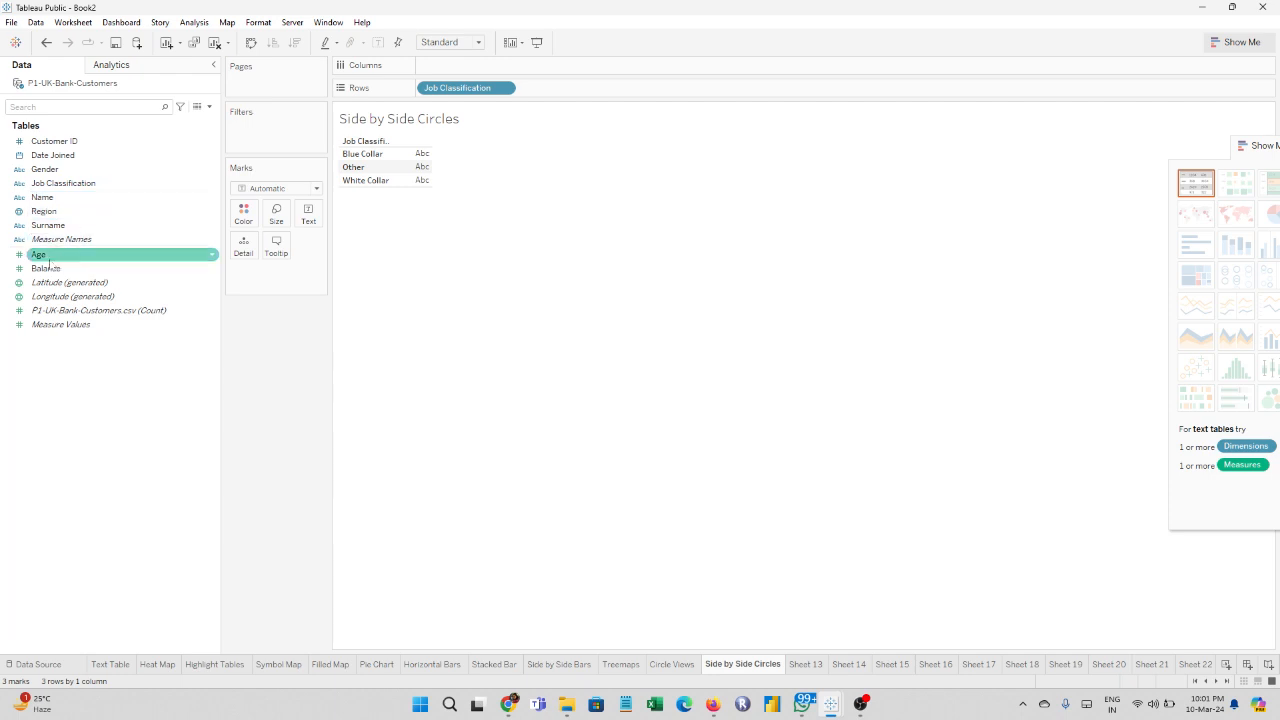
left_click(45, 268)
left_click_drag(45, 268, 410, 172)
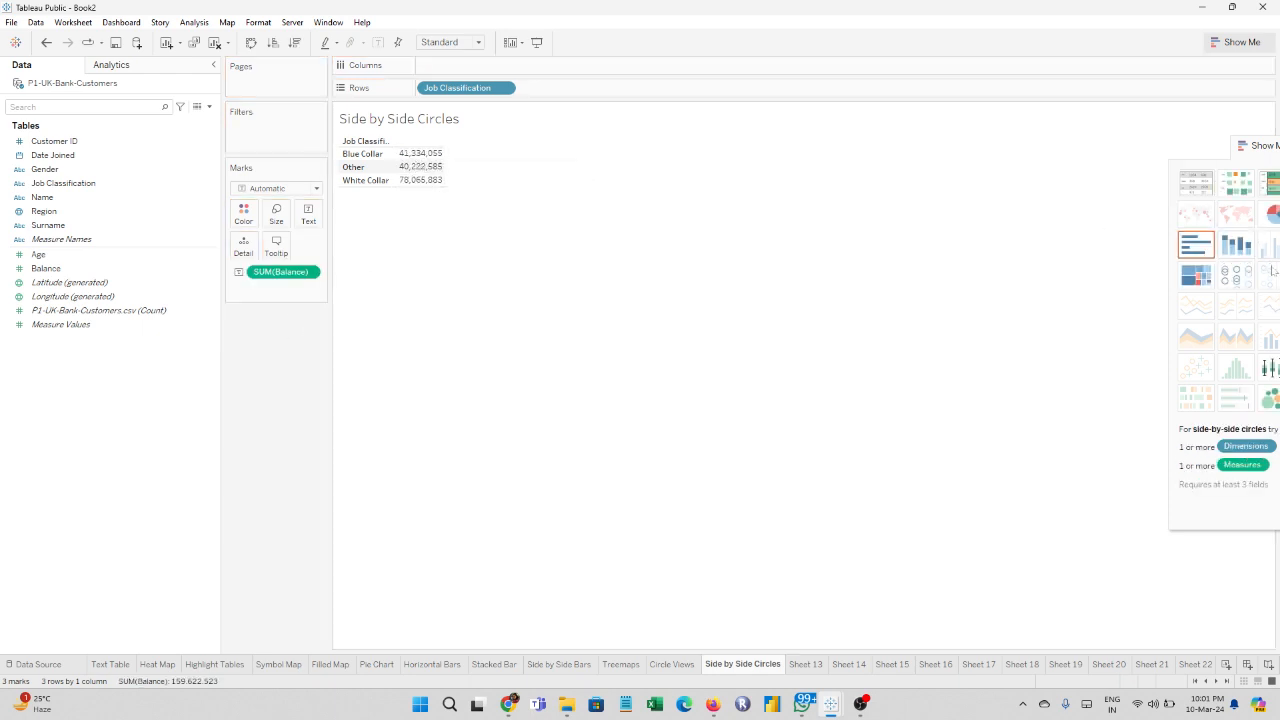
Step: Add Region to Columns and convert the table into a side-by-side circles chart
left_click_drag(1253, 152, 1066, 203)
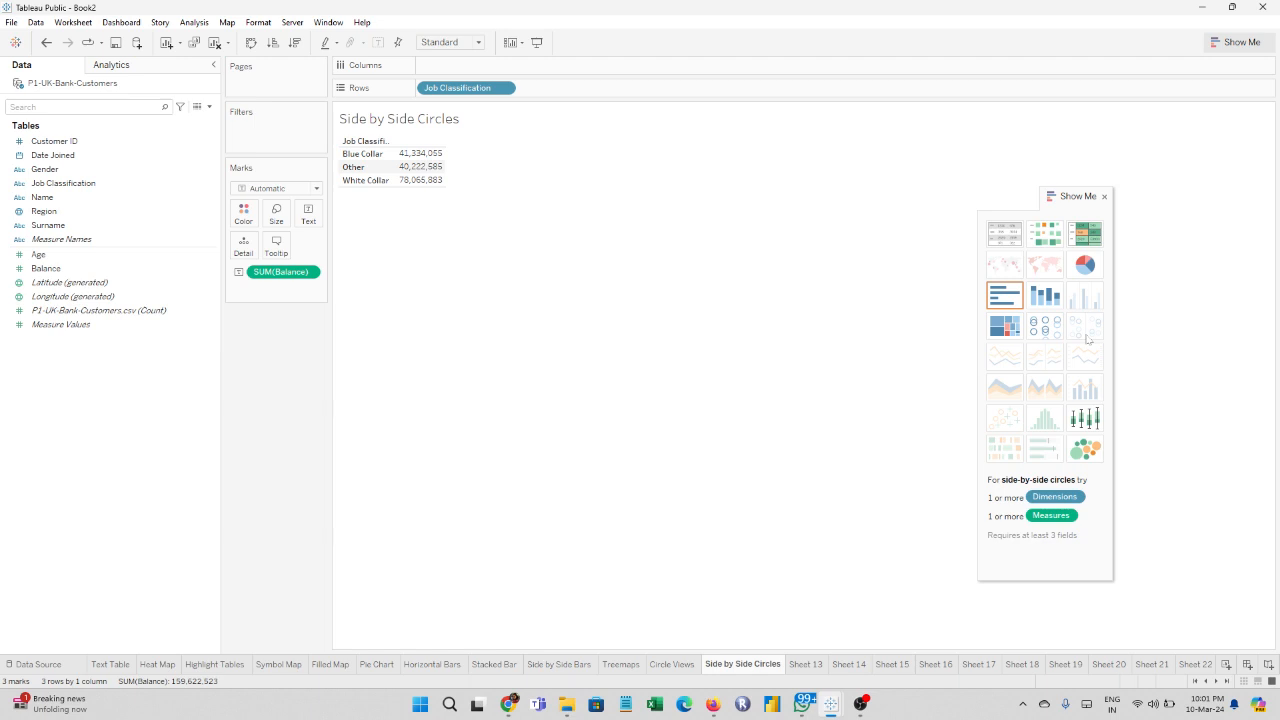
left_click(85, 214)
left_click_drag(85, 214, 517, 64)
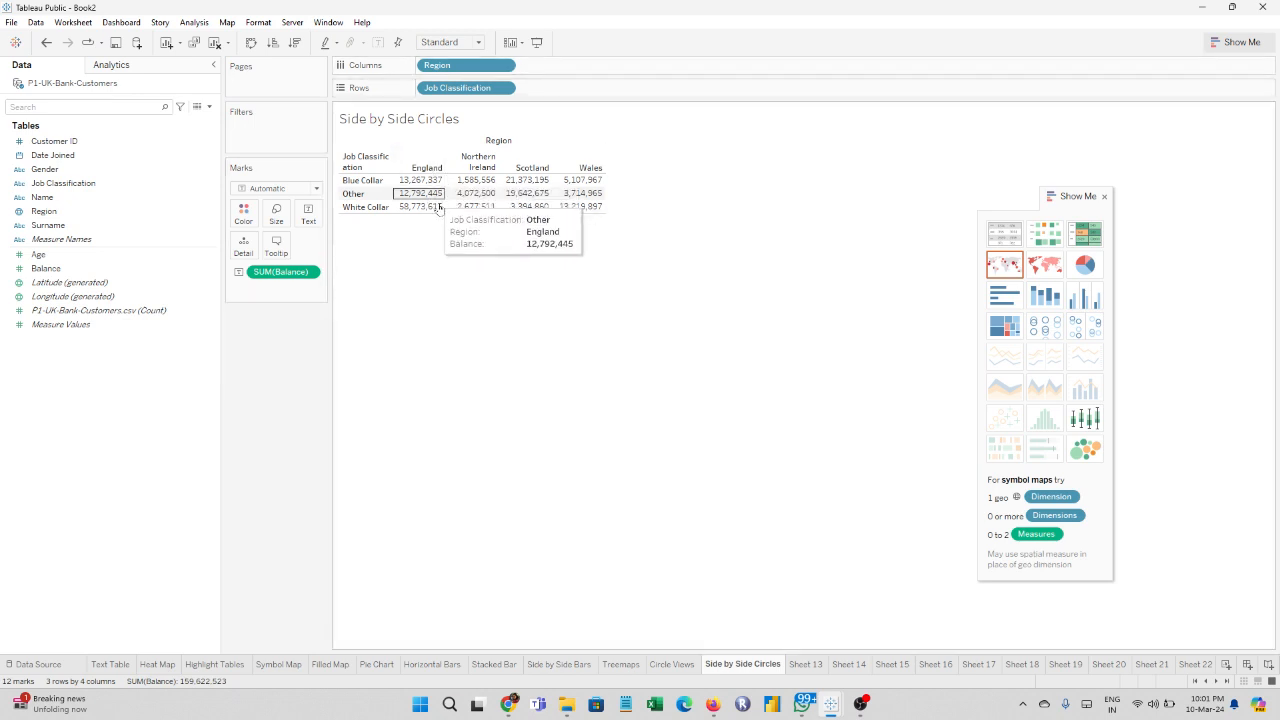
mouse_move(456, 218)
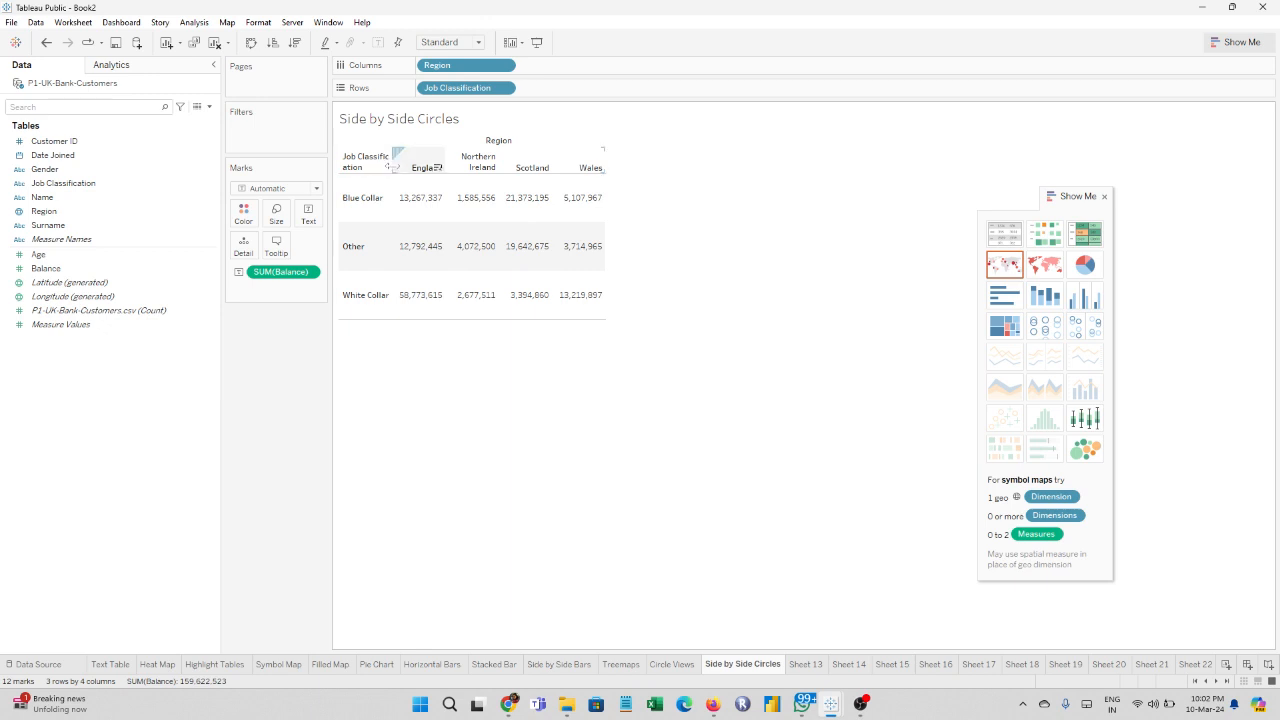
left_click_drag(396, 170, 465, 172)
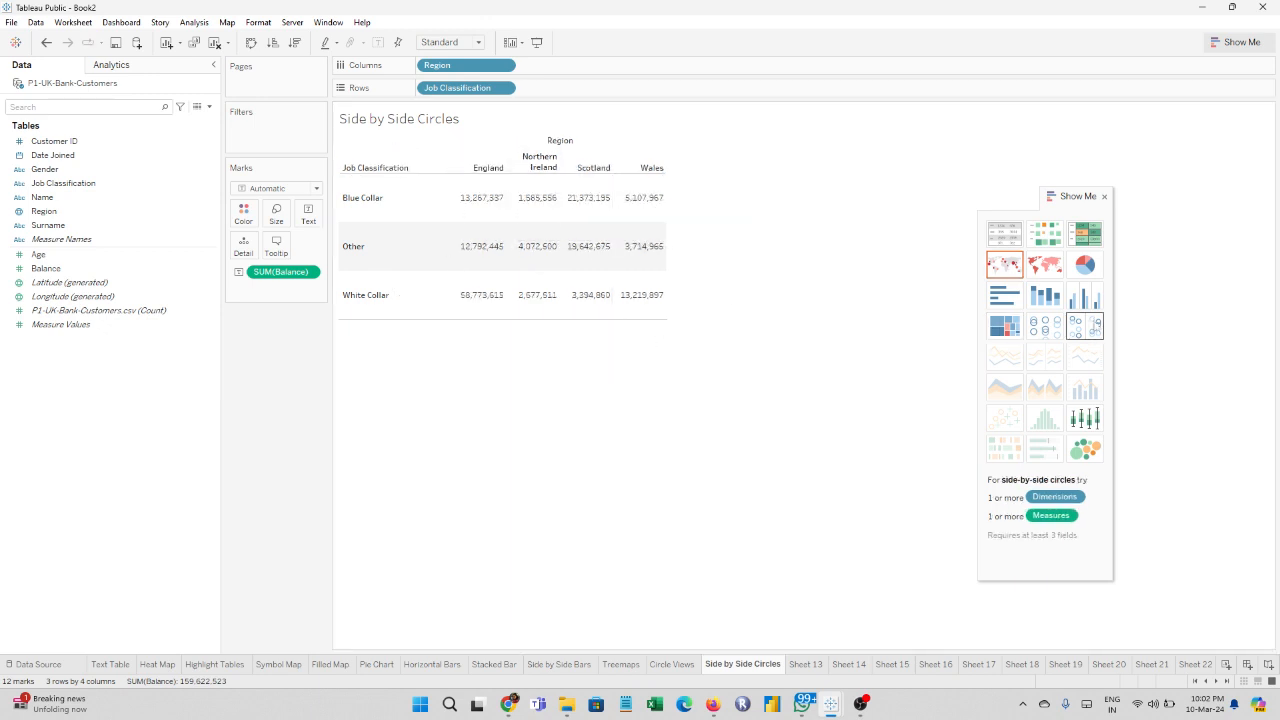
left_click(1095, 327)
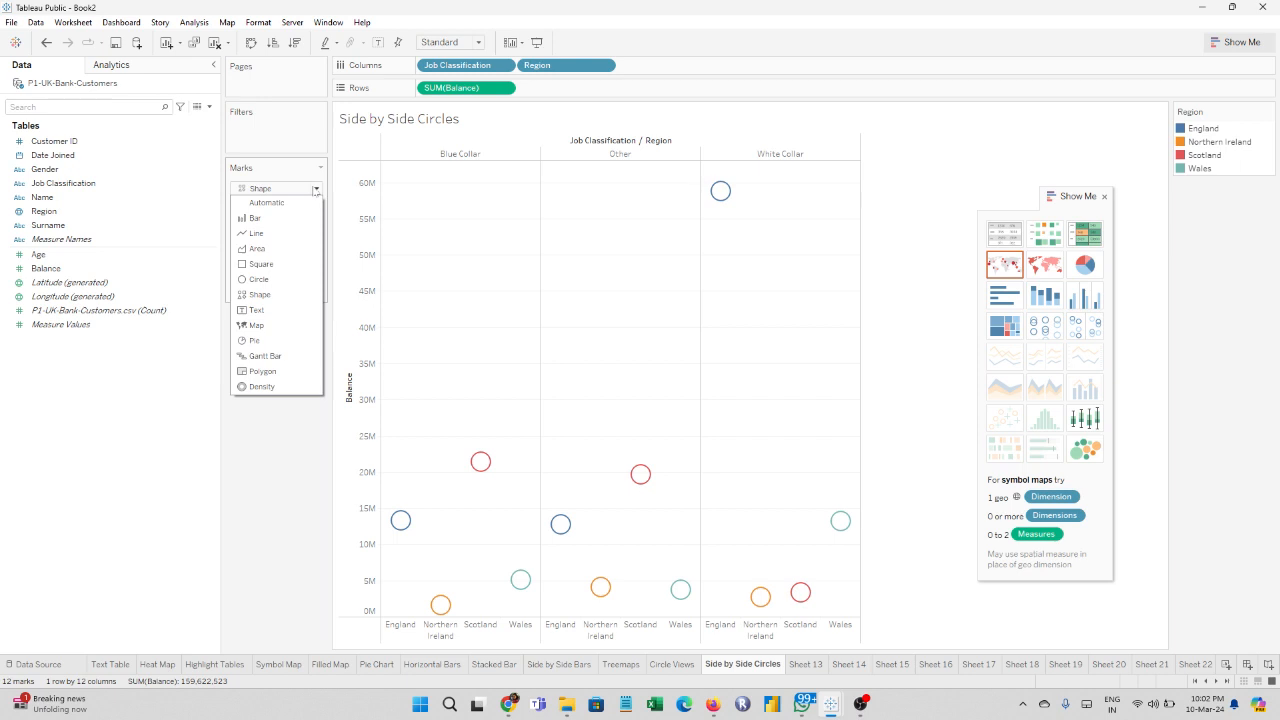
Step: Change the mark shape from hollow to filled circles
left_click(260, 294)
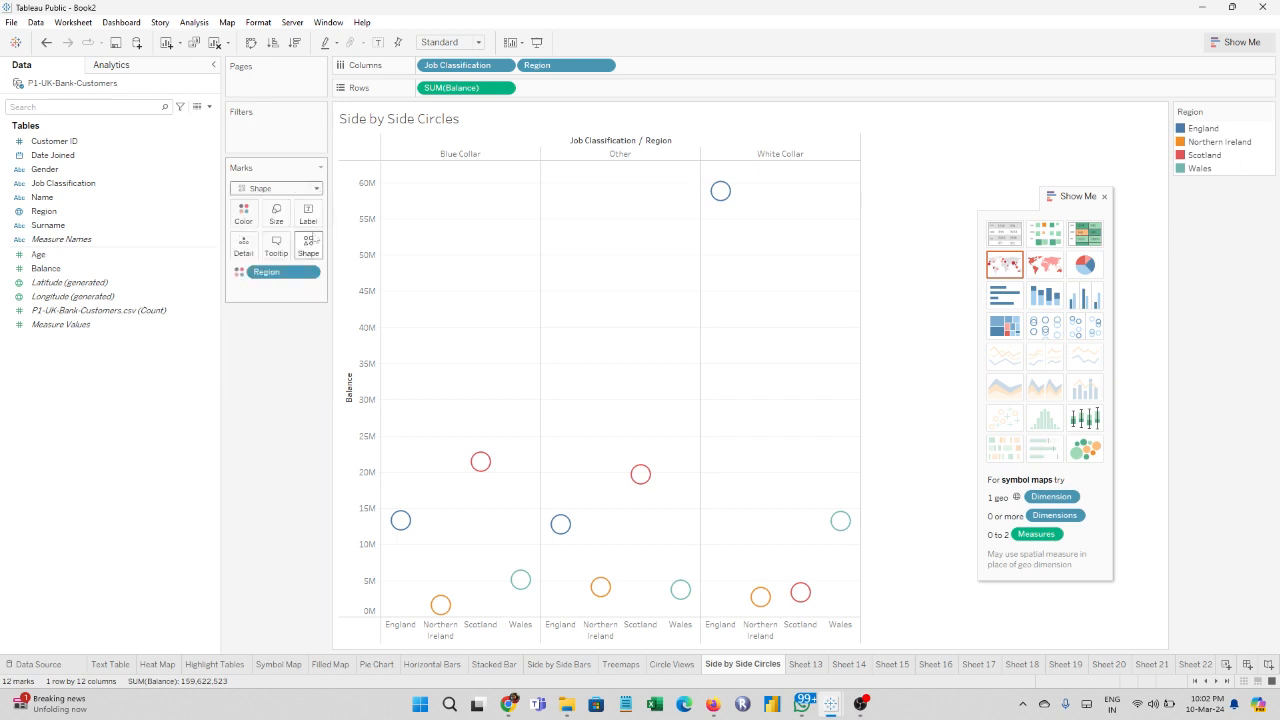
left_click(309, 245)
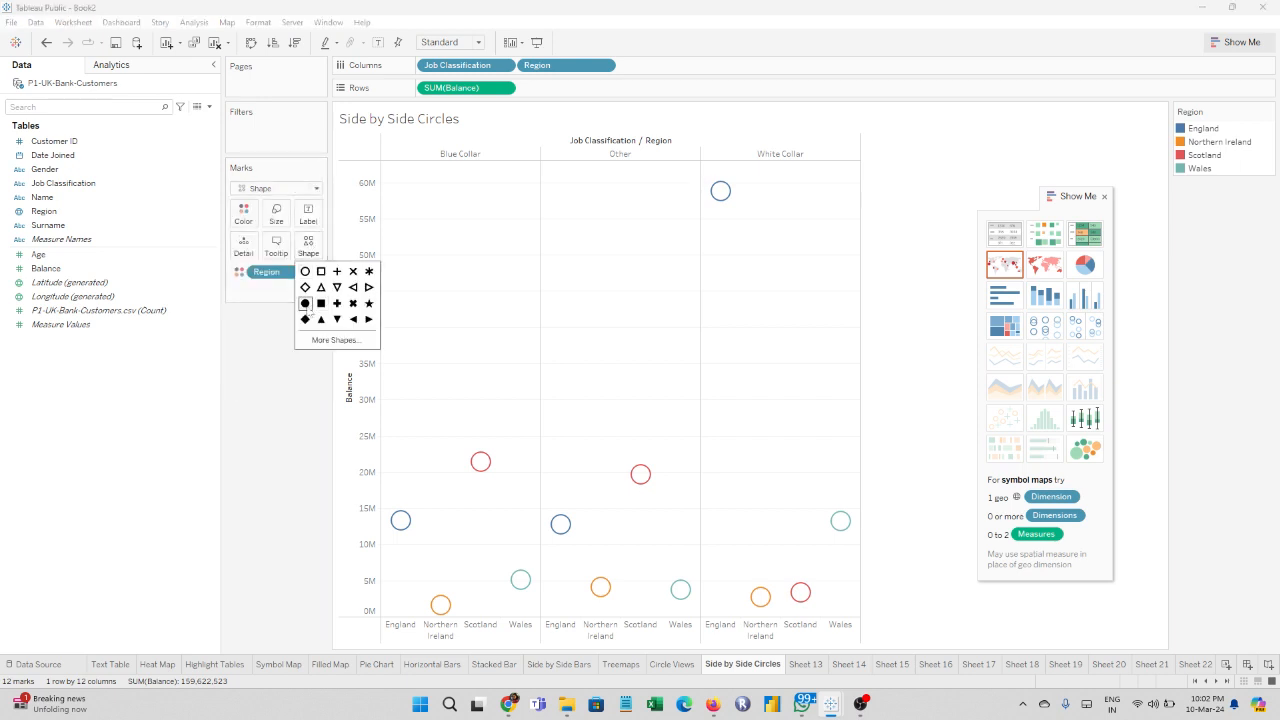
left_click(305, 303)
left_click(258, 348)
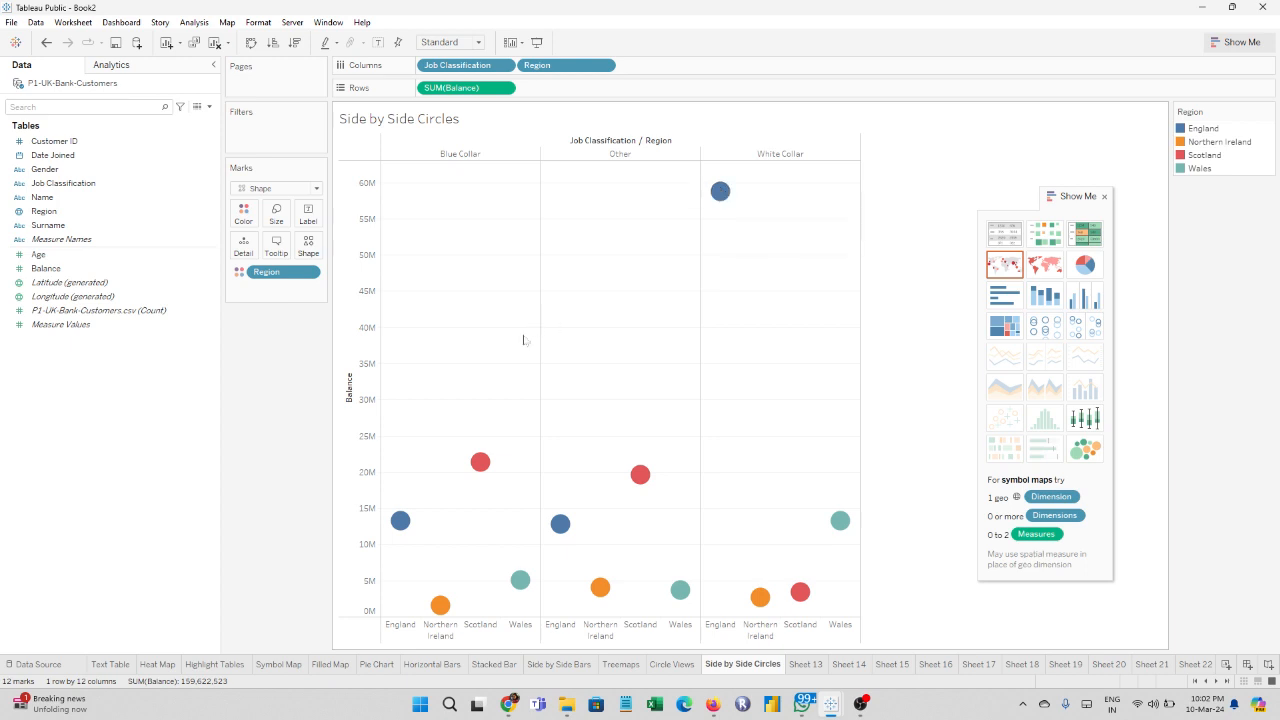
Step: Enlarge the circles slightly and label each one with its Region
left_click(277, 215)
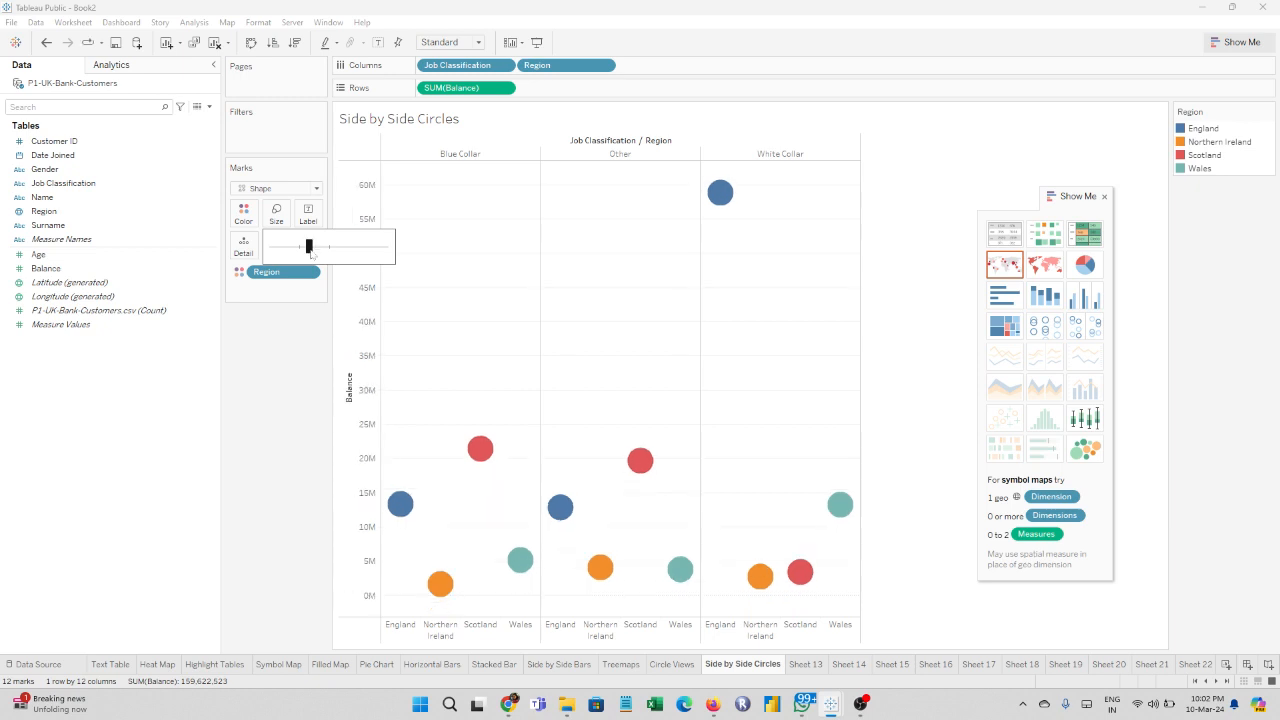
left_click_drag(311, 254, 320, 254)
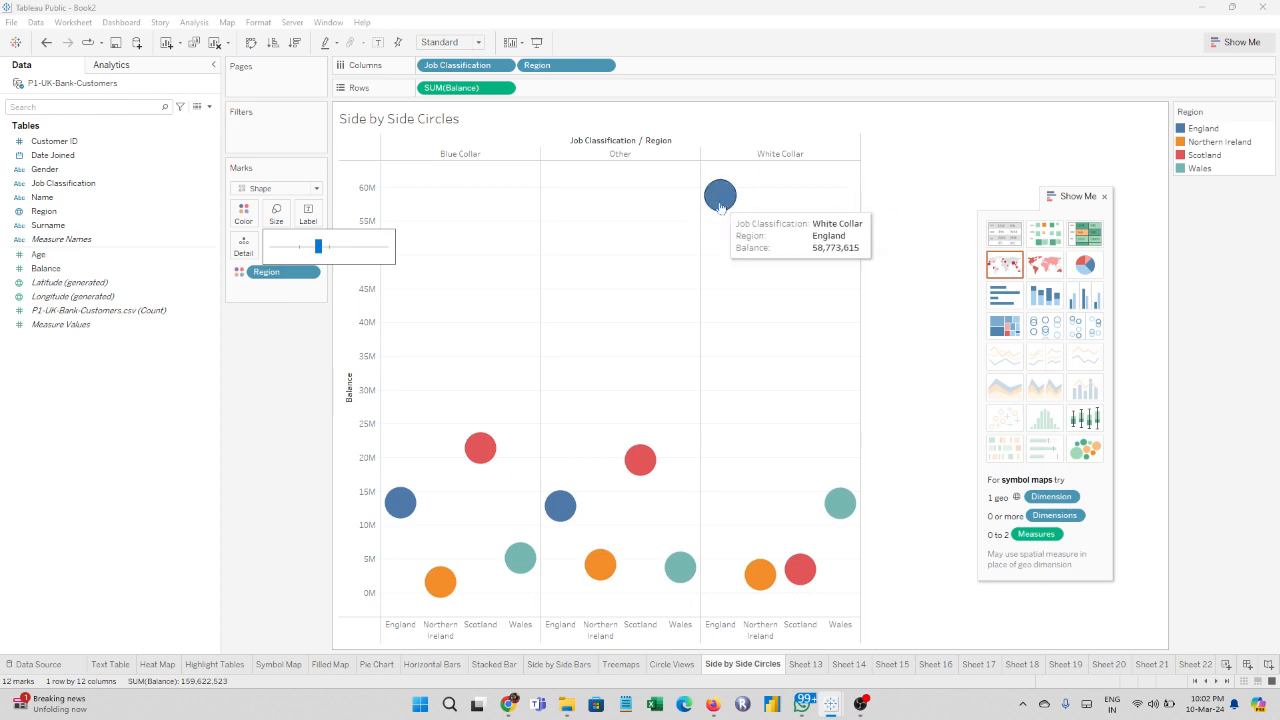
left_click(777, 203)
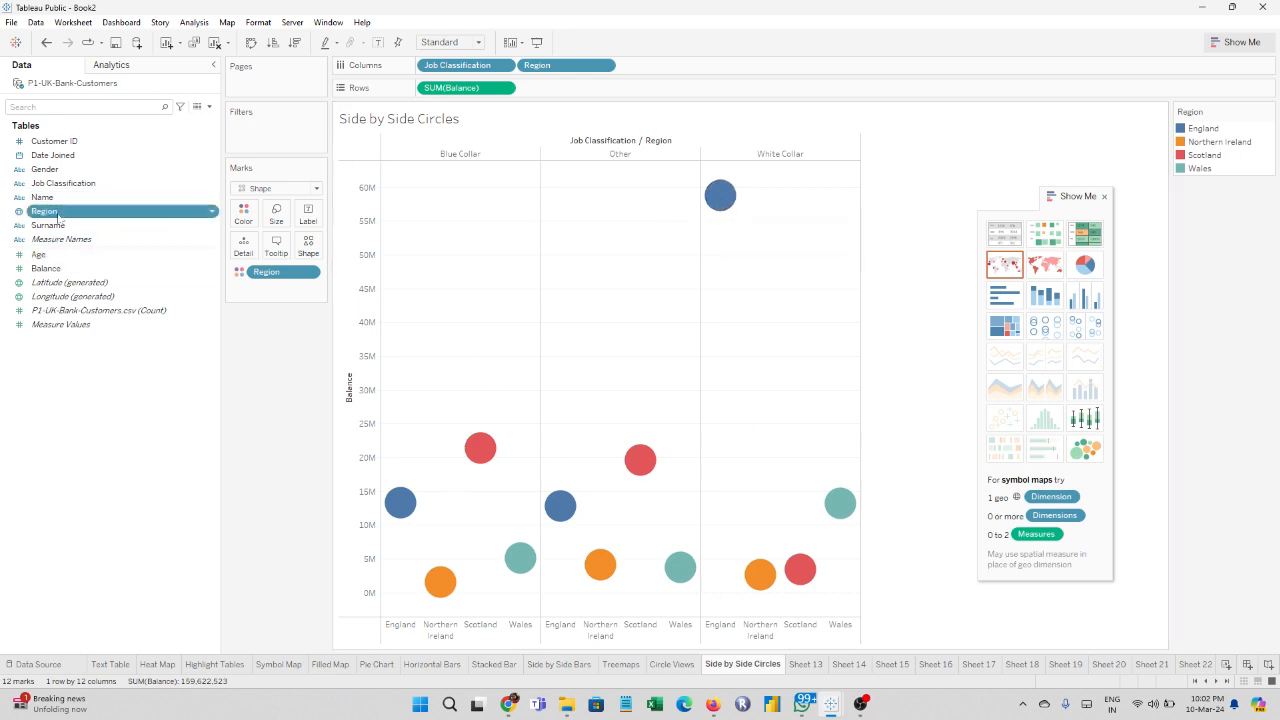
left_click_drag(58, 216, 318, 216)
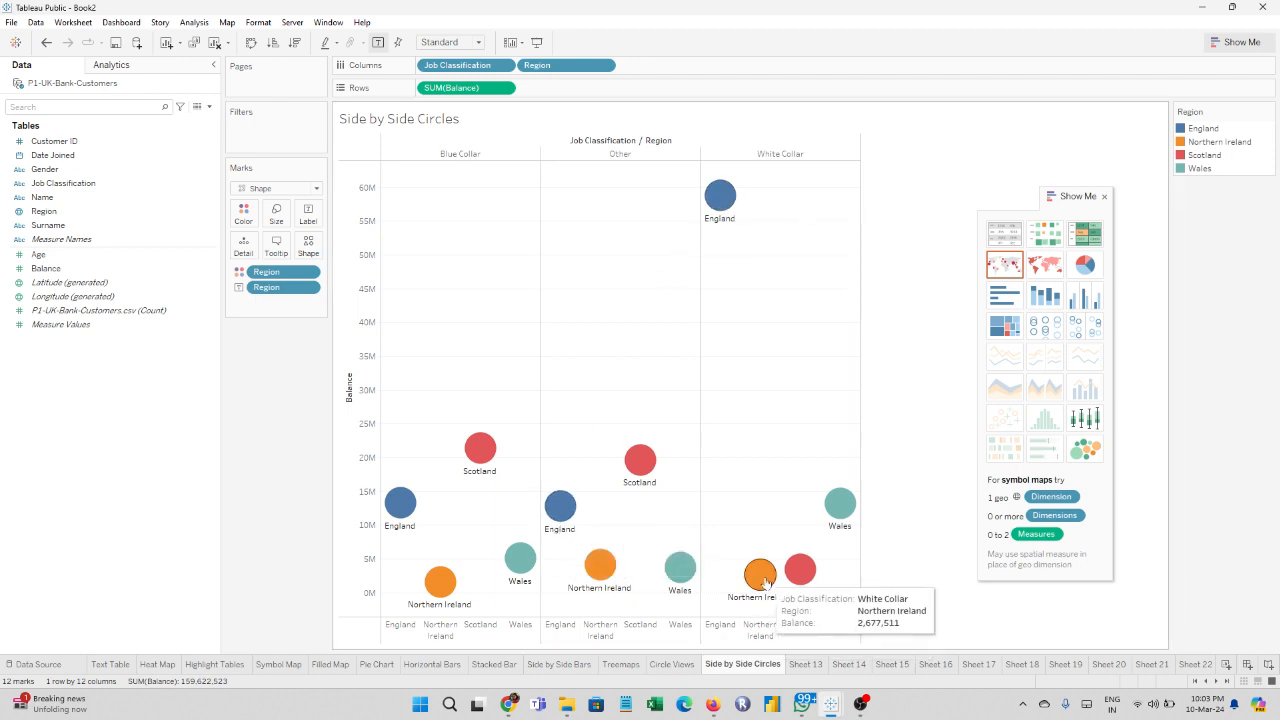
Step: Try Region and Job Classification in swapped positions across Columns and Rows, and return both to Columns with Job Classification first
left_click_drag(465, 65, 685, 68)
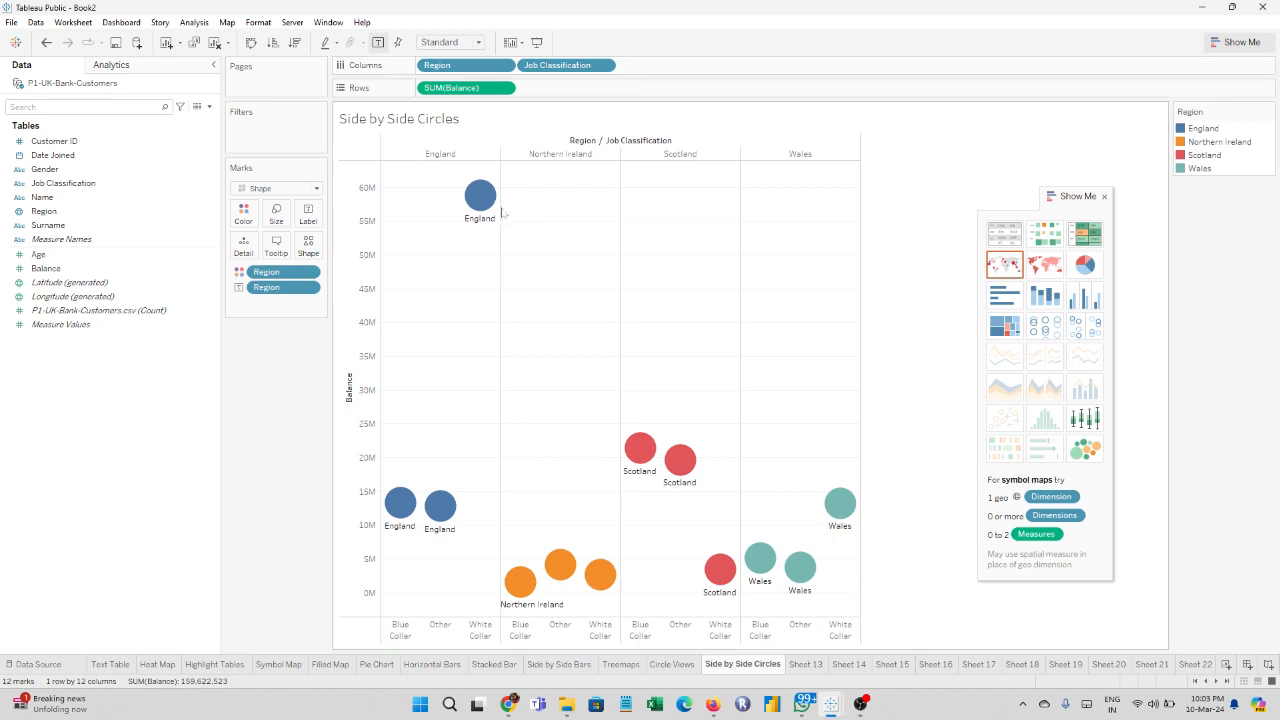
mouse_move(479, 194)
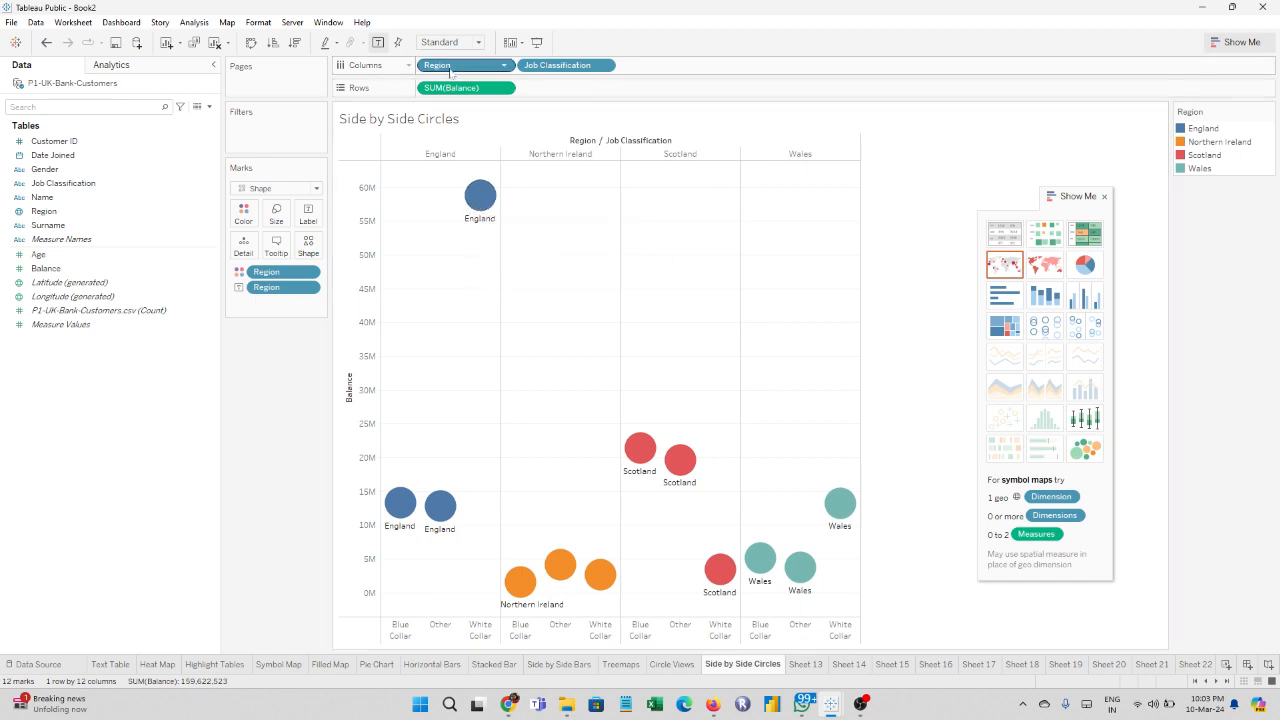
left_click_drag(450, 72, 591, 88)
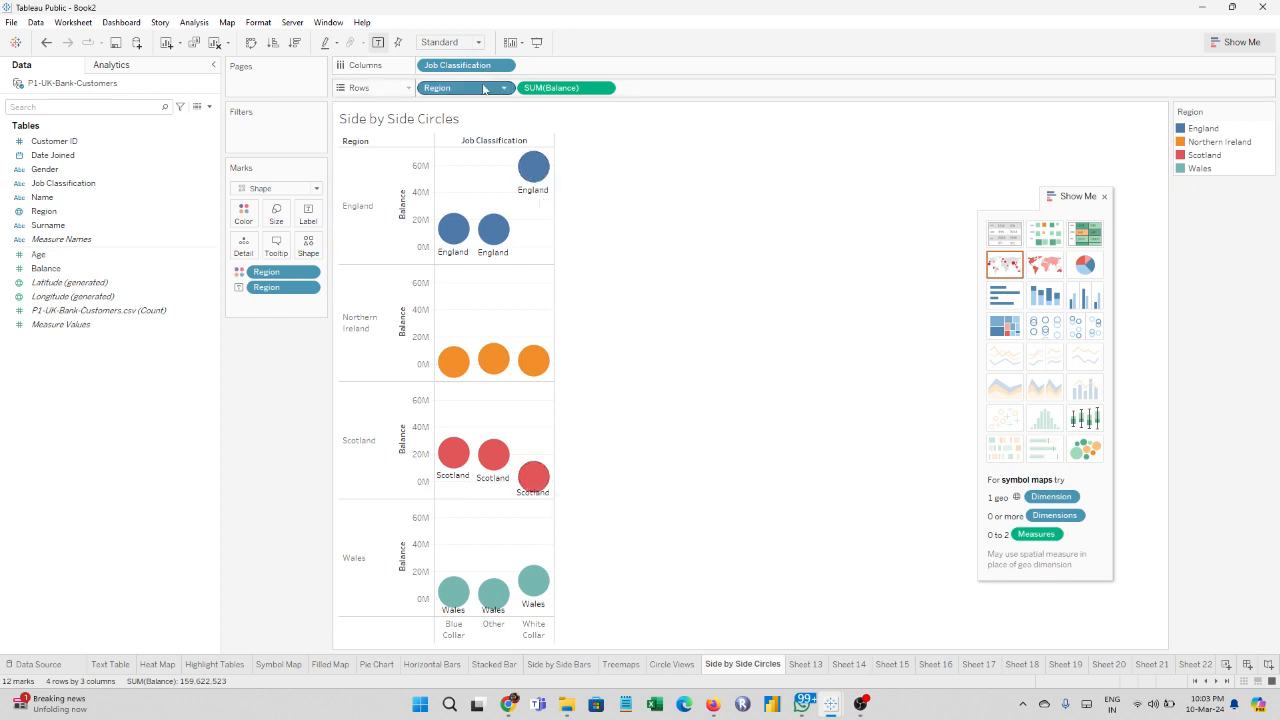
left_click_drag(466, 65, 560, 66)
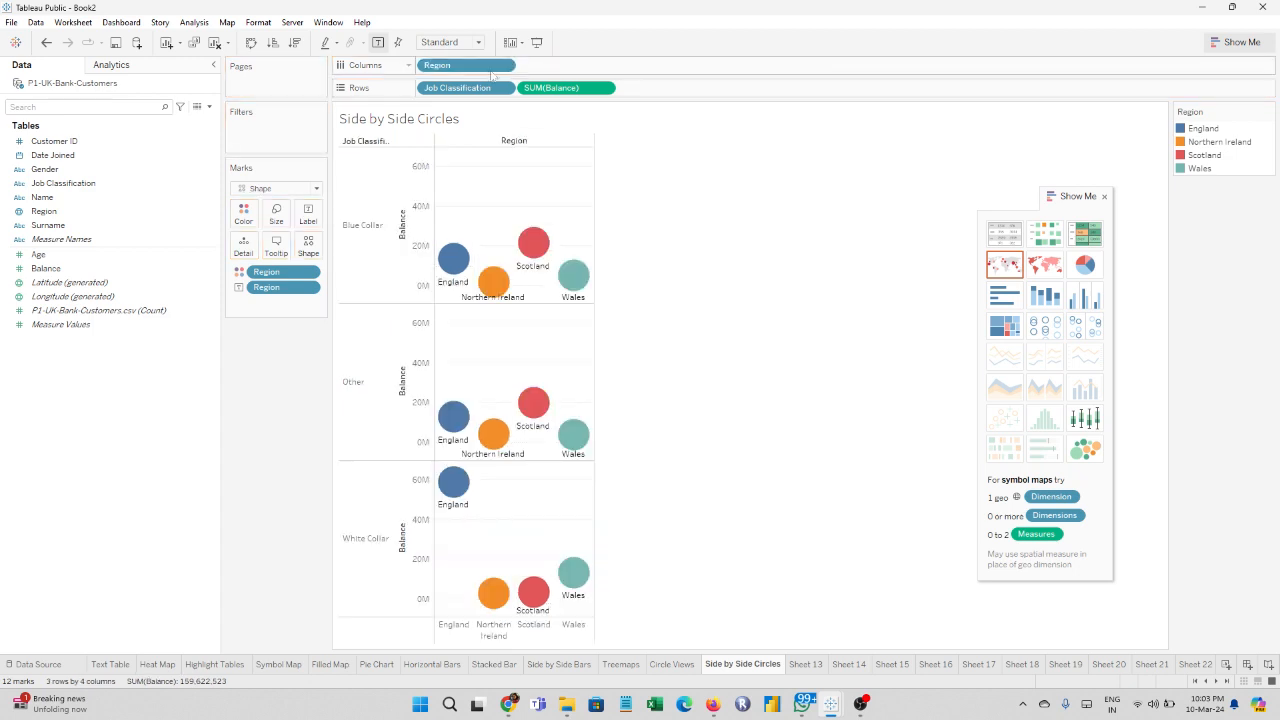
left_click_drag(466, 65, 545, 65)
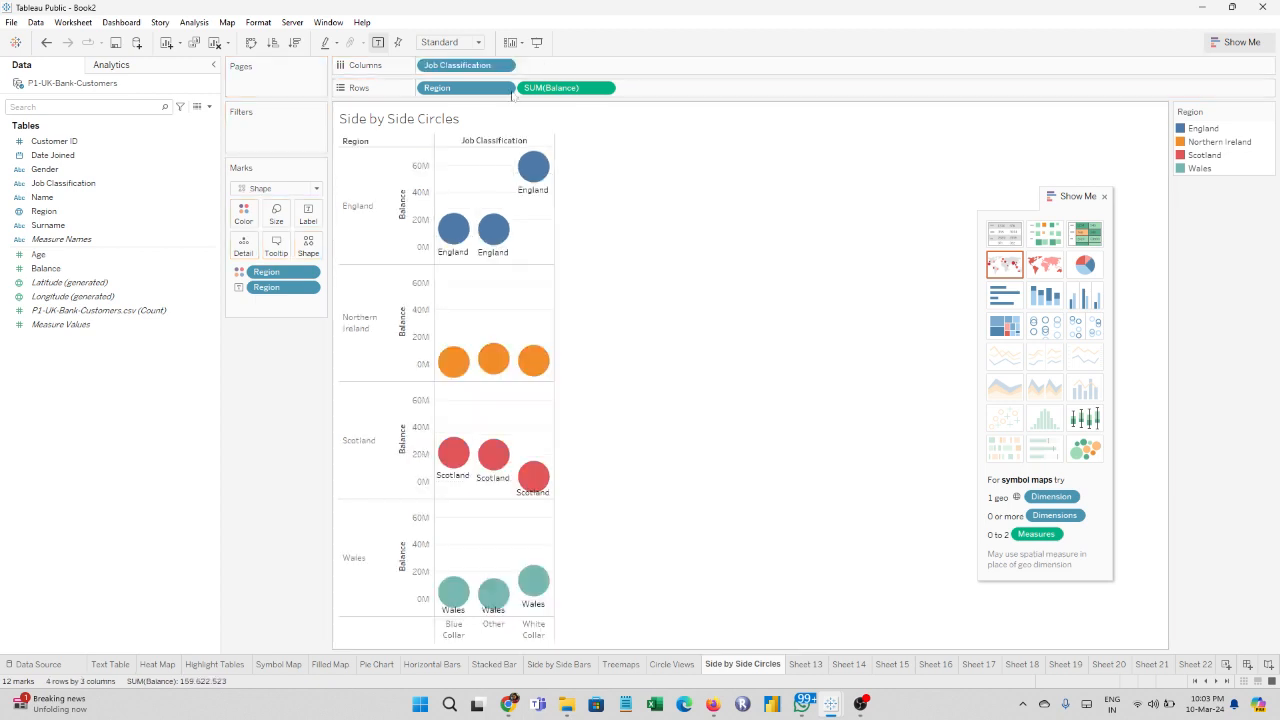
left_click_drag(468, 92, 590, 66)
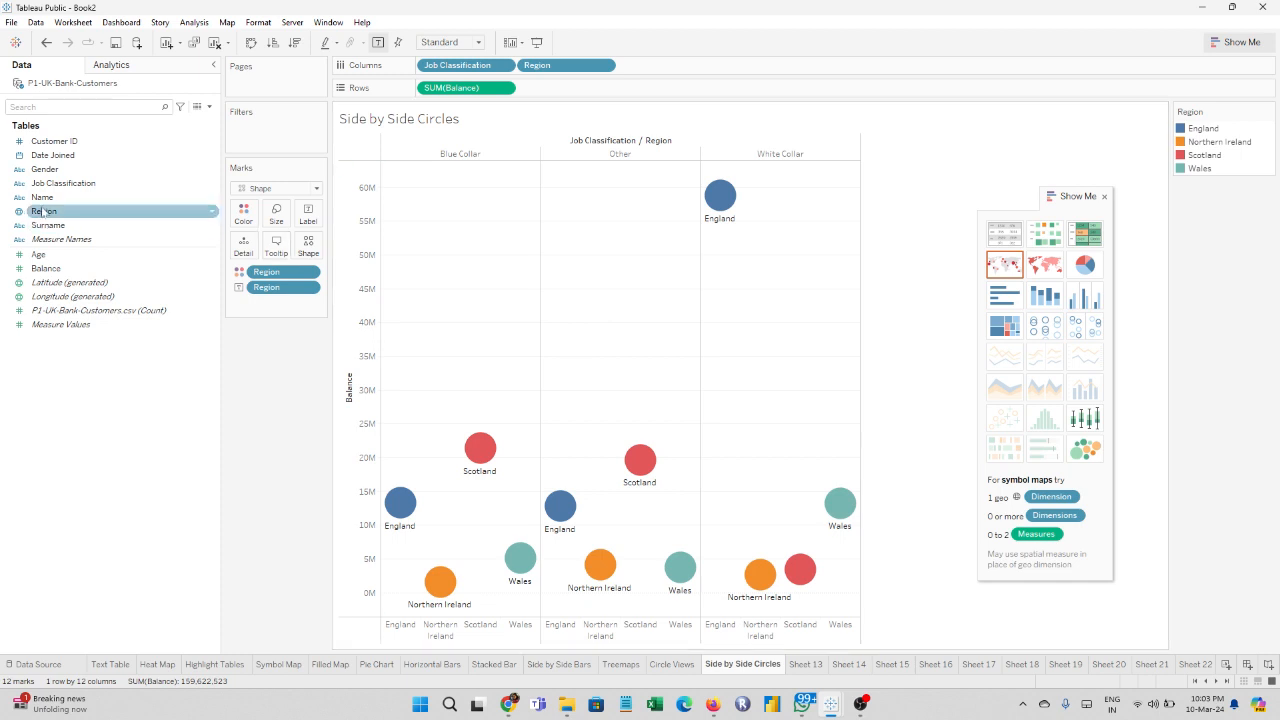
Step: Split the circles by Gender by placing it on Rows ahead of the summed Balance
left_click_drag(42, 172, 425, 88)
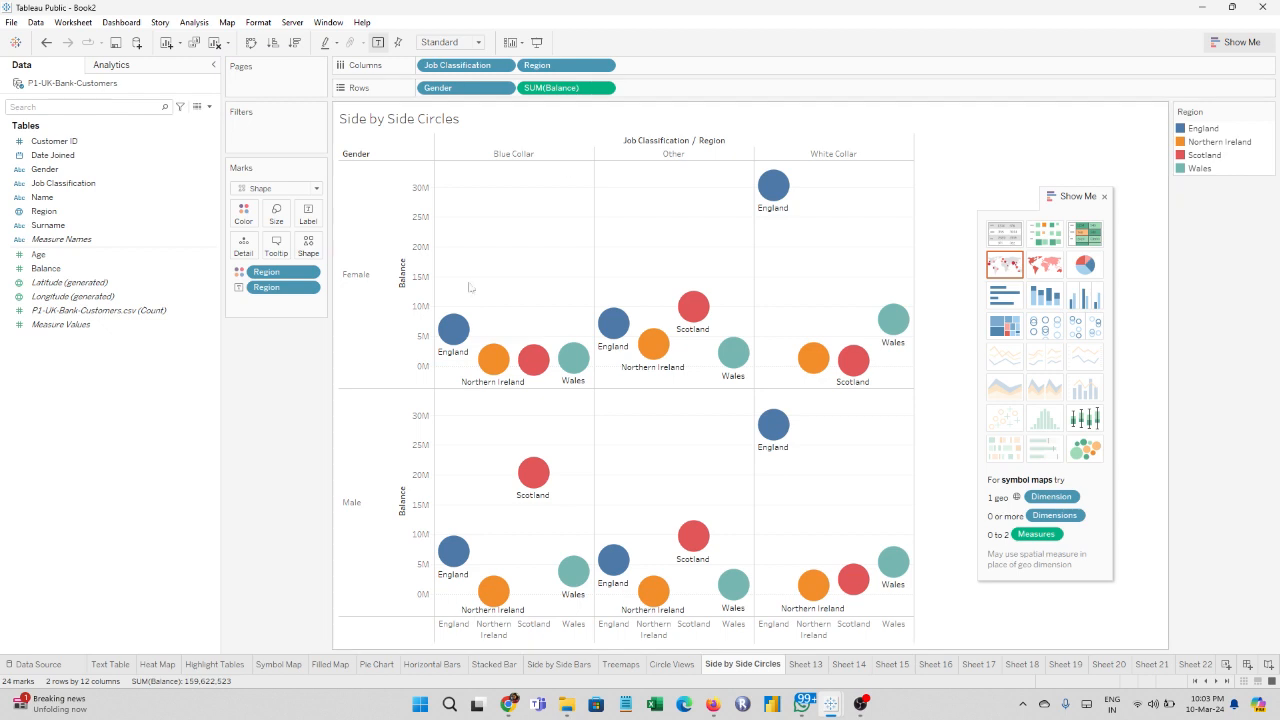
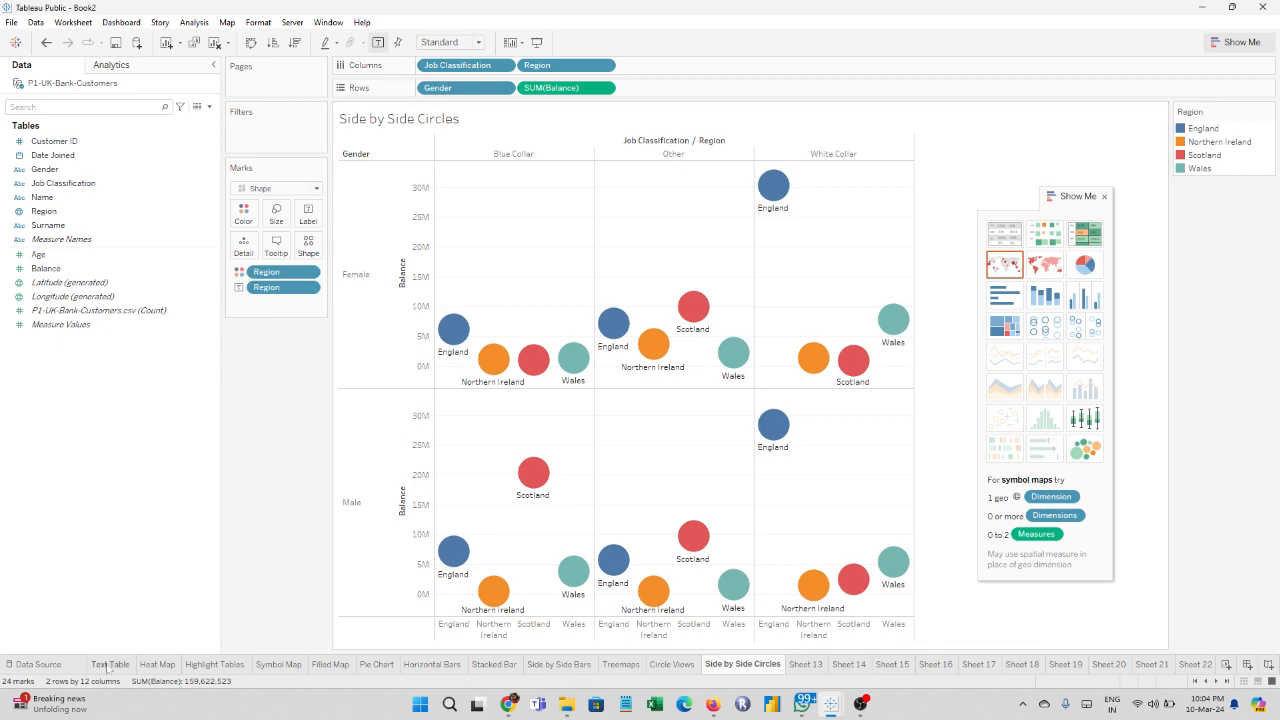
Step: Open the Text Table sheet and append "- Customer Details" after the sheet name in its title
left_click(110, 664)
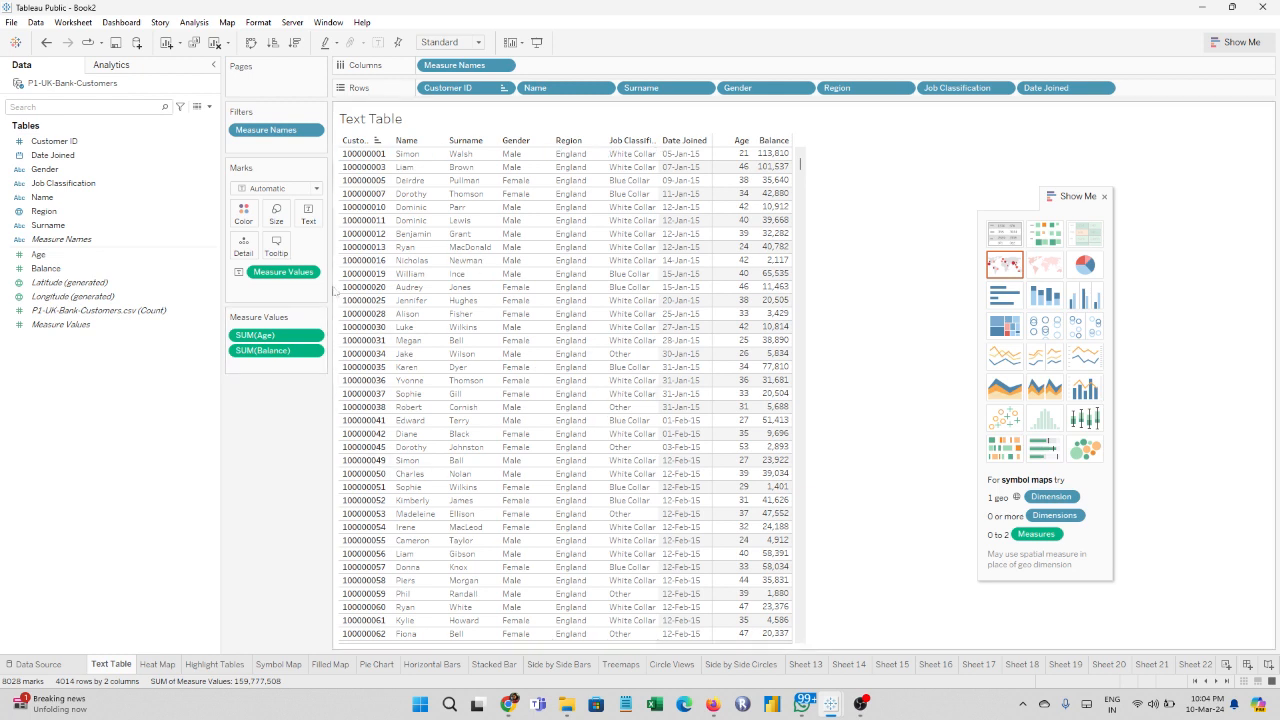
double_click(388, 118)
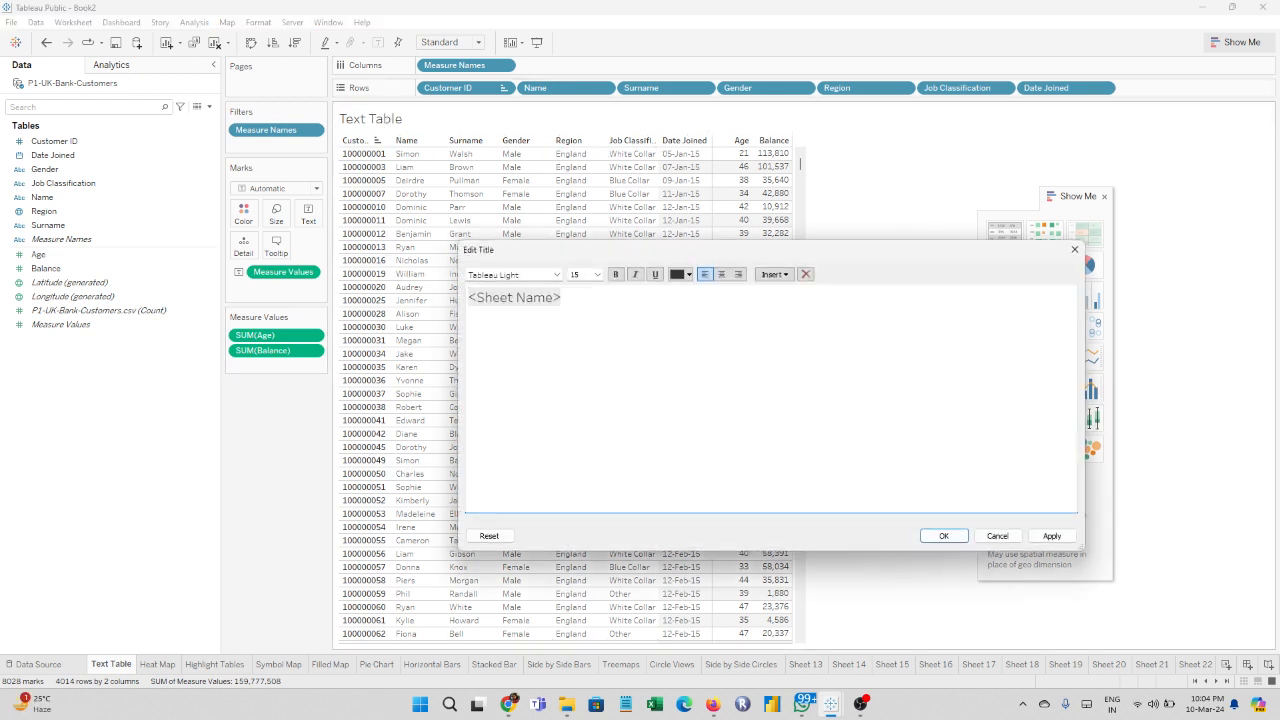
key("ctrl+a")
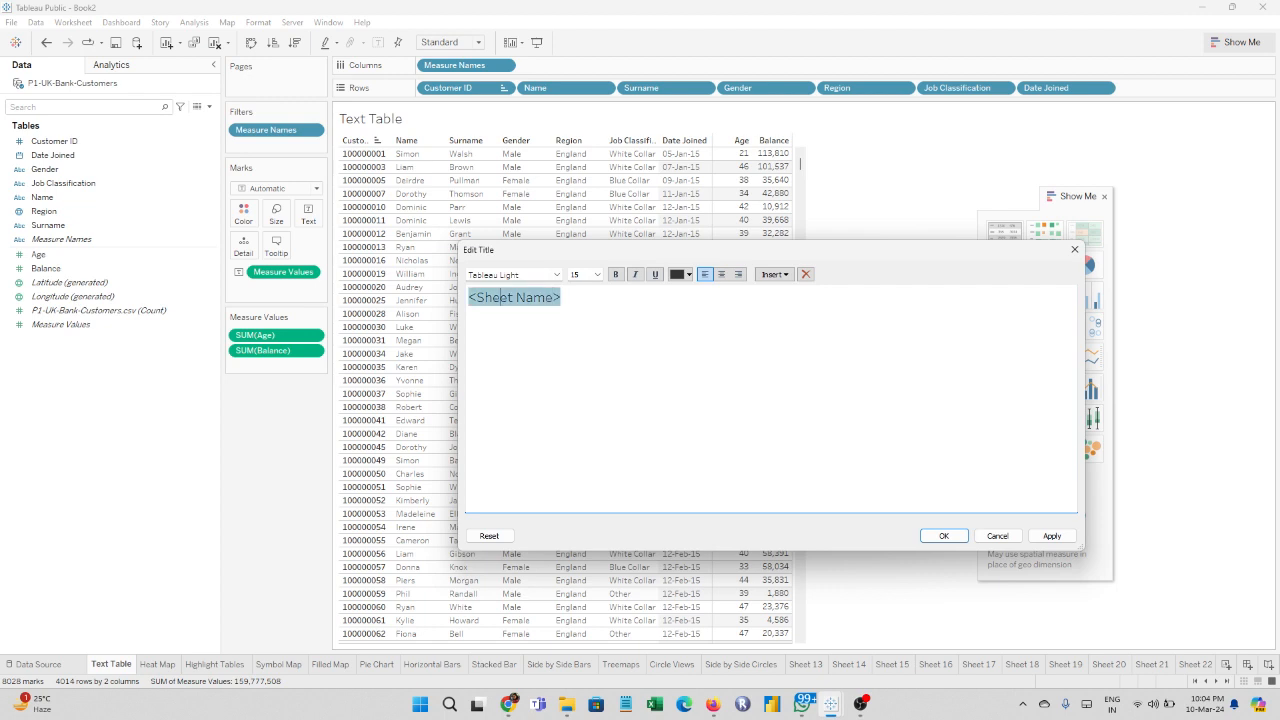
key("Right")
type("- ")
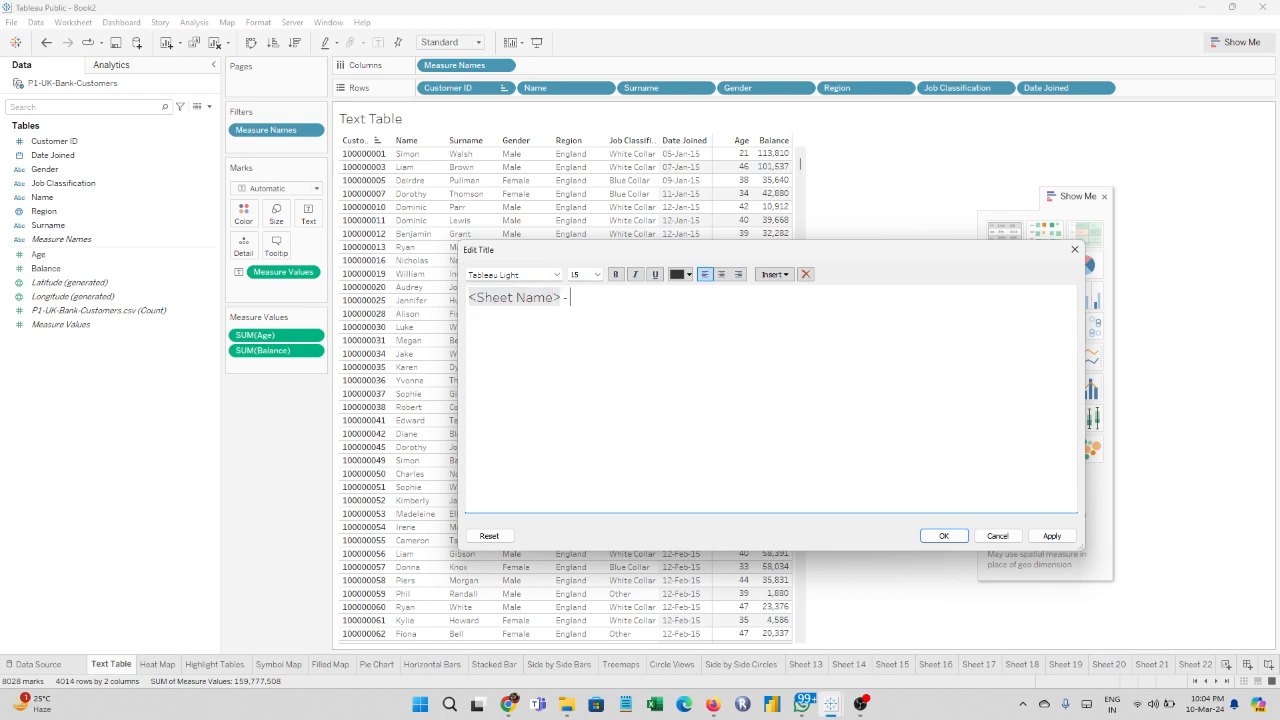
type("Customer Details")
Step: Format the entire Text Table title in bold Tableau Bold at size 18
key("ctrl+a")
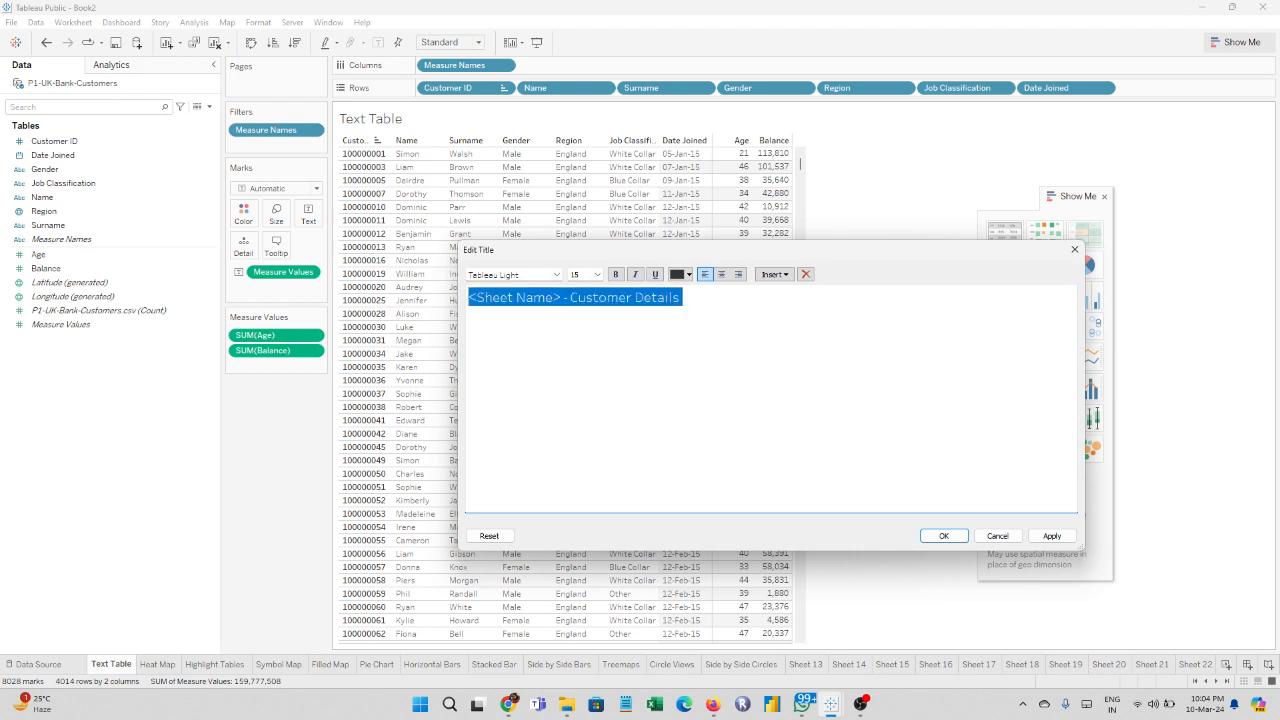
key("ctrl+b")
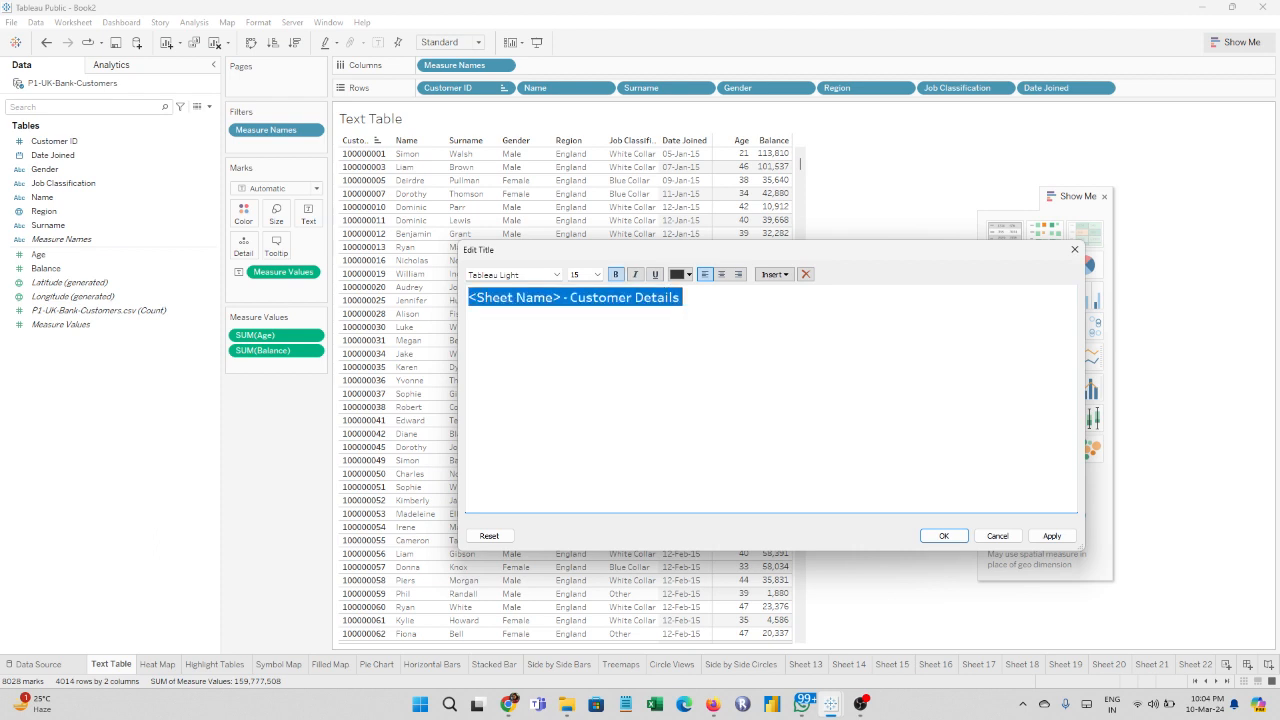
left_click(556, 275)
left_click(556, 275)
left_click(556, 275)
left_click(542, 298)
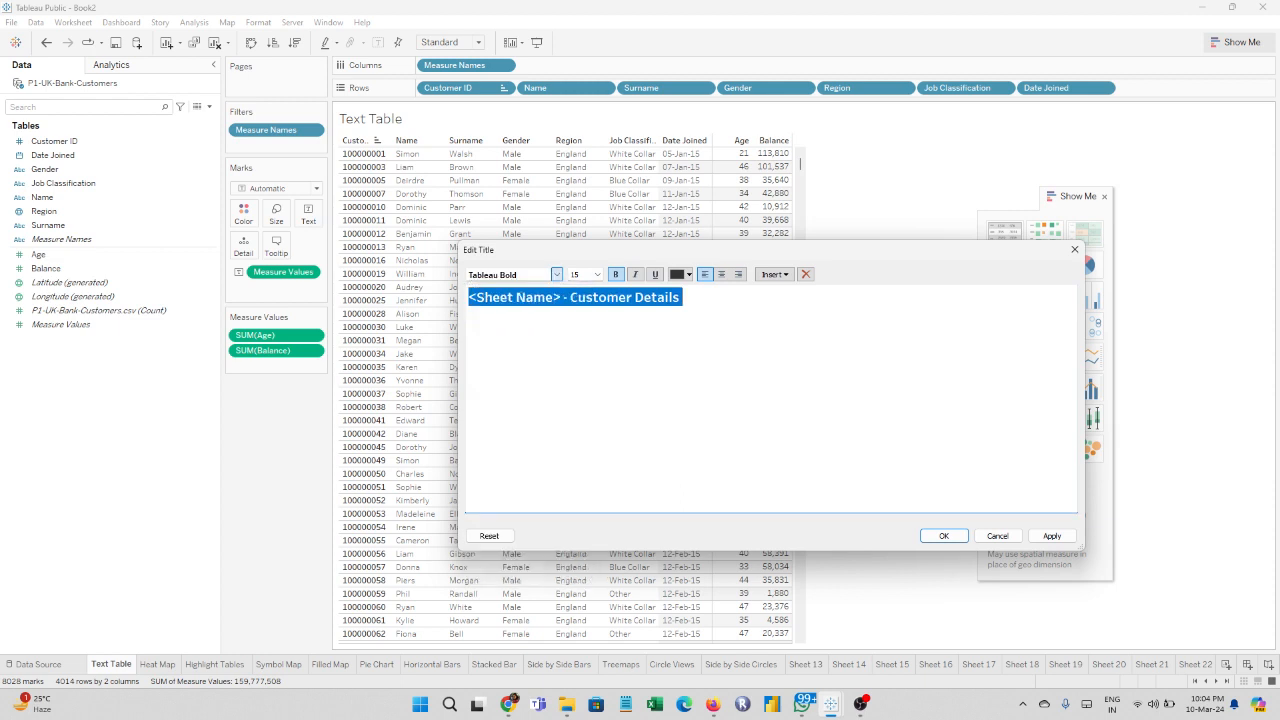
left_click(597, 275)
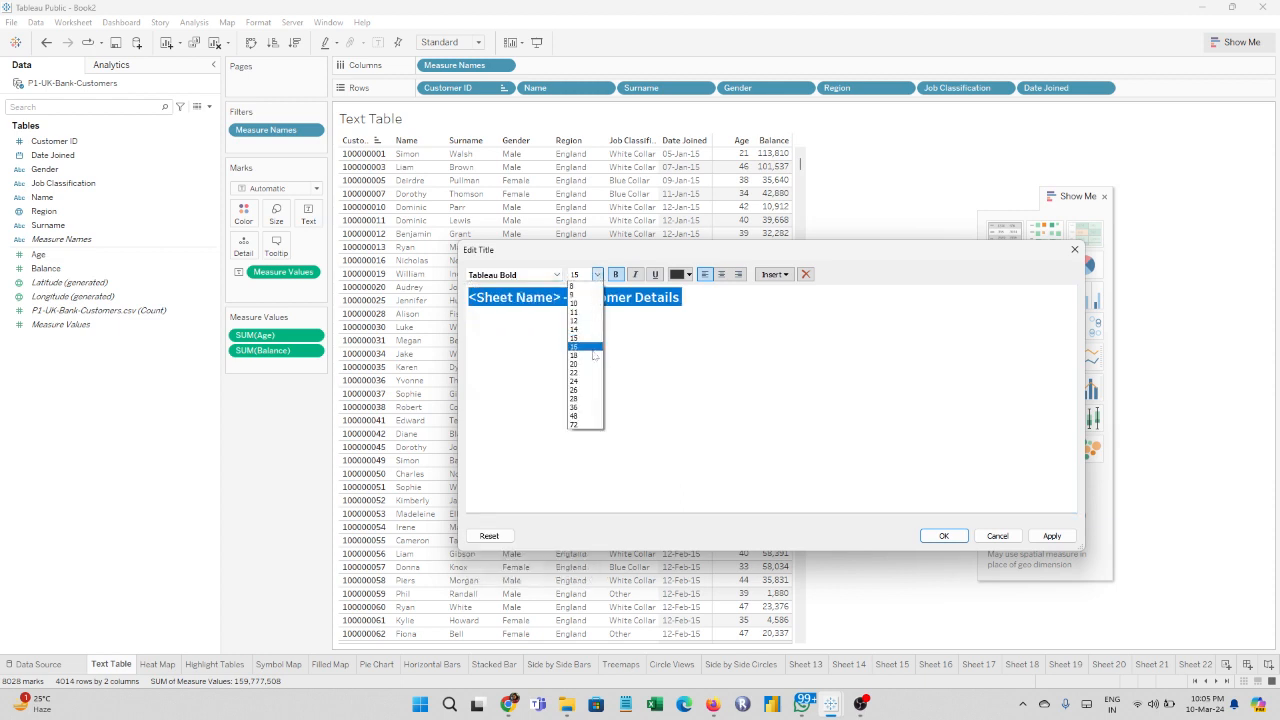
left_click(586, 355)
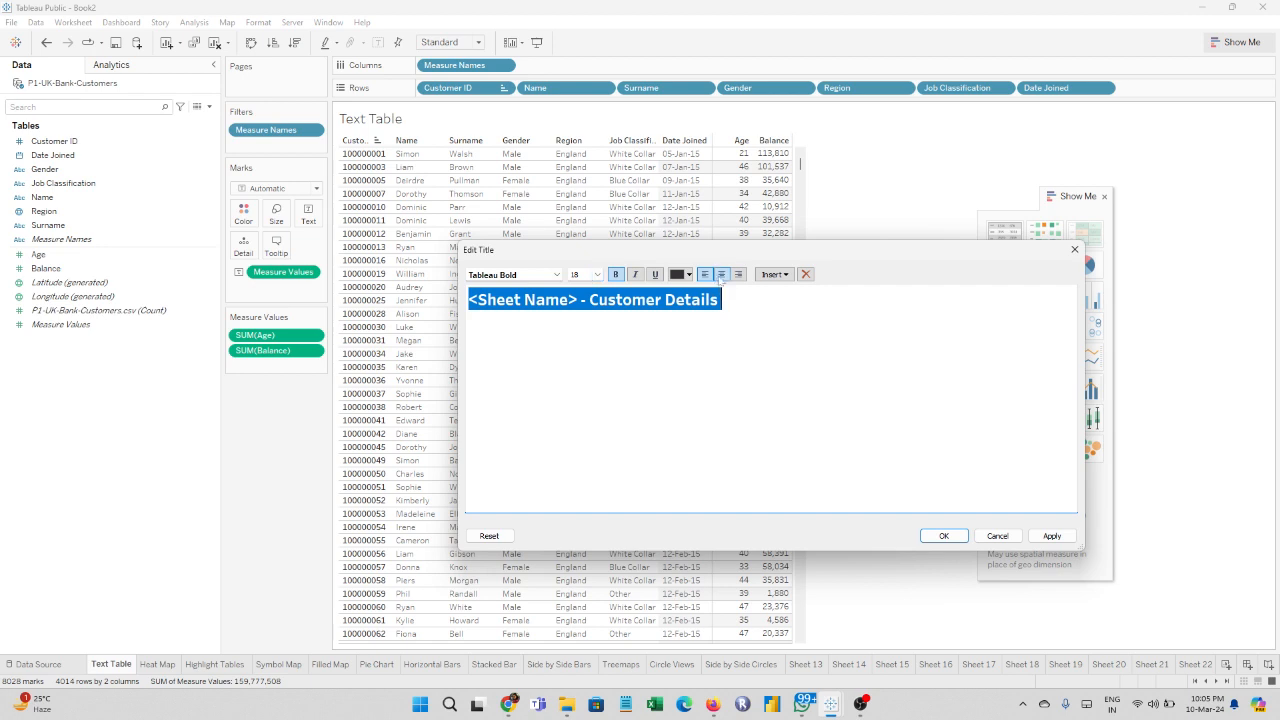
Step: Centre the Text Table title, colour it dark blue, and apply the title changes
left_click(721, 274)
left_click(689, 274)
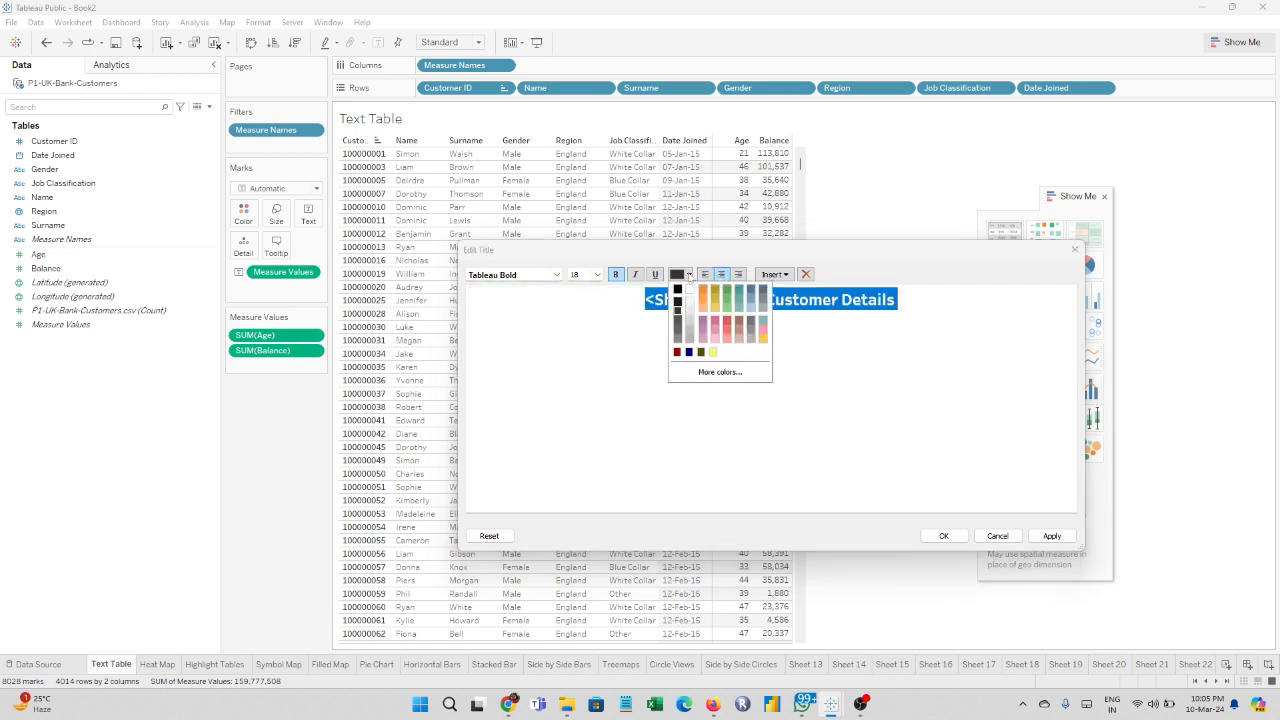
left_click(689, 352)
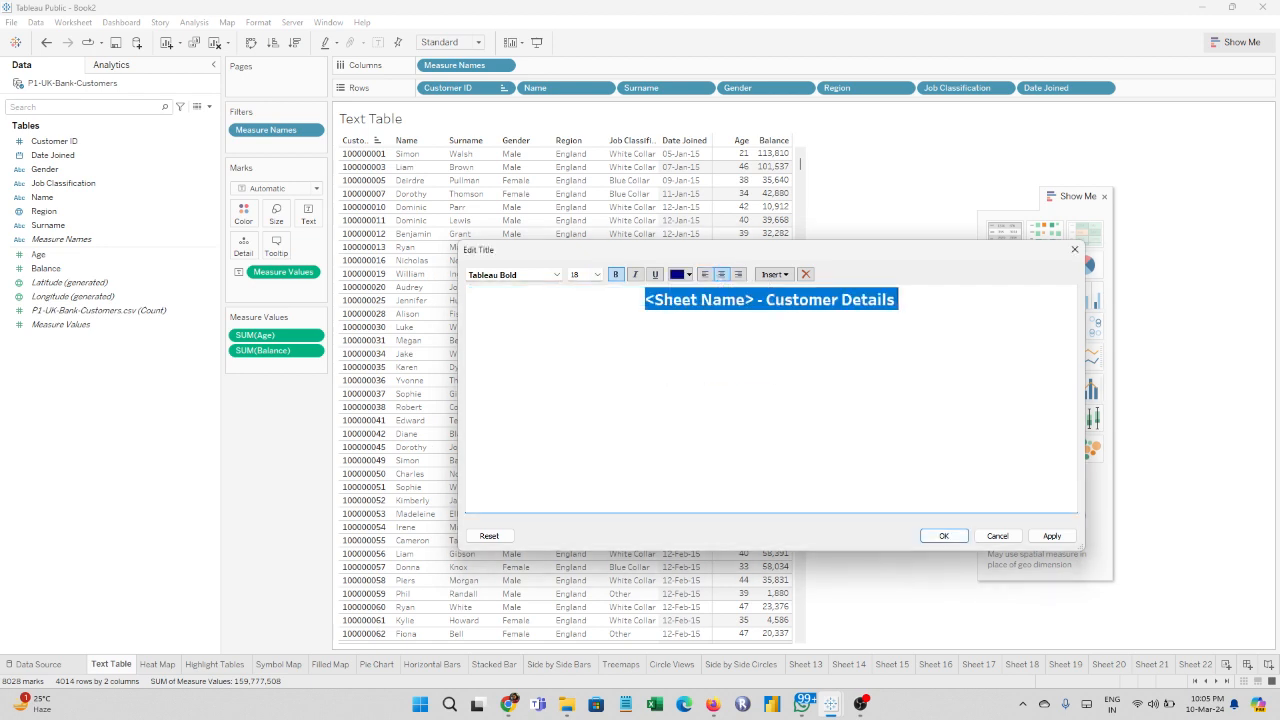
left_click(1051, 536)
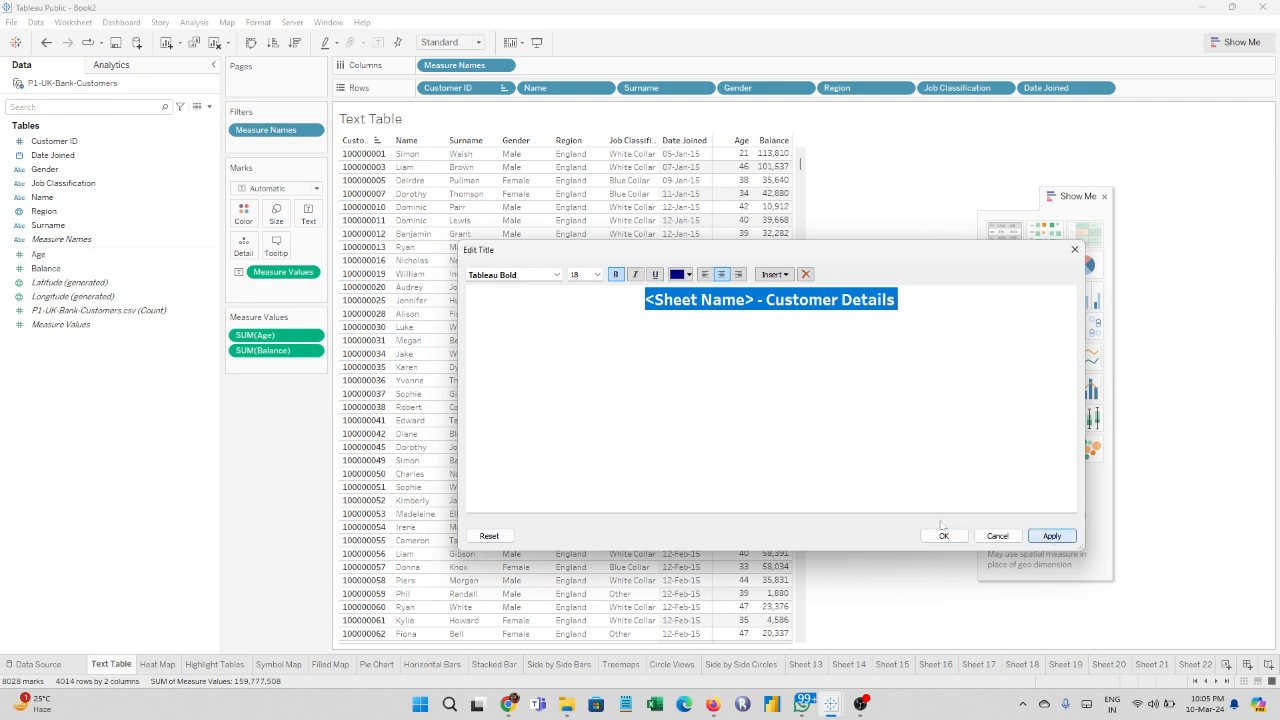
left_click(943, 536)
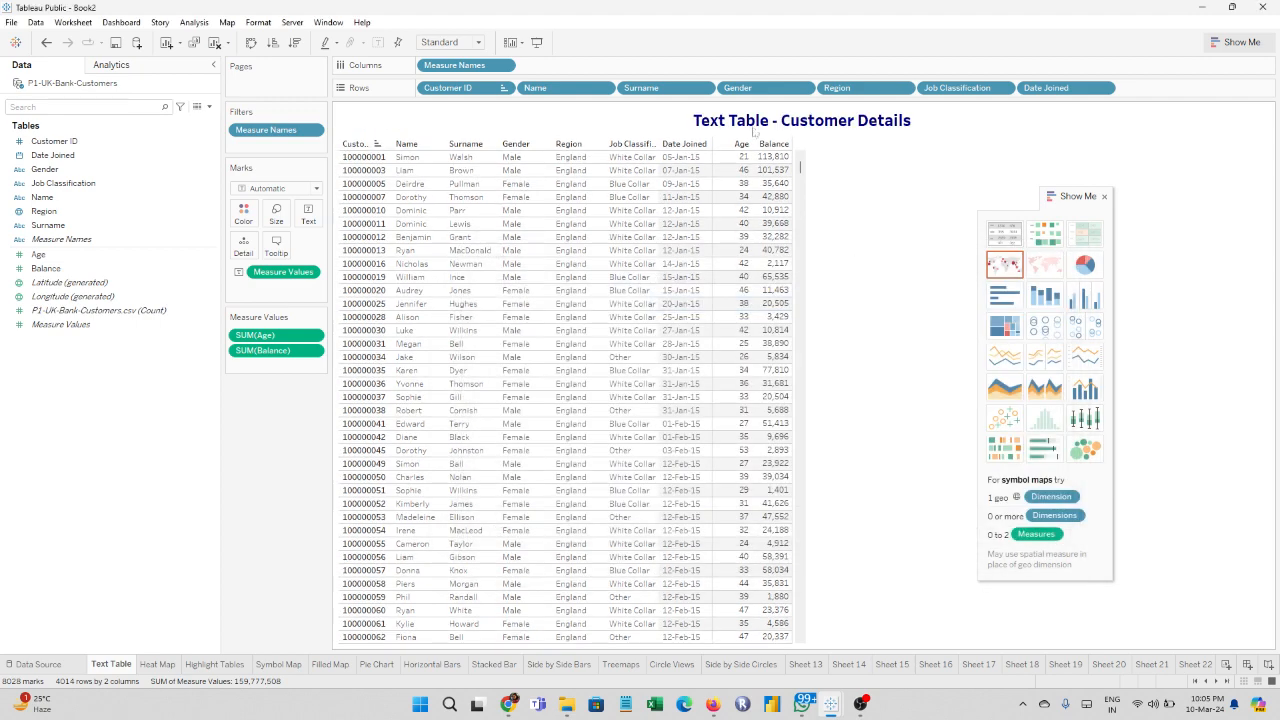
Step: Open the Heat Map sheet and append "- No of Customers by Regions in Square Shape" after the sheet name in its title
left_click(158, 664)
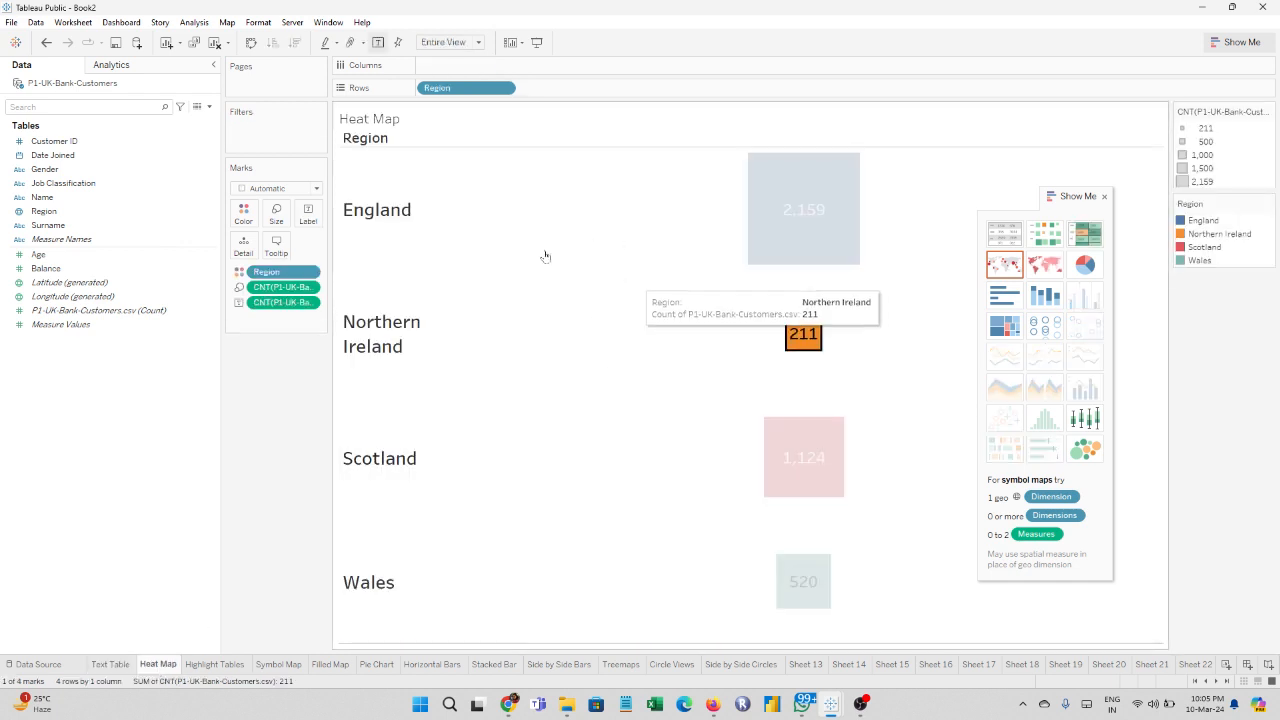
left_click(800, 210)
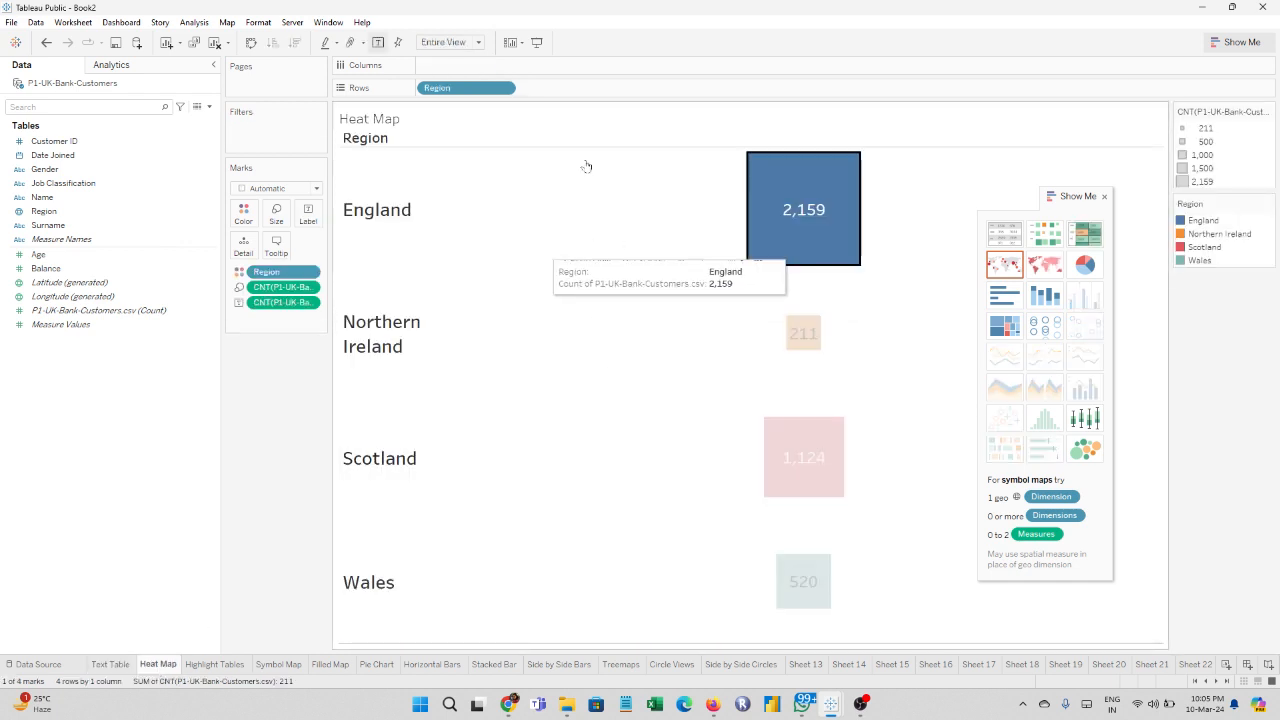
double_click(399, 125)
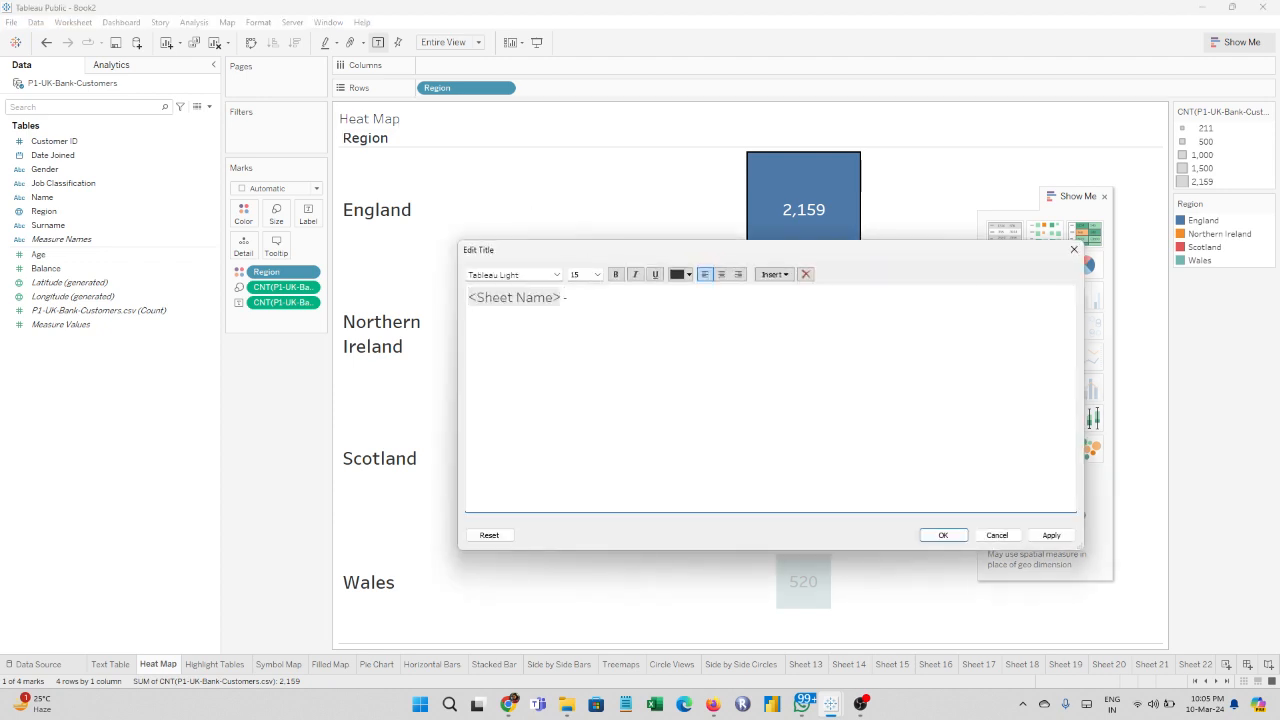
type("- No of")
type(" Cus")
key("BackSpace")
type("ustomers by Regi")
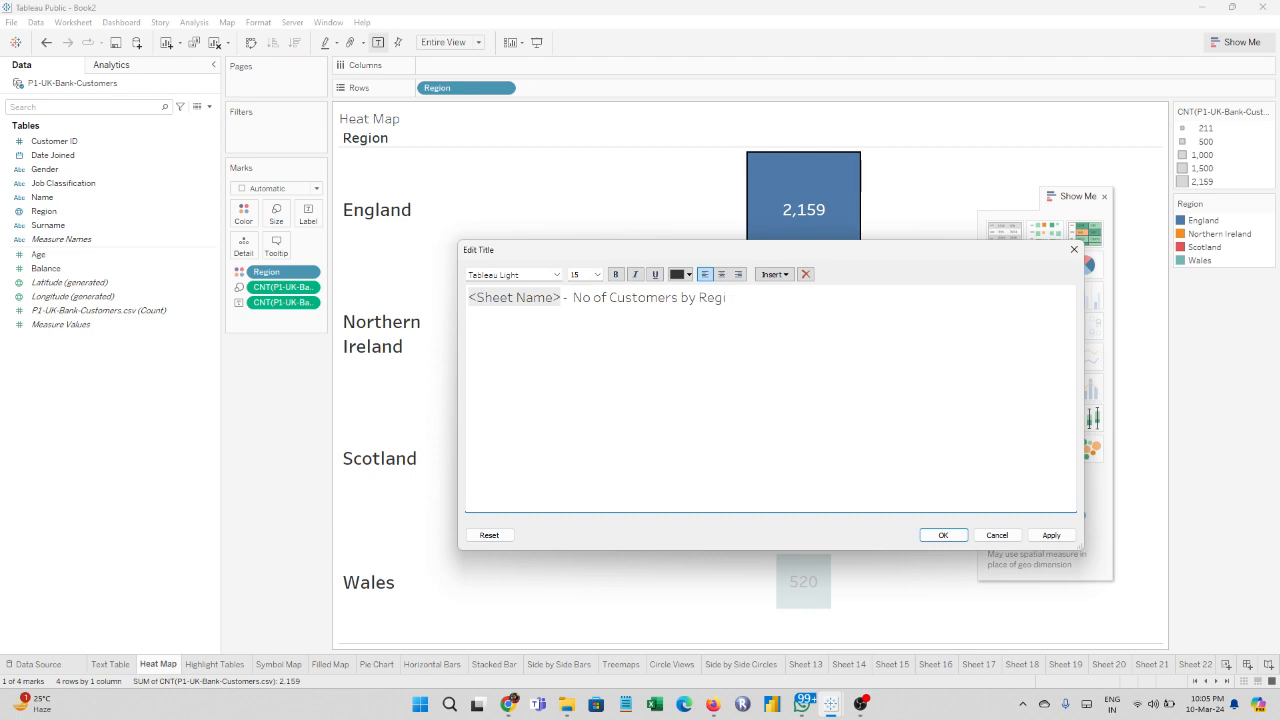
type("ons in Saquare Shape")
Step: Format the whole Heat Map title as Tableau Bold, size 18, dark blue and centred, and apply it
key("ctrl+a")
left_click(560, 275)
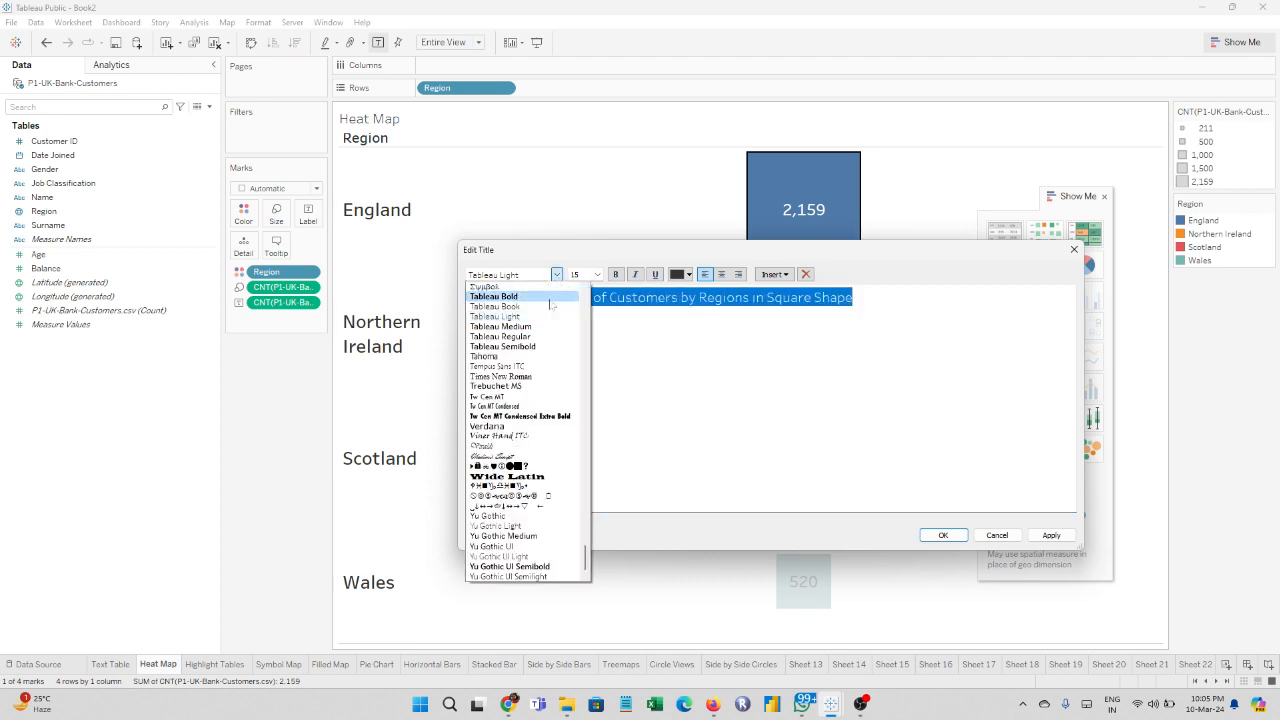
left_click(549, 297)
left_click(597, 274)
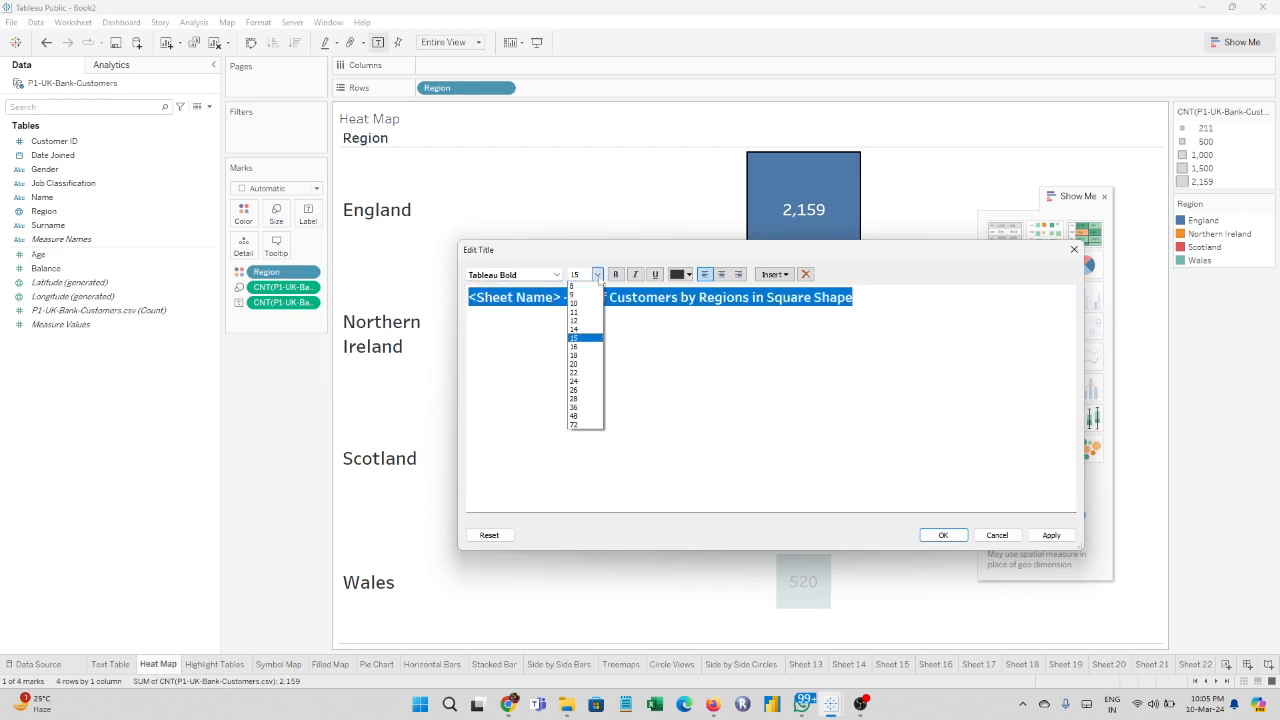
left_click(590, 355)
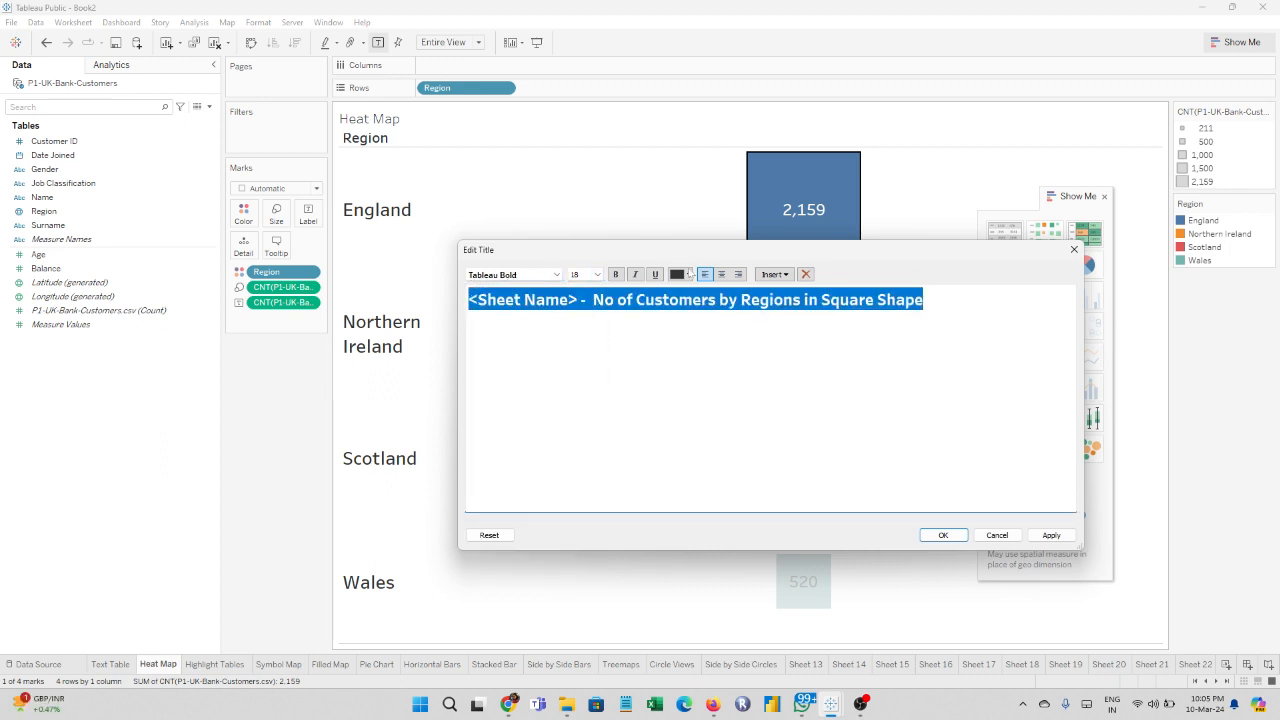
left_click(688, 274)
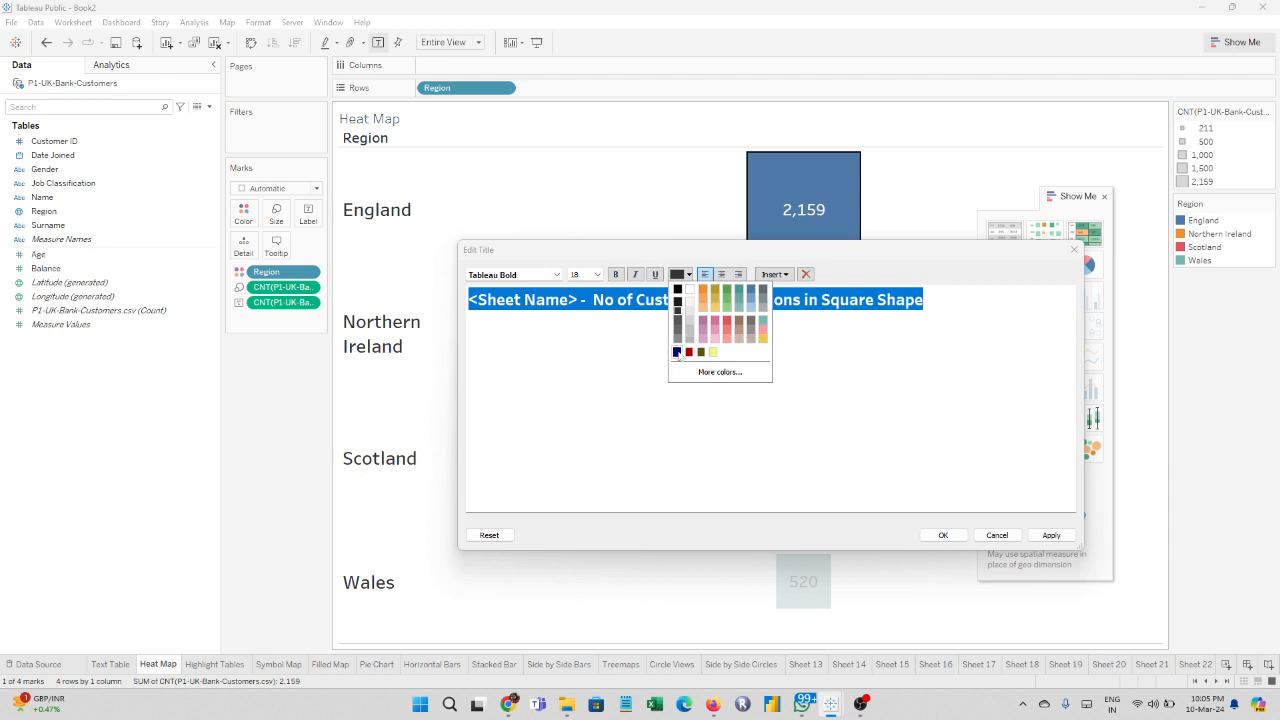
left_click(677, 351)
left_click(721, 274)
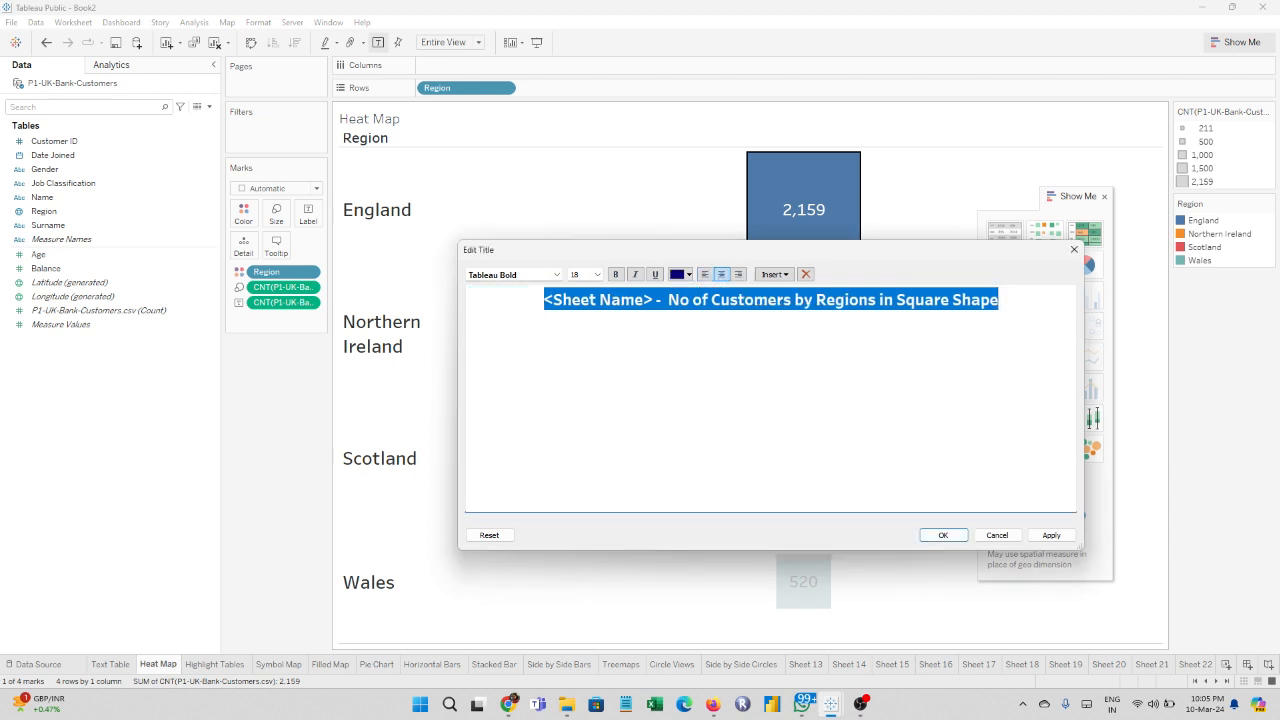
left_click(1051, 535)
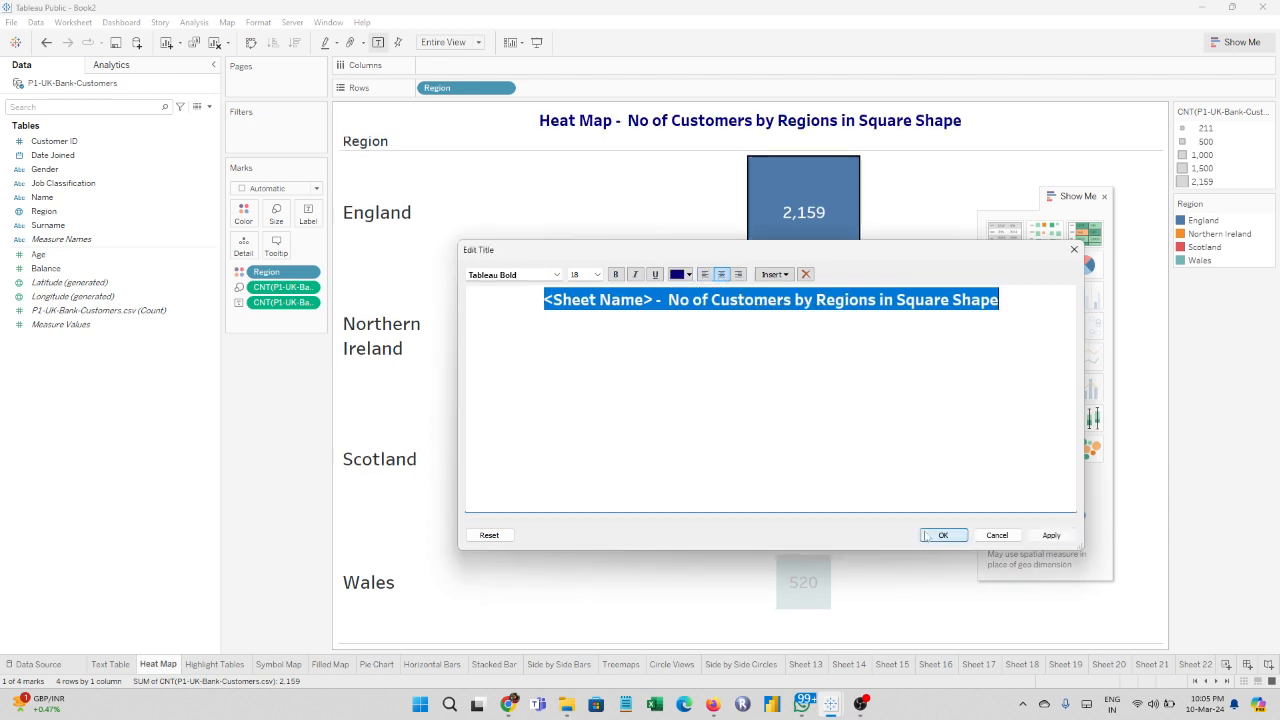
left_click(928, 536)
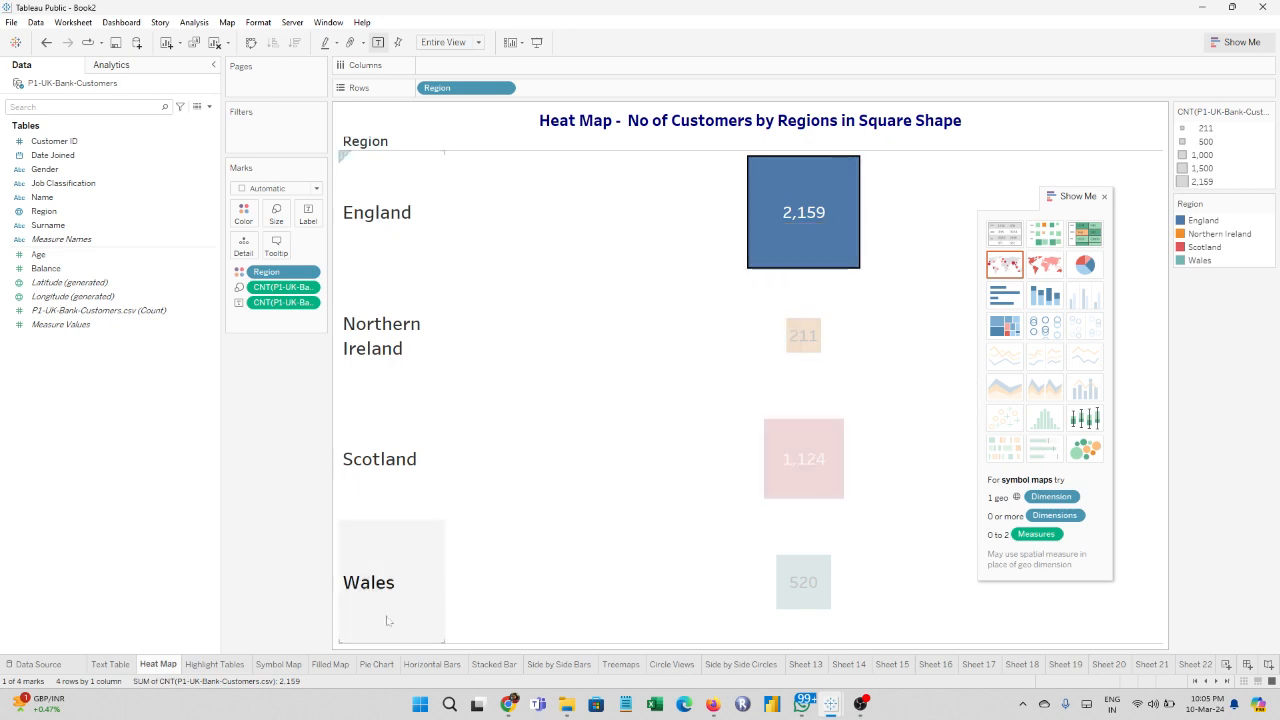
Step: On the Highlight Tables sheet, append "- Highest No of Customers as per Job Classification in each Region" after the sheet name in the title
left_click(214, 664)
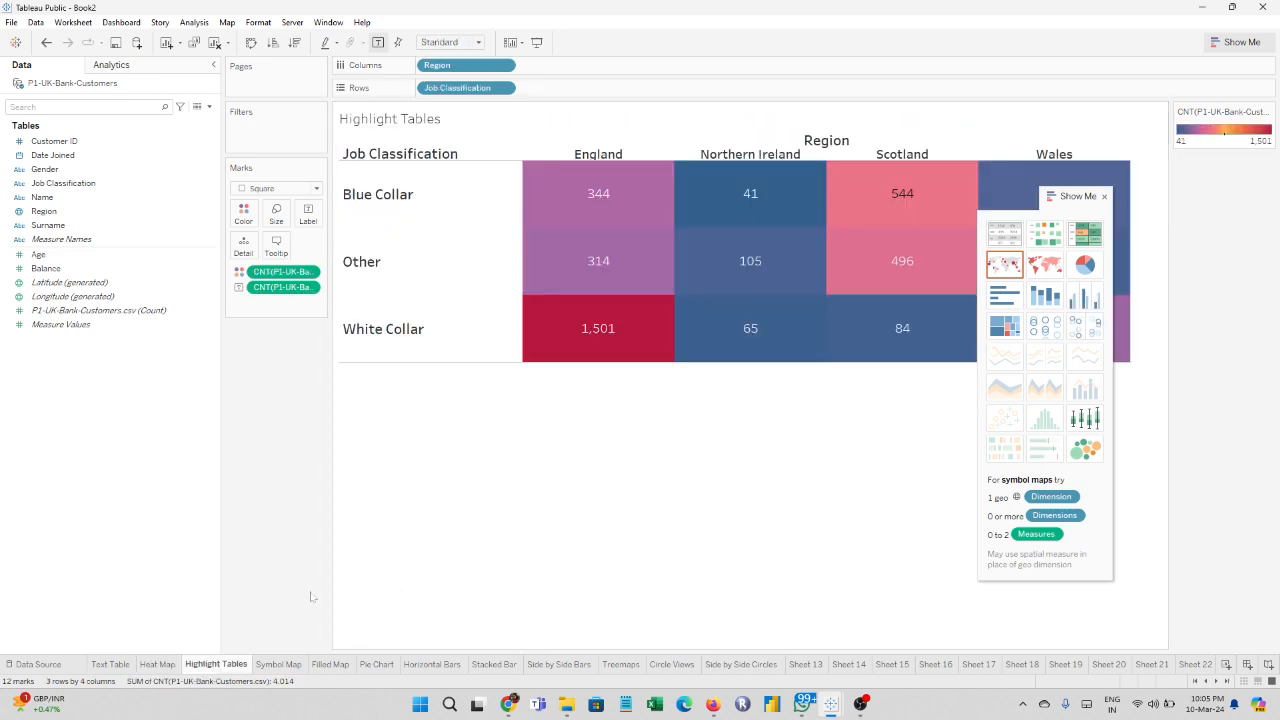
left_click(1104, 197)
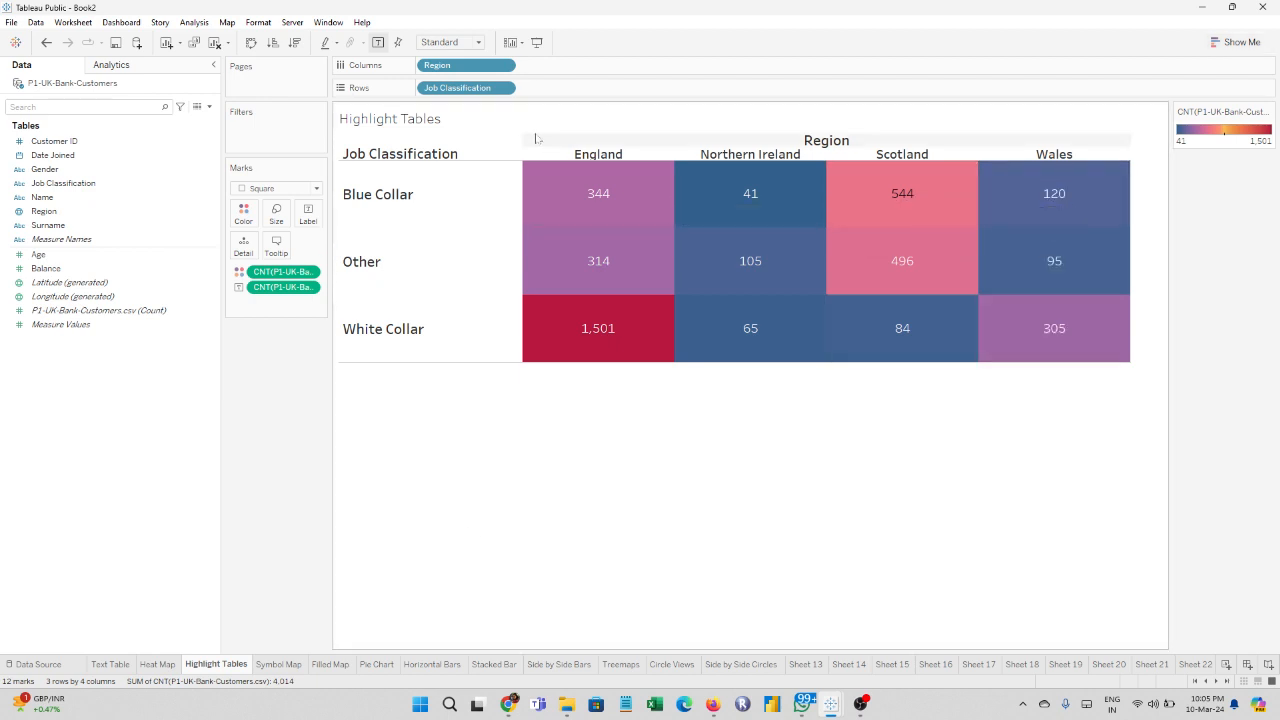
double_click(448, 121)
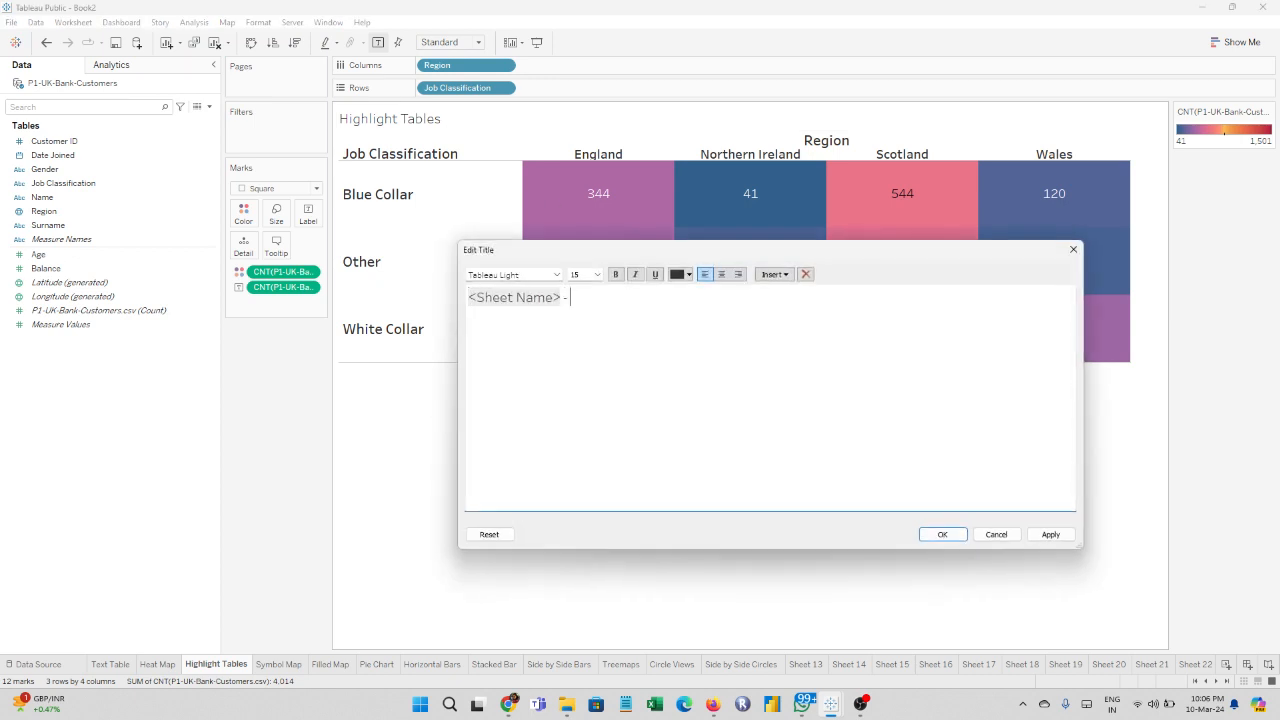
type("-")
left_click_drag(727, 262, 681, 407)
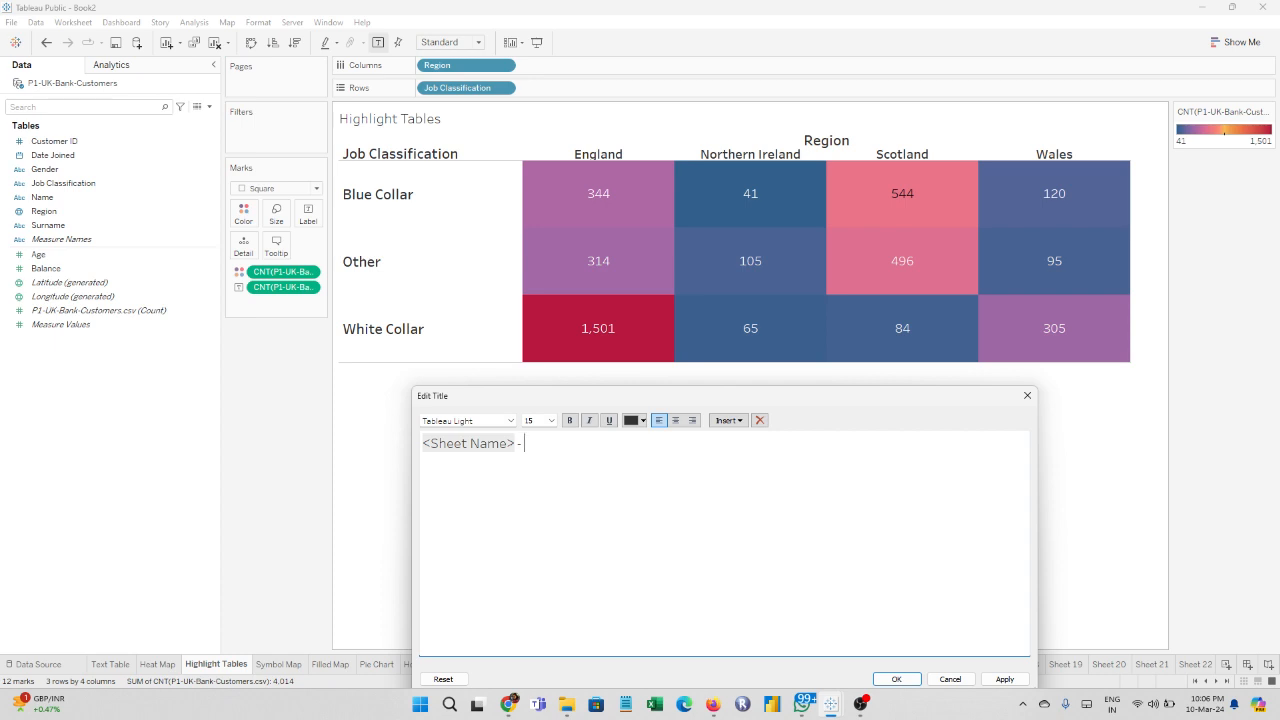
type("Highest No of Cusom")
key("BackSpace")
type("omers as per J")
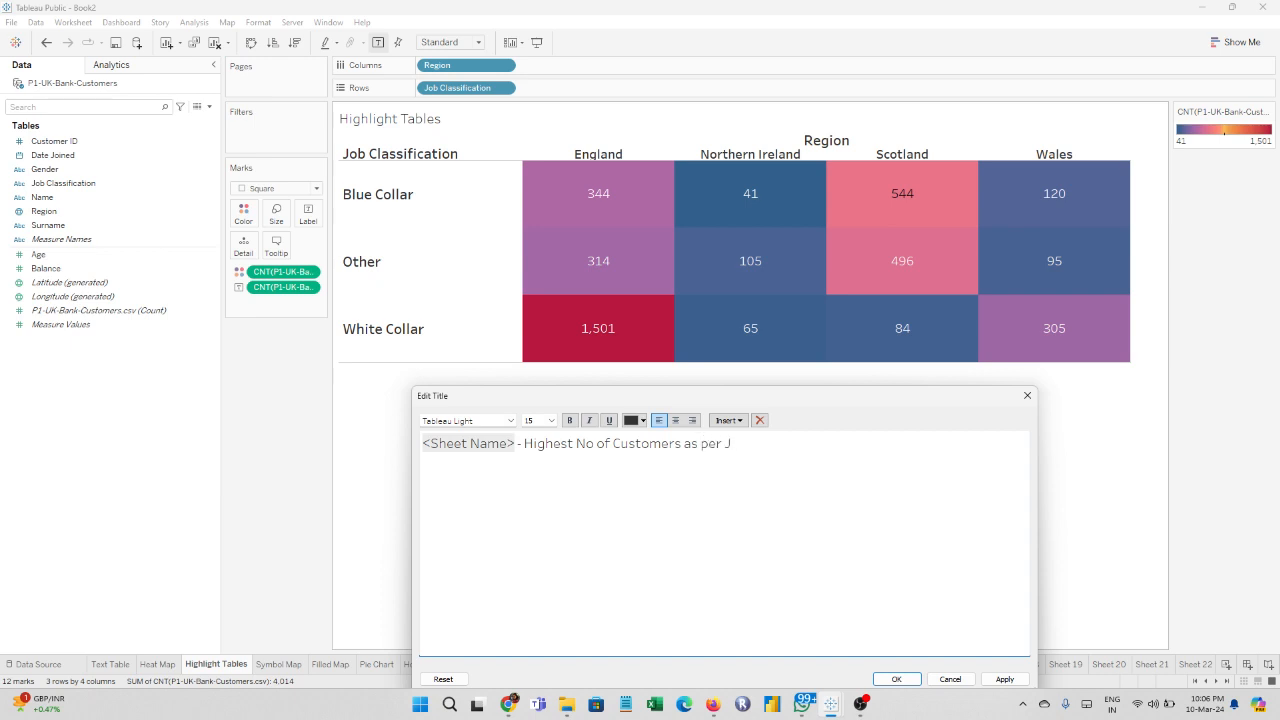
type("ob Cal")
key("BackSpace")
type("lassification in each Region")
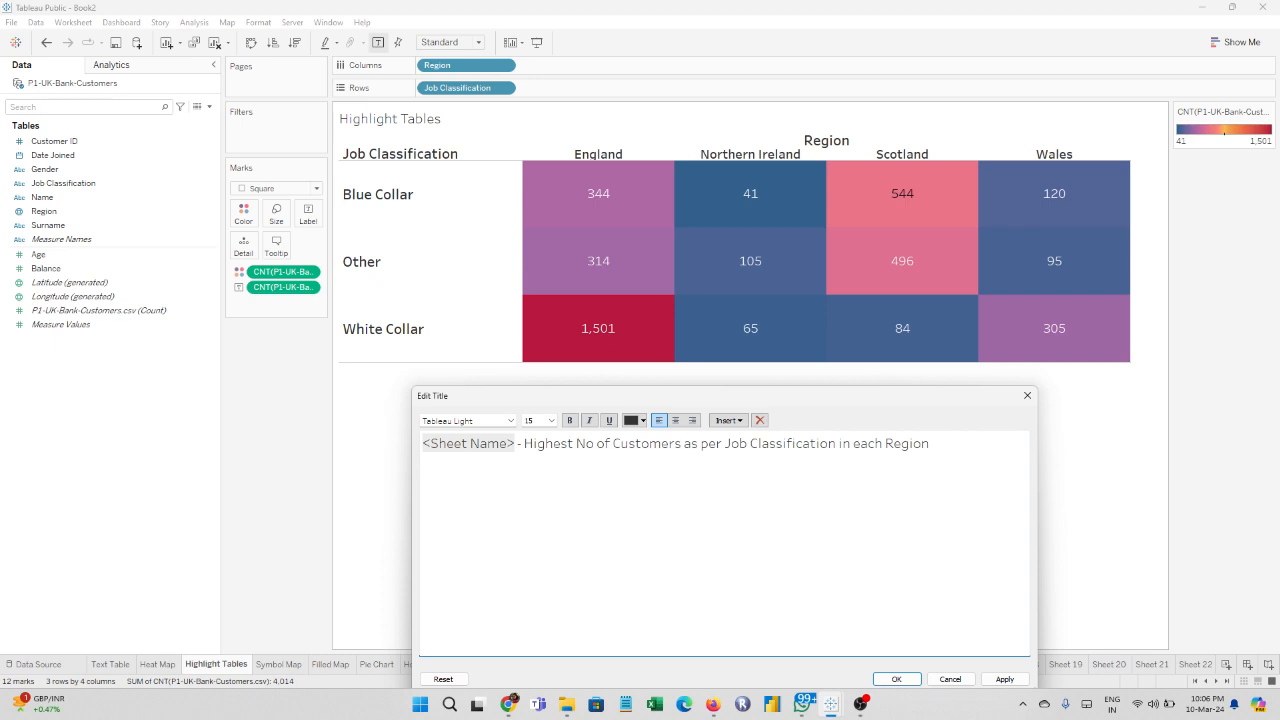
Step: Centre the whole Highlight Tables title, set its font to Tableau Bold, and apply the changes
key("ctrl+a")
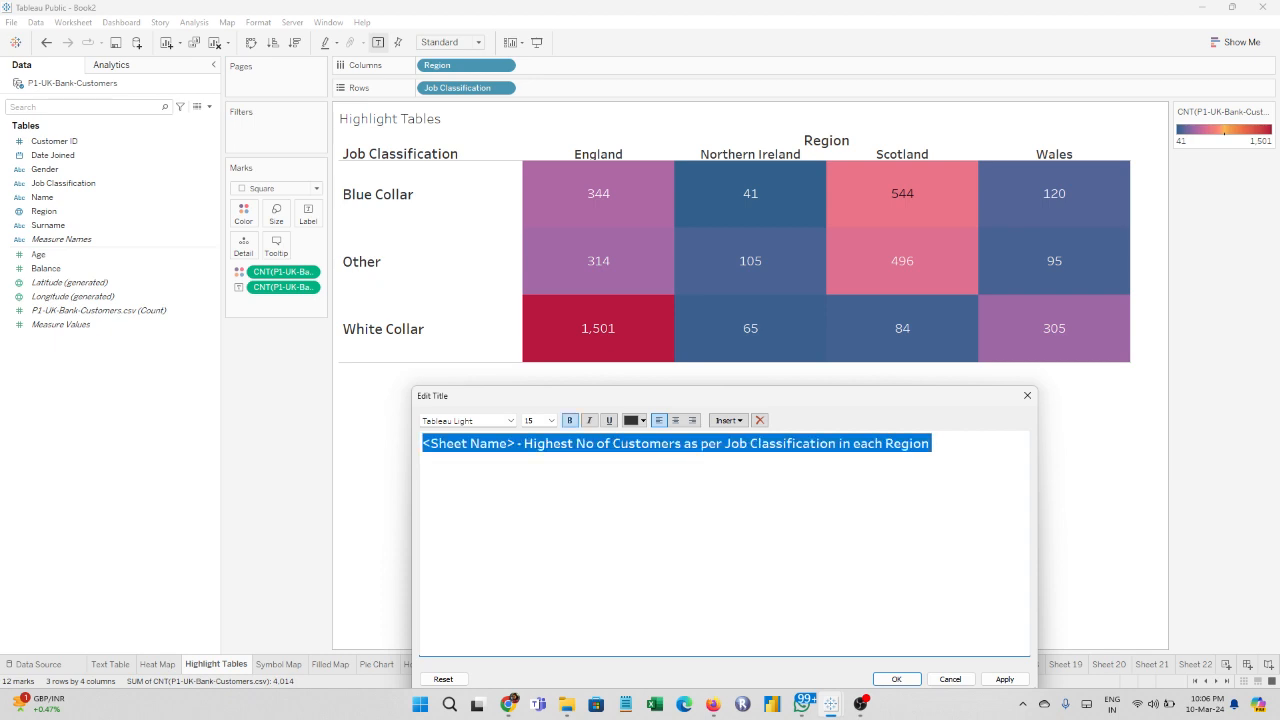
left_click(569, 420)
left_click(675, 420)
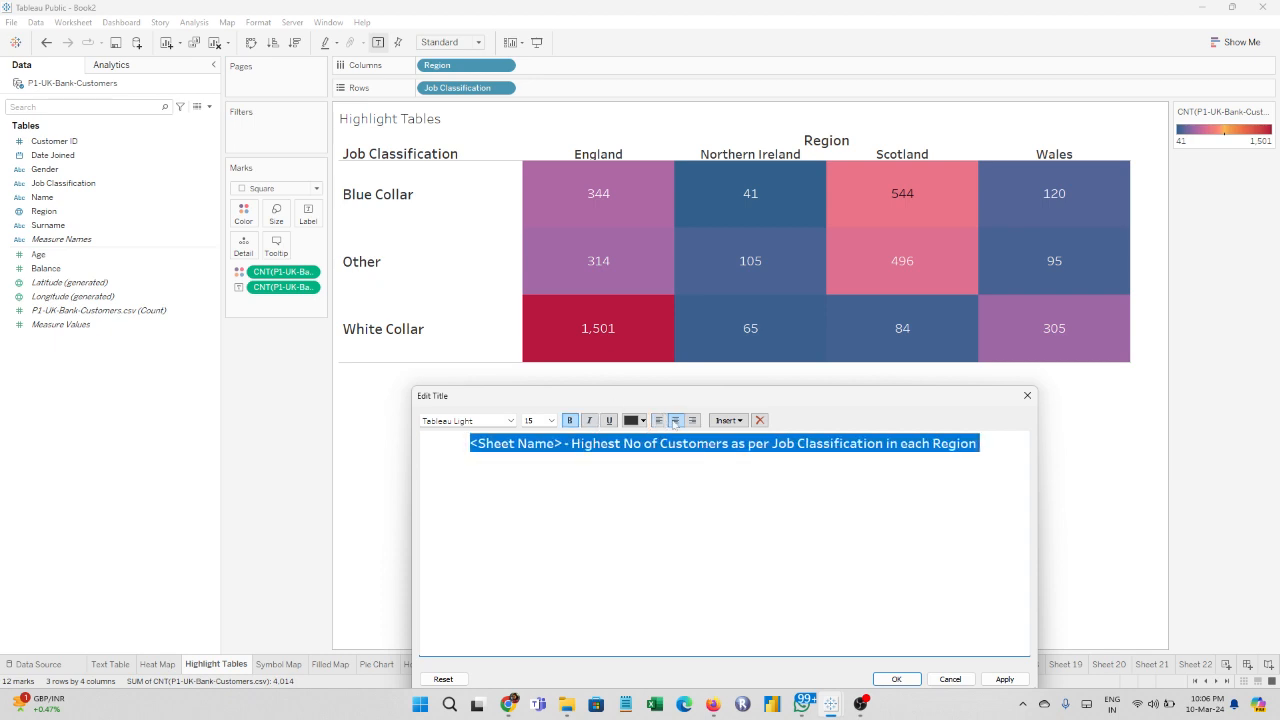
left_click(569, 420)
left_click(510, 421)
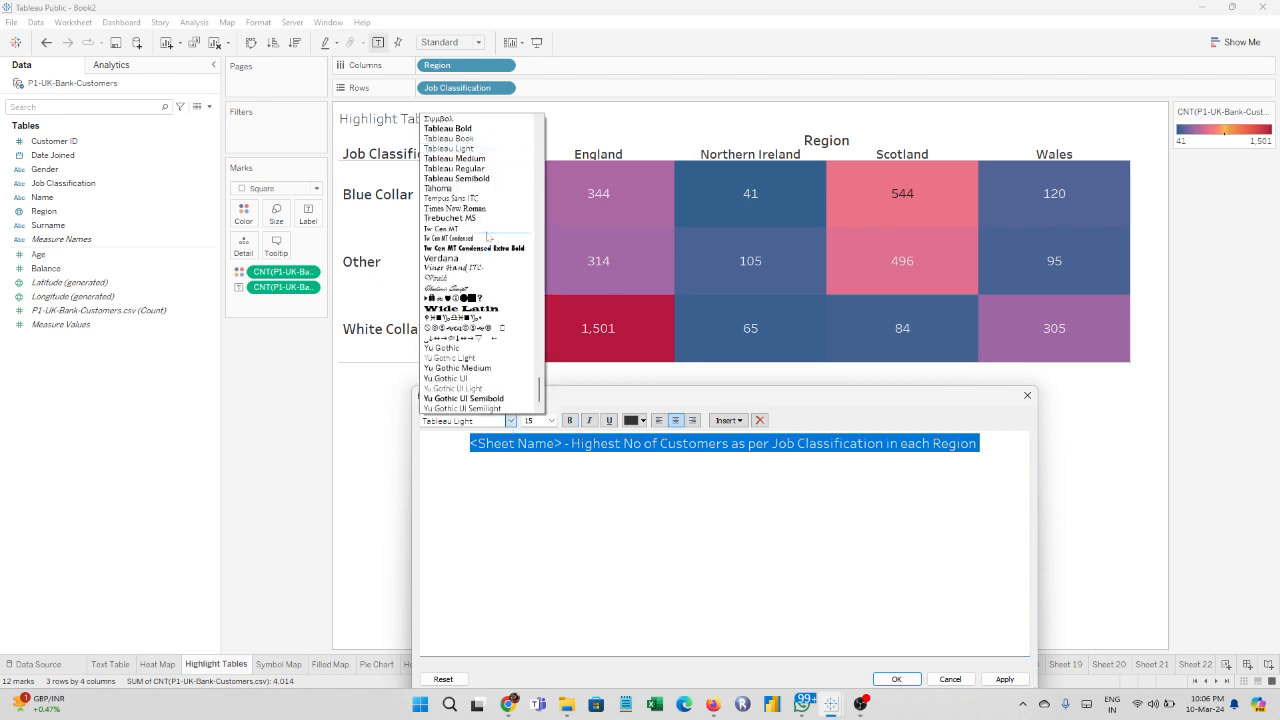
left_click(448, 128)
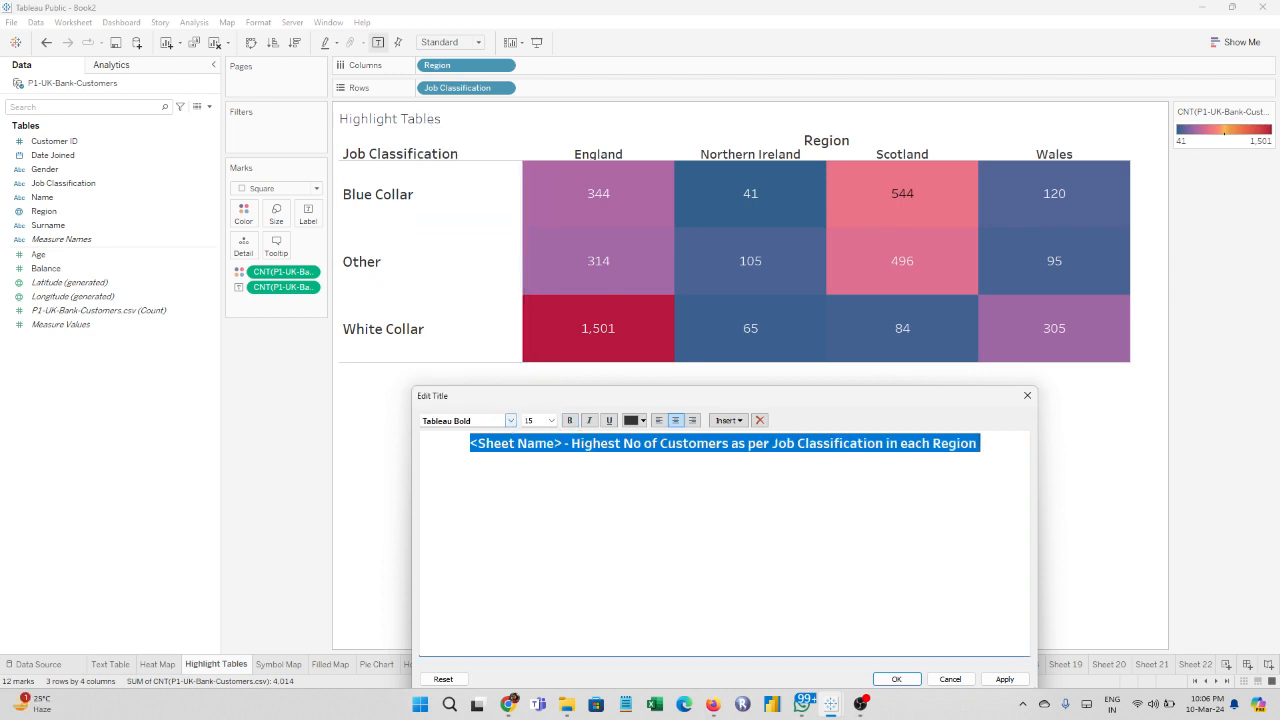
left_click(1001, 680)
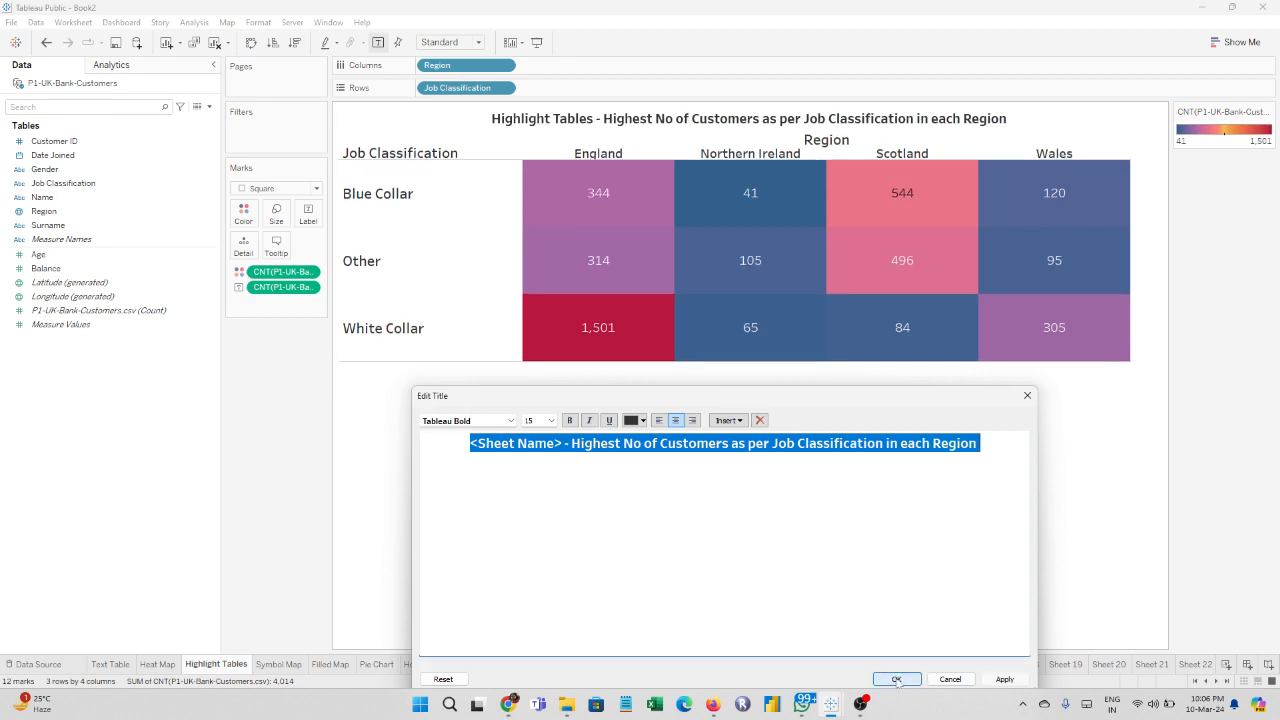
left_click(896, 679)
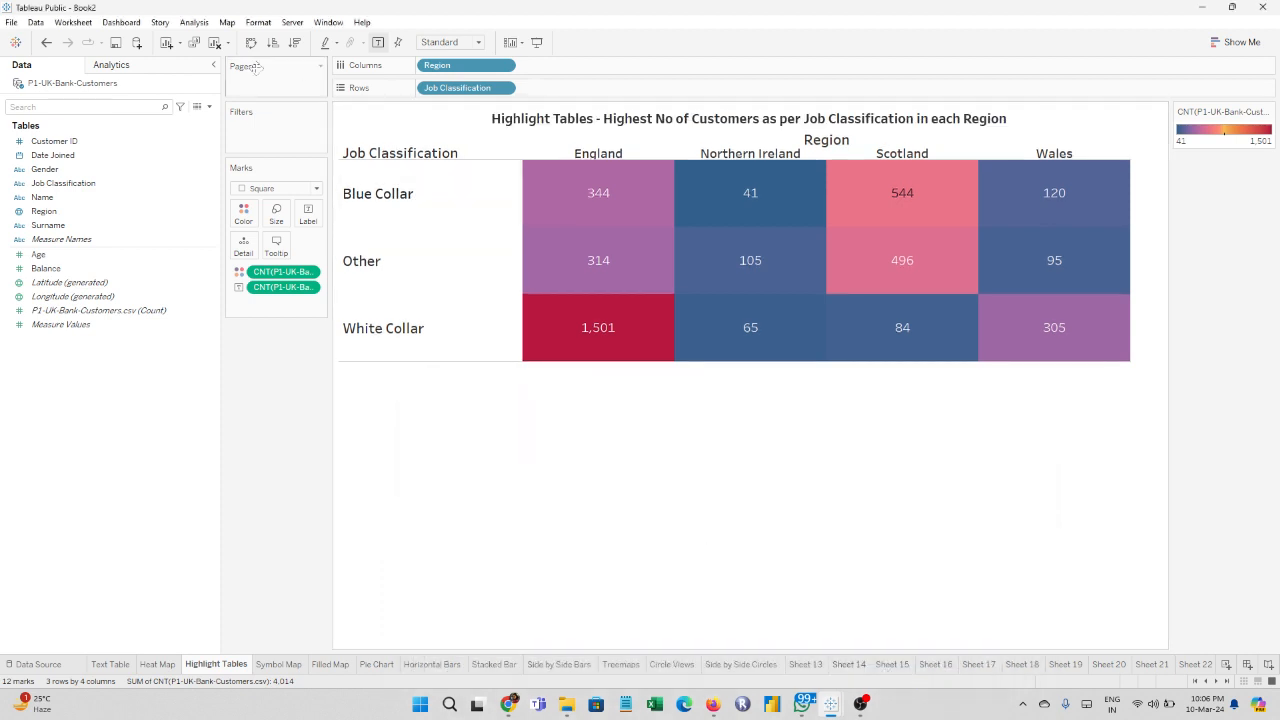
Step: Set the workbook-wide font for worksheets to Tableau Bold
left_click(258, 23)
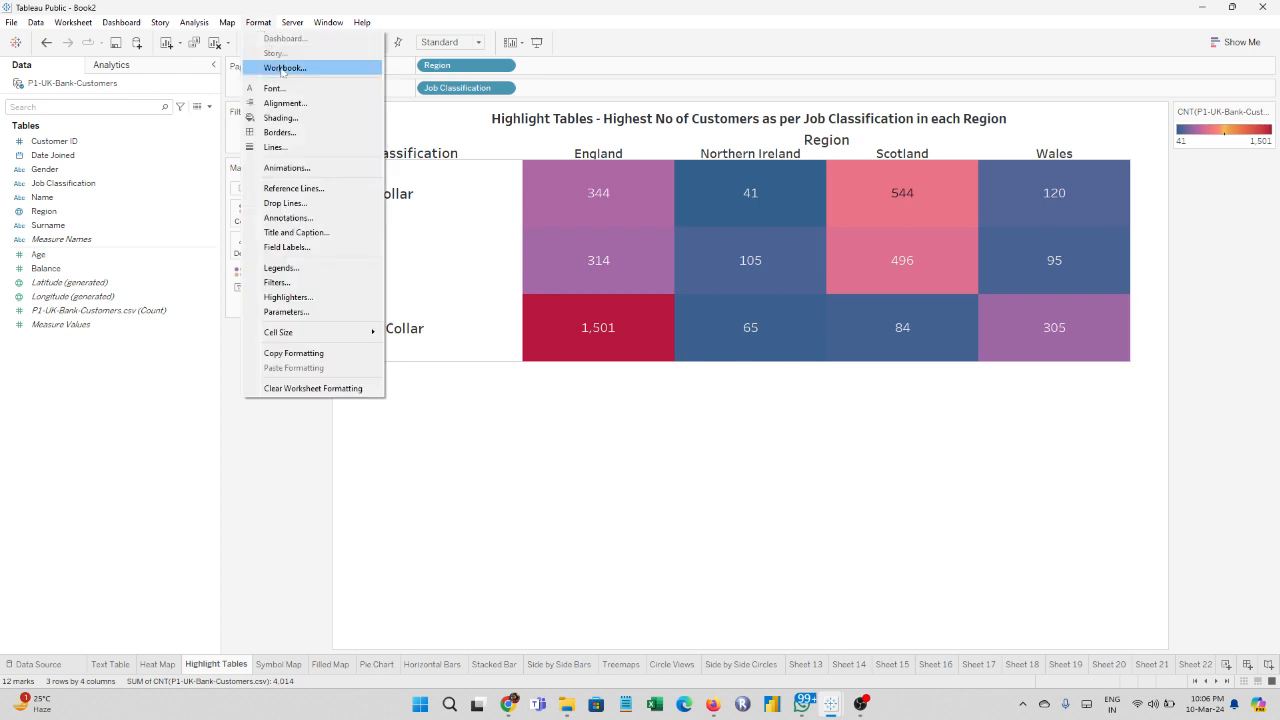
left_click(283, 68)
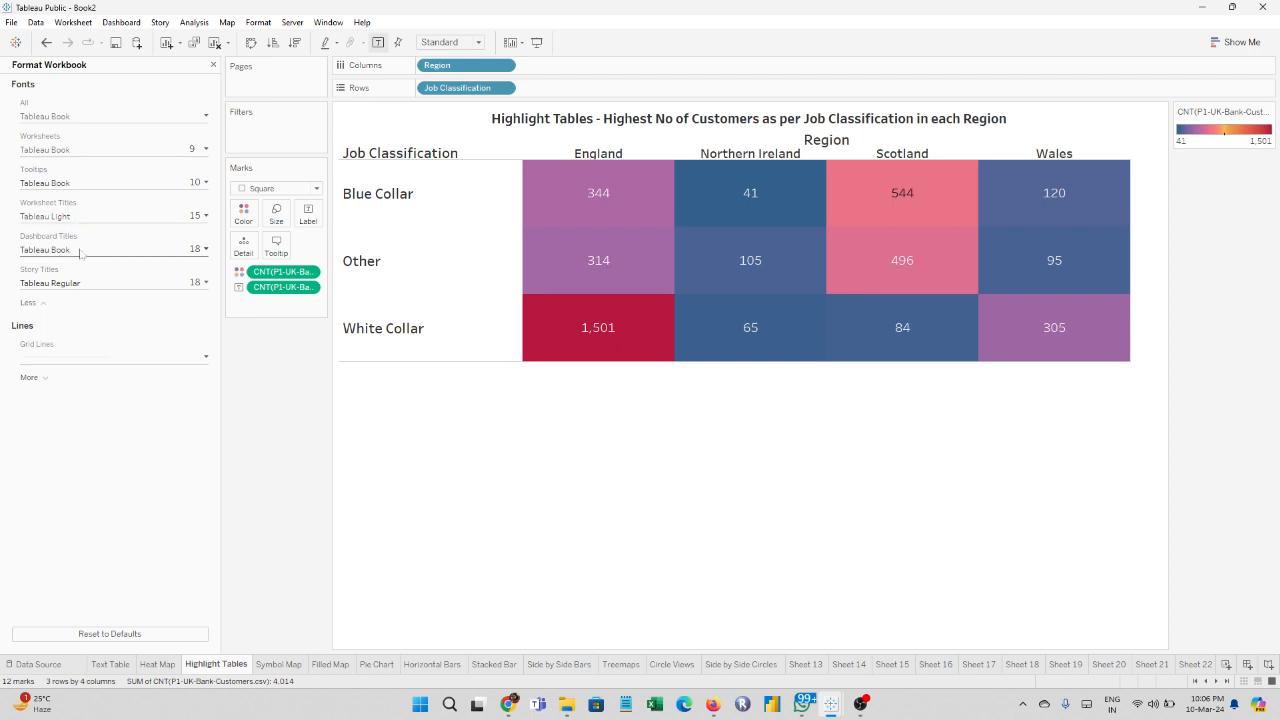
left_click(73, 152)
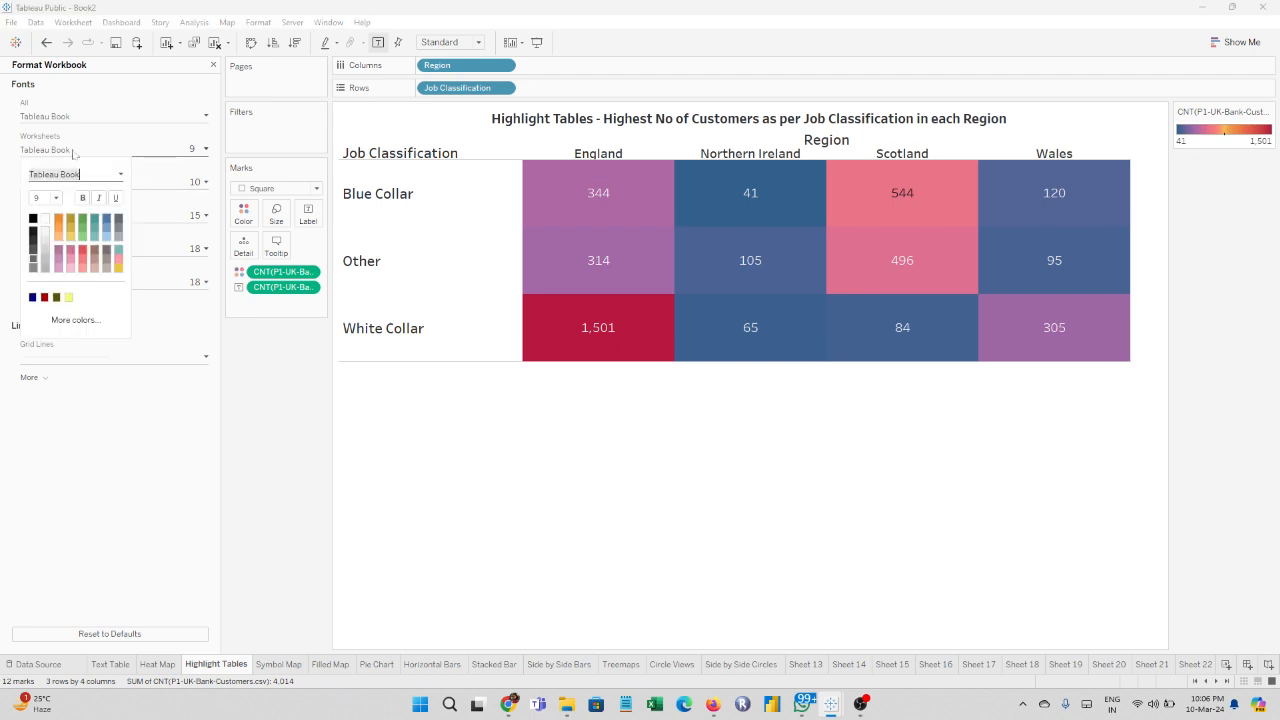
left_click(121, 175)
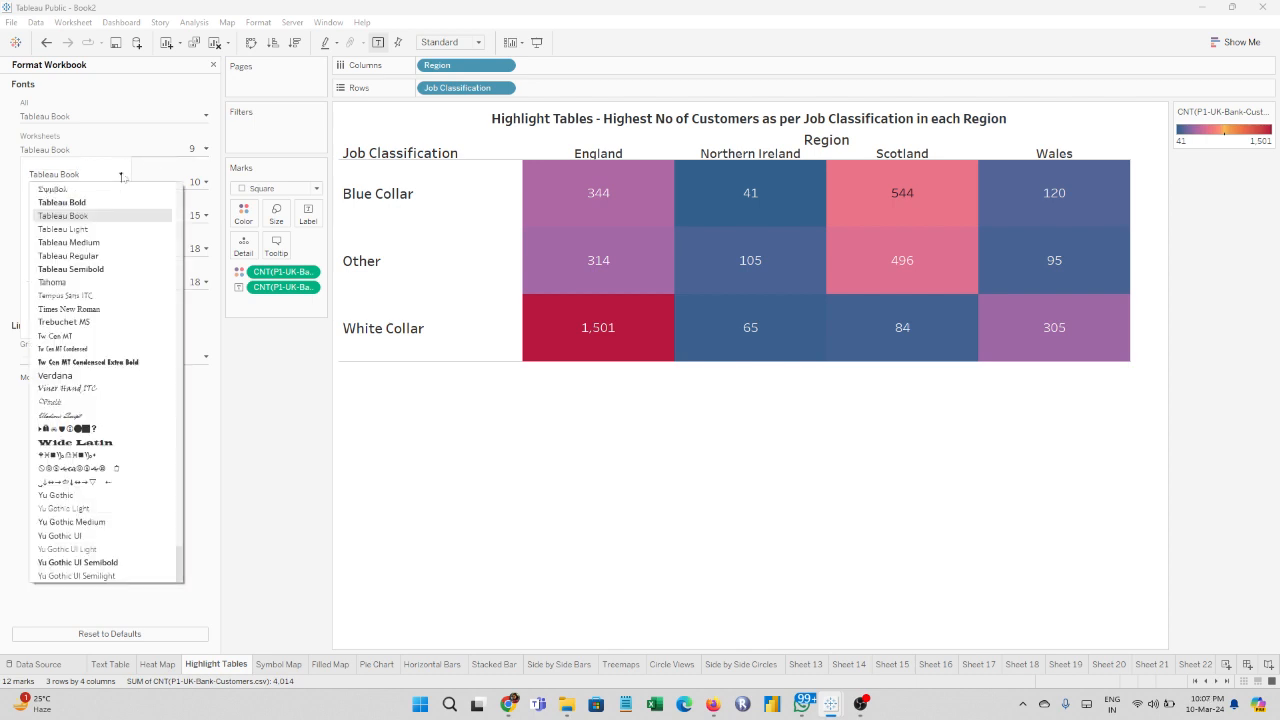
left_click(187, 157)
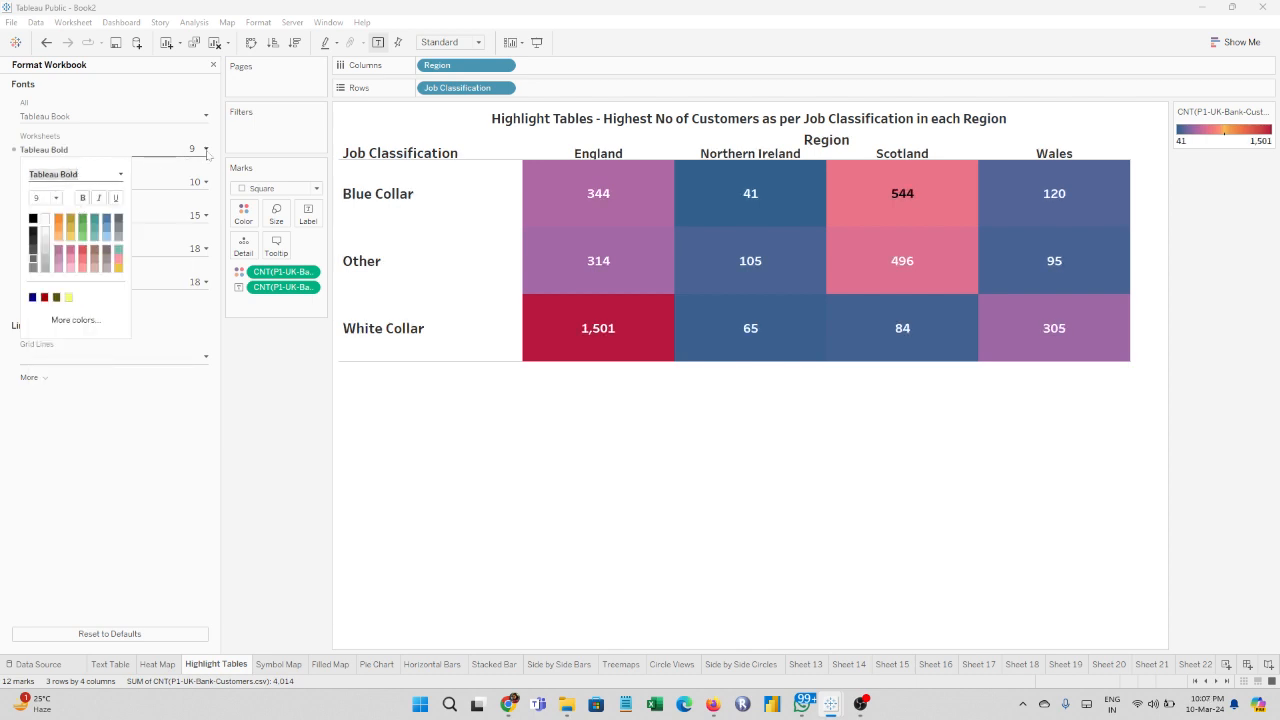
Step: Set the workbook-wide worksheet font size to 14
left_click(206, 151)
left_click(207, 149)
left_click(207, 149)
left_click(207, 149)
left_click(56, 198)
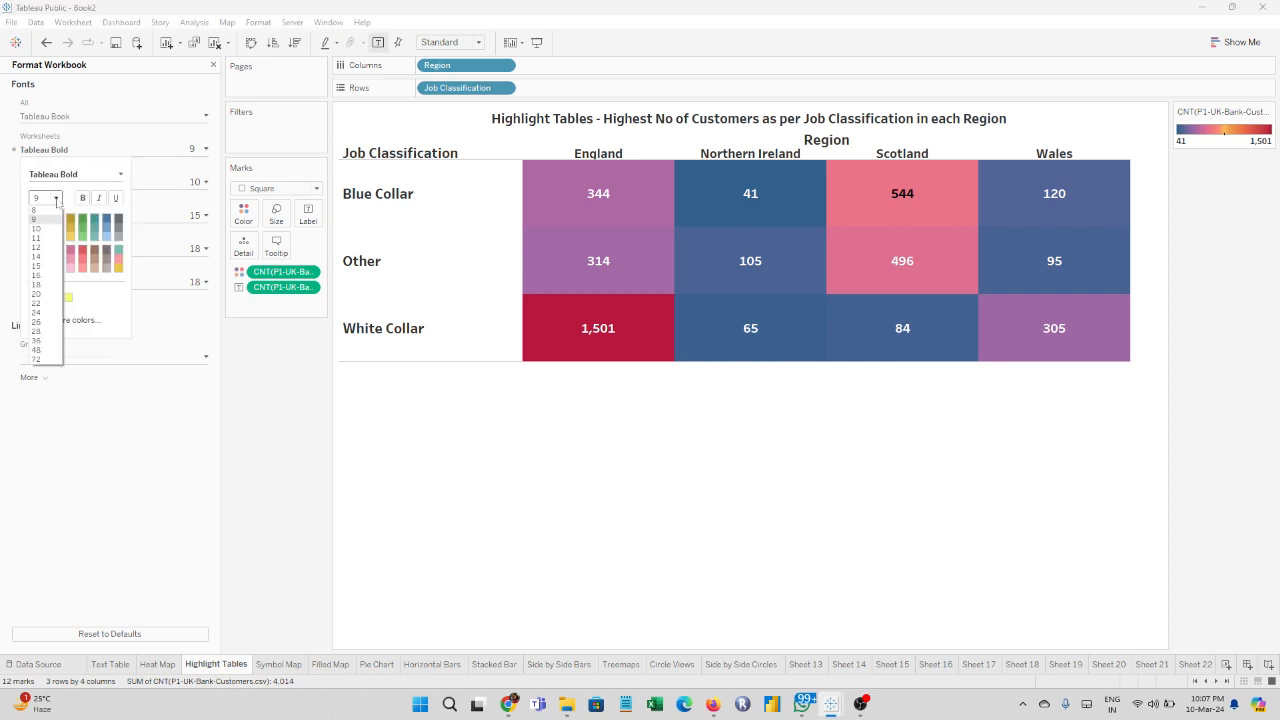
left_click(50, 247)
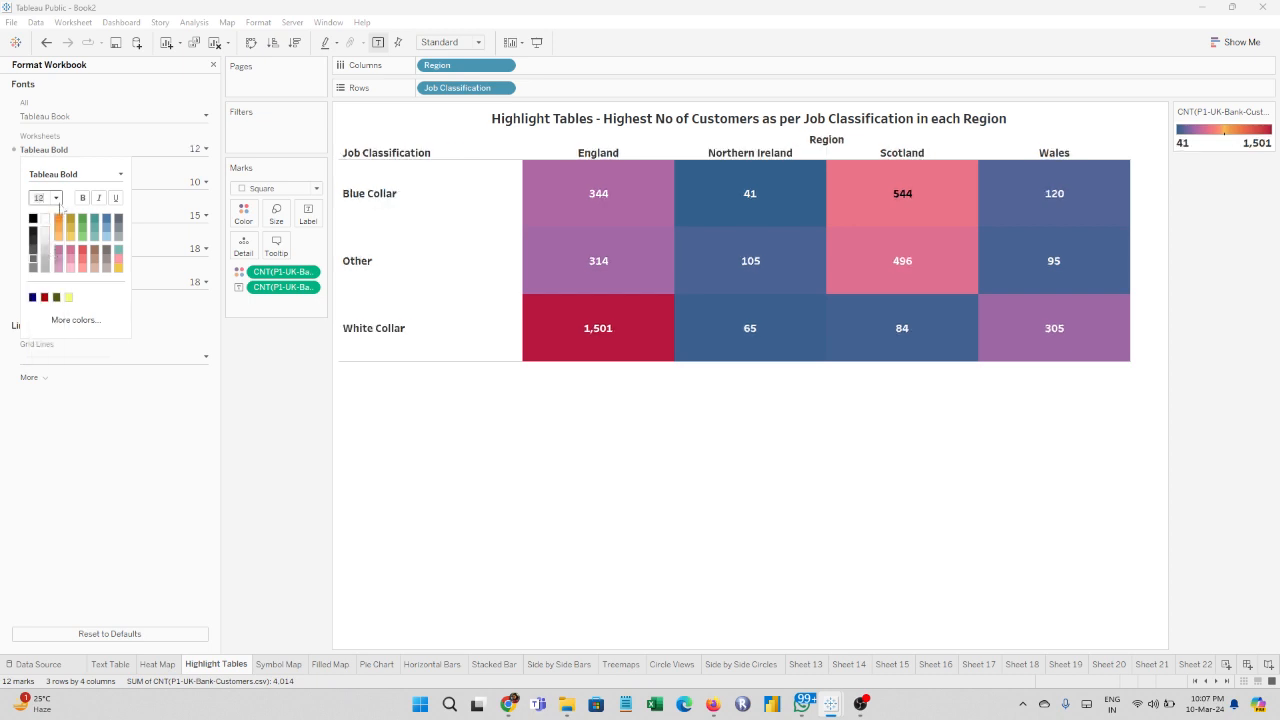
left_click(56, 198)
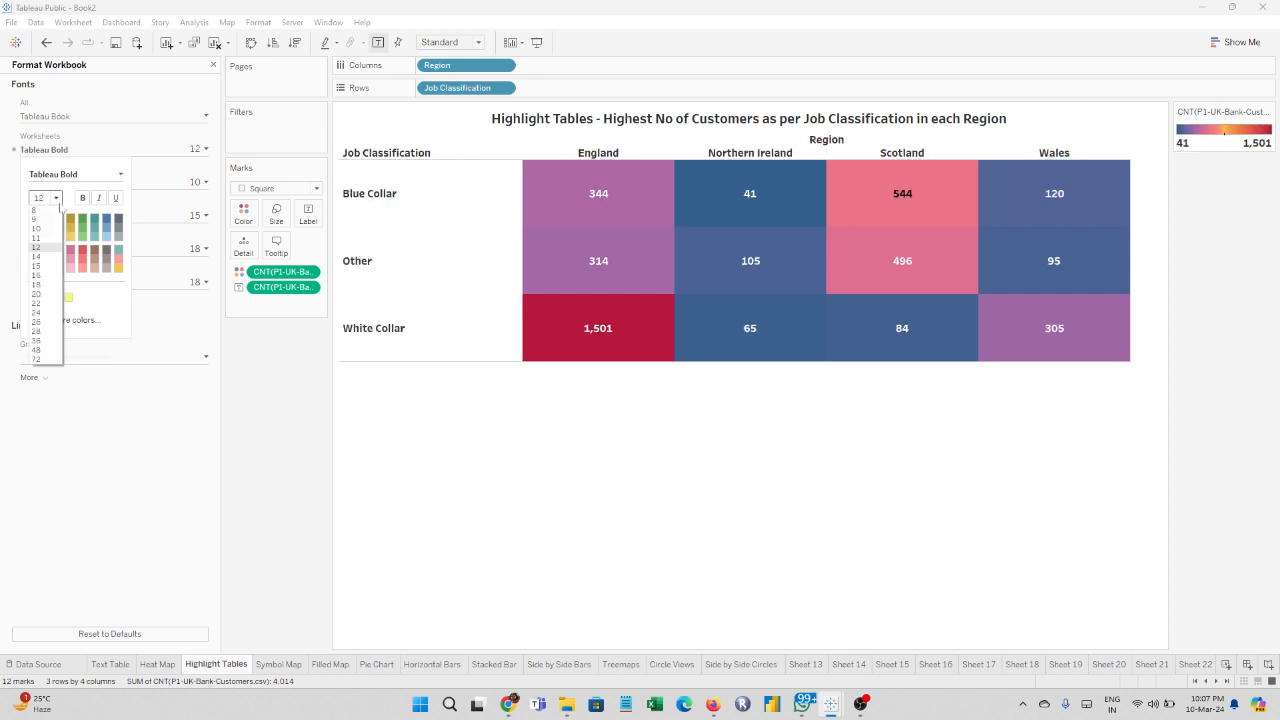
left_click(42, 257)
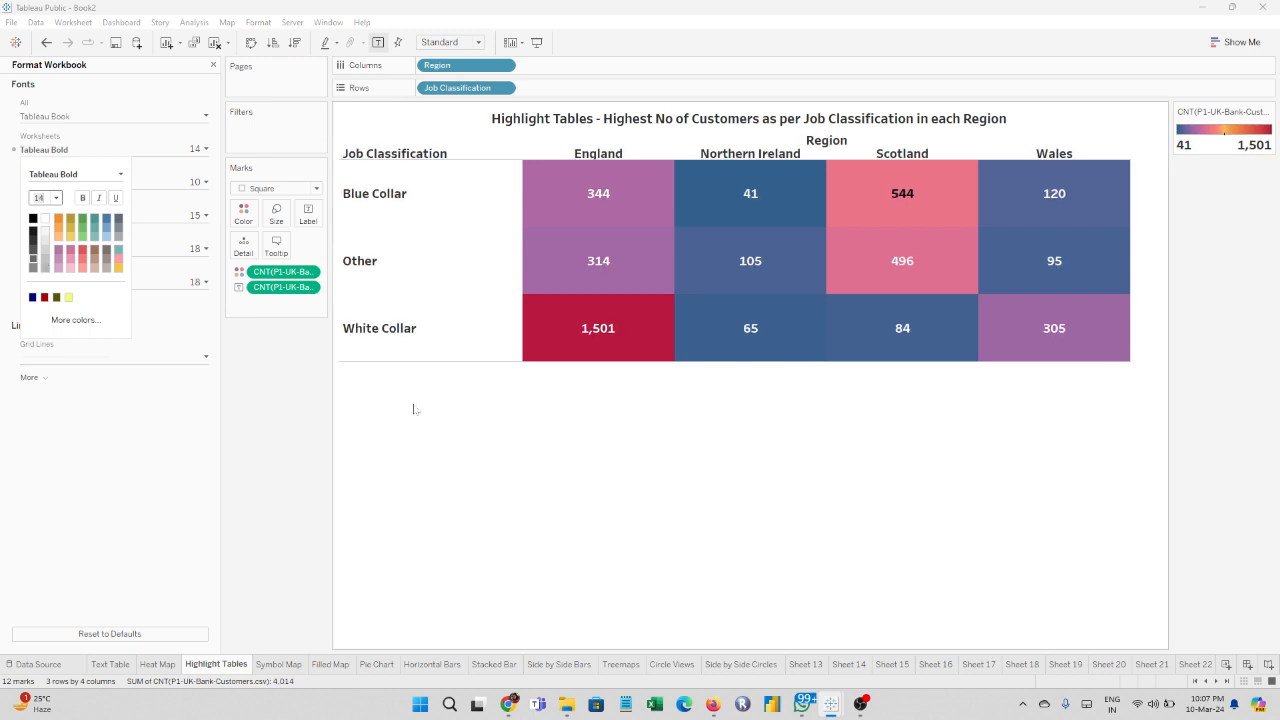
left_click(245, 408)
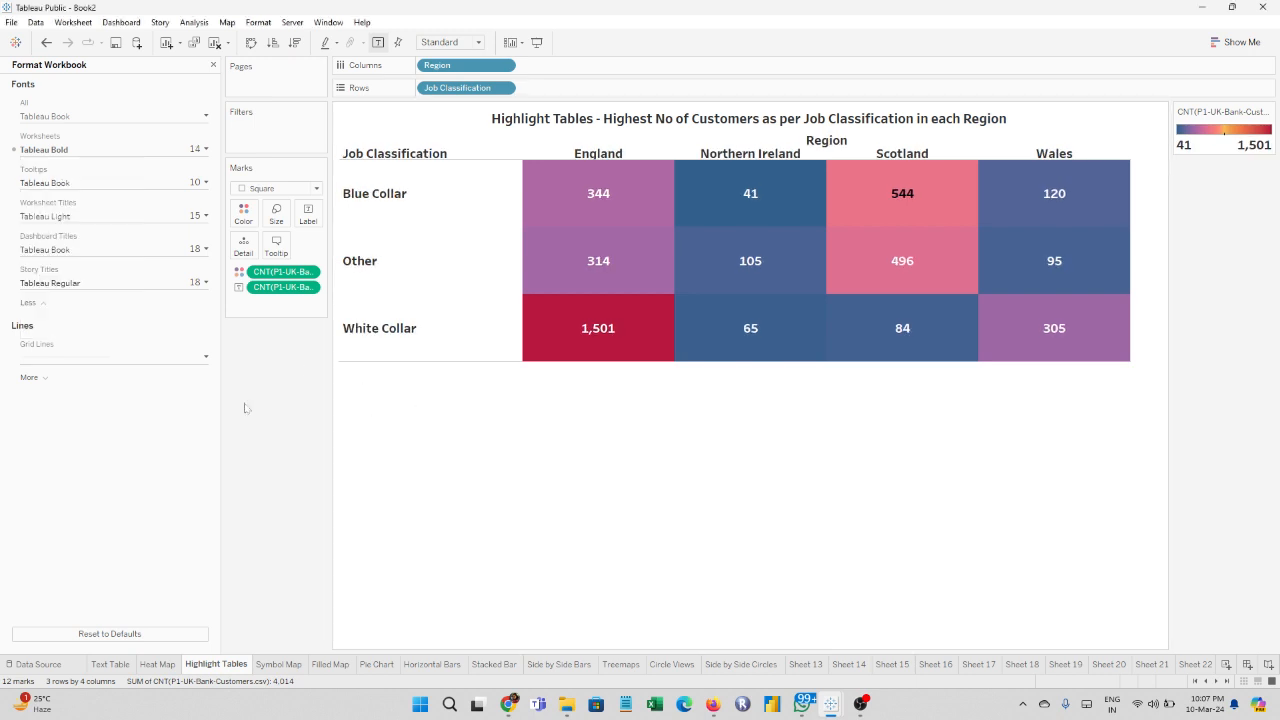
Step: Set the workbook-wide worksheet titles to size 18 and dark blue, and close the workbook formatting
left_click(163, 217)
left_click(205, 215)
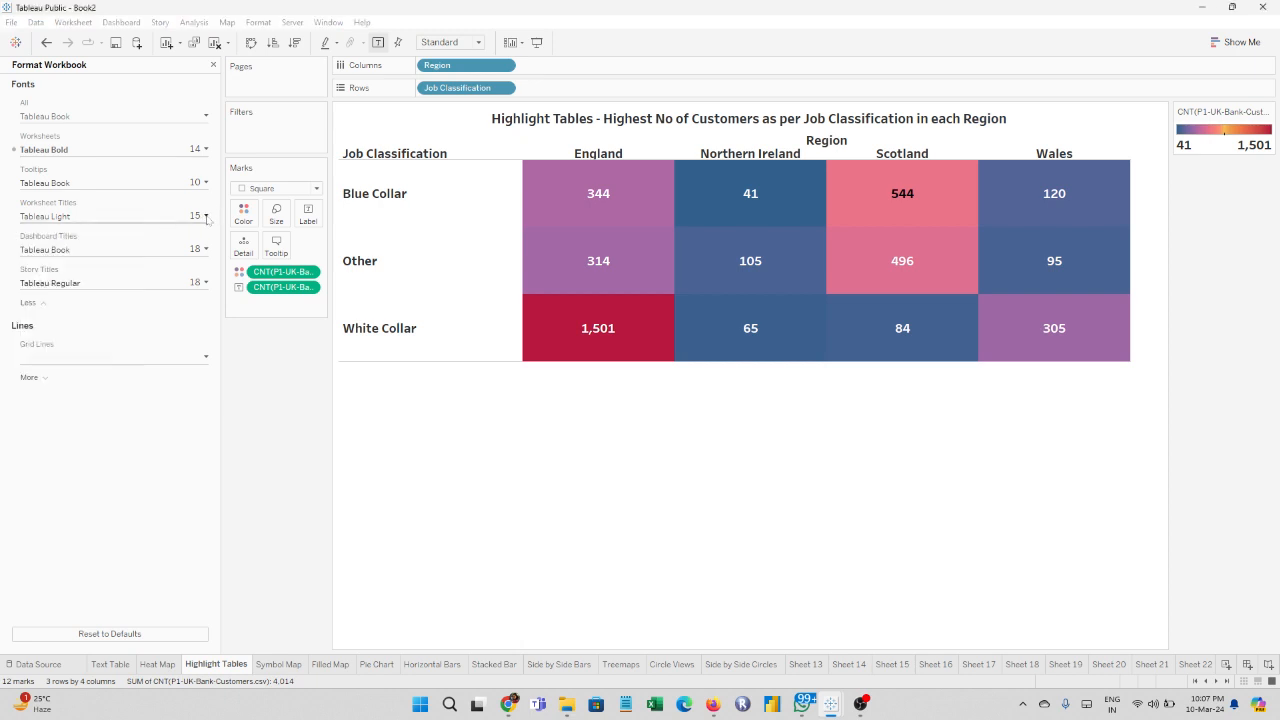
left_click(207, 215)
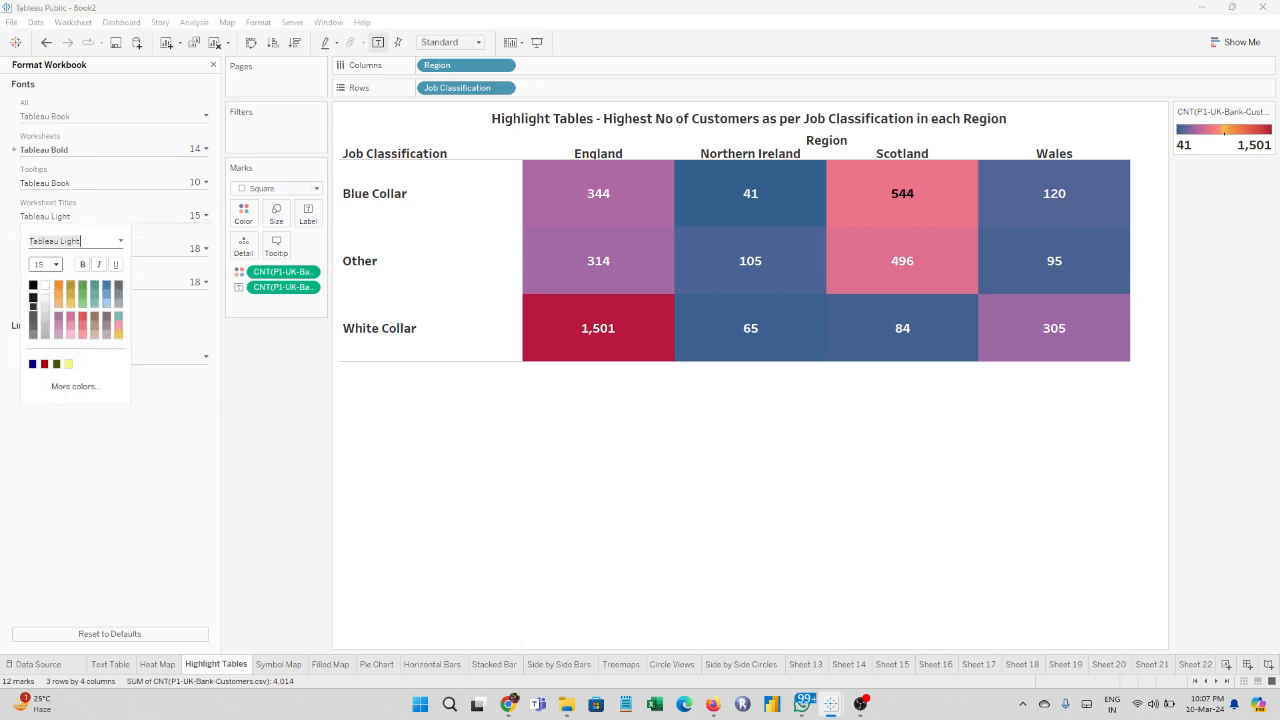
left_click(56, 264)
left_click(44, 349)
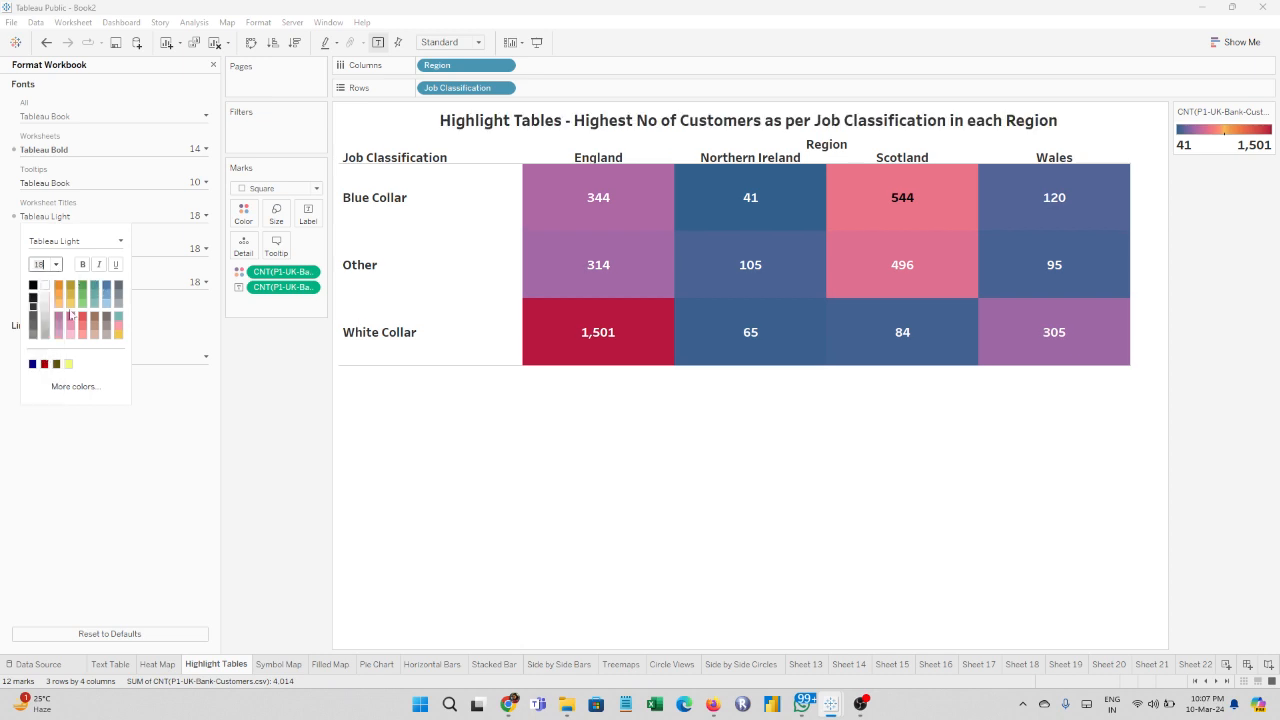
left_click(32, 364)
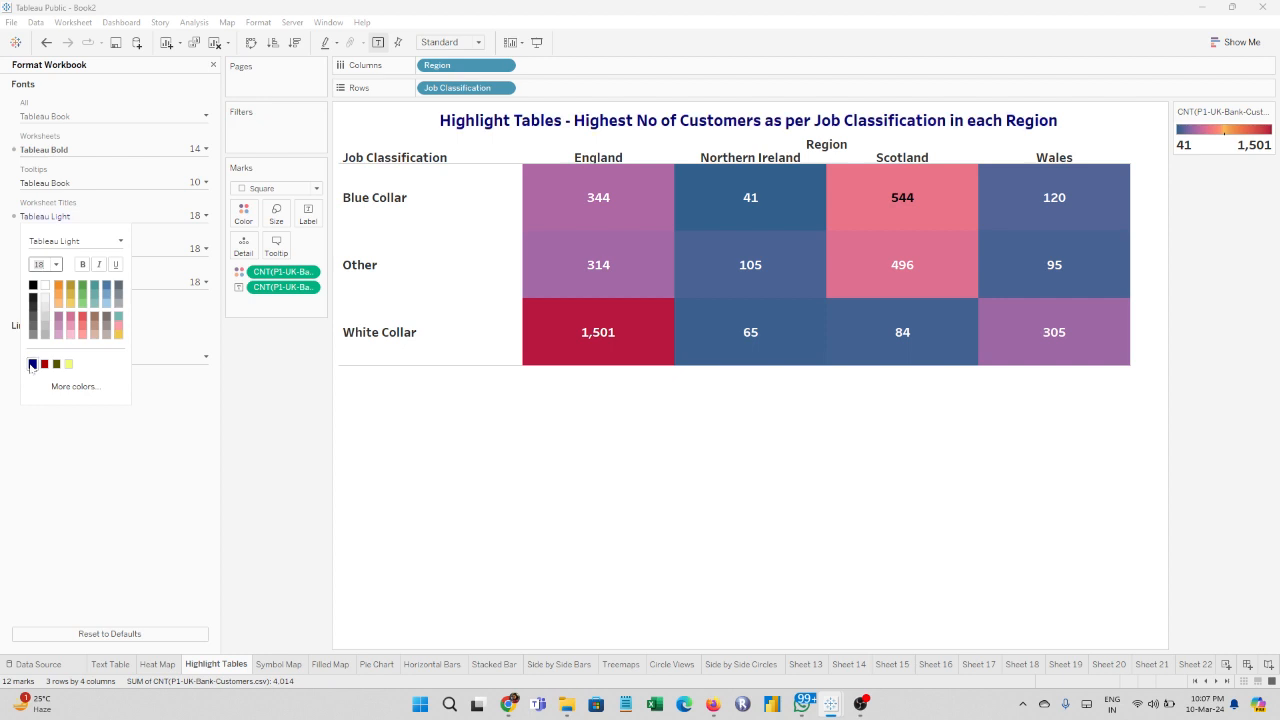
left_click(207, 397)
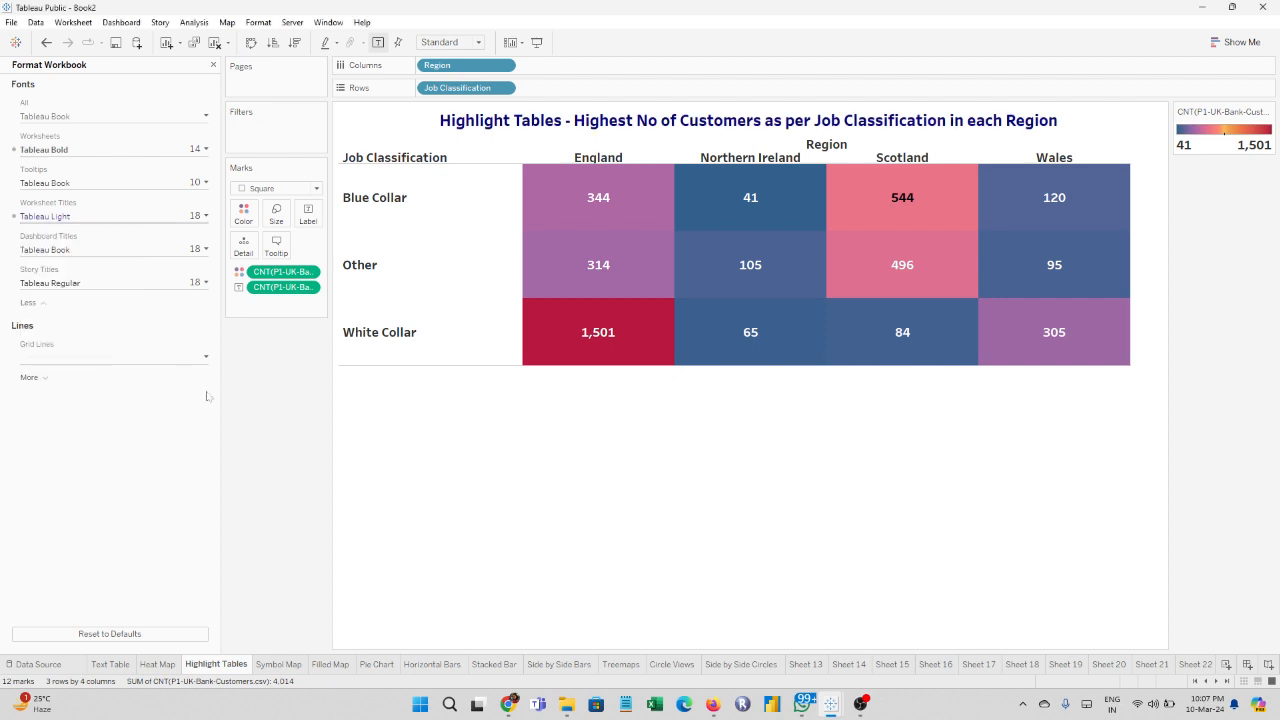
left_click(213, 64)
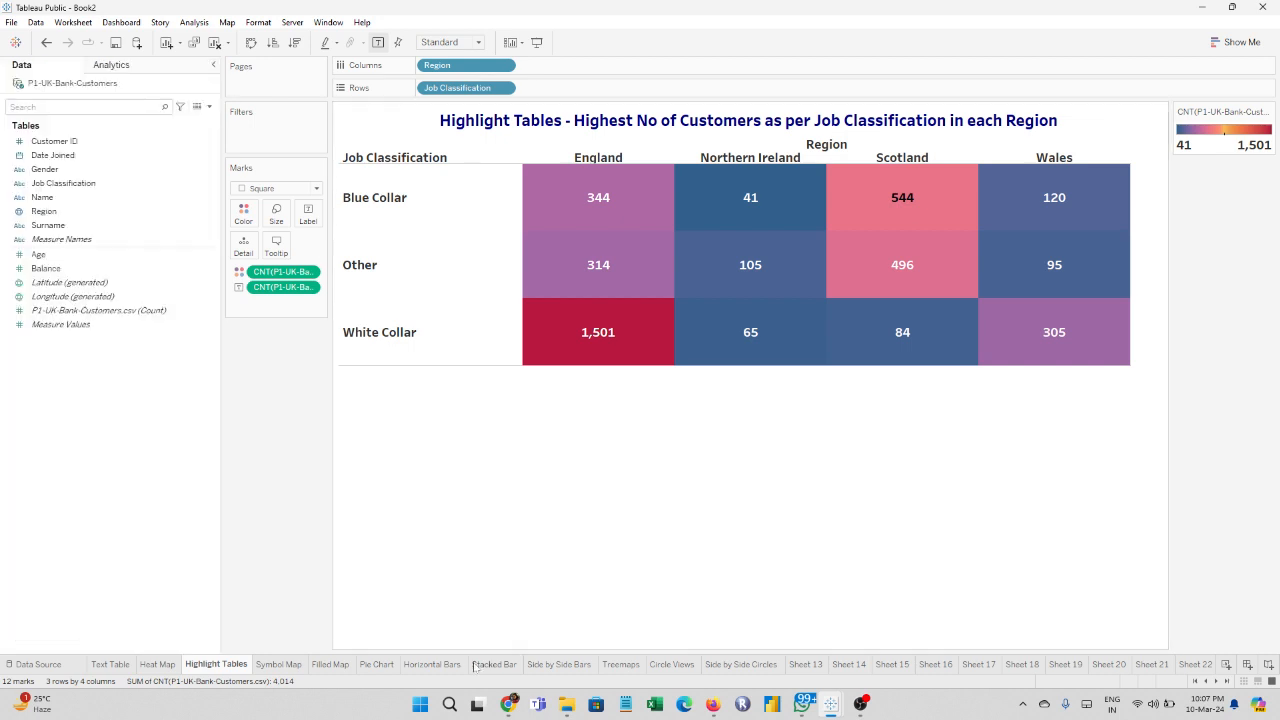
Step: On the Symbol Map sheet, append "- No of Customers in Each Region on a Map rep. by Circle" after the sheet name in the title
left_click(277, 664)
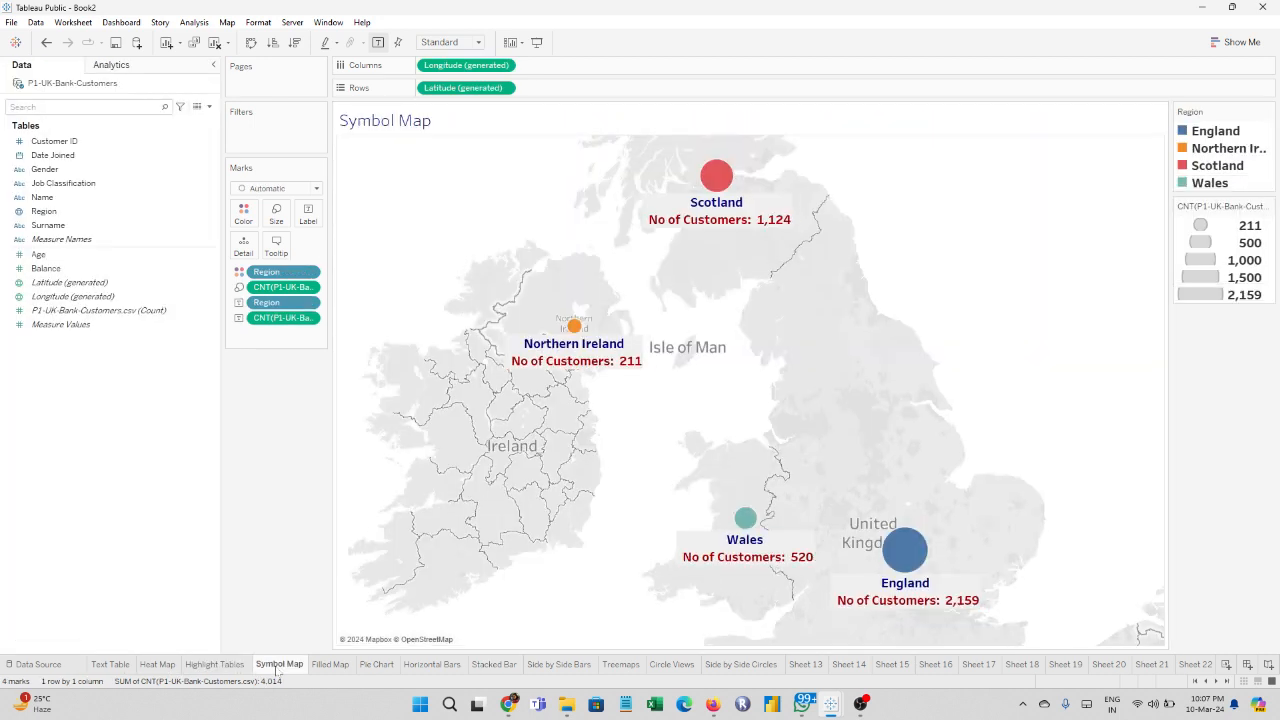
double_click(400, 125)
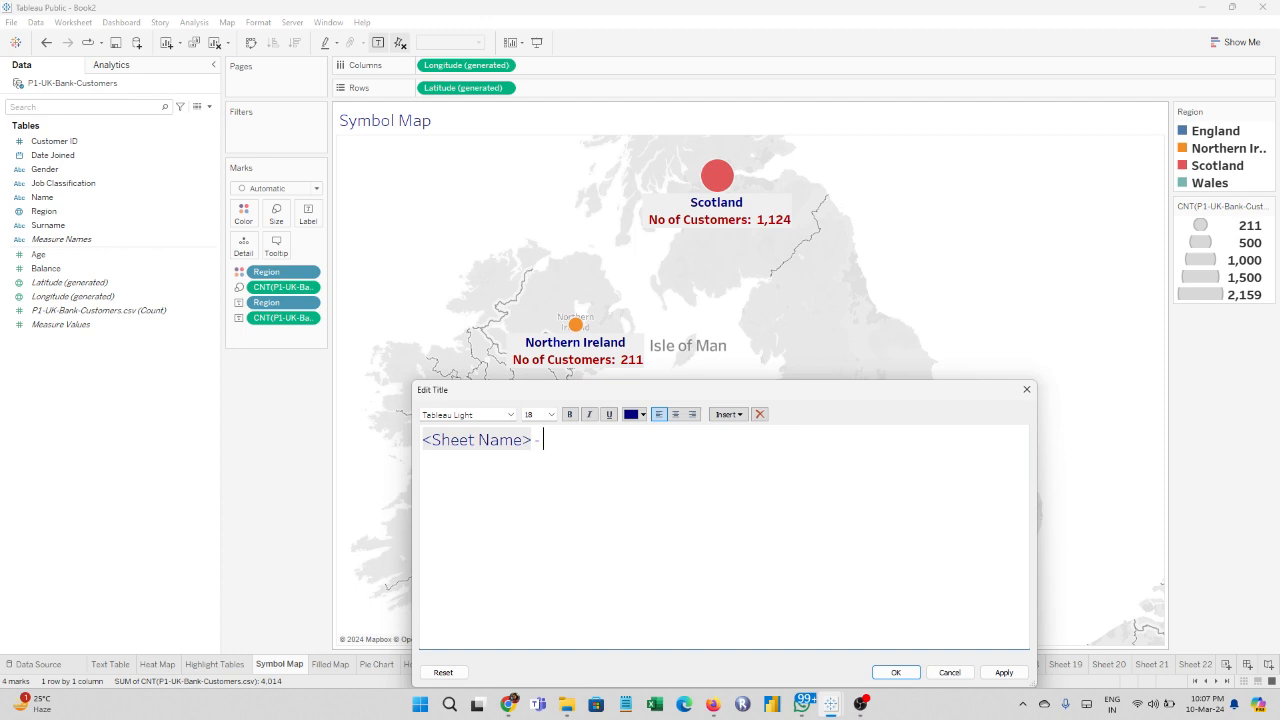
type("- No of")
type(" Cusotme")
key("BackSpace")
key("BackSpace")
key("BackSpace")
key("BackSpace")
type("tomers in E")
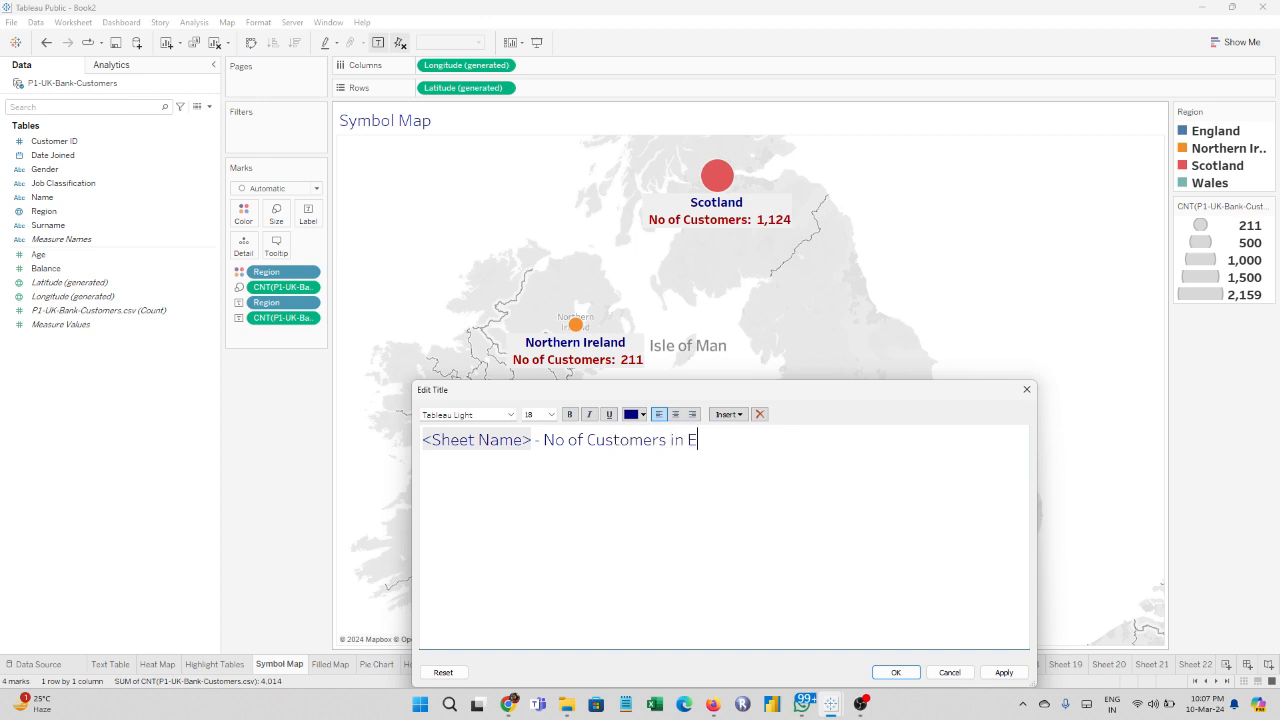
type("ach Region on a Map resp")
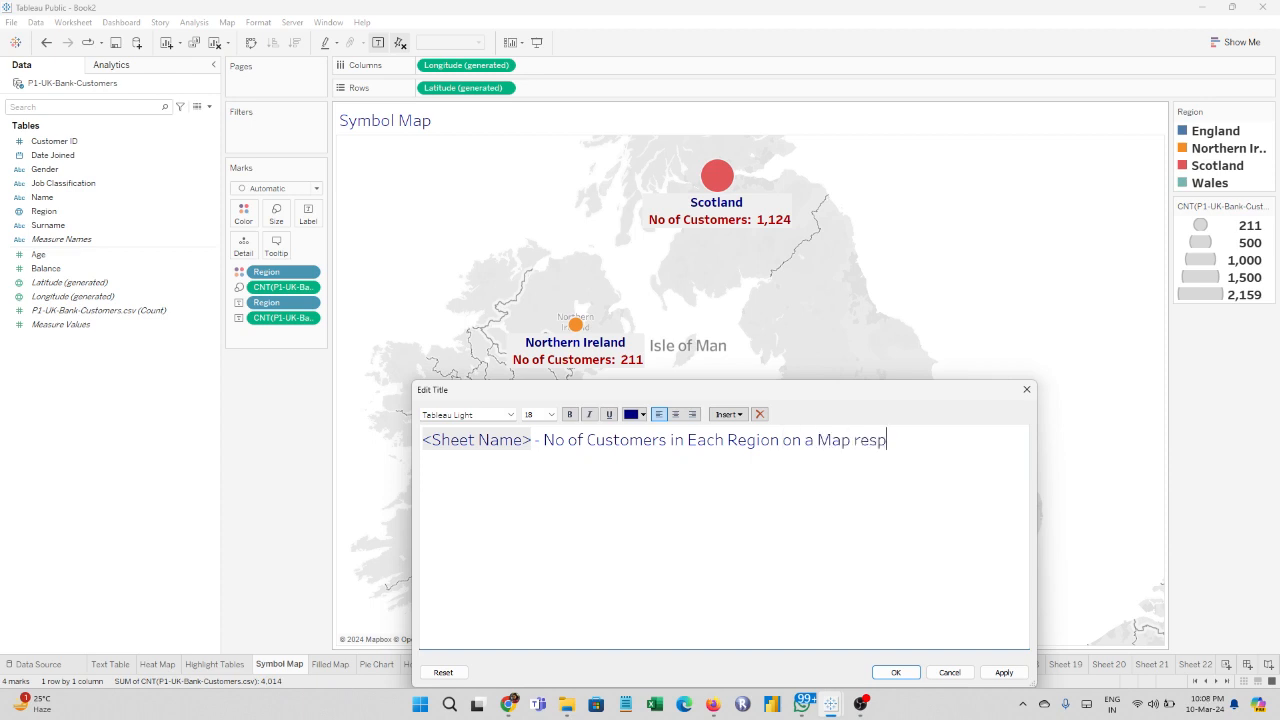
key("BackSpace")
key("BackSpace")
type("p. by Circle")
Step: Make the whole Symbol Map title bold and apply it
key("ctrl+a")
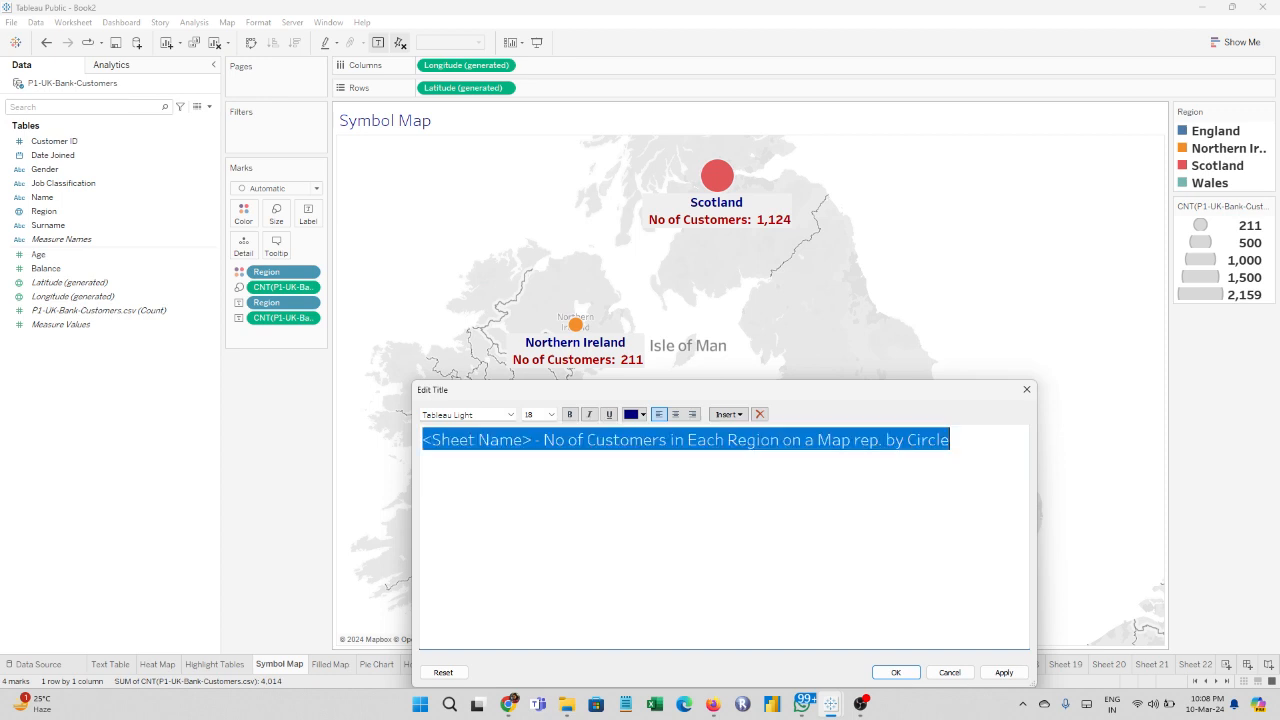
key("ctrl+b")
left_click(1003, 672)
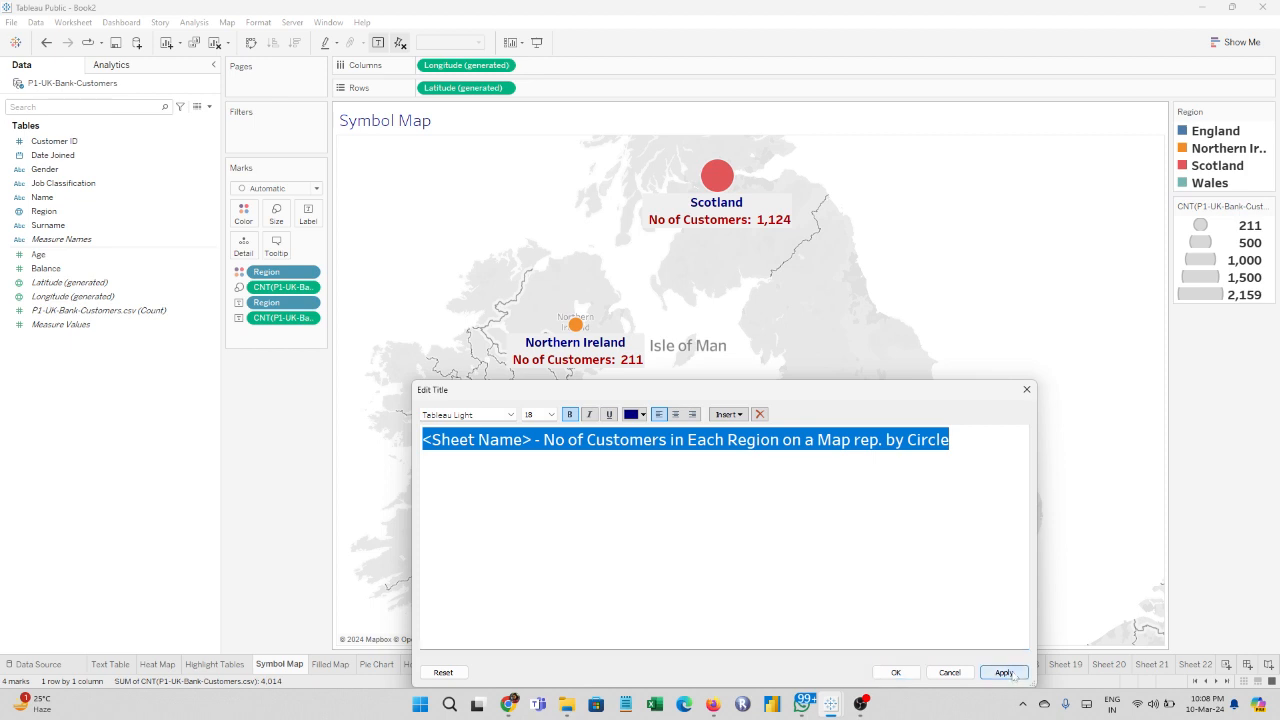
left_click(896, 672)
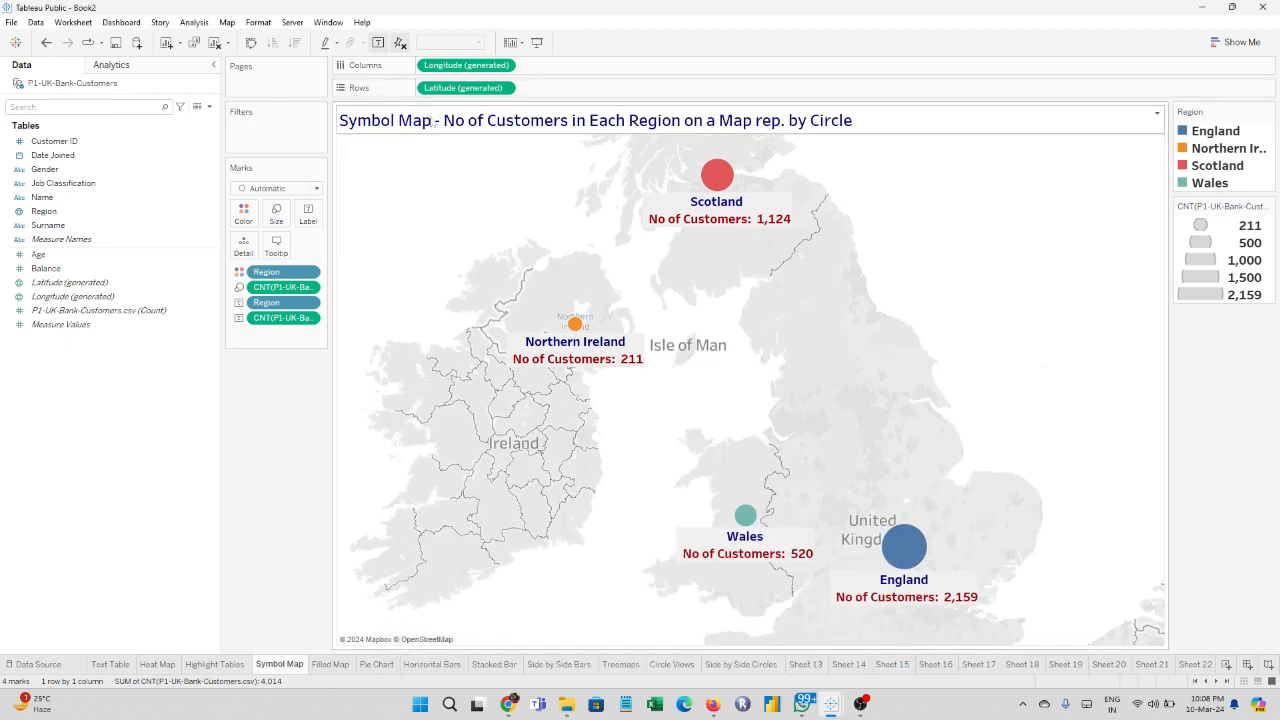
Step: Make the workbook-wide worksheet titles bold in dark blue #00007f
left_click(262, 23)
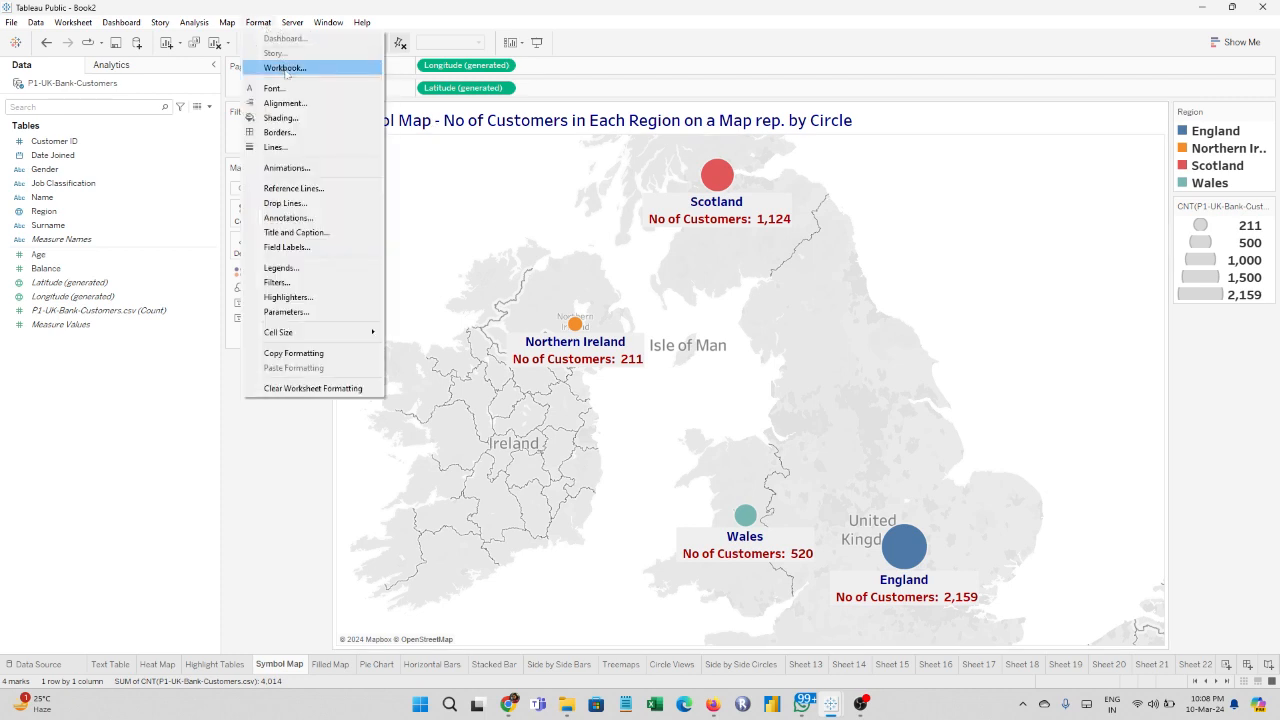
left_click(285, 68)
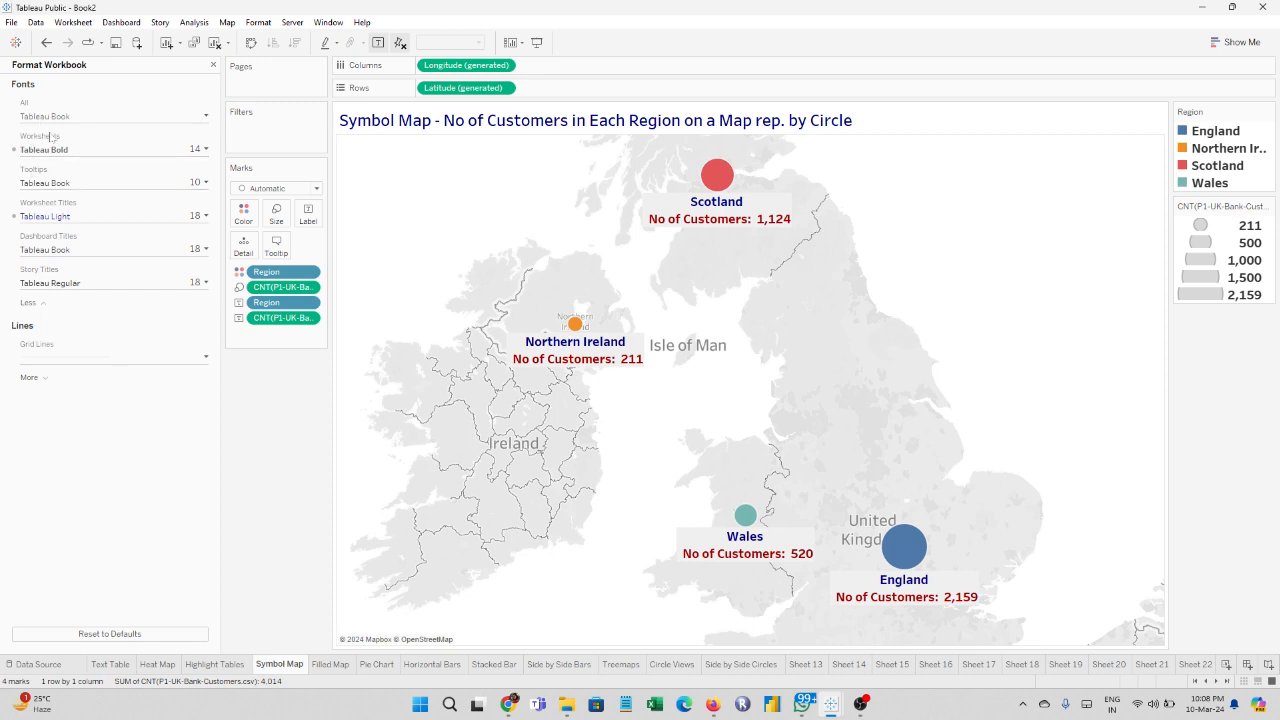
left_click(58, 217)
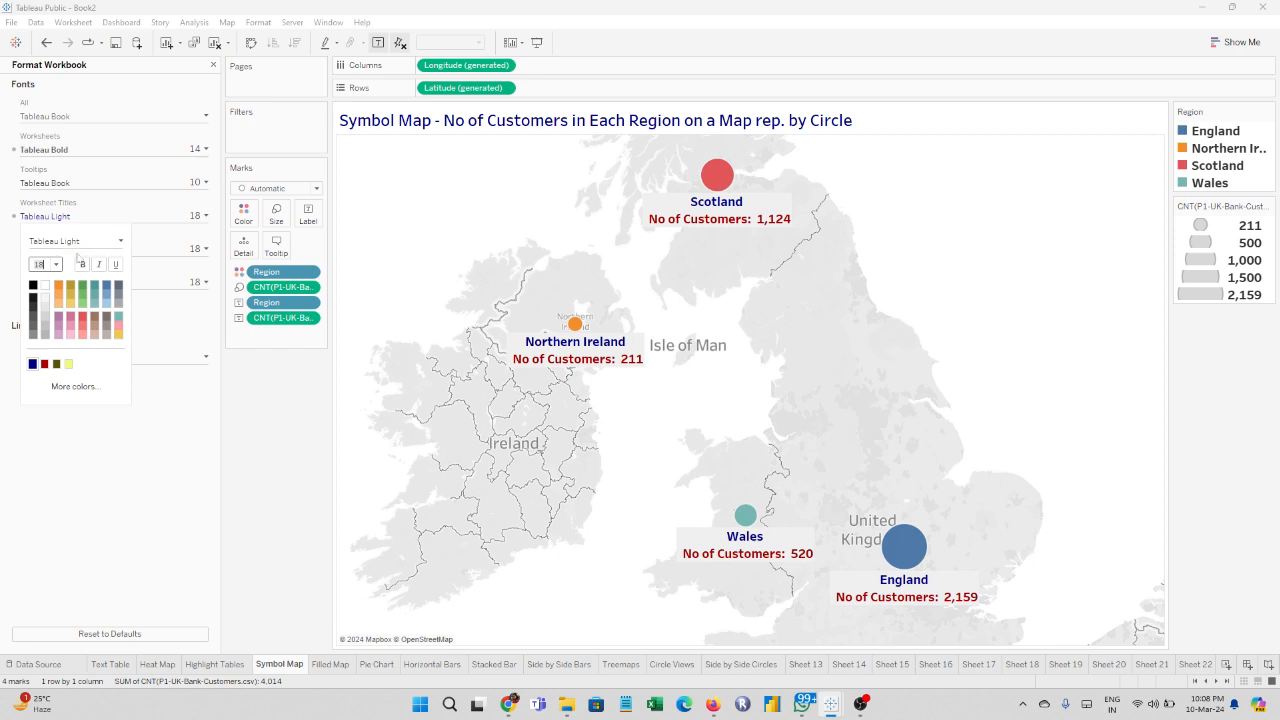
left_click(83, 265)
left_click(75, 386)
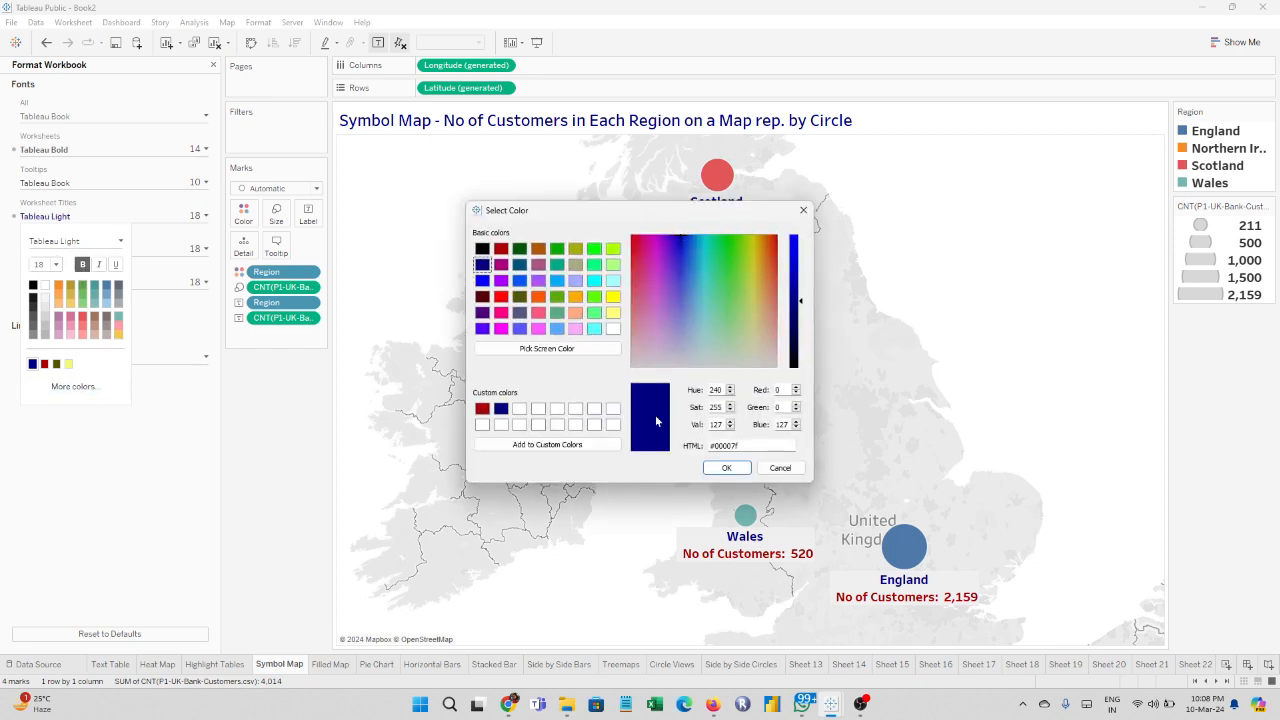
left_click(726, 467)
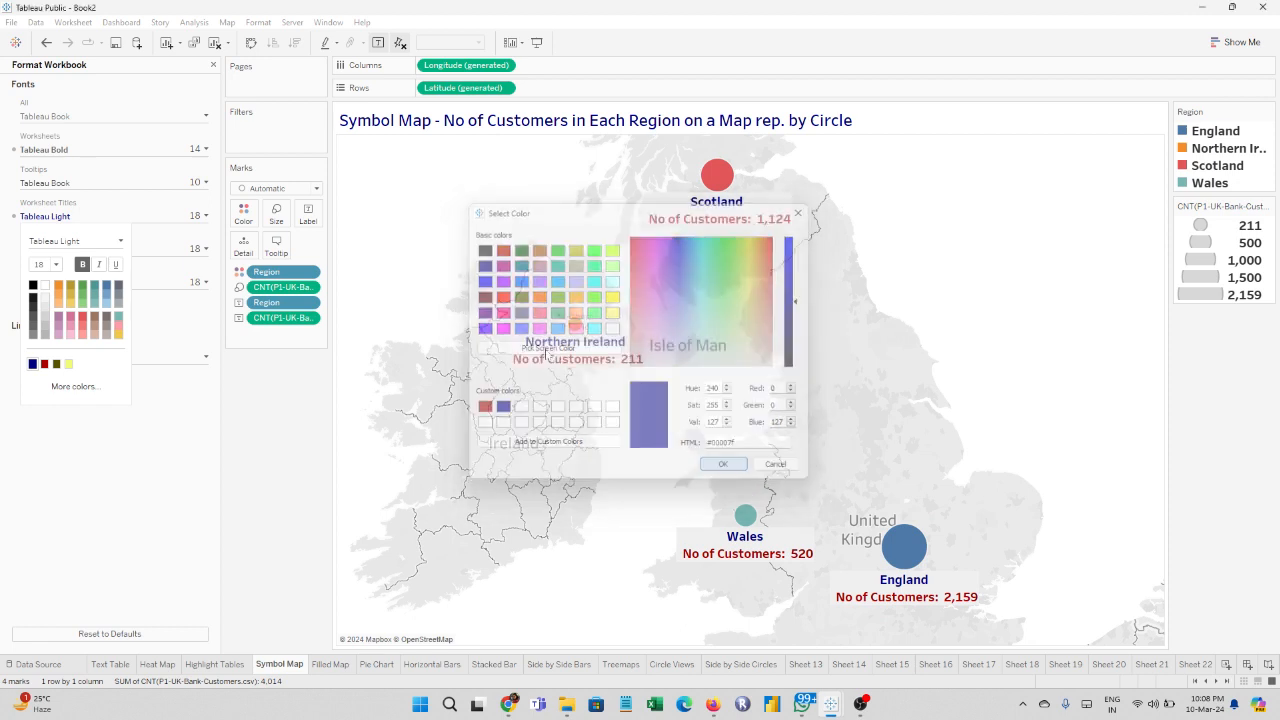
left_click(388, 168)
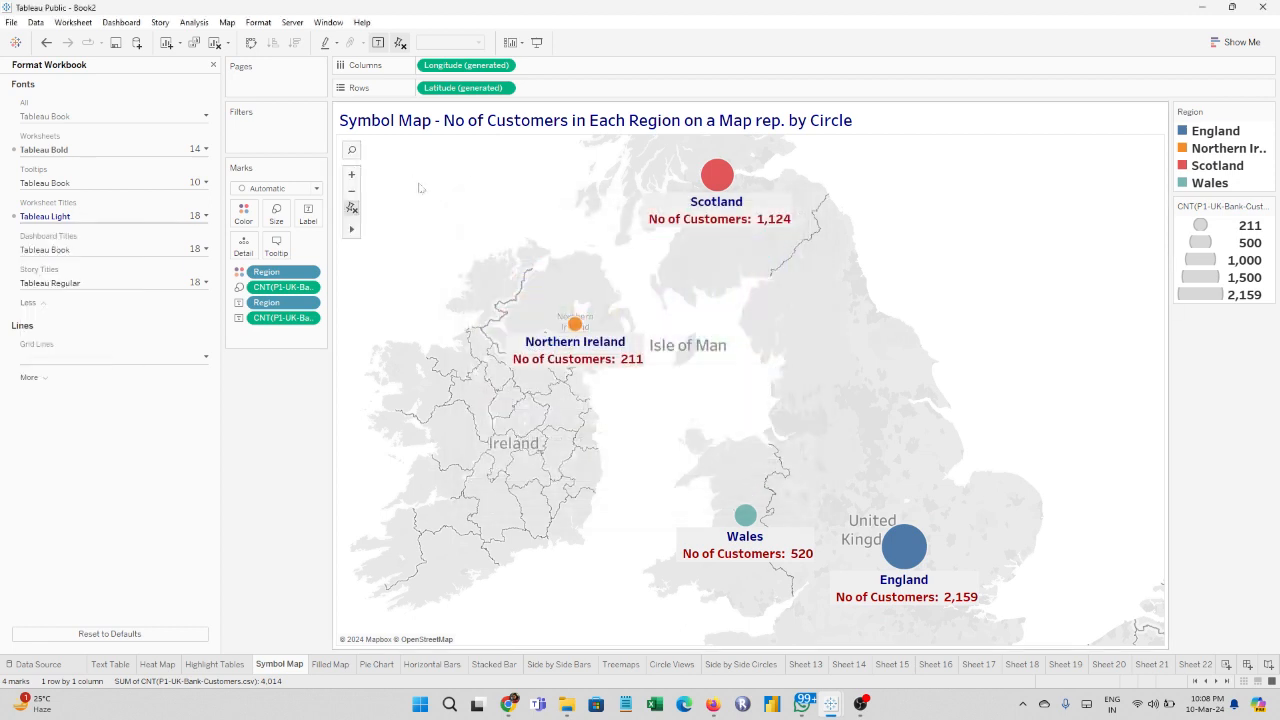
Step: Centre the whole Symbol Map title and confirm the change
double_click(514, 127)
key("ctrl+a")
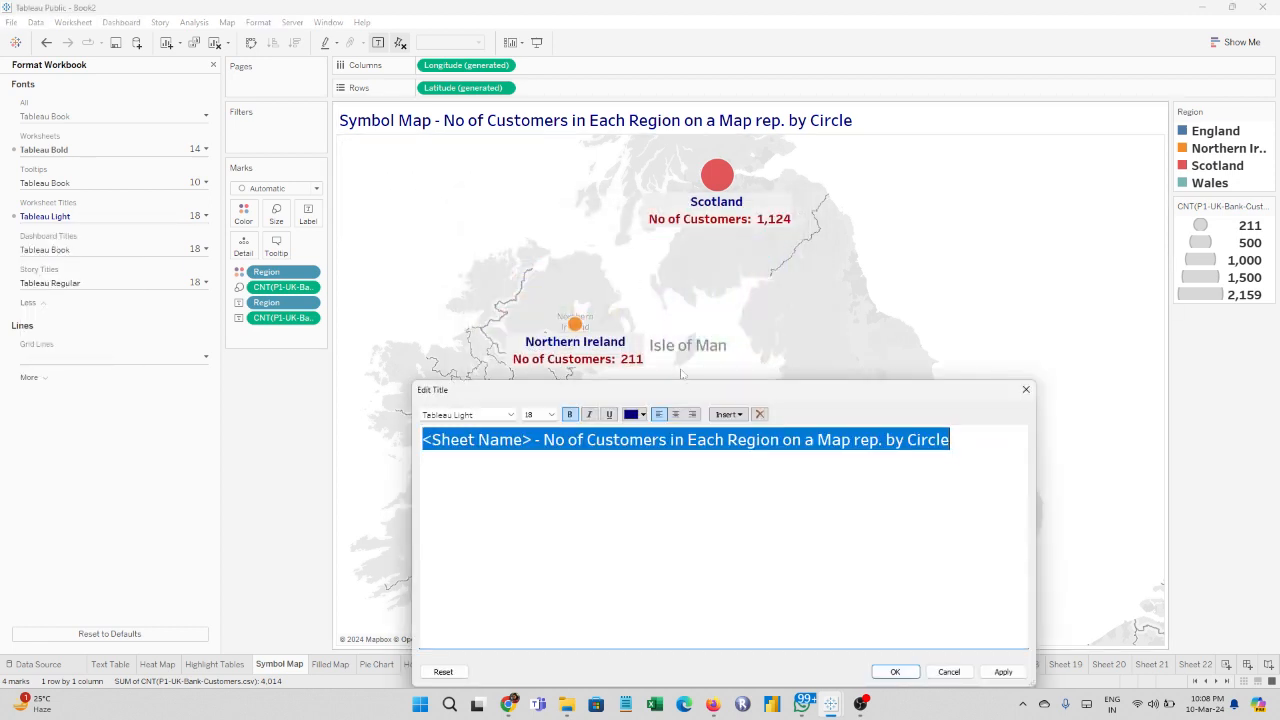
left_click(676, 414)
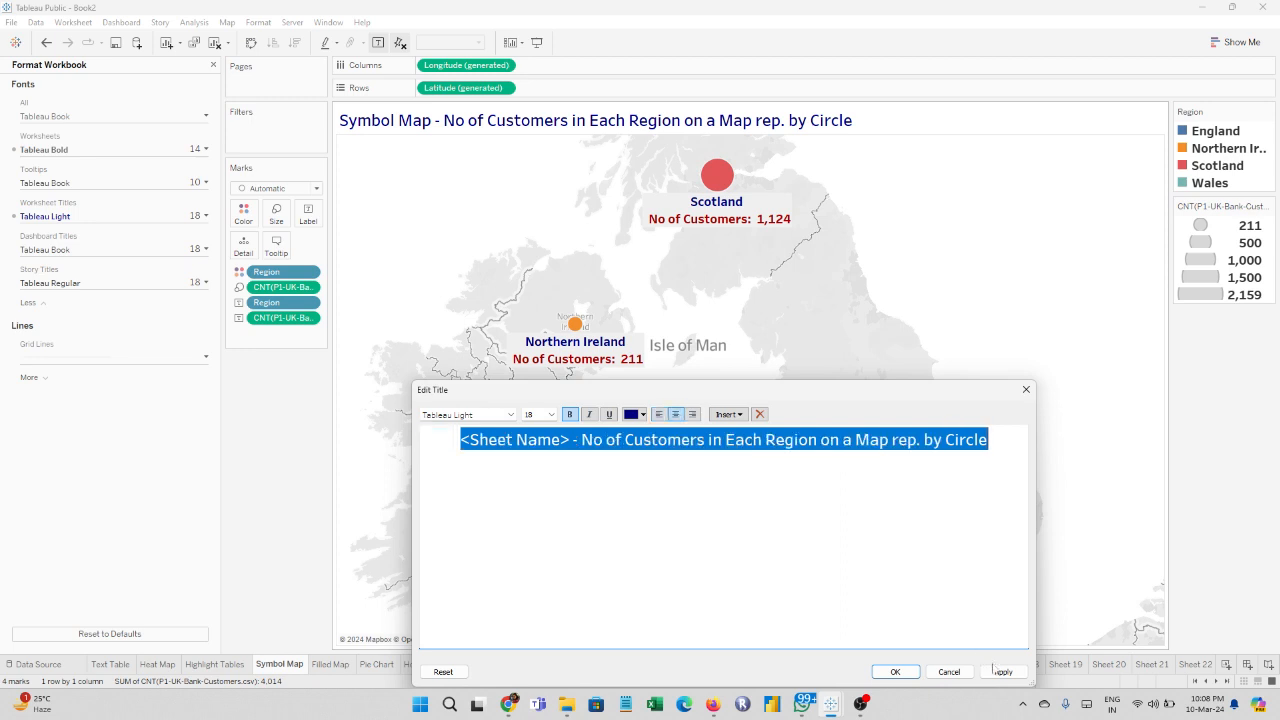
left_click(895, 671)
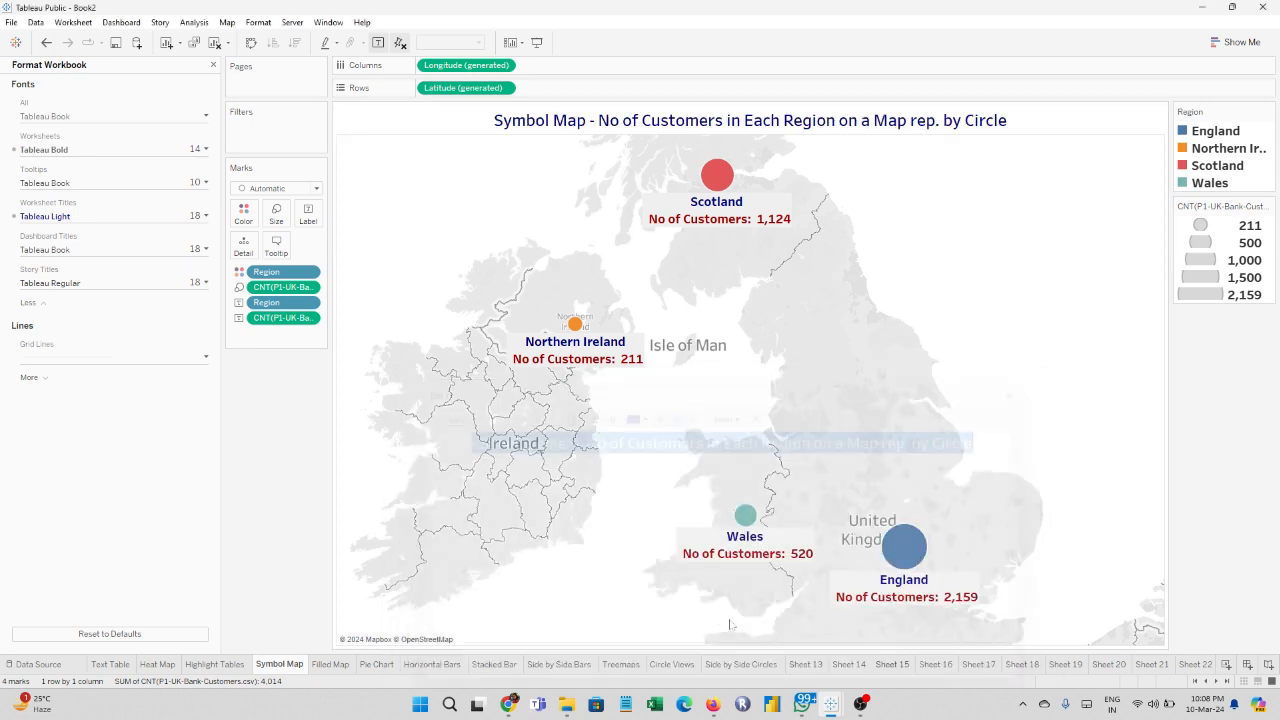
Step: On the Filled Map sheet, append "- No of Customers in each Region by Filled Colour in Map" after the sheet name in the title
left_click(329, 665)
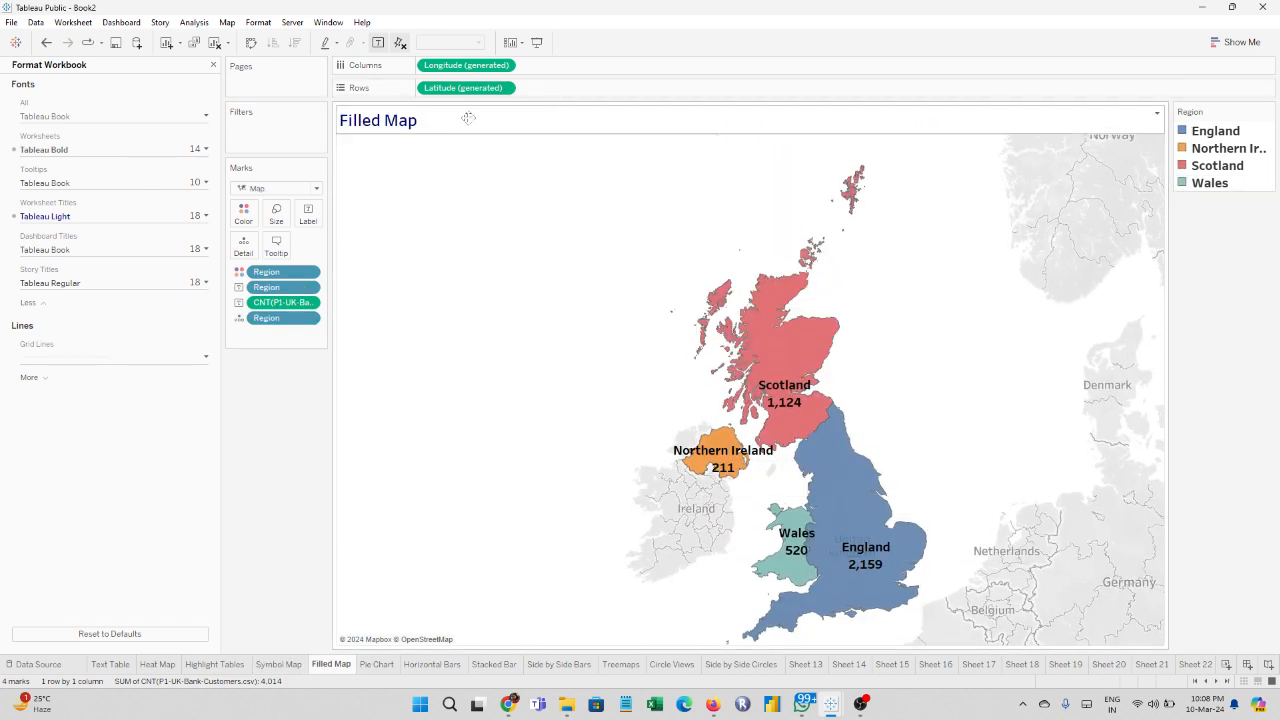
double_click(468, 118)
key("ctrl+a")
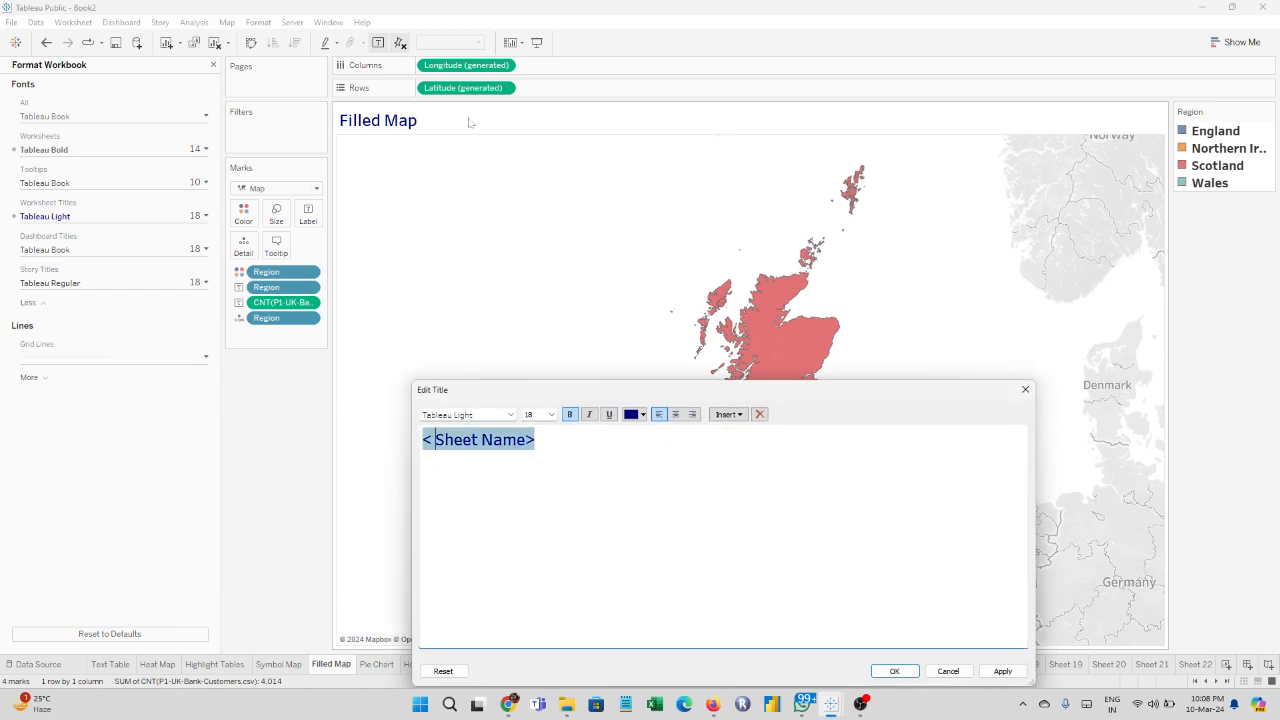
key("End")
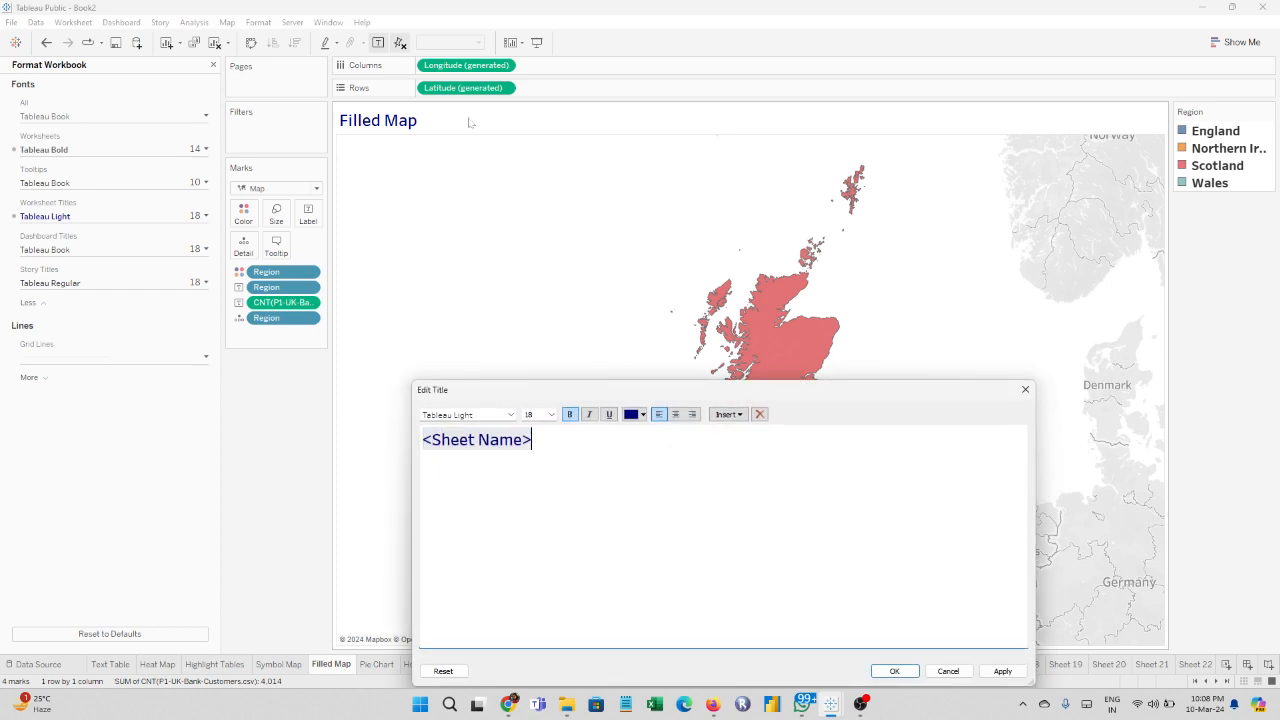
type("- No of Customers i")
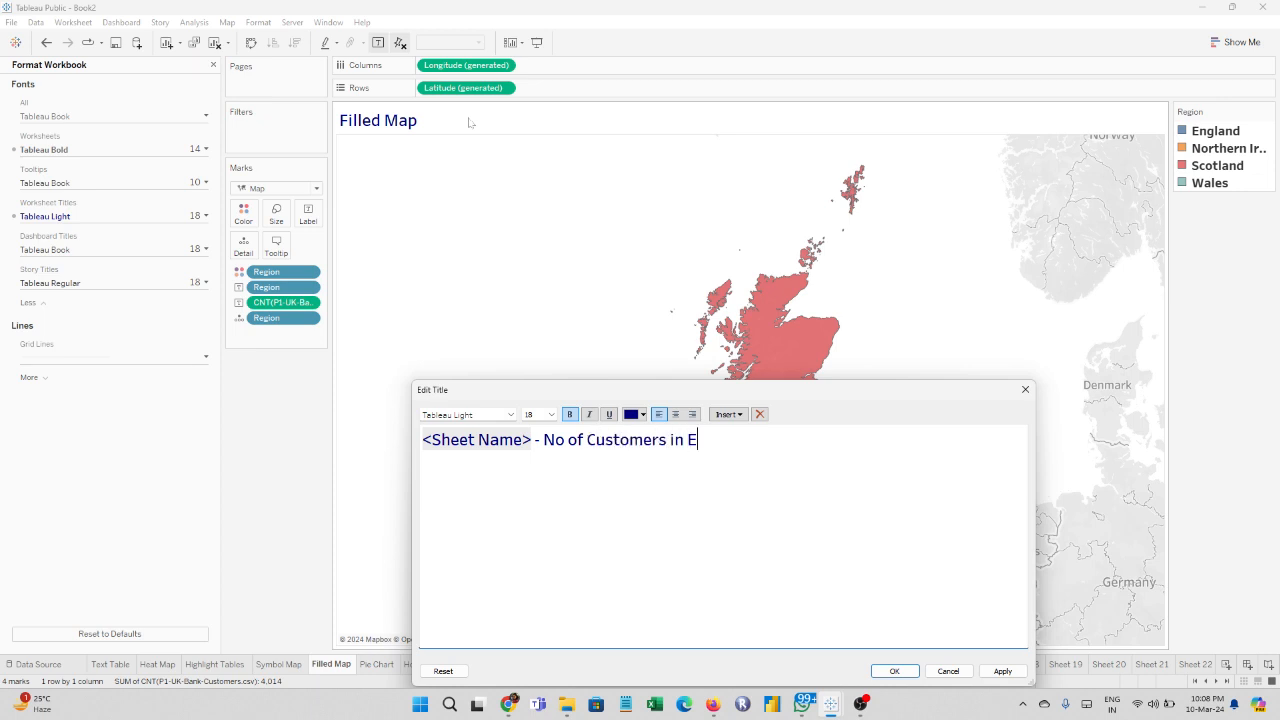
type("n E")
key("BackSpace")
type("each Re")
type("gion")
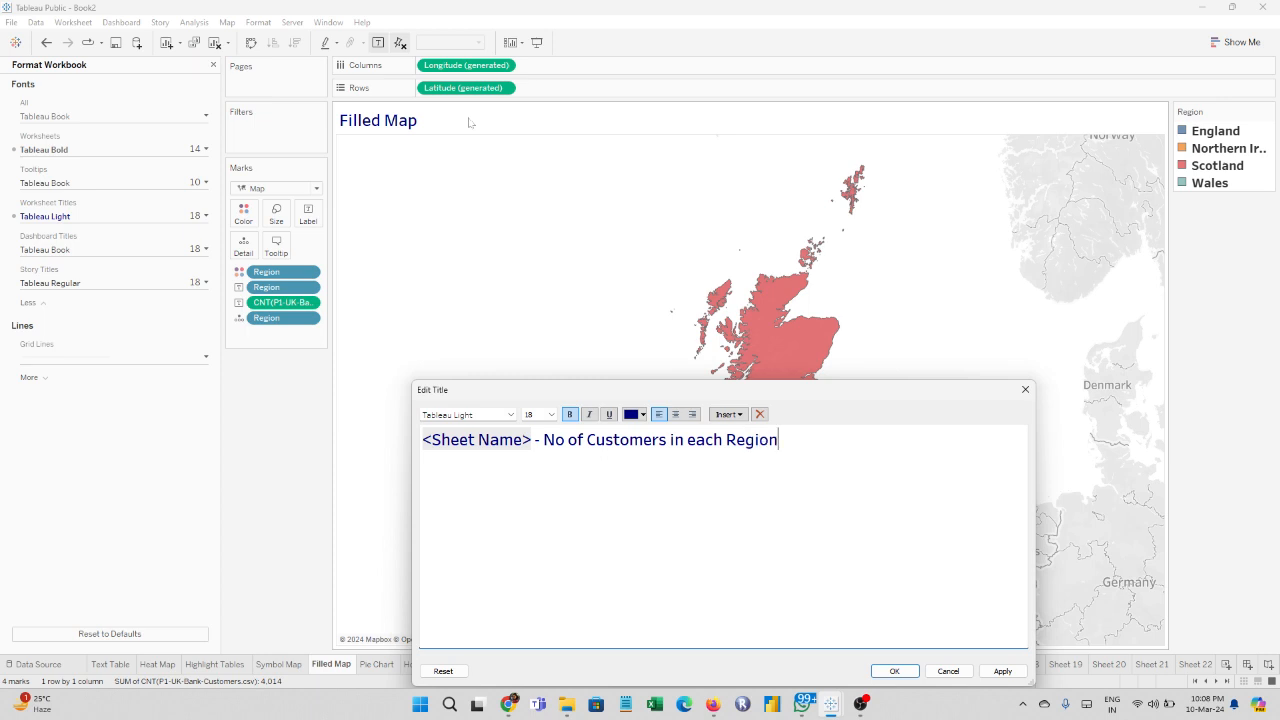
type(" by Filled Colours")
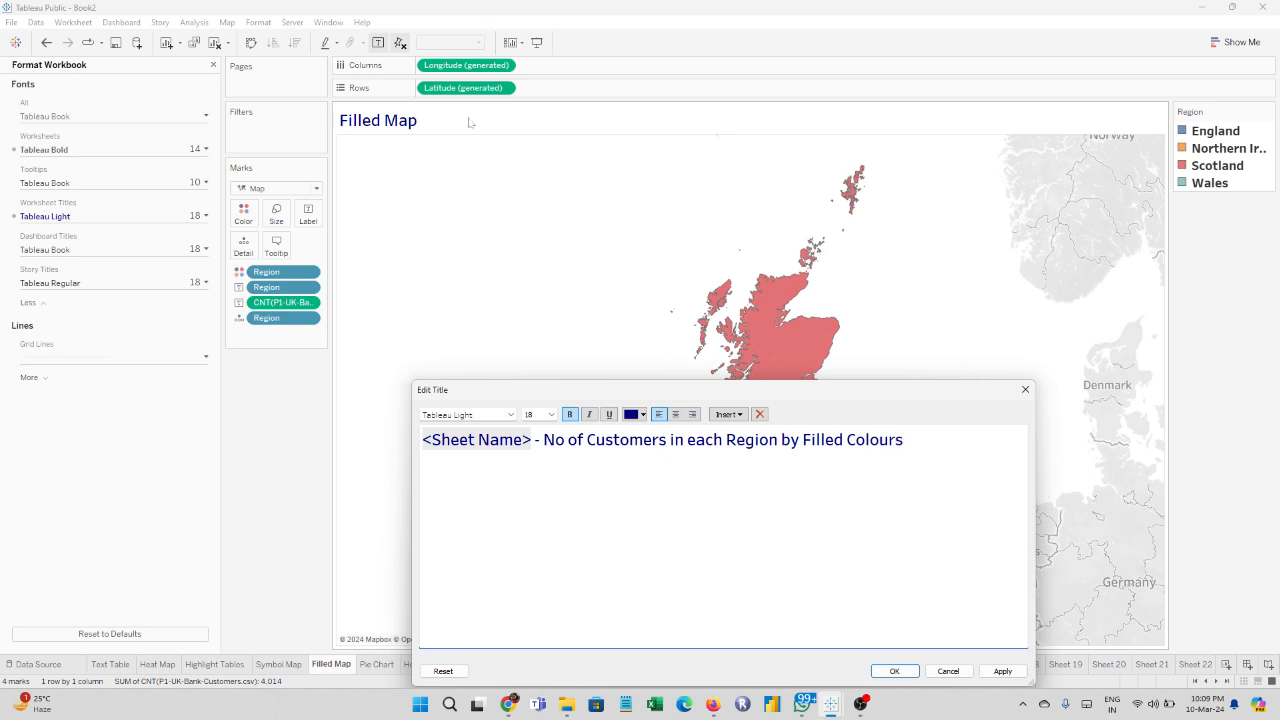
key("BackSpace")
type("in MAp")
key("BackSpace")
key("BackSpace")
type("ap")
Step: Centre the whole Filled Map title and confirm the change
key("ctrl+a")
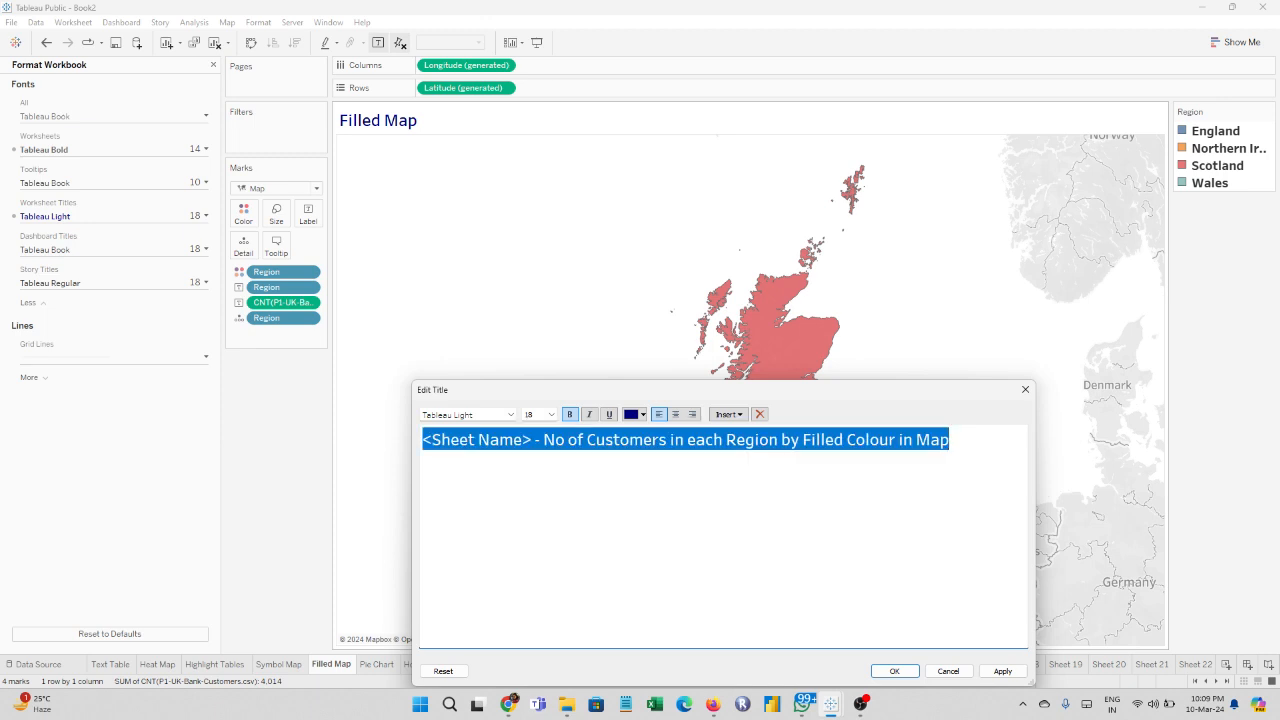
left_click(676, 414)
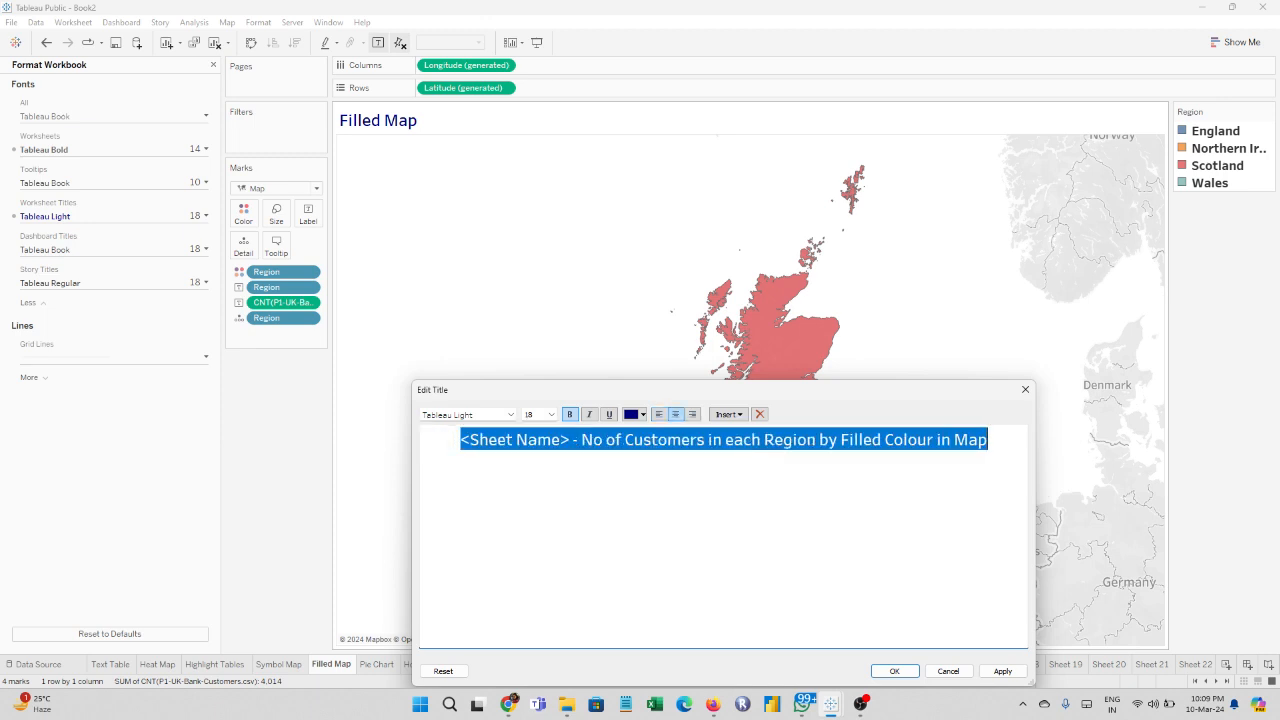
left_click(995, 671)
left_click(896, 671)
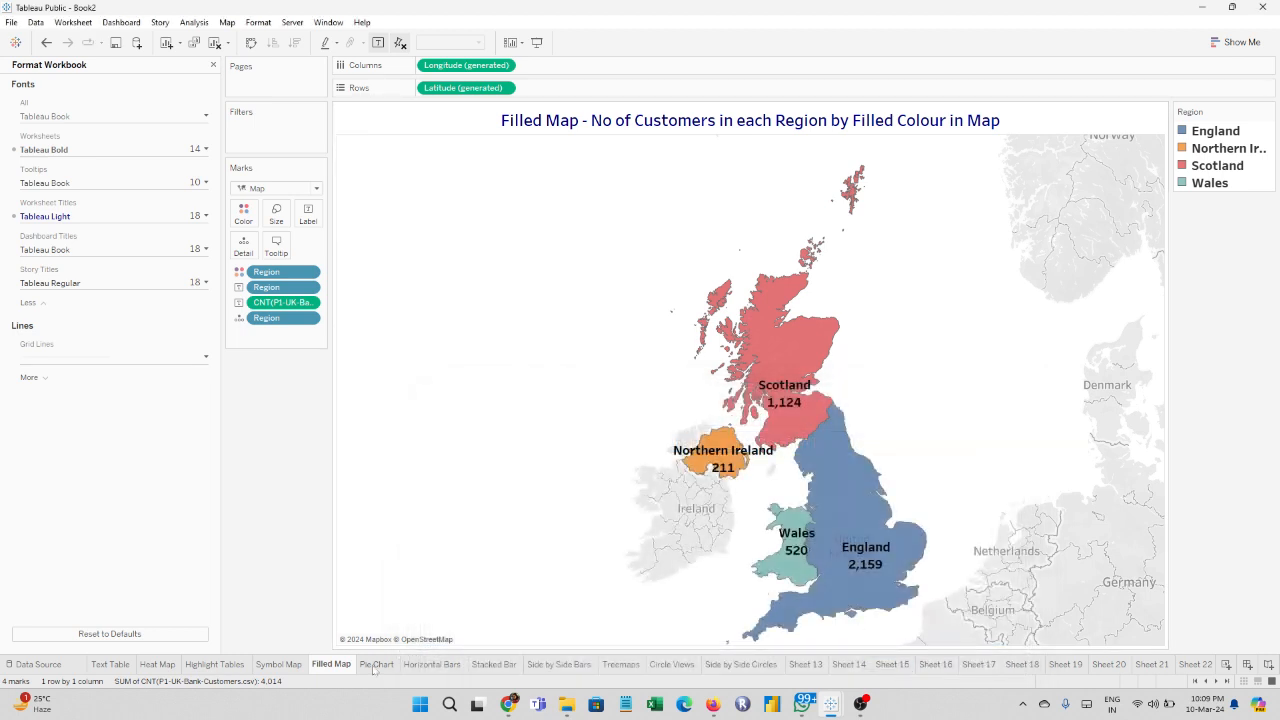
Step: On the Pie Chart sheet, append "- Distribution of Male & Female Customer as per Job Classification" after the sheet name in the title
left_click(376, 664)
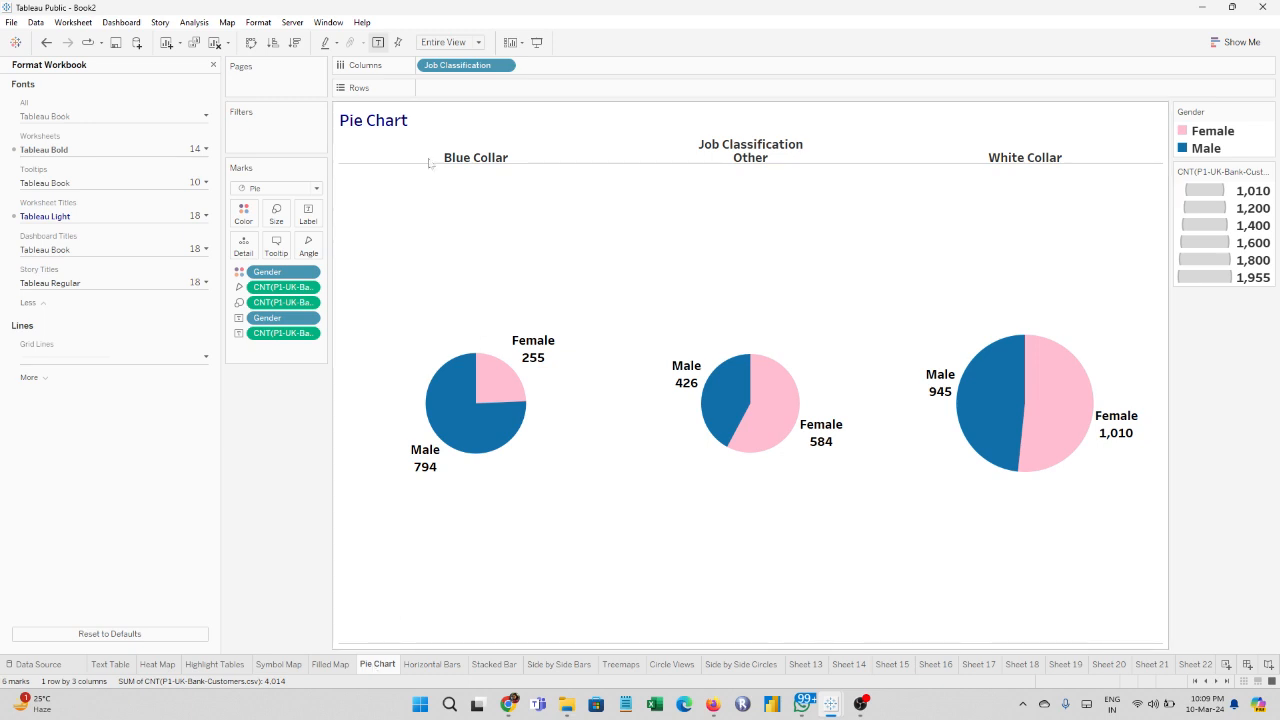
double_click(416, 120)
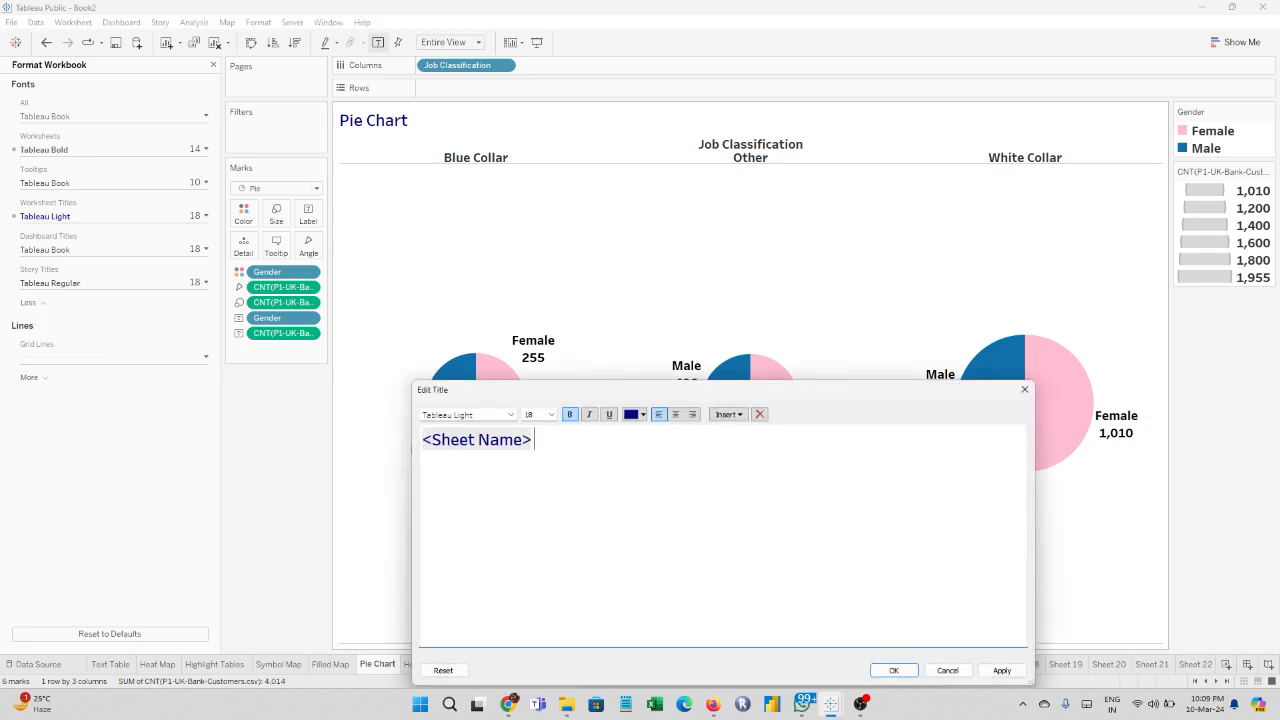
type("- Distribution of M")
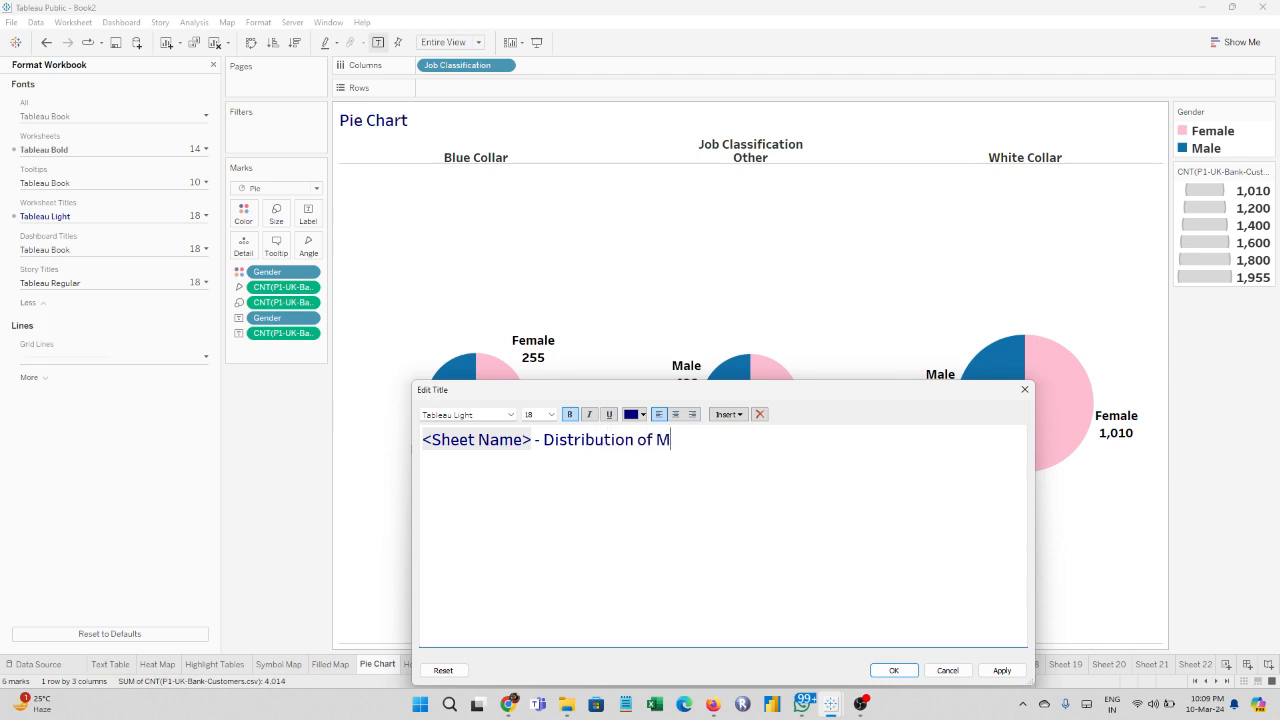
key("BackSpace")
type("Male ")
type("& Felam")
key("BackSpace")
key("BackSpace")
key("BackSpace")
type("ame")
key("BackSpace")
key("BackSpace")
key("BackSpace")
type("male Cusot")
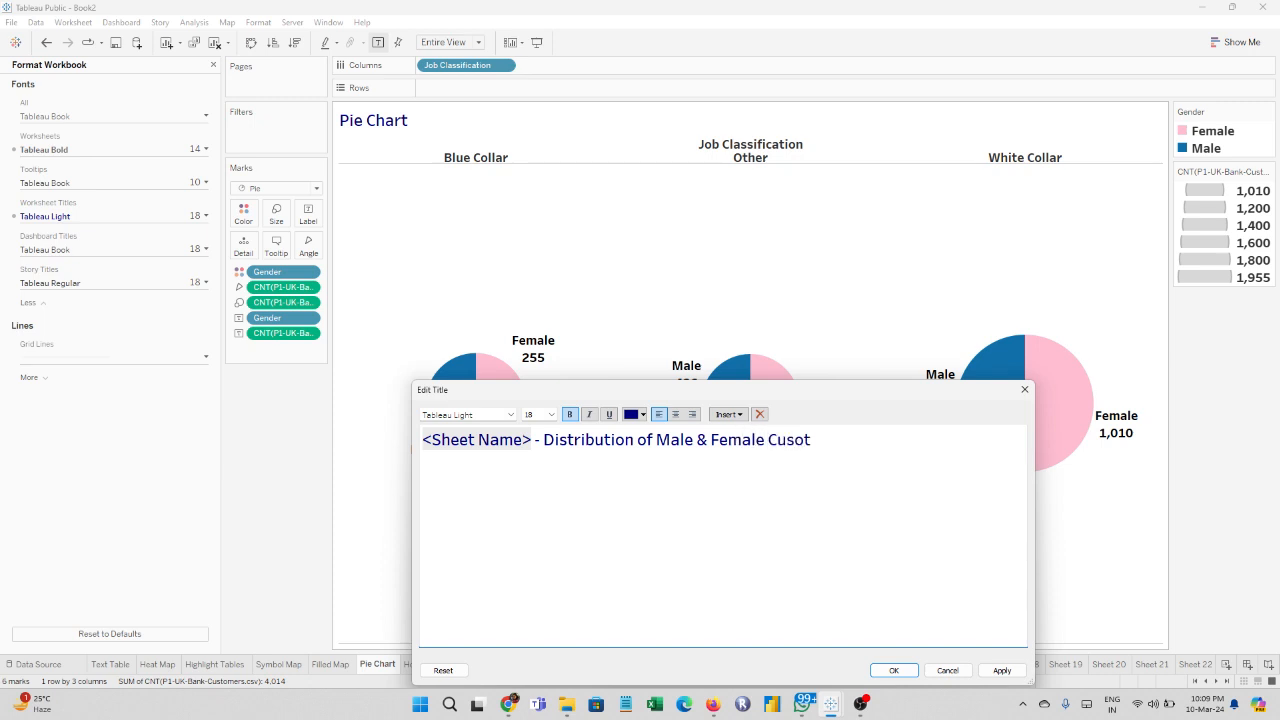
key("BackSpace")
key("BackSpace")
type("tomer as per")
type(" Jbo")
type("b ")
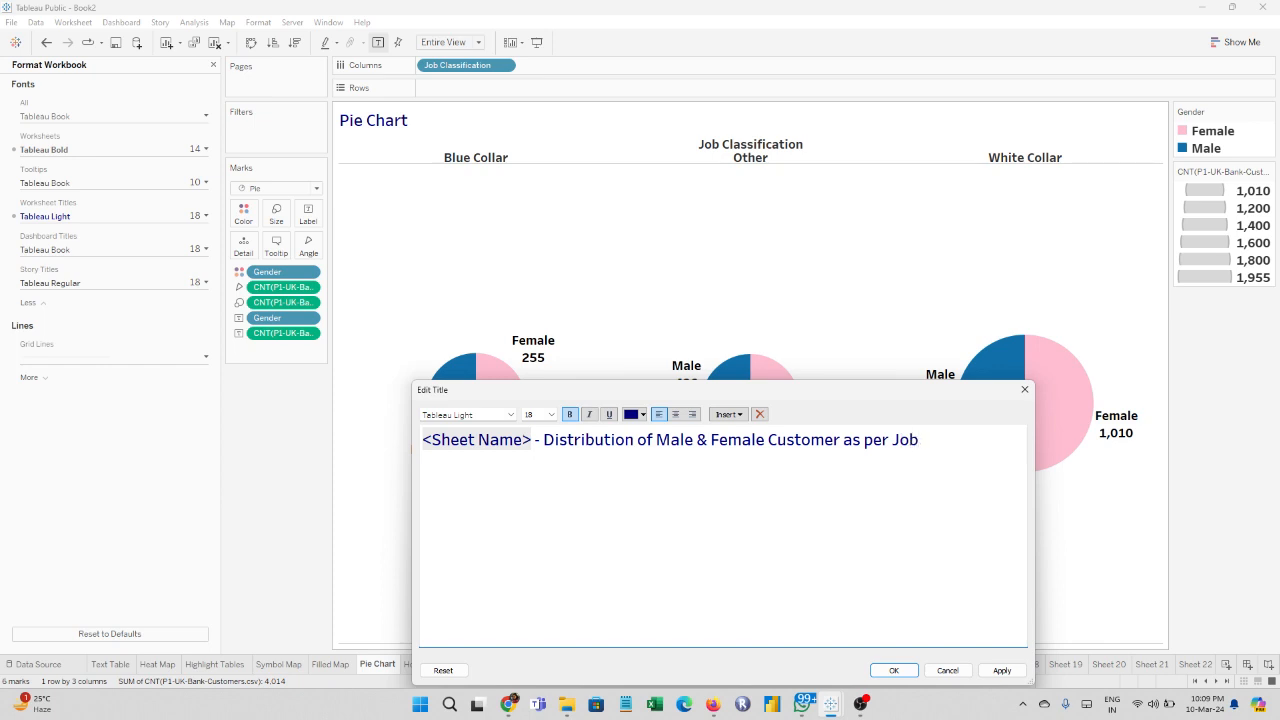
type("Classification")
Step: Make the whole Pie Chart title bold and confirm the change
key("ctrl+a")
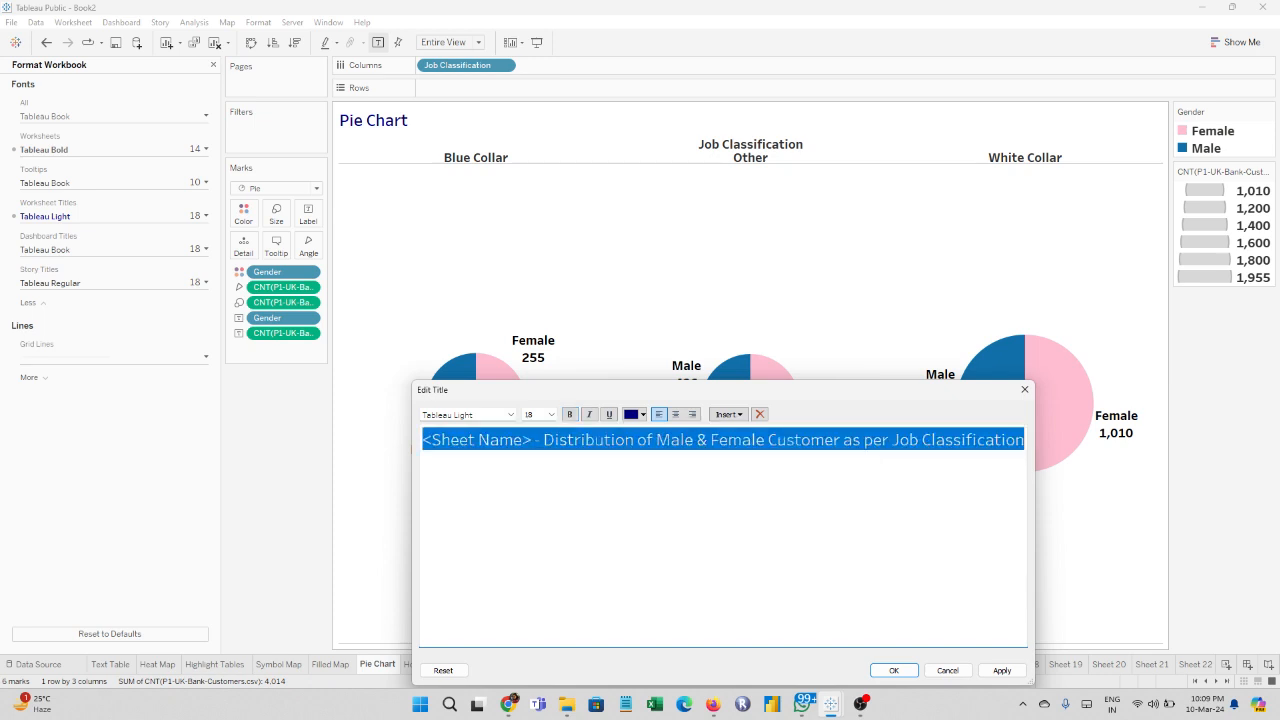
key("ctrl+b")
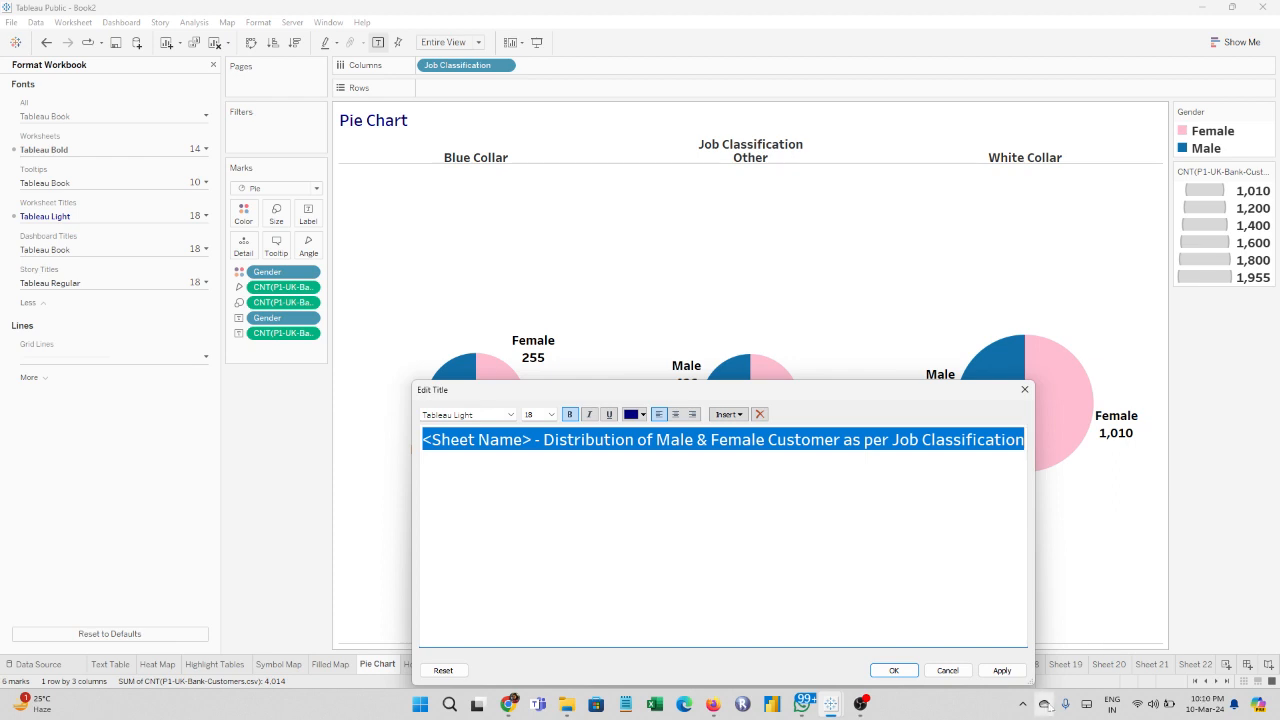
left_click(1002, 670)
left_click(889, 671)
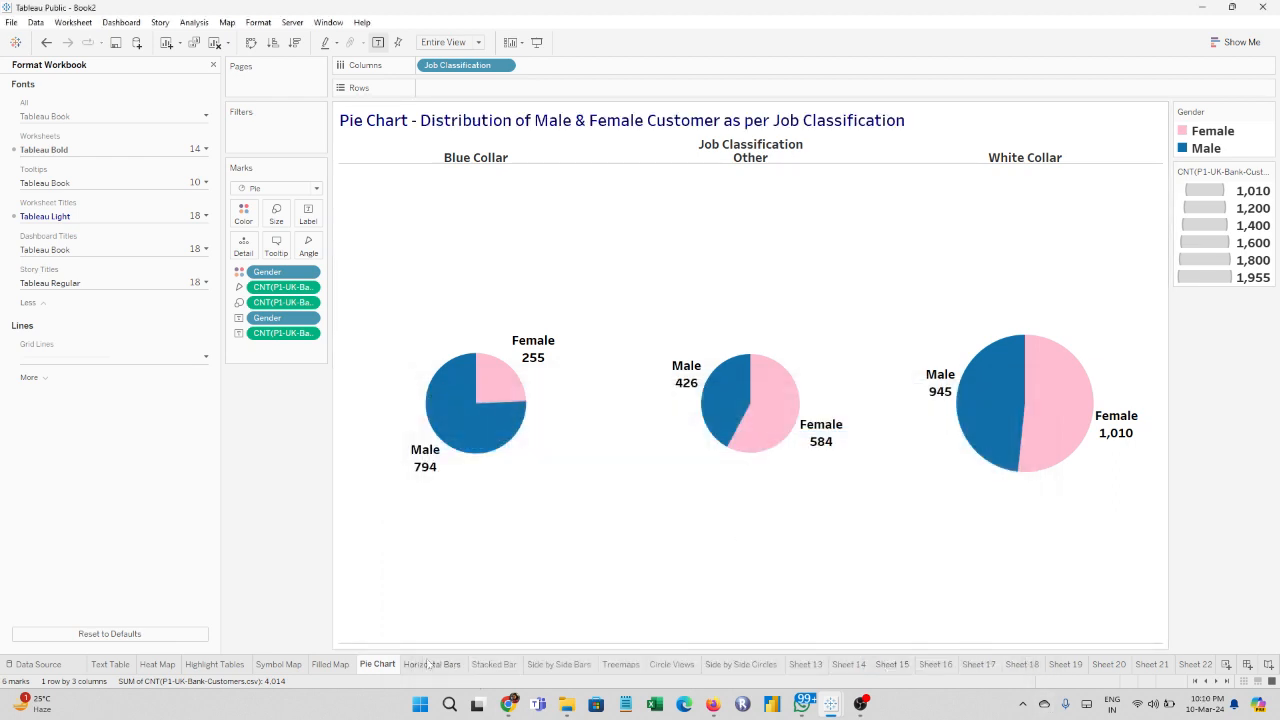
Step: On the Horizontal Bars sheet, clear the October selection and hide the field labels for rows
left_click(430, 664)
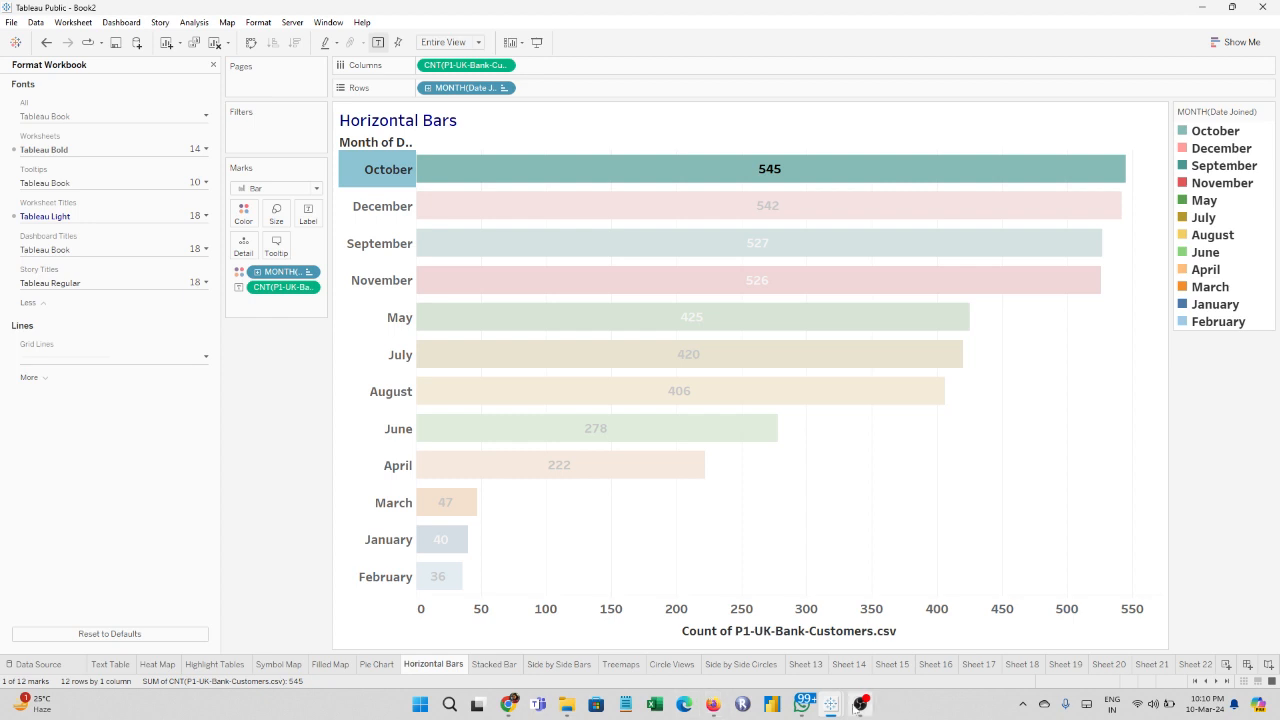
left_click(676, 578)
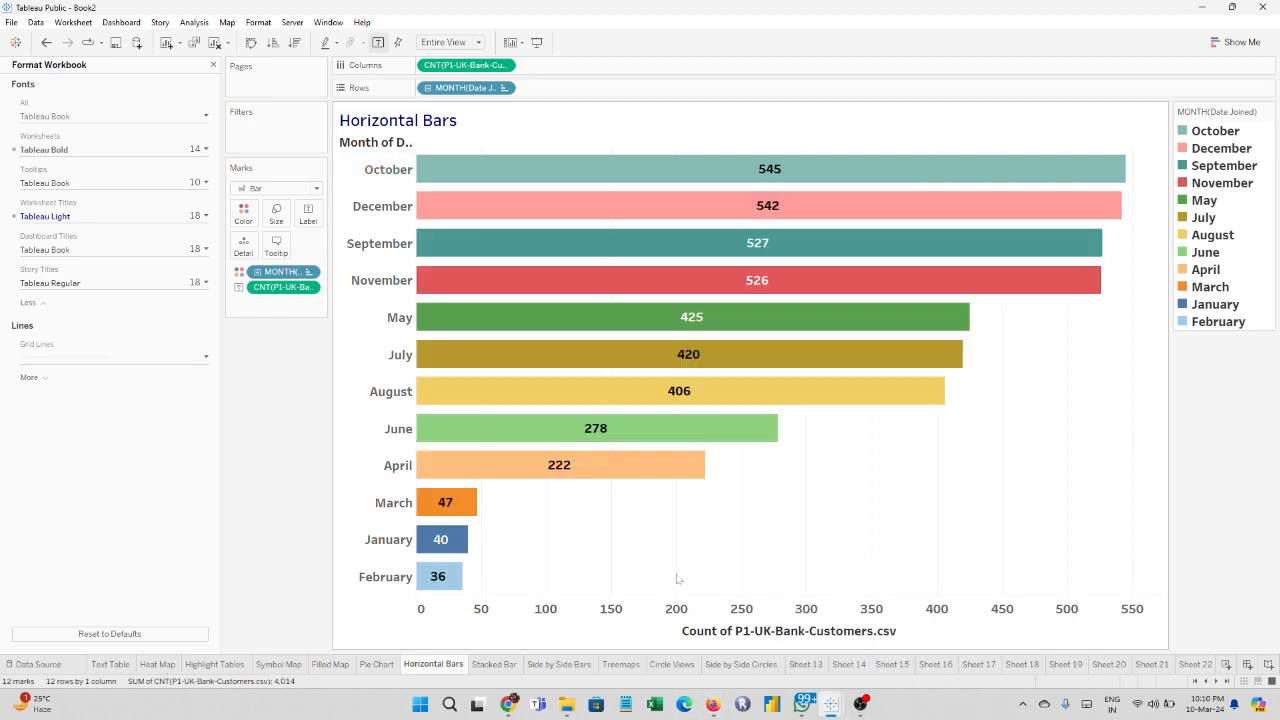
right_click(372, 144)
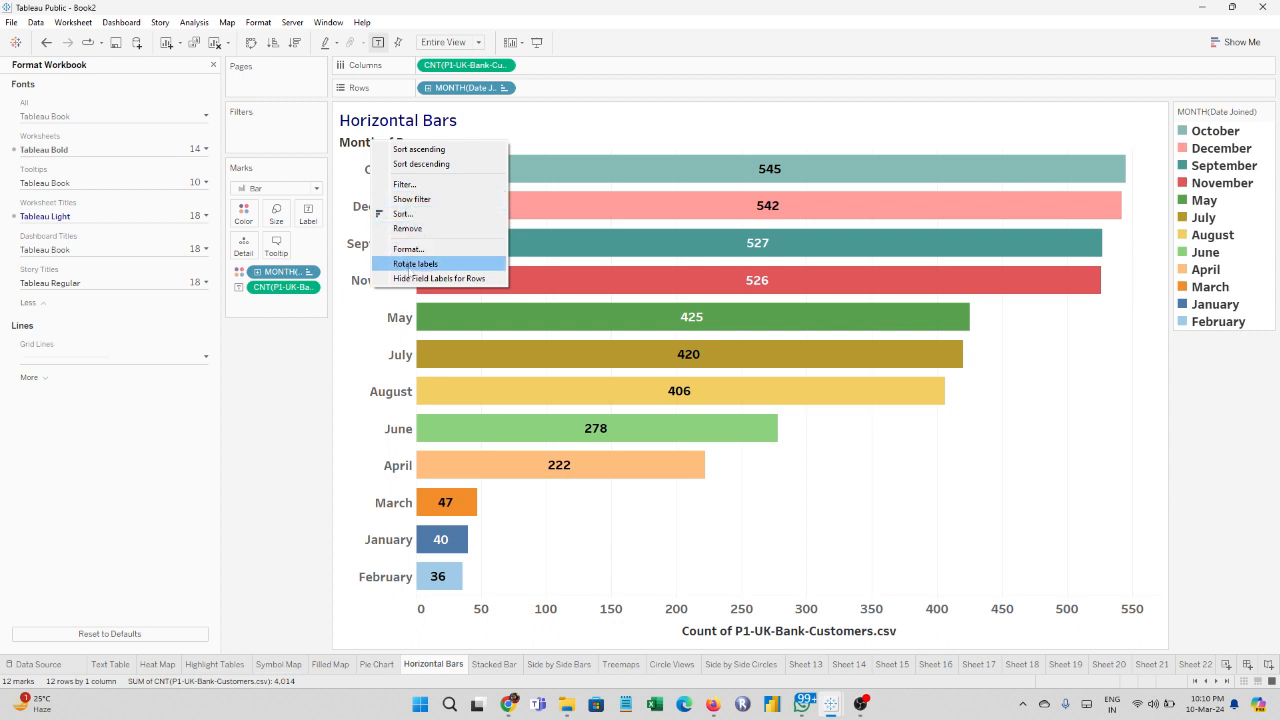
left_click(412, 278)
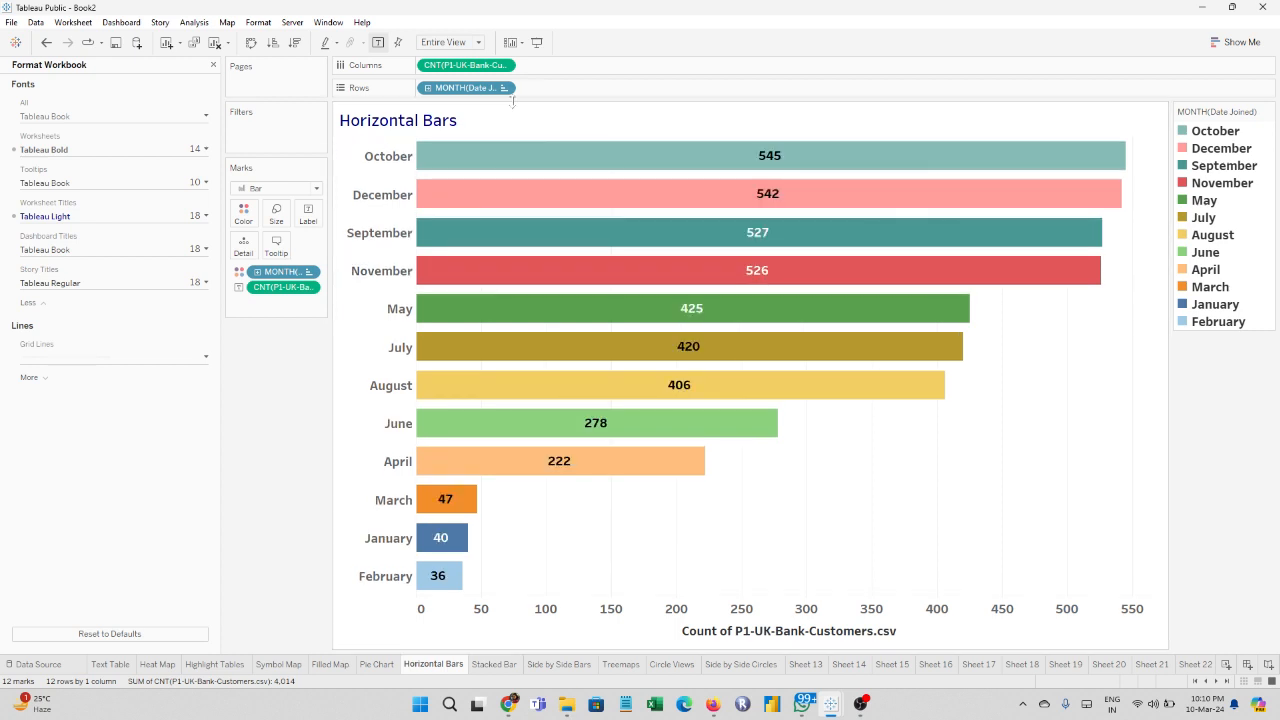
Step: Append "- No of Customers acquired in each month" after the sheet name in the Horizontal Bars title
double_click(443, 122)
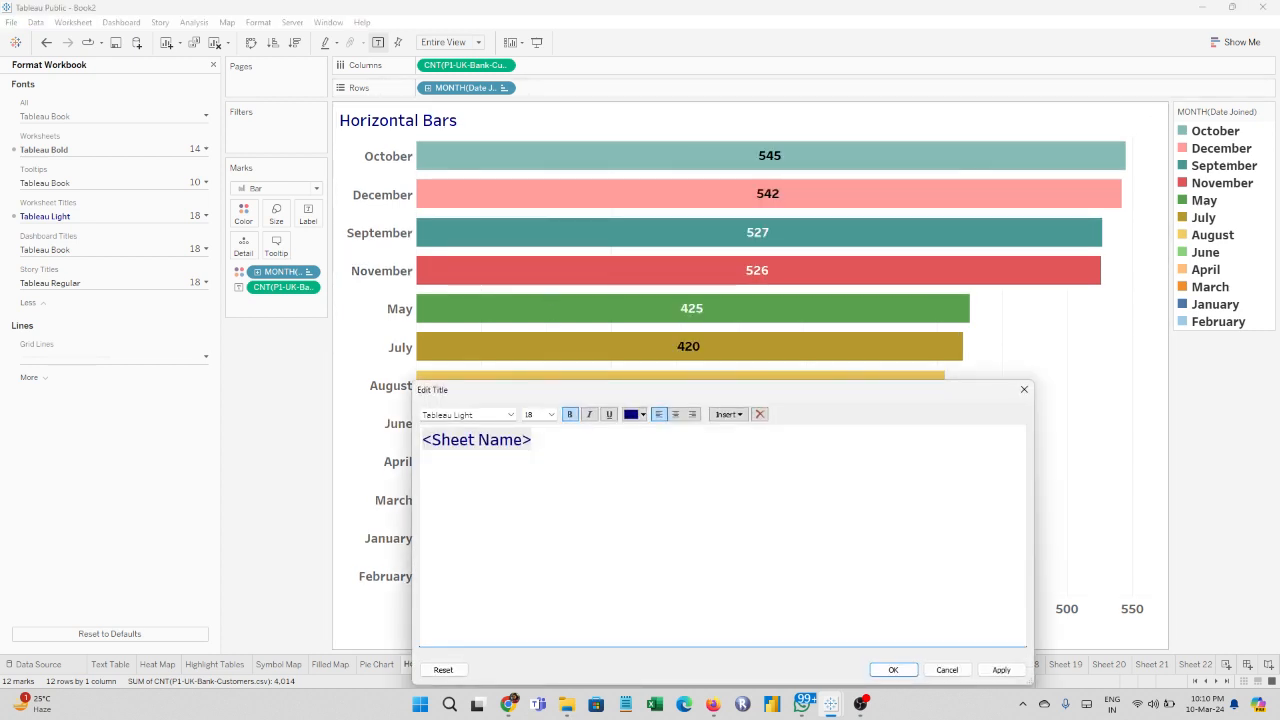
key("ctrl+a")
left_click(535, 440)
type("- No of Custome")
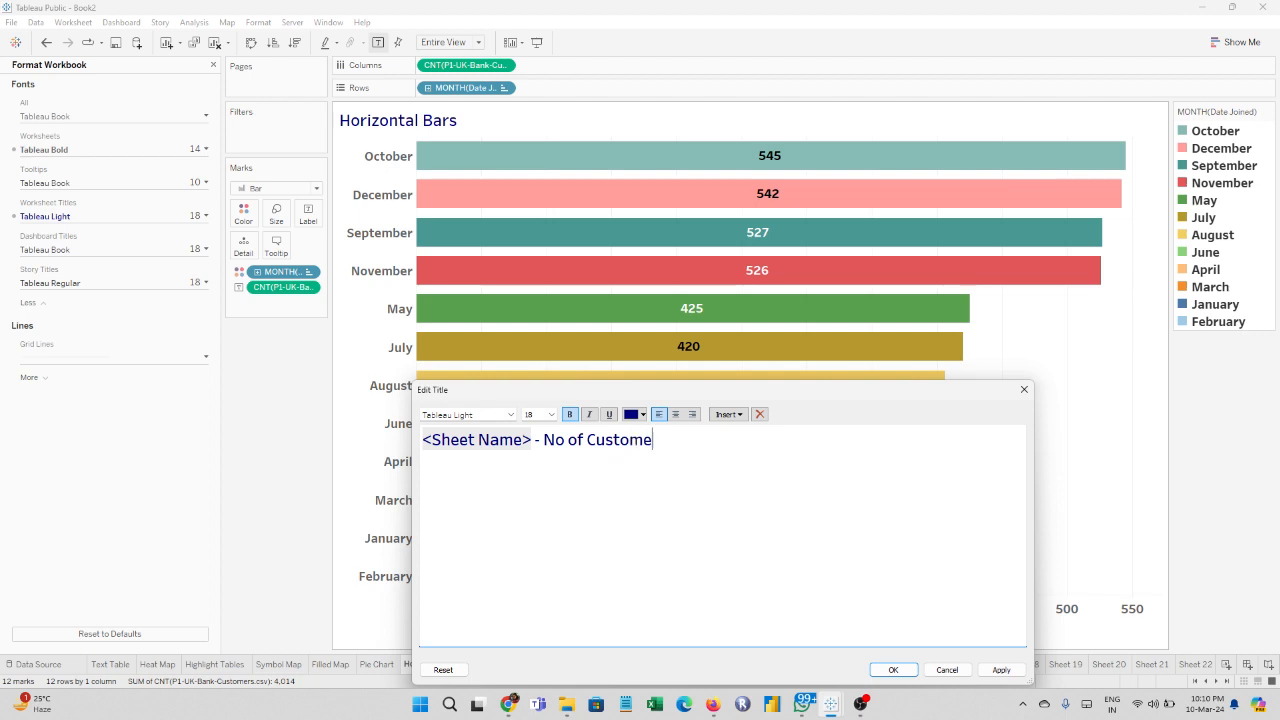
type("rs acquired in each o")
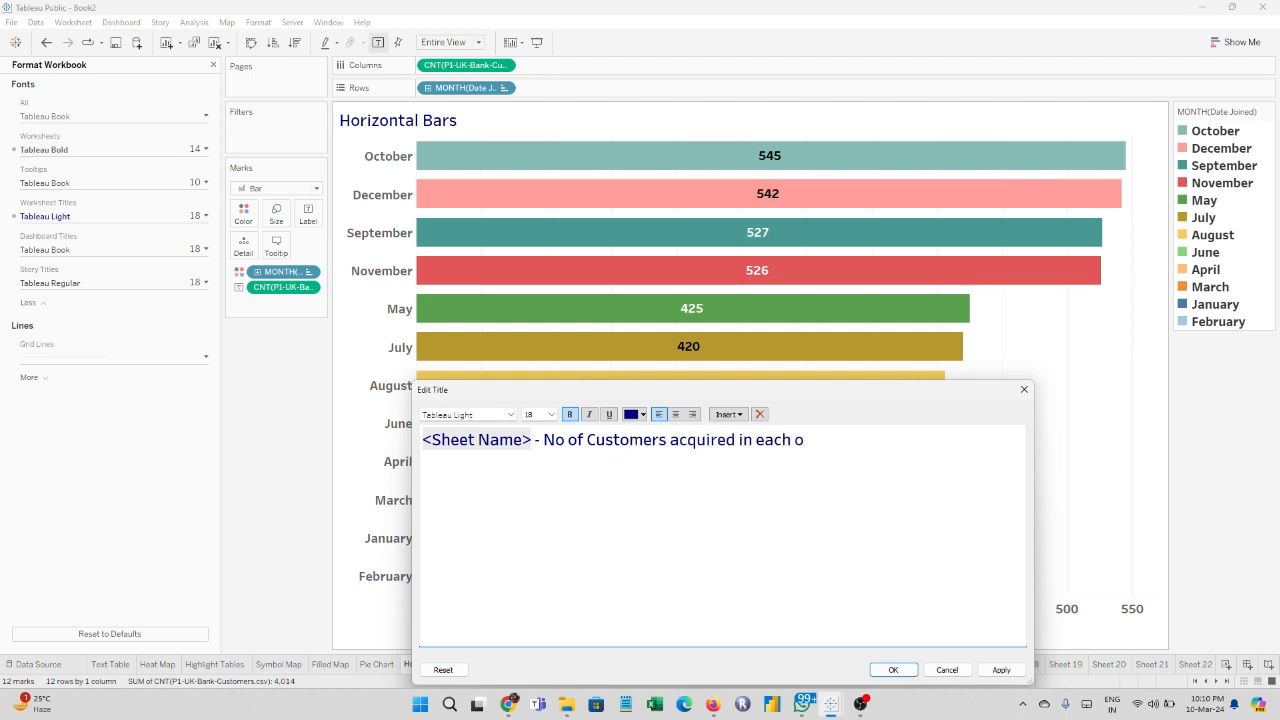
key("BackSpace")
type("motnth")
Step: Make the whole Horizontal Bars title bold and centred, and confirm the change
key("ctrl+a")
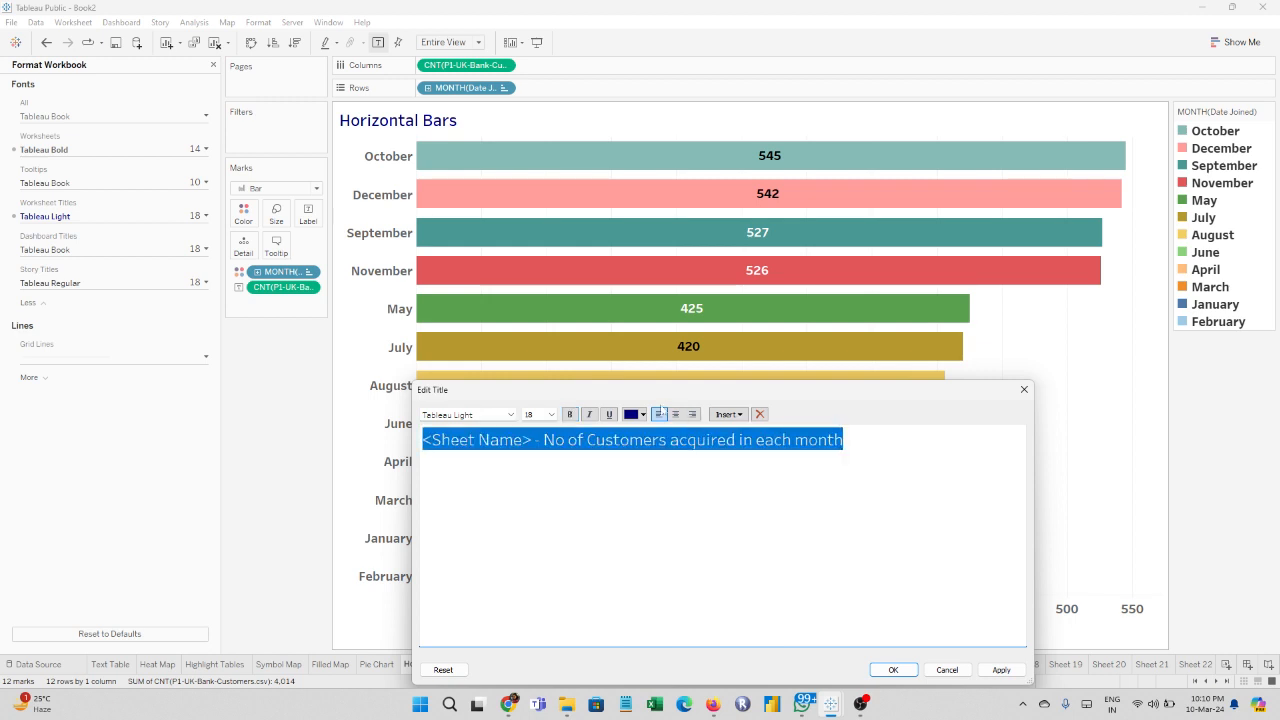
left_click(676, 414)
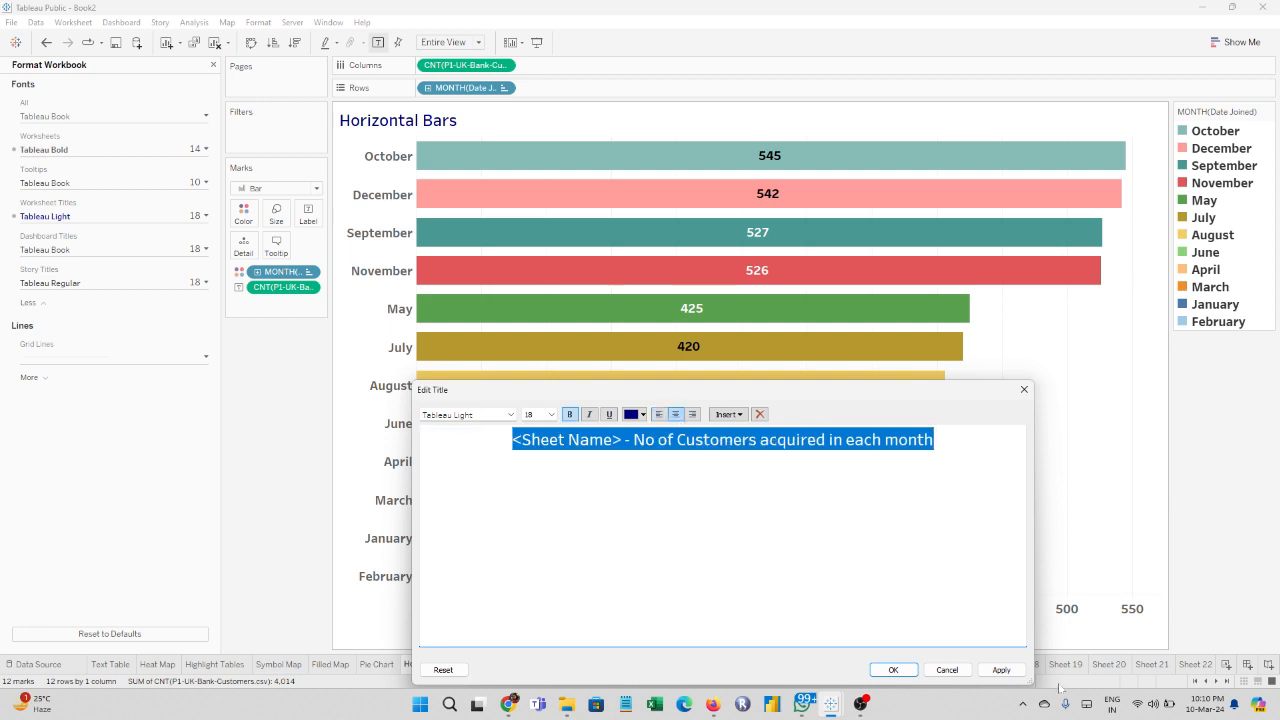
left_click(1001, 670)
left_click(893, 670)
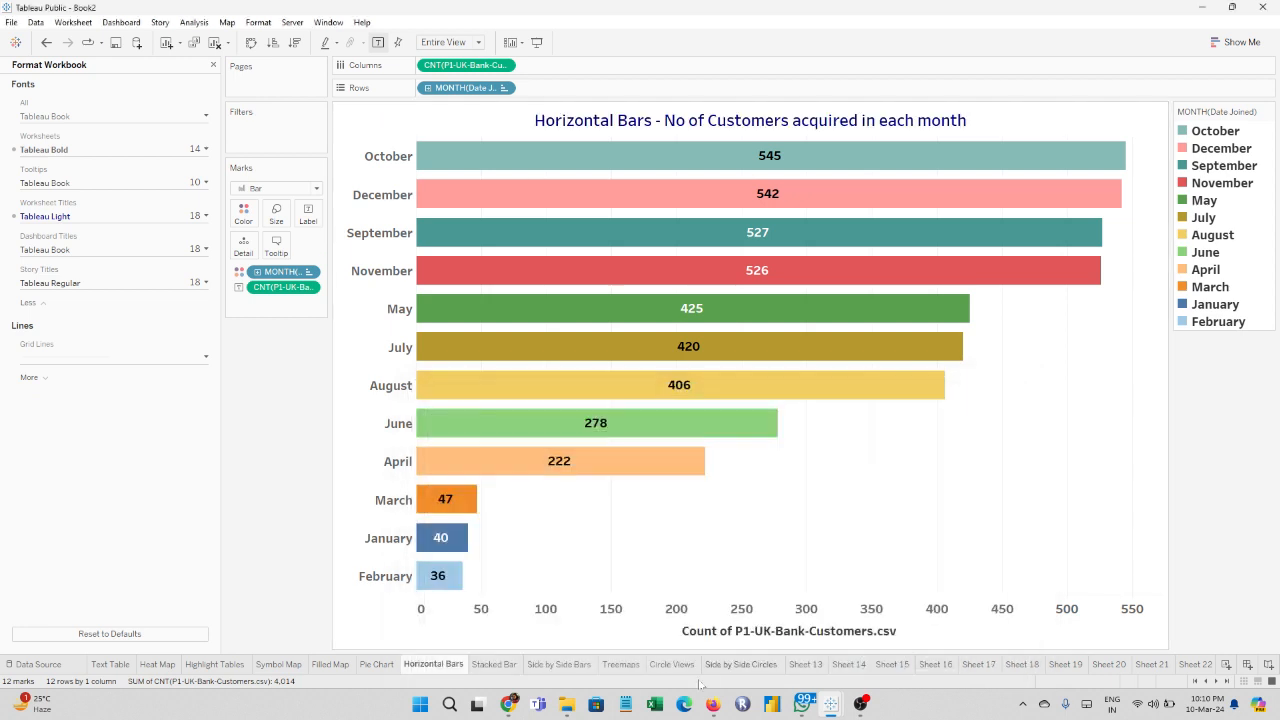
Step: Copy the text "No of Customers acquired in each month" from the Horizontal Bars title
left_click(493, 664)
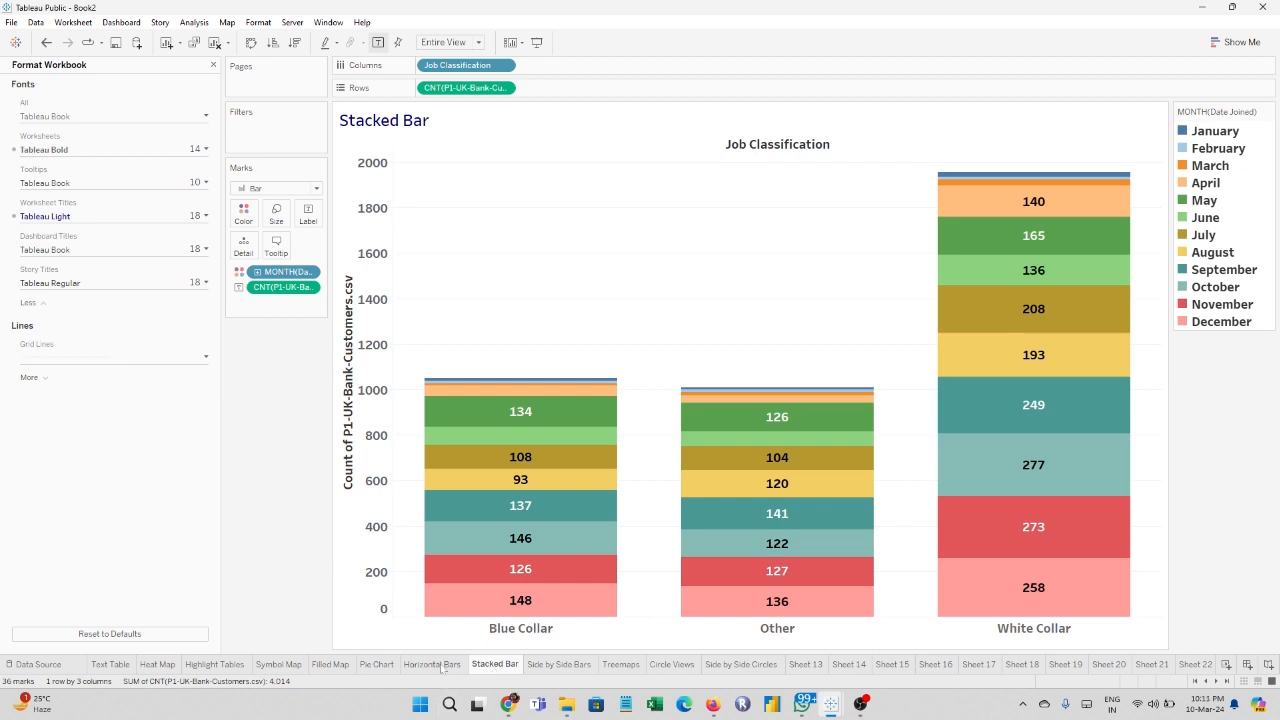
left_click(441, 665)
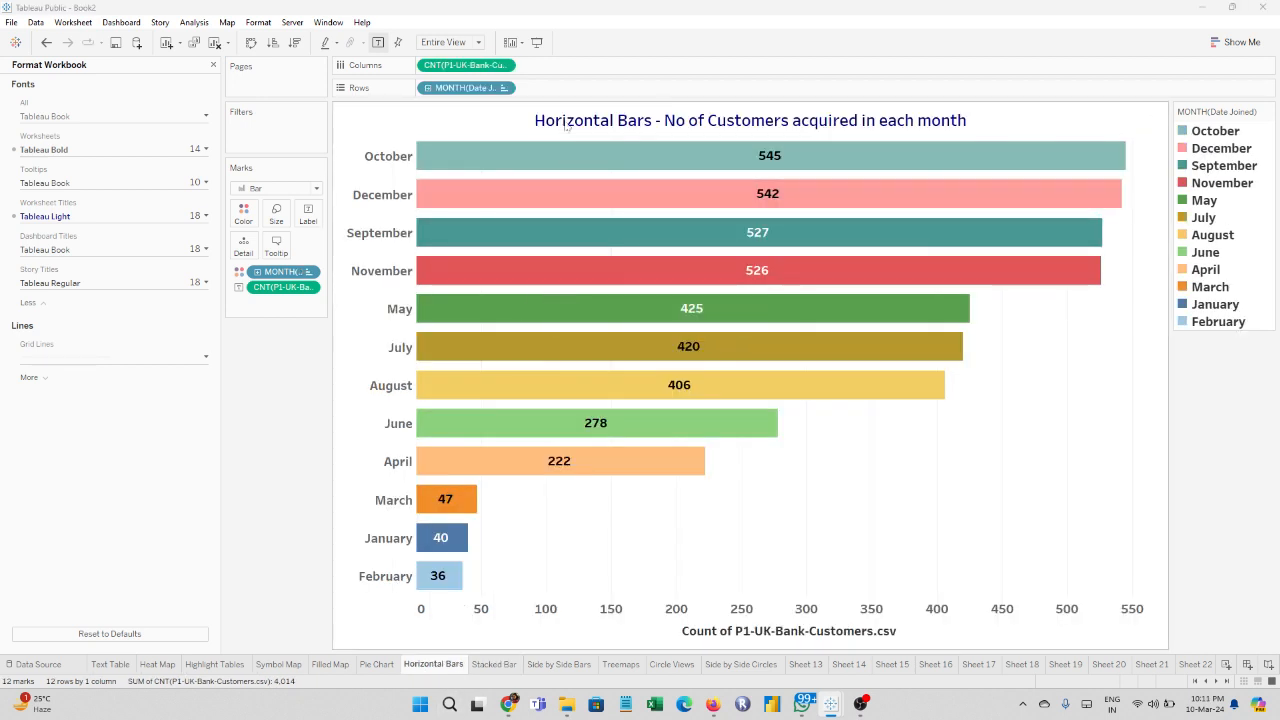
double_click(566, 122)
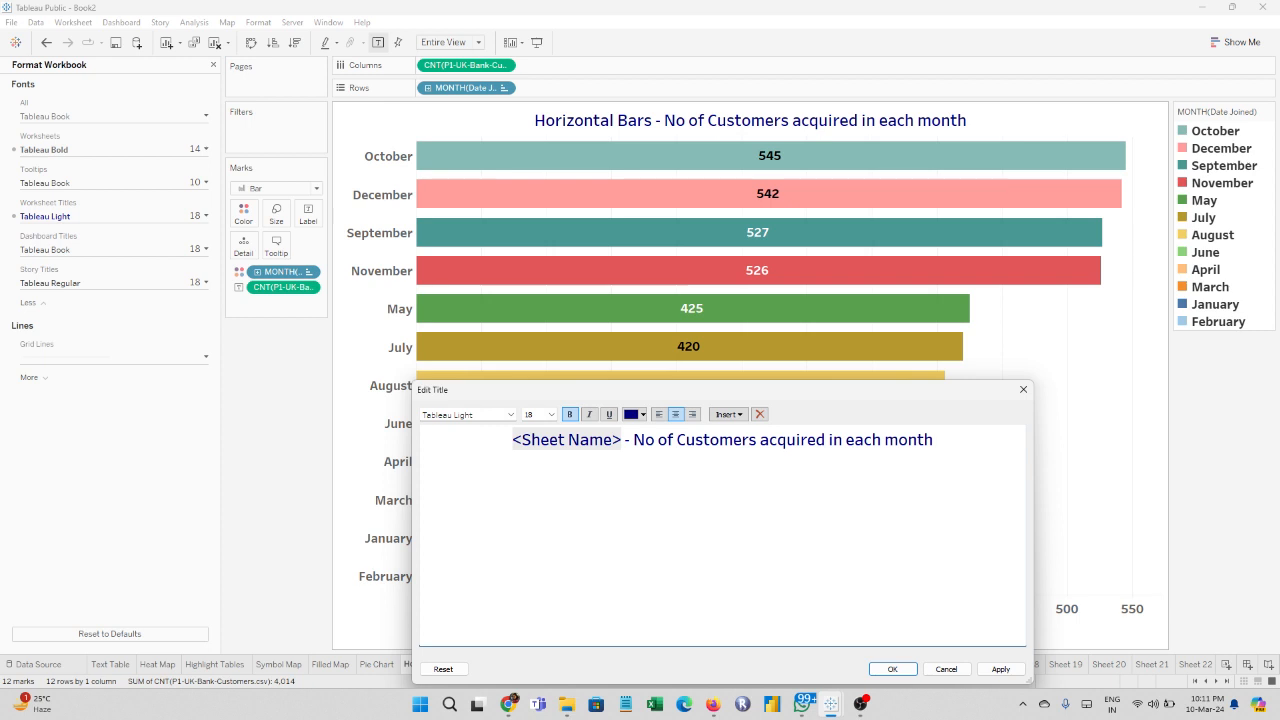
left_click_drag(633, 440, 933, 440)
key("ctrl+c")
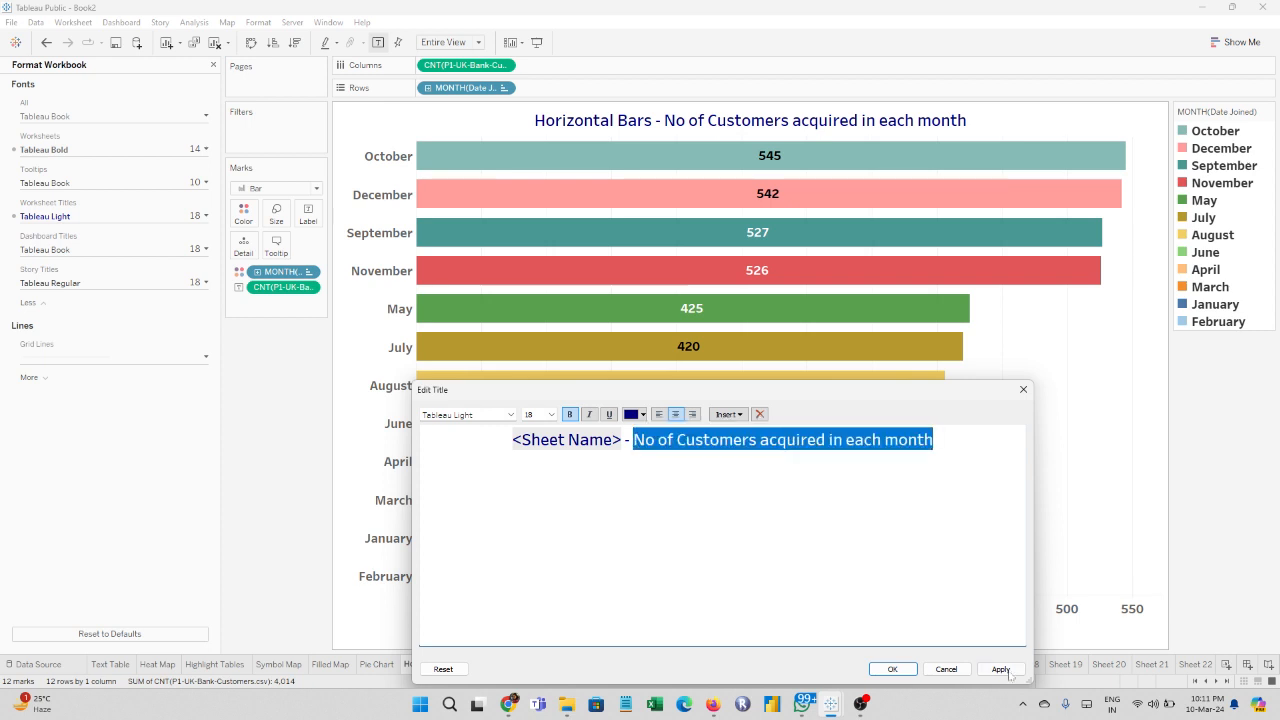
left_click(1001, 669)
left_click(892, 669)
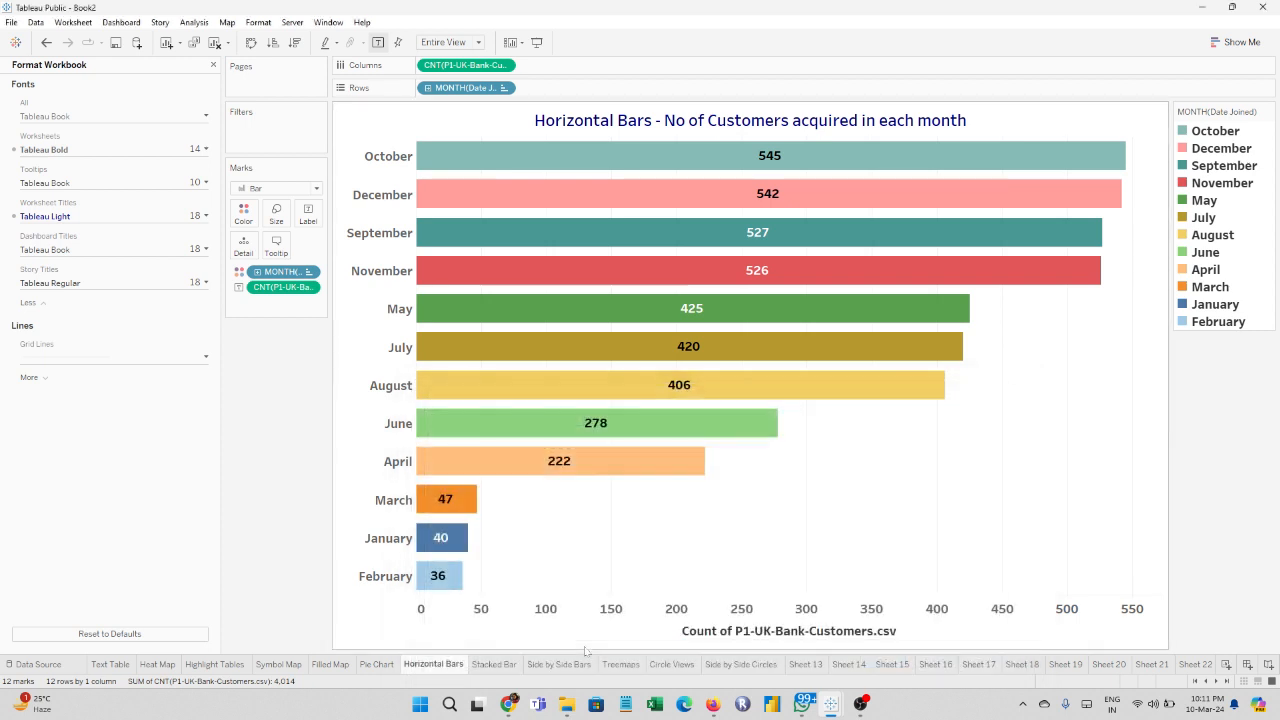
Step: On the Stacked Bar sheet, append "No of Customers acquired in each month by Job Classification" after the sheet name in the title
left_click(494, 664)
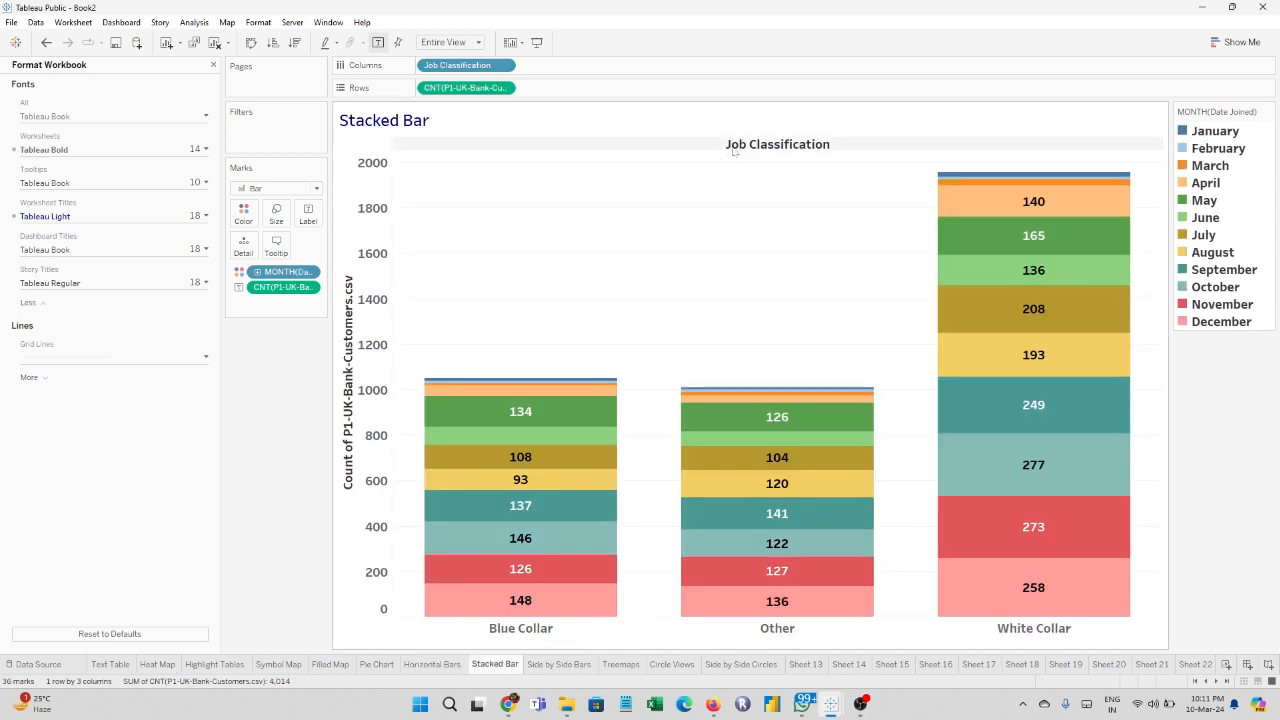
double_click(440, 127)
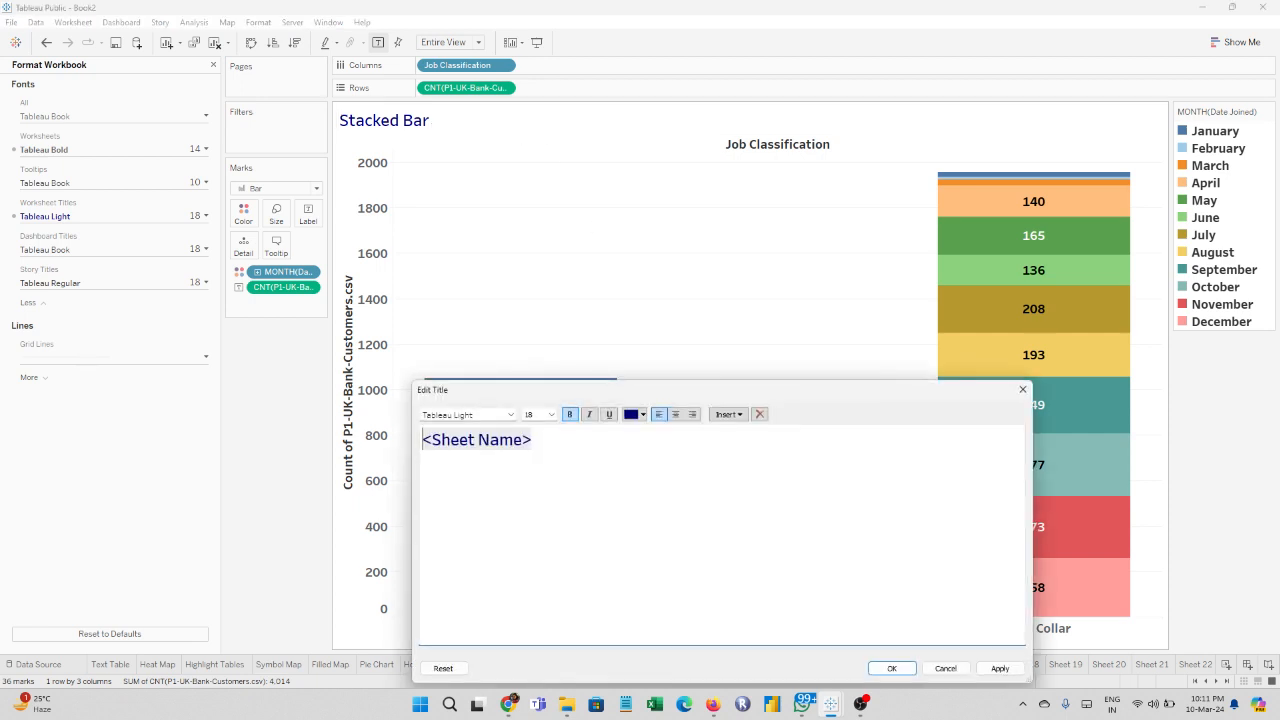
key("ctrl+v")
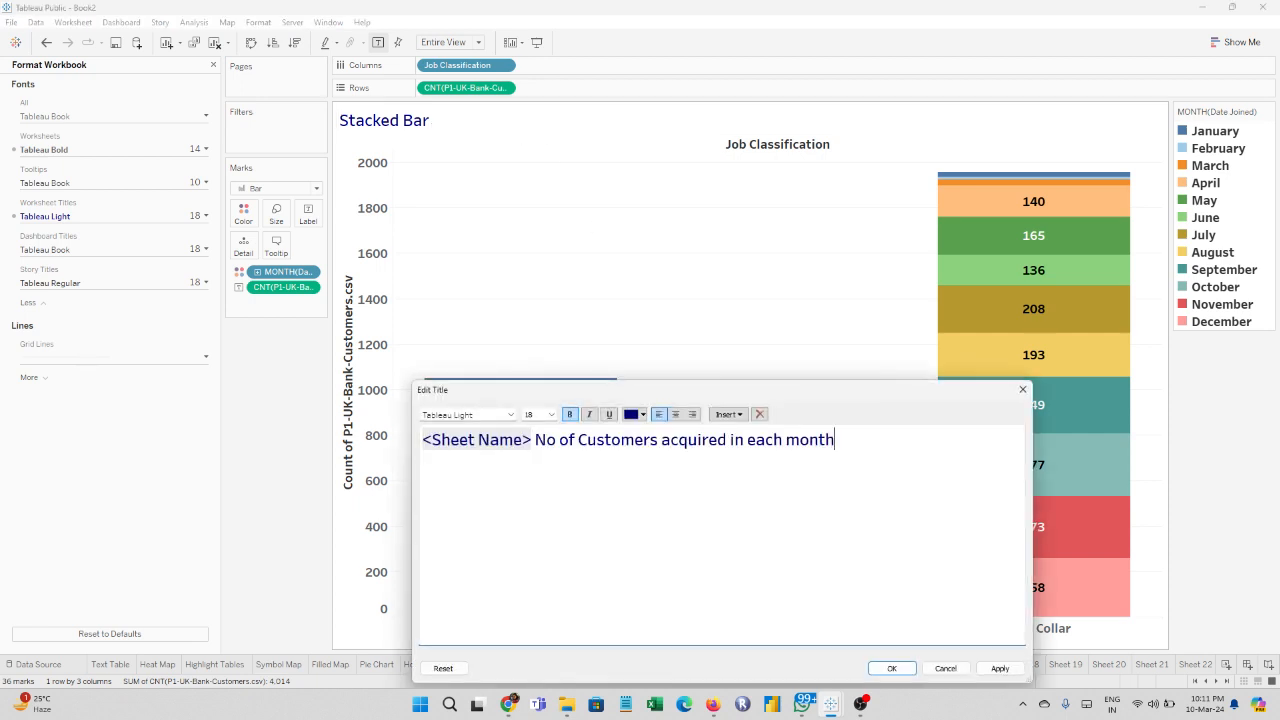
type("v")
key("BackSpace")
type("by Jp")
key("BackSpace")
type("ob Cal")
key("BackSpace")
type("lassification")
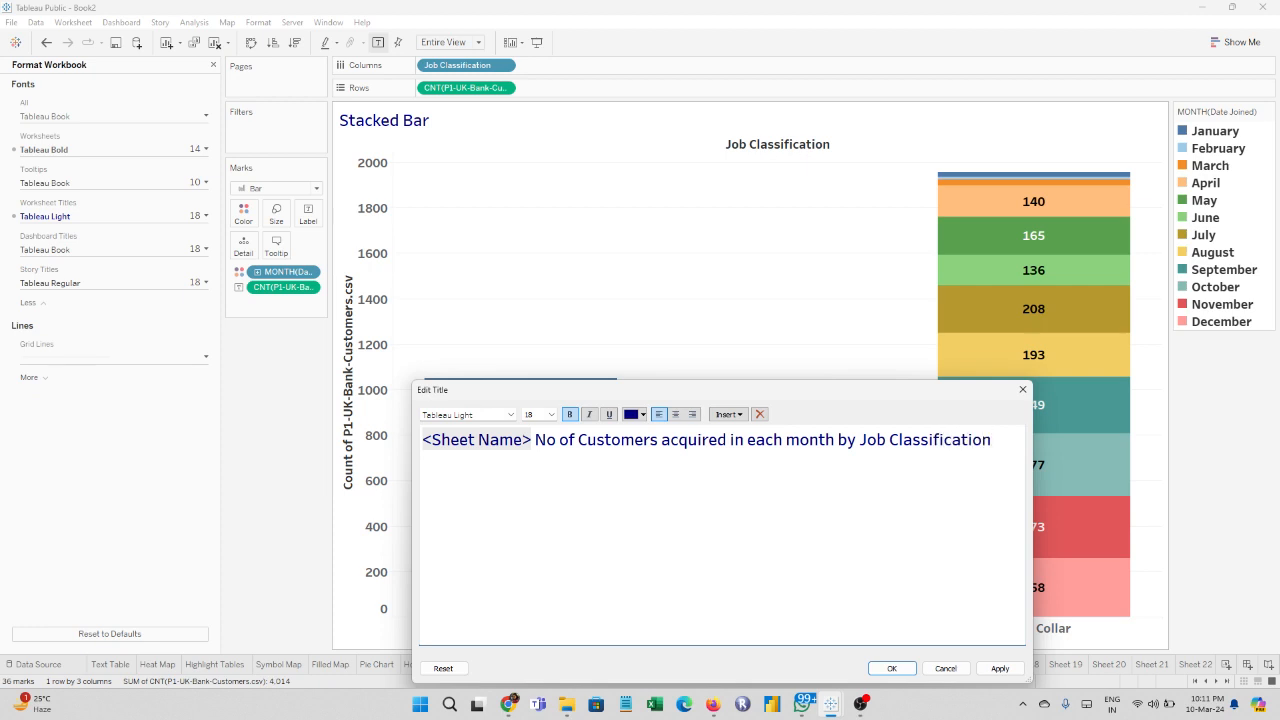
Step: Centre the whole Stacked Bar title and confirm the change
key("ctrl+a")
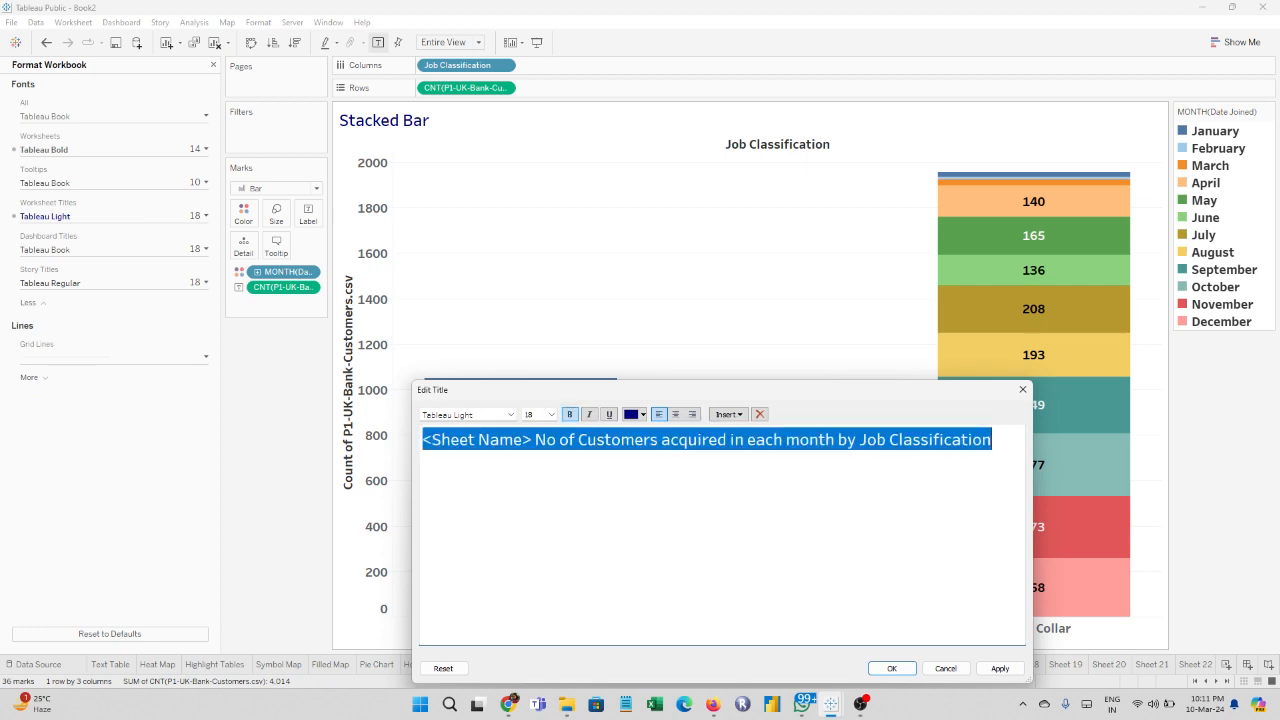
left_click(676, 414)
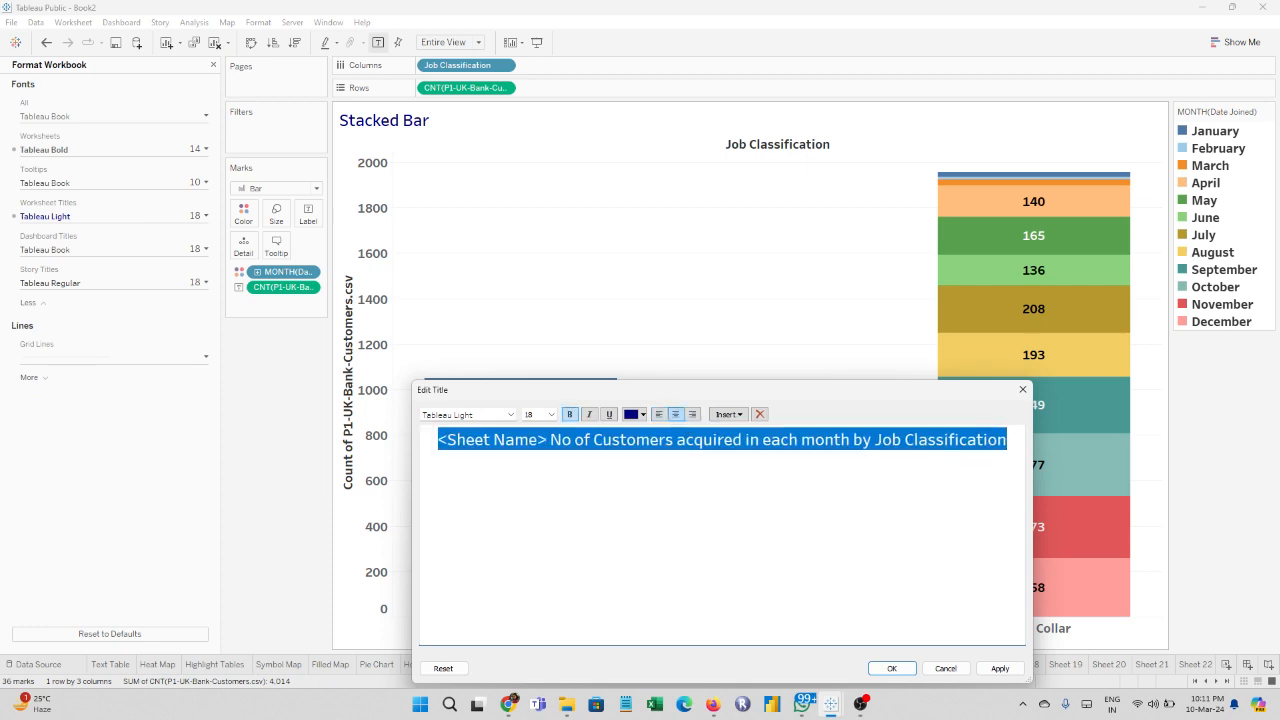
left_click(1000, 668)
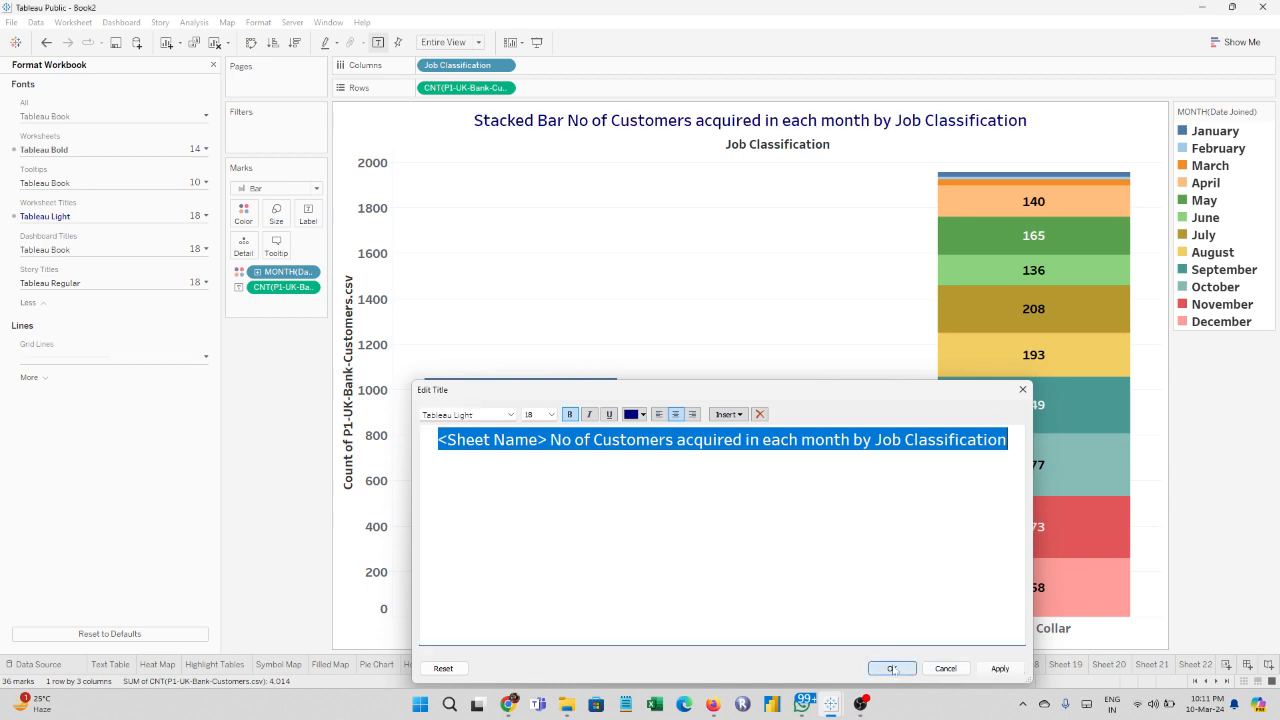
left_click(892, 668)
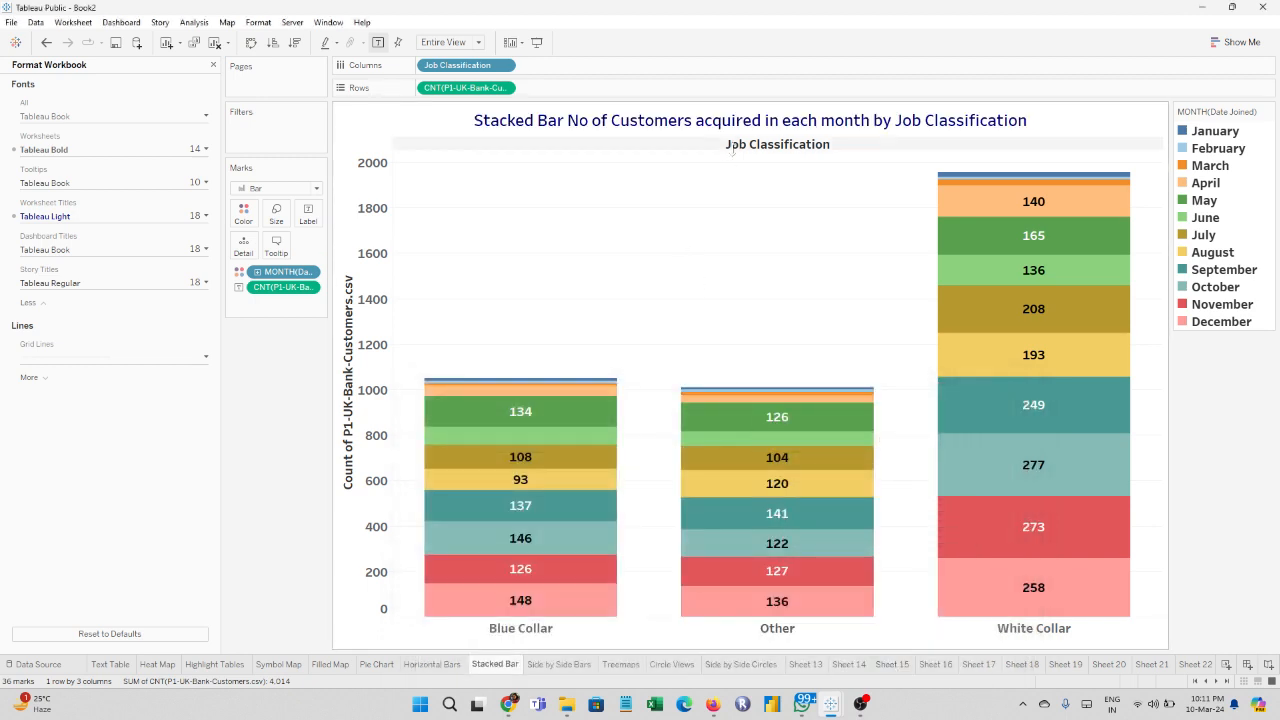
Step: On the Side by Side Bars sheet, set the Region filter to (All) and close the workbook formatting settings
left_click(549, 665)
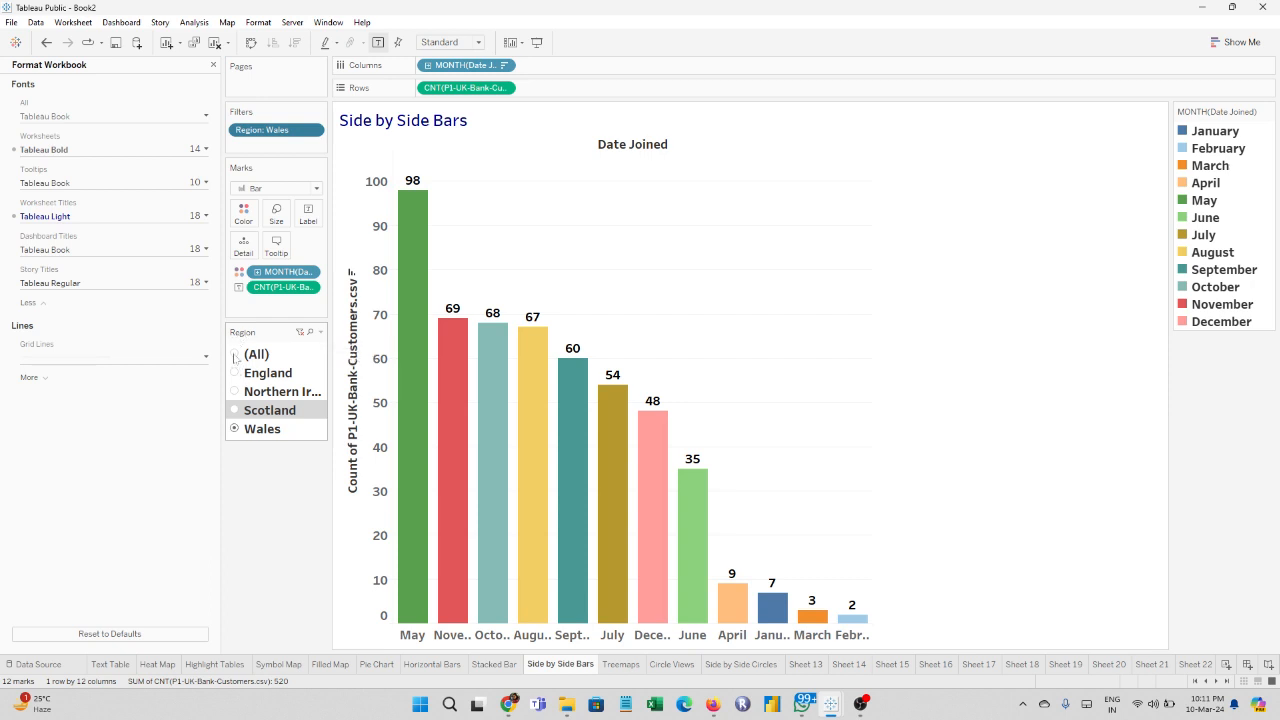
left_click(236, 355)
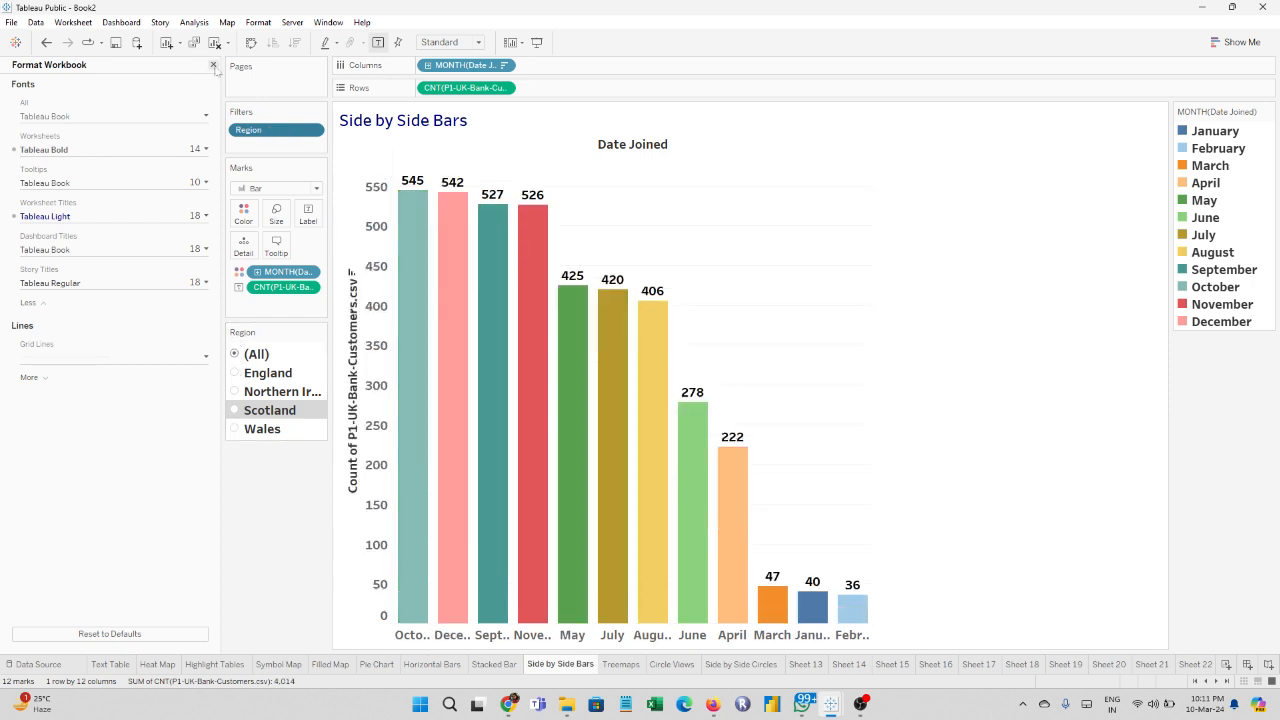
left_click(213, 64)
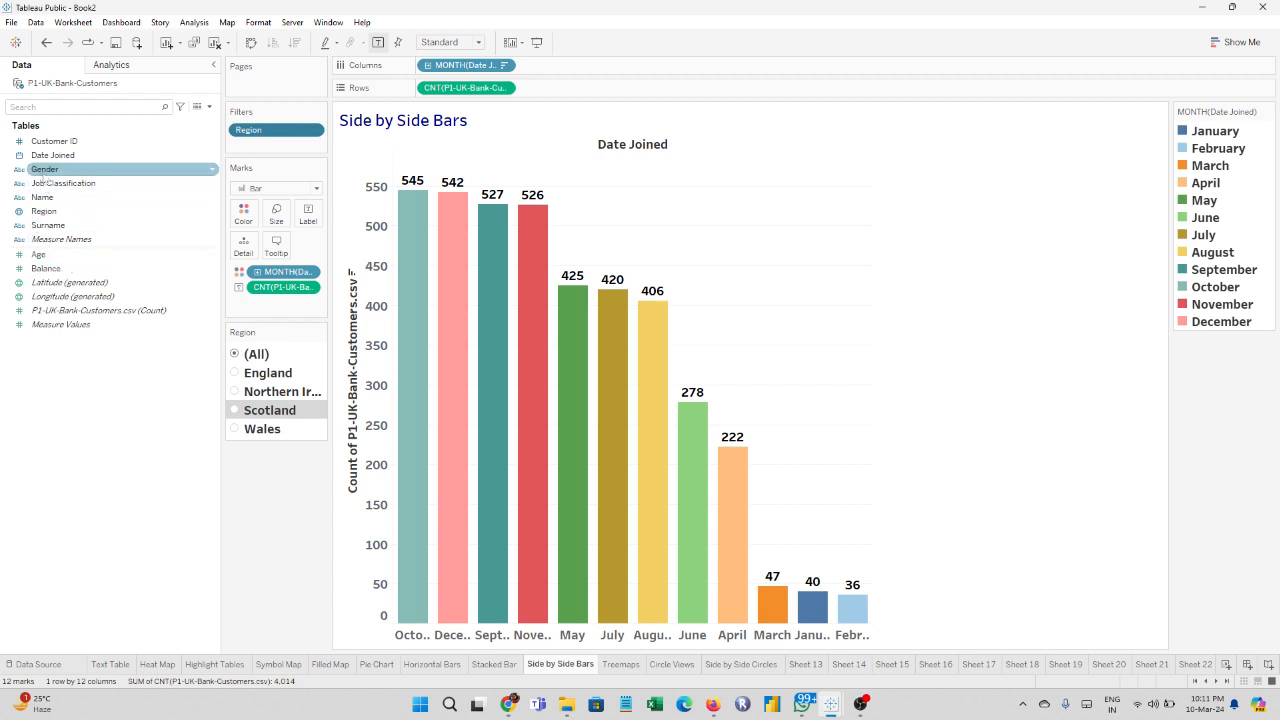
Step: Split each month's bars by Gender in the columns, coloured by Gender and sorted in descending order
left_click_drag(44, 175, 554, 70)
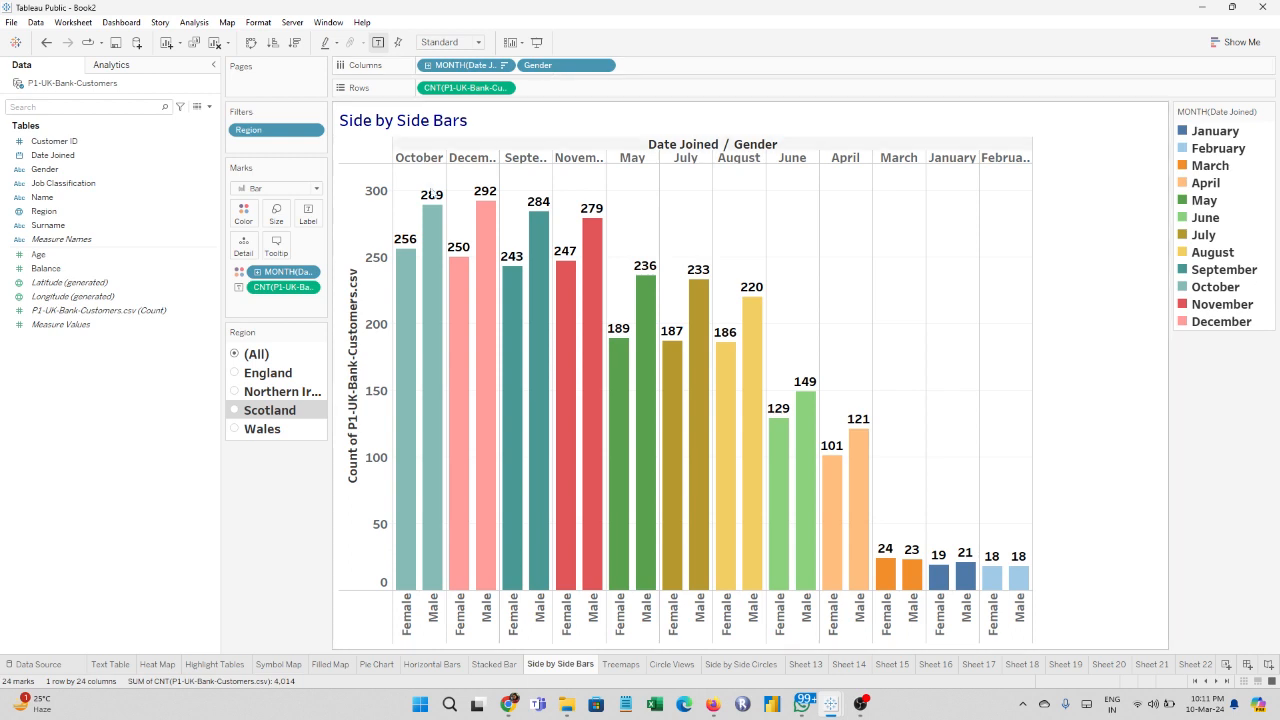
mouse_move(449, 266)
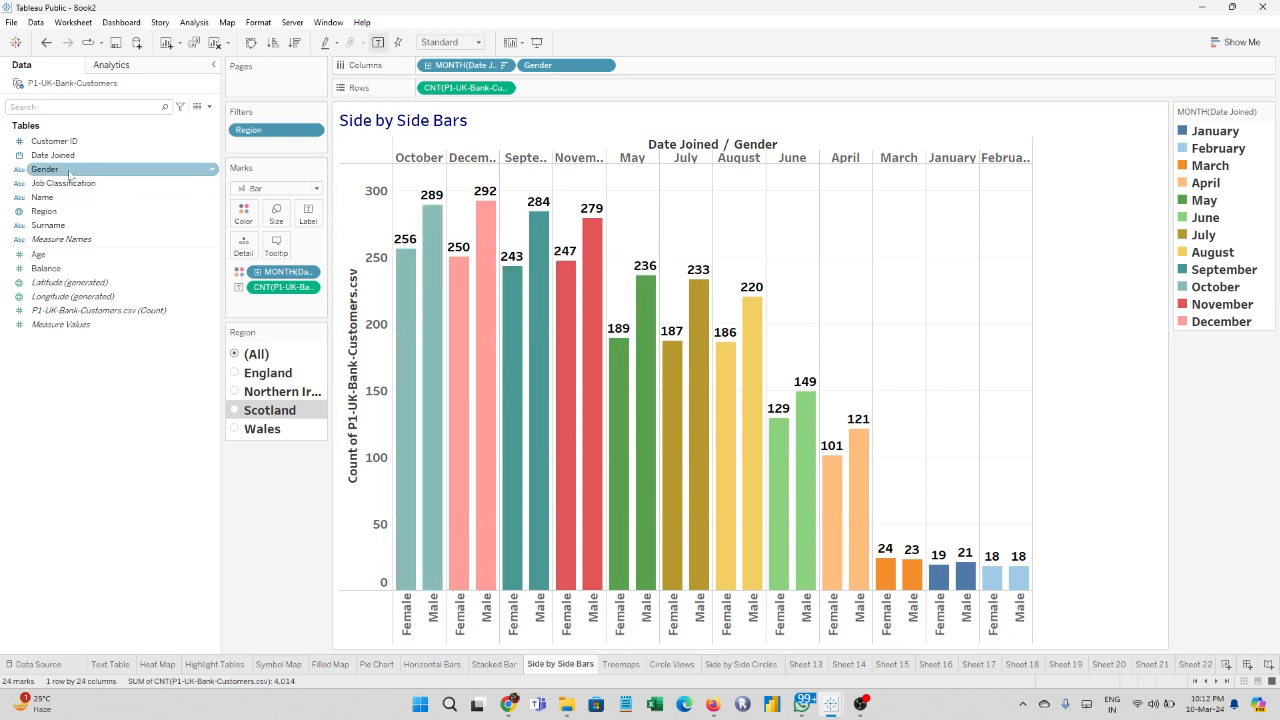
left_click_drag(60, 169, 245, 218)
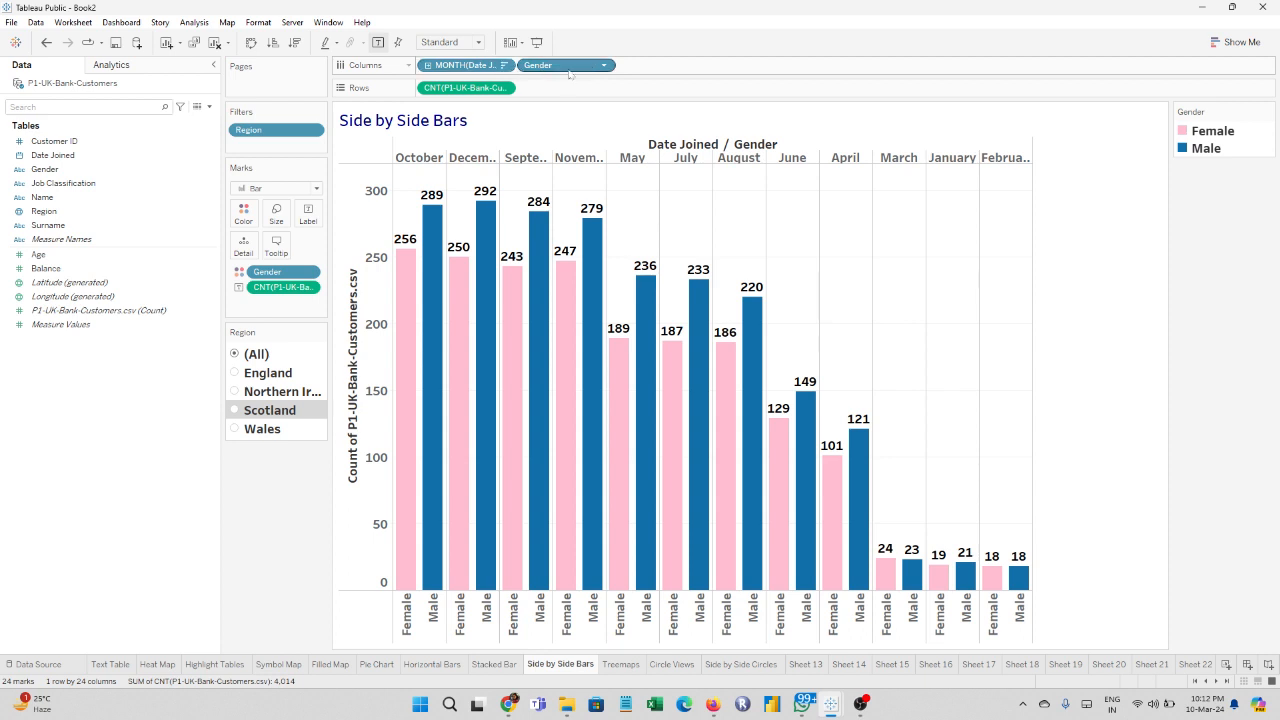
left_click(295, 43)
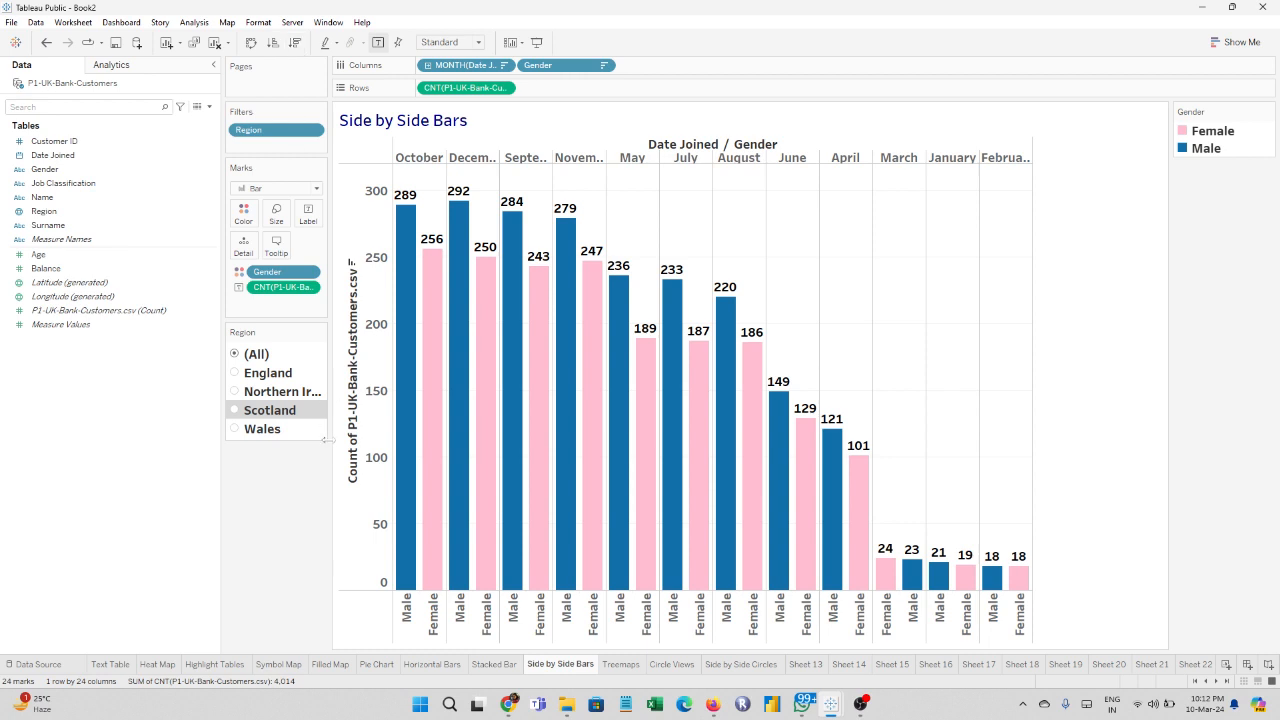
Step: Hide the Gender headers and the customer count axis on Side by Side Bars, and widen the chart slightly
right_click(489, 614)
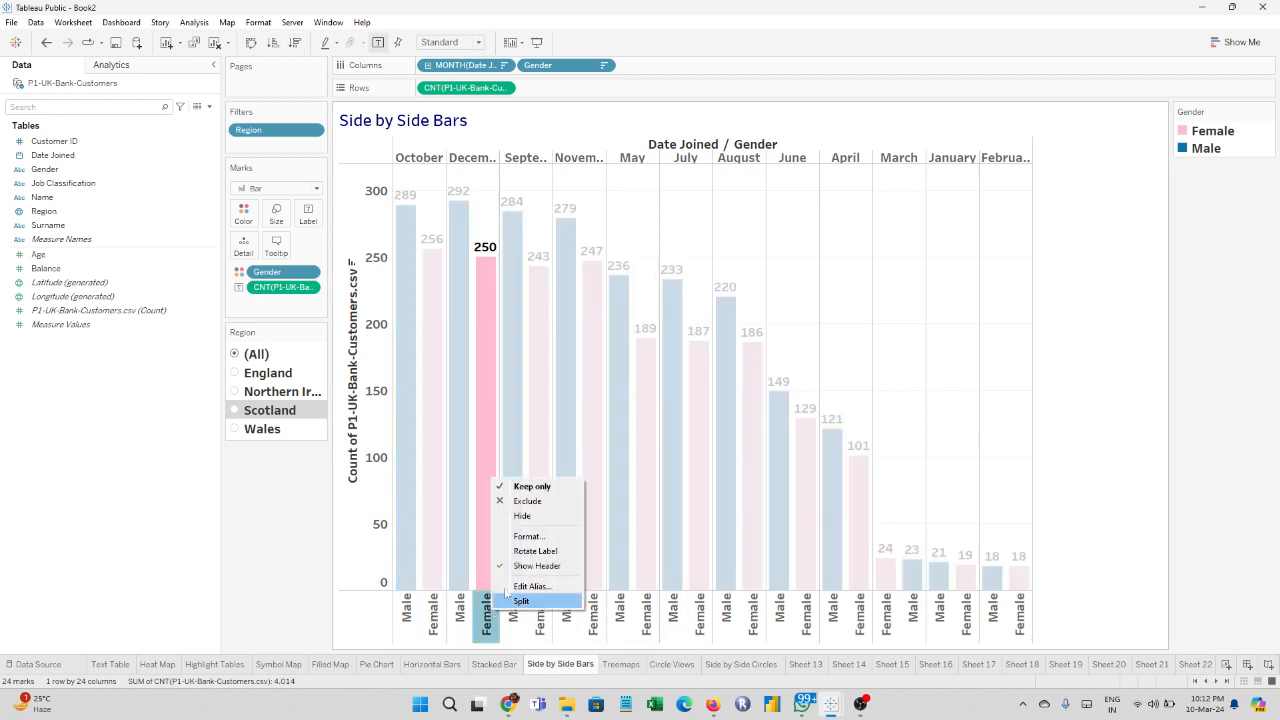
left_click(510, 567)
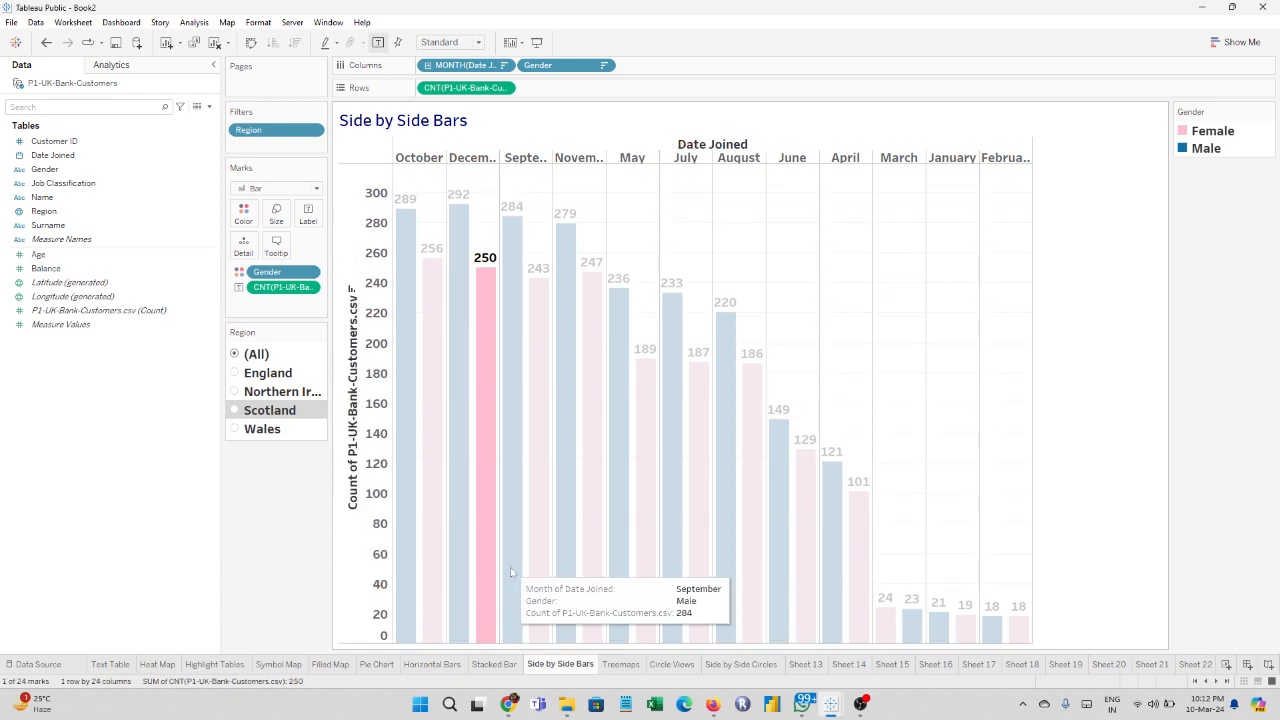
left_click(350, 502)
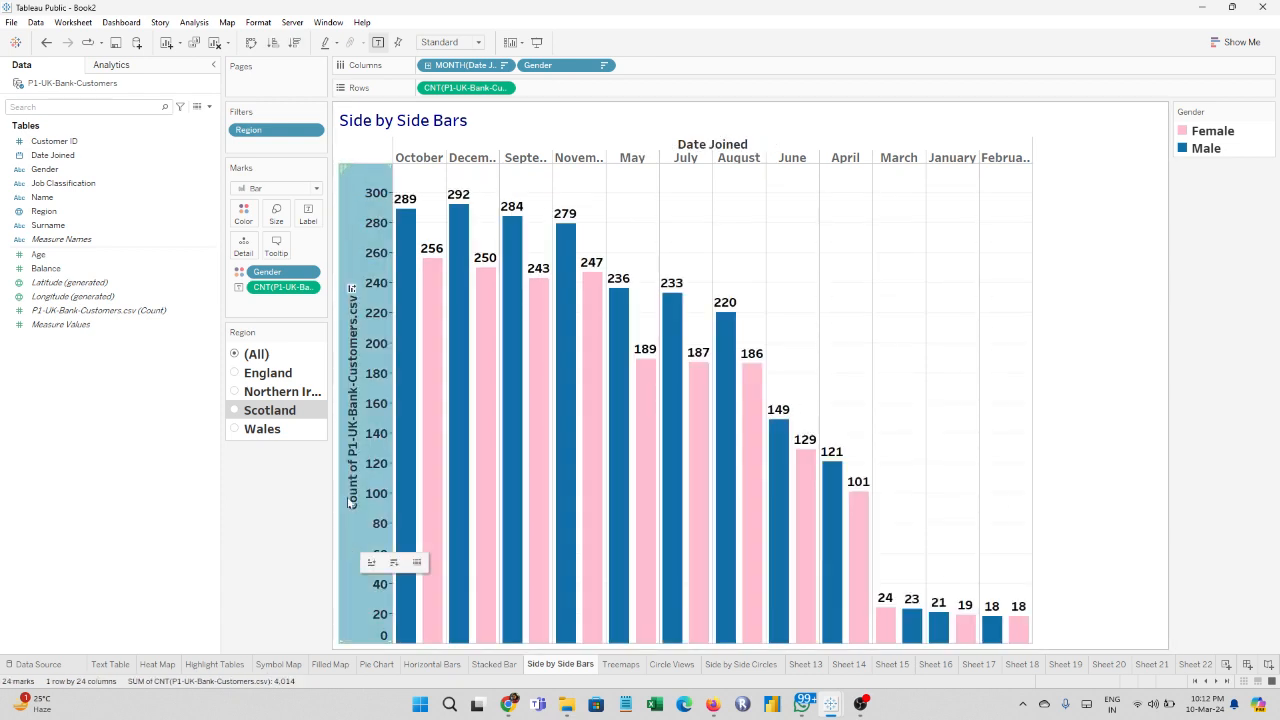
right_click(350, 432)
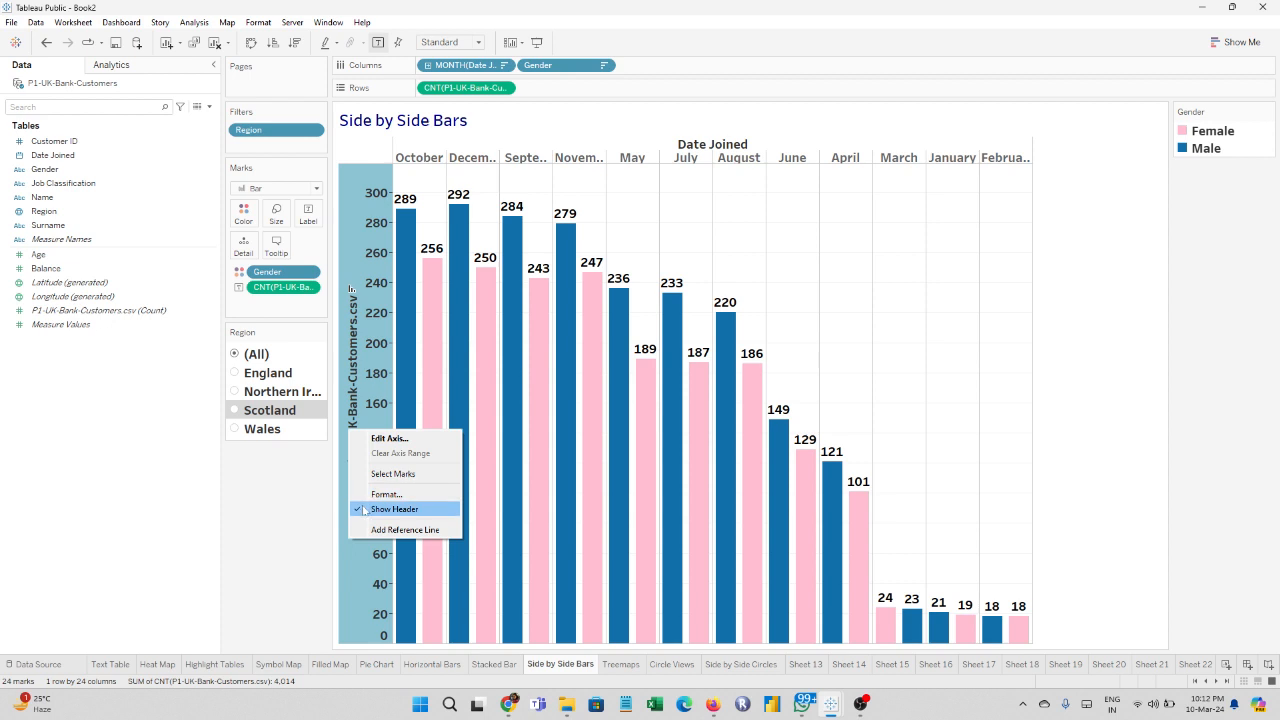
left_click(364, 509)
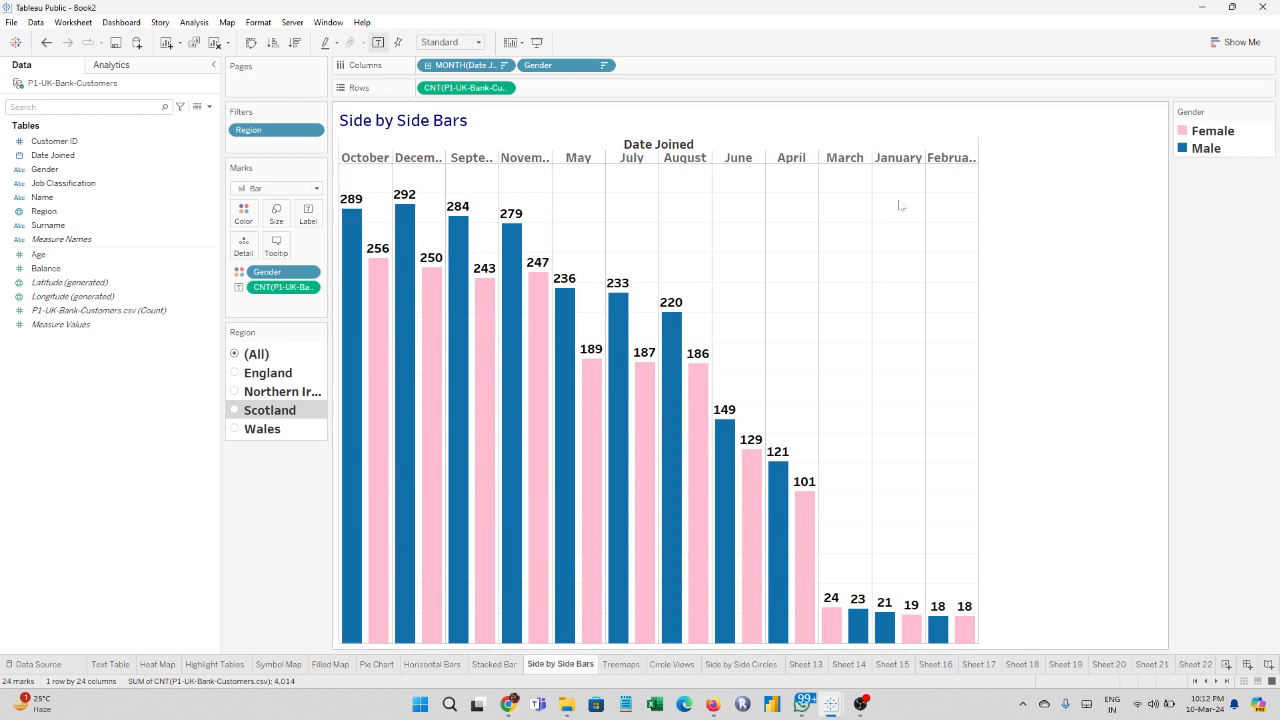
left_click_drag(995, 174, 1045, 190)
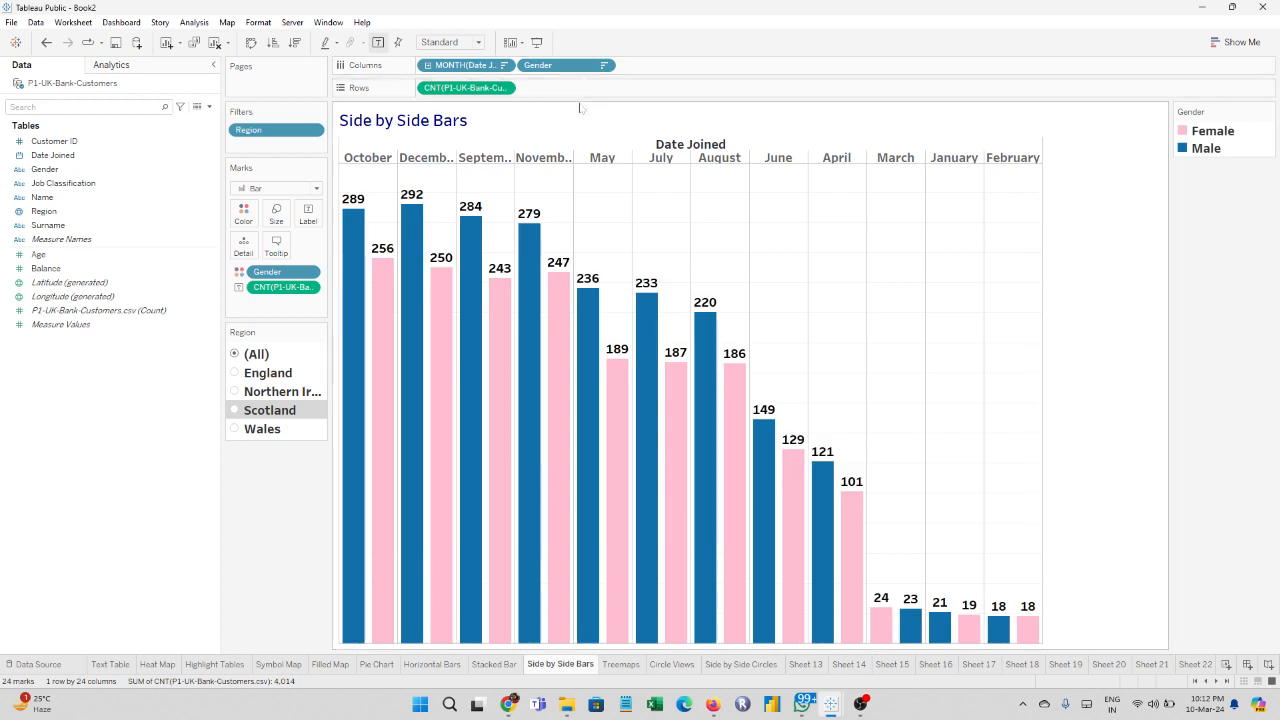
Step: Append "- No of Customers - Male & Female Acq in each Month" after the sheet name in the Side by Side Bars title and confirm
double_click(467, 121)
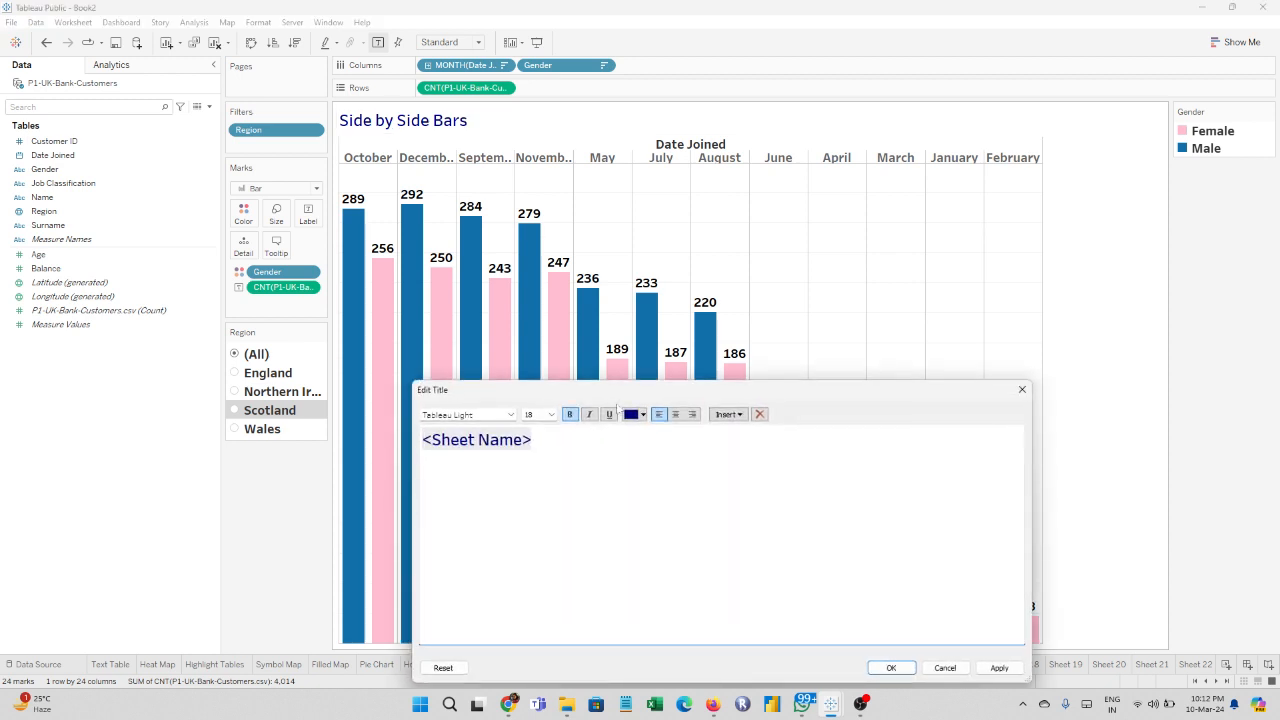
type("- No of Customers")
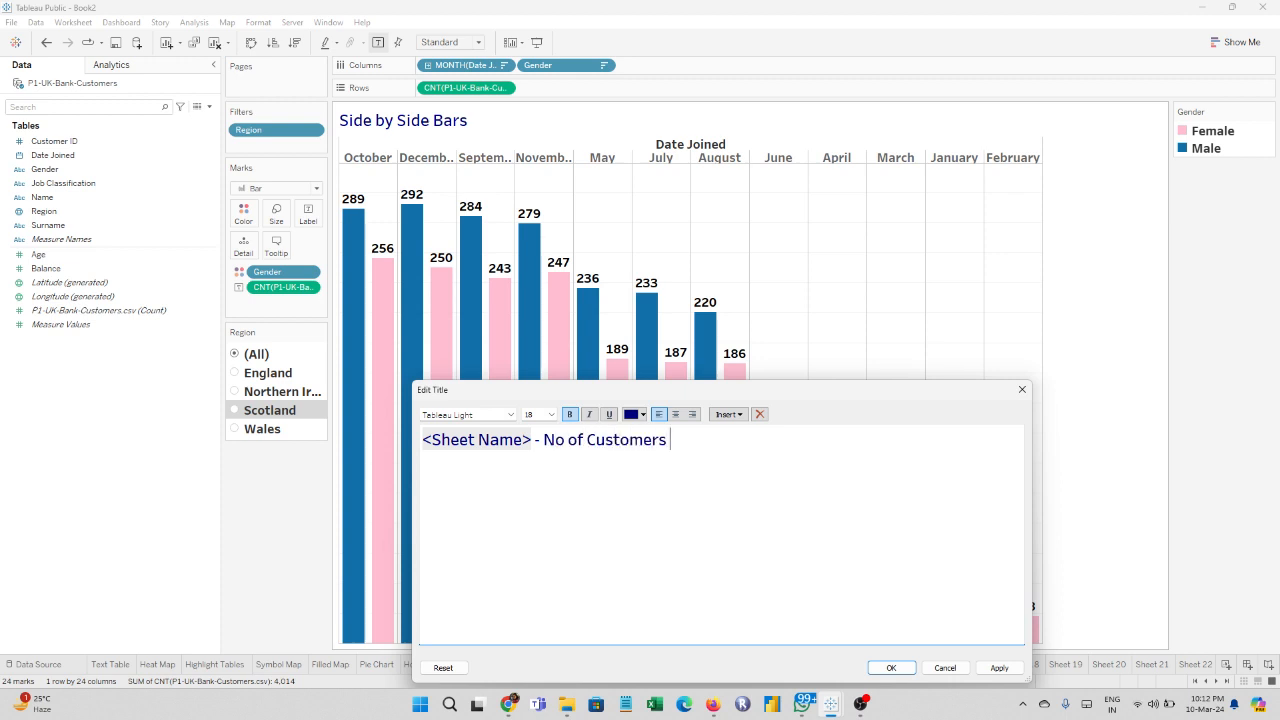
type(" - Male & Female ")
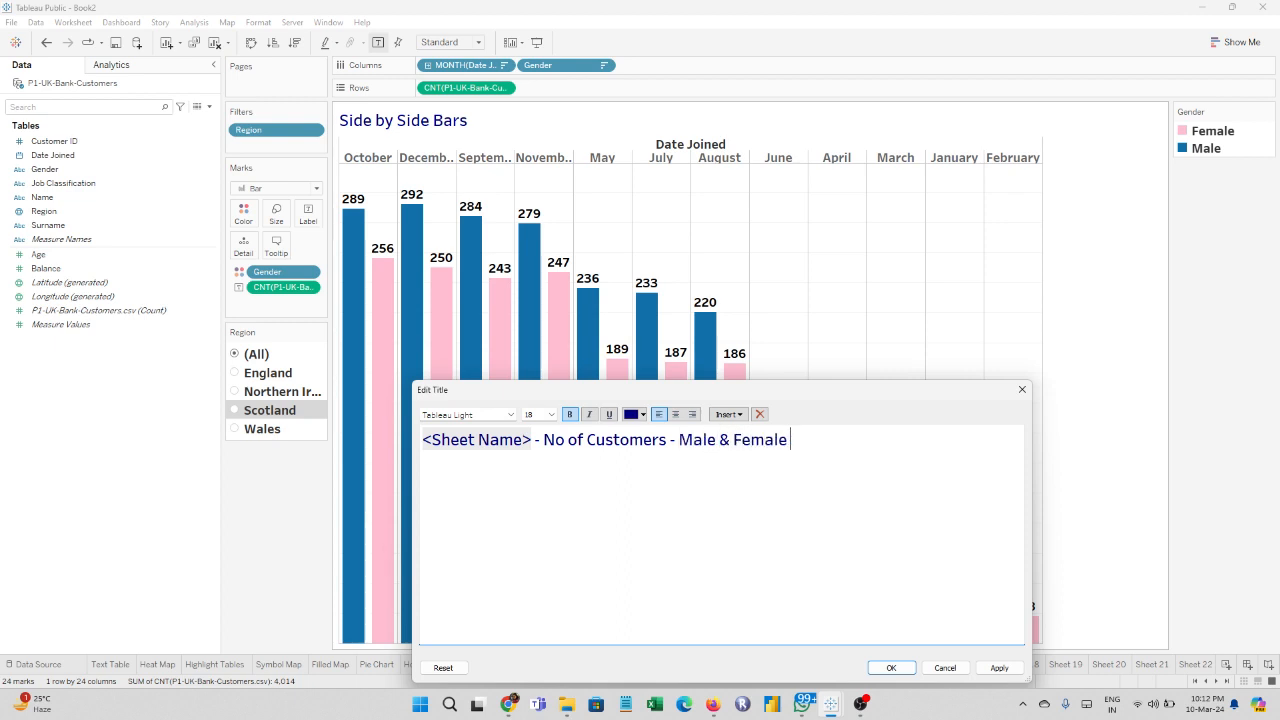
type("Acq in each Mn")
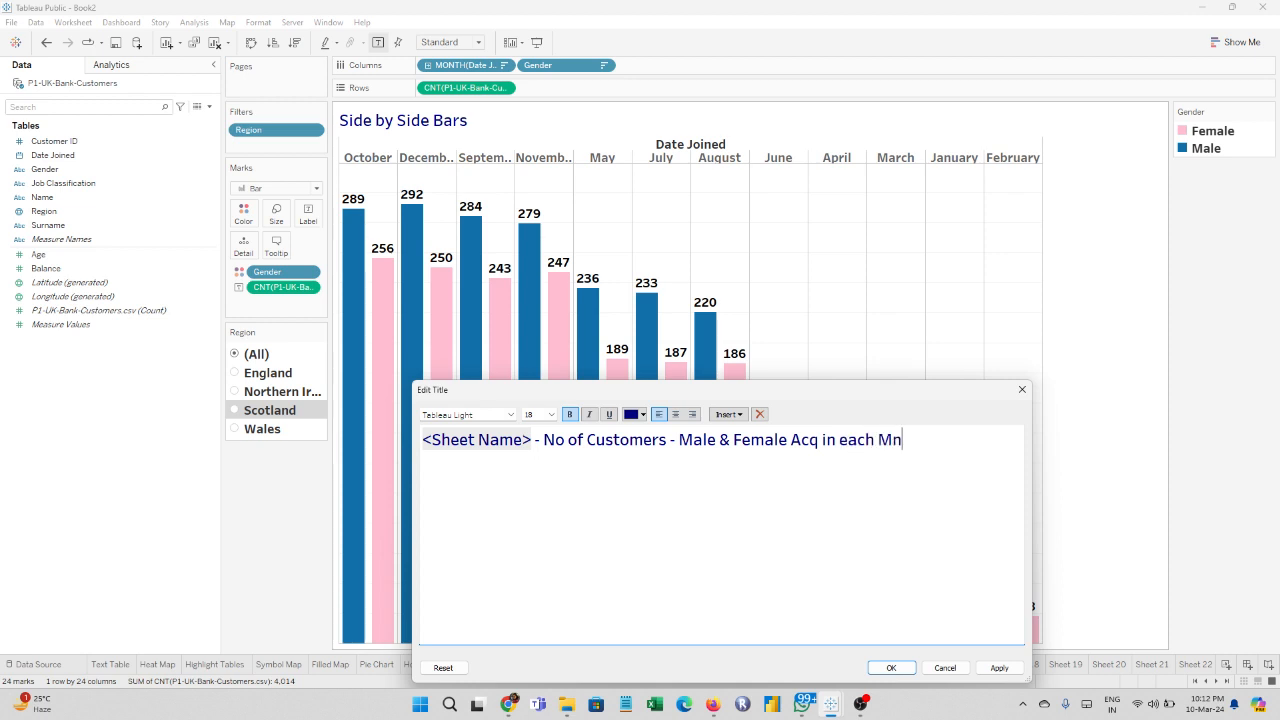
key("BackSpace")
type("onth")
key("ctrl+a")
type("b")
key("ctrl+z")
left_click(998, 667)
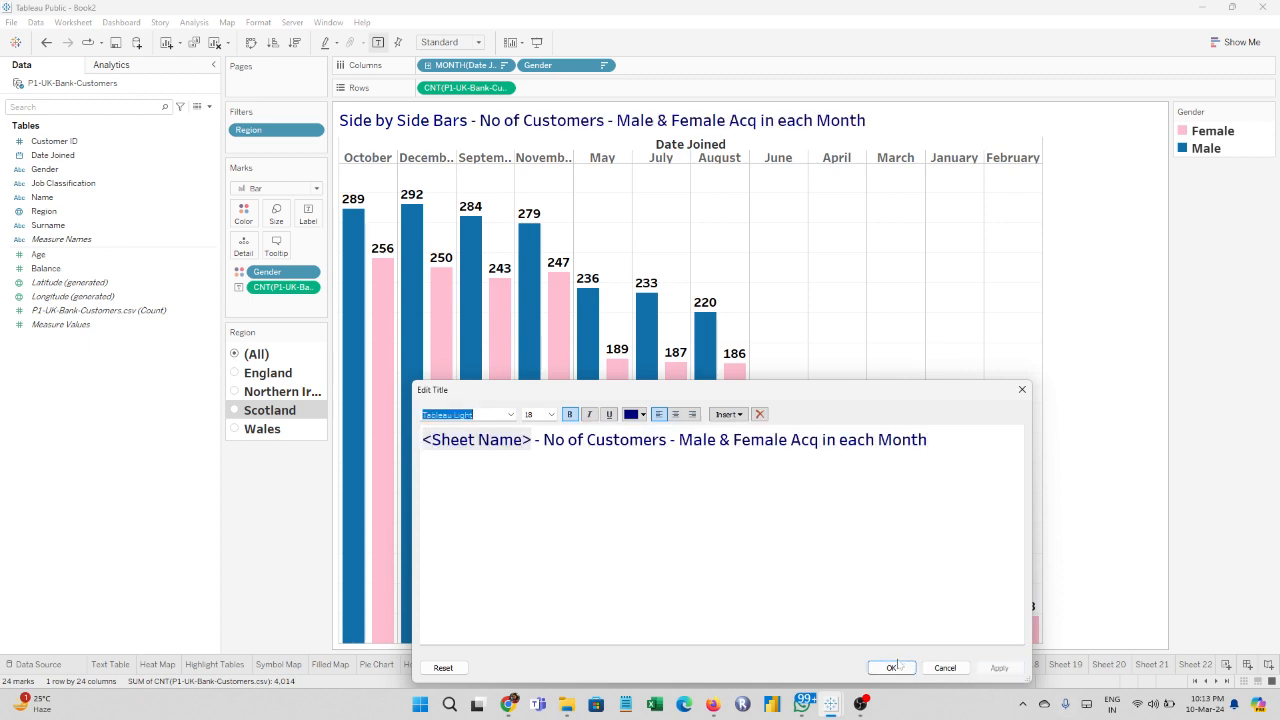
left_click(891, 667)
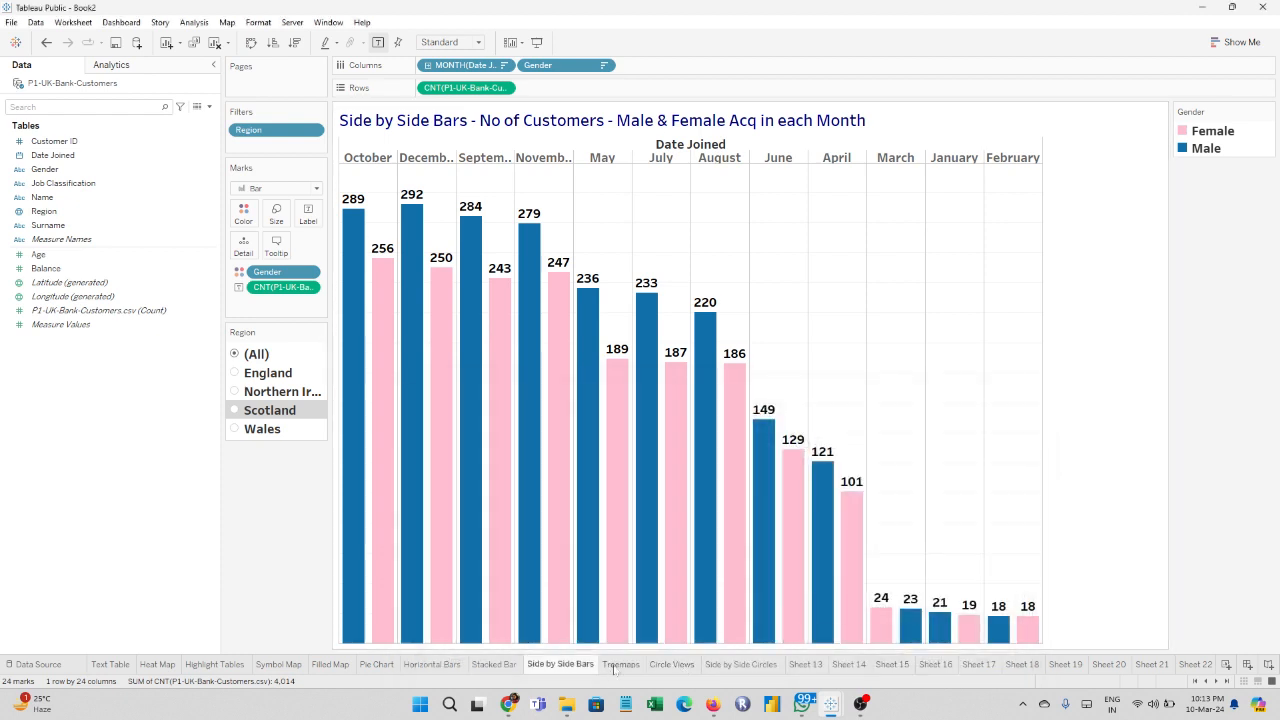
Step: On the Treemaps sheet, append "- Job Classification wise No of Customers" after the sheet name in the title
left_click(620, 664)
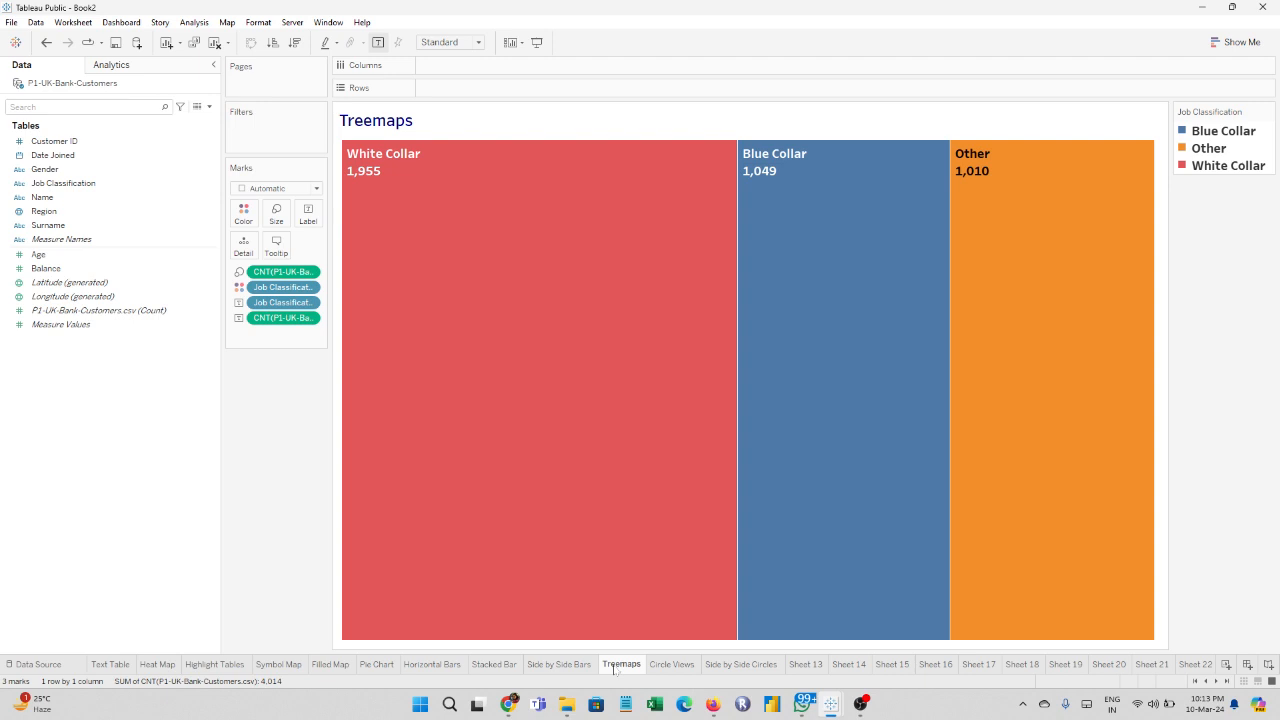
mouse_move(360, 162)
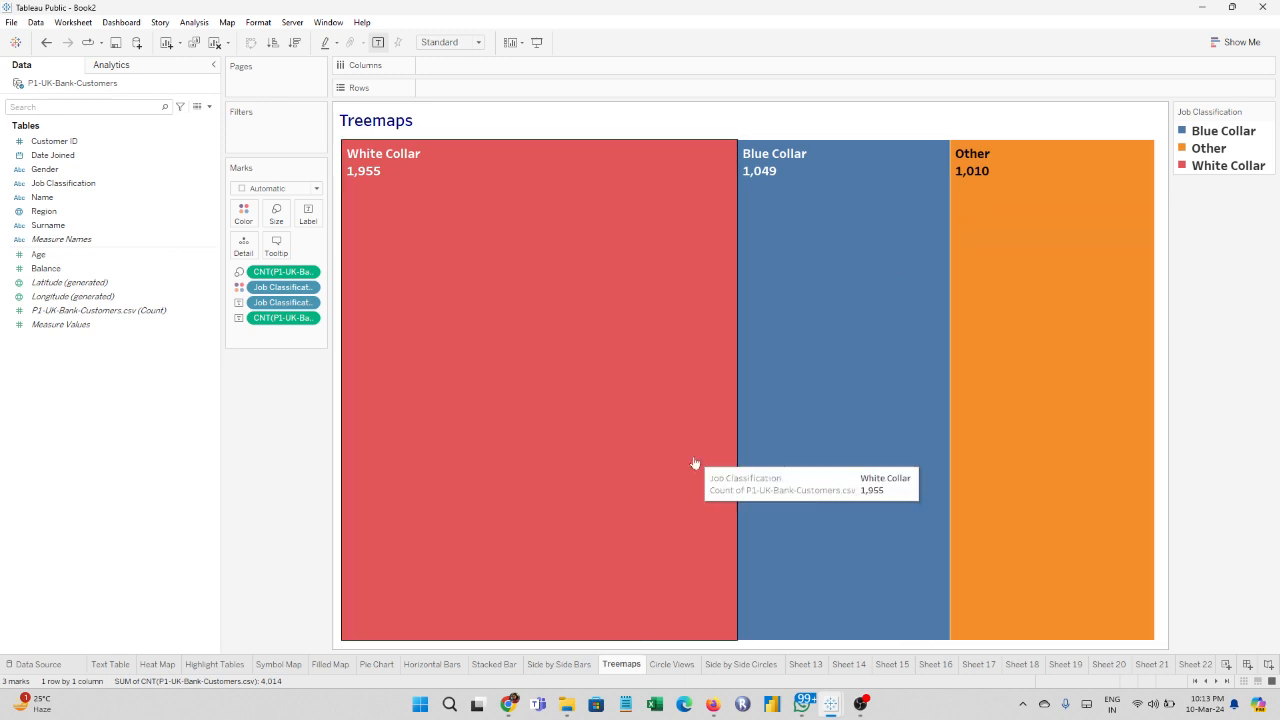
double_click(425, 128)
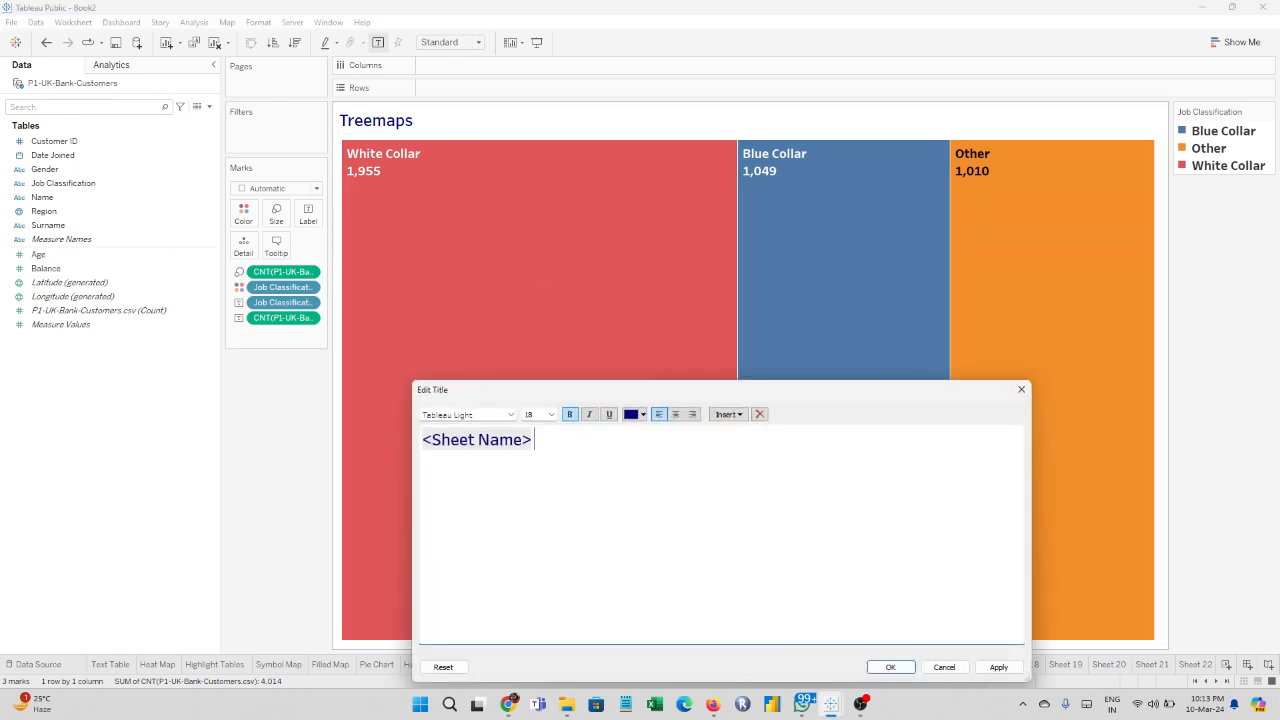
type("- Job")
type(" Cal")
key("BackSpace")
key("BackSpace")
type("lassf")
key("BackSpace")
type("ification wise ")
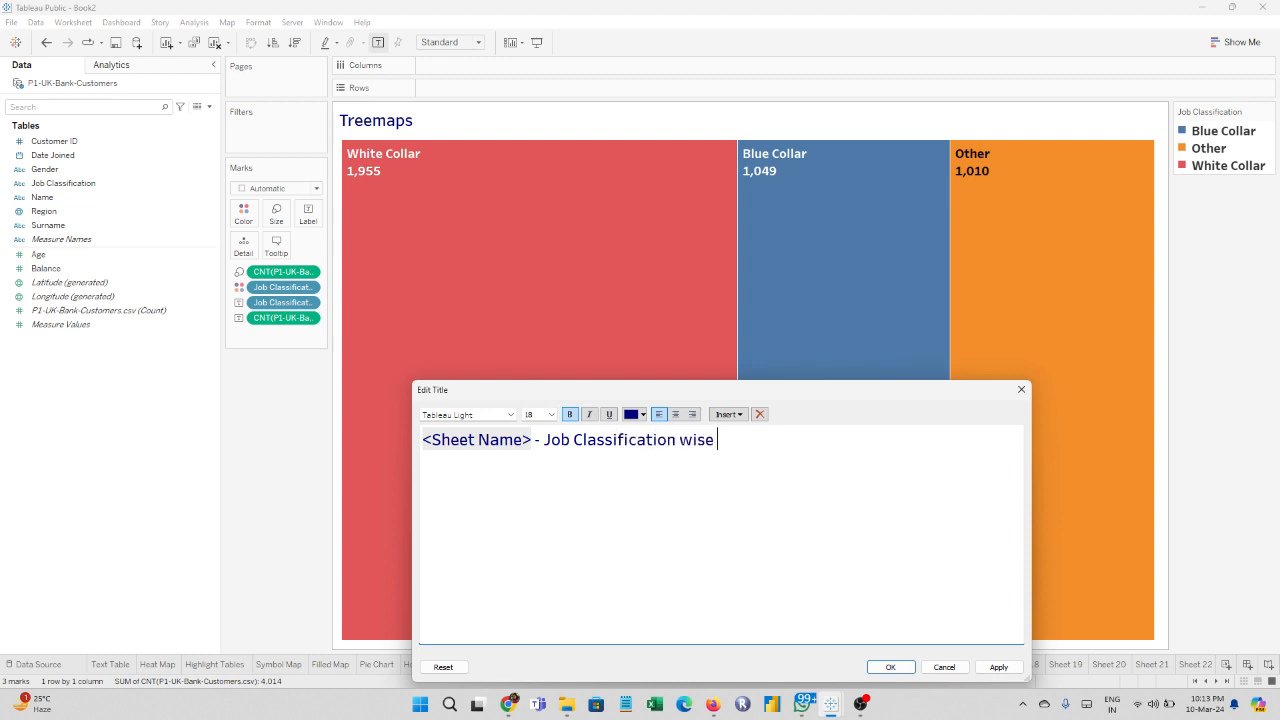
type("No of Custo")
key("BackSpace")
type("tomers")
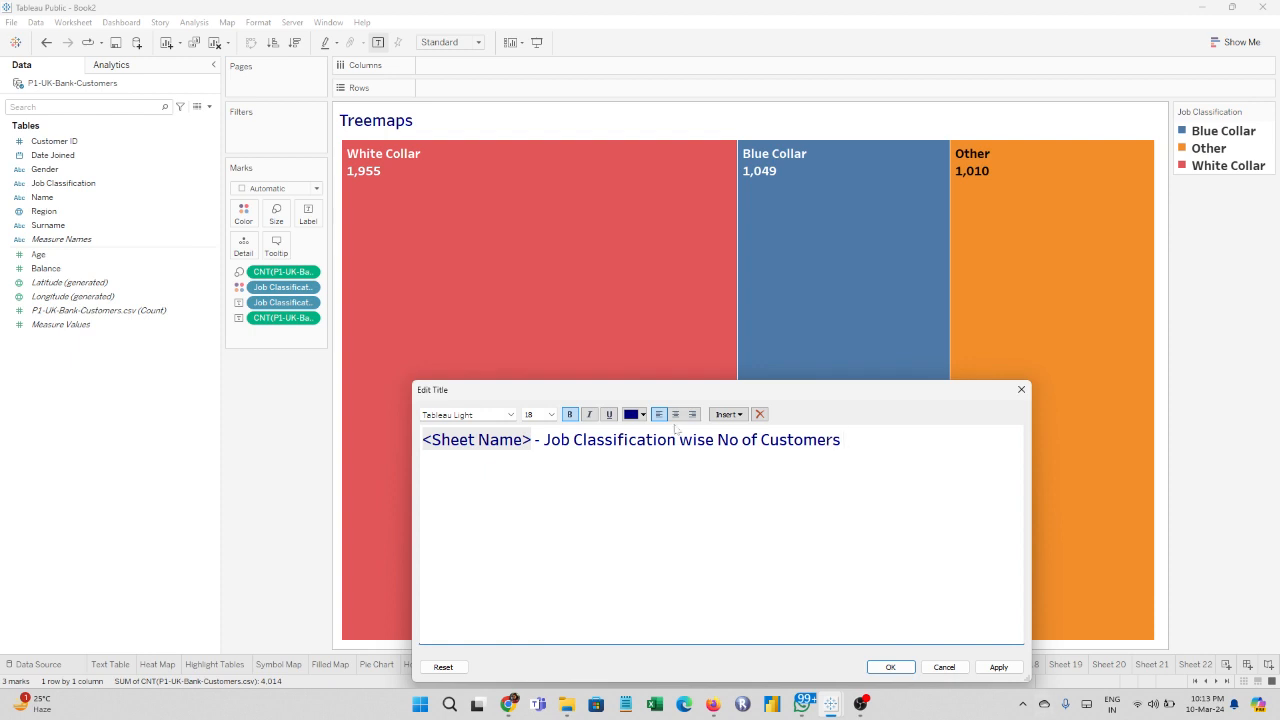
Step: Centre the Treemaps title and confirm the change
left_click(675, 414)
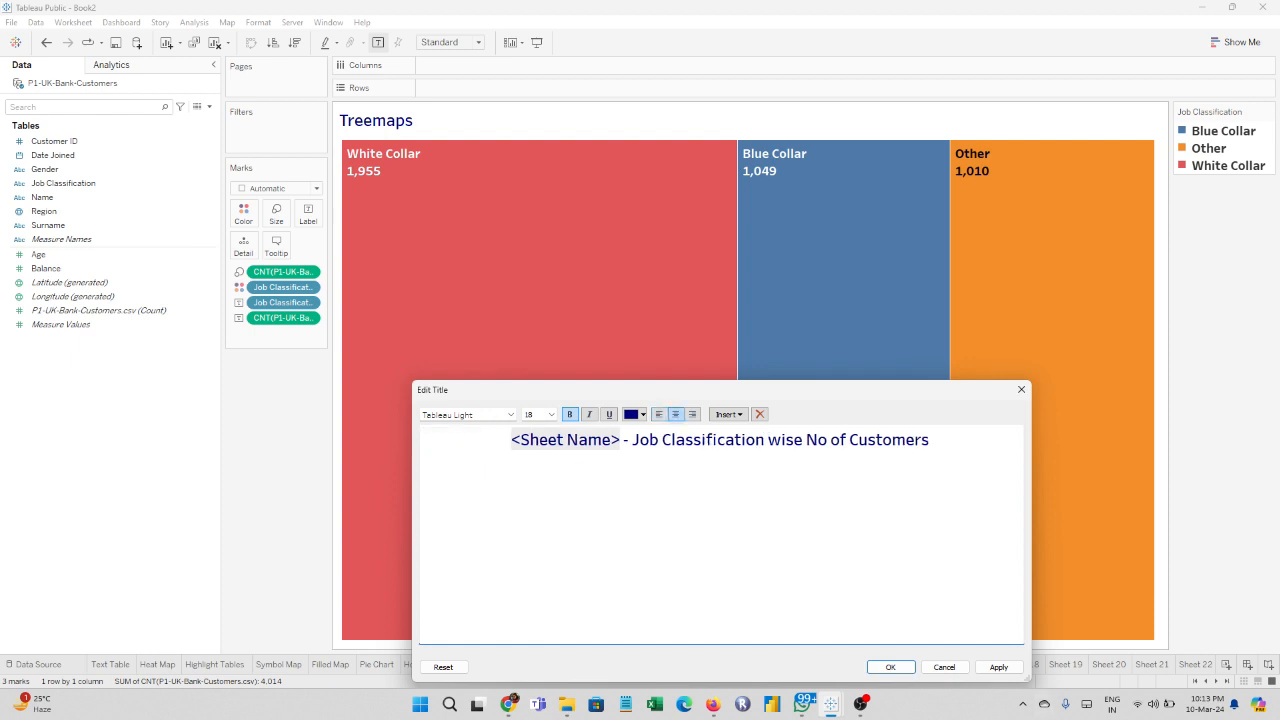
left_click(998, 667)
left_click(890, 667)
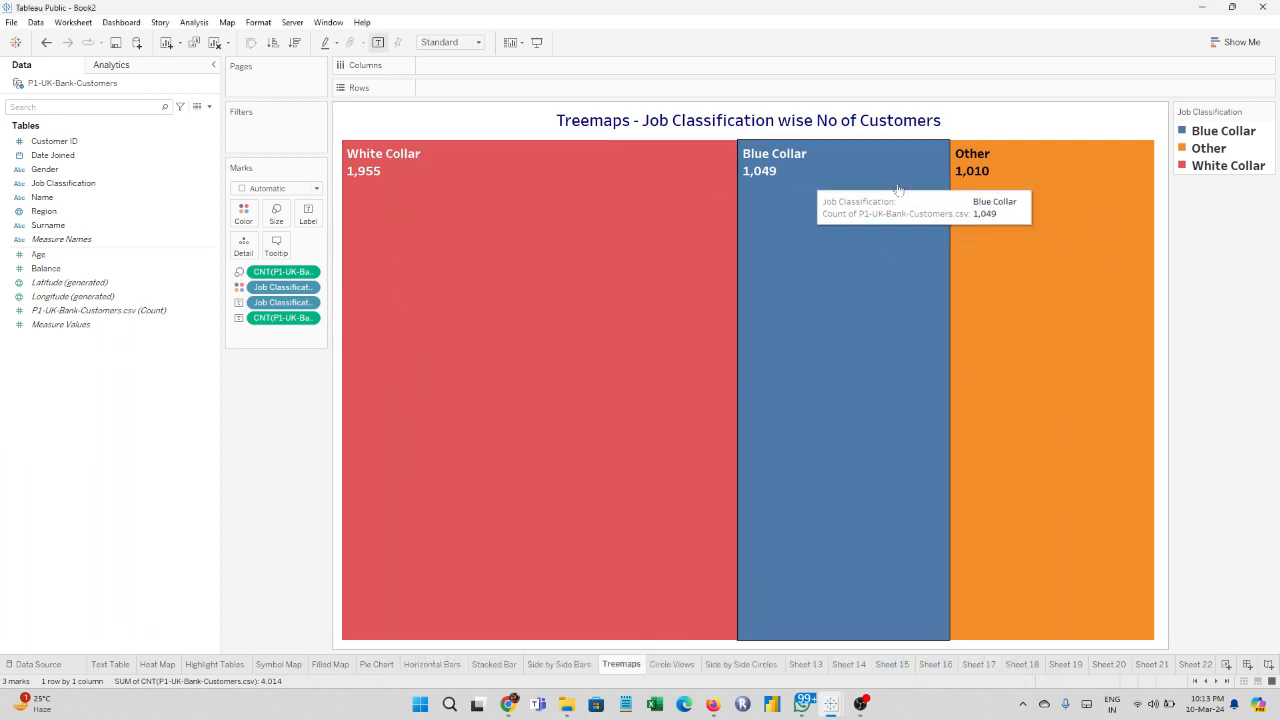
Step: On the Circle Views sheet, append "- Gender Wise, Job Classification for each Region" after the sheet name in the title
left_click(668, 665)
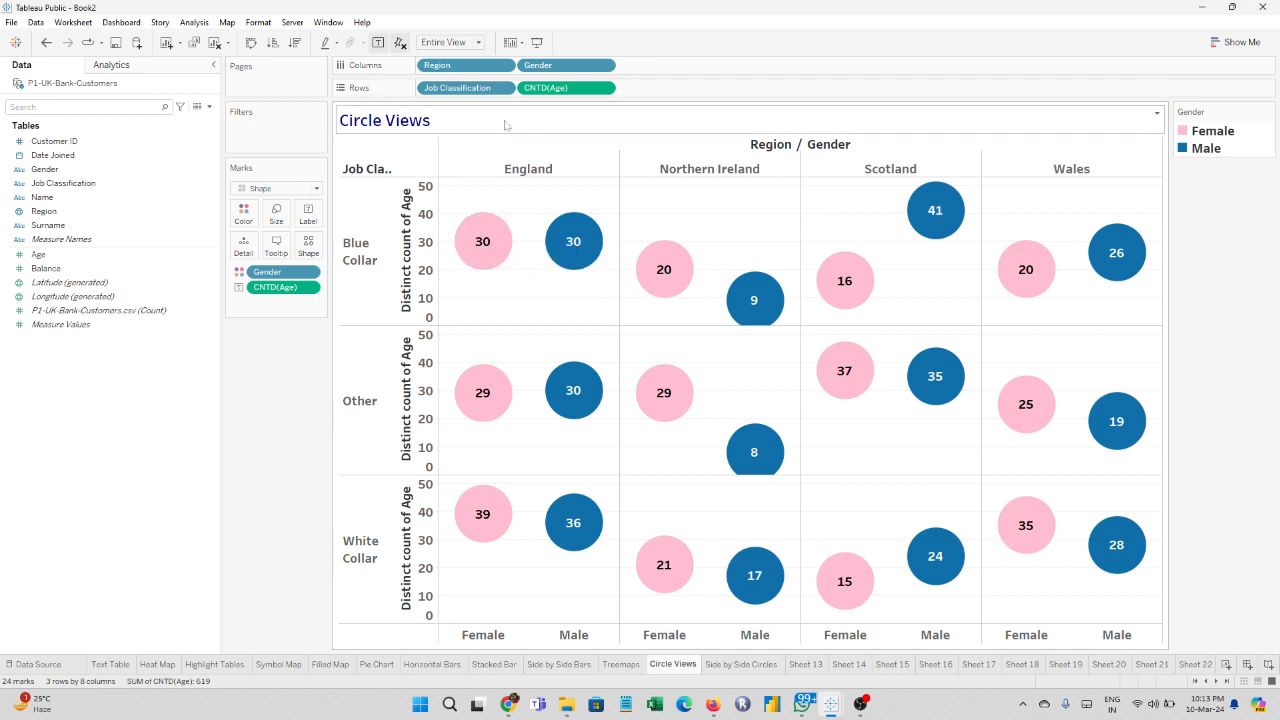
double_click(452, 121)
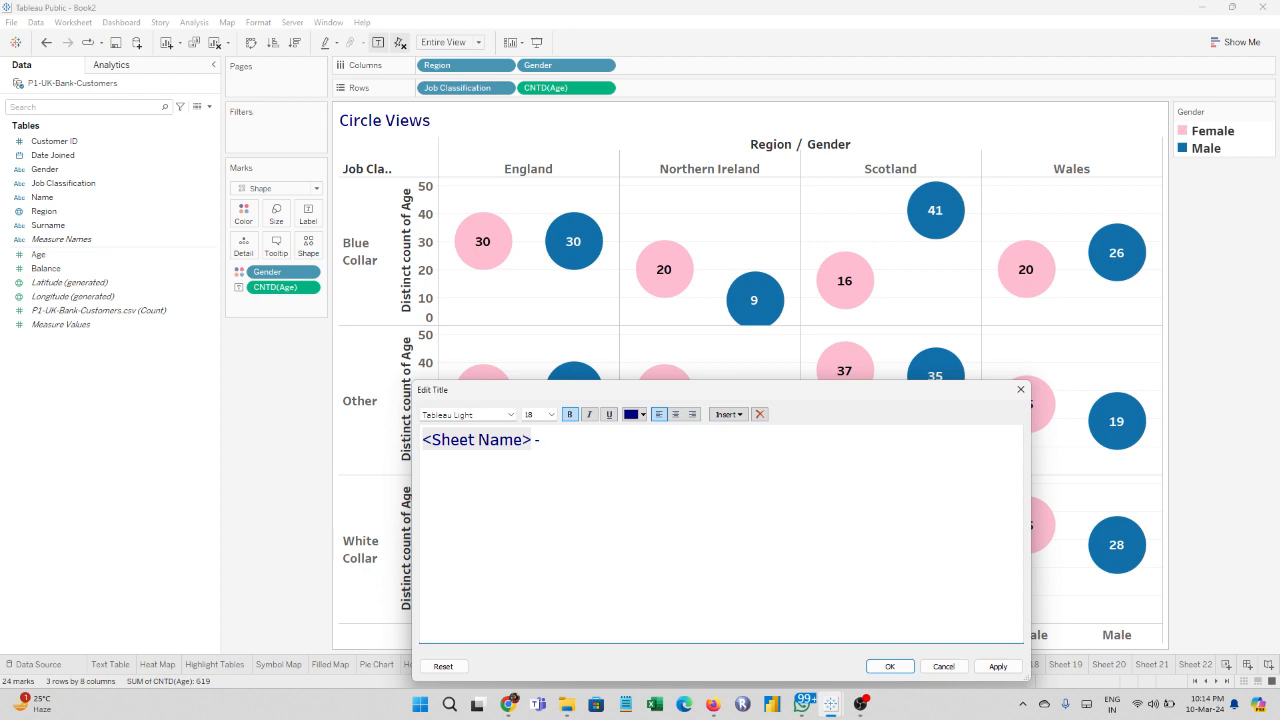
type("- Gender Wise, Job Ca")
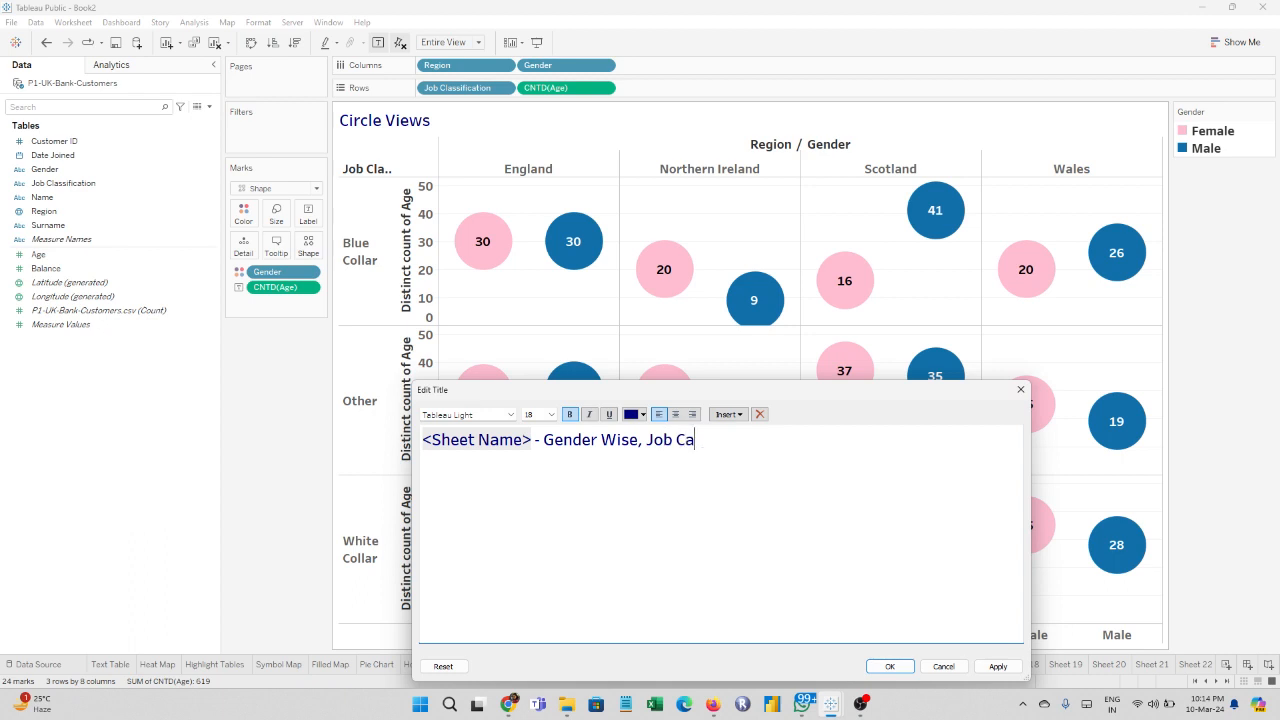
type("l")
type("ssificaiton fo")
key("BackSpace")
key("BackSpace")
key("BackSpace")
key("BackSpace")
key("BackSpace")
key("BackSpace")
key("BackSpace")
type("tion o")
key("BackSpace")
type("for")
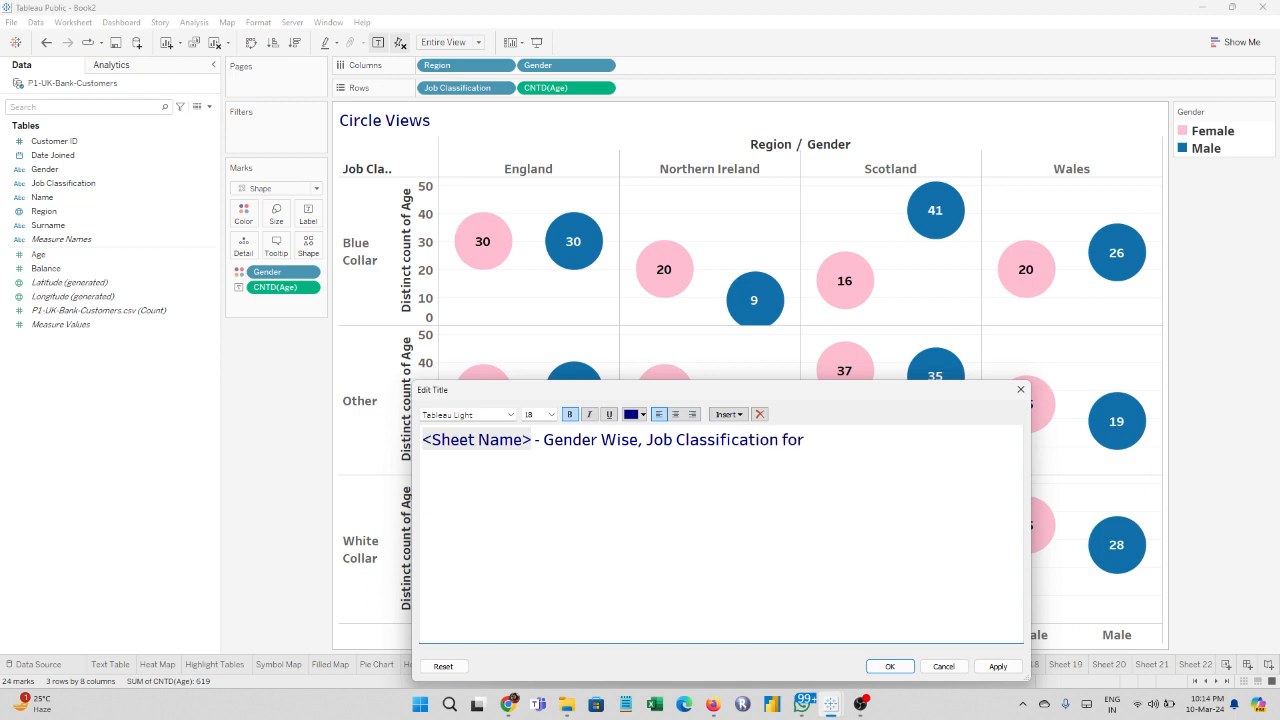
type(" each Region Distir")
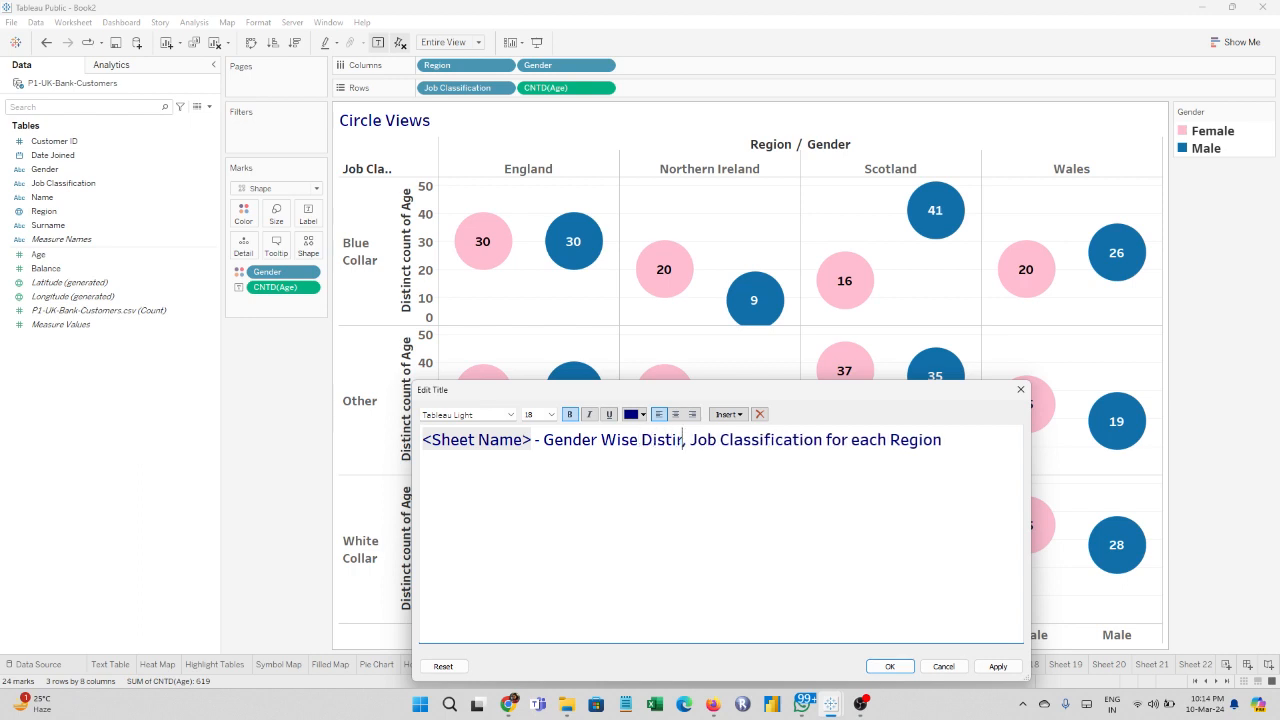
Step: Complete the word "Distribution" after "Gender Wise" in the Circle Views title
key("BackSpace")
key("BackSpace")
type("ribu")
key("BackSpace")
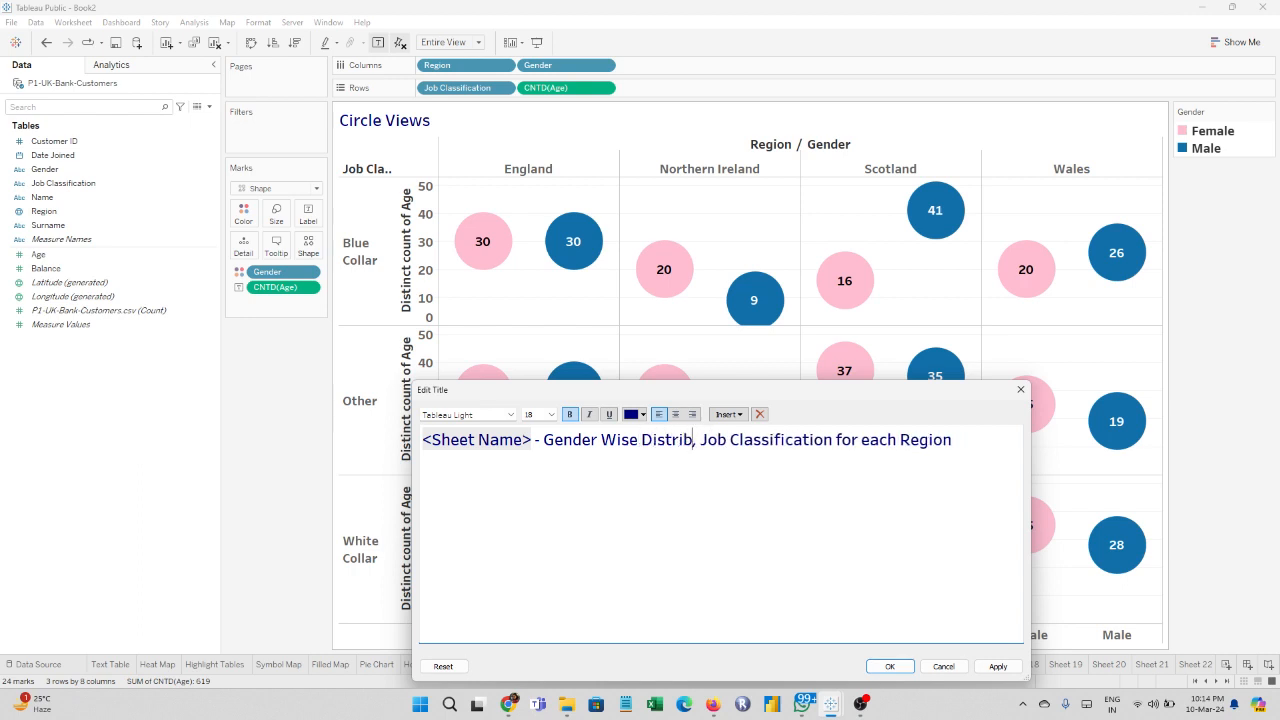
type("ution")
key("BackSpace")
key("BackSpace")
key("BackSpace")
key("BackSpace")
key("BackSpace")
type("i")
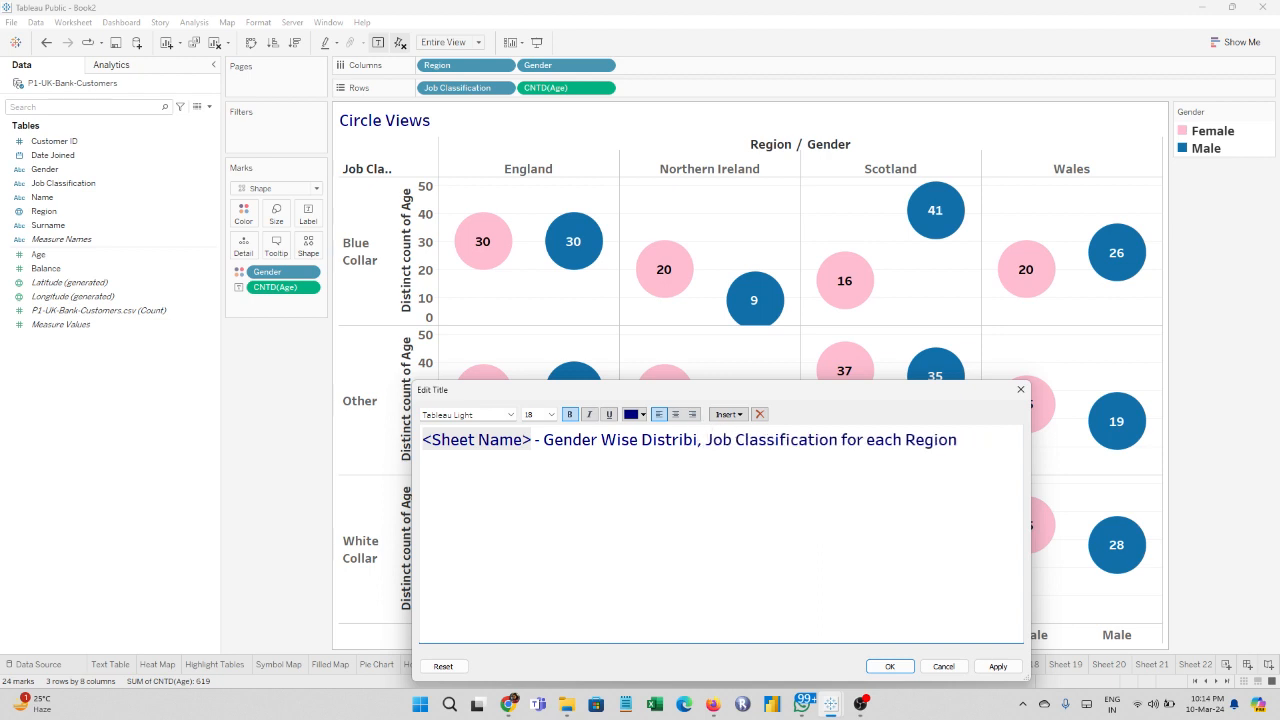
key("BackSpace")
type("ution")
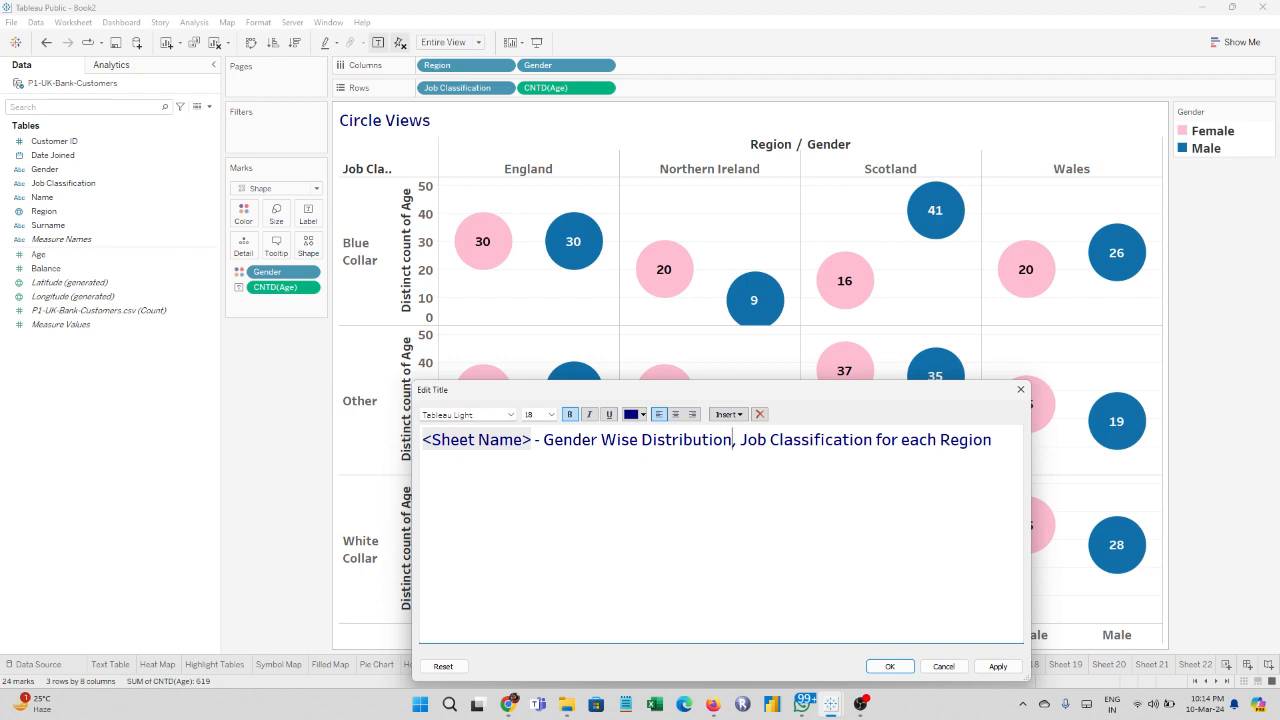
Step: Replace the comma before "Job Classification" with "based on" in the Circle Views title and confirm the change
key("BackSpace")
type("bsae")
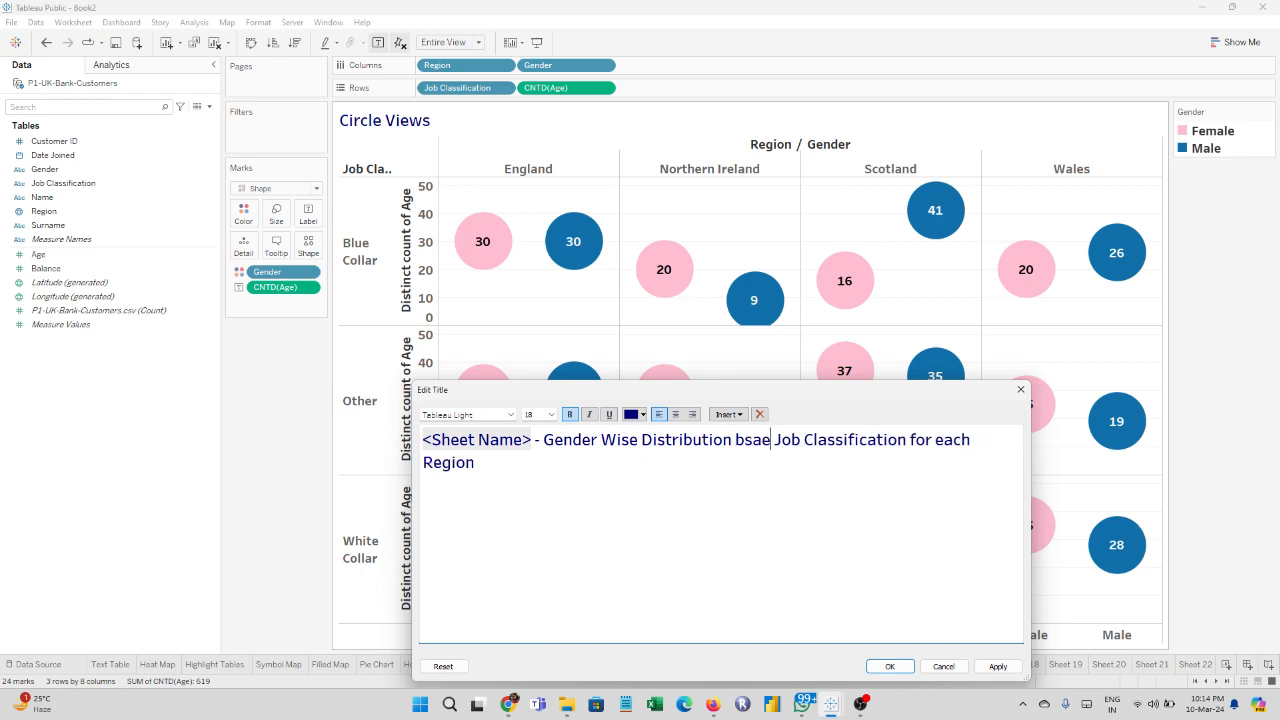
key("BackSpace")
key("BackSpace")
type("ased on")
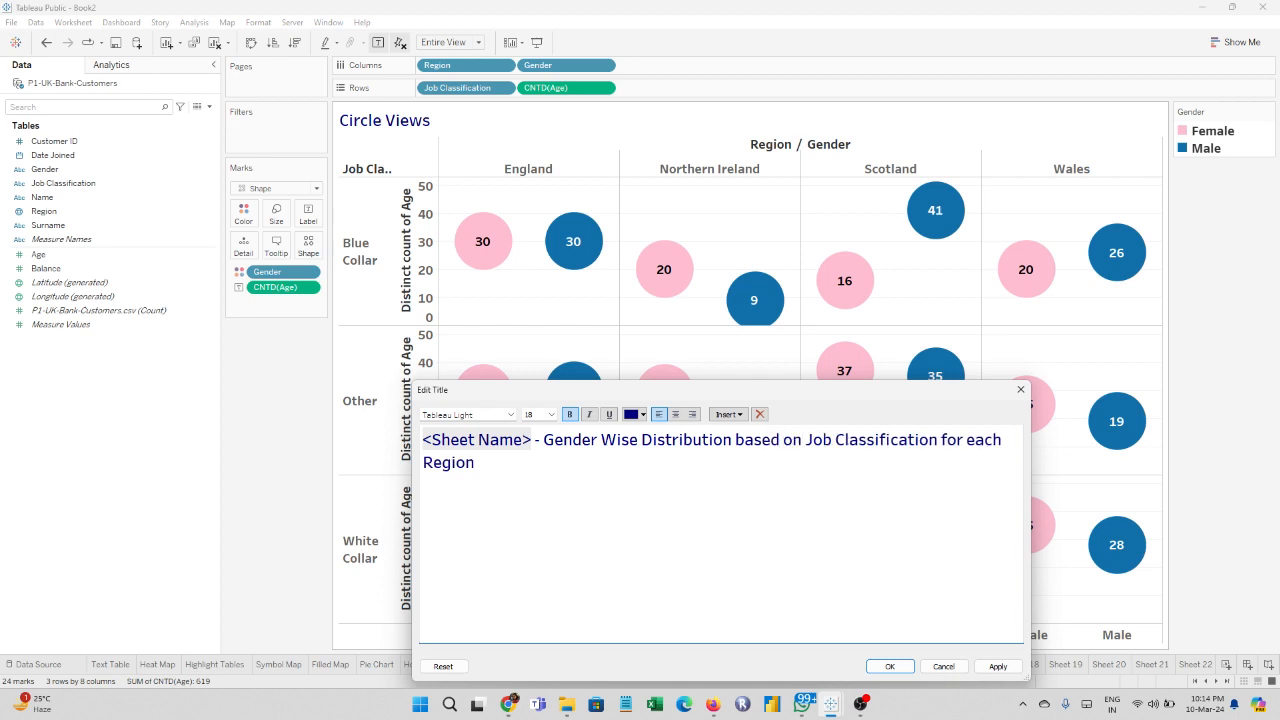
left_click(1014, 675)
left_click(898, 666)
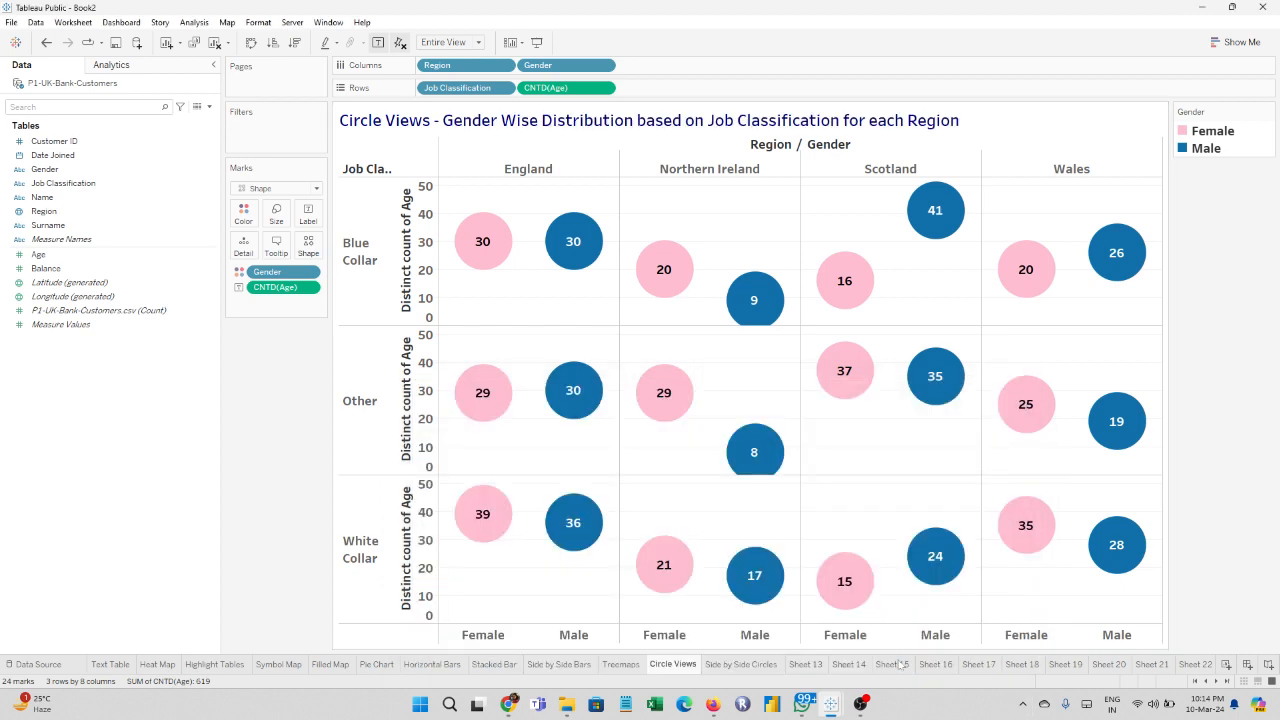
Step: On the Side by Side Circles sheet, widen the chart to fill most of the view
left_click(740, 664)
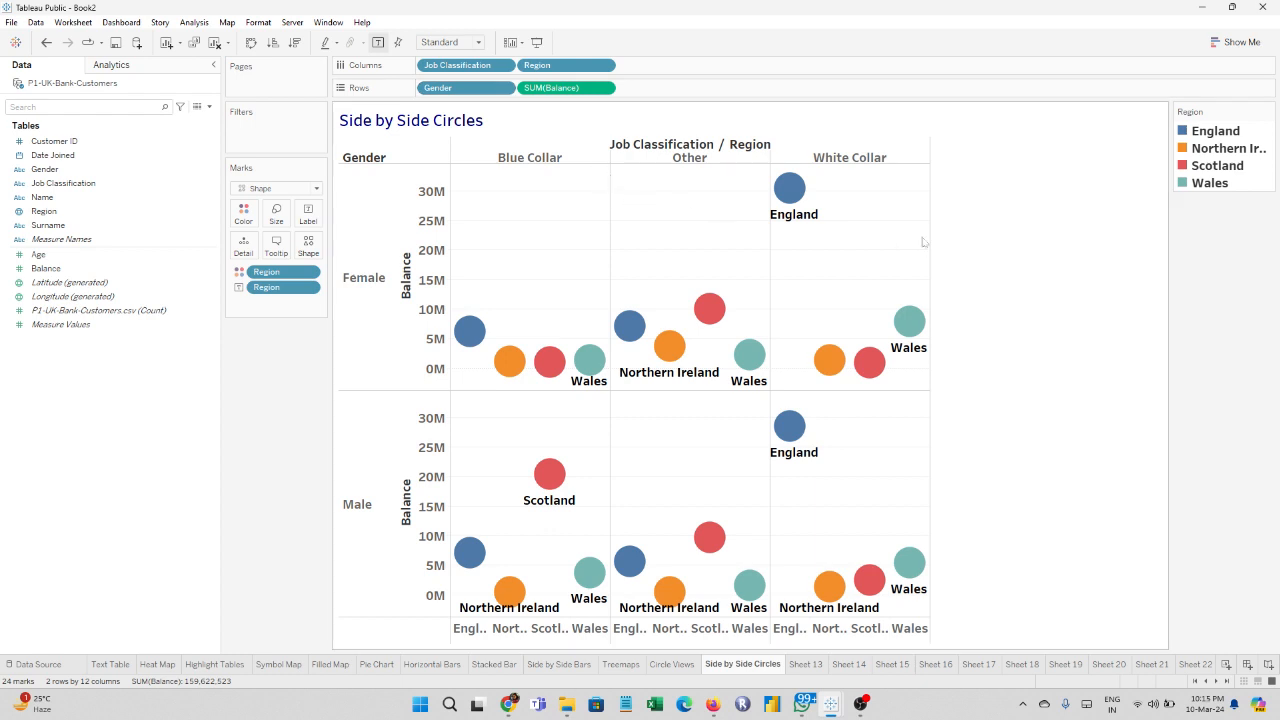
left_click_drag(930, 237, 1114, 246)
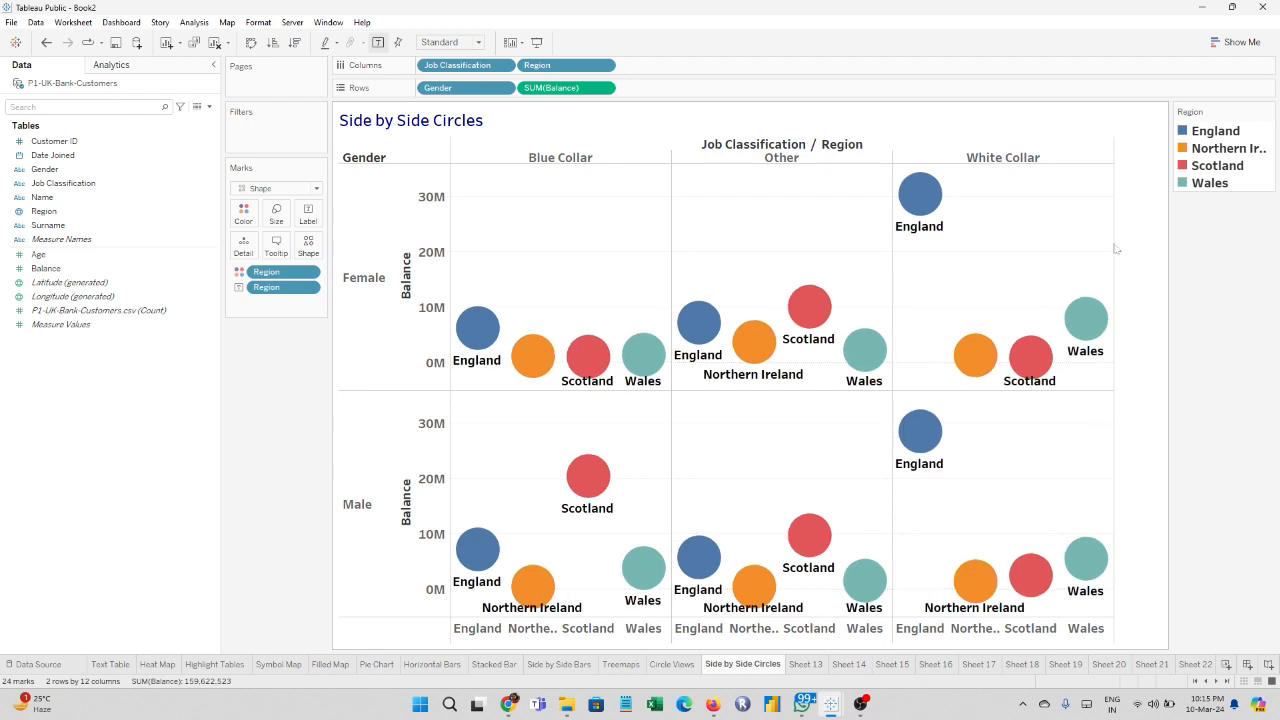
Step: Append "- Customer A/c Balance" after the sheet name in the Side by Side Circles title
double_click(487, 121)
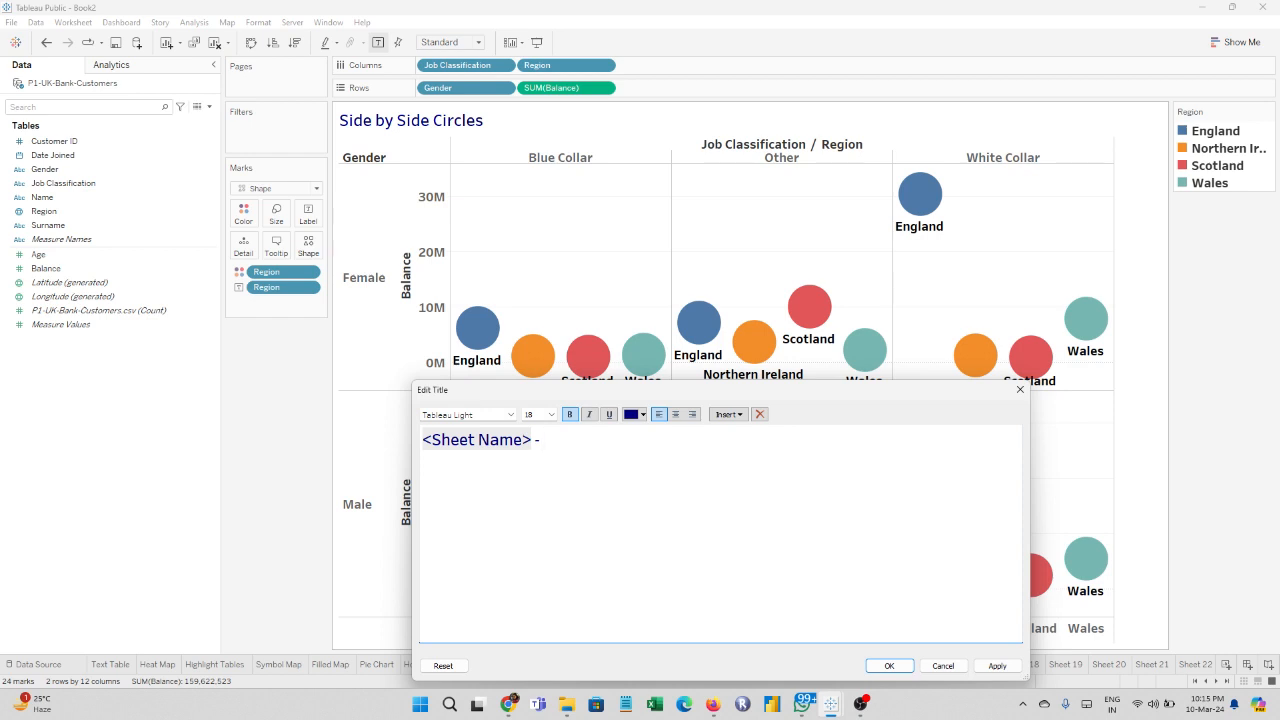
type("- Balance o")
key("BackSpace")
type("C")
type("usot")
key("BackSpace")
key("BackSpace")
type("tomerBalance")
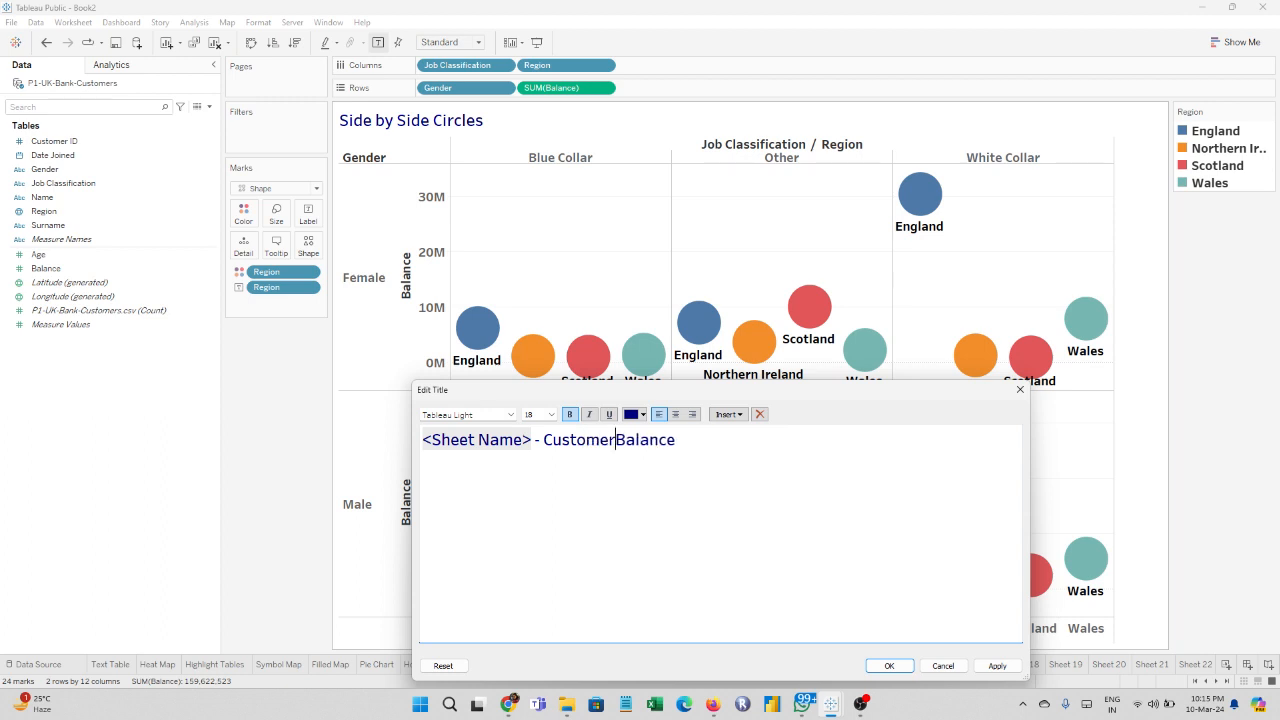
key("BackSpace")
key("BackSpace")
key("BackSpace")
key("BackSpace")
key("BackSpace")
key("BackSpace")
key("BackSpace")
type(" A/c Balance")
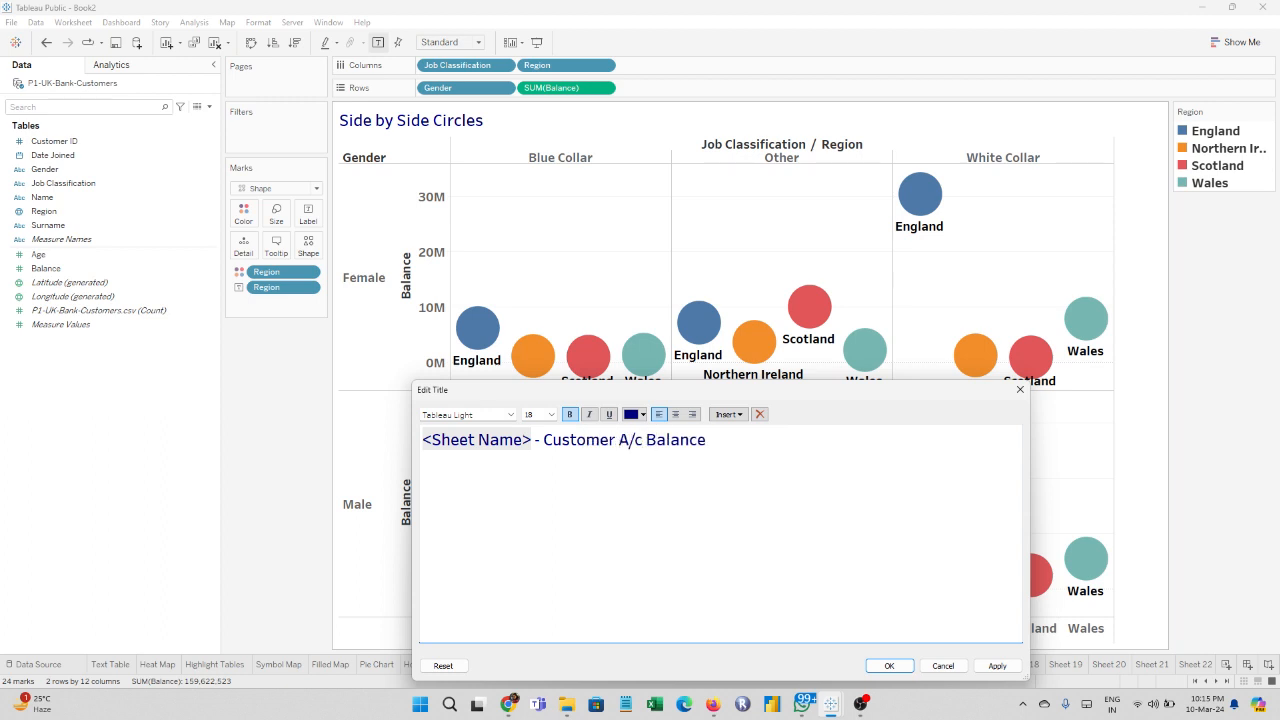